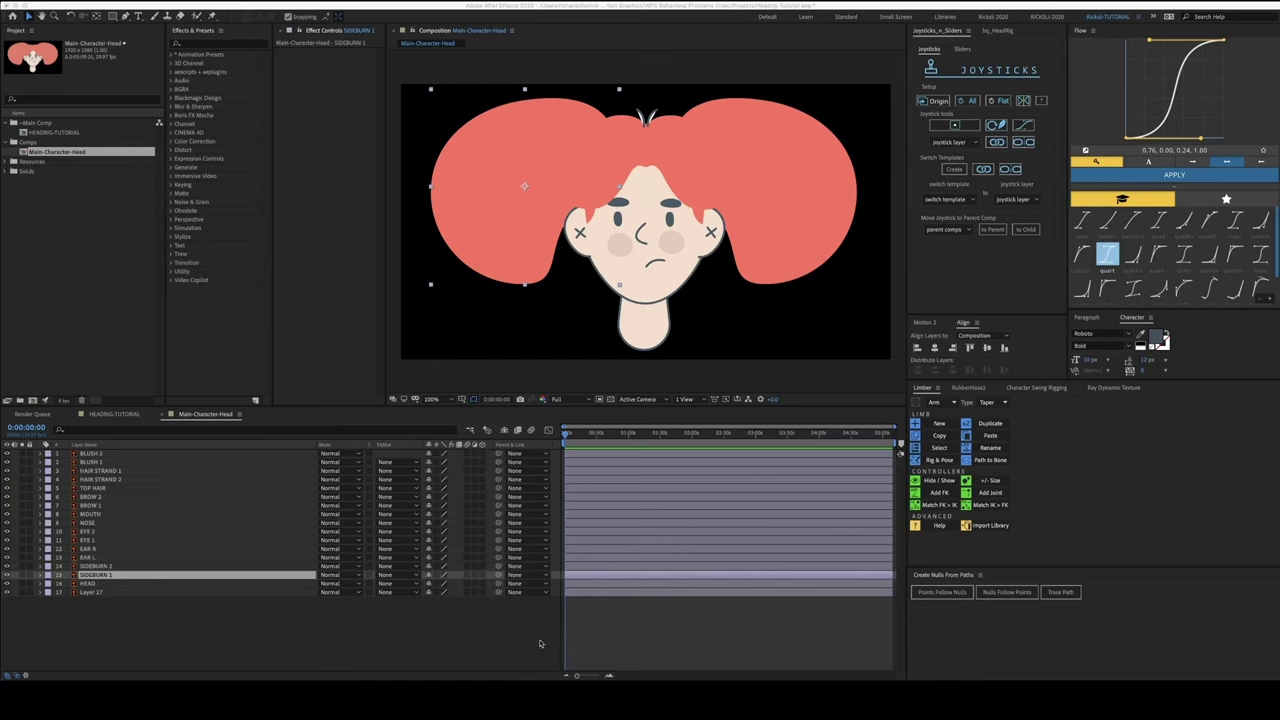
click(429, 651)
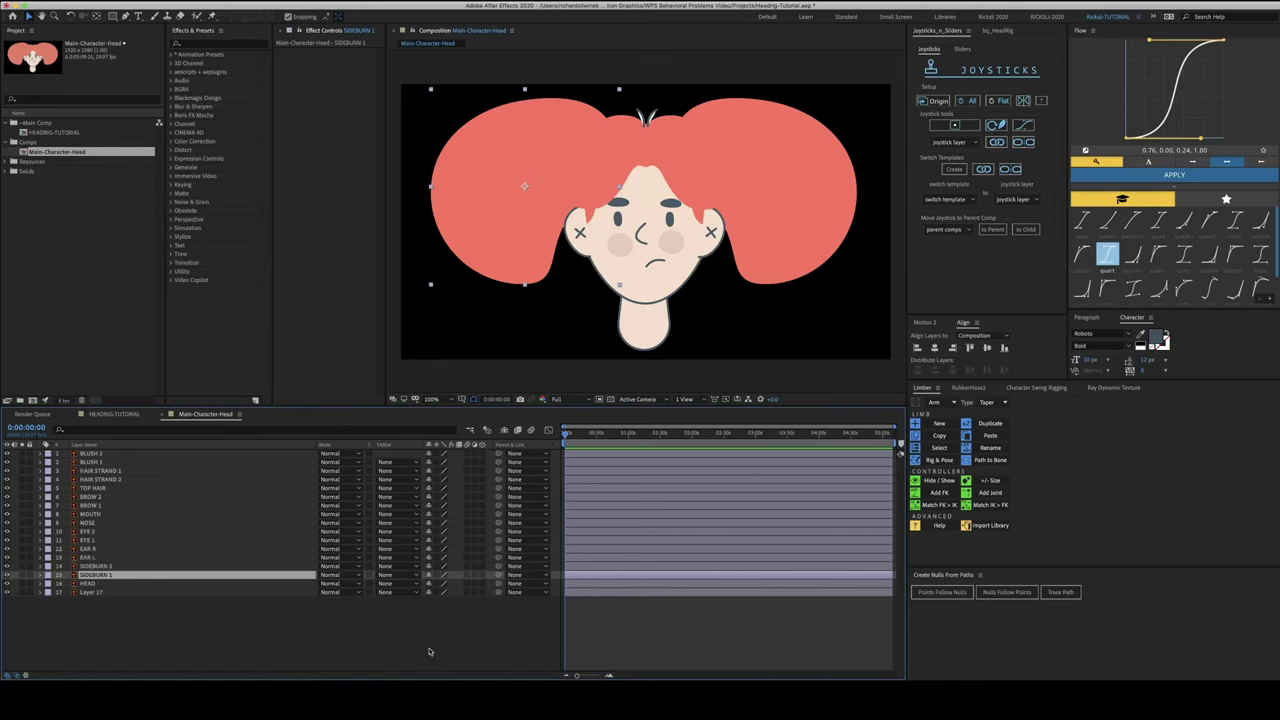
click(429, 652)
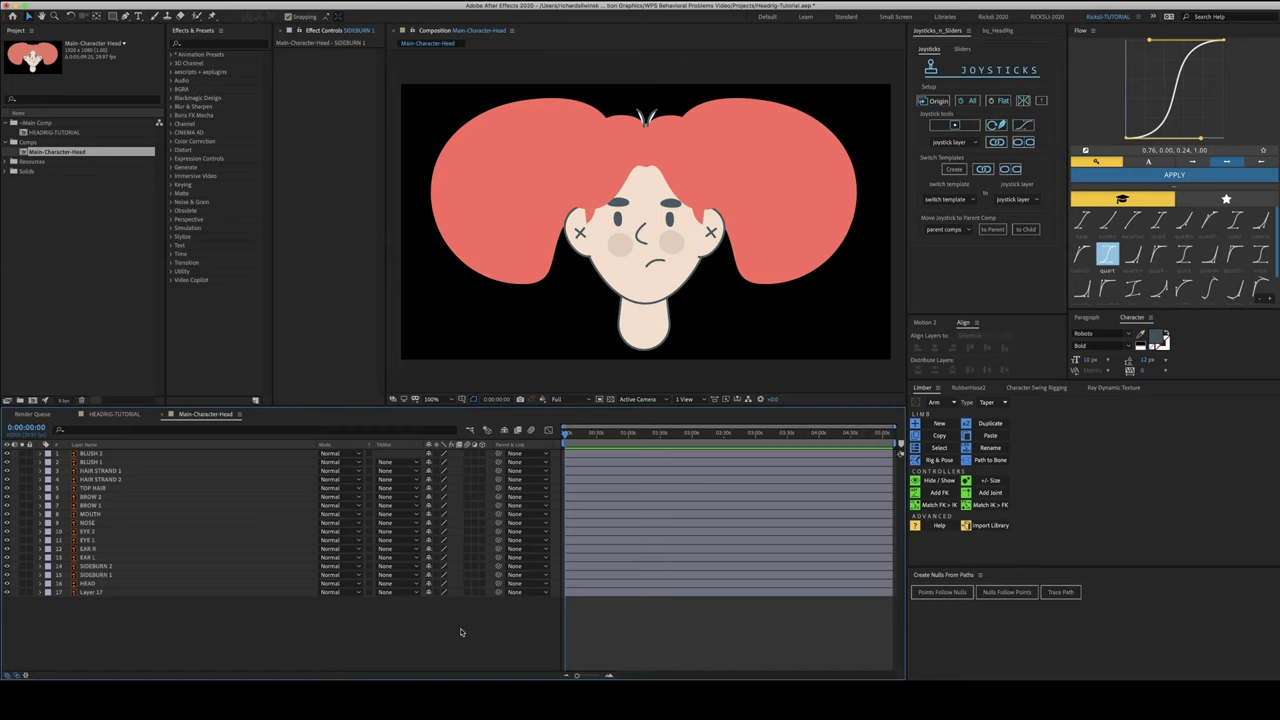
click(120, 593)
click(160, 611)
click(101, 454)
click(101, 462)
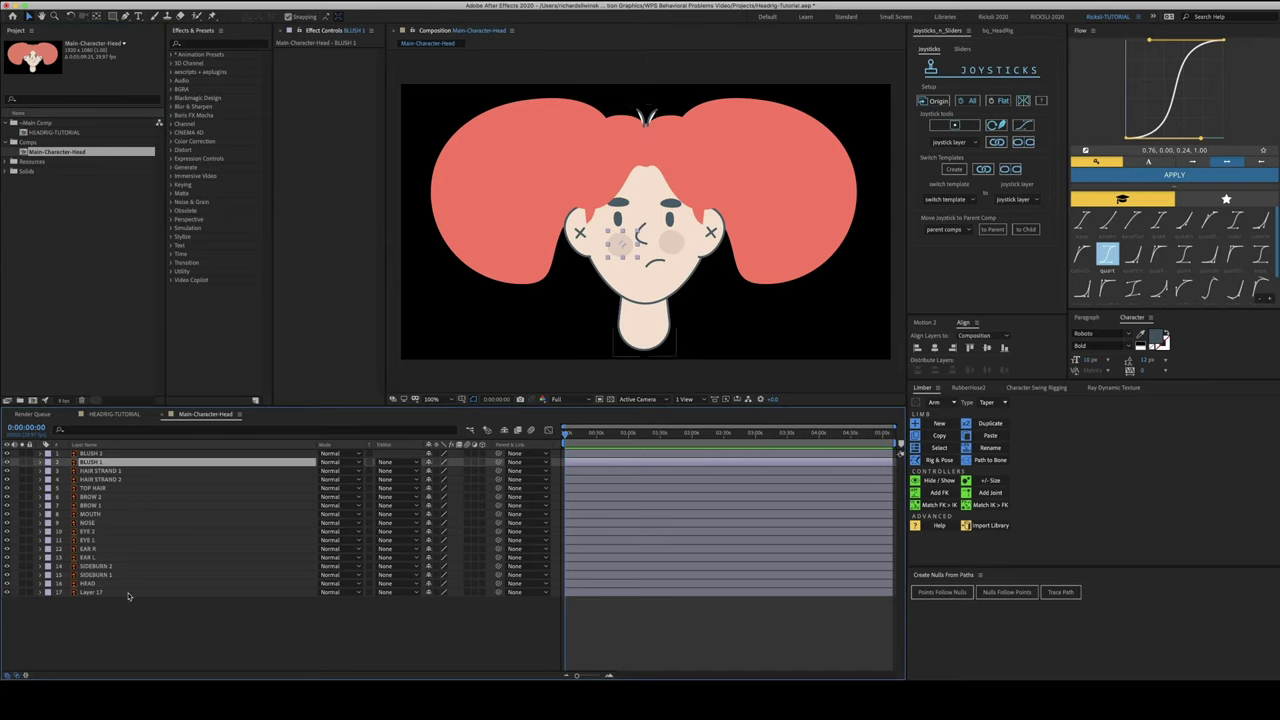
click(137, 608)
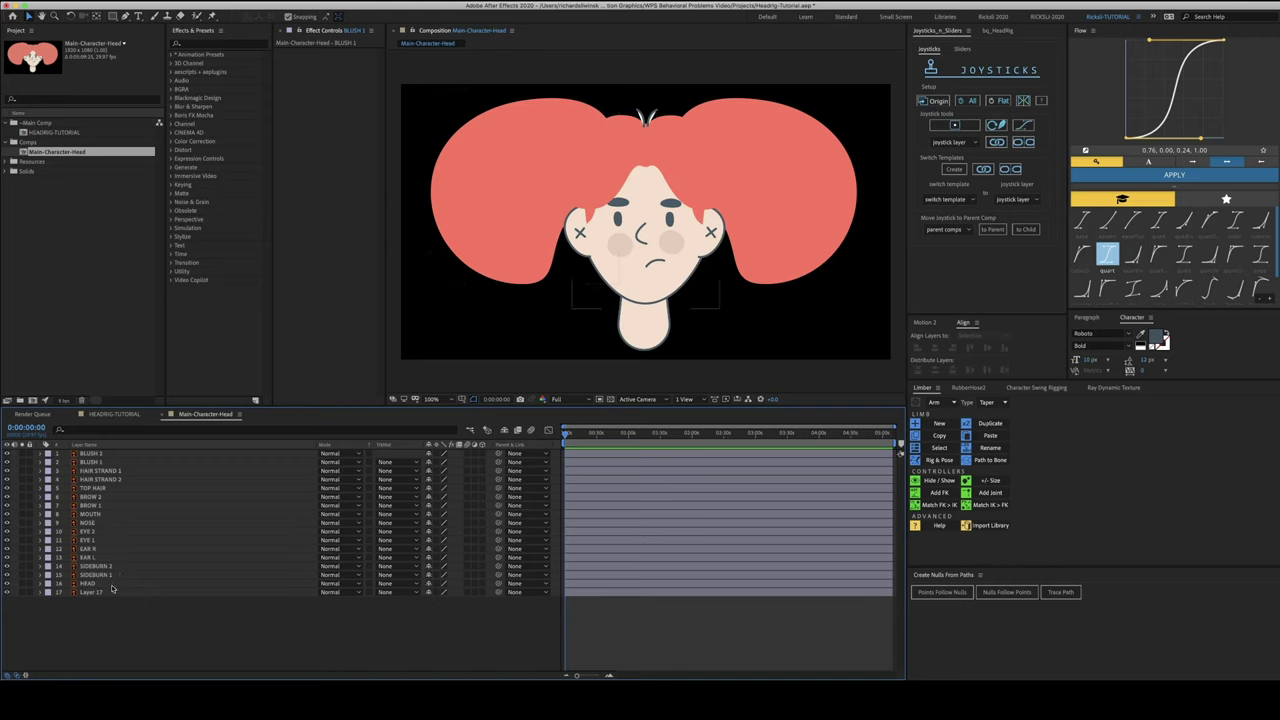
Create shape layers from all the vector layers and bring the resulting outlines above the original artwork layers
key(super+a)
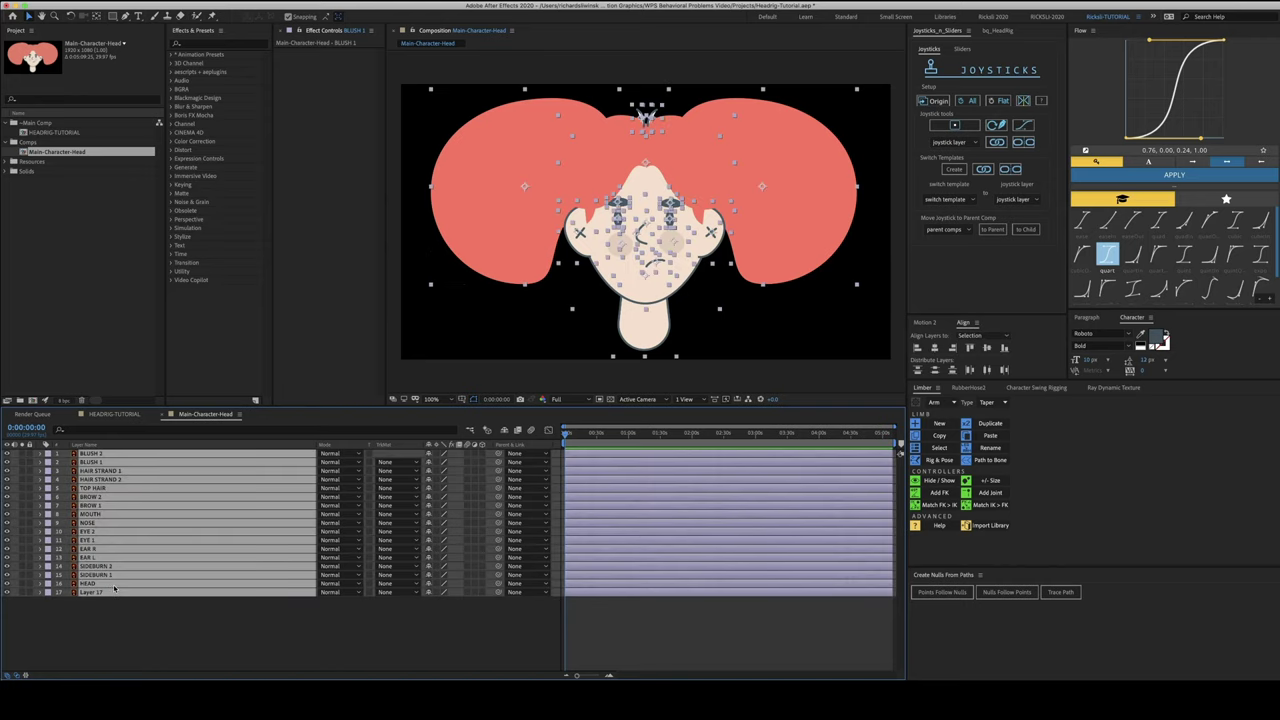
right_click(114, 590)
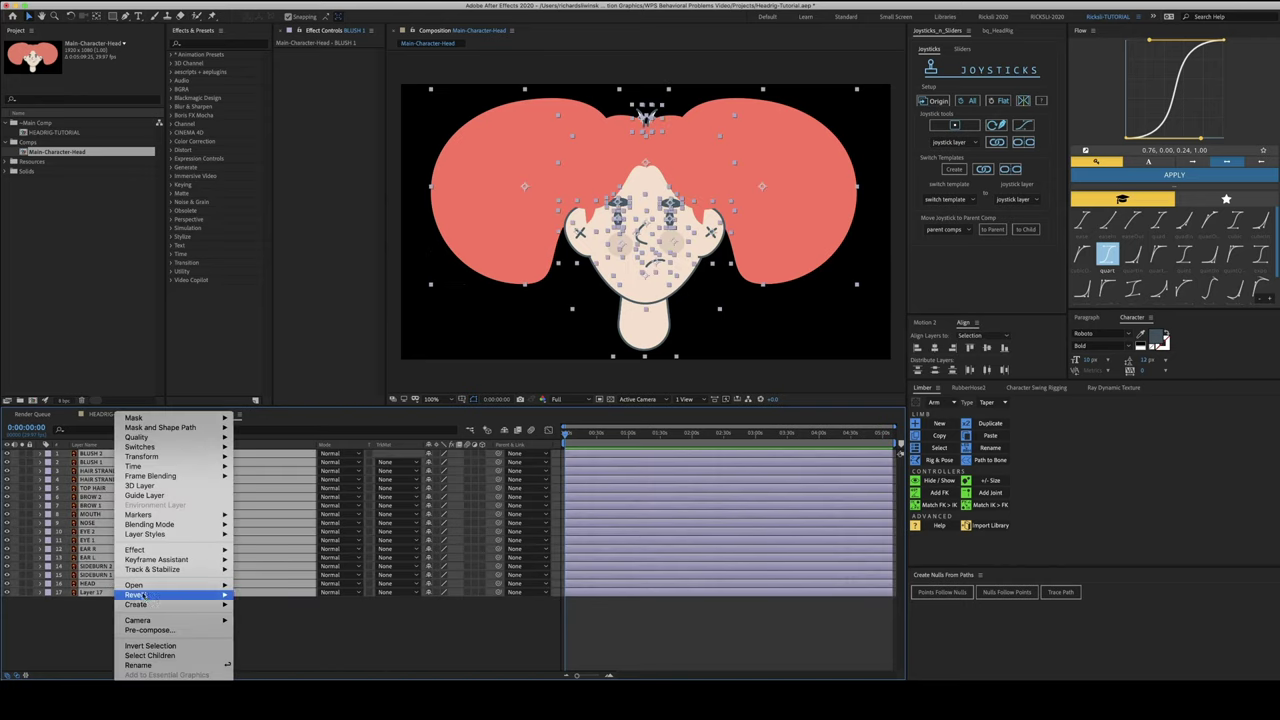
mouse_move(146, 605)
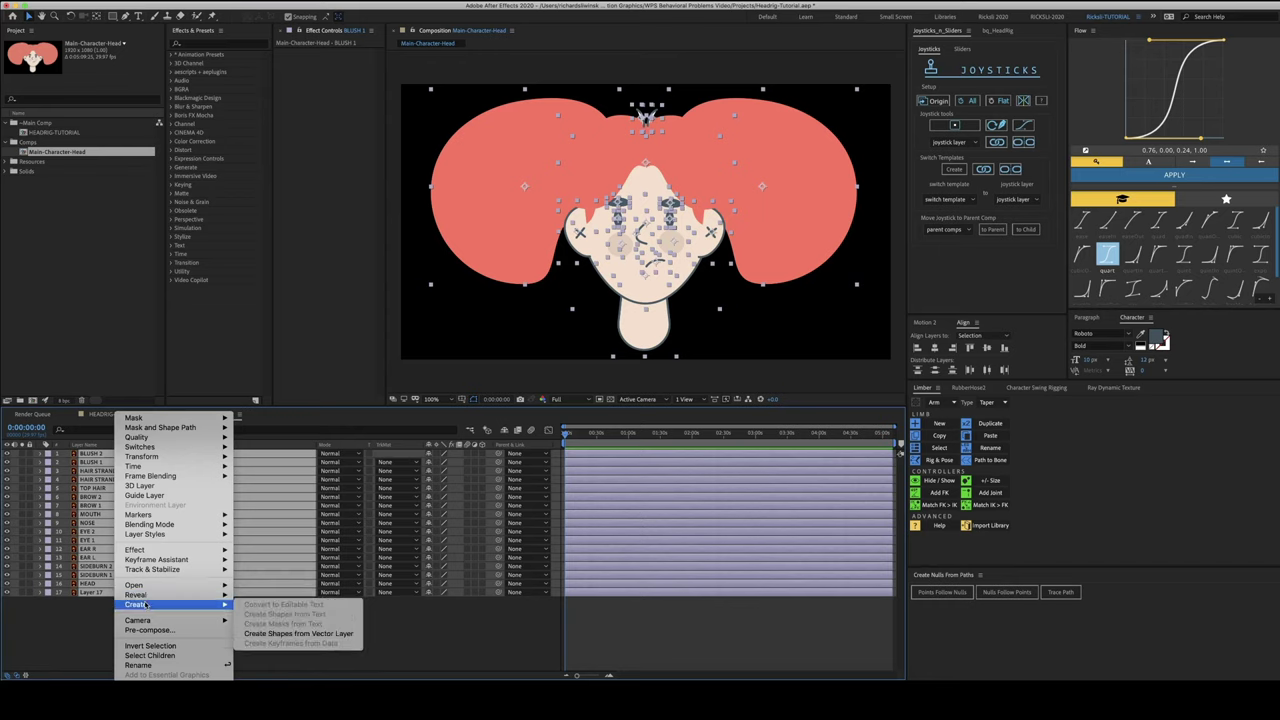
click(328, 634)
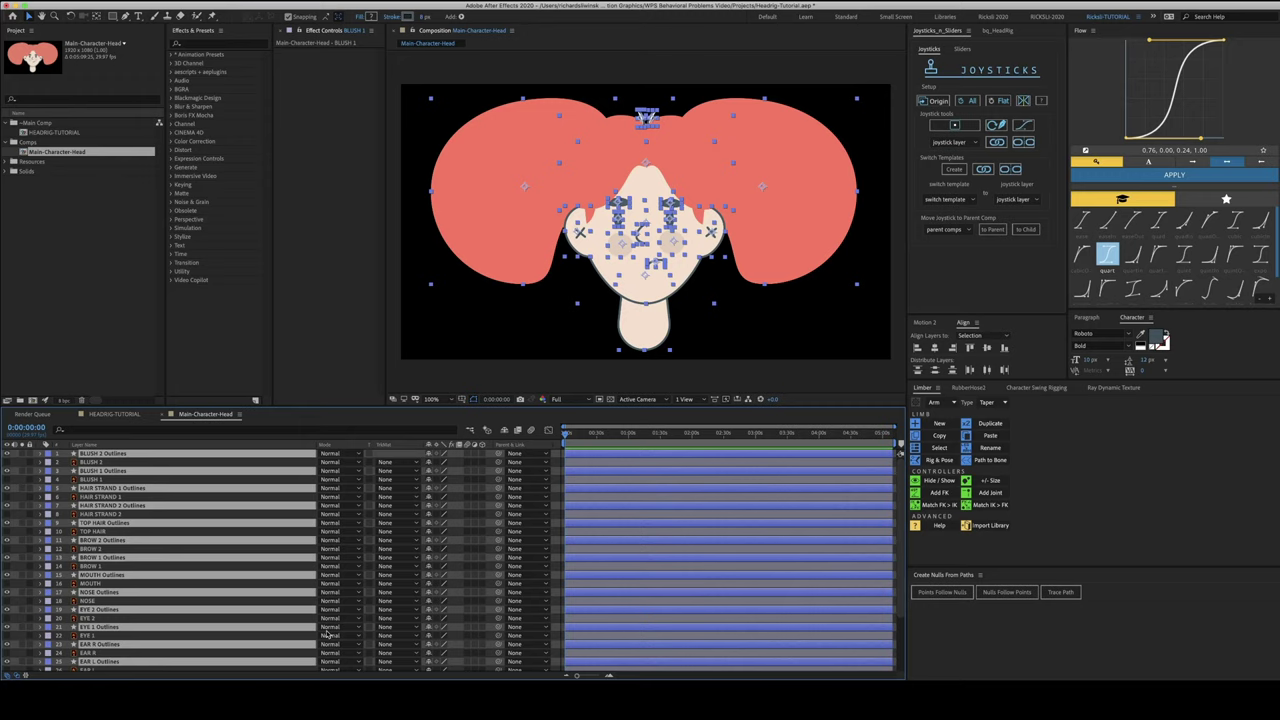
key(super+shift+bracketright)
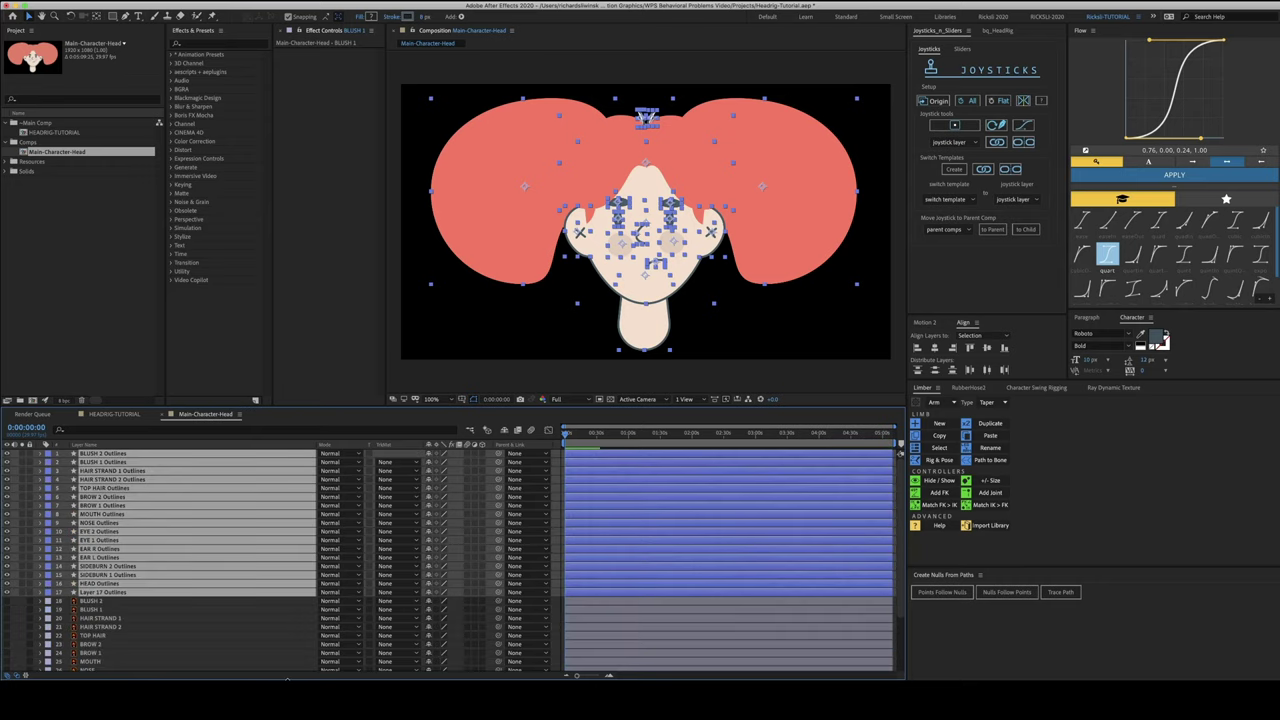
Delete all the original vector artwork layers, from BLUSH 2 down to Layer 17
click(101, 602)
scroll(226, 636, down, 3)
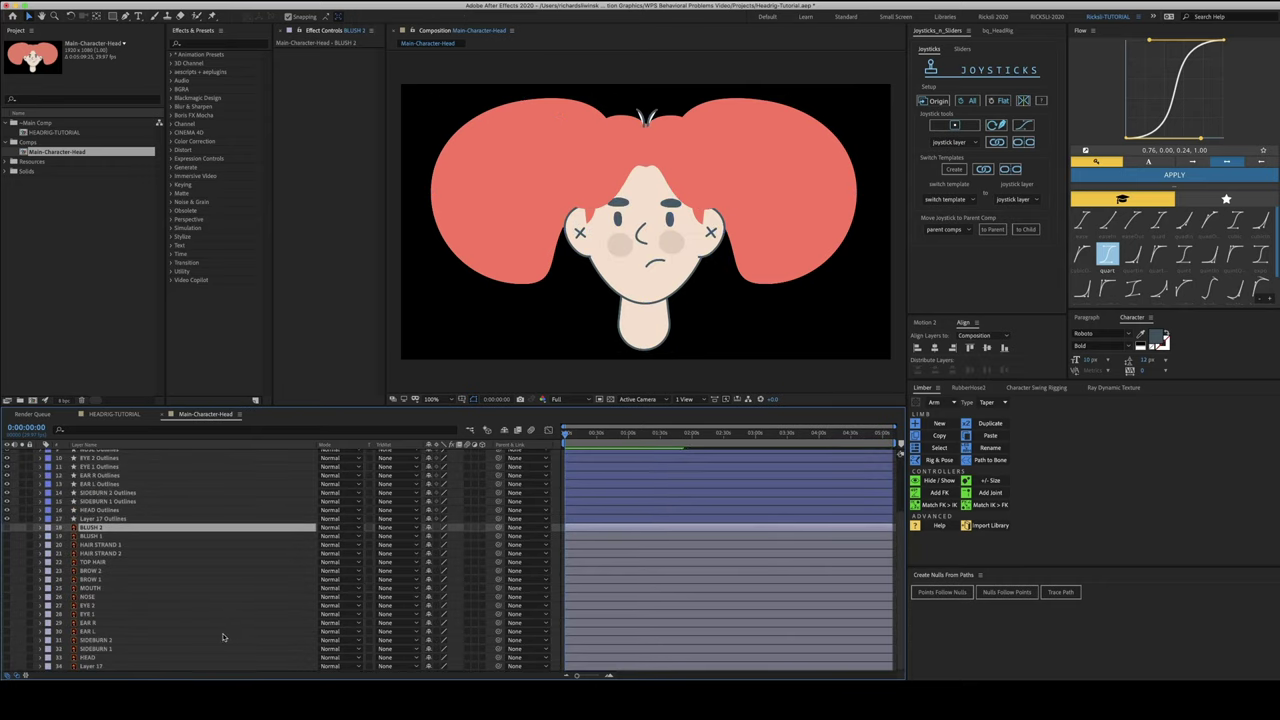
shift+click(119, 667)
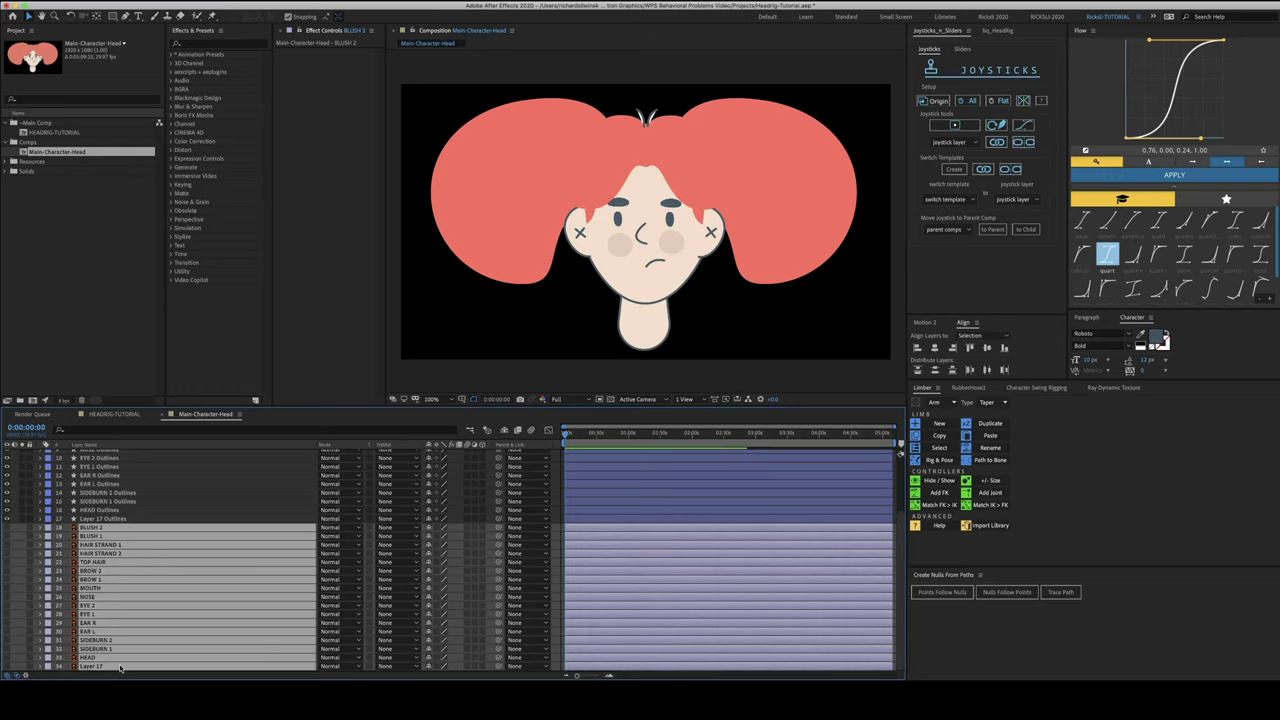
key(Delete)
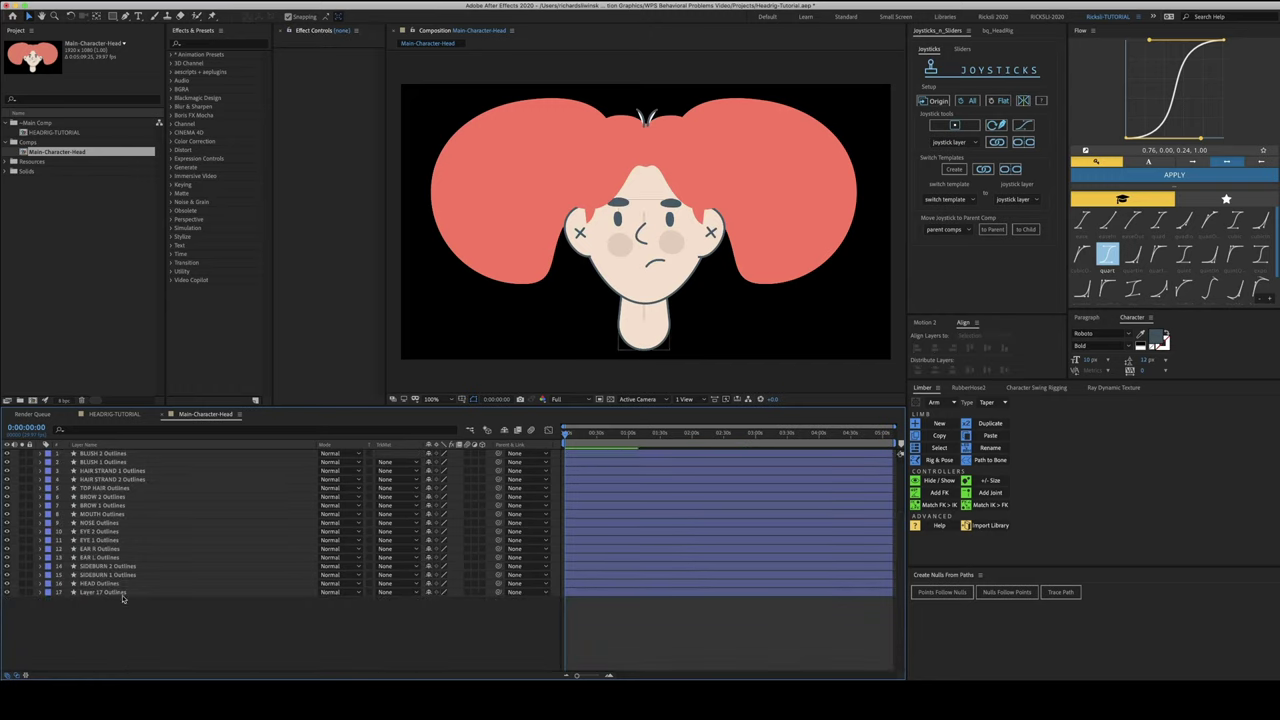
Rename the Layer 17 Outlines layer as NECK
click(123, 594)
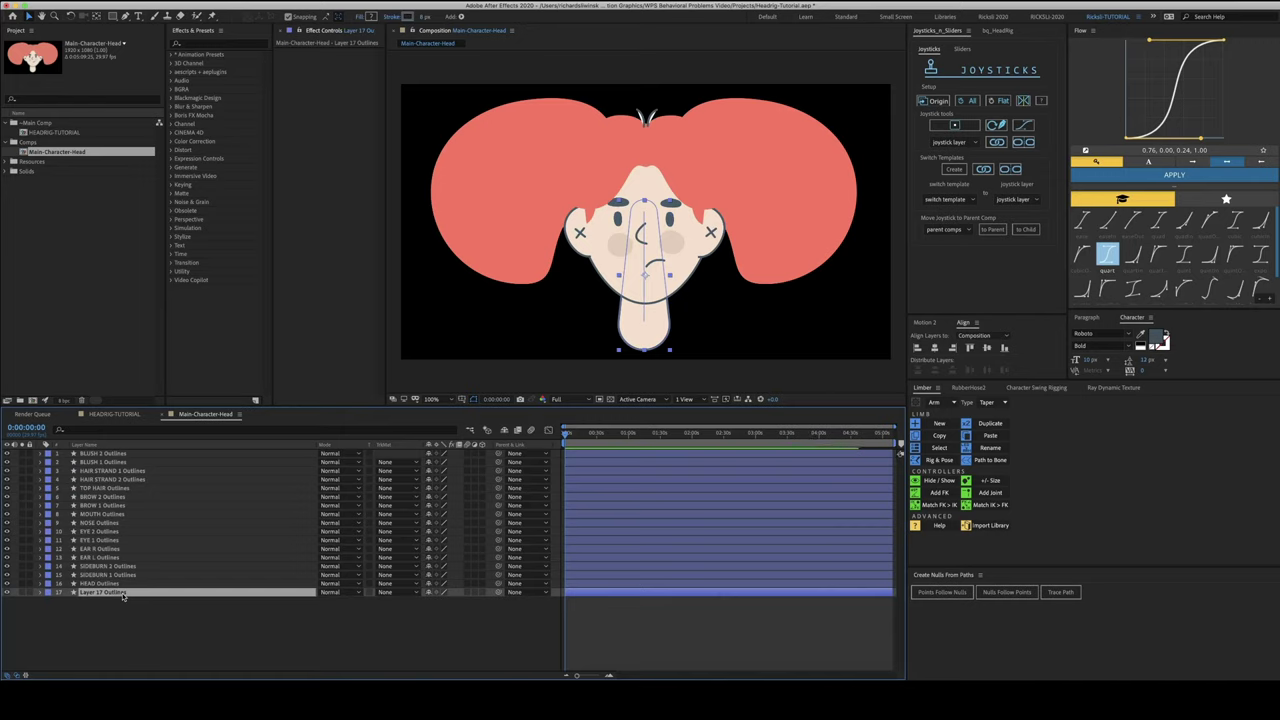
key(Return)
text(NE)
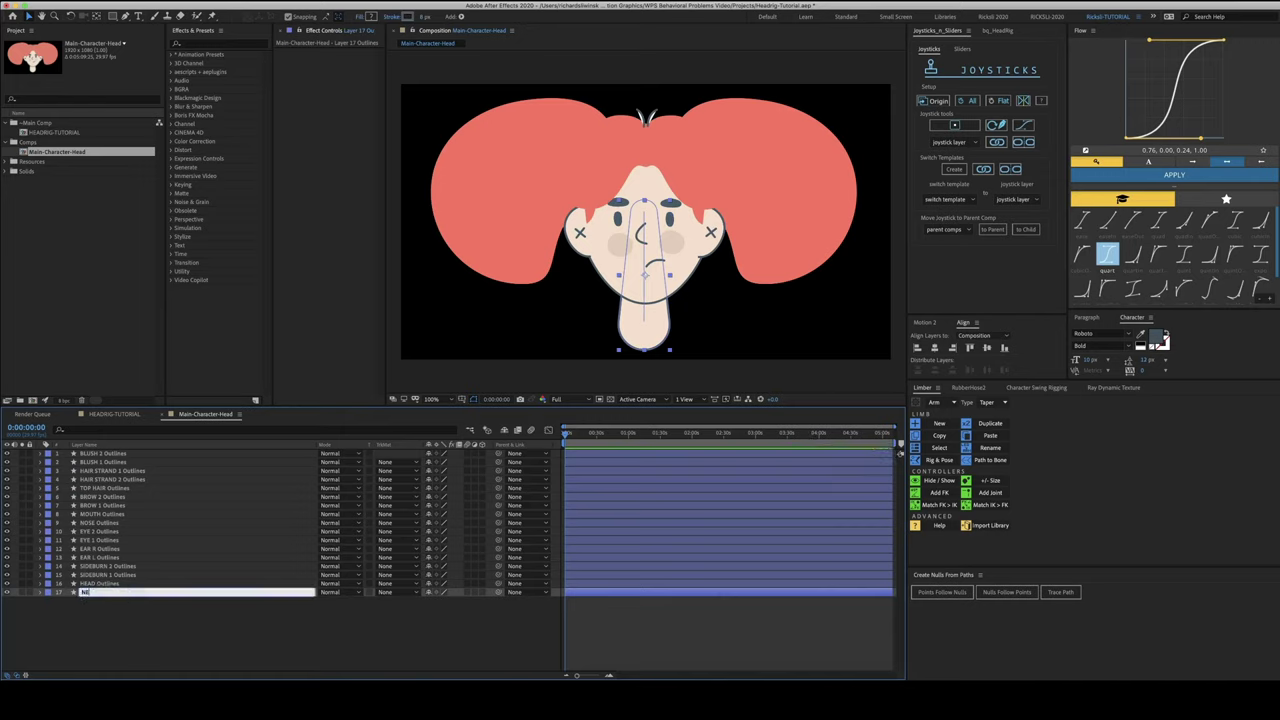
text(CK)
key(Return)
Rename the HEAD Outlines layer as HEAD
click(104, 585)
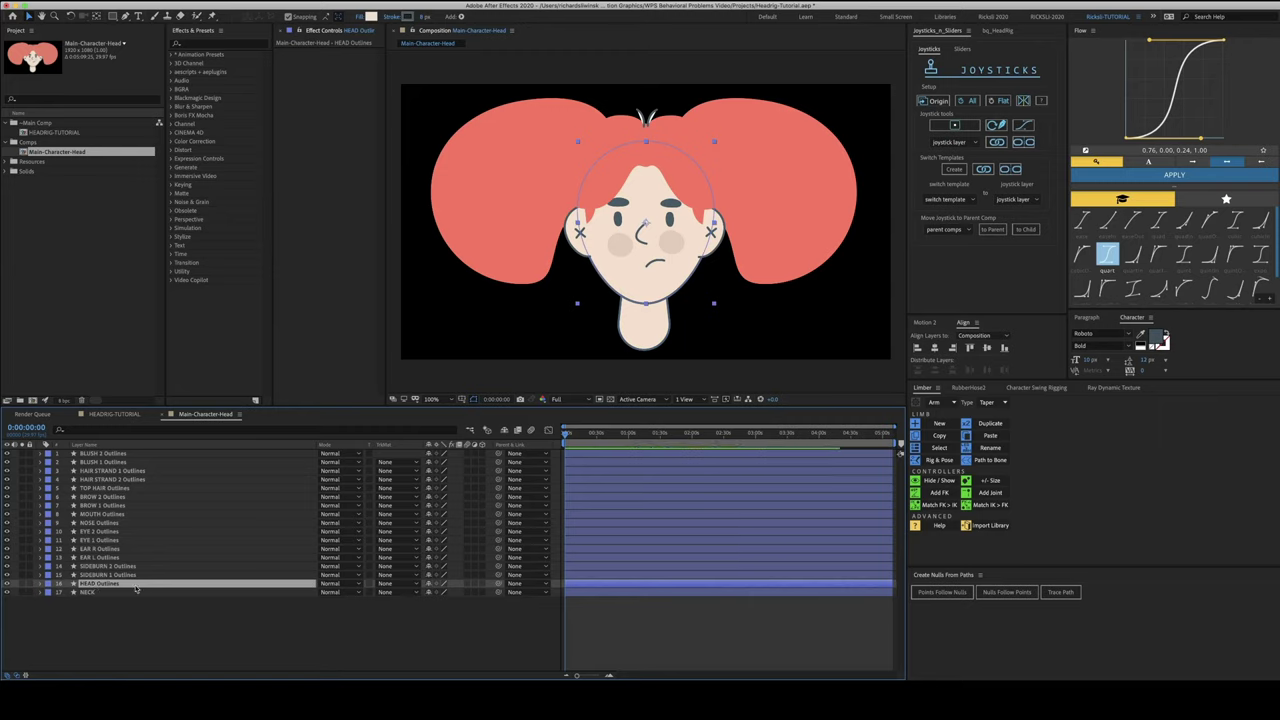
key(Return)
key(Right)
key(BackSpace)
key(BackSpace)
key(BackSpace)
key(BackSpace)
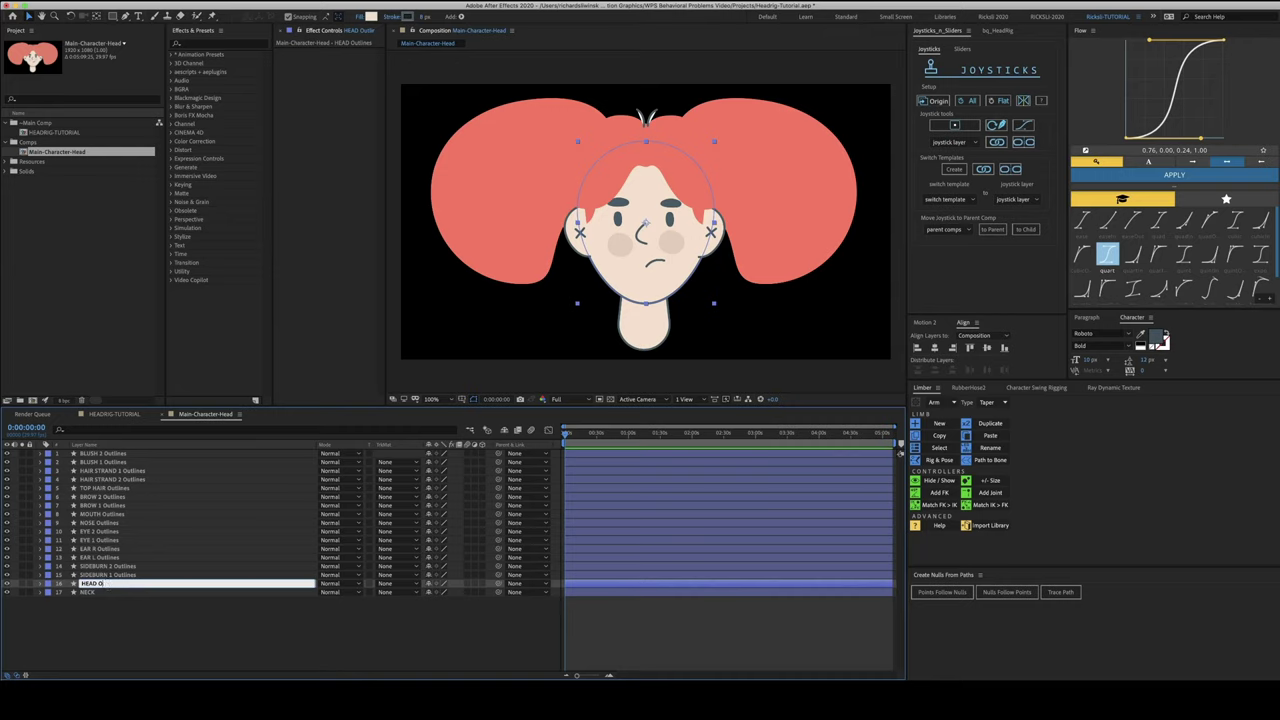
key(BackSpace)
key(BackSpace)
key(Return)
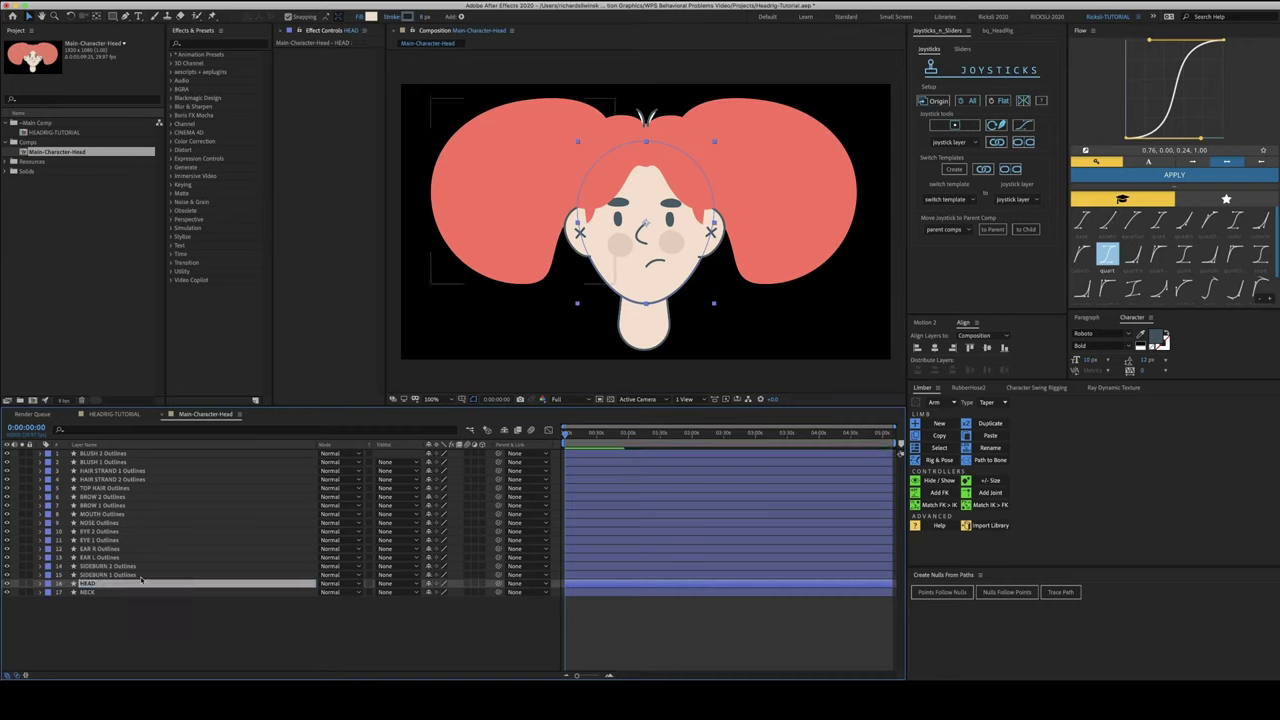
Remove "Outlines" from the SIDEBURN 1 layer name
click(141, 576)
key(Return)
key(Right)
key(BackSpace)
key(BackSpace)
key(BackSpace)
key(BackSpace)
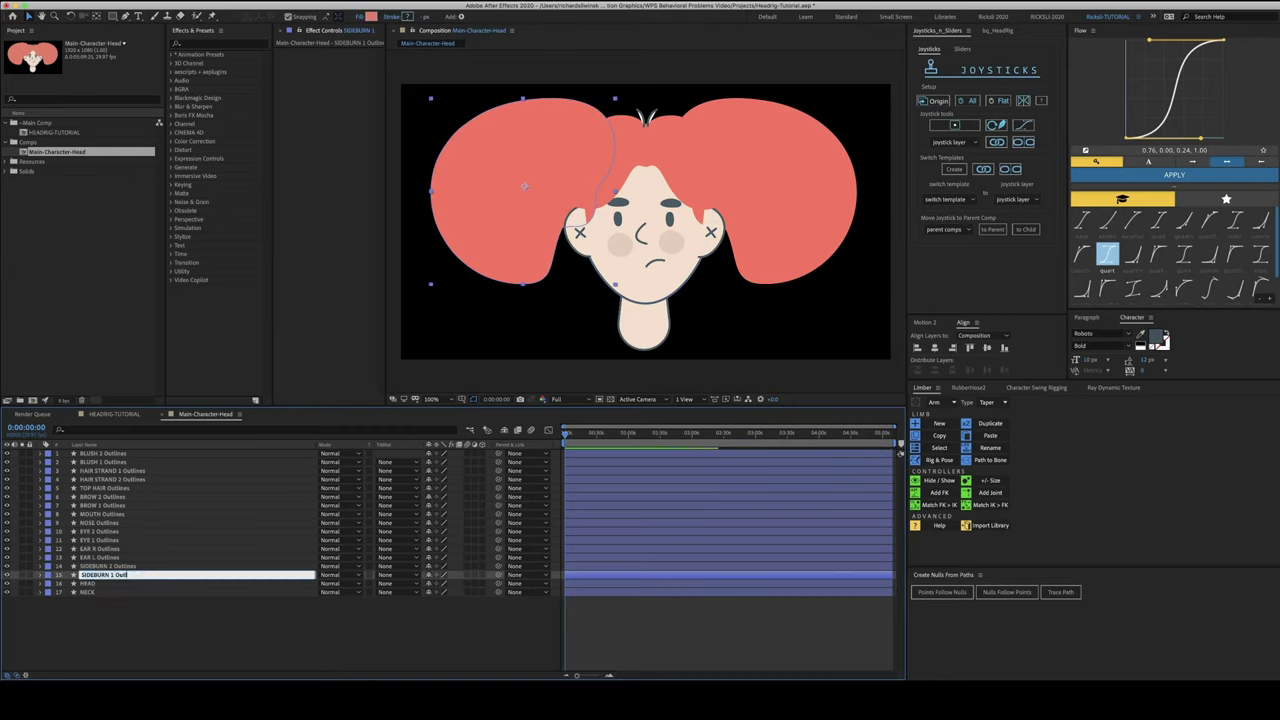
key(BackSpace)
key(BackSpace)
key(BackSpace)
key(BackSpace)
key(BackSpace)
key(Return)
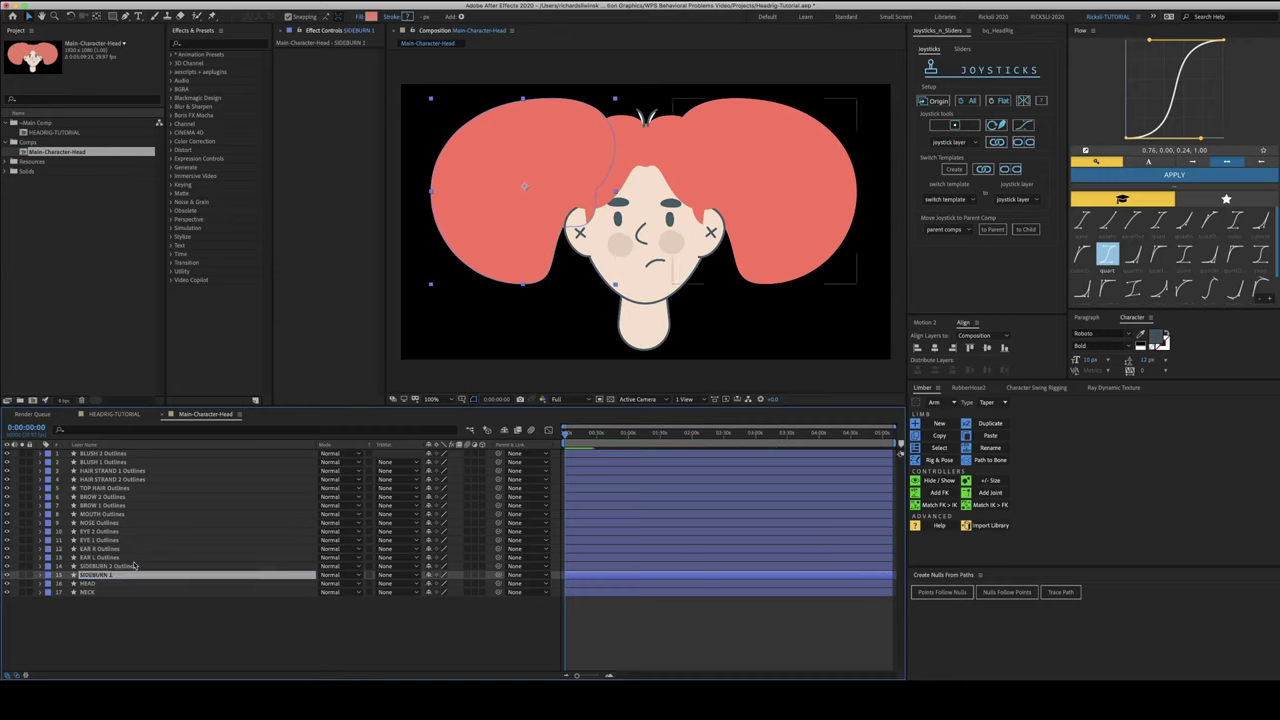
Remove "Outlines" from the SIDEBURN 2 layer name
click(134, 566)
key(Return)
key(Right)
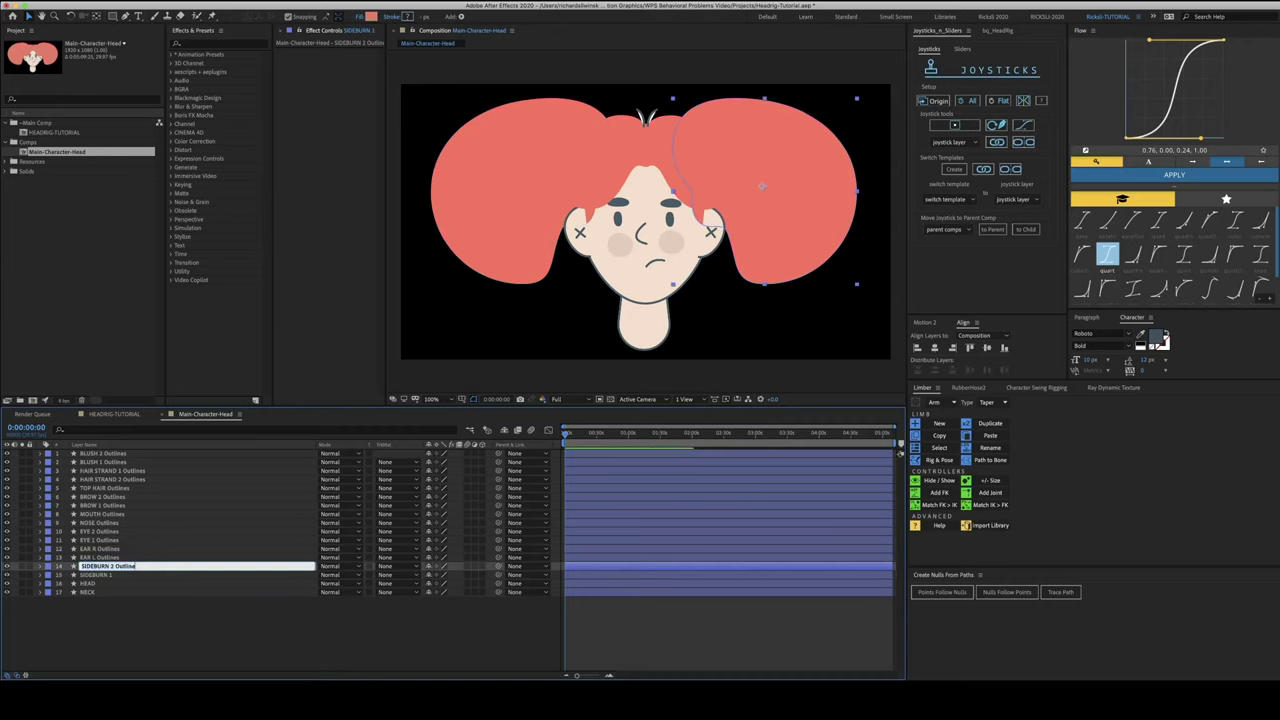
key(BackSpace)
key(BackSpace)
key(BackSpace)
key(BackSpace)
key(BackSpace)
key(BackSpace)
key(BackSpace)
key(BackSpace)
key(Return)
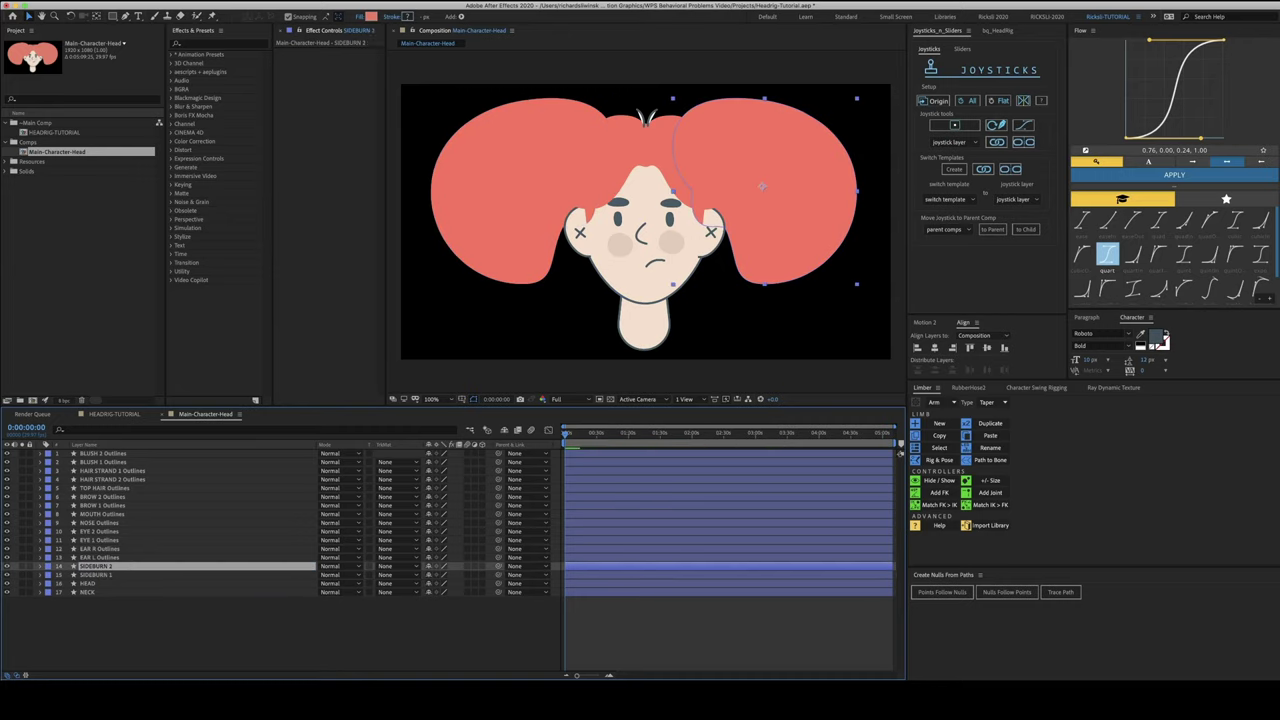
Rename the EAR L Outlines layer as EAR L
click(134, 557)
key(Return)
key(Right)
key(BackSpace)
key(BackSpace)
key(BackSpace)
key(BackSpace)
key(BackSpace)
key(BackSpace)
key(BackSpace)
key(BackSpace)
key(BackSpace)
key(Return)
Remove the "Outlines" suffix from the EAR R, EYE 1, EYE 2, NOSE and MOUTH layer names
click(134, 548)
key(Return)
key(BackSpace)
key(BackSpace)
key(BackSpace)
key(BackSpace)
key(BackSpace)
key(BackSpace)
key(BackSpace)
key(BackSpace)
key(BackSpace)
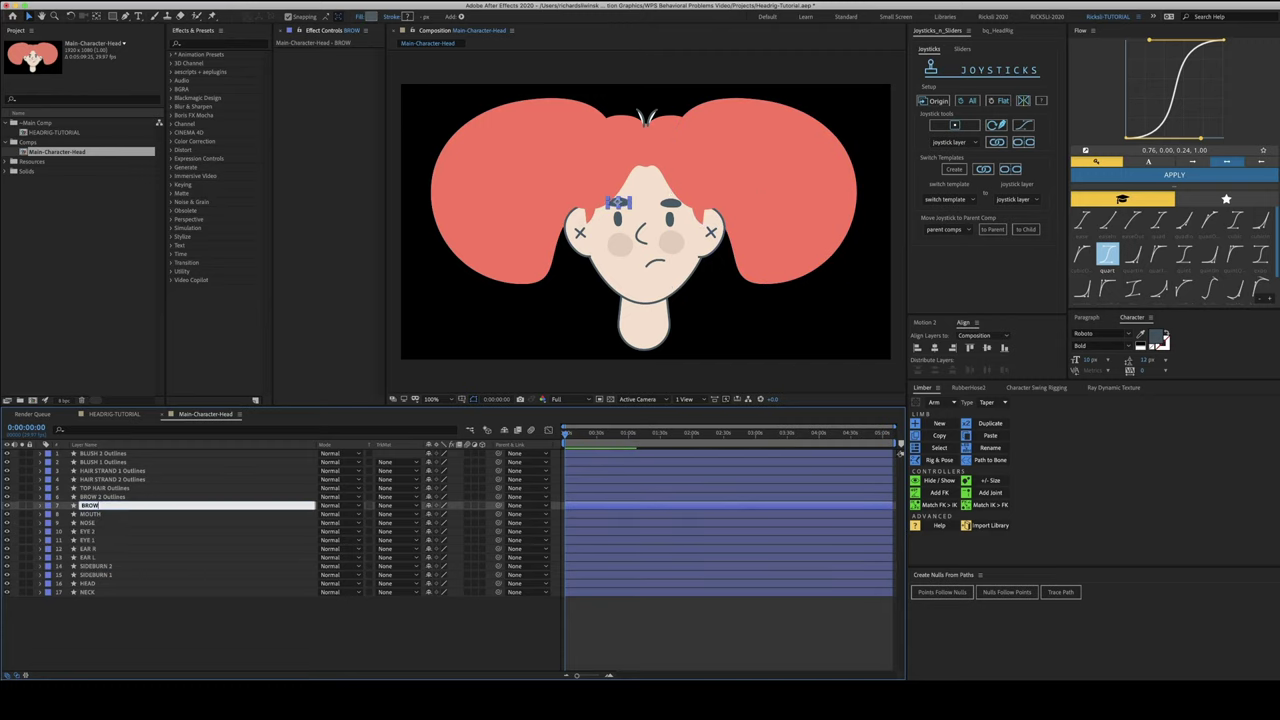
Strip "Outlines" from the remaining layer names and number the BROW, HAIR STRAND, BLUSH, EYE and SIDEBURN pairs 01 and 02
text(01)
key(Return)
click(110, 496)
click(110, 470)
click(110, 453)
click(110, 540)
click(110, 575)
click(110, 566)
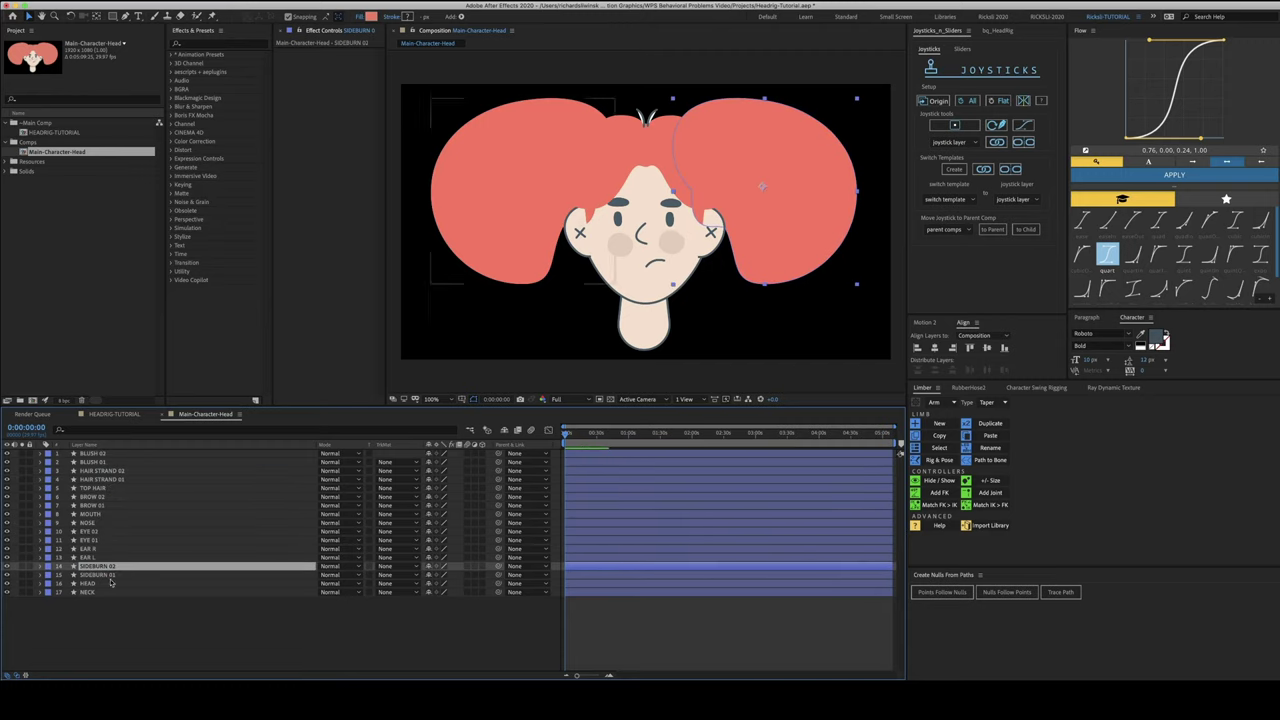
click(123, 607)
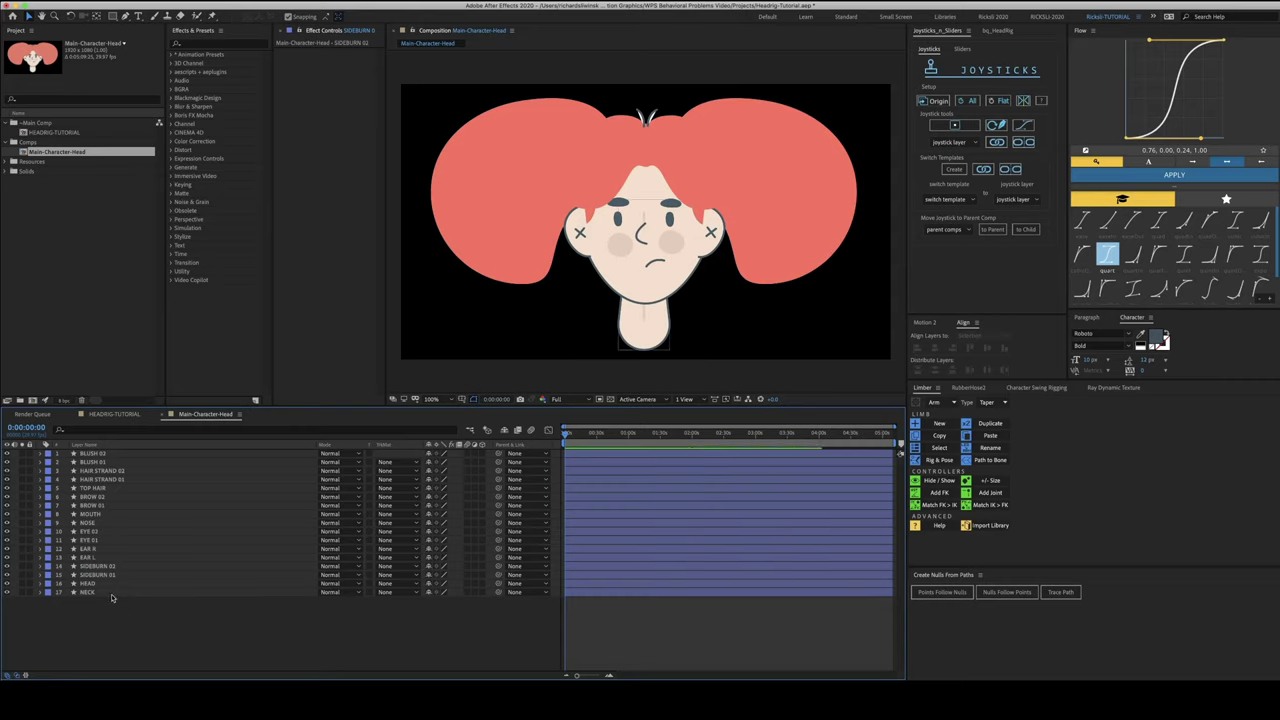
Isolate the NECK layer, remove the stray vertical path inside the neck shape, and end the isolation
click(112, 594)
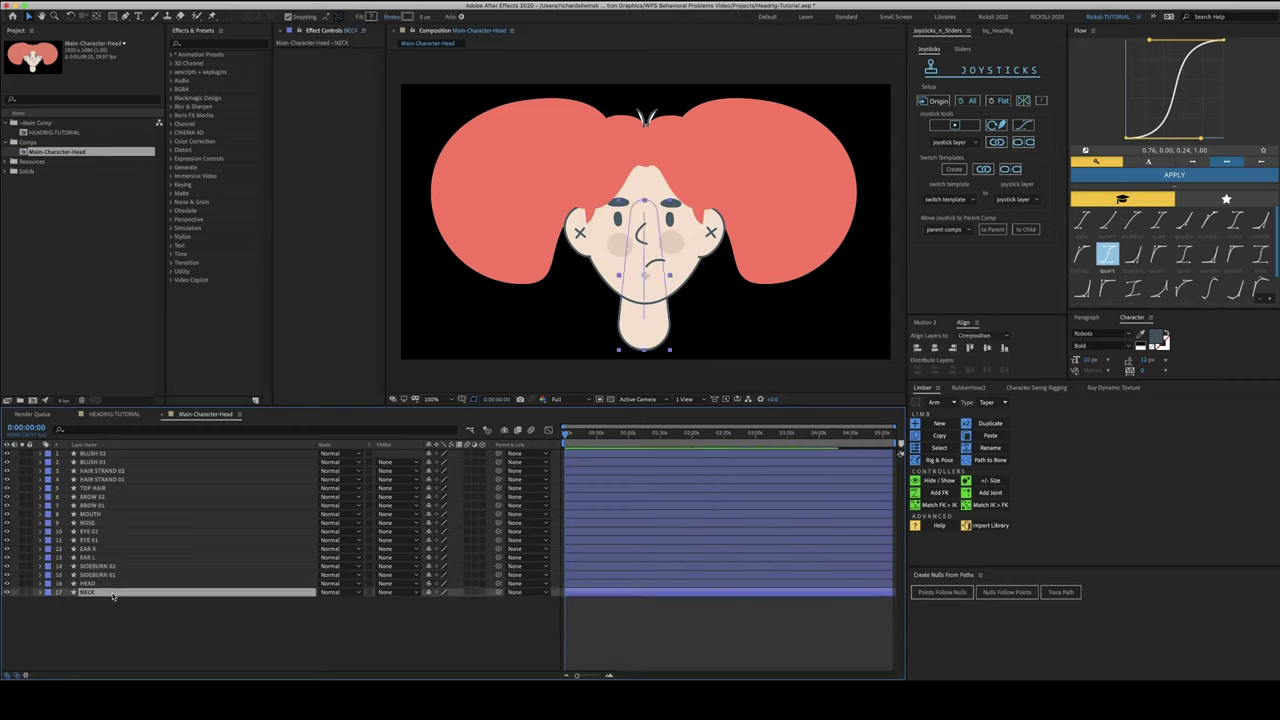
click(22, 593)
key(g)
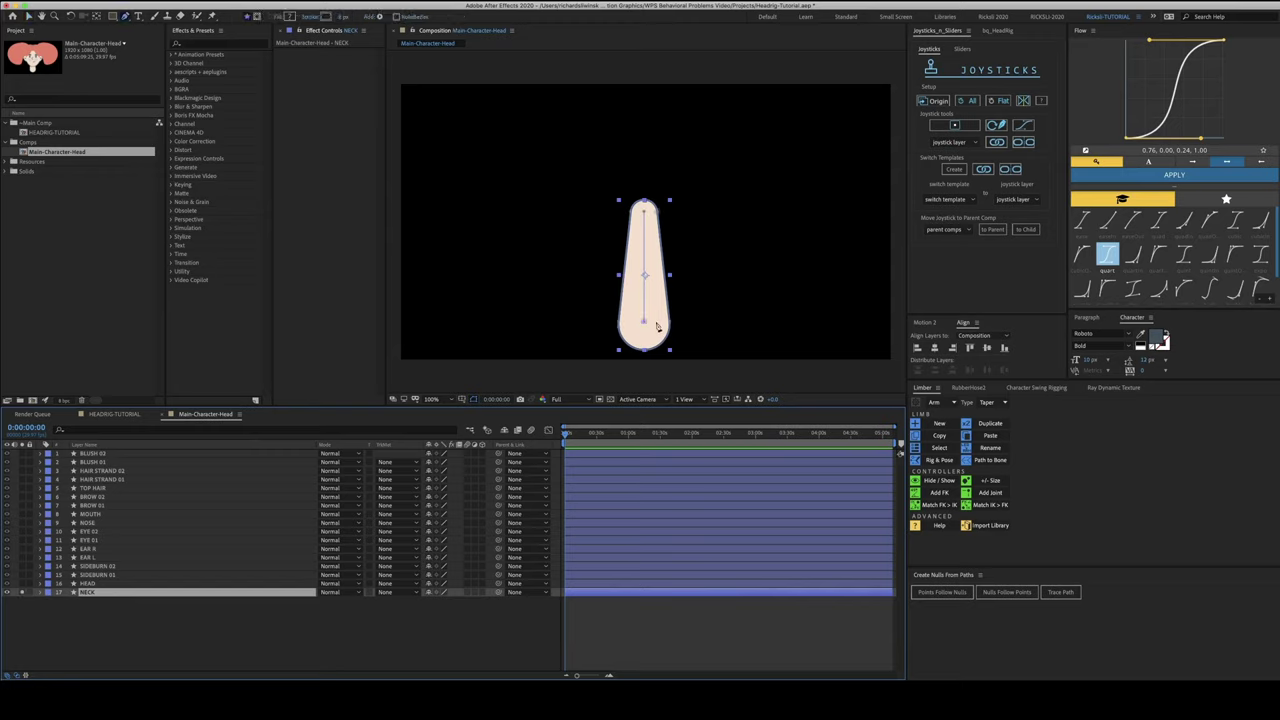
click(646, 324)
key(super+z)
key(super+z)
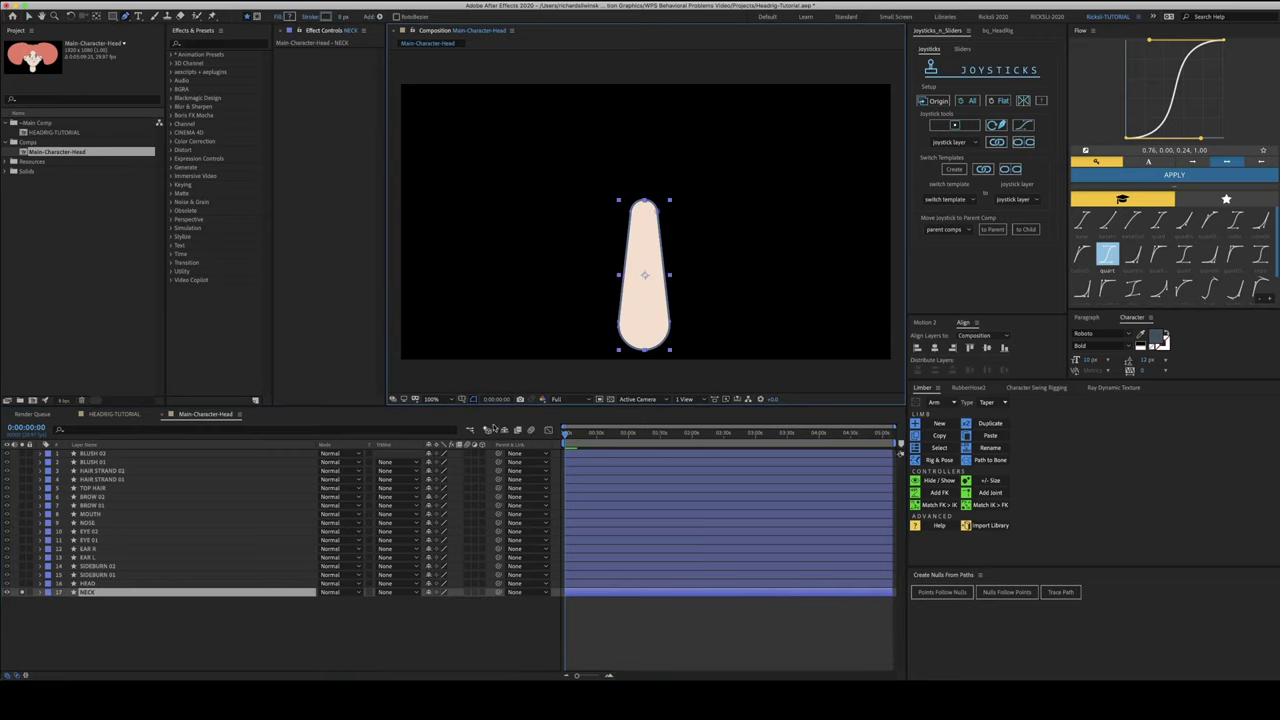
click(22, 593)
Isolate the HEAD, SIDEBURN 01 and SIDEBURN 02 layers one after another to inspect their shapes
click(22, 584)
click(35, 584)
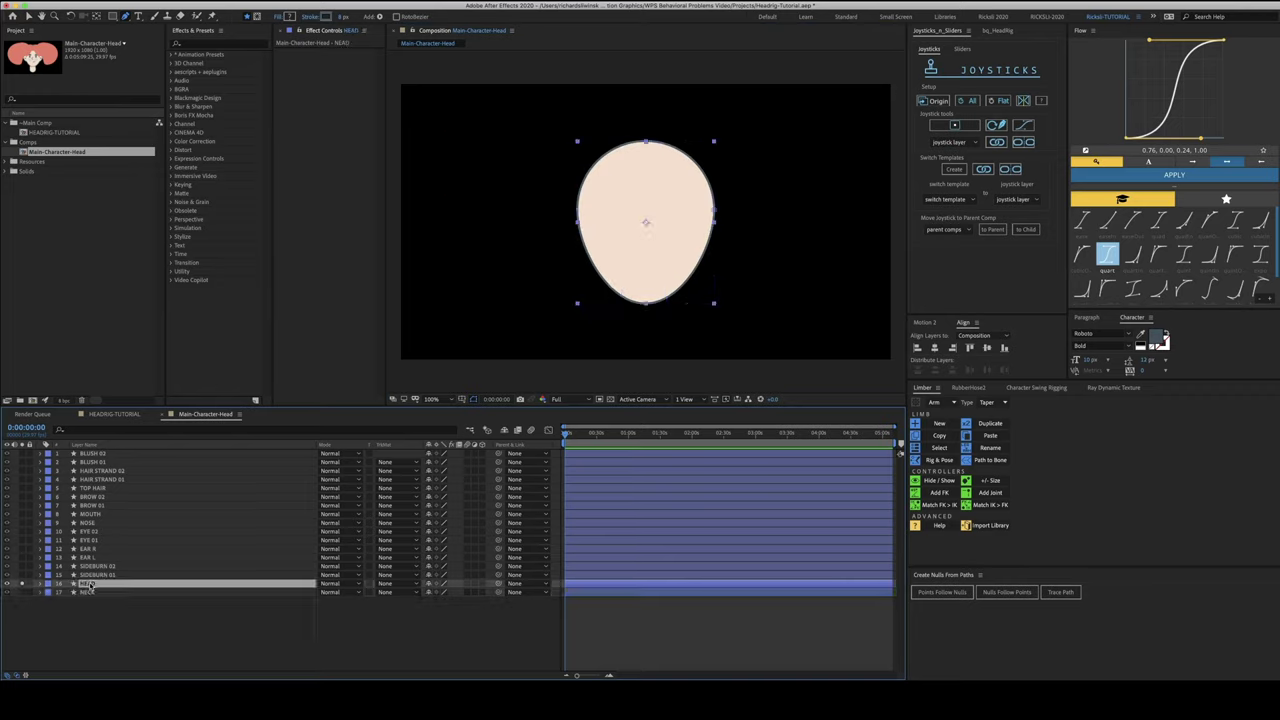
click(22, 576)
click(22, 584)
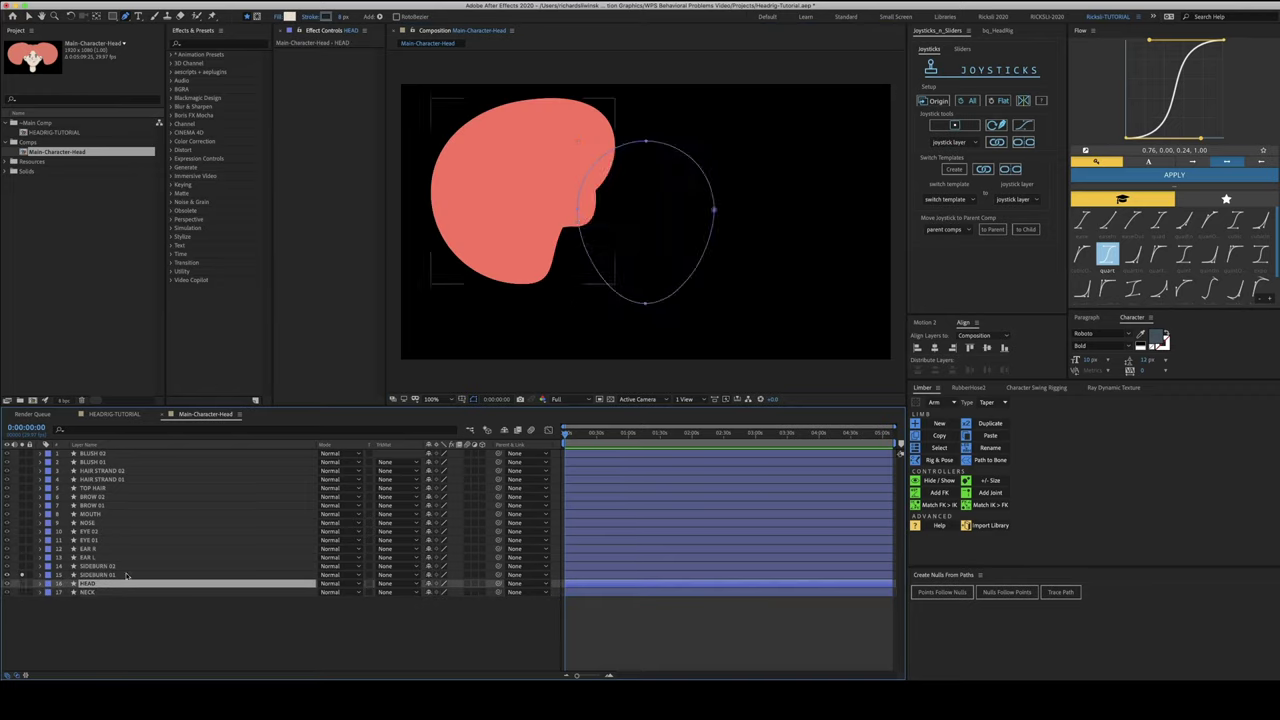
click(120, 576)
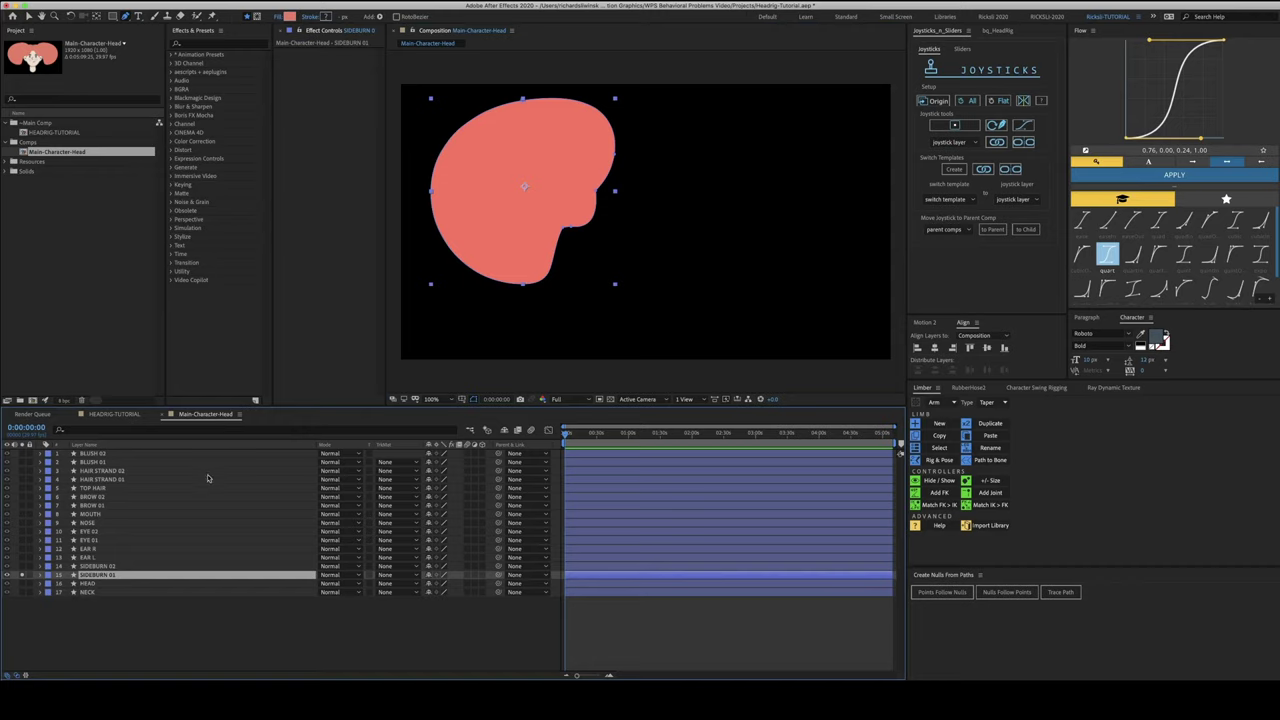
key(v)
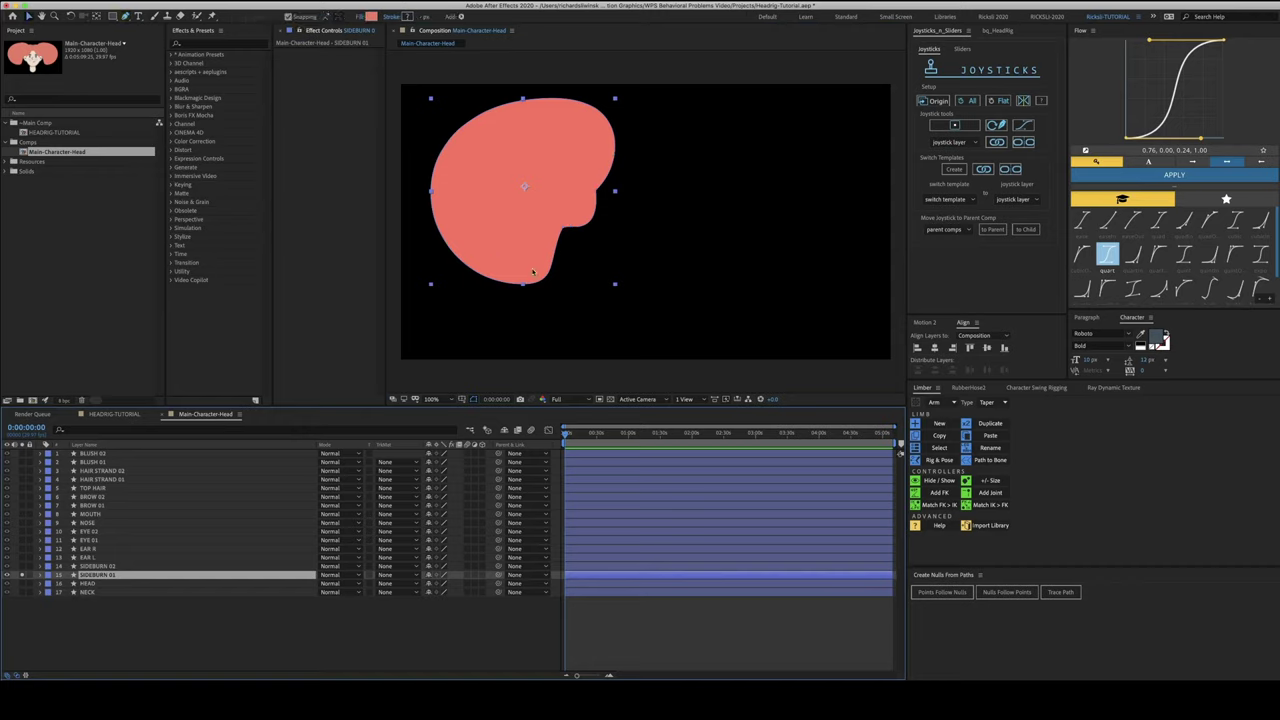
click(22, 566)
click(22, 575)
click(22, 566)
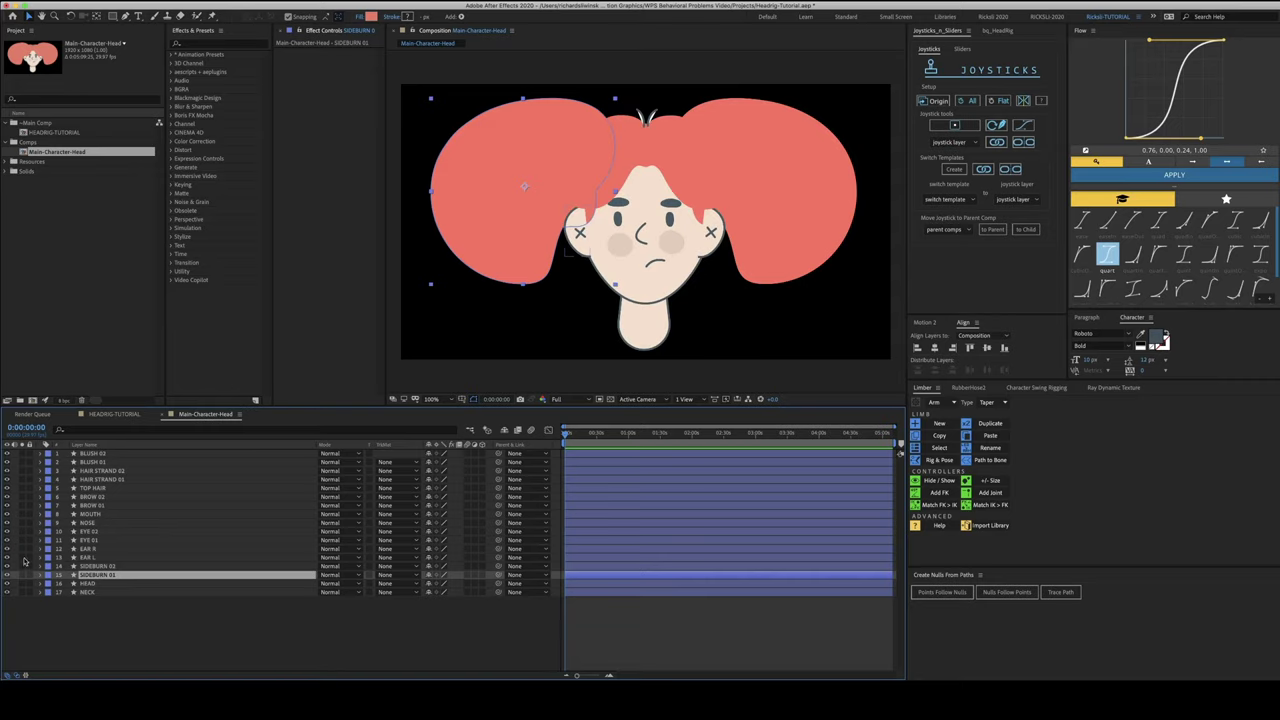
Inspect each ear on its own, isolate EAR L and EAR R together, and select EAR L
click(22, 557)
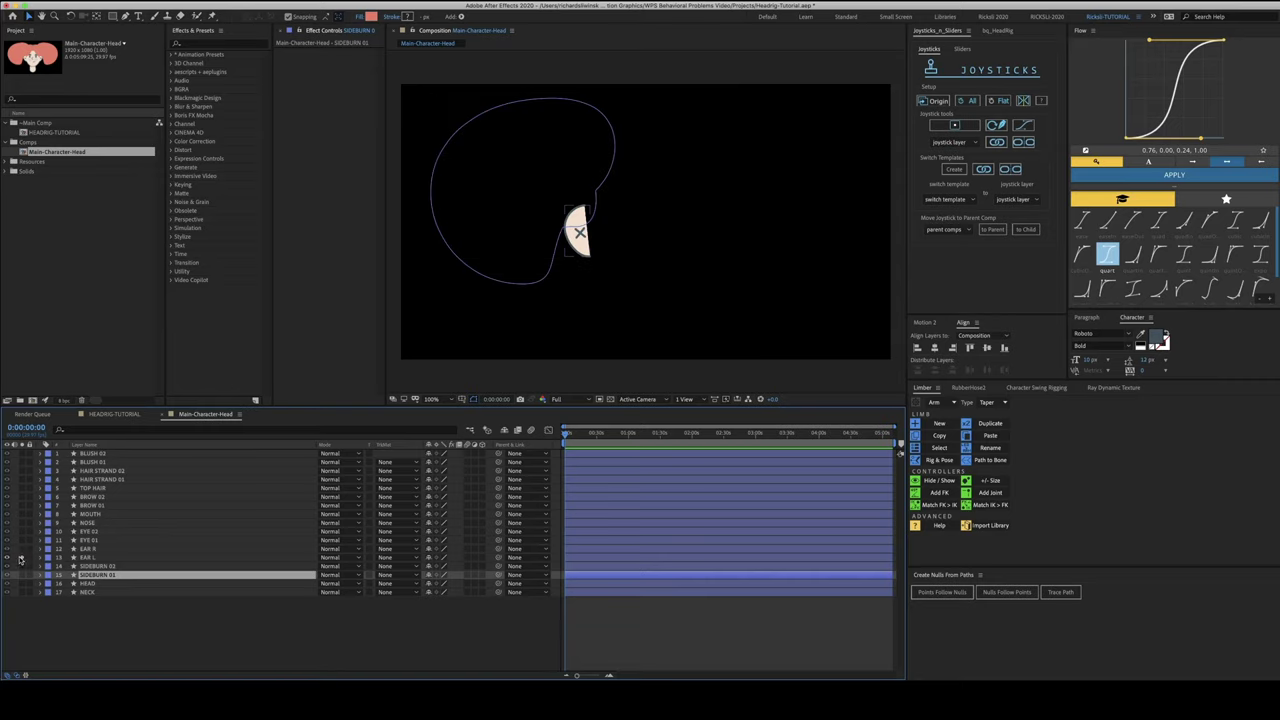
click(22, 557)
click(22, 548)
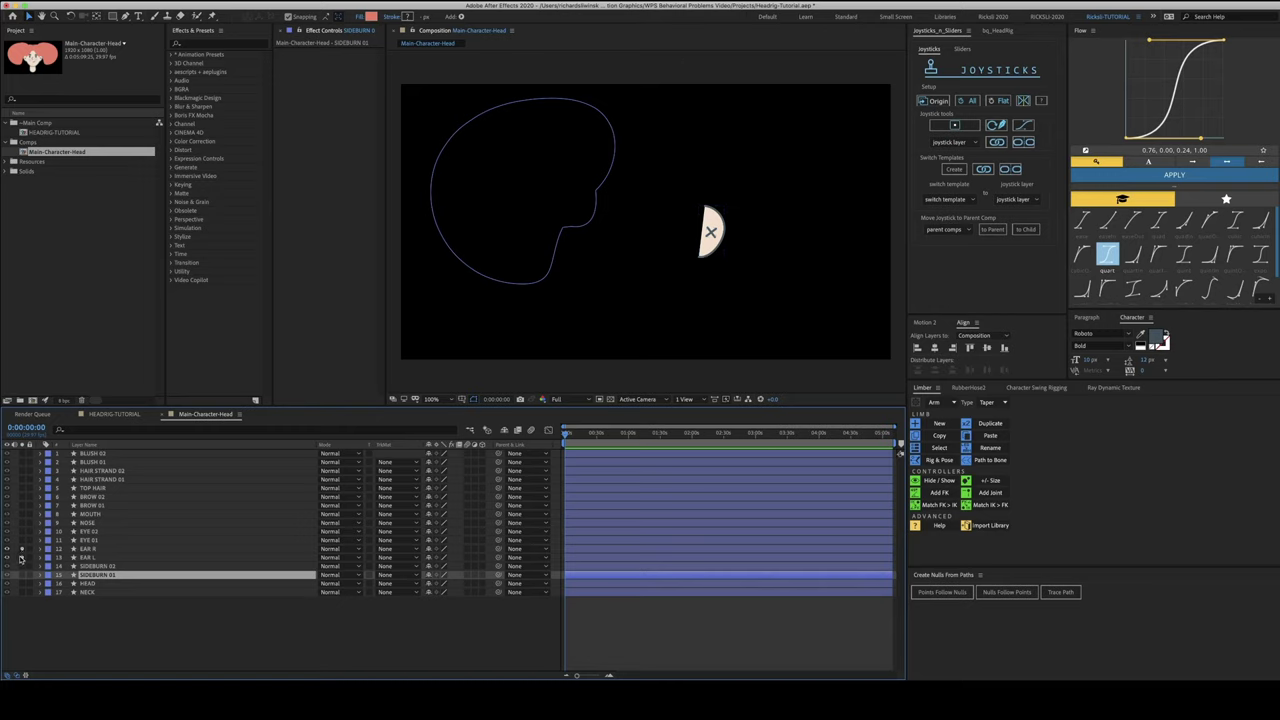
click(22, 557)
click(86, 557)
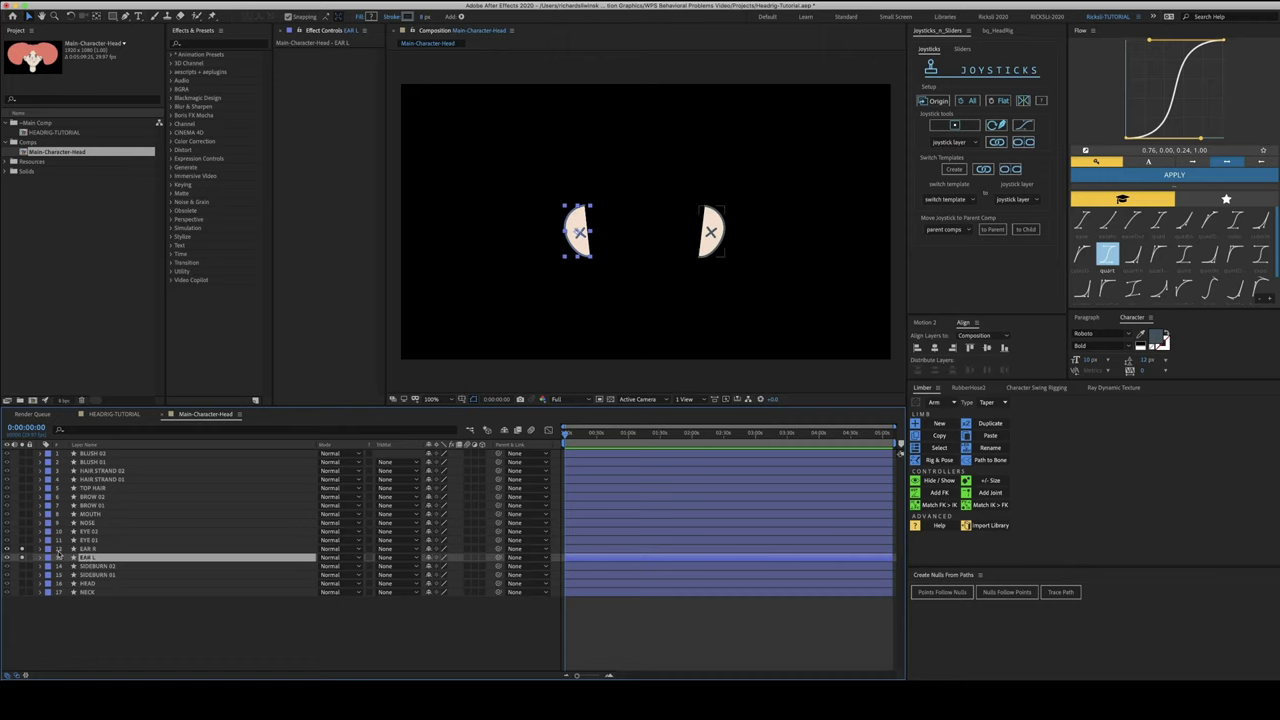
End the ear isolation, then isolate the EYE, NOSE, MOUTH, BROW and TOP HAIR layers cumulatively to inspect their shapes
click(22, 557)
click(22, 548)
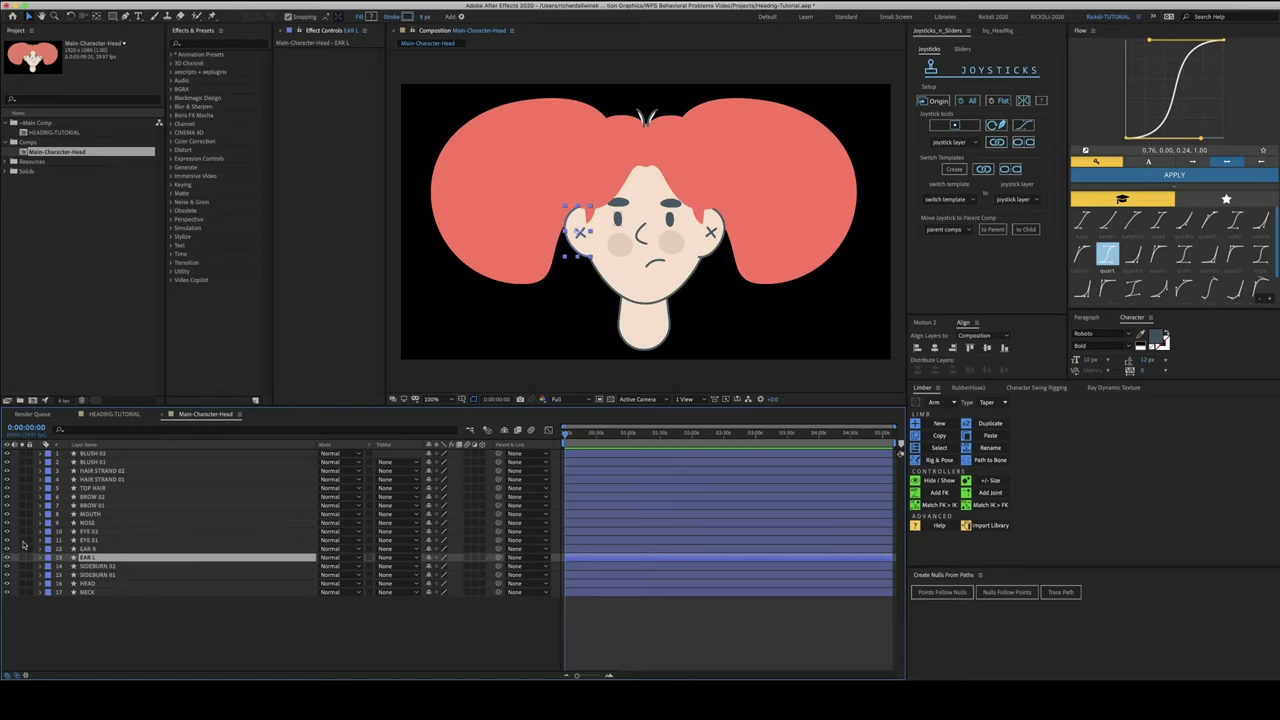
click(22, 540)
click(22, 531)
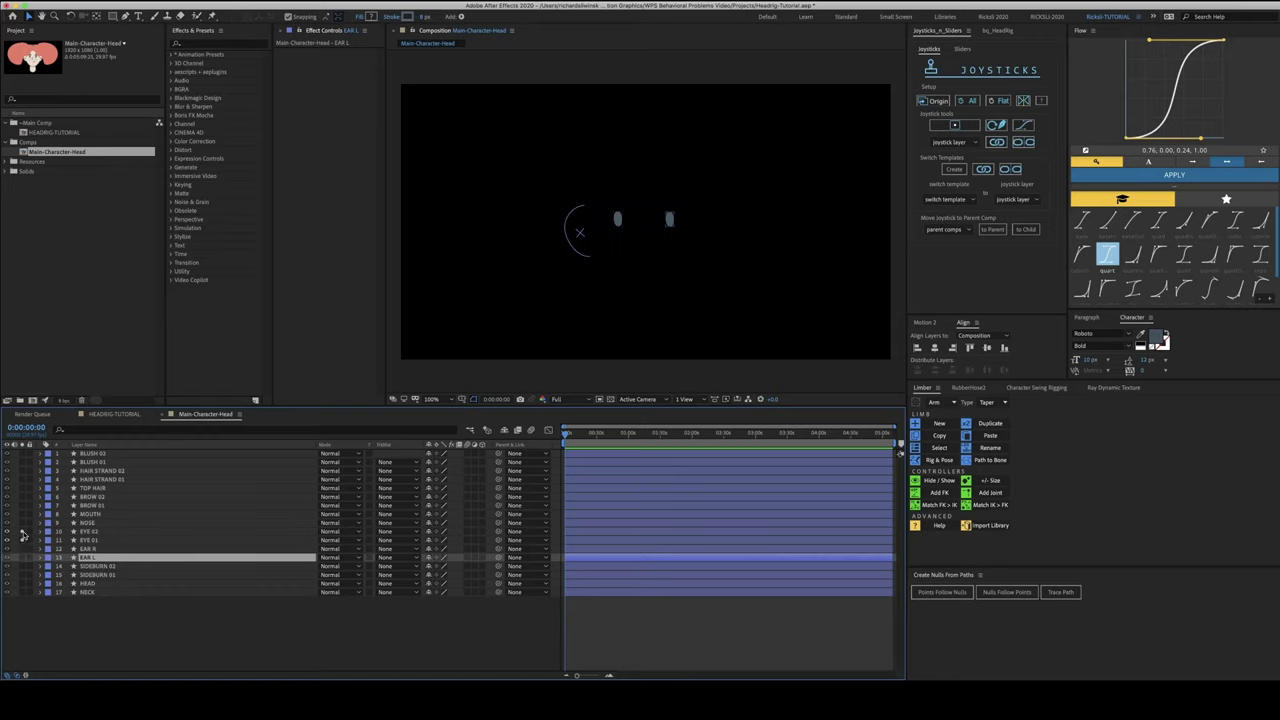
click(23, 523)
click(23, 514)
click(23, 505)
click(23, 497)
click(23, 488)
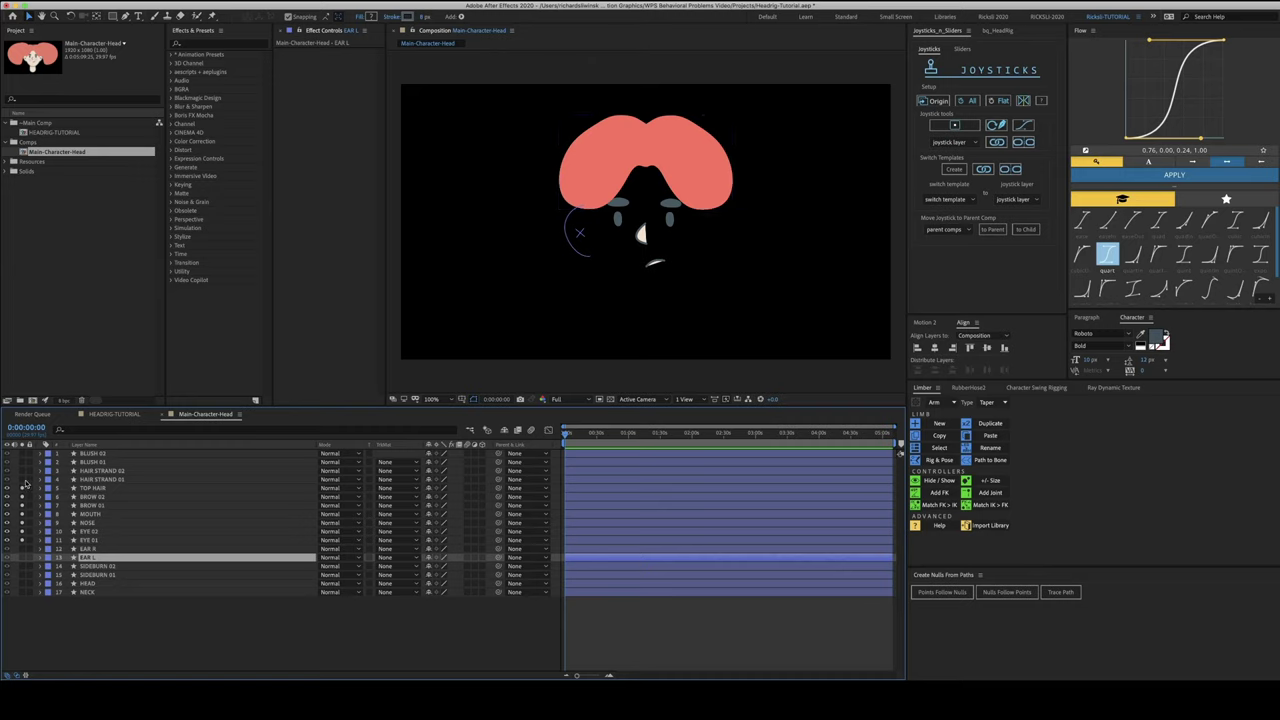
Add the HAIR STRAND and BLUSH layers to the isolated set for inspection, then end the isolation and deselect everything
click(23, 479)
click(23, 471)
click(23, 462)
click(23, 453)
drag(23, 454, 23, 557)
click(196, 608)
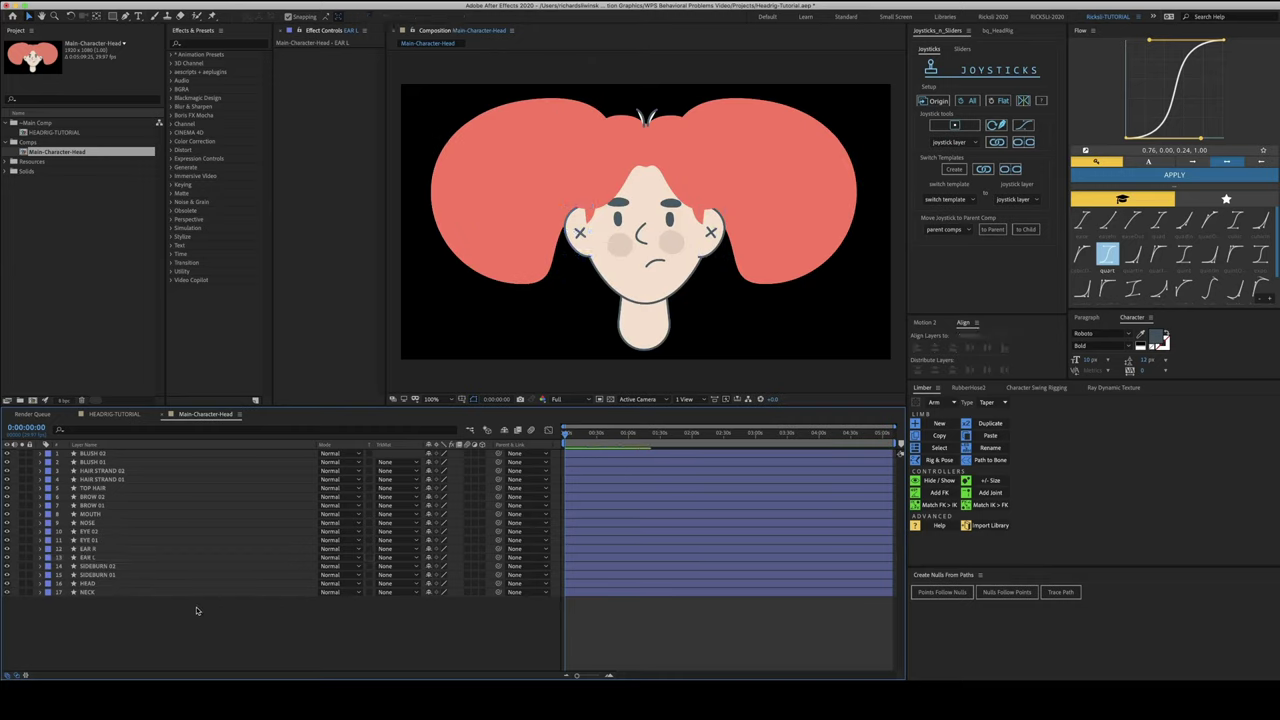
Isolate the HEAD and NECK layers together and select HEAD
click(101, 585)
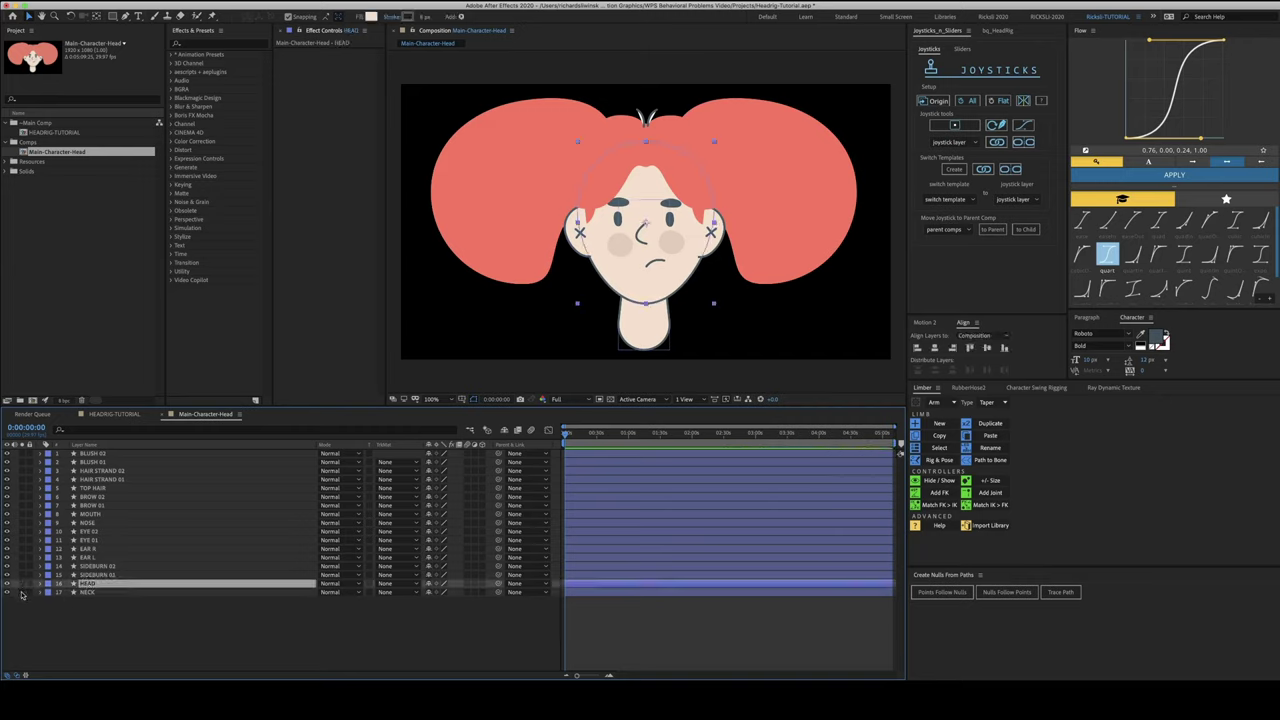
drag(22, 594, 22, 584)
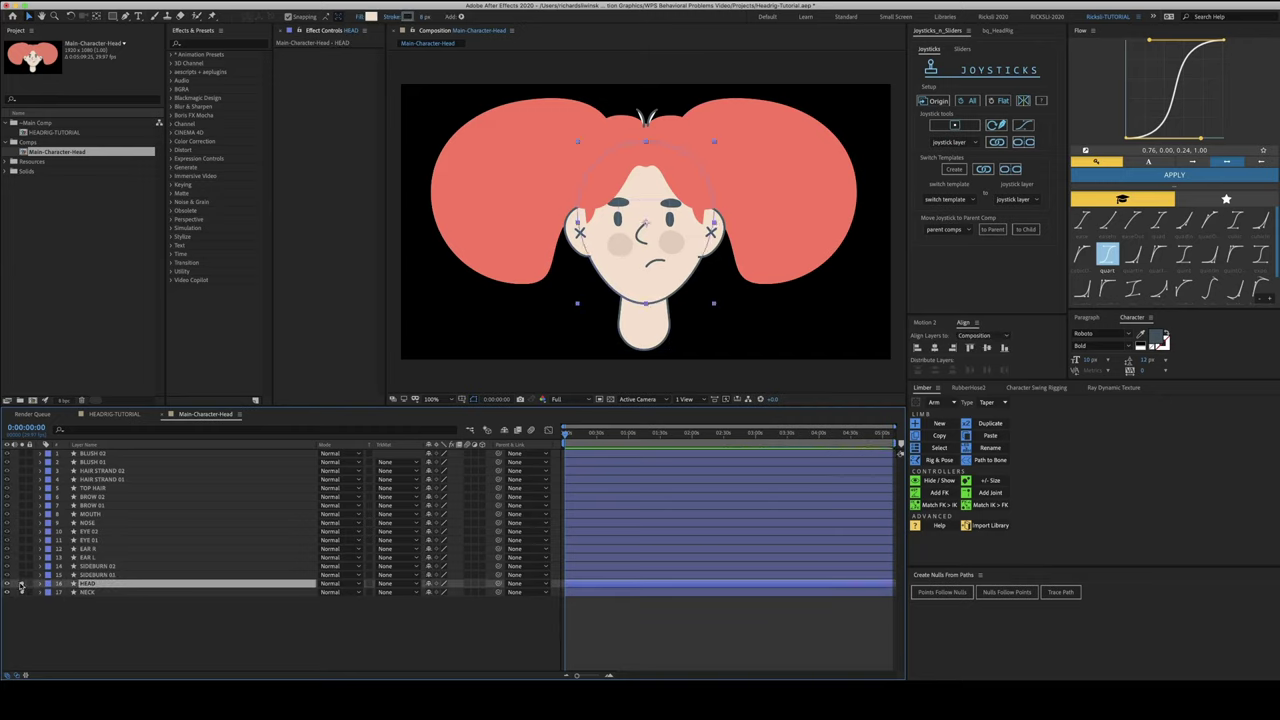
click(119, 636)
click(89, 585)
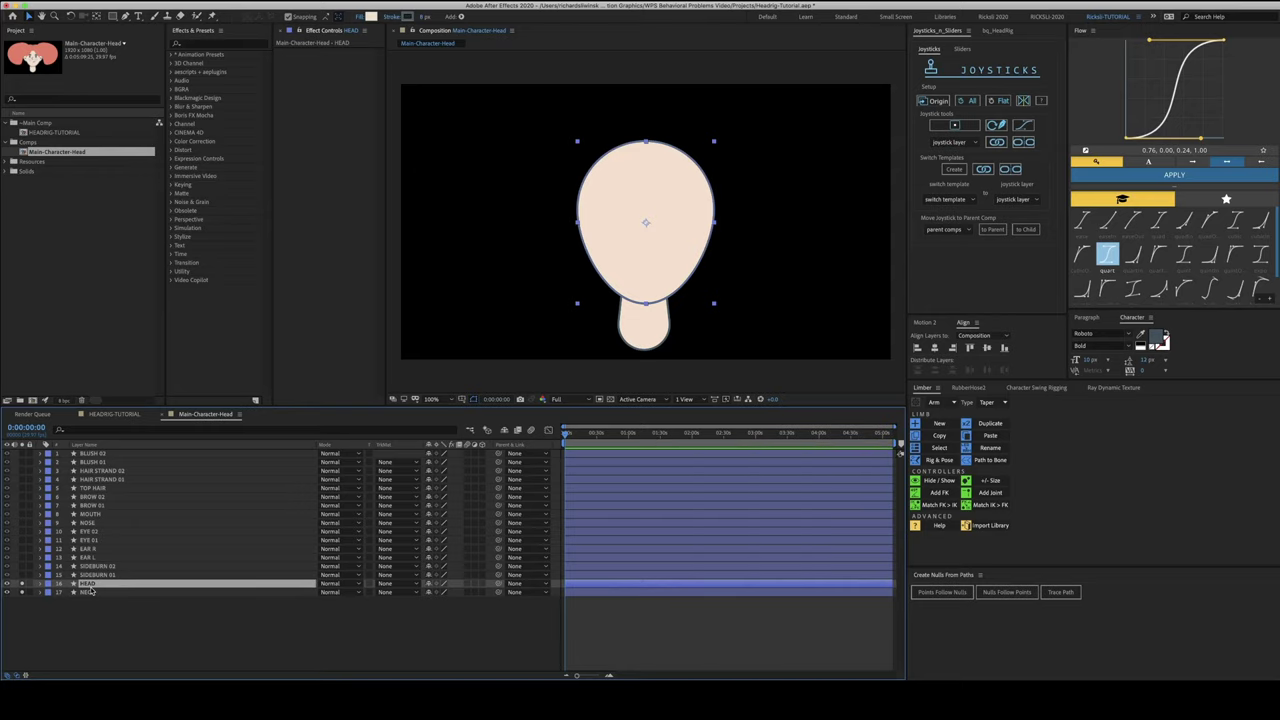
Reveal HEAD's Position property and add its first keyframe at frame 0
key(p)
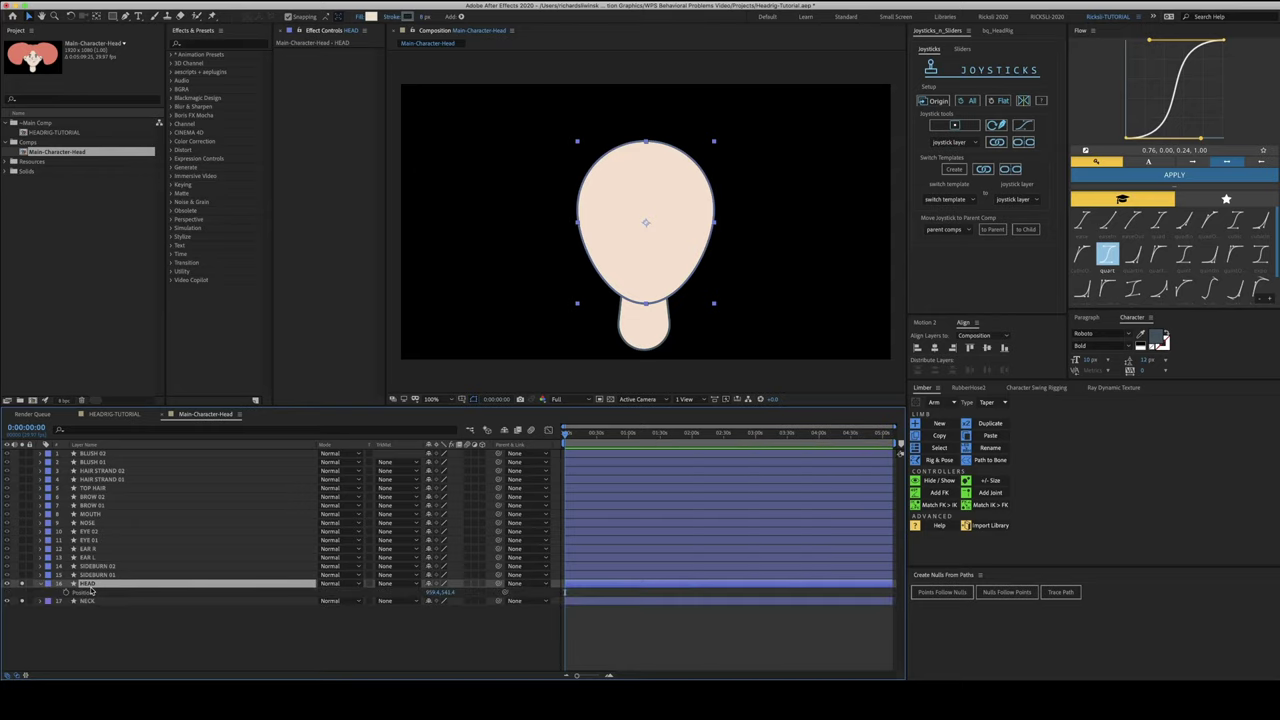
key(equal)
key(equal)
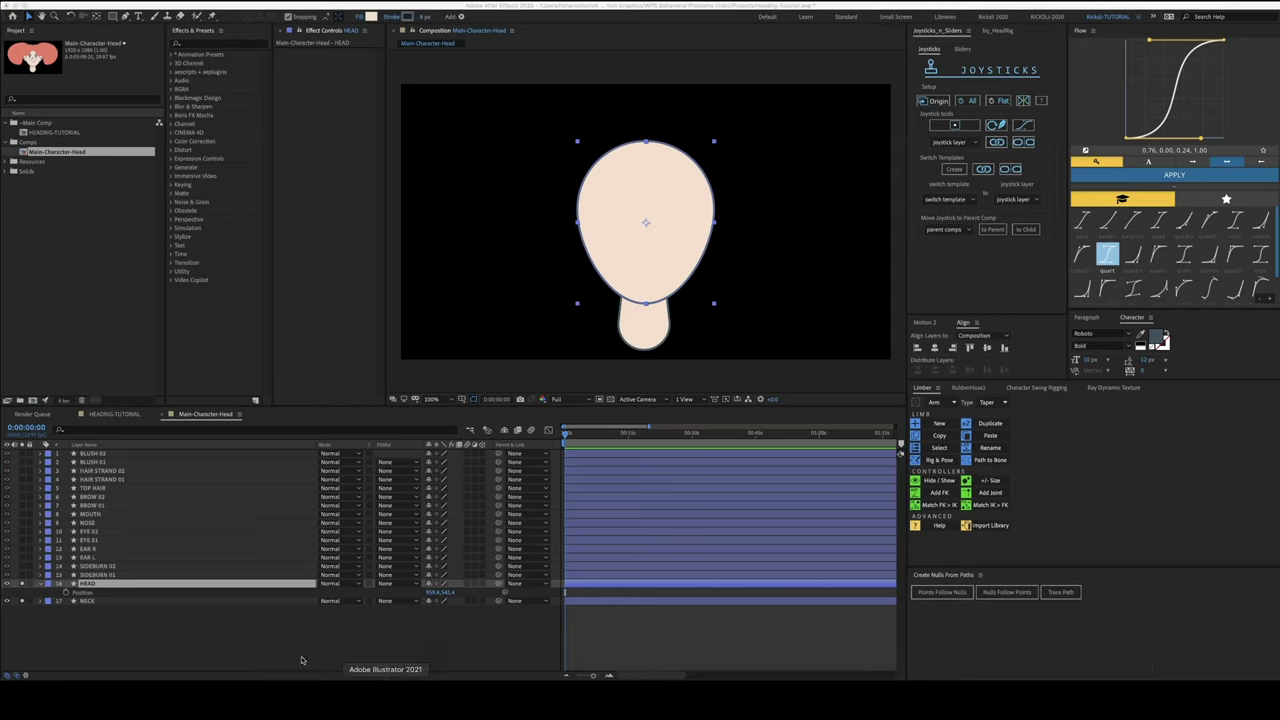
click(256, 634)
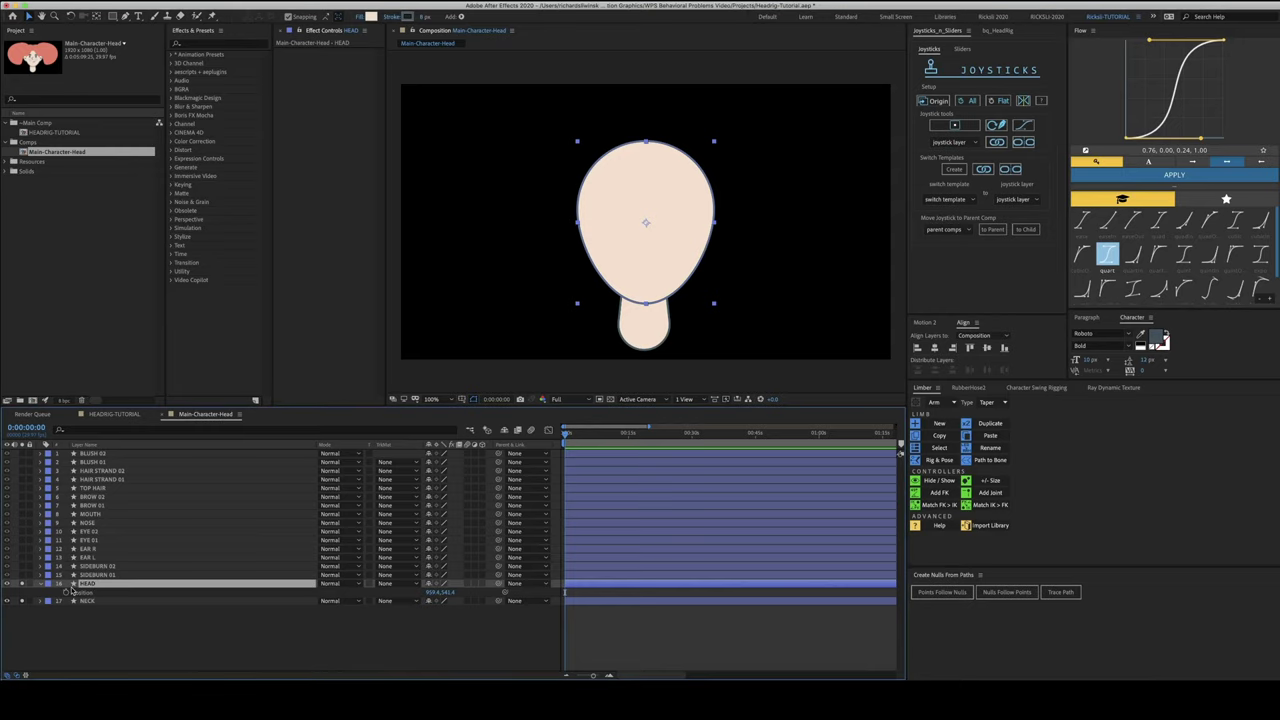
key(=)
key(=)
key(=)
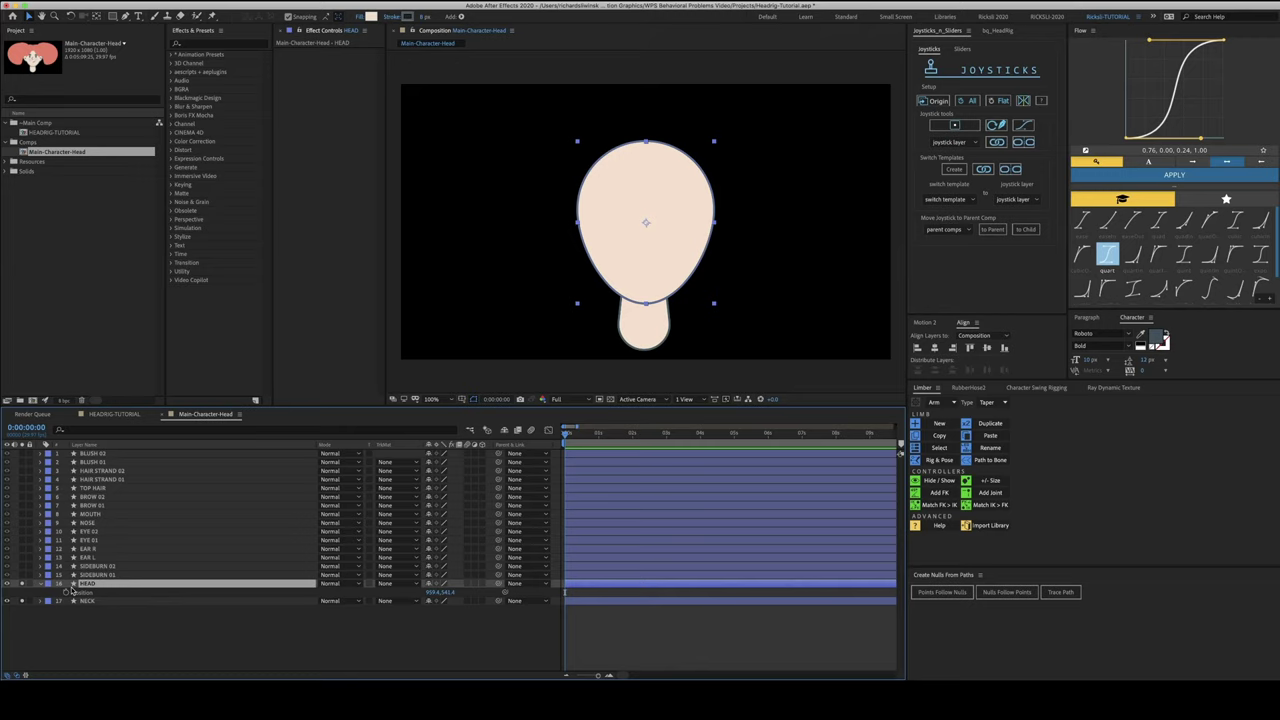
key(equal)
click(67, 593)
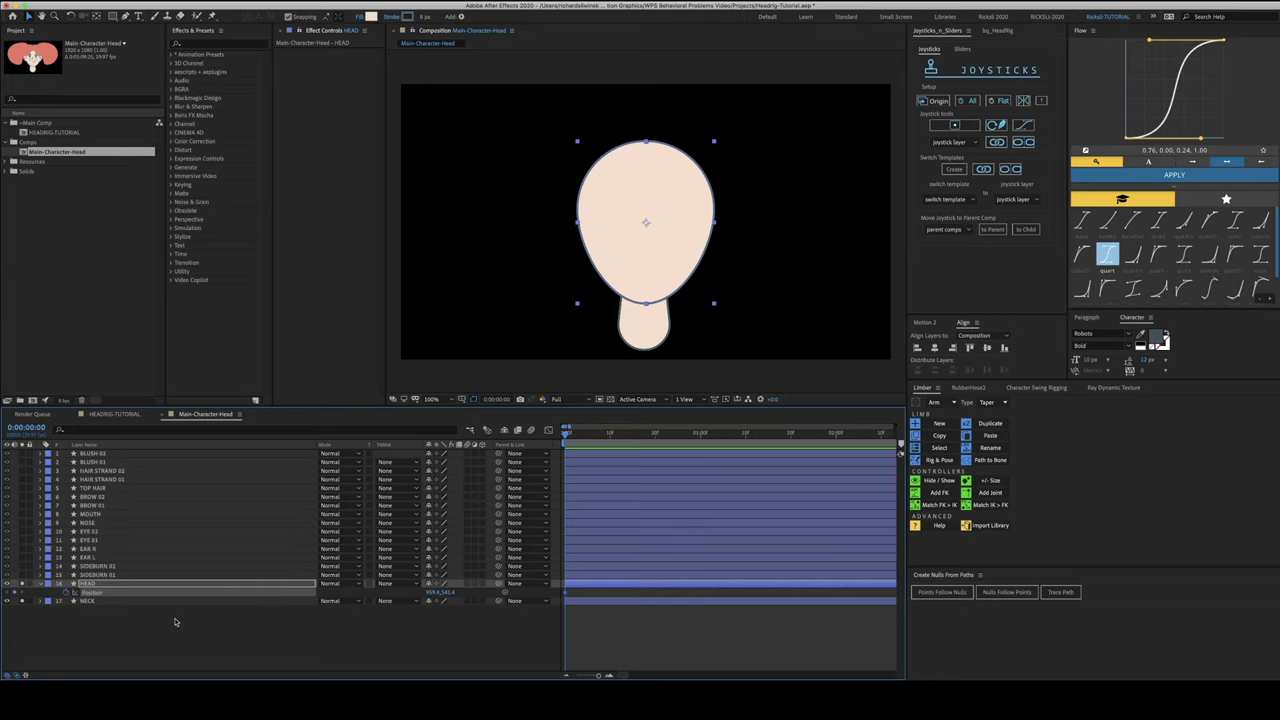
At frame 1, keyframe the right head turn by shifting HEAD horizontally to position 1079.4, 541.4
key(=)
key(Page_Down)
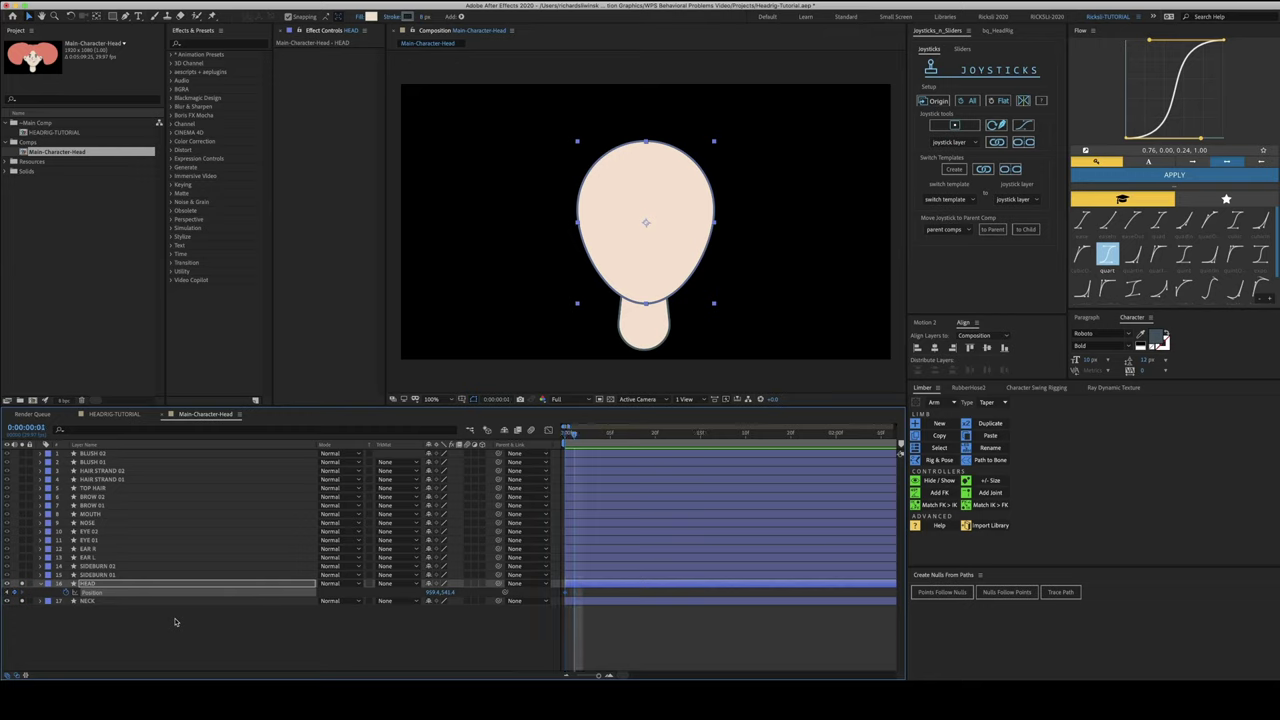
key(Page_Up)
key(shift+Right)
key(shift+Right)
key(shift+Right)
key(shift+Right)
key(shift+Right)
key(shift+Right)
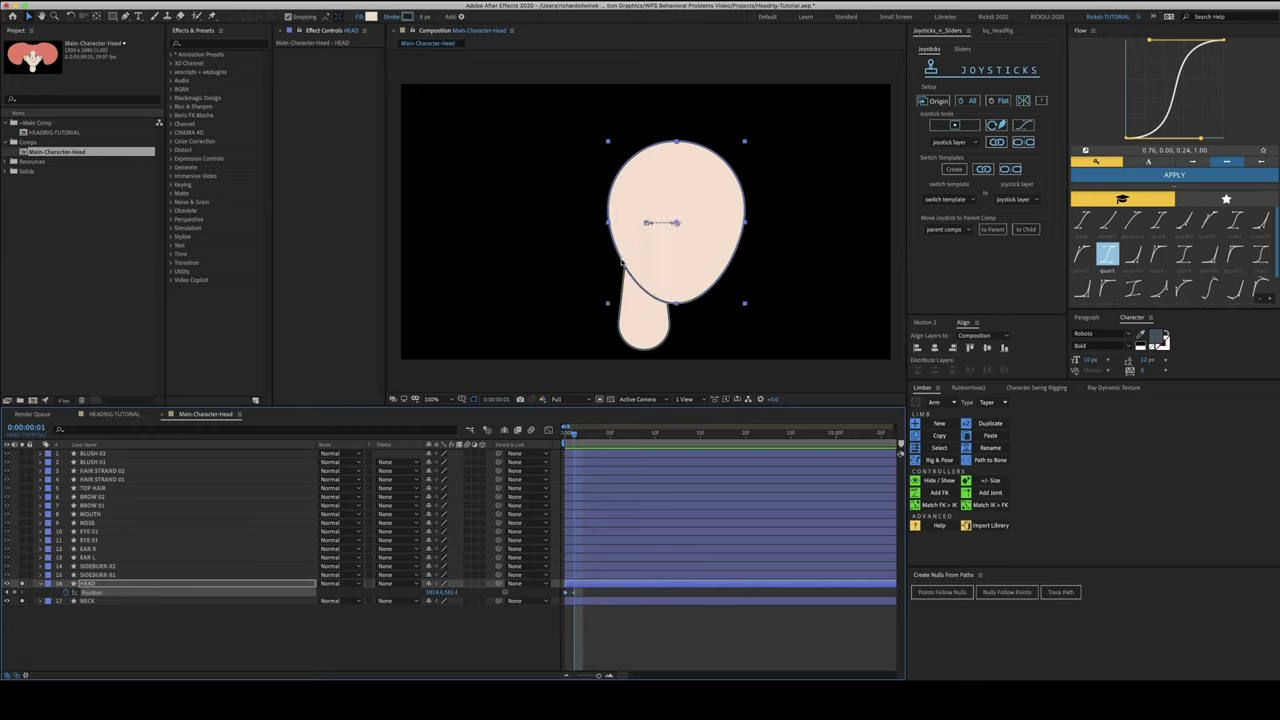
key(shift+Right)
key(shift+Right)
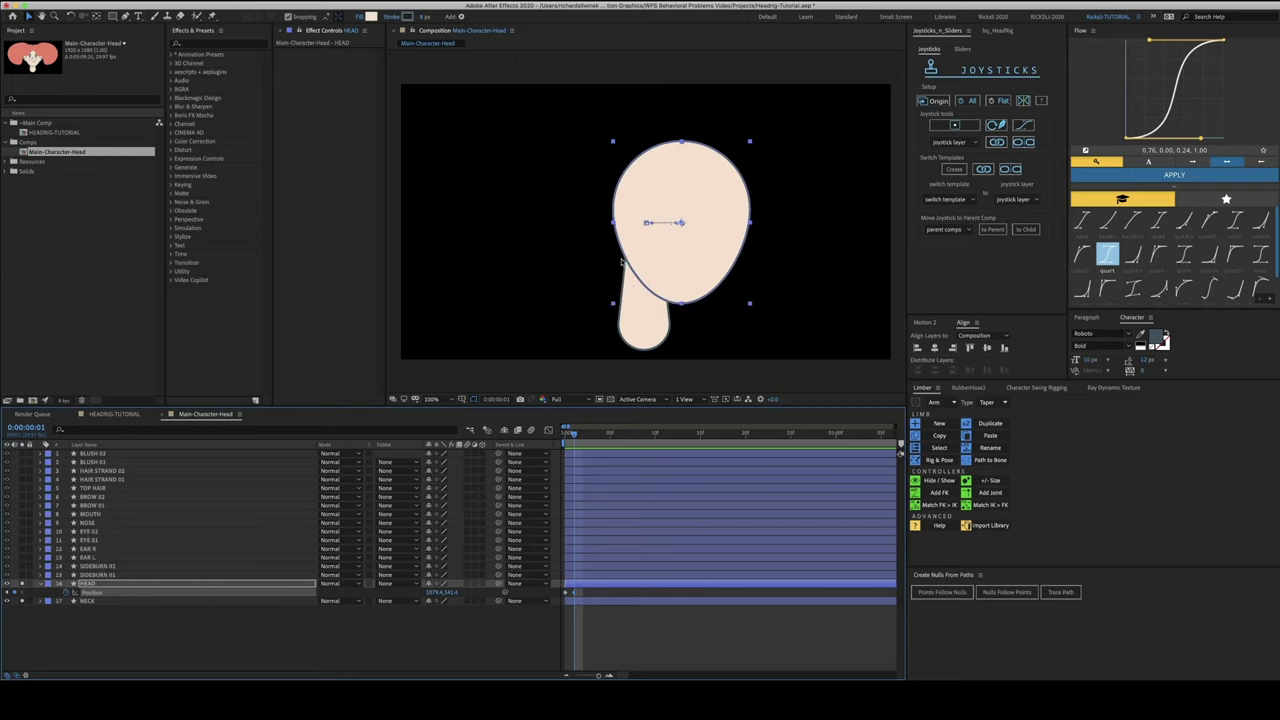
key(shift+Left)
key(shift+Left)
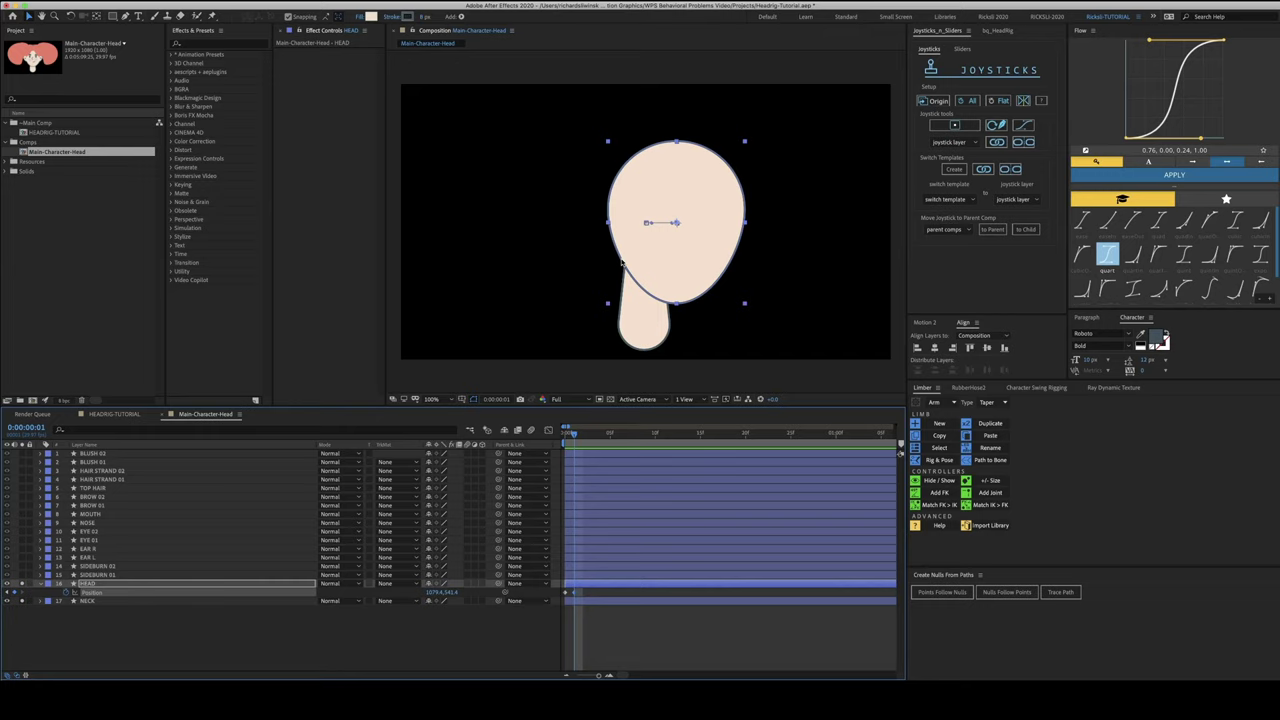
At frame 2, add a Joysticks origin keyframe to HEAD, shift it left to position 839.4, 541.4, and compare both extremes
key(Page_Down)
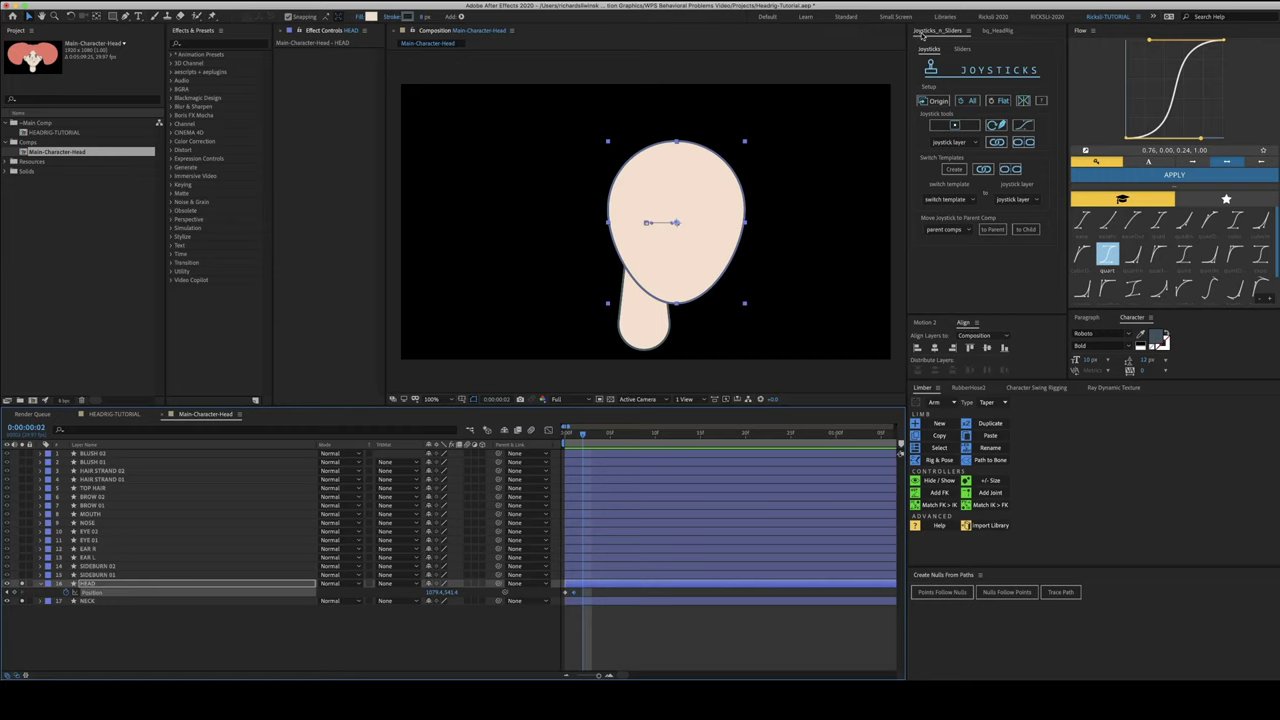
click(937, 102)
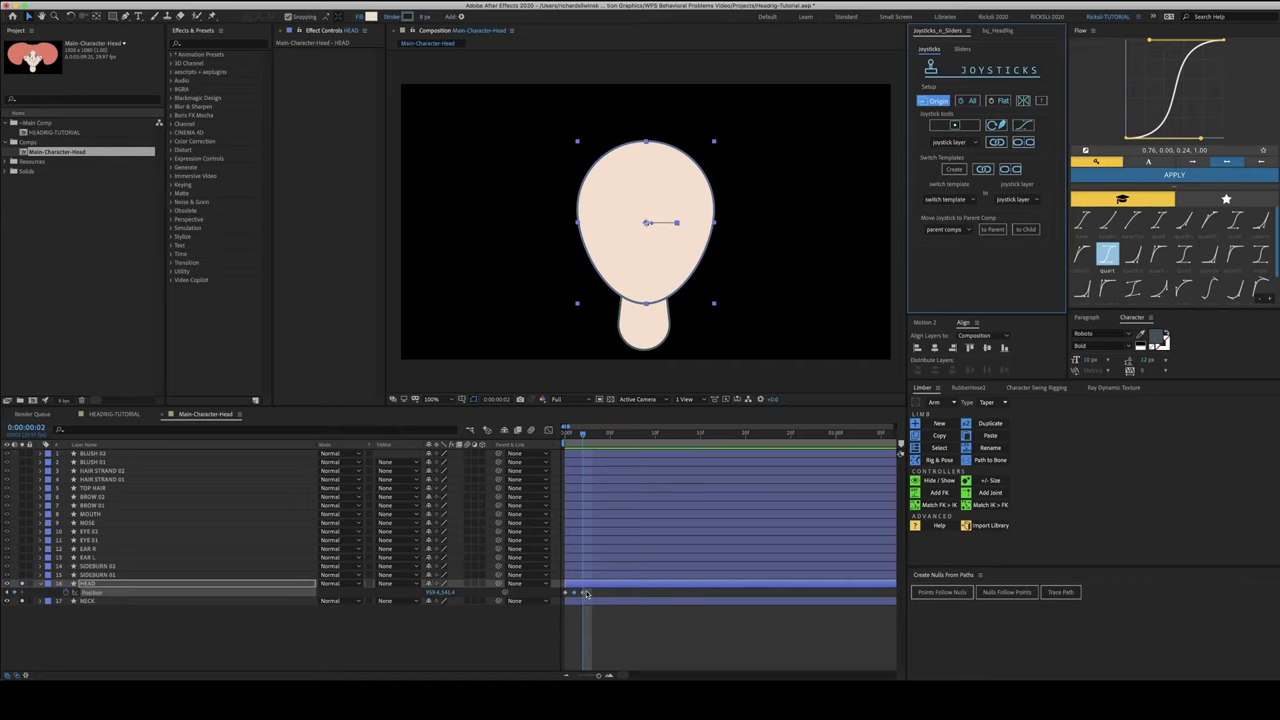
key(shift+Left)
key(shift+Left)
key(shift+Left)
key(shift+Left)
key(shift+Left)
key(shift+Left)
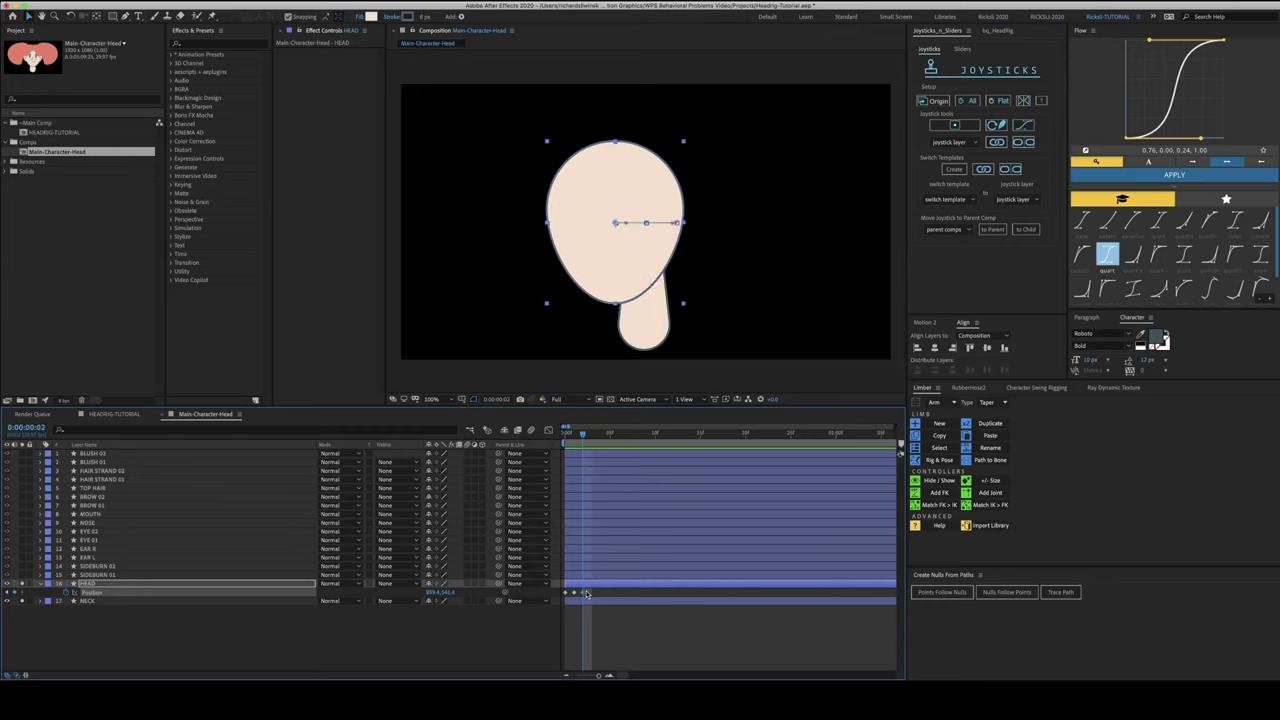
key(Page_Up)
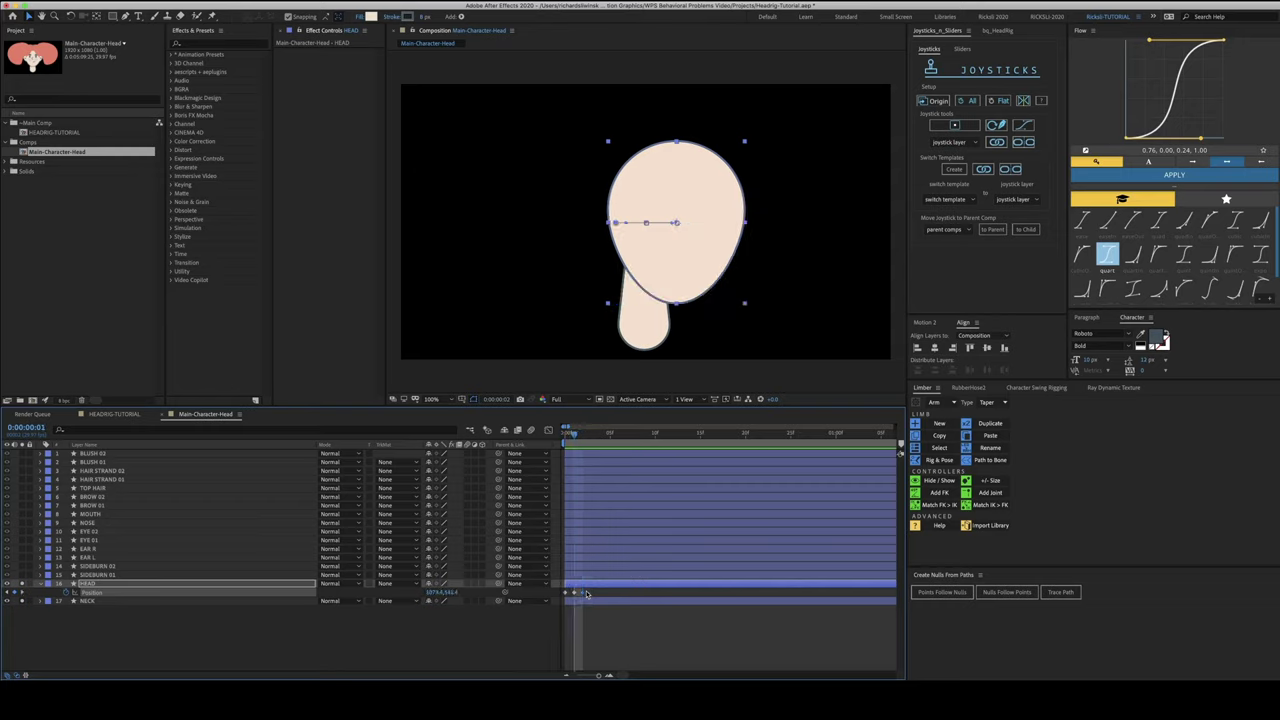
key(Page_Down)
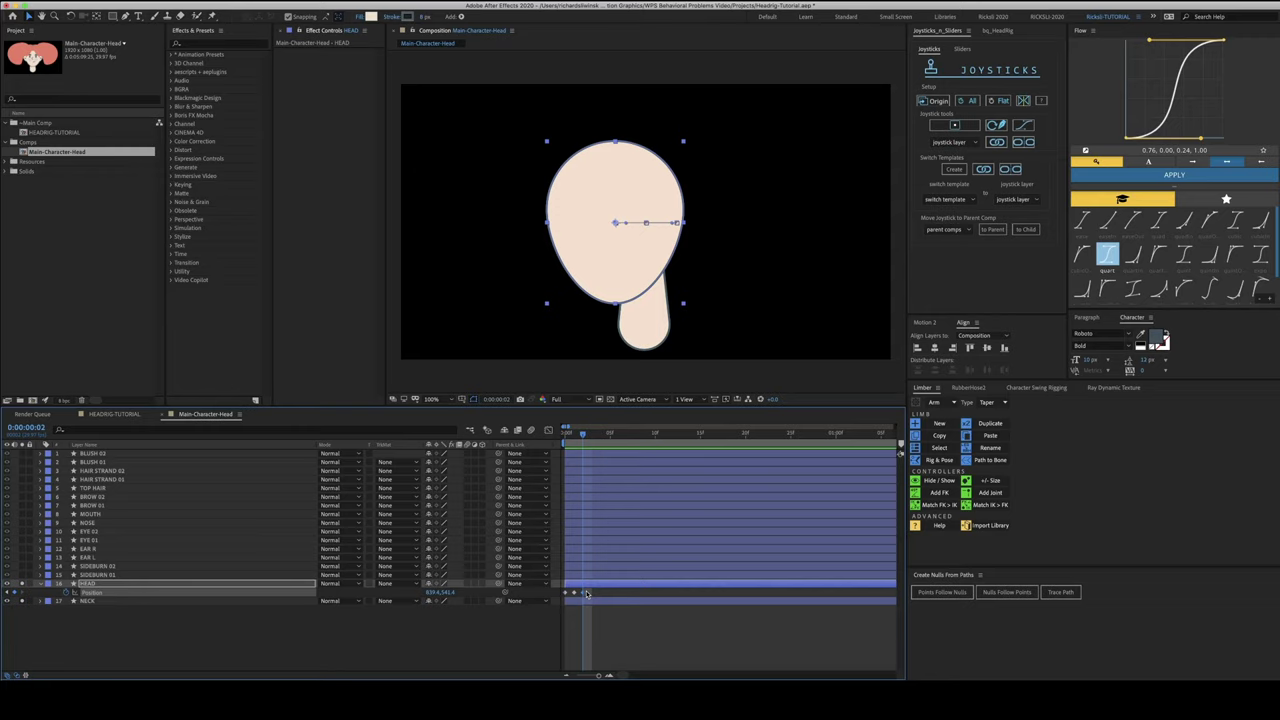
Add Joysticks origin keyframes to HEAD's Position at frames 3 and 4
key(Page_Down)
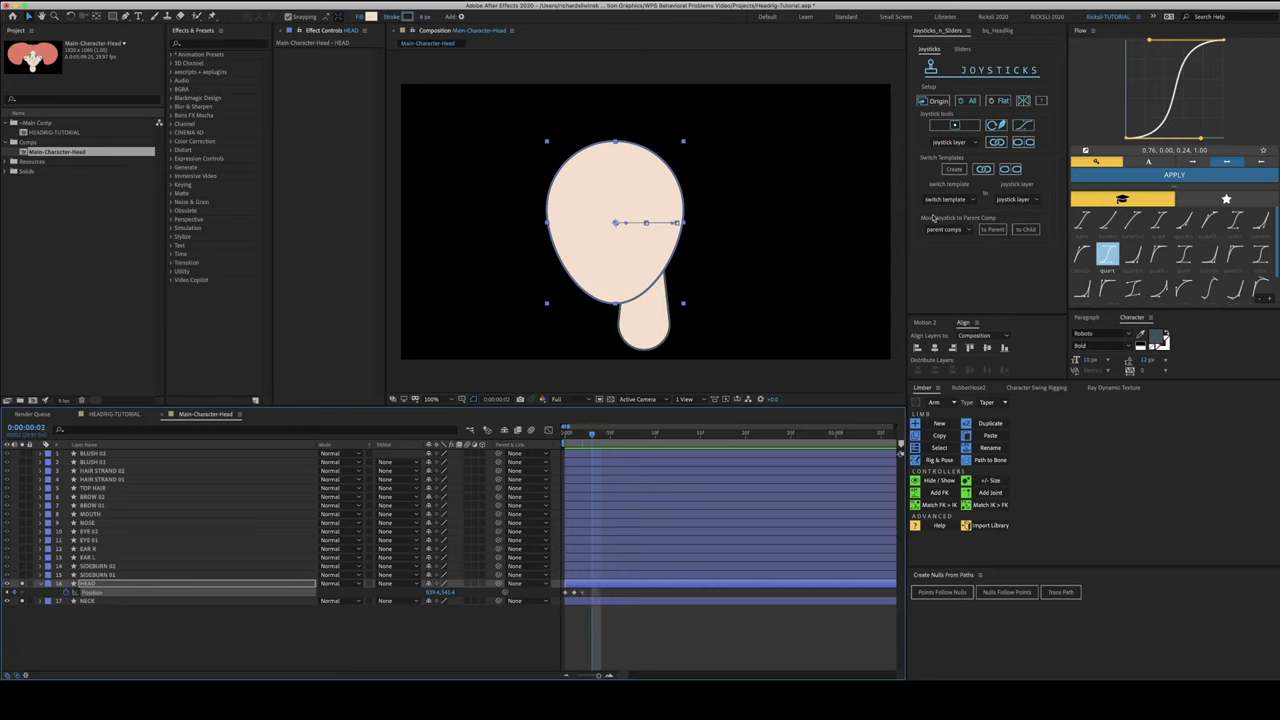
click(929, 101)
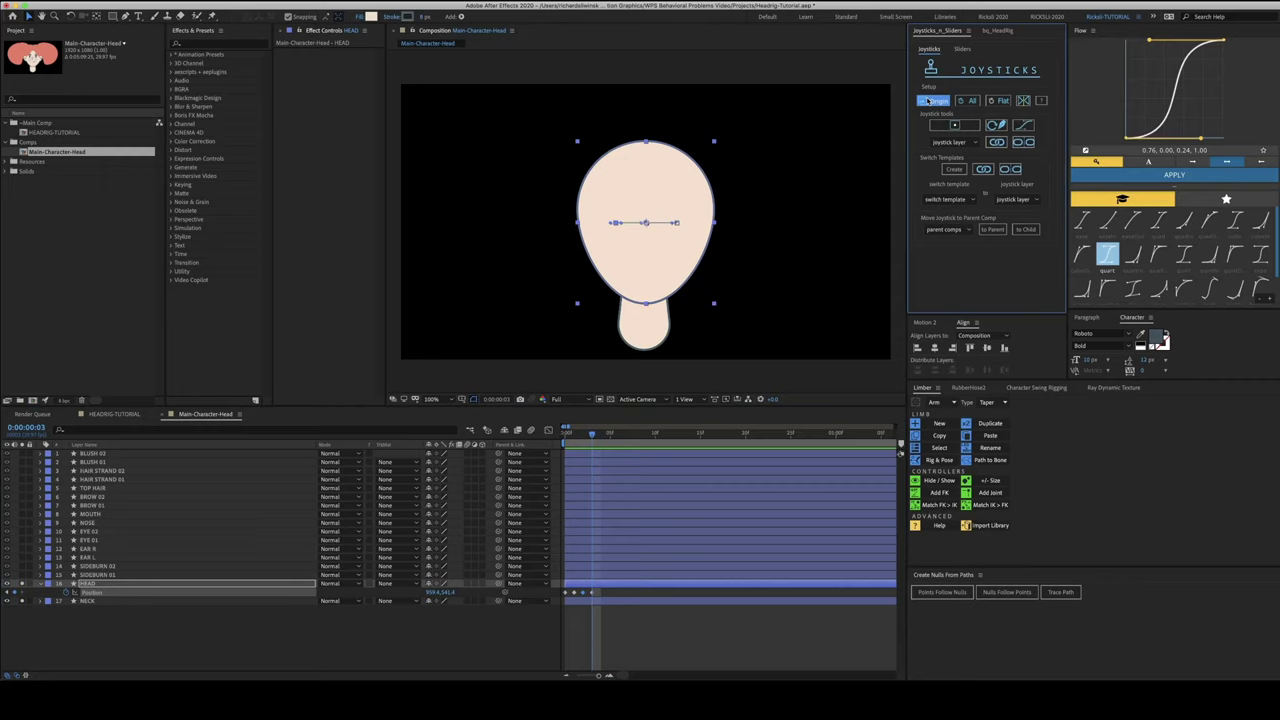
key(Page_Down)
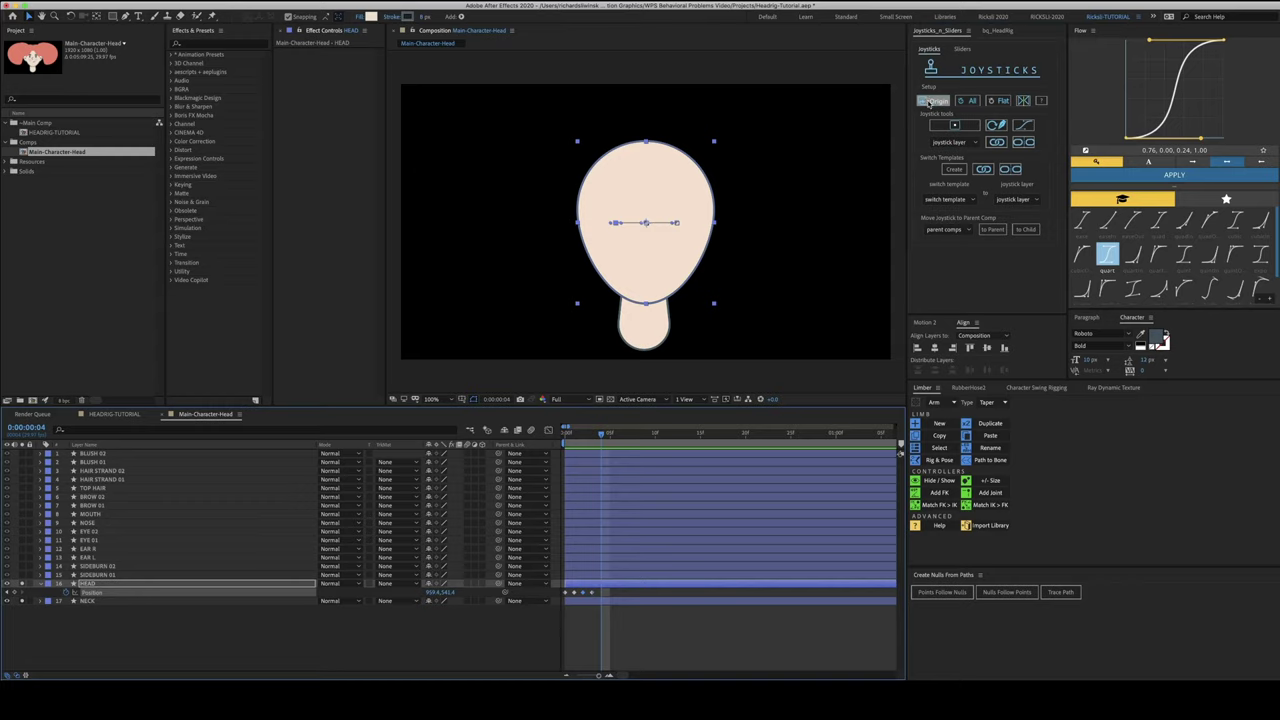
click(930, 103)
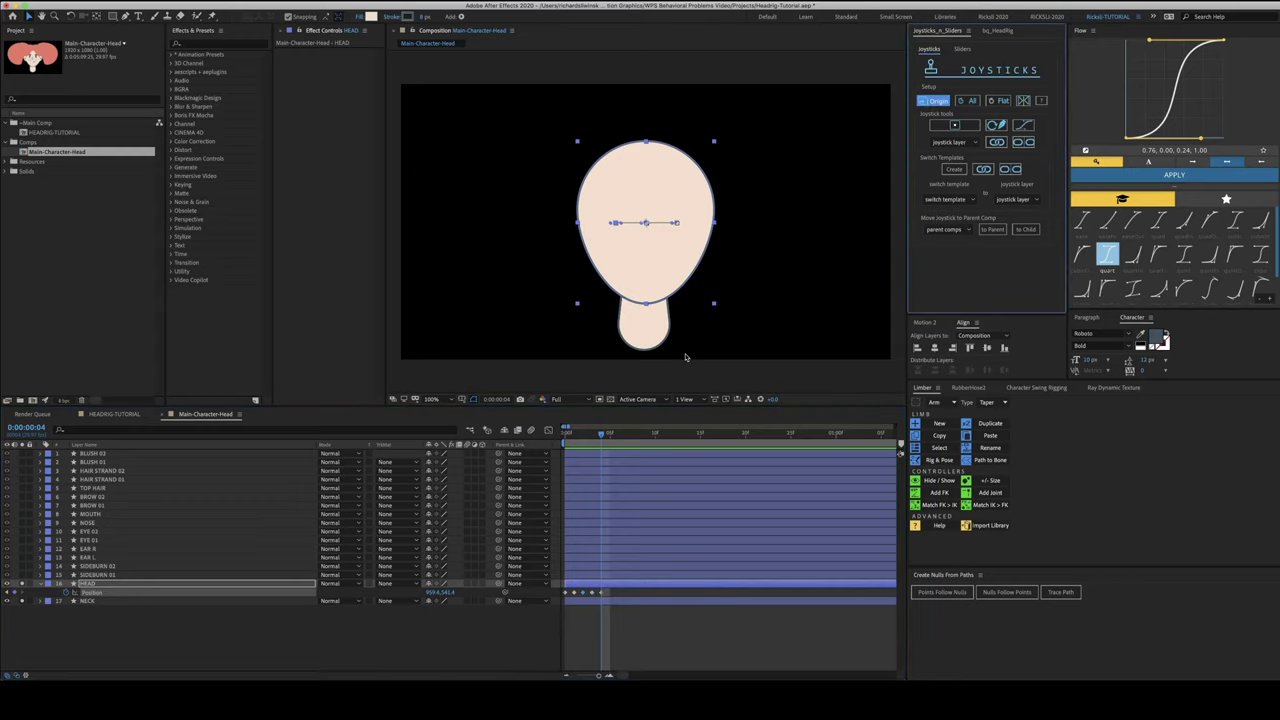
Return to frame 0, expand HEAD's Group 1 contents, and add a keyframe to the Path property of Path 1
key(Home)
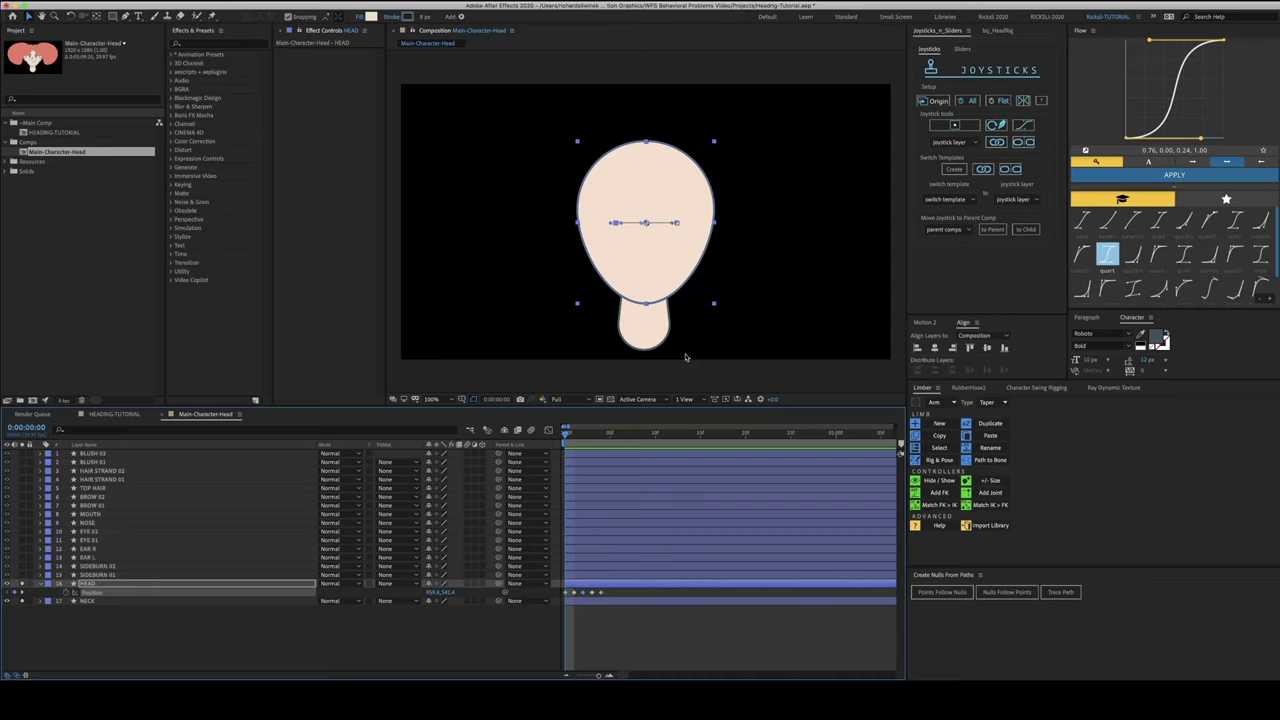
key(space)
key(space)
click(40, 584)
click(40, 584)
click(49, 595)
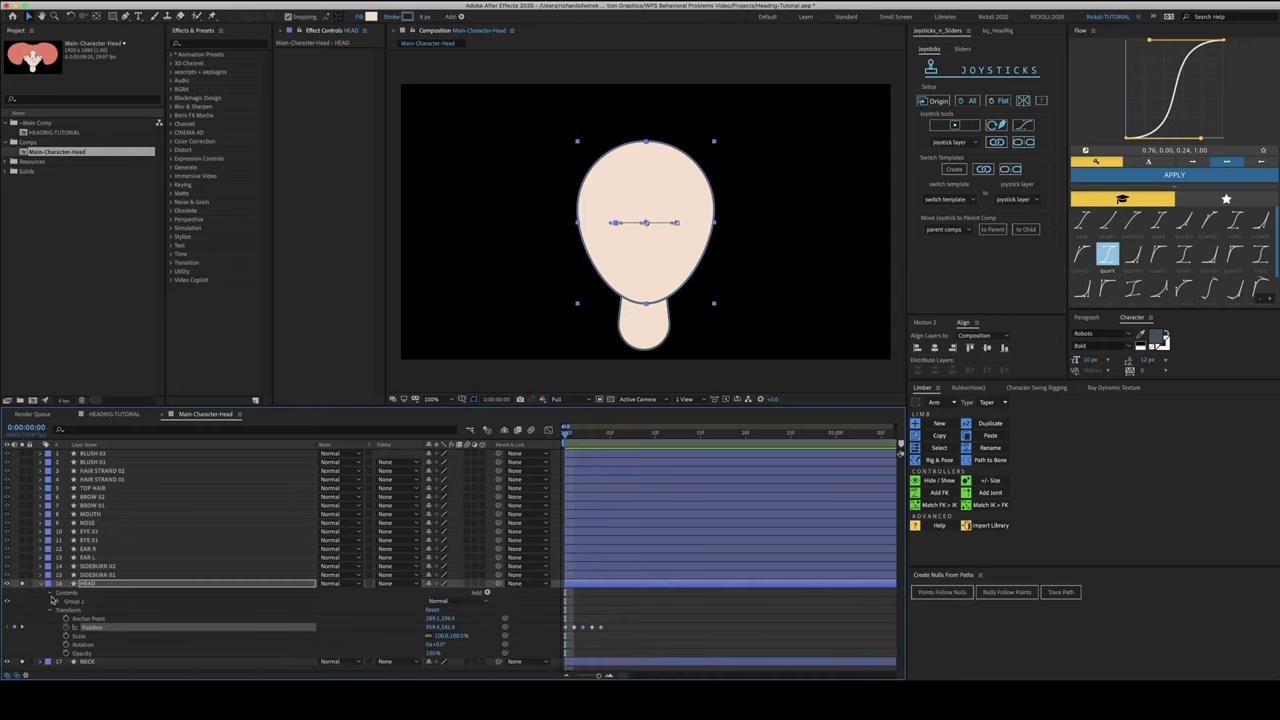
click(58, 602)
click(67, 610)
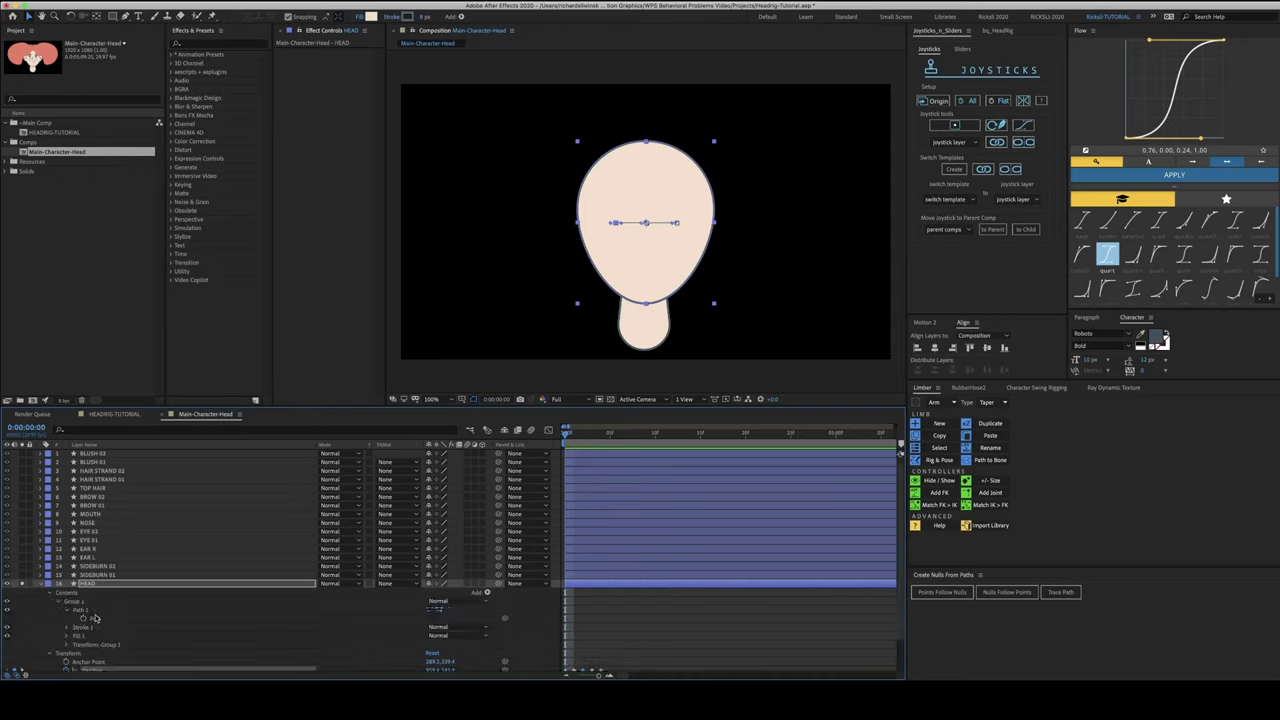
click(85, 619)
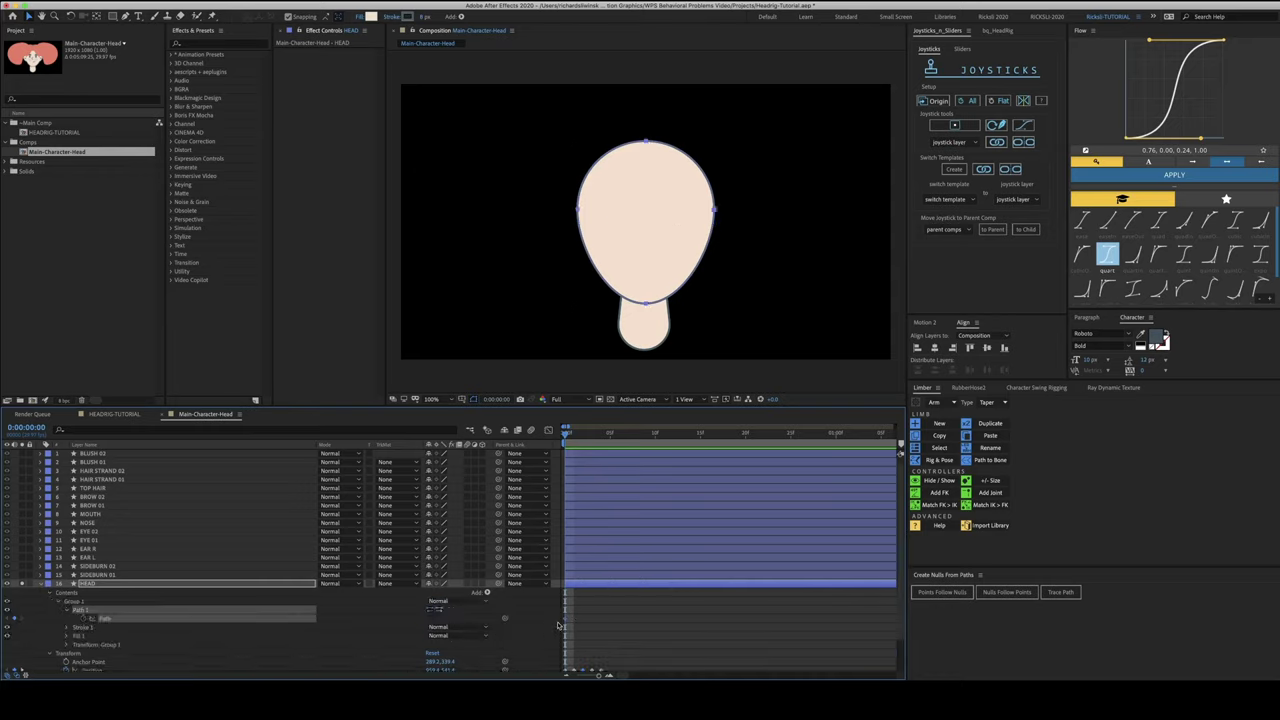
scroll(591, 616, down, 2)
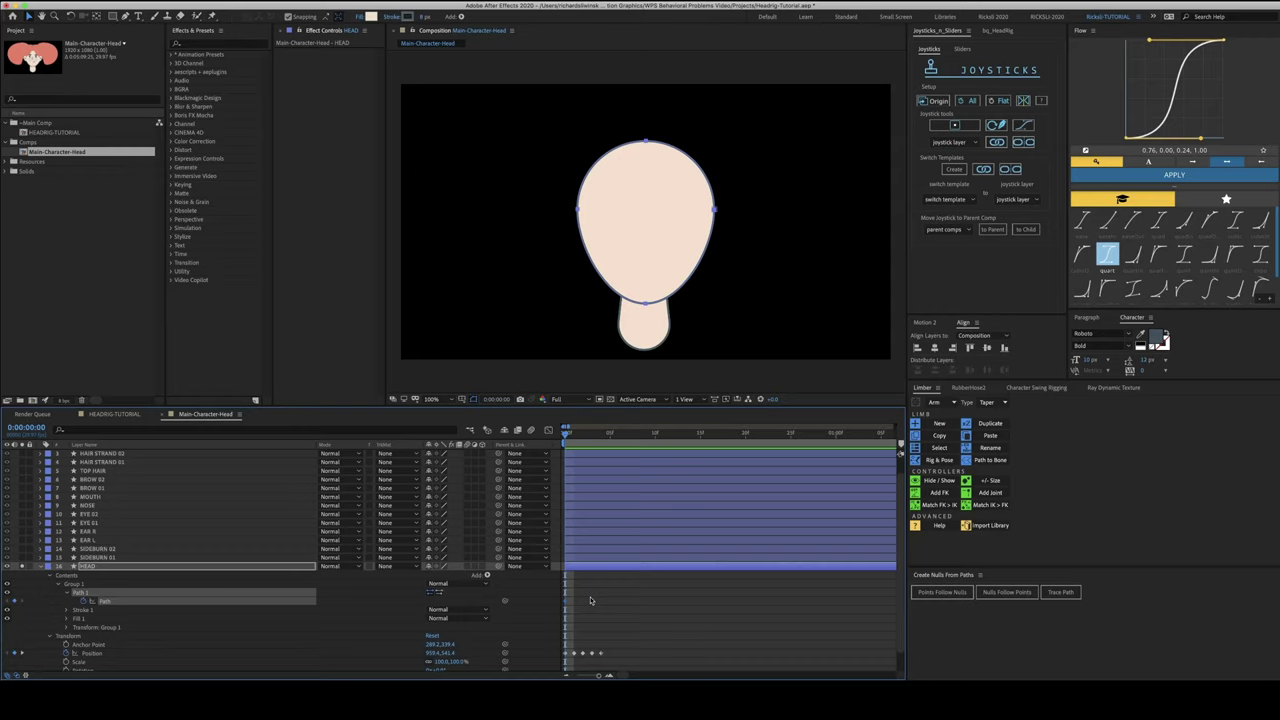
Go to frame 1 and make HEAD's Path 1 active for point editing
key(Page_Down)
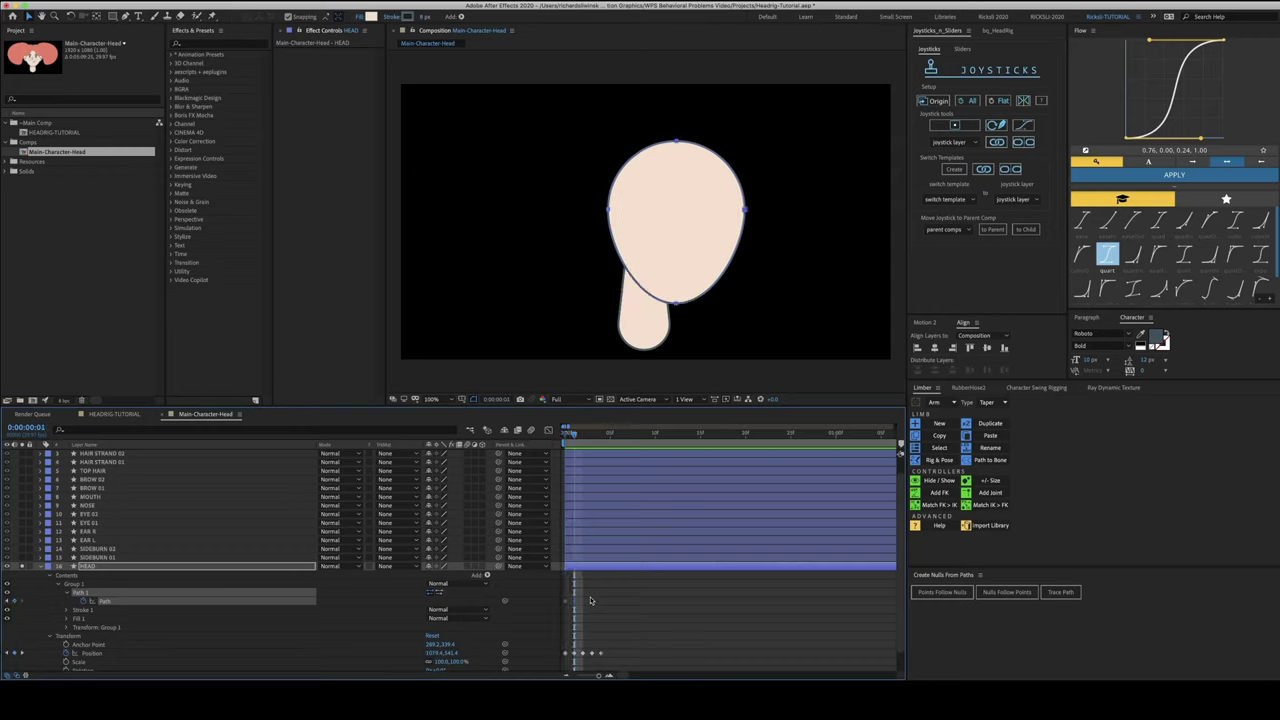
click(590, 600)
click(143, 595)
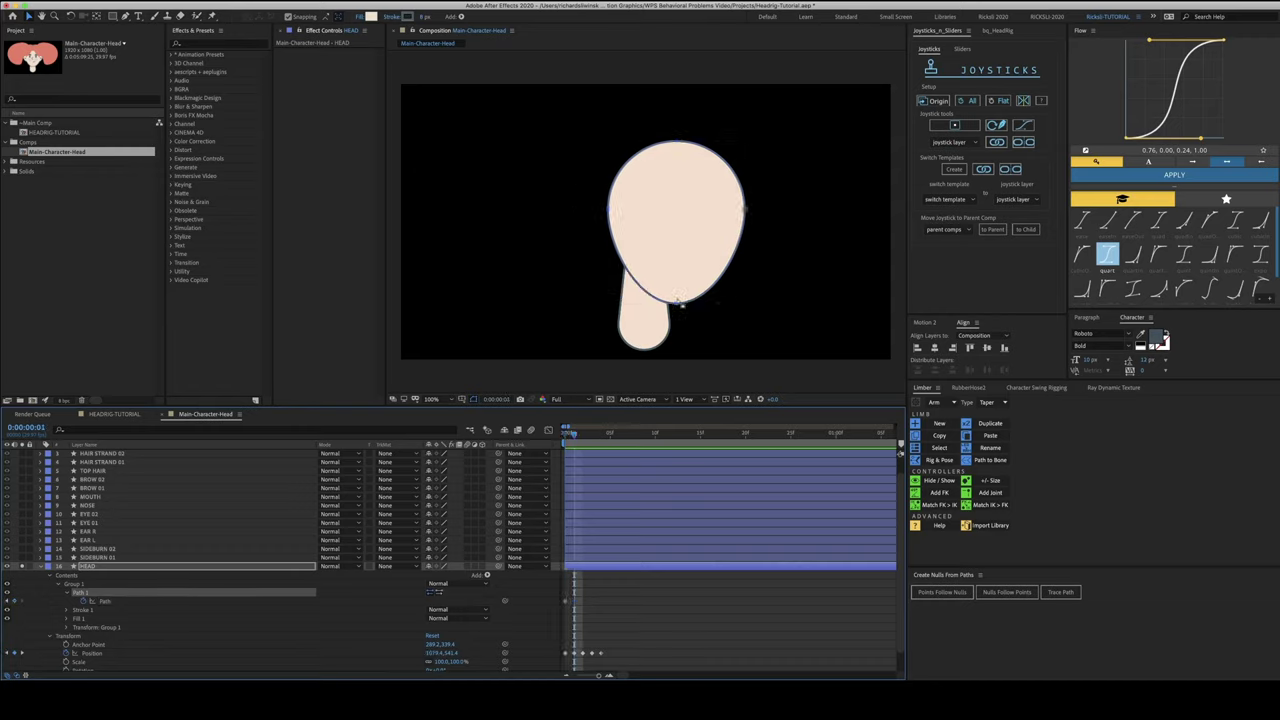
Try pulling the head outline's chin, side and top points into new positions at frame 1, undoing the changes
mouse_move(680, 303)
mouse_down()
mouse_move(728, 257)
mouse_move(667, 322)
mouse_move(678, 306)
mouse_move(686, 316)
mouse_up()
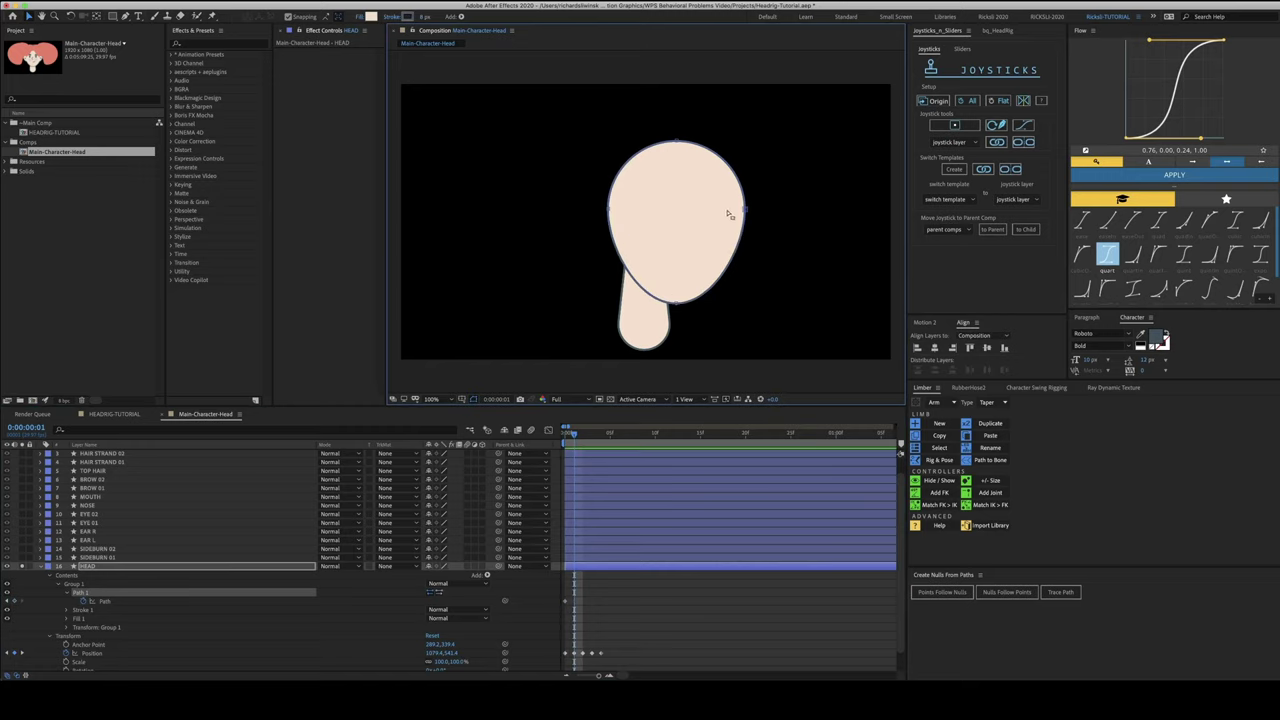
mouse_move(608, 210)
mouse_down()
mouse_move(597, 212)
mouse_move(610, 211)
mouse_up()
drag(743, 208, 765, 204)
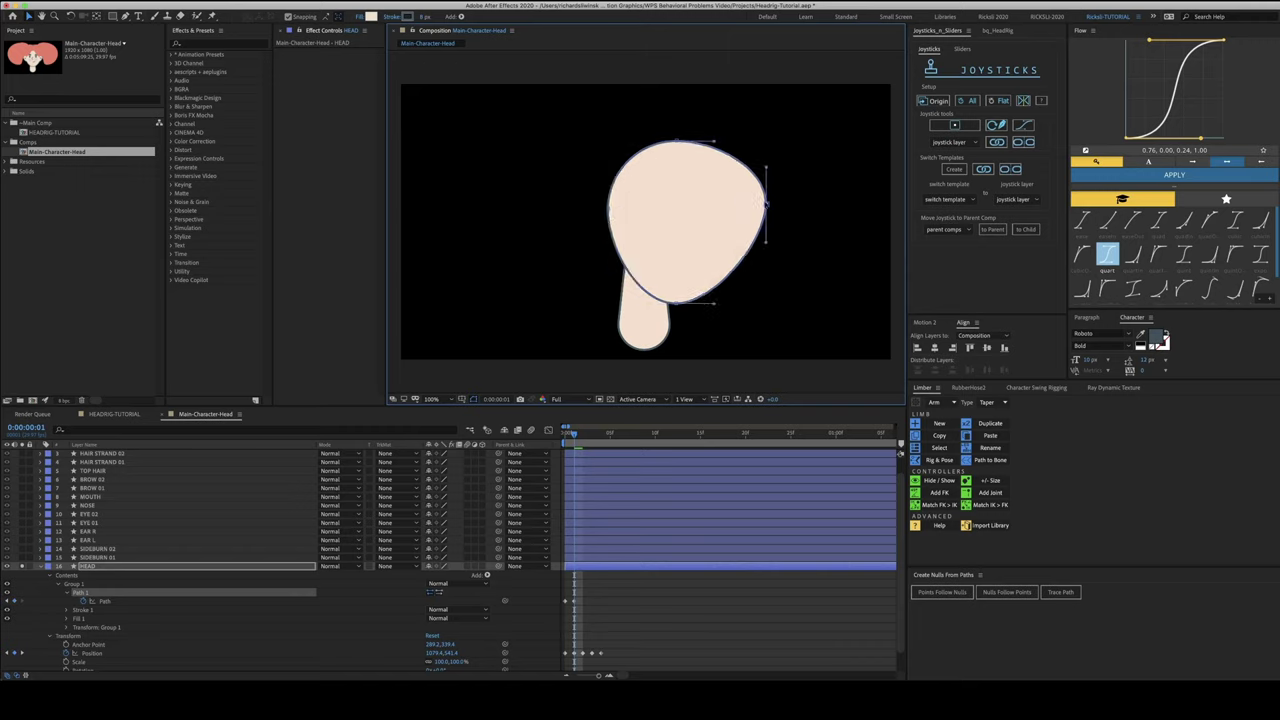
key(super+z)
drag(676, 141, 676, 128)
key(super+z)
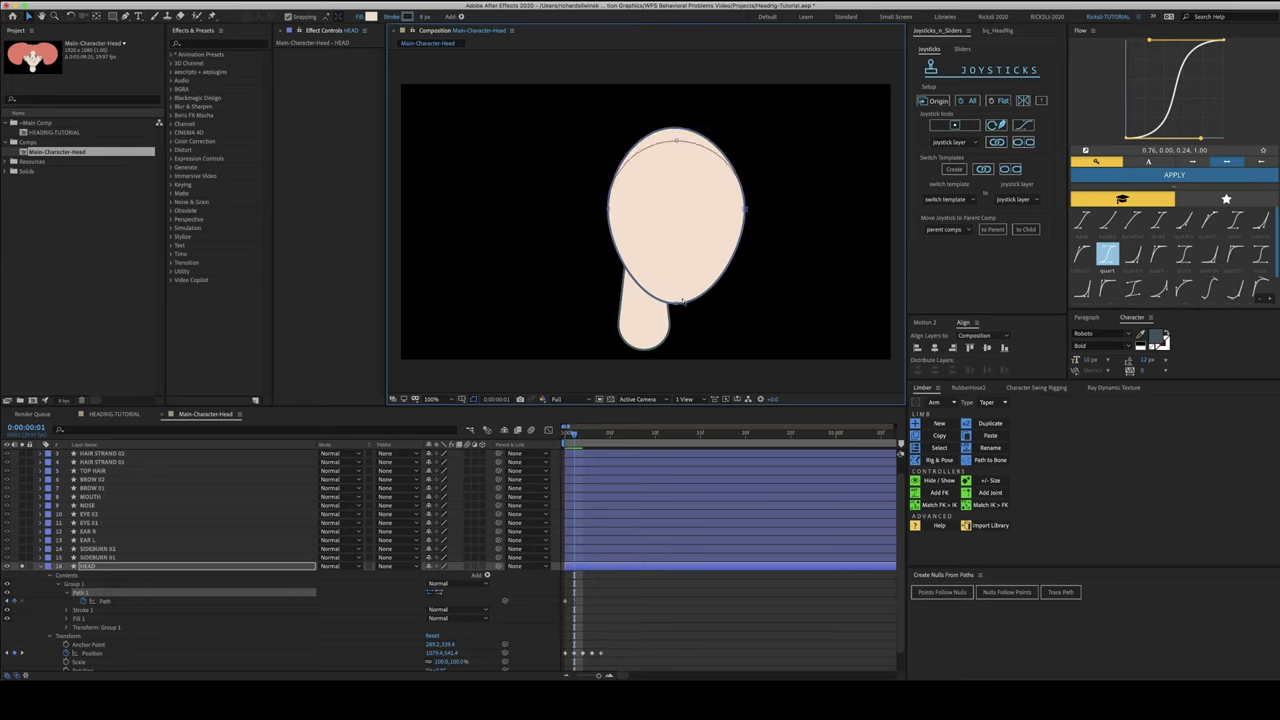
Pull the head outline's chin point slightly to the right at frame 1, and advance to frame 2
drag(677, 302, 716, 302)
key(super+z)
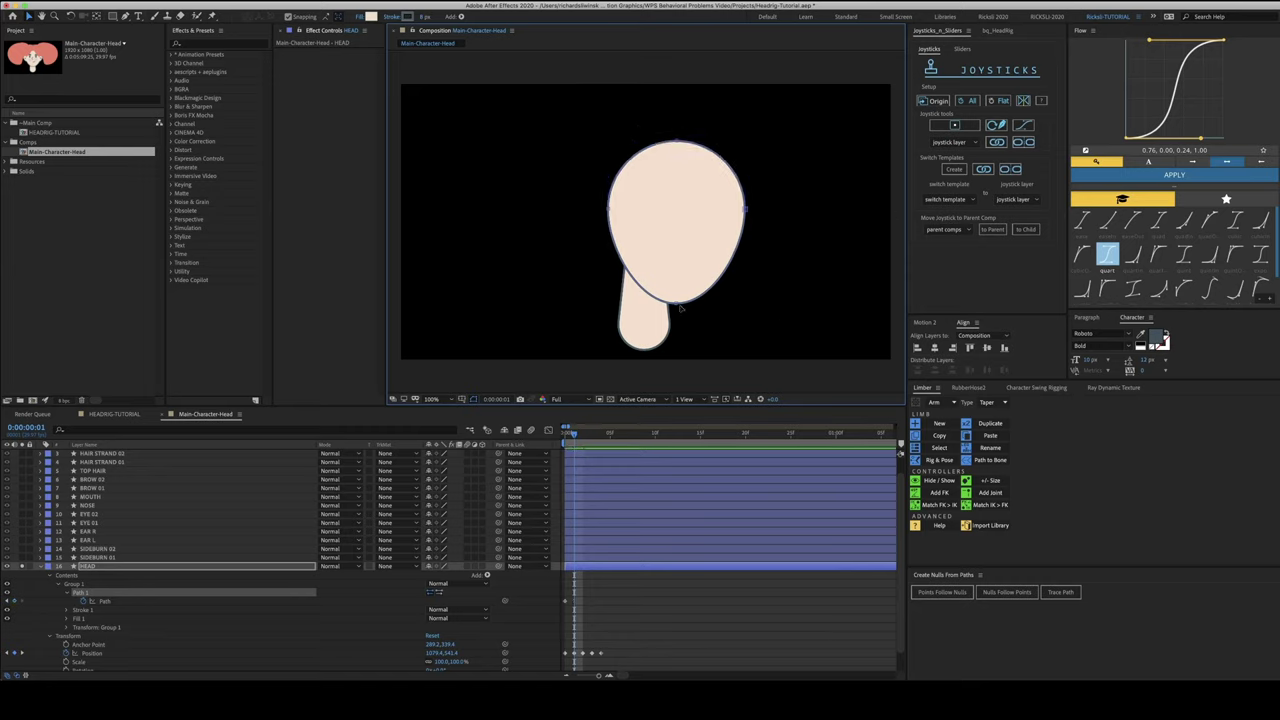
mouse_move(676, 306)
mouse_down()
mouse_move(718, 303)
mouse_move(691, 307)
mouse_up()
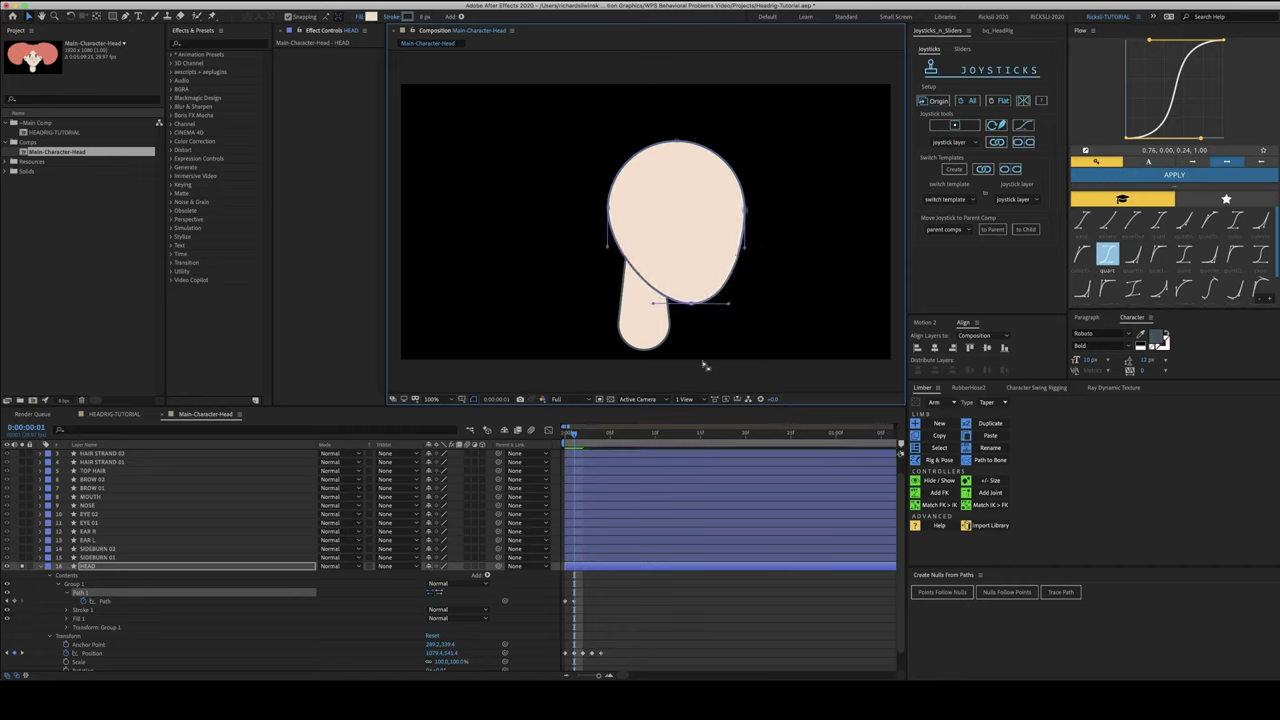
key(Page_Down)
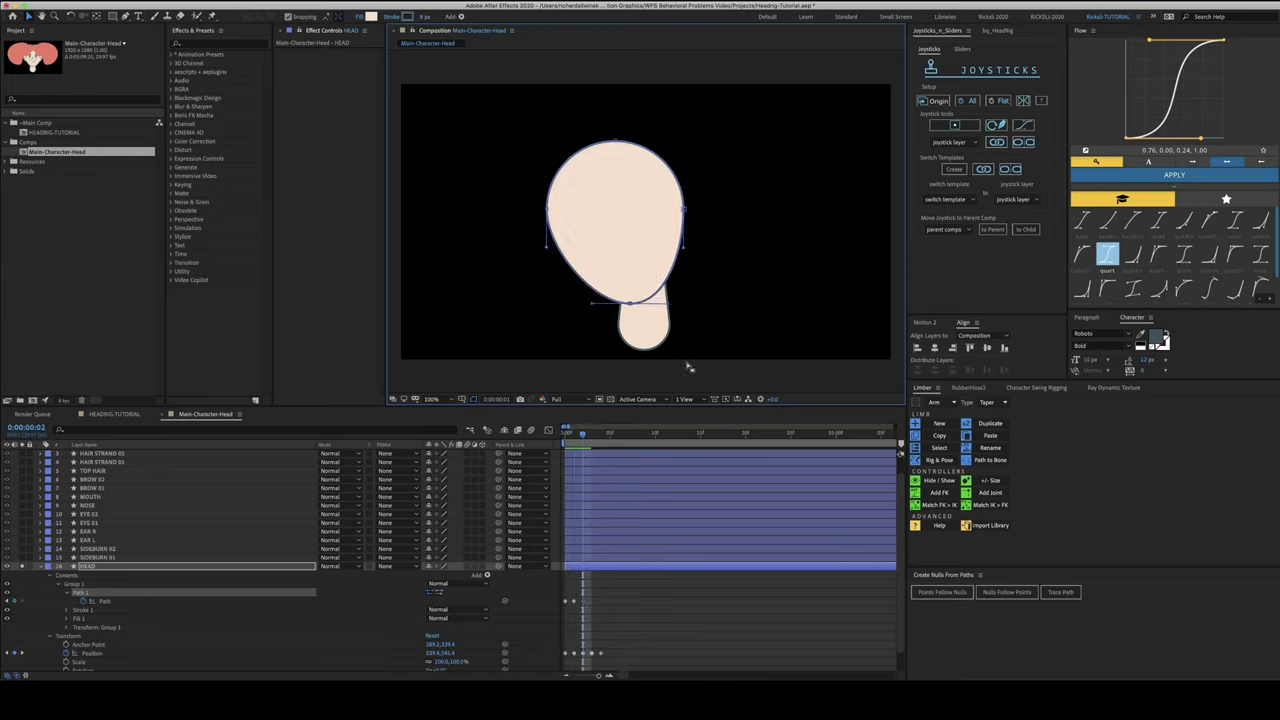
click(942, 102)
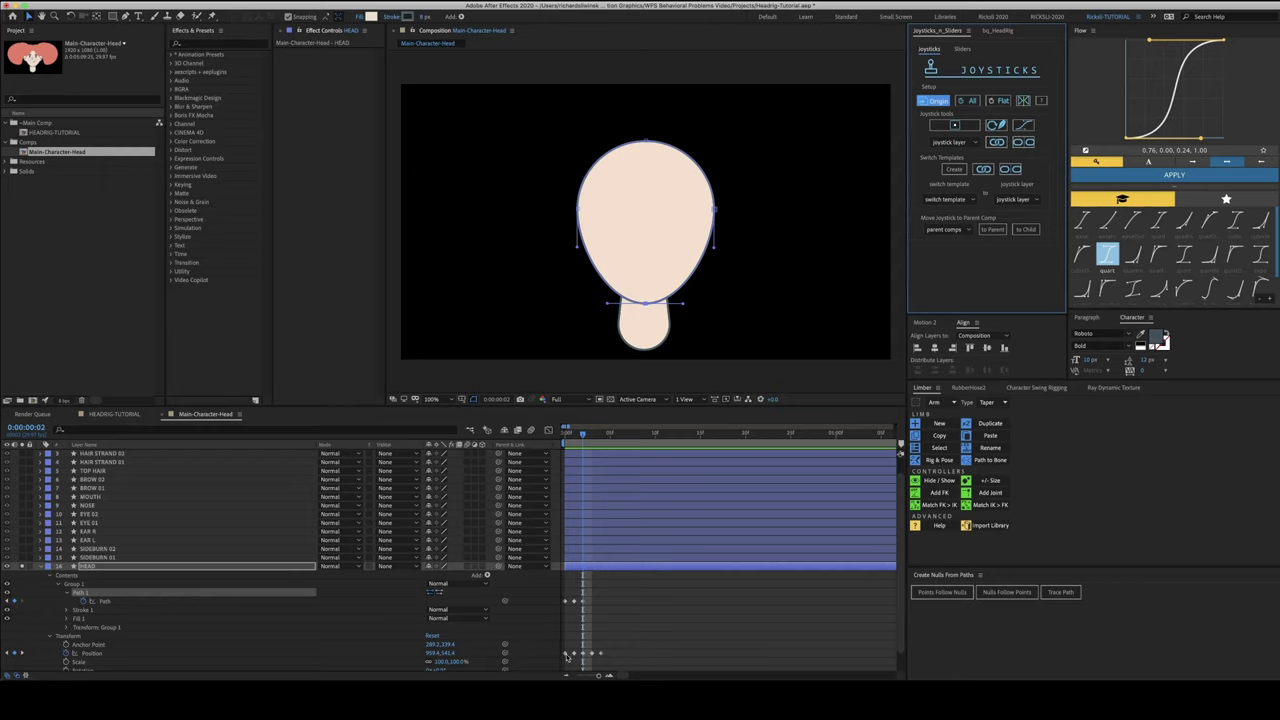
mouse_move(567, 655)
key(super+z)
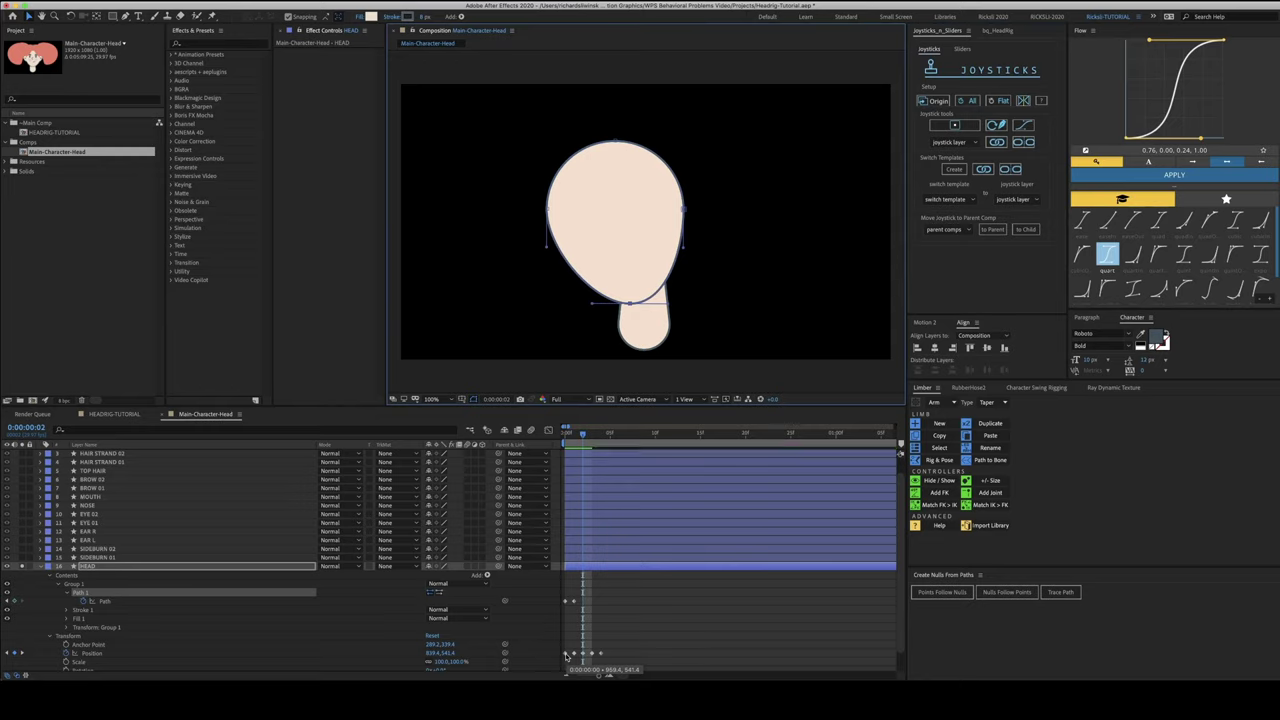
Apply the Joysticks origin to HEAD's Path alone at frame 2, and pull the outline's chin point to the left
click(567, 602)
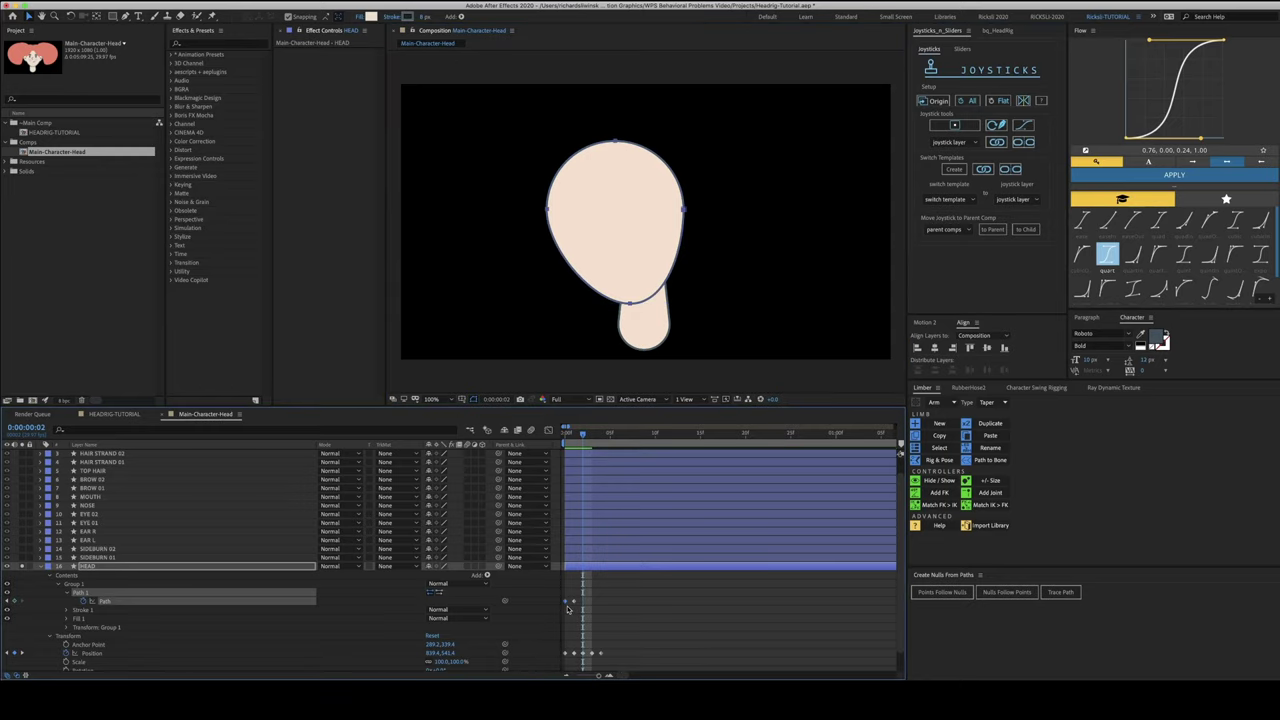
click(83, 576)
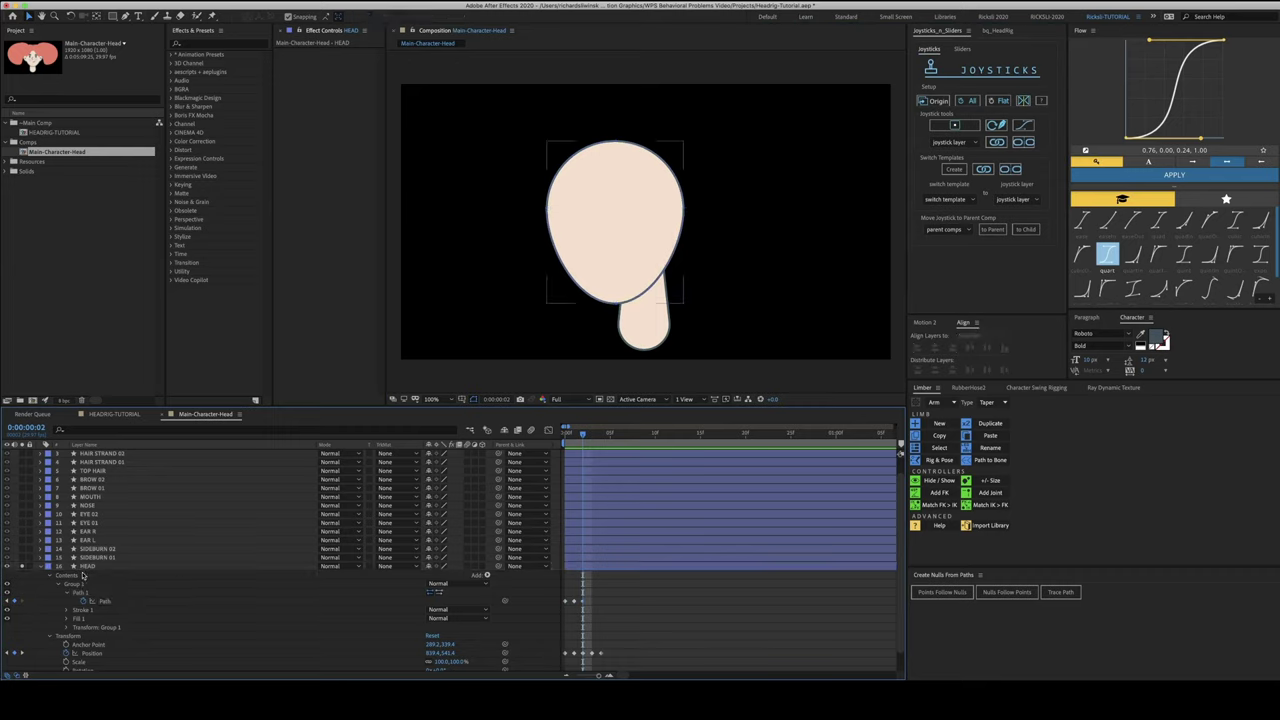
click(86, 592)
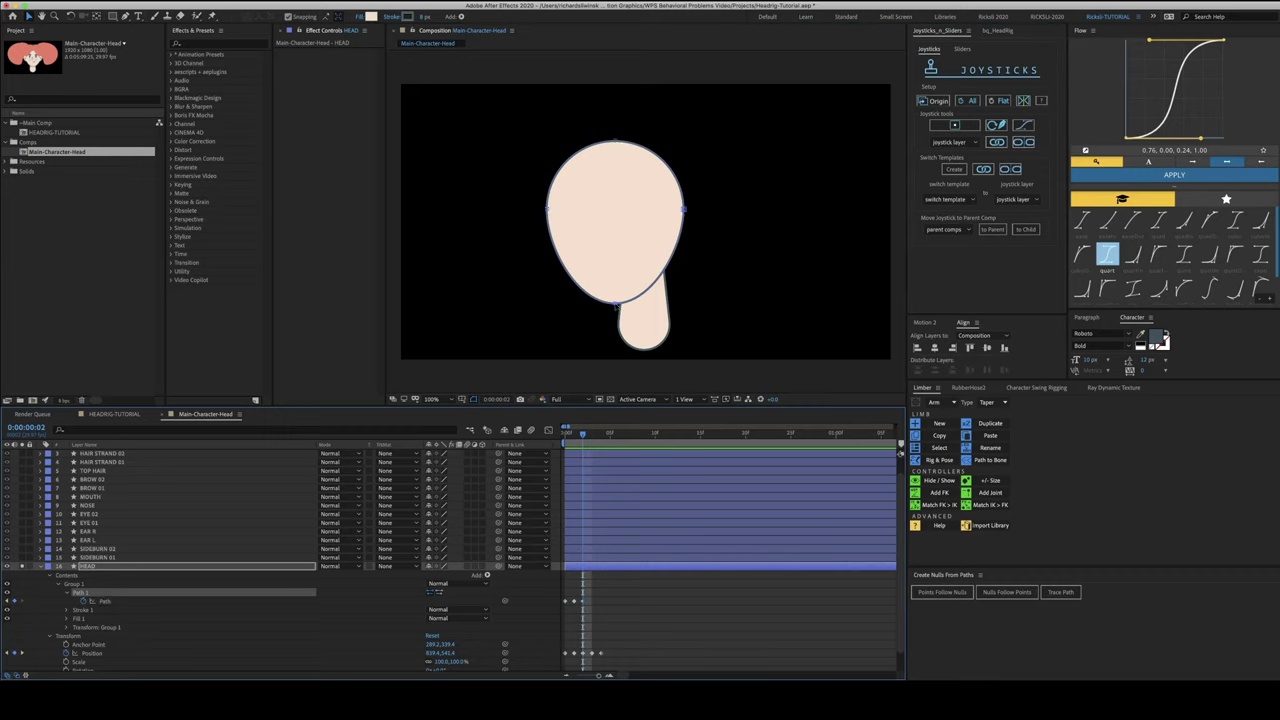
mouse_move(615, 306)
mouse_down()
mouse_move(598, 306)
mouse_move(640, 330)
mouse_move(596, 309)
mouse_up()
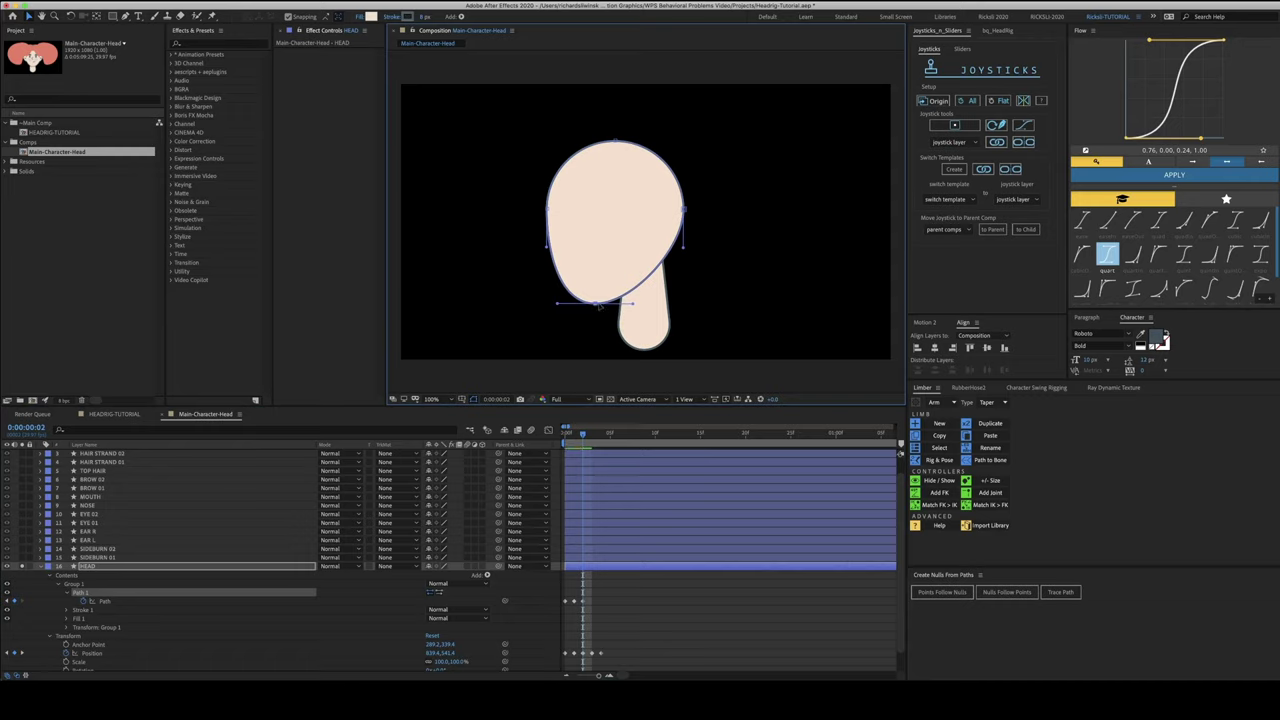
Compare the head turns at frames 1 and 2, and nudge frame 2's chin point slightly back toward the centre
key(Page_Up)
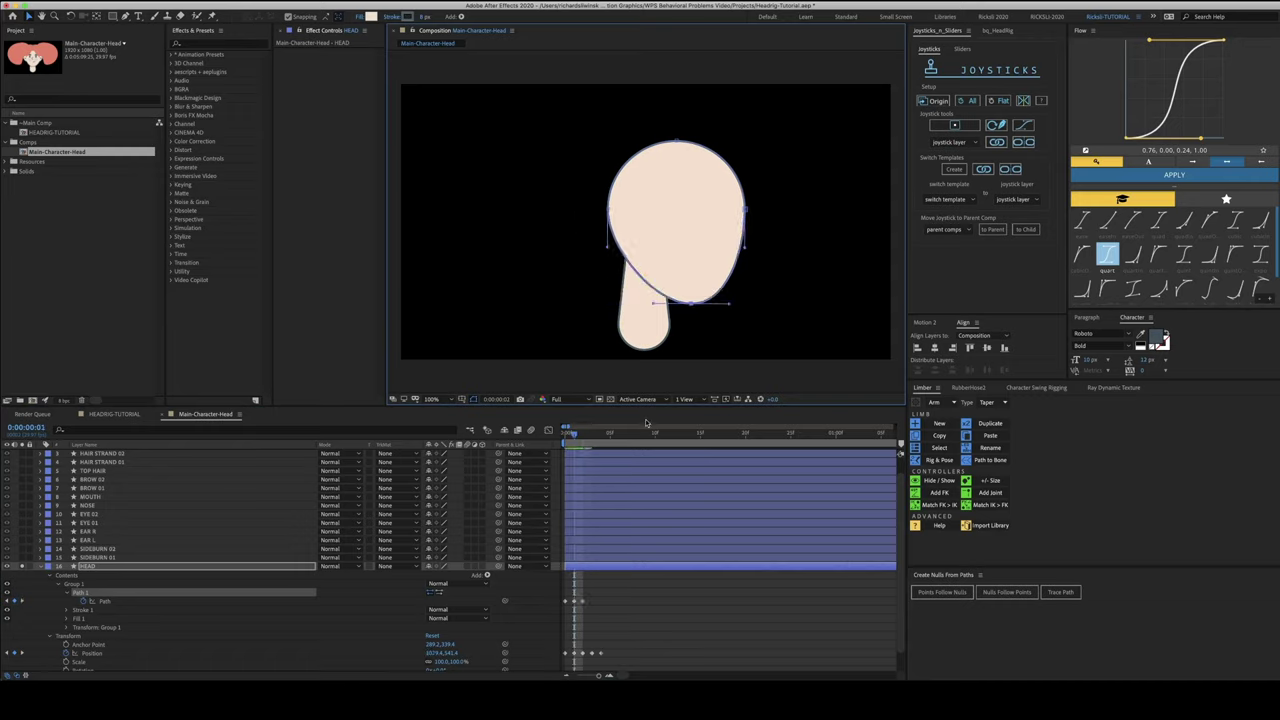
key(Page_Down)
key(Page_Up)
key(Page_Down)
key(Page_Up)
key(Page_Down)
key(Page_Up)
key(Page_Down)
key(Page_Up)
key(Page_Down)
key(Page_Up)
key(Page_Down)
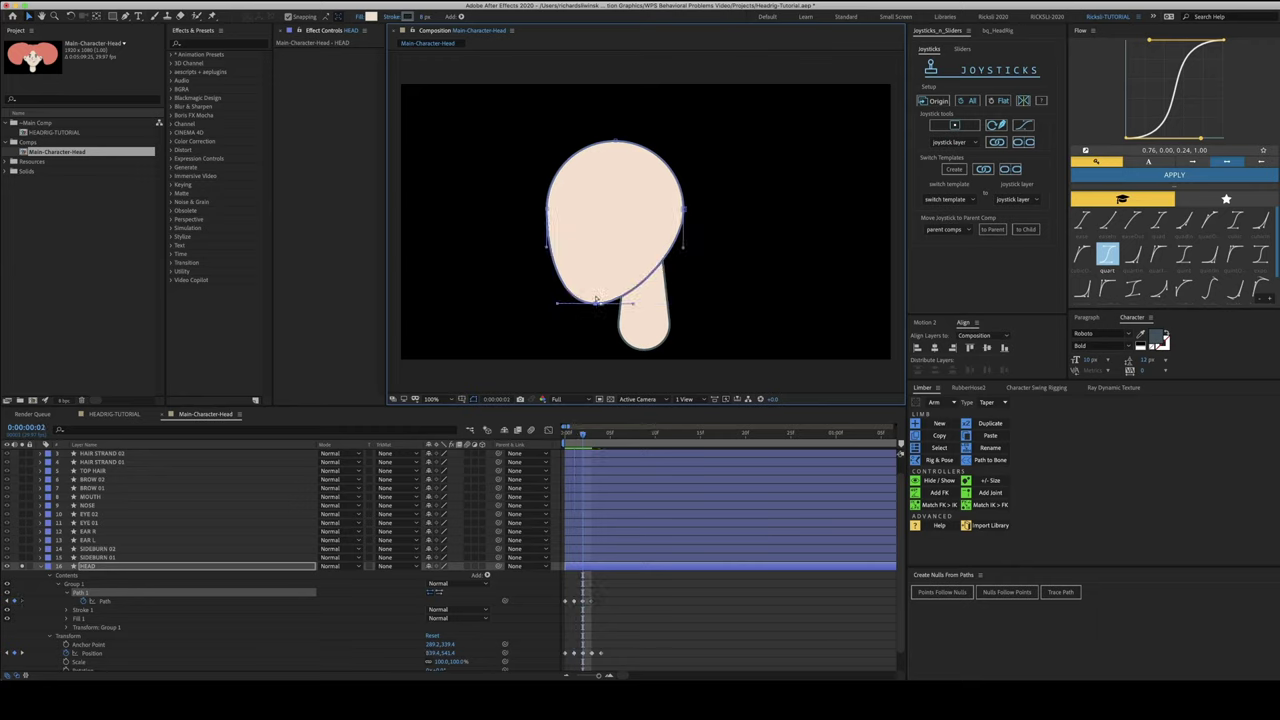
drag(594, 304, 598, 304)
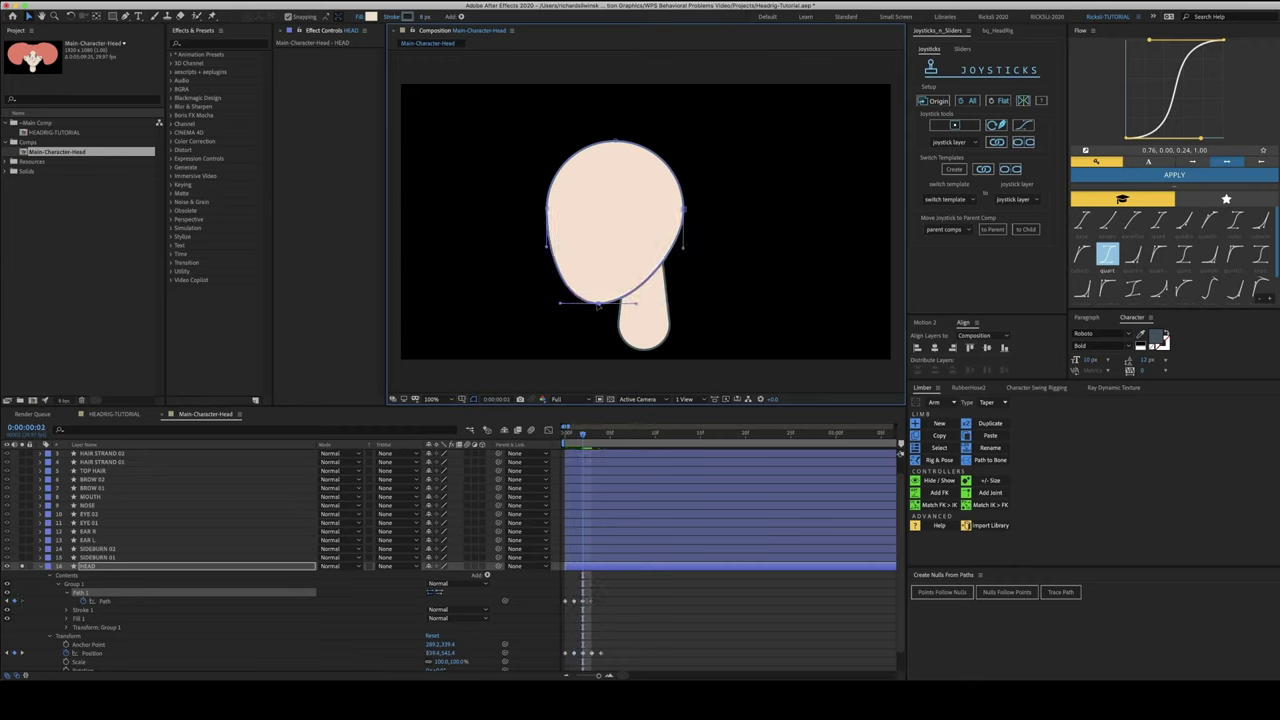
Add a Joysticks origin keyframe to HEAD's Path at frame 3
key(Page_Down)
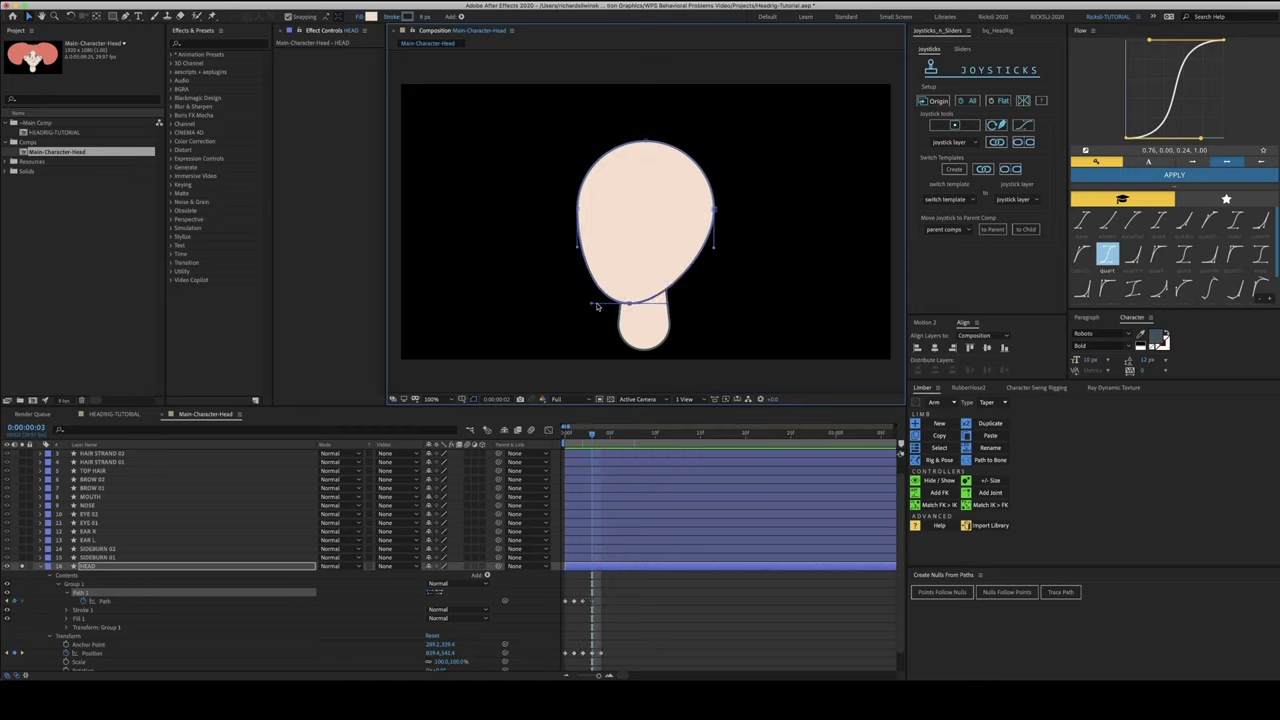
click(566, 601)
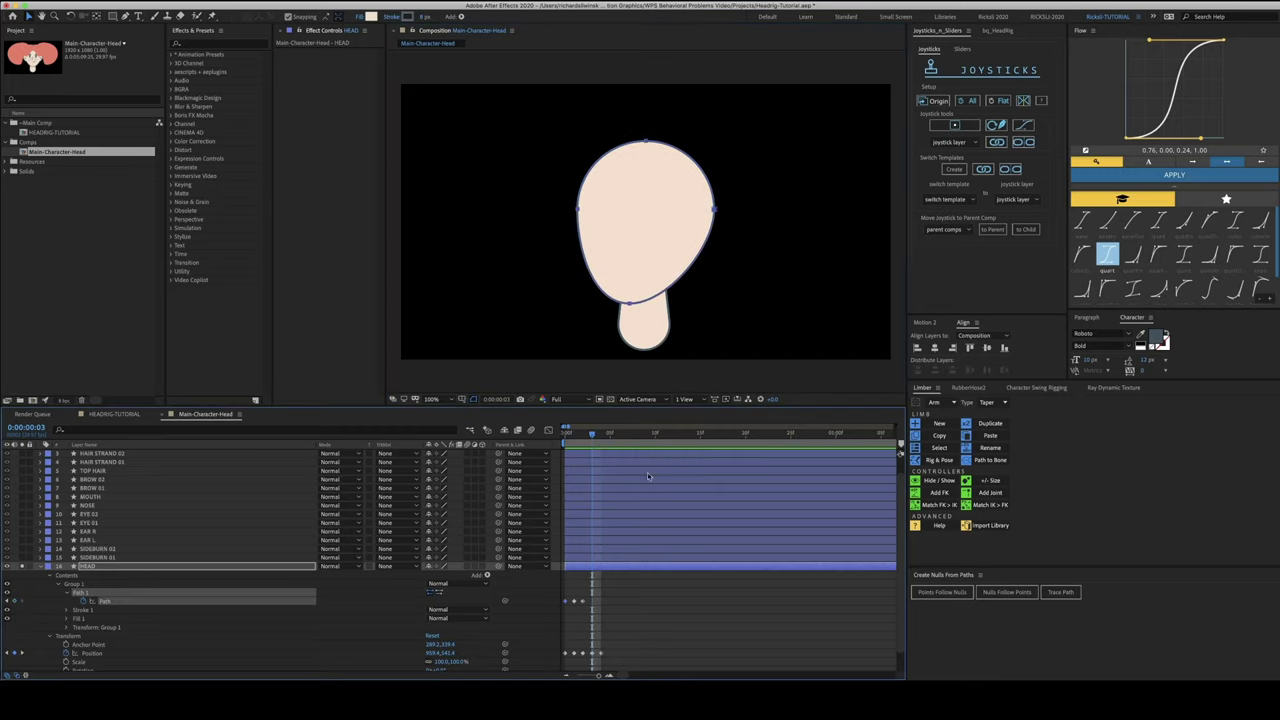
click(937, 101)
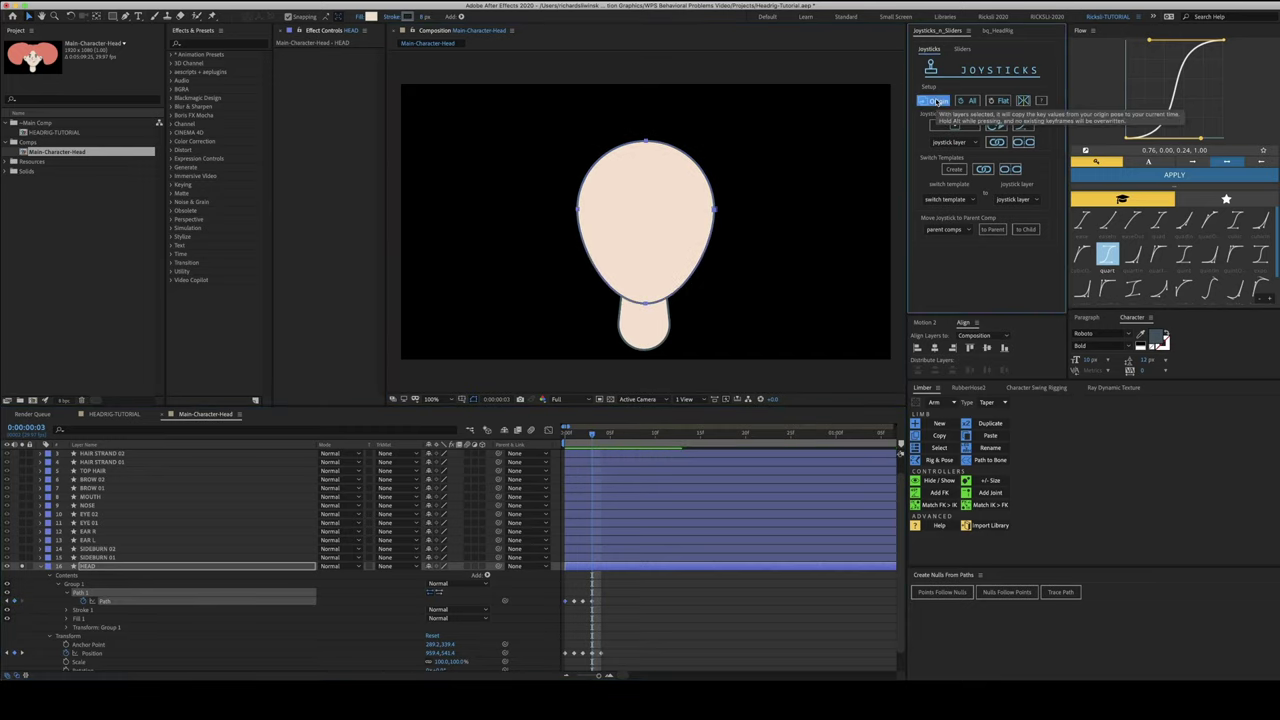
Make Path 1 active at frame 3, raise the head outline's chin point slightly and lower its top point
click(574, 602)
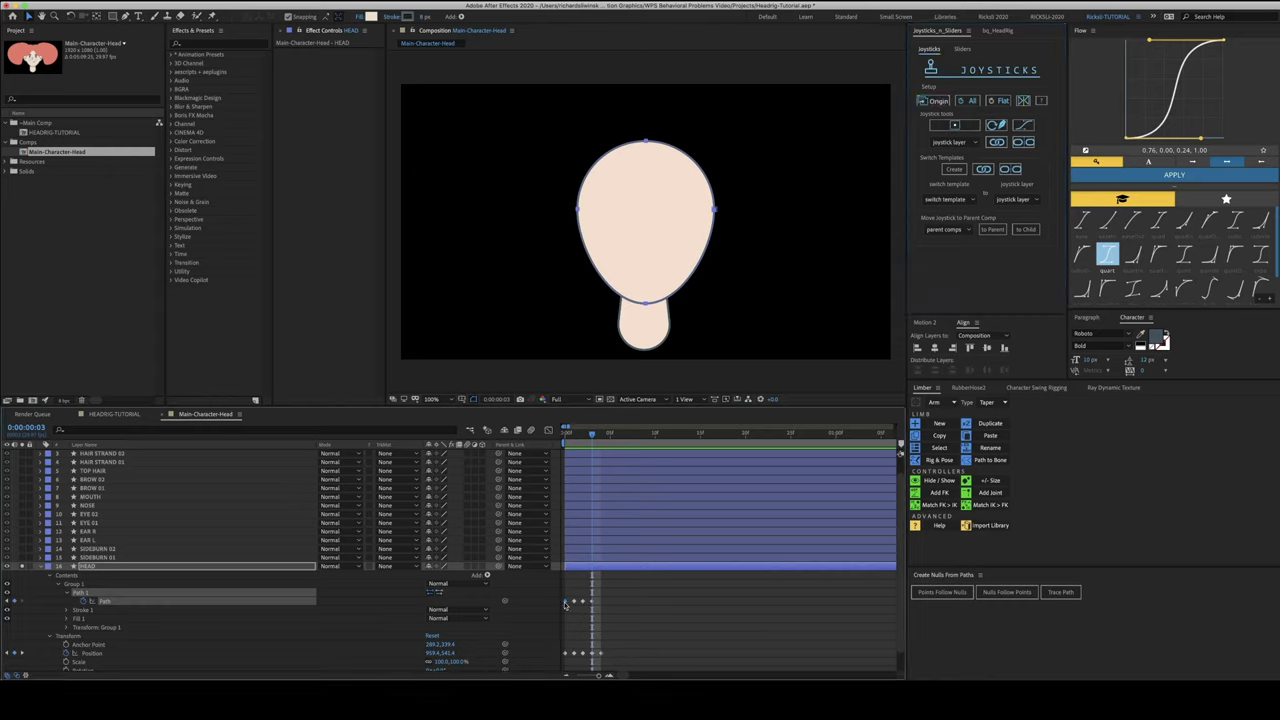
click(613, 605)
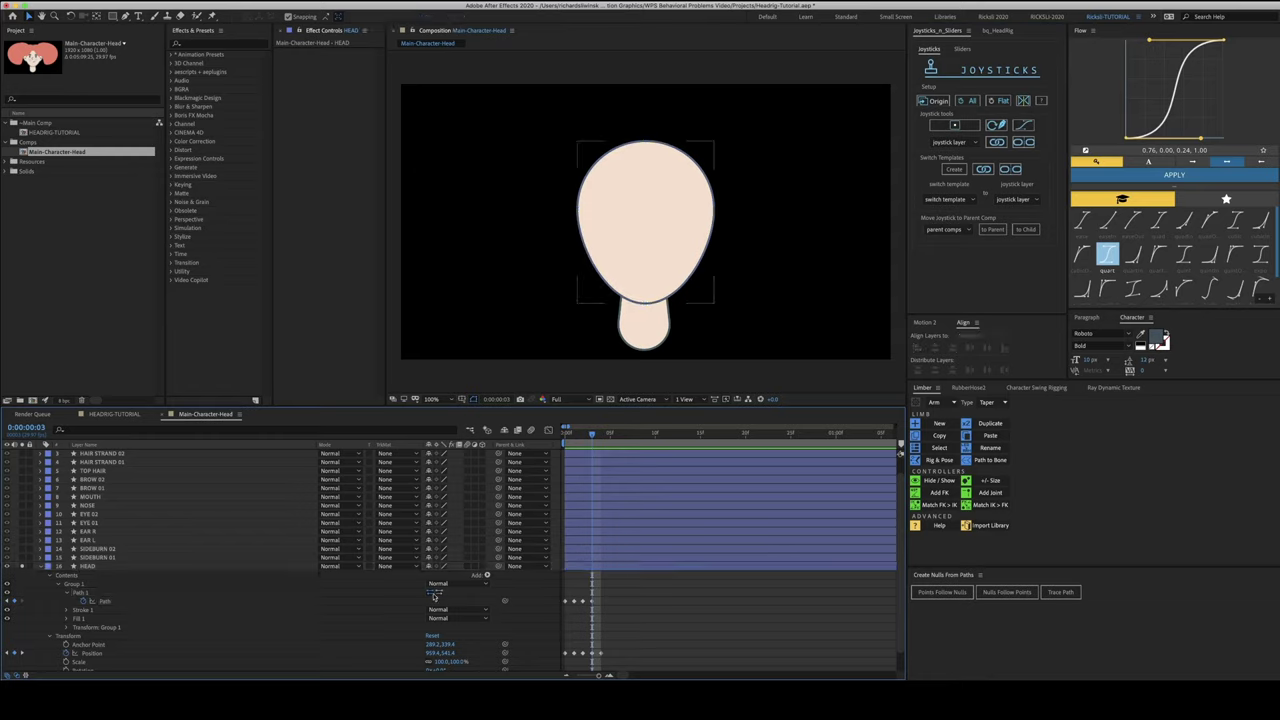
click(118, 594)
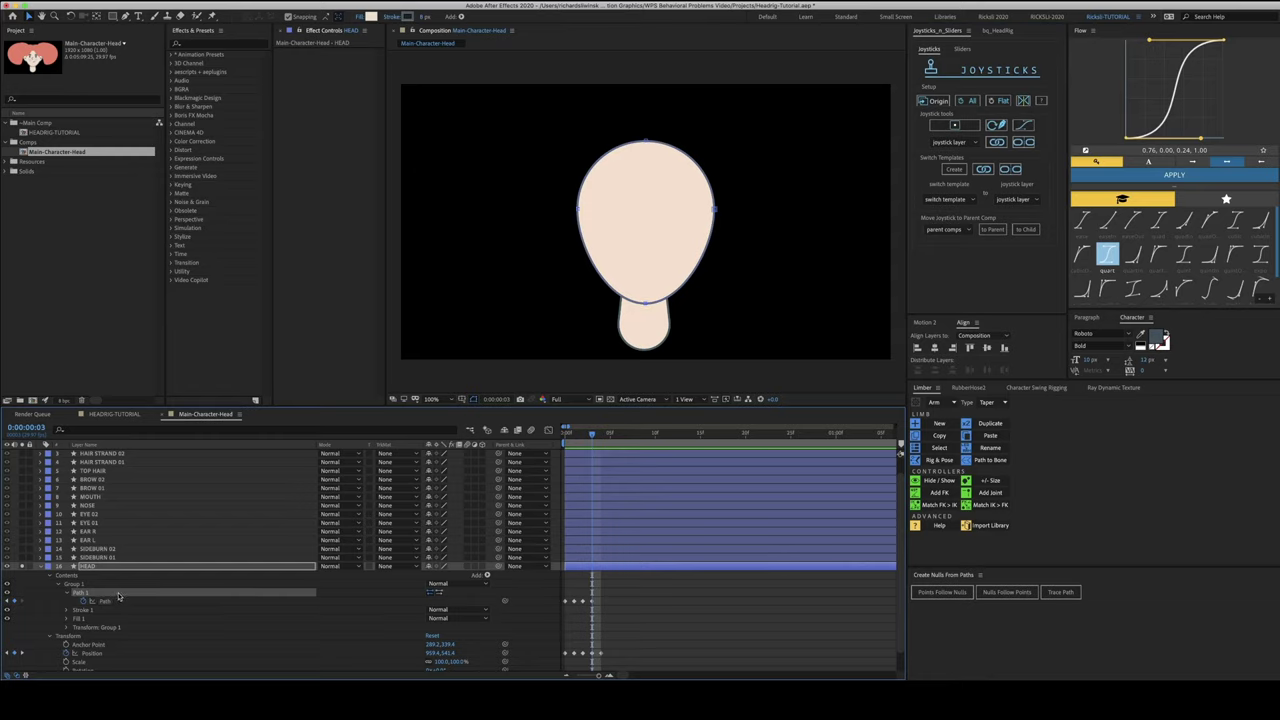
click(648, 299)
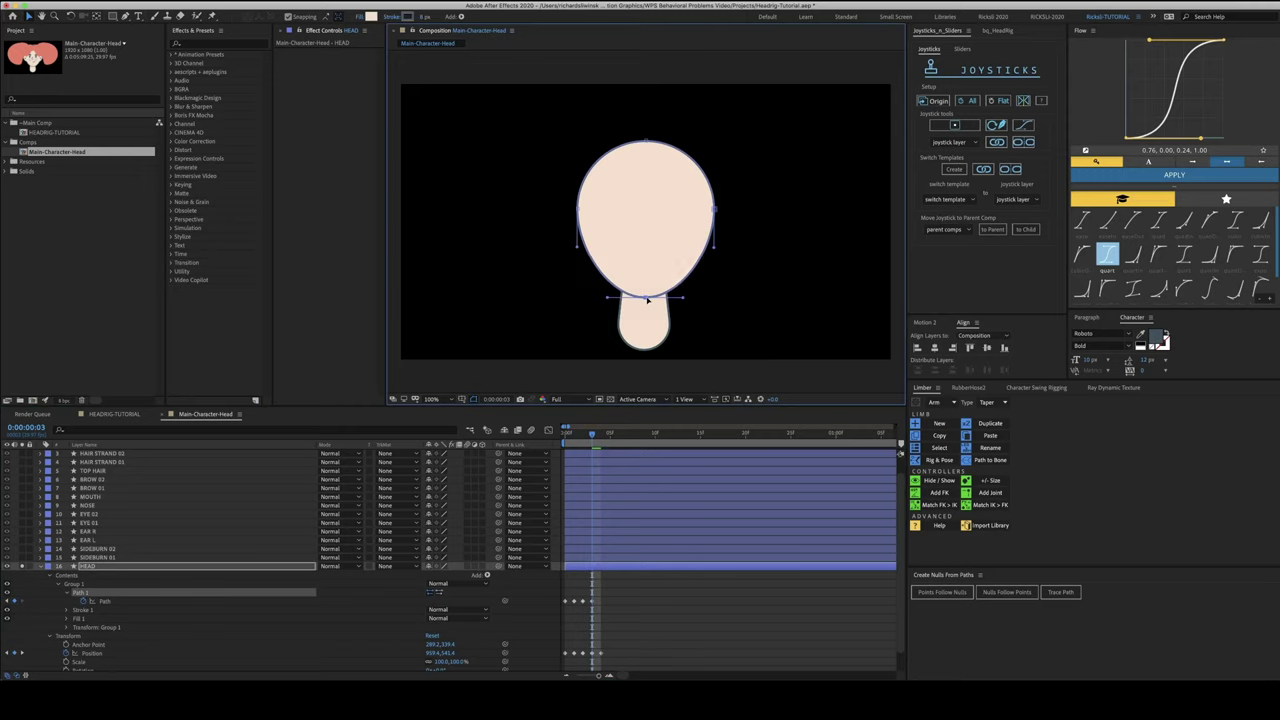
click(647, 147)
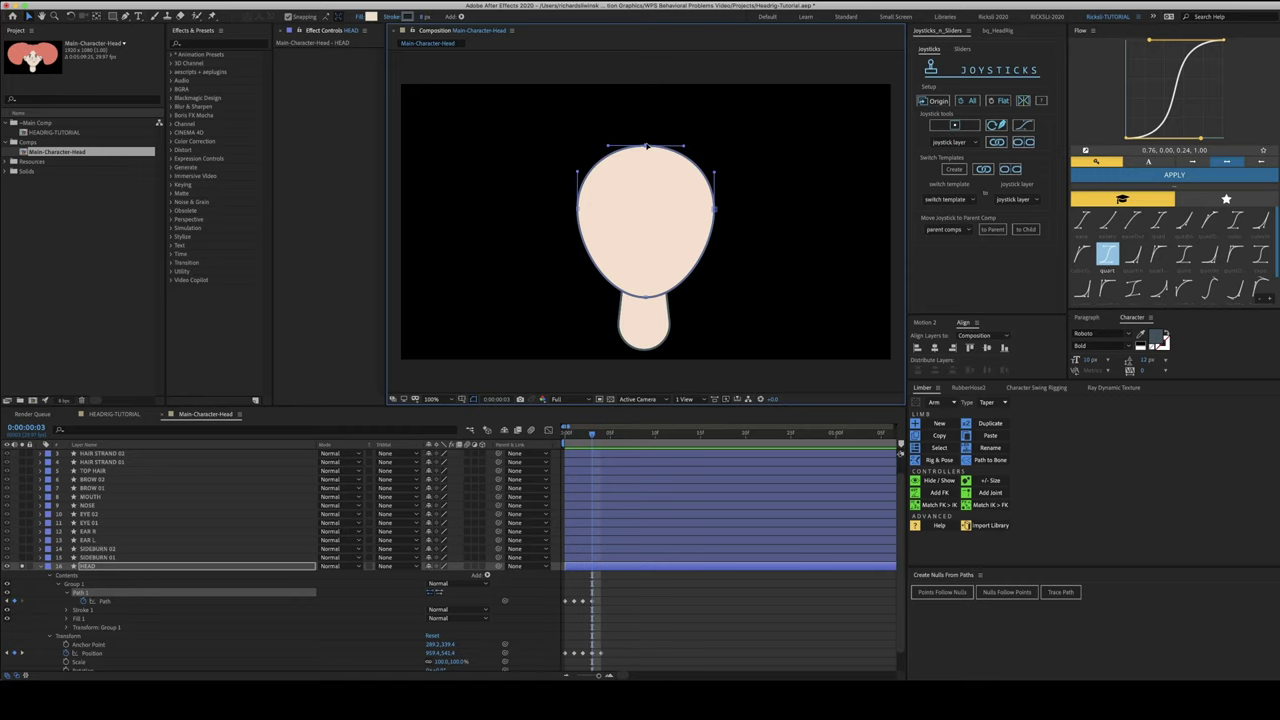
Add a Joysticks origin keyframe to HEAD's Path at frame 4 and make Path 1 active for point editing
key(Page_Down)
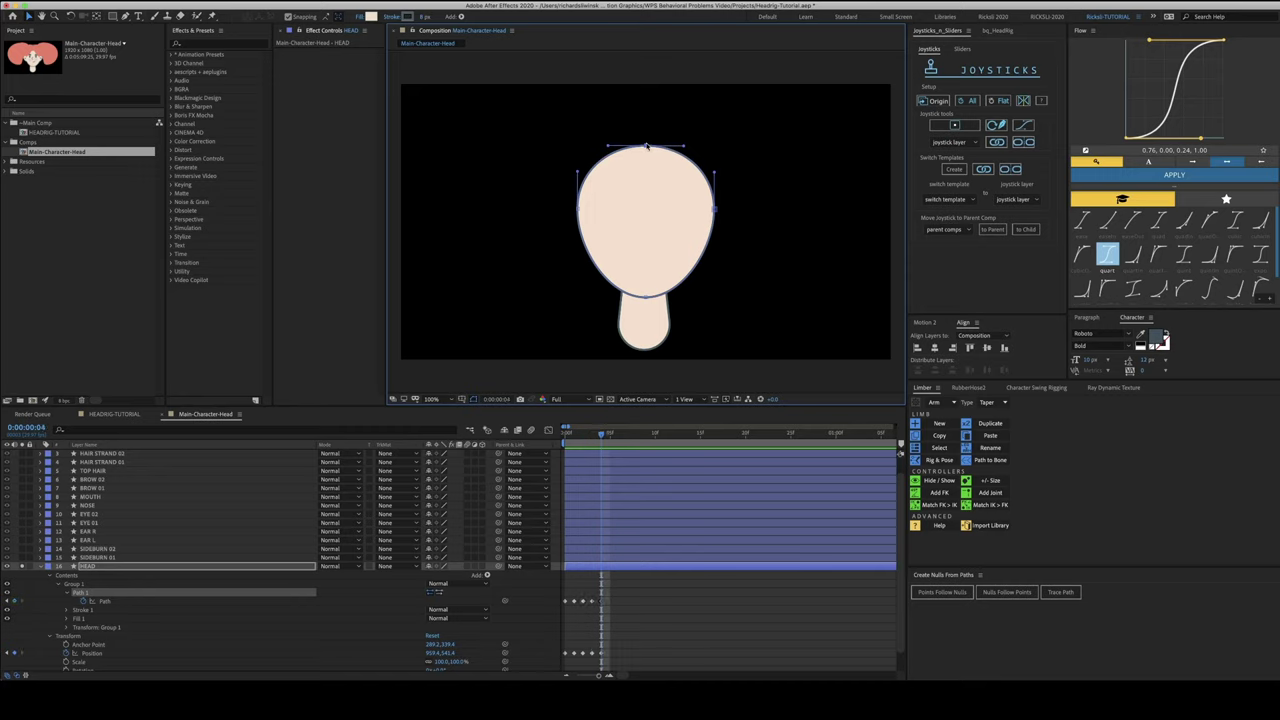
click(935, 101)
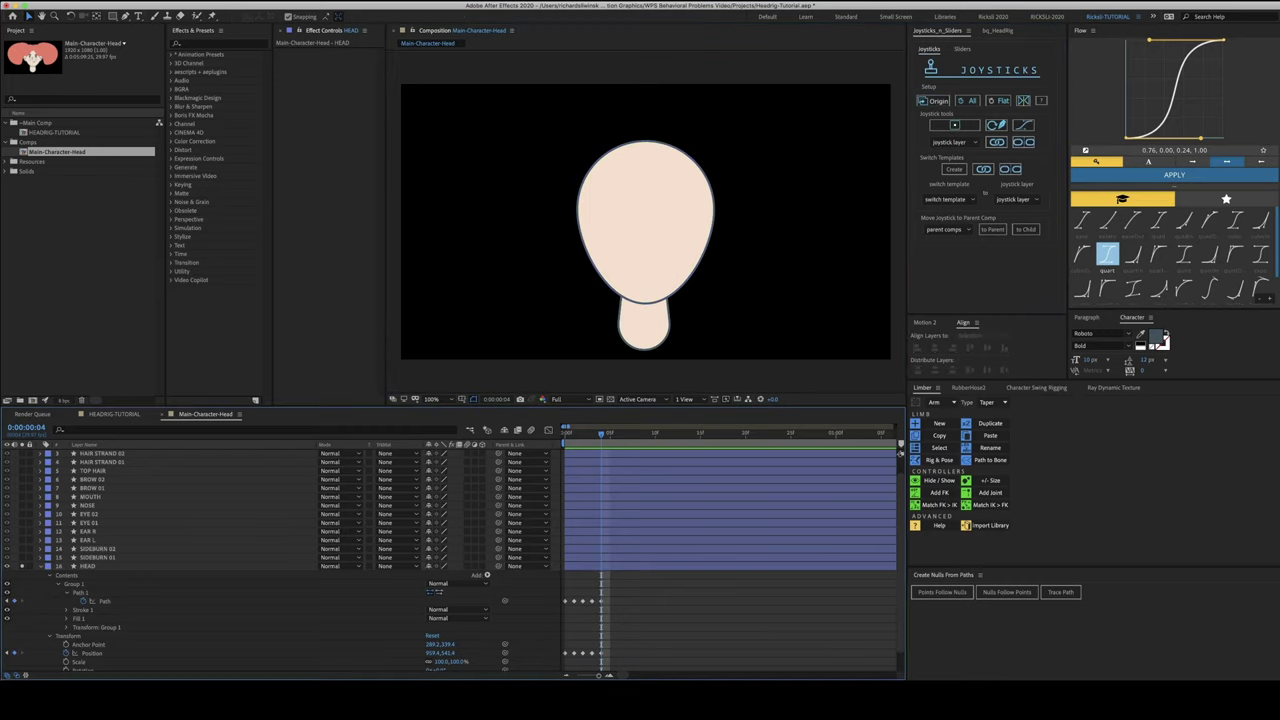
click(80, 592)
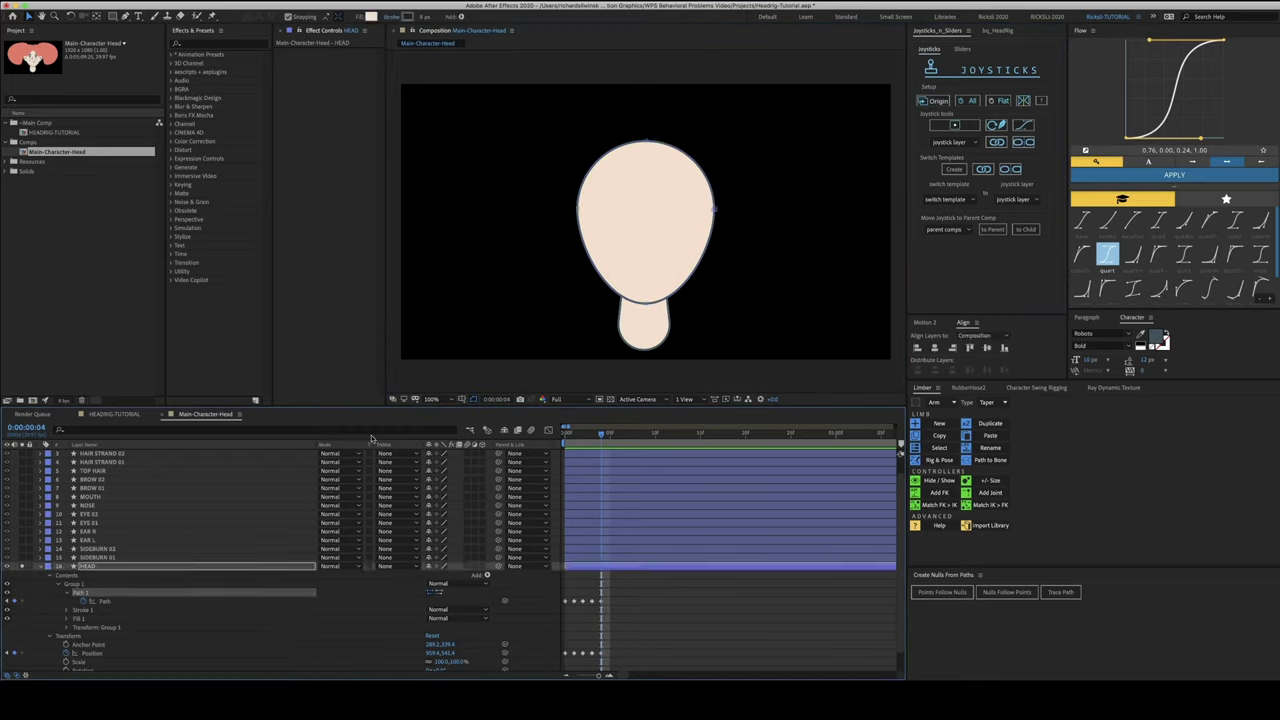
Adjust the head outline by hand at frame 4, raising the chin point and lowering the top point slightly
click(645, 304)
drag(646, 307, 646, 304)
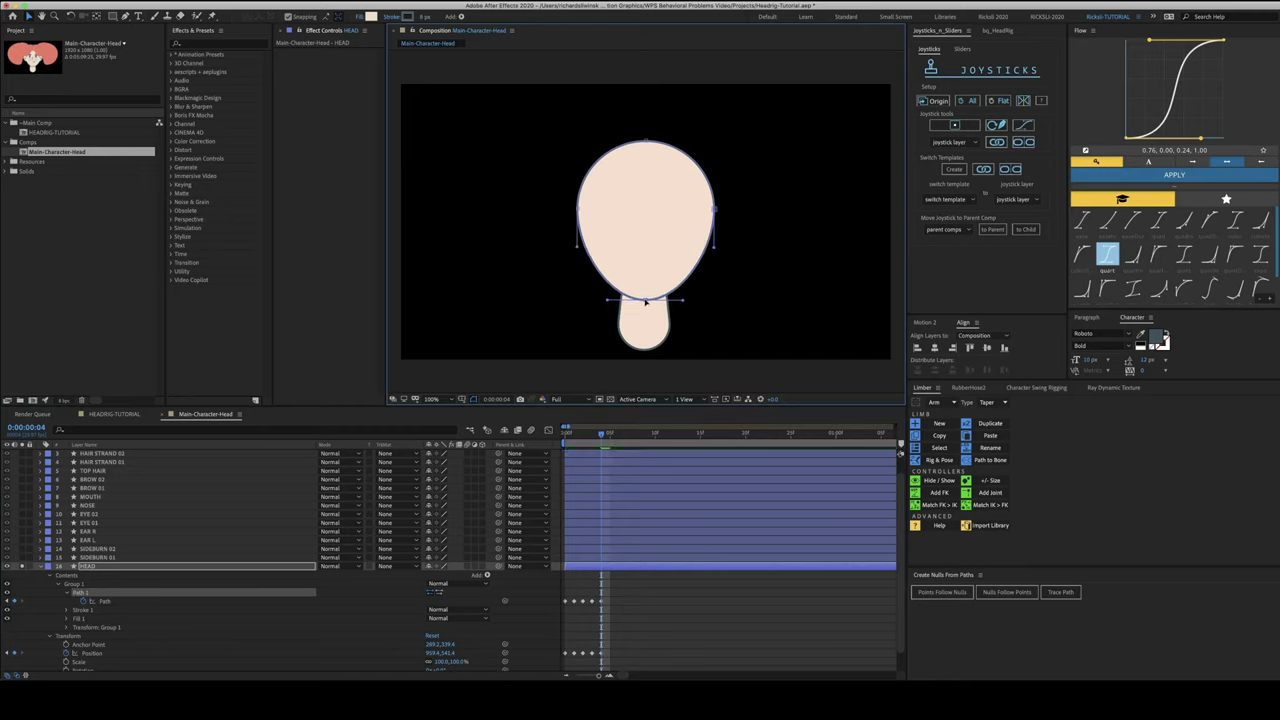
click(646, 143)
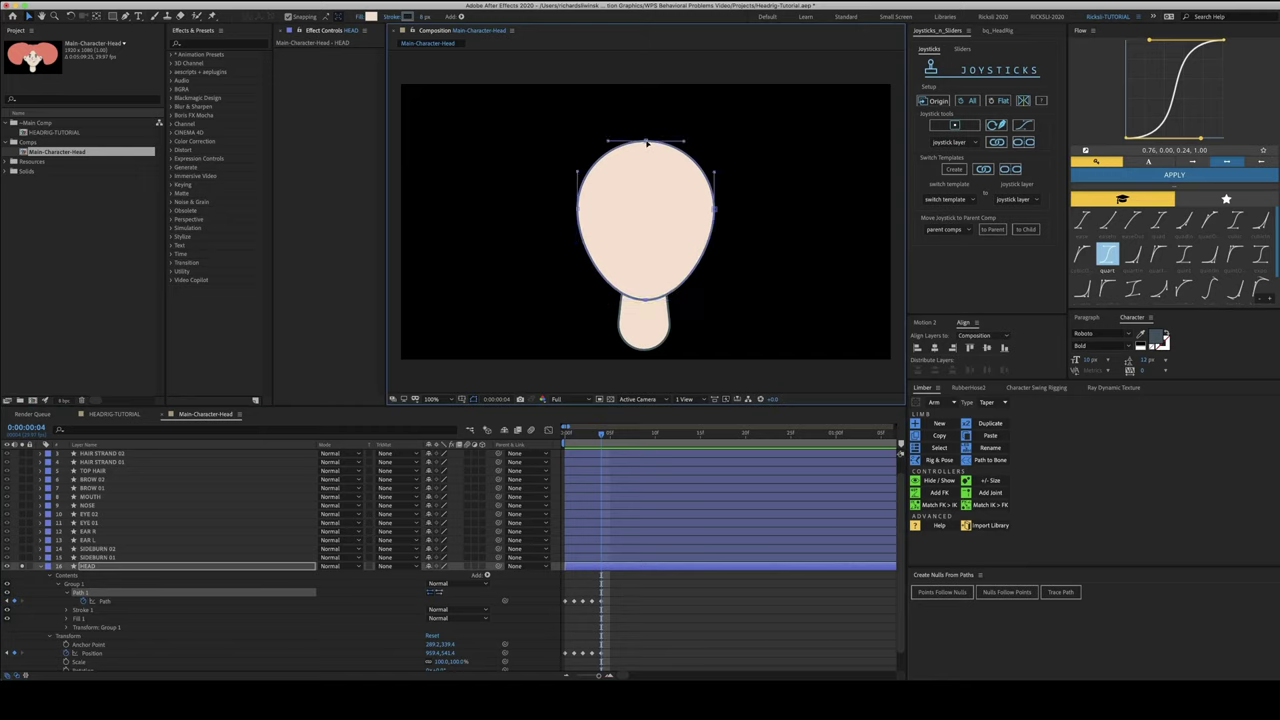
drag(646, 143, 647, 146)
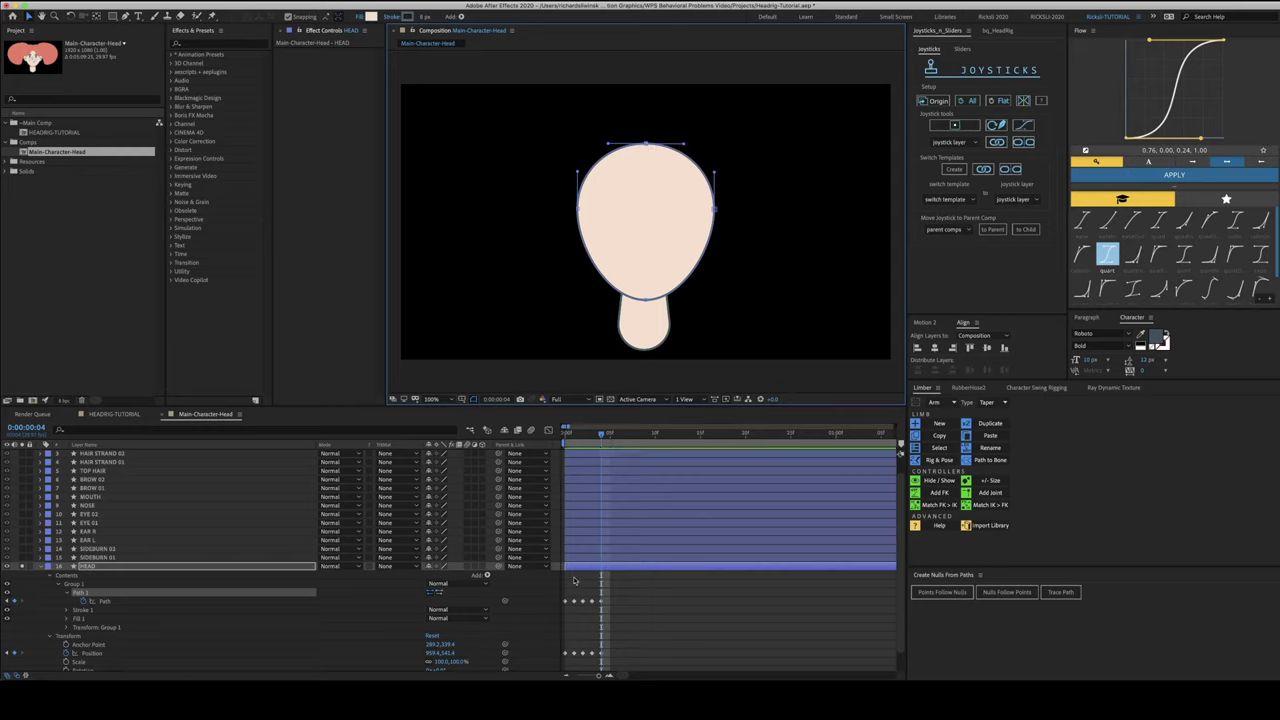
Copy HEAD's Path keyframe from frame 3 and paste it at frame 4
click(591, 602)
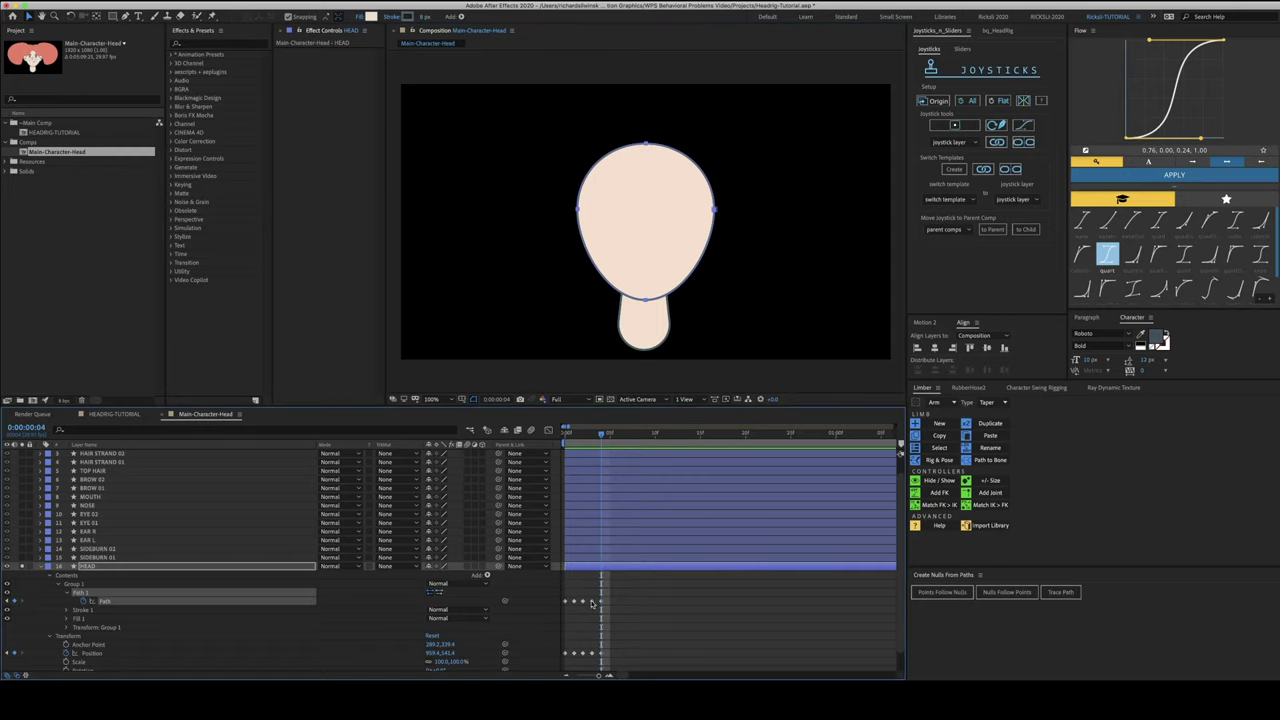
key(super+v)
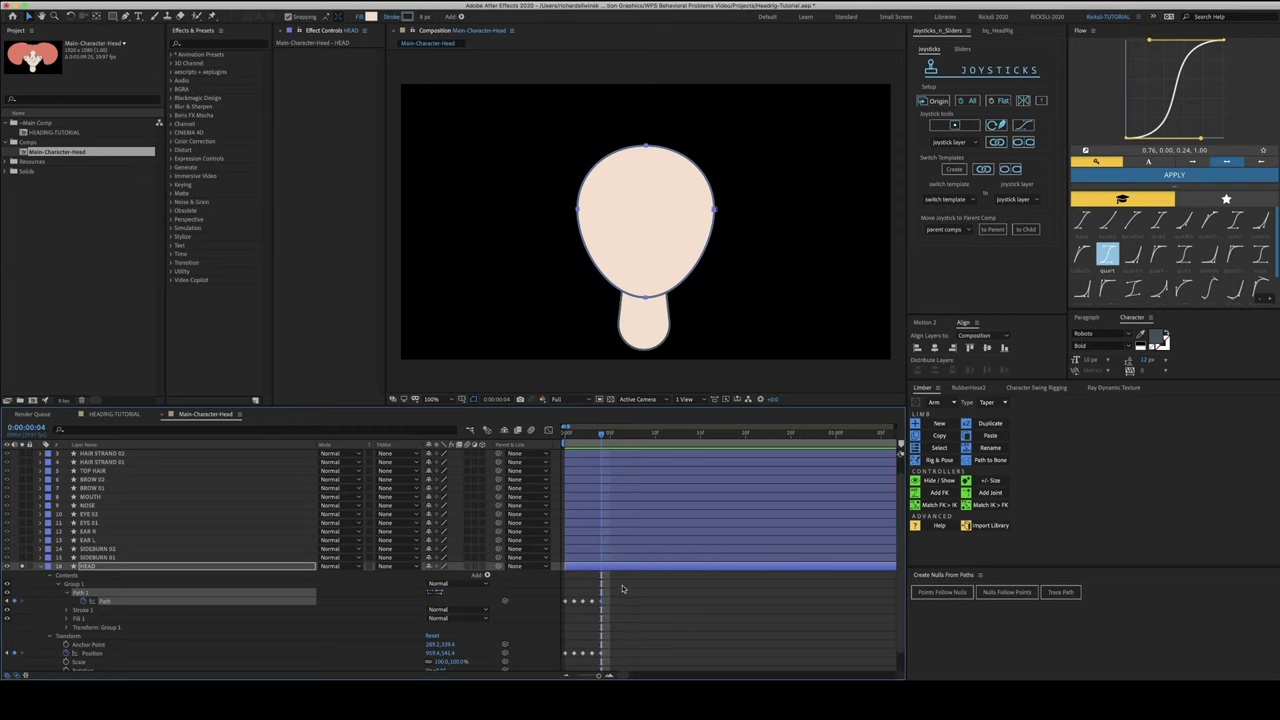
Review the first frames' head poses, select the HEAD layer, and move it 20 px farther right at frame 1
key(Home)
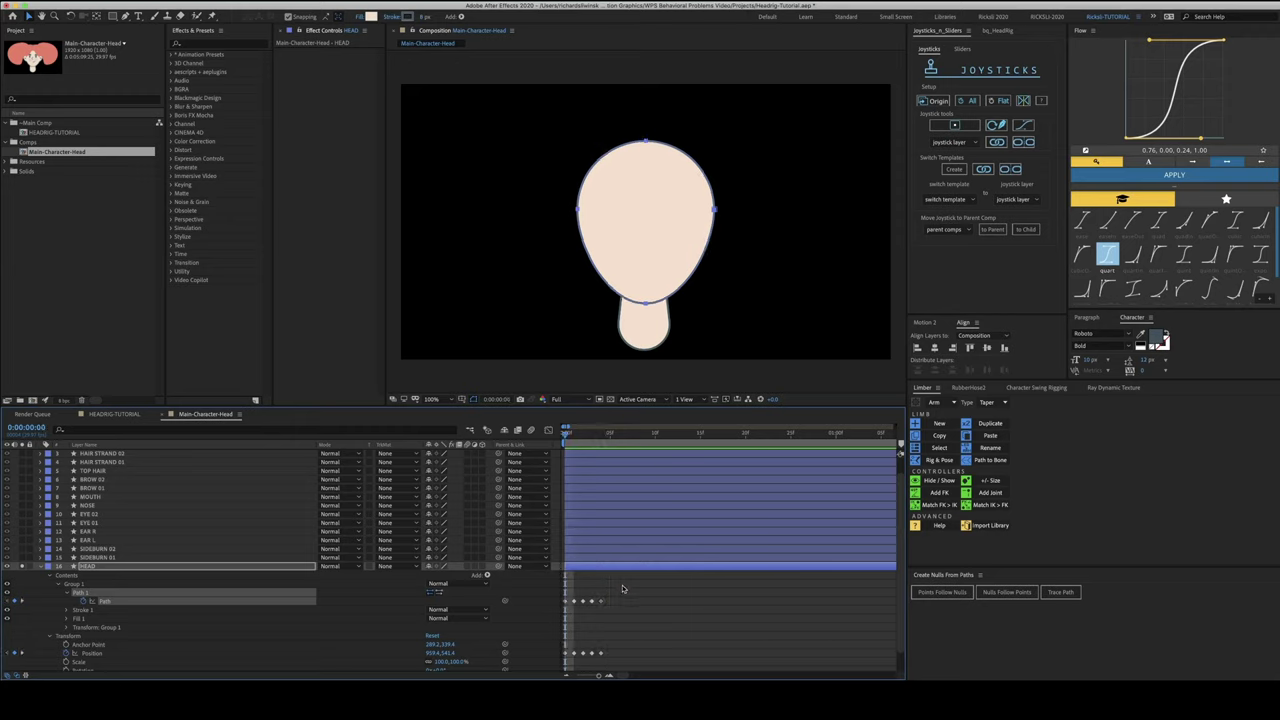
key(Page_Down)
key(Page_Down)
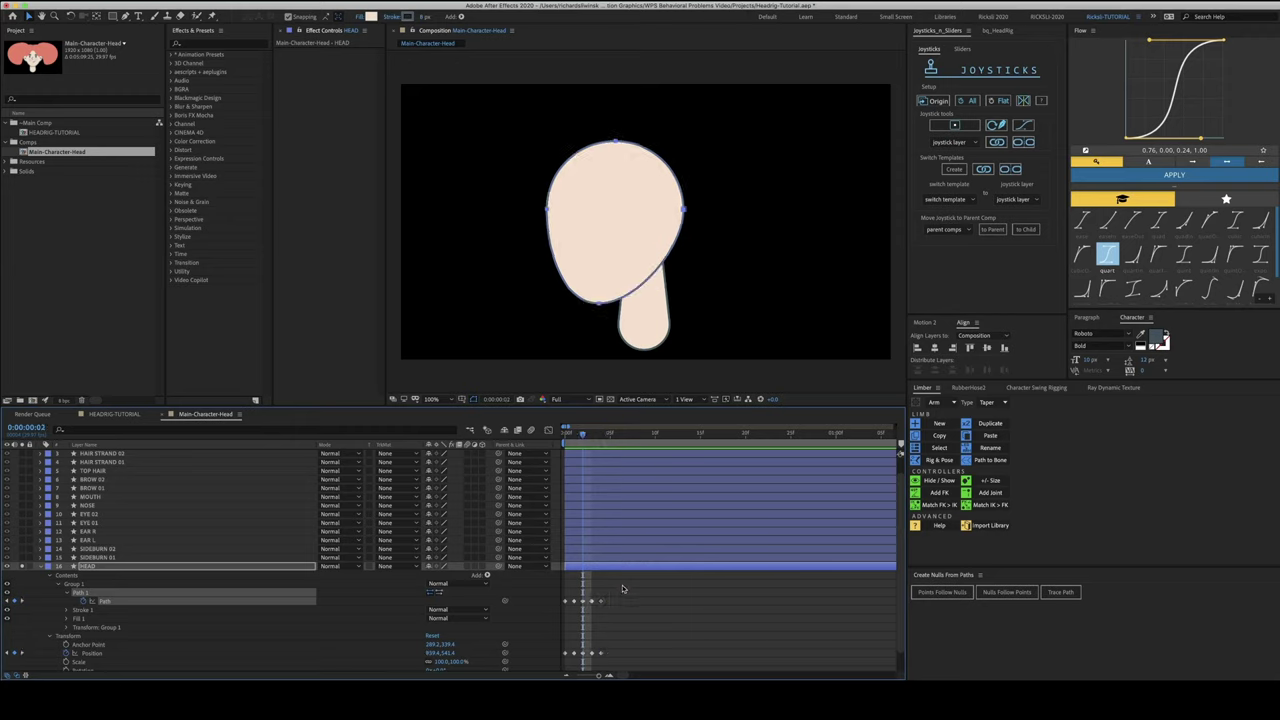
key(Page_Up)
key(Page_Down)
click(622, 589)
click(622, 568)
key(Page_Up)
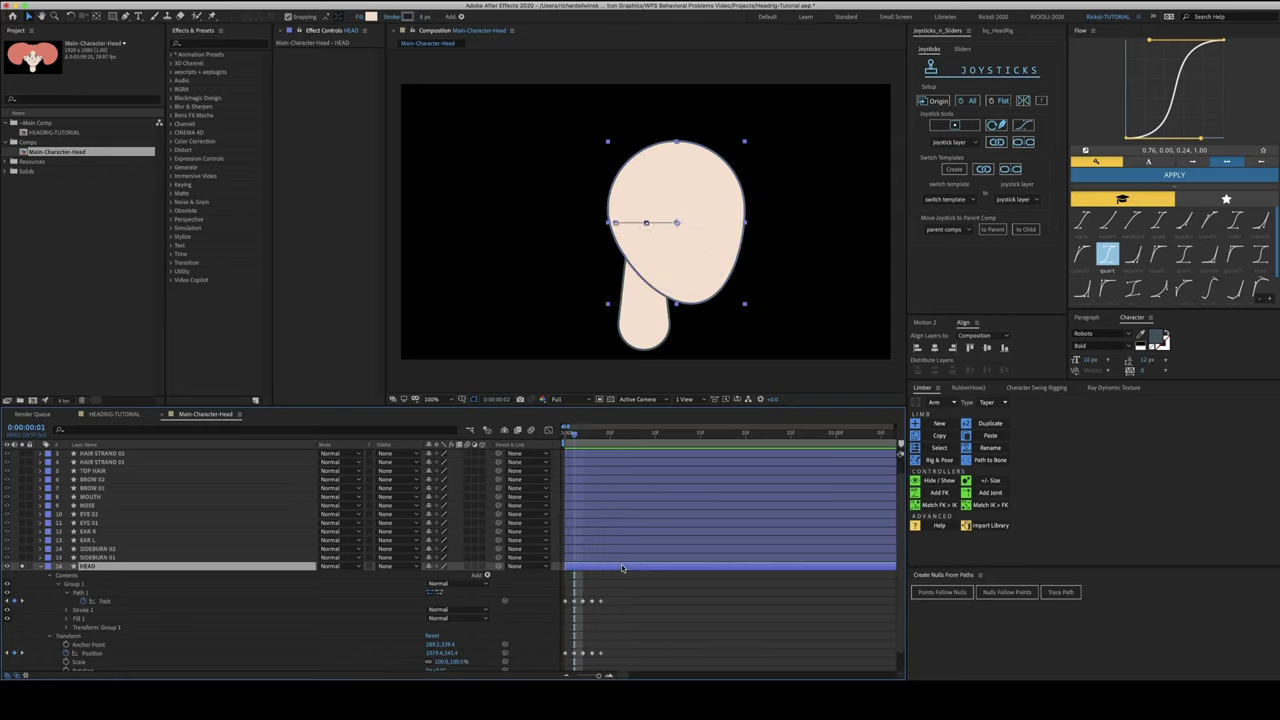
key(shift+Right)
key(shift+Right)
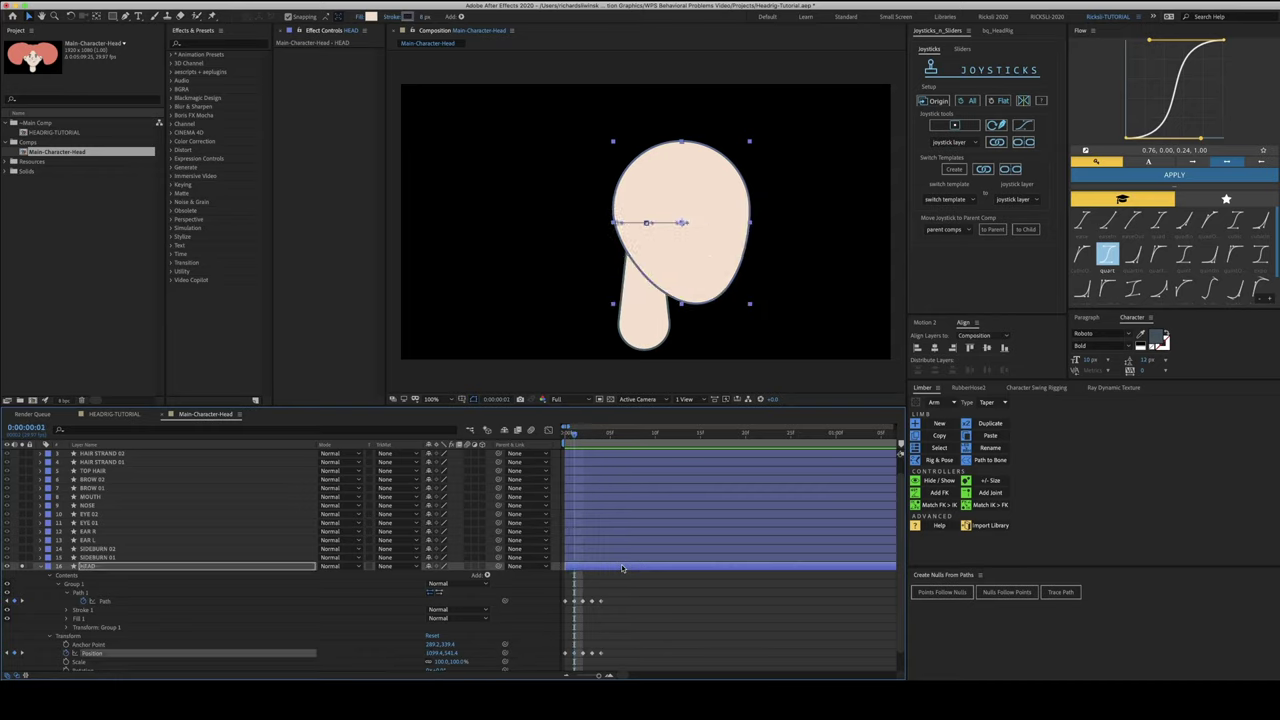
Move HEAD farther left at frame 2 by the same amount, check frame 3, and return to frame 0
key(Page_Down)
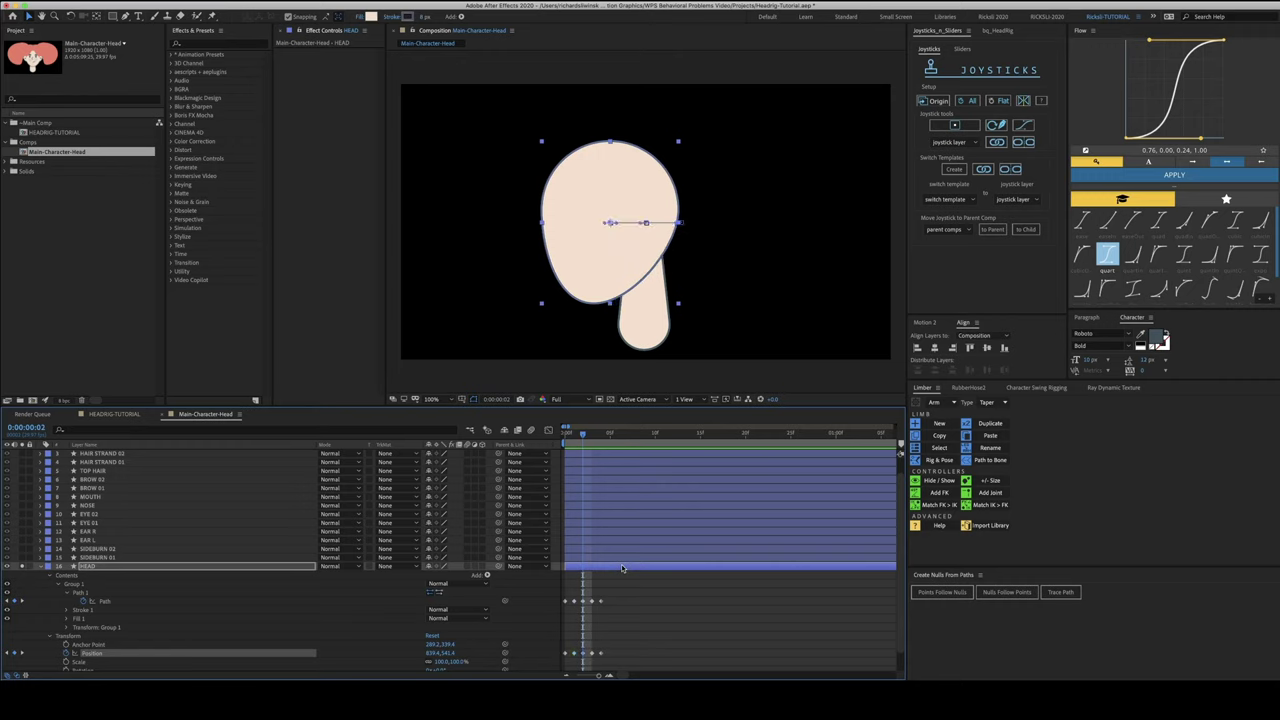
key(Page_Down)
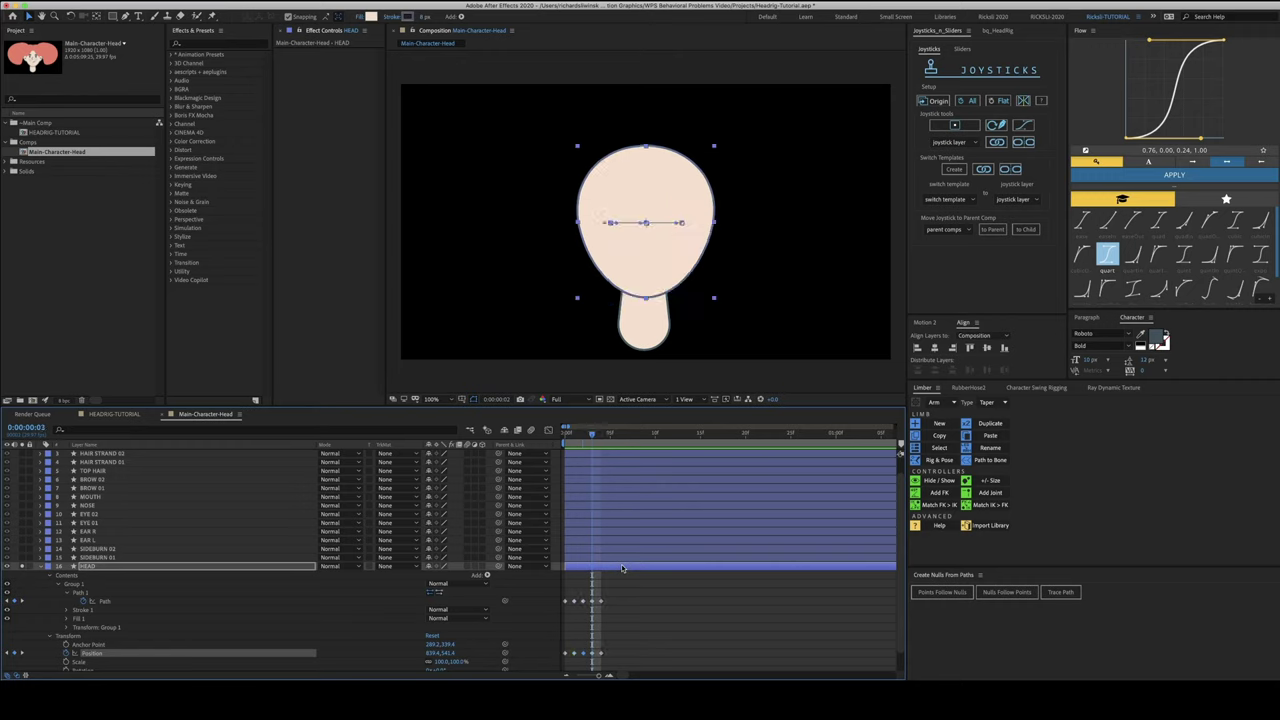
key(Home)
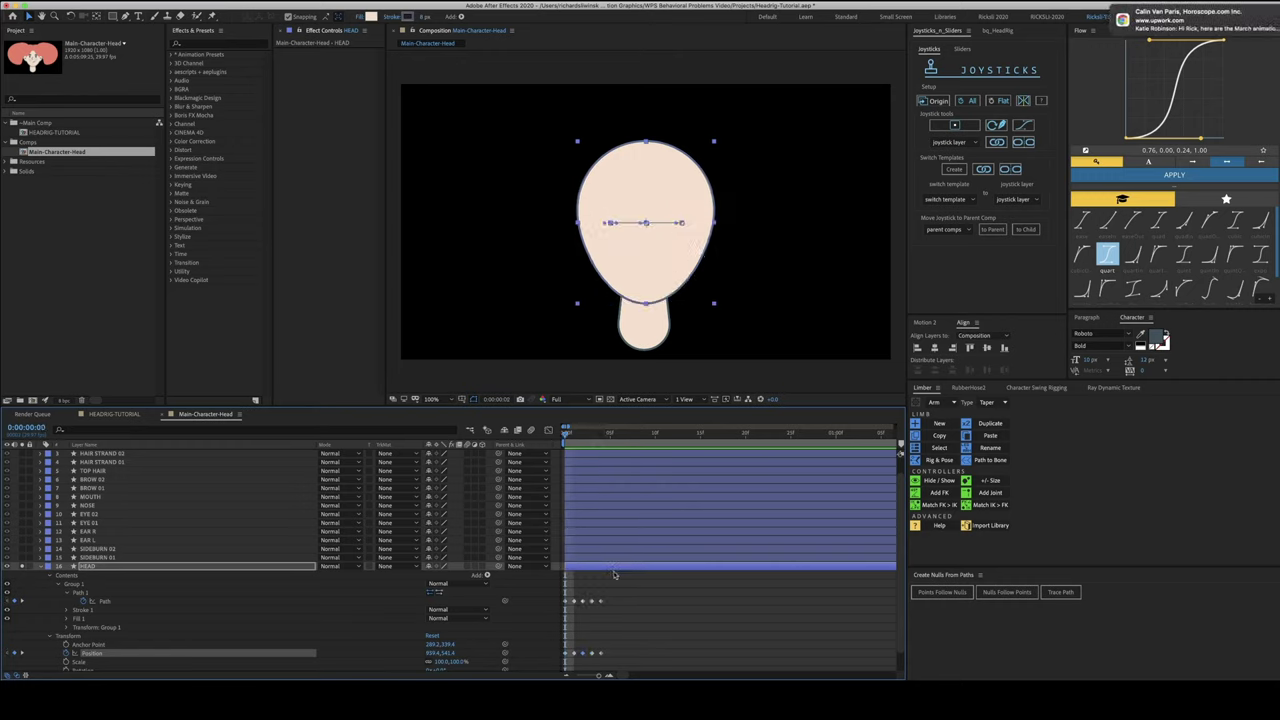
Collapse the HEAD layer's properties, select NECK, and check the head poses against the neck across the keyed frames
click(614, 574)
click(41, 566)
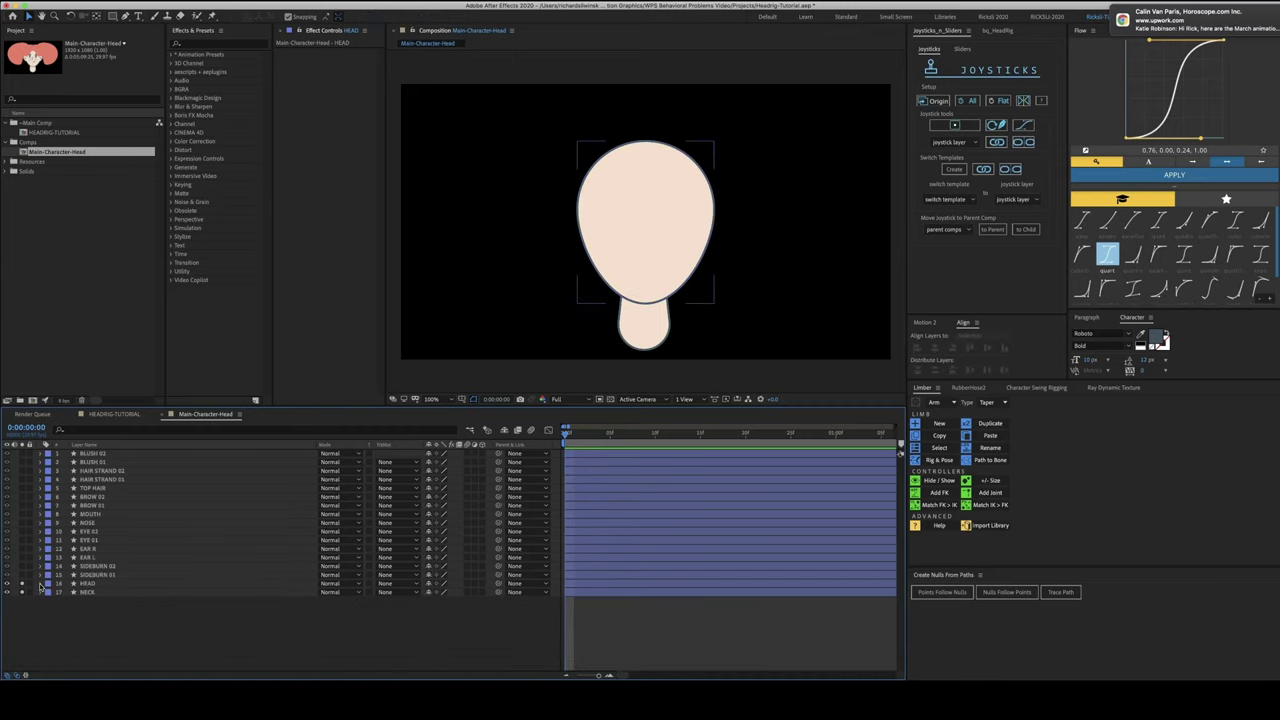
click(125, 593)
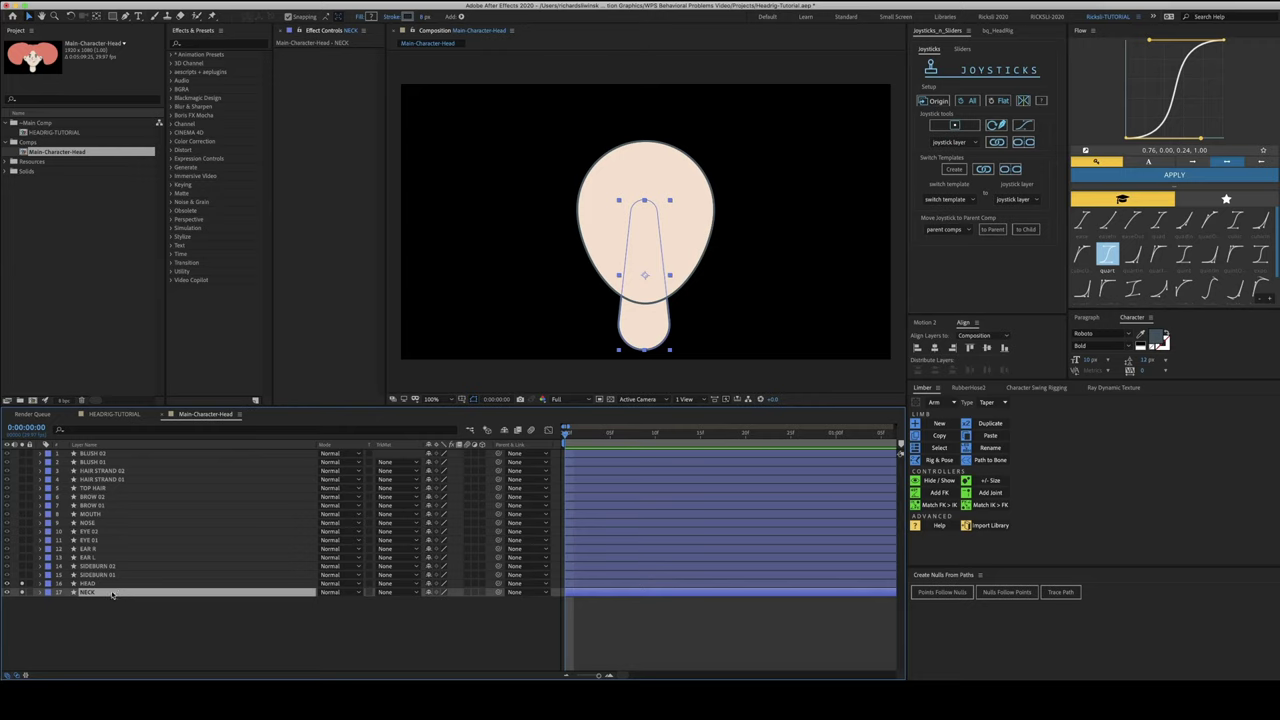
key(Page_Down)
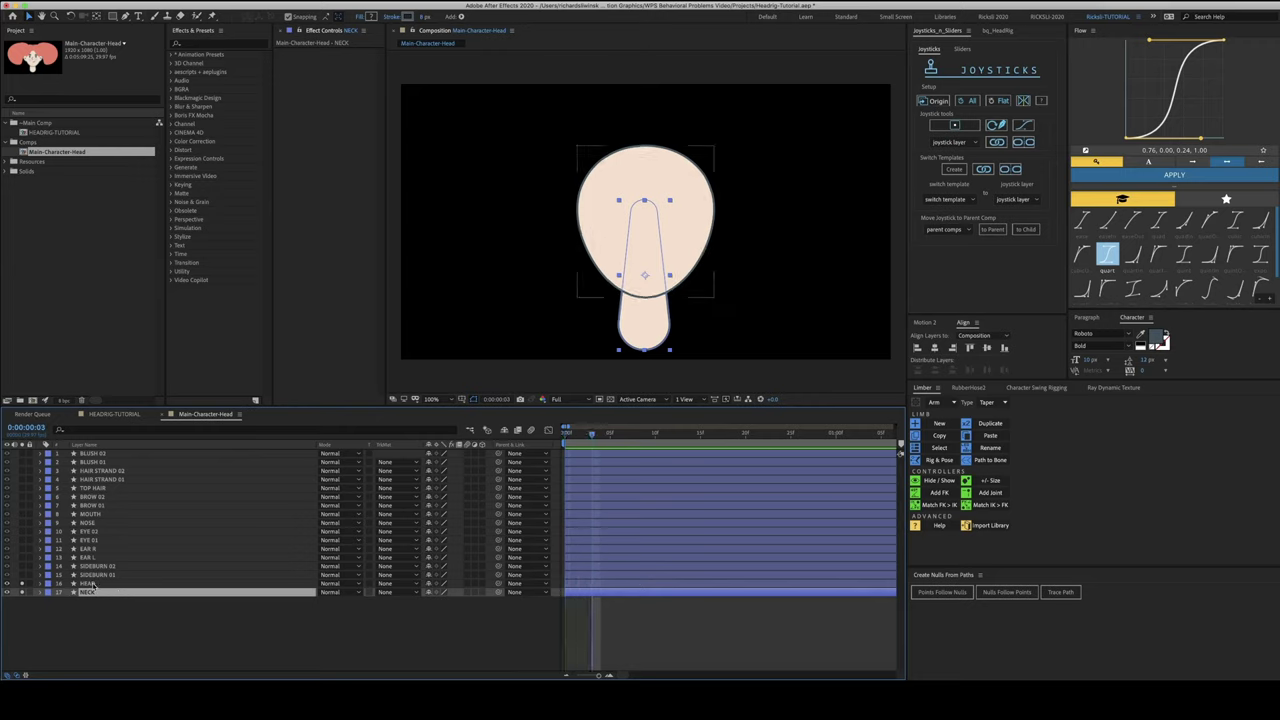
key(space)
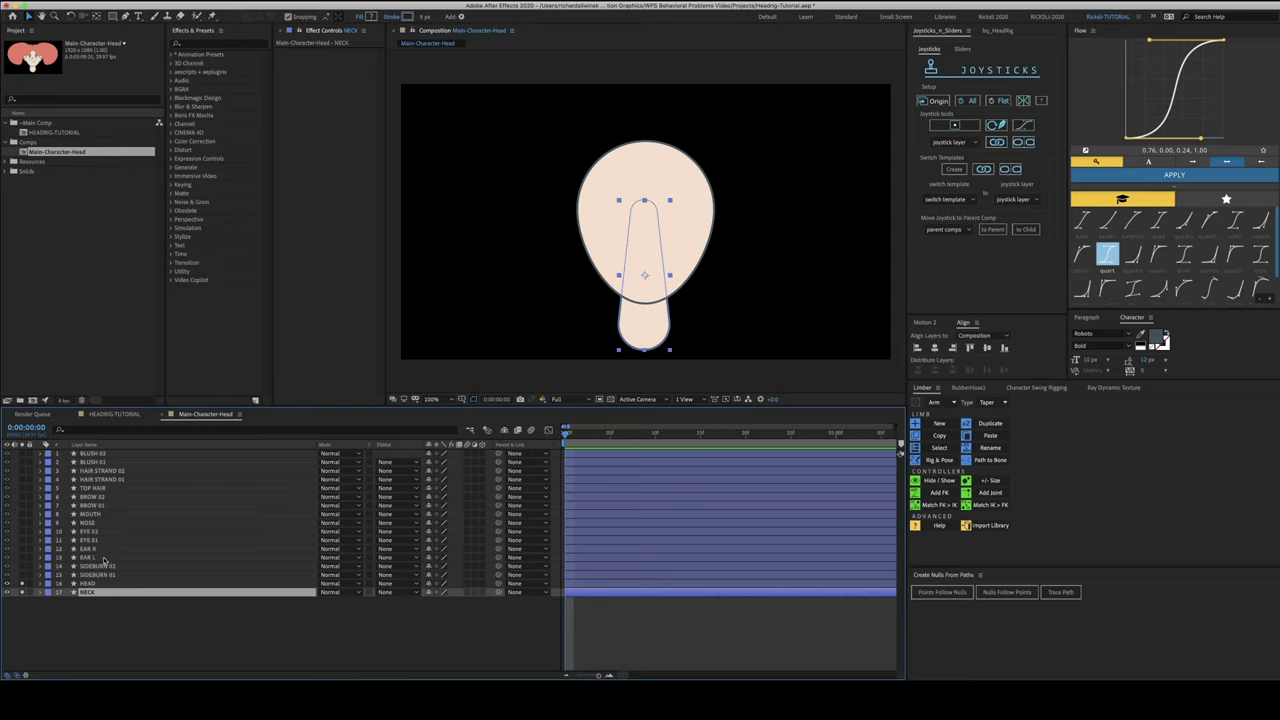
Solo the TOP HAIR layer with the head and neck and start keyframing its Position at frame 0
click(22, 488)
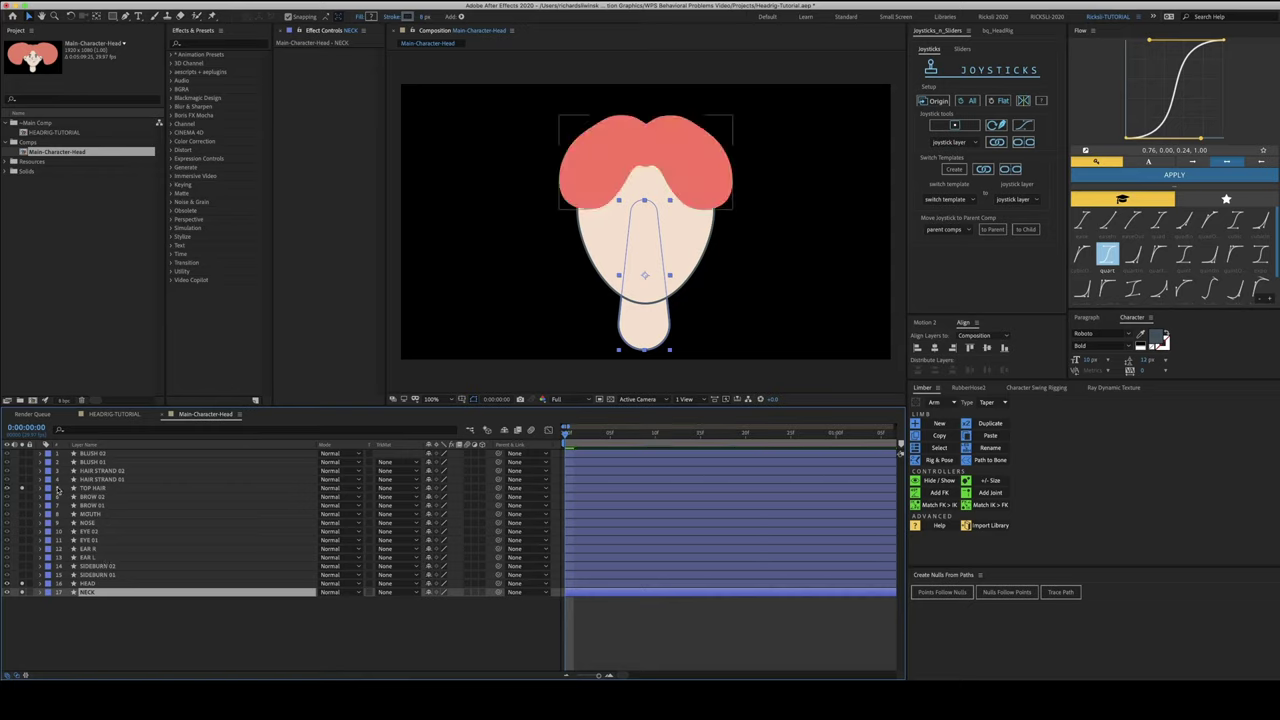
click(92, 488)
key(p)
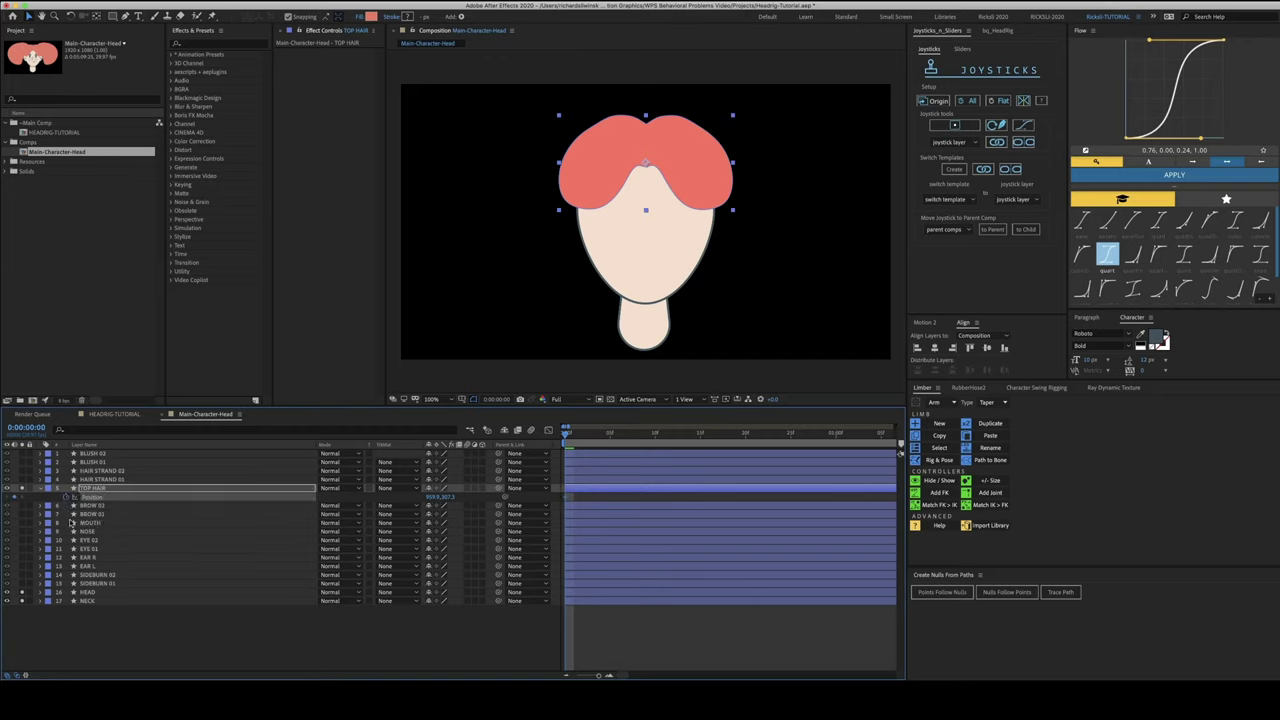
key(equal)
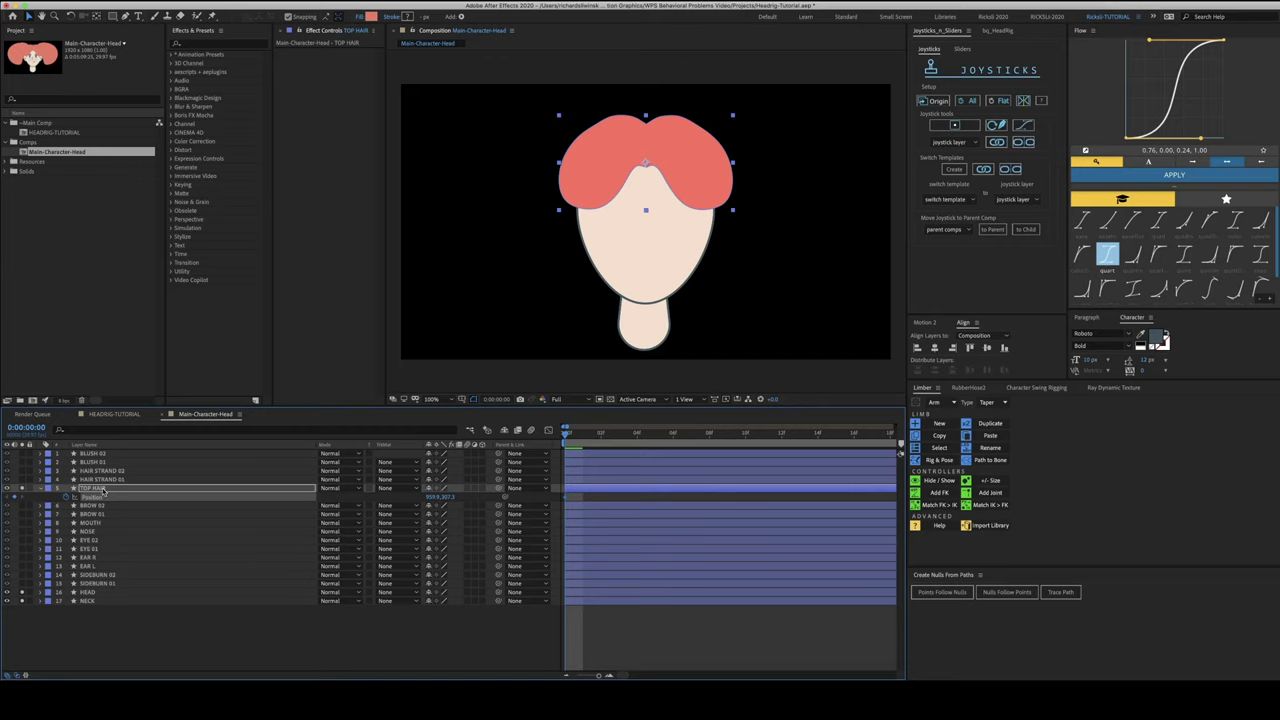
key(equal)
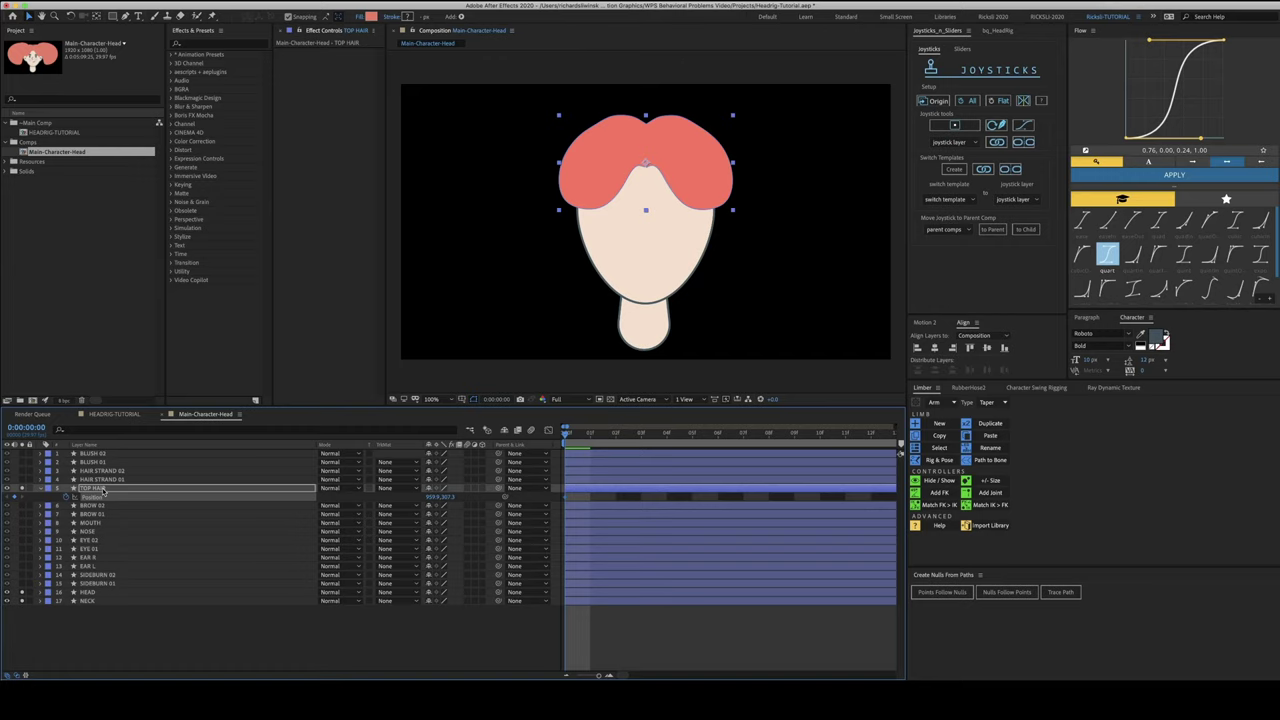
At frame 1, shift TOP HAIR right to about X 1192 so it follows the right-turned head
key(Page_Down)
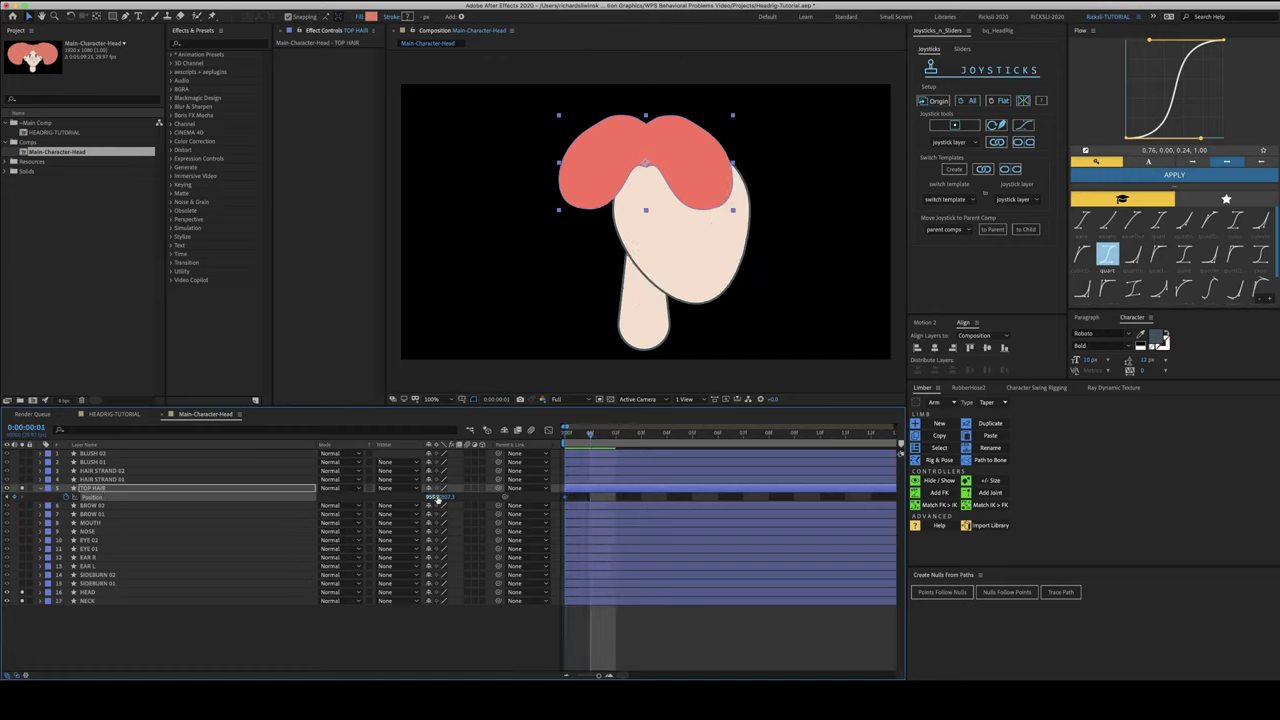
drag(436, 497, 710, 497)
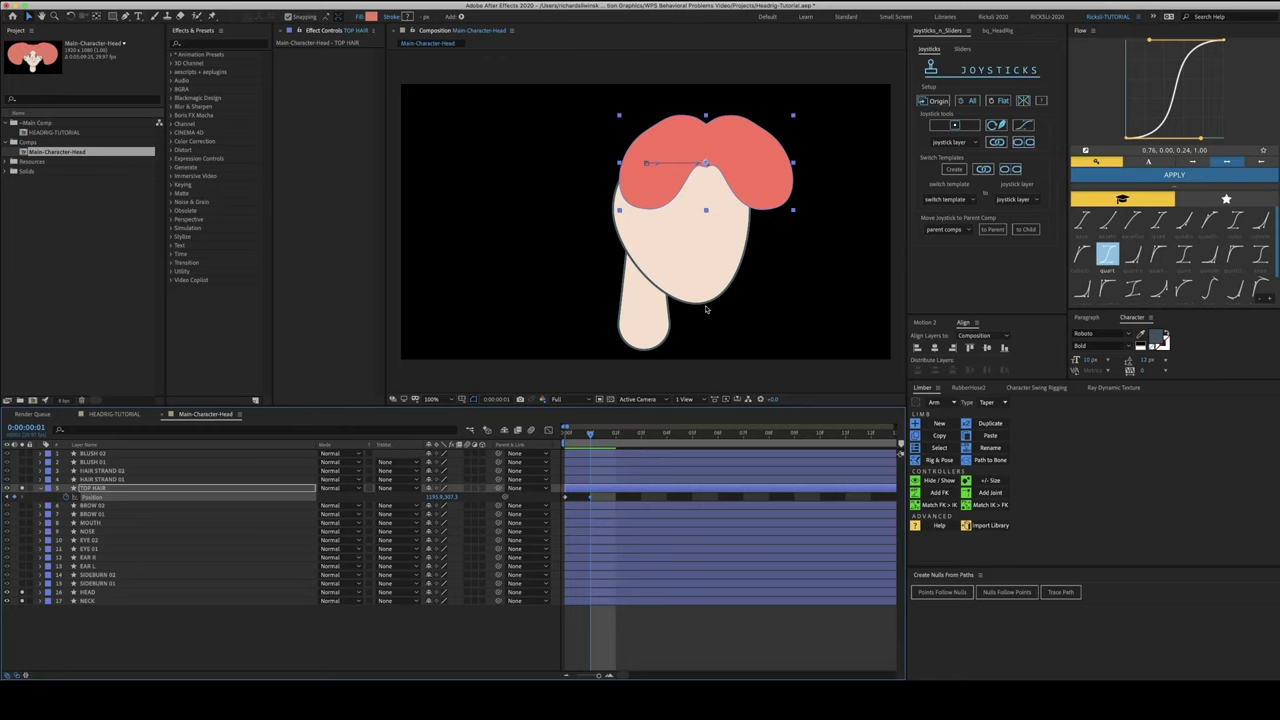
key(Page_Up)
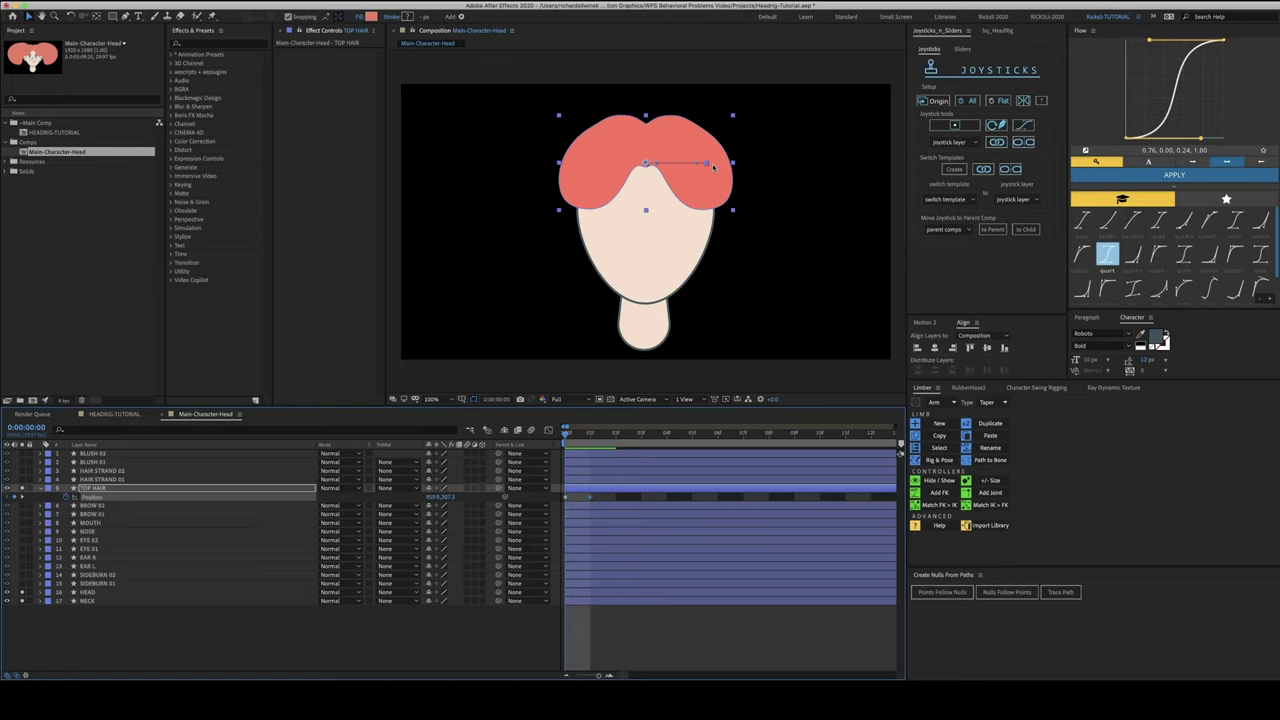
key(Page_Down)
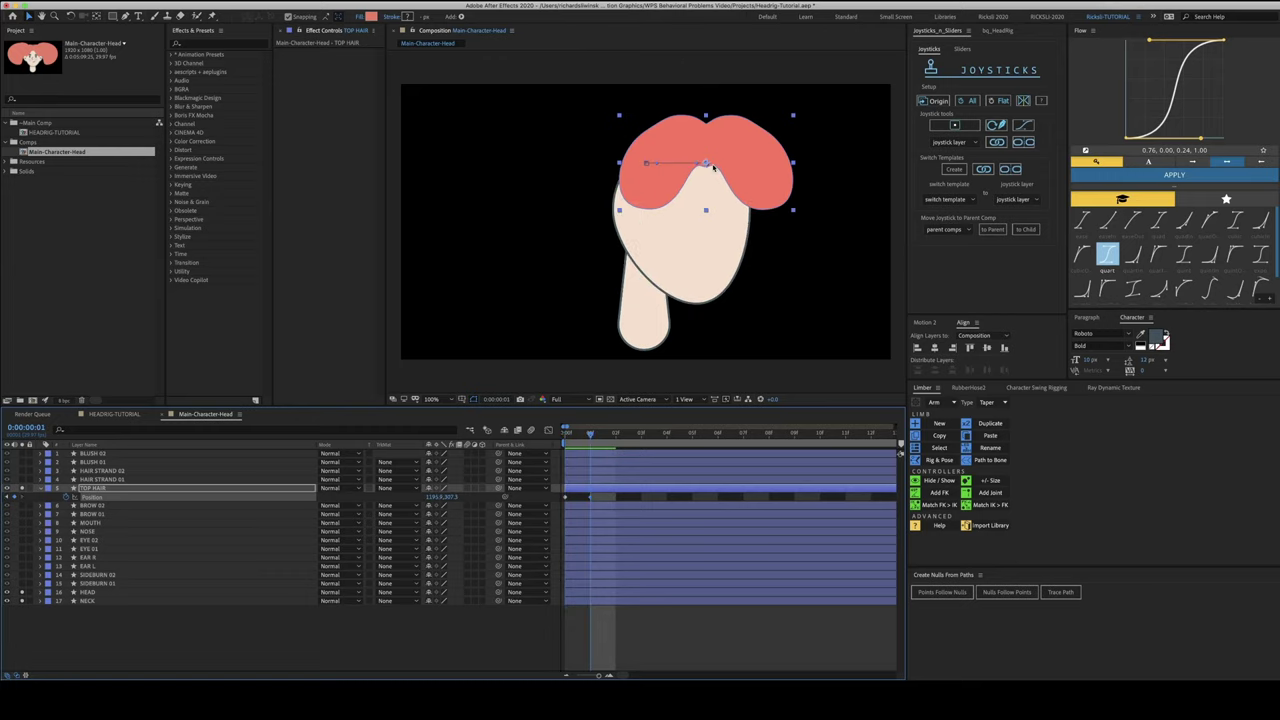
key(Right)
key(Right)
key(Right)
key(Right)
key(Left)
key(Left)
key(Left)
key(Left)
At frame 2, copy TOP HAIR's origin pose and move it about 202 px left to follow the left-turned head
key(Page_Down)
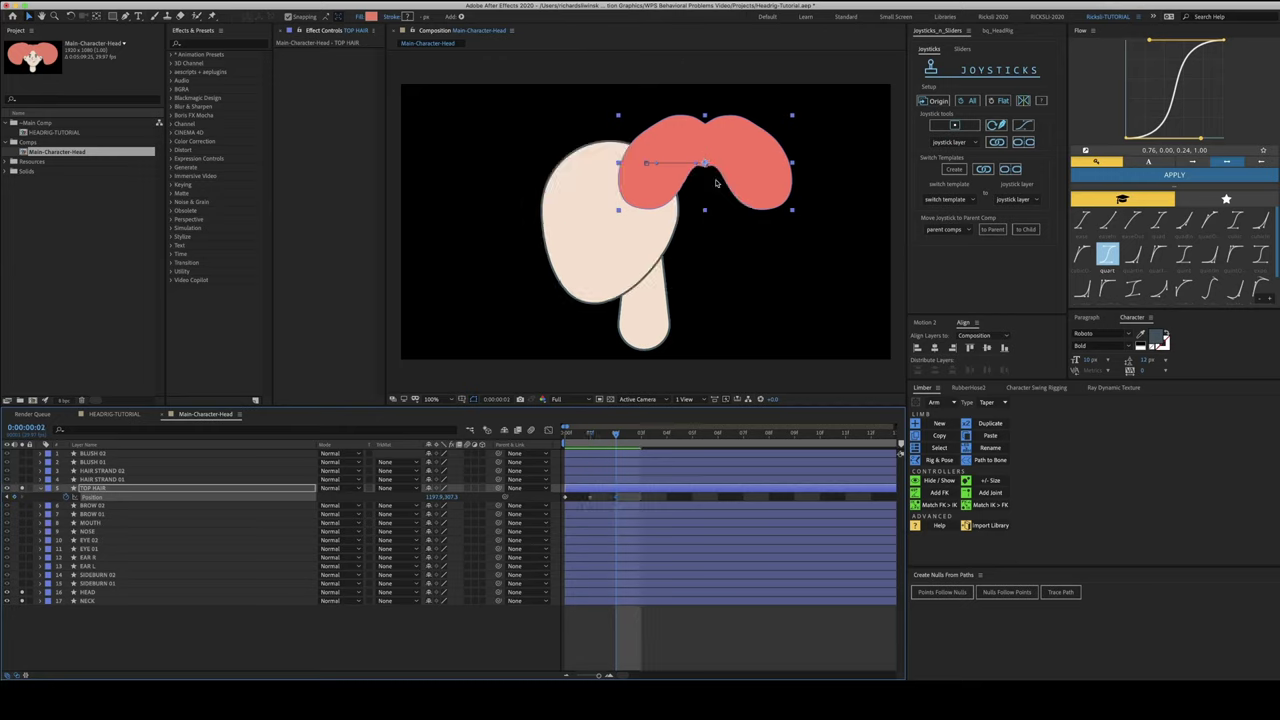
click(936, 101)
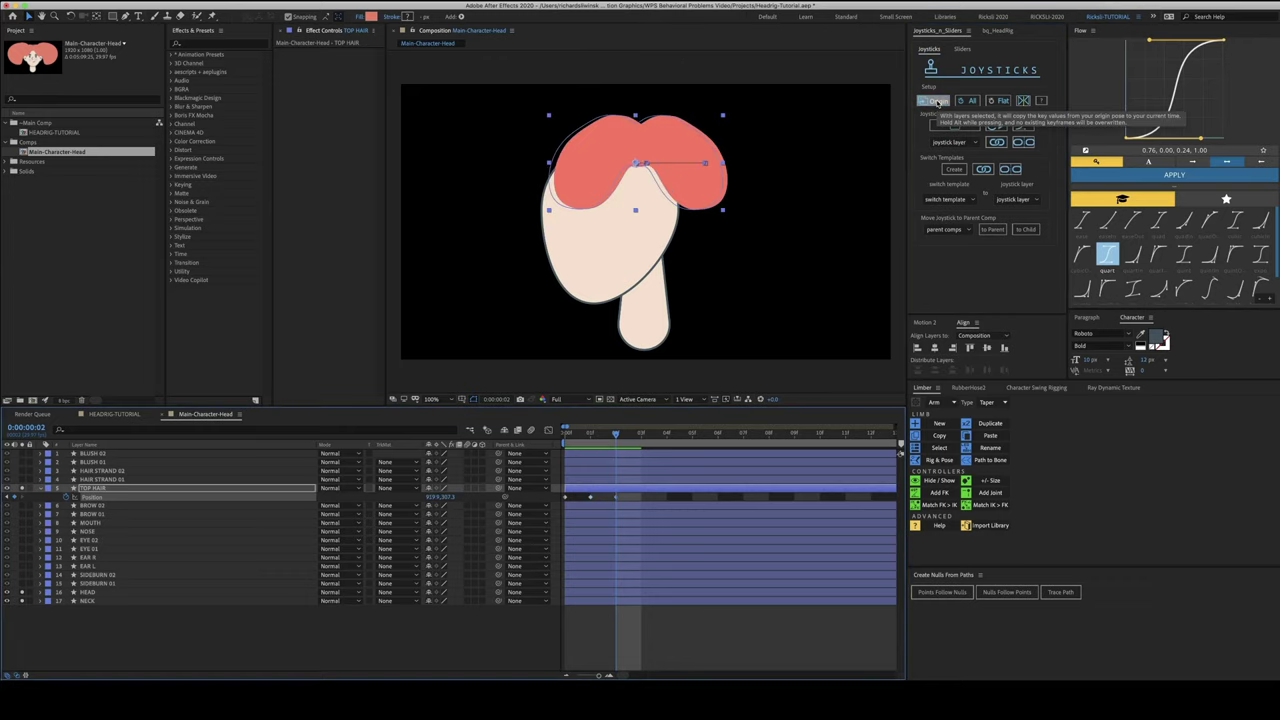
key(shift+Left)
key(shift+Left)
key(shift+Left)
key(shift+Left)
key(shift+Left)
key(shift+Left)
key(shift+Left)
key(shift+Left)
key(shift+Left)
key(shift+Left)
key(shift+Left)
key(shift+Left)
key(shift+Left)
key(shift+Left)
key(shift+Left)
key(shift+Left)
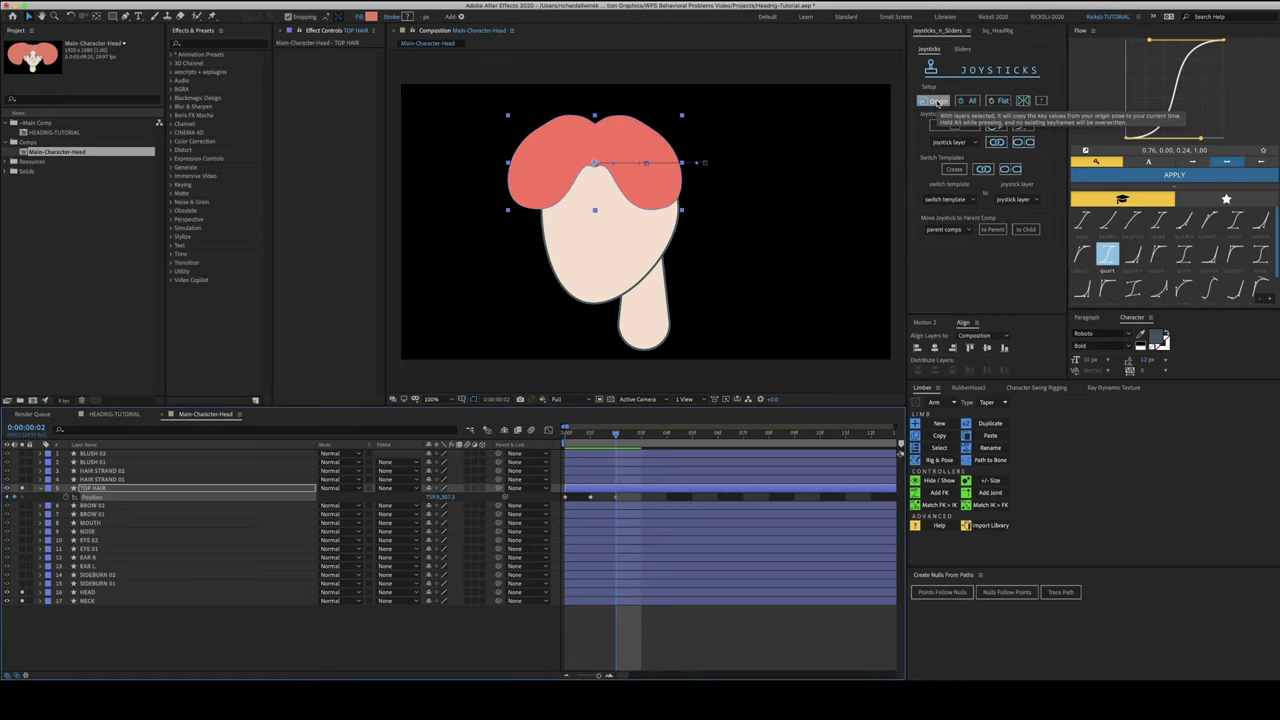
key(Left)
key(Left)
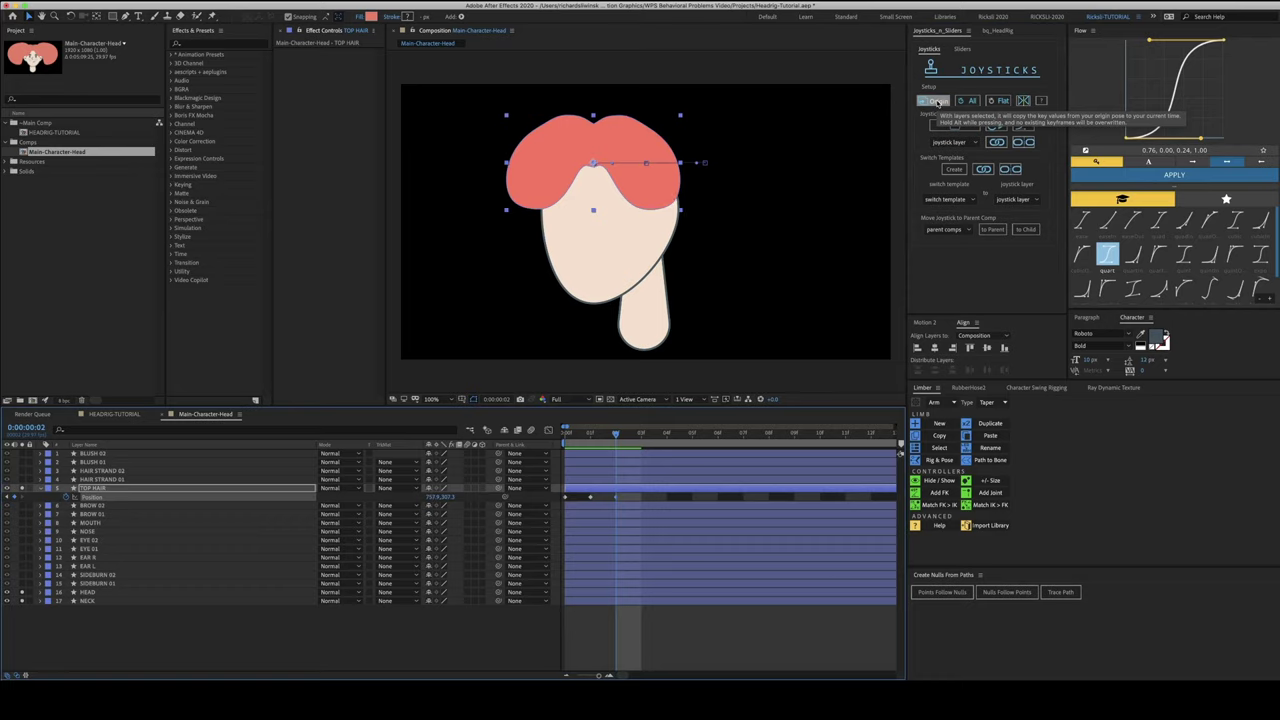
At frame 3, copy TOP HAIR's origin pose and raise the layer 60 px
key(Page_Down)
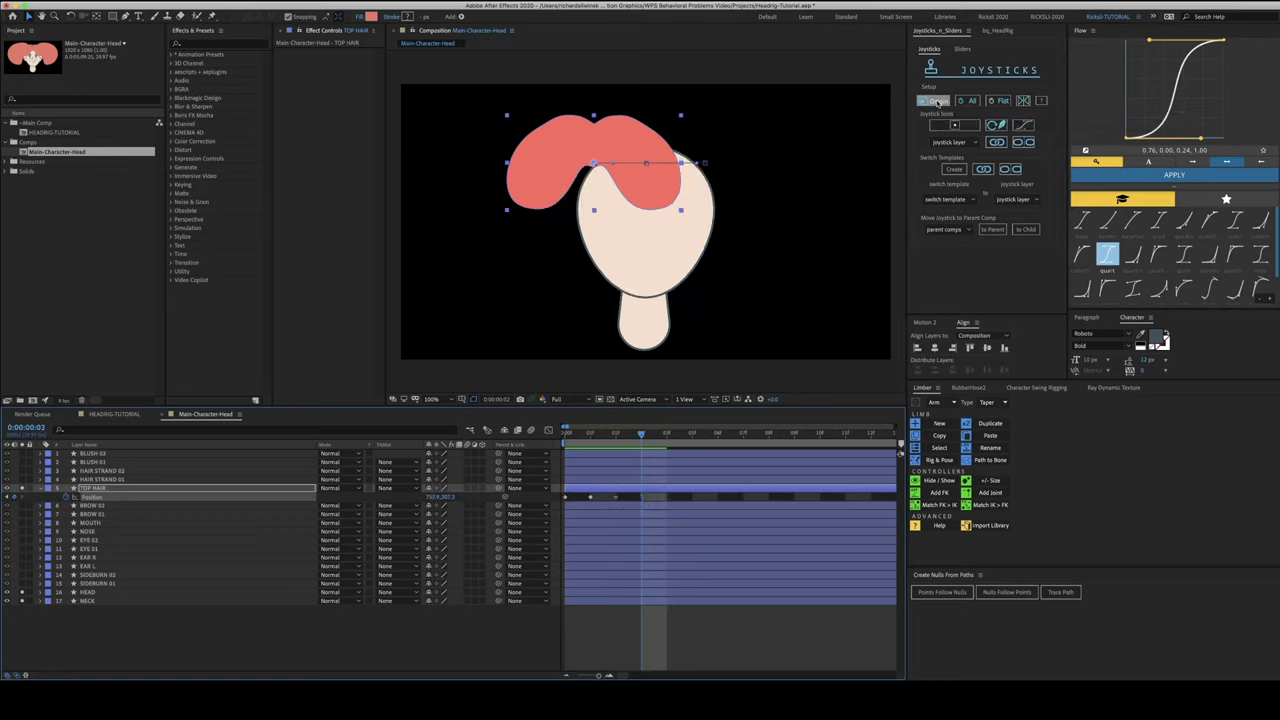
click(937, 102)
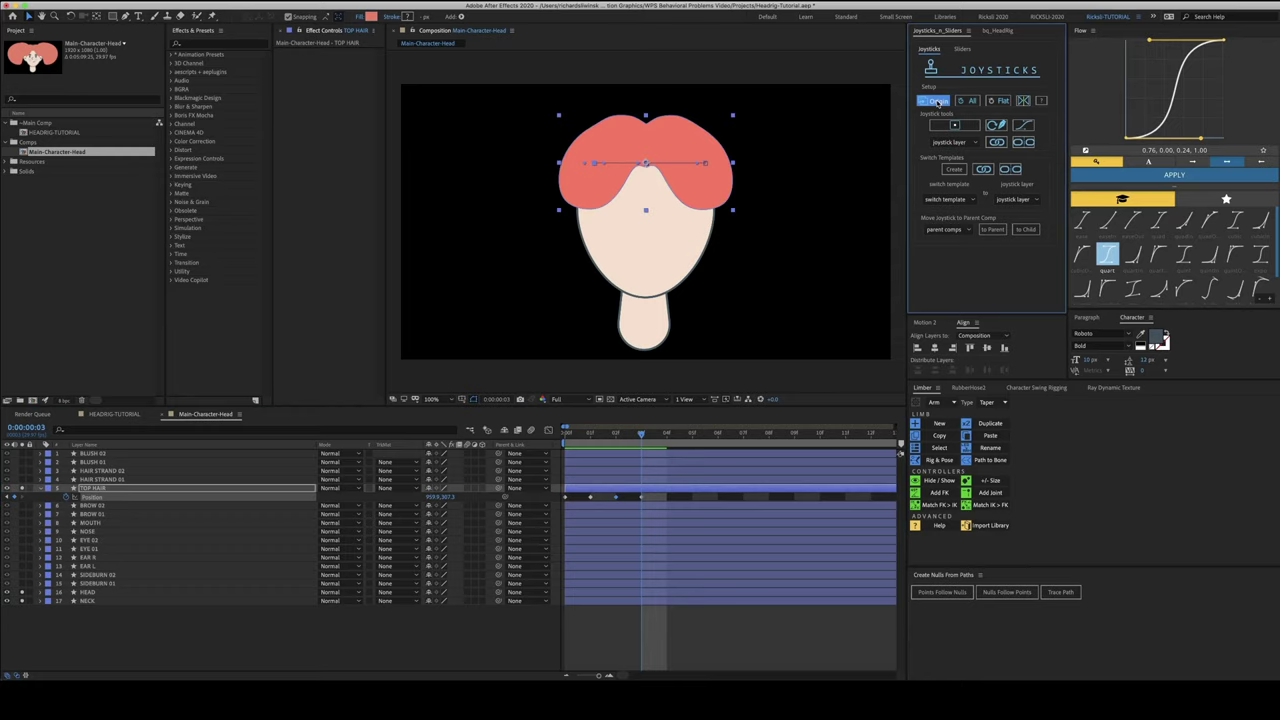
key(shift+Up)
key(shift+Up)
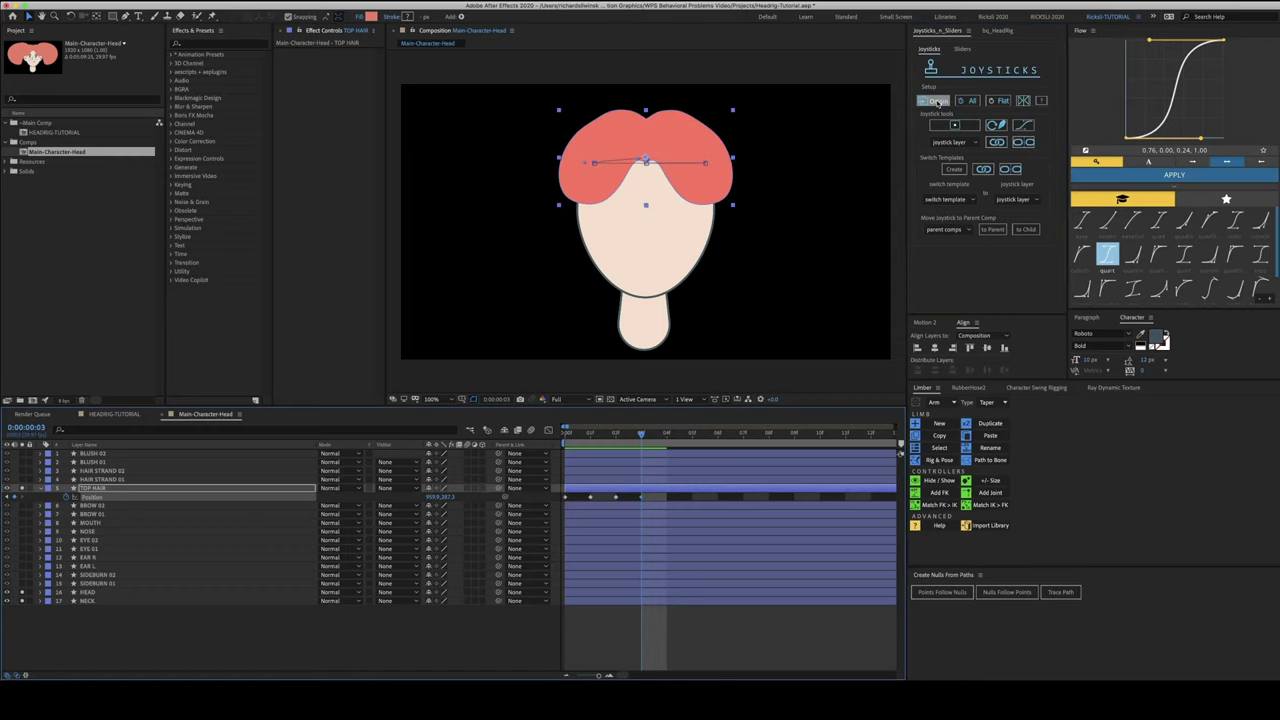
key(shift+Up)
key(shift+Up)
key(shift+Up)
key(shift+Up)
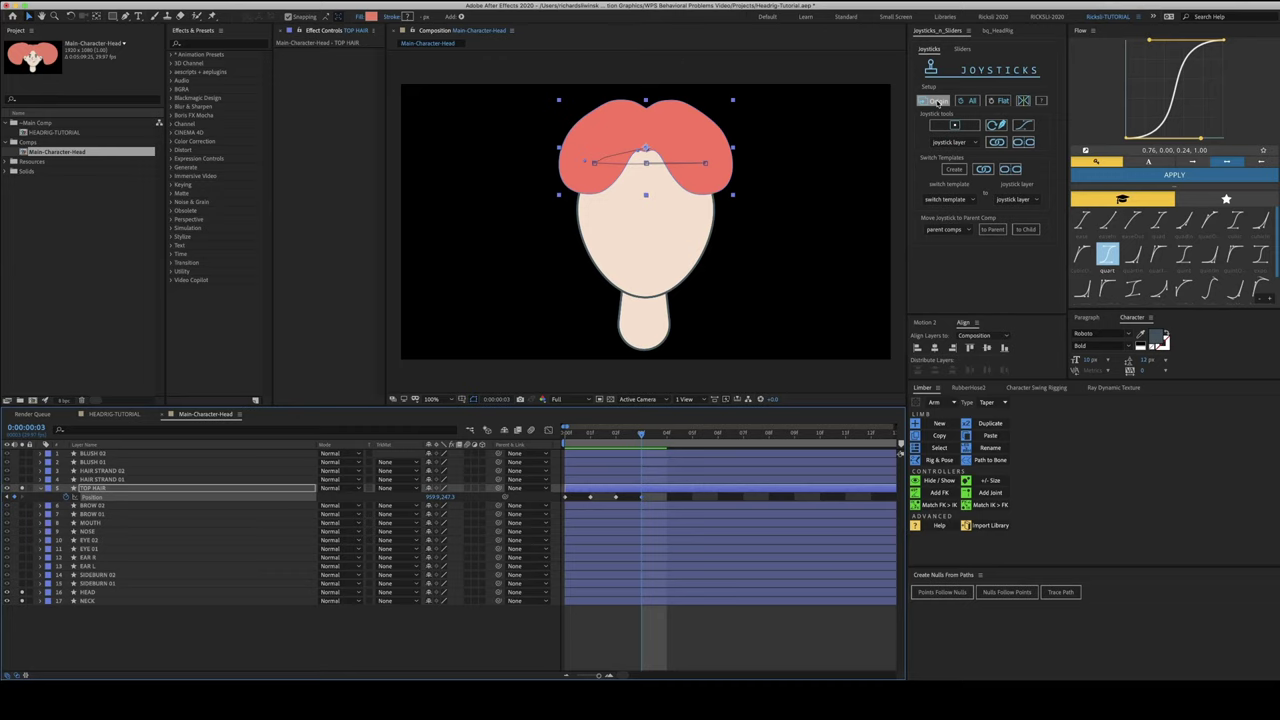
At frame 4, copy TOP HAIR's origin pose and lower the layer about 80 px
key(Page_Down)
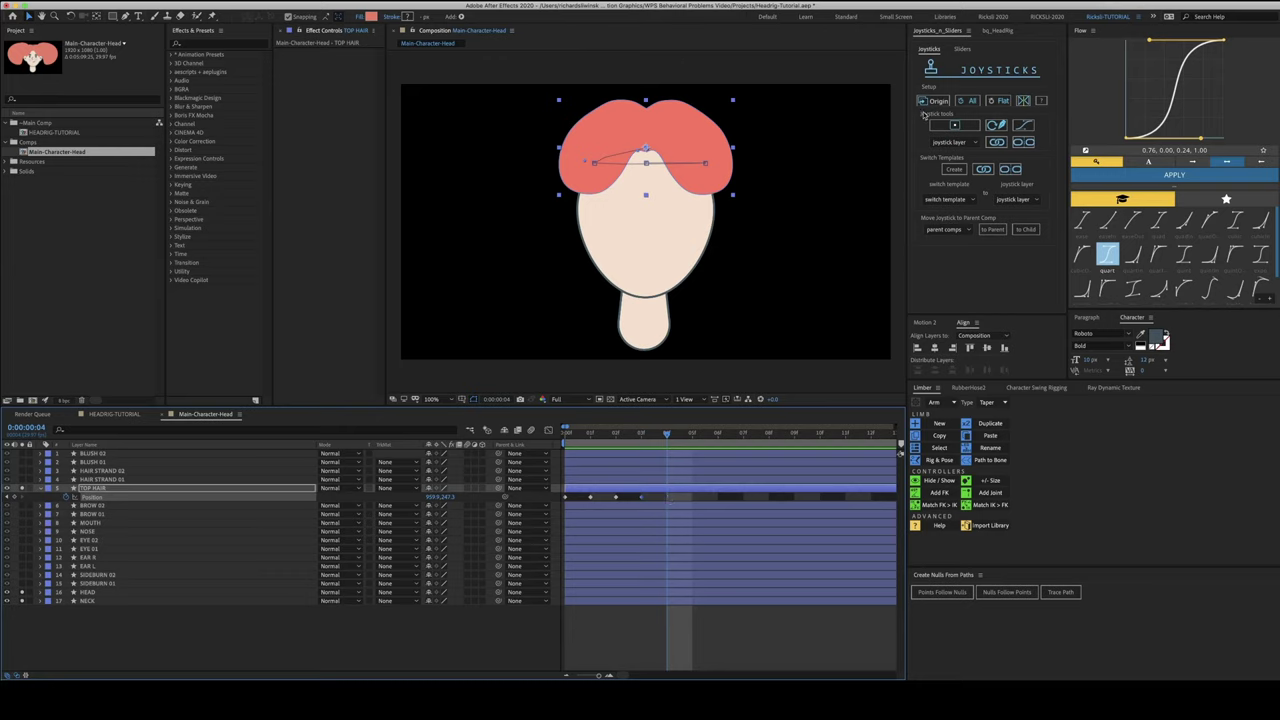
click(939, 101)
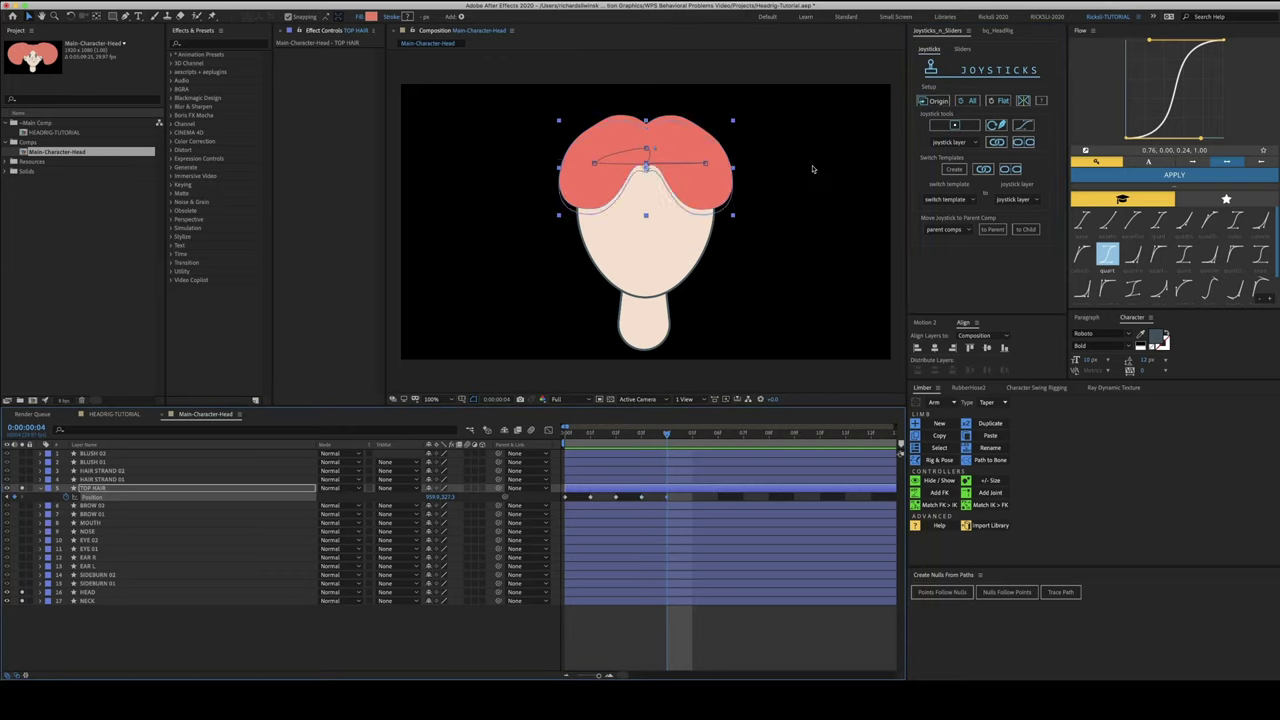
key(shift+Down)
key(shift+Down)
key(shift+Down)
key(shift+Down)
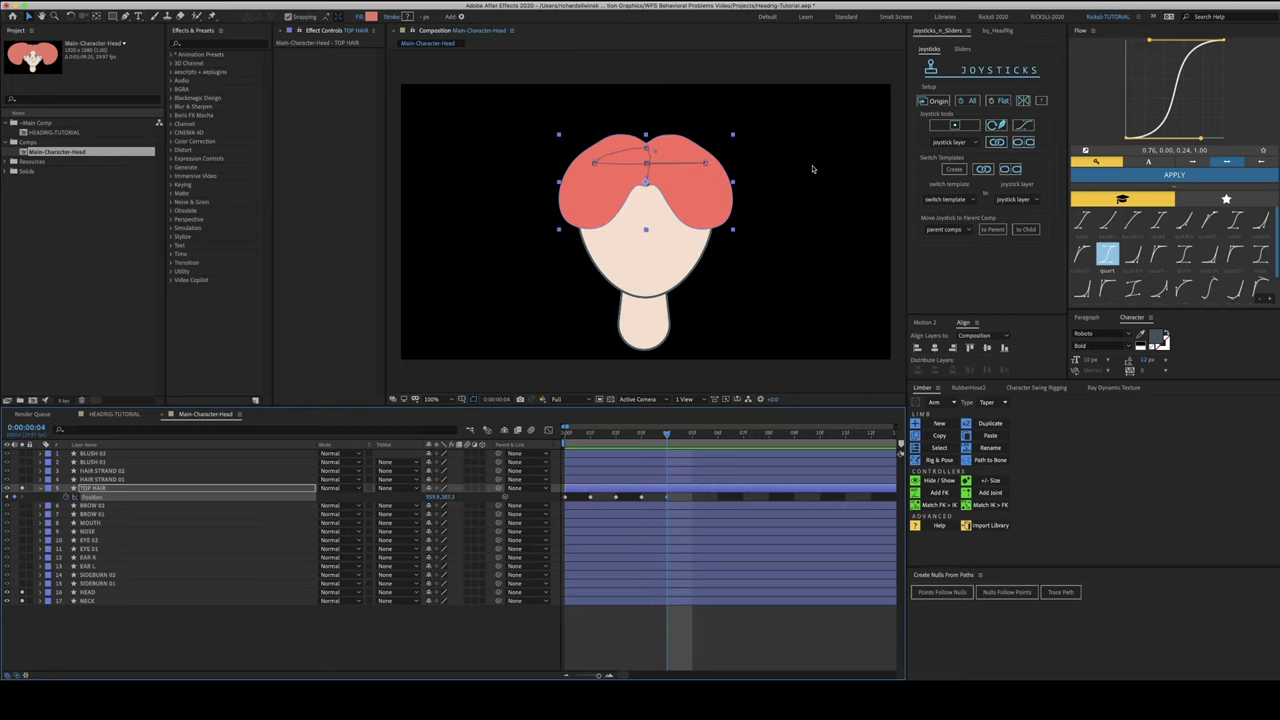
Return to frame 0, select all of TOP HAIR's Position keyframes, and straighten the curved motion path by converting its points to corners
key(Home)
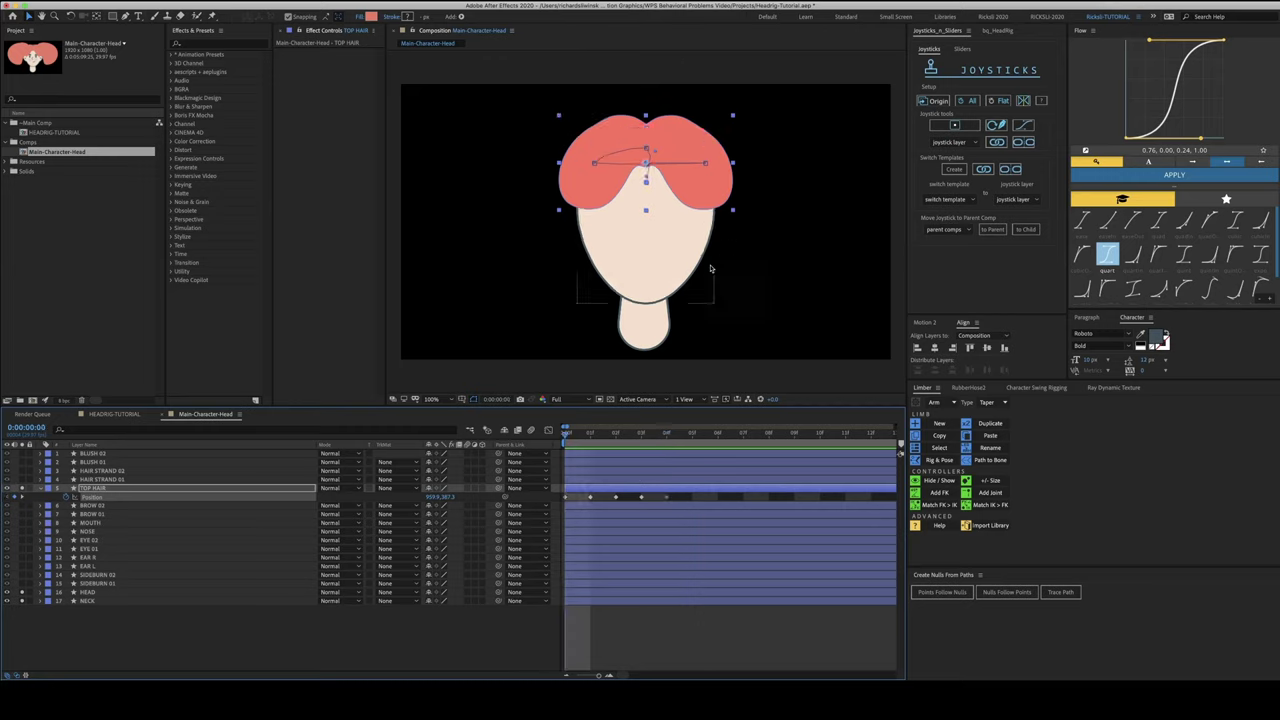
drag(677, 497, 556, 499)
key(g)
alt+click(646, 163)
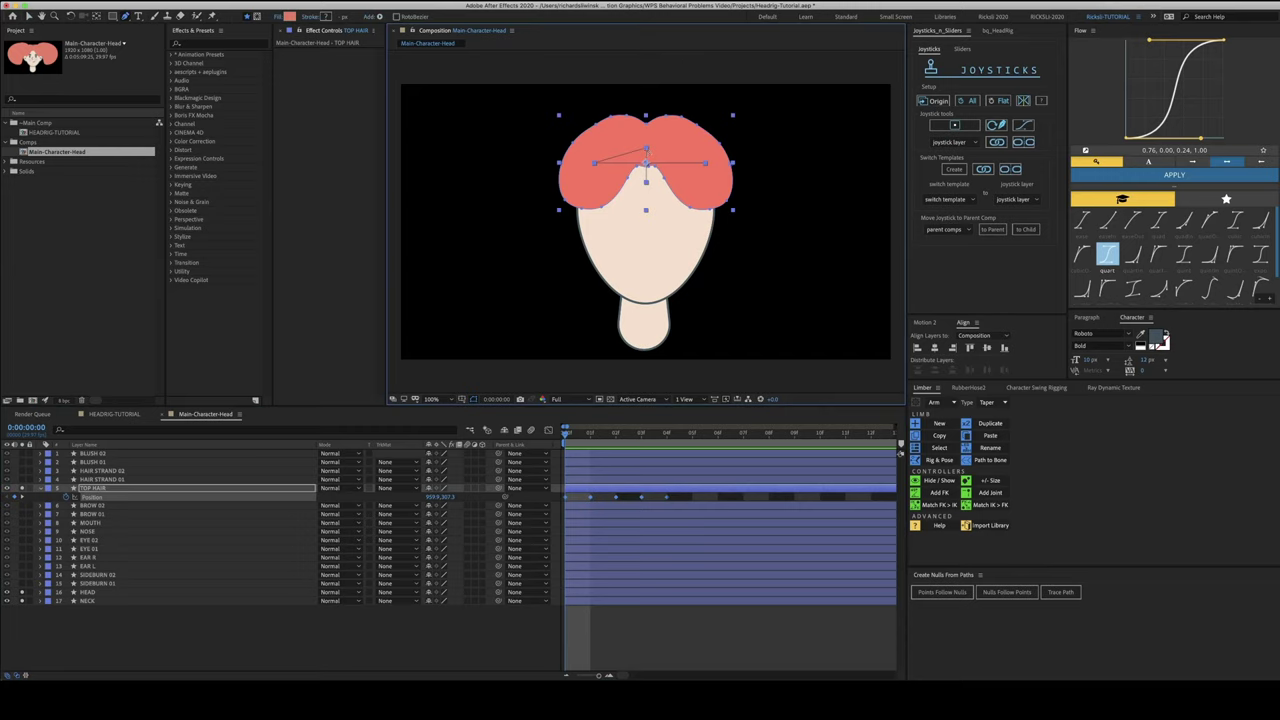
alt+click(647, 160)
alt+click(646, 162)
Expand TOP HAIR's contents down to Path 1 and start keyframing its Path at frame 0
click(41, 489)
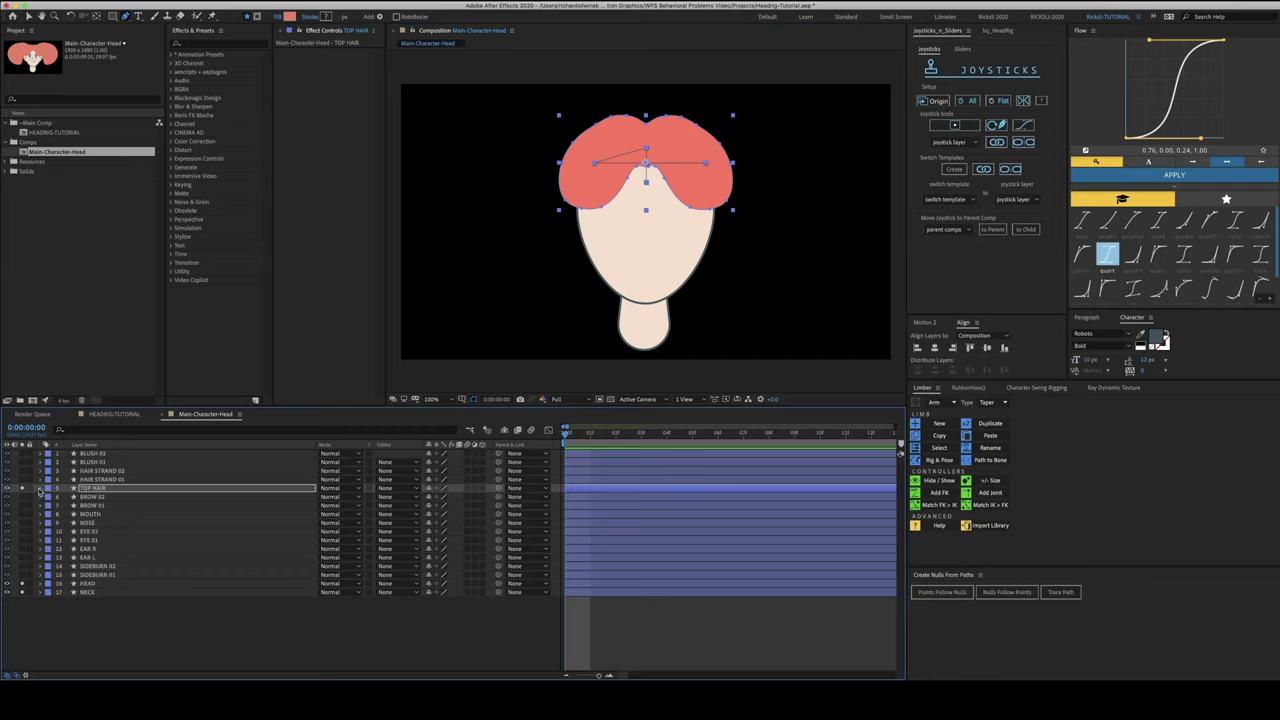
click(41, 489)
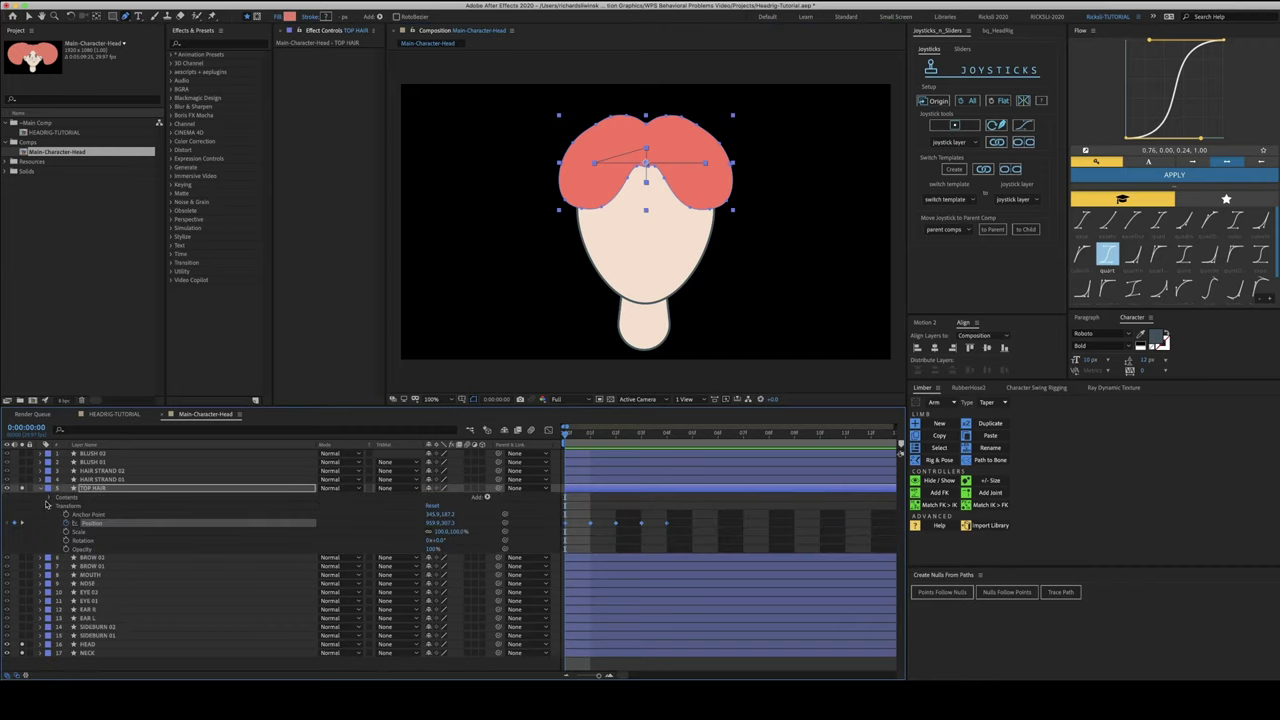
click(48, 498)
click(58, 506)
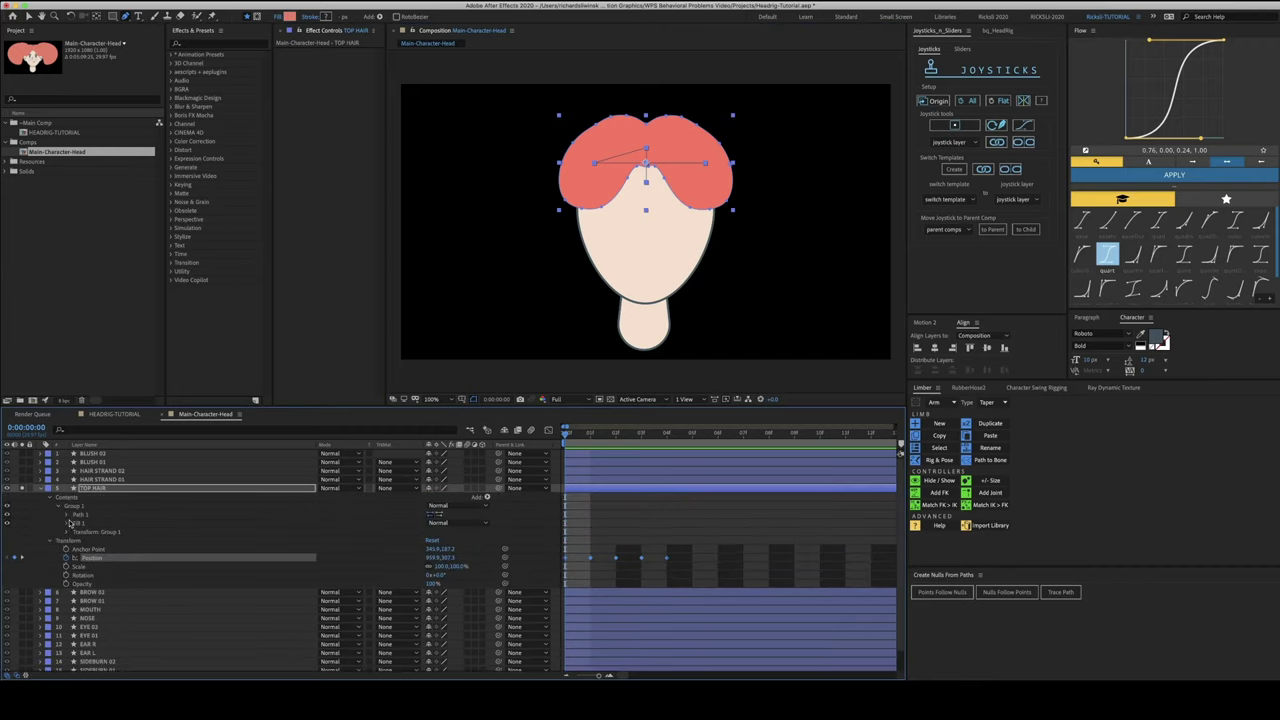
click(67, 515)
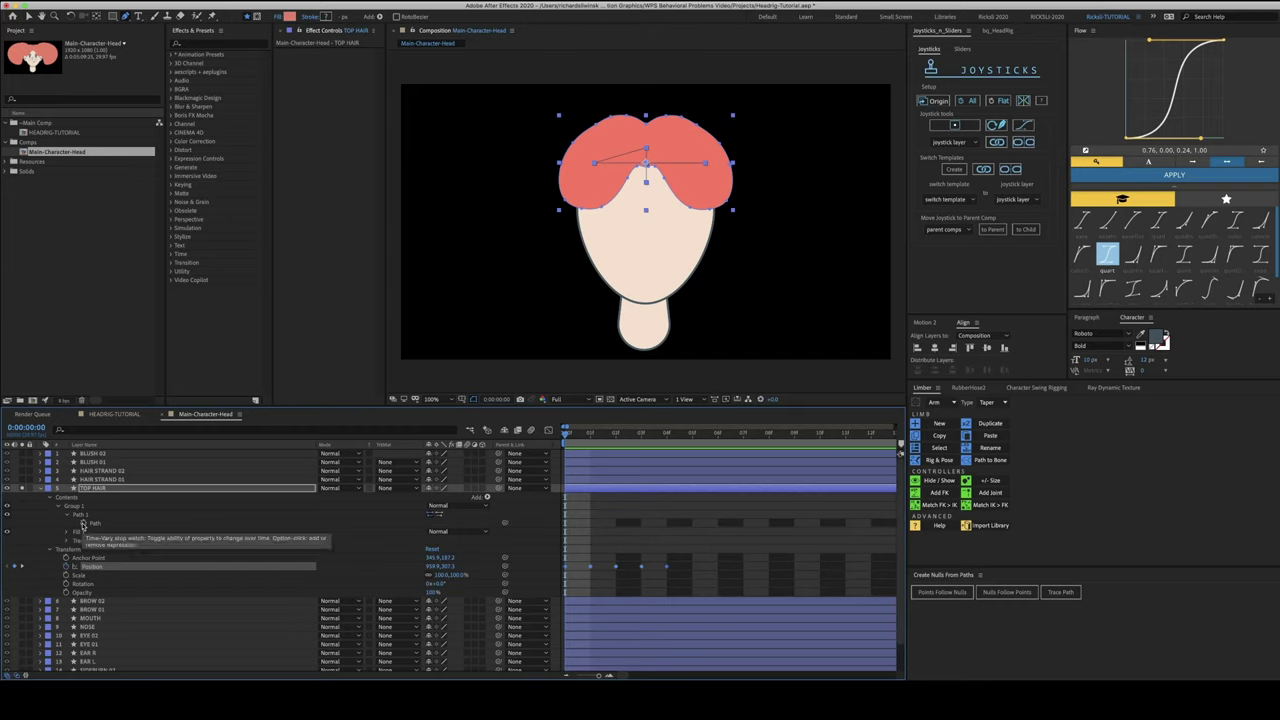
click(83, 523)
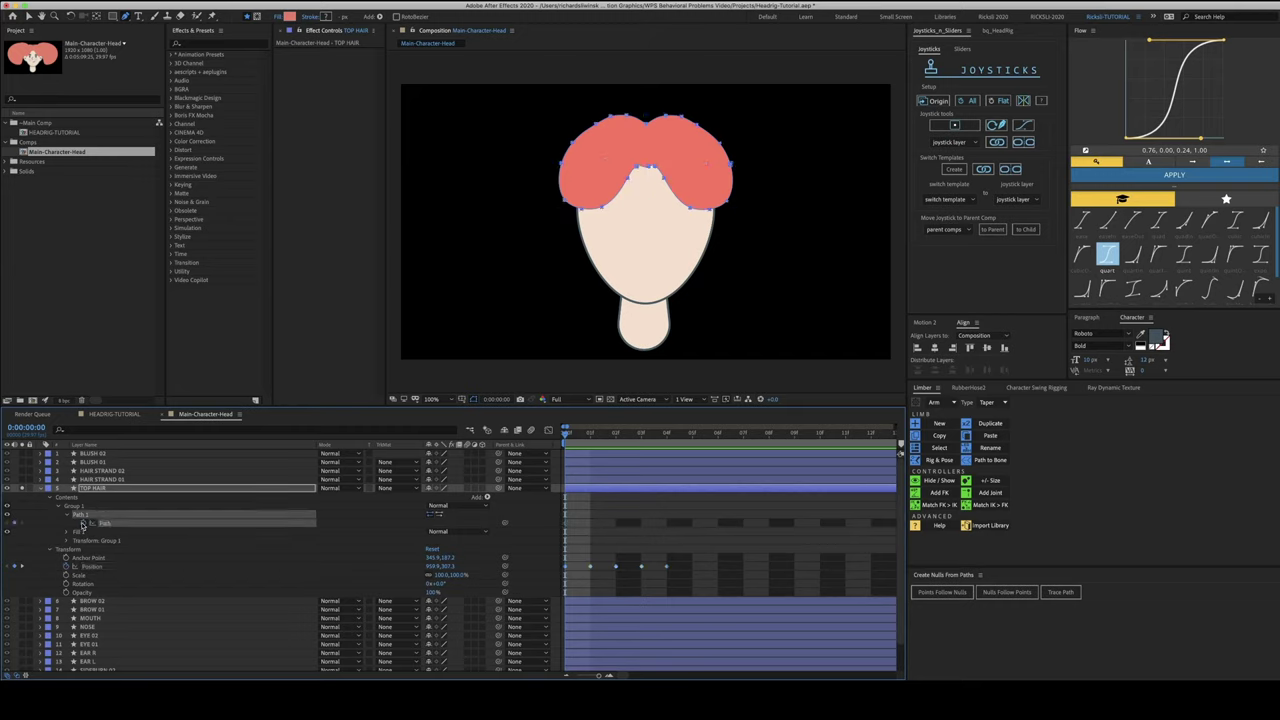
click(589, 525)
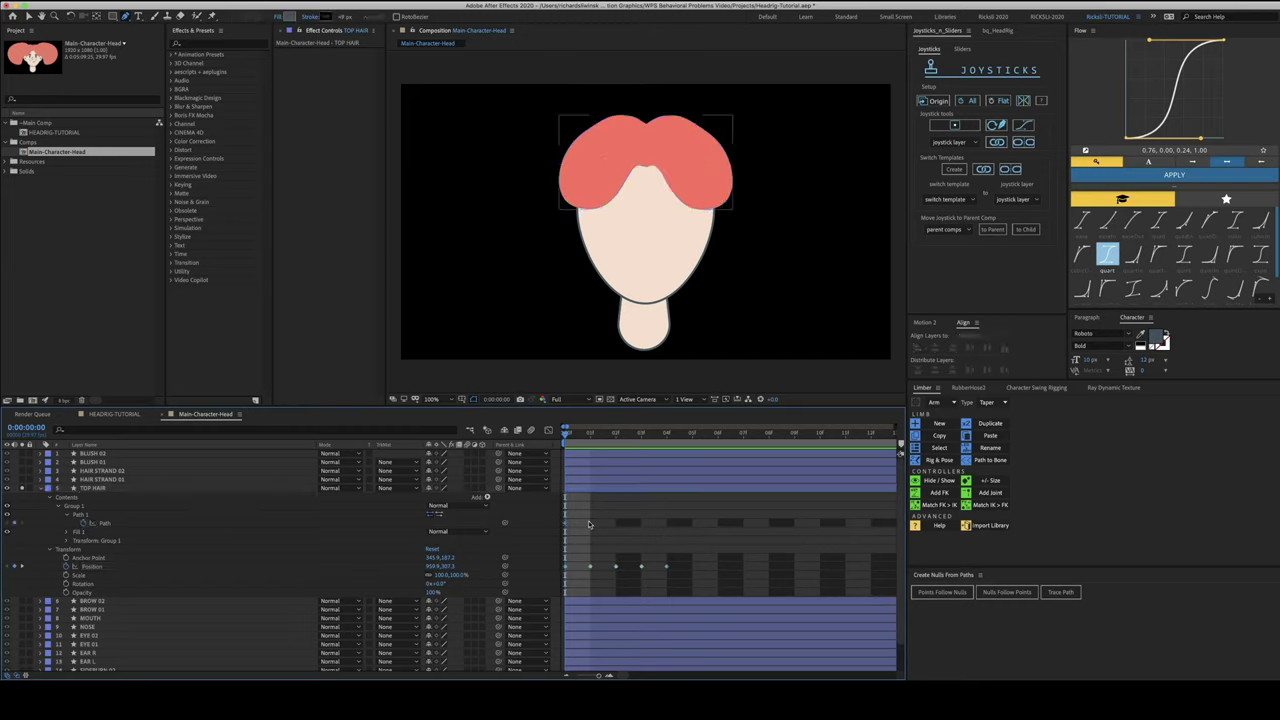
Go to frame 1 and select TOP HAIR's Path 1 for point editing
key(Page_Down)
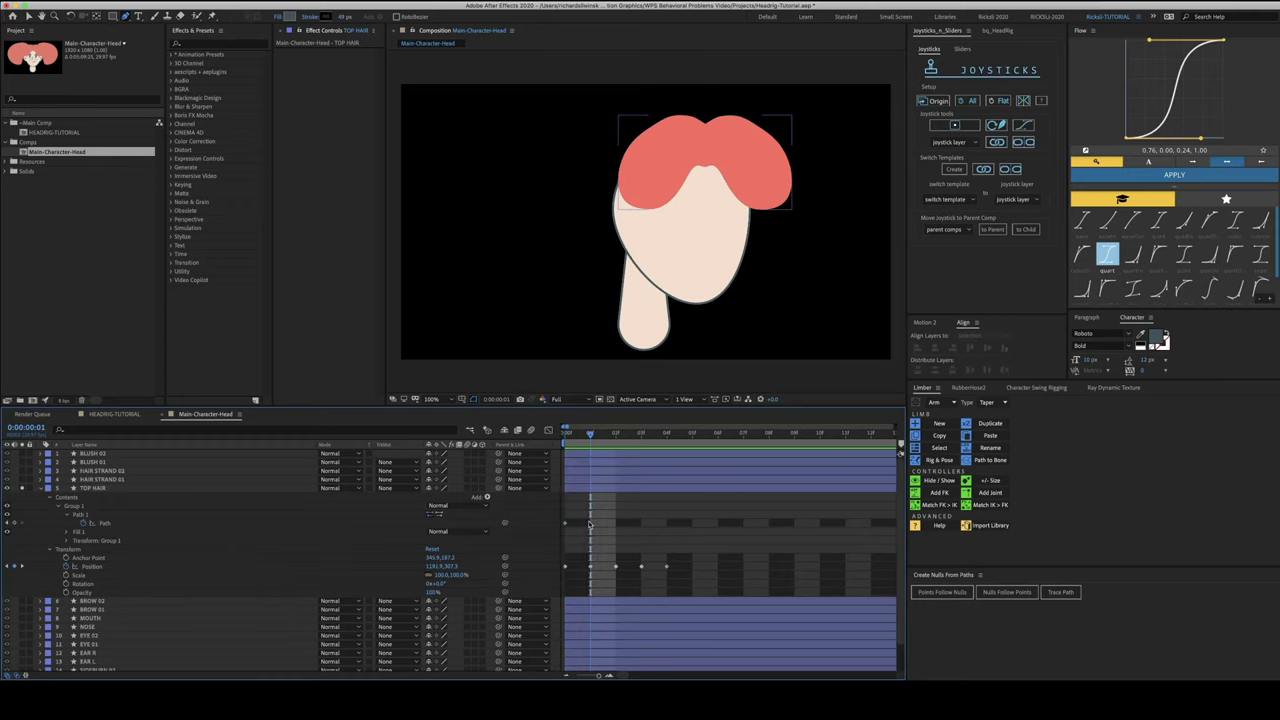
click(101, 515)
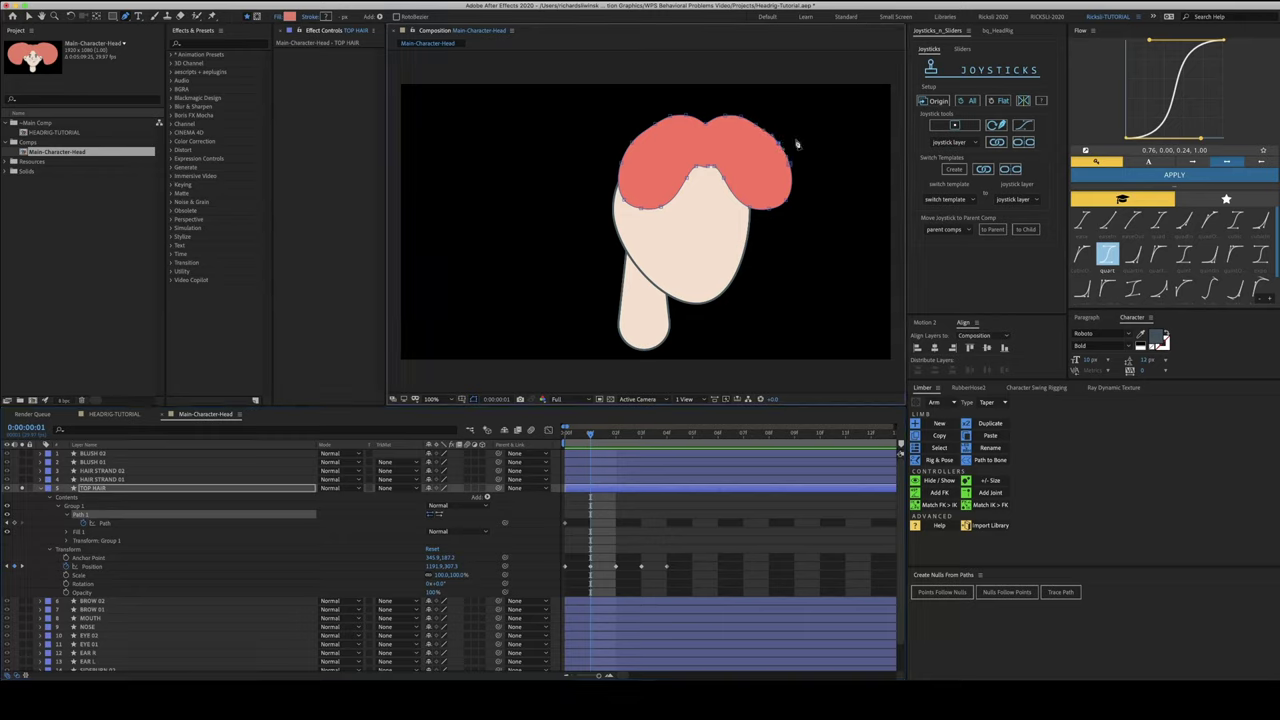
drag(806, 125, 750, 218)
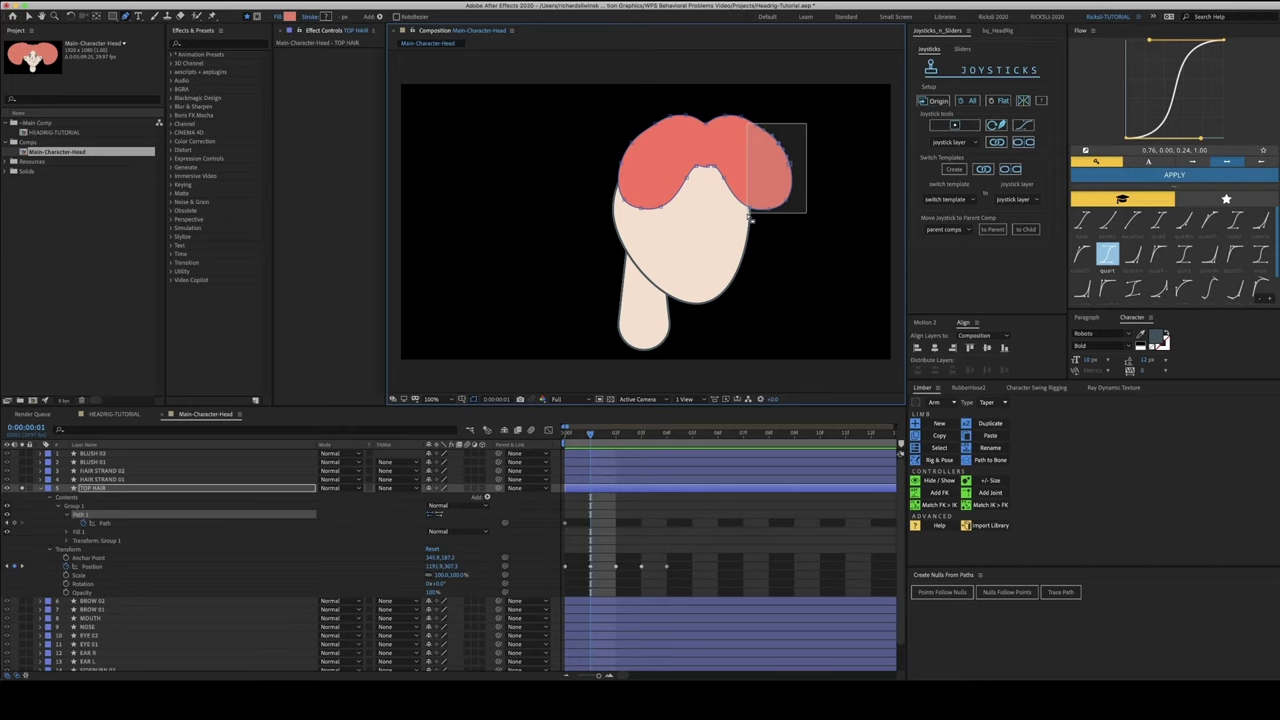
drag(749, 217, 749, 217)
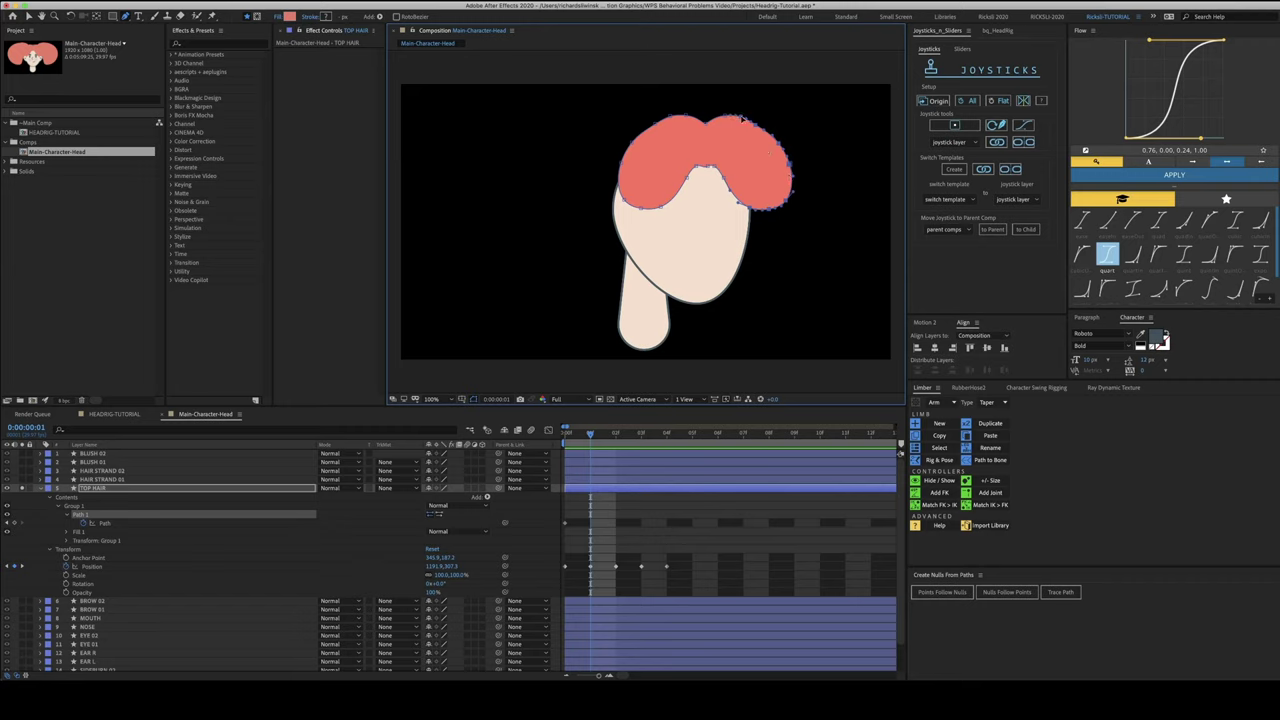
drag(788, 174, 767, 172)
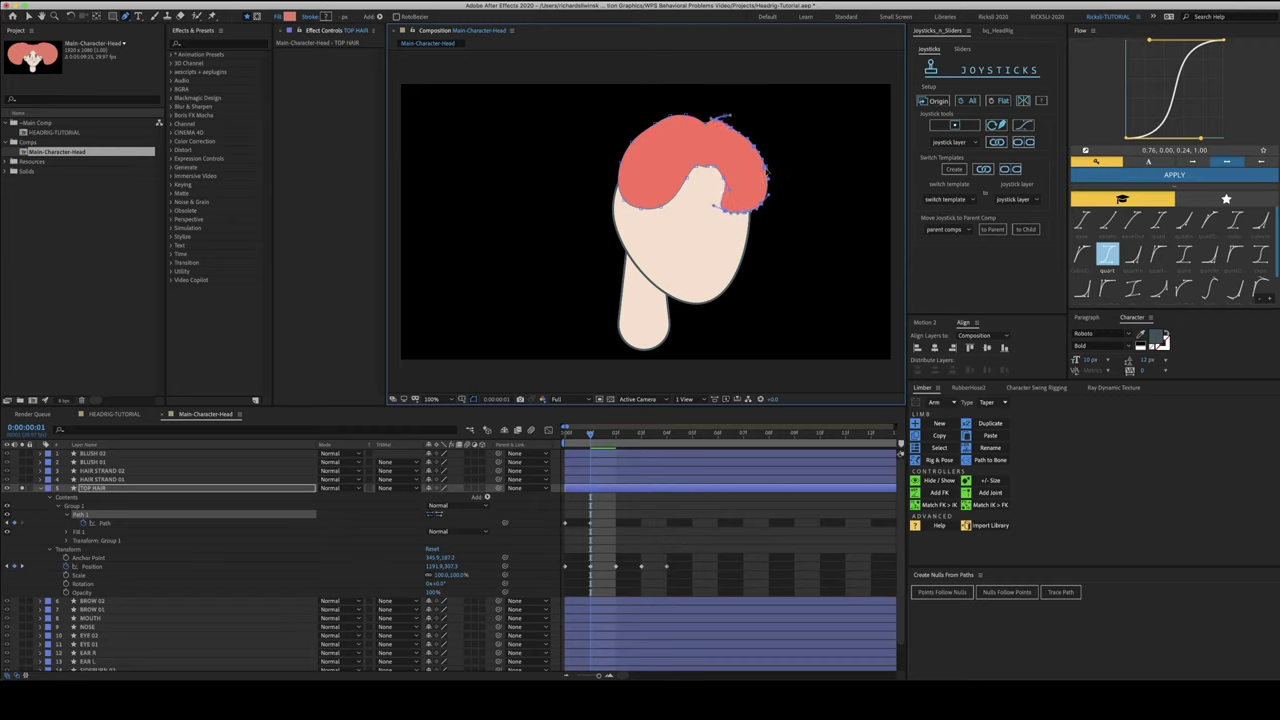
key(ctrl+z)
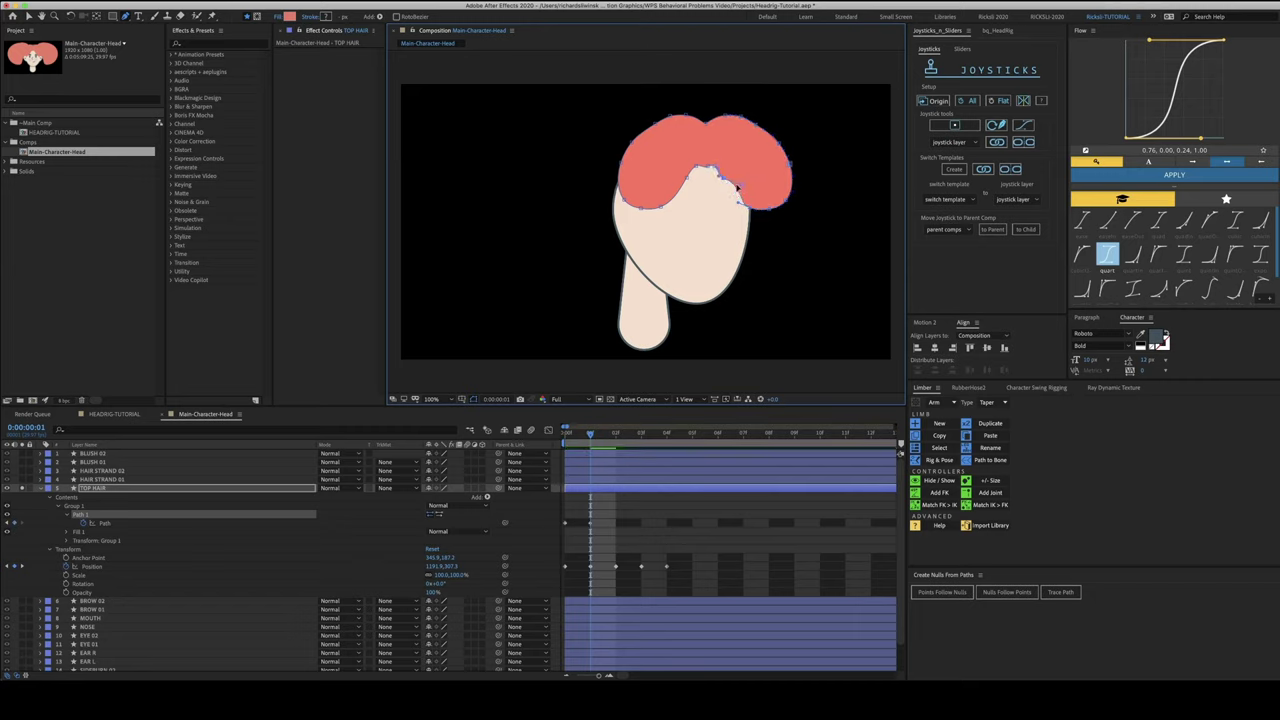
Reshape TOP HAIR's path at frame 1 by moving the right hairline outward and pulling the right lobe's outer points inward
drag(728, 179, 746, 198)
drag(768, 212, 781, 204)
drag(789, 165, 770, 170)
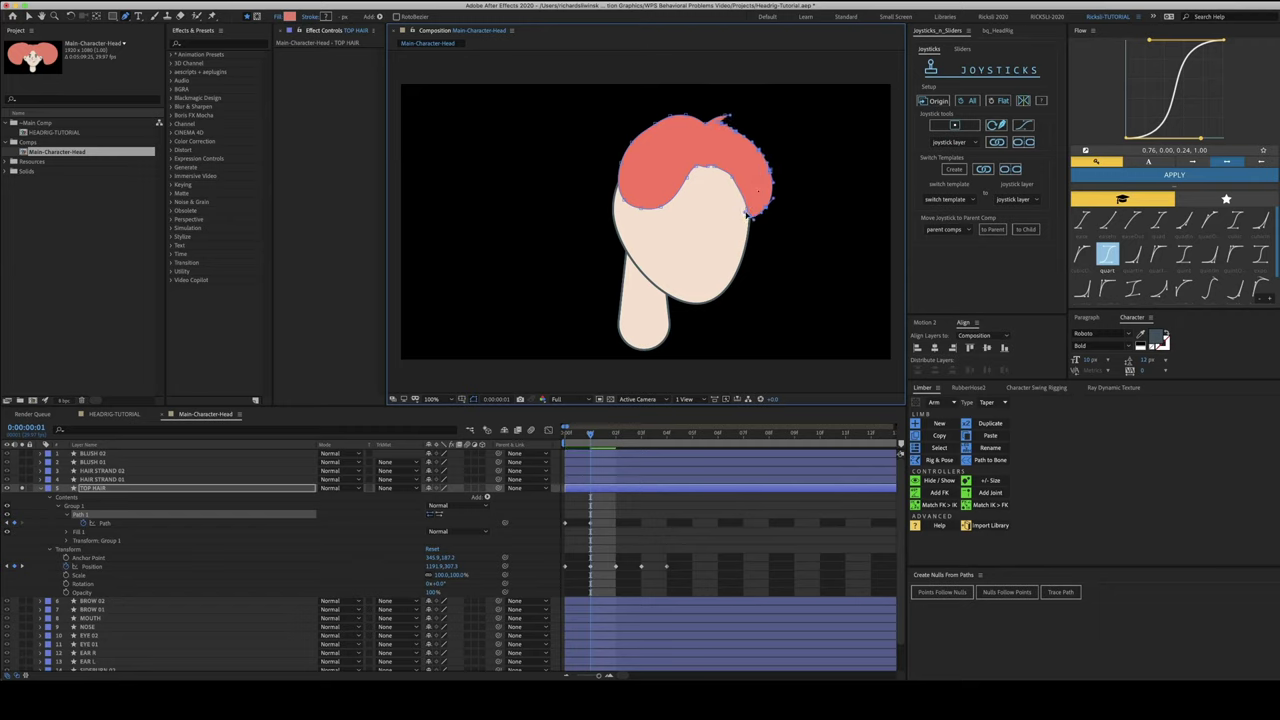
Refine the points at the lower tip of the hair's right lobe where it meets the face outline
key(z)
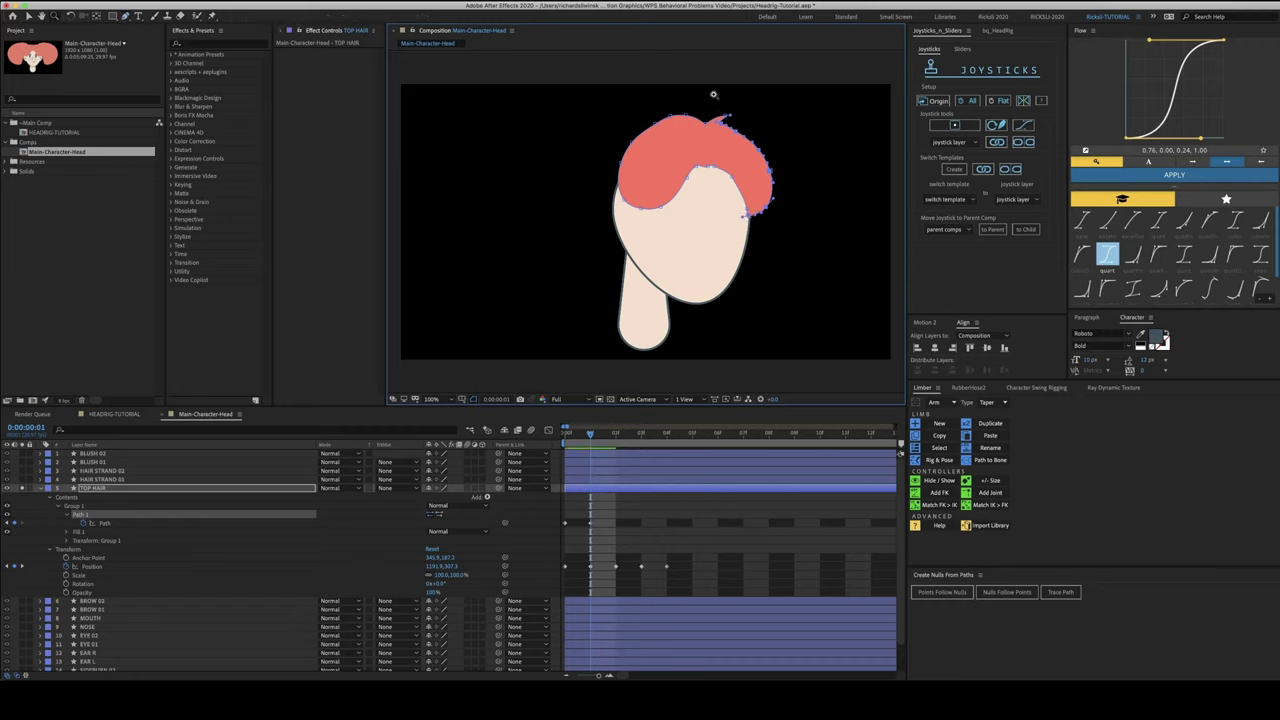
drag(700, 99, 787, 237)
key(space)
key(period)
key(space)
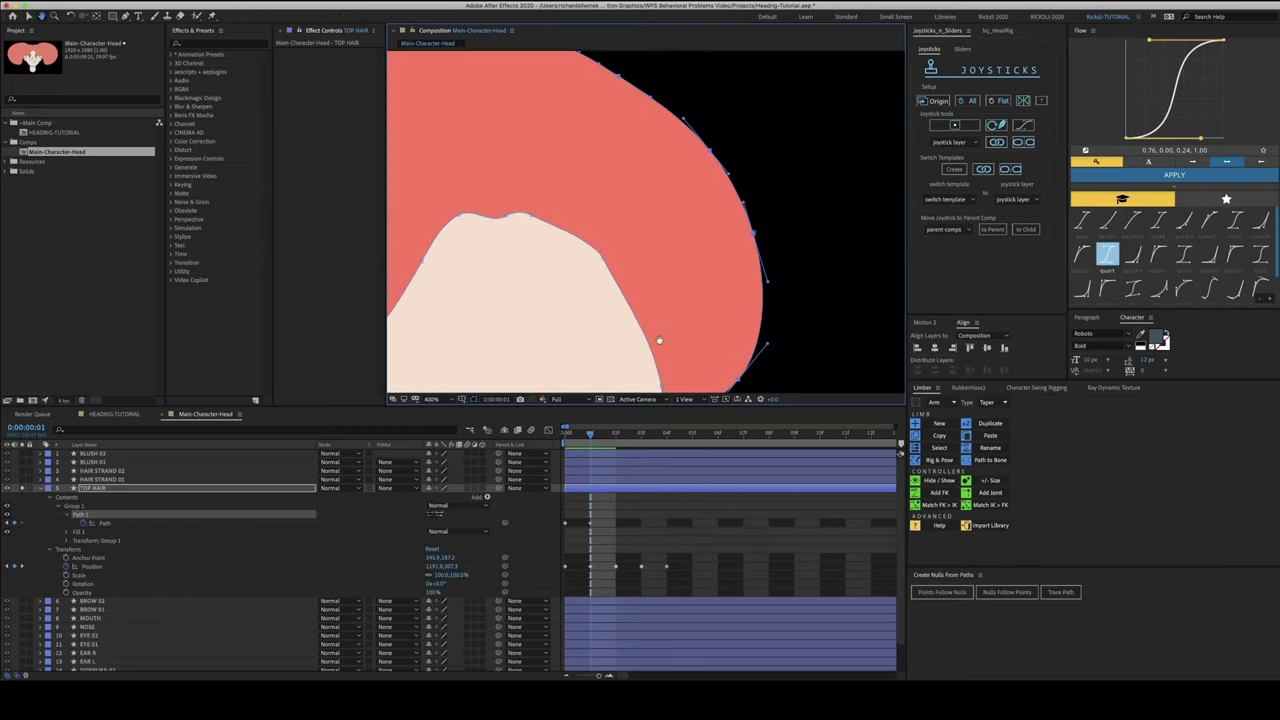
drag(660, 340, 689, 174)
drag(700, 252, 718, 247)
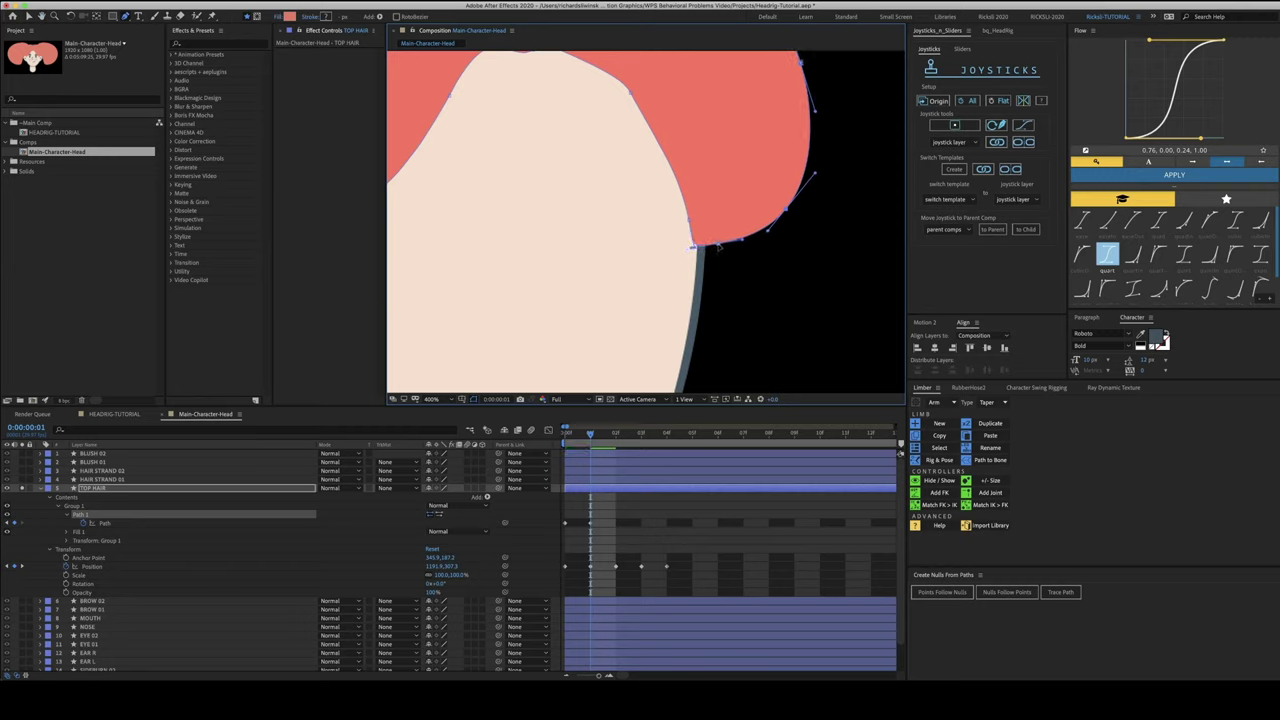
Adjust the point and handle along the right inner hairline to round its curve over the forehead
scroll(657, 194, up, 2)
click(641, 200)
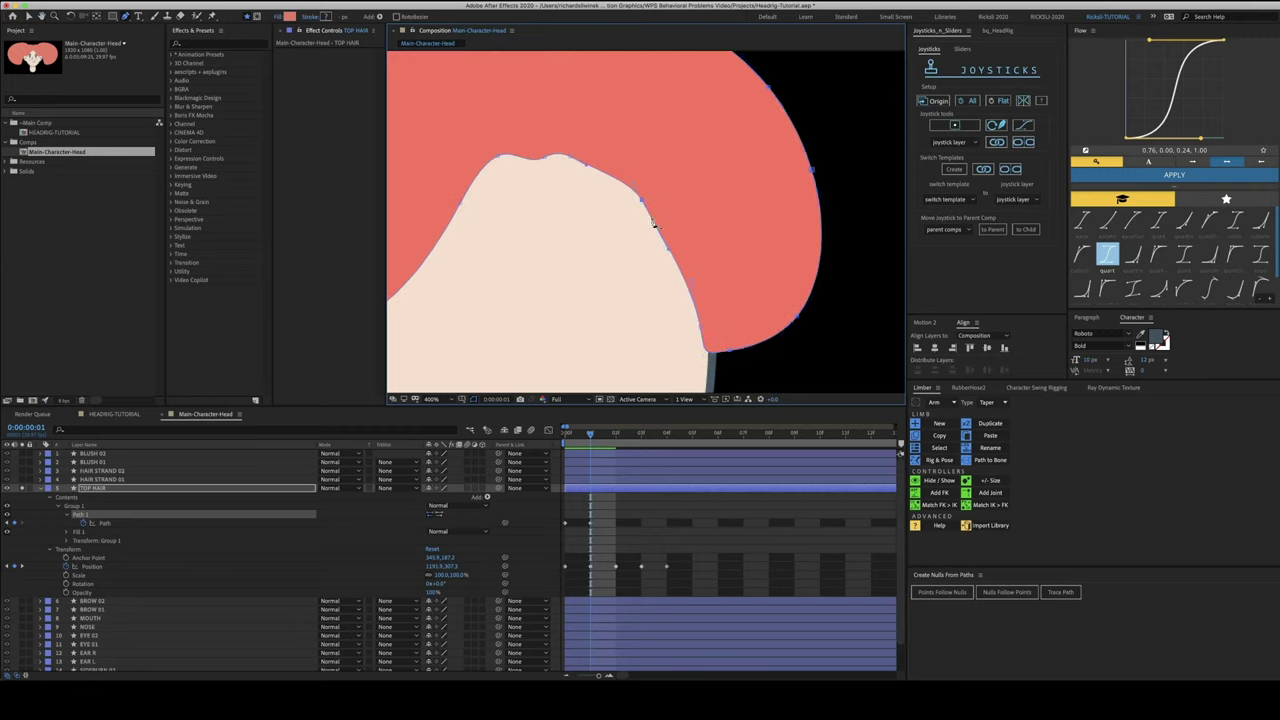
drag(664, 247, 676, 248)
mouse_move(669, 183)
mouse_down()
mouse_move(634, 247)
mouse_move(649, 191)
mouse_up()
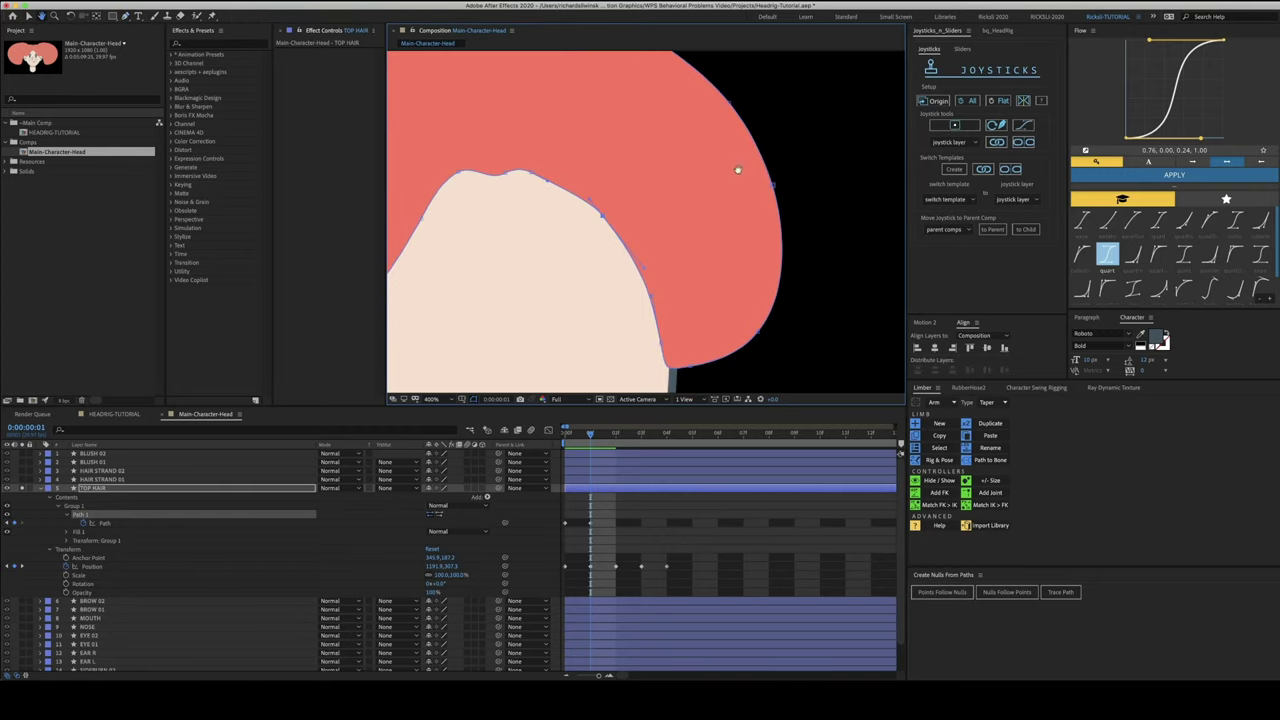
Narrow the hair's right lobe by pulling its outer and lower edge points and their handles inward
key(g)
click(756, 338)
drag(758, 334, 726, 342)
click(690, 367)
drag(712, 243, 709, 283)
drag(768, 229, 746, 229)
drag(723, 284, 740, 244)
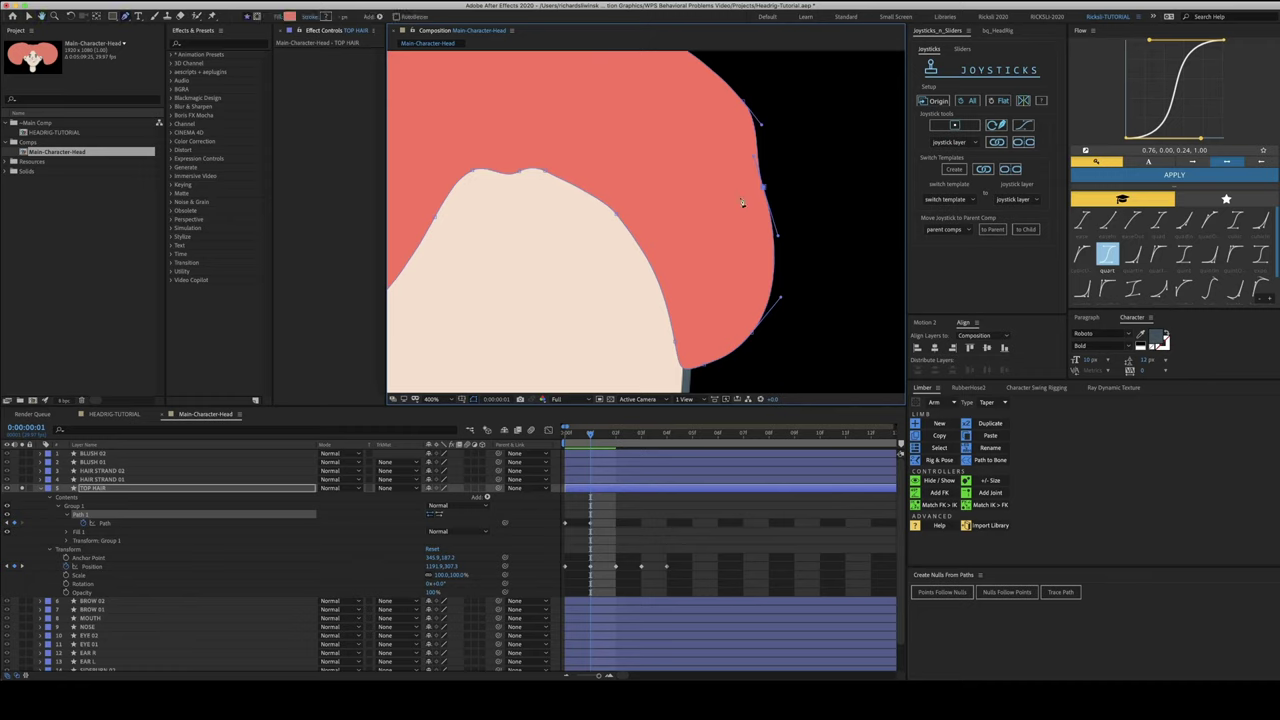
drag(765, 187, 753, 188)
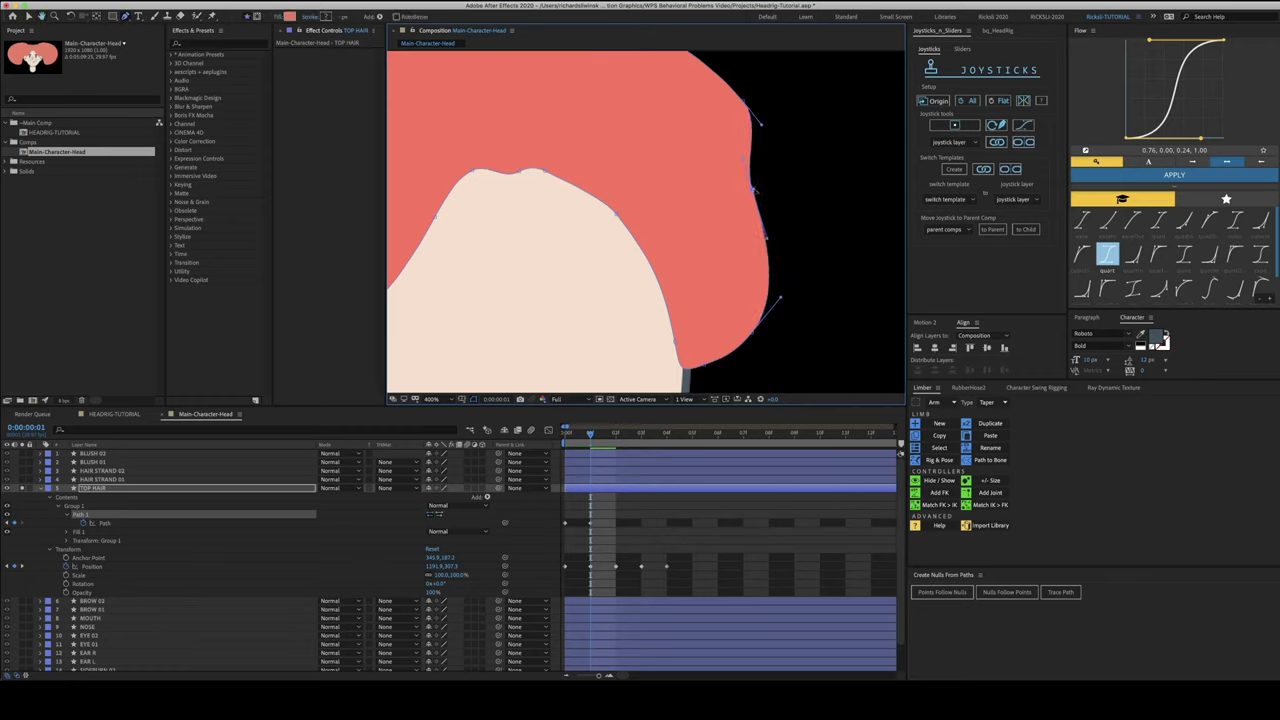
drag(752, 339, 745, 331)
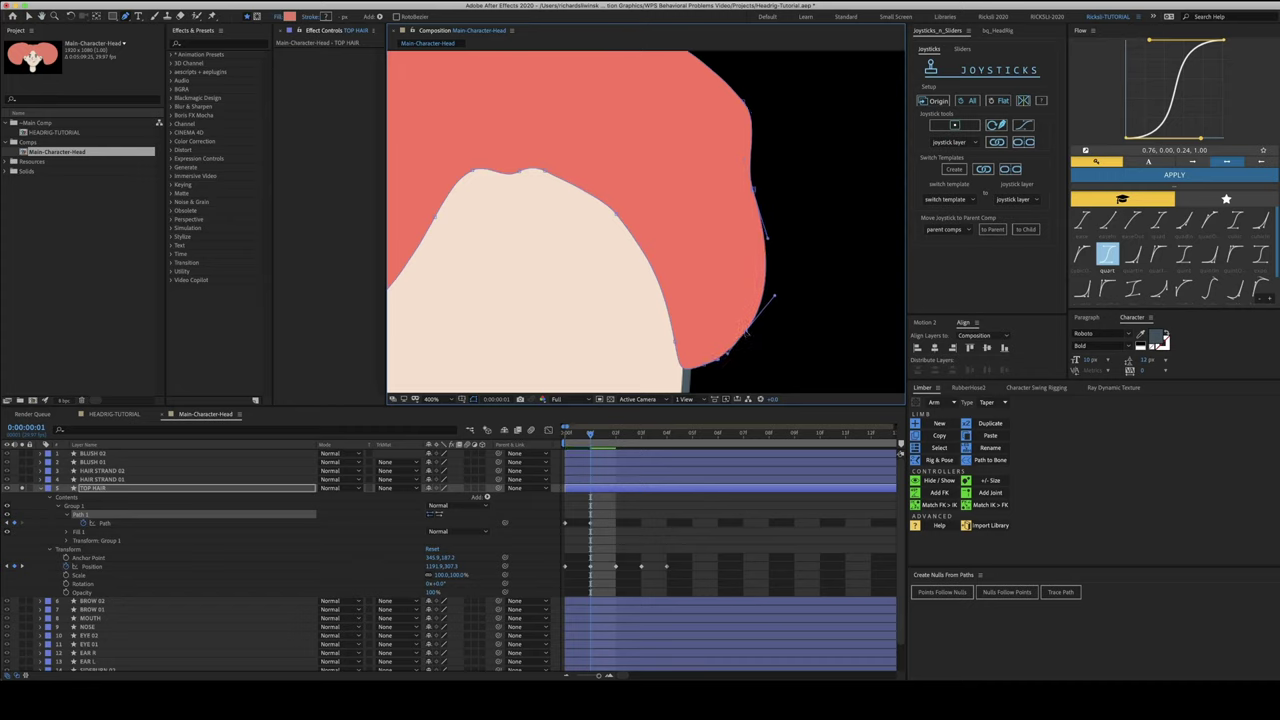
Smooth the top of the right lobe by moving its upper edge points and pulling the pointed tuft toward the centre parting
drag(697, 164, 737, 214)
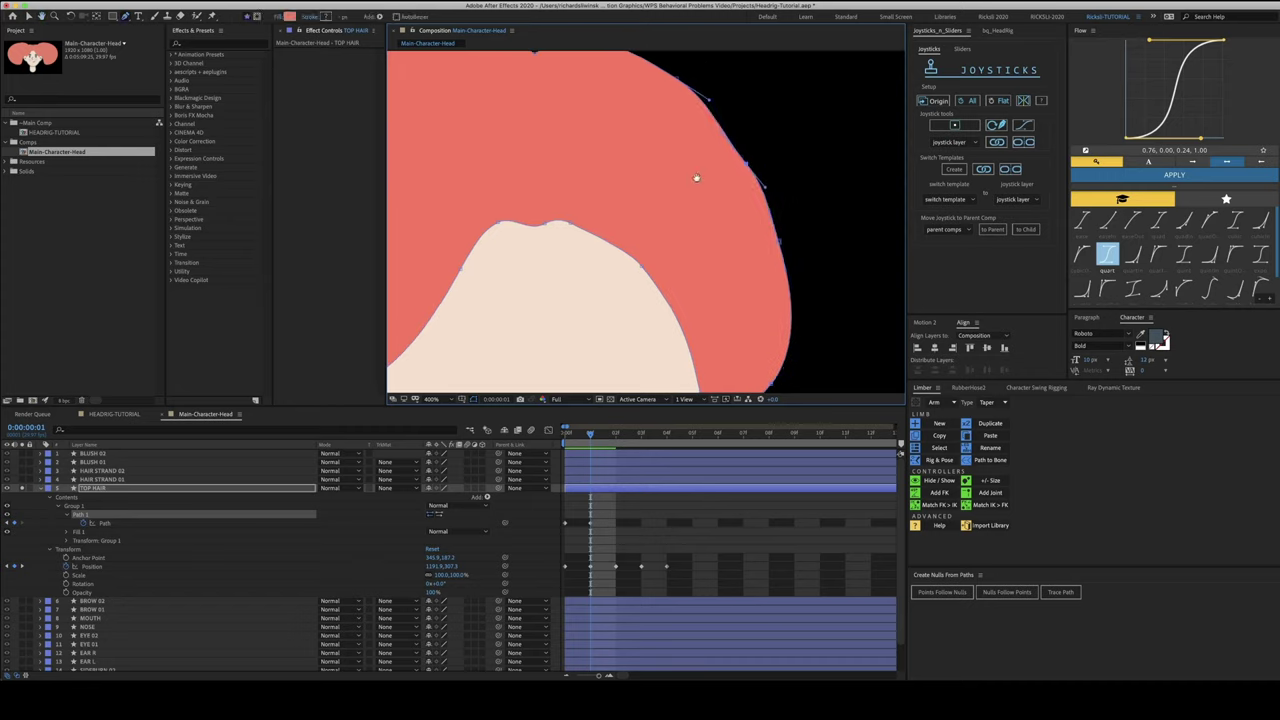
drag(676, 99, 698, 146)
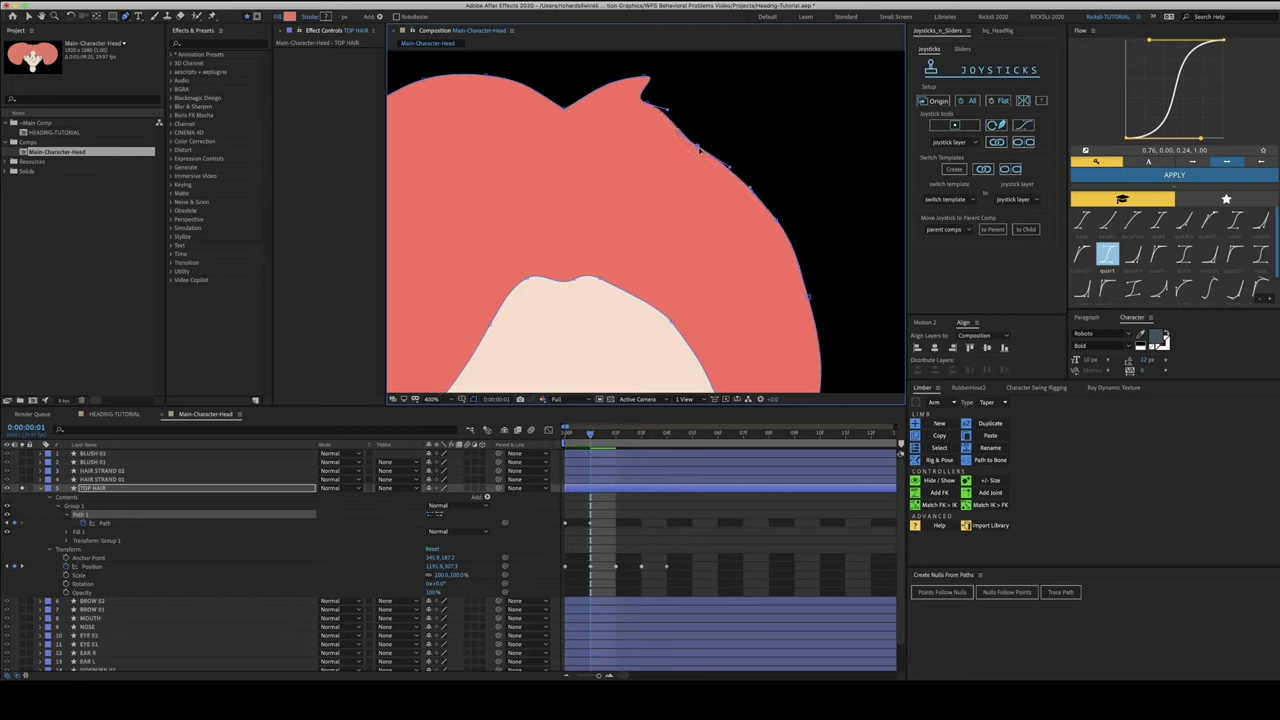
drag(645, 78, 586, 104)
key(comma)
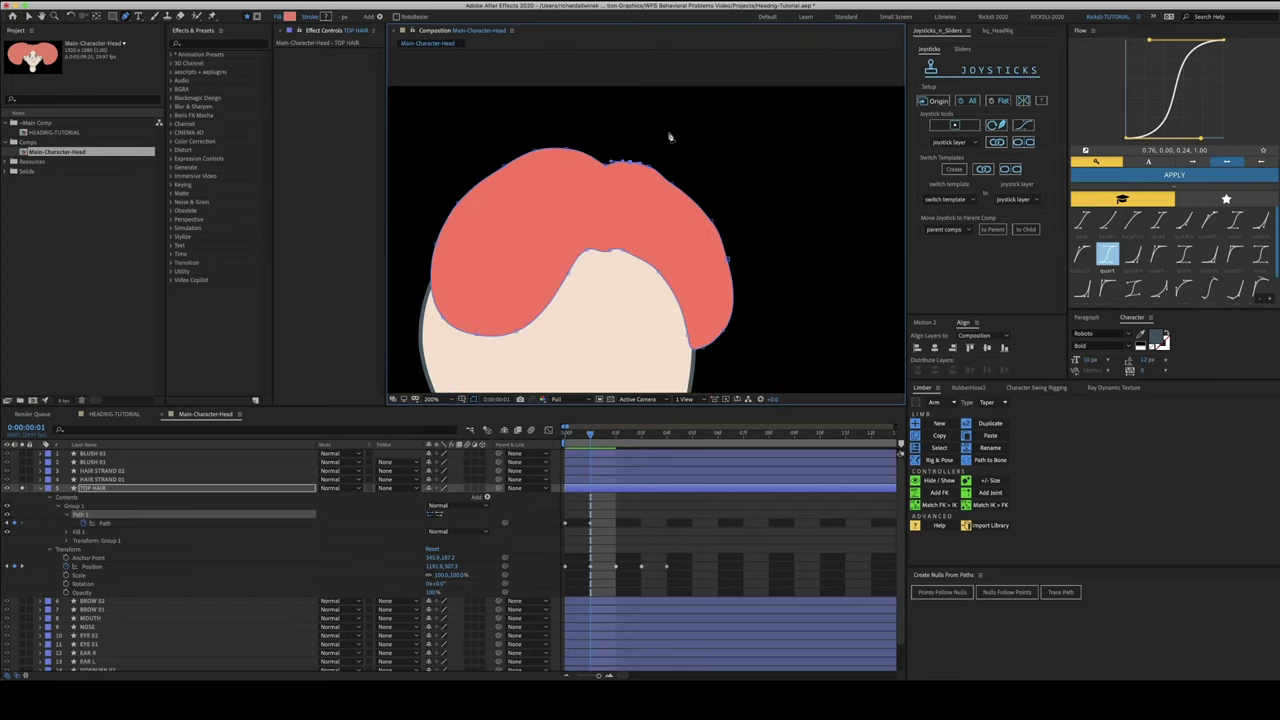
Compare TOP HAIR's shape between frames 0 and 1
key(comma)
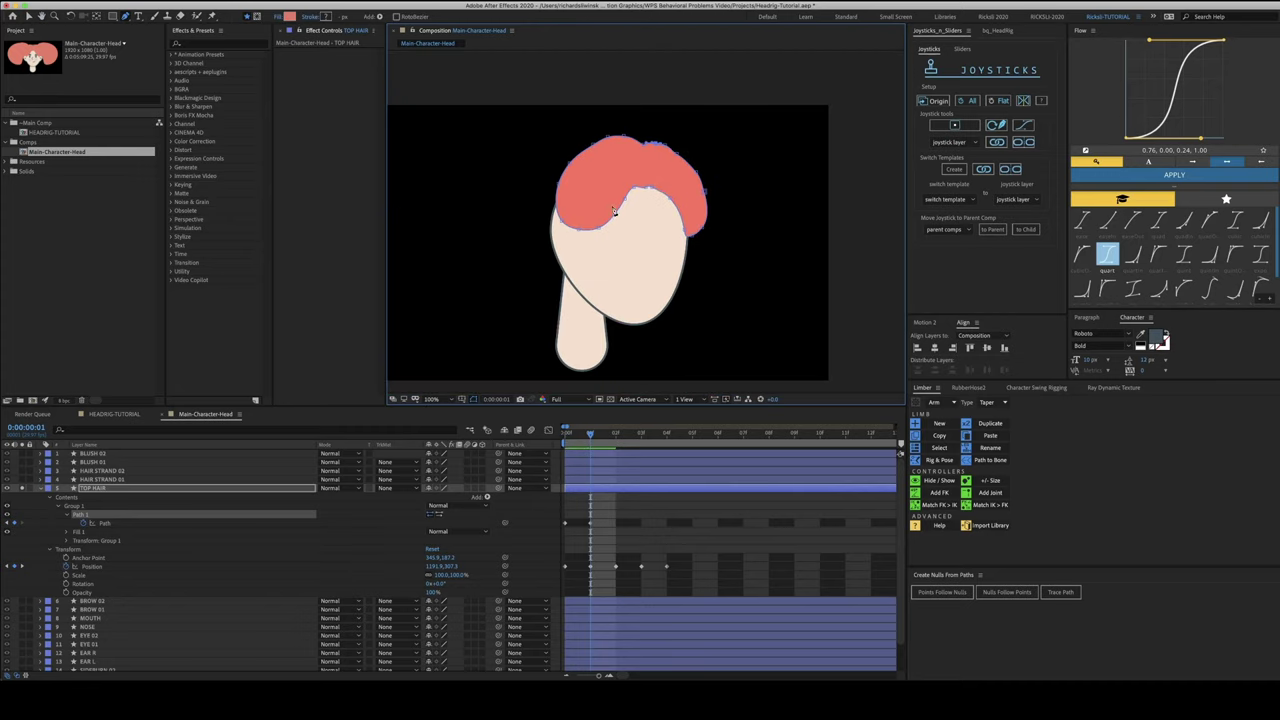
key(period)
key(comma)
key(Page_Up)
key(Page_Down)
key(Page_Up)
key(Page_Down)
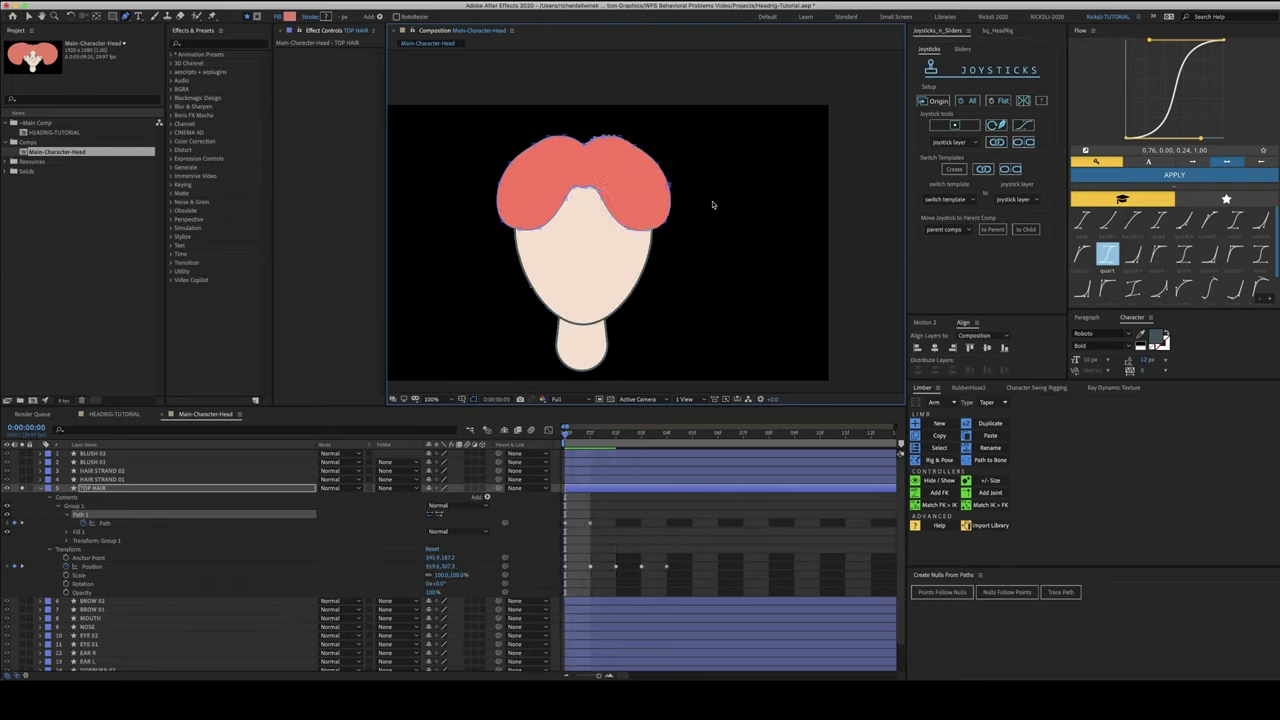
key(Page_Up)
key(Page_Down)
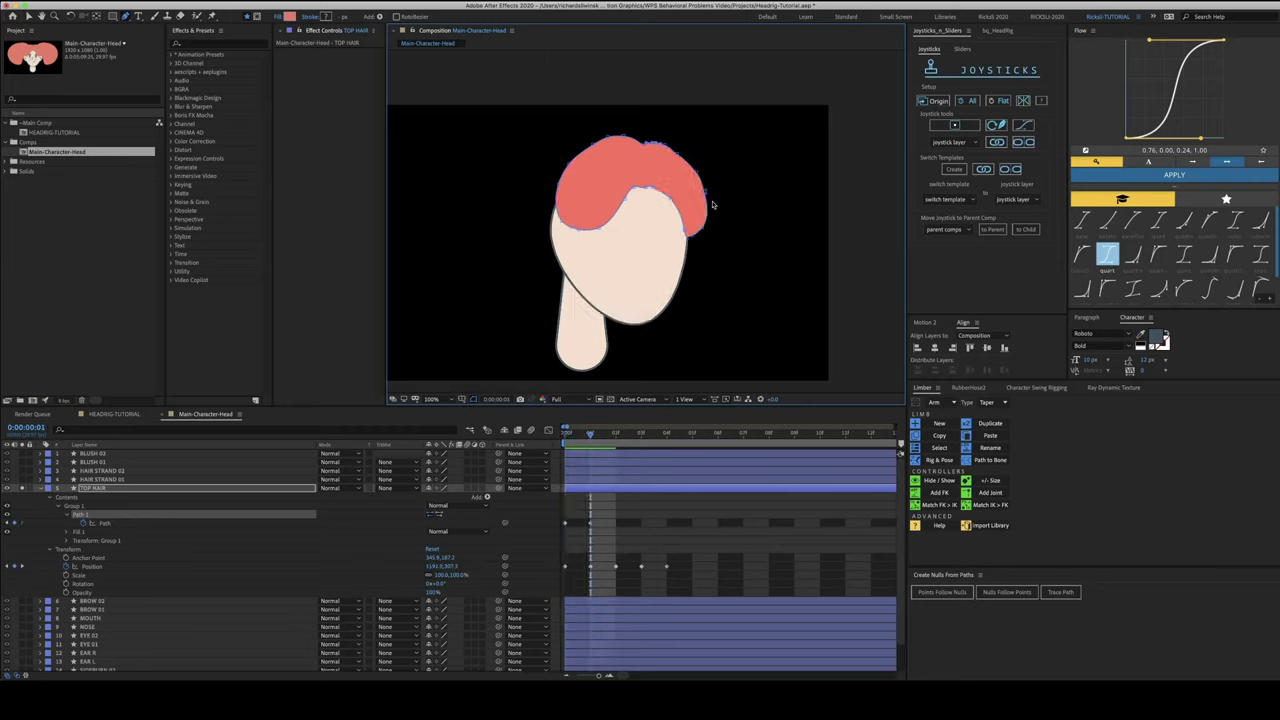
Pull the right lobe's outer edge further inward at frame 1 and extend the left lobe outward past the head
key(.)
drag(697, 151, 711, 234)
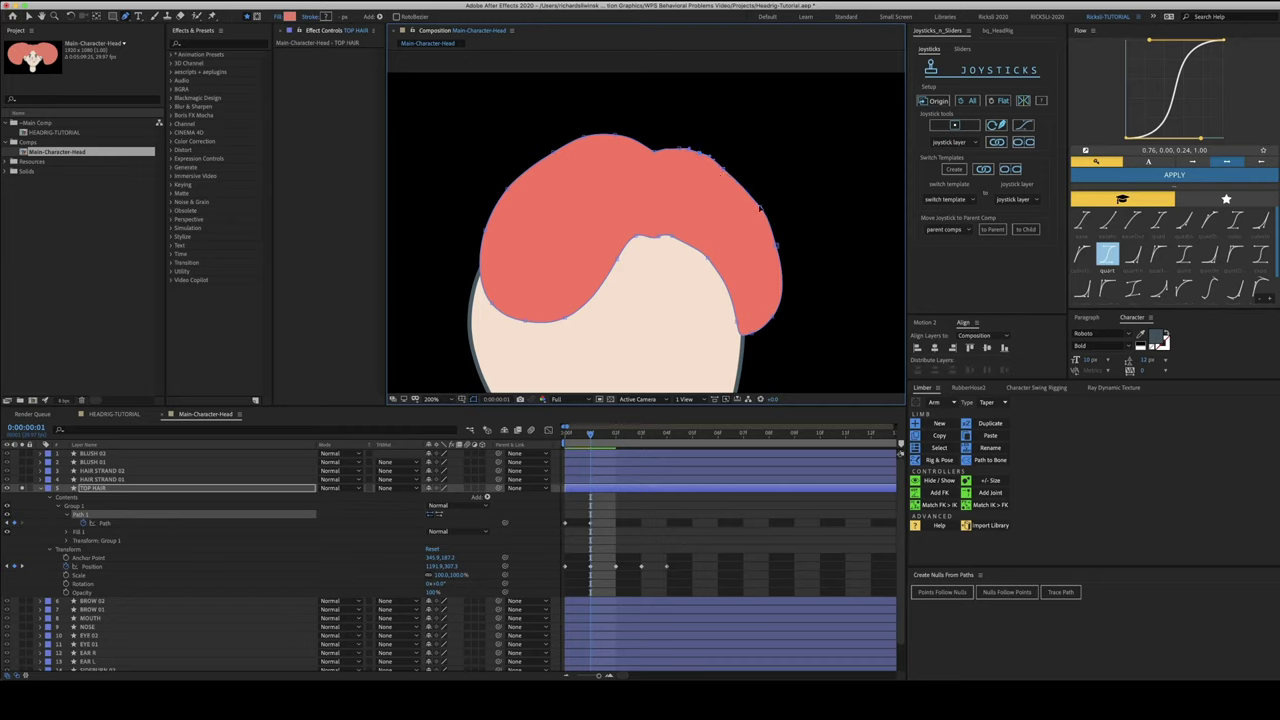
click(770, 241)
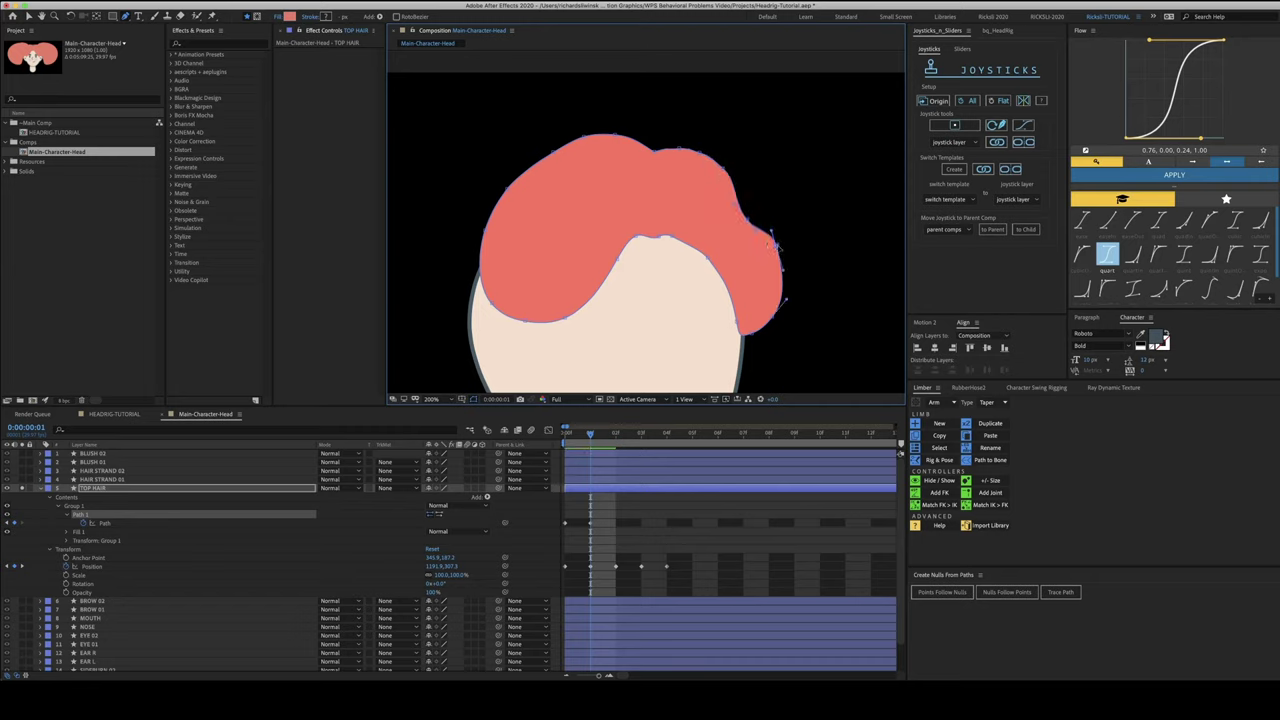
drag(776, 246, 766, 253)
drag(773, 316, 766, 312)
click(747, 220)
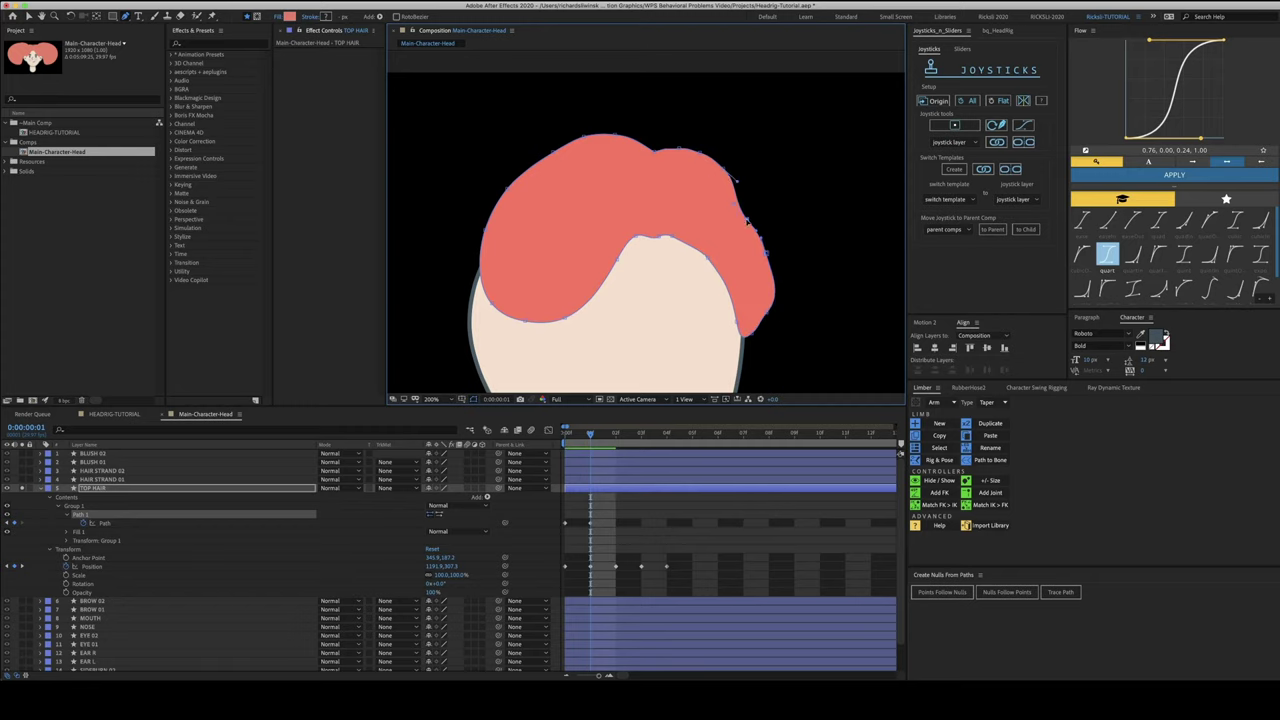
key(comma)
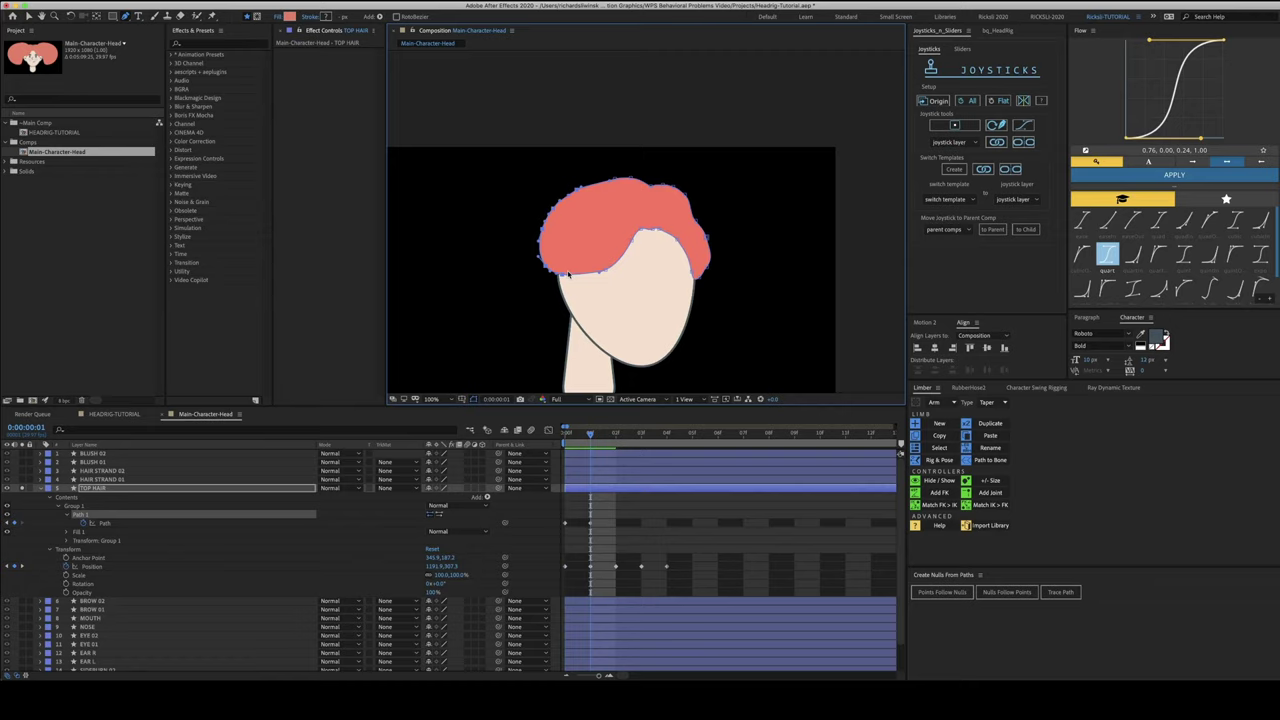
At frame 2, paste a copy of TOP HAIR's frame 0 Path keyframe and reselect Path 1
key(Page_Down)
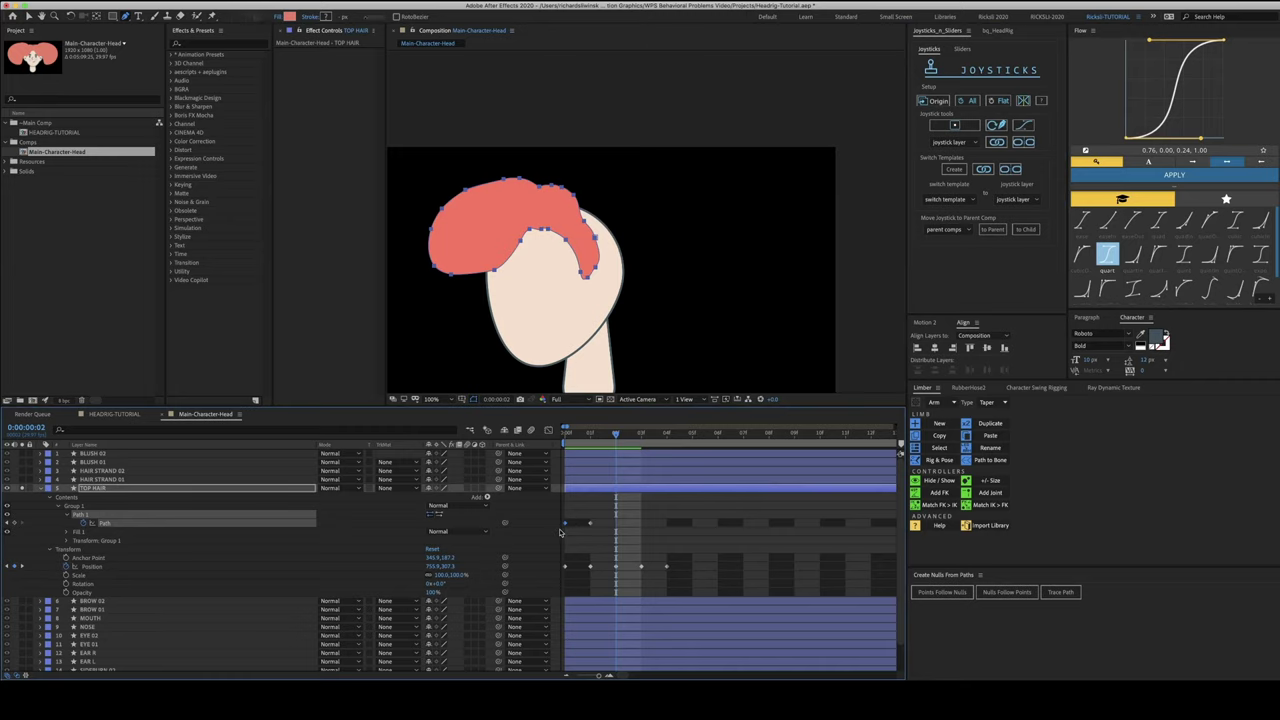
key(super+v)
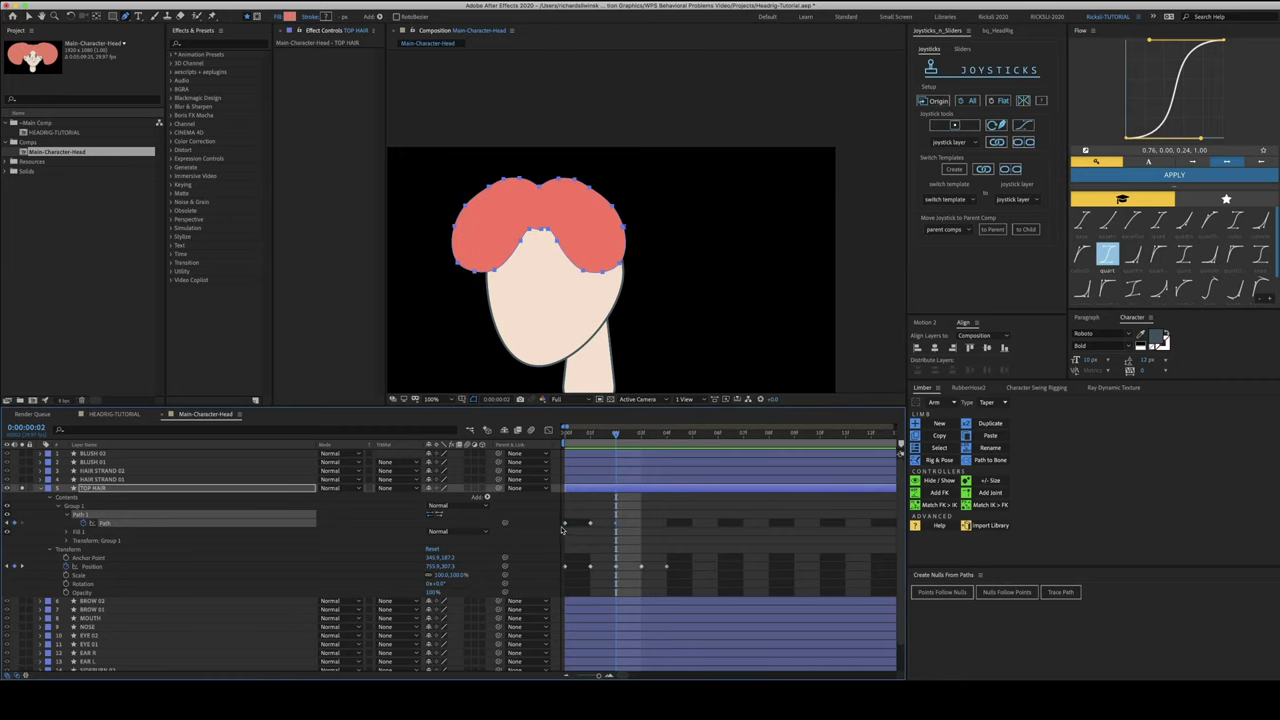
click(125, 506)
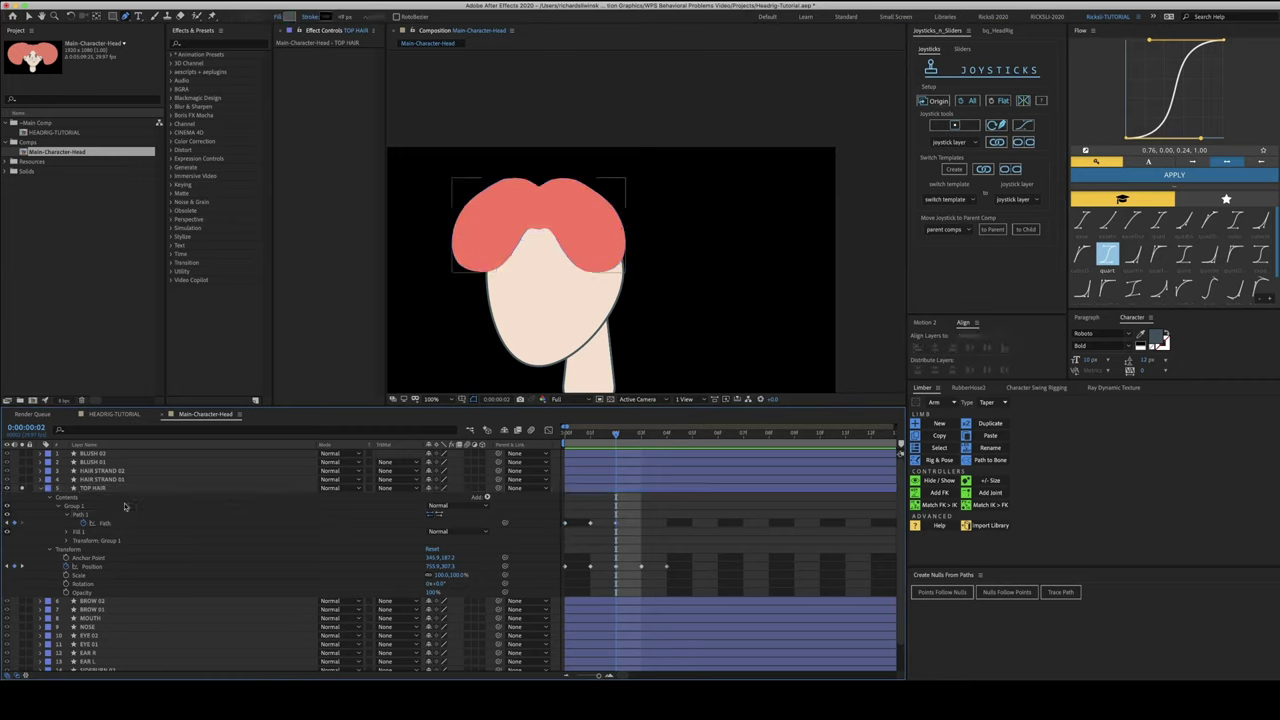
click(101, 516)
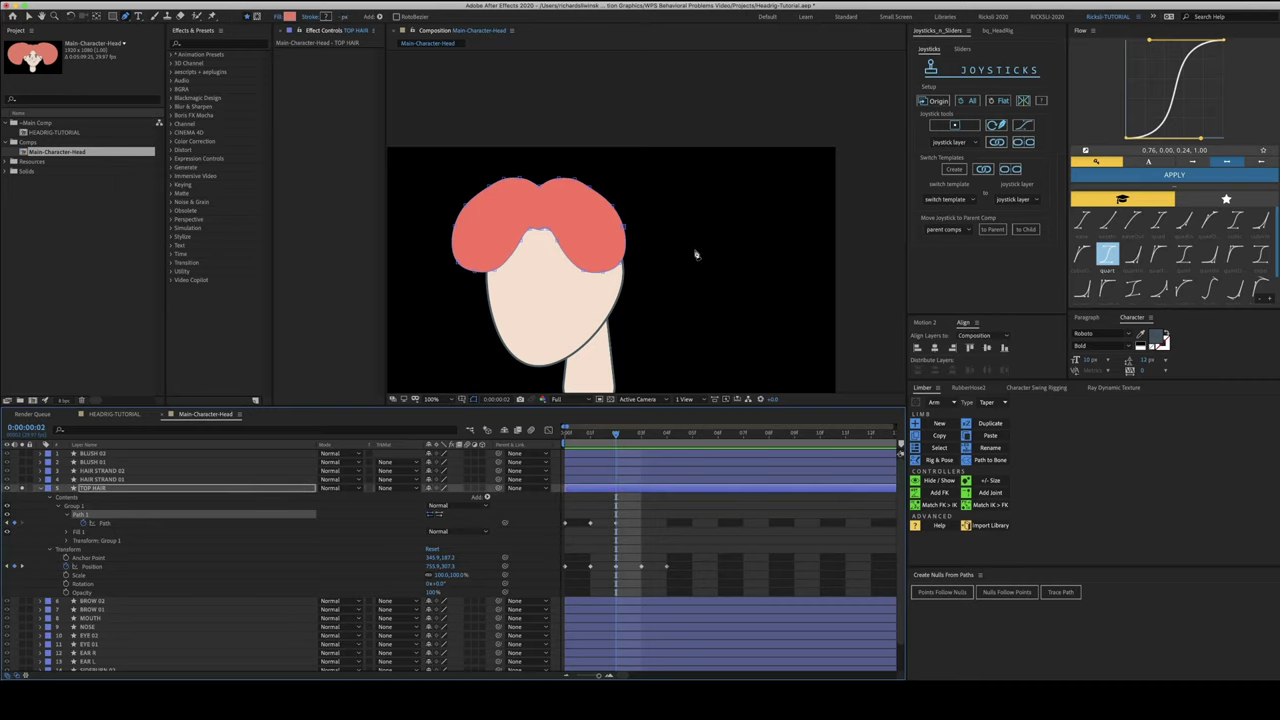
Delete TOP HAIR's extra Path keyframes at frames 3 and 4
click(622, 262)
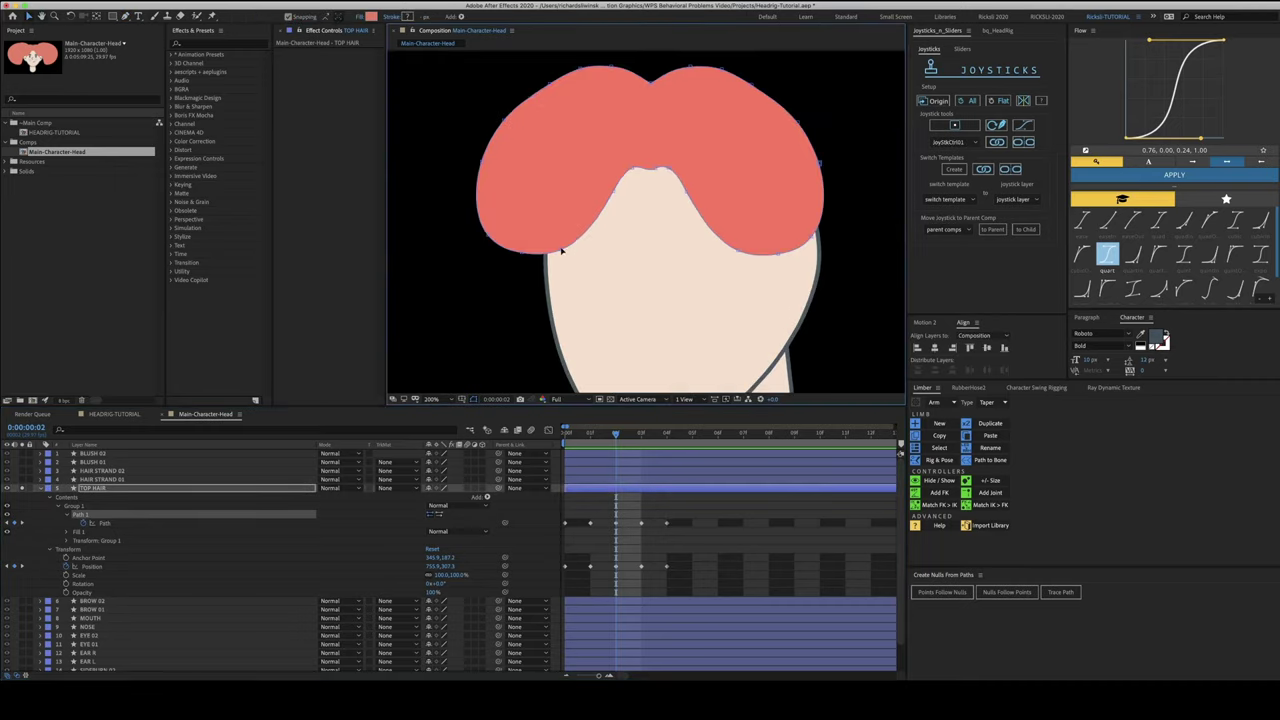
drag(562, 251, 631, 163)
click(641, 566)
drag(634, 509, 674, 529)
key(Delete)
Narrow the hair's left lobe at frame 2 by moving its inner hairline toward the face edge and its outer edge inward
key(.)
drag(597, 171, 617, 170)
drag(617, 170, 535, 162)
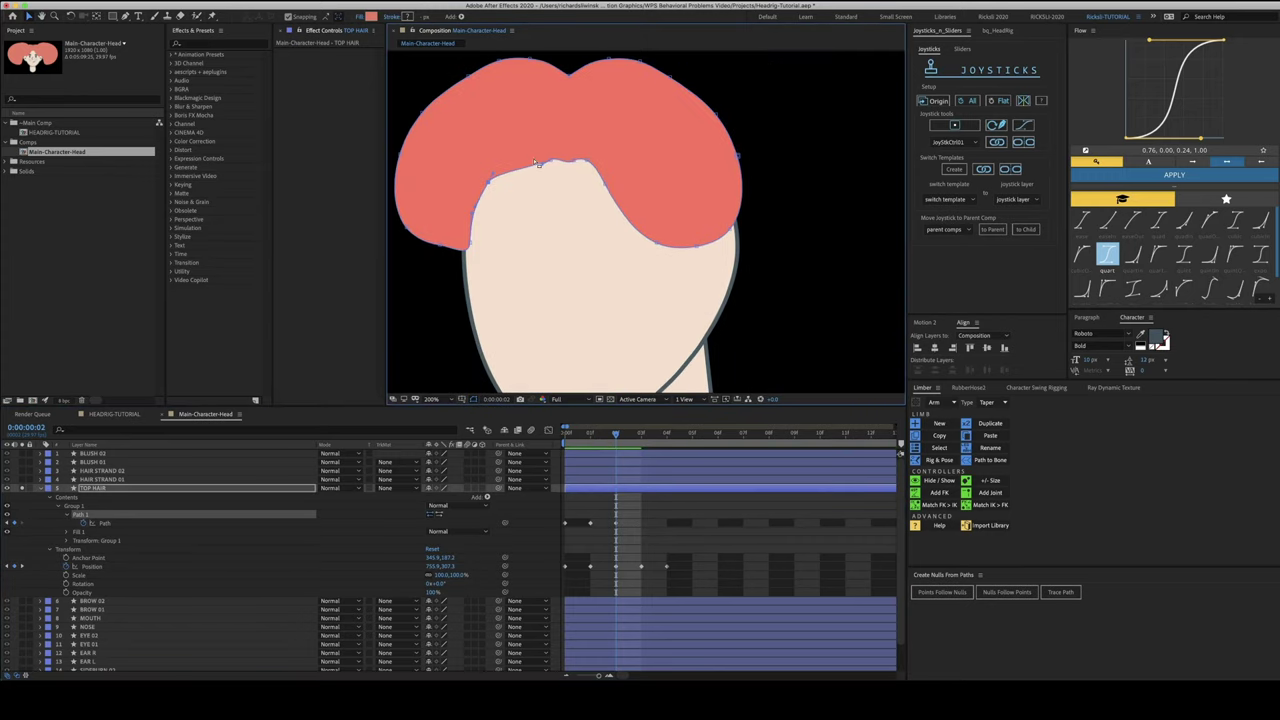
scroll(560, 200, up, 2)
scroll(700, 180, down, 3)
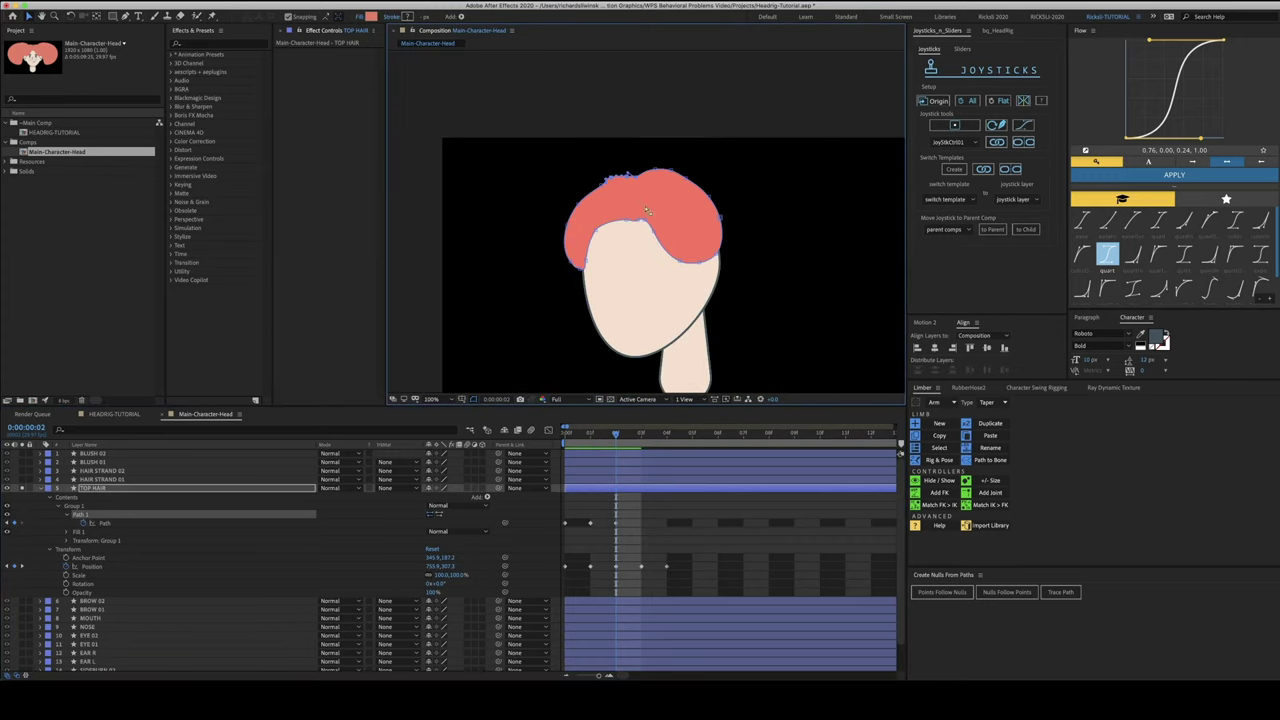
Extend the right lobe of TOP HAIR's path outward past the head at frame 2
drag(762, 167, 688, 208)
click(158, 516)
drag(716, 258, 720, 258)
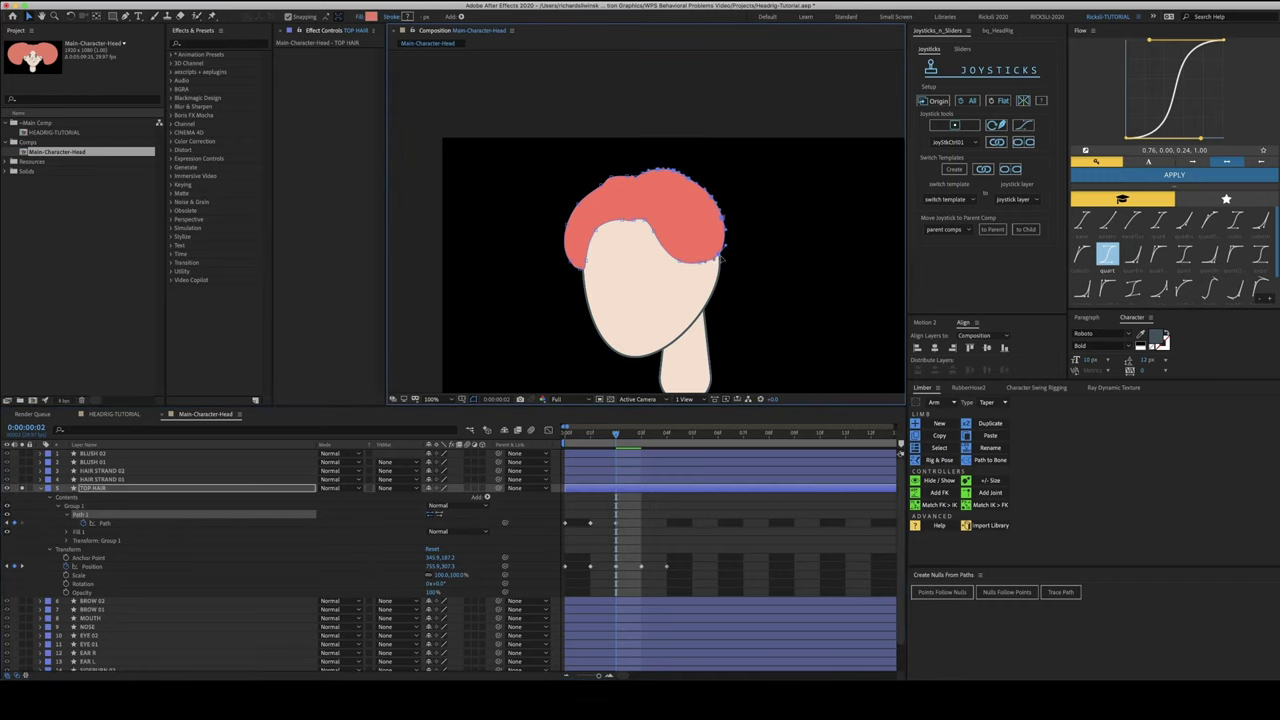
key(Page_Down)
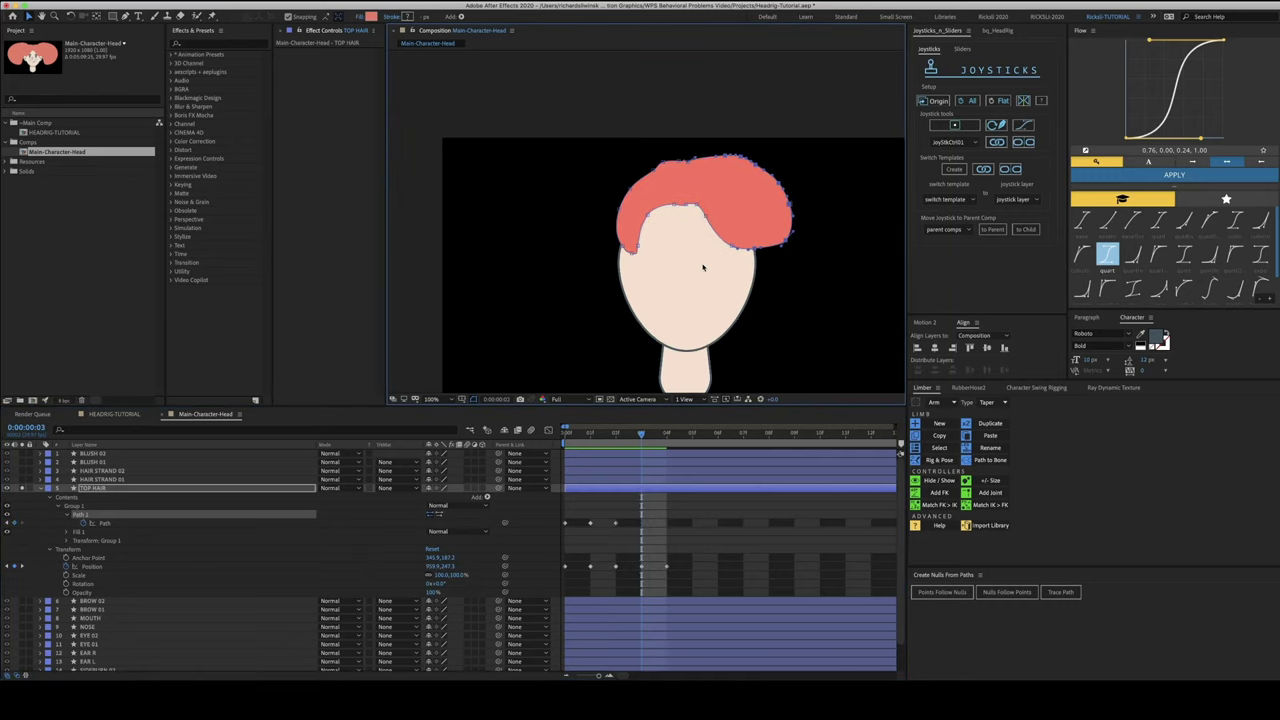
key(Page_Up)
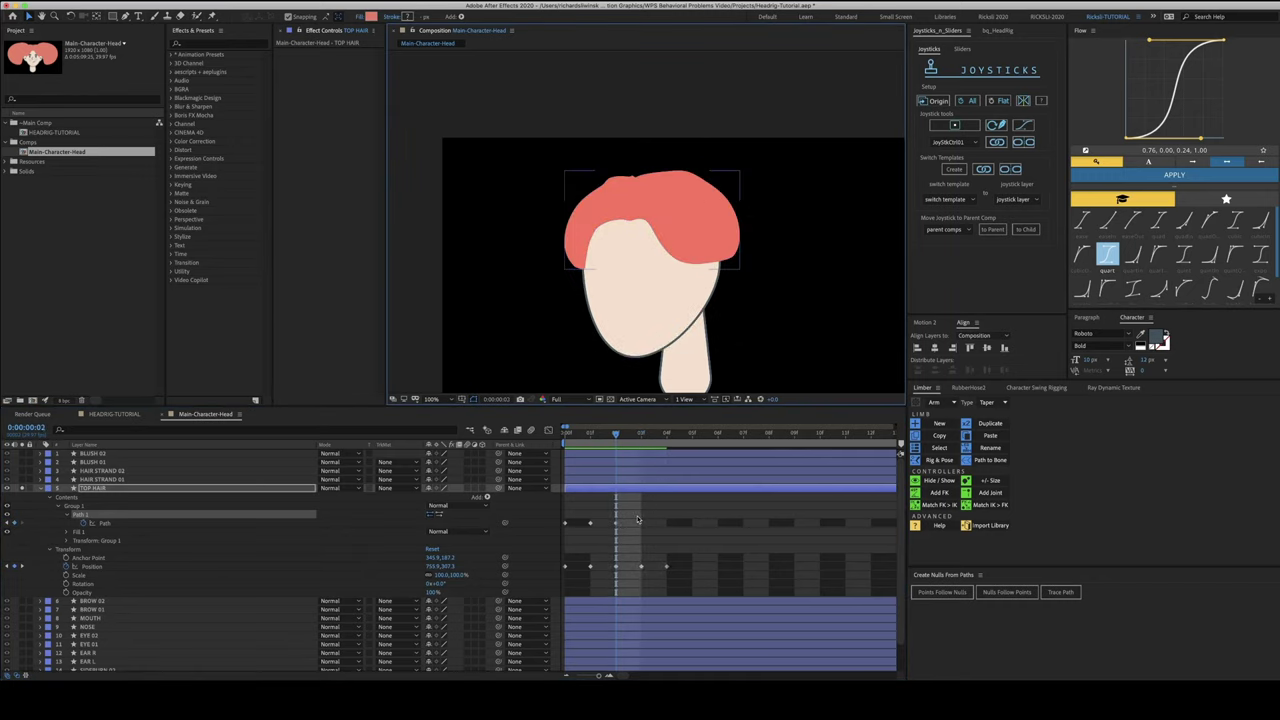
Adjust the point at the notch on top of TOP HAIR's path at frame 2
click(638, 519)
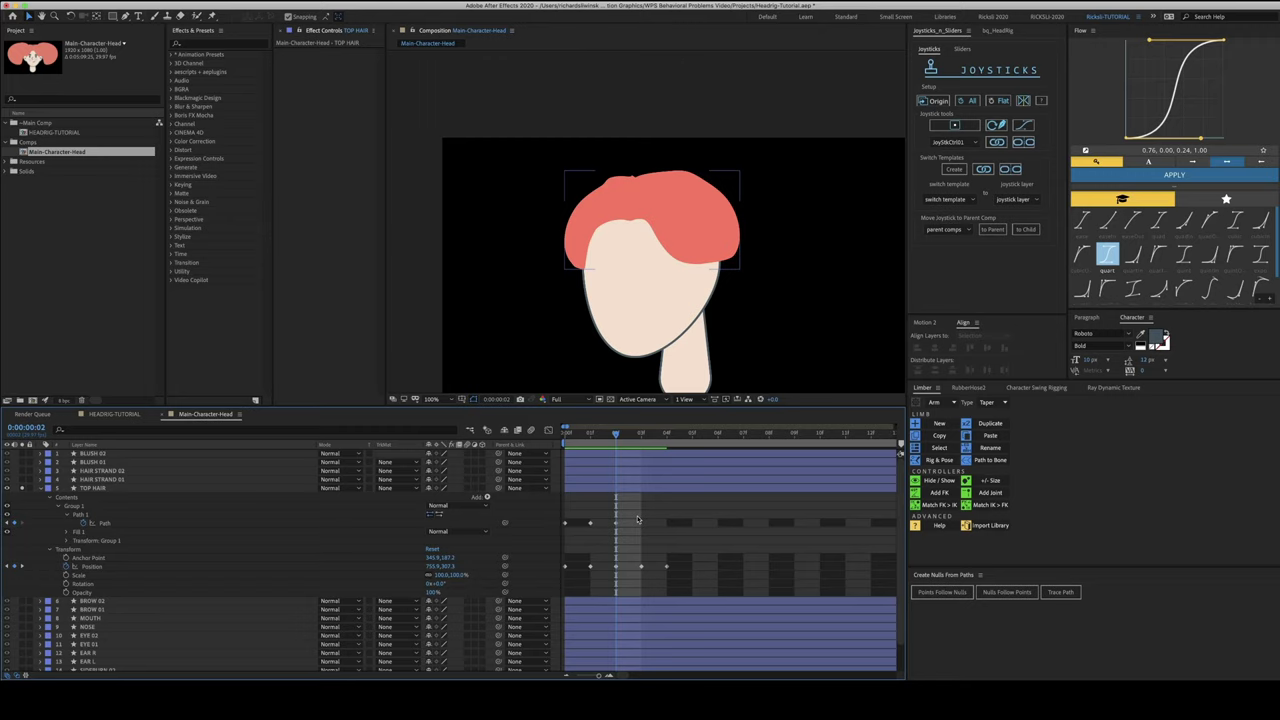
click(86, 514)
key(z)
drag(603, 166, 653, 198)
key(v)
click(665, 187)
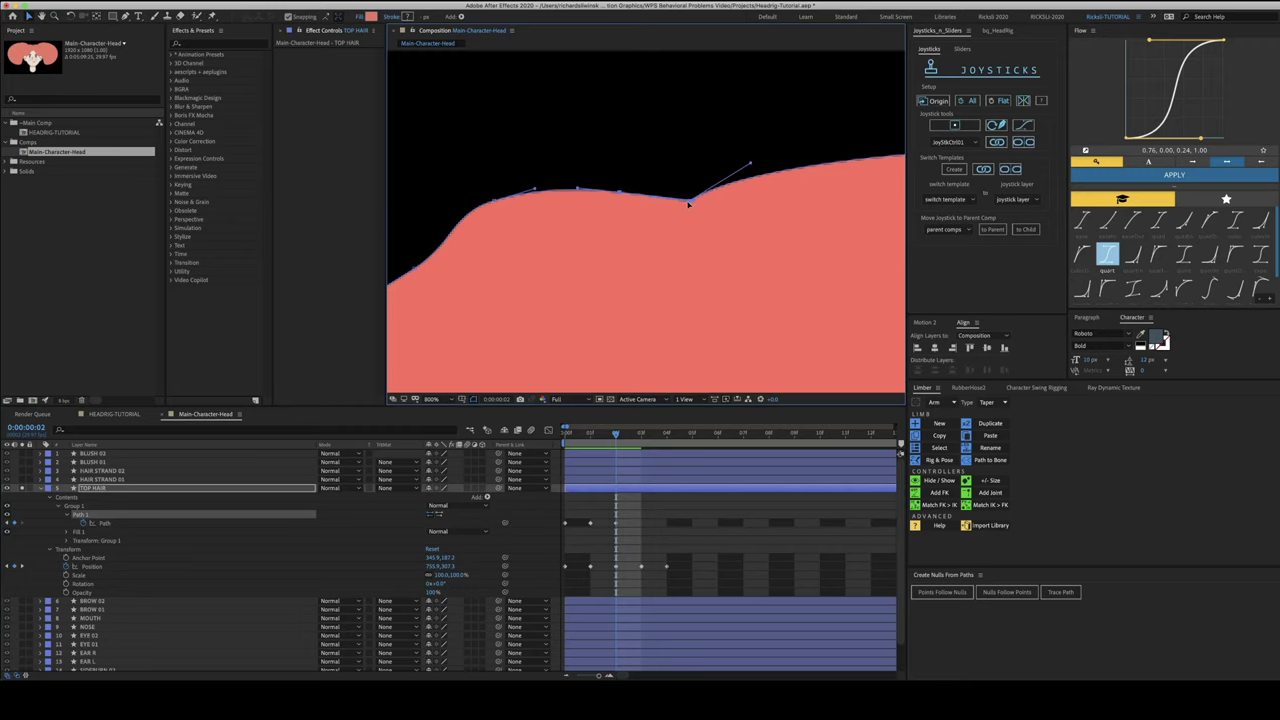
scroll(688, 204, down, 5)
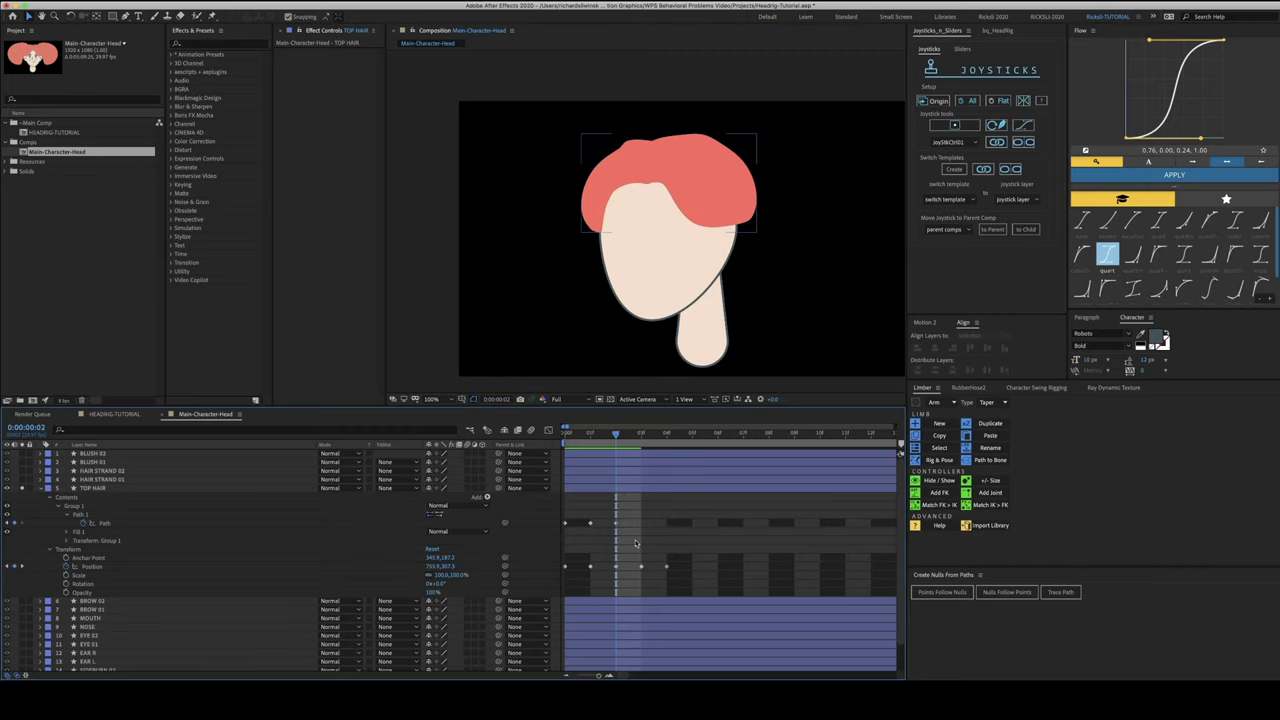
At frame 3, paste a copy of TOP HAIR's frame 0 Path keyframe and reselect Path 1
key(Page_Down)
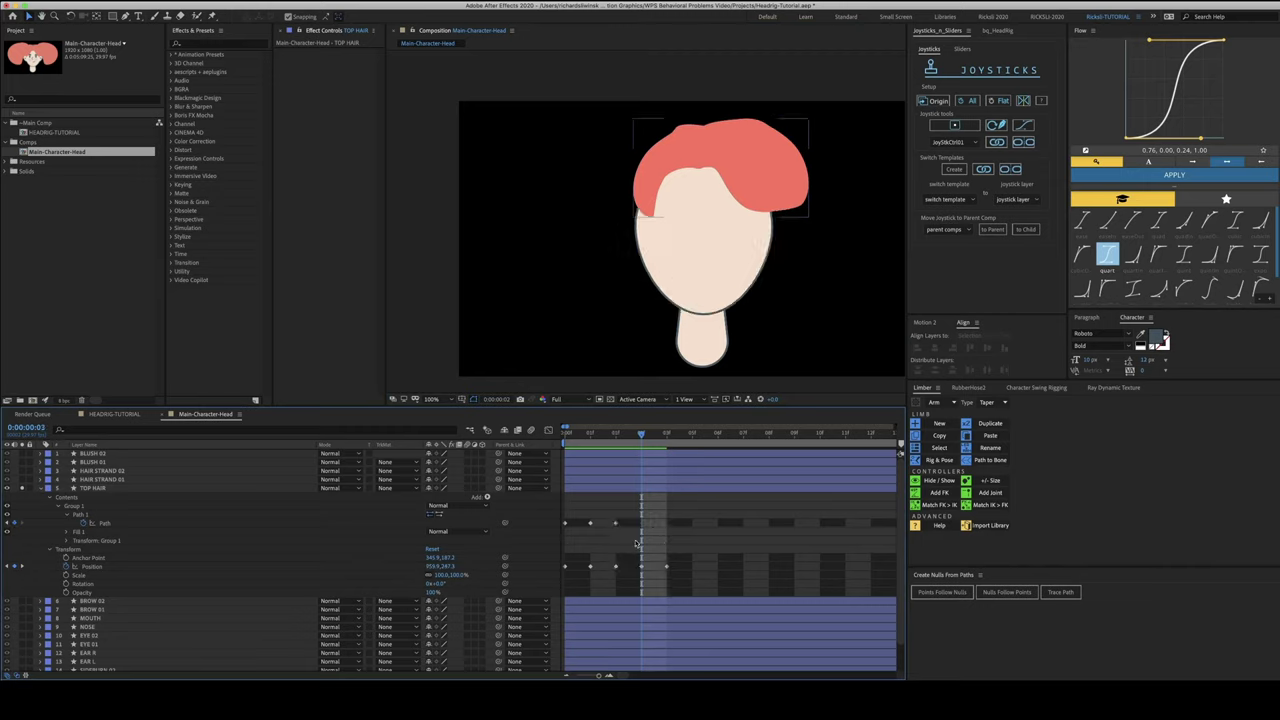
click(572, 516)
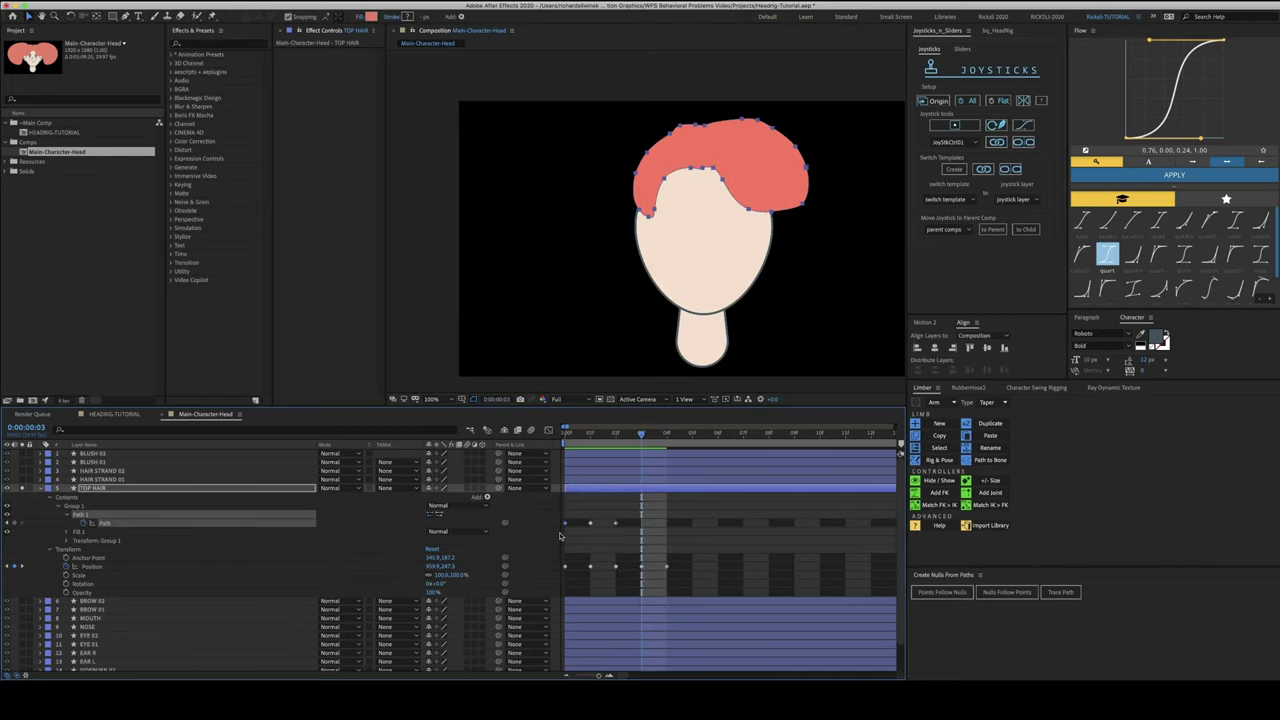
key(super+v)
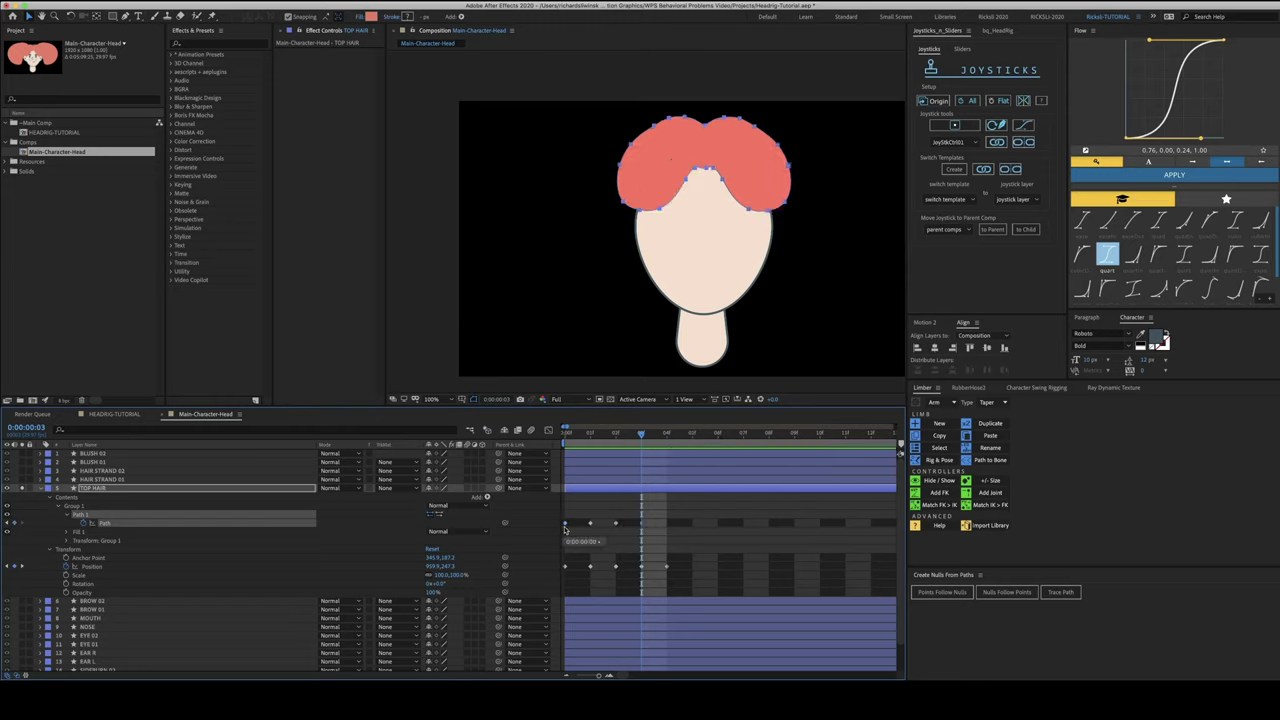
click(650, 508)
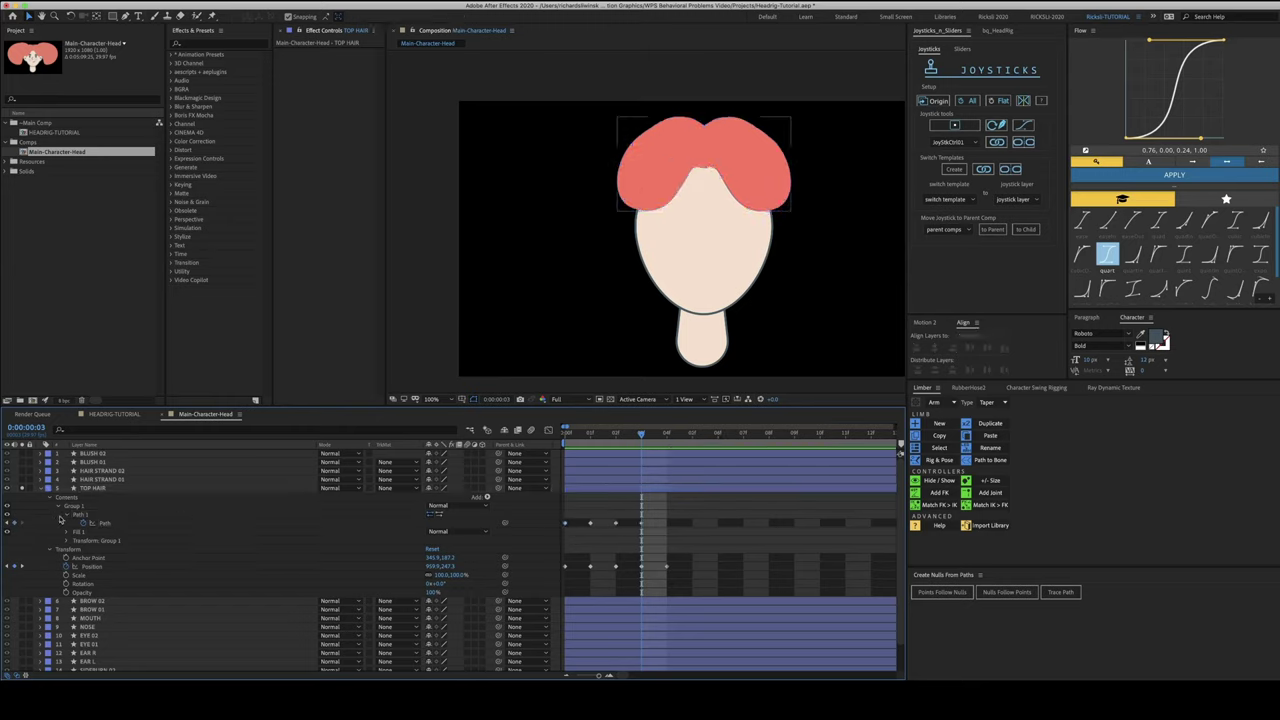
click(82, 514)
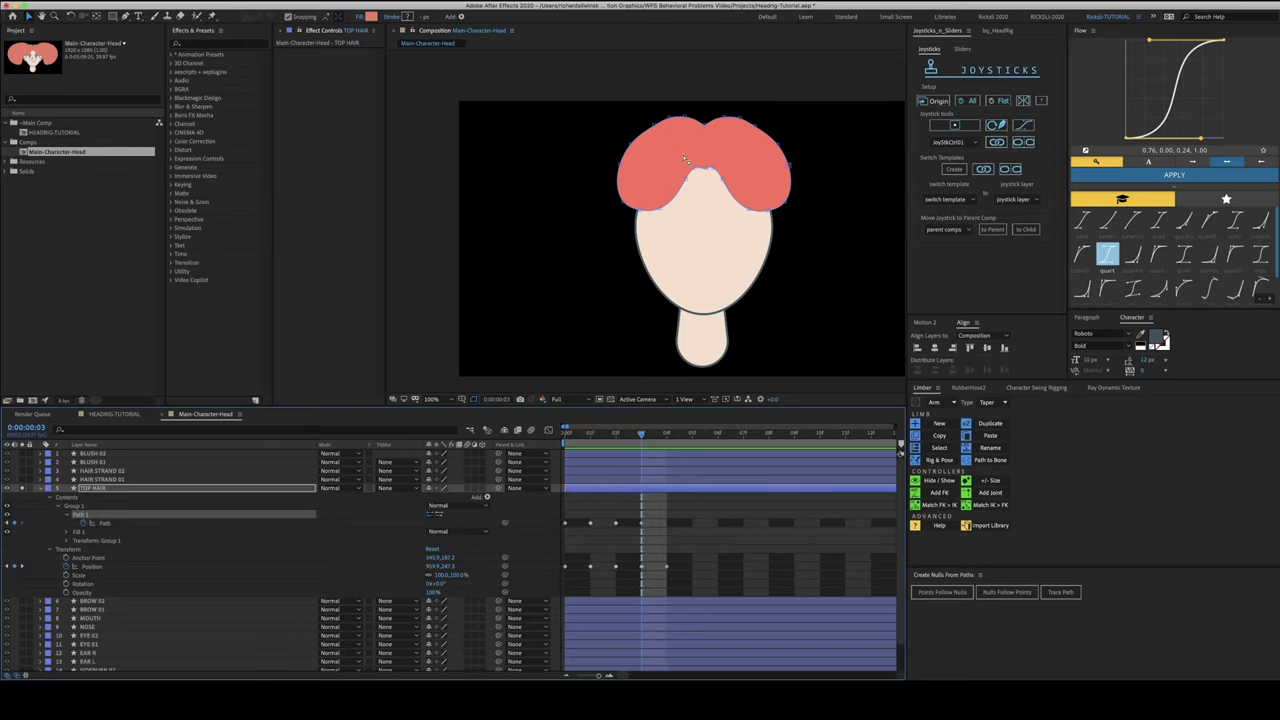
Lower the upper outline of TOP HAIR's path at frame 3, keeping the inner hairline in place
drag(679, 156, 721, 199)
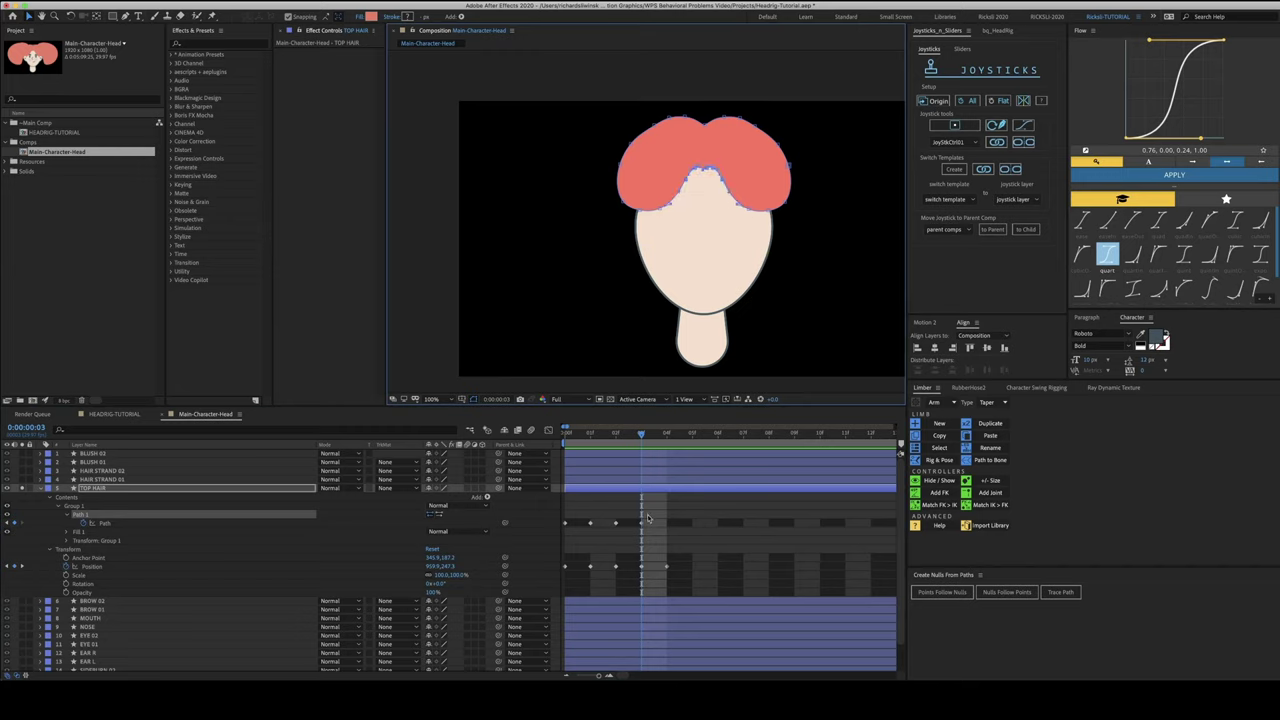
click(551, 526)
click(112, 513)
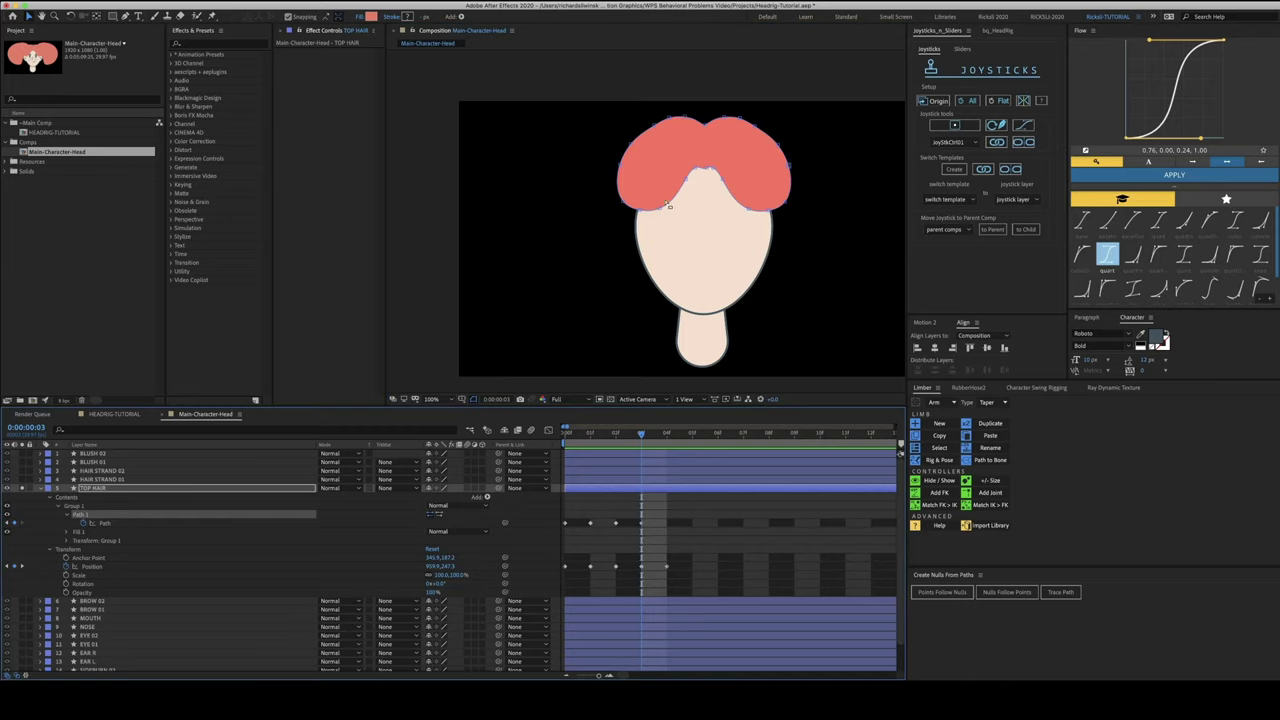
drag(638, 106, 789, 158)
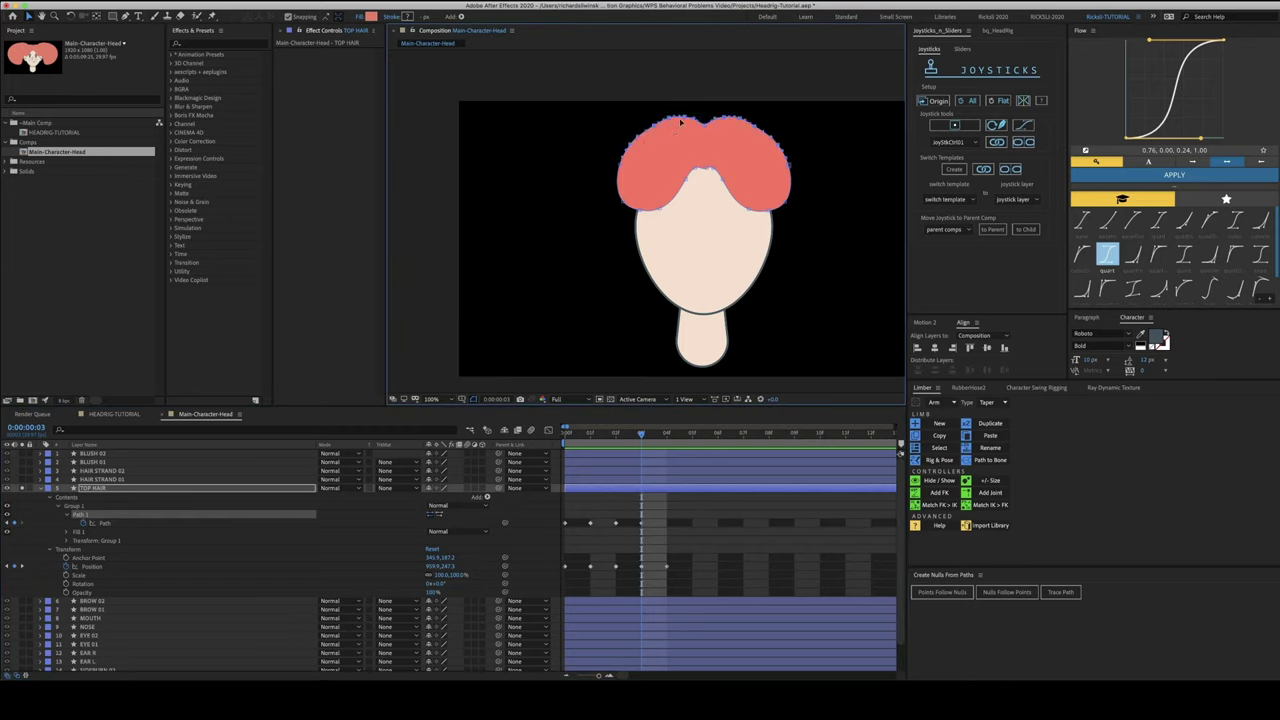
drag(685, 118, 684, 128)
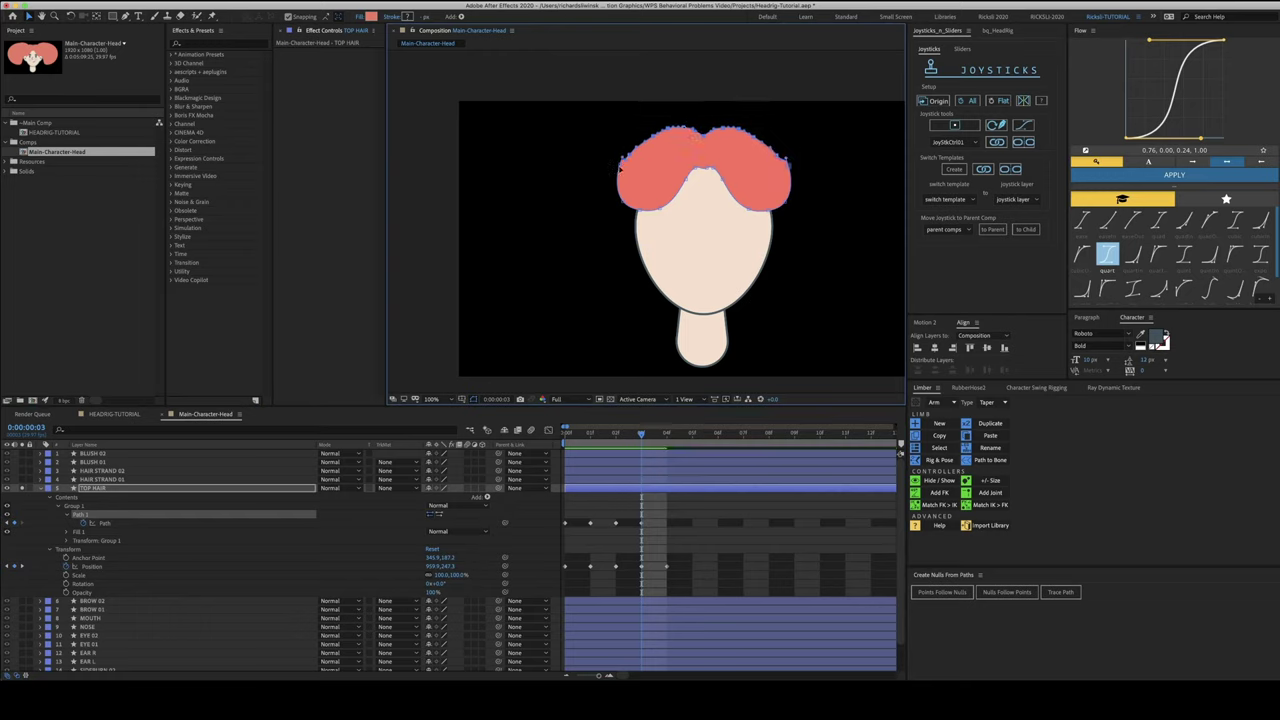
drag(788, 168, 788, 174)
At frame 4, paste a copy of TOP HAIR's frame 0 Path keyframe
key(Page_Down)
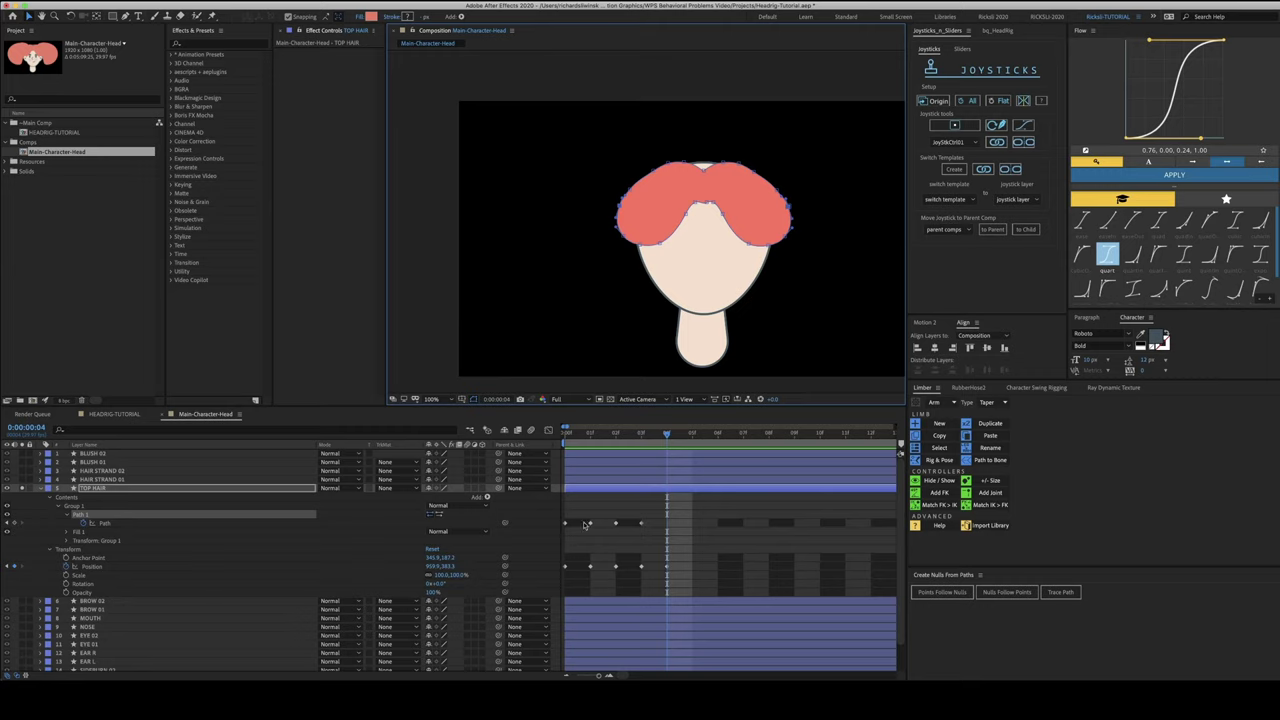
click(565, 523)
key(ctrl+v)
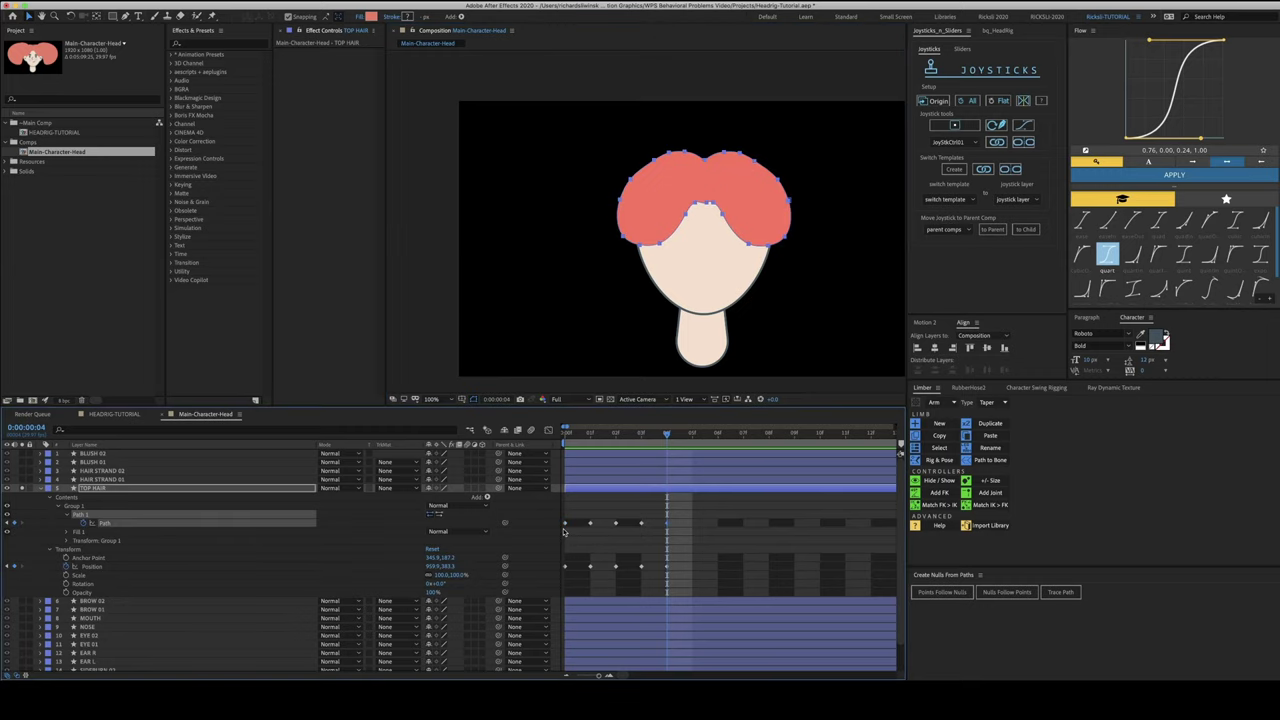
click(655, 509)
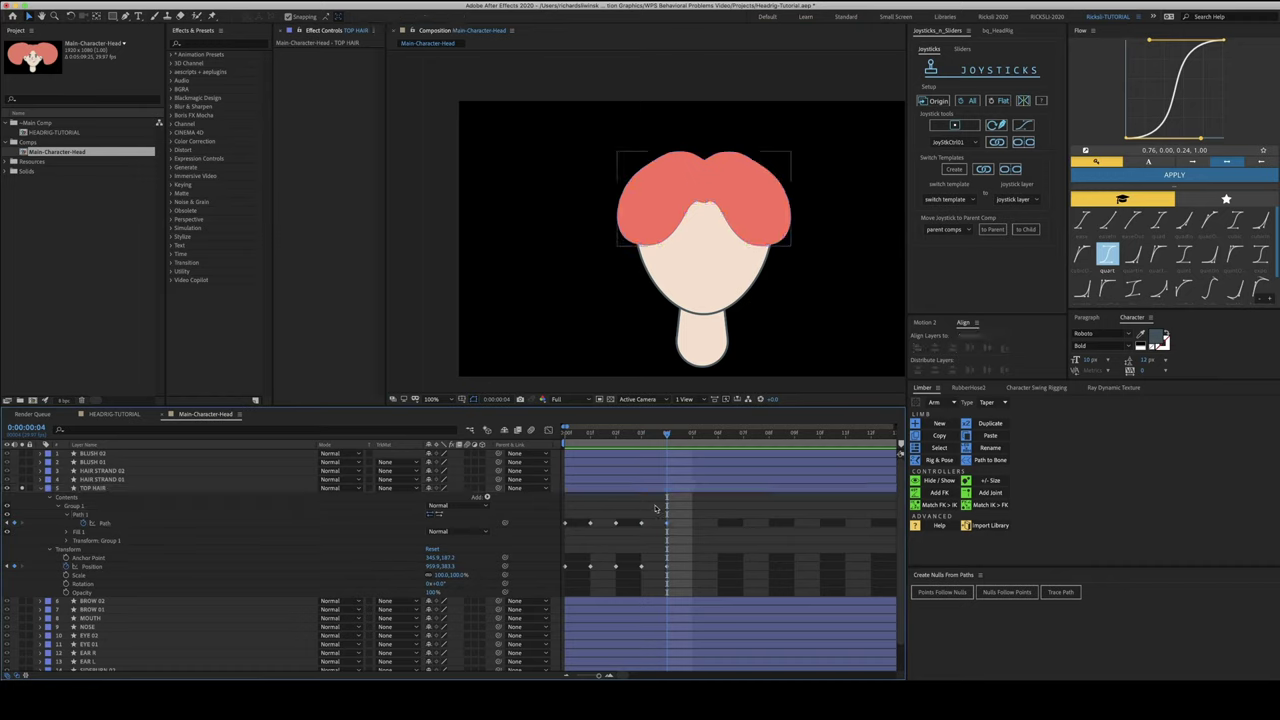
click(676, 490)
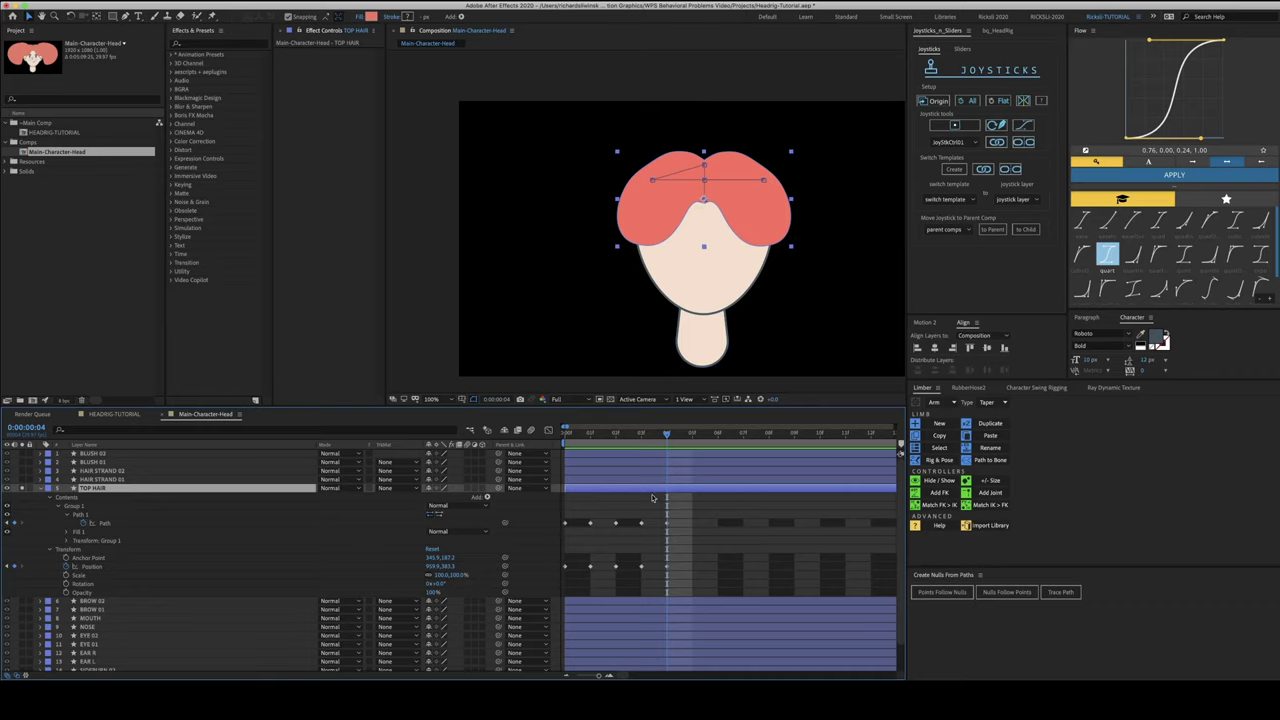
Try TOP HAIR's frame 3 Path shape at frame 4 and put the frame 0 copy back
click(641, 523)
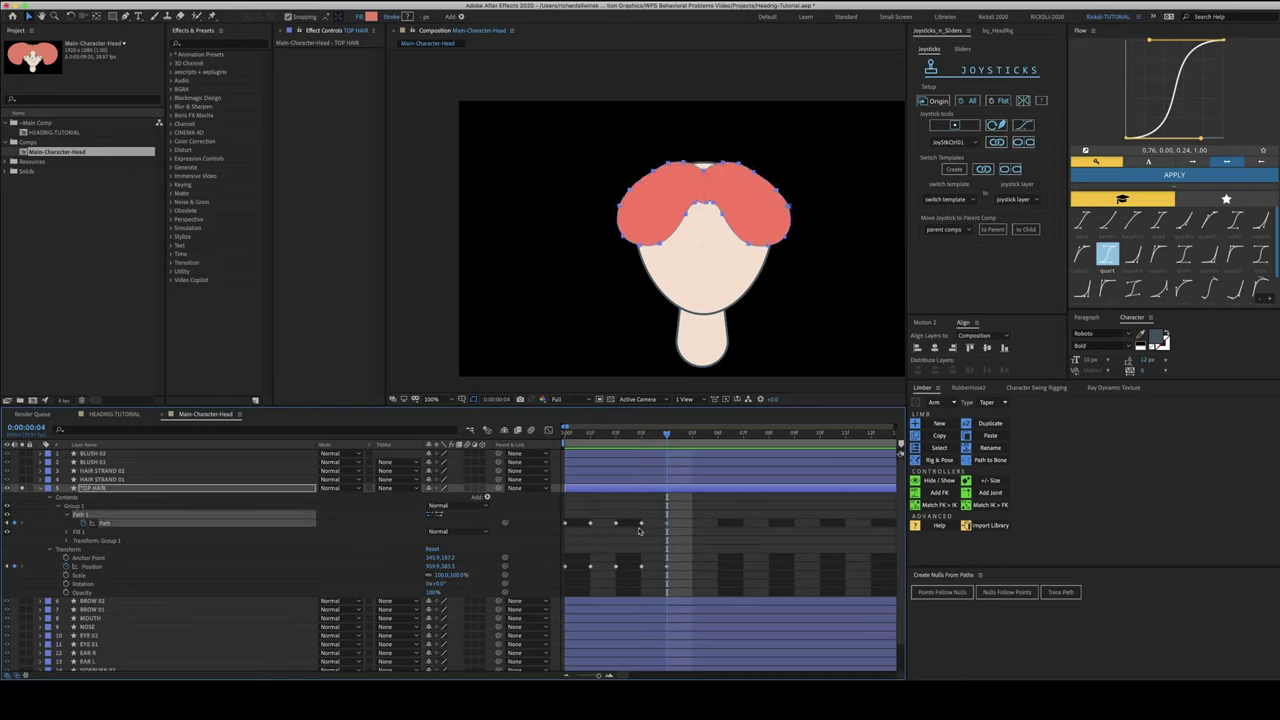
key(super+v)
key(space)
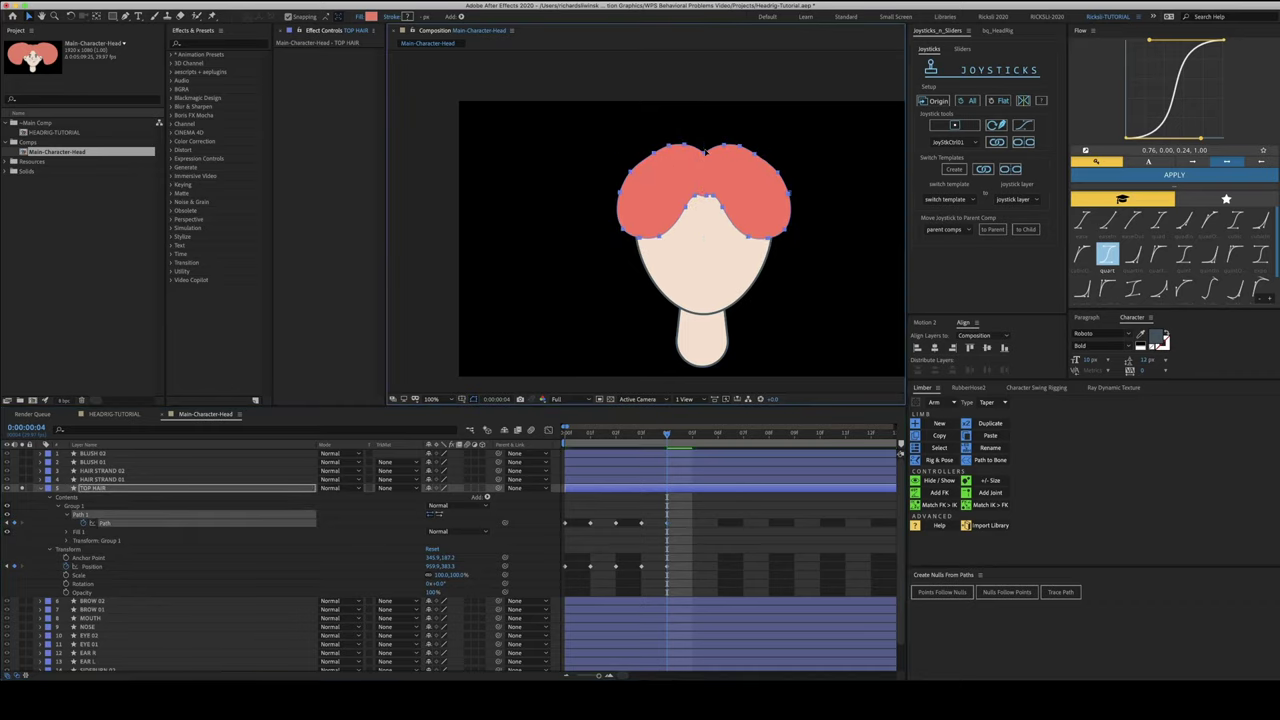
key(space)
click(126, 514)
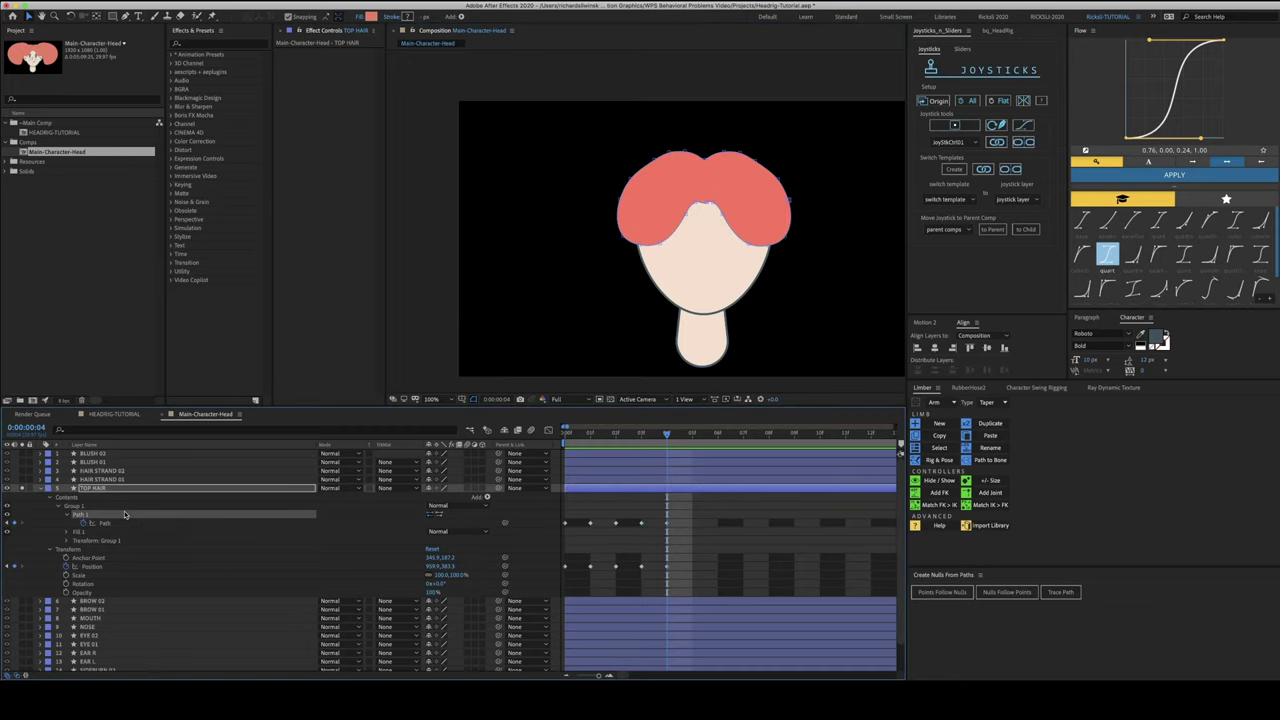
drag(588, 119, 808, 210)
click(566, 522)
key(ctrl+v)
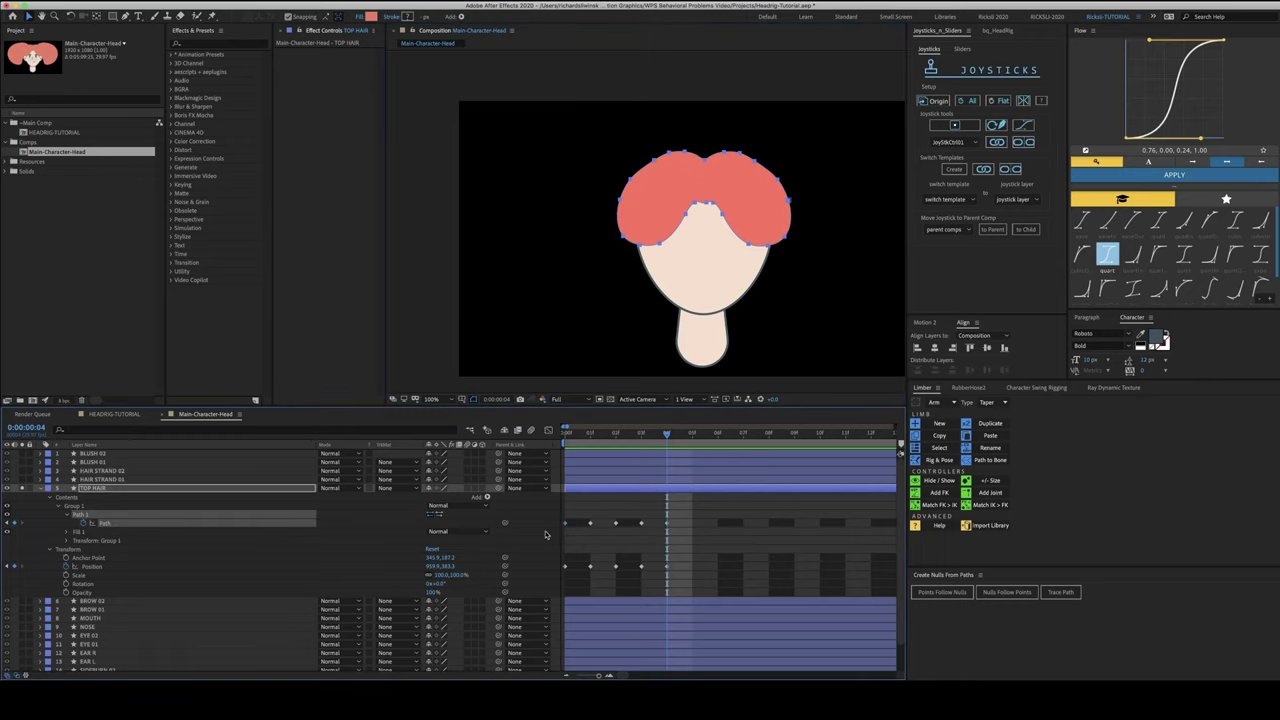
Raise the upper outline of TOP HAIR's path at frame 4, leaving the inner hairline in place
click(623, 509)
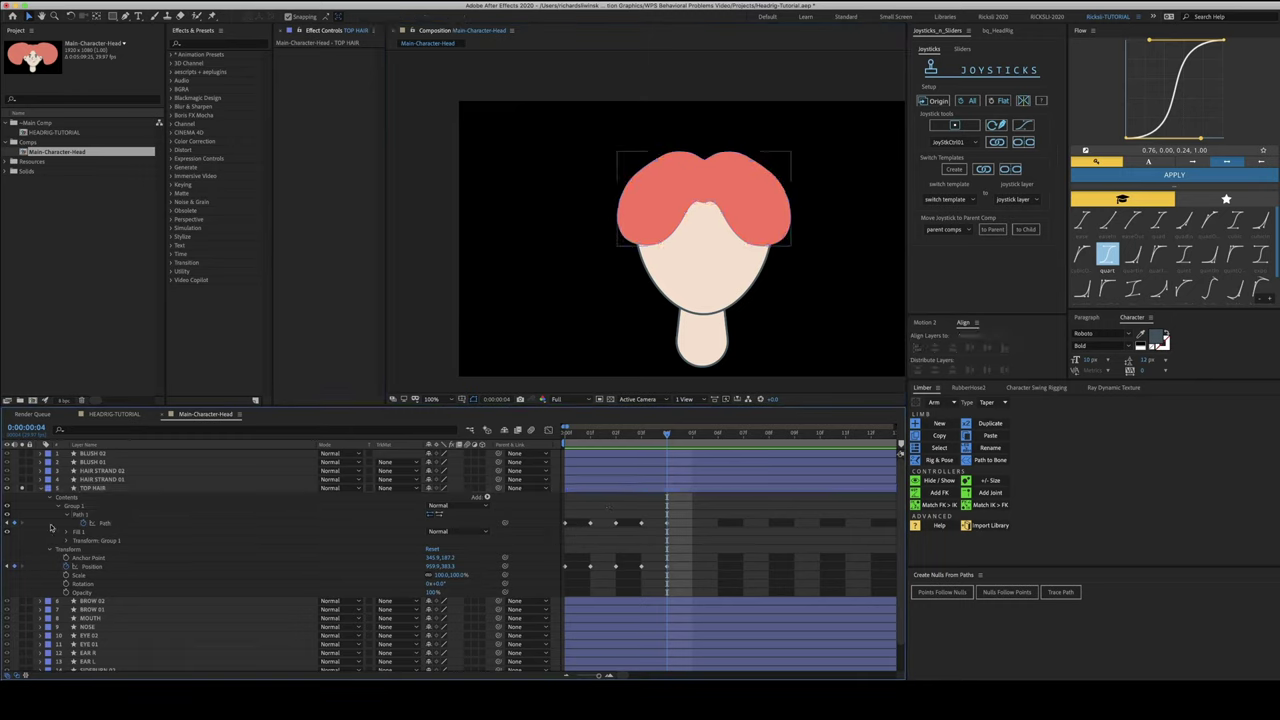
click(89, 514)
drag(610, 102, 789, 190)
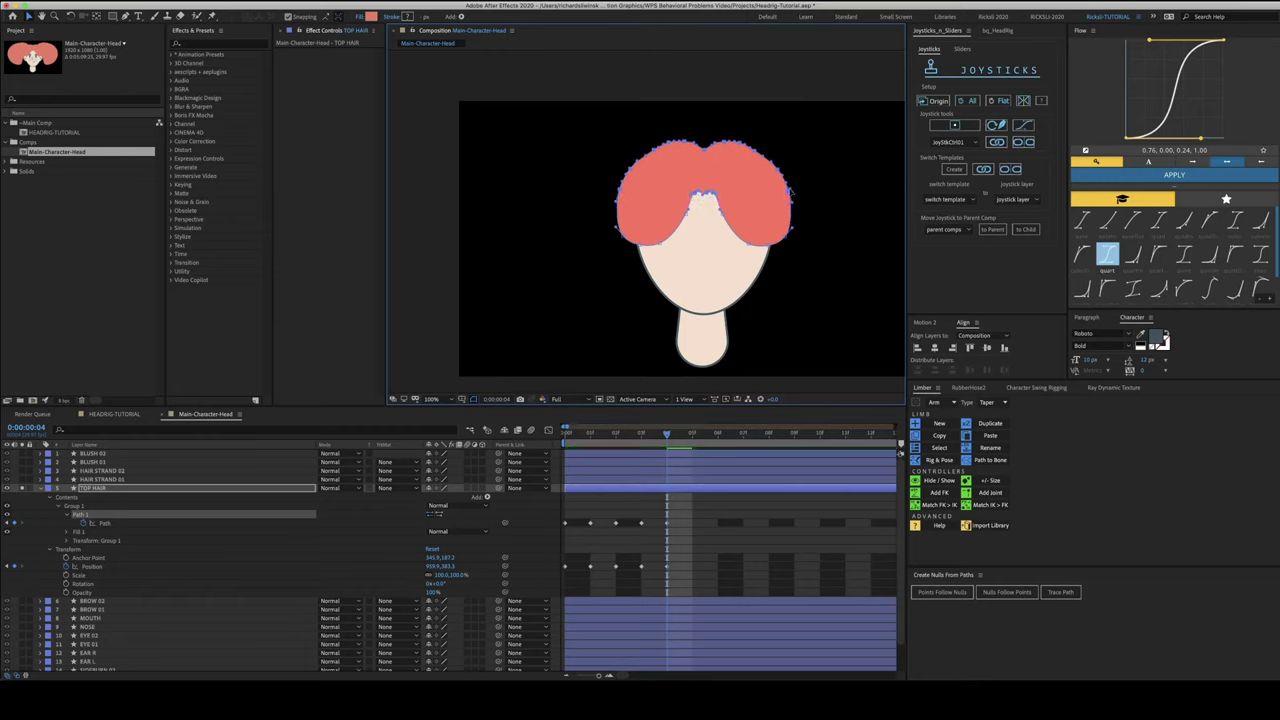
key(super+z)
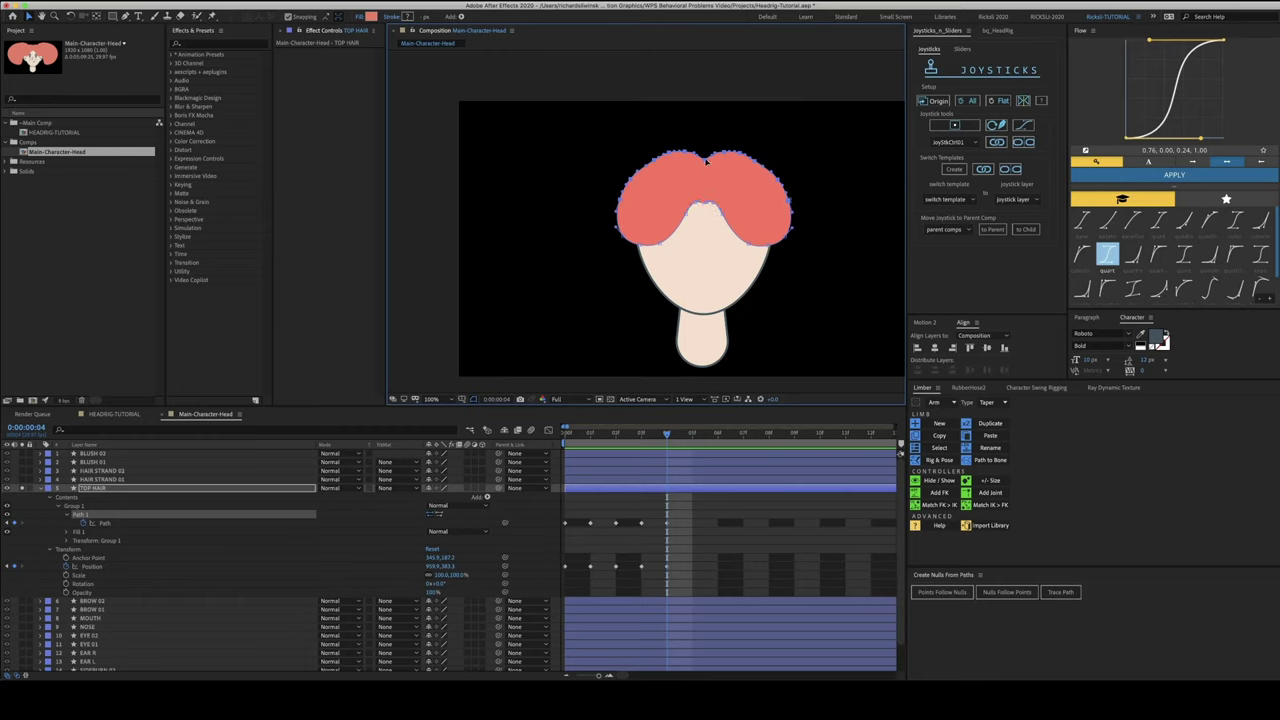
drag(706, 158, 706, 147)
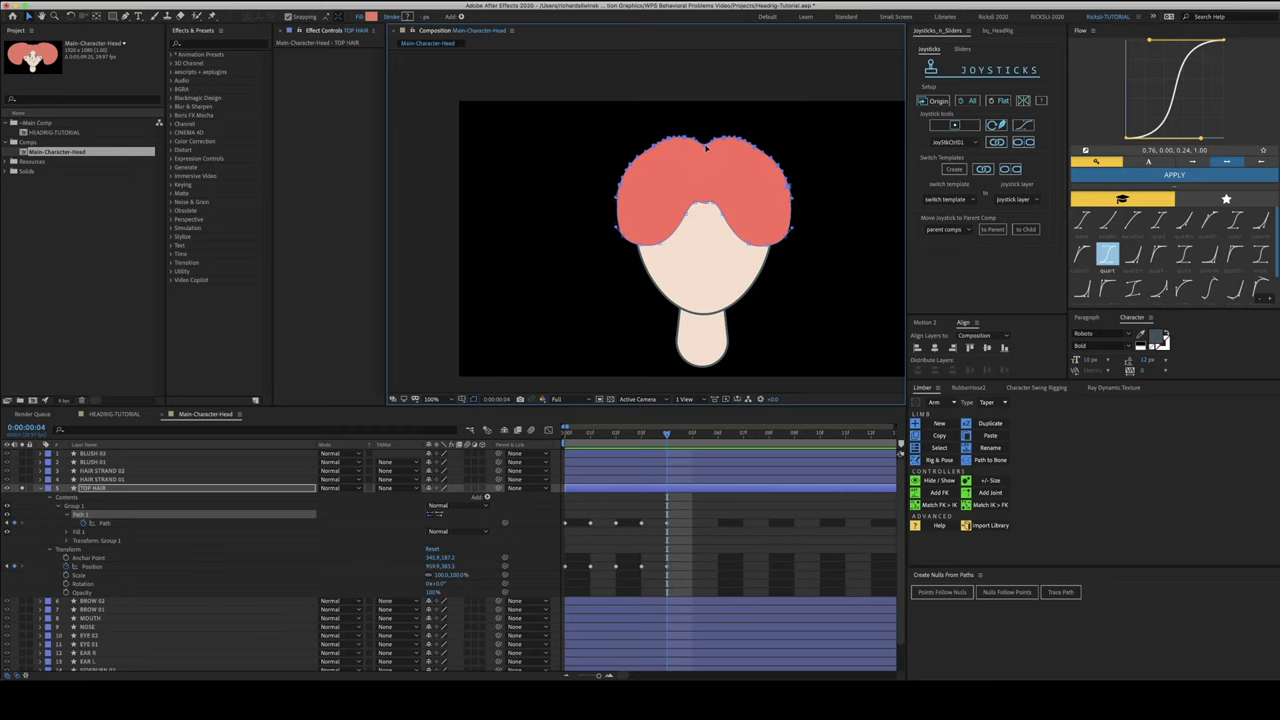
Return to frame 0, collapse TOP HAIR's properties and clear the selection
key(Home)
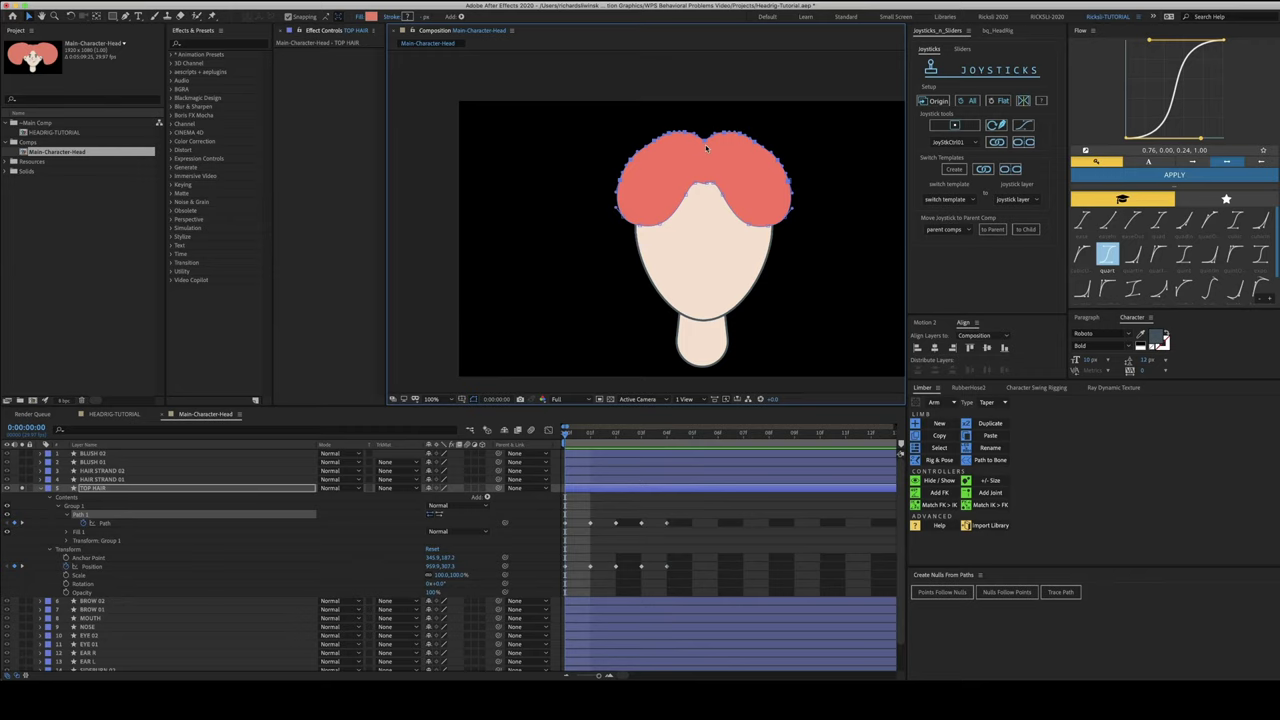
click(41, 490)
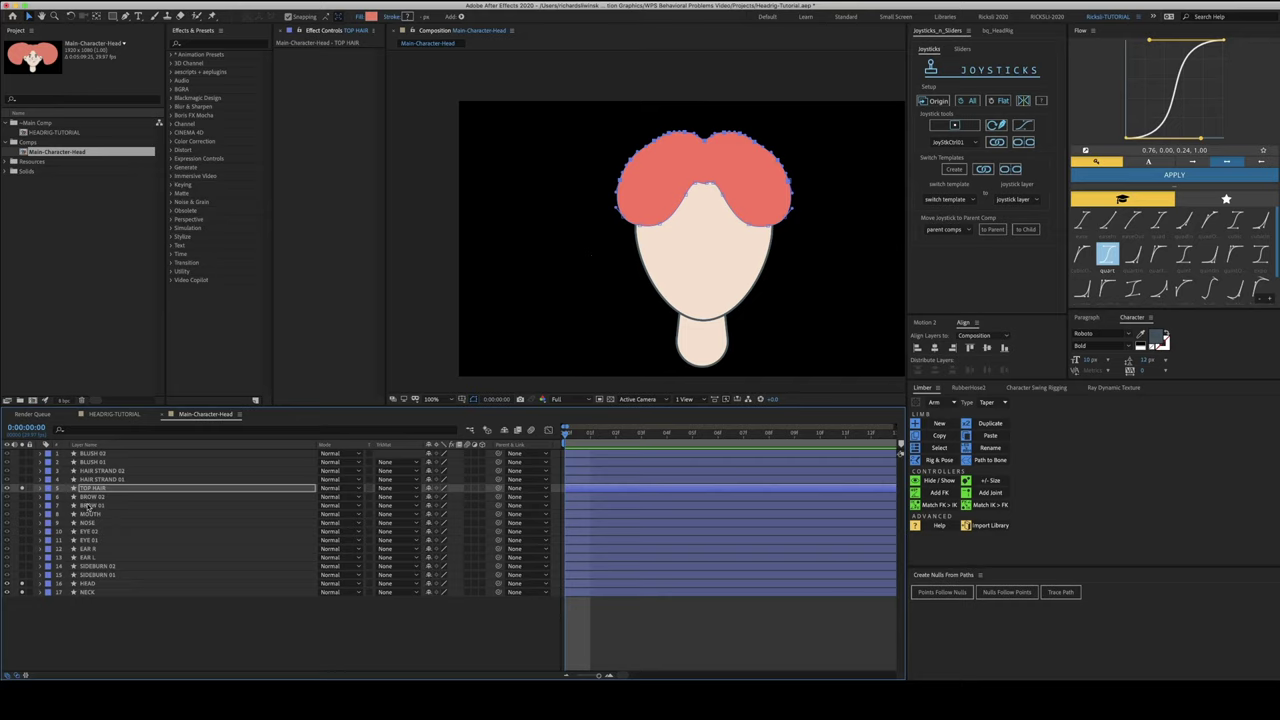
click(388, 664)
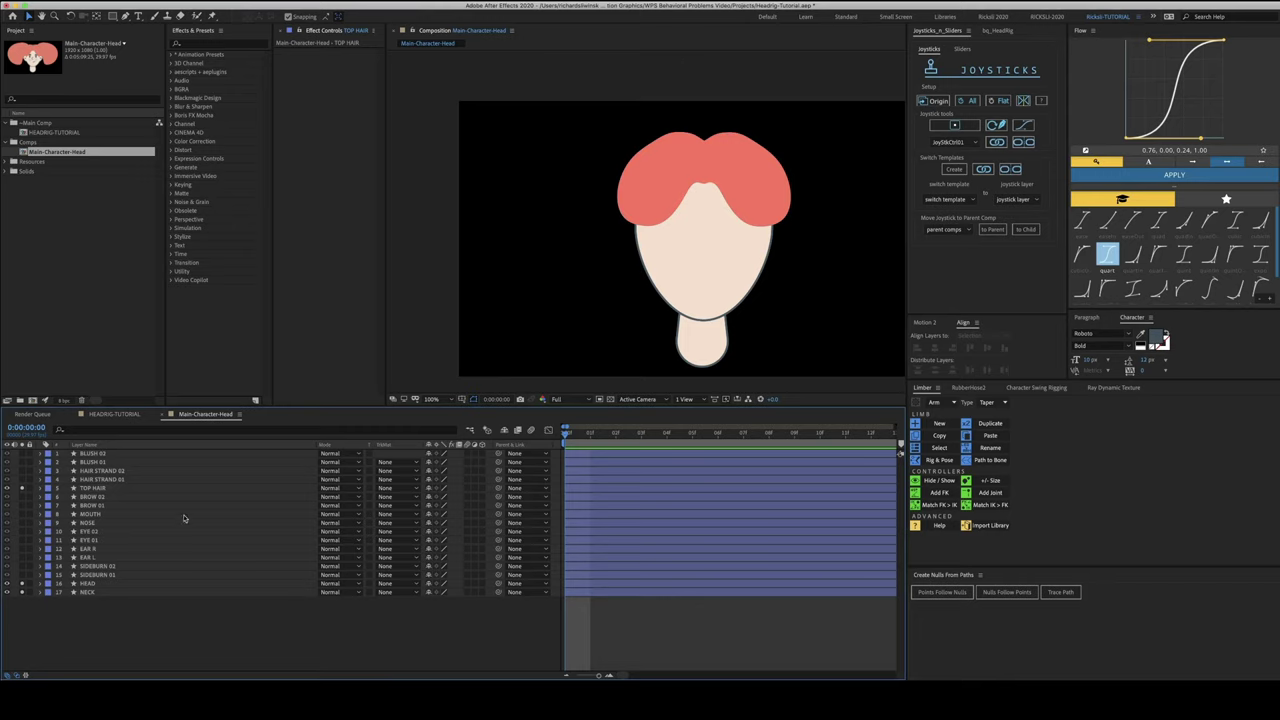
Solo EYE 01 and EYE 02 and add a Position keyframe to both at frame 0
click(164, 489)
click(137, 507)
click(95, 538)
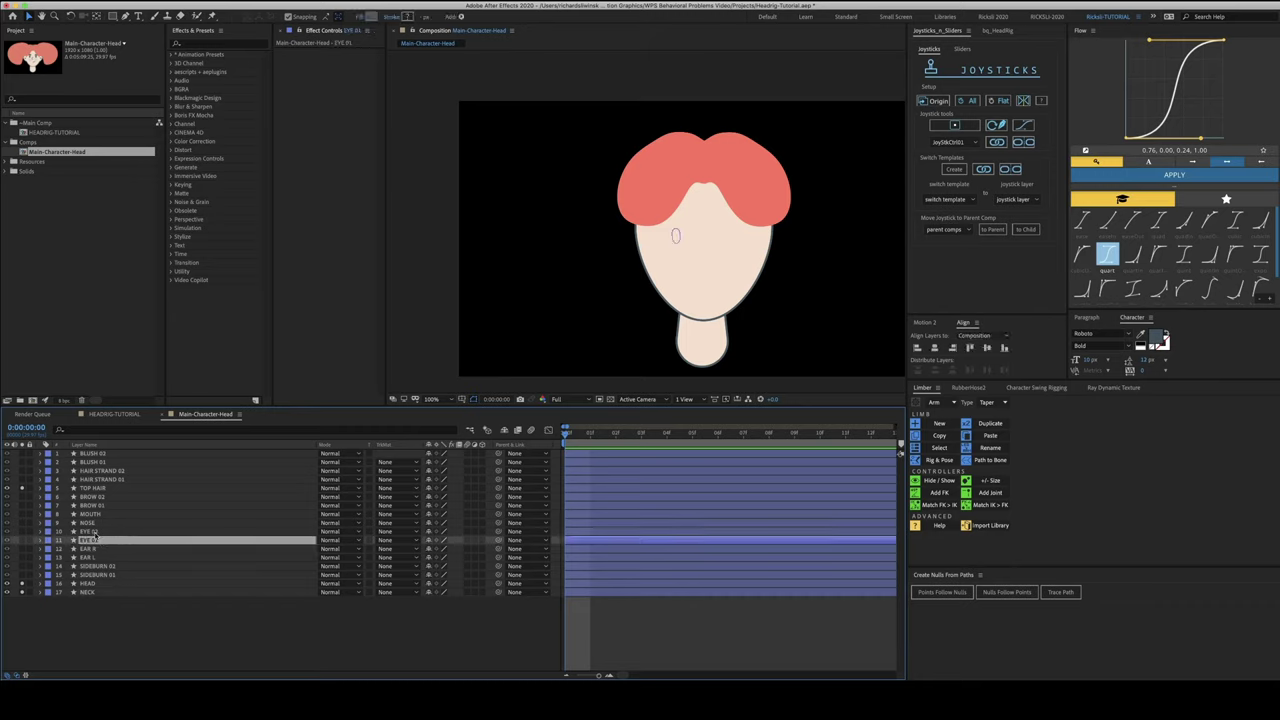
shift+click(95, 532)
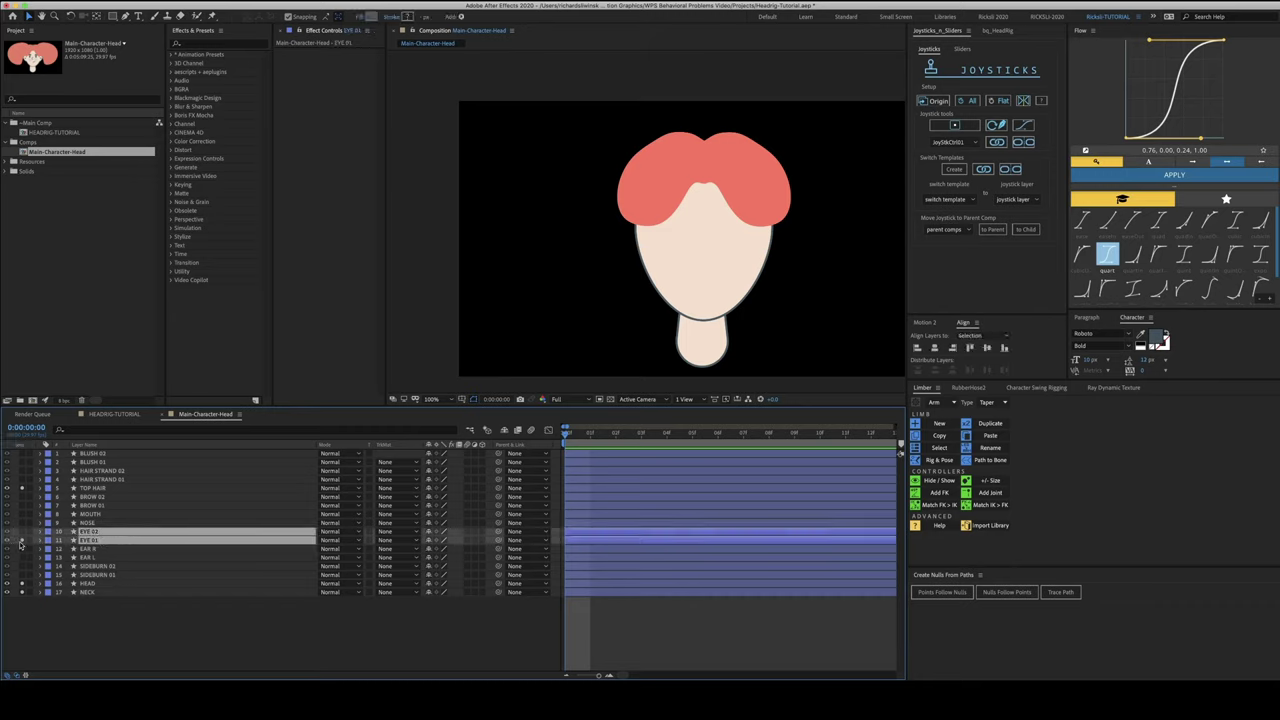
key(p)
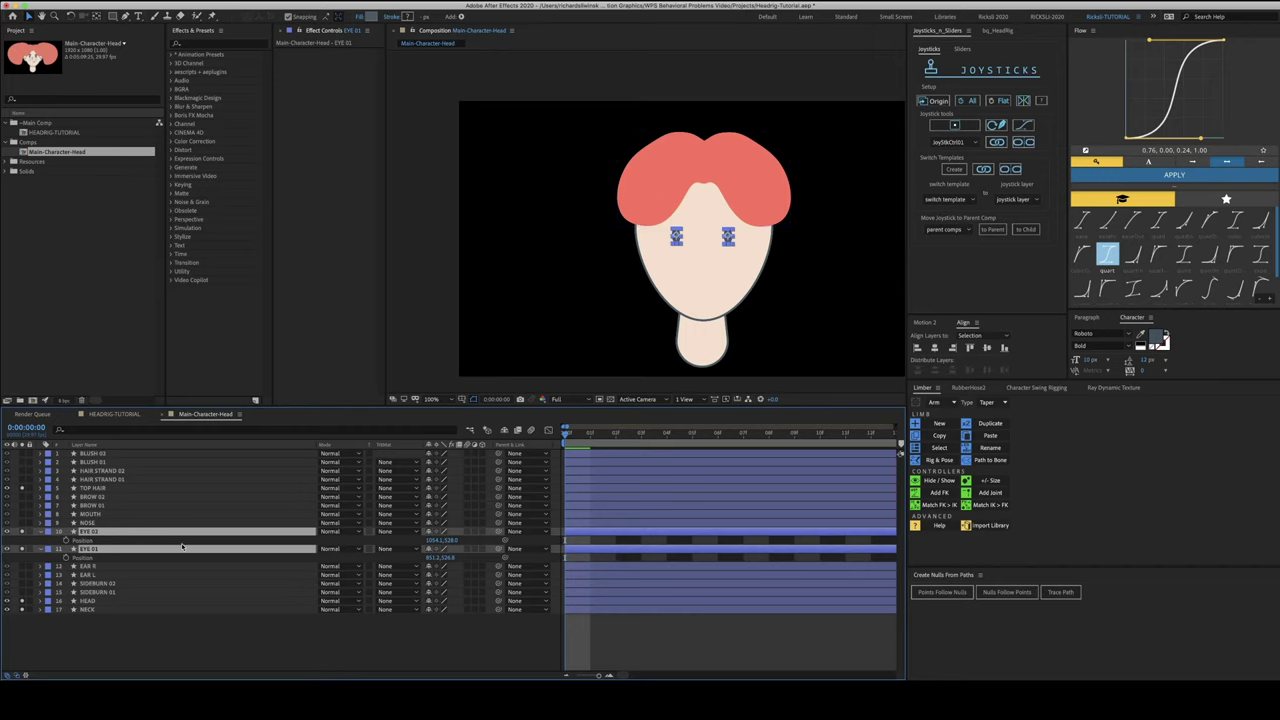
click(66, 540)
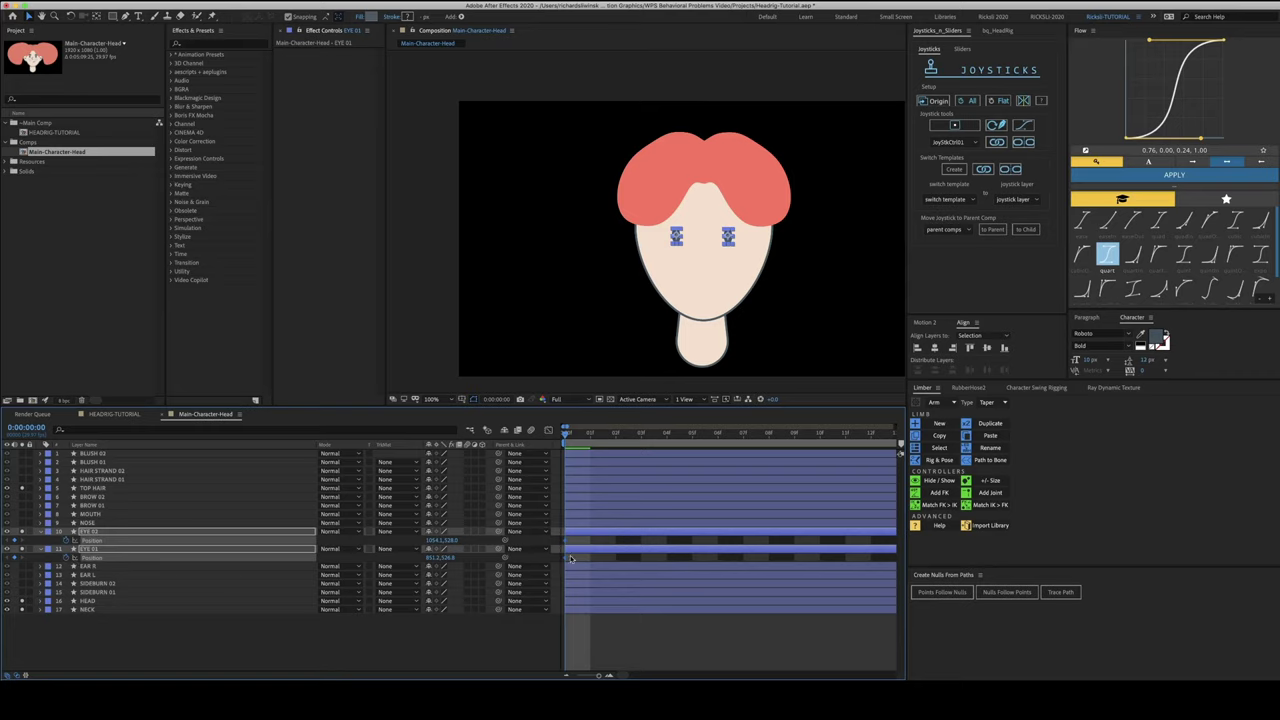
At frame 1, shift both eyes horizontally toward the turned face and move EYE 01 slightly further the same way
key(Page_Down)
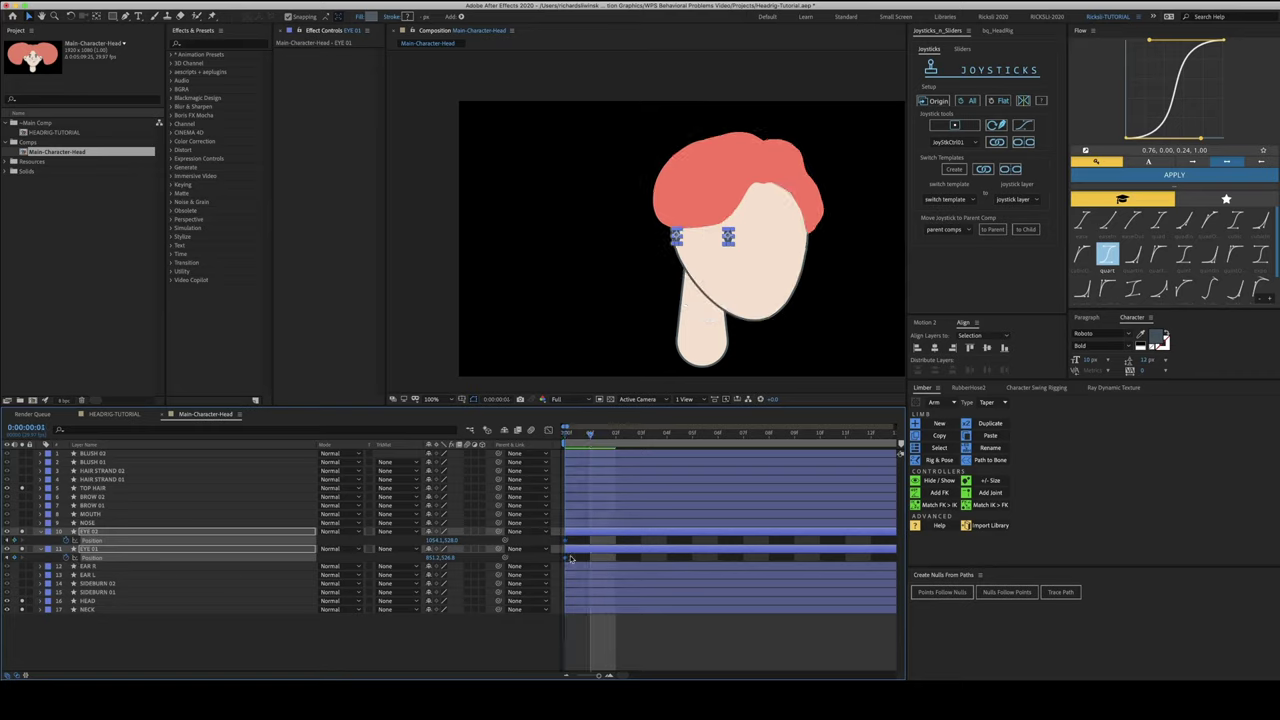
drag(431, 540, 690, 541)
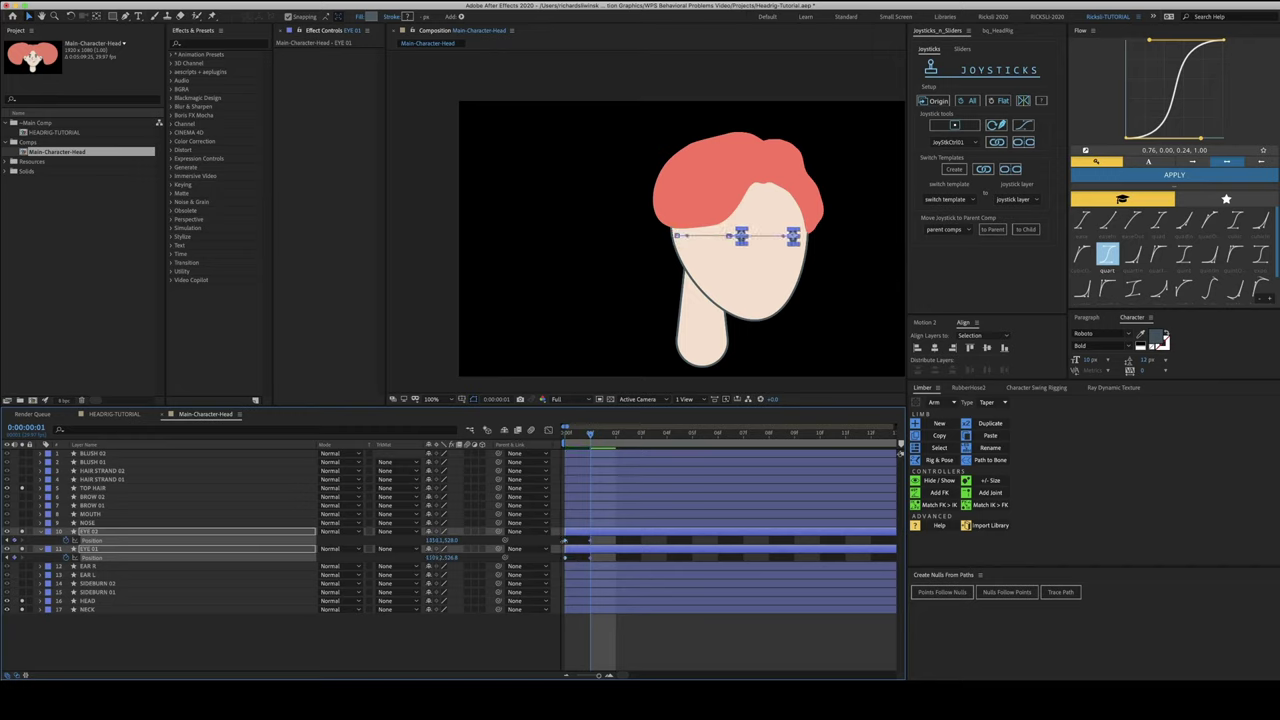
drag(565, 541, 561, 541)
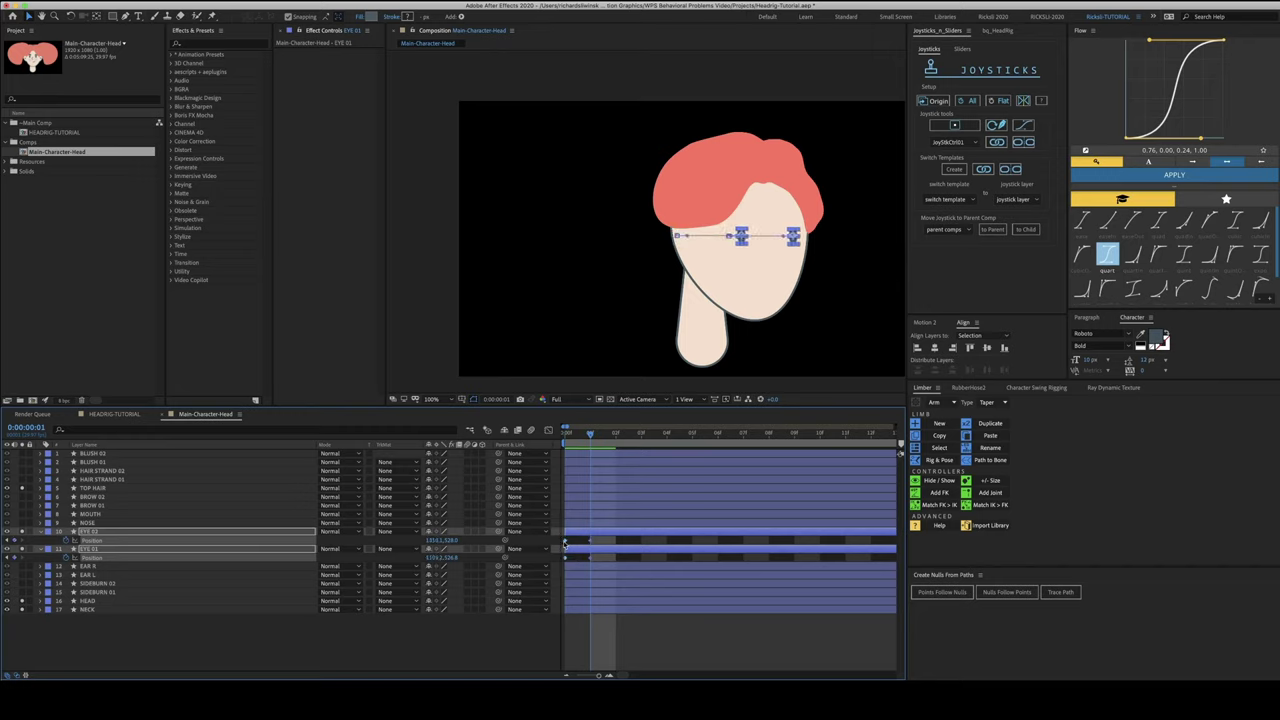
click(544, 637)
drag(432, 557, 469, 563)
key(Page_Up)
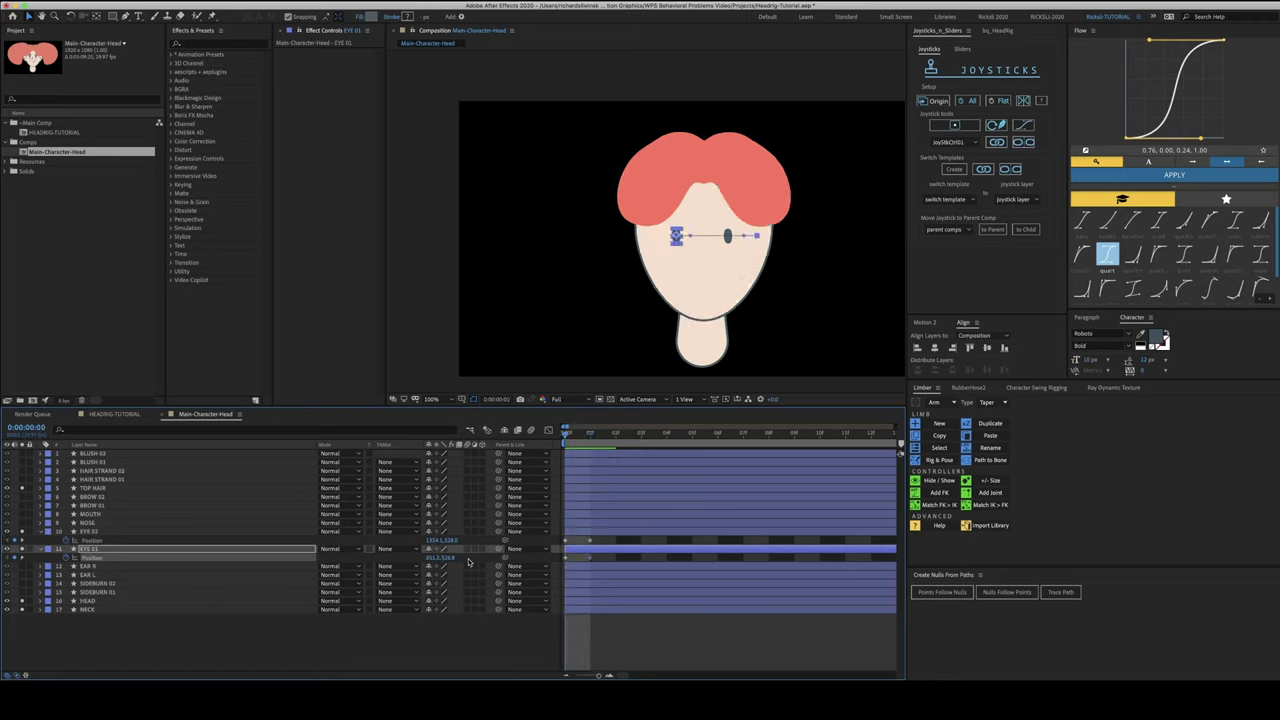
At frame 1, fine-tune EYE 01's horizontal position to about x 1172 and clear the selection
click(463, 650)
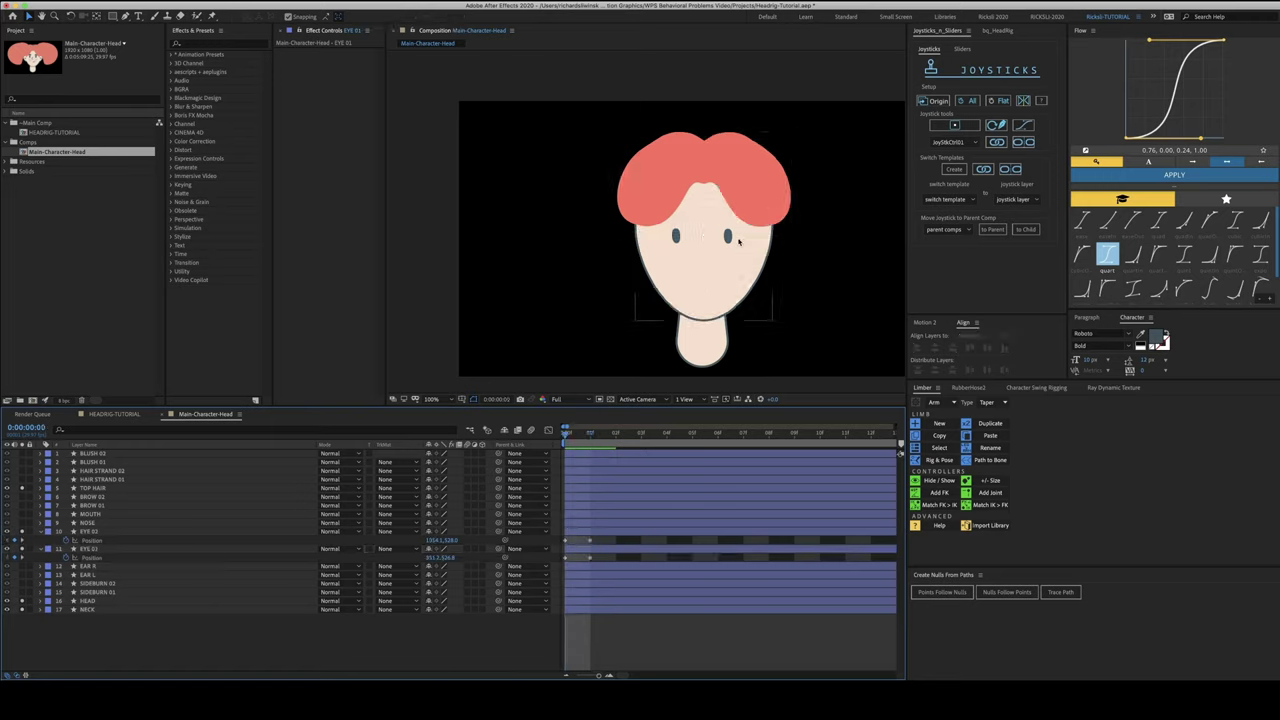
key(Page_Down)
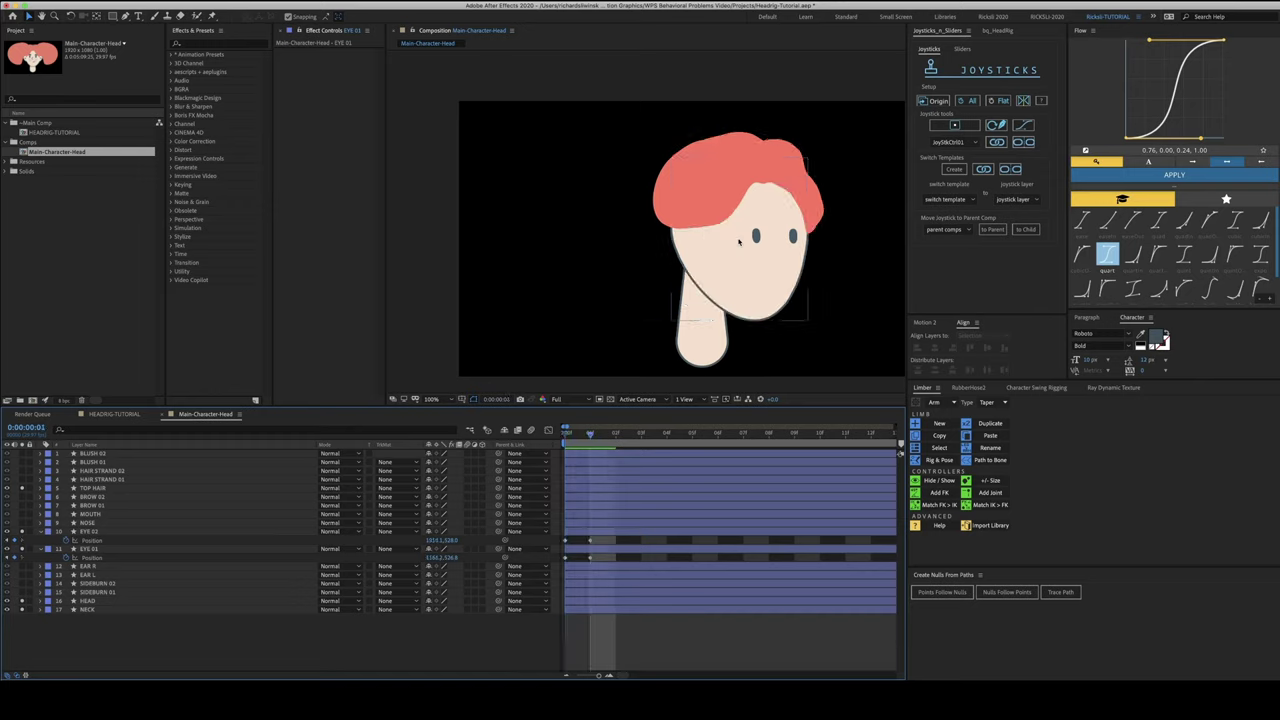
click(626, 550)
key(Right)
key(Right)
key(Right)
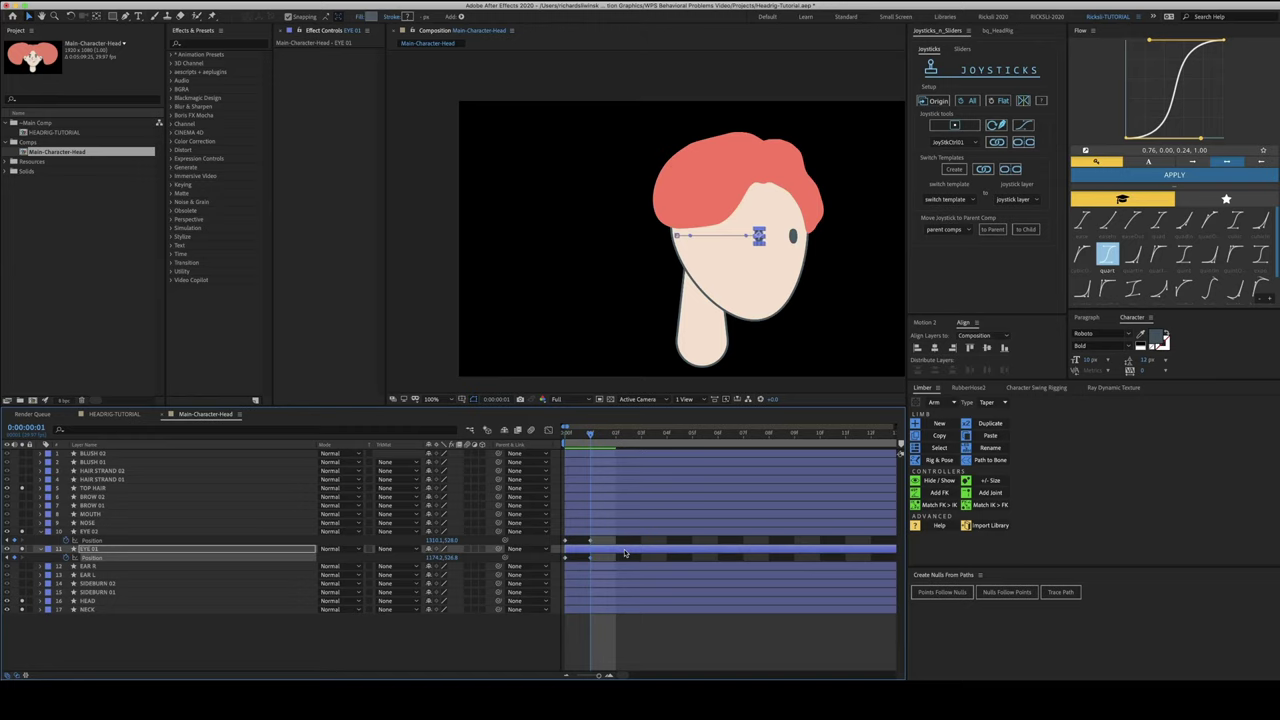
key(Left)
key(Left)
click(623, 543)
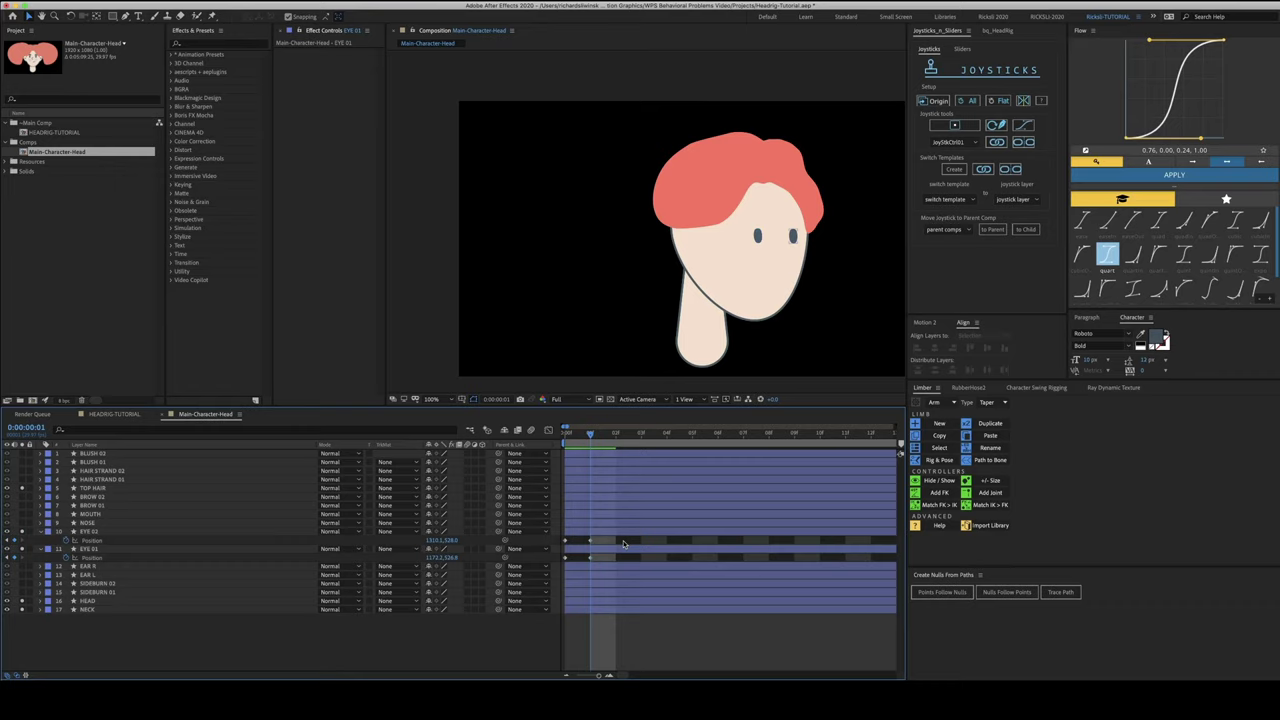
Compare the turned pose at frame 1 with frame 0 and nudge EYE 02 slightly further toward the face edge, to about x 1314
key(j)
key(k)
key(Home)
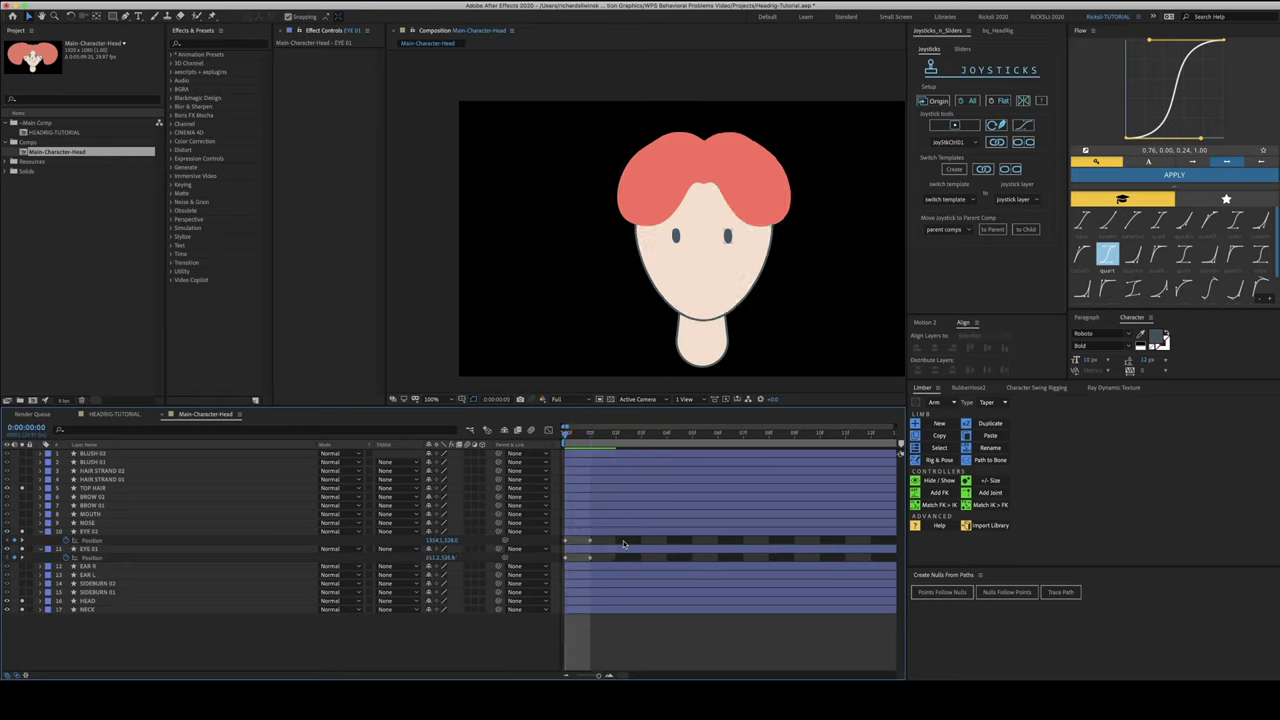
key(Page_Down)
key(Page_Up)
key(Page_Down)
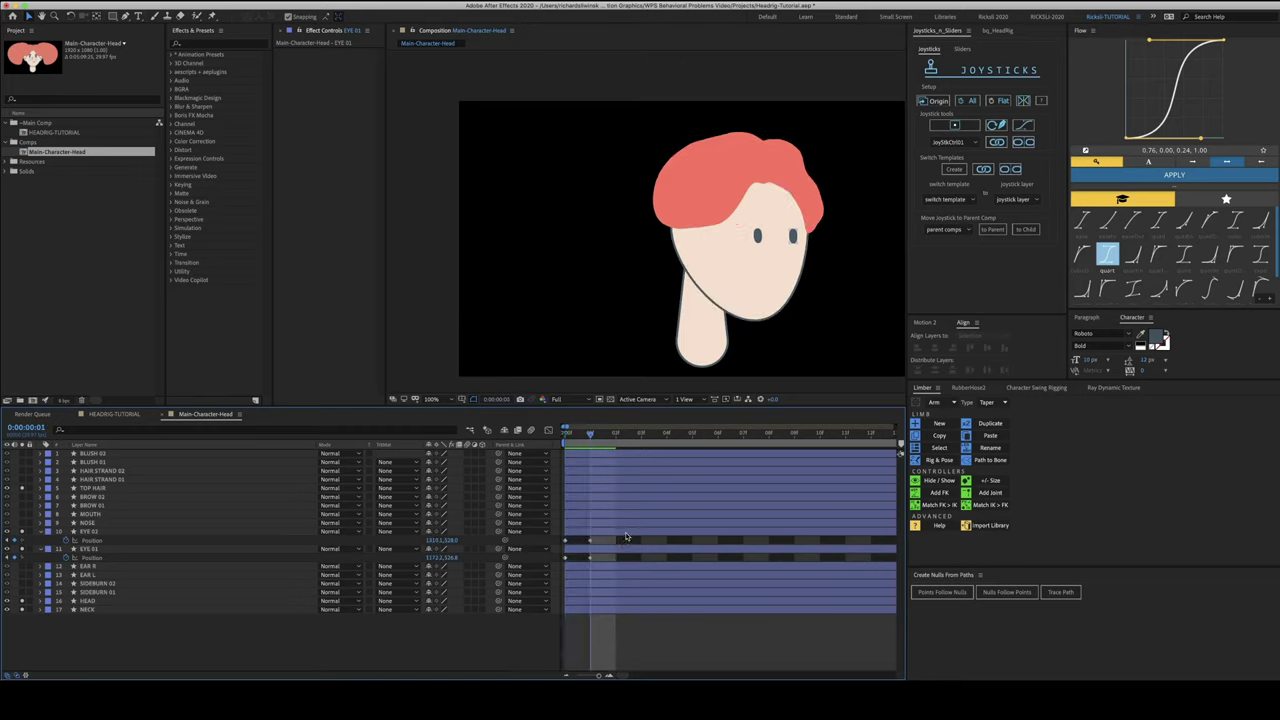
click(627, 535)
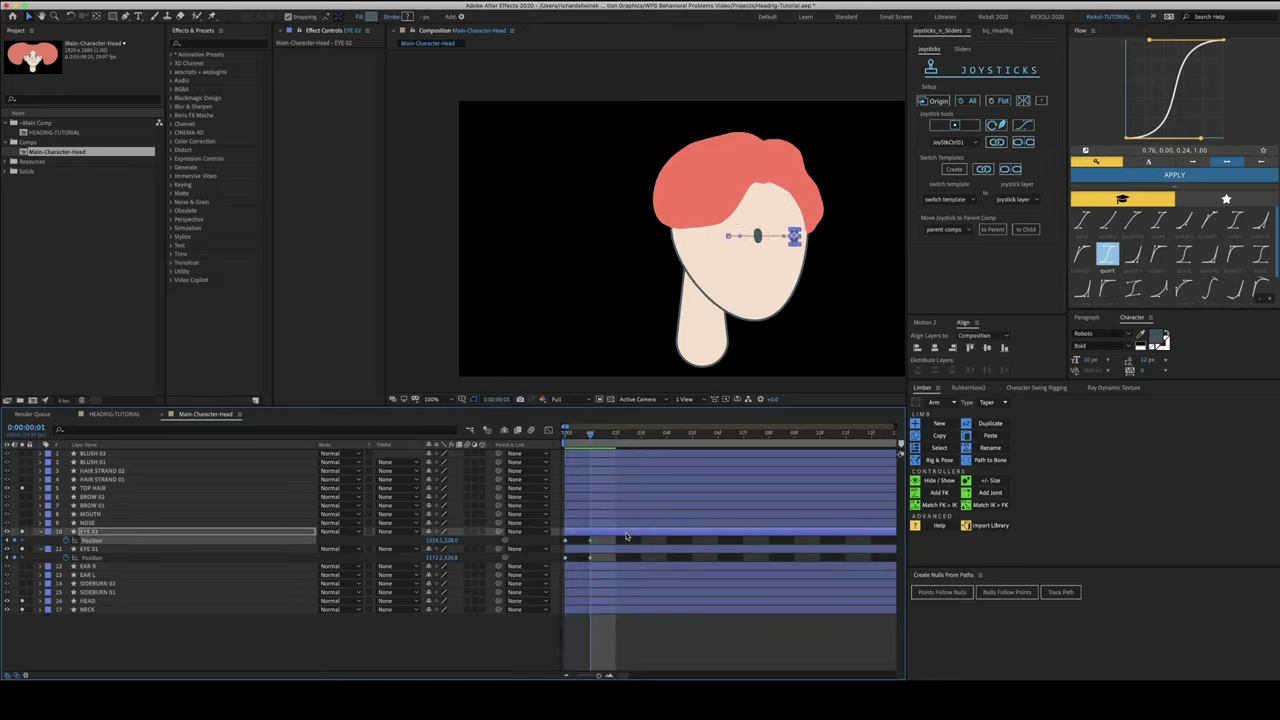
key(Page_Up)
click(535, 656)
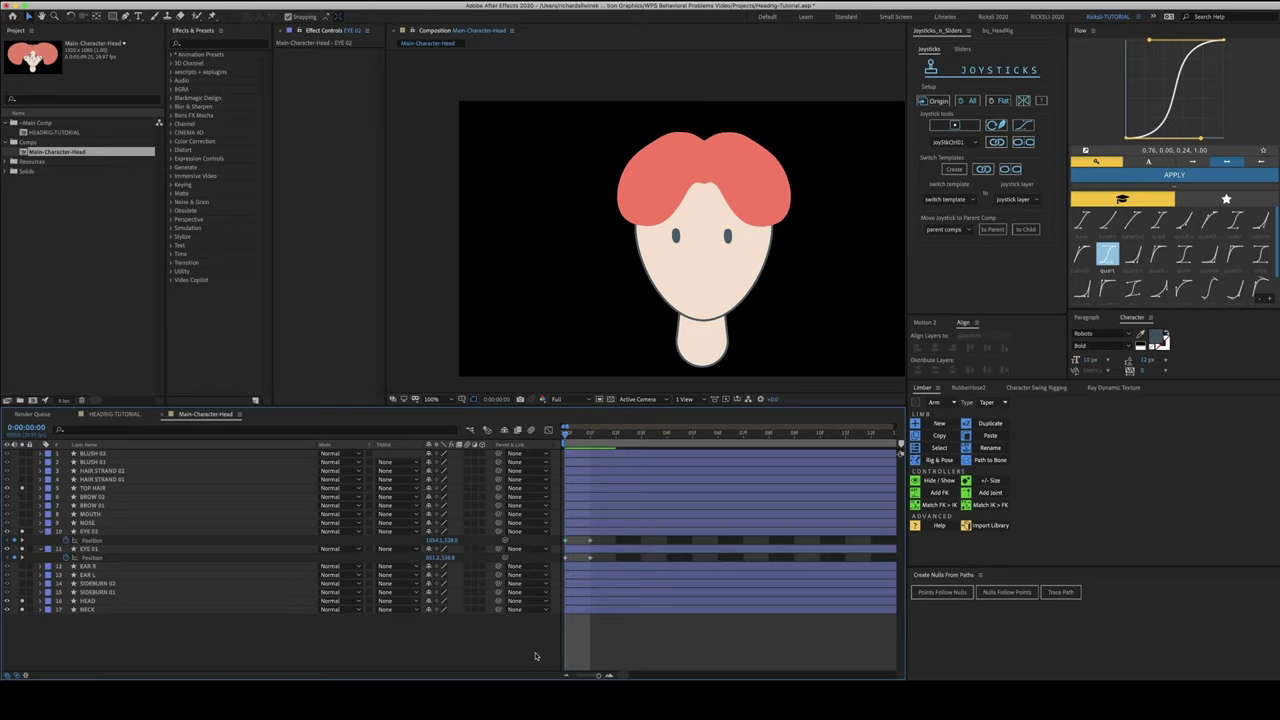
key(Page_Down)
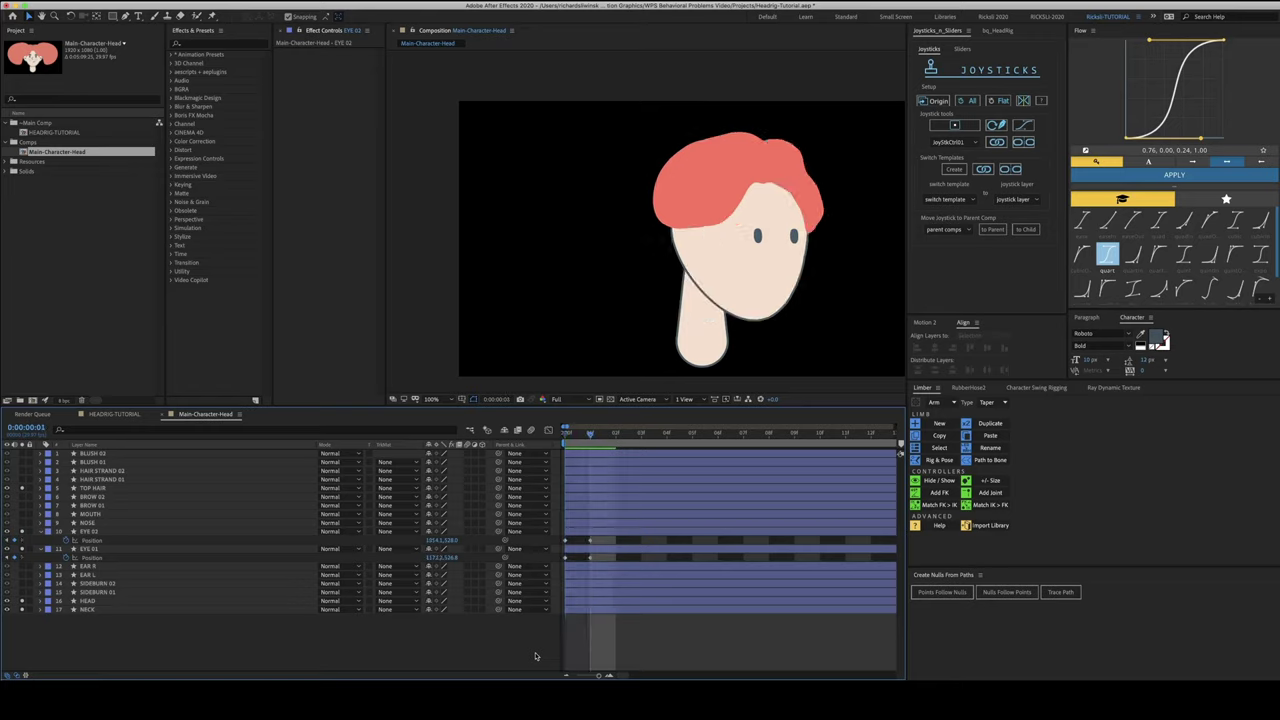
At frame 2, restore both eyes' origin pose and shift them toward the opposite turn, EYE 01 to about x 605 and EYE 02 to about x 738
key(Page_Down)
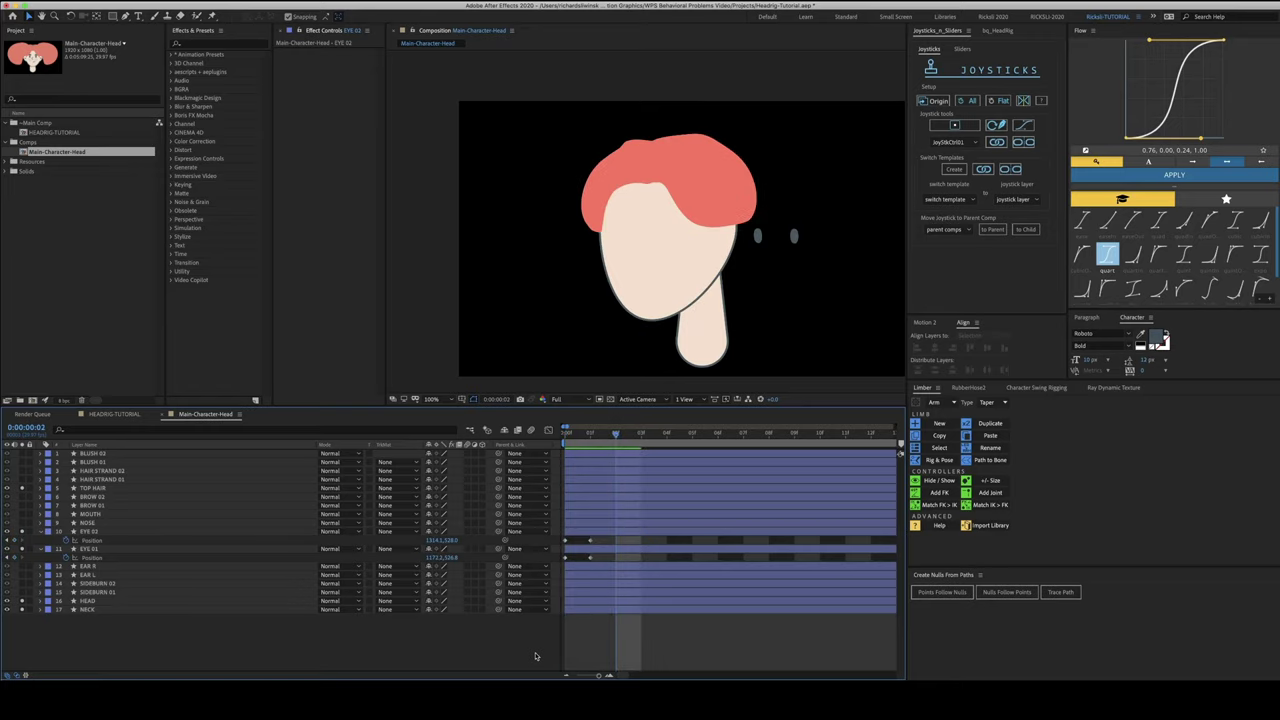
click(616, 532)
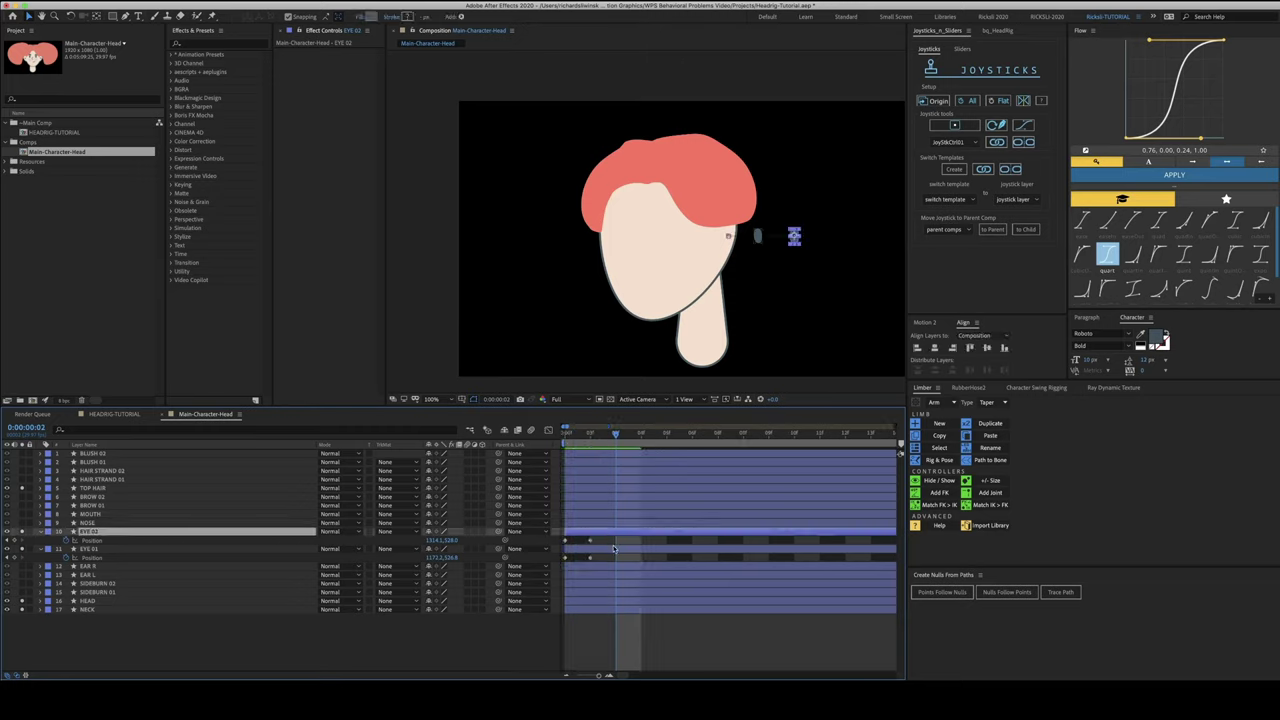
shift+click(614, 548)
click(930, 102)
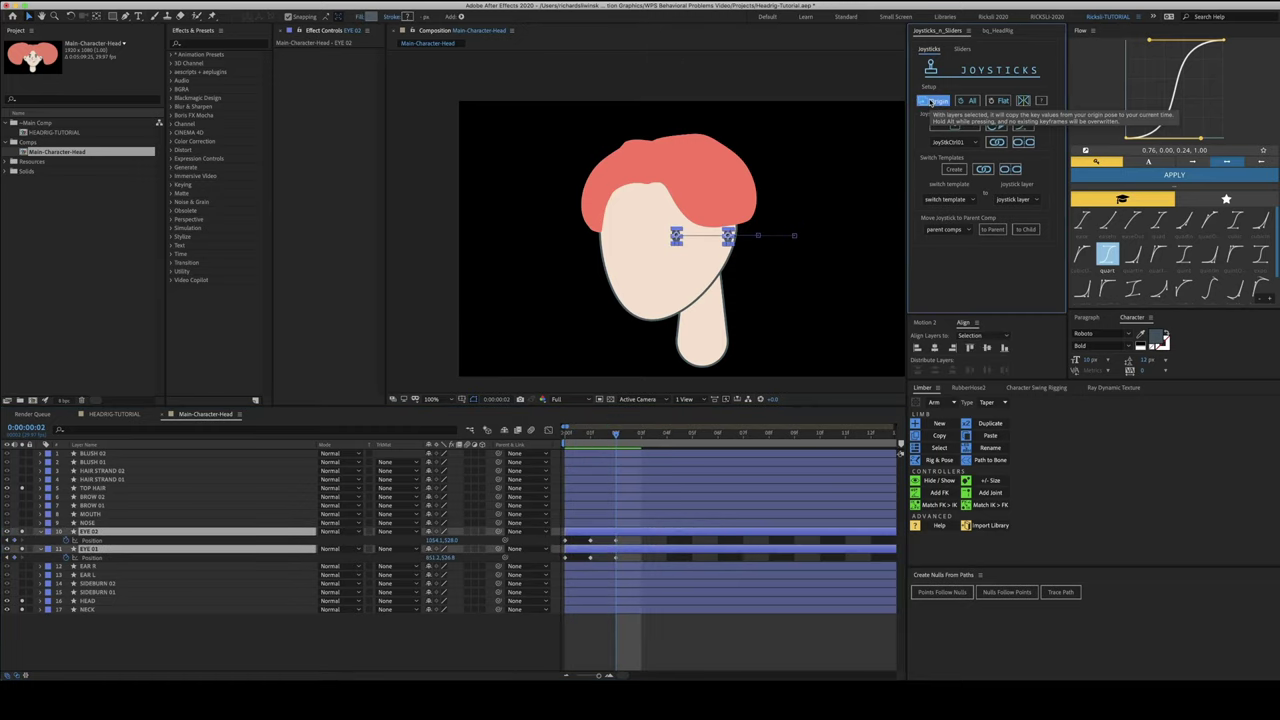
drag(430, 541, 328, 557)
click(405, 639)
drag(434, 557, 396, 547)
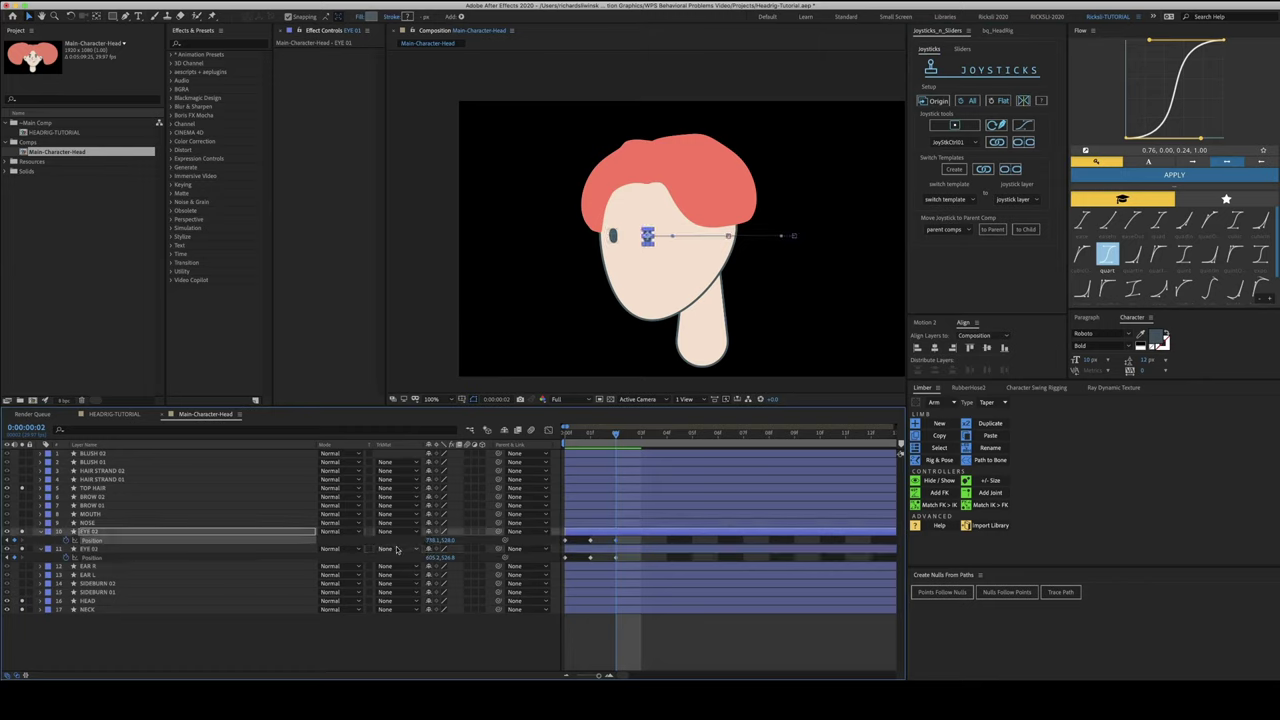
Compare the eyes' placement and spacing between the opposite head turns at frames 1 and 2
key(Page_Up)
click(526, 648)
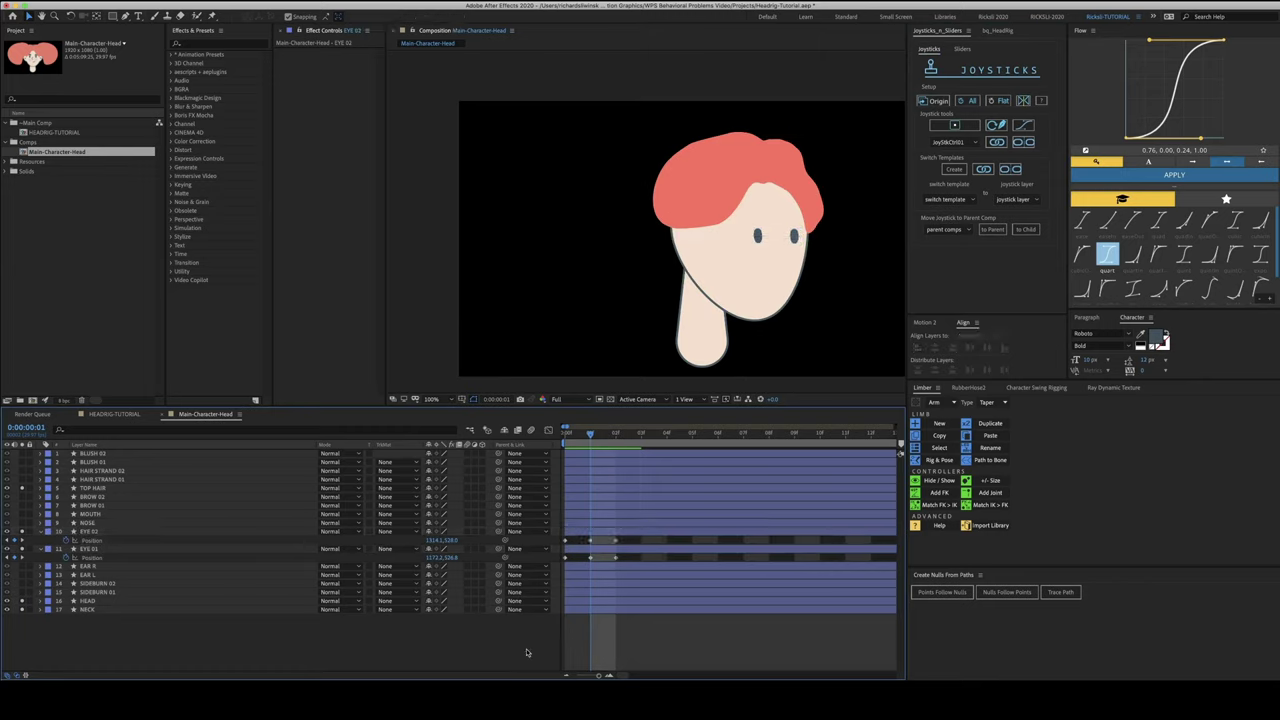
key(Page_Down)
key(Page_Up)
key(Page_Down)
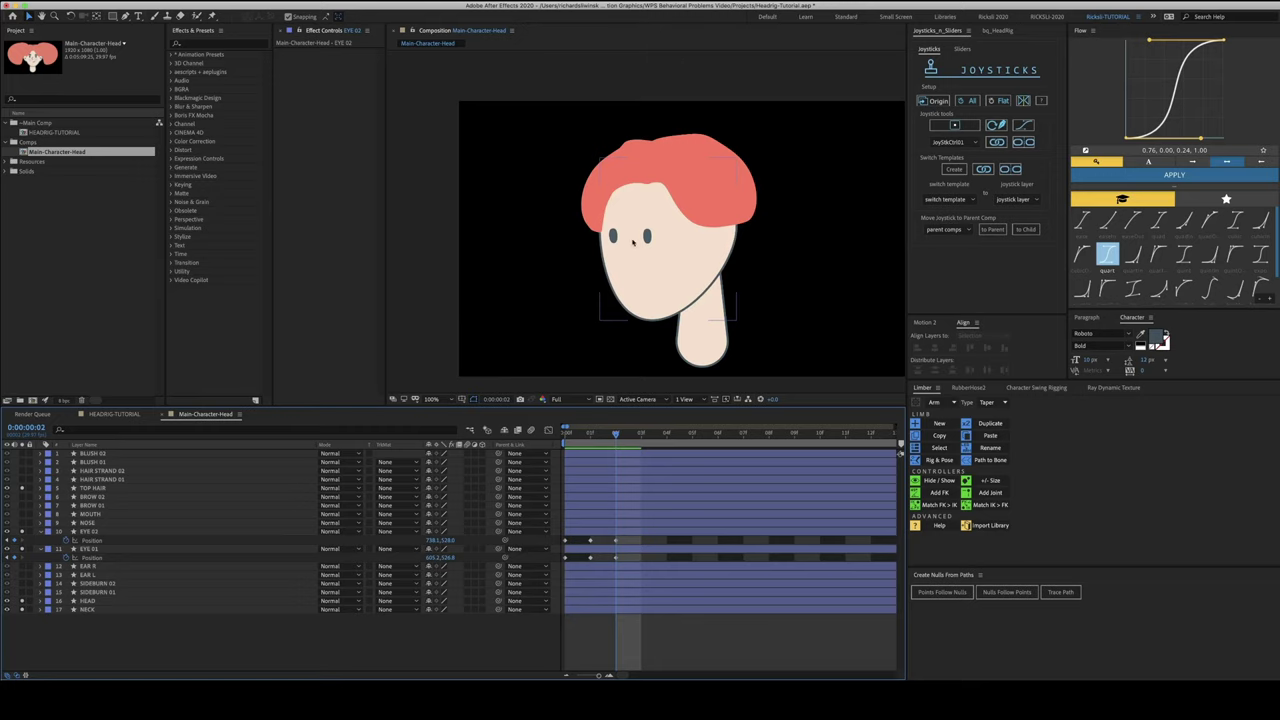
key(Page_Up)
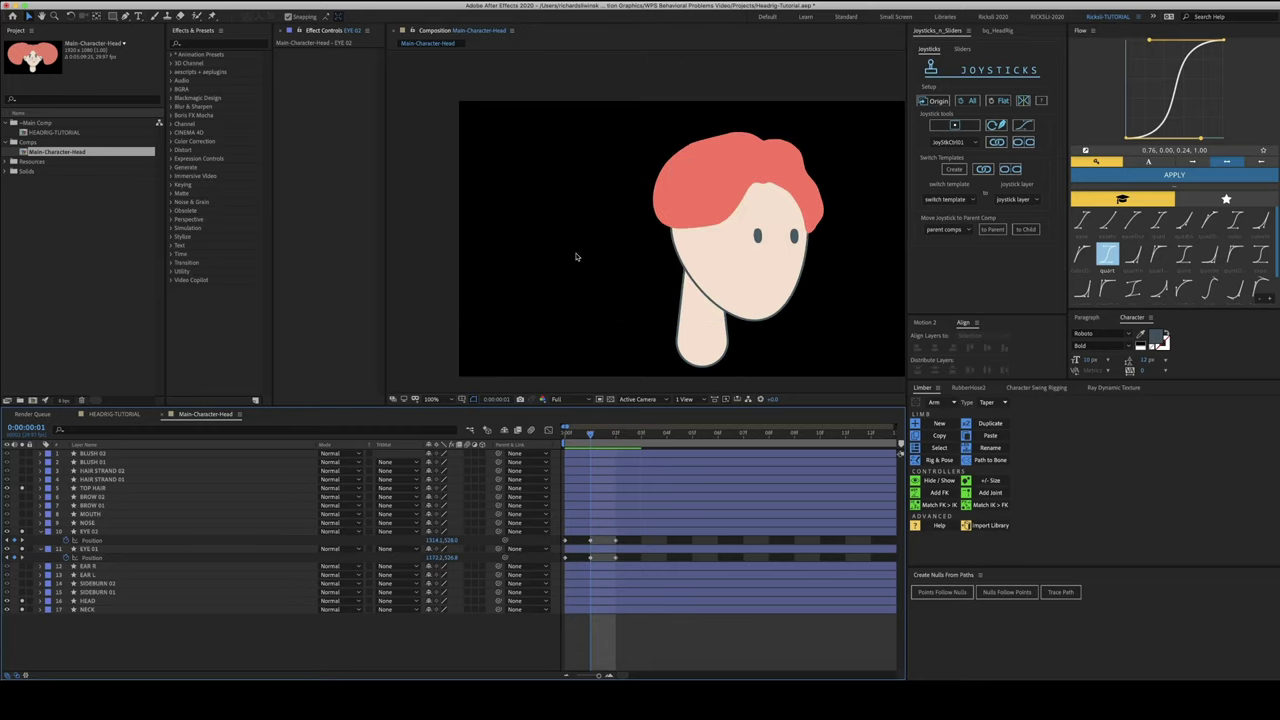
key(Page_Down)
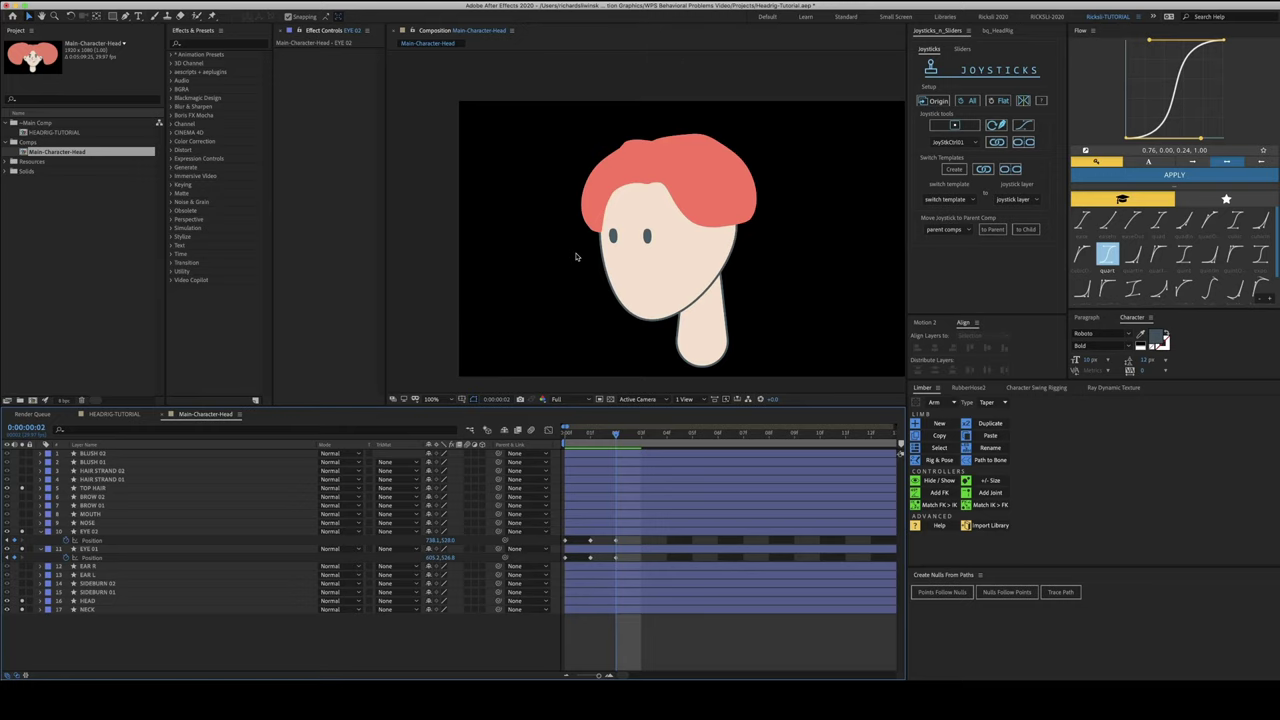
key(Page_Up)
key(Page_Down)
At frame 2, nudge EYE 01 slightly outward toward the near face edge, to about x 601
click(624, 531)
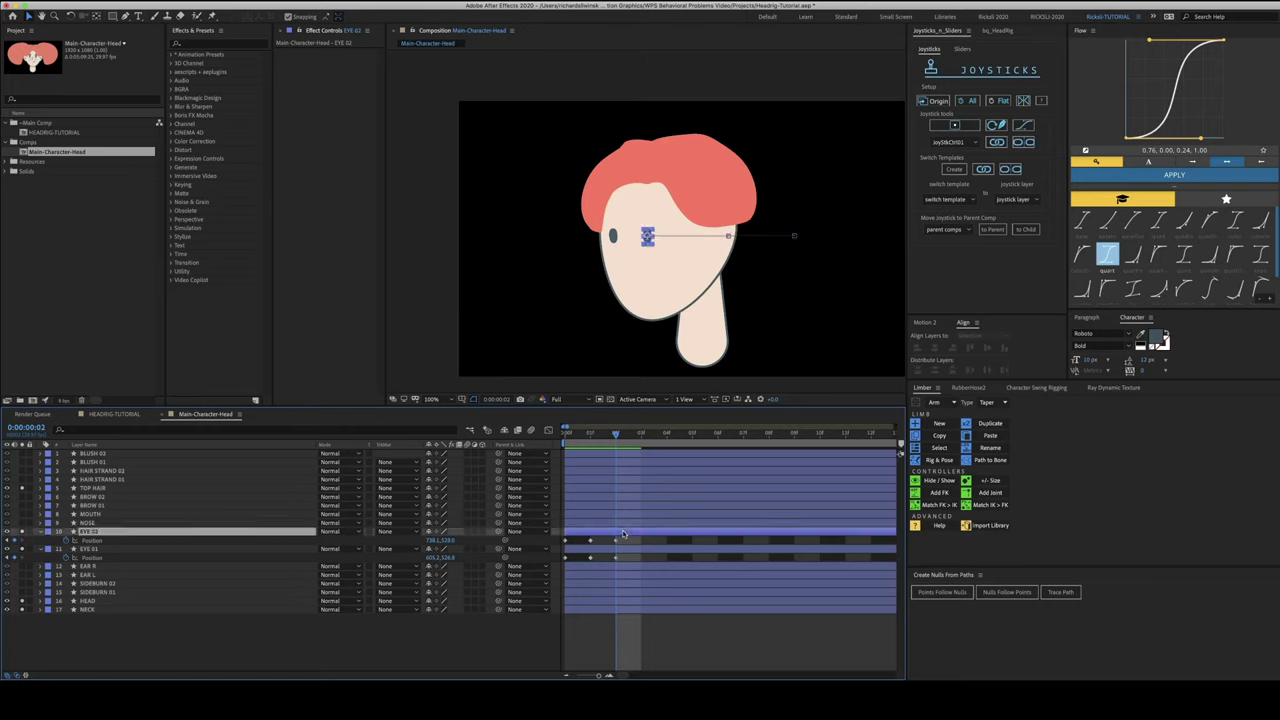
click(624, 547)
key(Left)
key(Left)
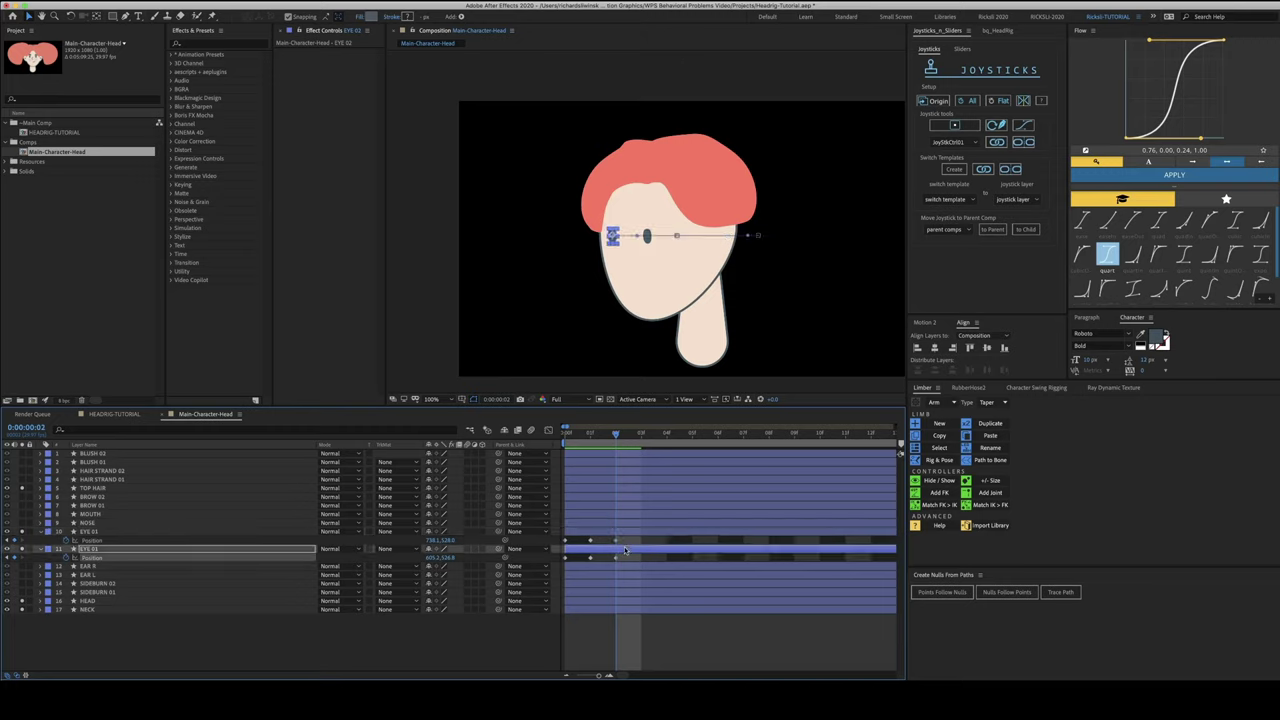
click(631, 531)
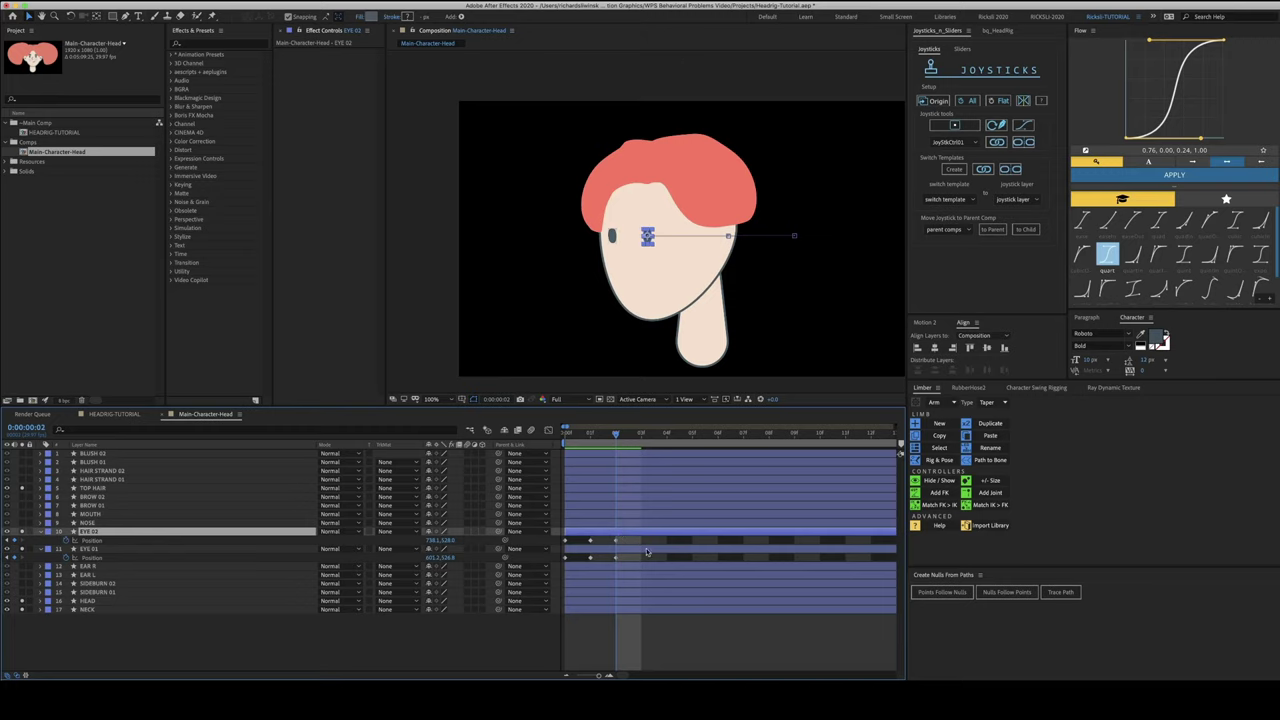
click(652, 580)
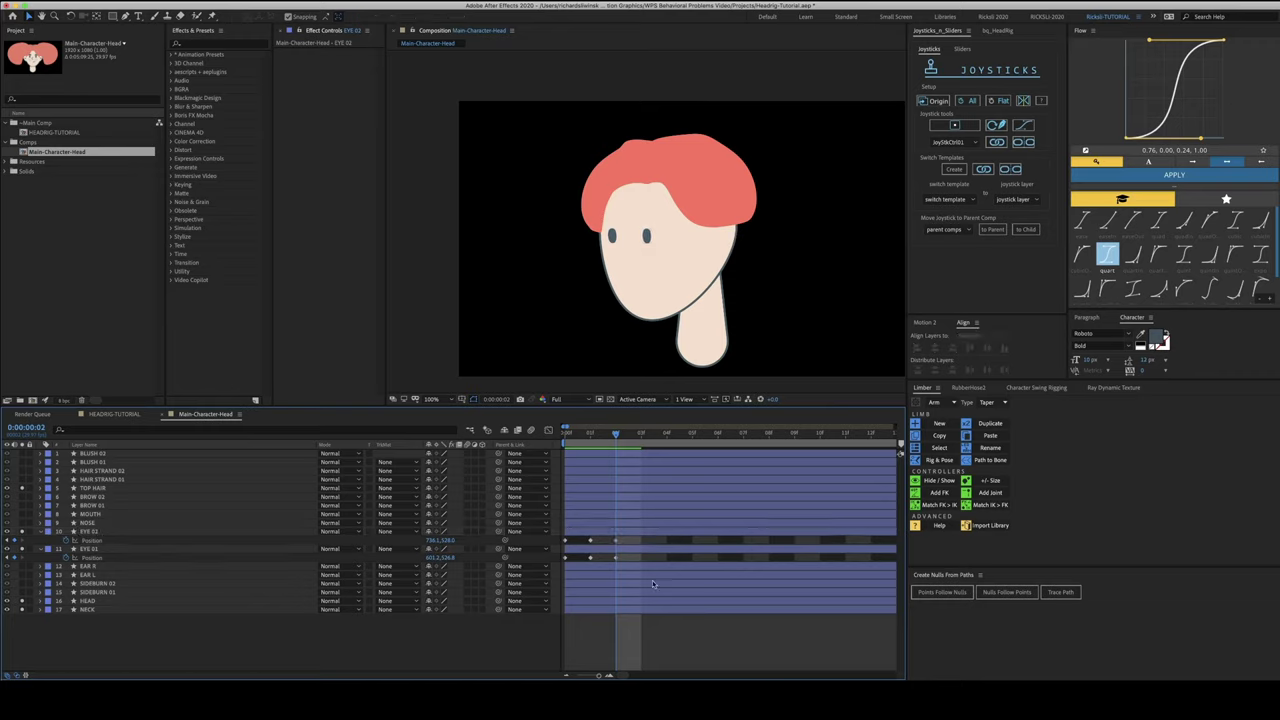
Check frame 2 against frame 1 and fine-tune EYE 02's horizontal position at frame 2 to about x 740
key(Page_Up)
key(Page_Down)
key(Page_Up)
key(Page_Down)
click(634, 532)
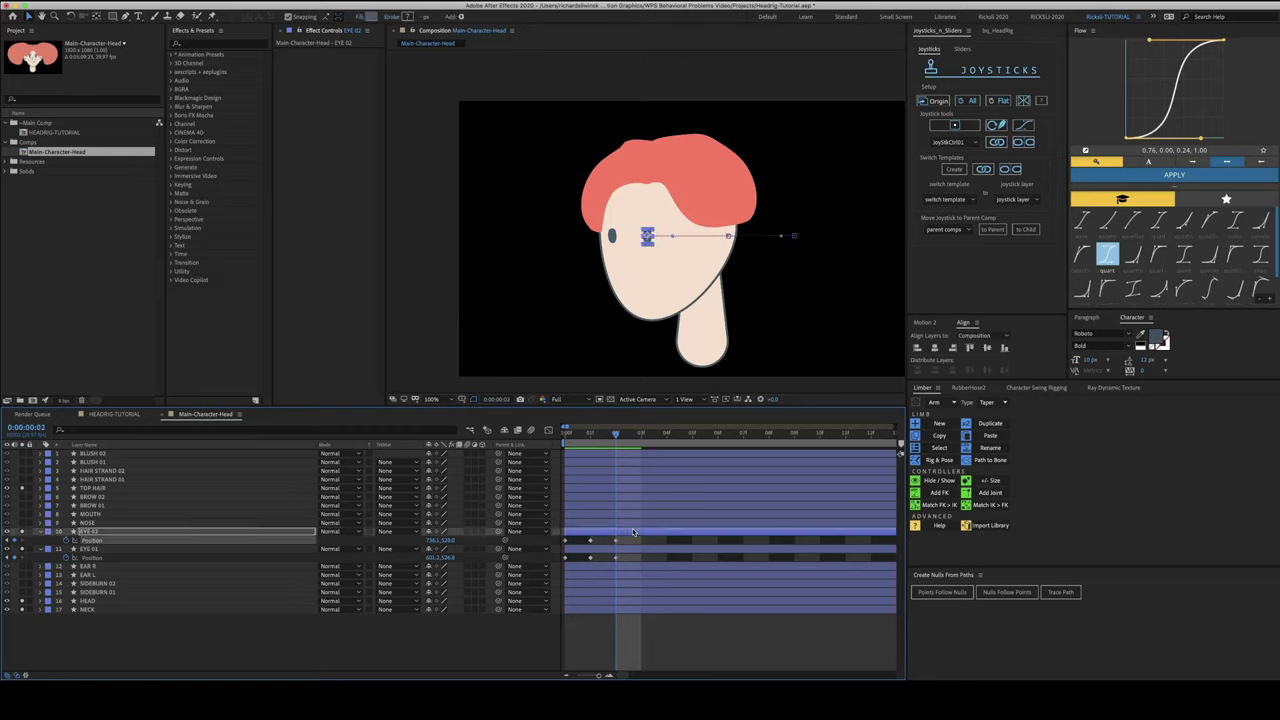
key(Left)
key(Left)
click(630, 540)
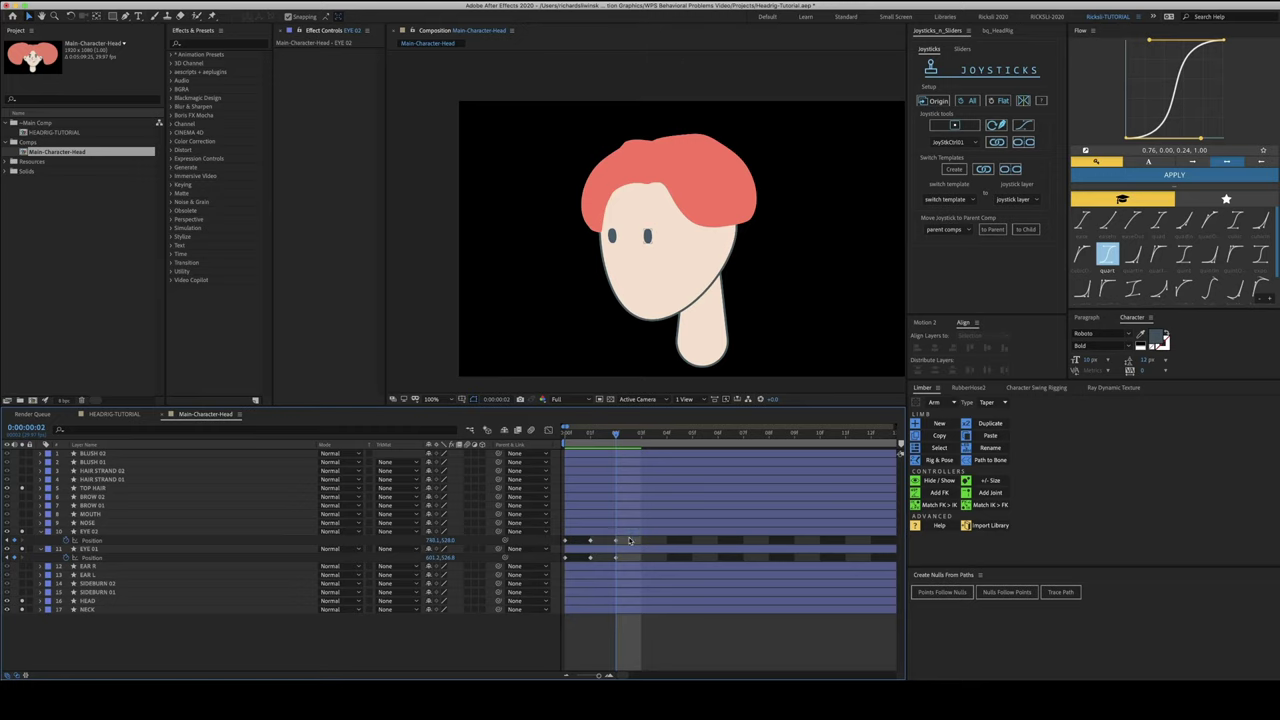
At frame 3, restore both eyes' origin pose and raise them together by about 70 px for the upward look
key(Page_Down)
click(629, 531)
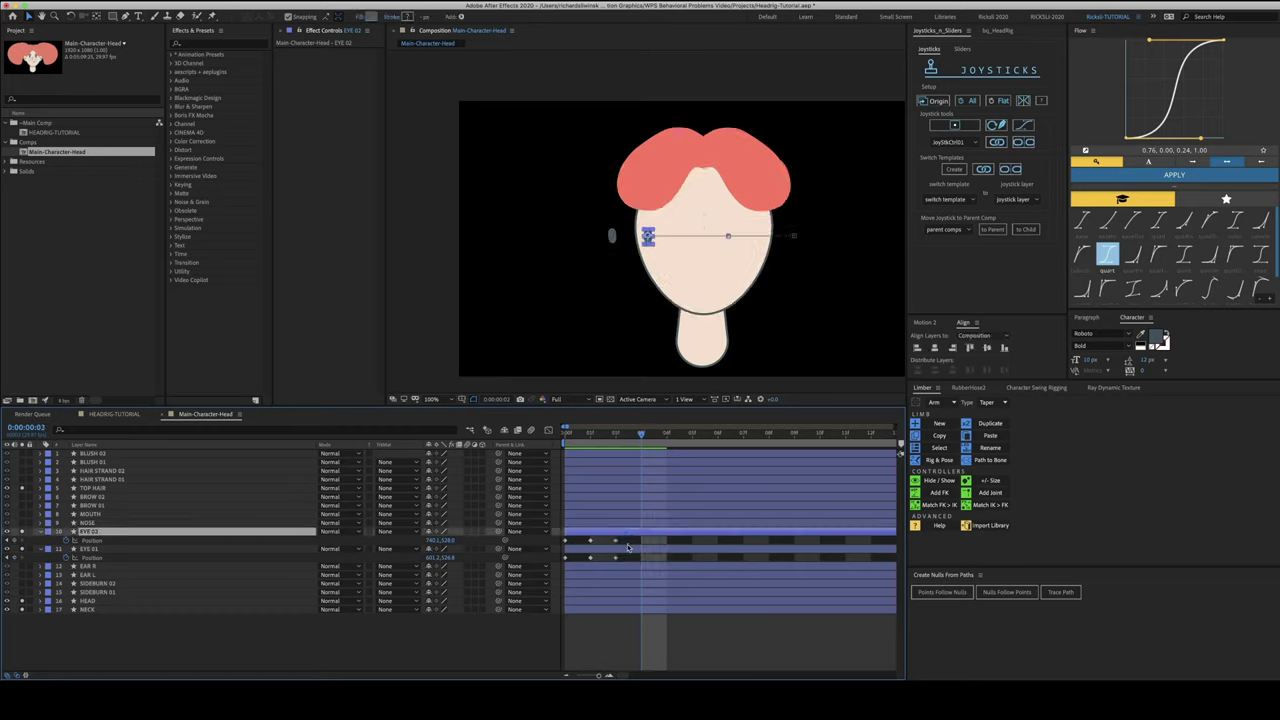
shift+click(622, 549)
click(936, 101)
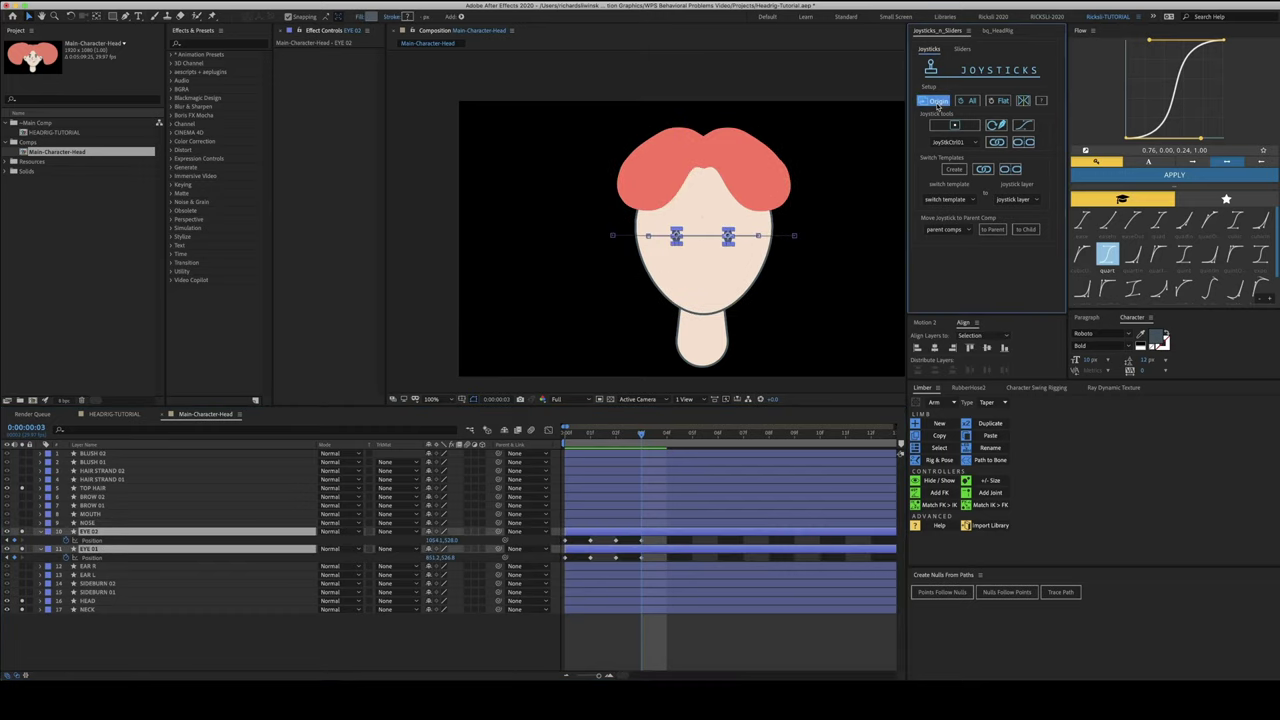
drag(449, 540, 413, 543)
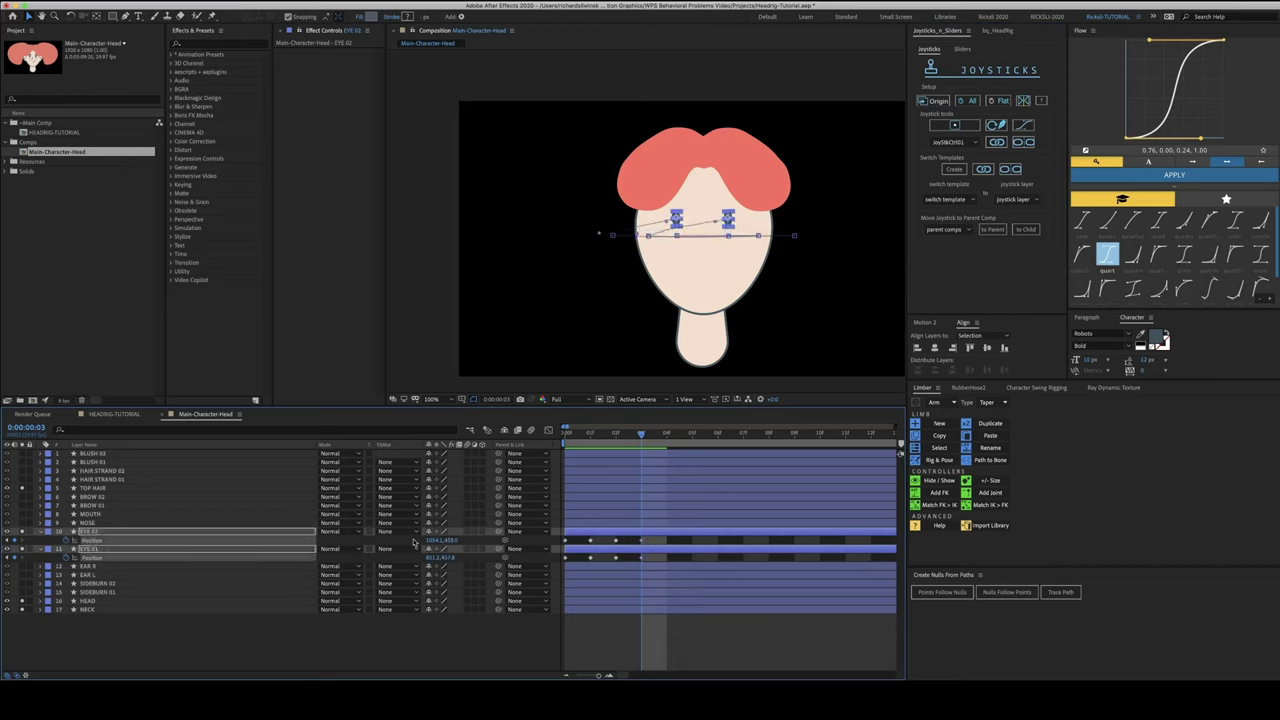
Check the upward look against frame 0 and nudge both eyes slightly higher at frame 3
key(Home)
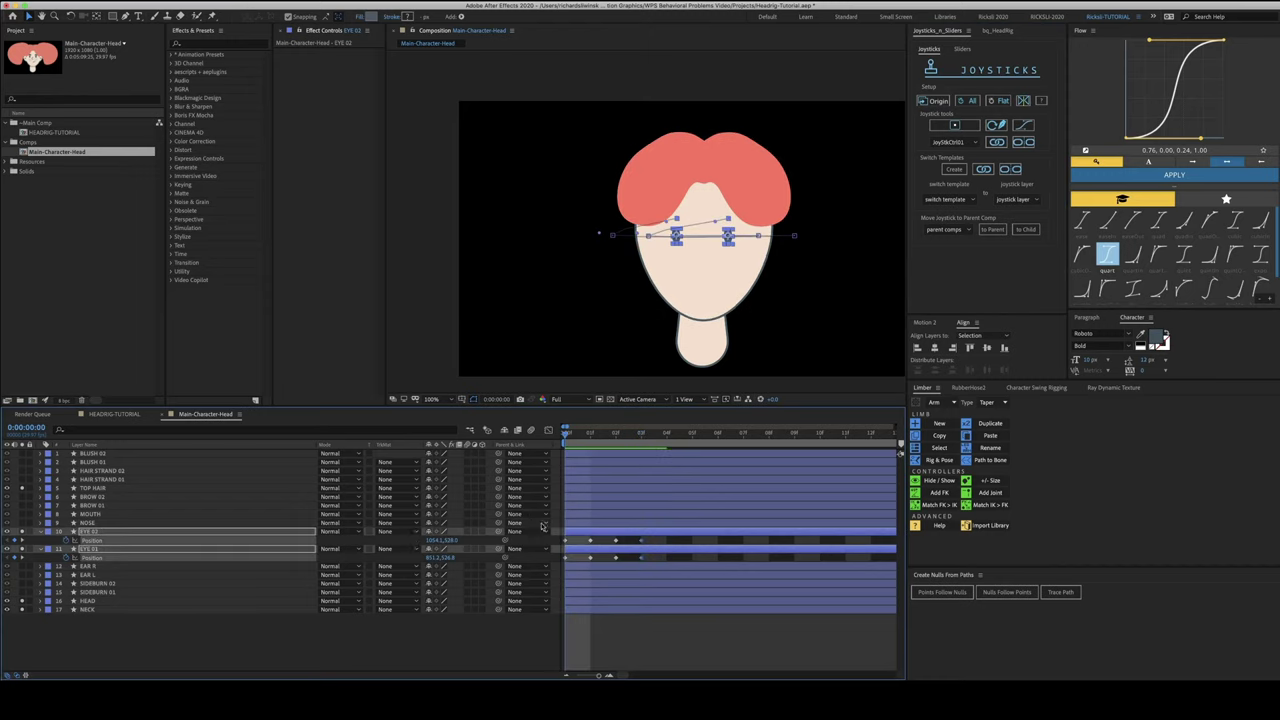
key(F2)
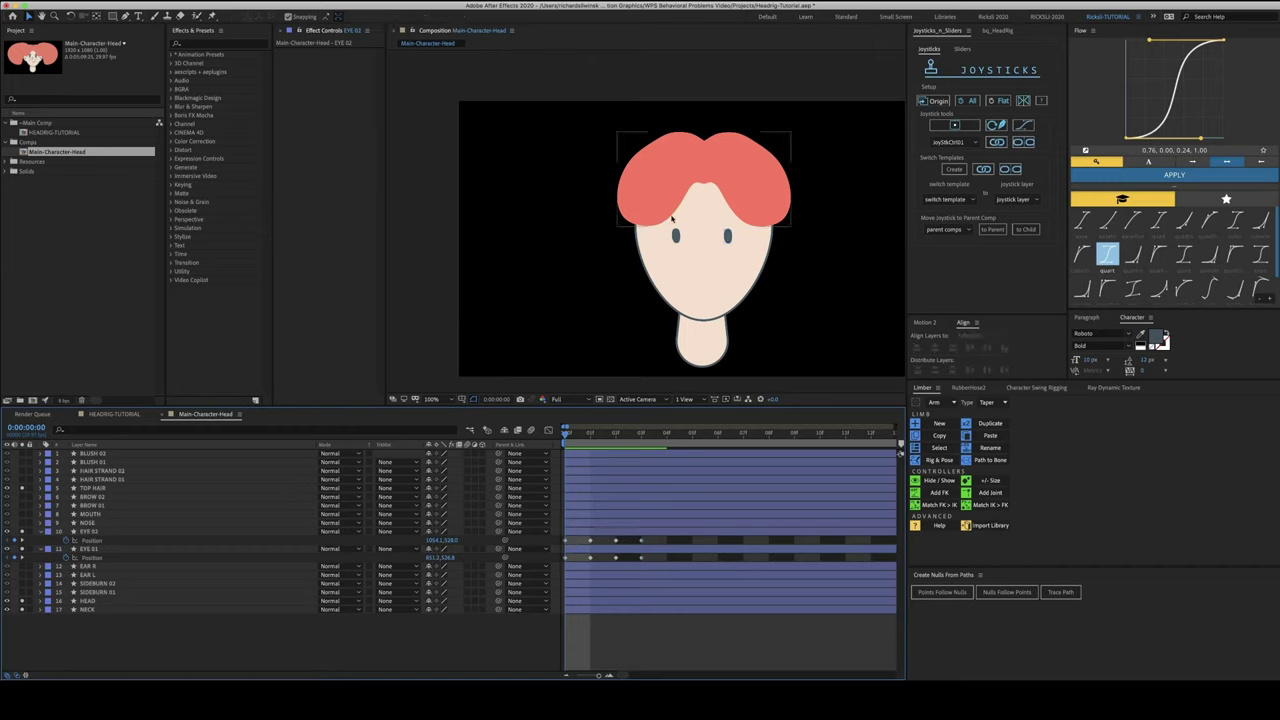
click(643, 433)
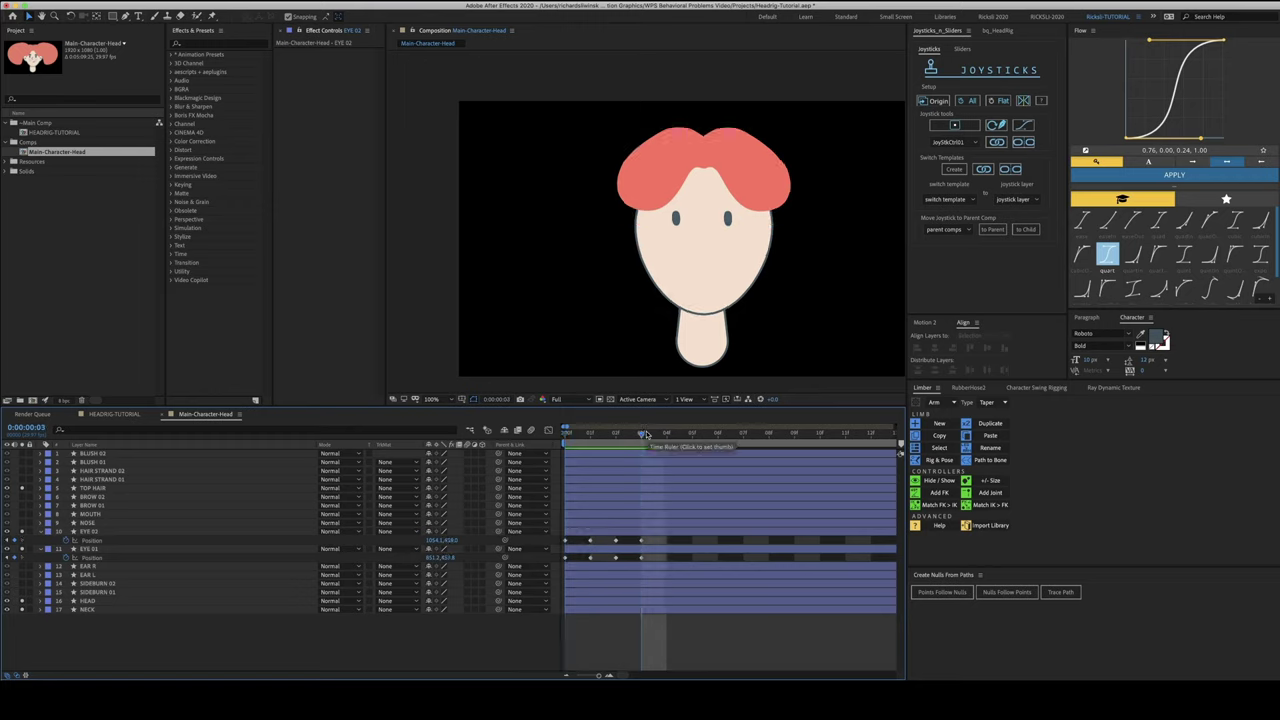
click(650, 532)
shift+click(657, 549)
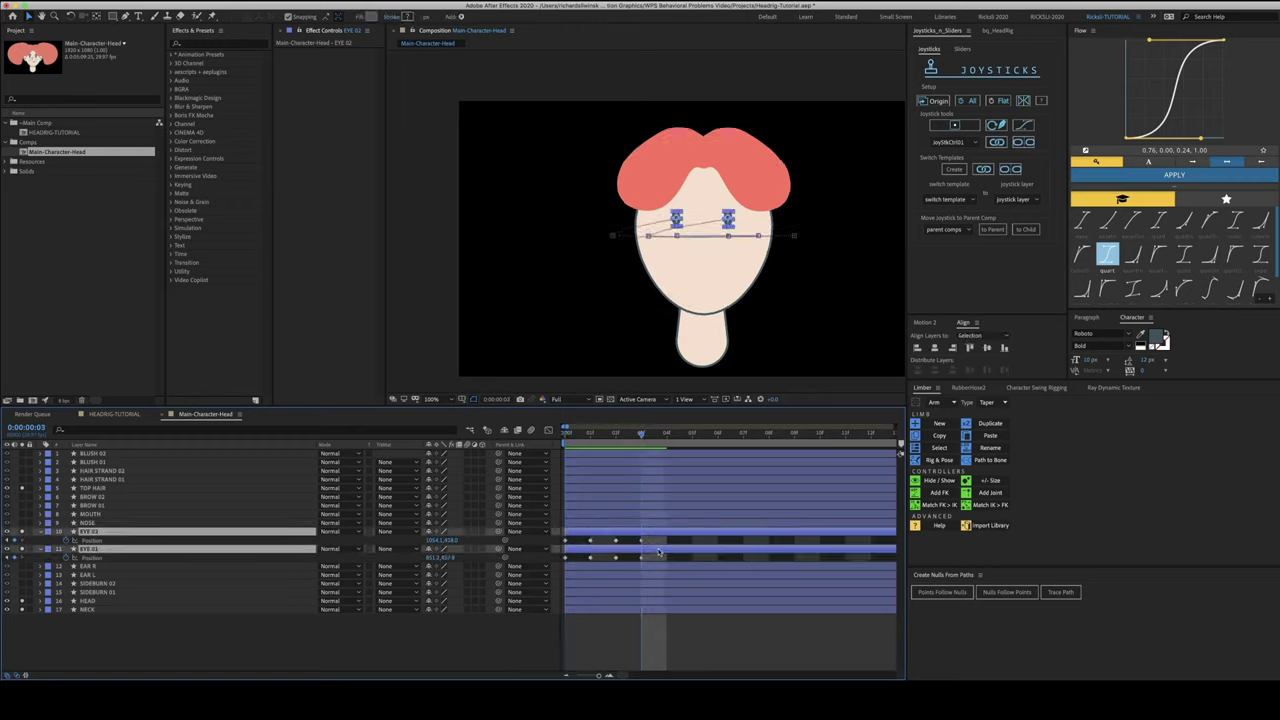
key(Up)
key(Up)
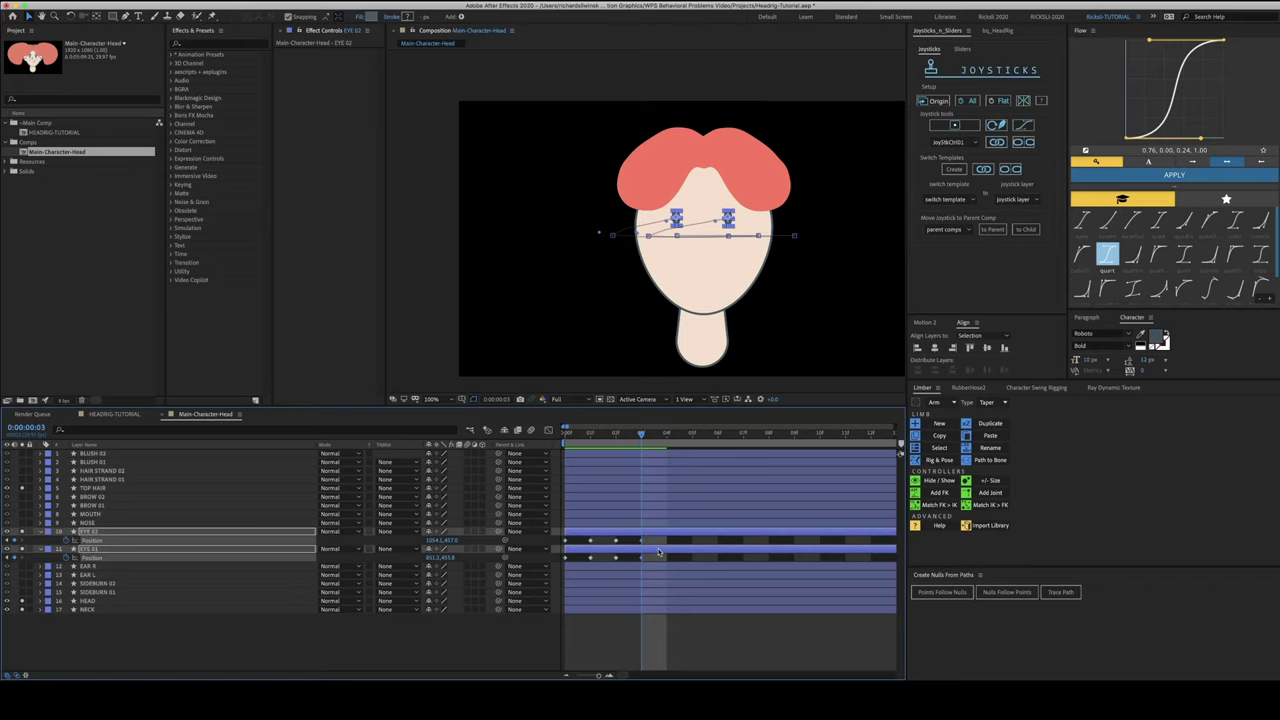
At frame 4, restore both eyes' origin pose and lower them together to suit the downward-tilted face
key(Page_Down)
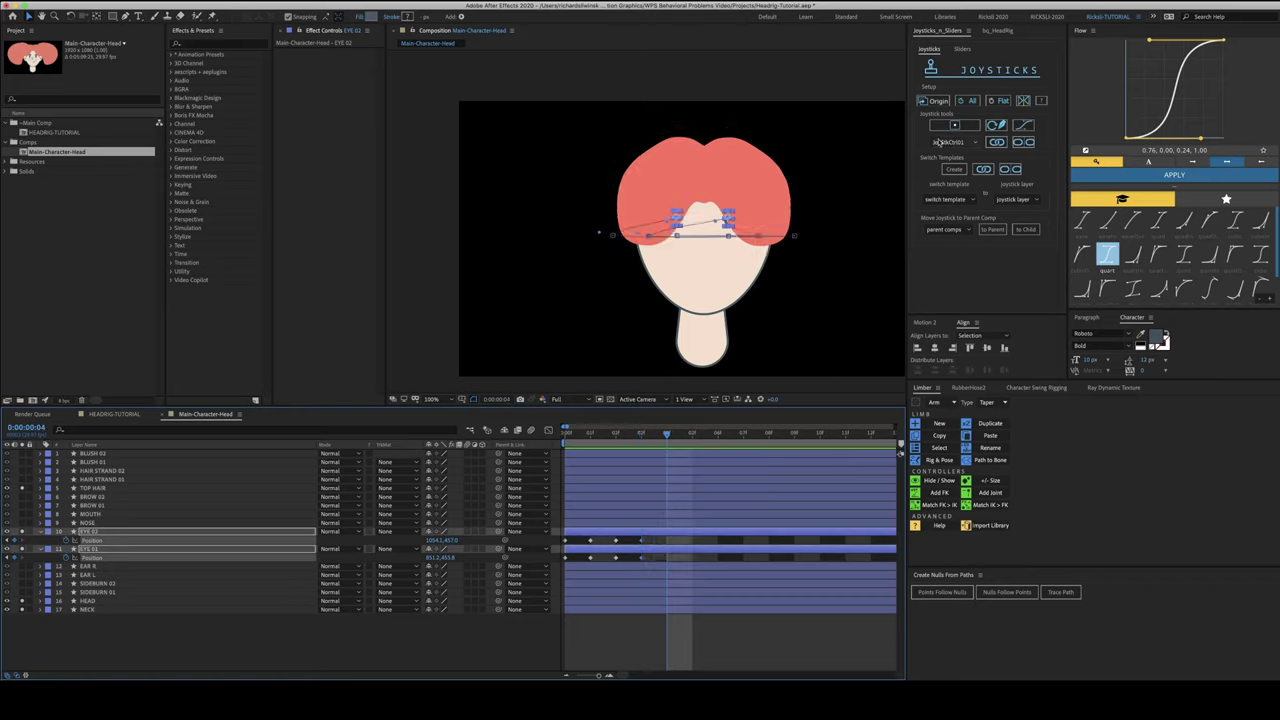
click(934, 101)
key(shift+Down)
key(shift+Down)
key(shift+Down)
key(shift+Down)
key(shift+Down)
key(shift+Down)
key(shift+Down)
key(shift+Up)
key(shift+Up)
key(shift+Up)
key(Down)
key(Down)
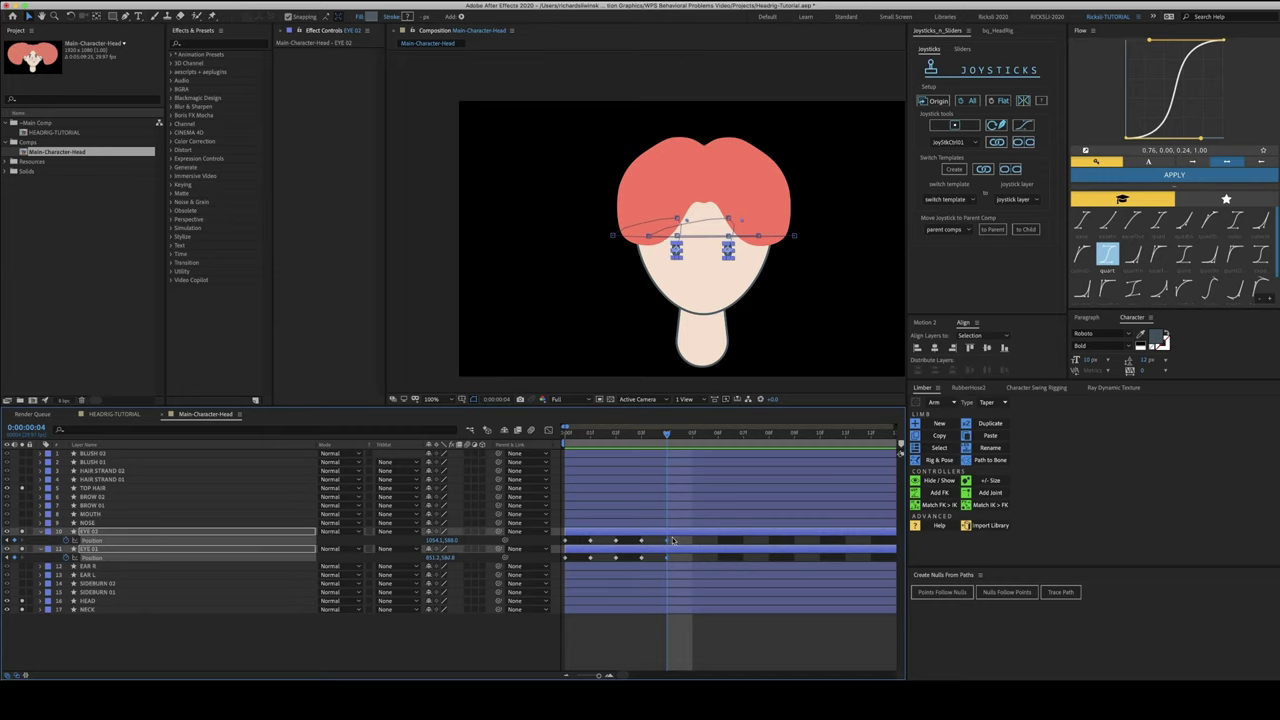
Convert all Position keyframes of EYE 01 and EYE 02 to straight motion paths and return to frame 0
drag(673, 538, 571, 562)
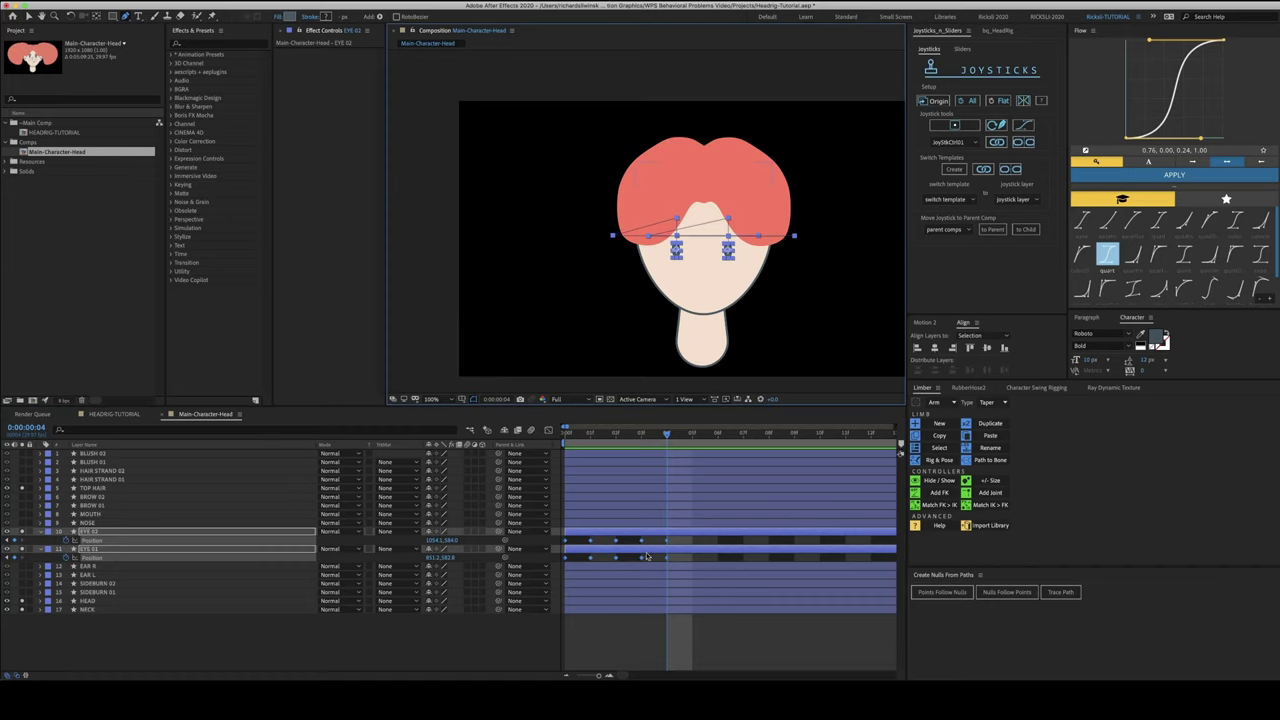
key(Home)
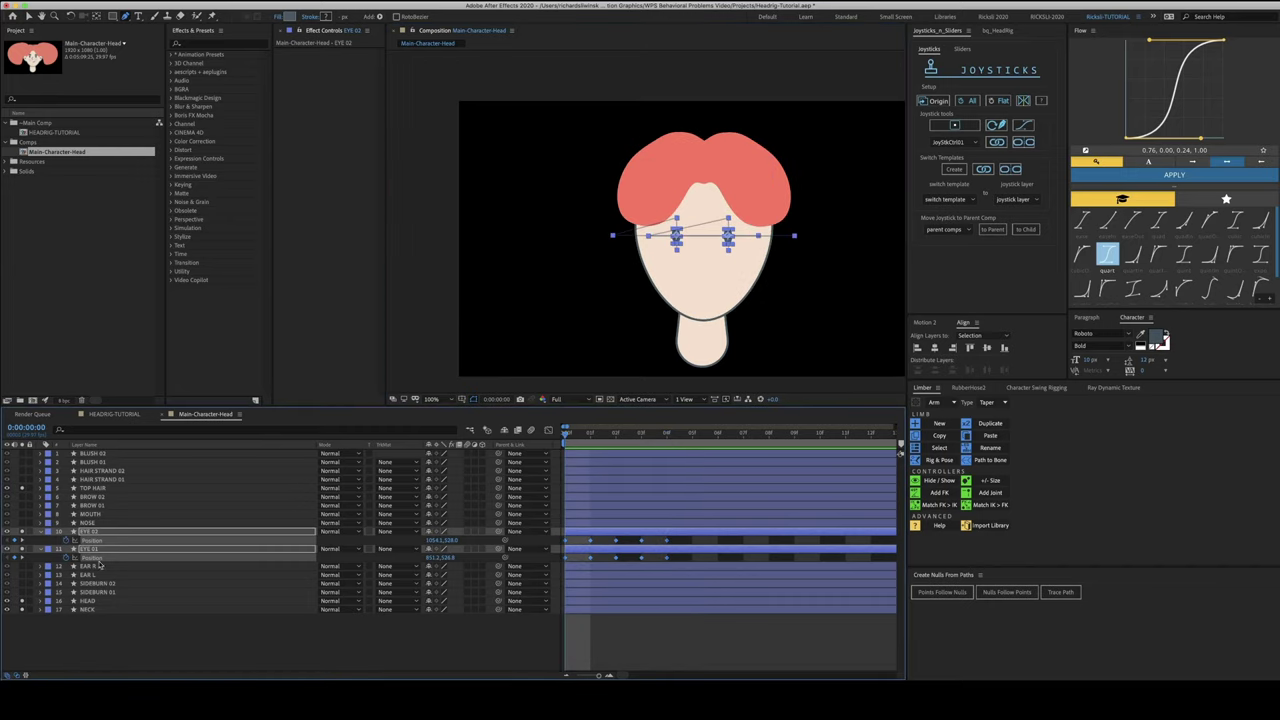
Collapse the eye layers, solo the NOSE layer and start keyframing its Position at frame 0
click(42, 532)
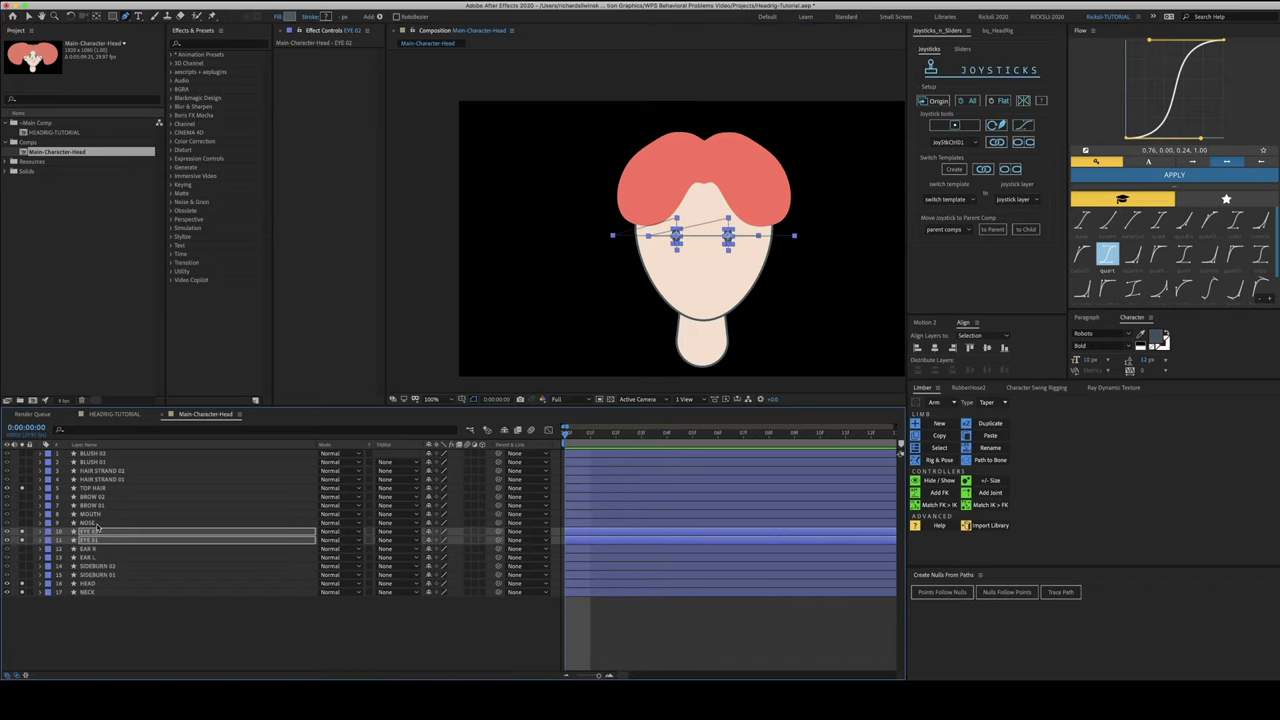
click(100, 524)
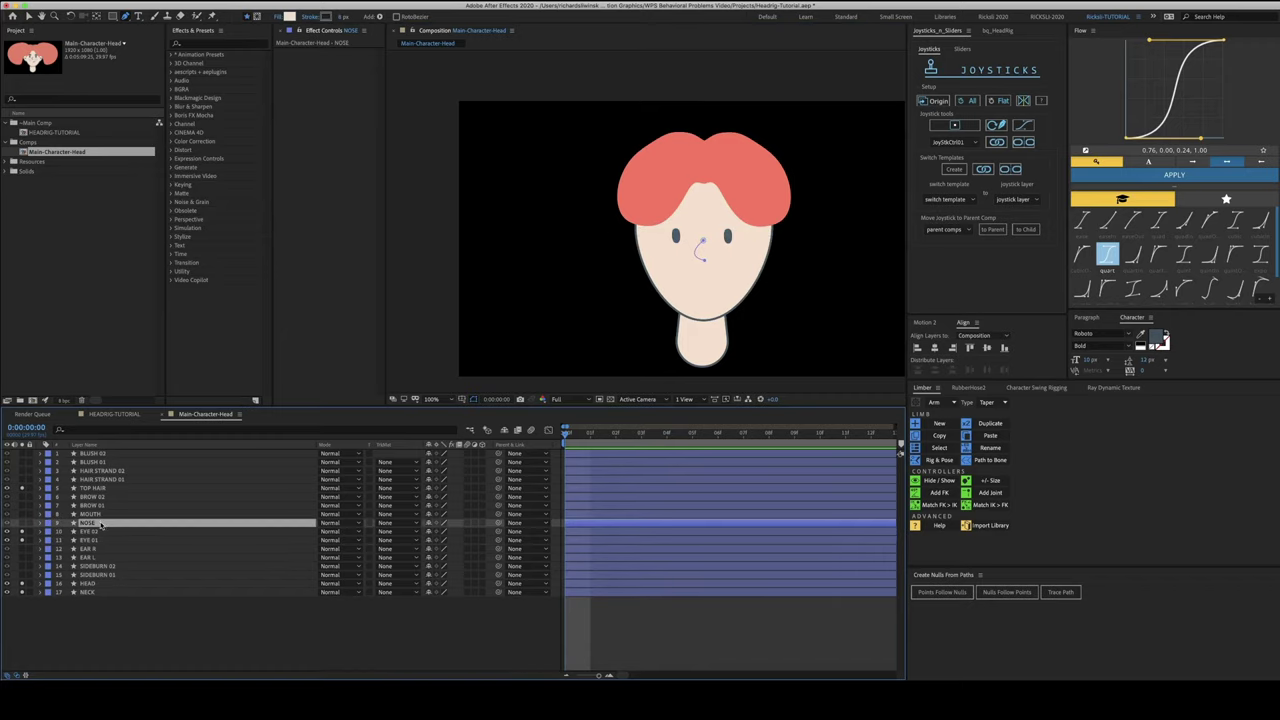
click(22, 523)
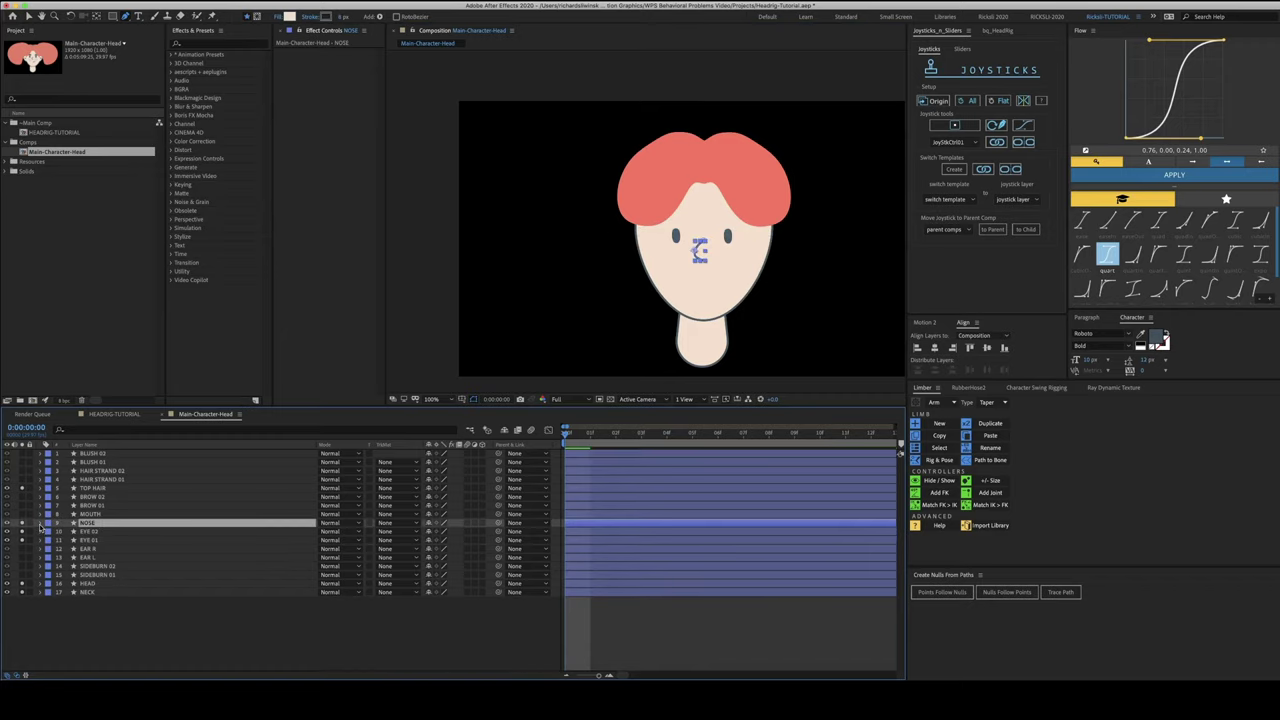
scroll(744, 282, up, 1)
key(space)
drag(792, 309, 658, 275)
key(g)
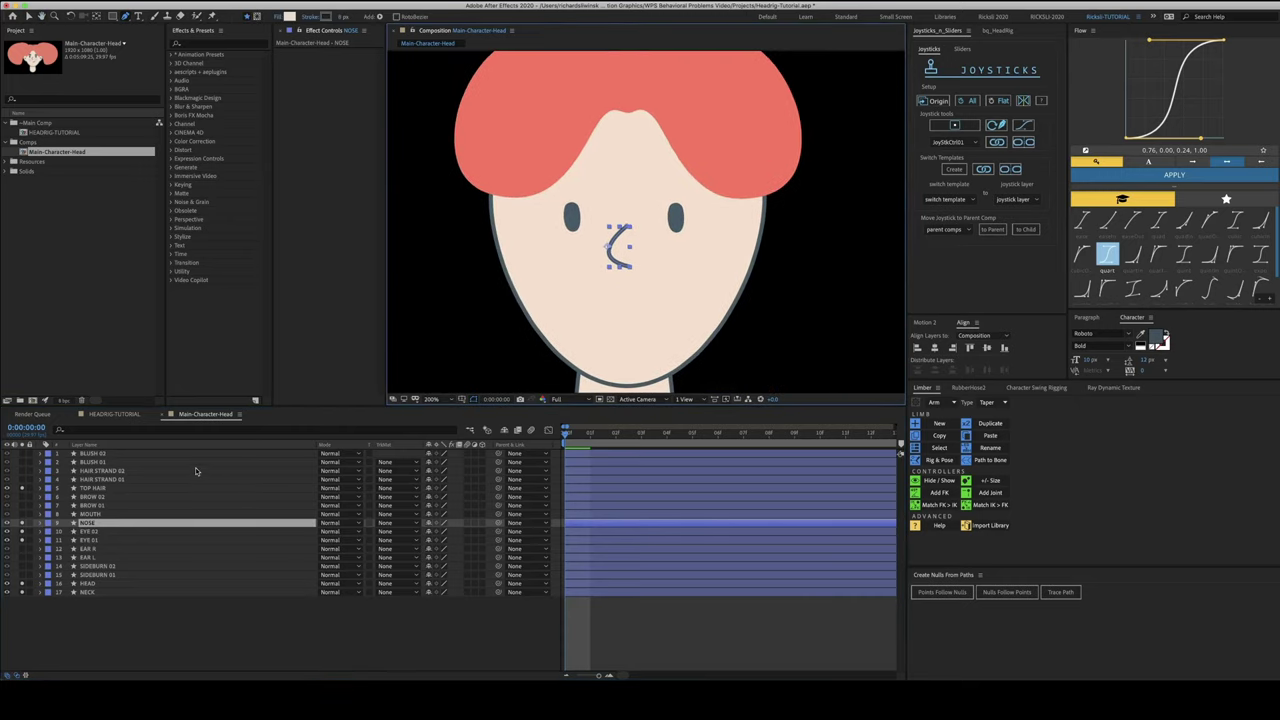
key(p)
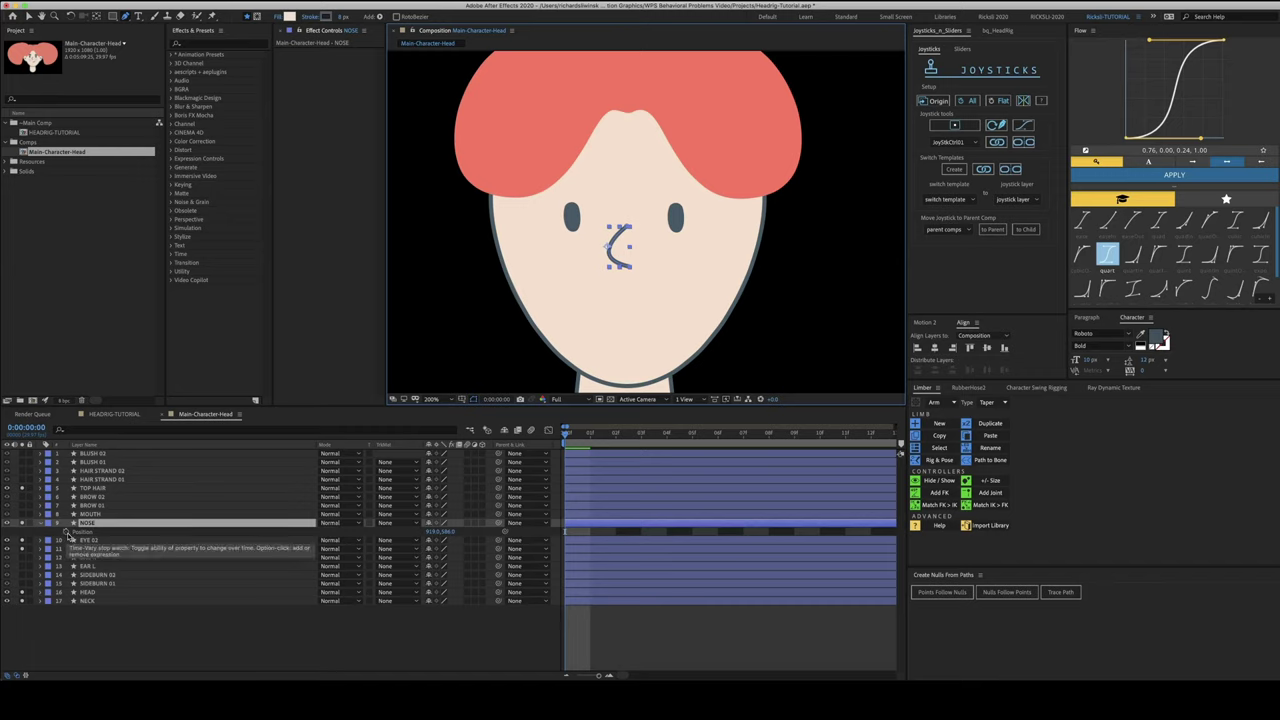
click(67, 533)
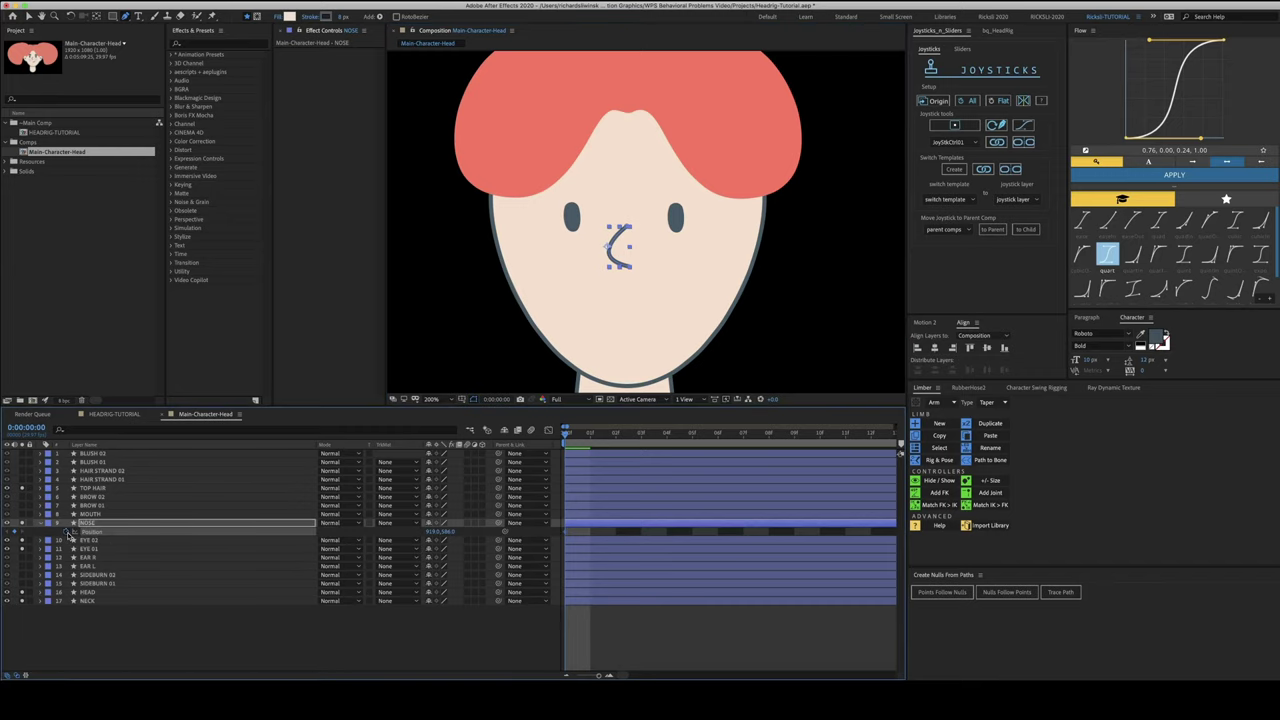
Move the nose horizontally to follow the turned face, to X about 1214 at frame 1 and about 628 at frame 2
key(Page_Down)
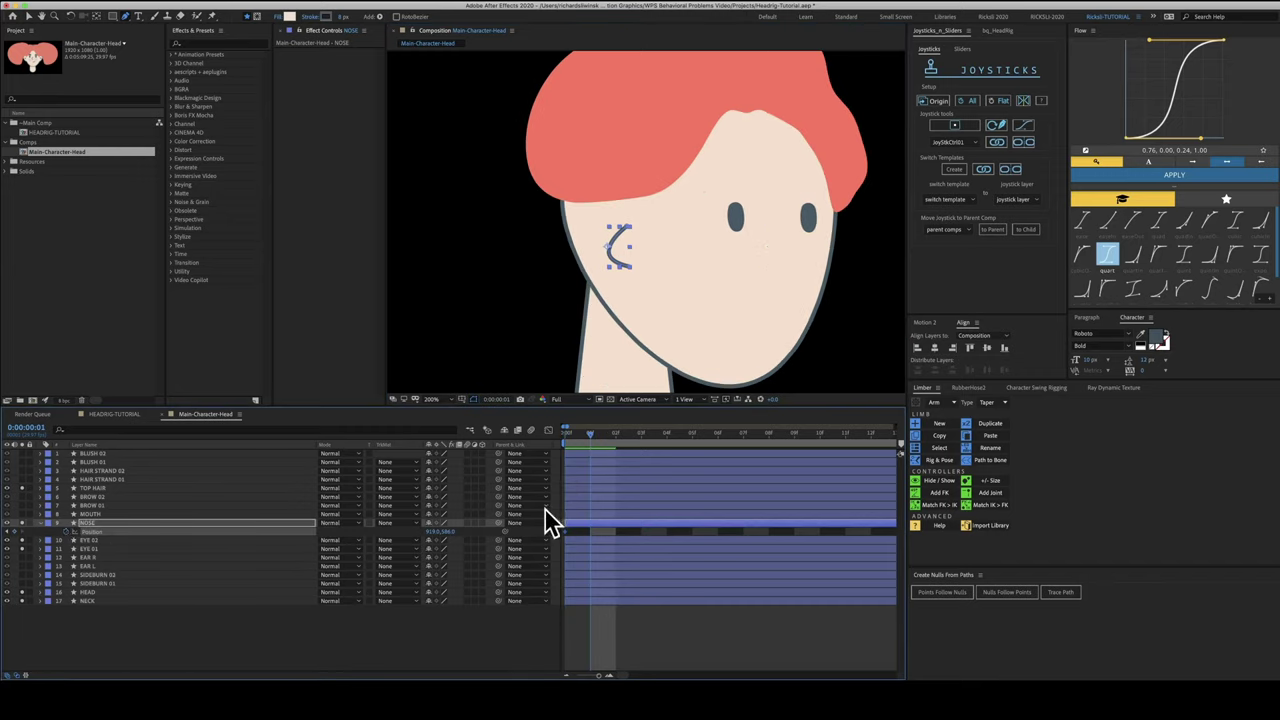
drag(430, 532, 511, 531)
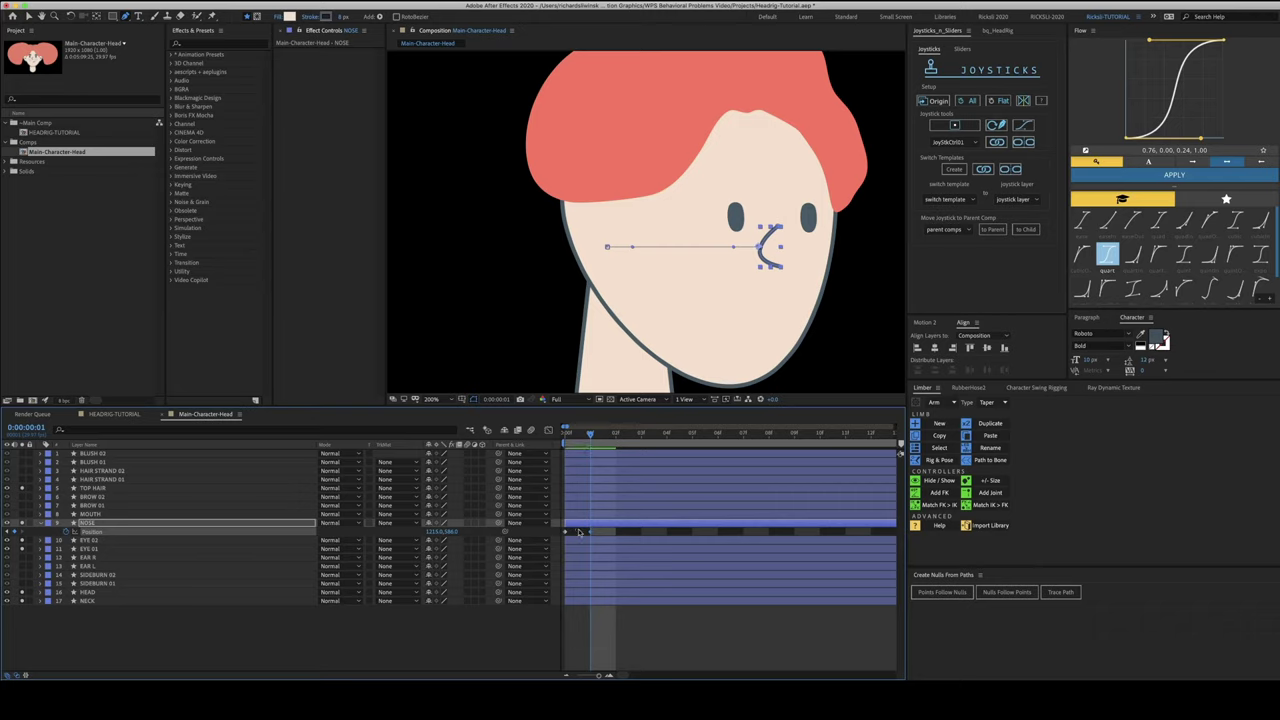
key(j)
key(k)
key(Right)
key(Right)
key(Page_Down)
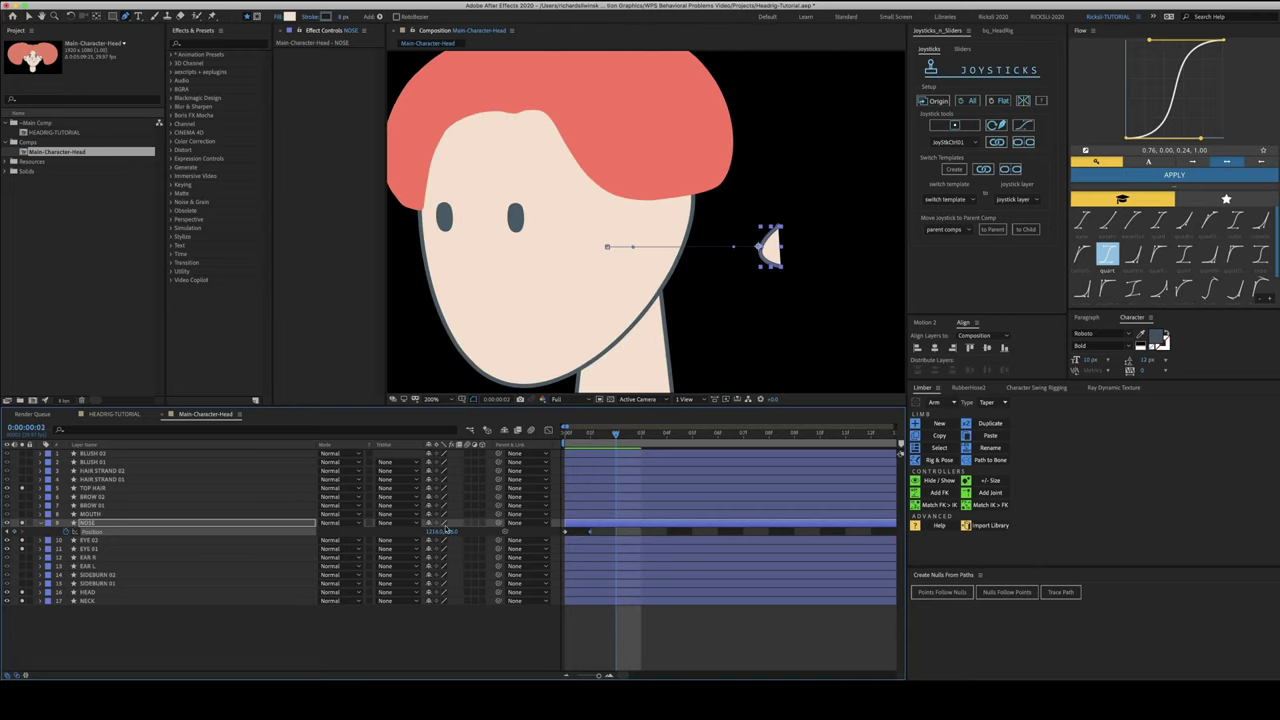
drag(437, 535, 163, 560)
At frame 3, restore the nose's origin pose and raise it to Y 506 for the upward look
key(Page_Down)
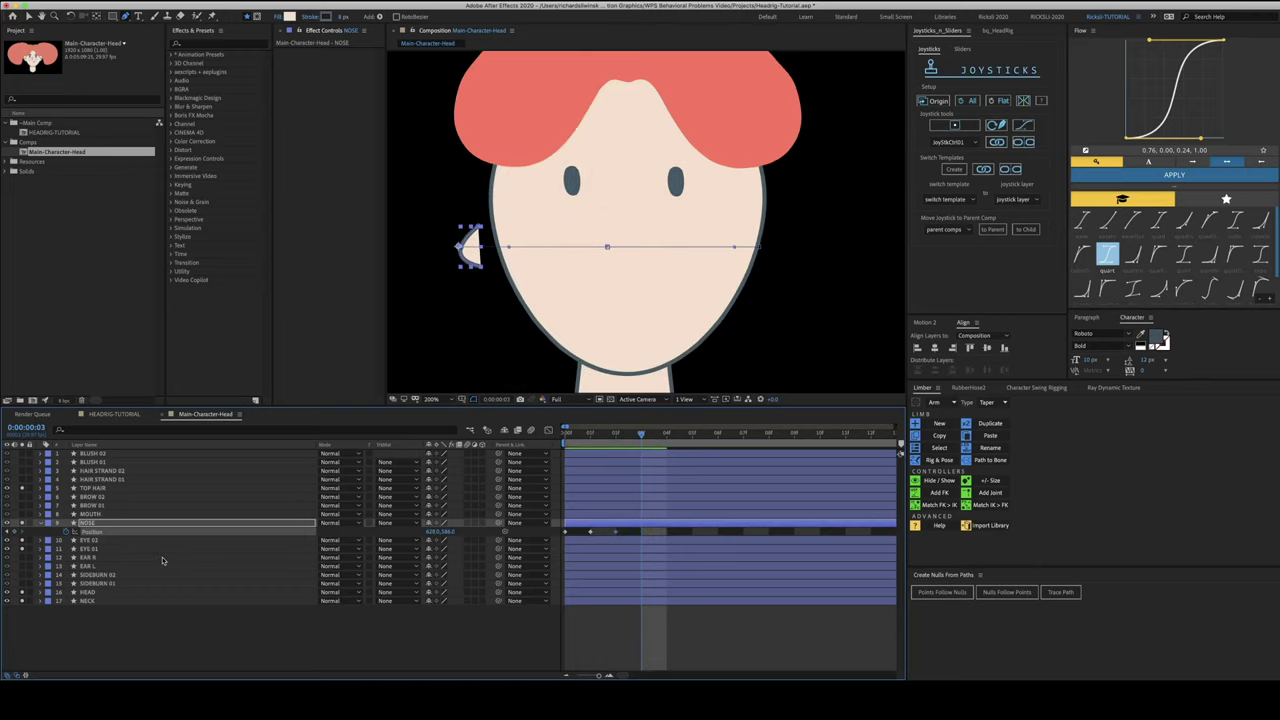
click(936, 101)
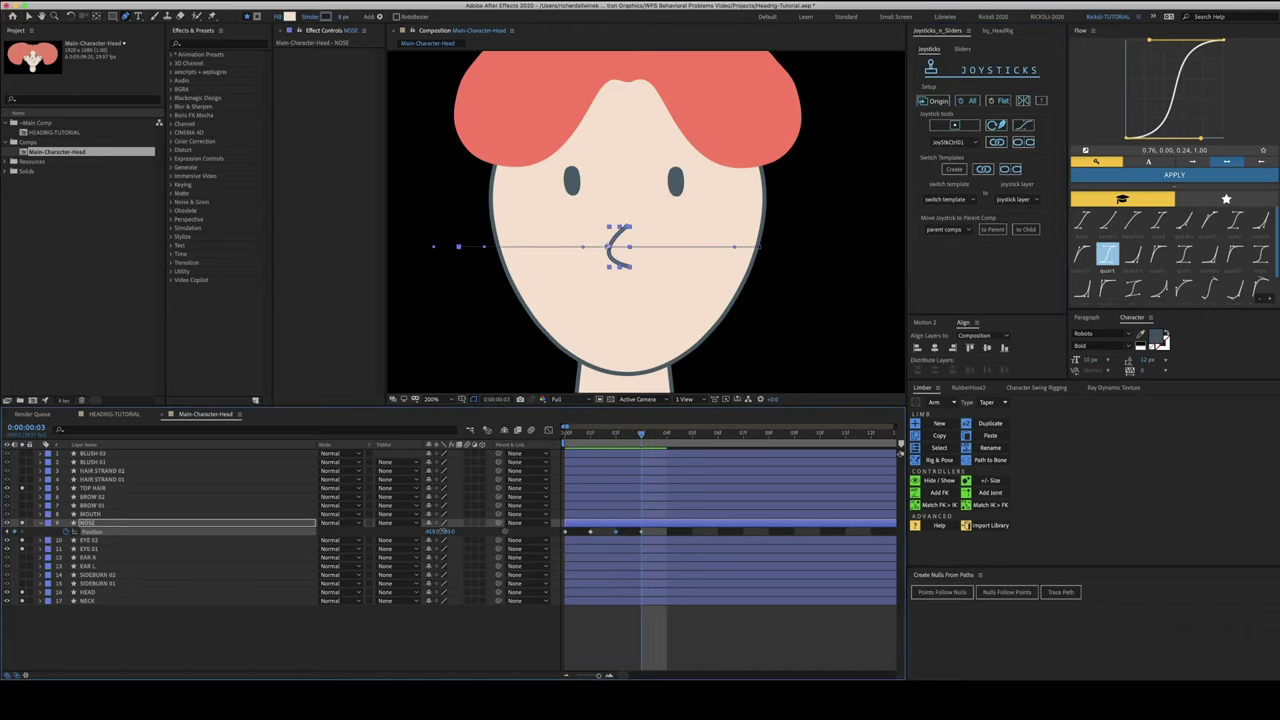
drag(447, 531, 396, 537)
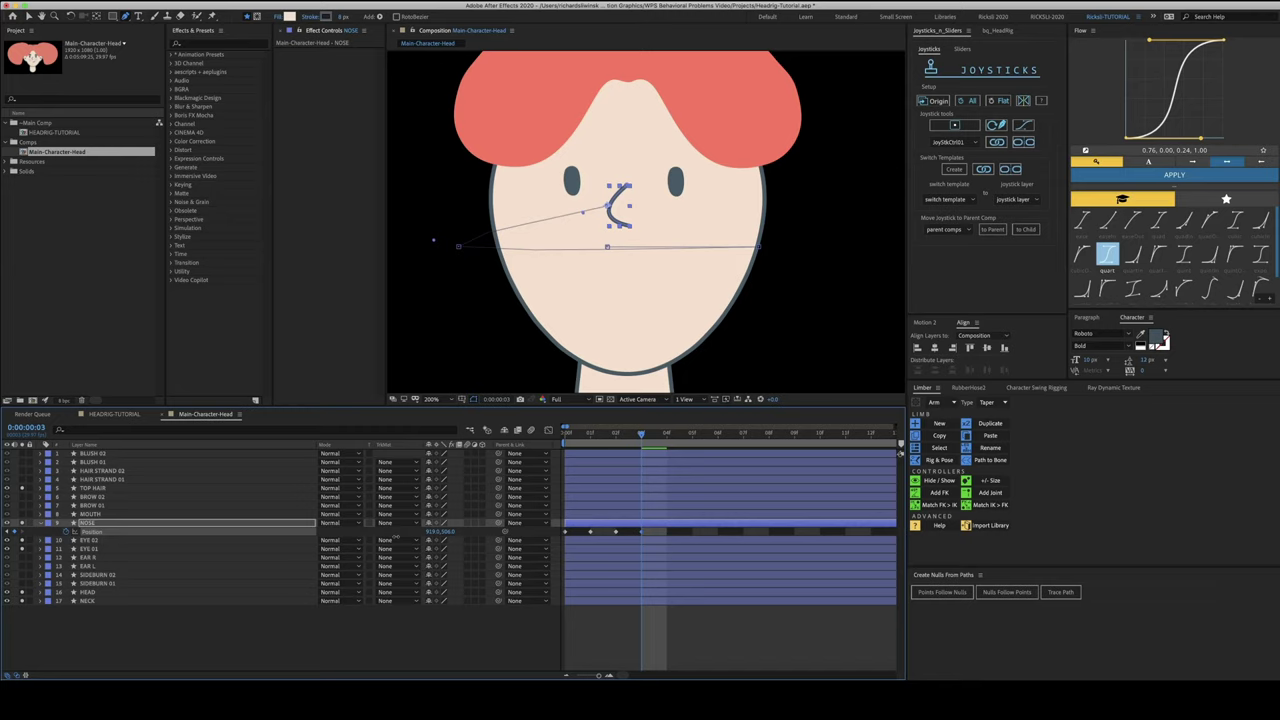
Compare the nose's upward position with frame 0 and nudge it up to Y 502 at frame 3
key(Home)
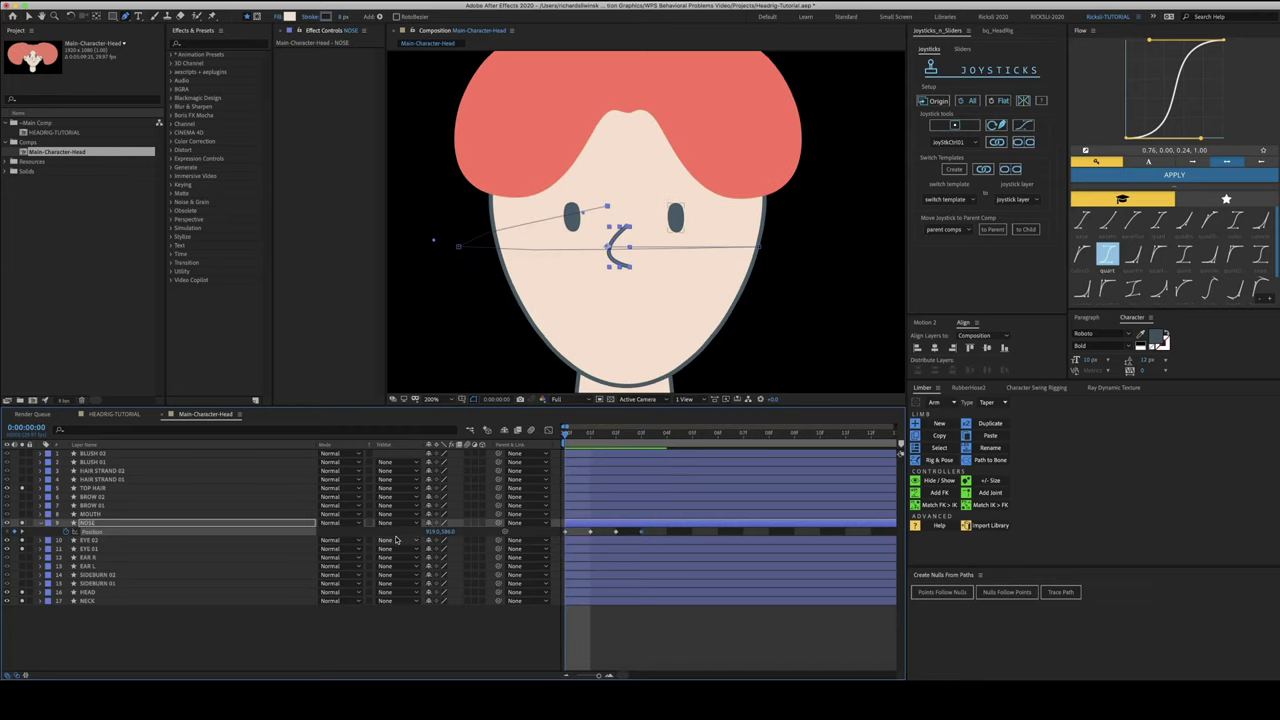
click(649, 530)
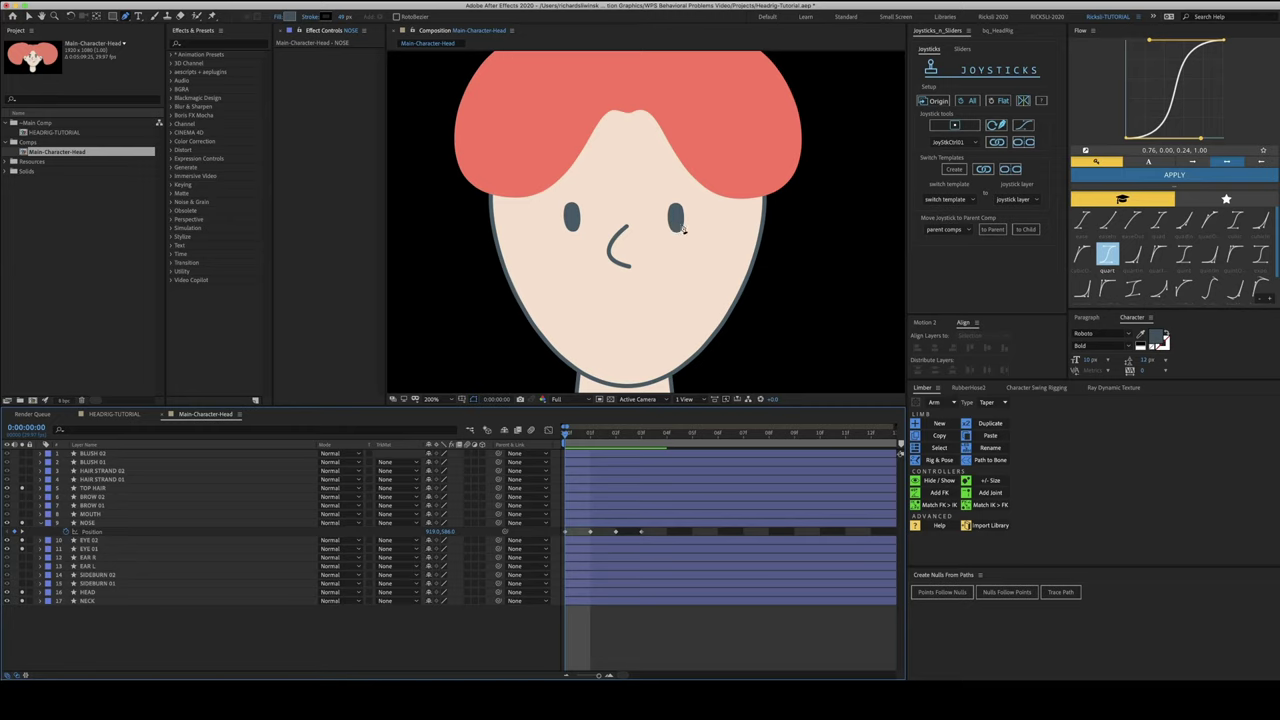
click(641, 434)
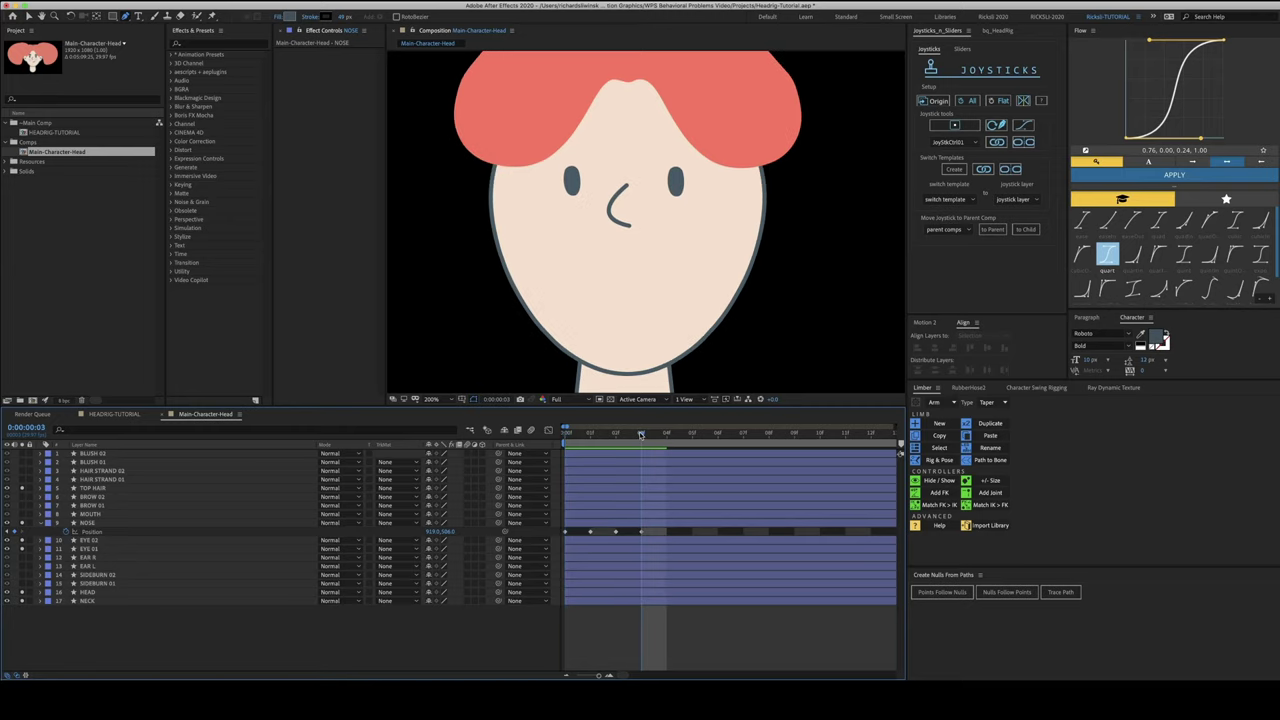
click(652, 524)
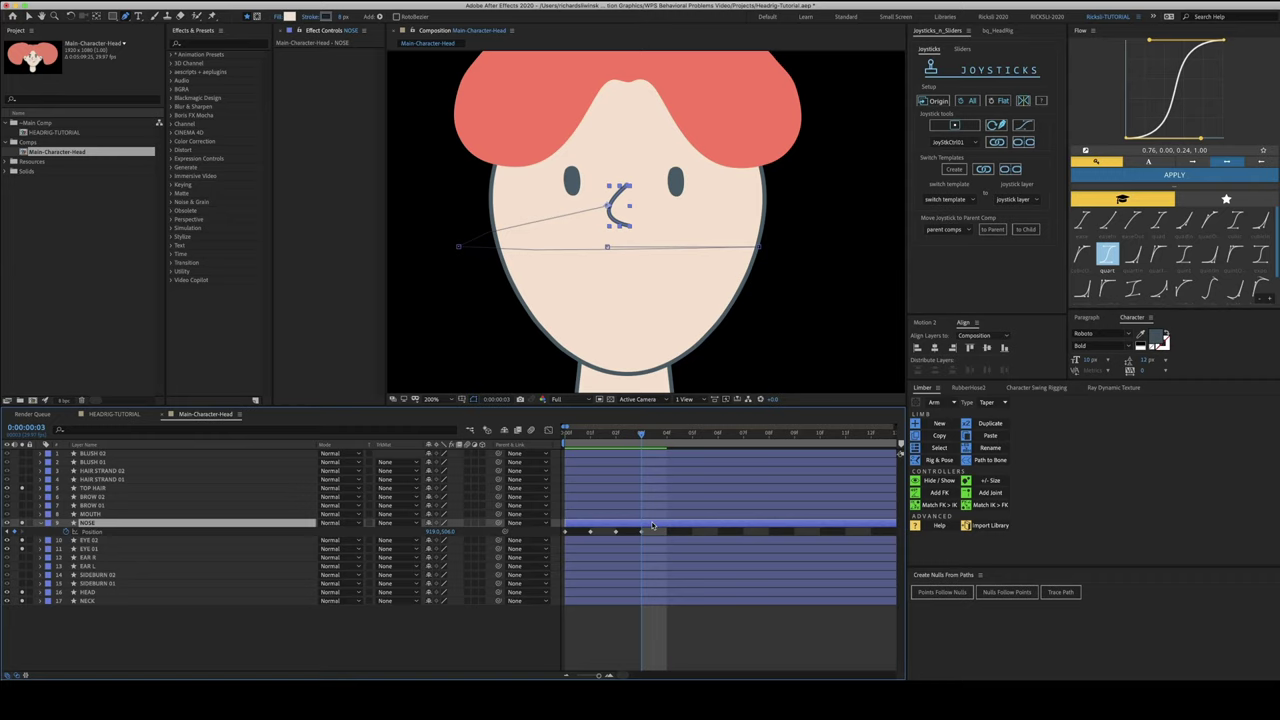
key(Up)
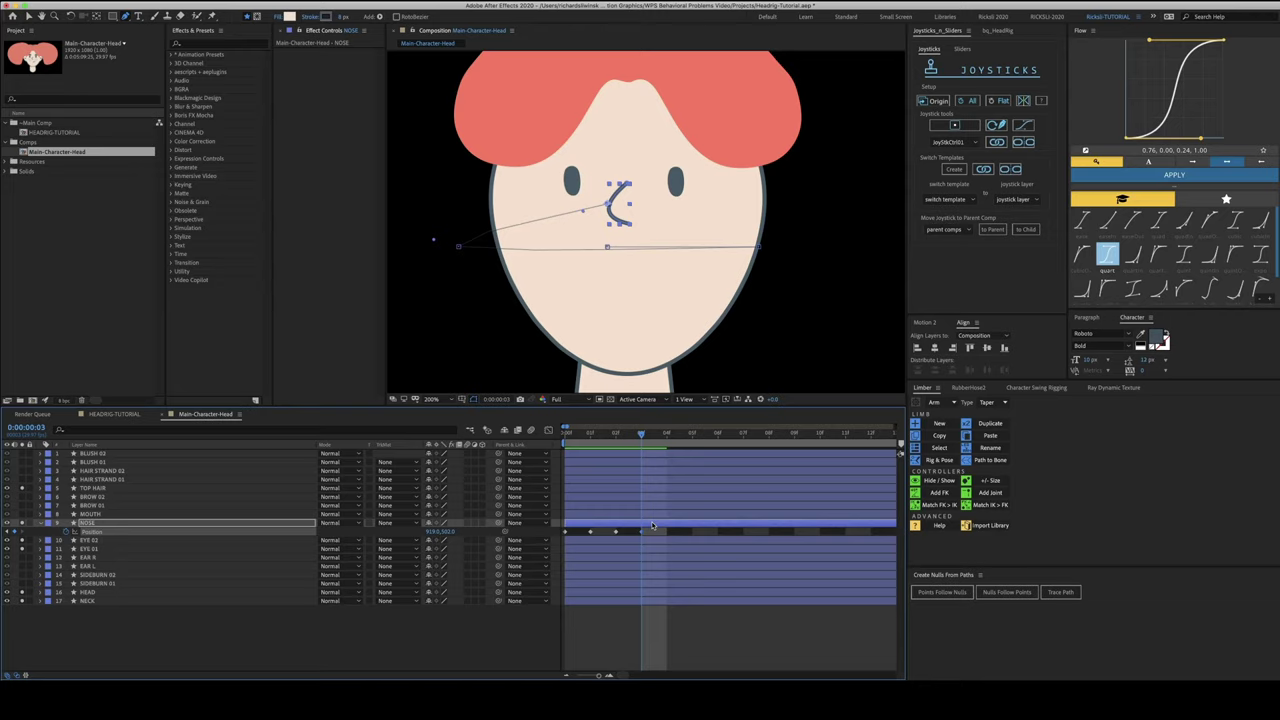
At frame 4, restore the nose's origin pose and lower it to Y 640 for the downward look
key(Page_Down)
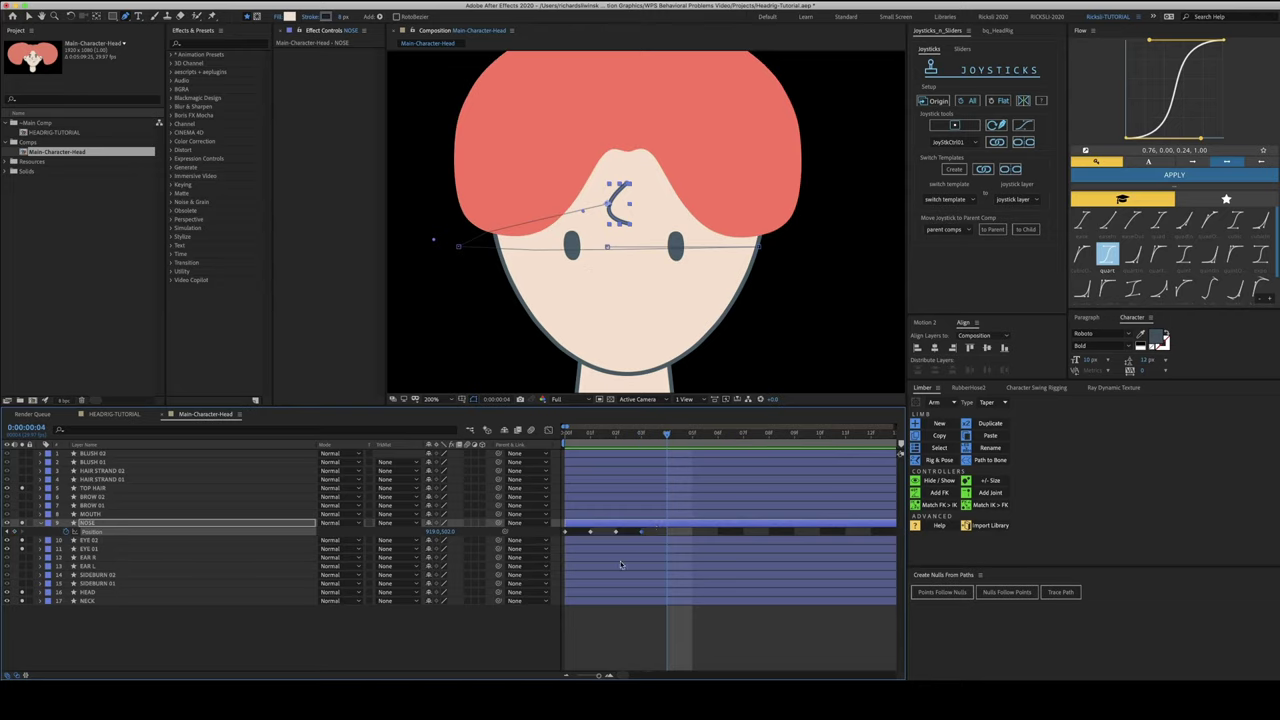
click(940, 102)
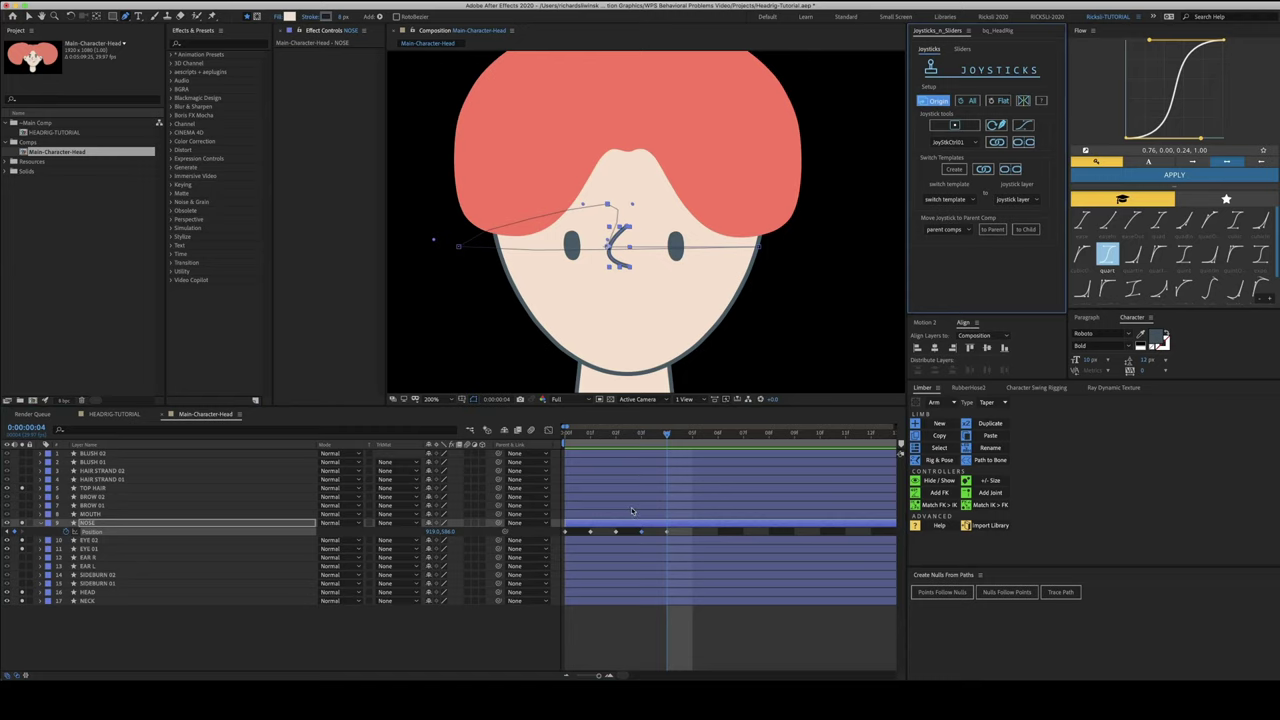
key(shift+Down)
key(shift+Down)
key(shift+Down)
key(shift+Down)
key(shift+Down)
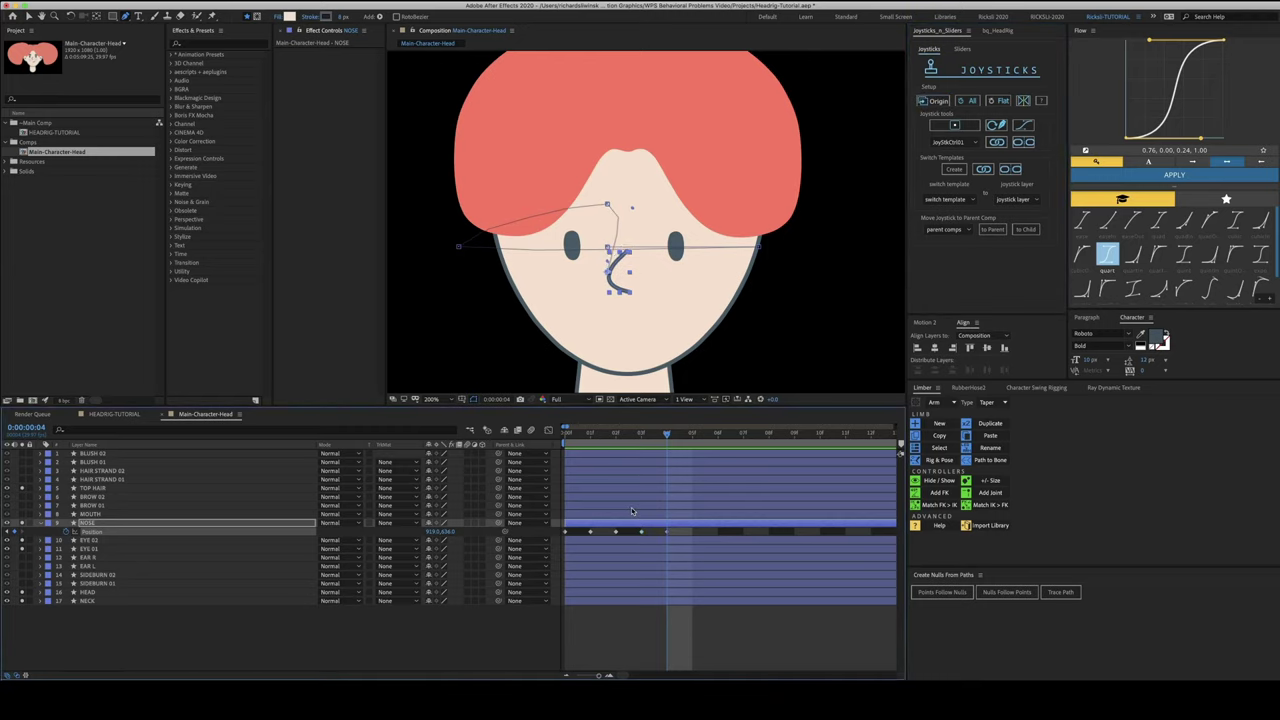
key(Up)
key(Up)
key(Up)
key(Up)
key(Up)
key(Up)
key(Down)
key(Down)
Convert all Position keyframes of NOSE to straight motion paths and return to frame 0
drag(687, 533, 538, 539)
alt+click(609, 207)
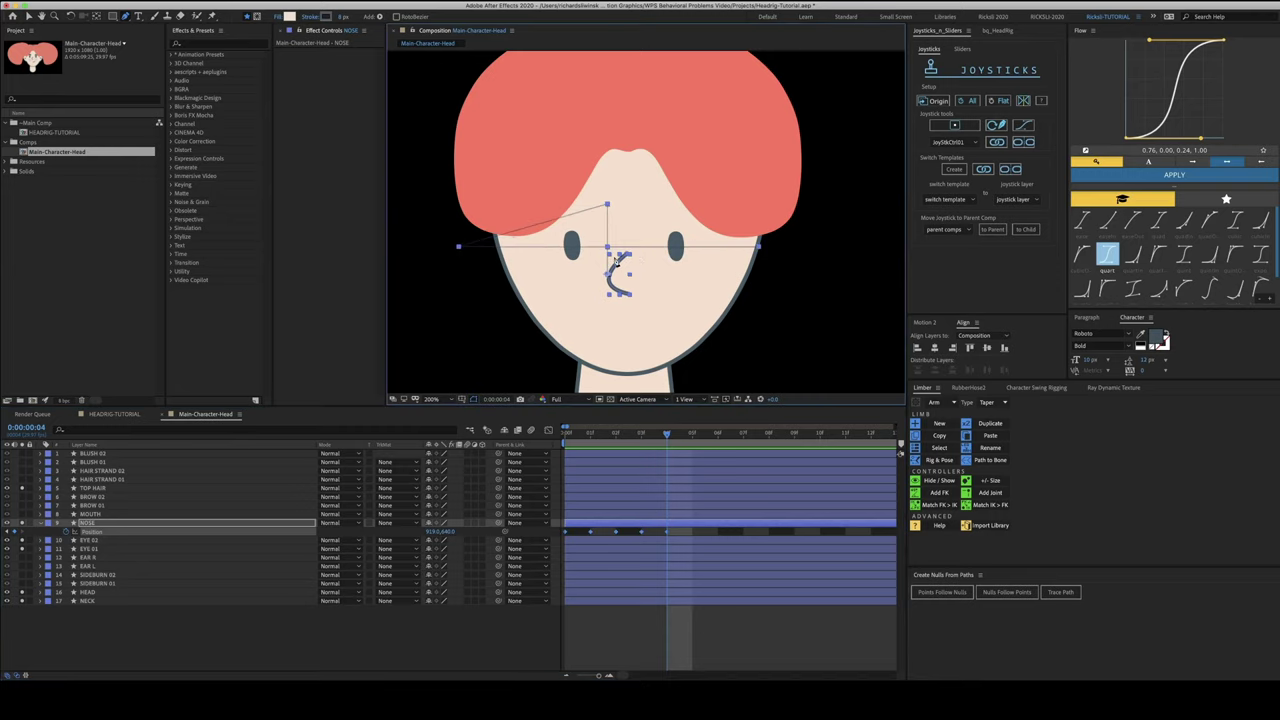
key(Home)
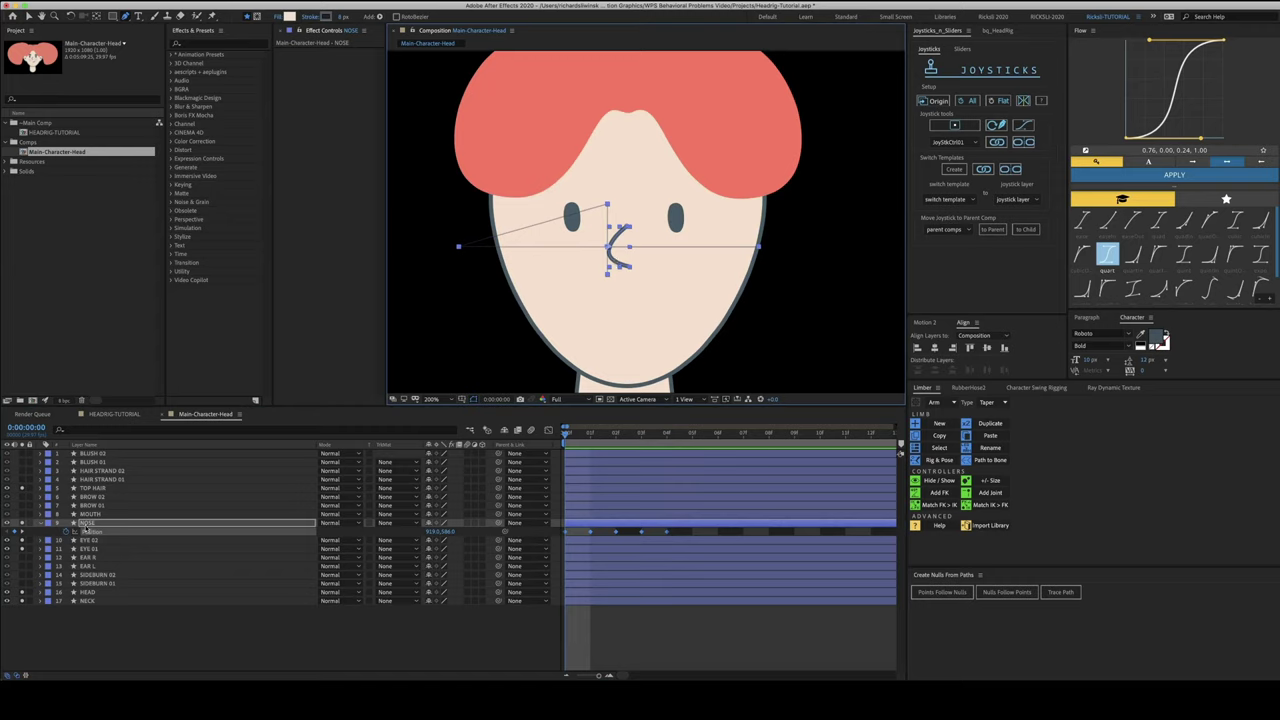
Expand the NOSE layer's Path 1 and start keyframing its Path at frame 0
click(41, 524)
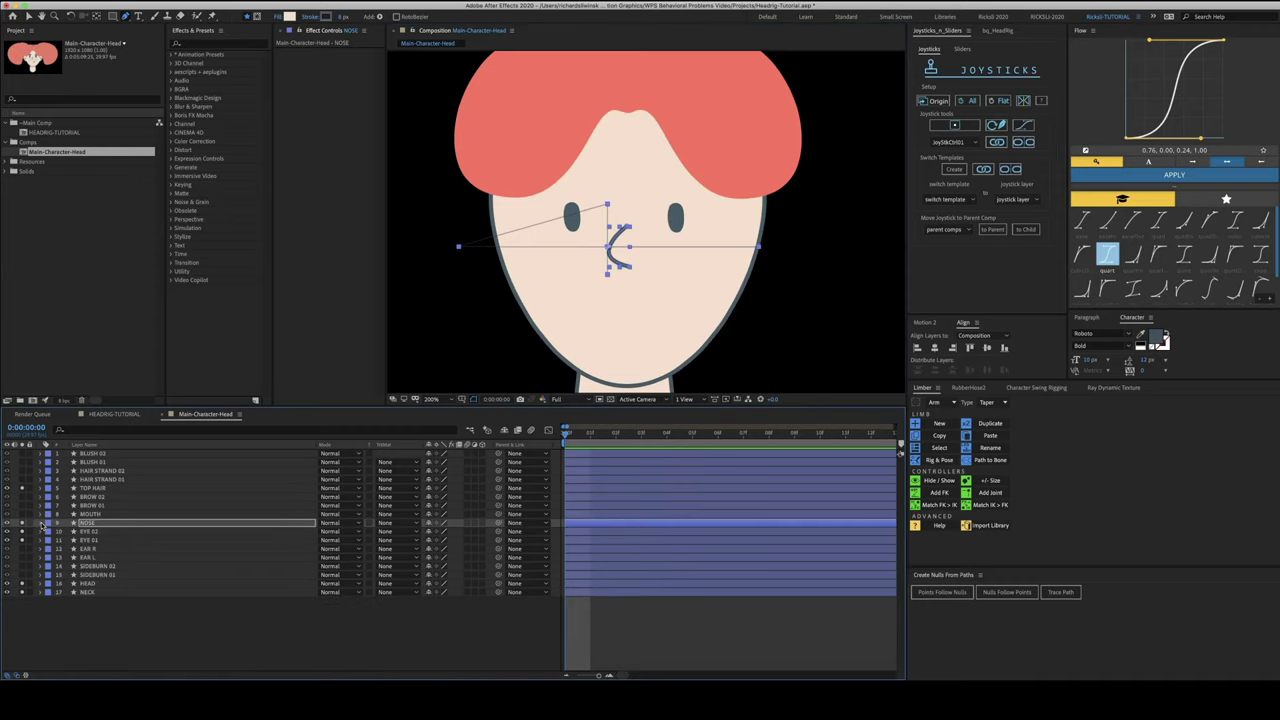
click(41, 524)
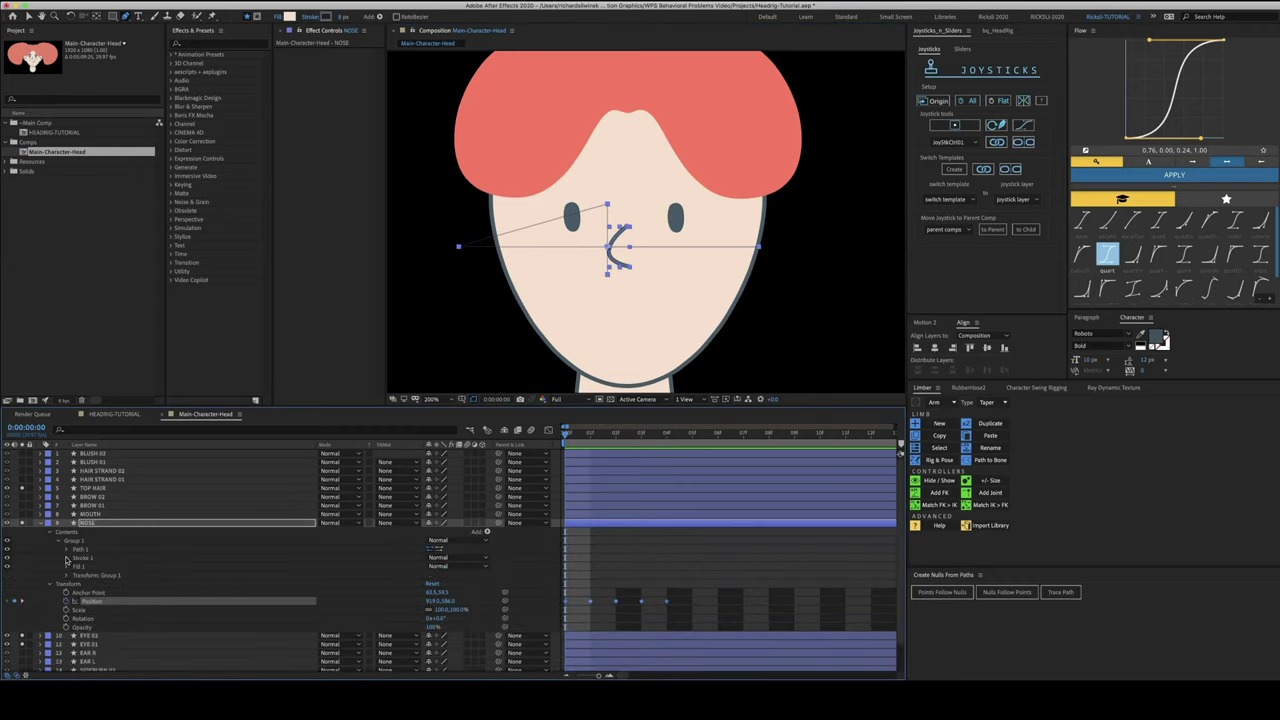
click(66, 549)
click(104, 557)
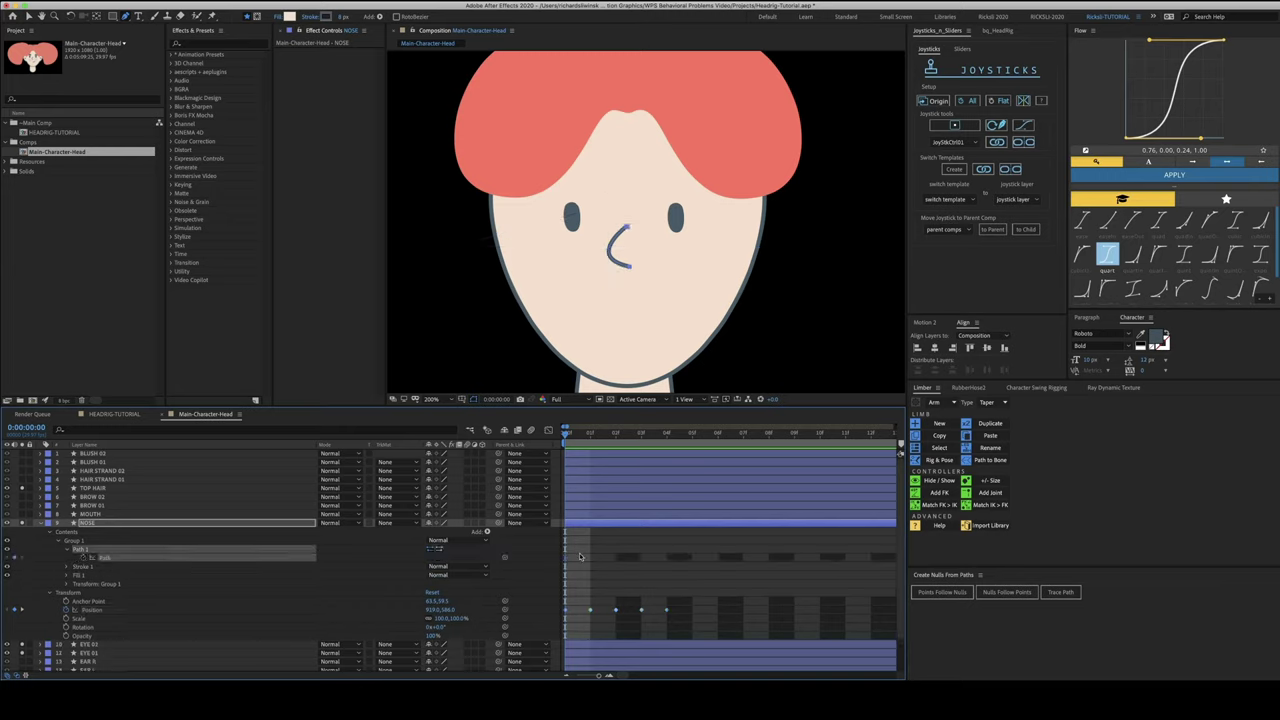
At frame 1, bend the nose curve to the opposite side by swinging its lower point's handle to the right
key(Page_Down)
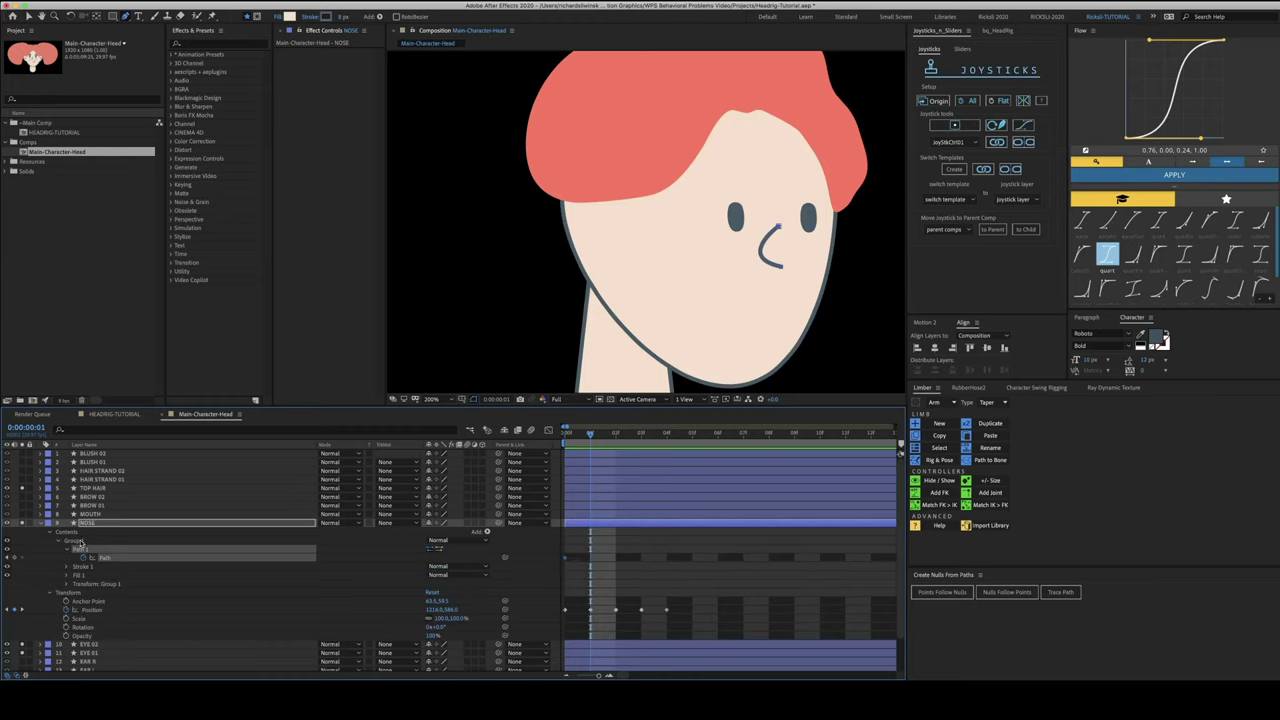
click(781, 266)
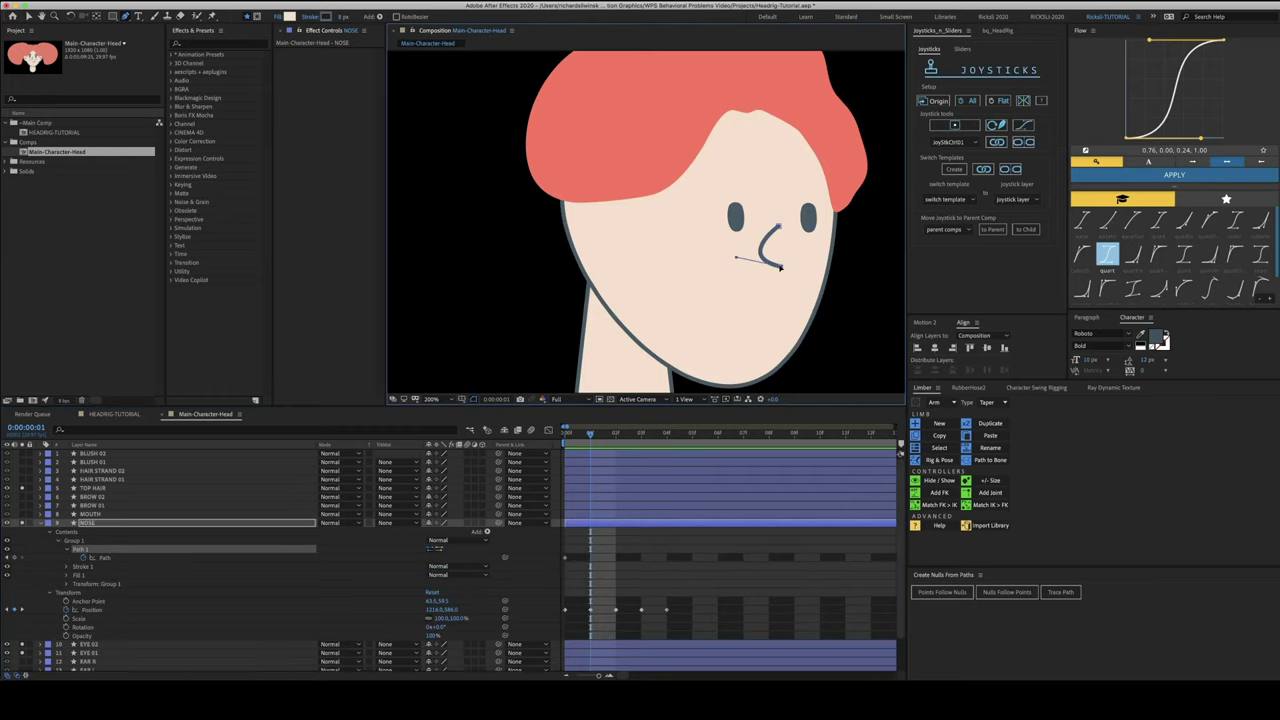
drag(738, 259, 816, 255)
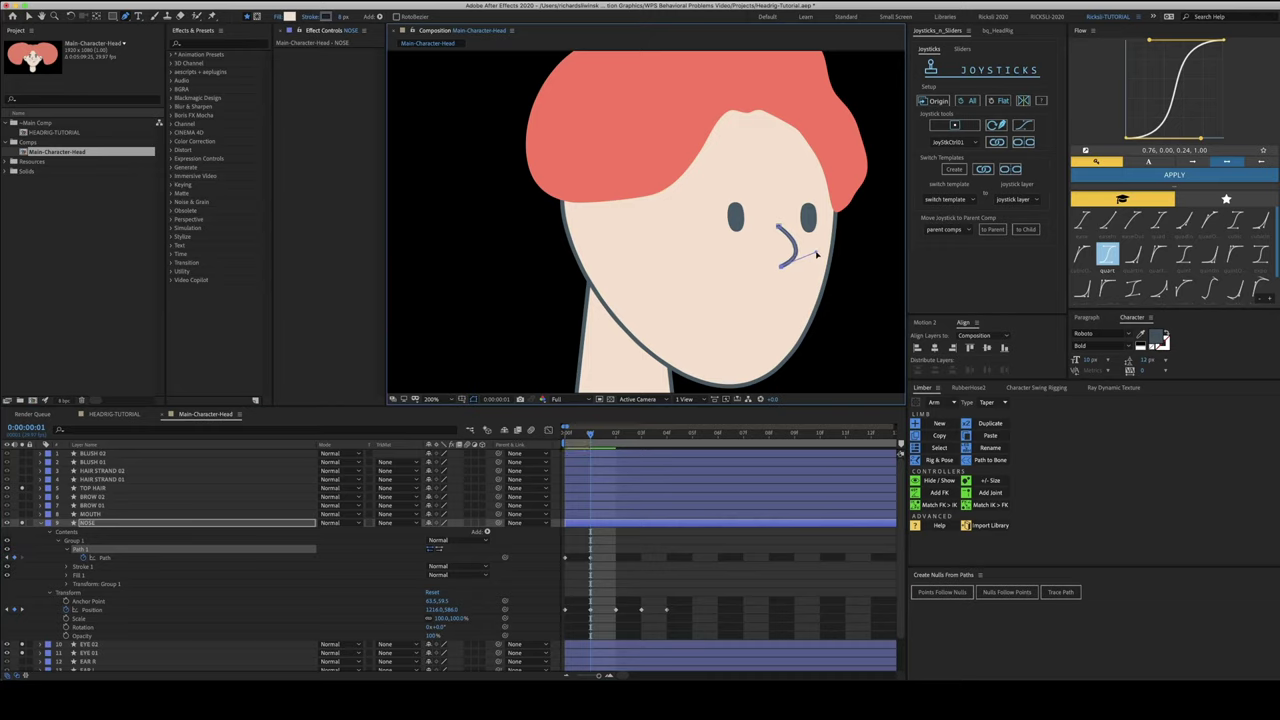
Compare the flipped nose with frame 0 and pull its lower handle slightly further right at frame 1
key(Page_Up)
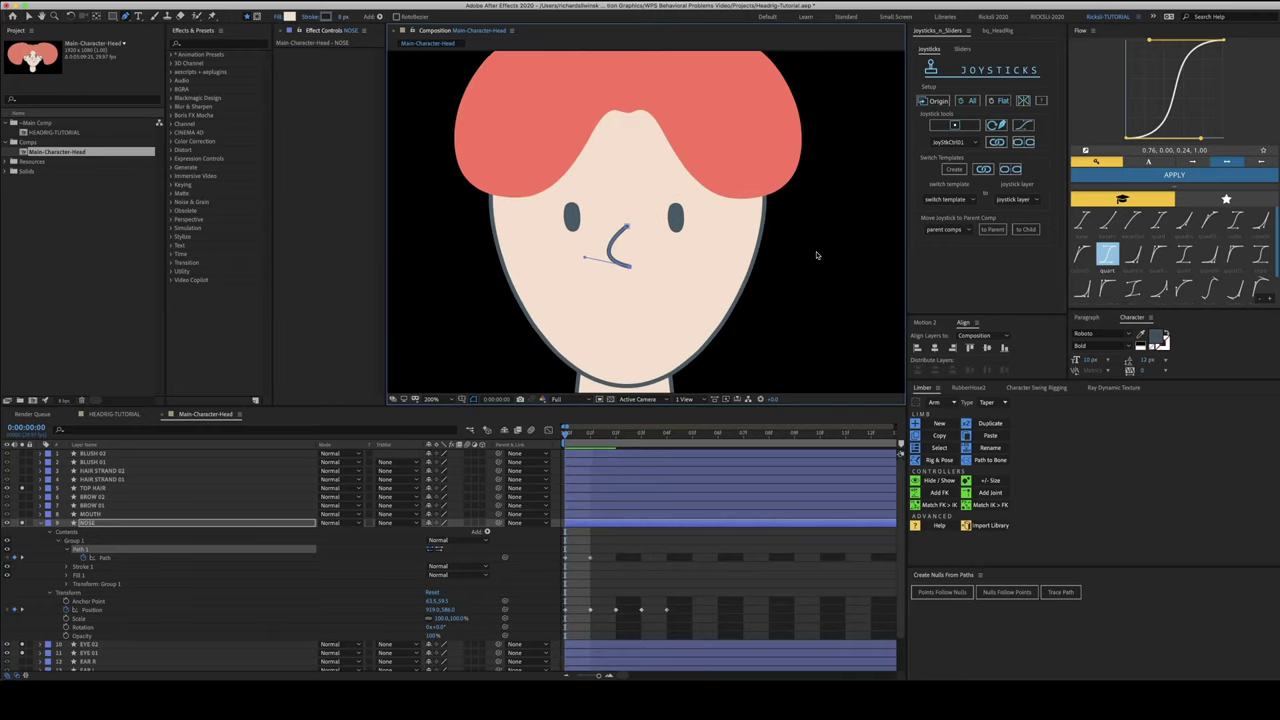
key(Page_Down)
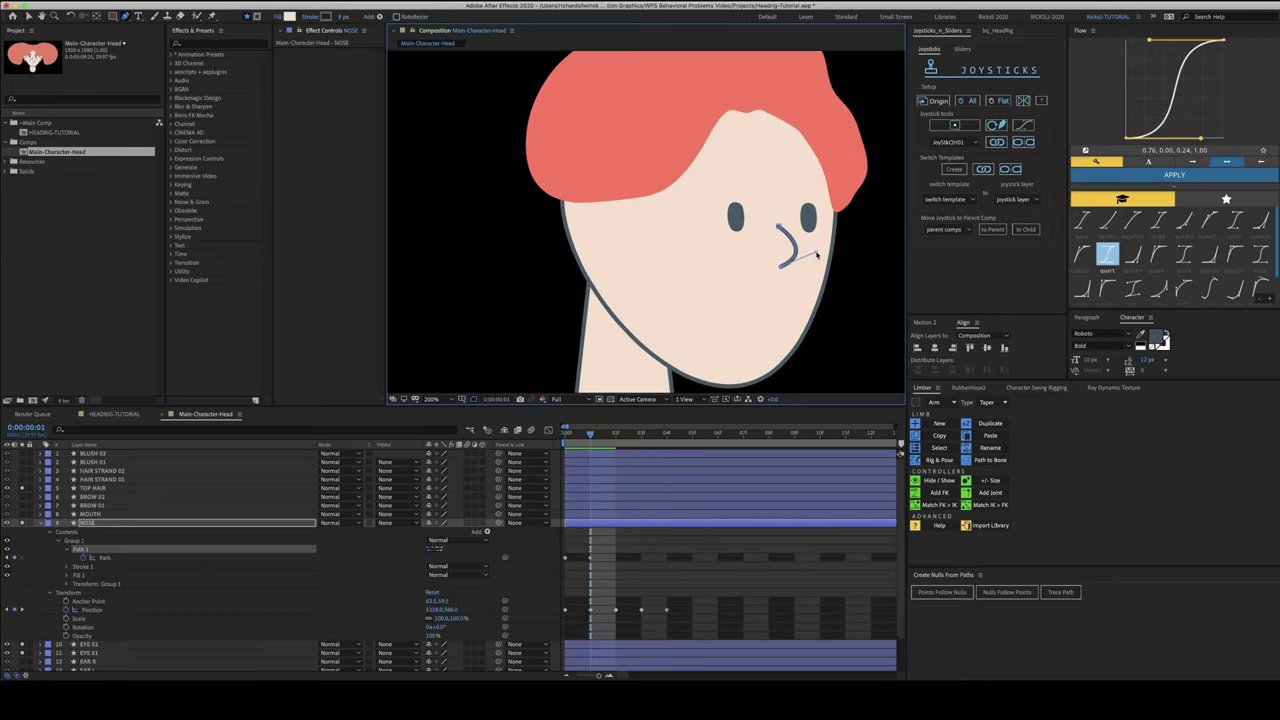
drag(817, 256, 824, 259)
Copy the NOSE Path keyframe from frame 0 to frame 2 to restore the original curve
key(Page_Down)
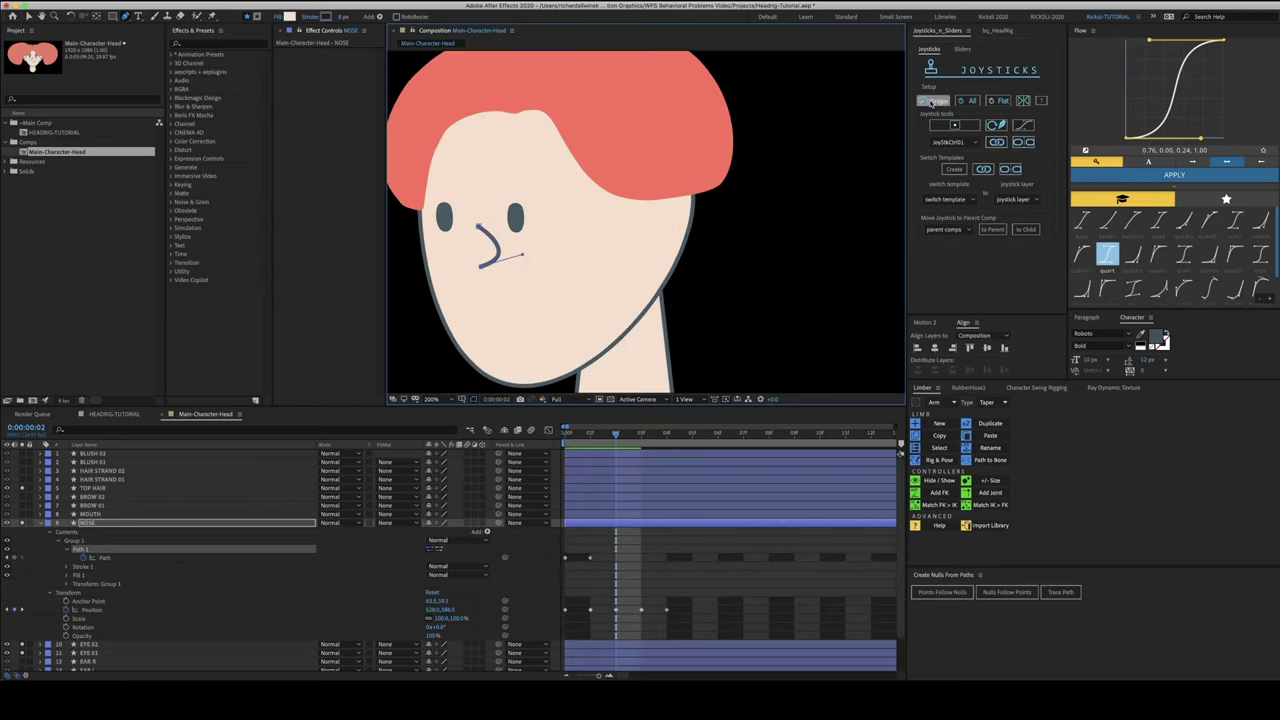
click(571, 557)
click(565, 557)
key(super+c)
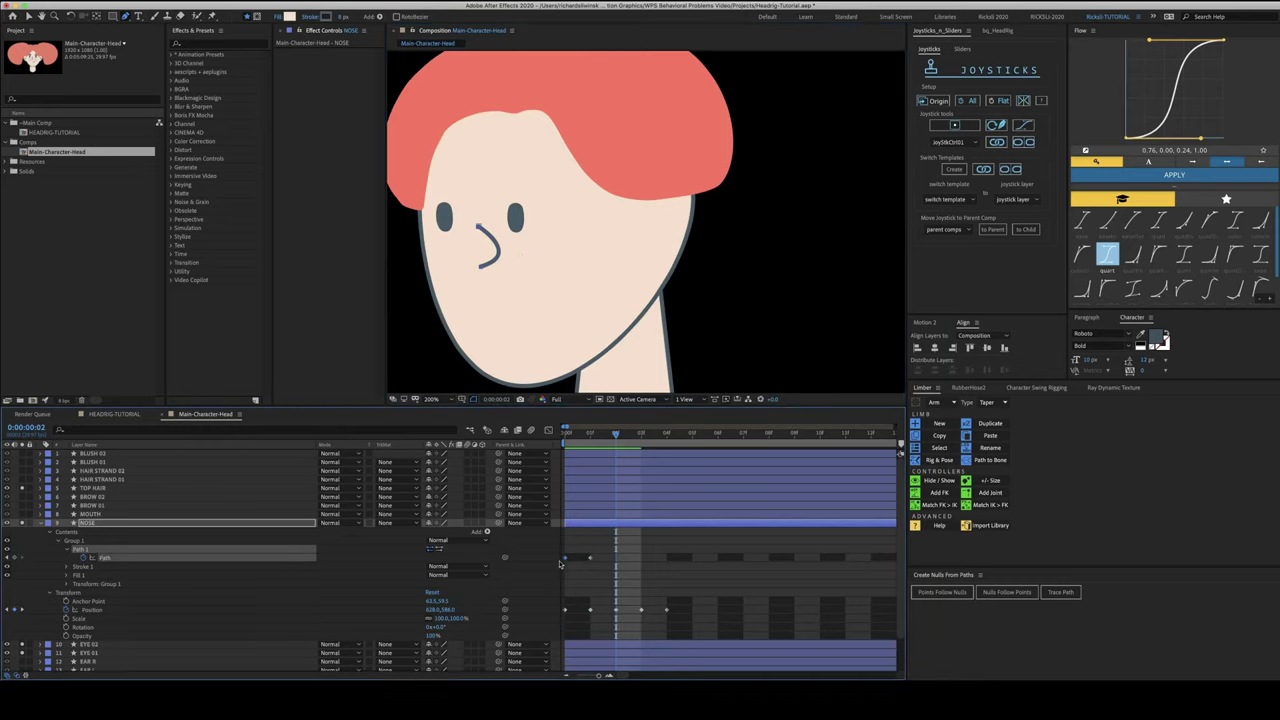
key(super+v)
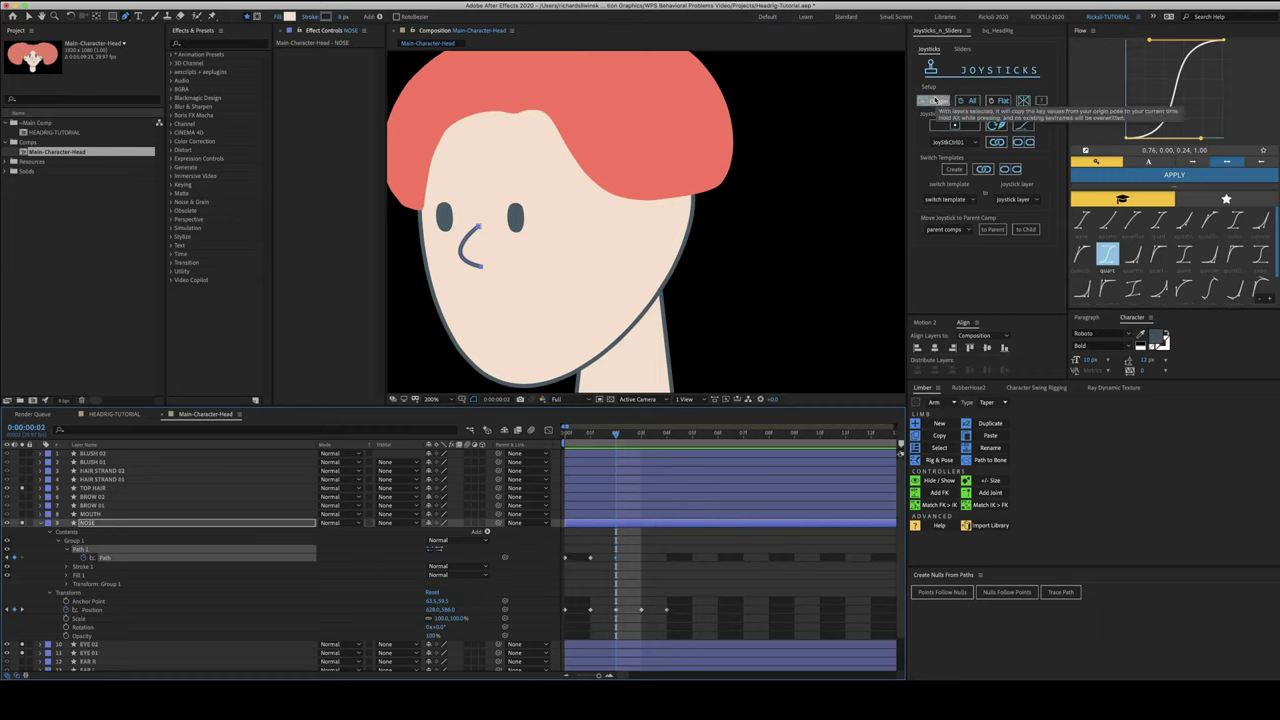
Copy the NOSE layer's original Path keyframe to frames 3 and 4, and collapse the layer's properties
scroll(625, 595, down, 2)
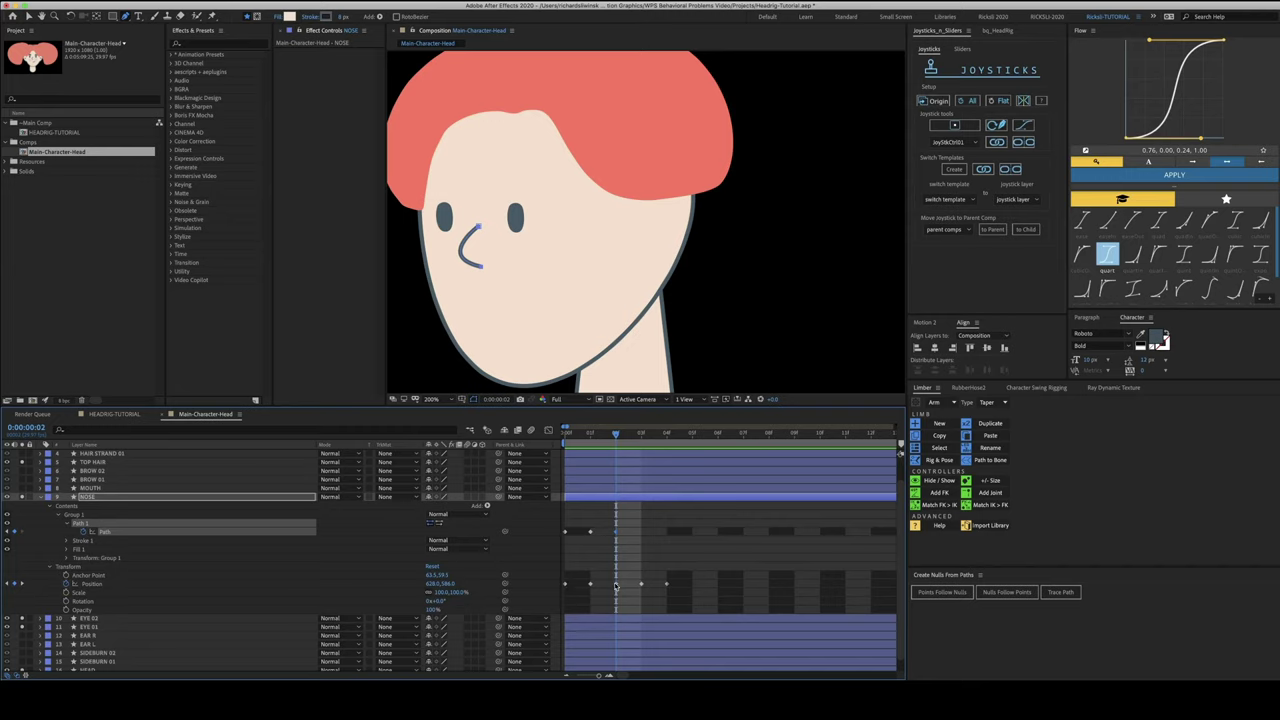
mouse_move(617, 588)
key(Page_Down)
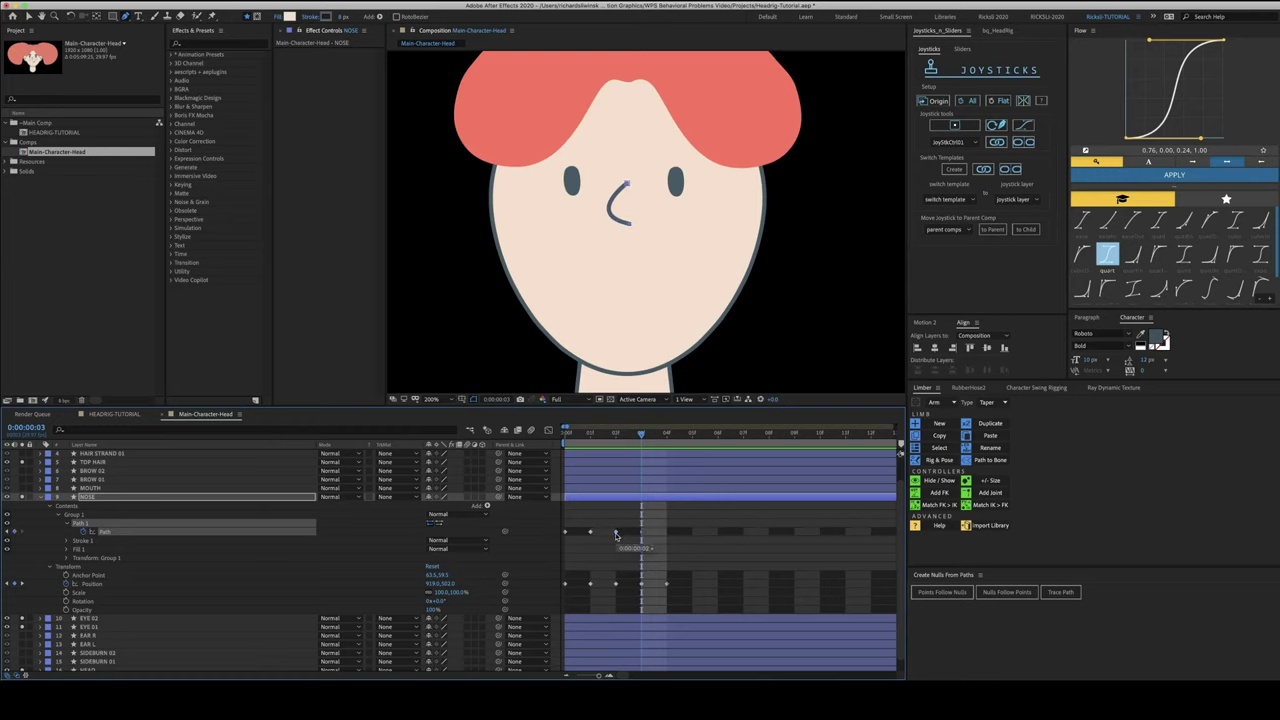
key(Page_Down)
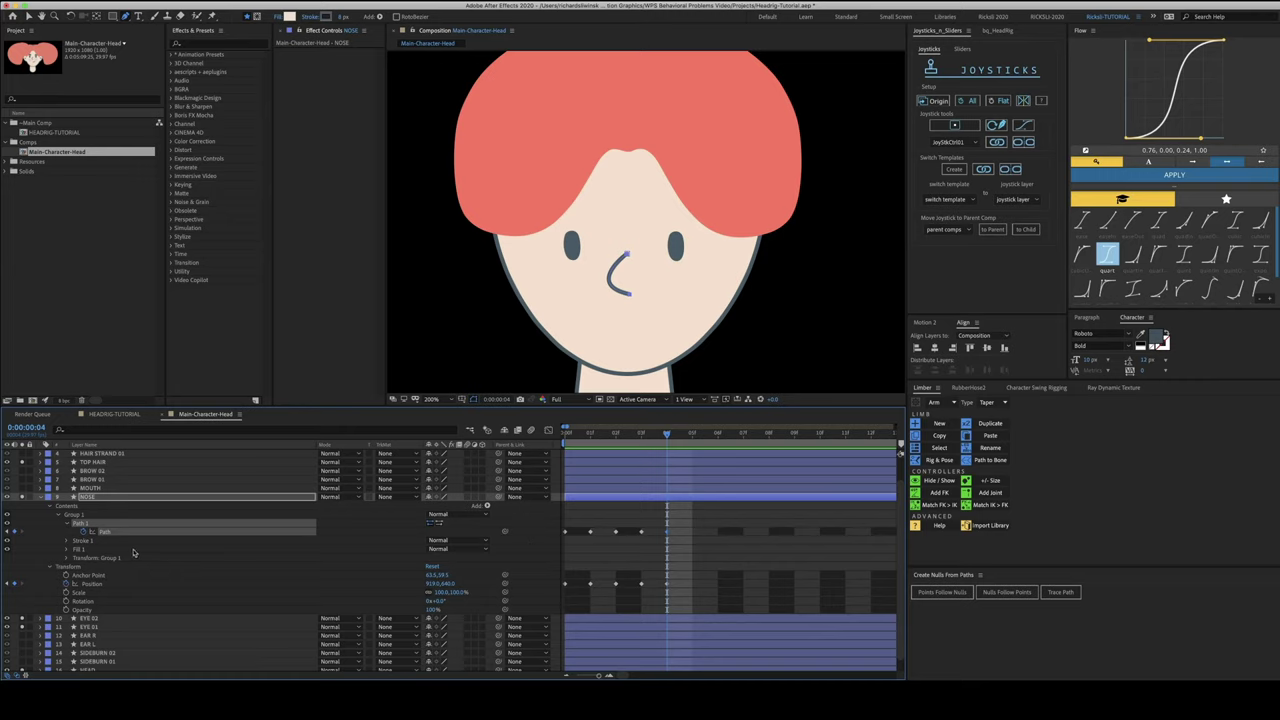
click(41, 497)
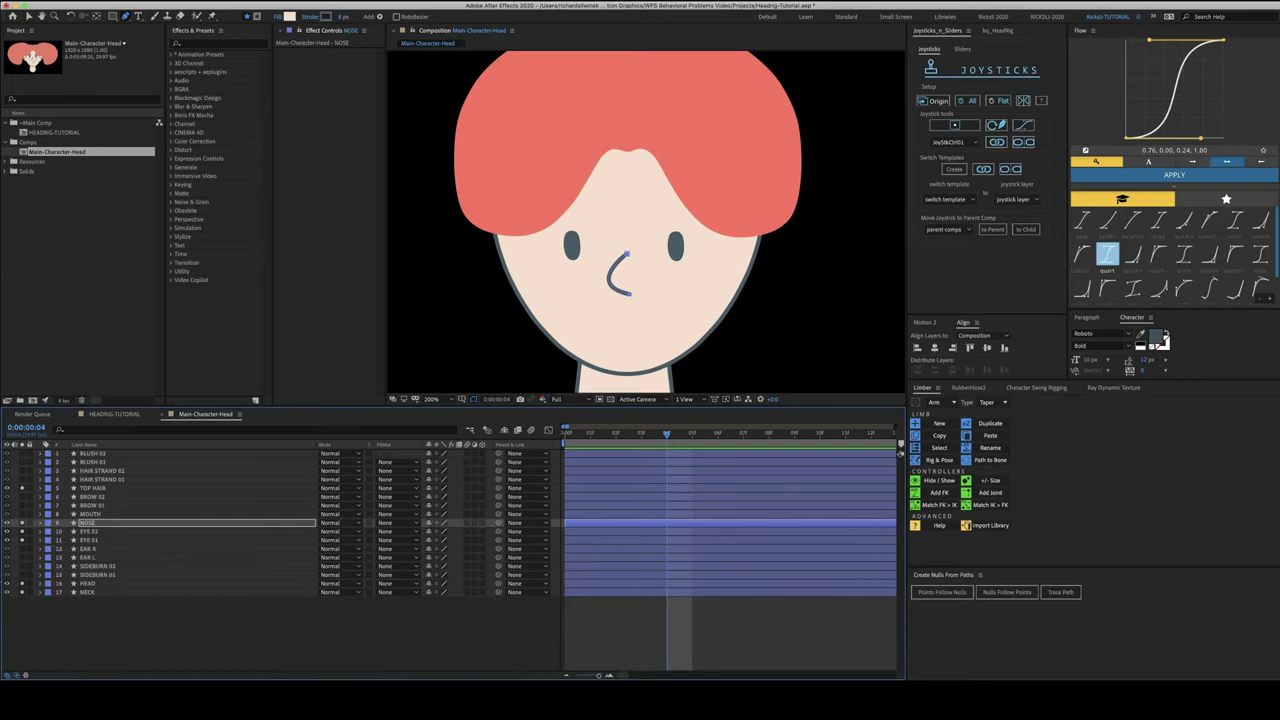
Solo the MOUTH layer and, at frame 0, reshape its curve into a smile centred below the nose
click(109, 514)
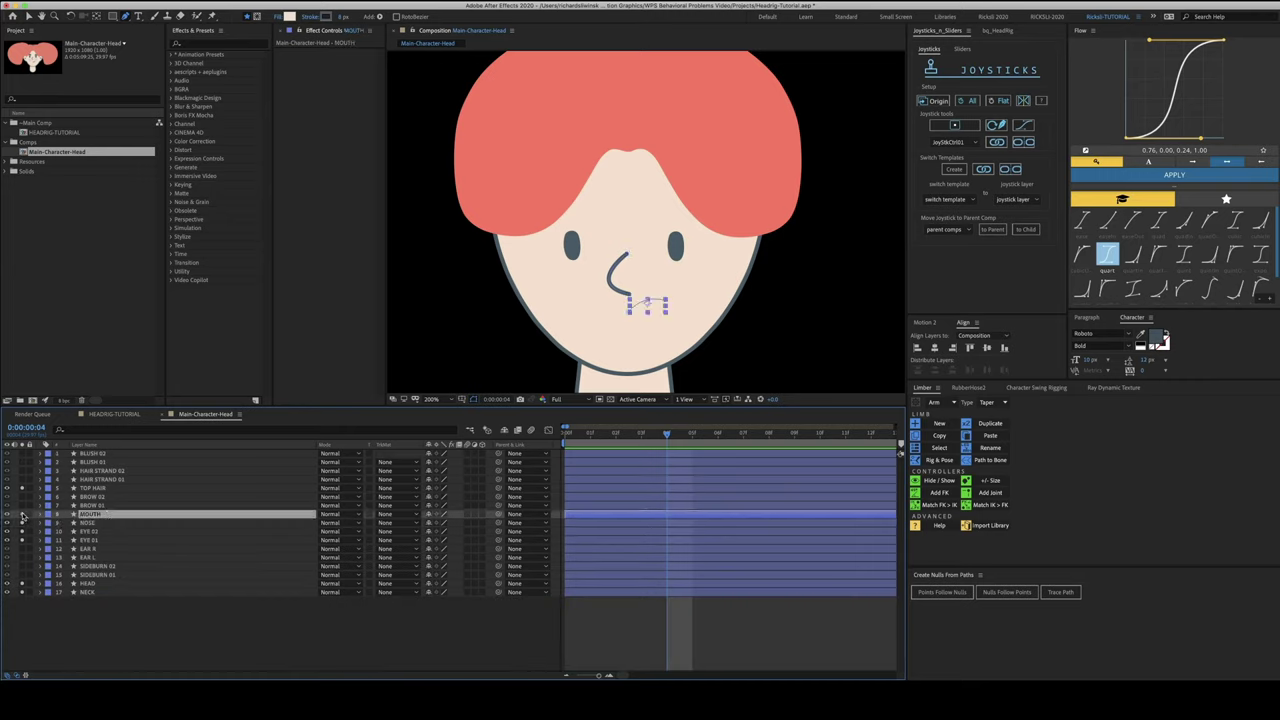
click(630, 313)
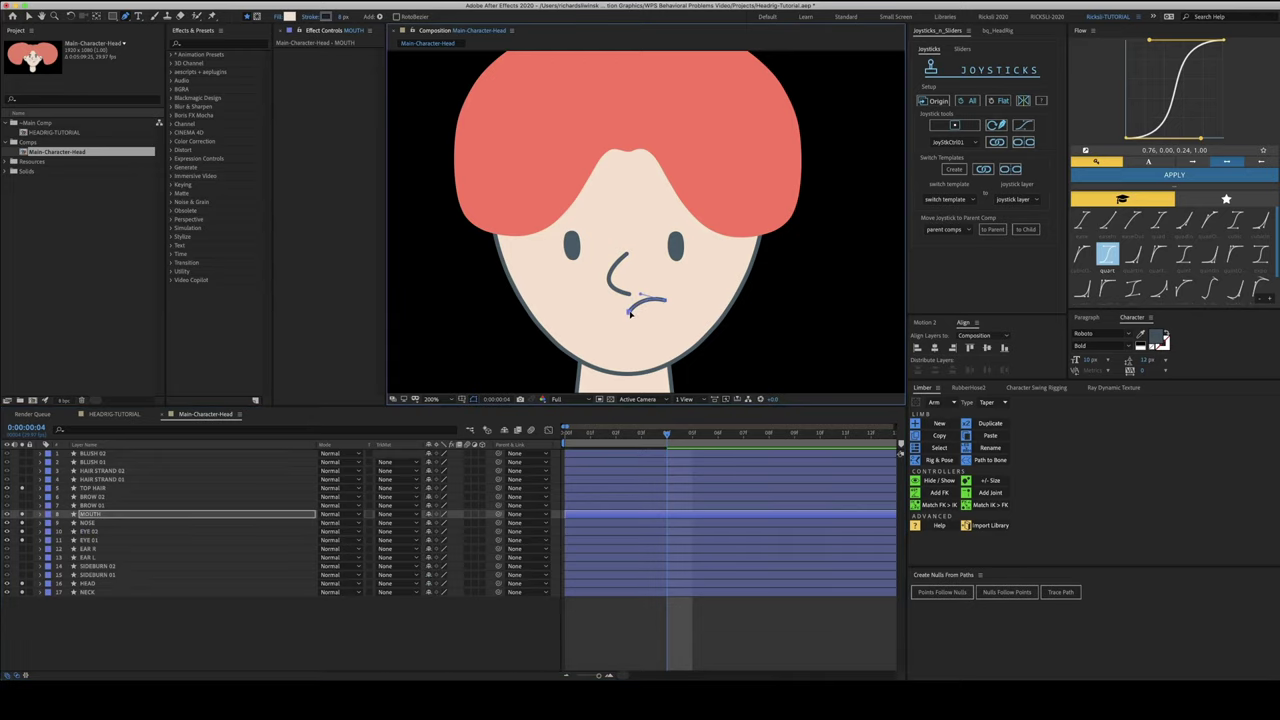
mouse_move(641, 296)
mouse_down()
mouse_move(652, 336)
mouse_move(642, 294)
mouse_up()
click(95, 514)
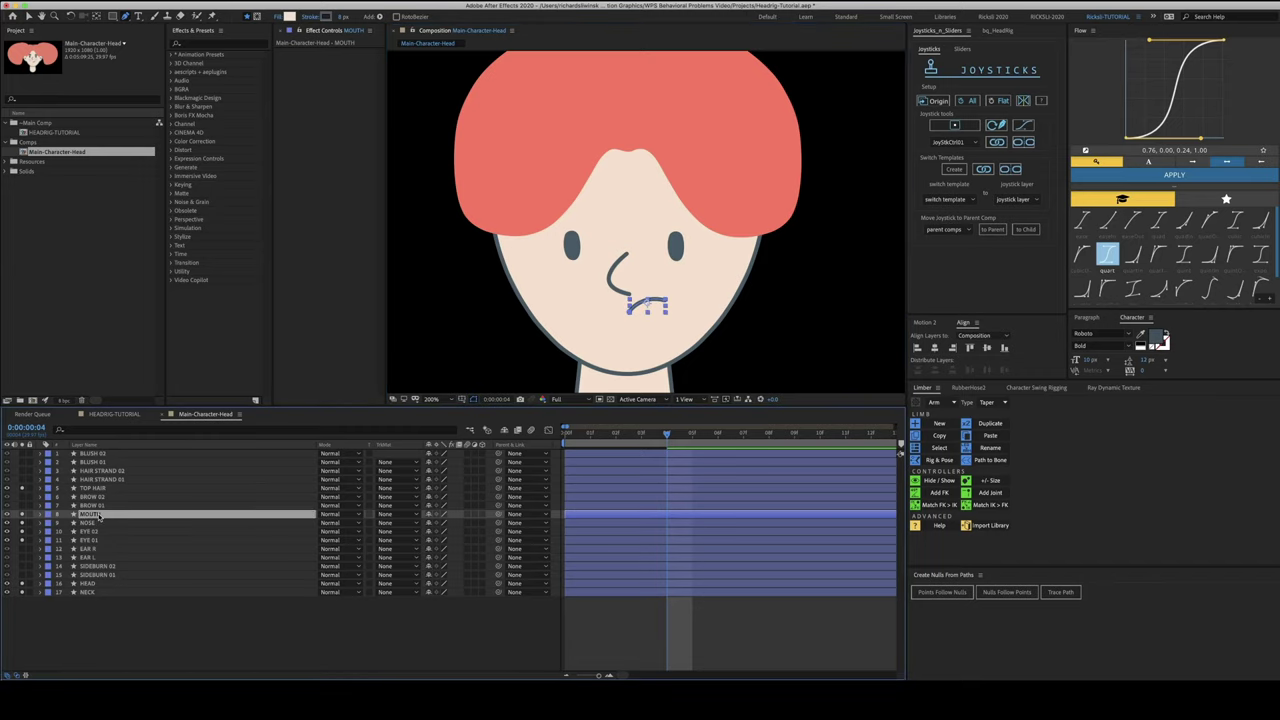
key(Home)
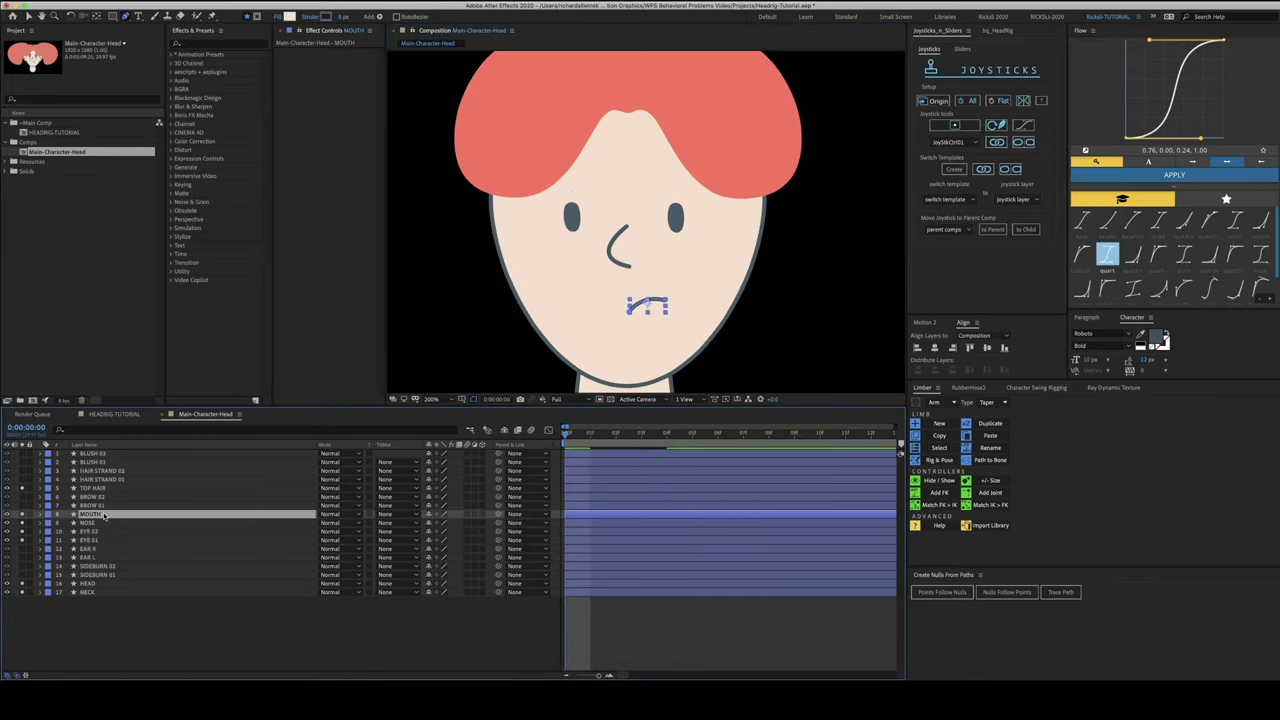
click(630, 315)
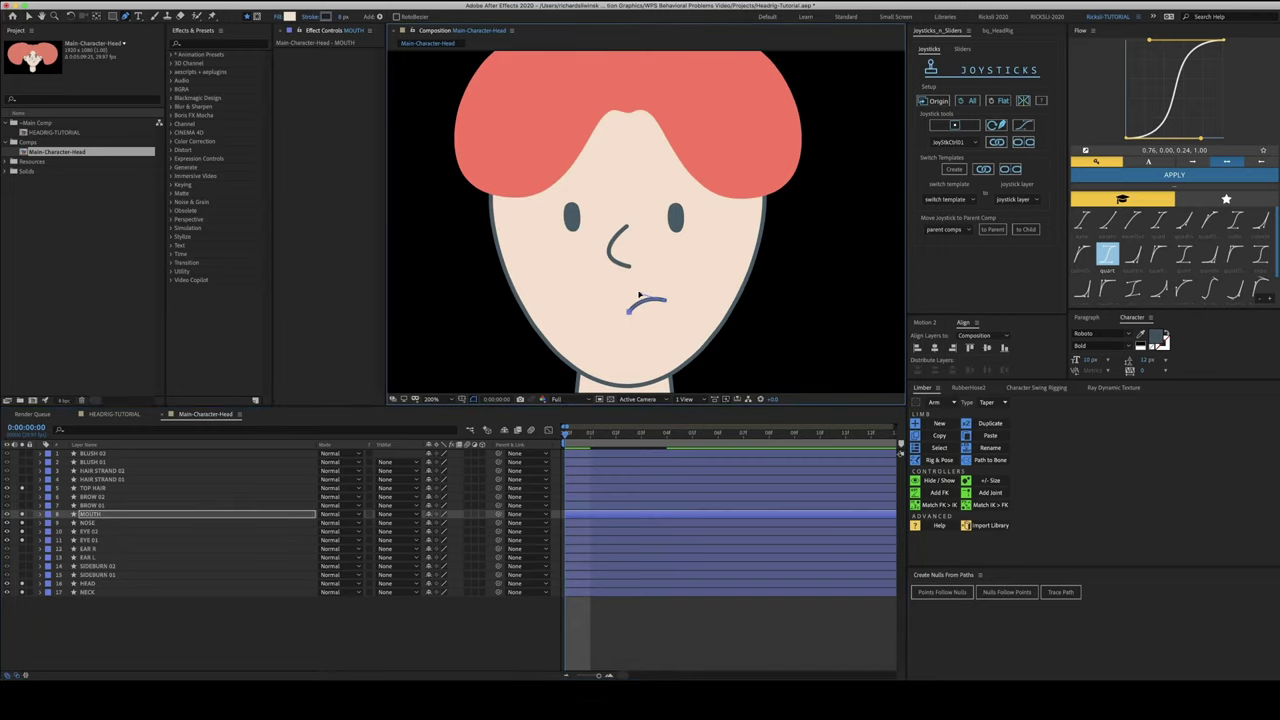
mouse_move(643, 304)
mouse_down()
mouse_move(650, 320)
mouse_move(684, 307)
mouse_move(636, 313)
mouse_move(648, 335)
mouse_move(637, 312)
mouse_up()
key(v)
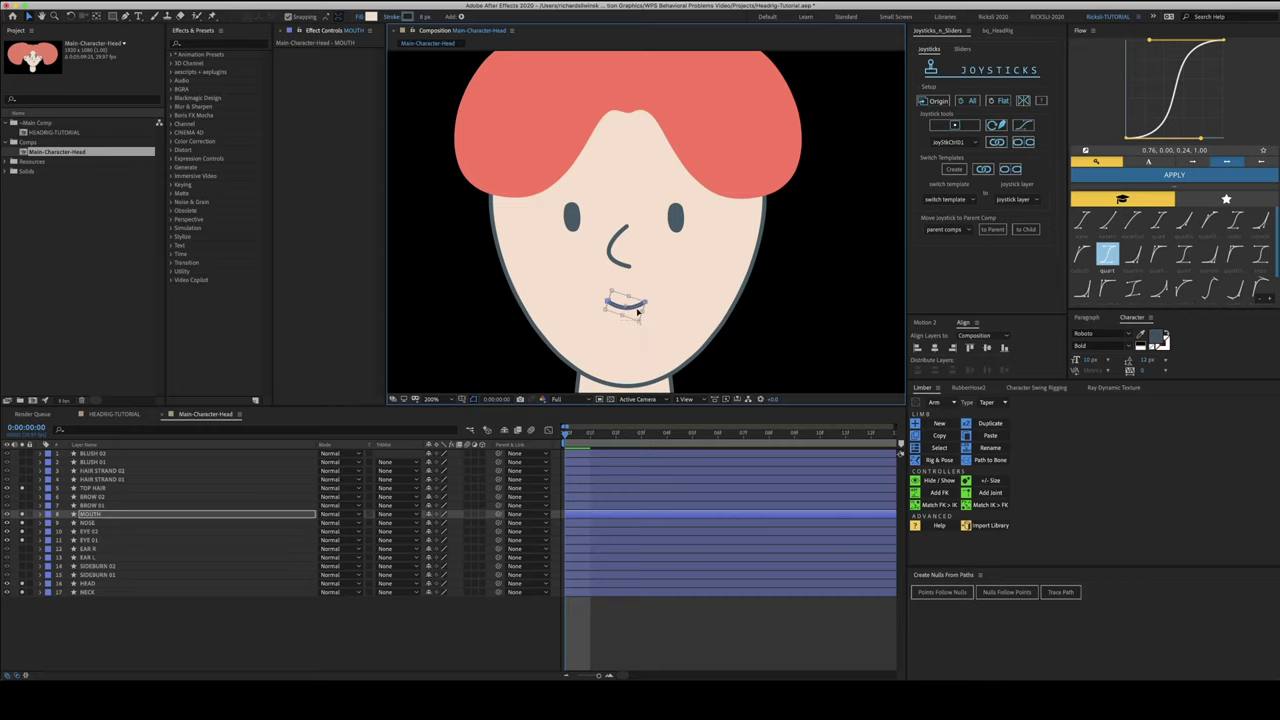
click(440, 651)
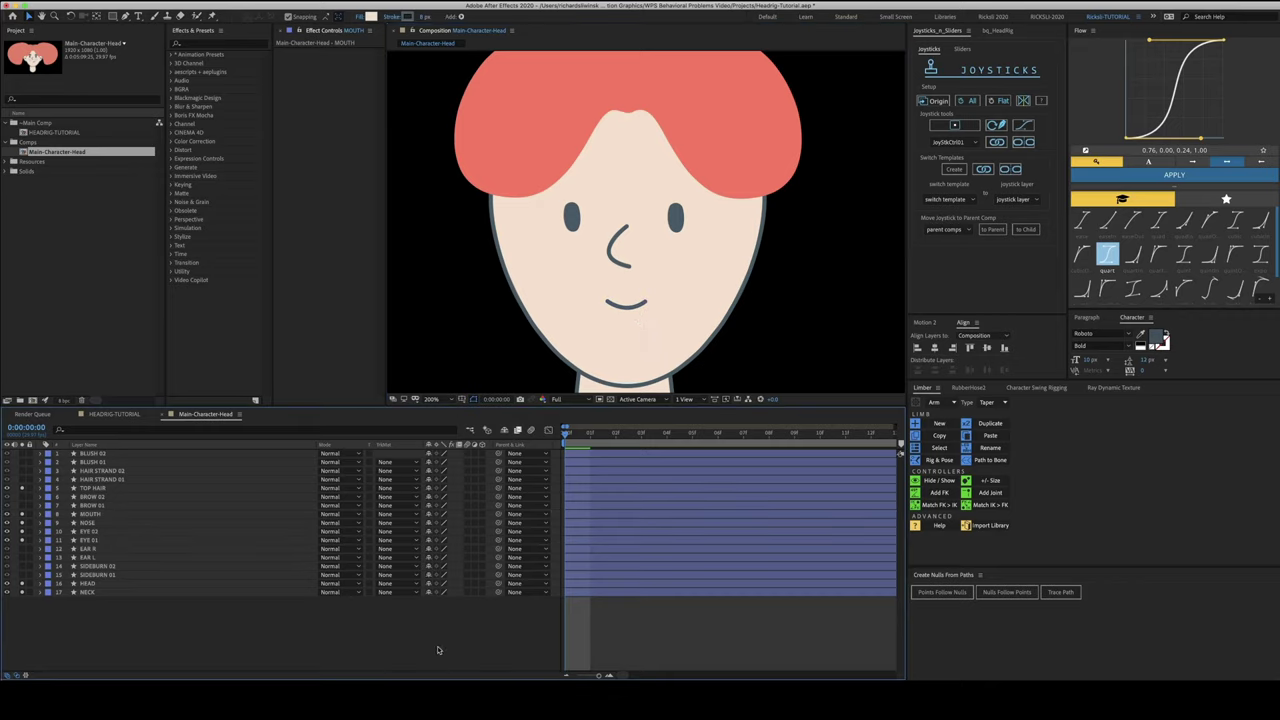
Centre the MOUTH layer's anchor point on the mouth shape using Motion 2
click(101, 516)
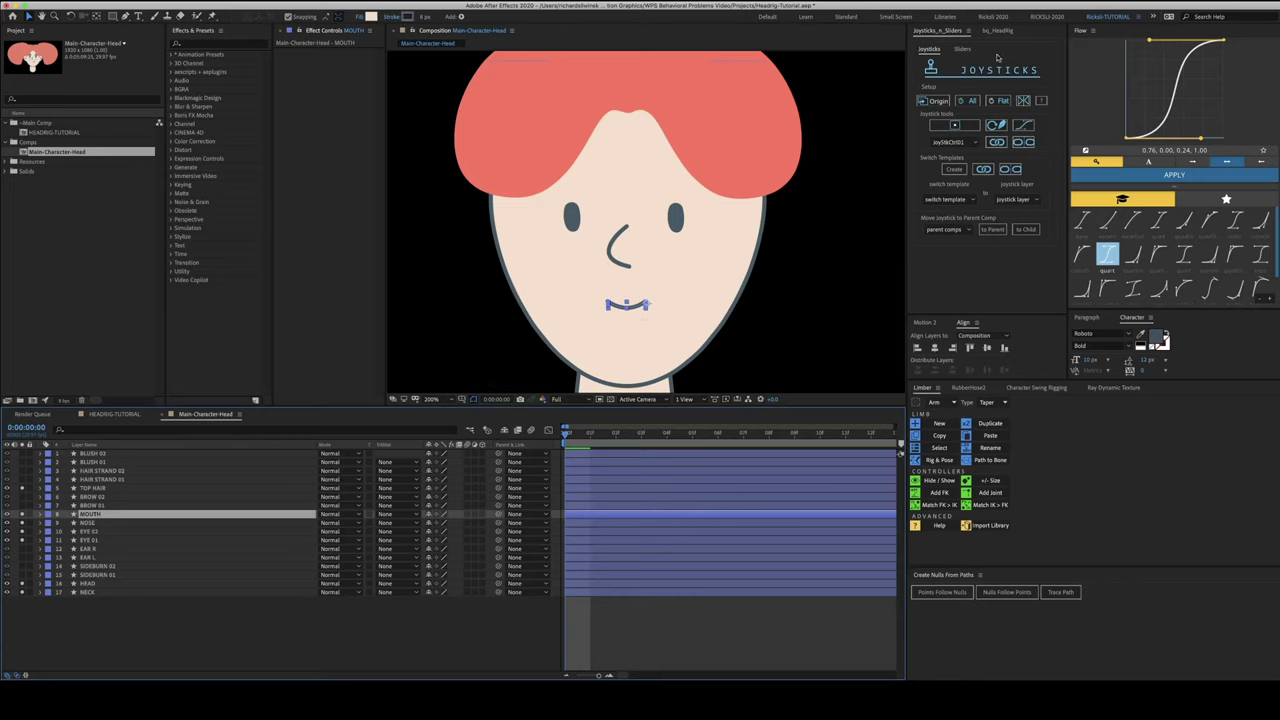
click(925, 322)
drag(935, 317, 945, 249)
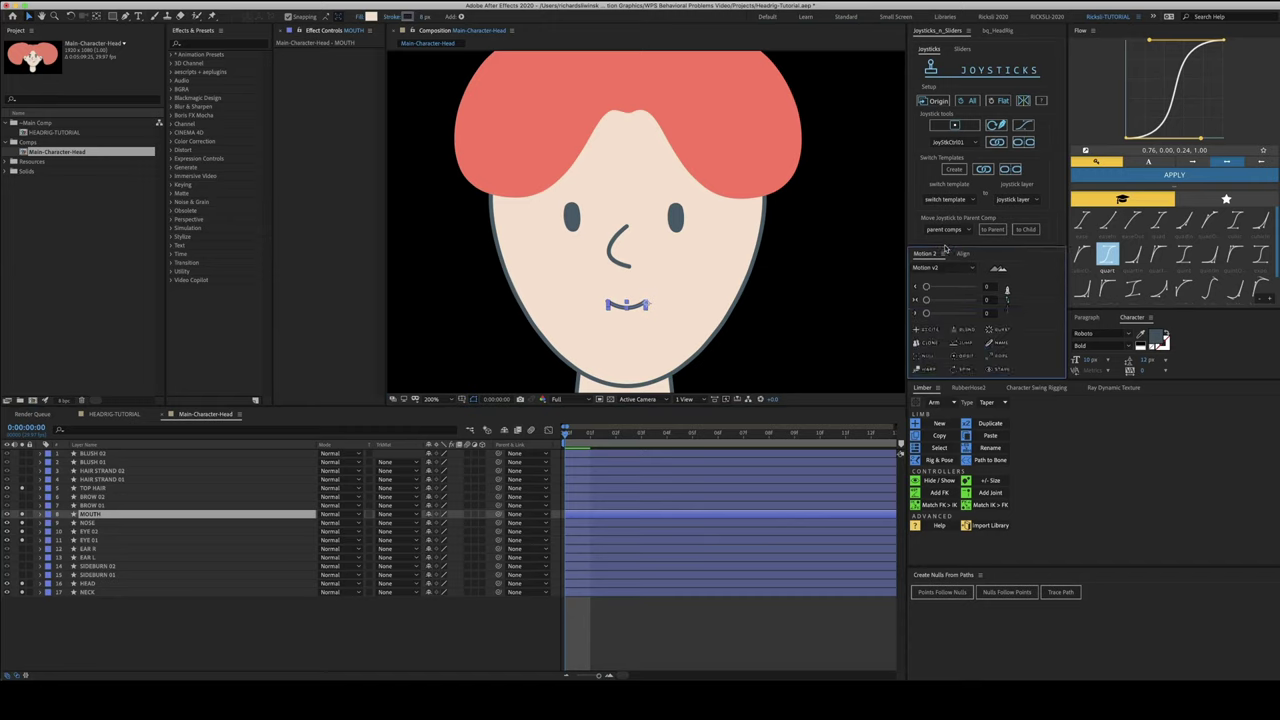
click(1006, 292)
click(979, 300)
drag(998, 246, 997, 288)
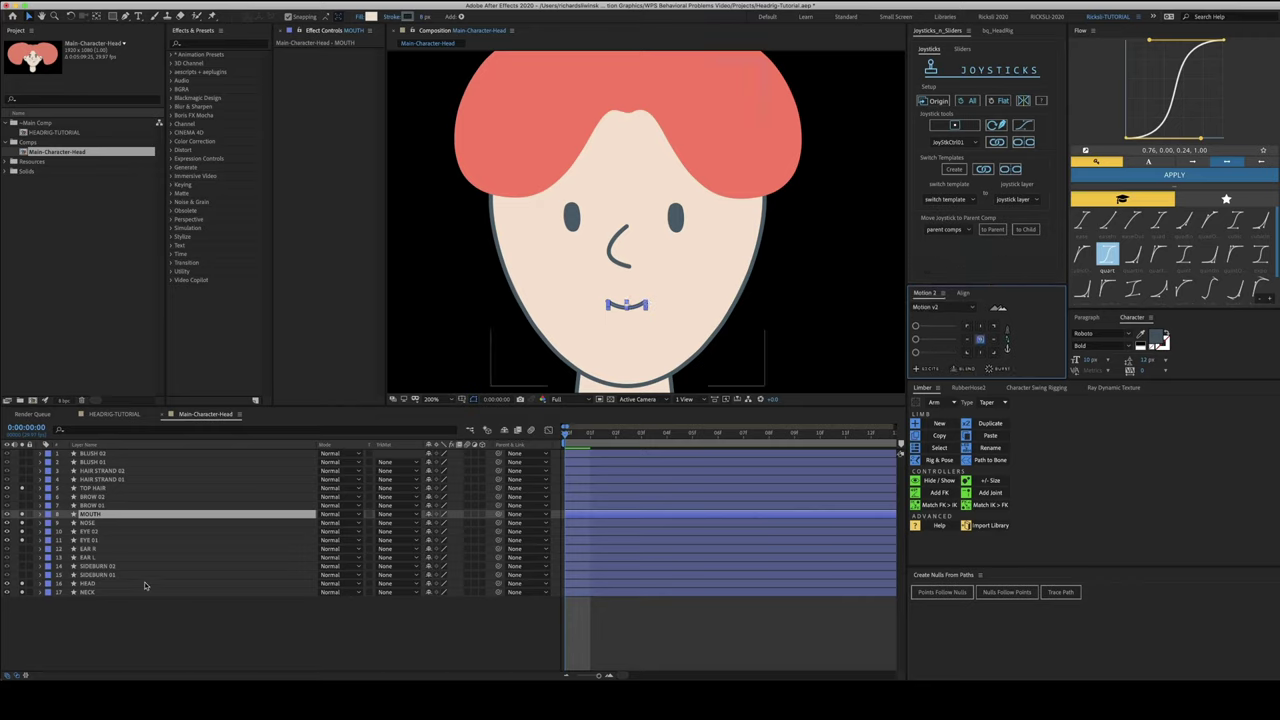
Keyframe the MOUTH layer's Position at frame 0, and at frame 1 shift it horizontally to the right, beneath the turned nose
click(178, 519)
key(p)
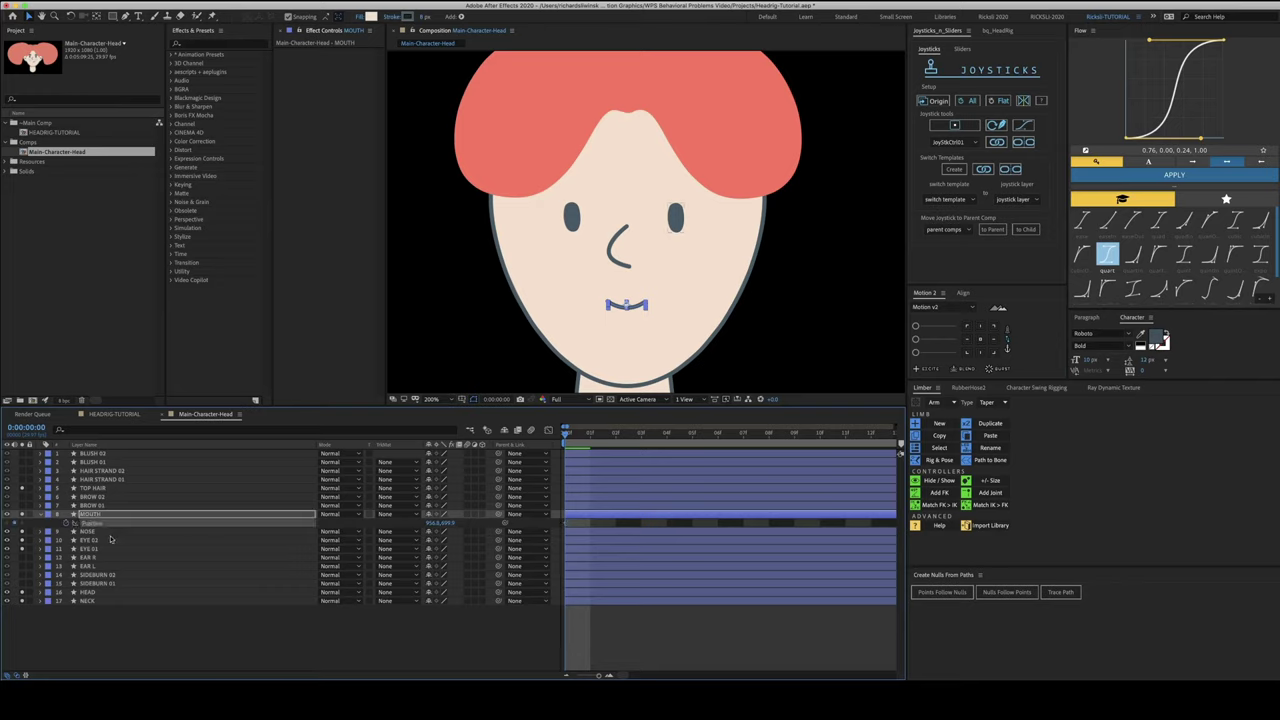
key(Page_Down)
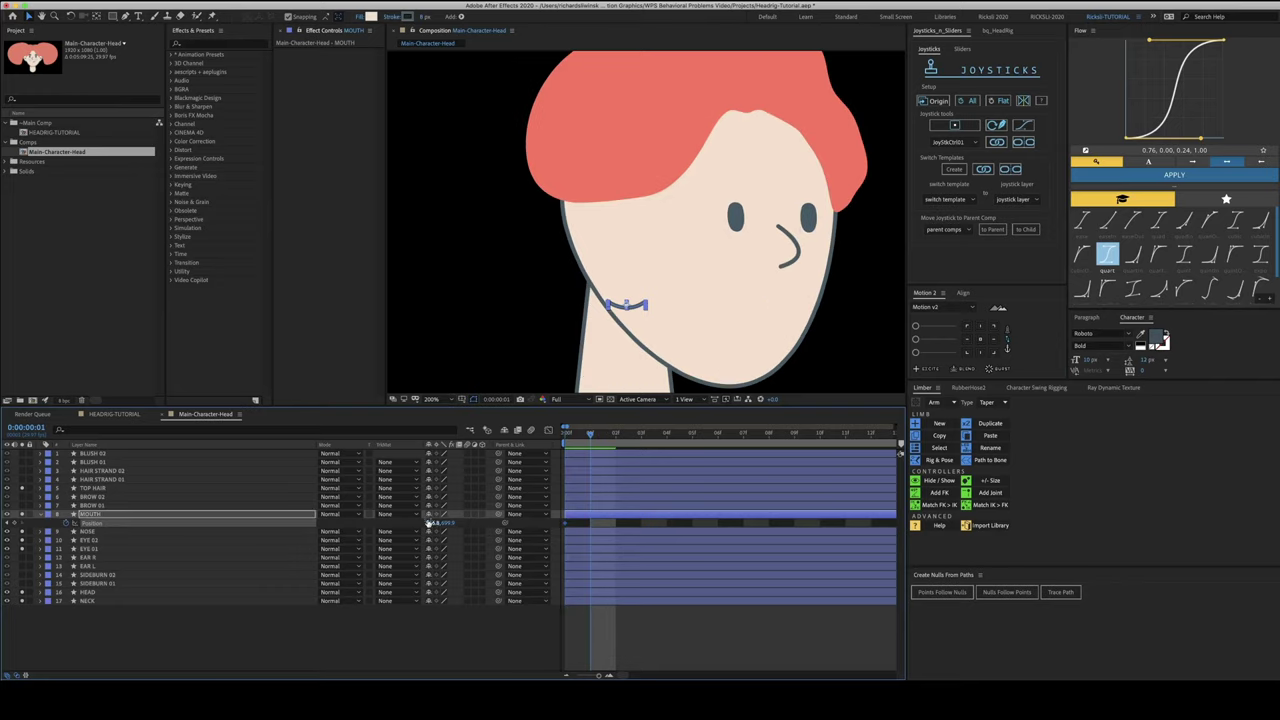
drag(432, 523, 510, 523)
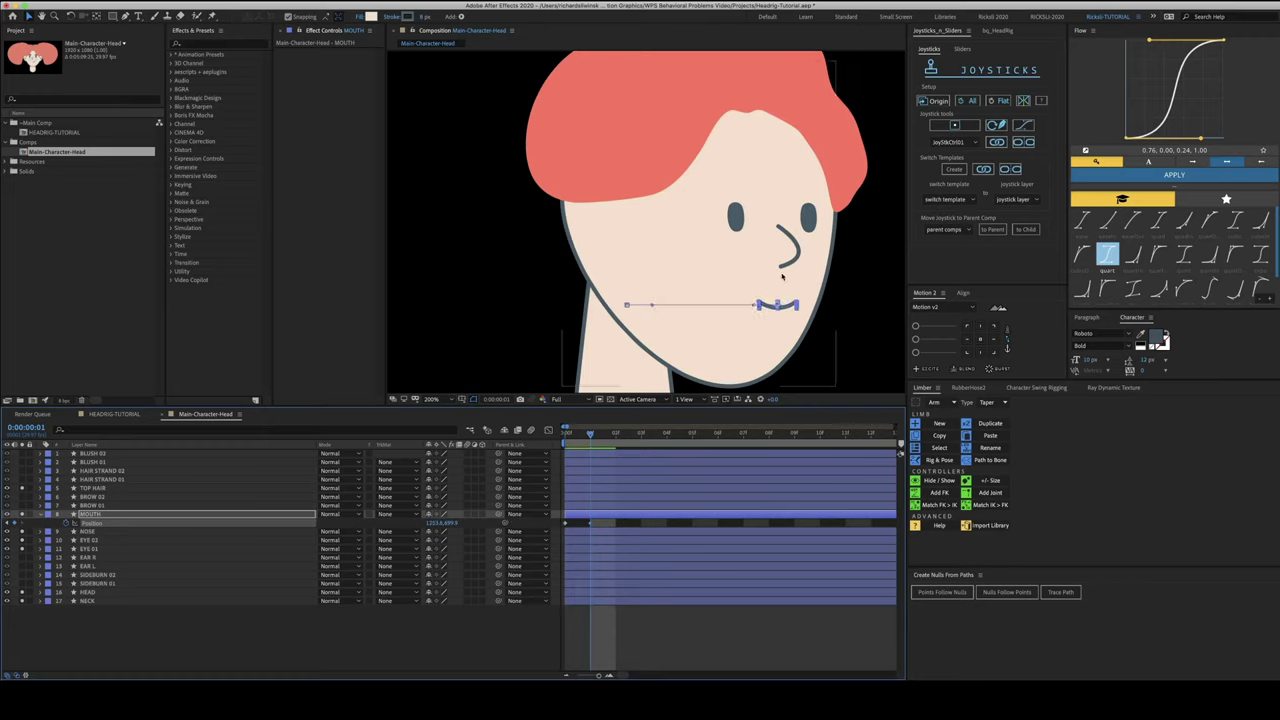
key(Page_Up)
key(Page_Down)
Move the MOUTH left beneath the nose at frame 2, and copy its origin position to frame 3 with Joysticks
key(Page_Down)
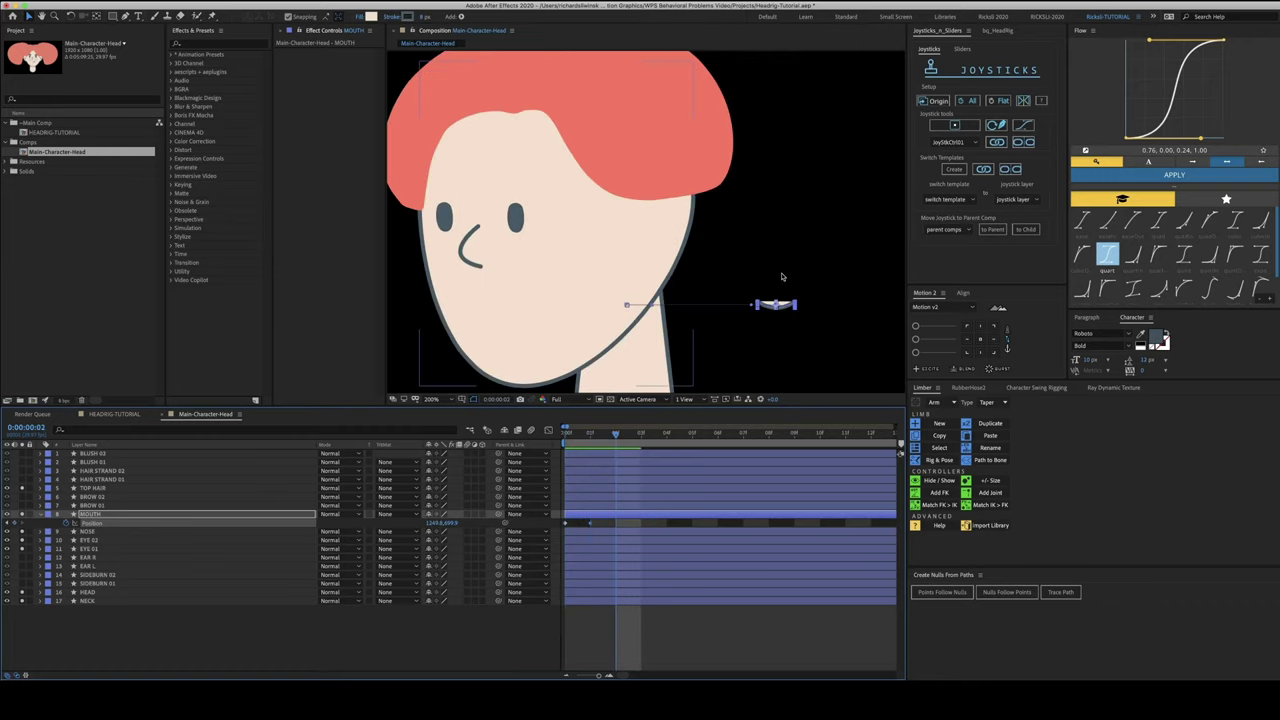
drag(430, 522, 155, 538)
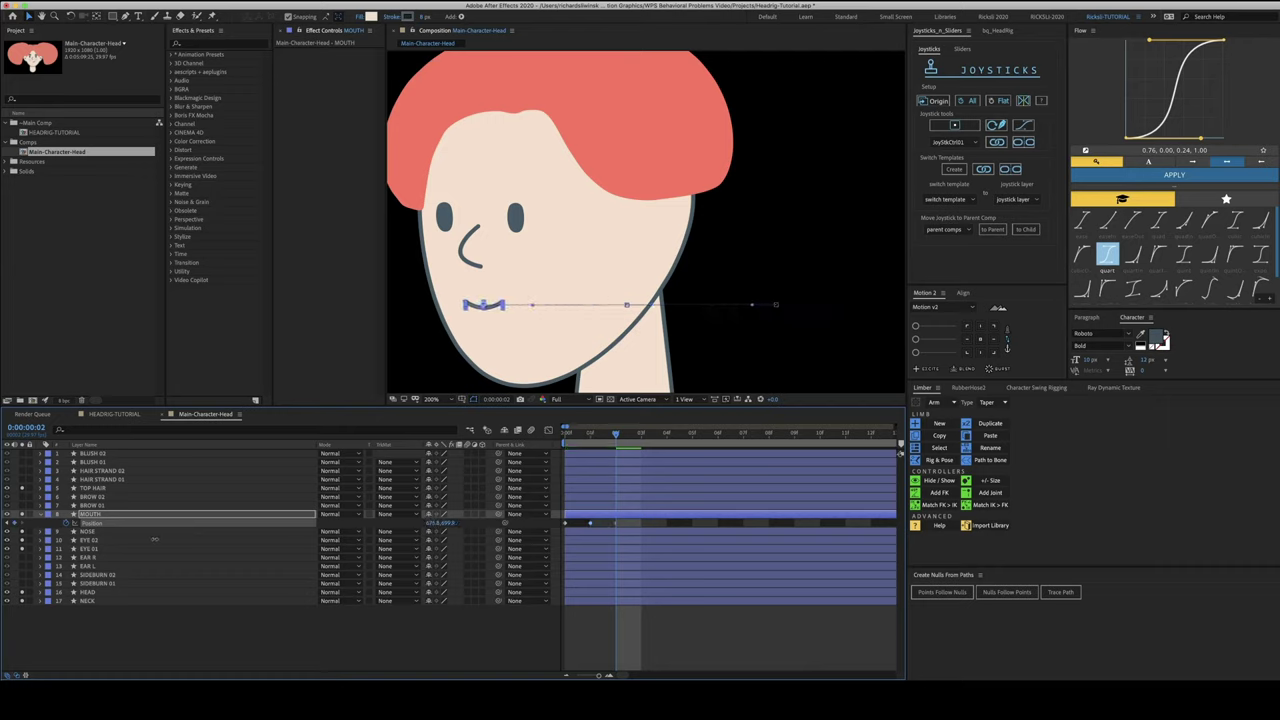
key(Page_Down)
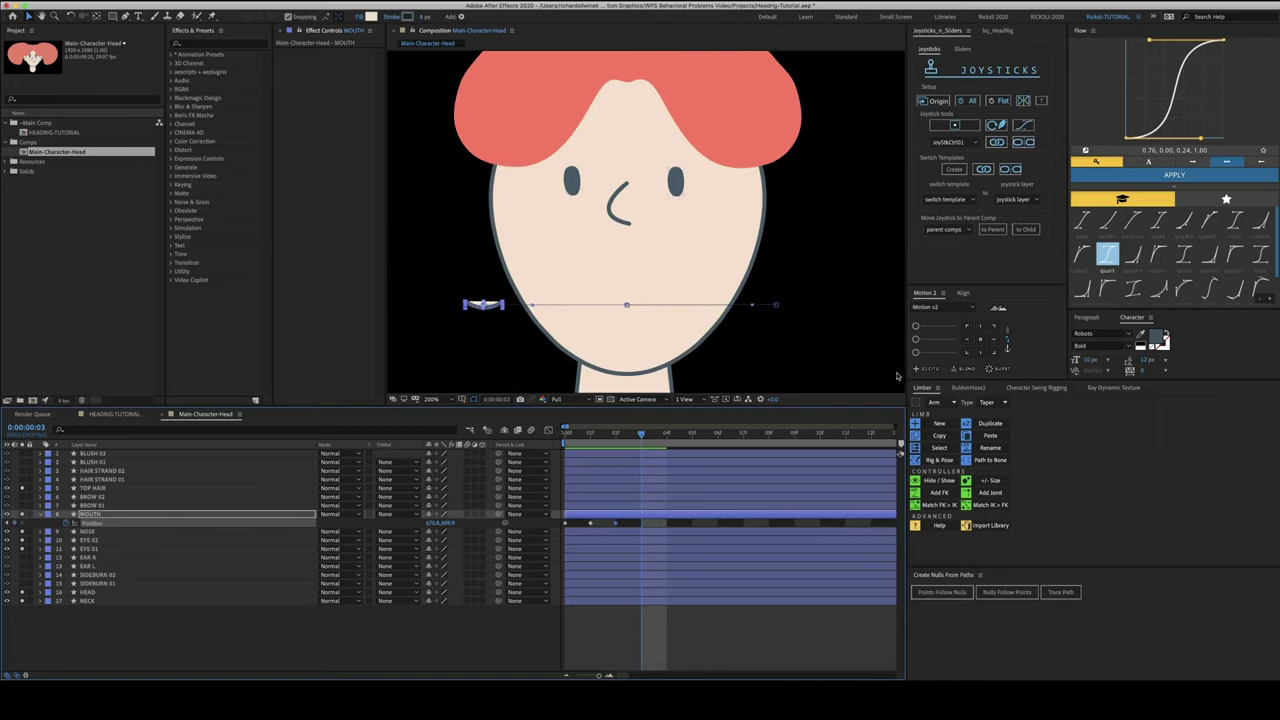
click(934, 101)
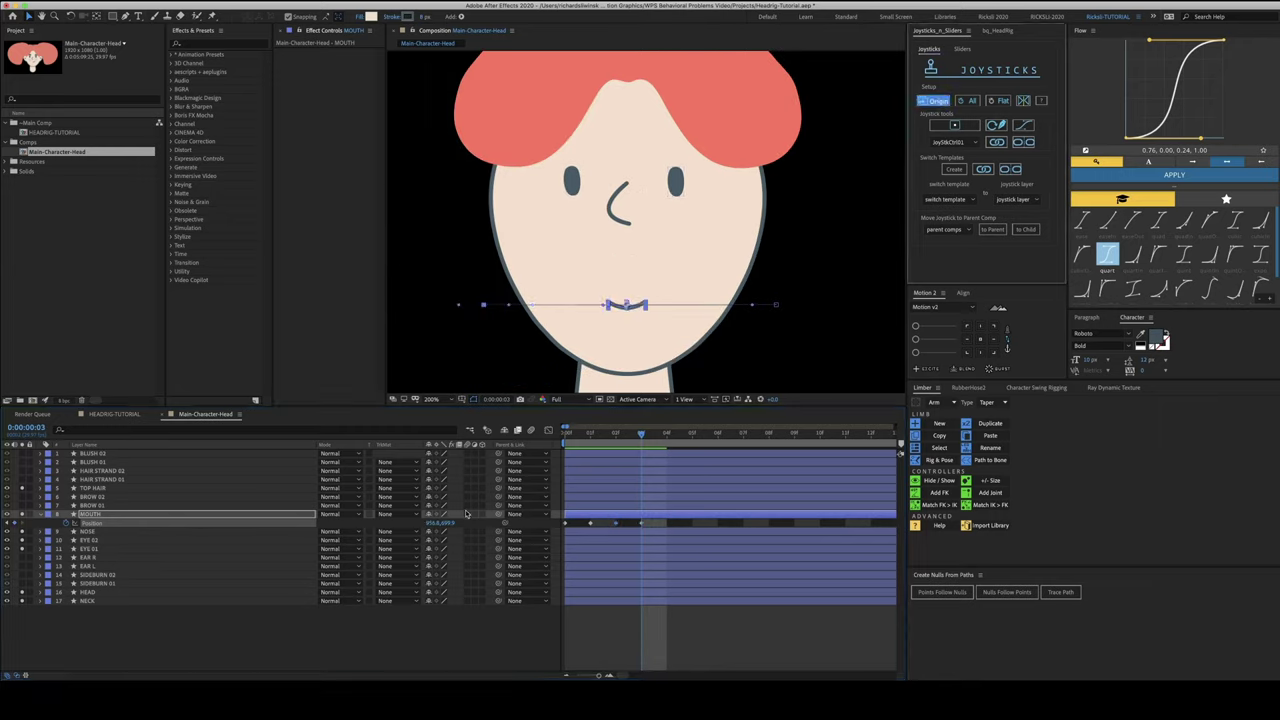
Raise the mouth's position at frame 3 to sit closer under the nose, and compare it with frame 0
drag(450, 522, 399, 530)
key(Home)
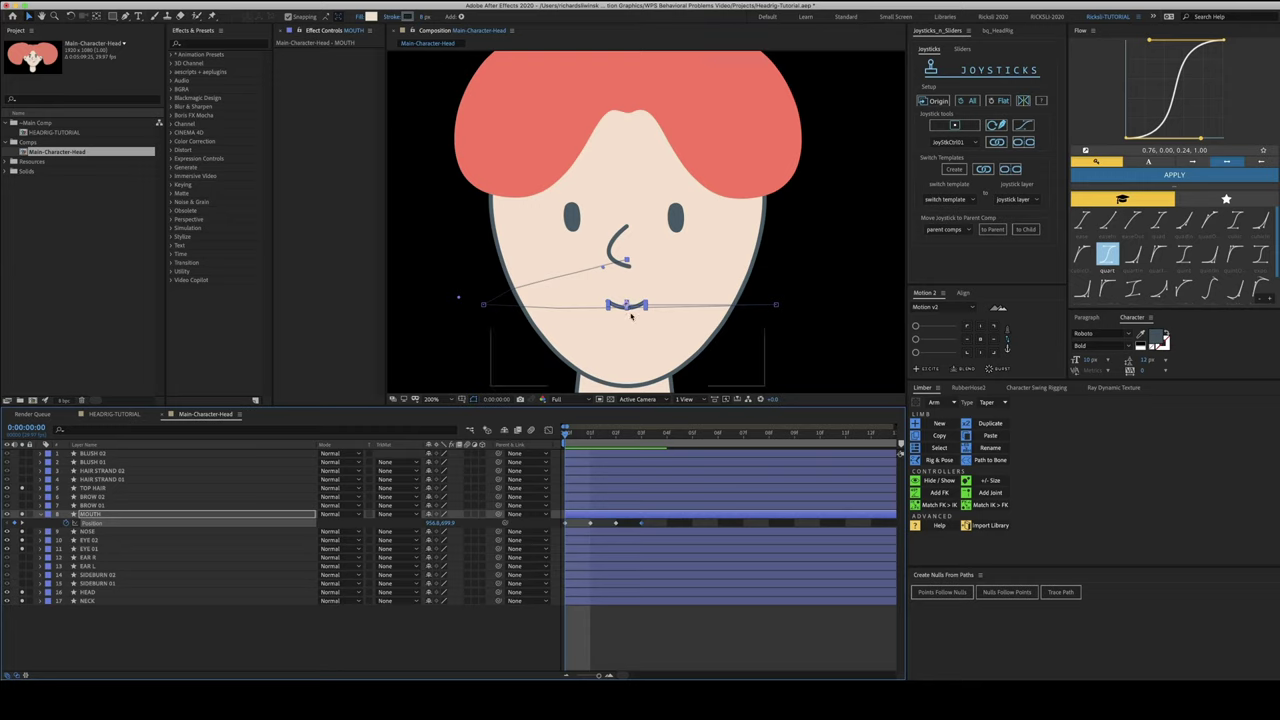
click(643, 434)
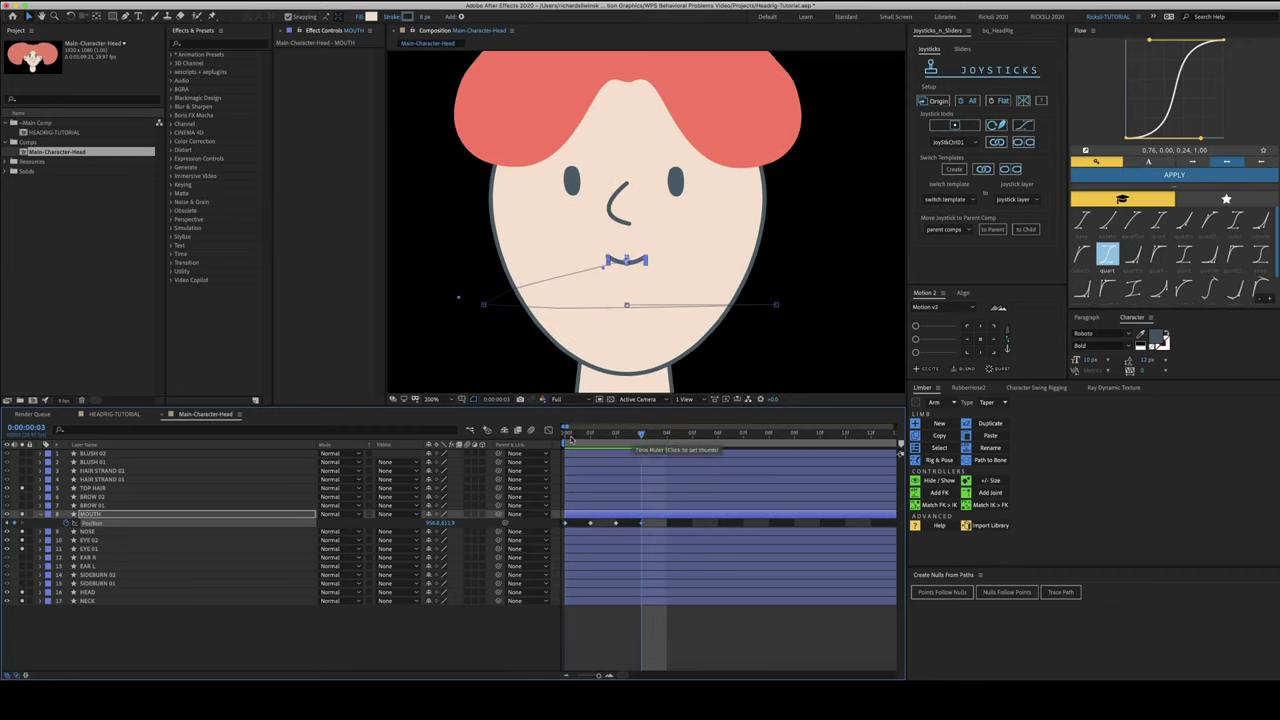
key(Home)
click(644, 439)
click(567, 437)
click(642, 437)
Lower the mouth at frame 4 to a vertical position of about 747, and check it against the other poses
key(Page_Down)
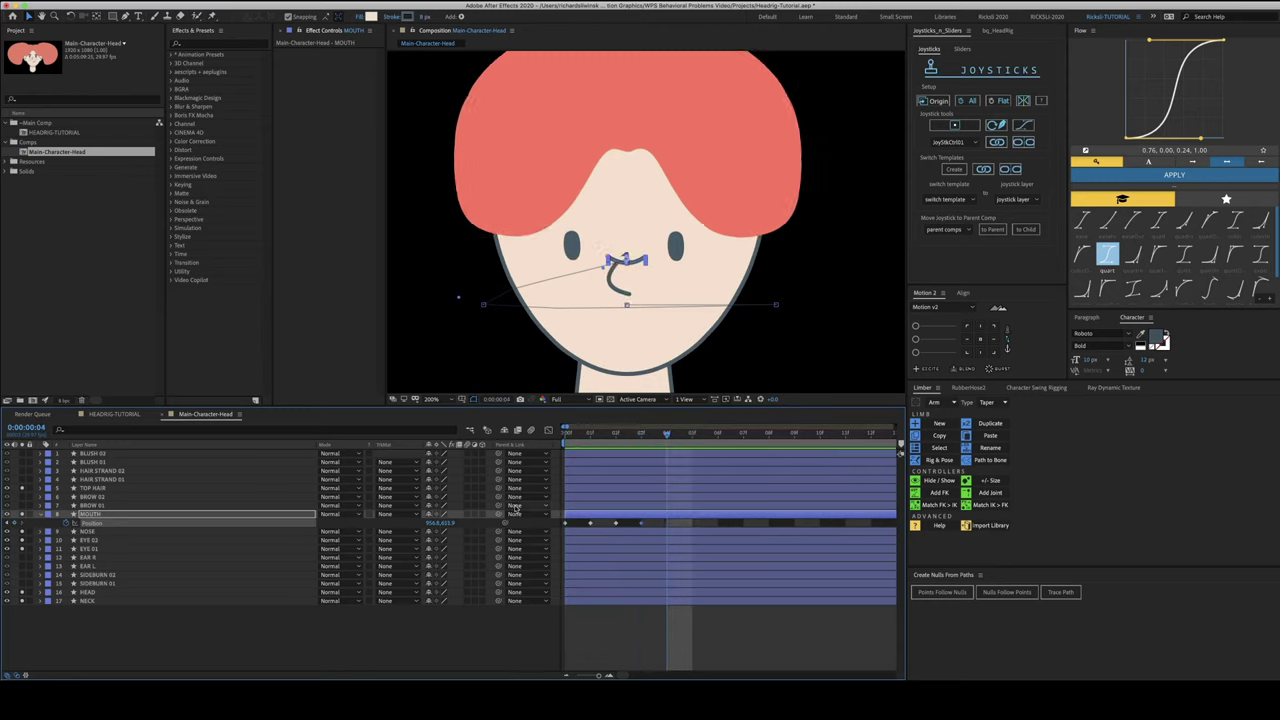
drag(447, 523, 518, 521)
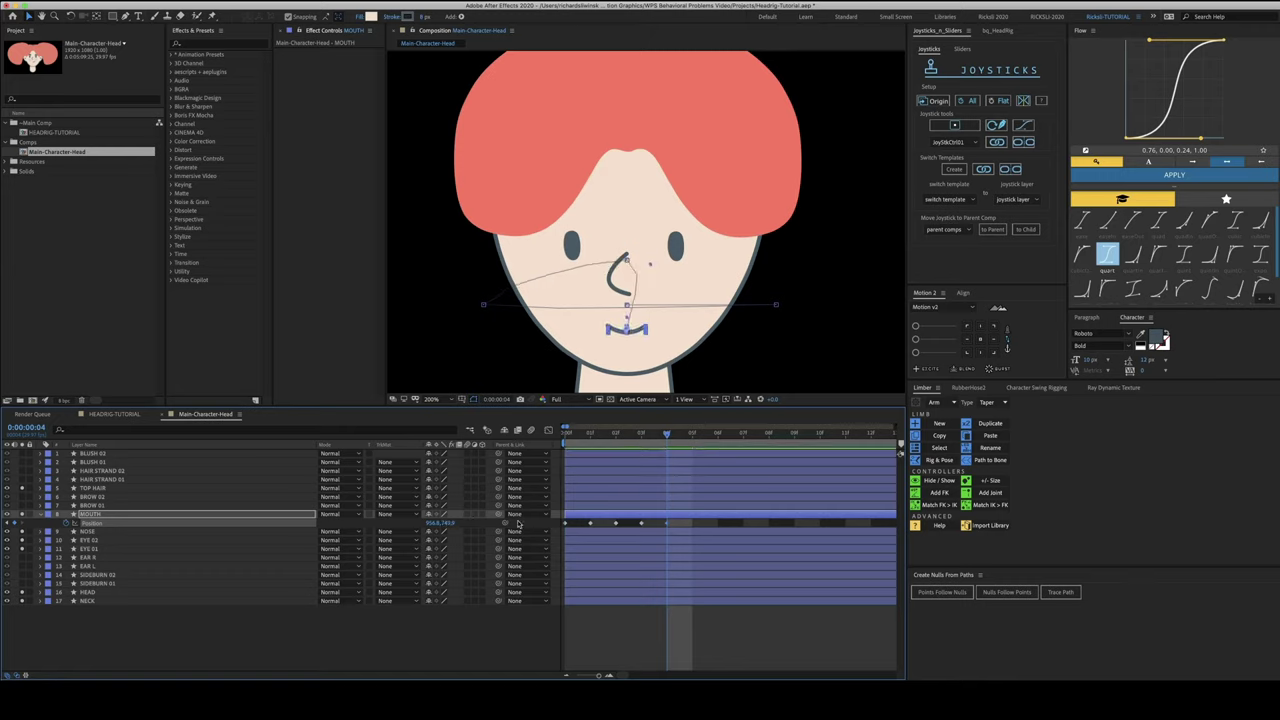
key(Page_Up)
key(Page_Down)
key(Page_Up)
key(Page_Down)
key(Home)
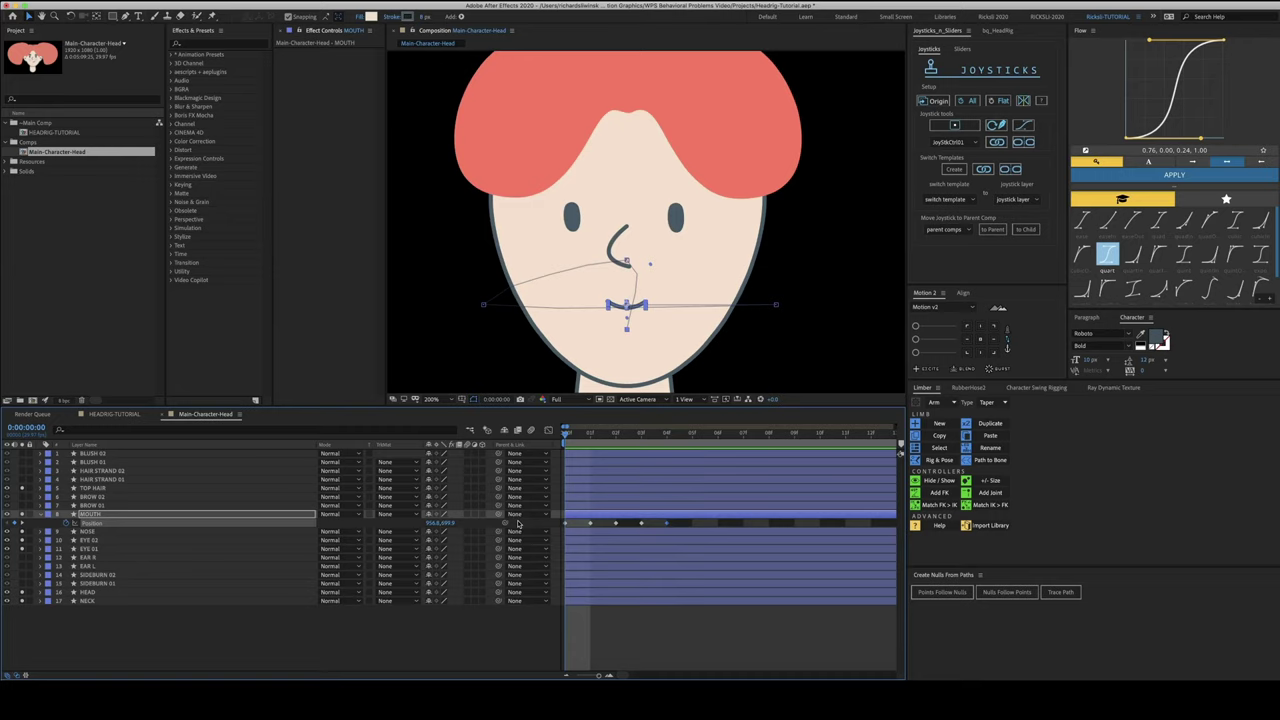
key(Page_Down)
key(Page_Down)
key(Page_Down)
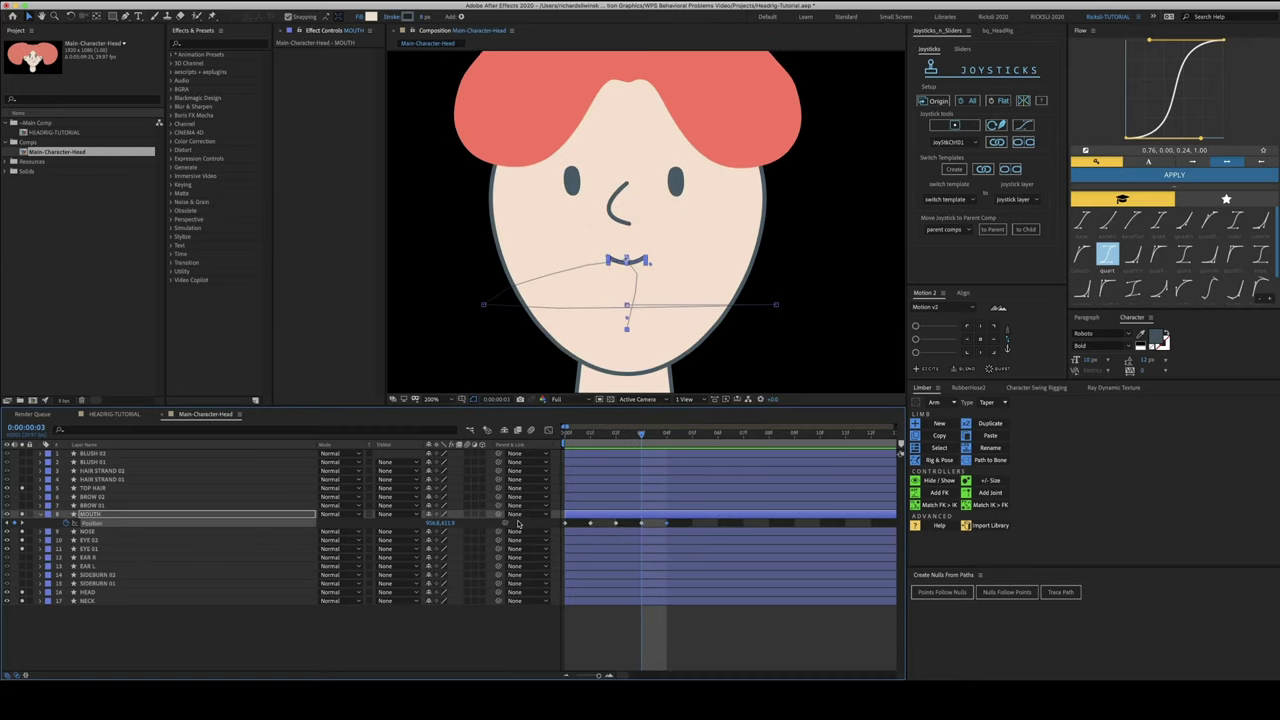
key(Page_Down)
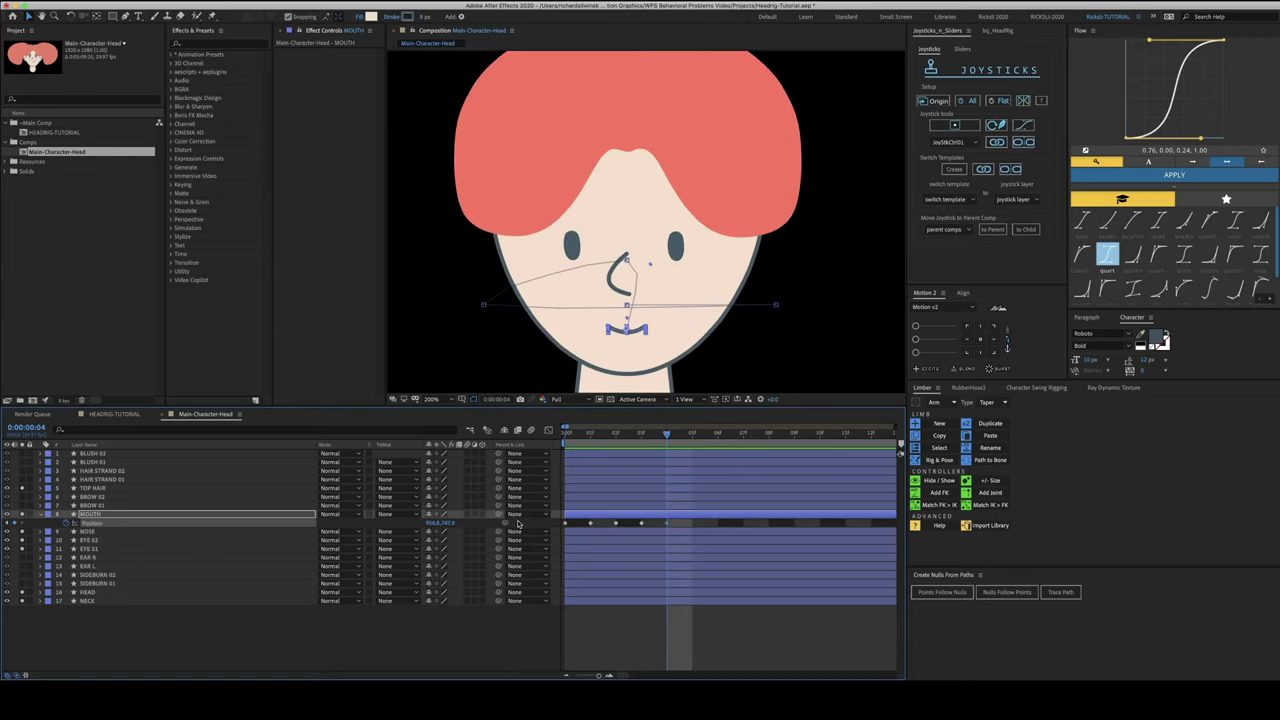
key(Home)
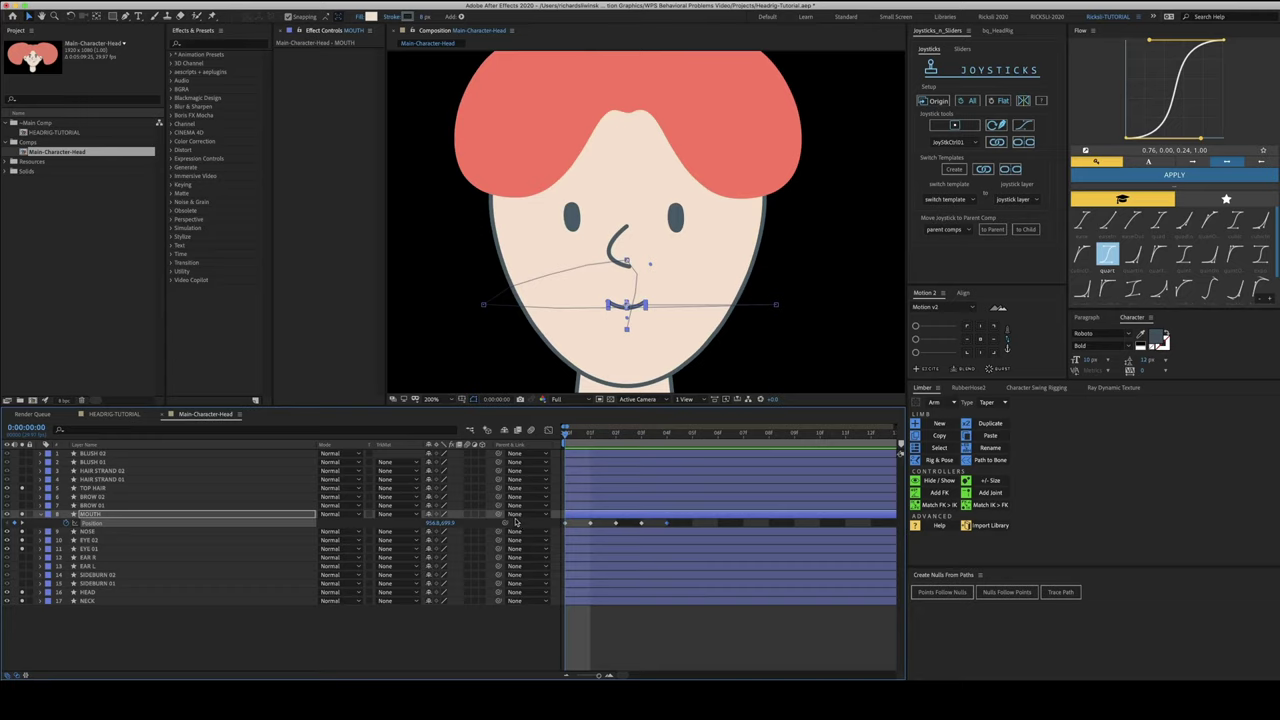
Collapse the MOUTH layer's properties and solo the BROW 01 and BROW 02 layers
click(40, 515)
click(96, 506)
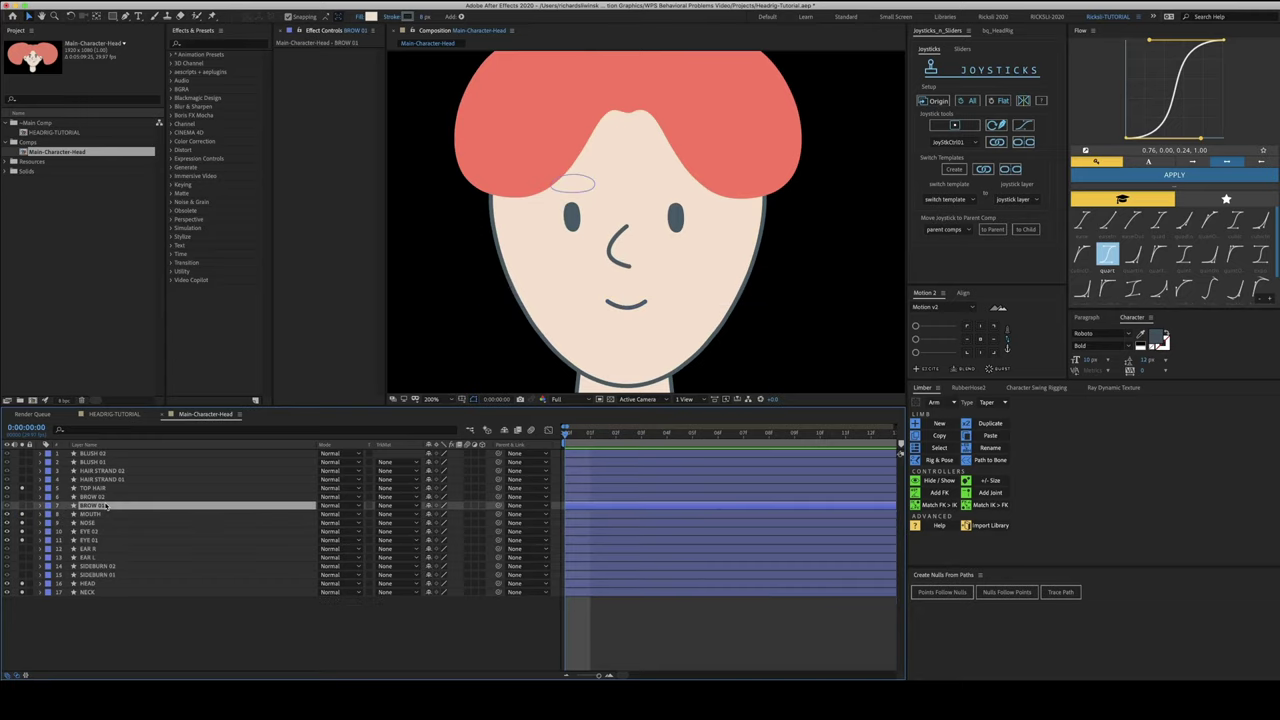
click(21, 508)
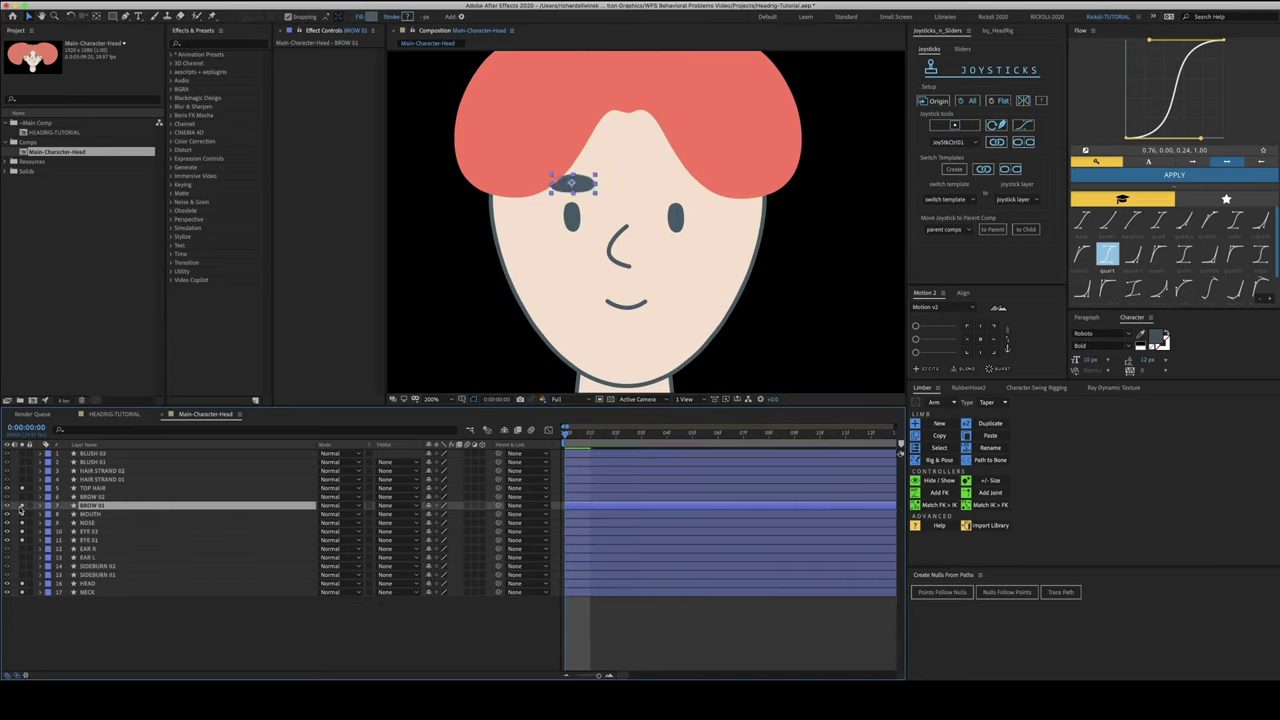
click(22, 497)
Start position keyframes on BROW 01 and BROW 02 together at frame 0
click(99, 499)
shift+click(99, 506)
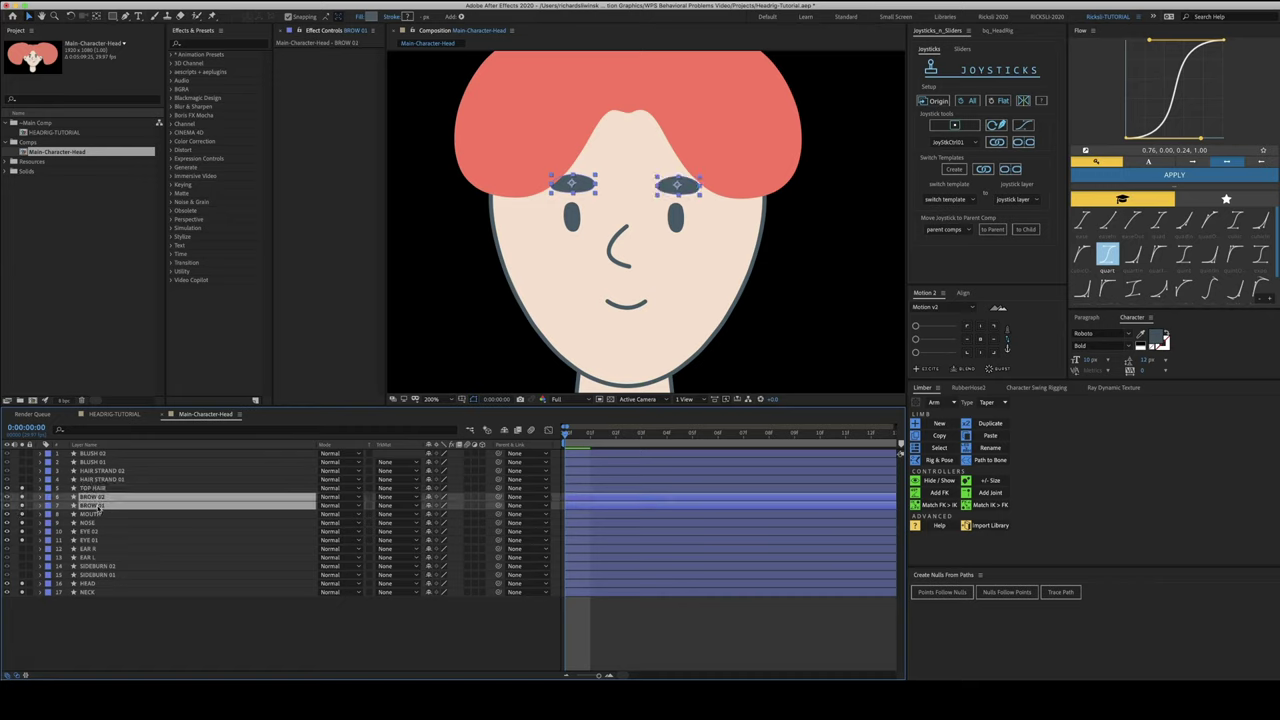
key(p)
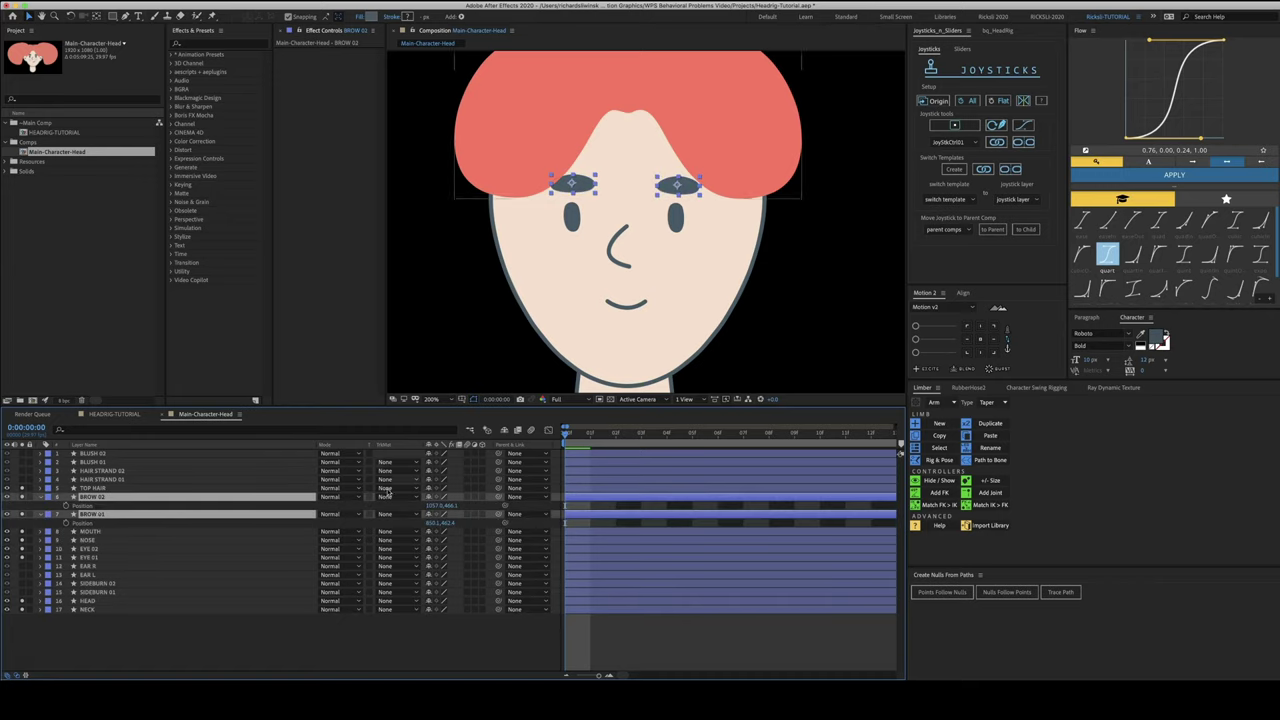
click(66, 505)
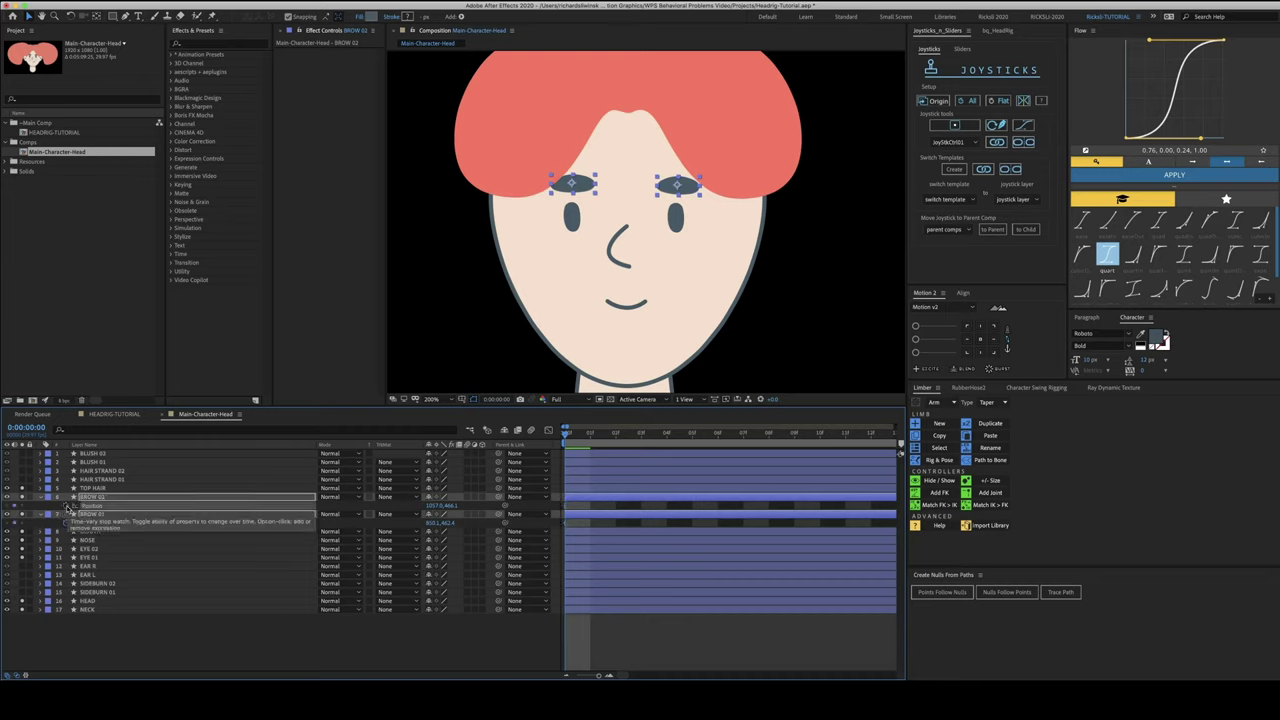
At frame 1, shift both eyebrows horizontally to follow the turned face, with BROW 01 at about X 1169
key(Page_Down)
drag(433, 506, 602, 517)
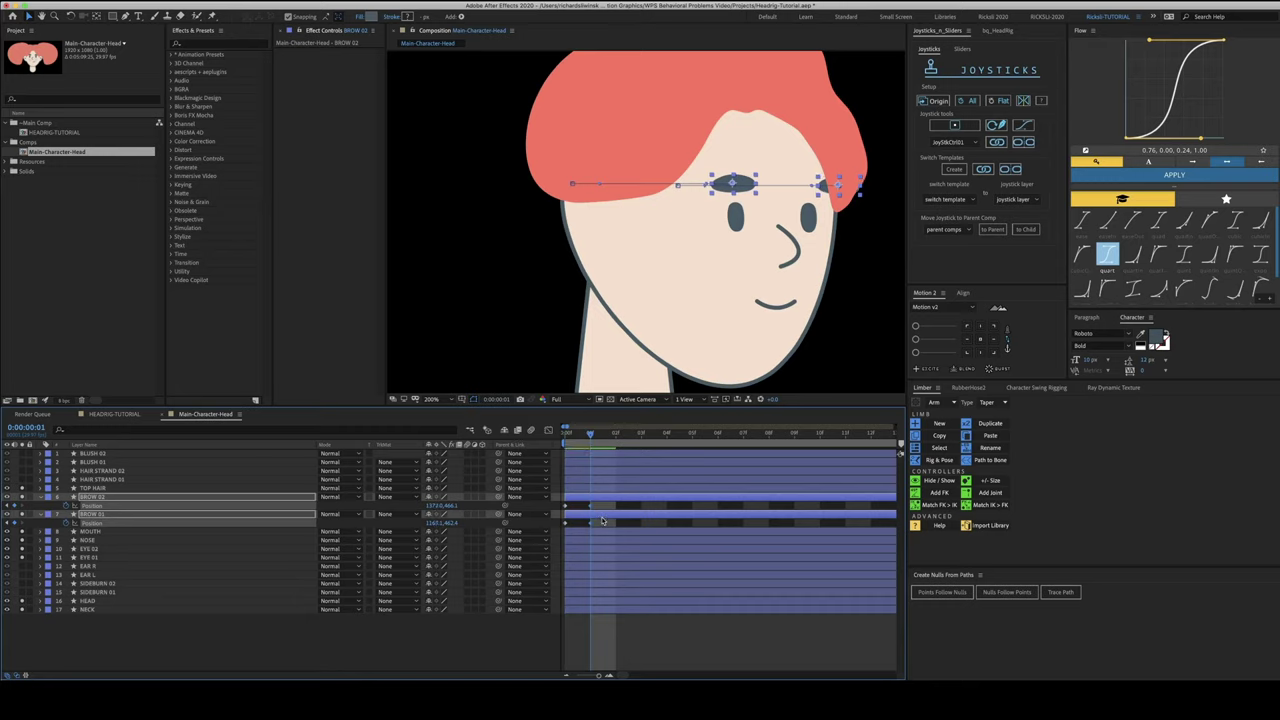
key(Page_Up)
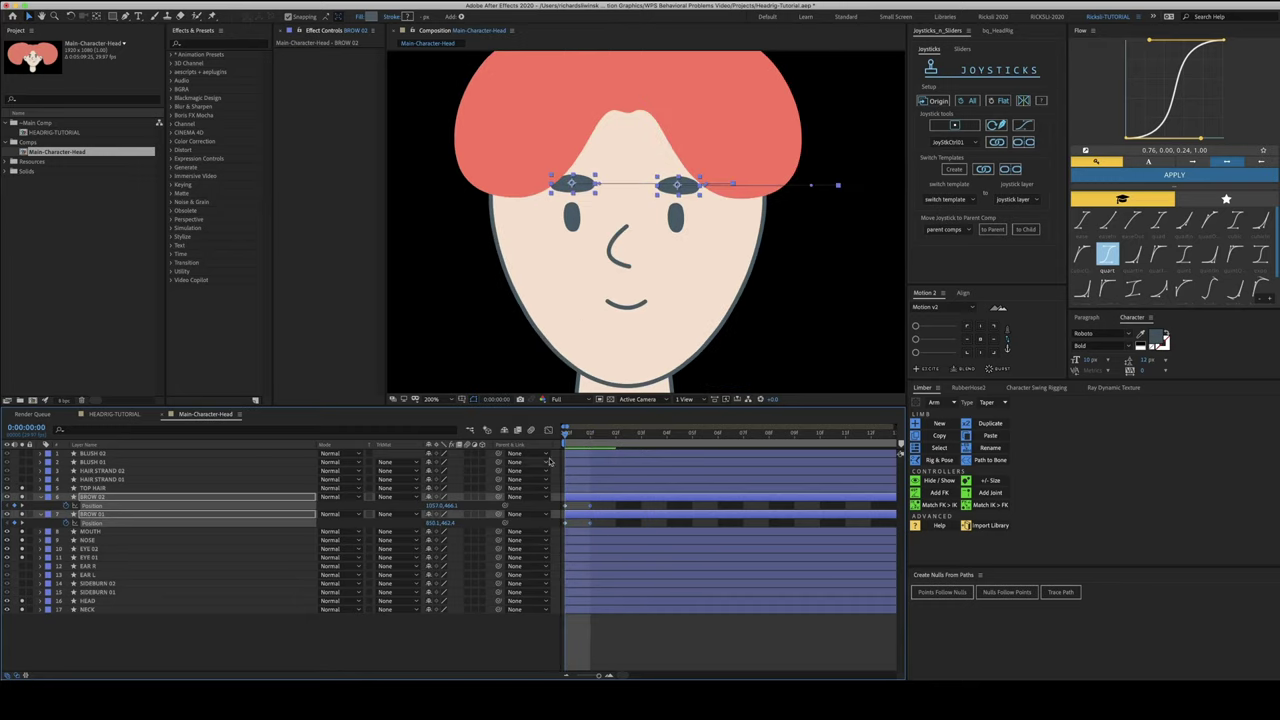
key(Page_Down)
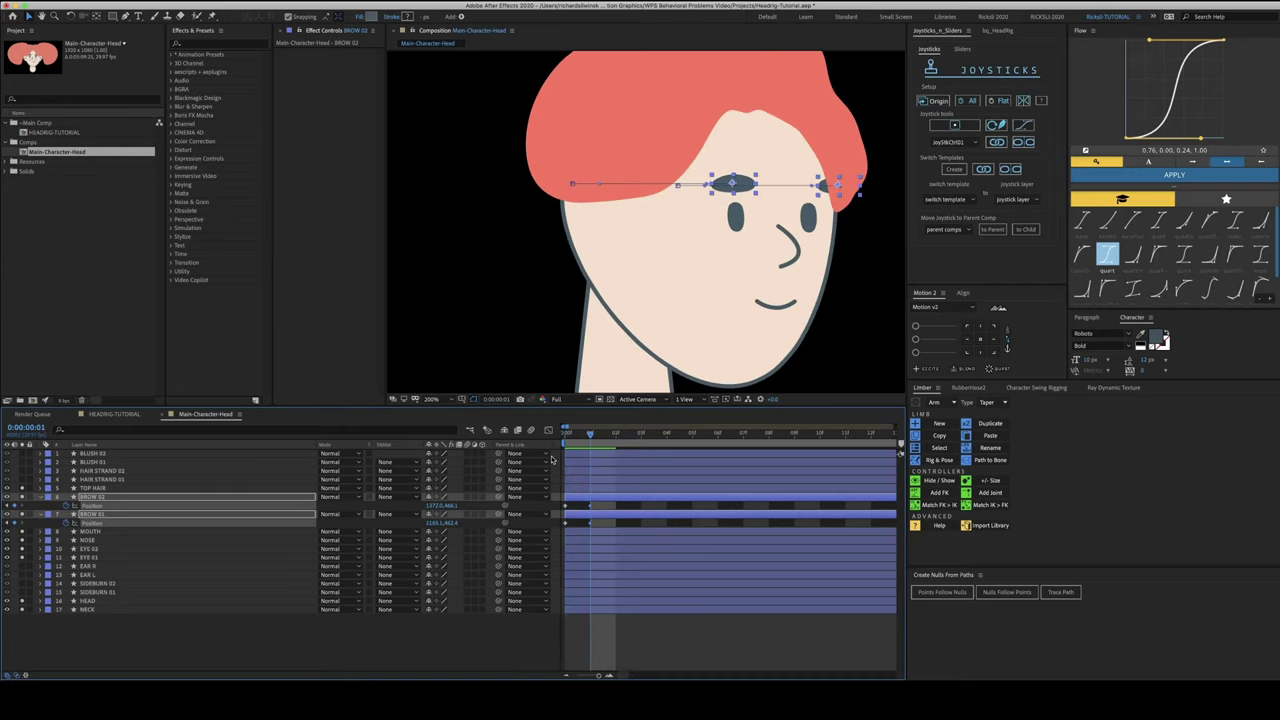
key(Right)
key(Right)
key(Right)
key(Right)
key(Right)
key(Right)
key(Right)
key(Right)
Move only BROW 02 closer to the other eyebrow at frame 1, to about X 1313
click(595, 513)
click(615, 497)
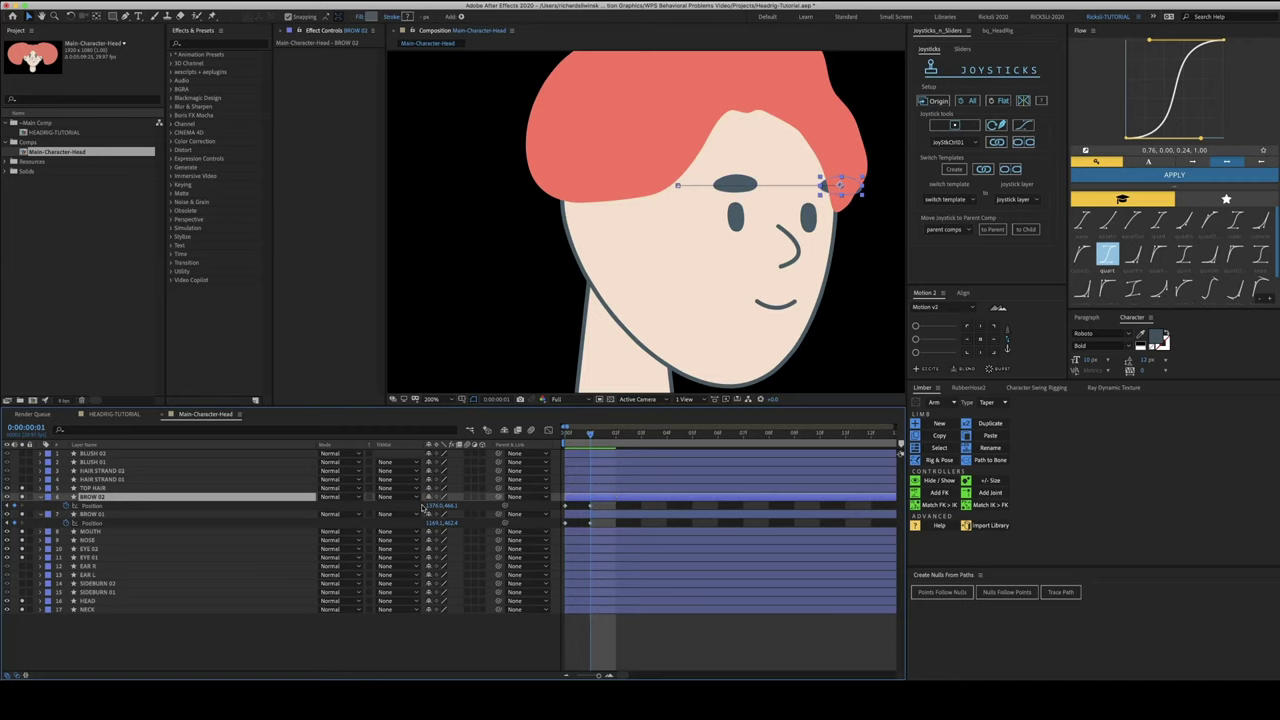
drag(424, 508, 400, 509)
At frame 2, reset both eyebrows to their origin and shift them onto the turned face: BROW 01 about X 595, BROW 02 about X 739
key(Page_Down)
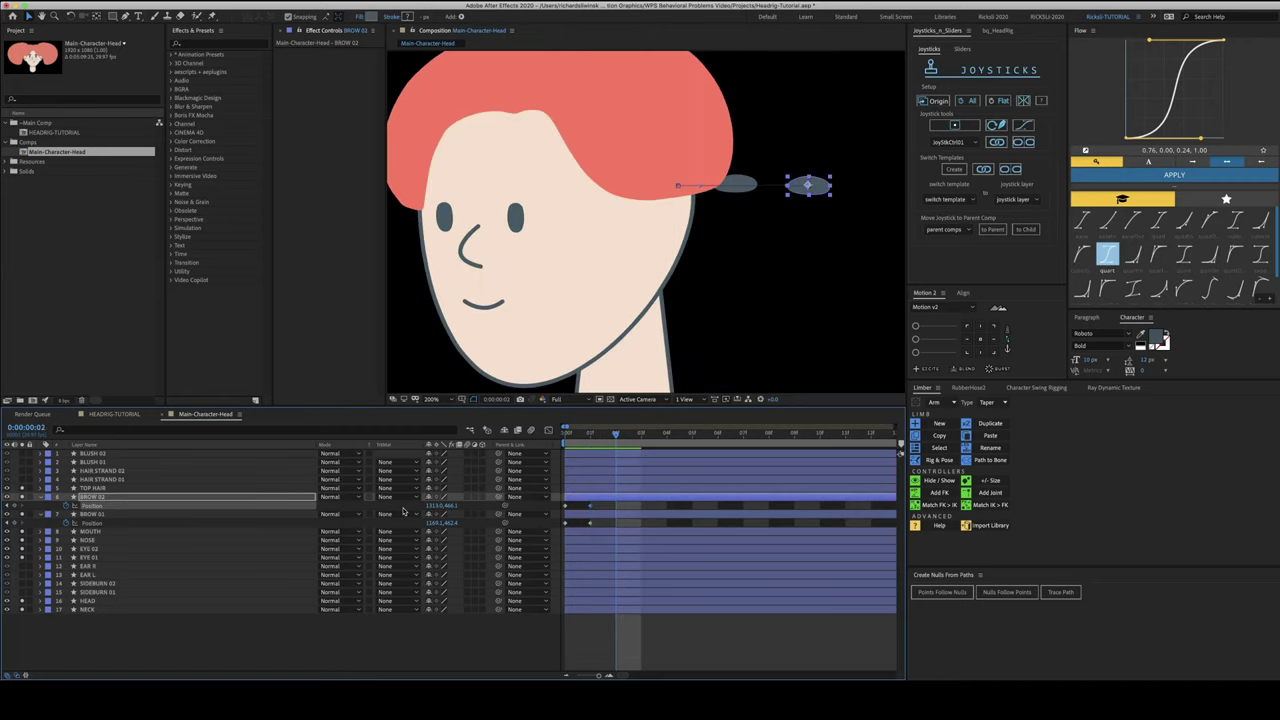
click(606, 516)
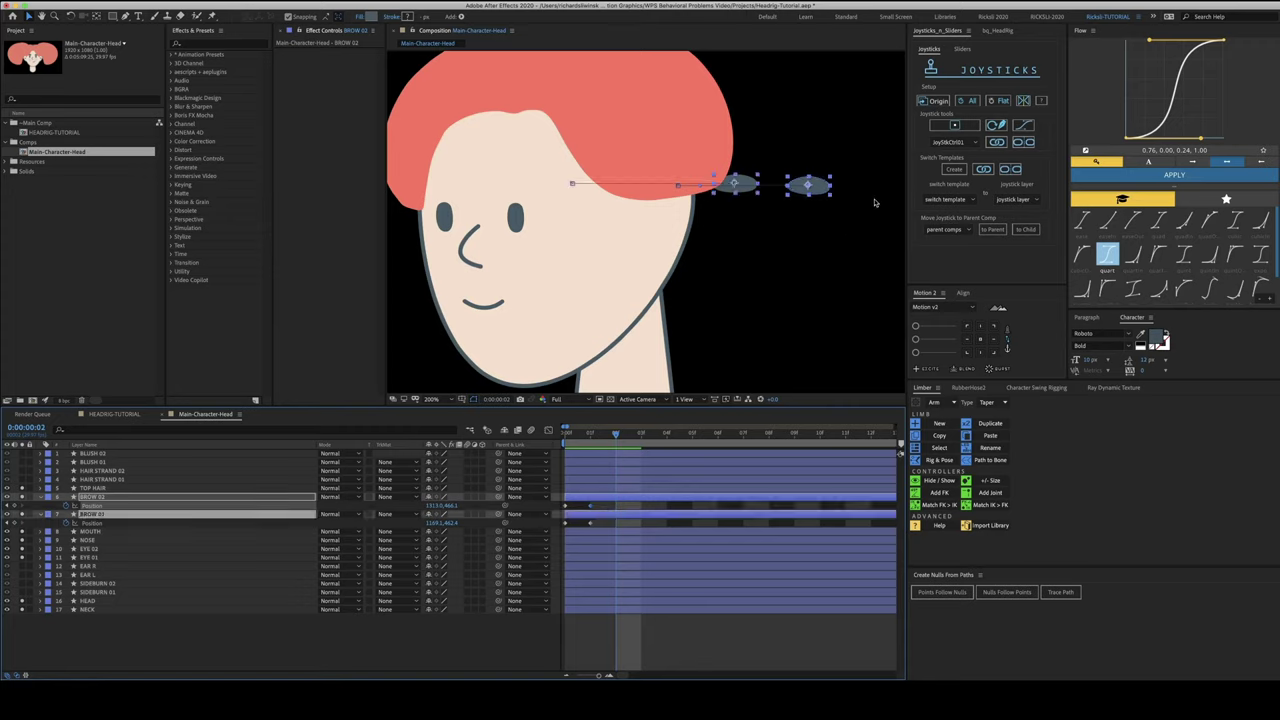
click(936, 101)
drag(430, 506, 312, 520)
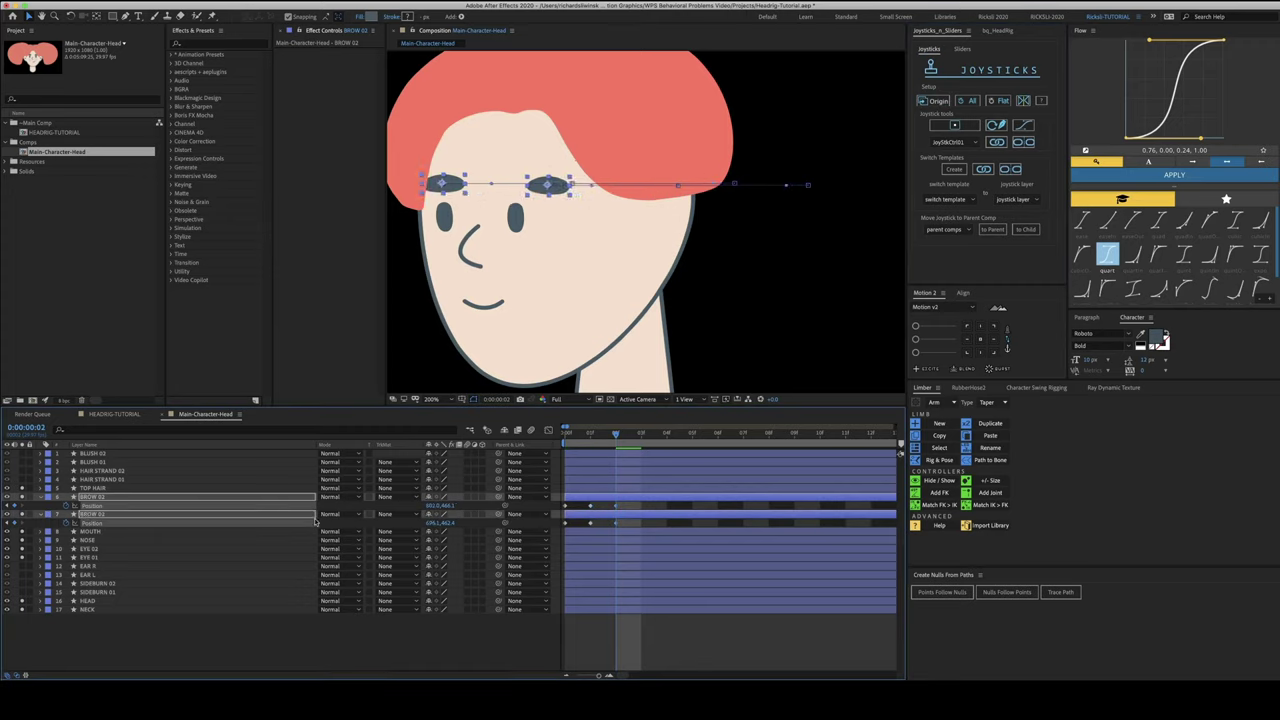
click(605, 524)
drag(441, 511, 404, 513)
At frame 3, reset both eyebrows to their origin and raise them, with BROW 02 at about Y 400, comparing with frame 0
key(Page_Down)
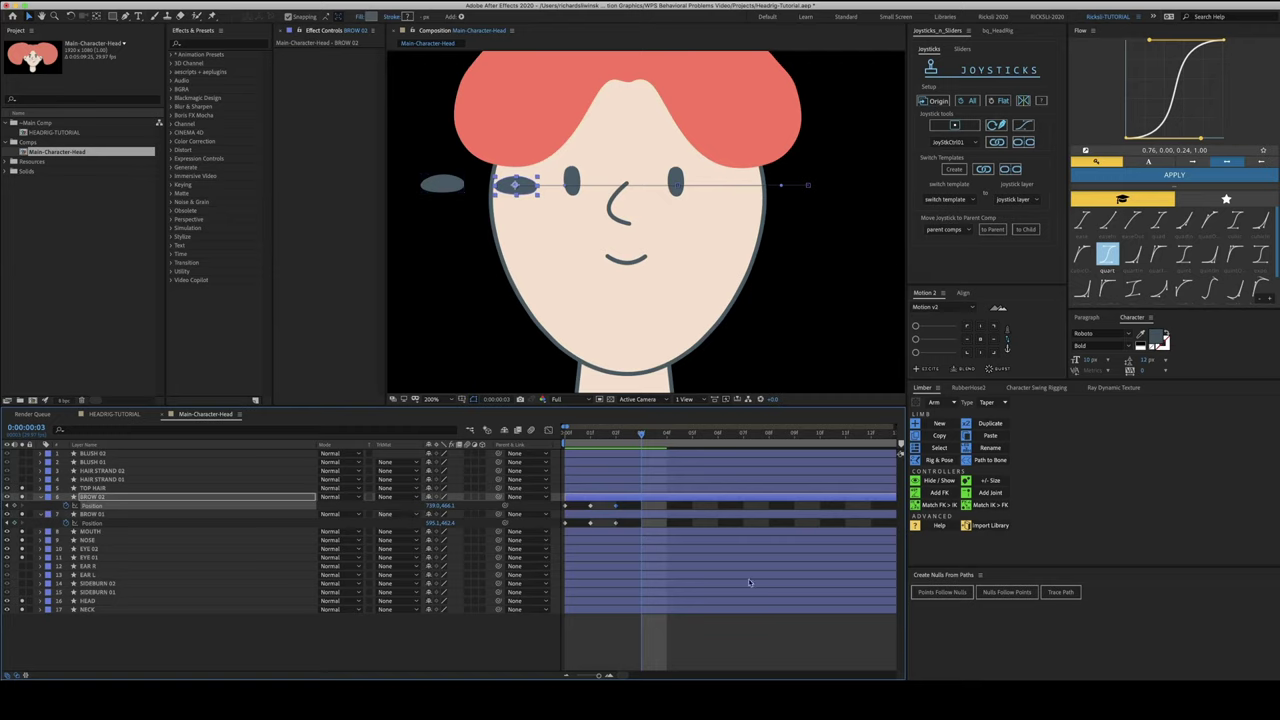
shift+click(641, 514)
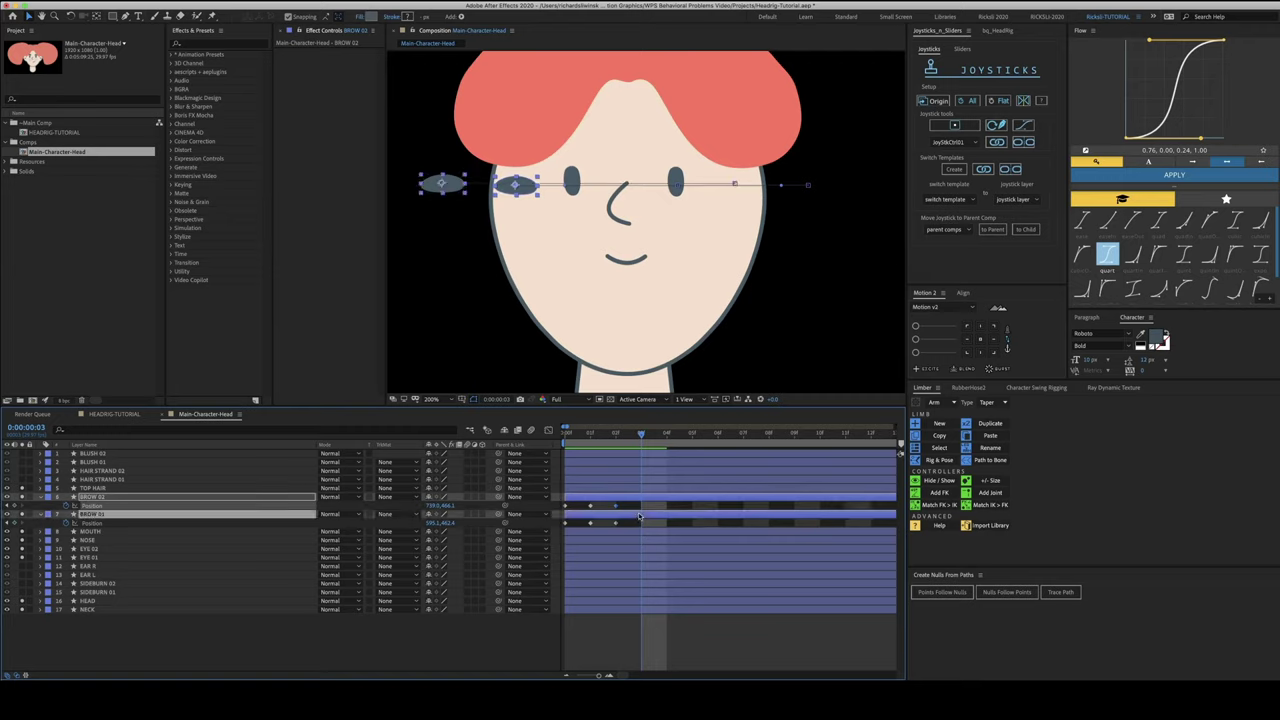
click(942, 102)
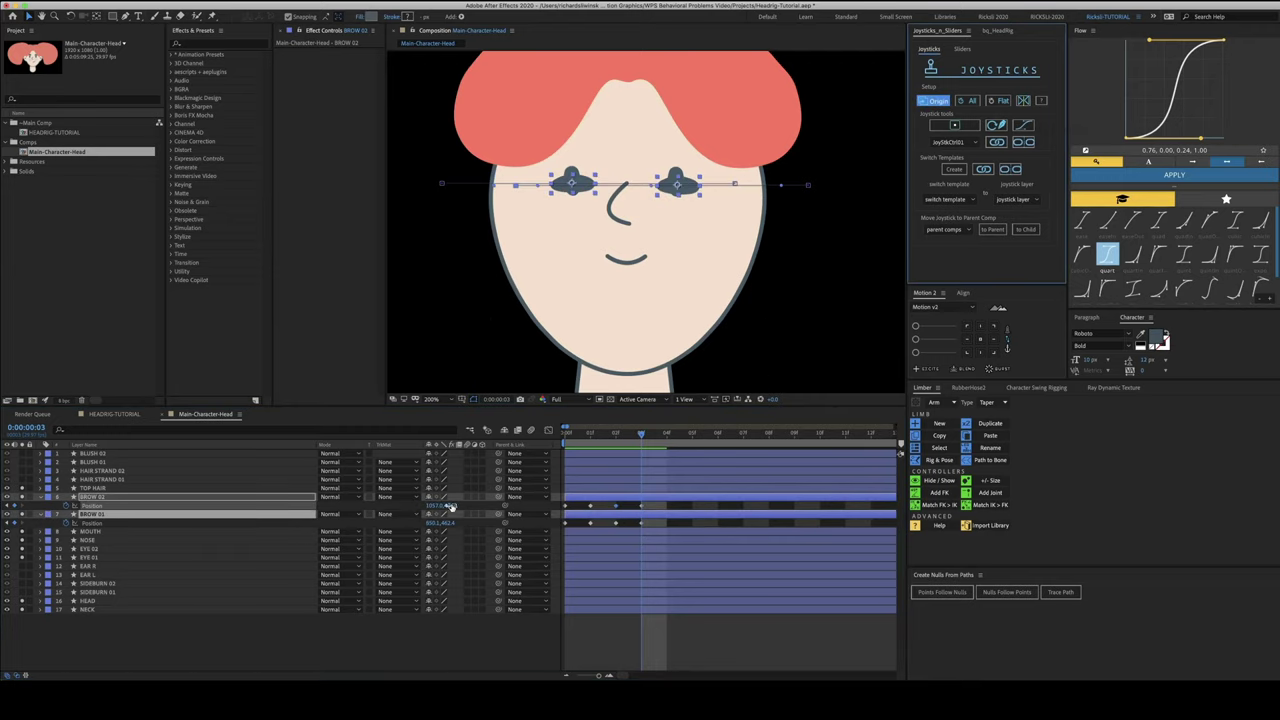
drag(451, 506, 418, 511)
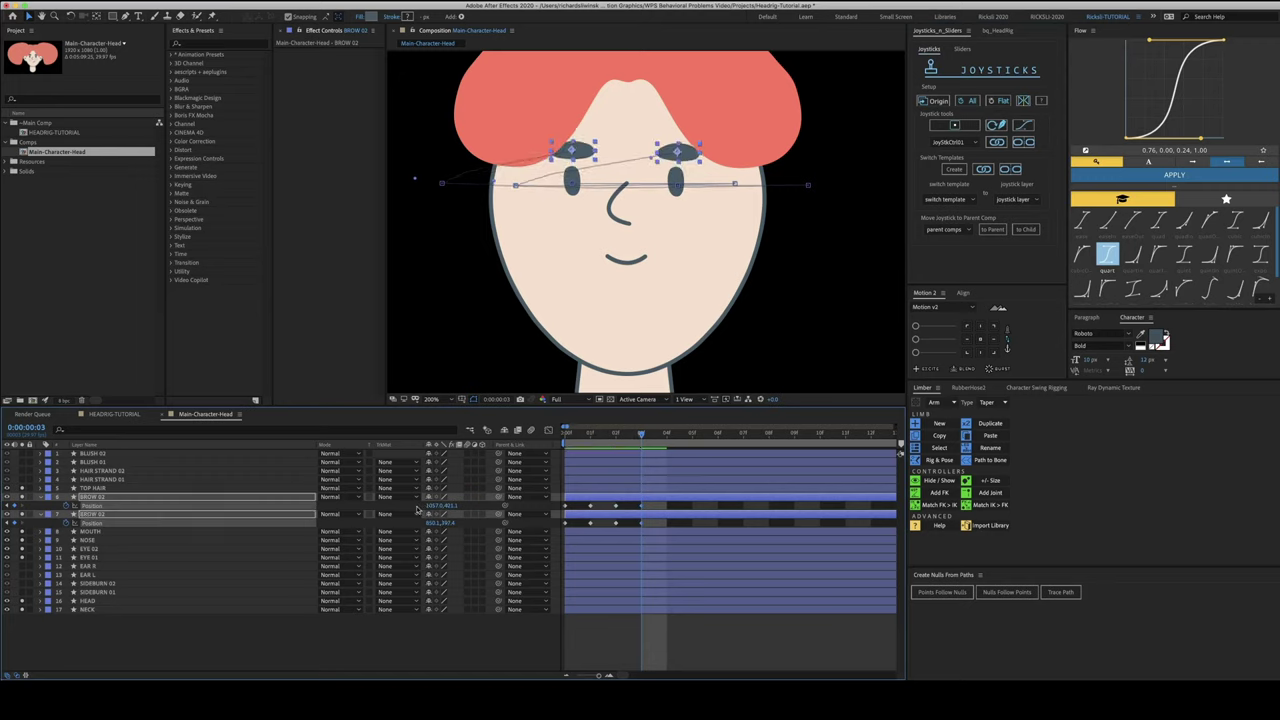
key(Home)
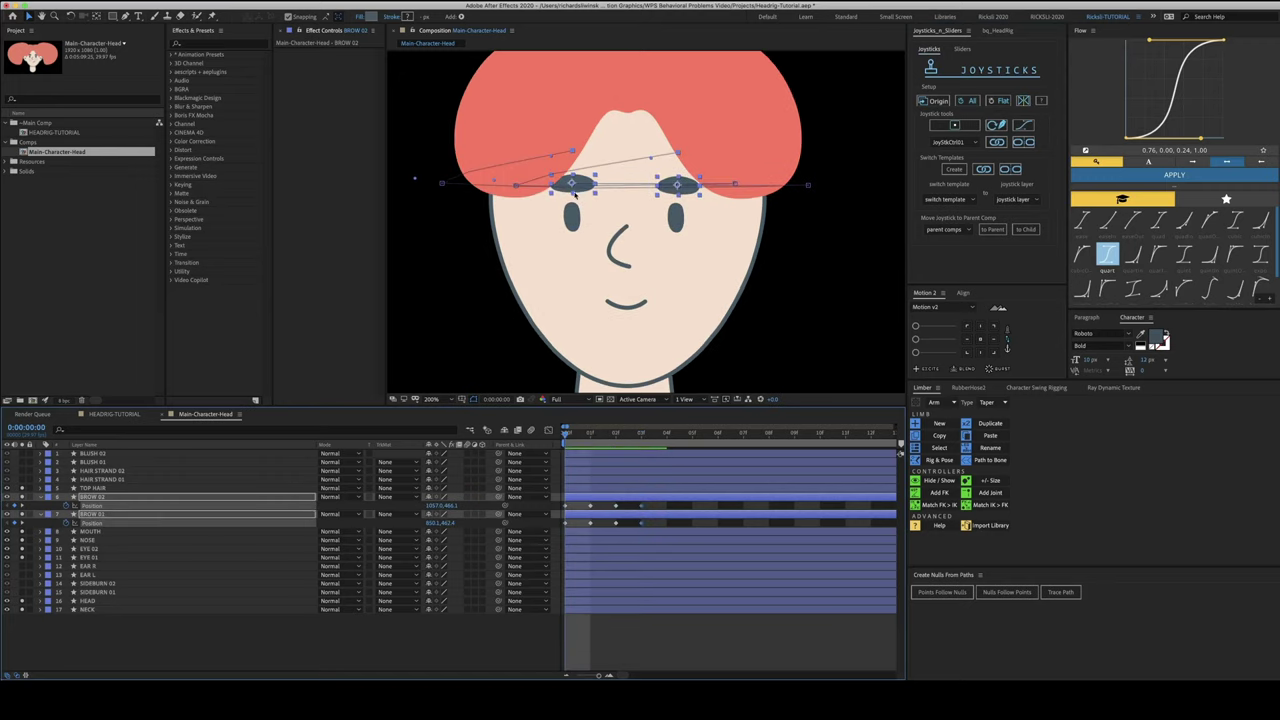
click(642, 434)
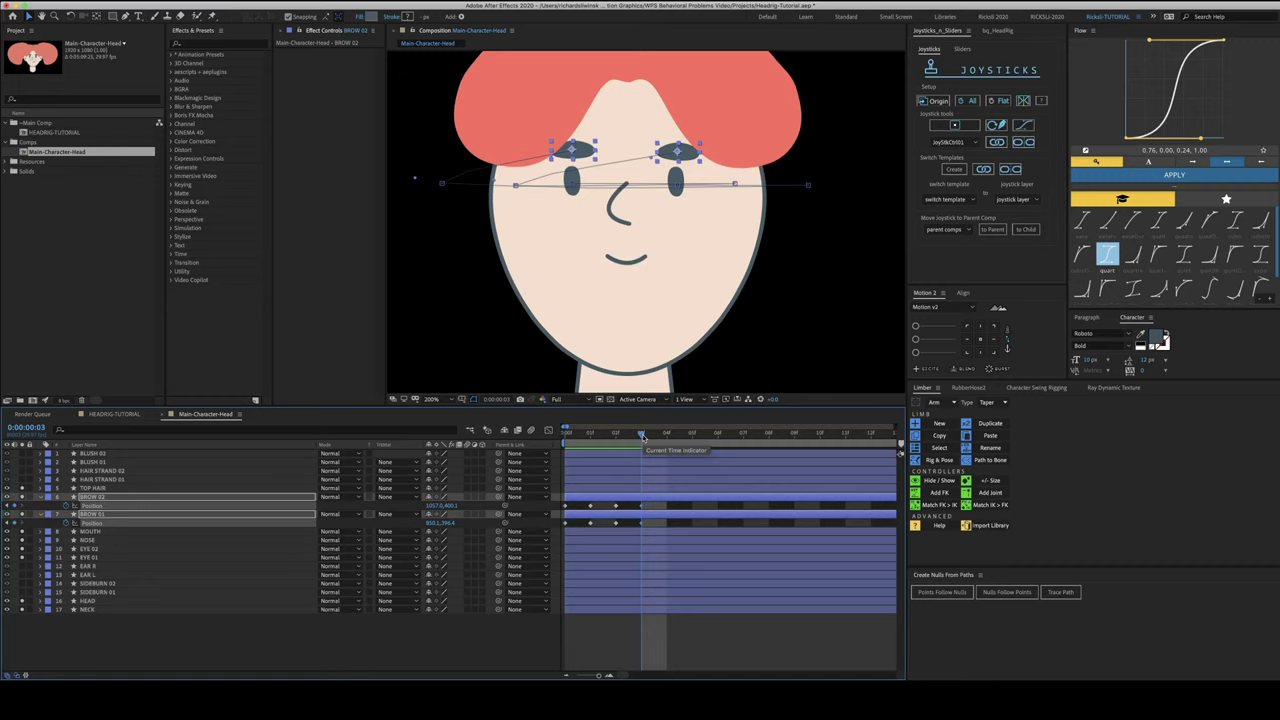
At frame 4, reset both eyebrows to their origin and lower them, with BROW 02 at about Y 528
key(Page_Down)
click(935, 101)
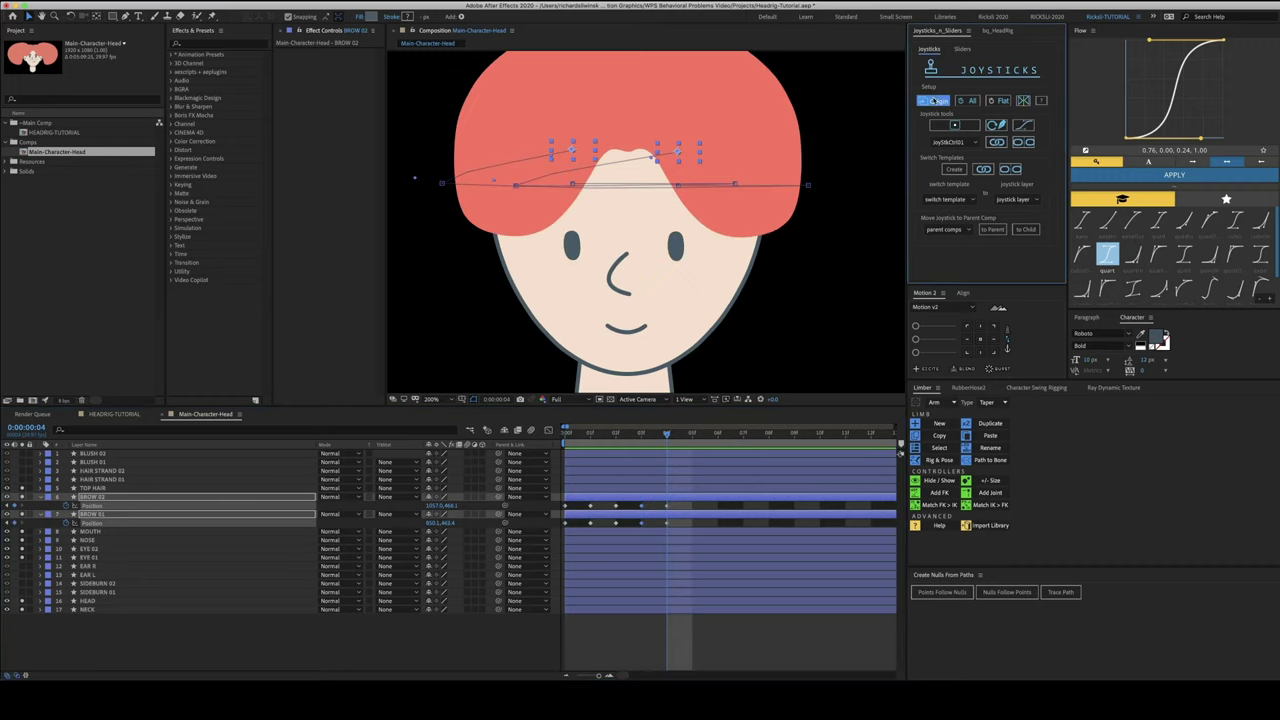
drag(459, 506, 481, 506)
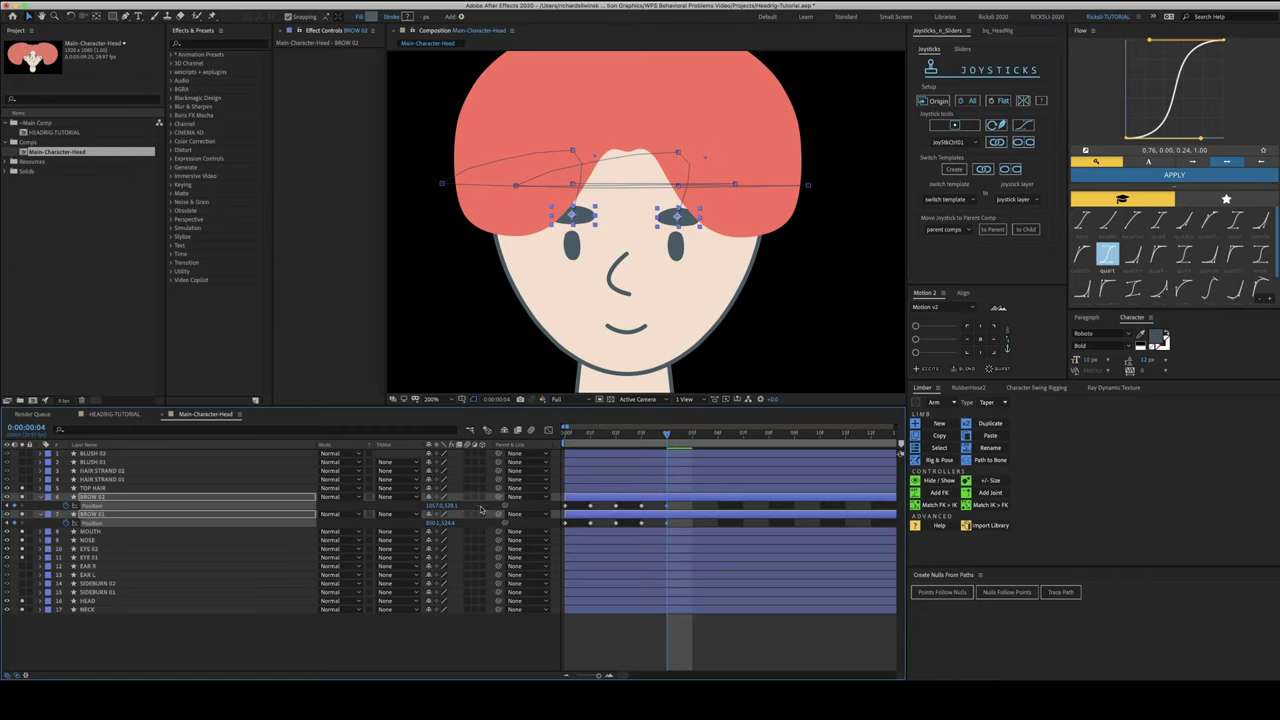
key(Home)
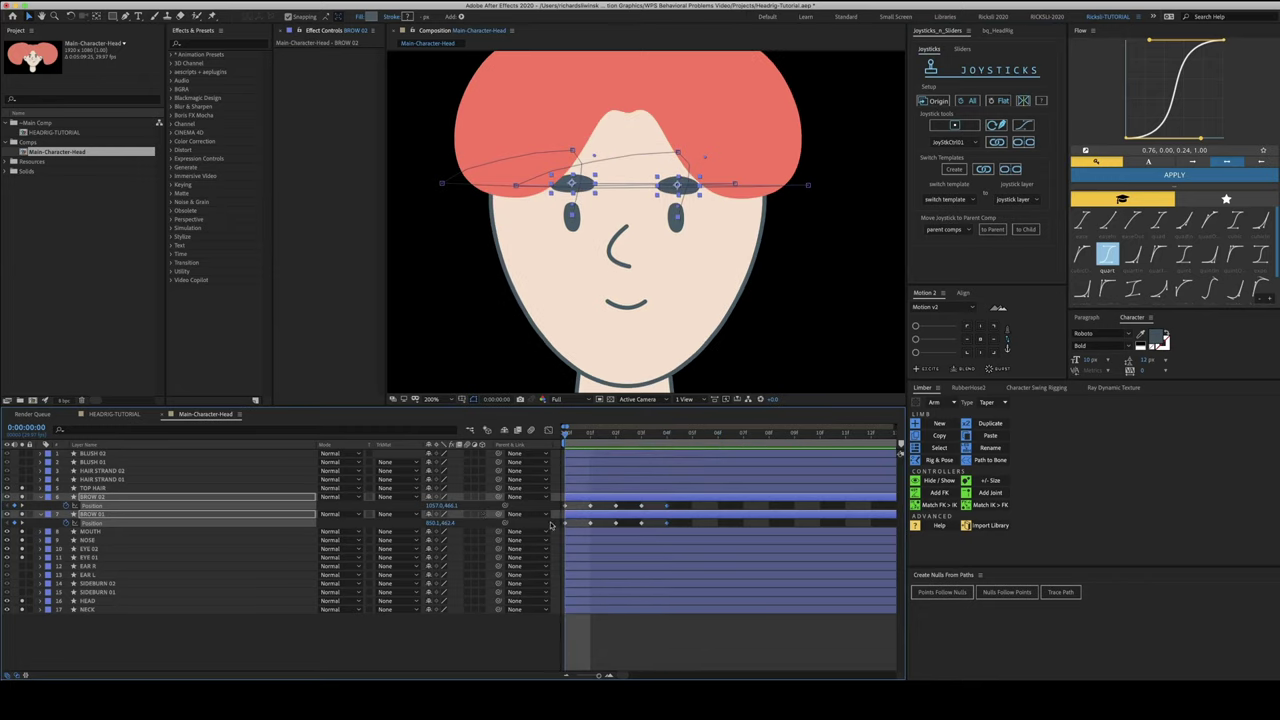
Convert the curved motion paths of both eyebrows to straight segments with the Pen tool, then collapse and deselect the layers
key(Delete)
key(g)
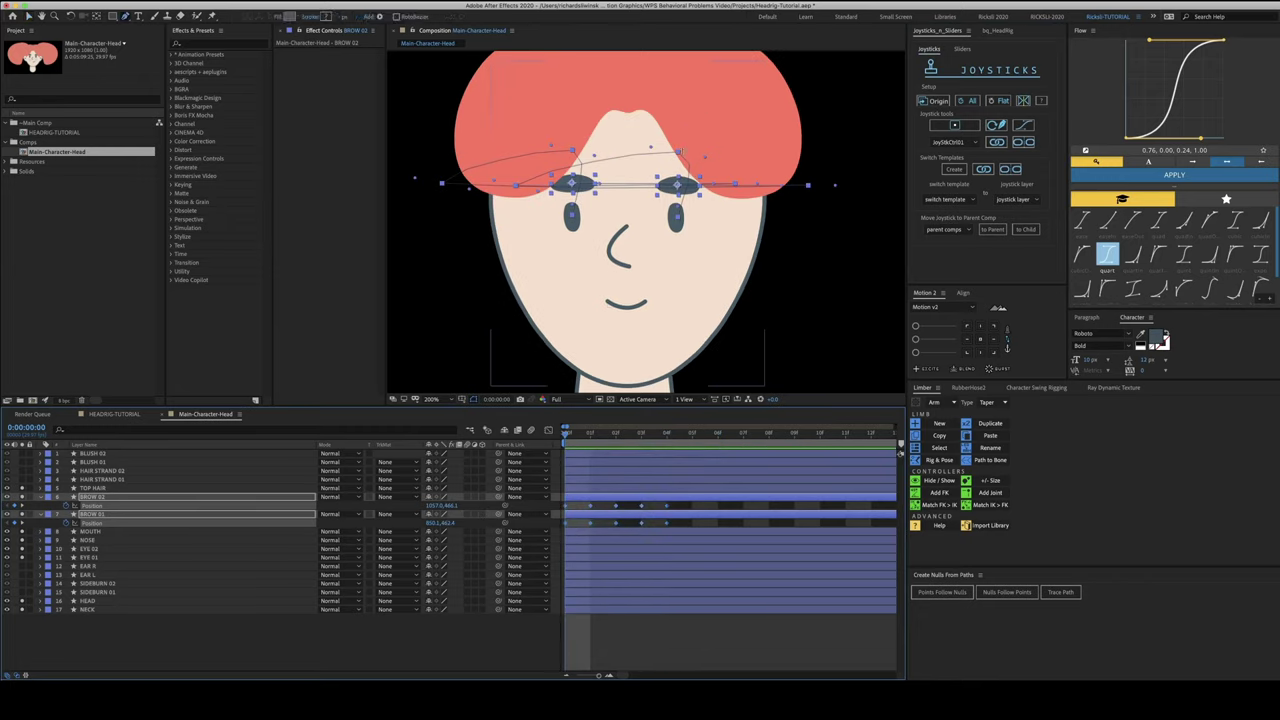
alt+click(678, 153)
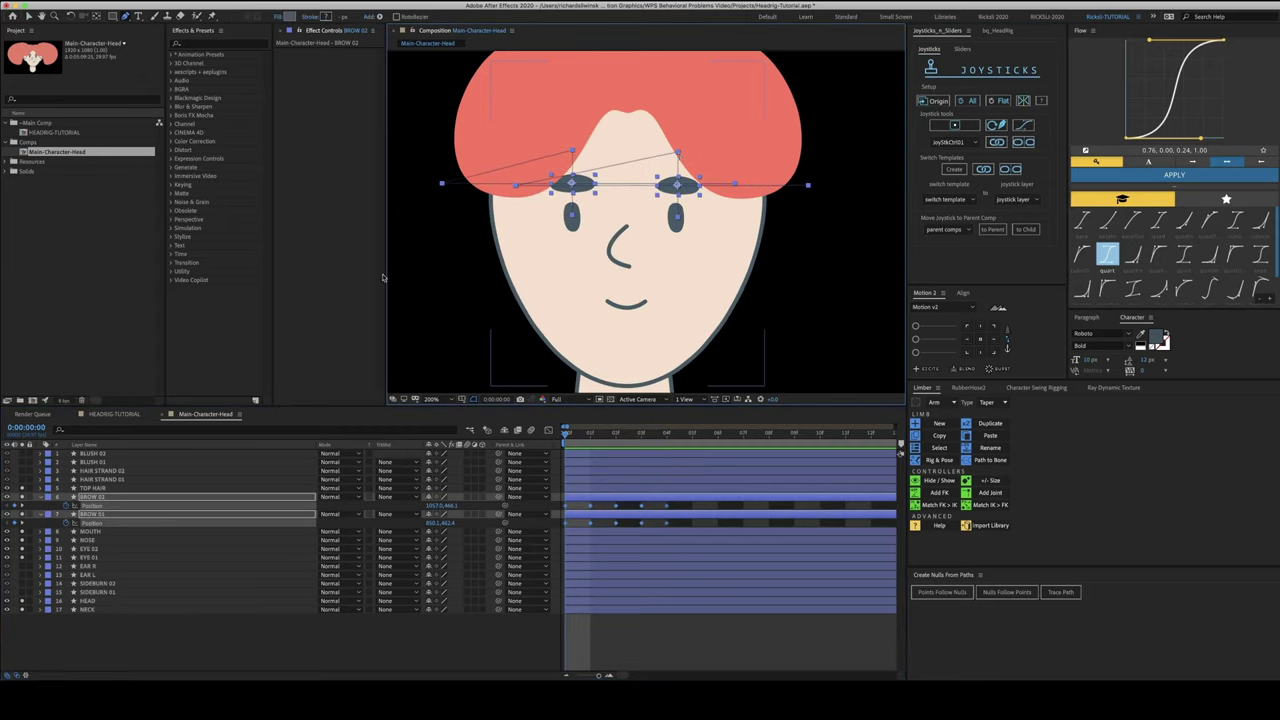
click(42, 497)
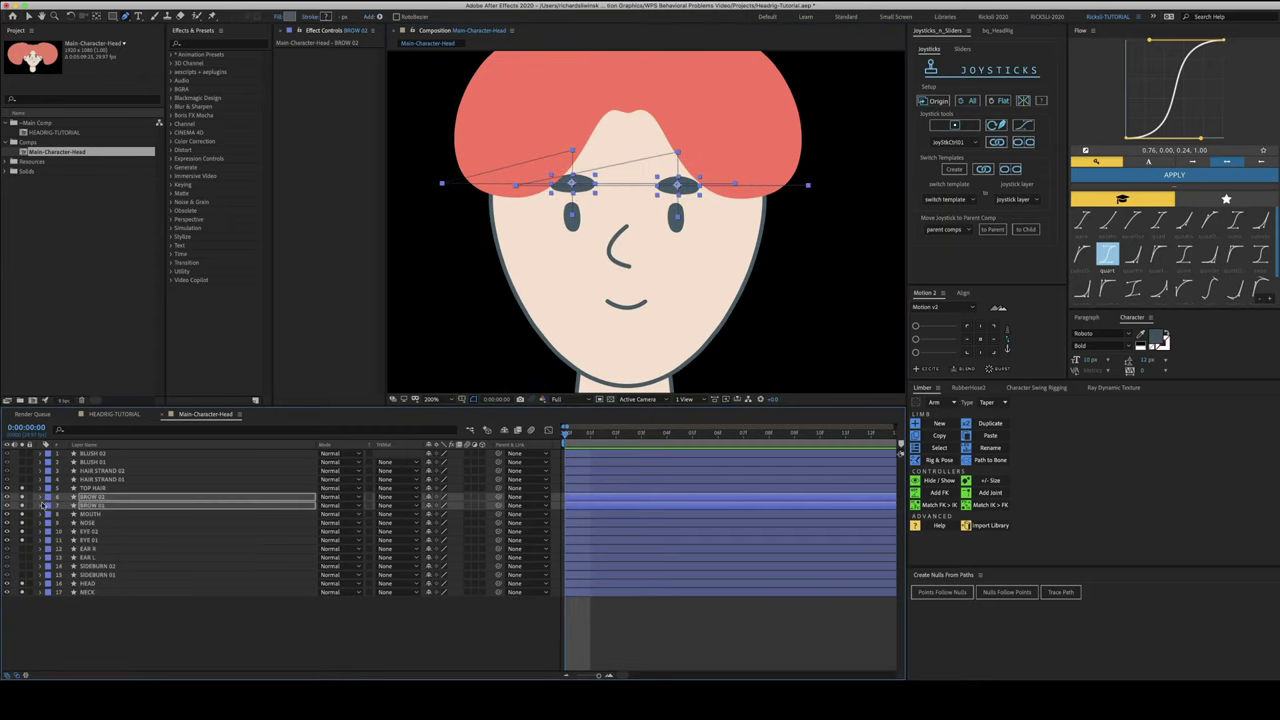
click(165, 636)
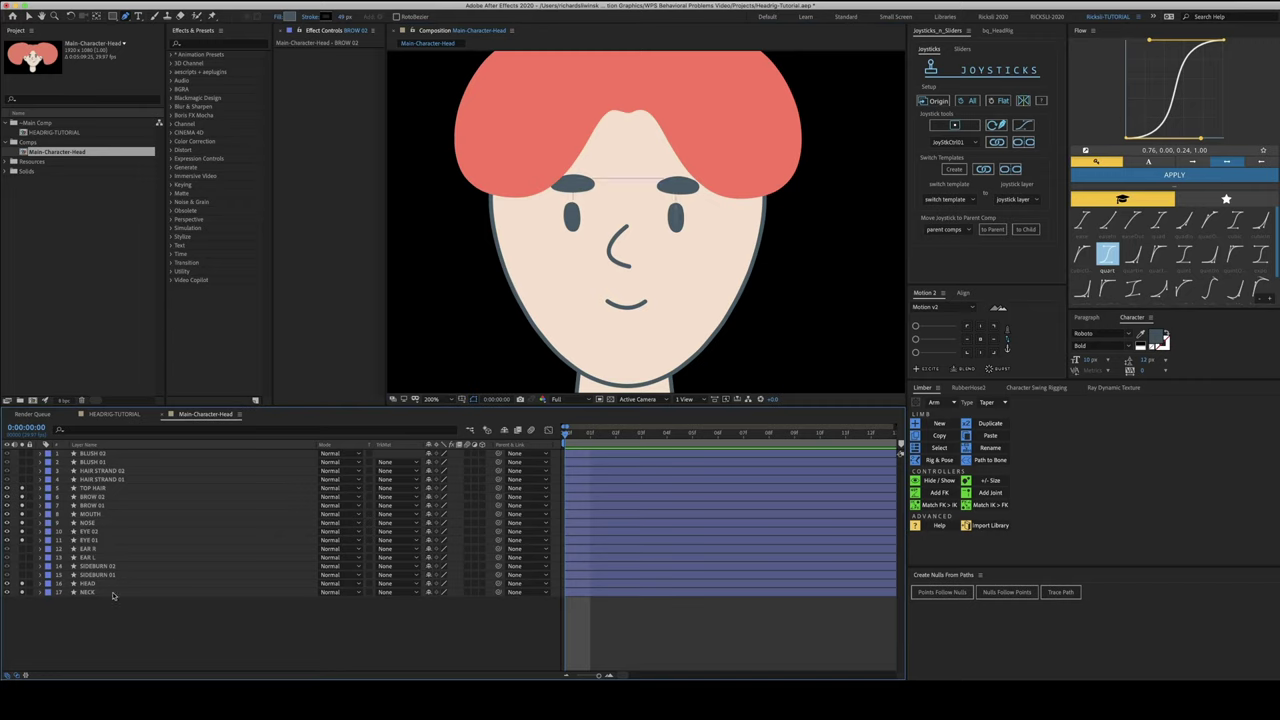
Solo the EAR L and EAR R layers and select only EAR L with the Selection tool
key(v)
click(99, 557)
shift+click(95, 549)
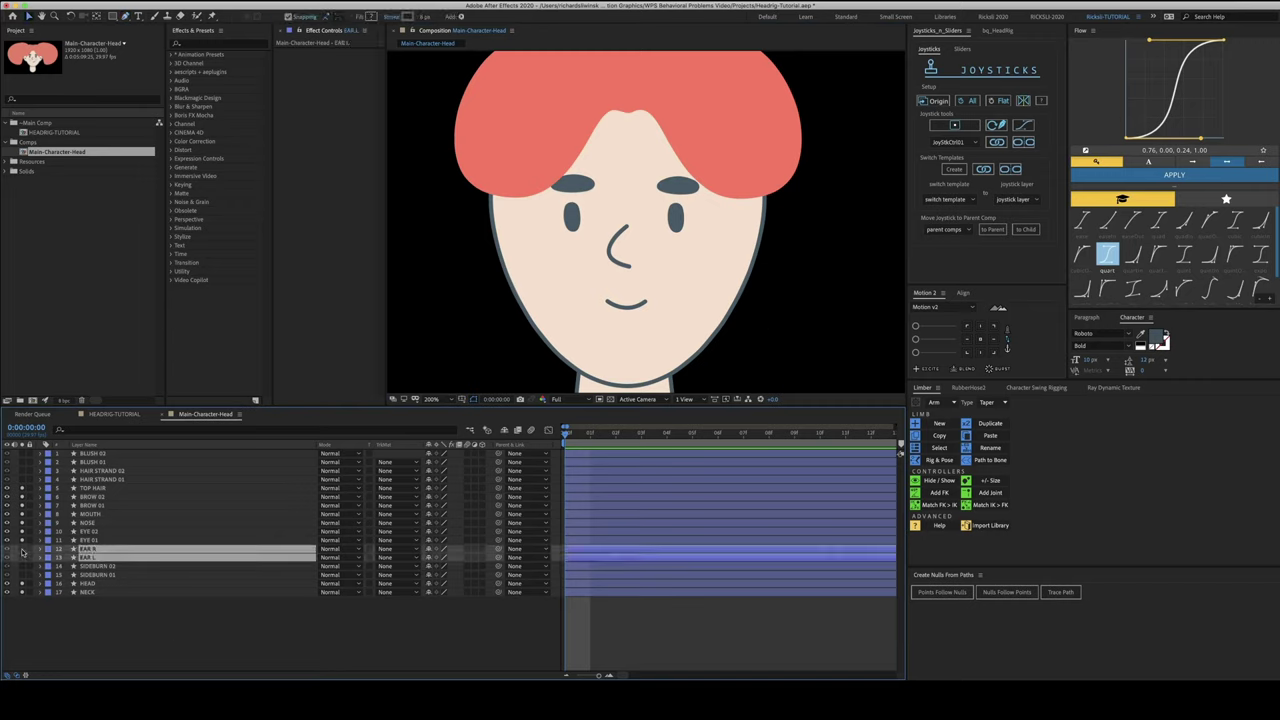
click(183, 653)
click(114, 559)
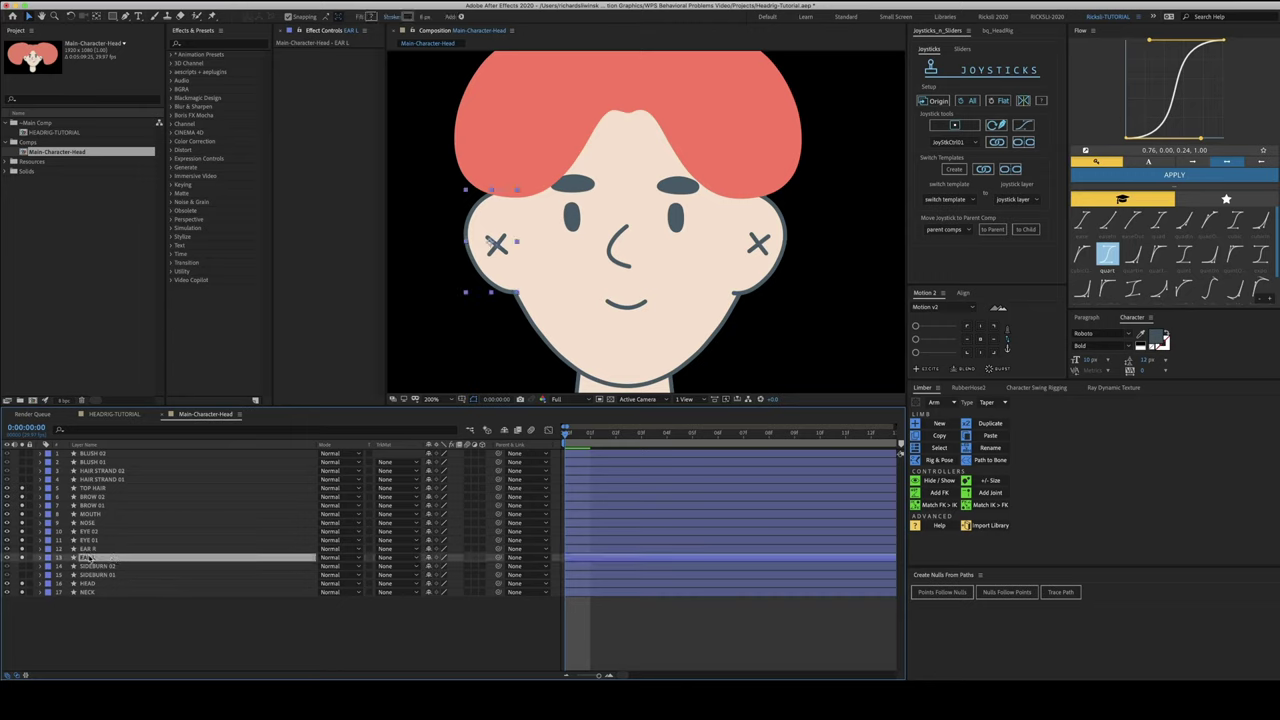
Unsolo EAR R and move EAR L's anchor point to the middle of its right edge
click(22, 548)
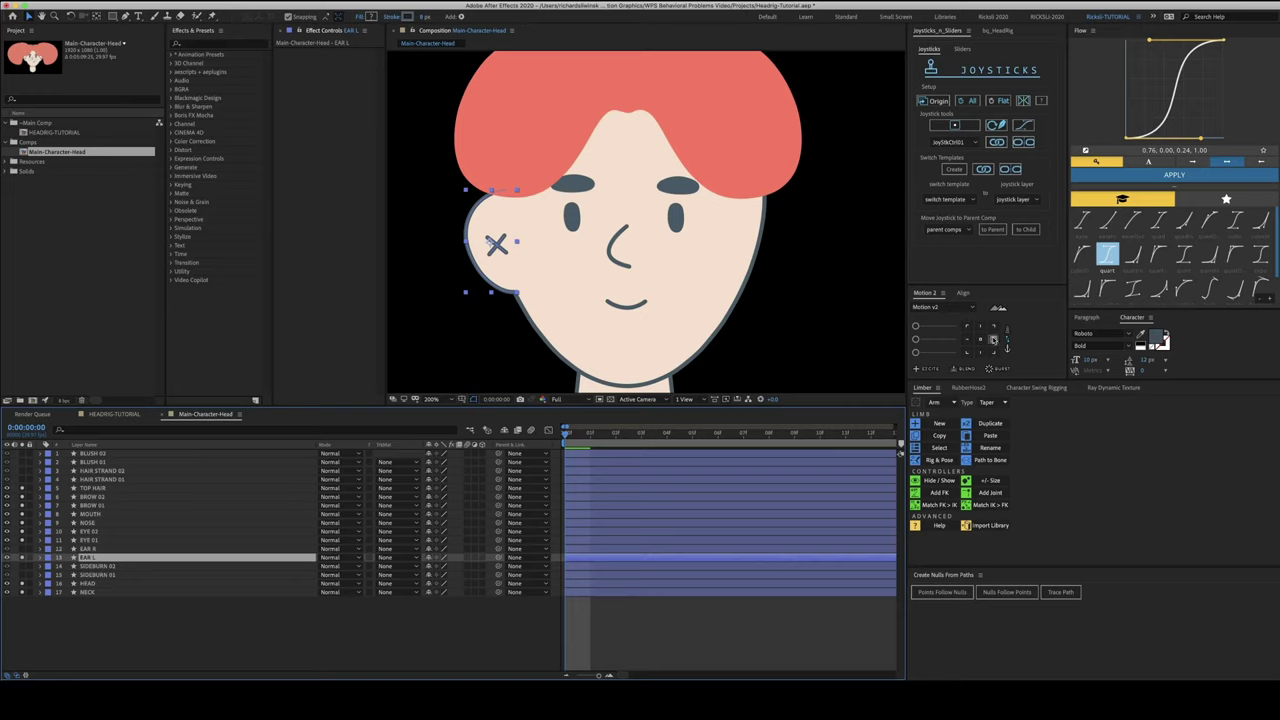
click(993, 339)
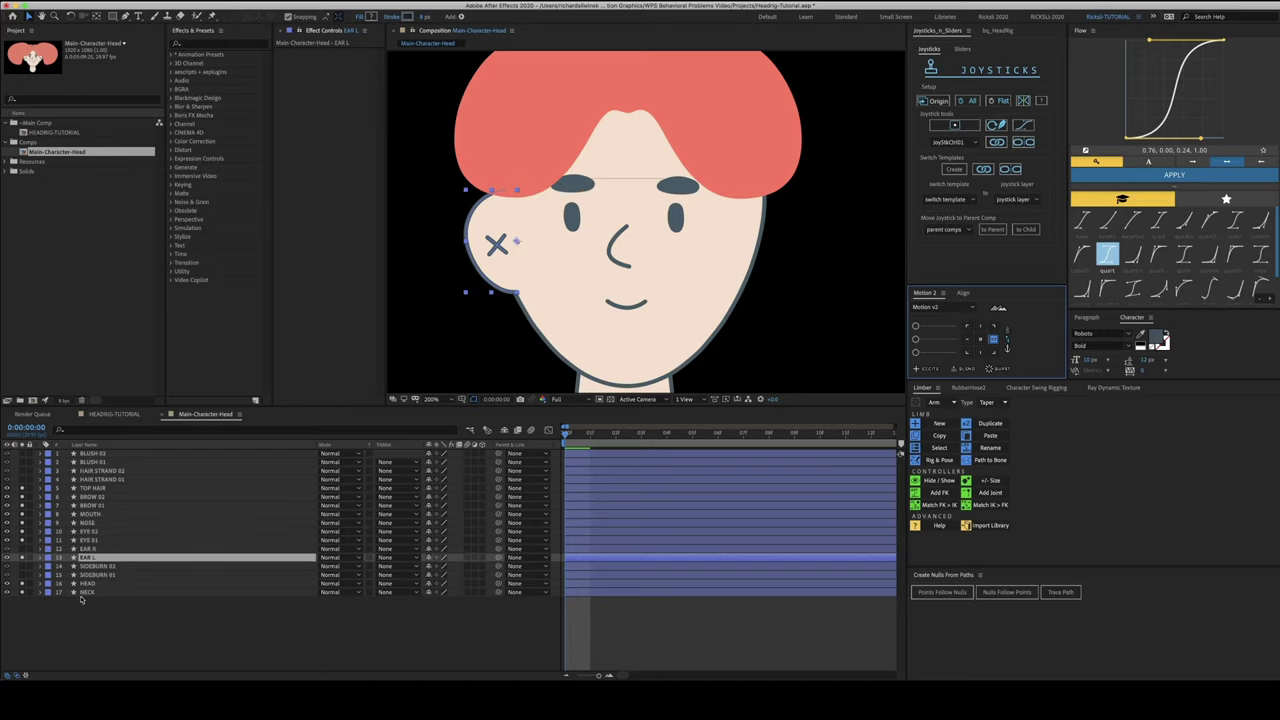
Reveal EAR L's Position and Rotation and start keyframing its Position at frame 0
key(p)
key(shift+r)
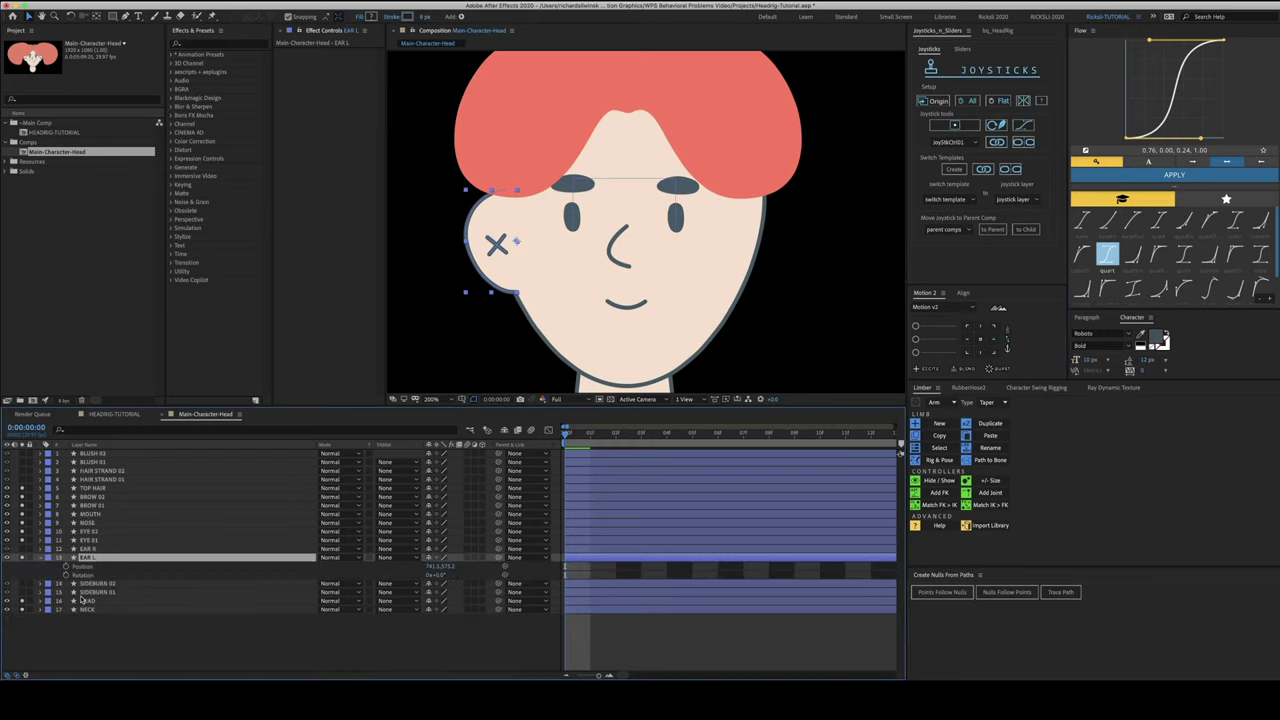
click(67, 566)
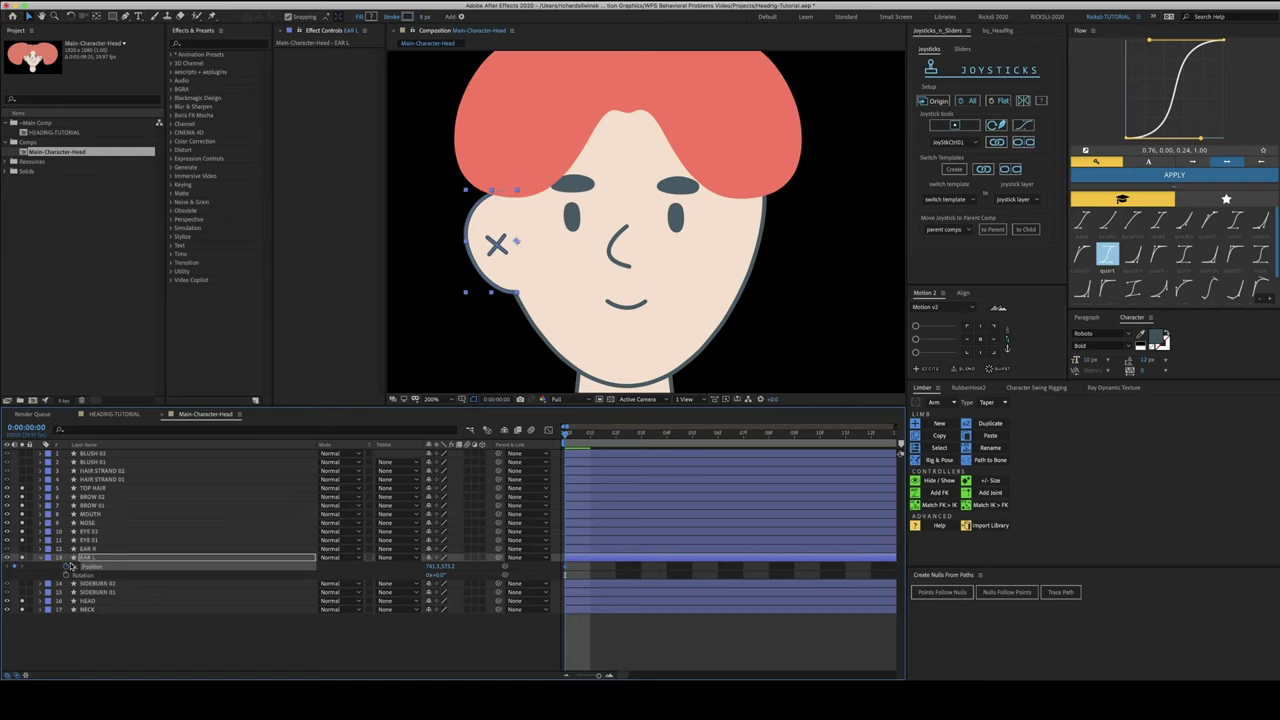
At frame 1, move EAR L right onto the turned head to about X 1001, comparing with frame 0
key(Page_Down)
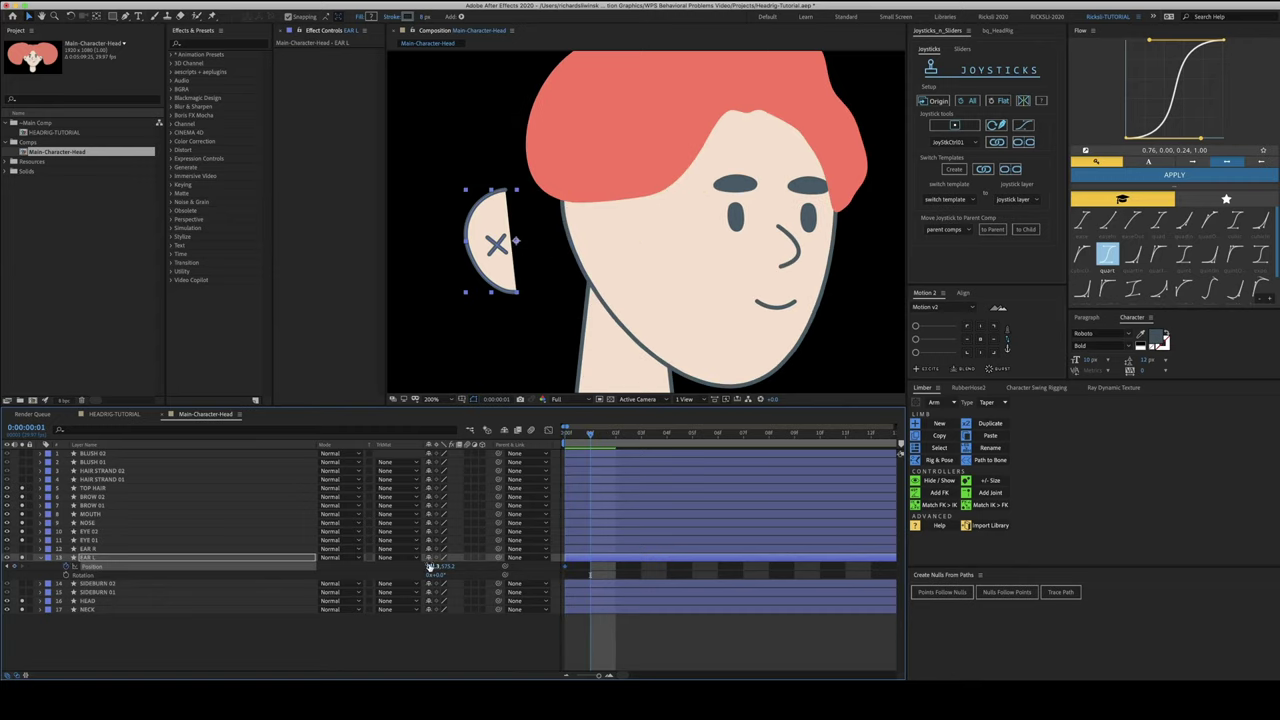
drag(430, 567, 503, 566)
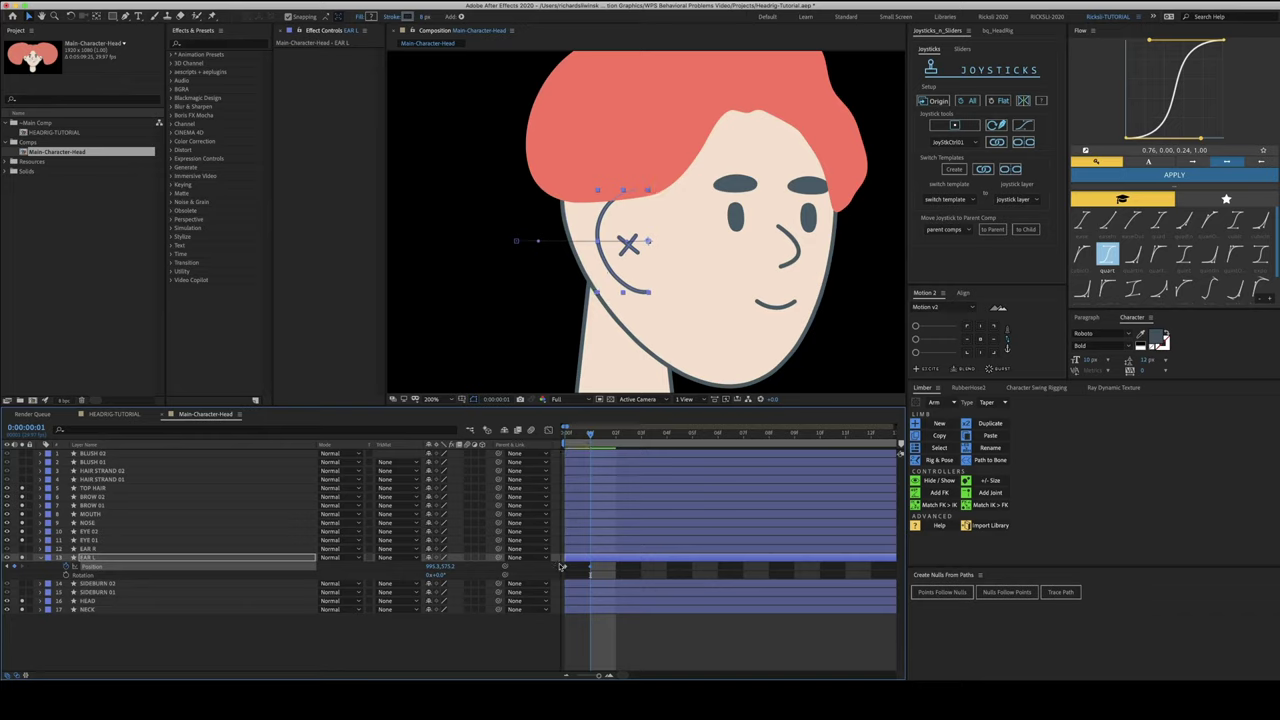
key(Page_Up)
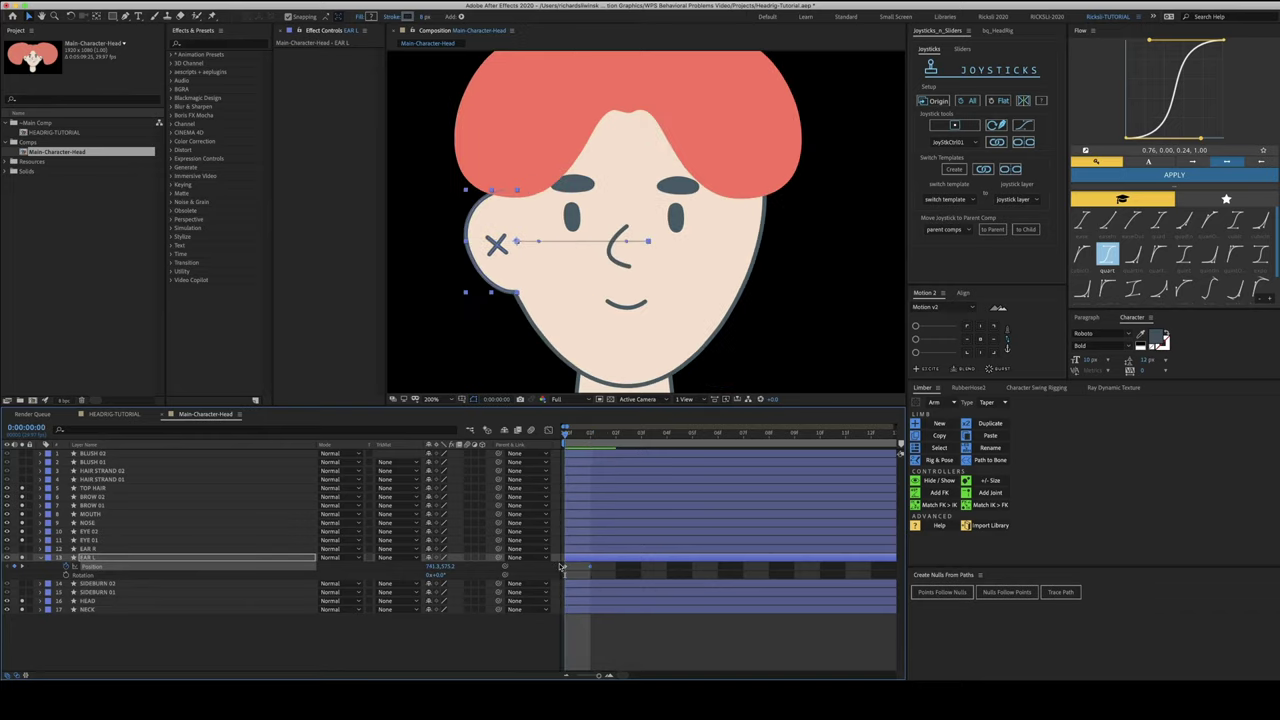
key(Page_Down)
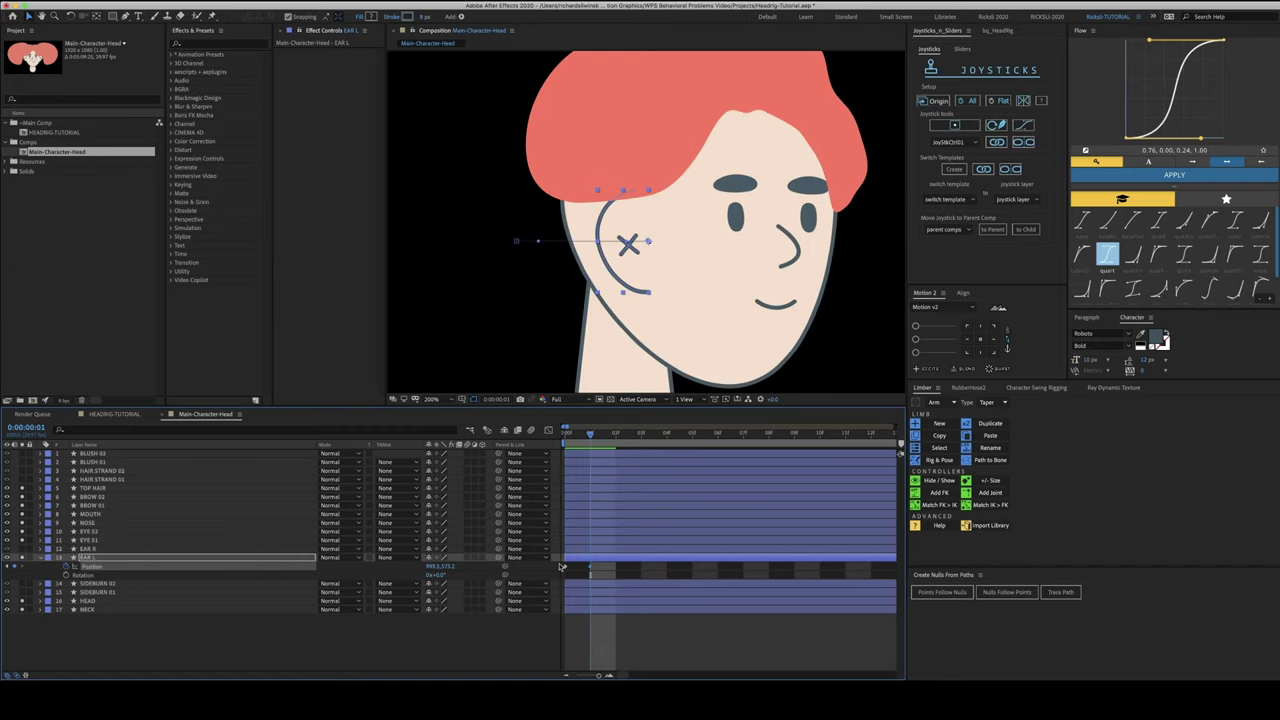
key(Right)
key(Right)
key(Right)
key(Left)
At frame 2, reset EAR L to its origin and shift it left to about X 709
key(Page_Down)
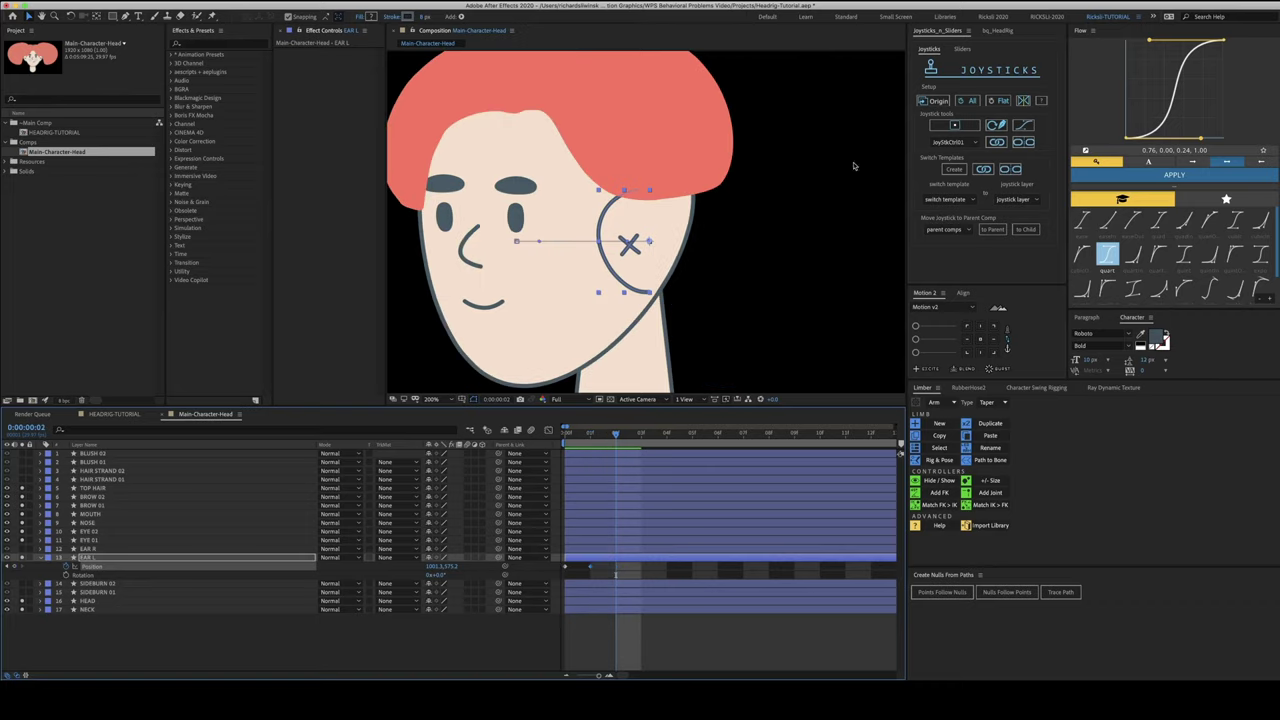
click(932, 101)
click(560, 294)
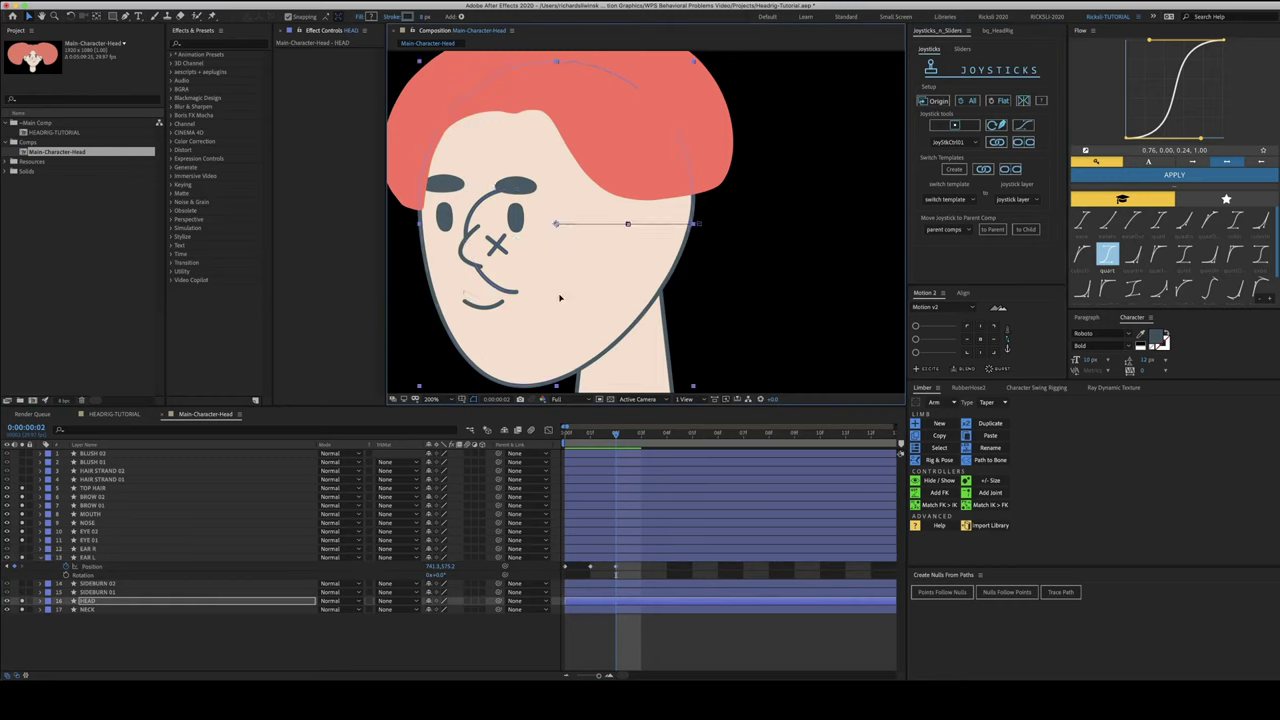
drag(482, 296, 562, 295)
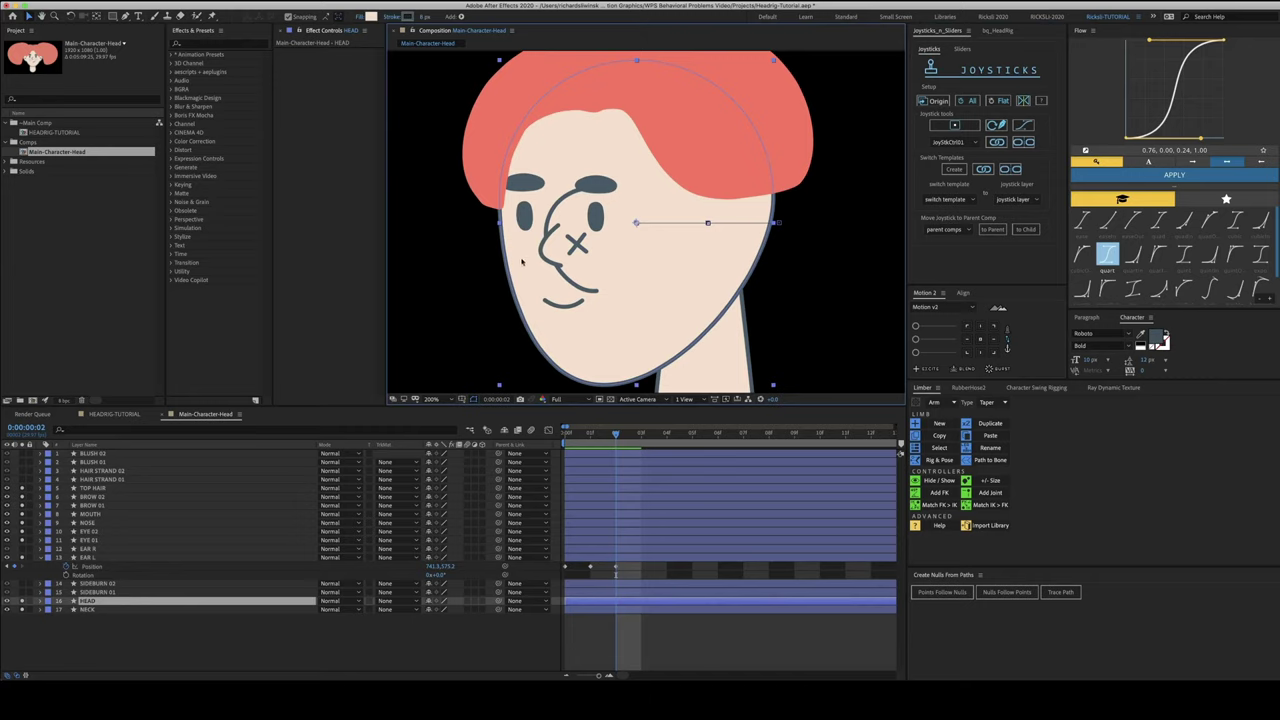
drag(434, 566, 419, 566)
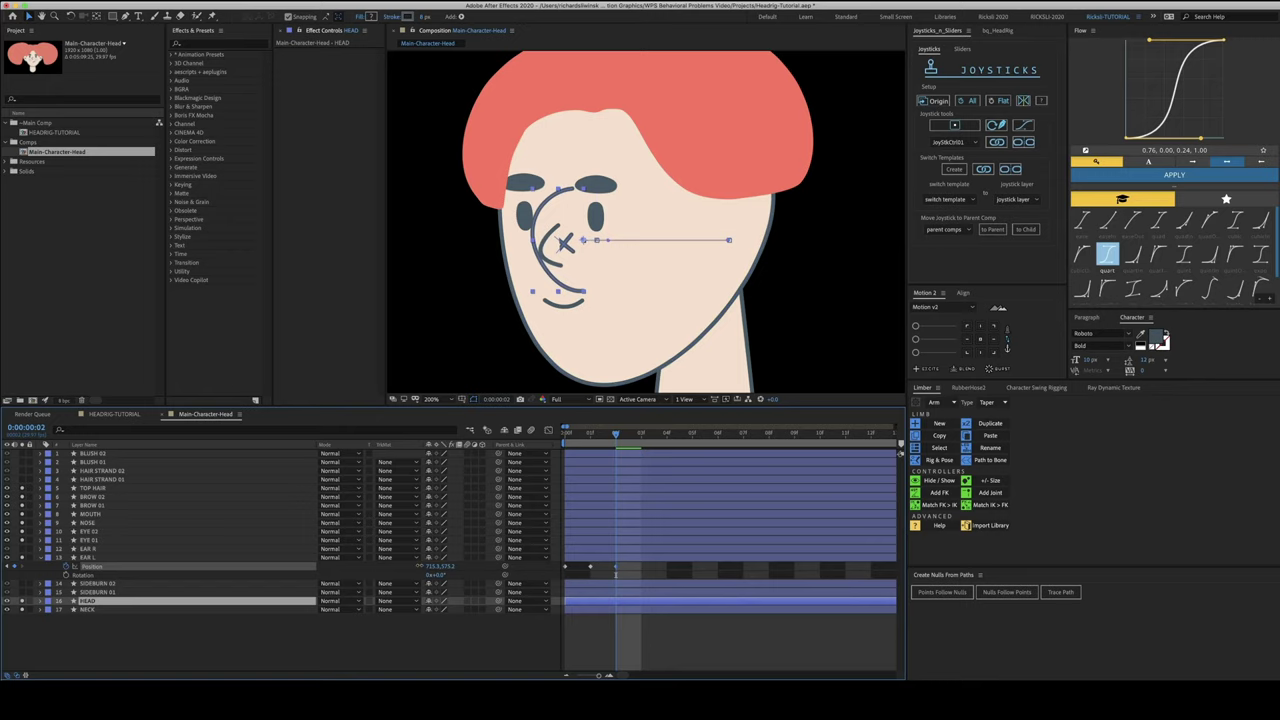
drag(419, 566, 414, 566)
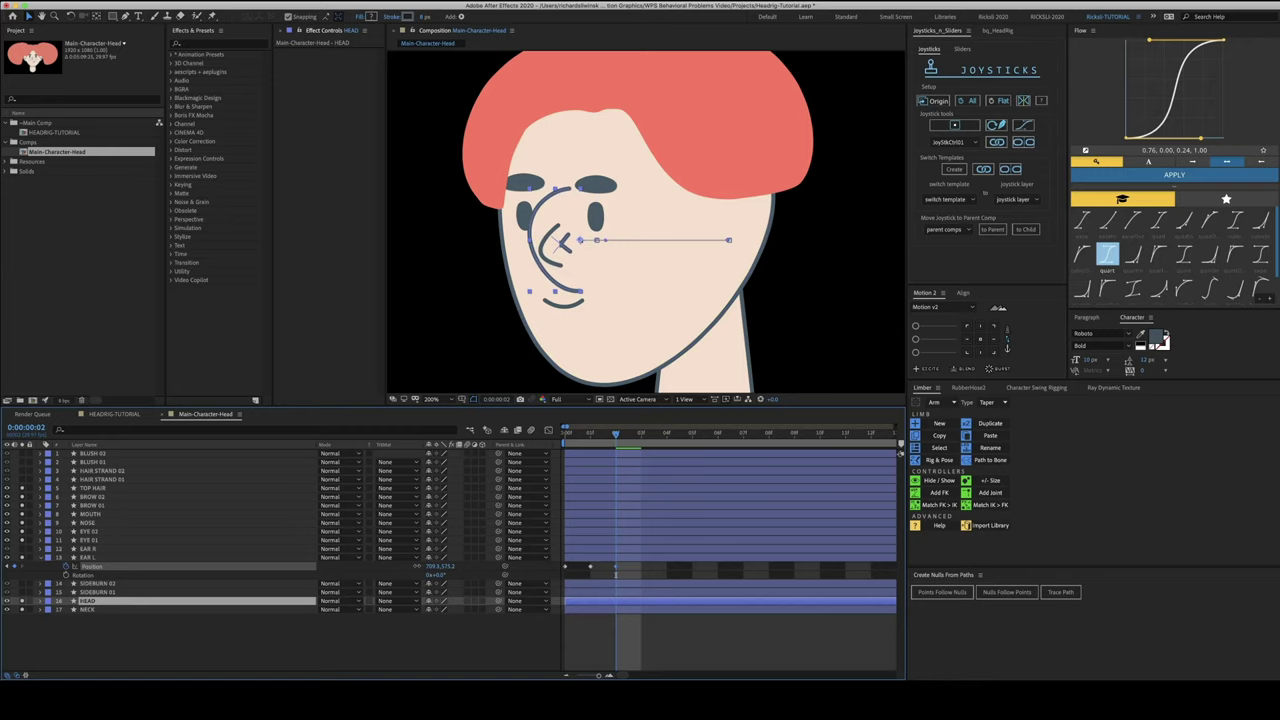
drag(414, 566, 417, 569)
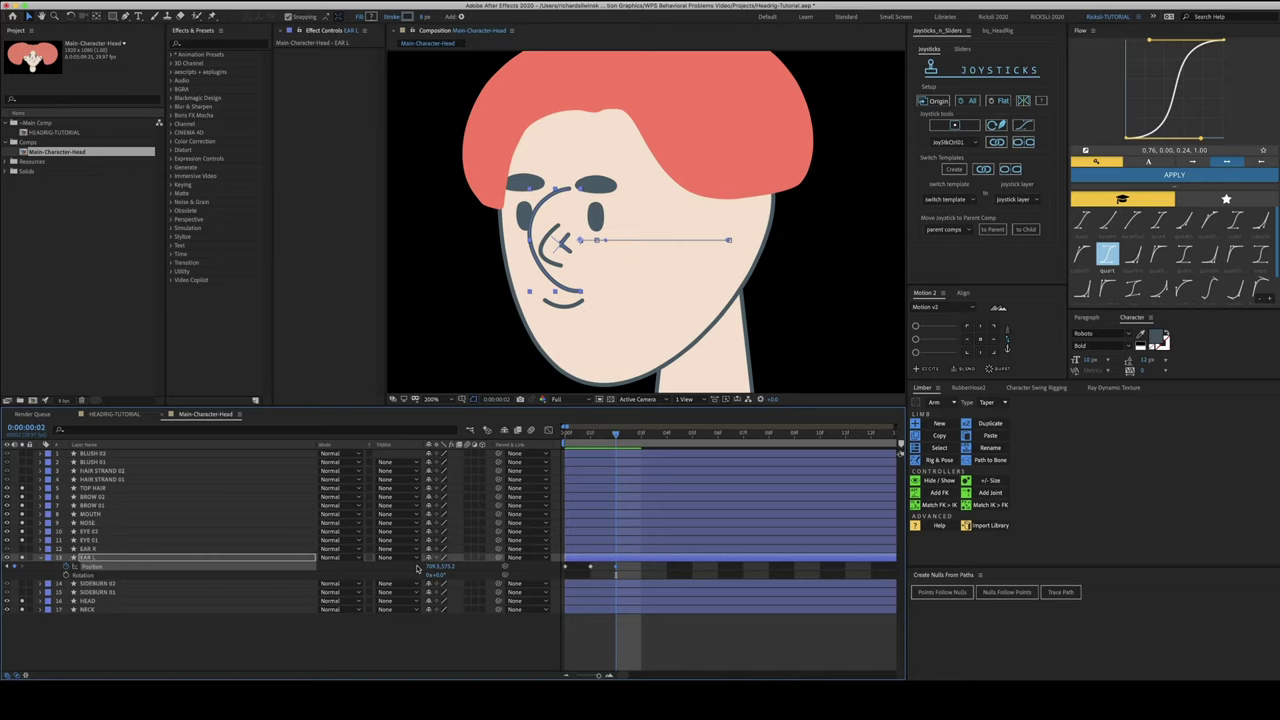
At frame 3, reset EAR L to its origin and lower it to about Y 604, comparing with frame 0
key(Page_Down)
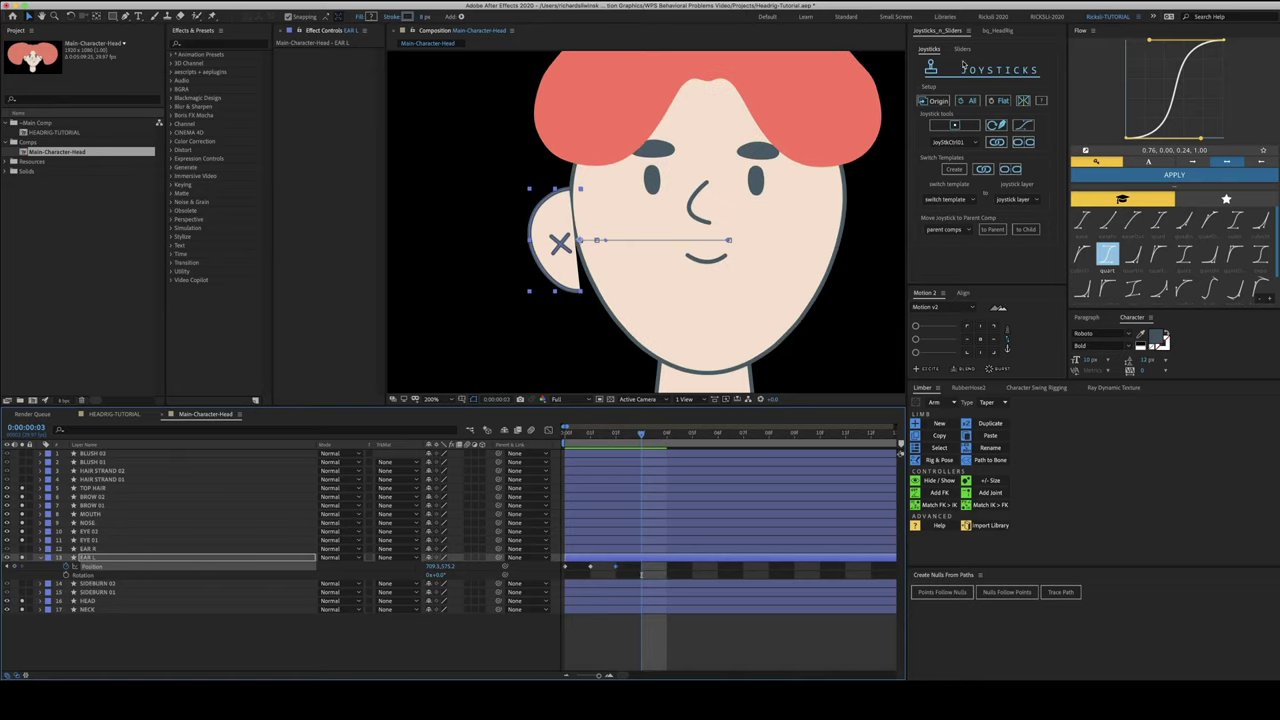
click(936, 101)
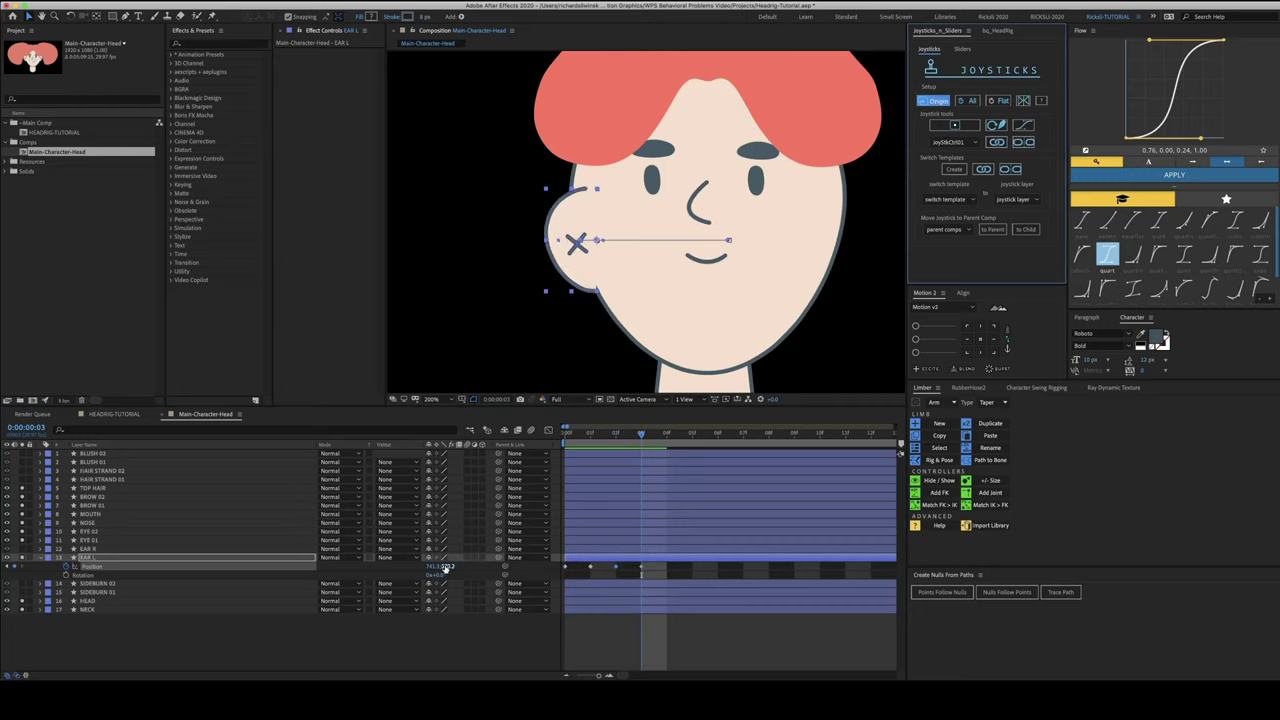
drag(445, 568, 470, 568)
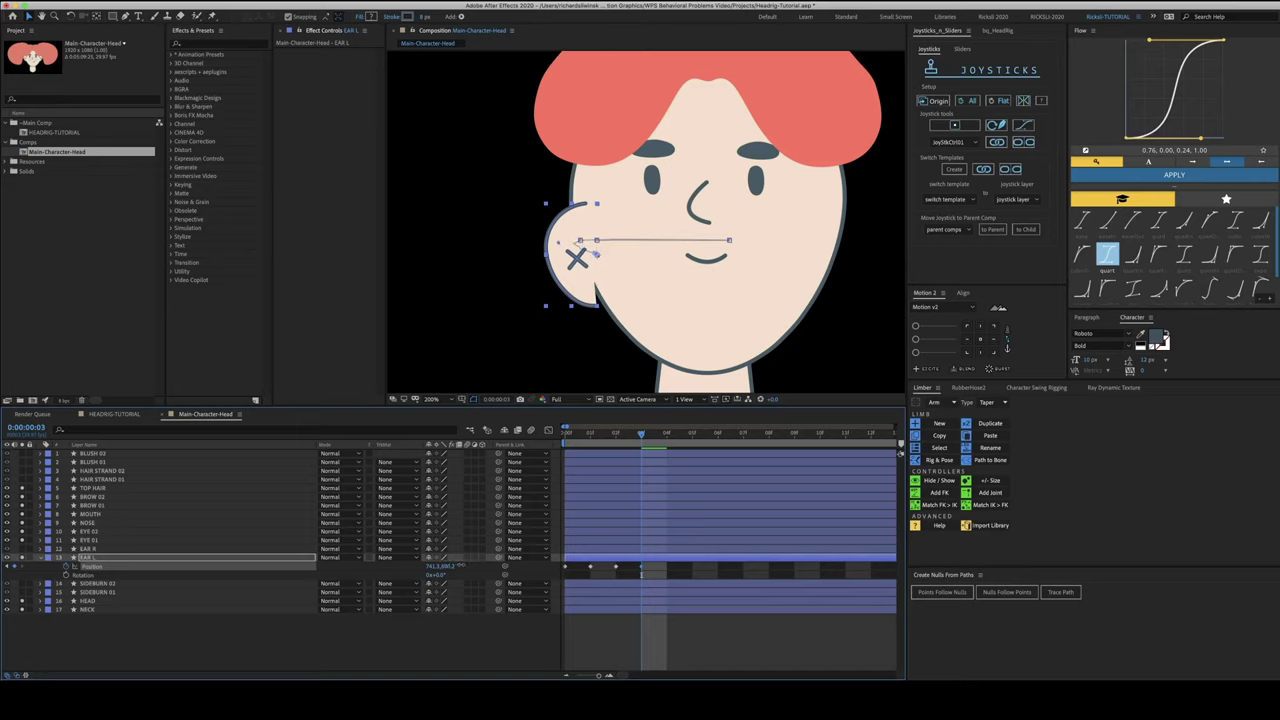
drag(470, 568, 463, 568)
key(Page_Up)
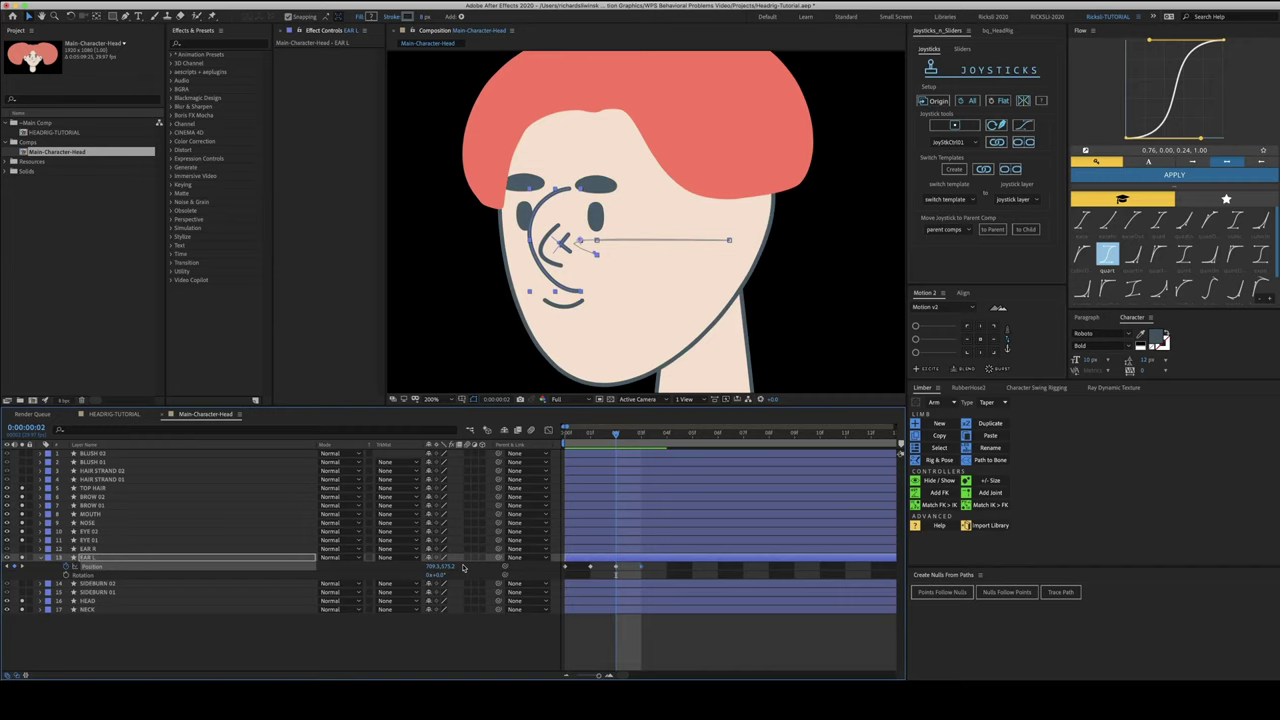
key(Home)
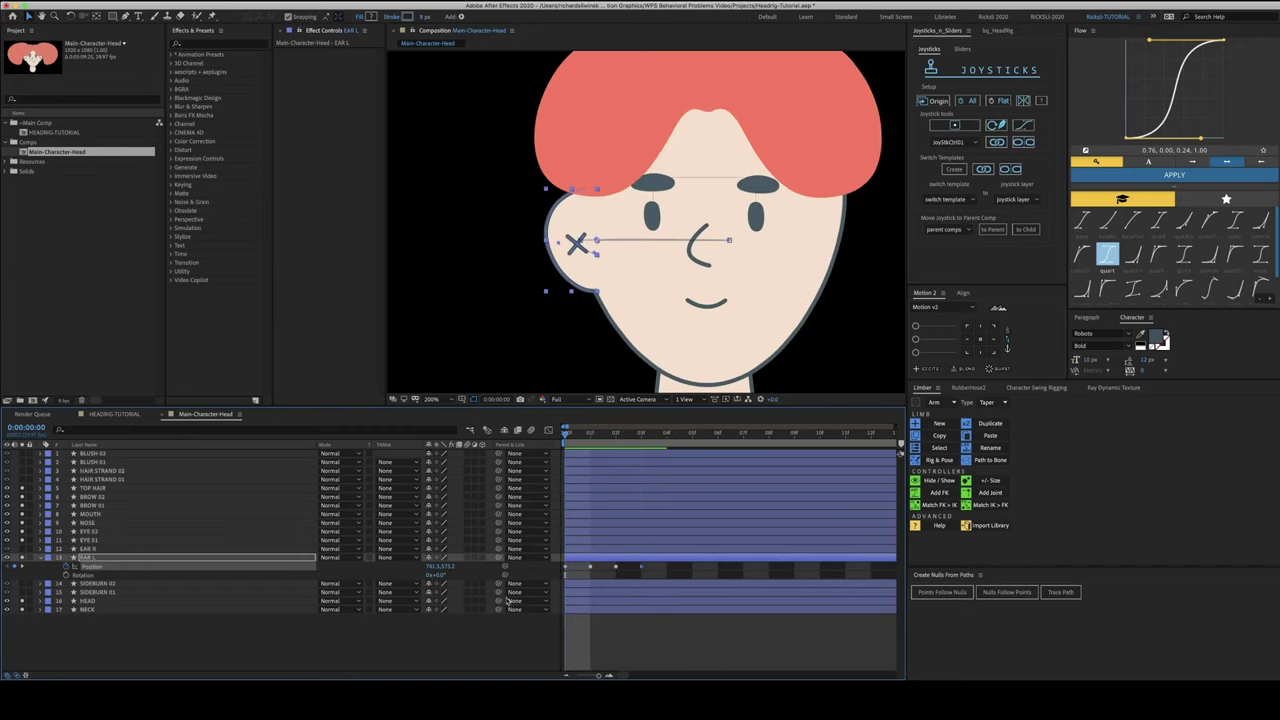
click(642, 434)
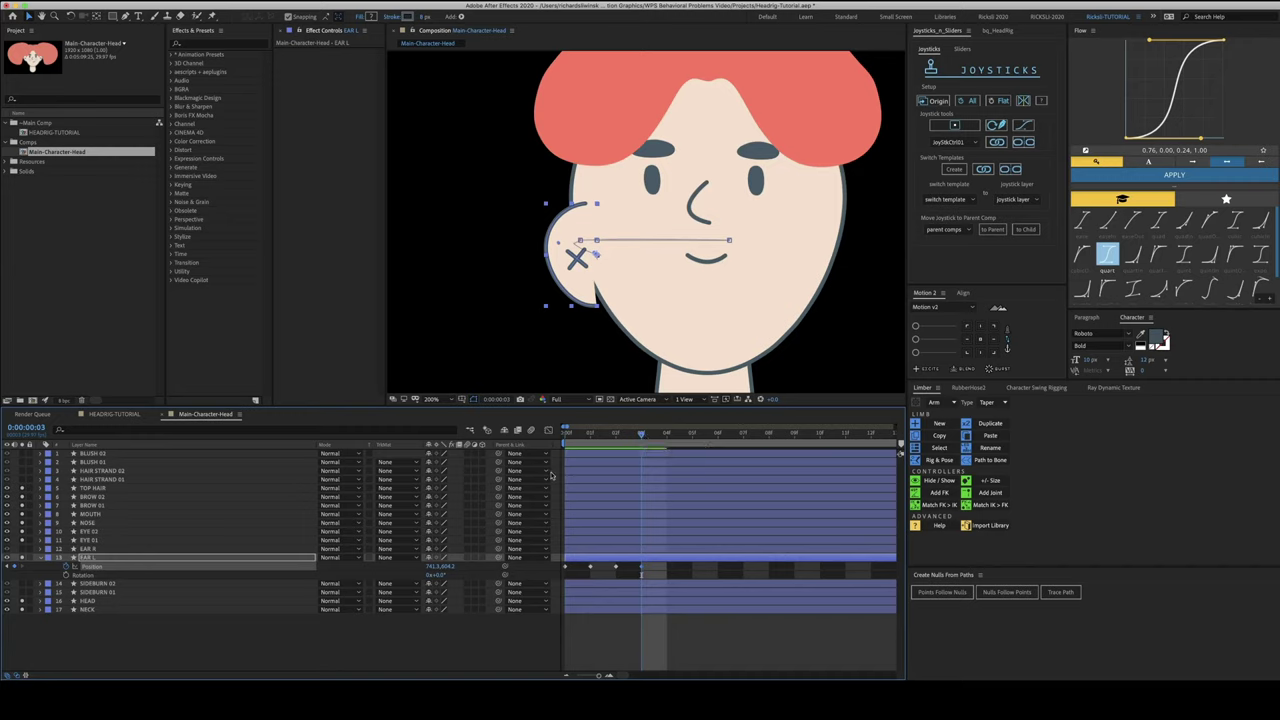
Keyframe EAR L's Rotation at about -13° on frame 3, with 0° keyframes on frames 0, 1 and 2
click(64, 577)
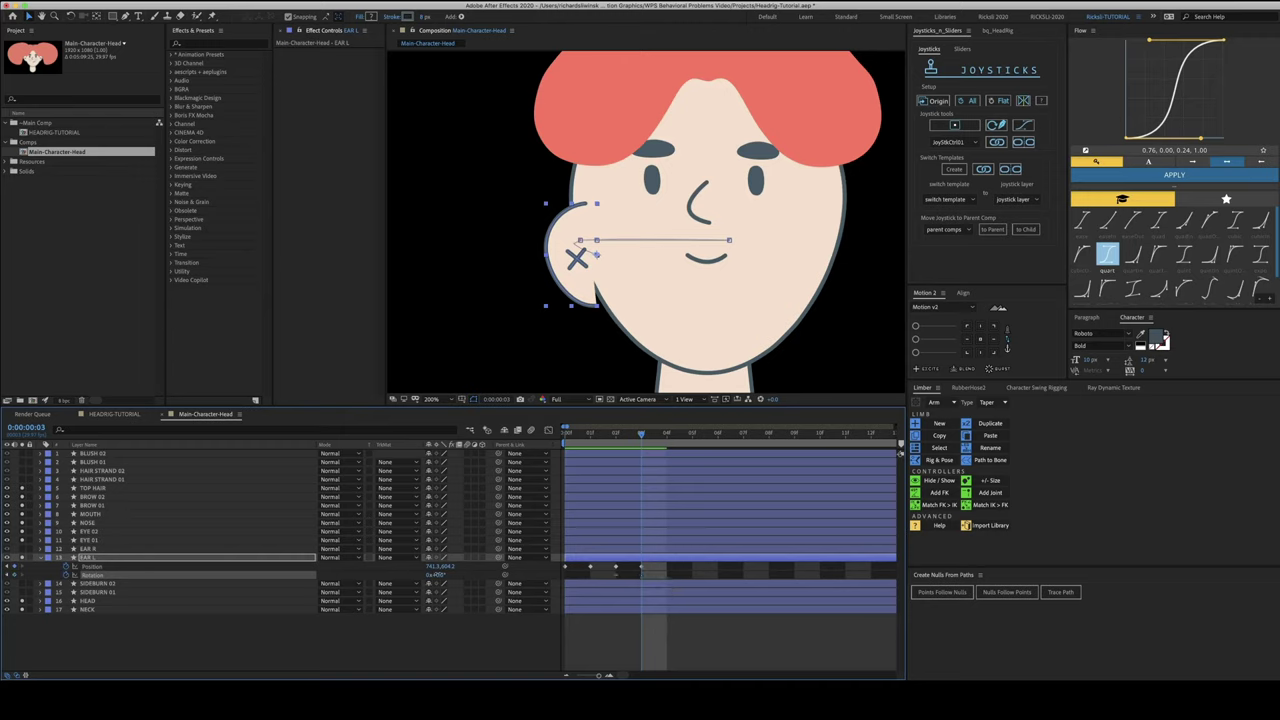
drag(439, 575, 447, 575)
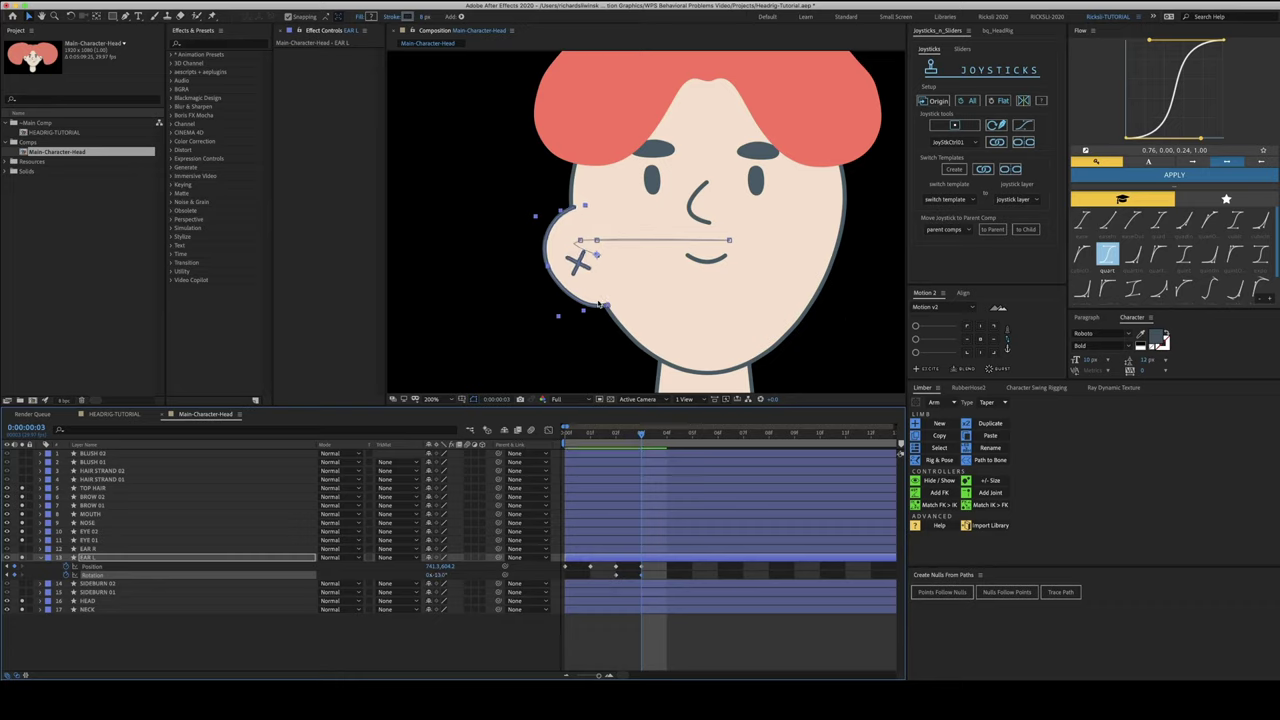
click(594, 434)
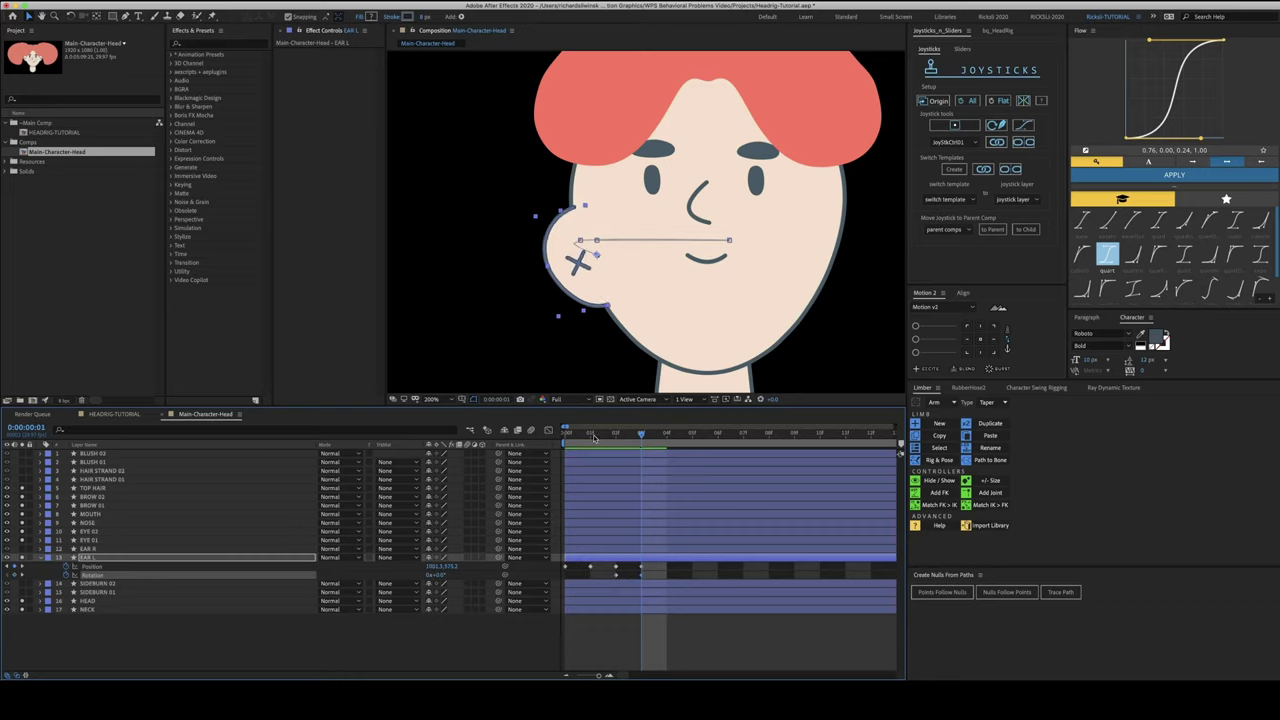
click(612, 579)
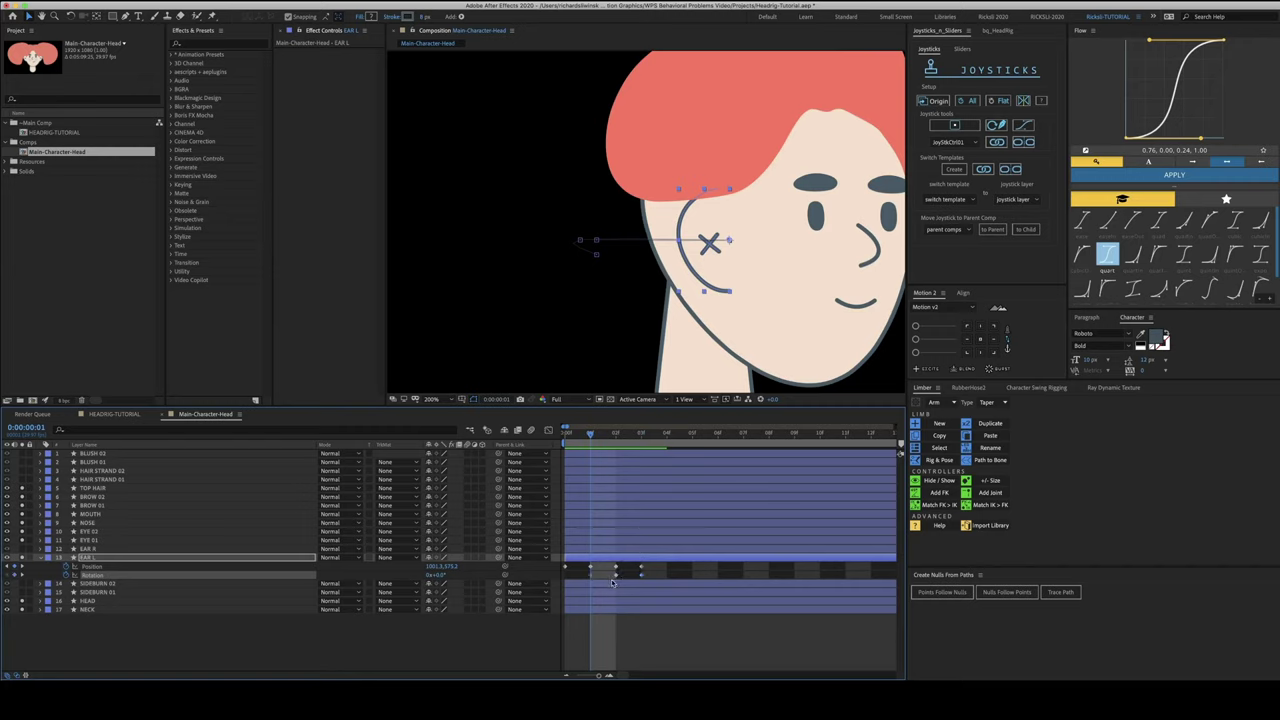
key(Home)
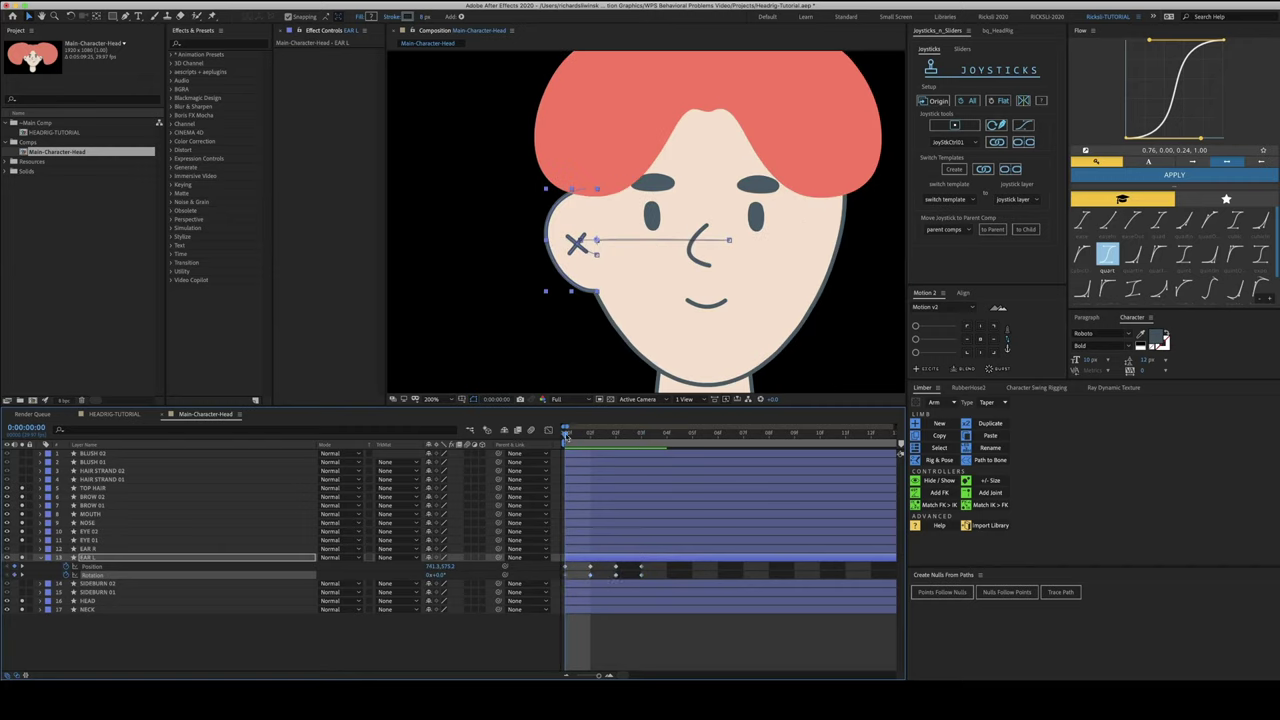
click(588, 434)
mouse_move(588, 436)
mouse_down()
mouse_move(633, 441)
mouse_move(568, 446)
mouse_up()
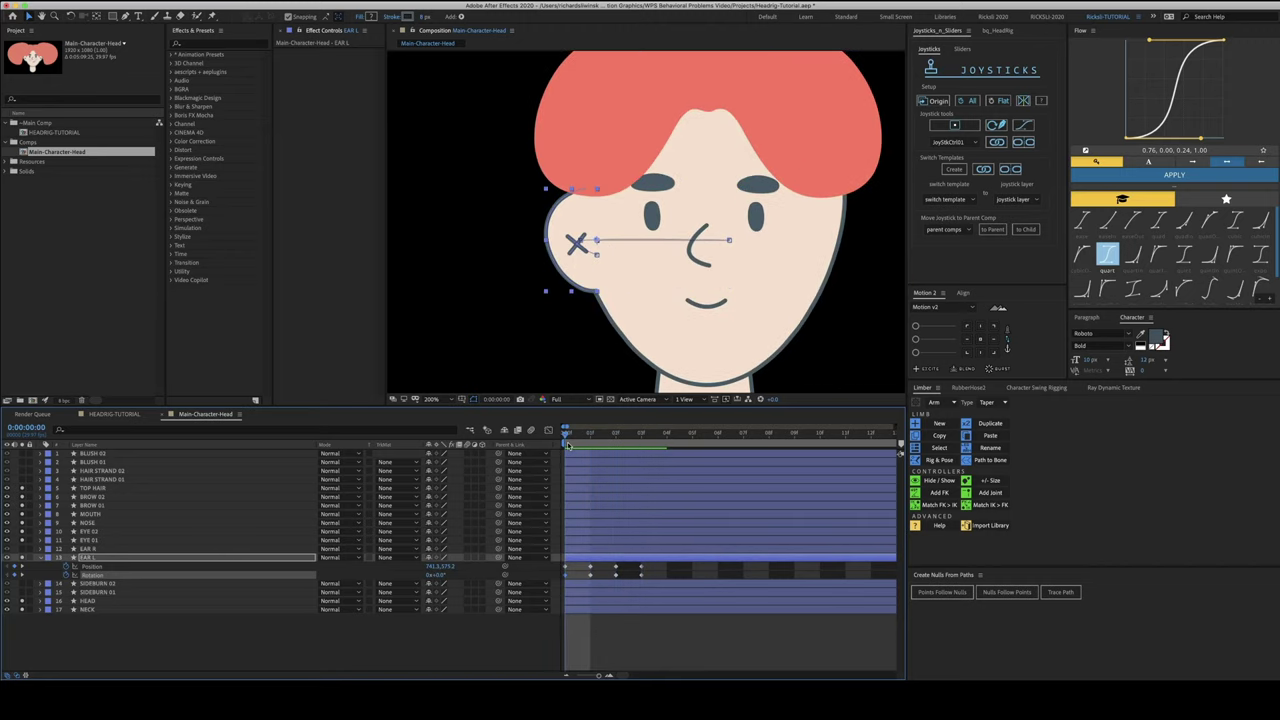
Solo EAR R and set its Position and Rotation keyframes at frame 0
click(90, 558)
click(88, 549)
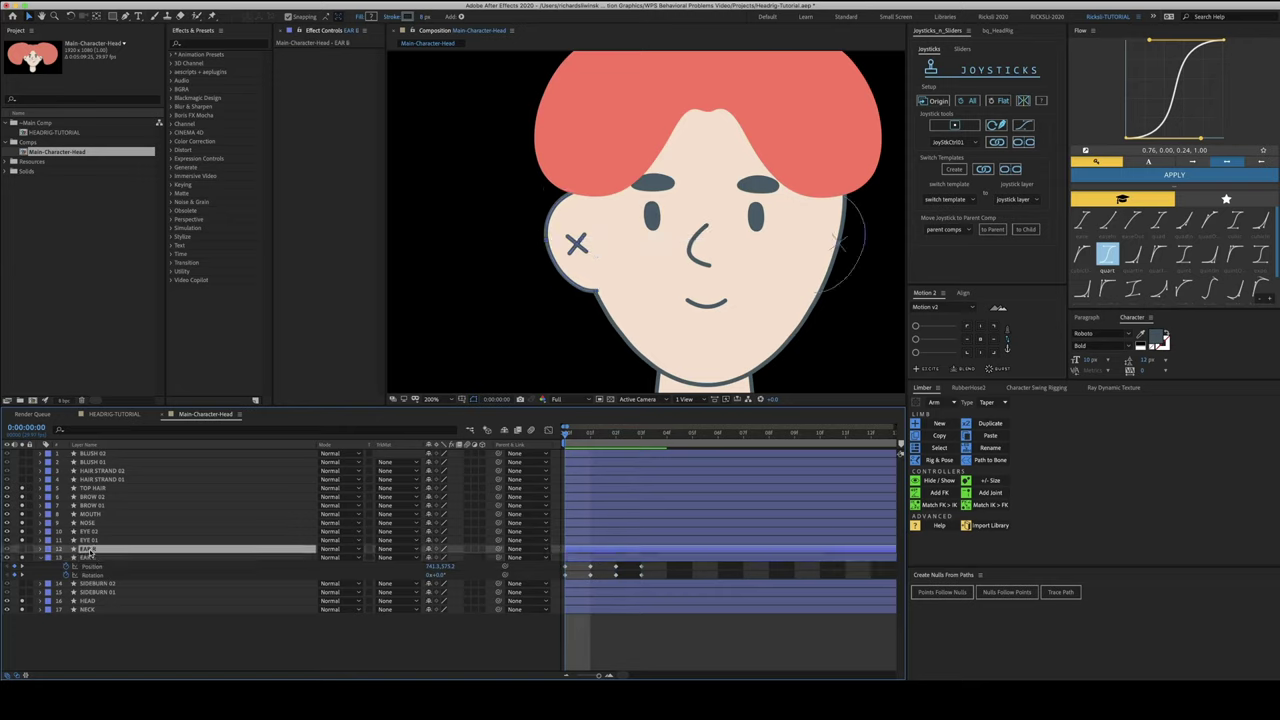
click(22, 550)
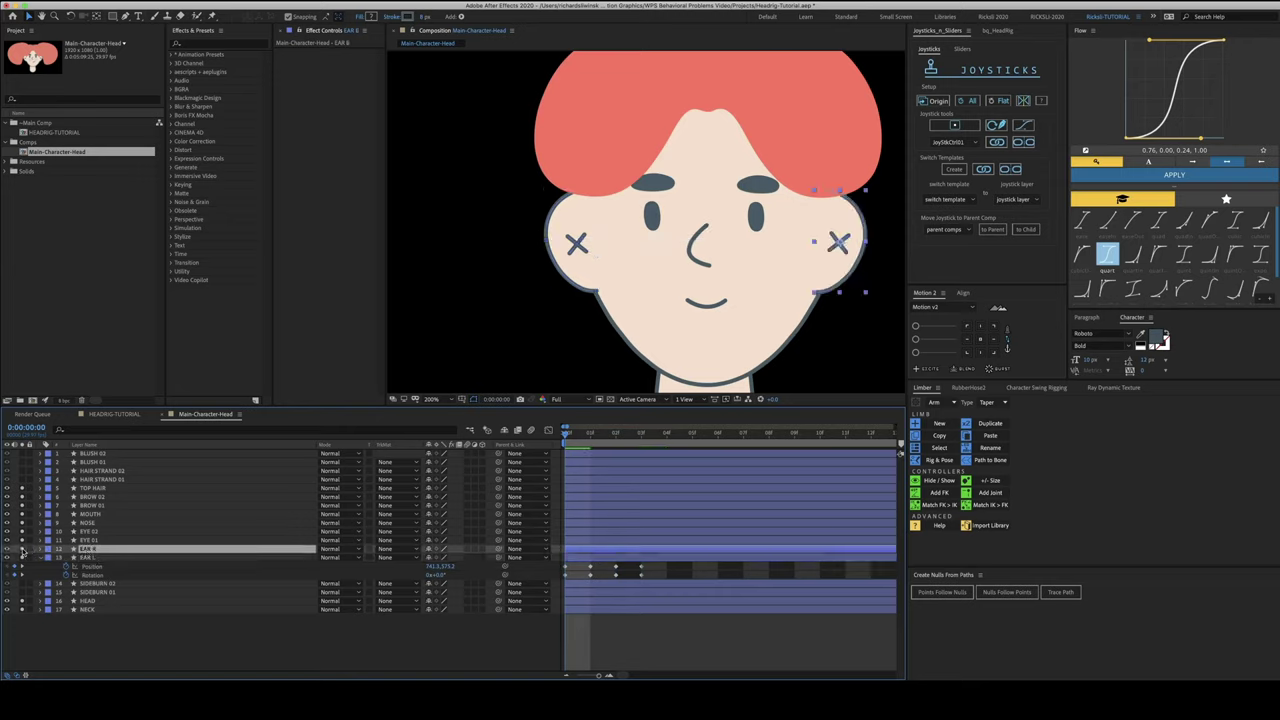
key(u)
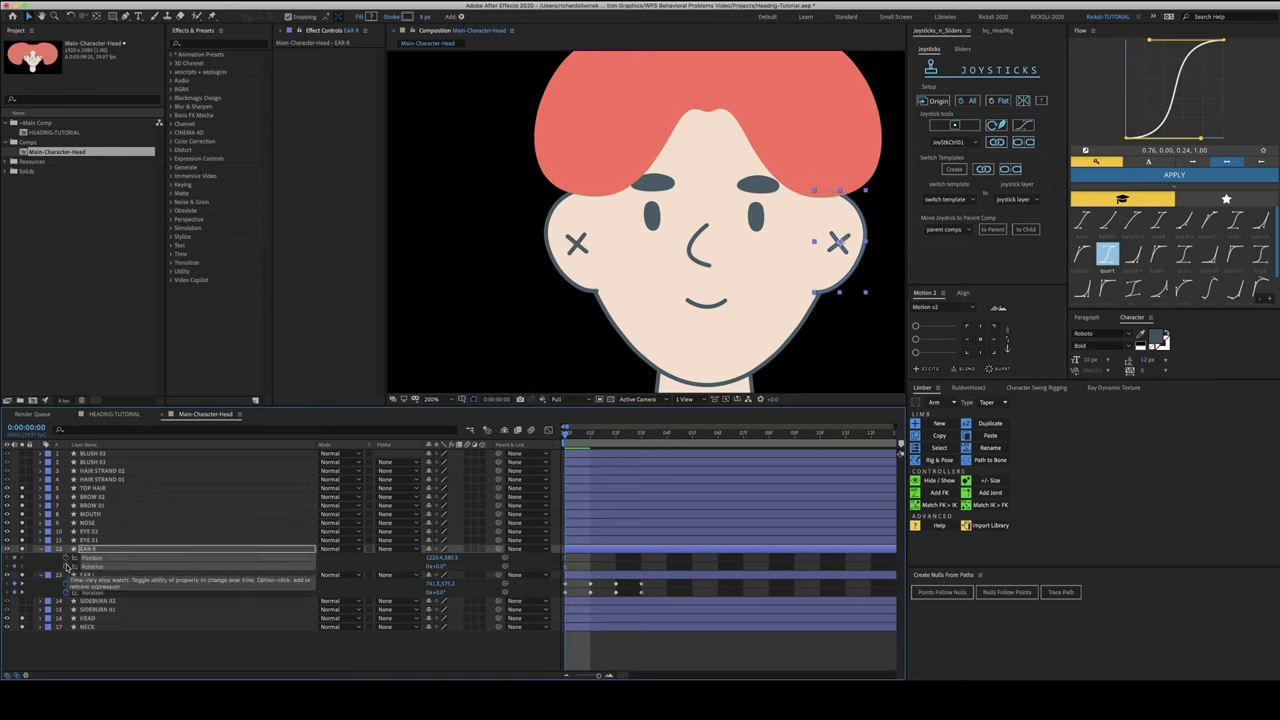
At frame 1, move EAR R right to about X 1247
key(Page_Down)
key(space)
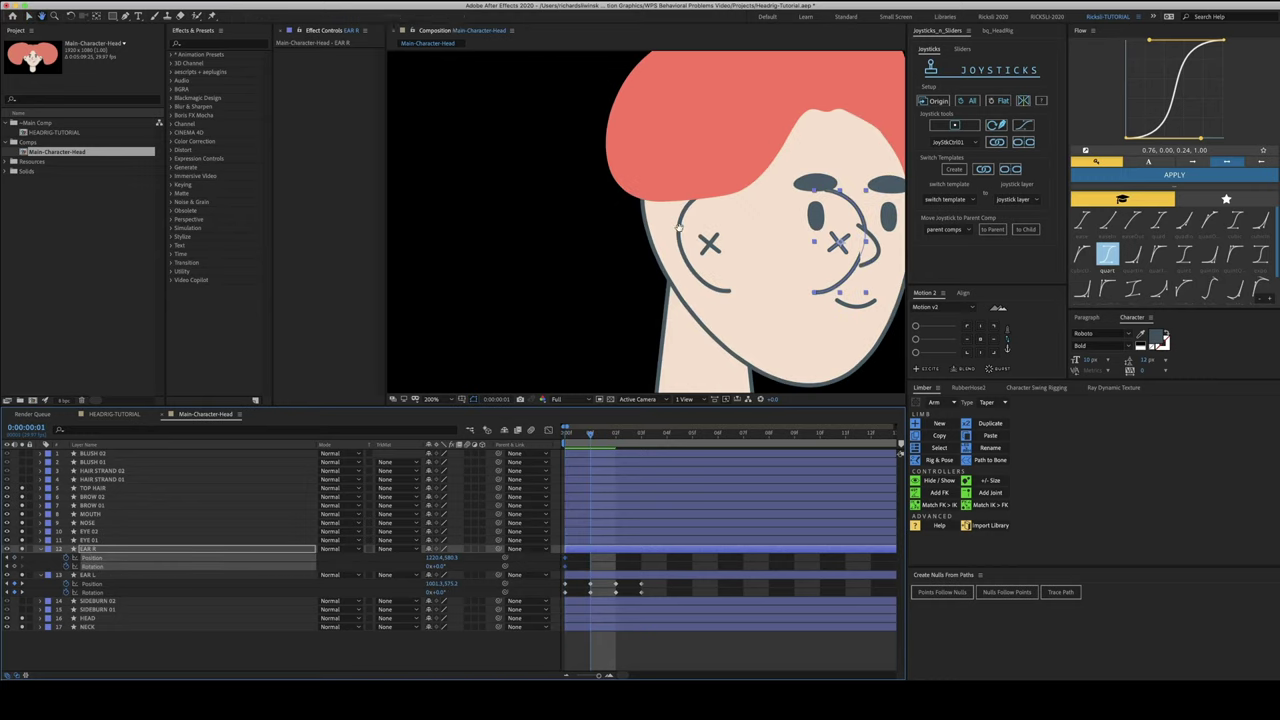
drag(679, 225, 510, 229)
click(597, 552)
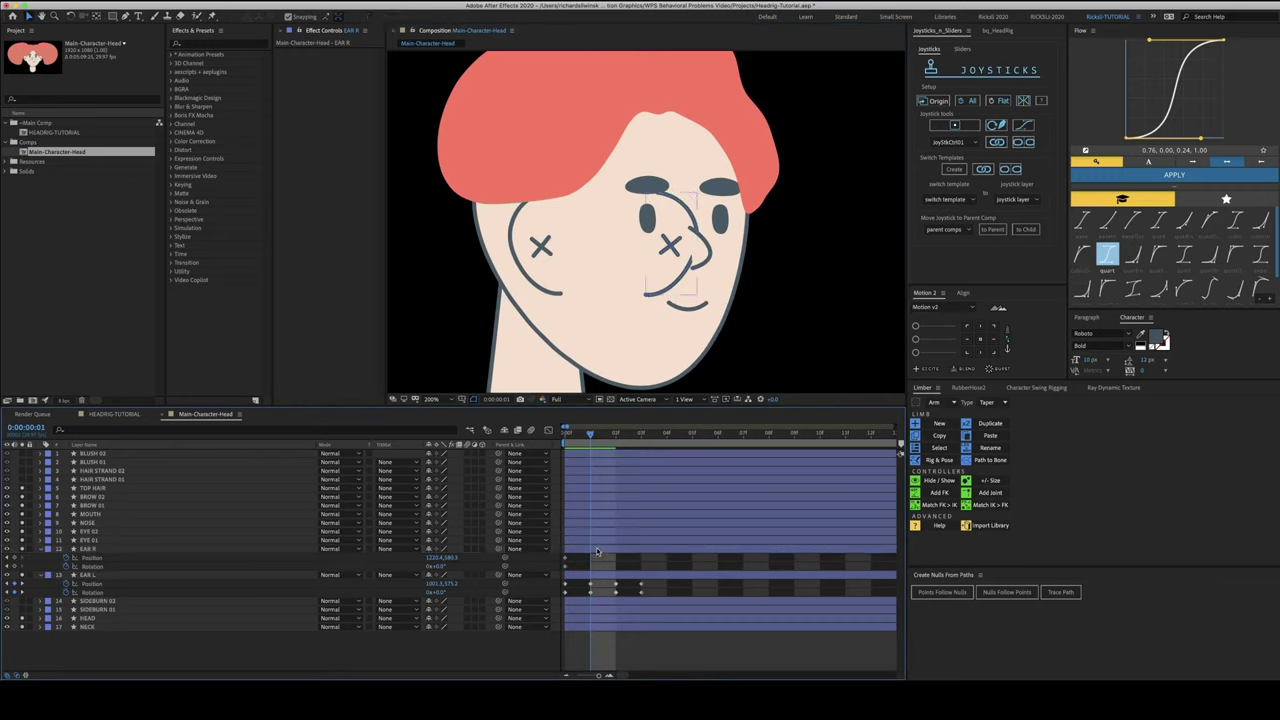
click(597, 551)
drag(446, 558, 448, 558)
key(super+z)
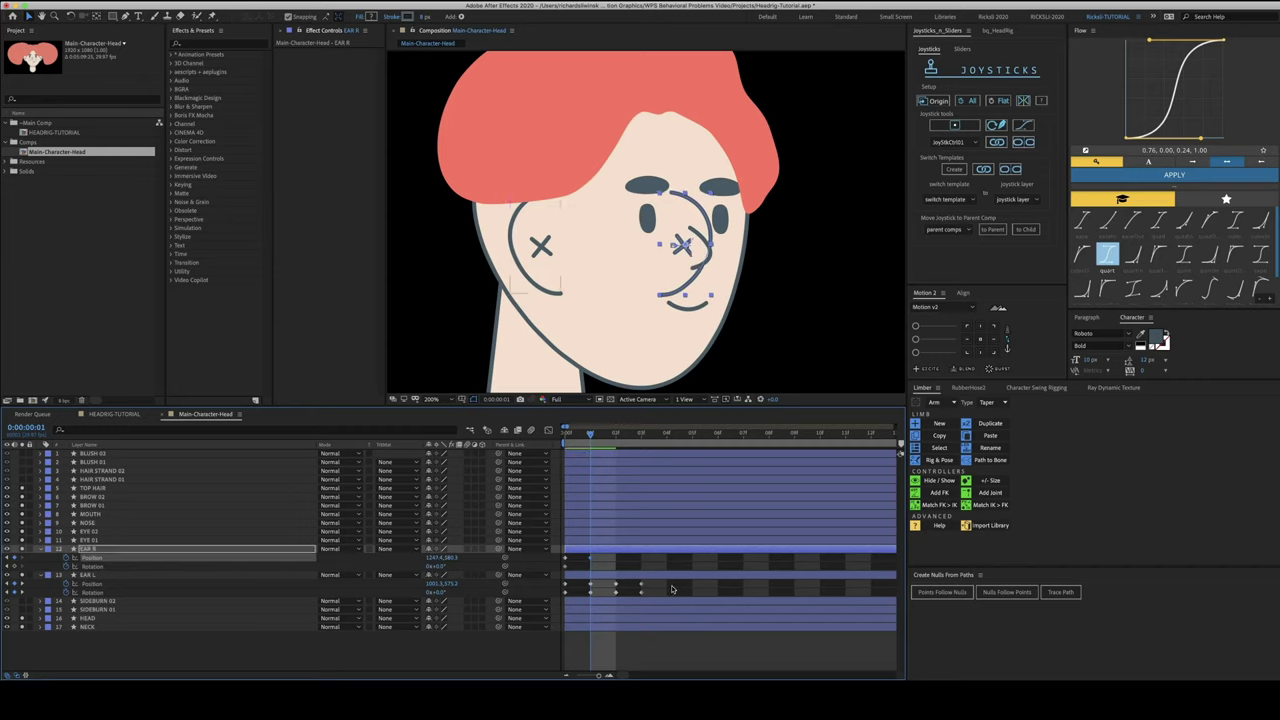
Check EAR L's offset at frame 2, then nudge EAR R further right at frame 1 to about X 1253
click(669, 578)
key(Page_Down)
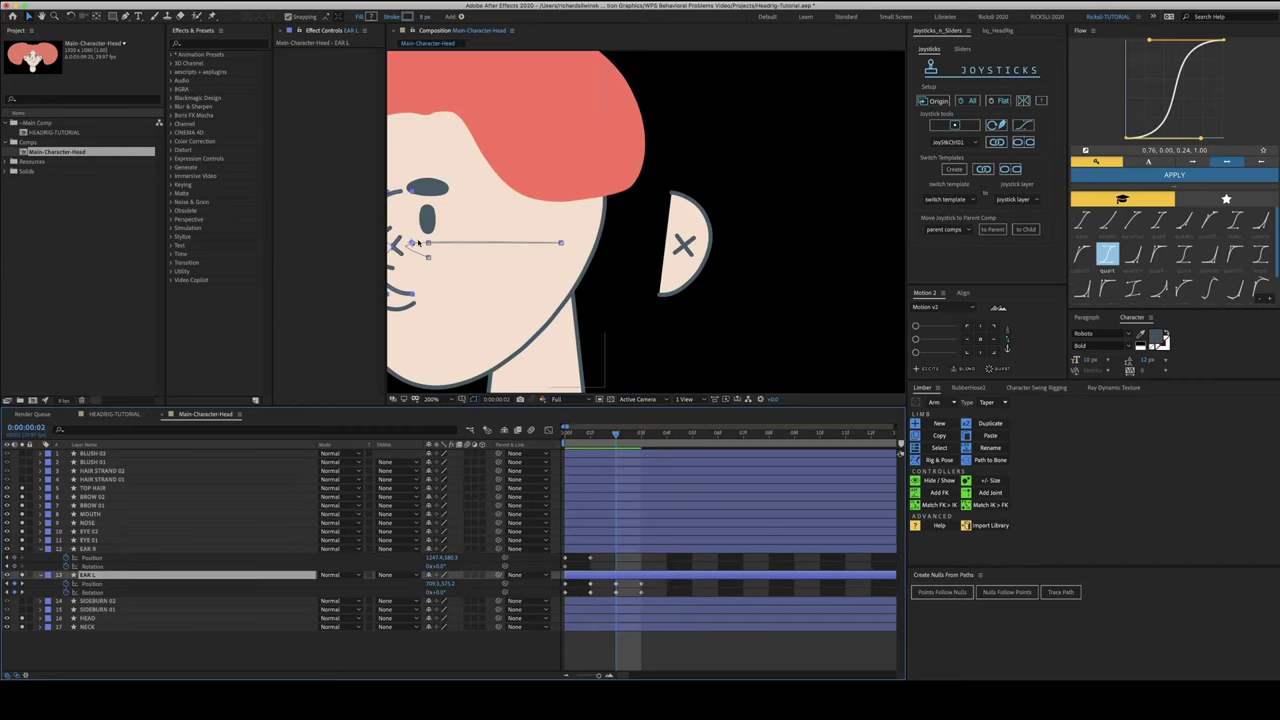
key(Page_Up)
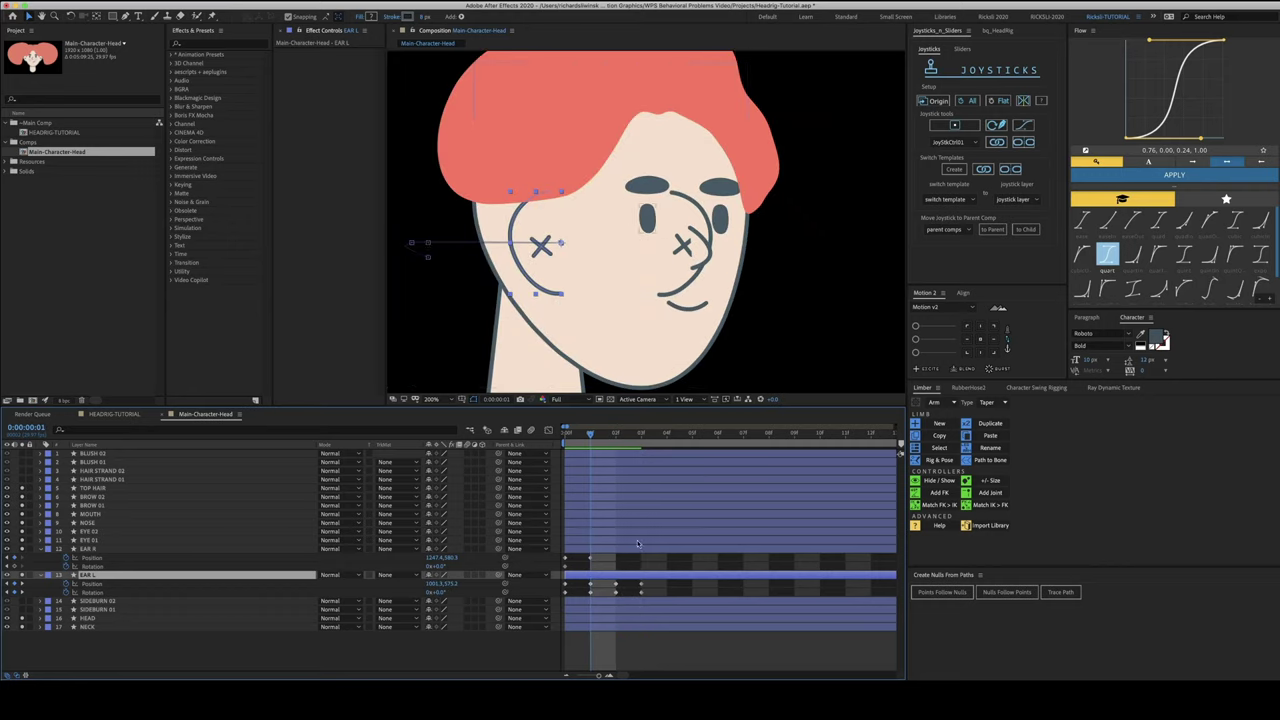
click(636, 552)
key(Right)
key(Right)
key(Right)
key(Right)
key(Right)
key(Right)
key(Right)
key(Right)
key(Right)
key(Right)
key(Right)
key(Right)
key(Right)
key(Right)
key(Right)
key(Right)
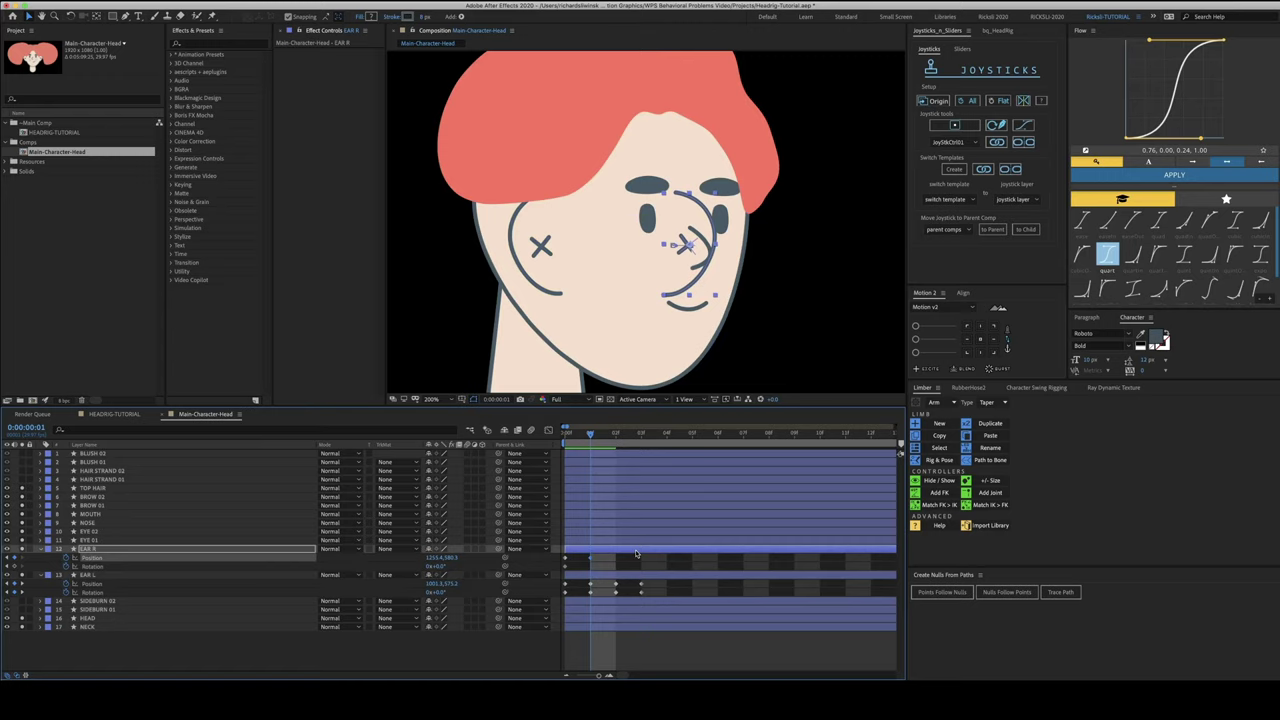
Add a 0° Rotation keyframe to EAR R at frame 1, then move the ear left to about X 948 at frame 2
click(566, 567)
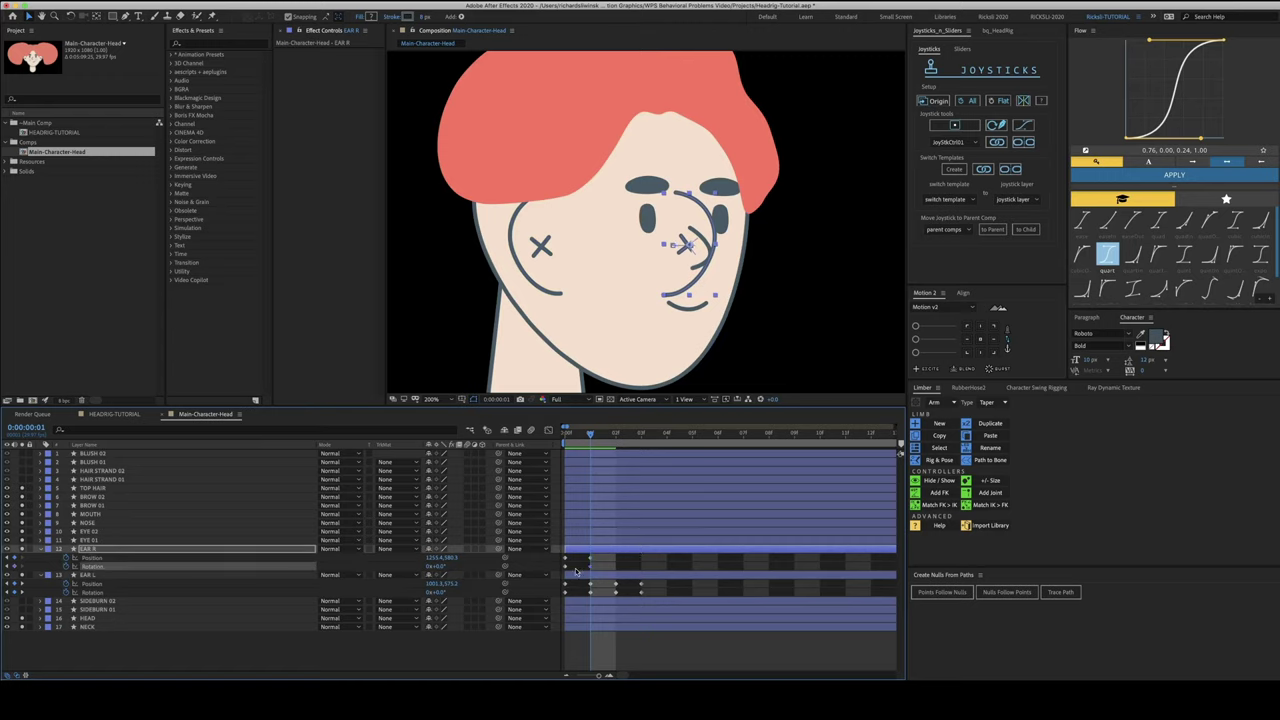
key(Page_Down)
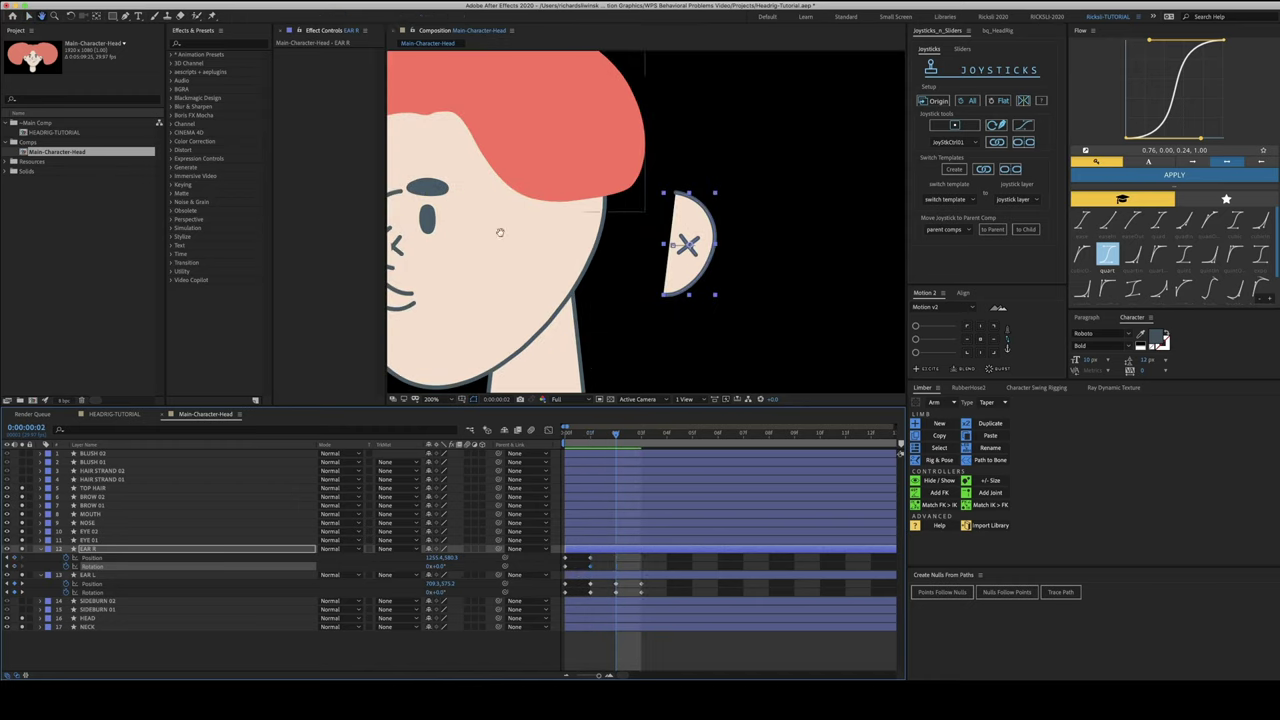
drag(489, 246, 618, 244)
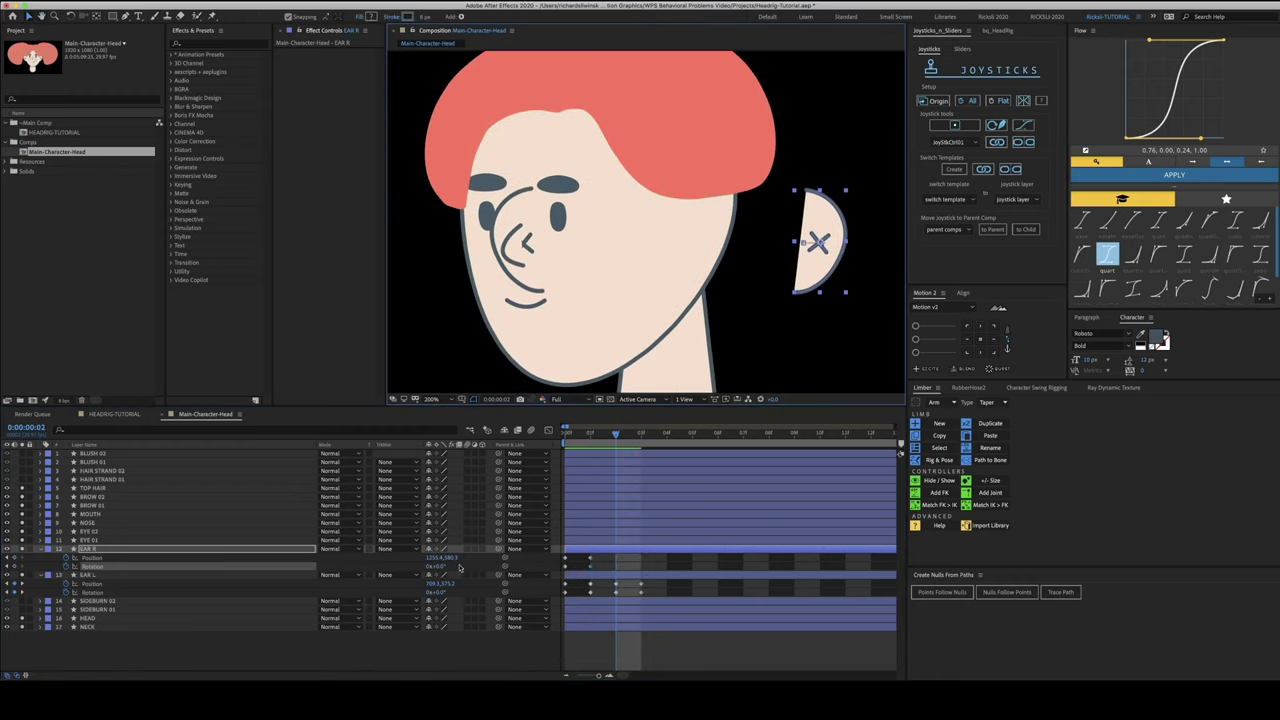
drag(433, 557, 286, 564)
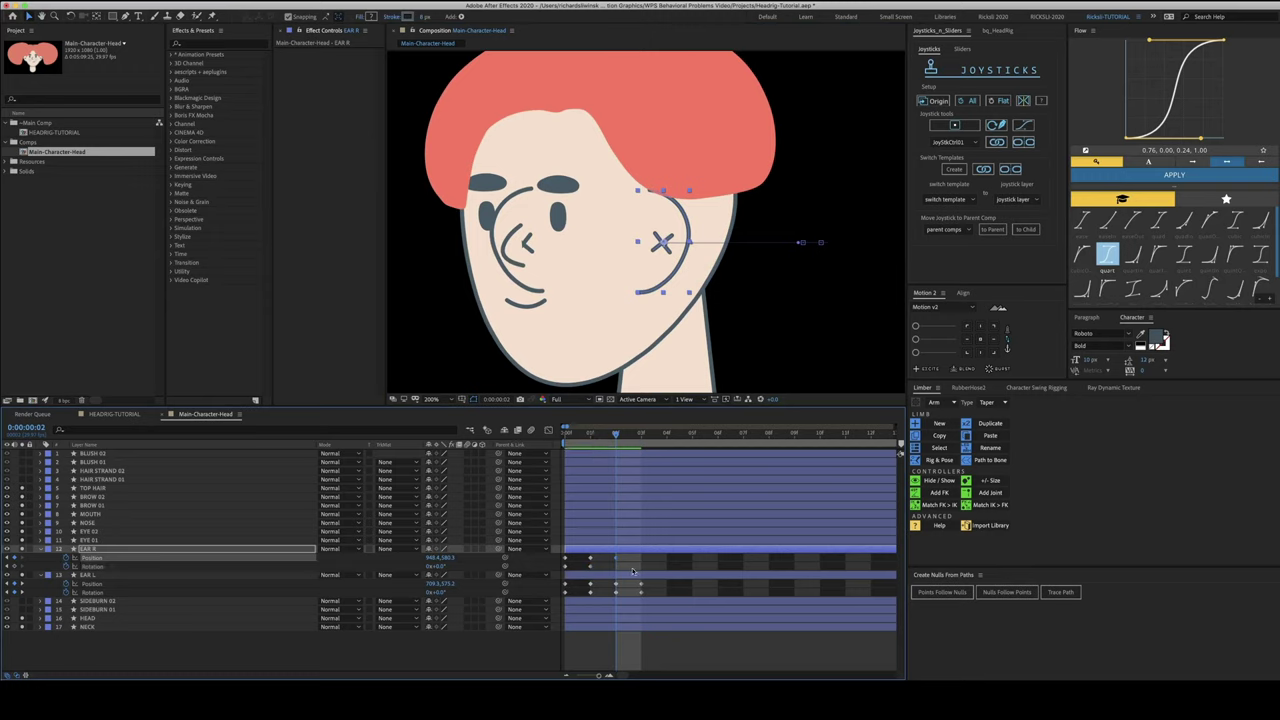
Compare EAR R between frames 1 and 2, nudge it right to about X 958 at frame 2, and keyframe its Rotation at 0° there
key(Page_Up)
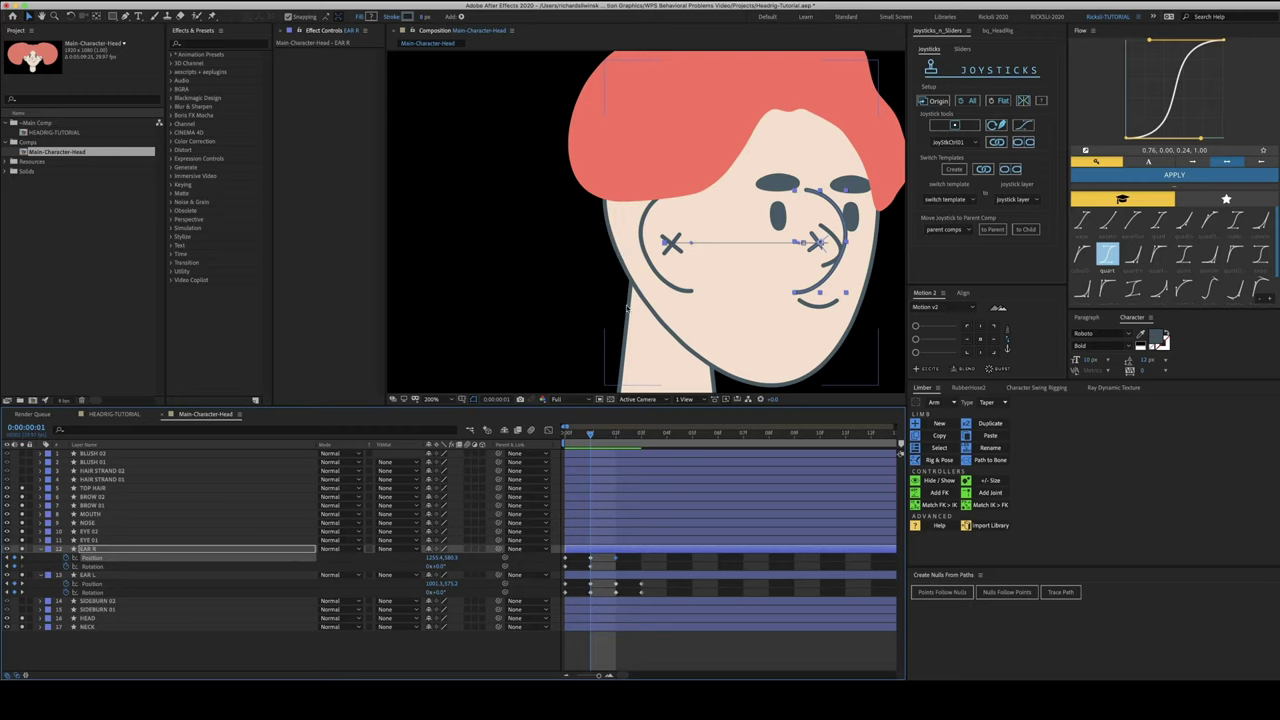
key(Page_Down)
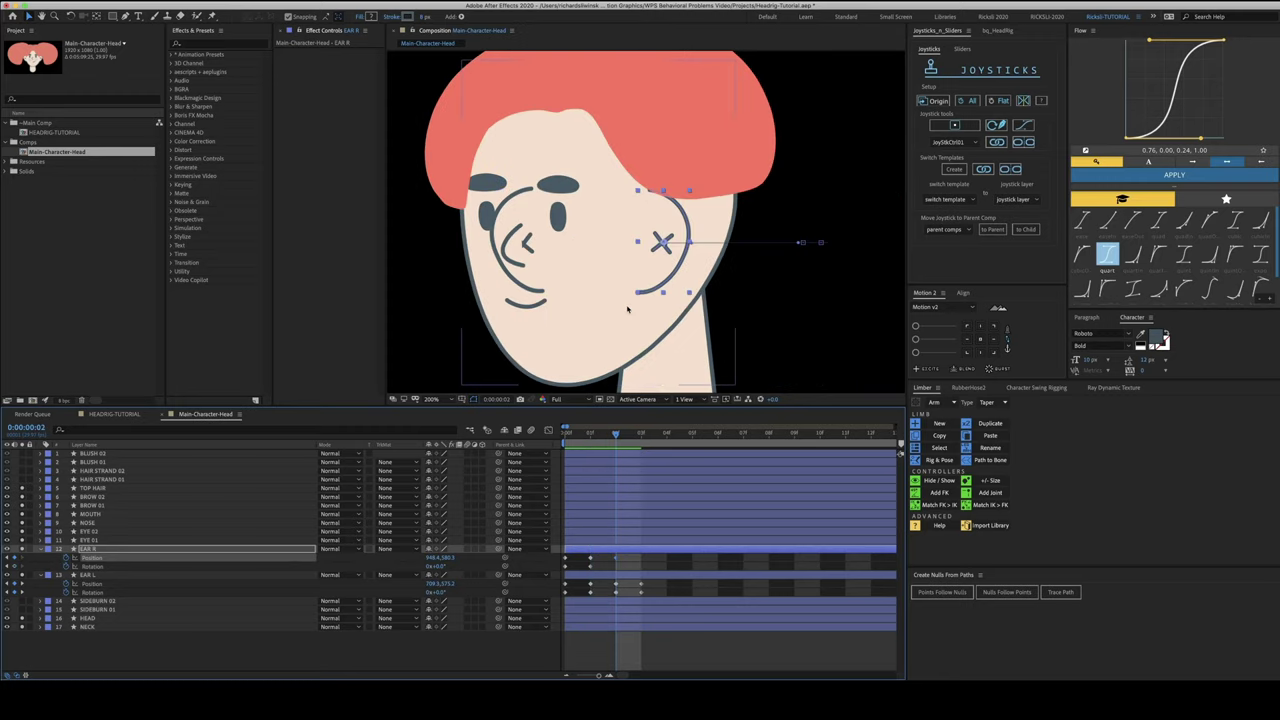
key(Page_Up)
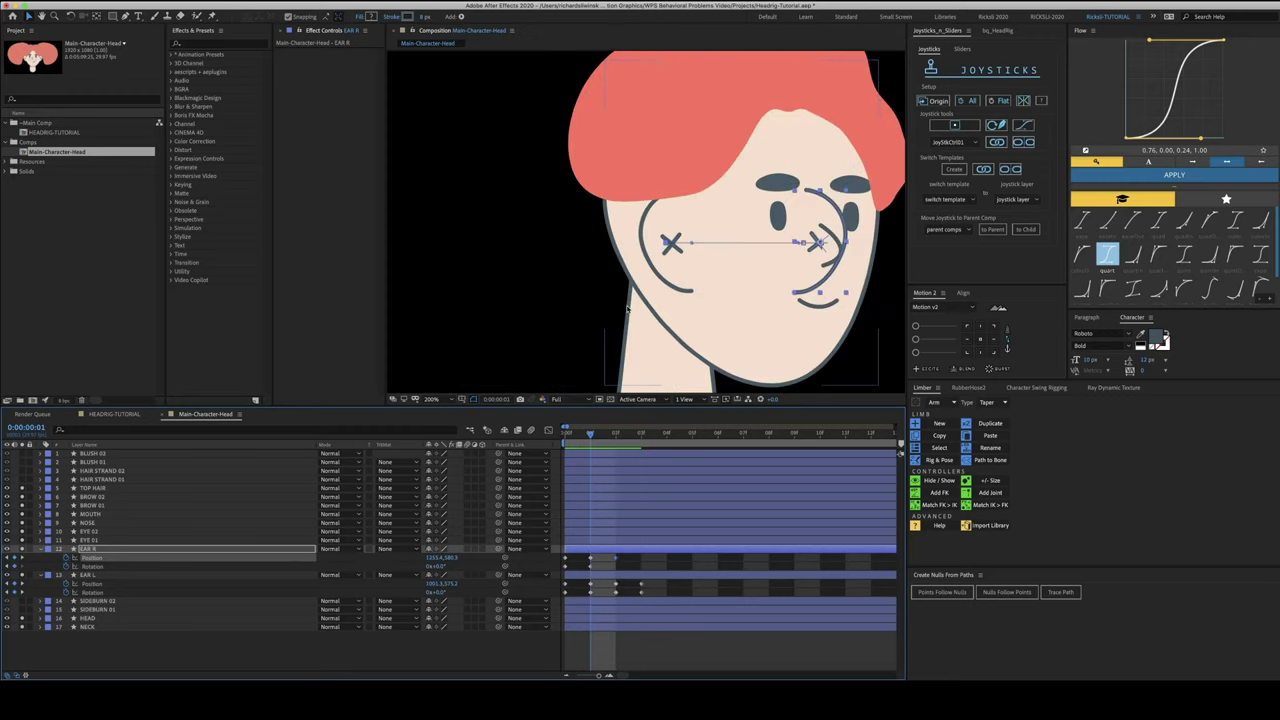
key(Page_Down)
key(Right)
key(Right)
key(Right)
key(Right)
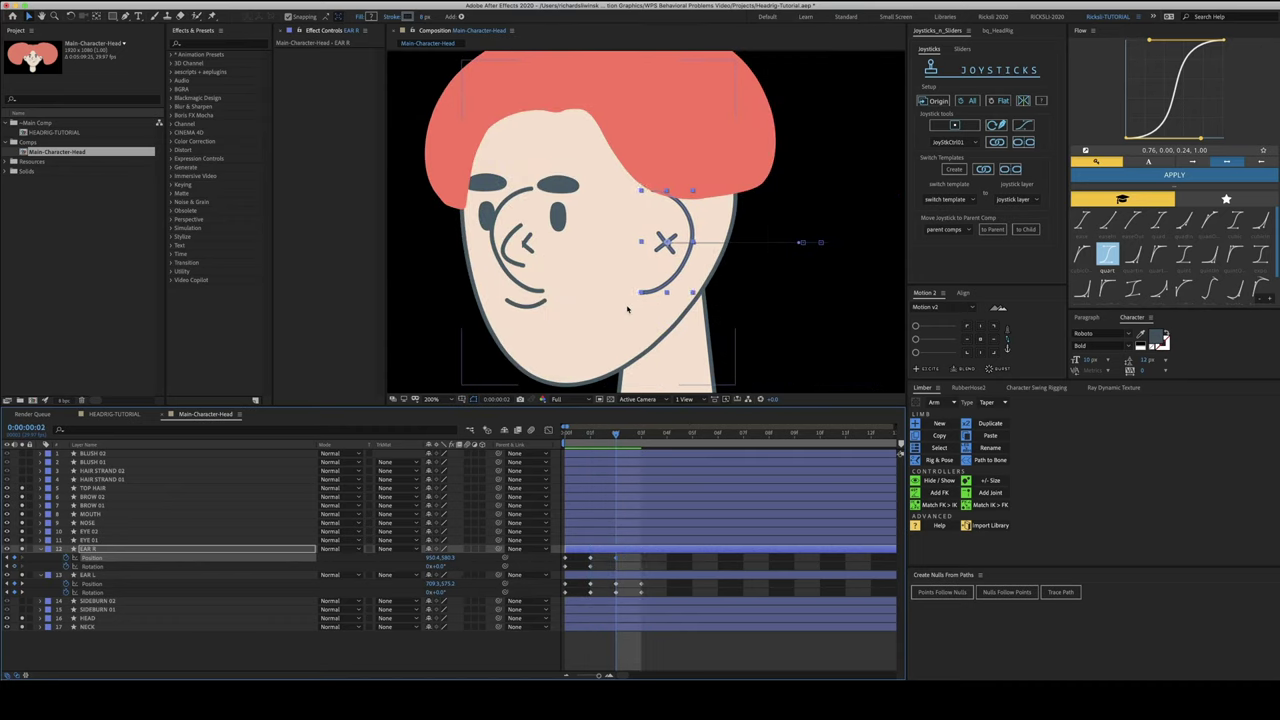
key(Page_Up)
key(Page_Down)
key(Page_Up)
key(Page_Down)
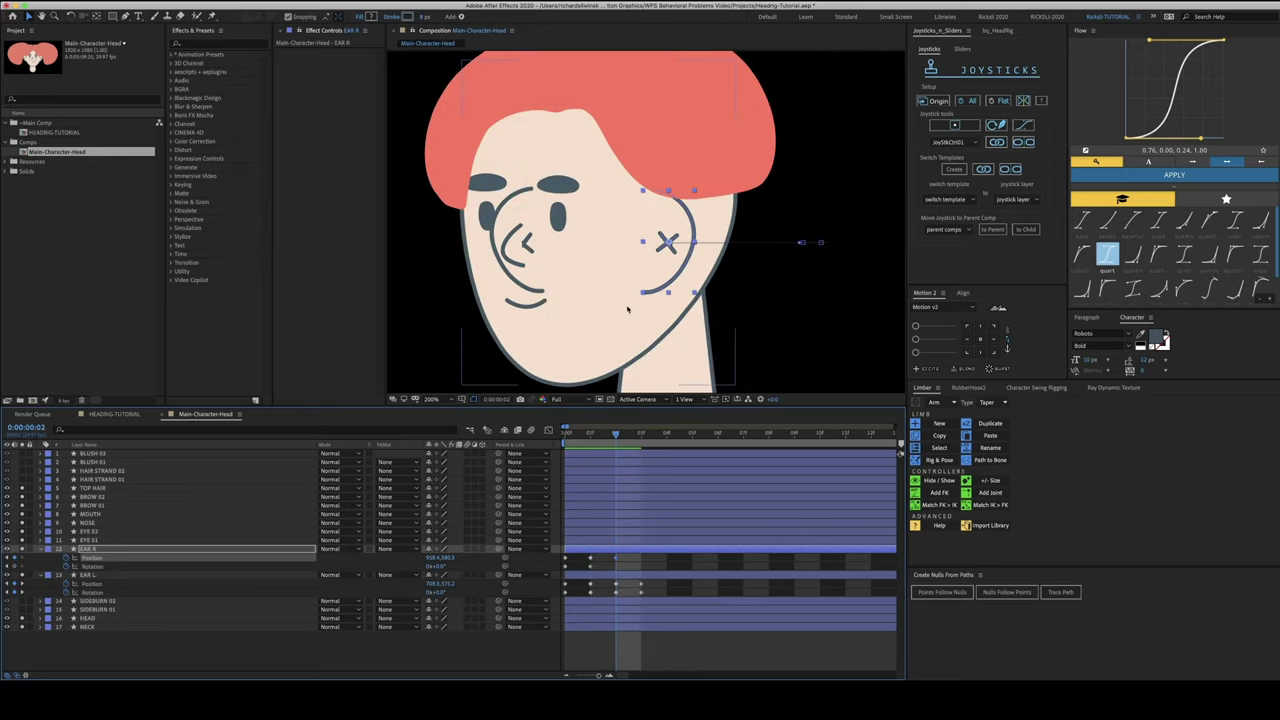
click(590, 566)
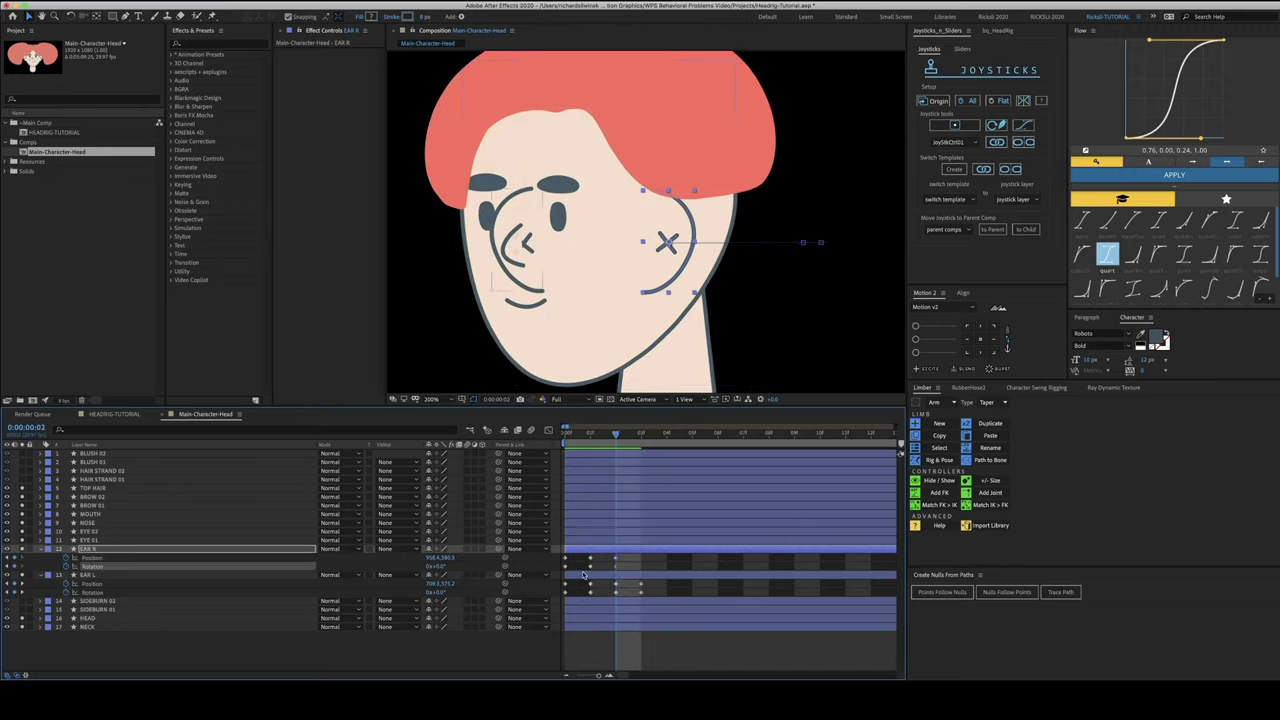
At frame 3, return EAR R to its origin pose and lower it to about Y 610
key(Page_Down)
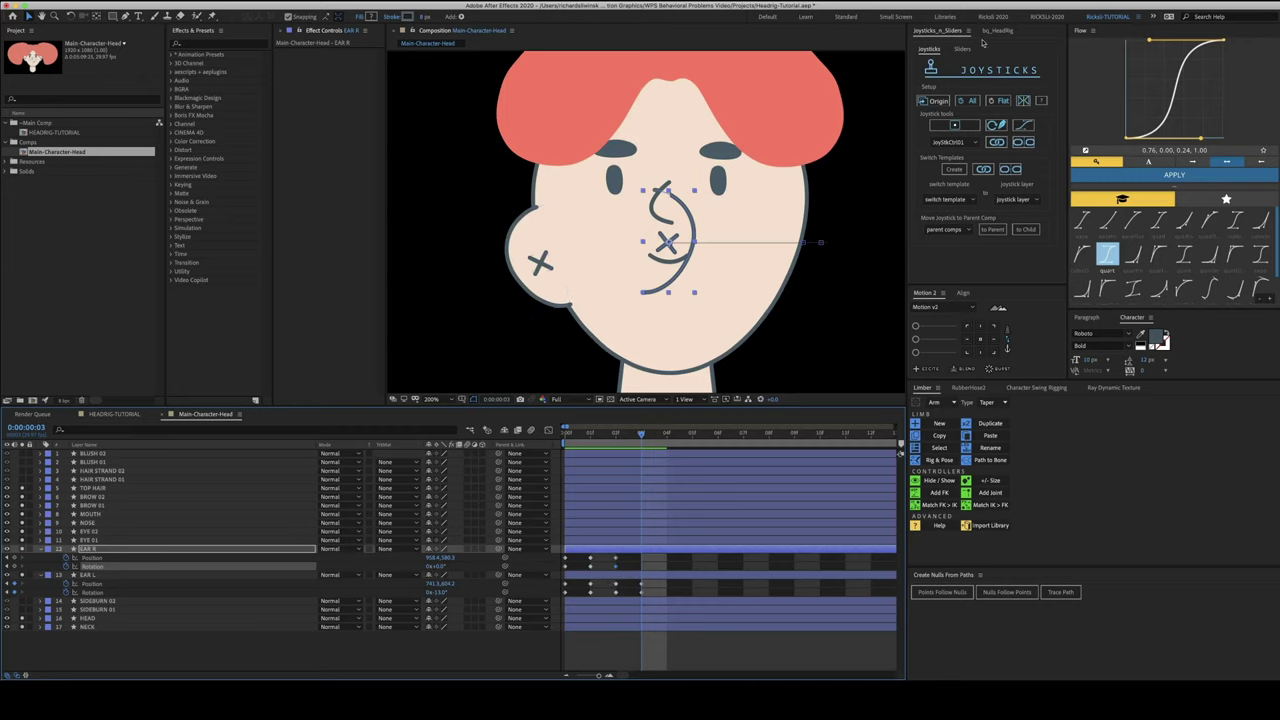
click(935, 101)
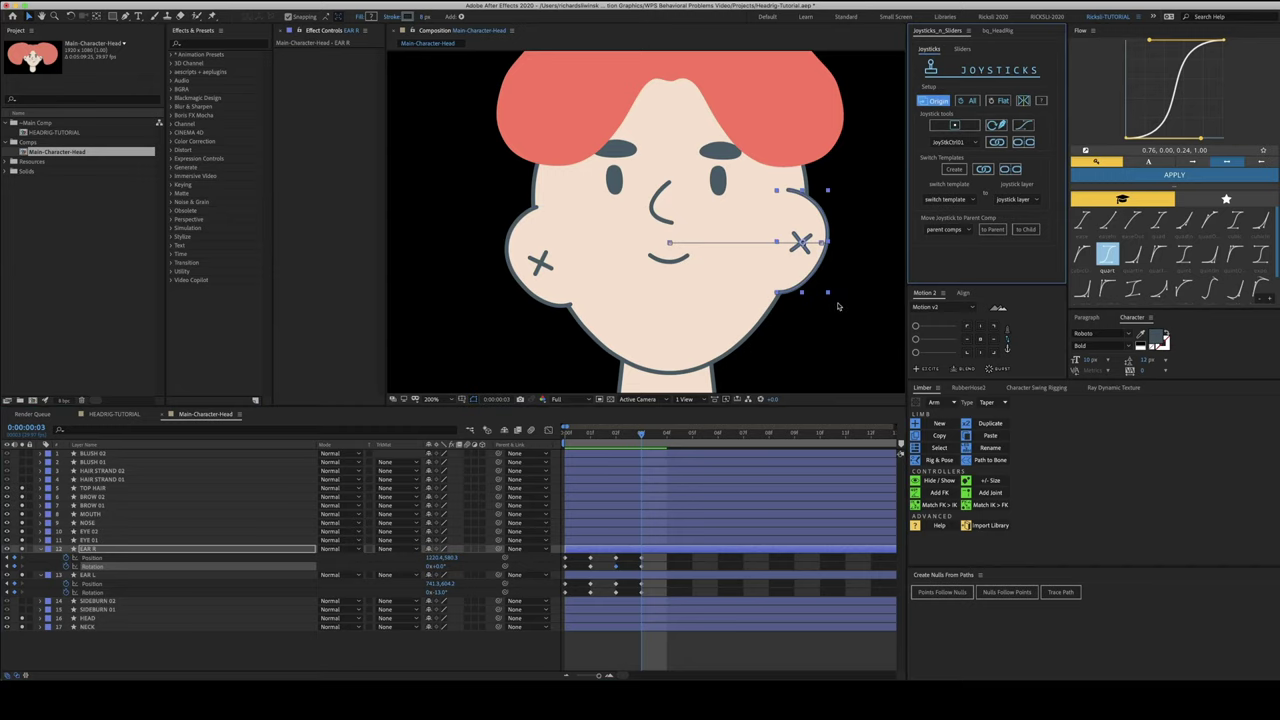
key(shift+Down)
key(shift+Down)
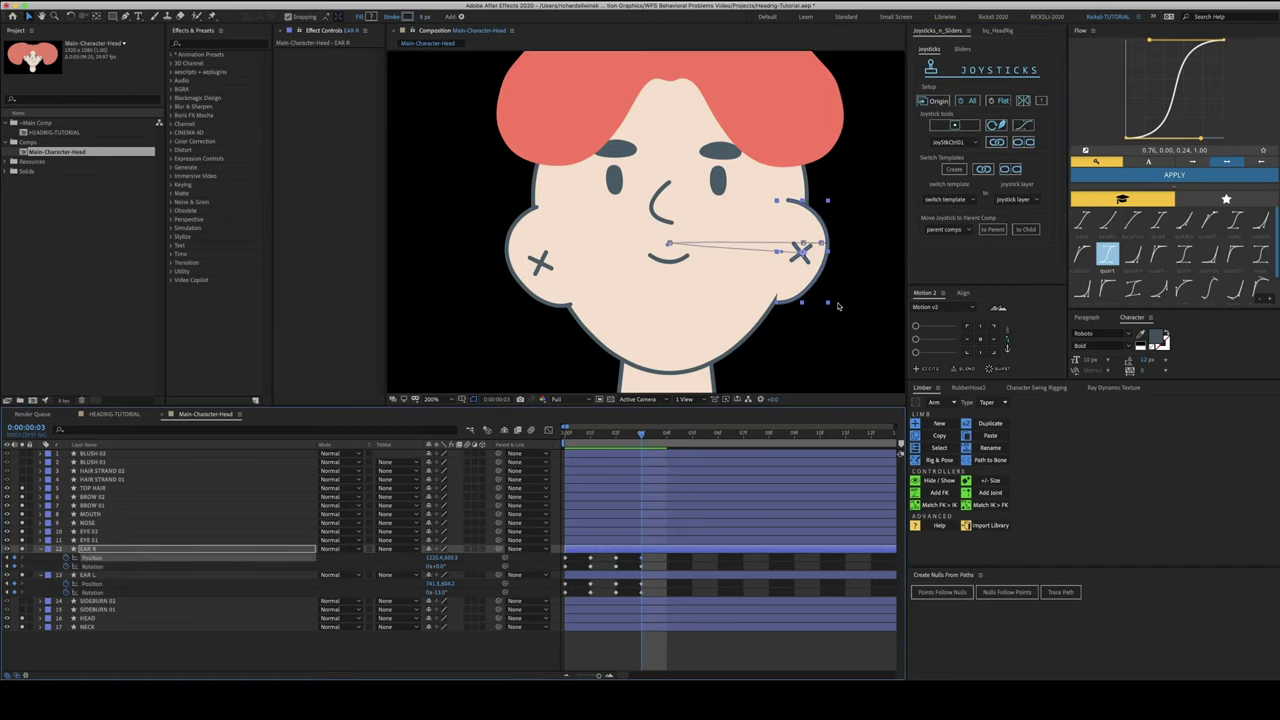
key(shift+Down)
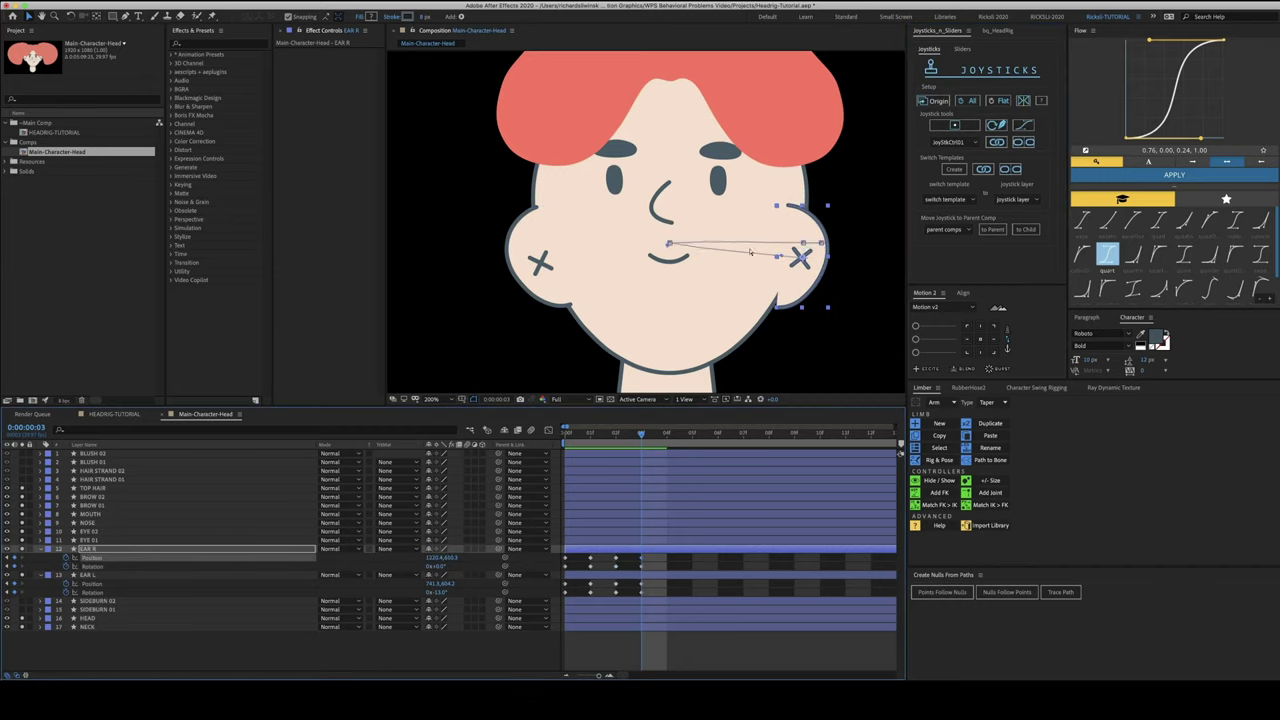
Using a horizontal ruler guide through EAR L's X mark, adjust EAR R's height to about Y 608 and set its Rotation to 12° at frame 3
key(super+r)
drag(623, 52, 622, 265)
key(Down)
key(Down)
key(Down)
key(Down)
key(Down)
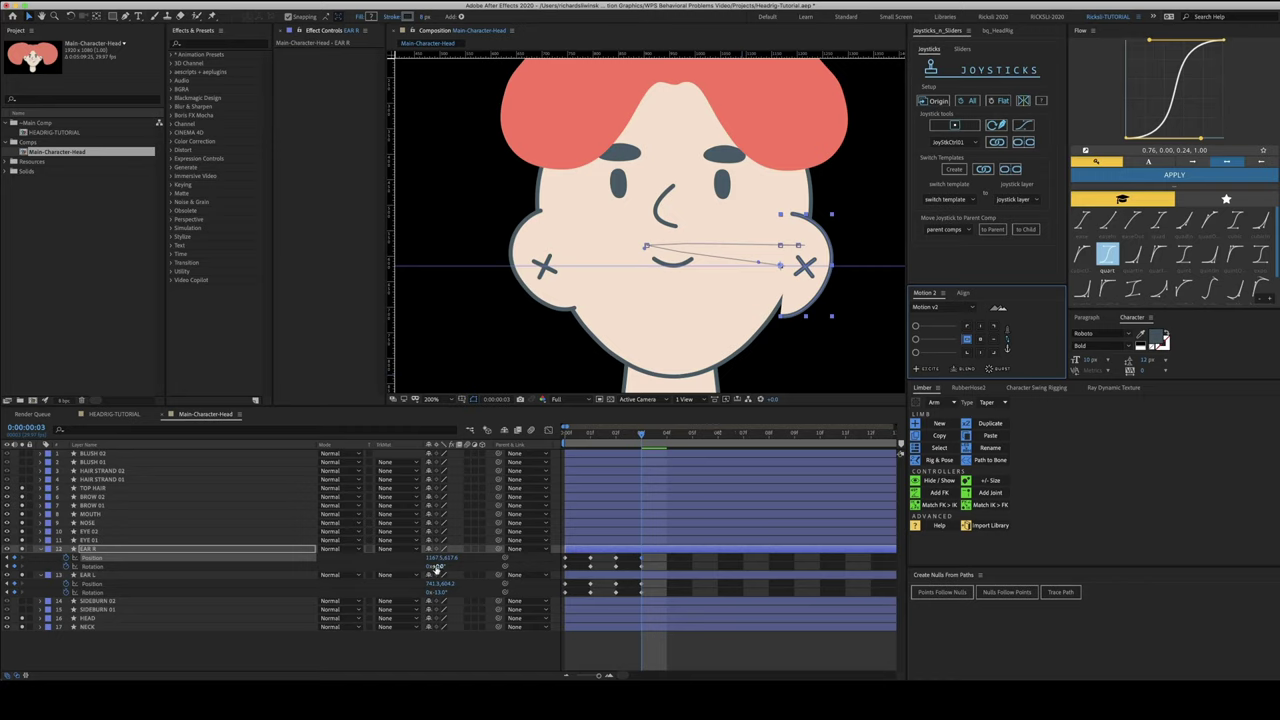
drag(437, 566, 448, 566)
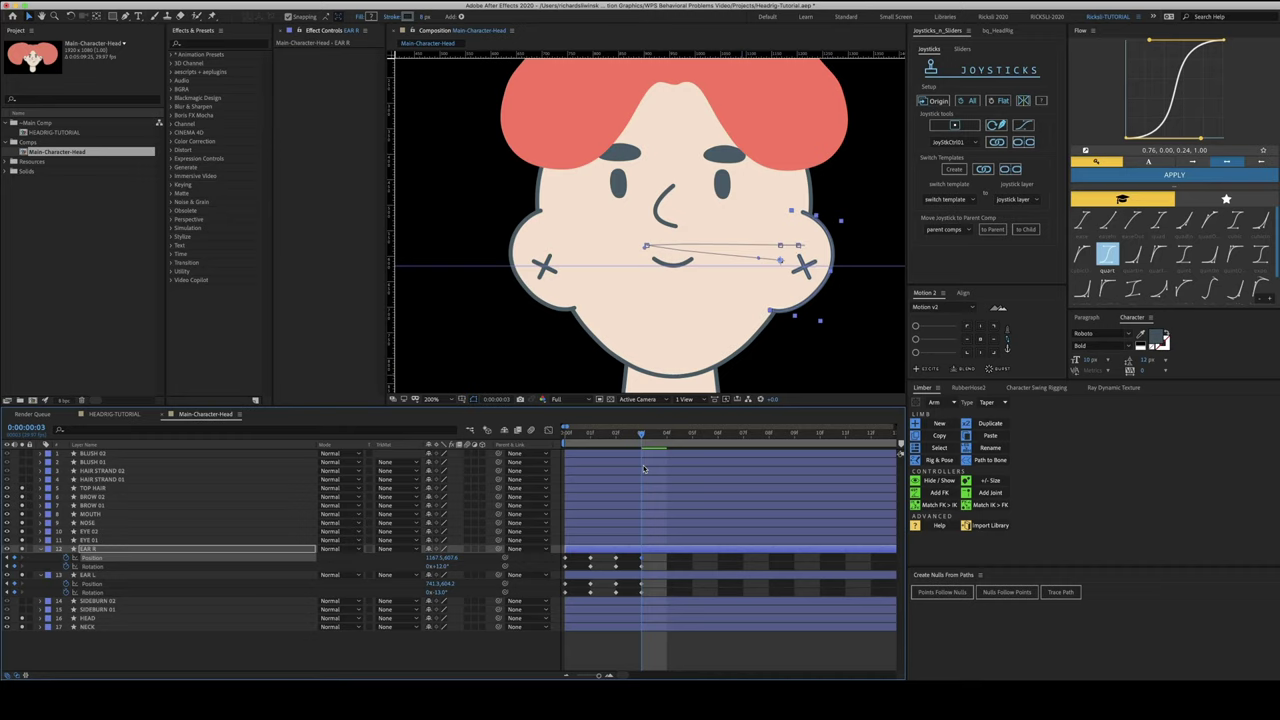
At frame 4, return both ears to their origin pose and raise them together, EAR R to about Y 553 and EAR L to about Y 550
key(Page_Down)
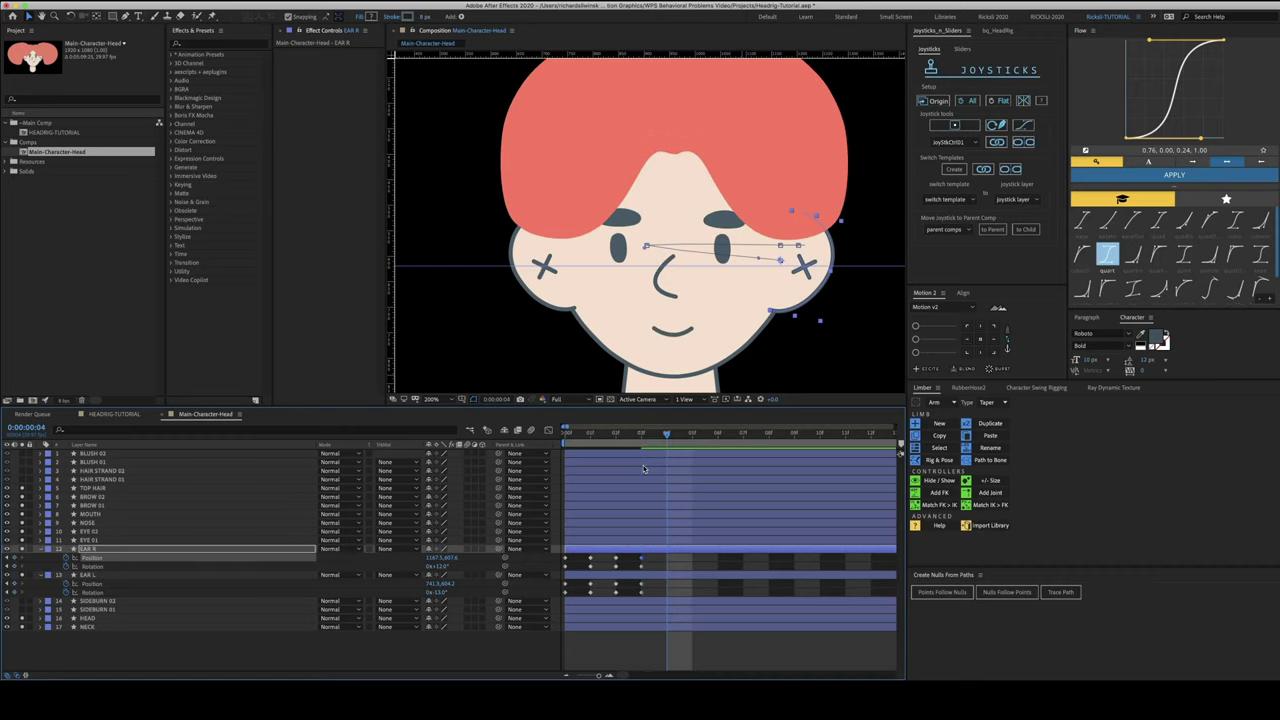
drag(571, 555, 555, 607)
click(937, 102)
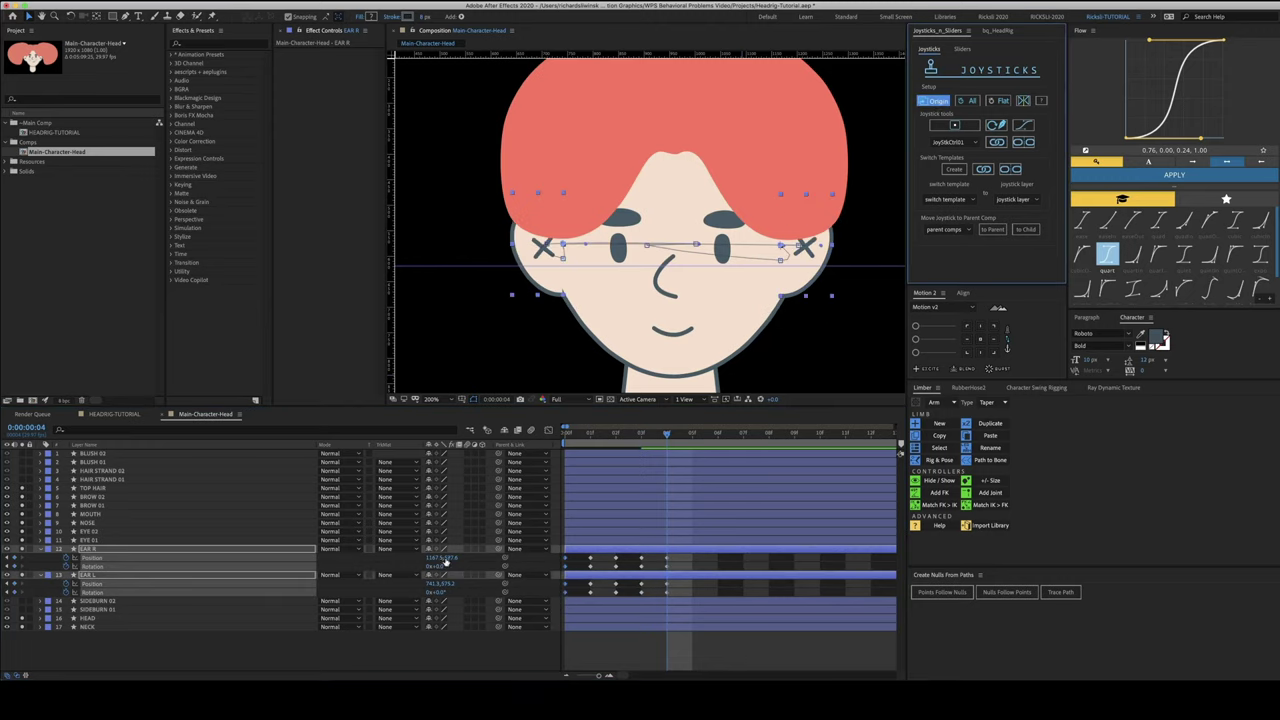
drag(449, 558, 432, 557)
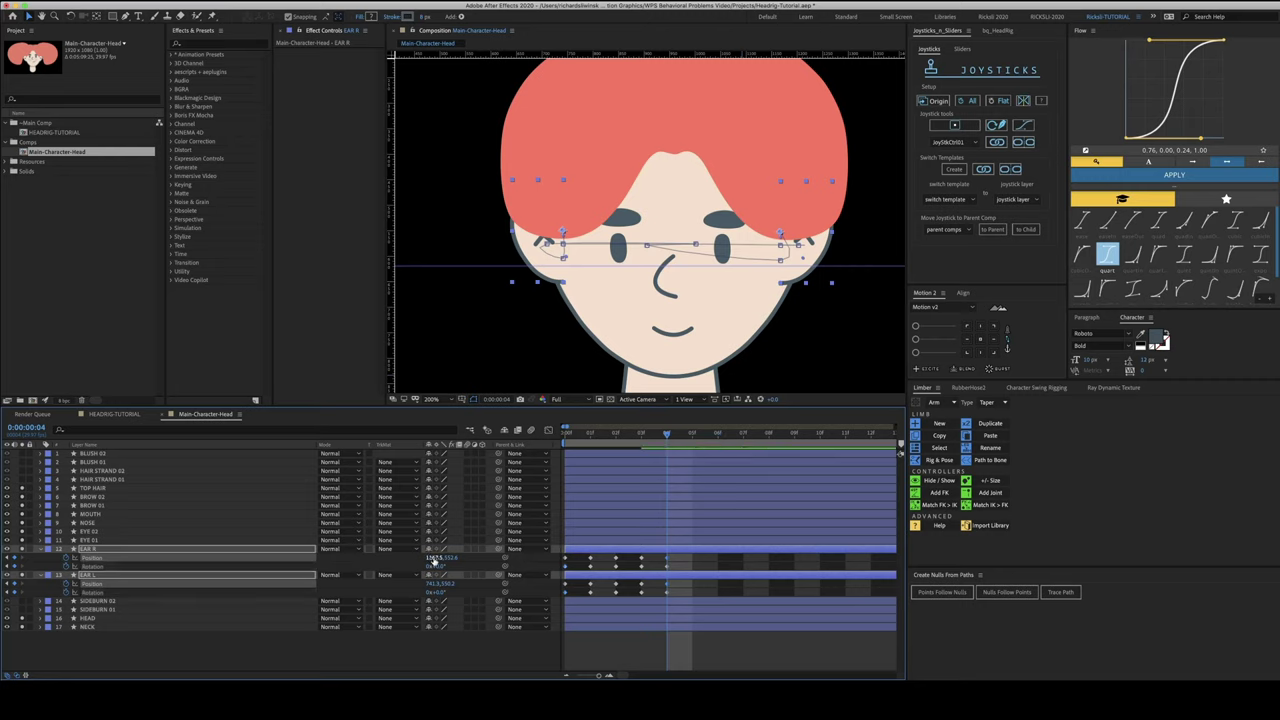
key(Page_Up)
key(Page_Down)
Convert all Position keyframes of EAR R and EAR L to straight motion paths, then collapse both layers' properties
key(Home)
drag(694, 557, 561, 596)
key(g)
alt+click(563, 259)
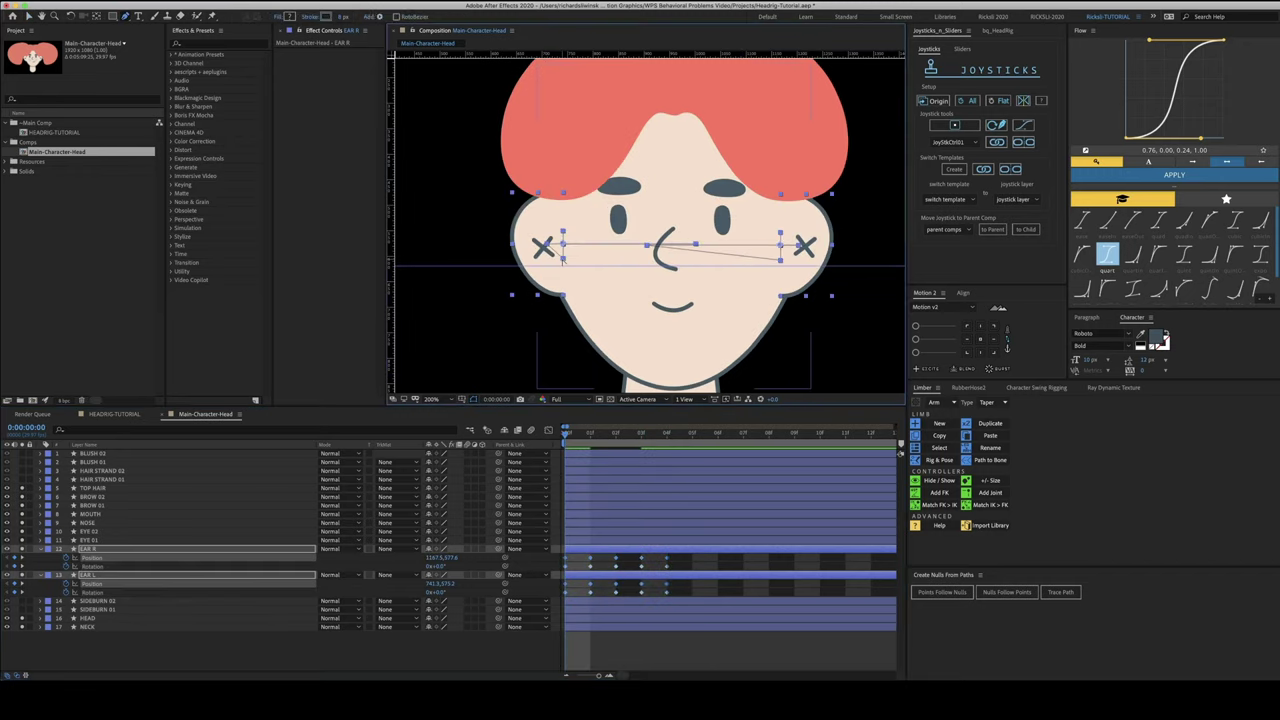
key(u)
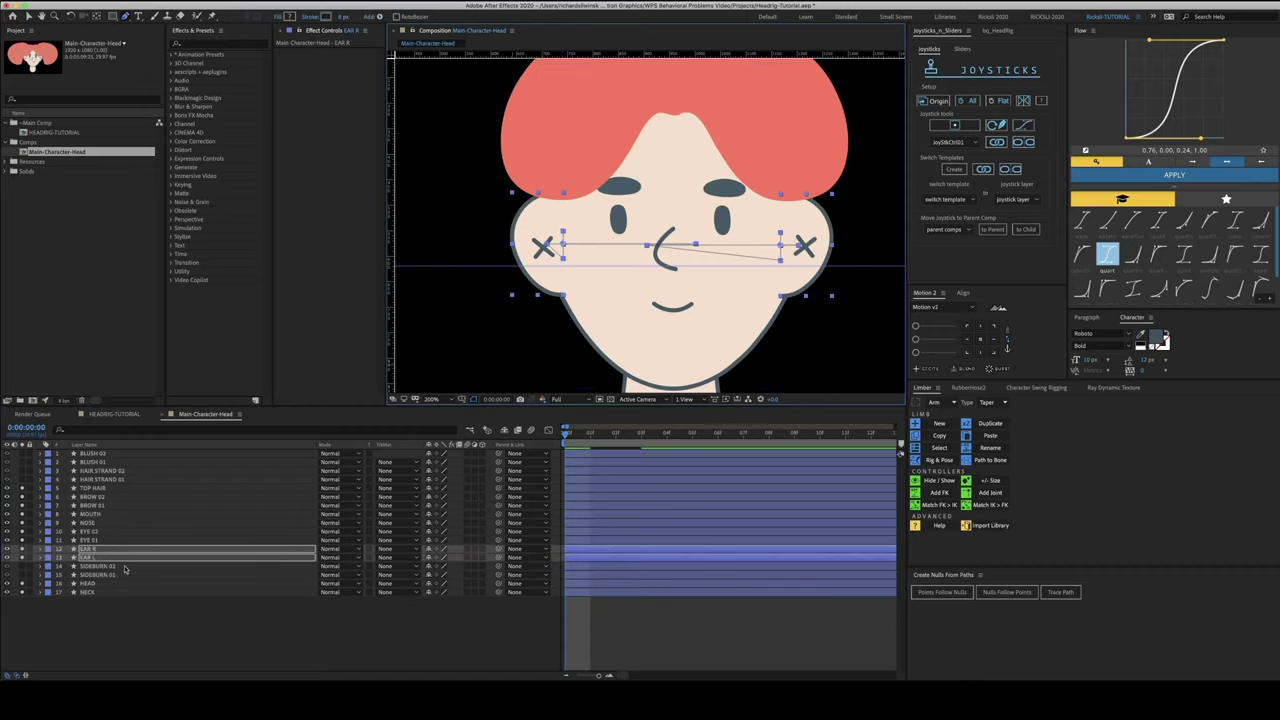
Solo SIDEBURN 01 so it shows together with the other head layers, and fit the whole head in view
click(125, 567)
click(22, 576)
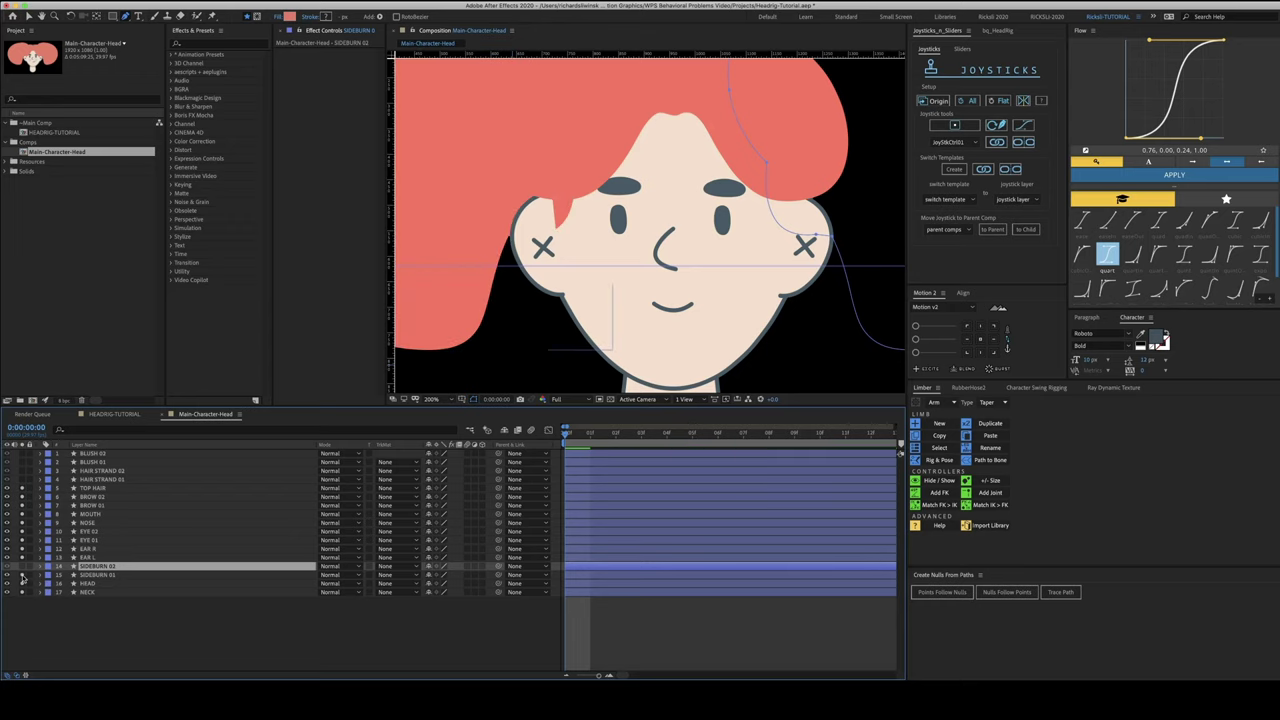
scroll(621, 231, down, 2)
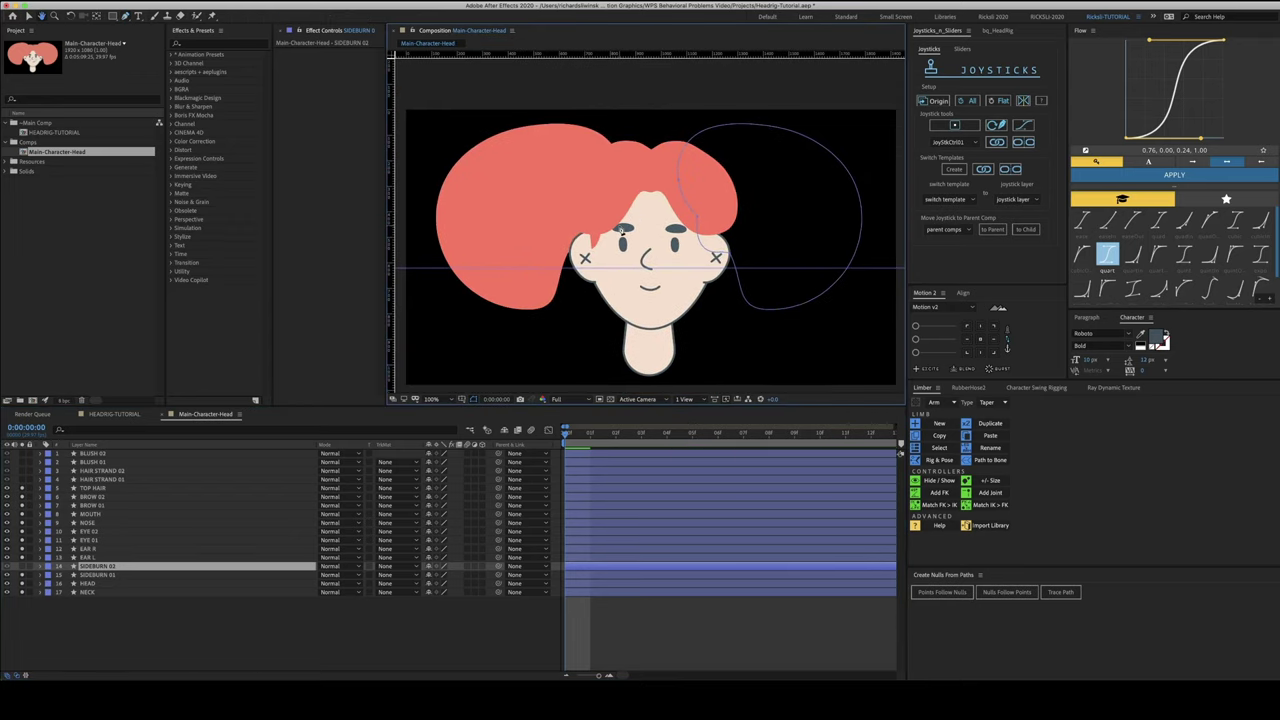
scroll(621, 231, up, 1)
drag(581, 248, 624, 240)
scroll(598, 250, down, 1)
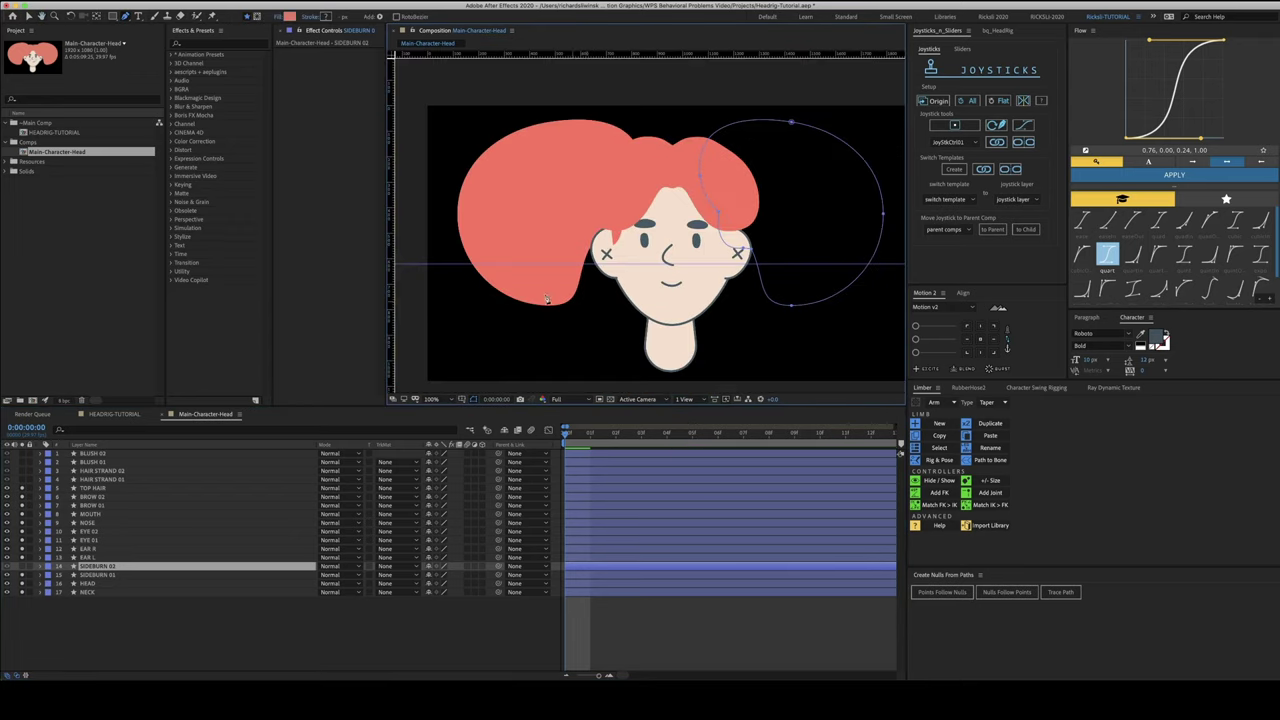
key(v)
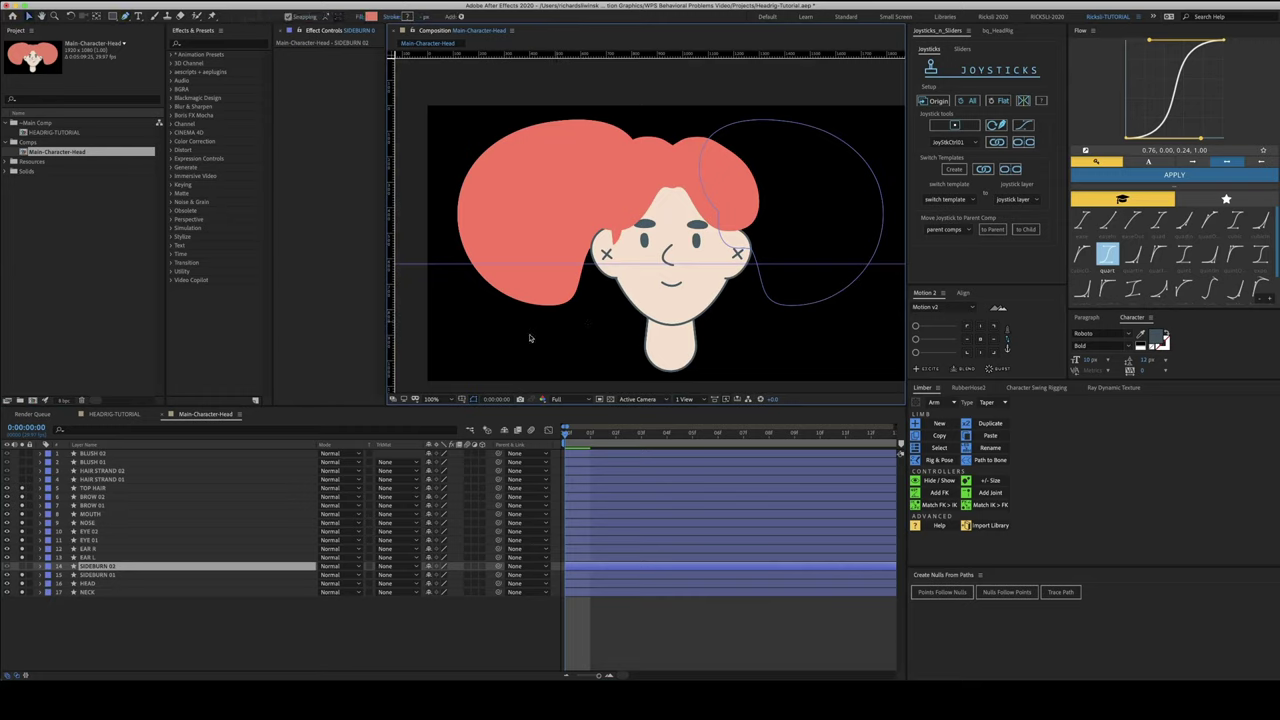
Duplicate the HEAD layer and rename the copy MASK 01
click(98, 584)
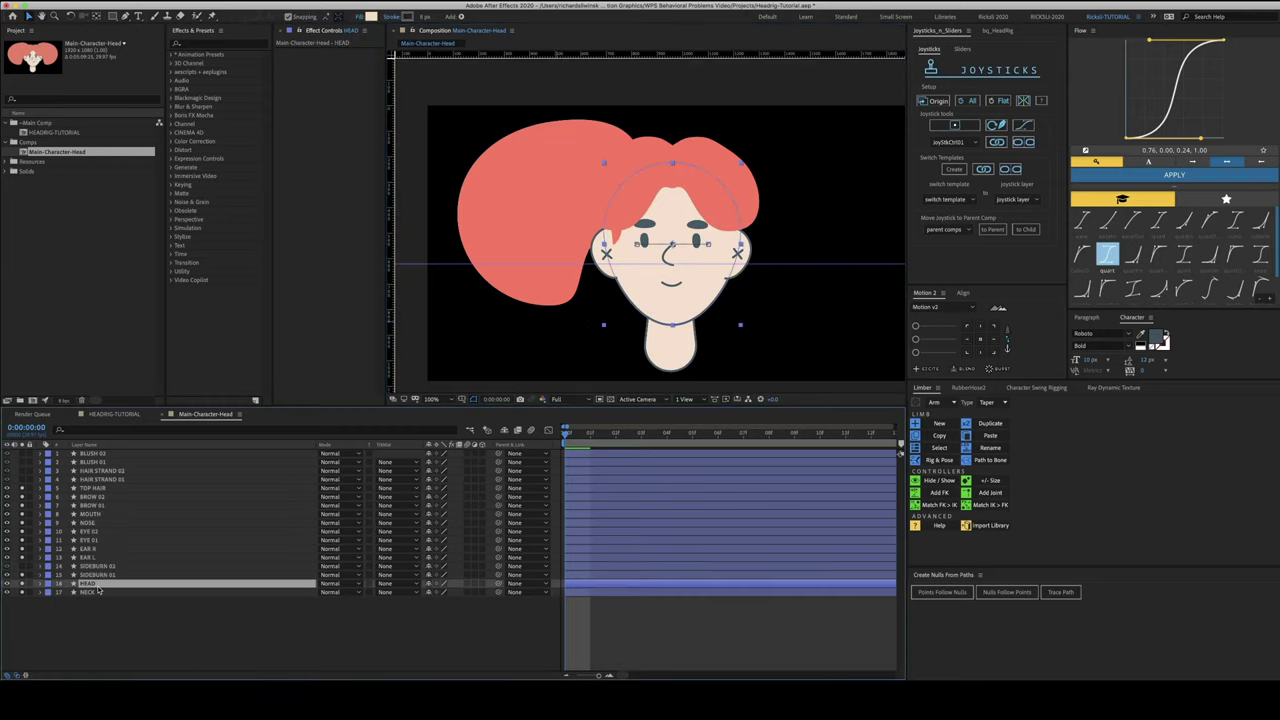
key(Return)
key(ctrl+d)
key(Return)
text(MASK 01)
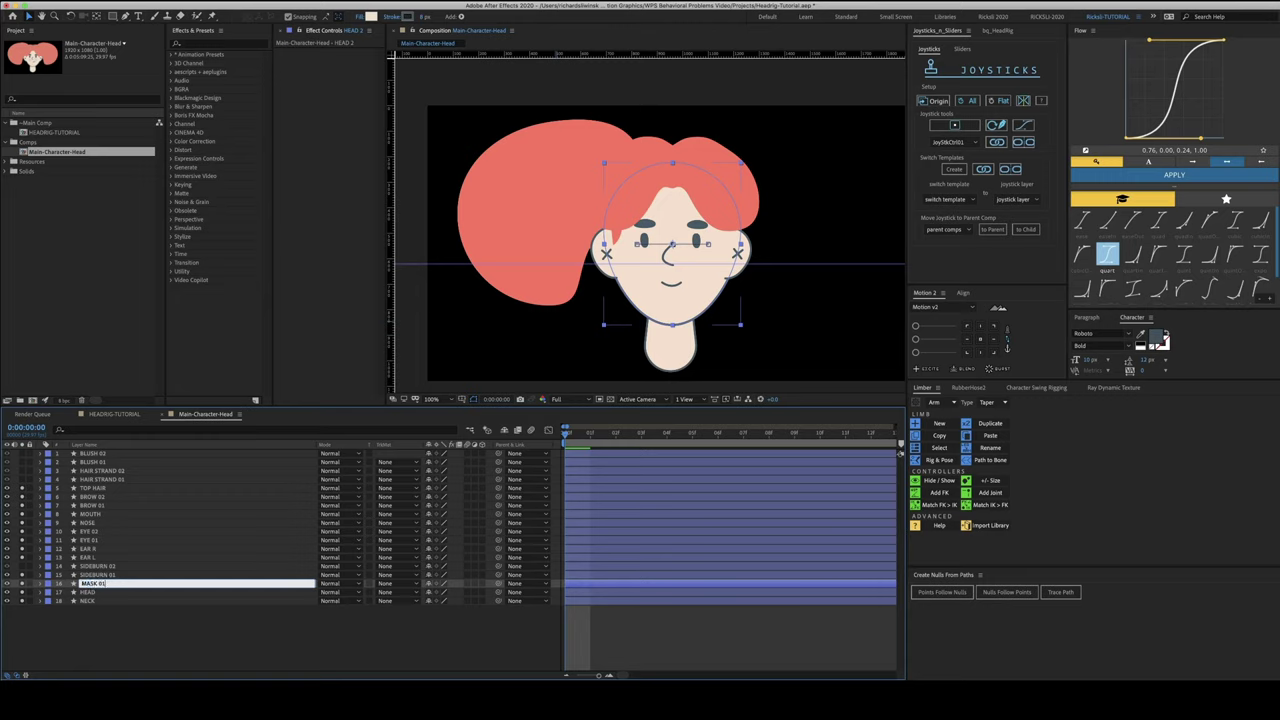
key(Return)
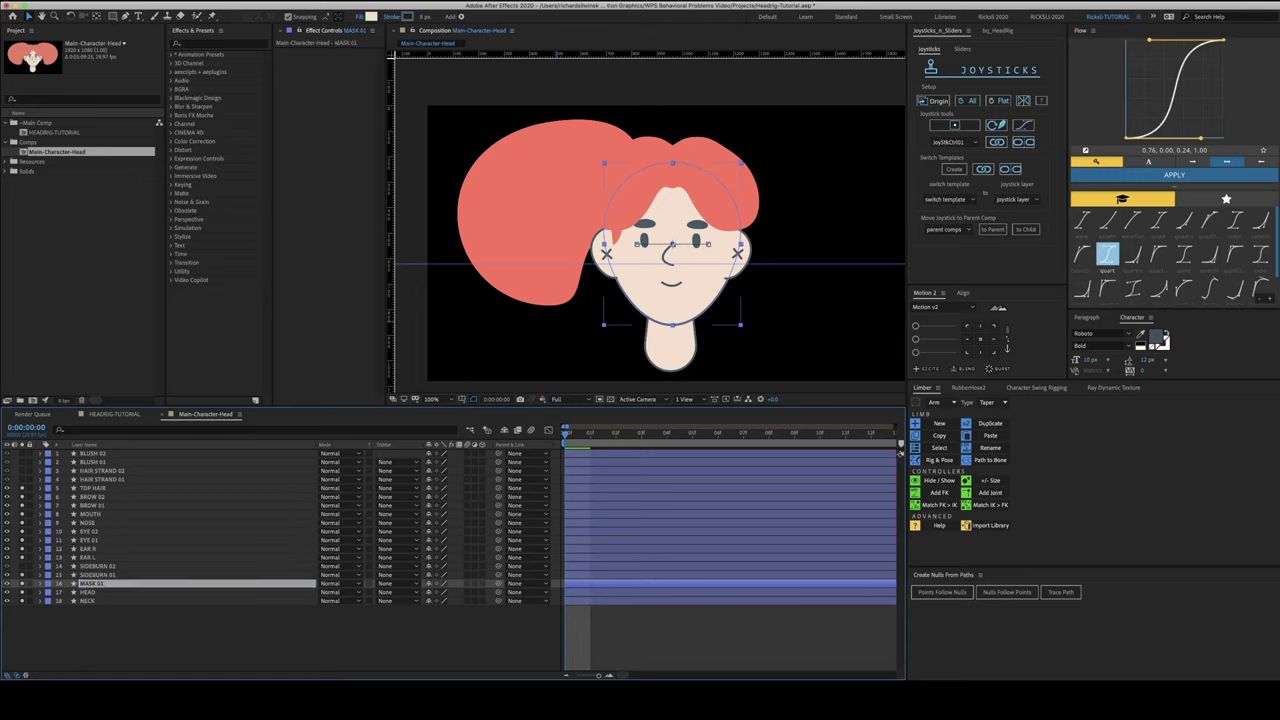
Place MASK 01 directly above SIDEBURN 01 and set it as SIDEBURN 01's alpha matte
click(100, 575)
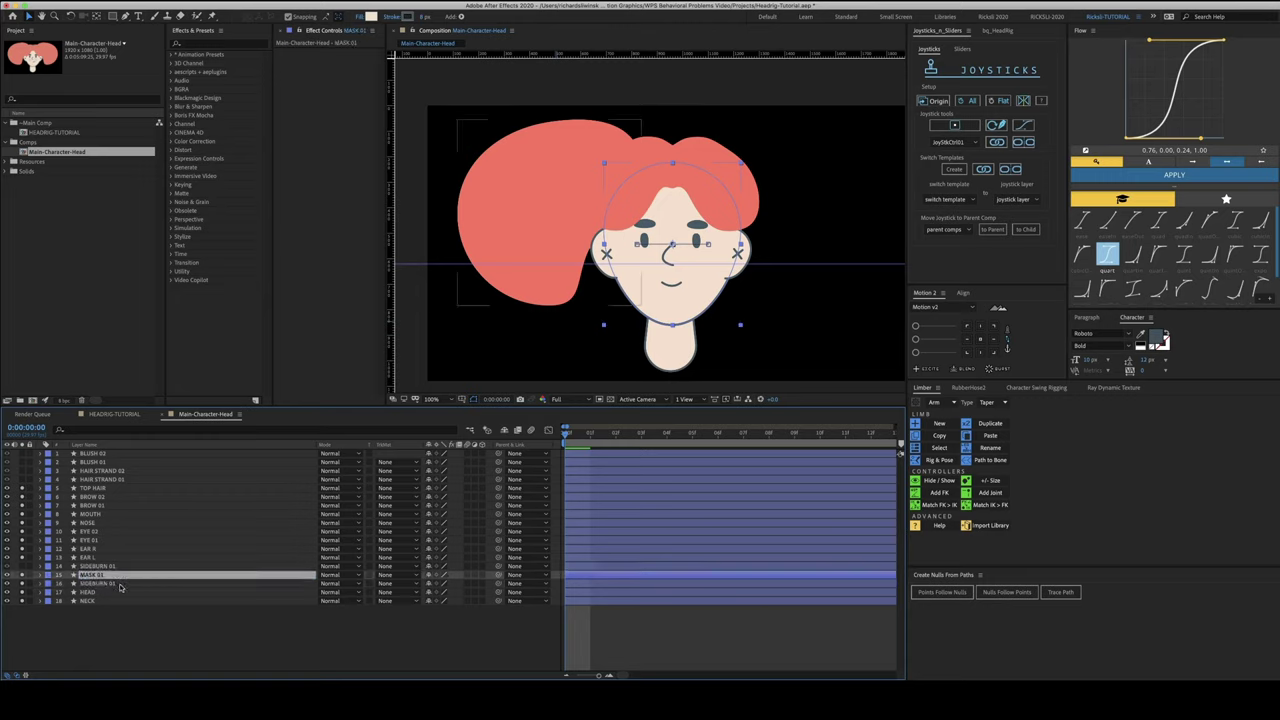
drag(100, 575, 120, 588)
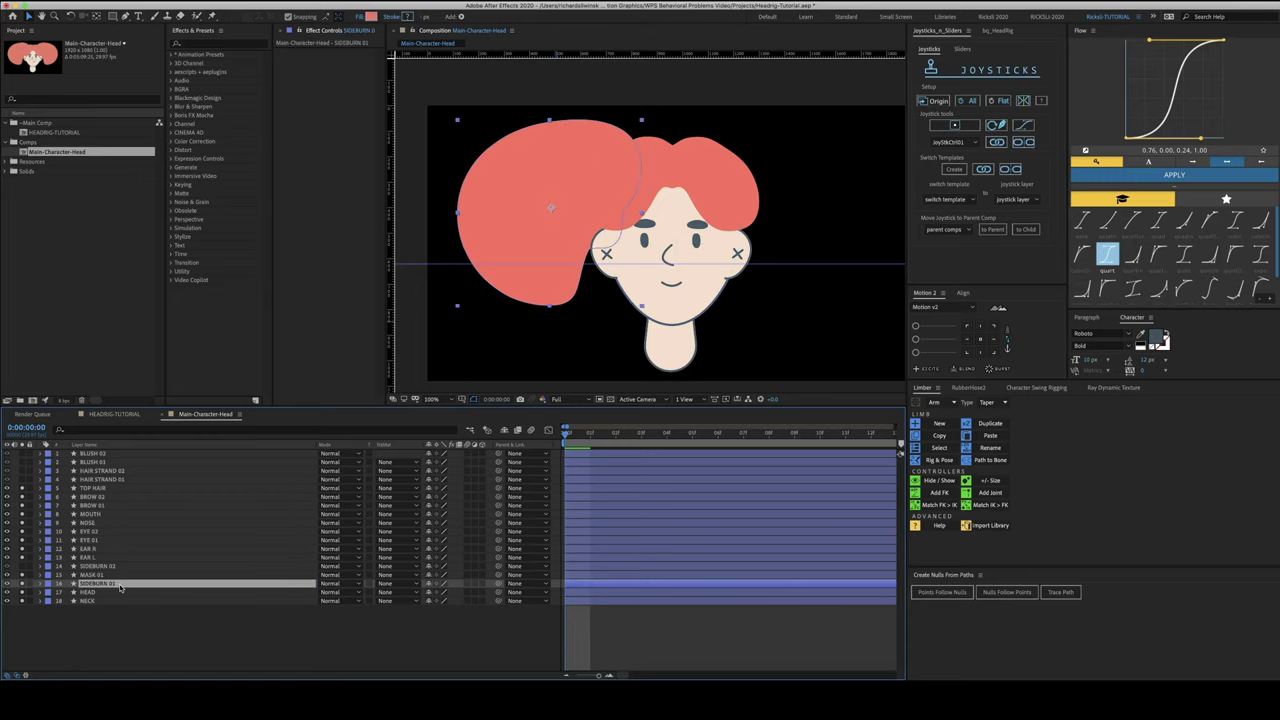
click(392, 584)
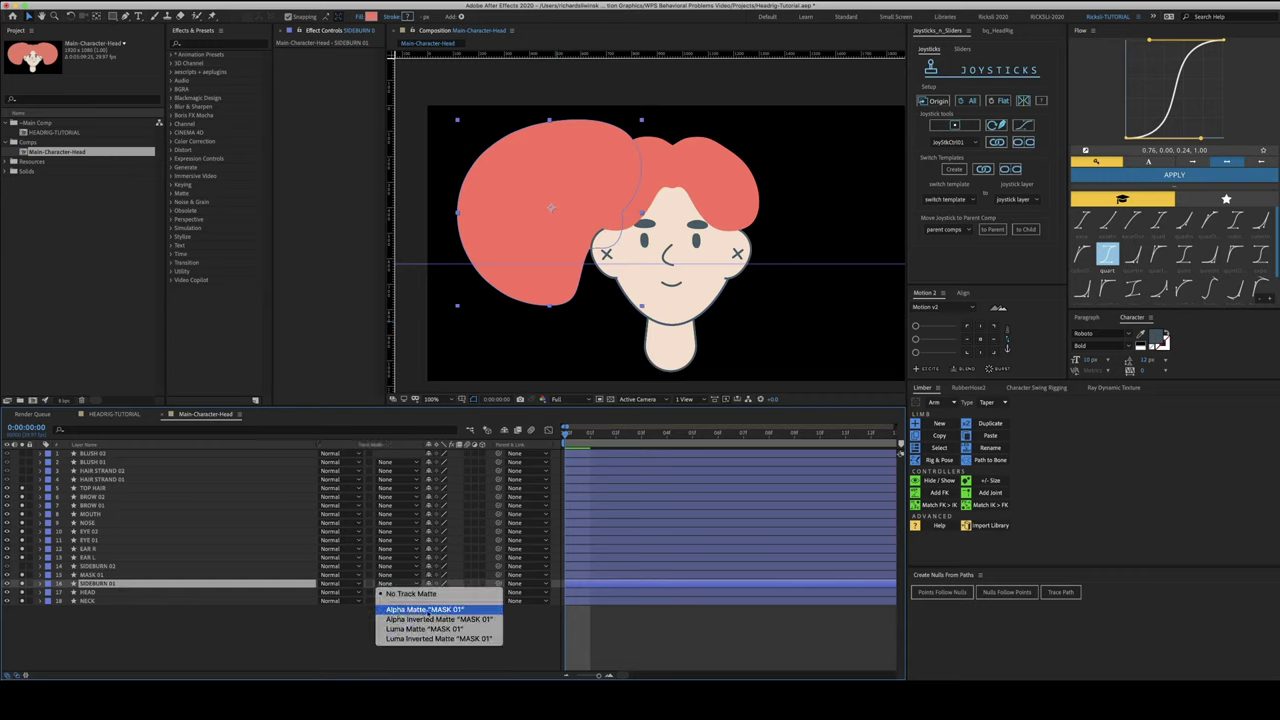
click(428, 610)
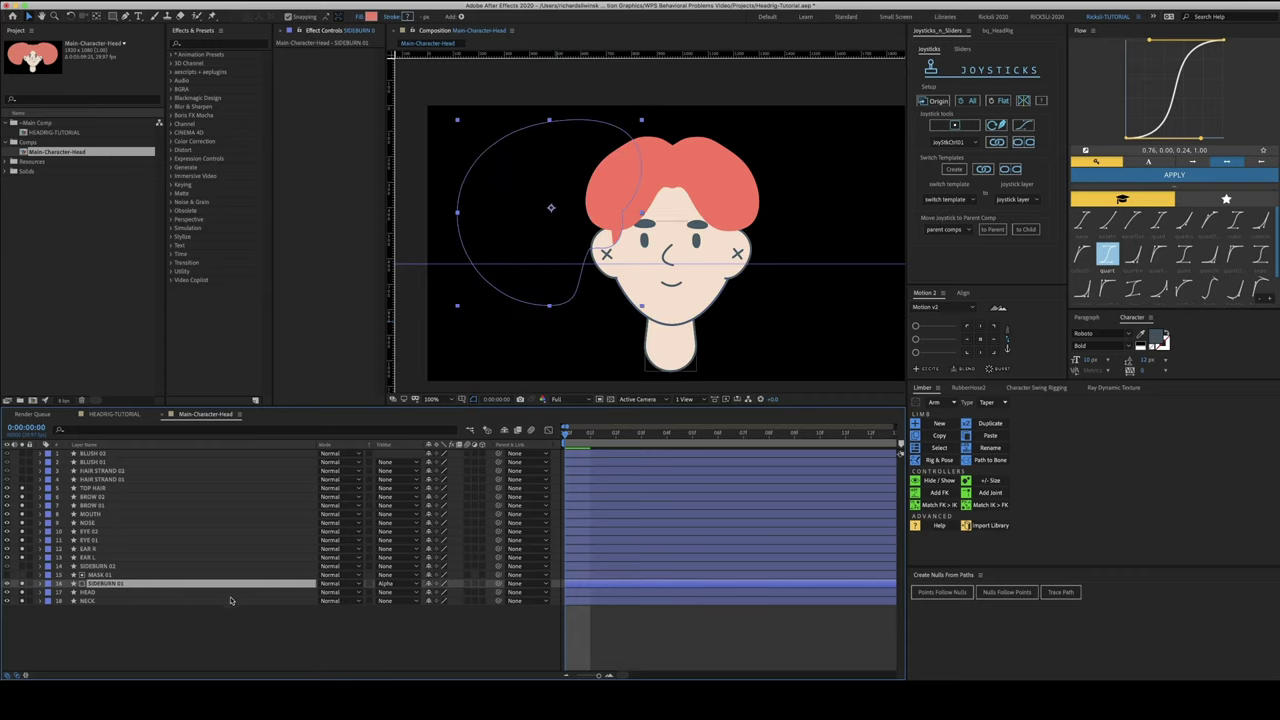
Set the stroke width of the MASK 01 shape to 10 px
click(100, 575)
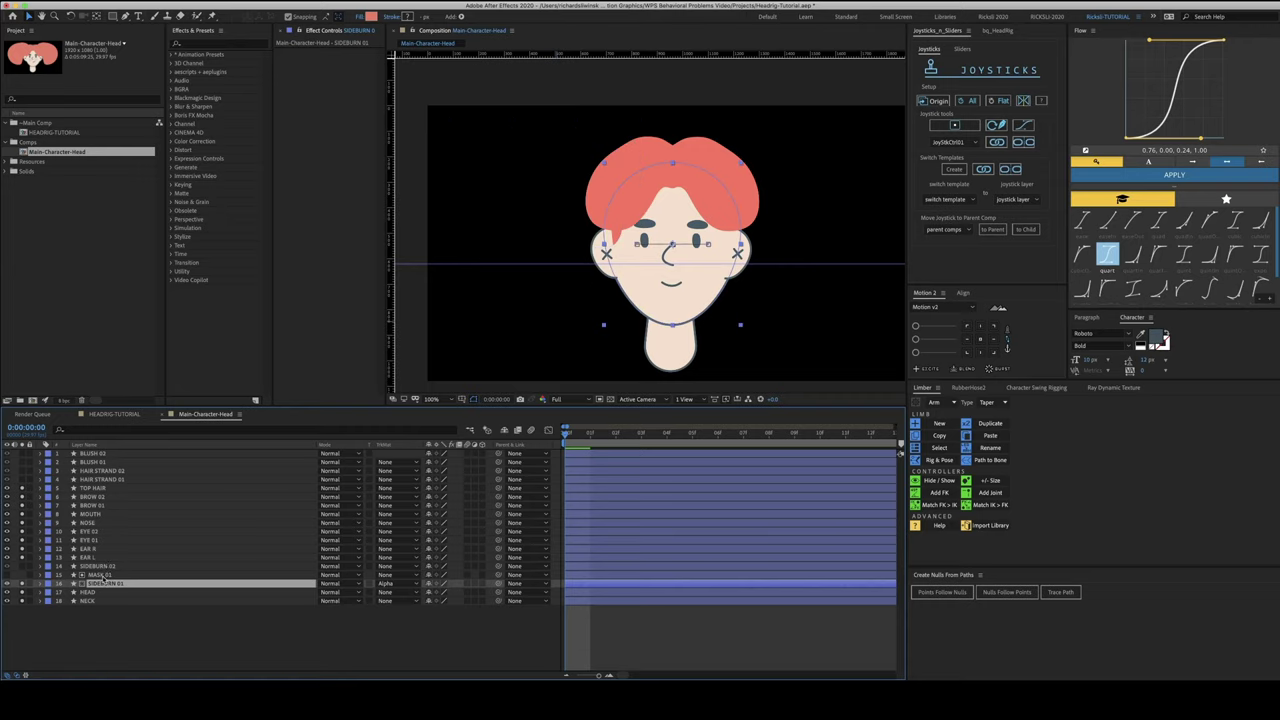
click(424, 17)
text(8)
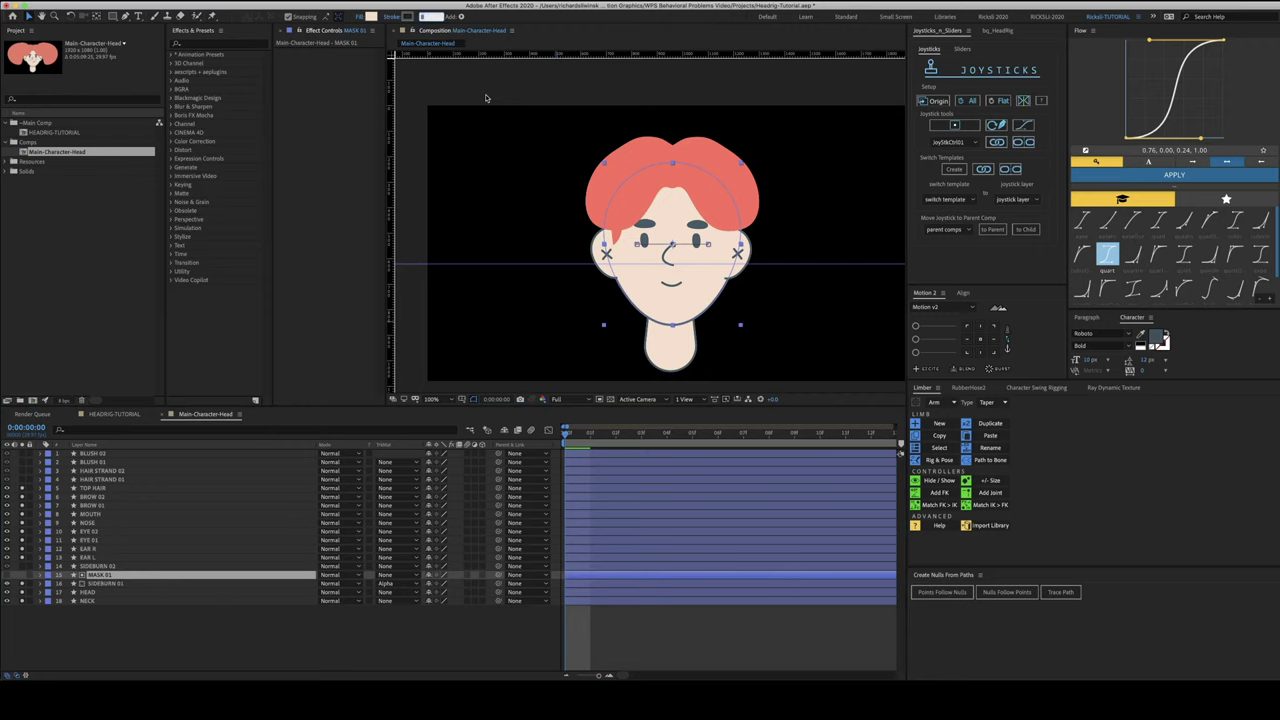
text(10)
Start position keyframes on SIDEBURN 01 at frame 0, and at frame 1 shift it horizontally to about X 785 beside the ear
click(160, 582)
key(p)
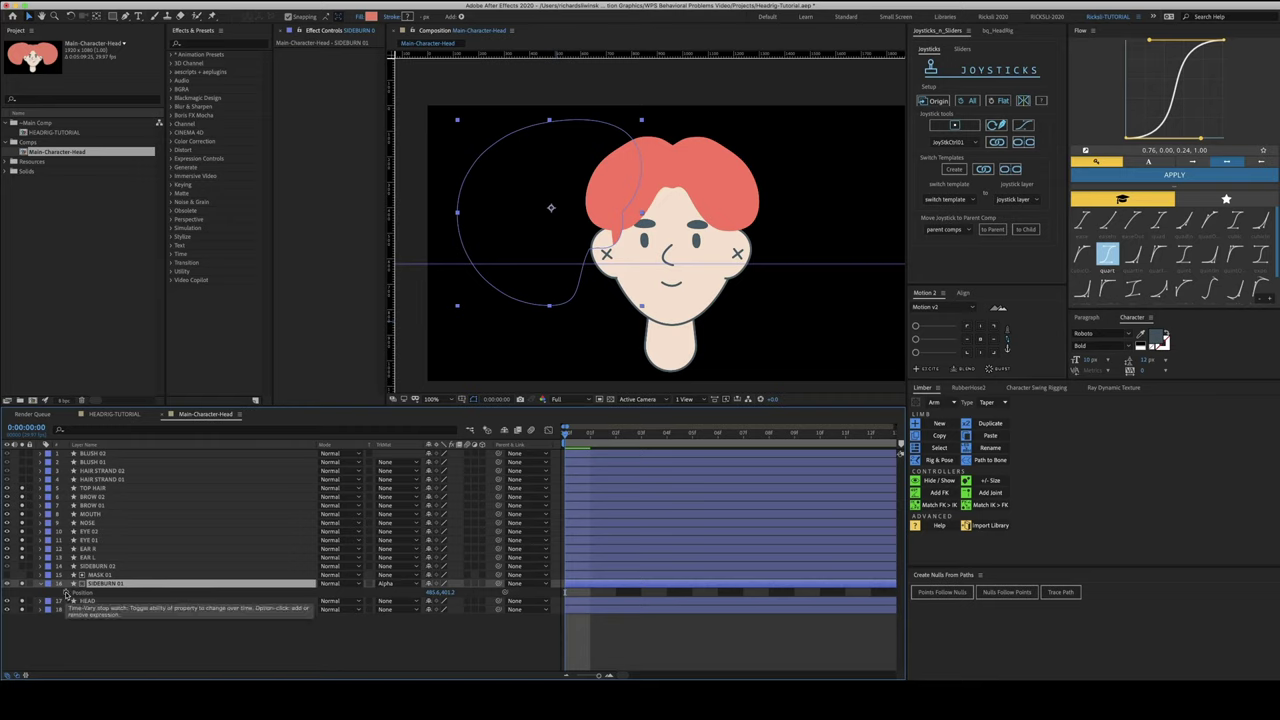
key(Return)
key(Page_Down)
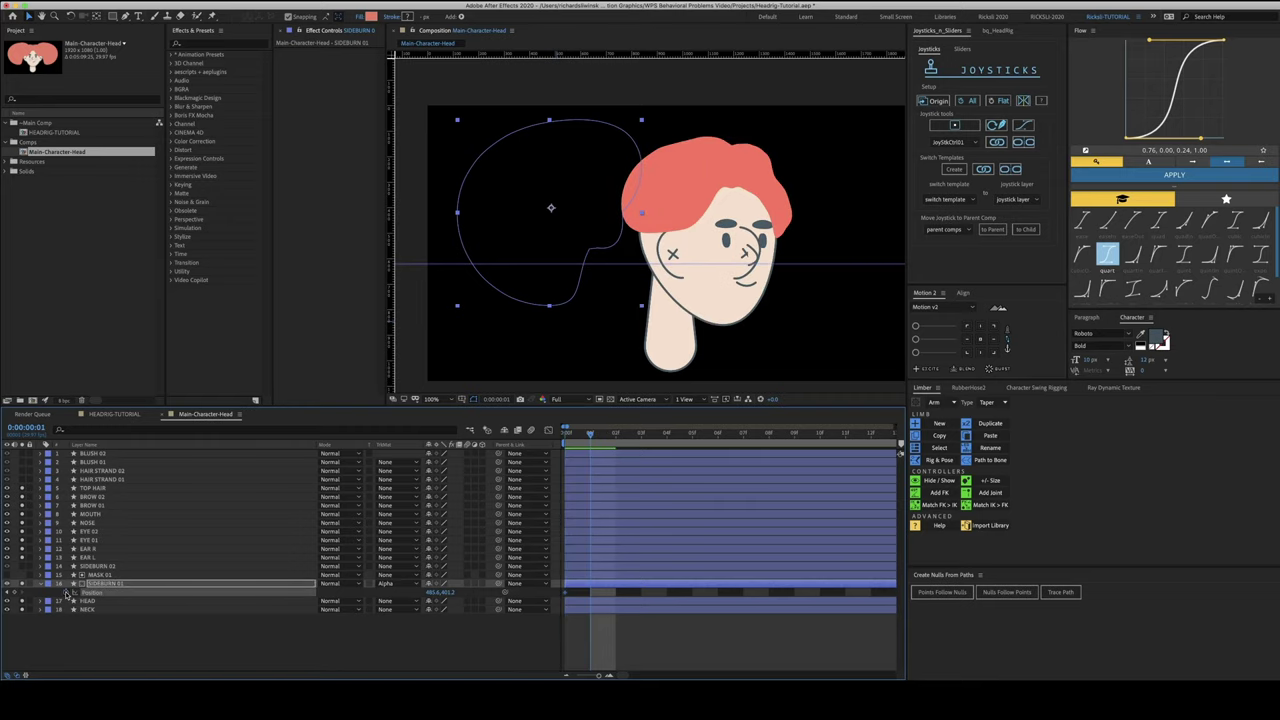
drag(433, 592, 584, 591)
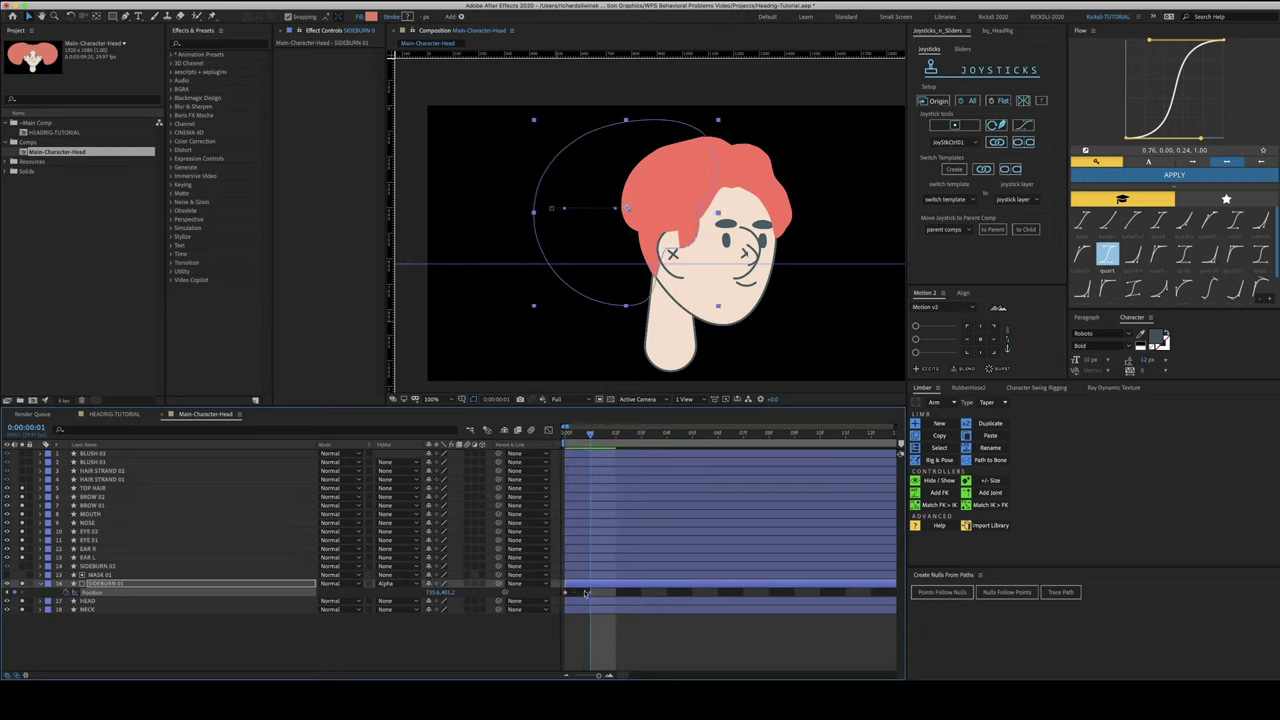
key(Page_Up)
click(488, 650)
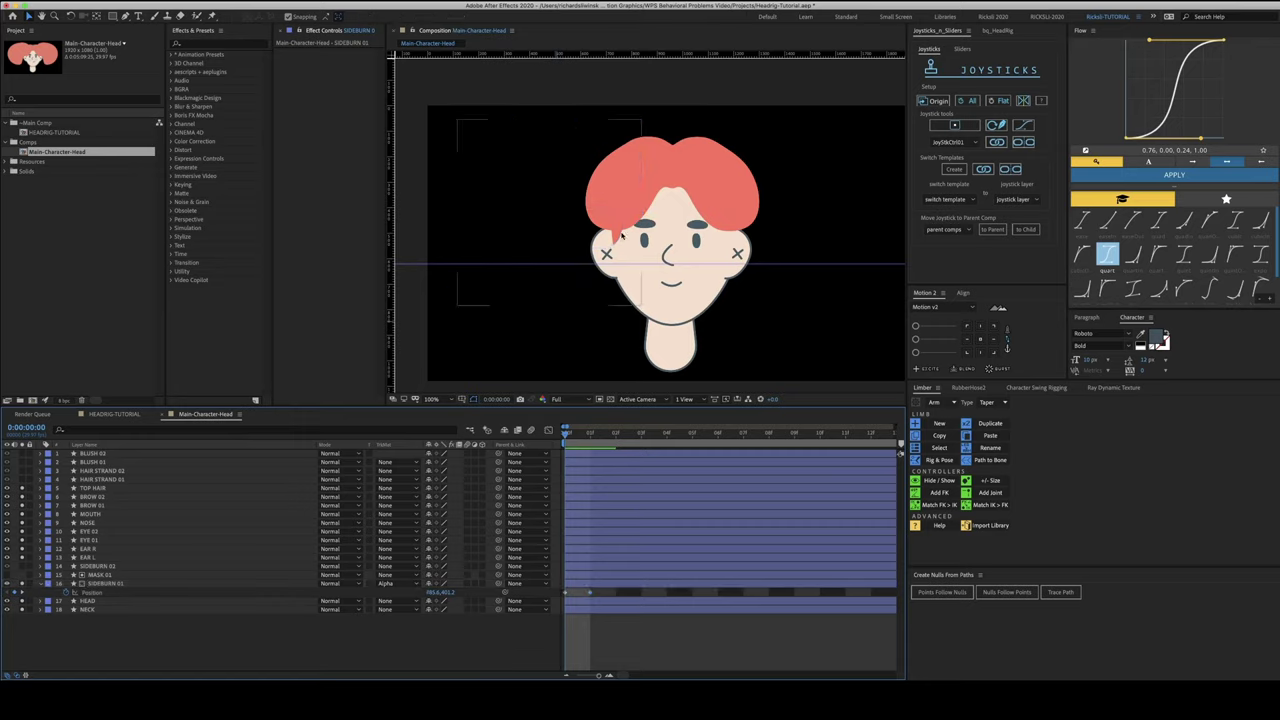
key(Page_Down)
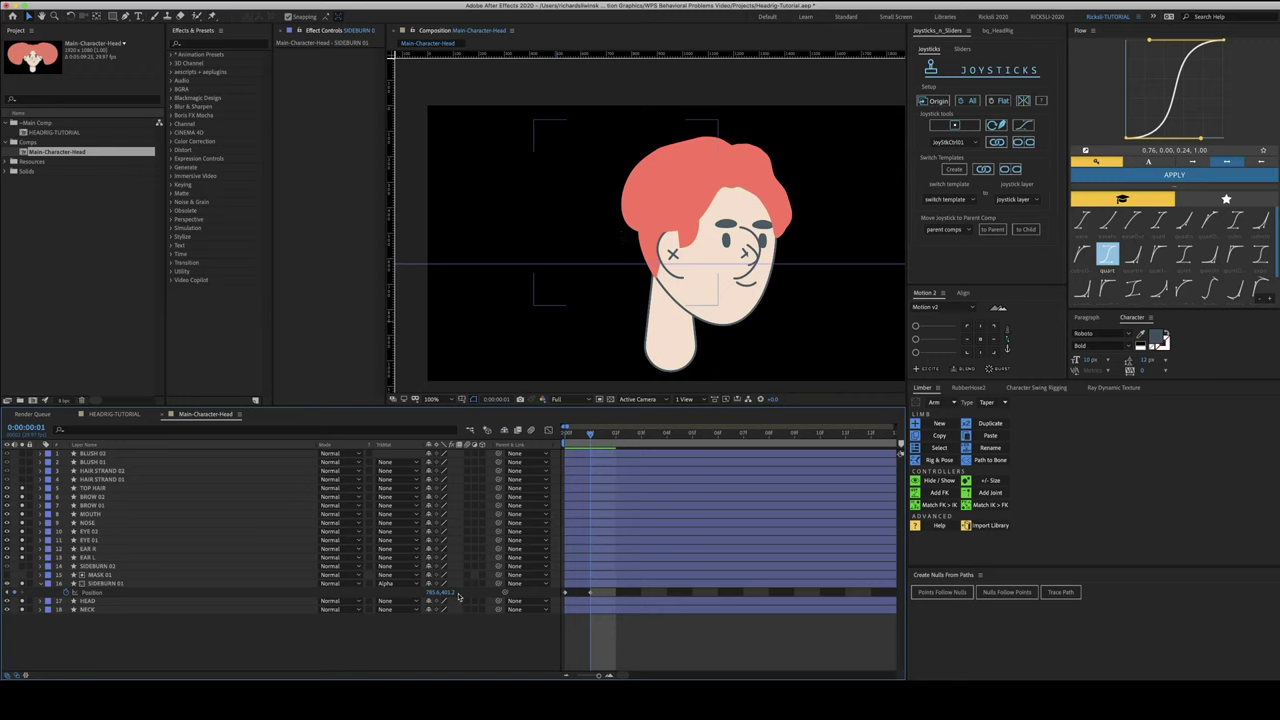
Nudge SIDEBURN 01 a few pixels further right at frame 1 to line up with the turned head
click(579, 587)
key(Right)
key(Right)
key(Right)
key(Right)
key(Right)
key(Right)
key(Right)
key(Right)
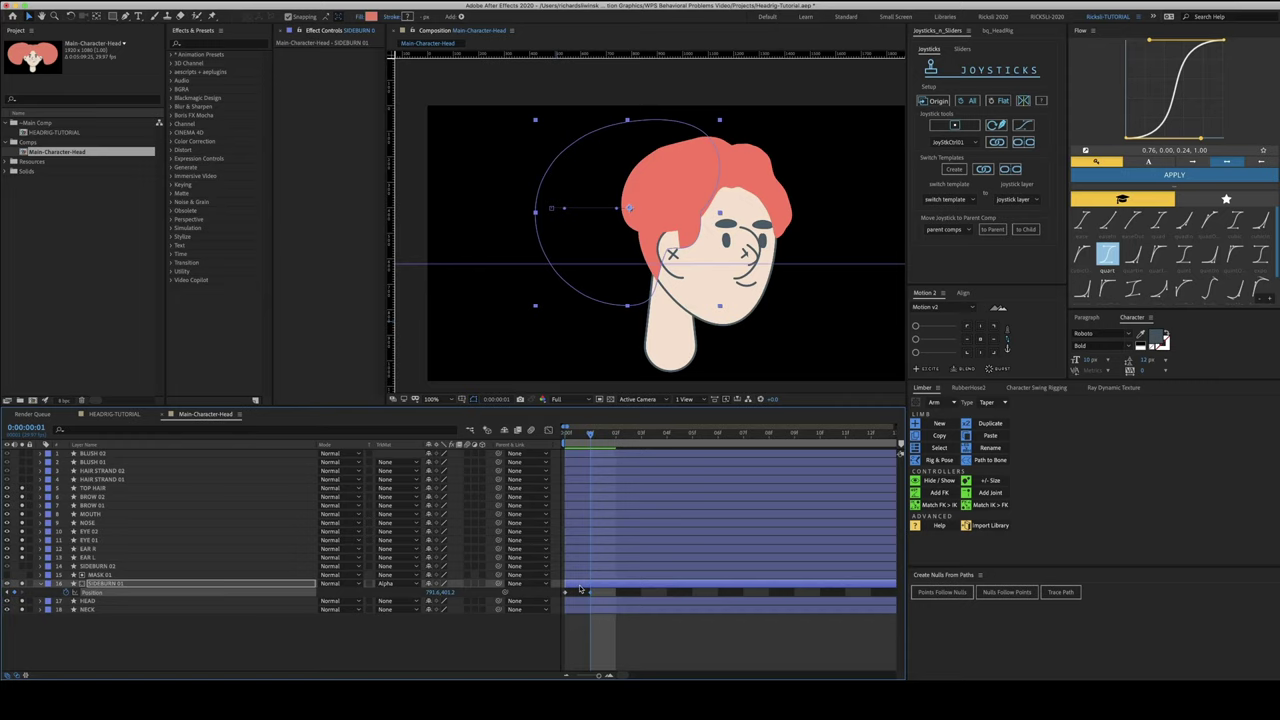
Try moving the EAR R and EAR L layers above TOP HAIR and compare frames 1 and 0
click(88, 549)
shift+click(91, 556)
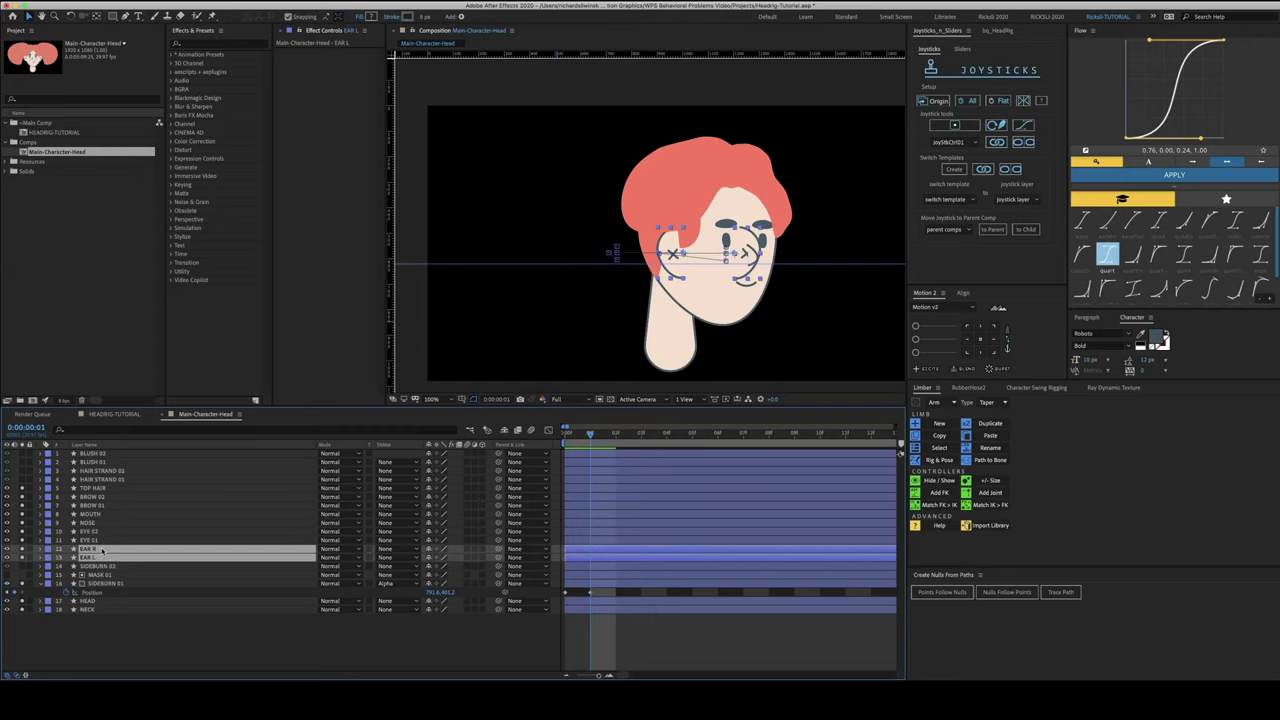
drag(101, 550, 97, 489)
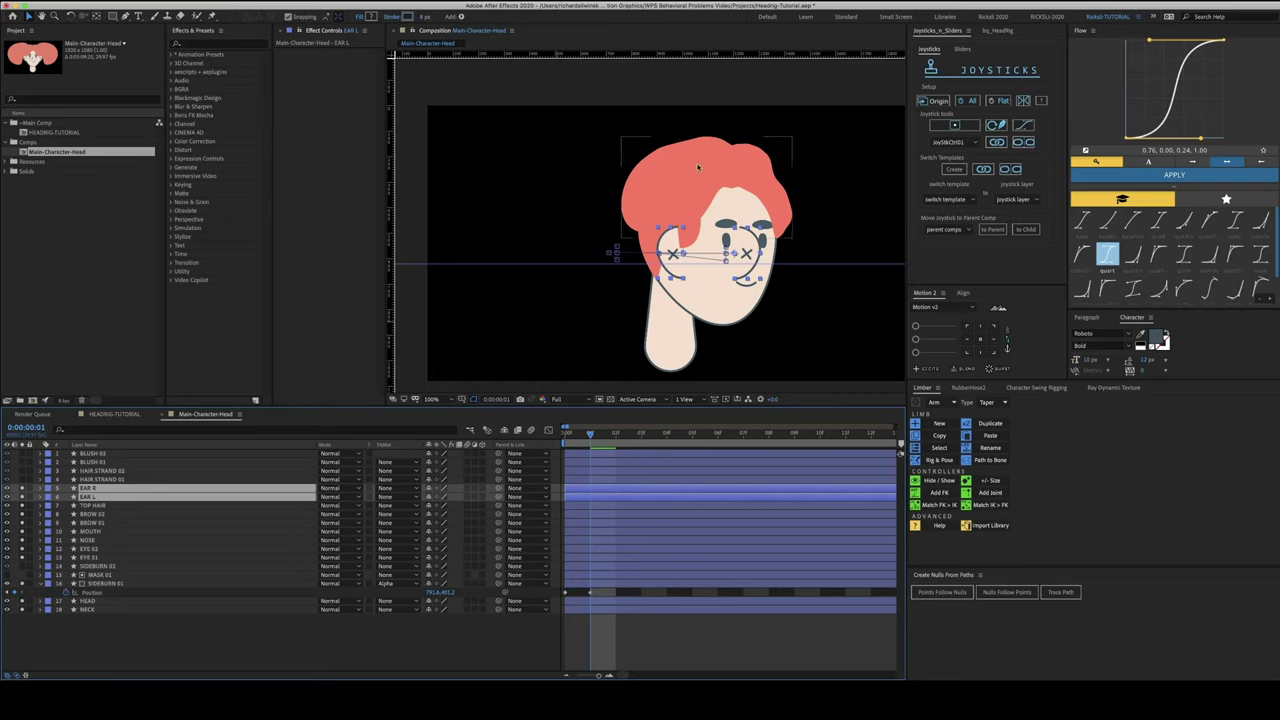
key(Page_Up)
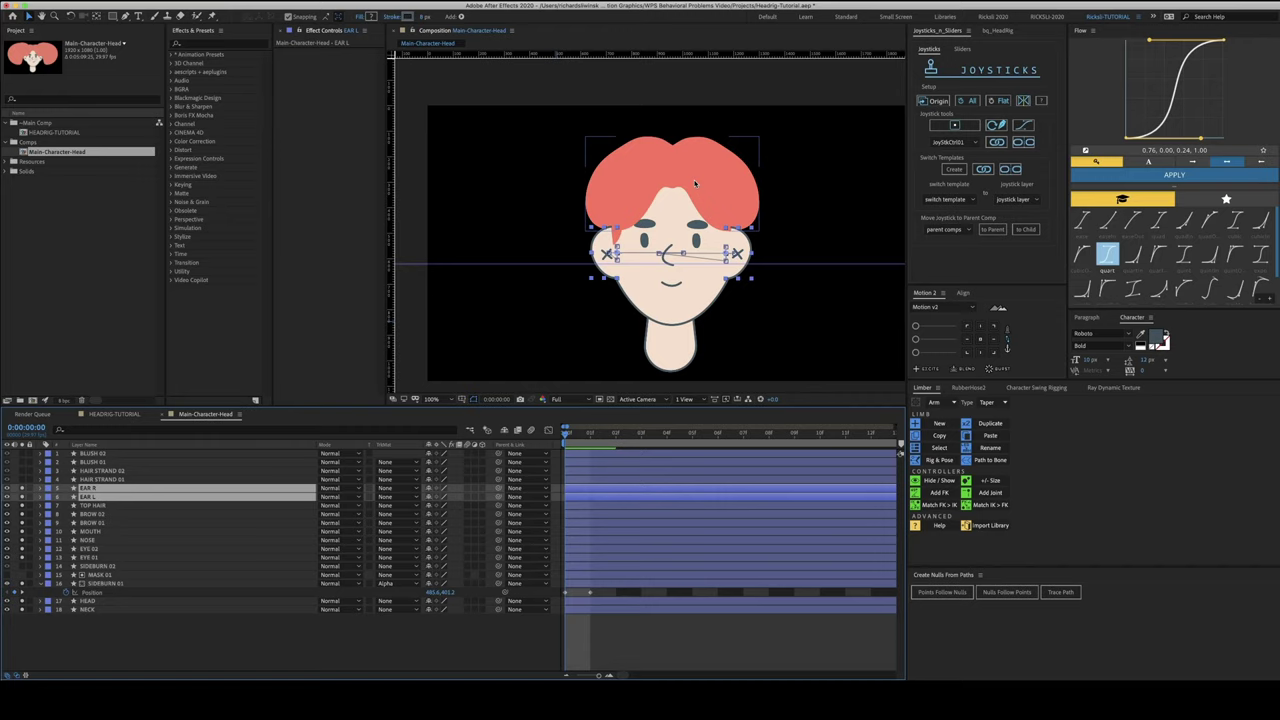
Move the EAR R and EAR L layers back down the stack to just below EYE 01
key(super+[)
key(super+[)
key(super+[)
key(super+[)
key(super+[)
key(super+[)
key(super+[)
key(Page_Down)
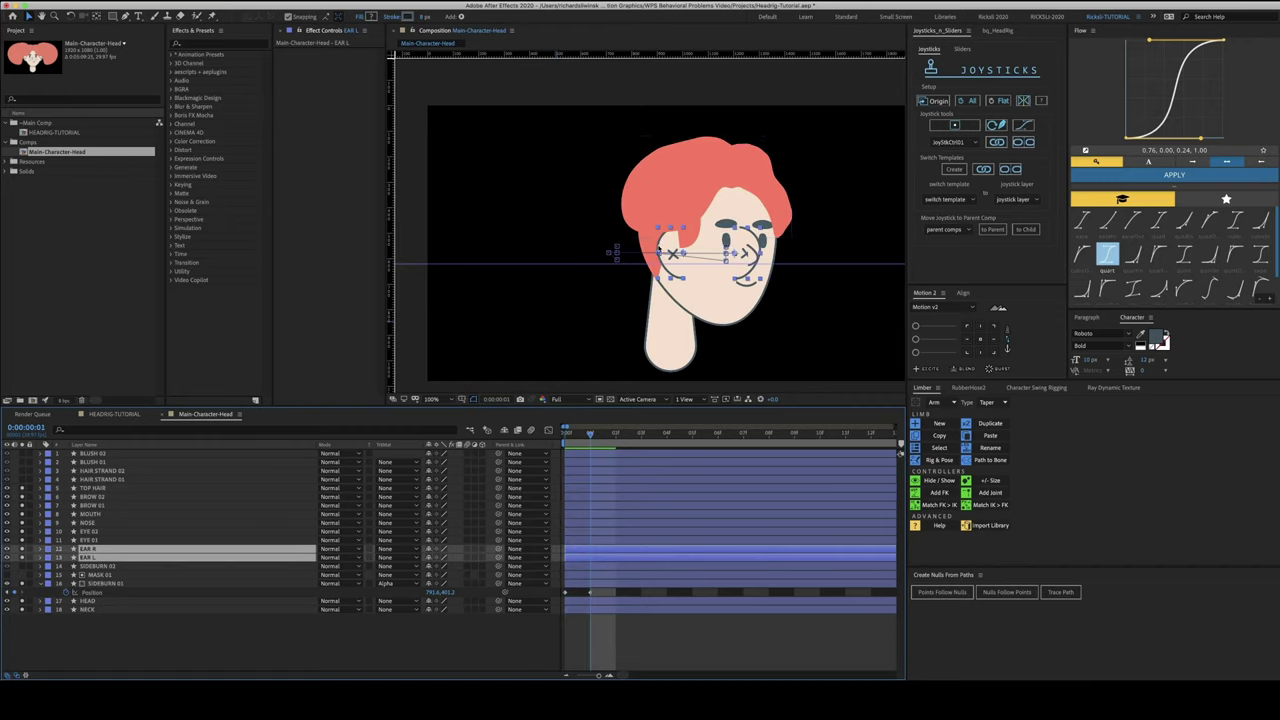
At frame 2, shift SIDEBURN 01 left to about X 245 so it no longer covers the face
click(110, 584)
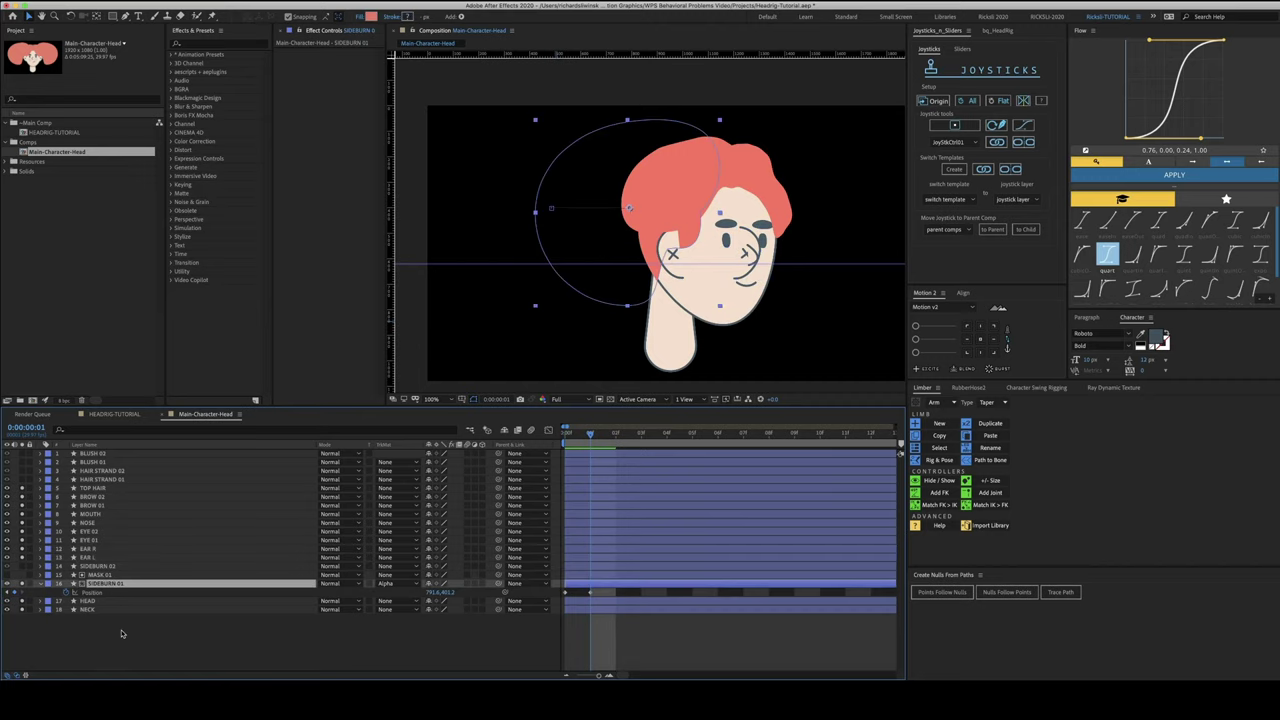
key(Page_Down)
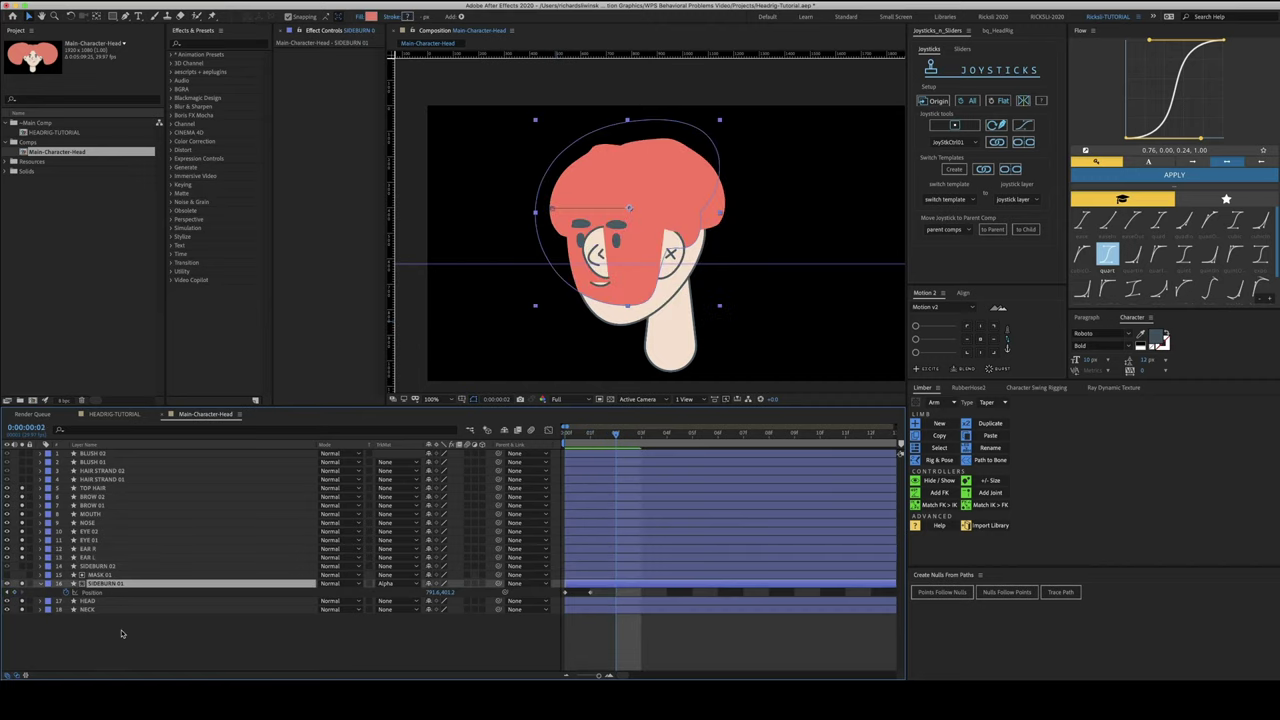
drag(436, 592, 195, 629)
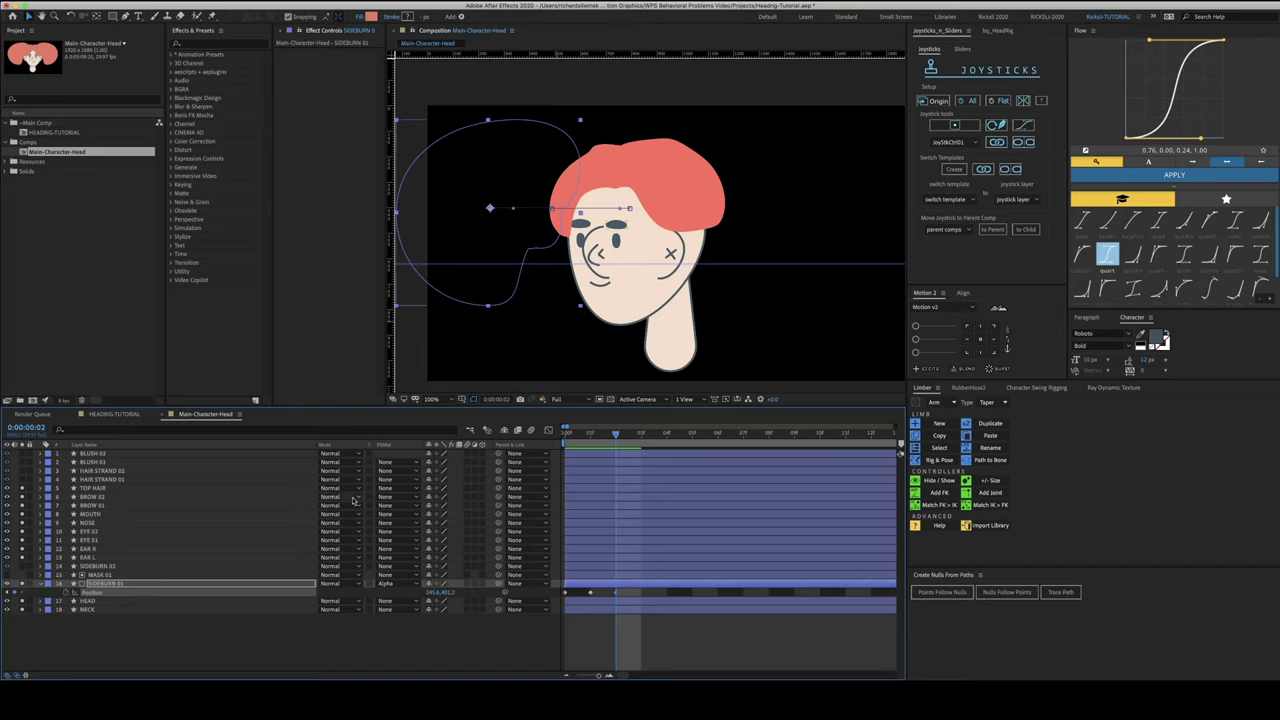
At frame 3, copy SIDEBURN 01's origin pose into a position keyframe using the Joysticks Origin function
key(Page_Down)
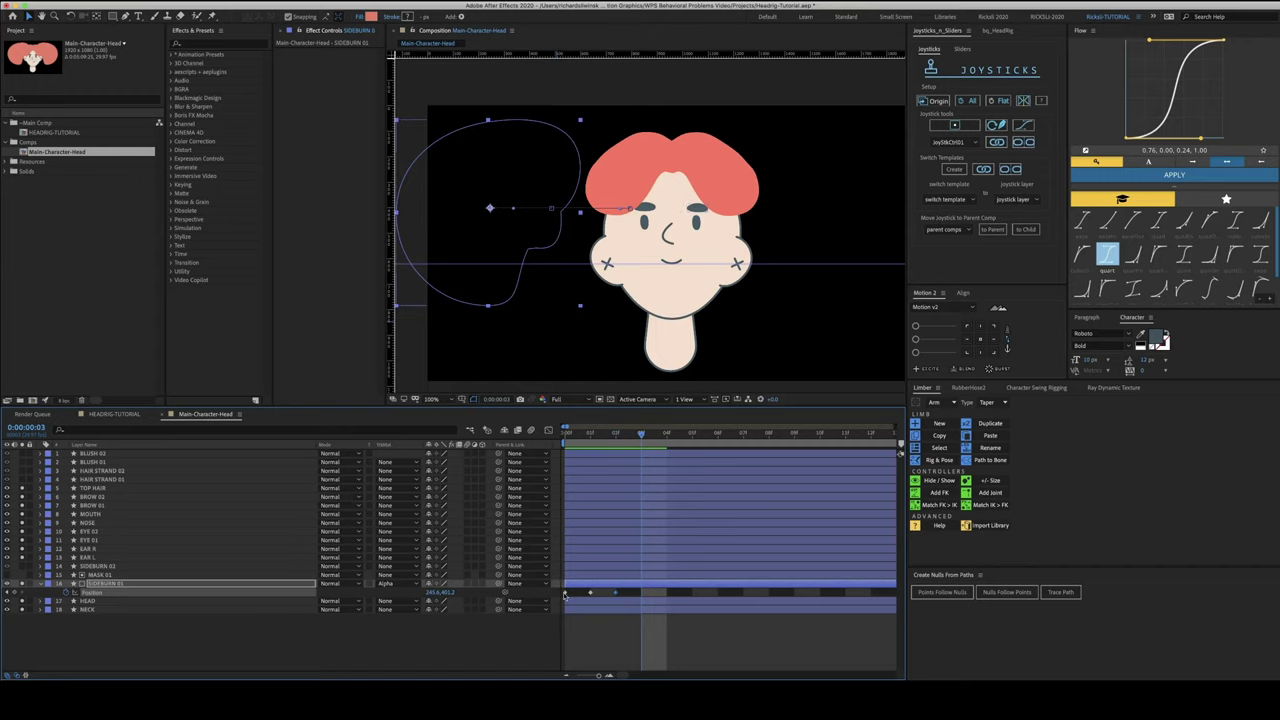
click(938, 102)
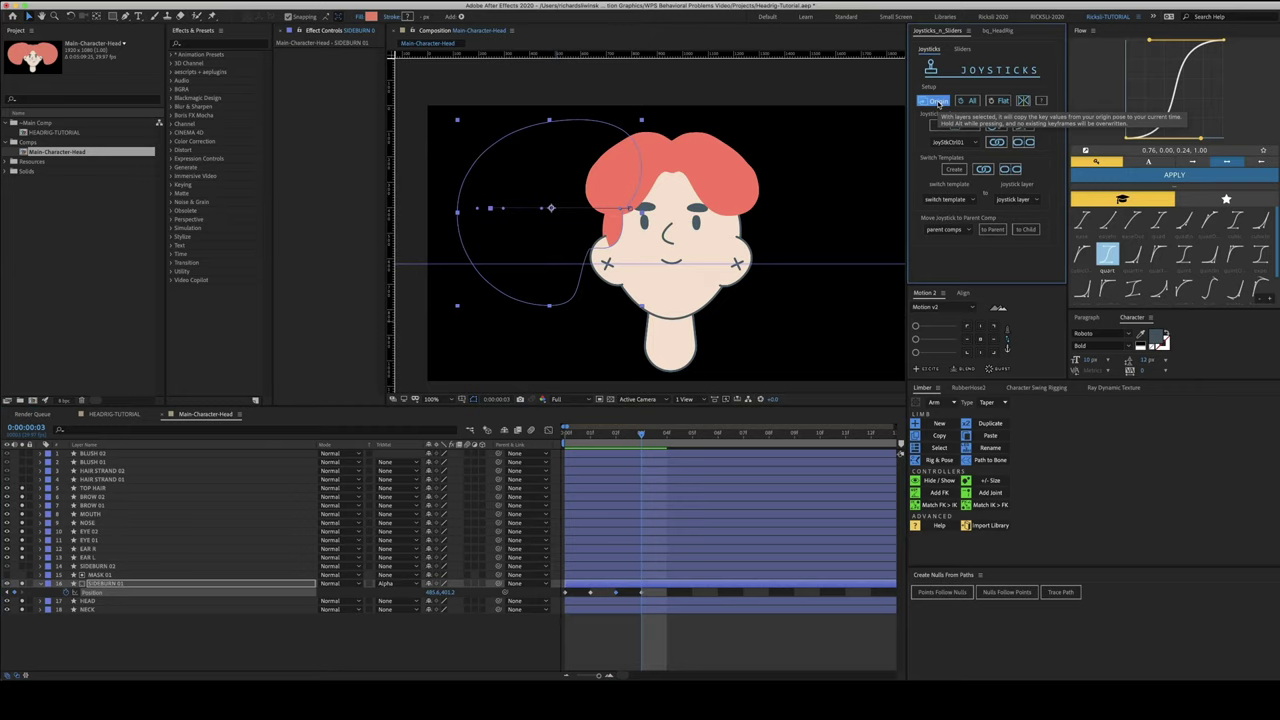
key(shift+Down)
key(shift+Down)
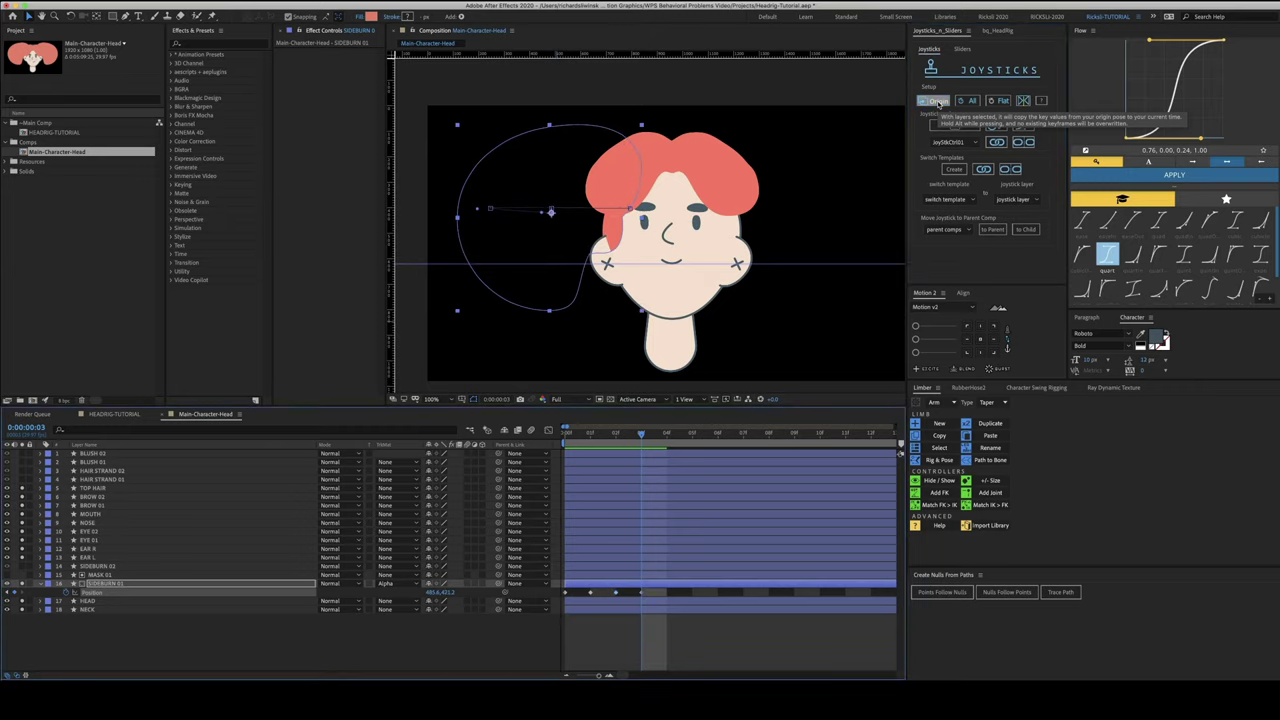
click(938, 102)
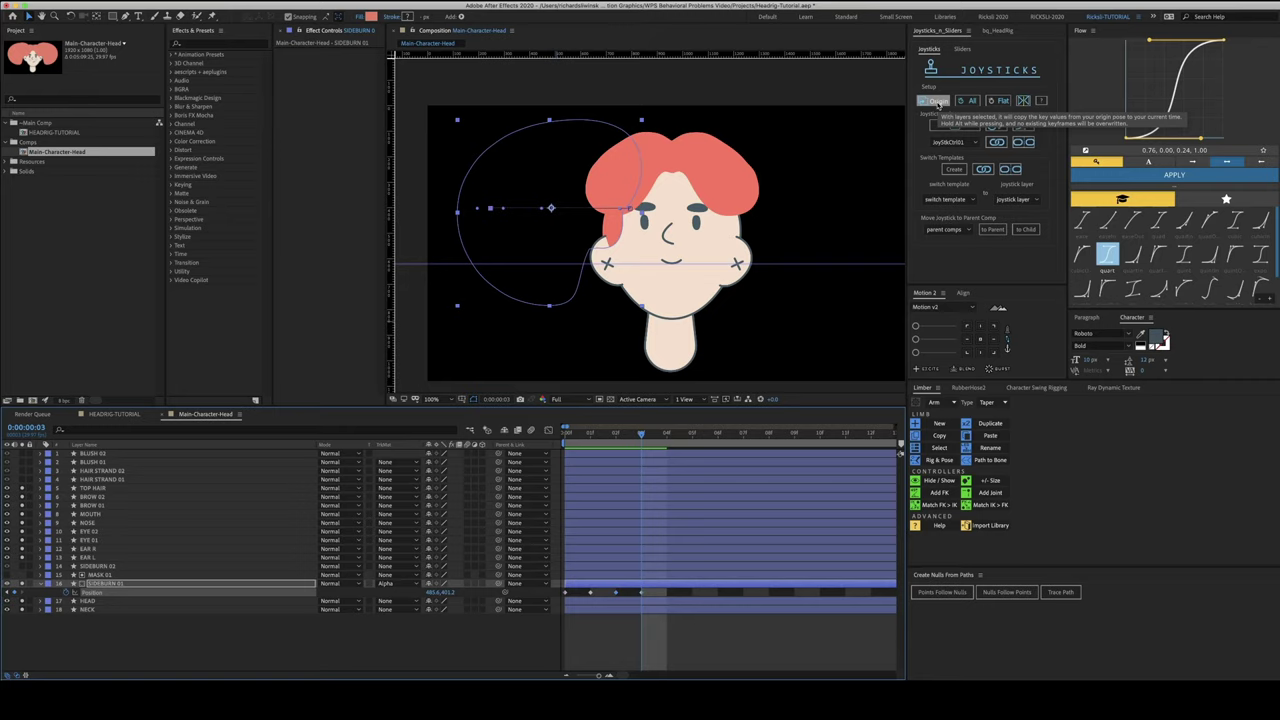
Lower SIDEBURN 01 by 10 px at frame 3
scroll(664, 222, up, 2)
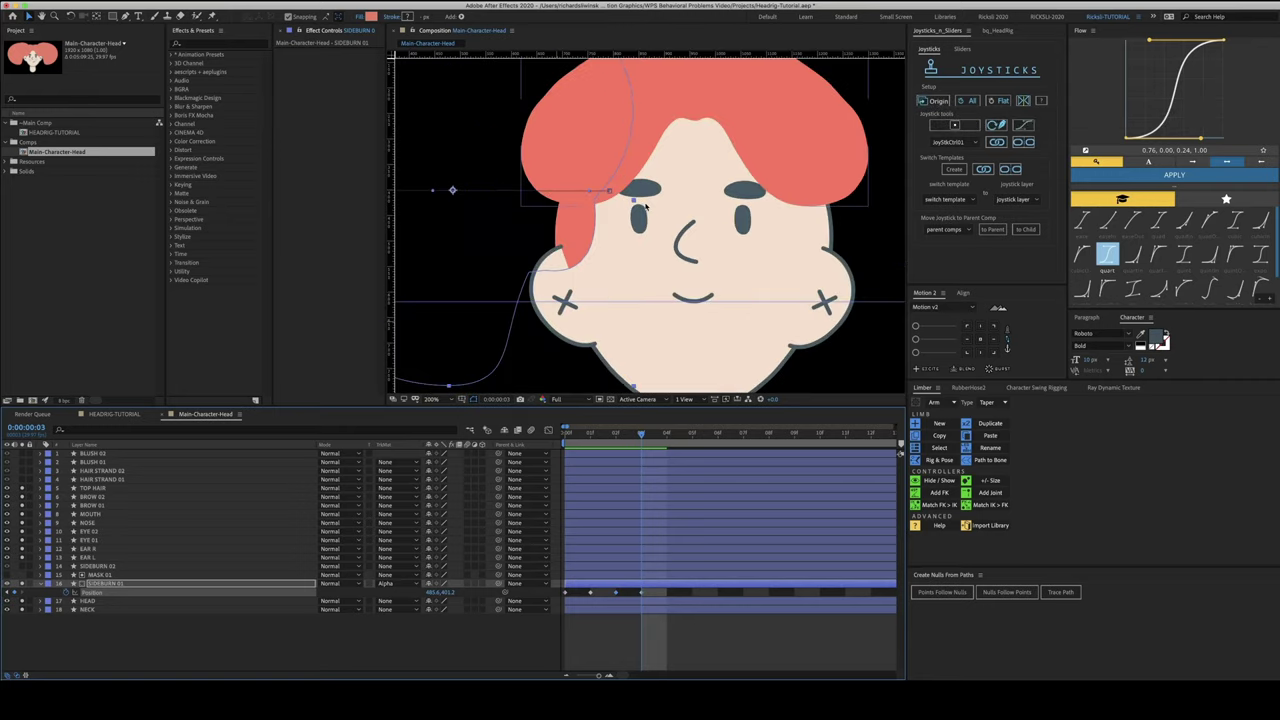
key(g)
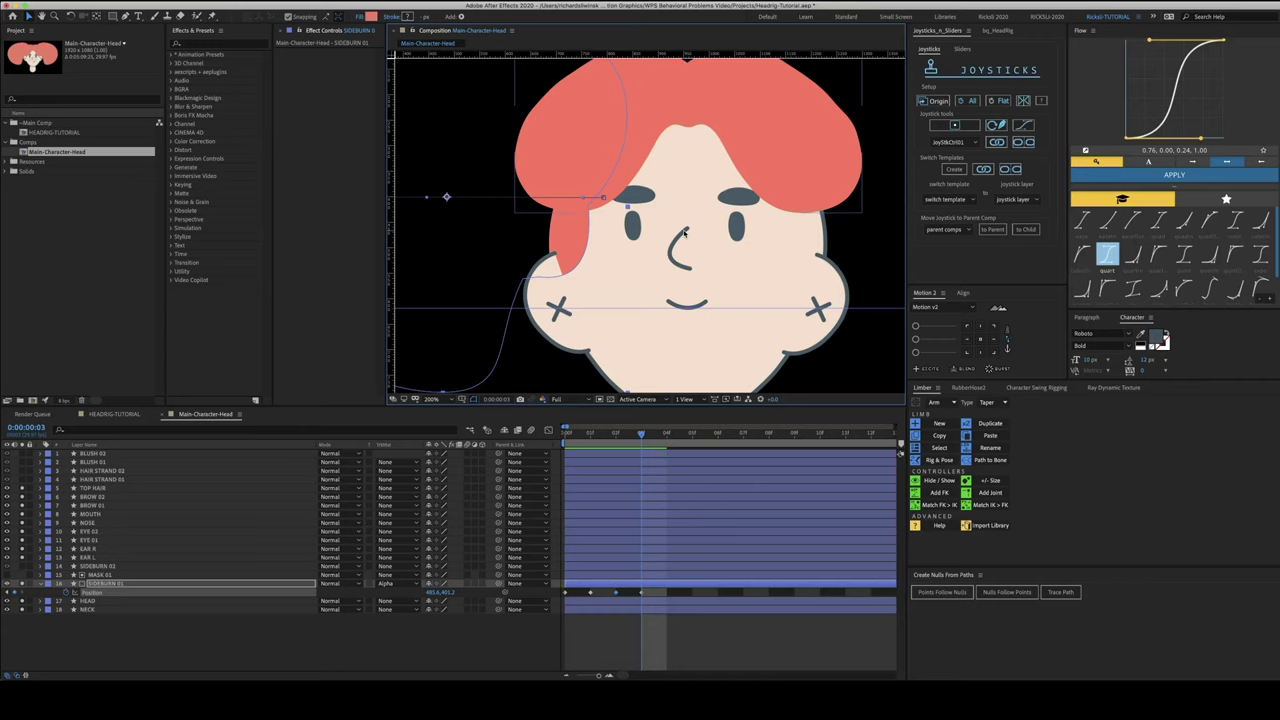
key(shift+Down)
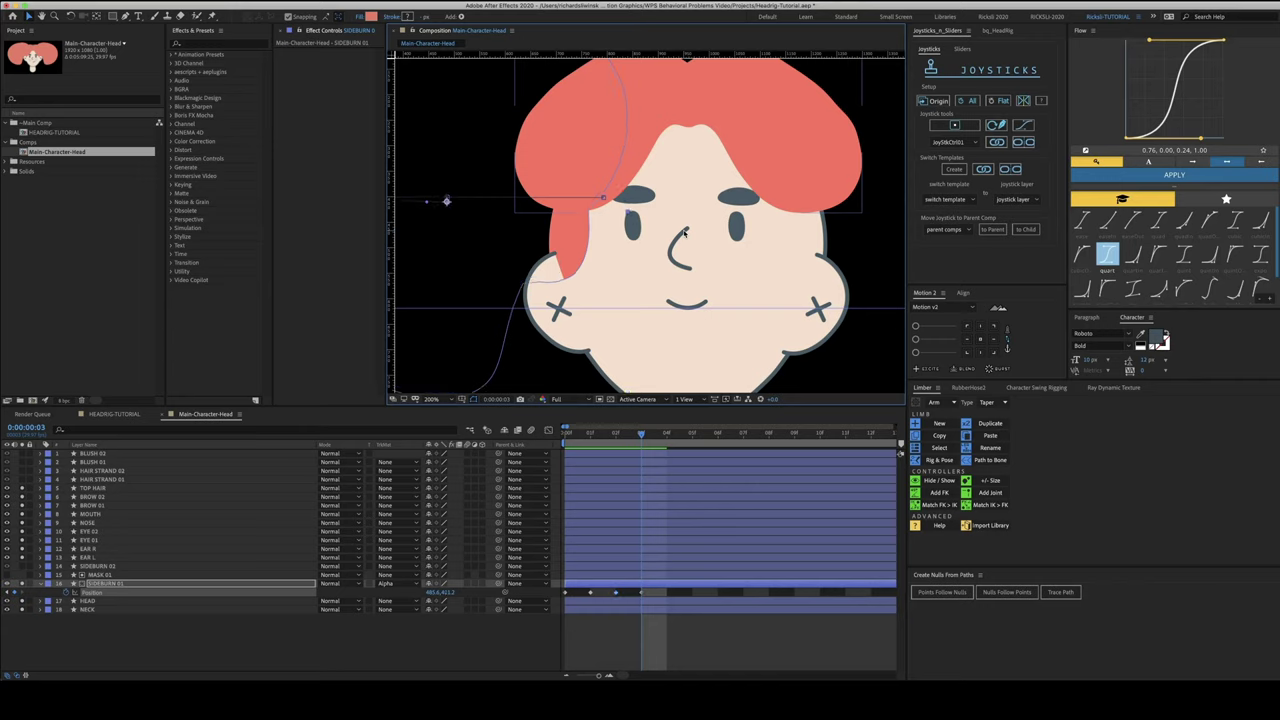
Try a lowered SIDEBURN 01 position at frame 4 and compare it with the neutral pose at frame 0
key(Page_Down)
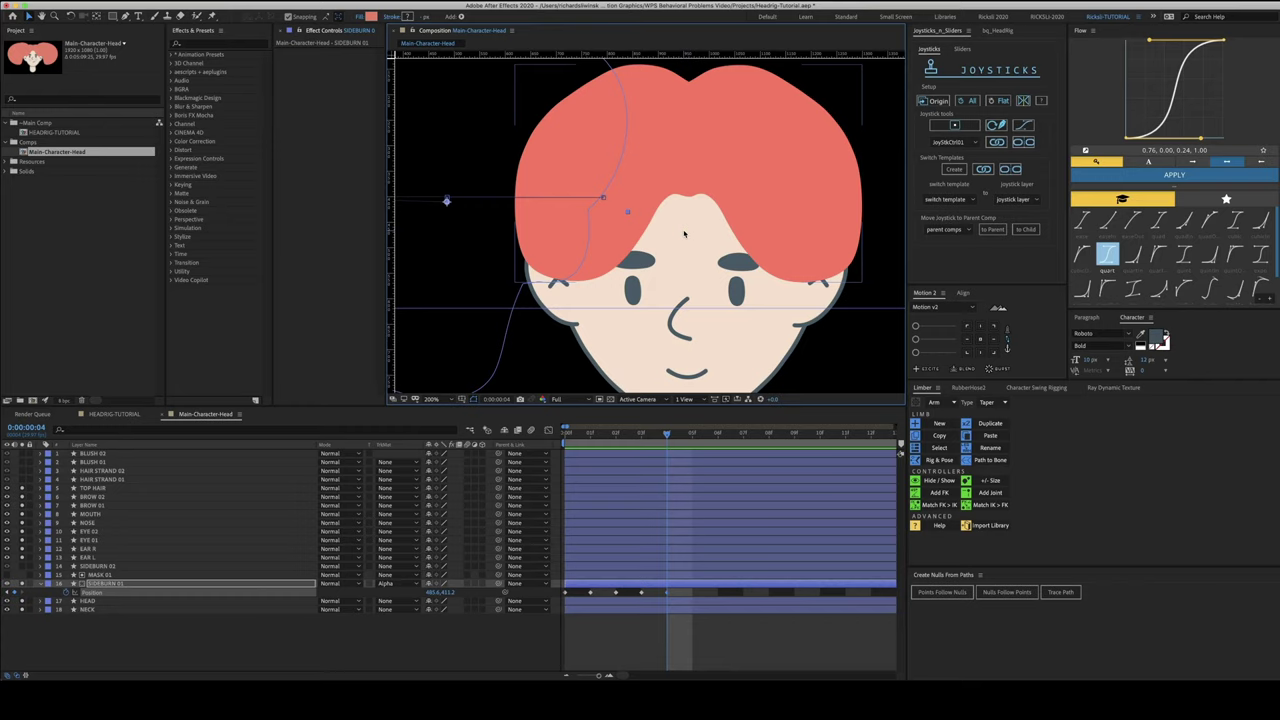
key(shift+Down)
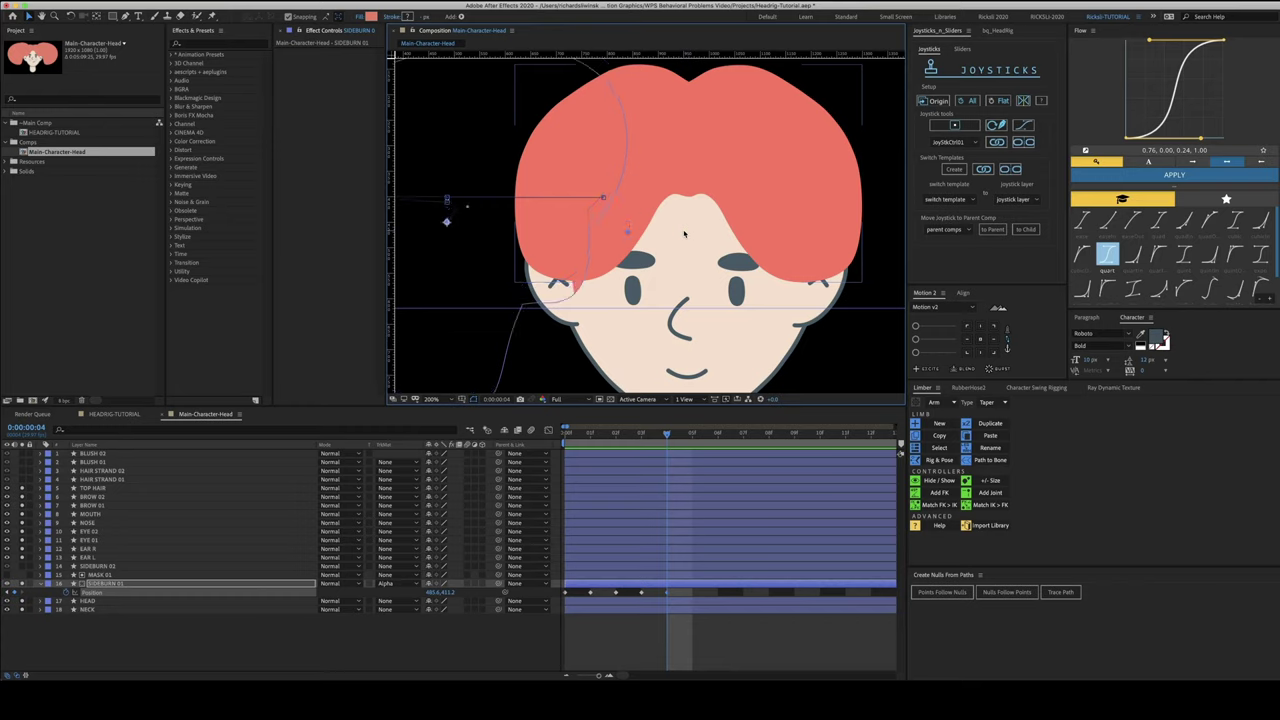
key(Home)
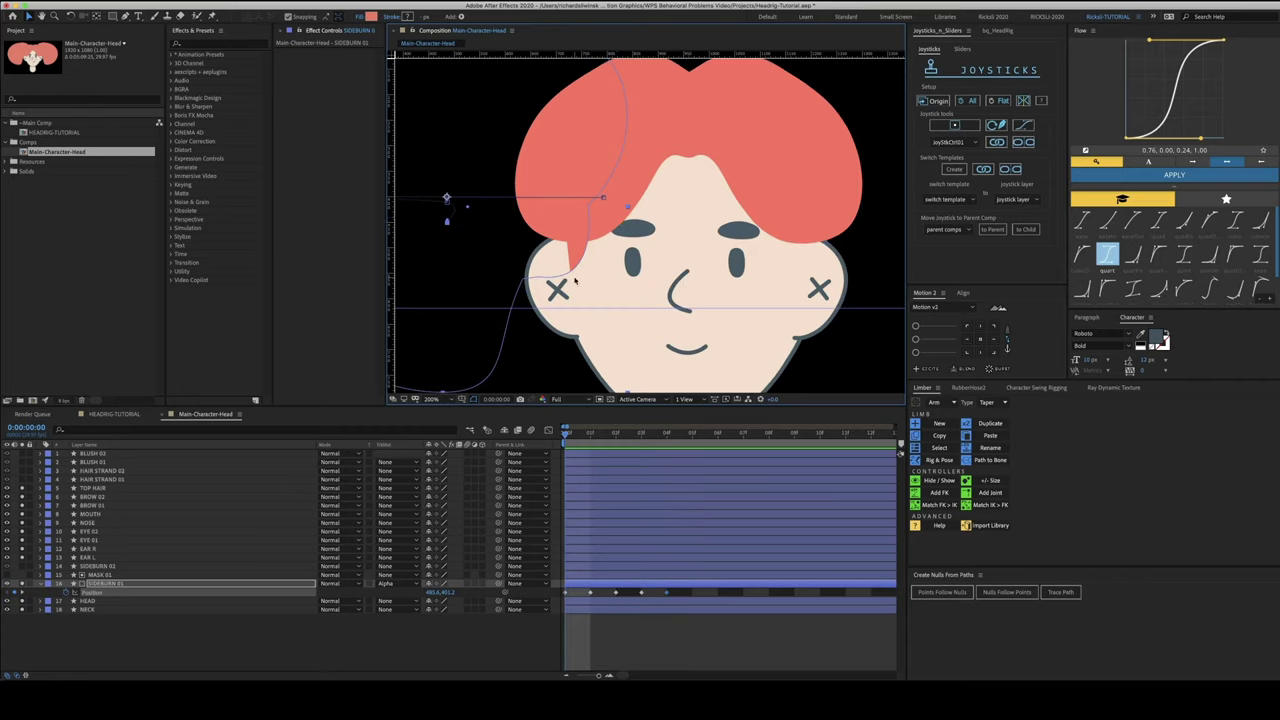
At frame 4, raise SIDEBURN 01 to about Y 381 so it tucks up under the hair
key(space)
key(Up)
key(Up)
key(Up)
key(Up)
key(Up)
key(Up)
key(Up)
key(Up)
key(Up)
key(Up)
key(Up)
key(Up)
key(Up)
key(Up)
key(Up)
key(Up)
key(Up)
key(Up)
key(Up)
key(Up)
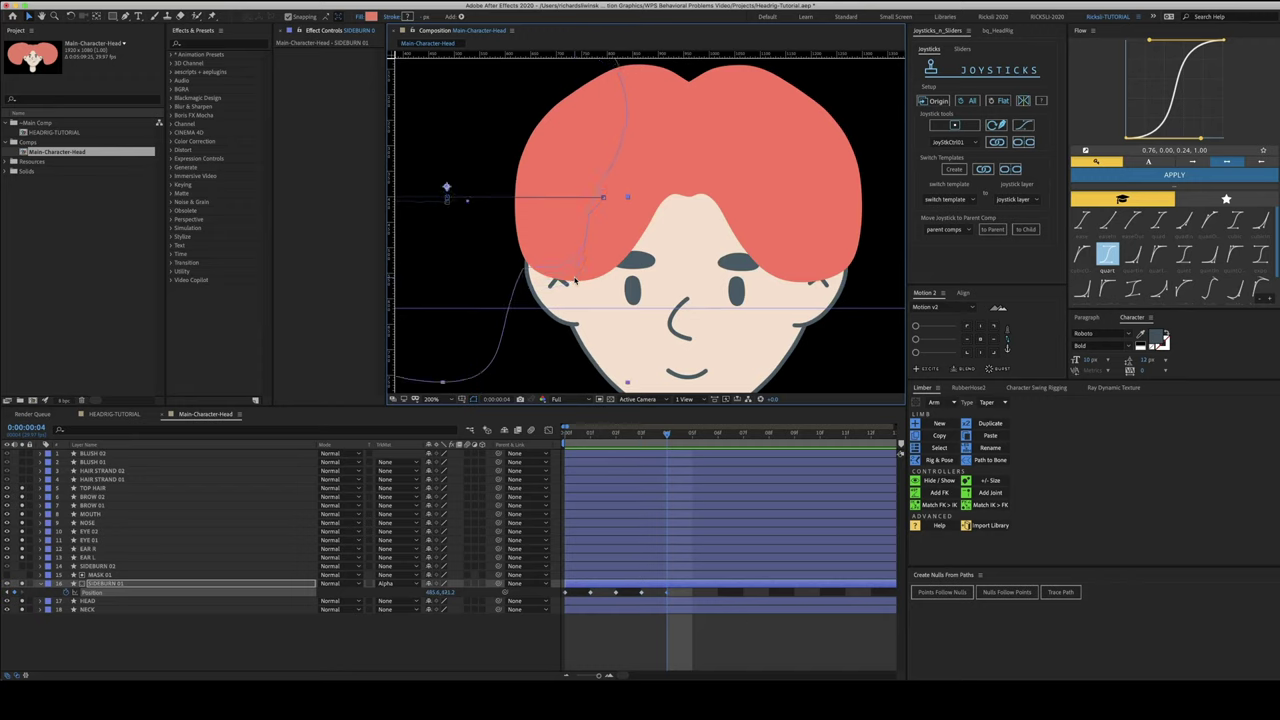
key(Up)
Return to frame 3 and nudge SIDEBURN 01 further down so its tip reaches over the ear's inner edge
key(Page_Up)
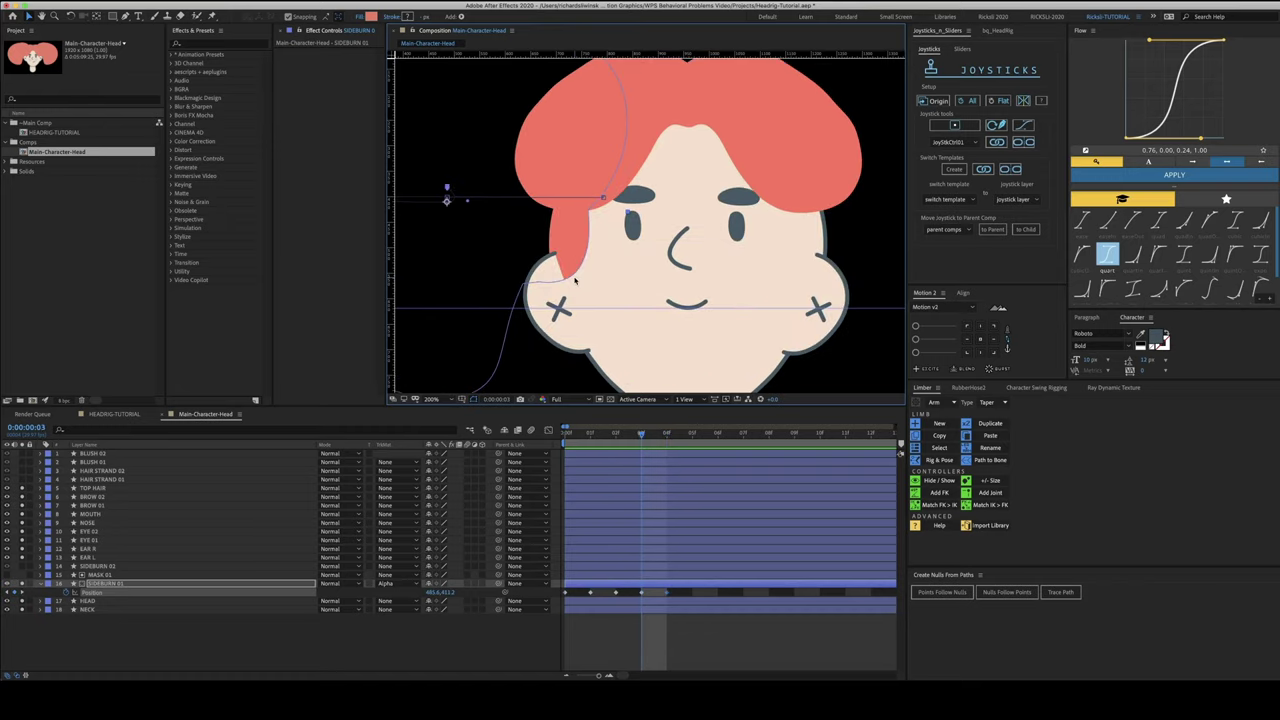
key(Down)
key(Down)
key(Down)
key(Down)
key(Down)
key(Down)
key(Down)
key(Down)
key(Down)
key(Down)
key(Down)
key(Down)
key(Up)
key(Up)
key(Up)
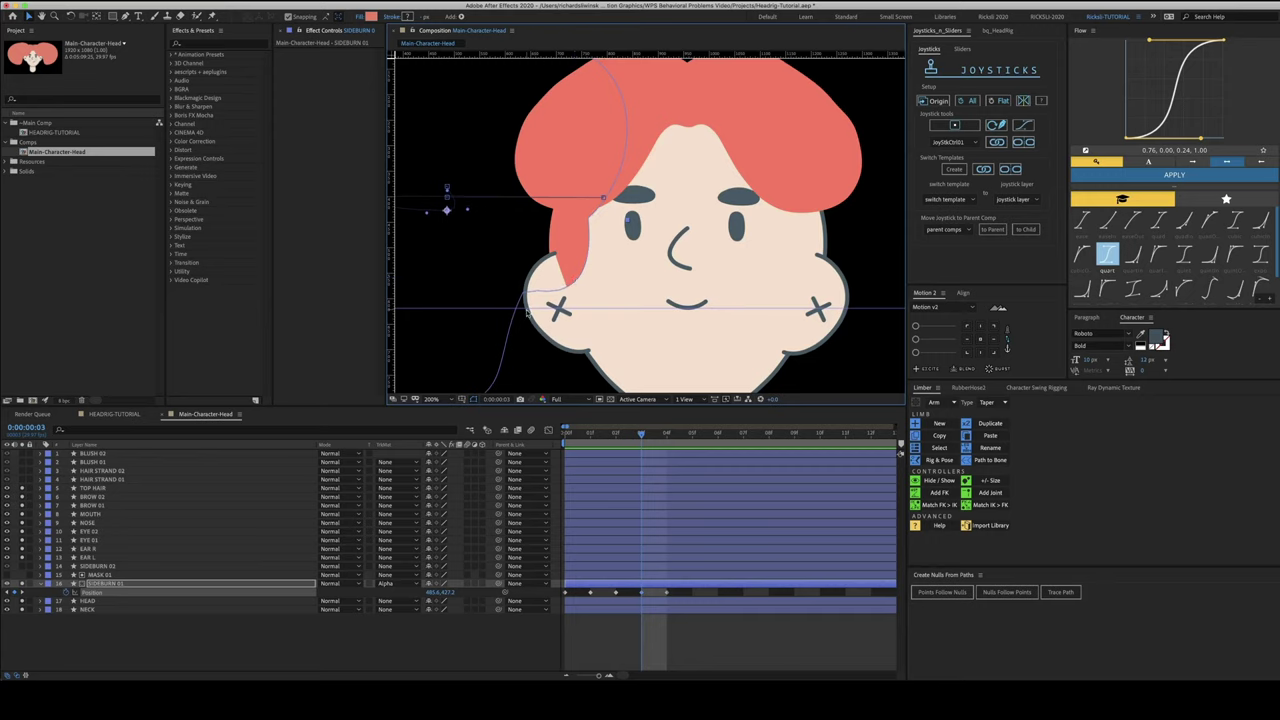
key(comma)
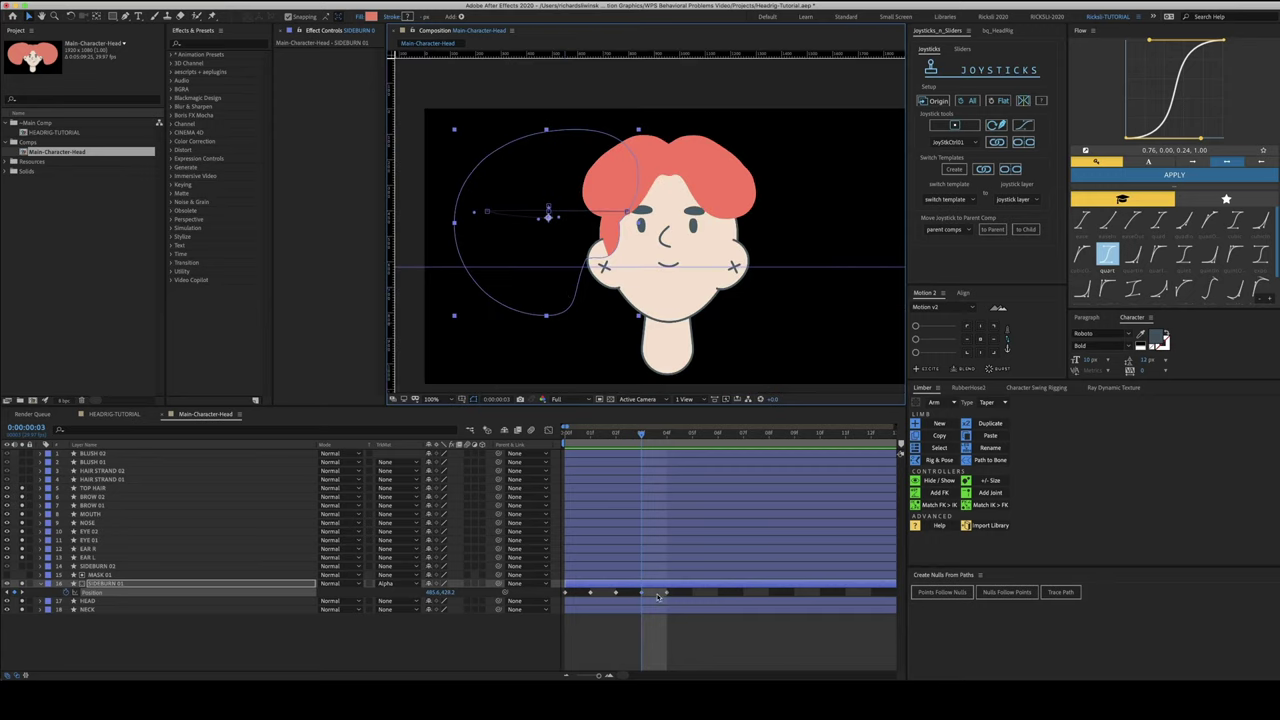
Return to frame 0 and solo SIDEBURN 02 so it shows with the other head layers
key(Home)
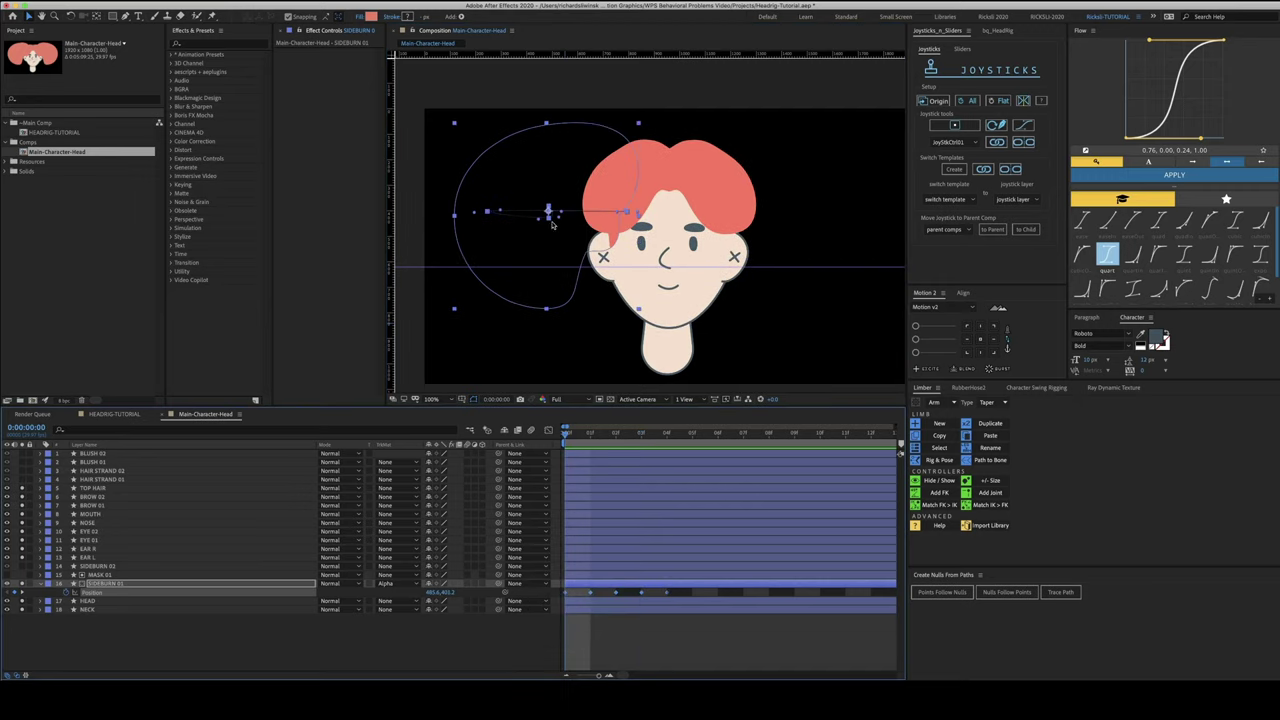
key(g)
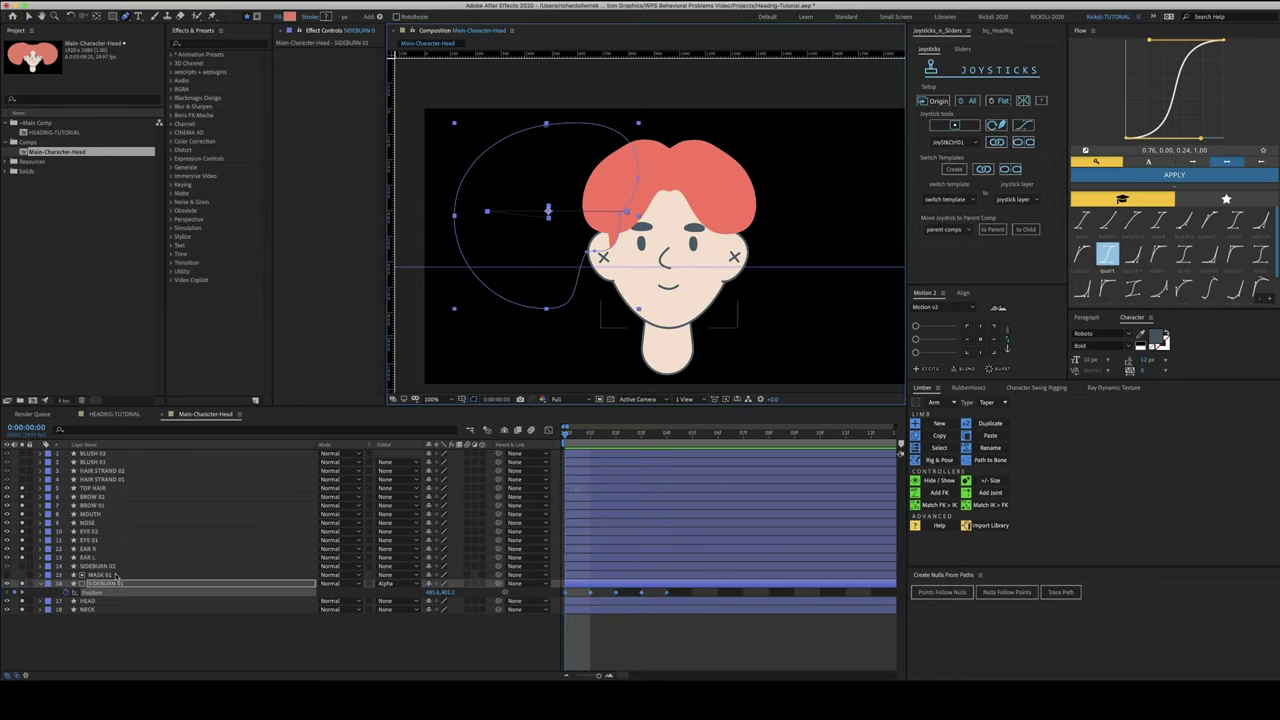
click(113, 567)
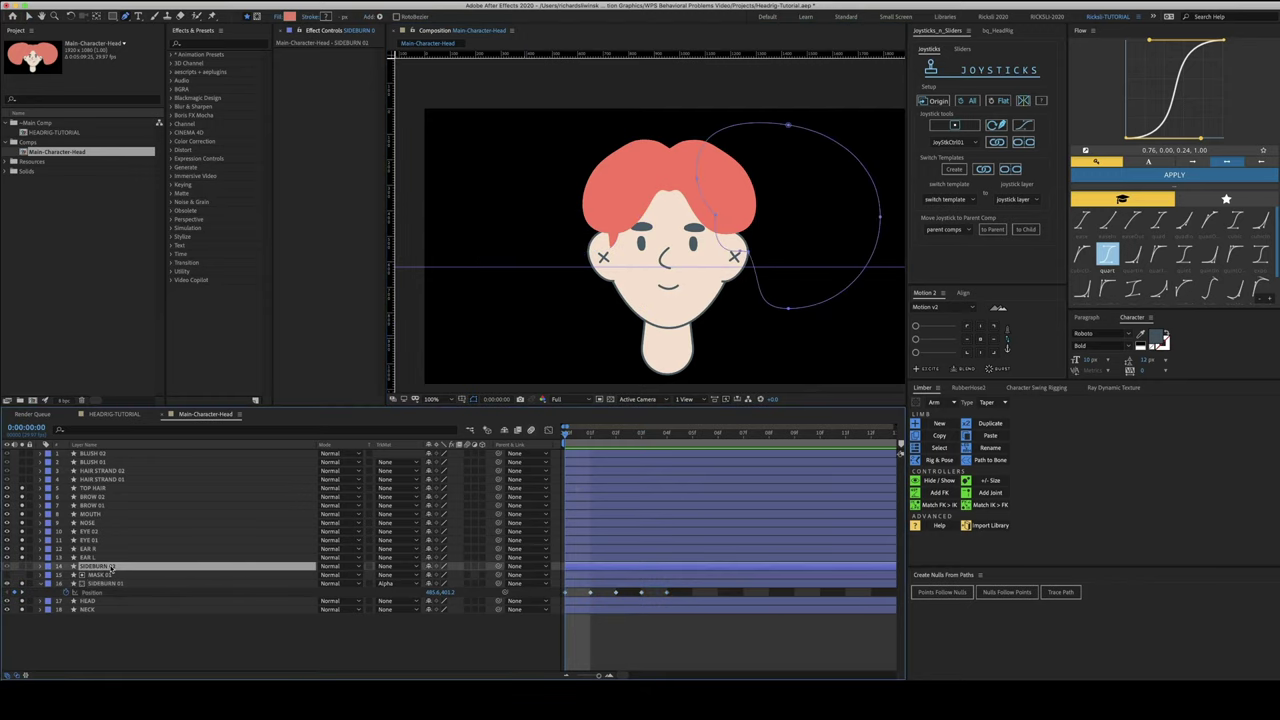
click(22, 567)
Duplicate MASK 01, place the copy directly above SIDEBURN 02, and set it as SIDEBURN 02's alpha matte
click(97, 576)
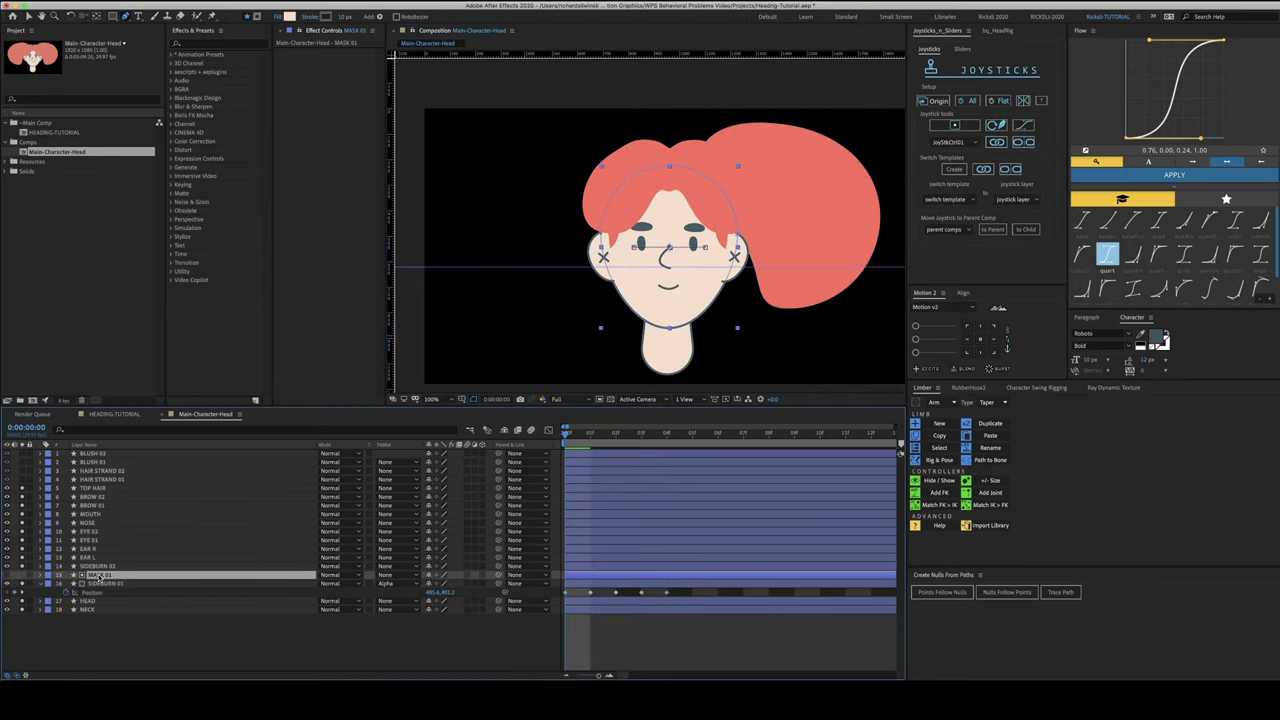
key(super+d)
key(super+])
click(99, 576)
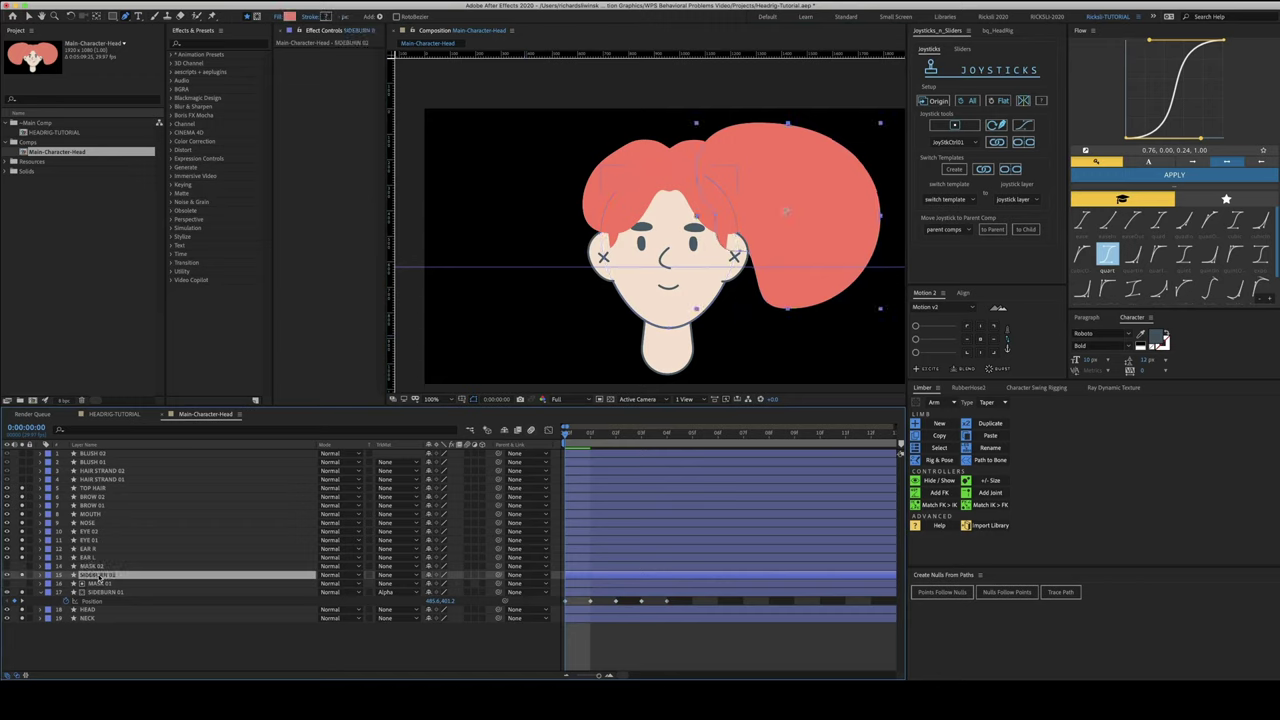
click(394, 575)
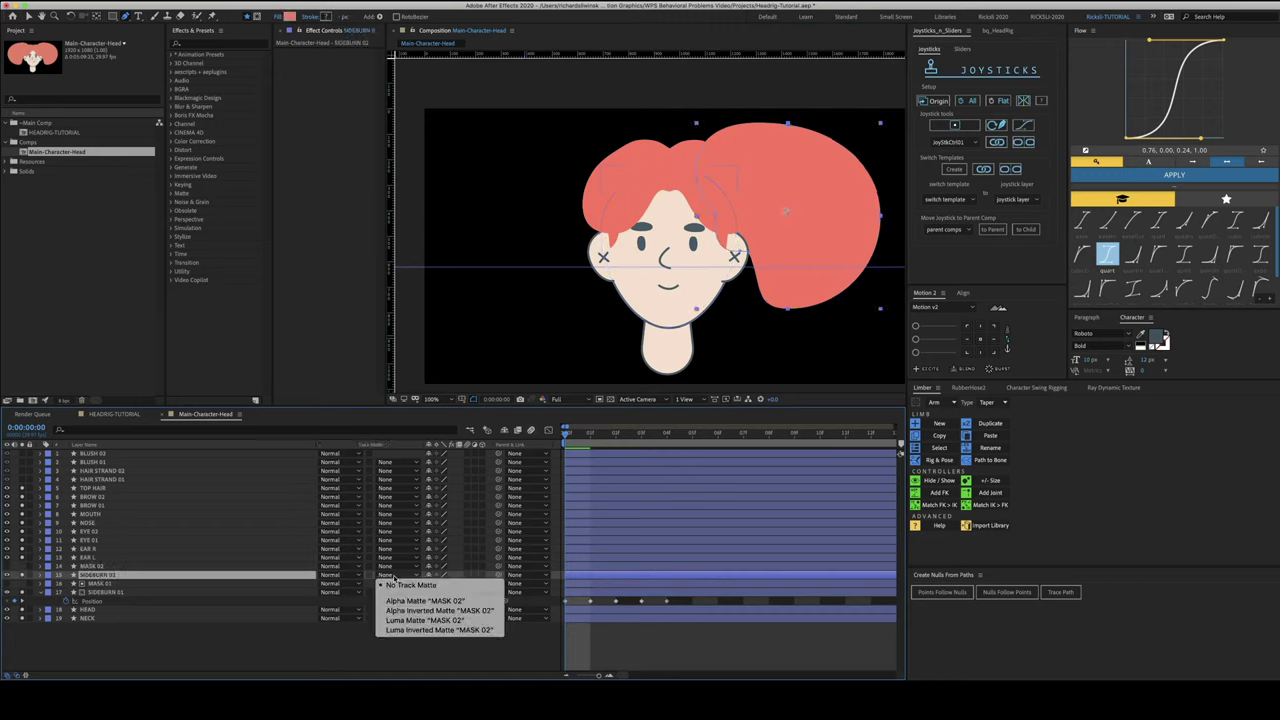
click(421, 601)
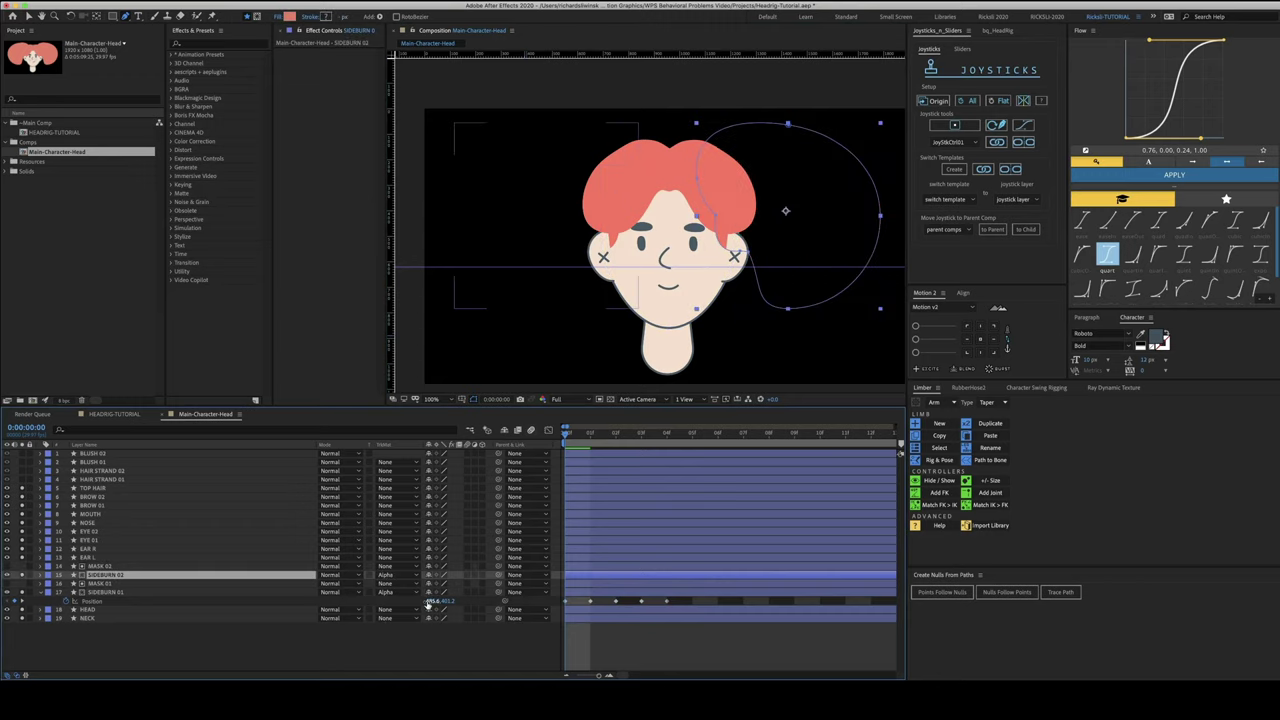
Start Position keyframes for SIDEBURN 02 at frame 0, and at frame 1 move it outward to about X 1657, off the face
key(p)
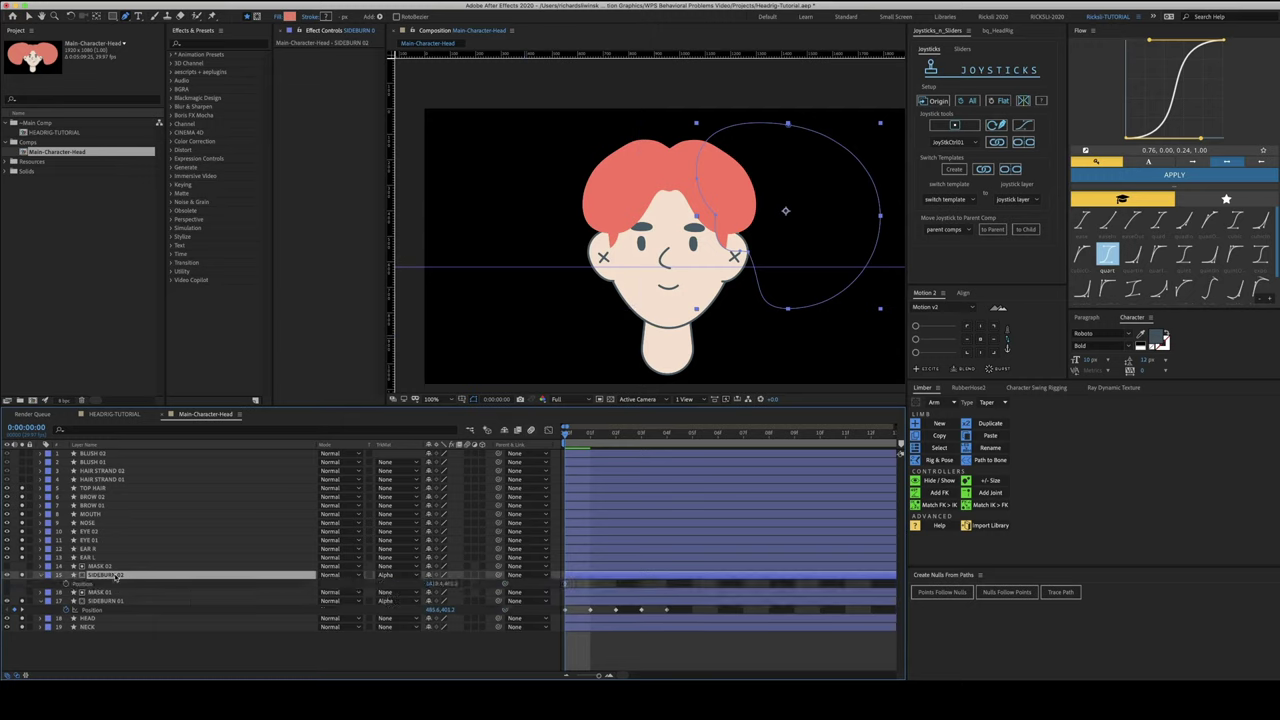
click(66, 584)
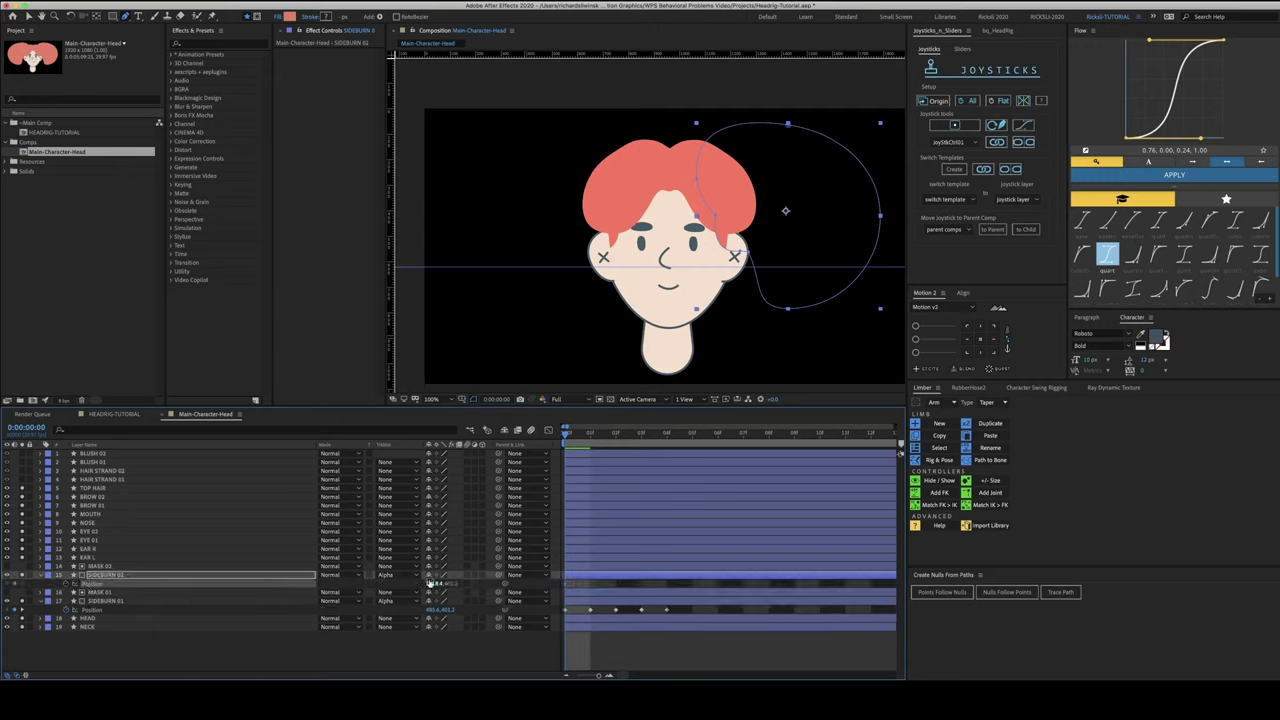
key(Page_Down)
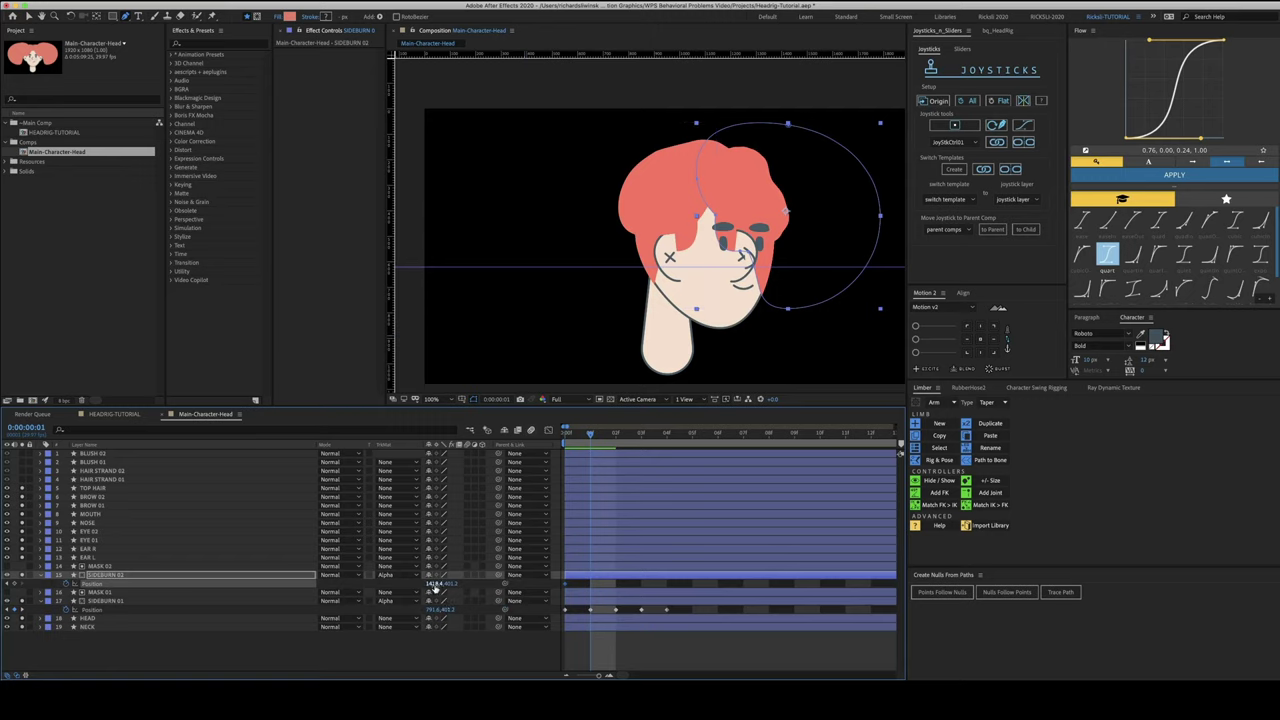
drag(495, 584, 558, 587)
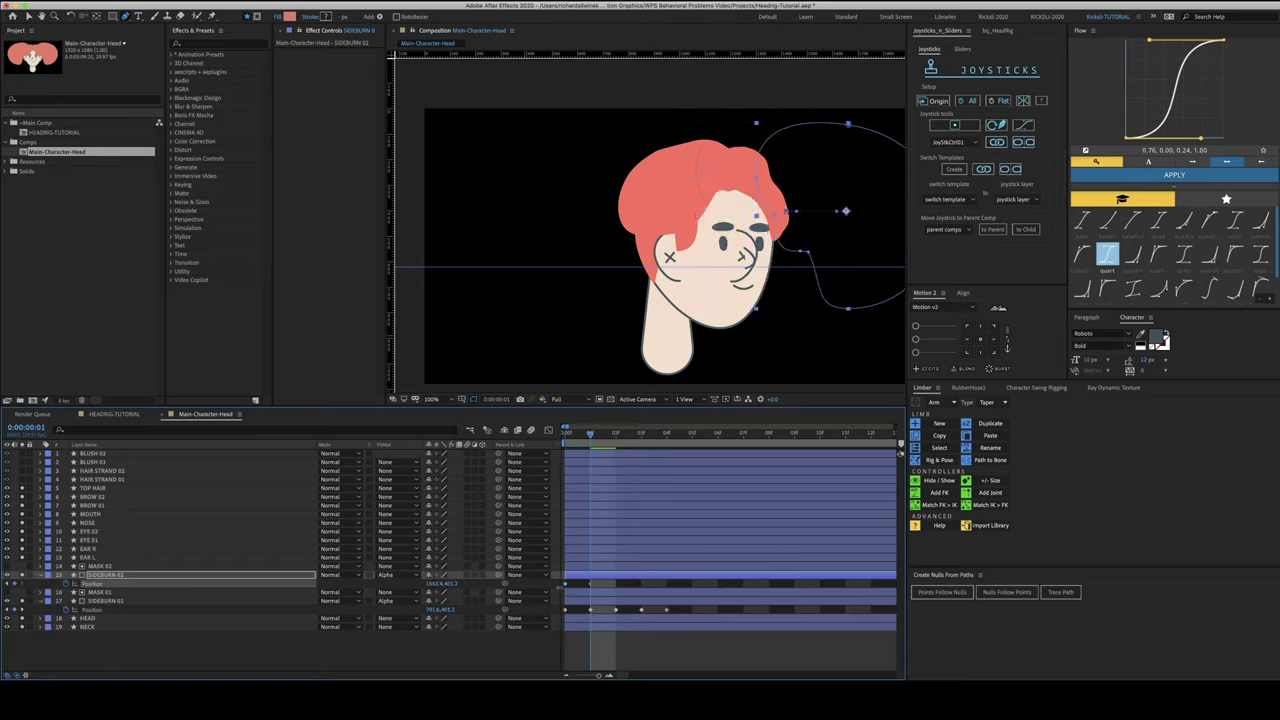
At frame 2, move SIDEBURN 02 inward to about X 1120 so it sits in front of the ear, comparing it with the frame 1 pose
key(Page_Down)
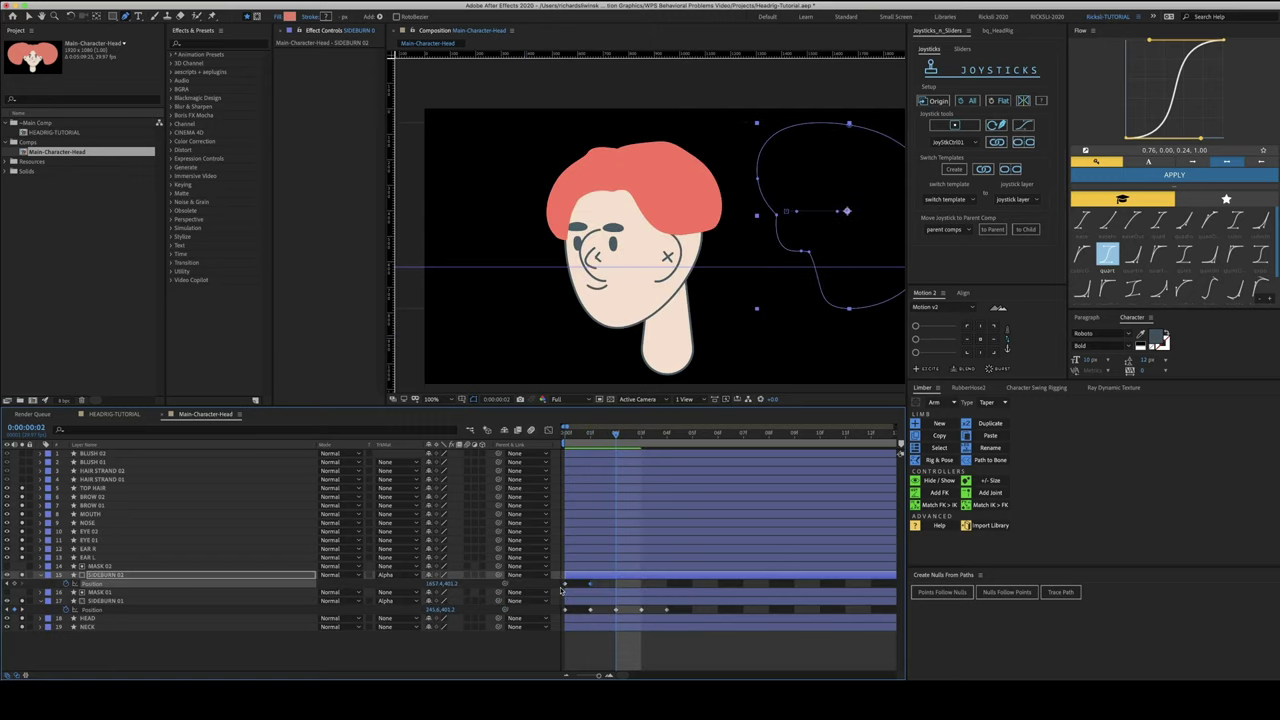
drag(438, 583, 182, 593)
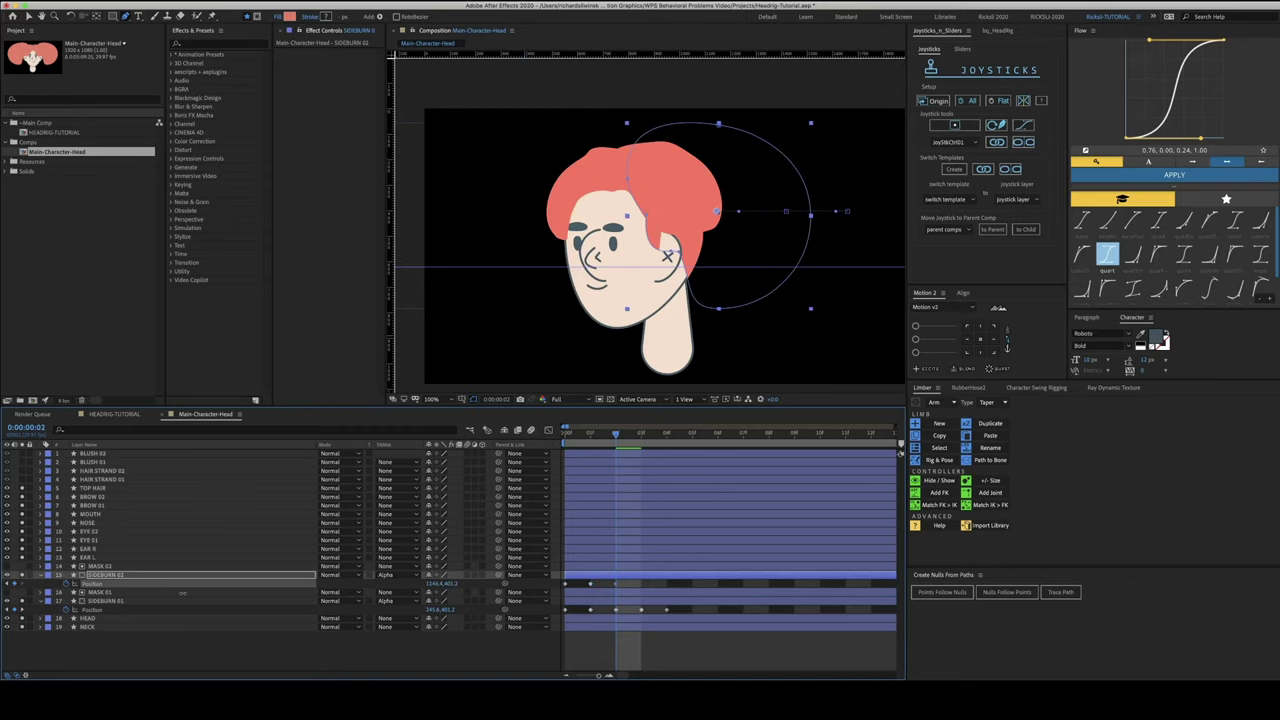
key(Page_Up)
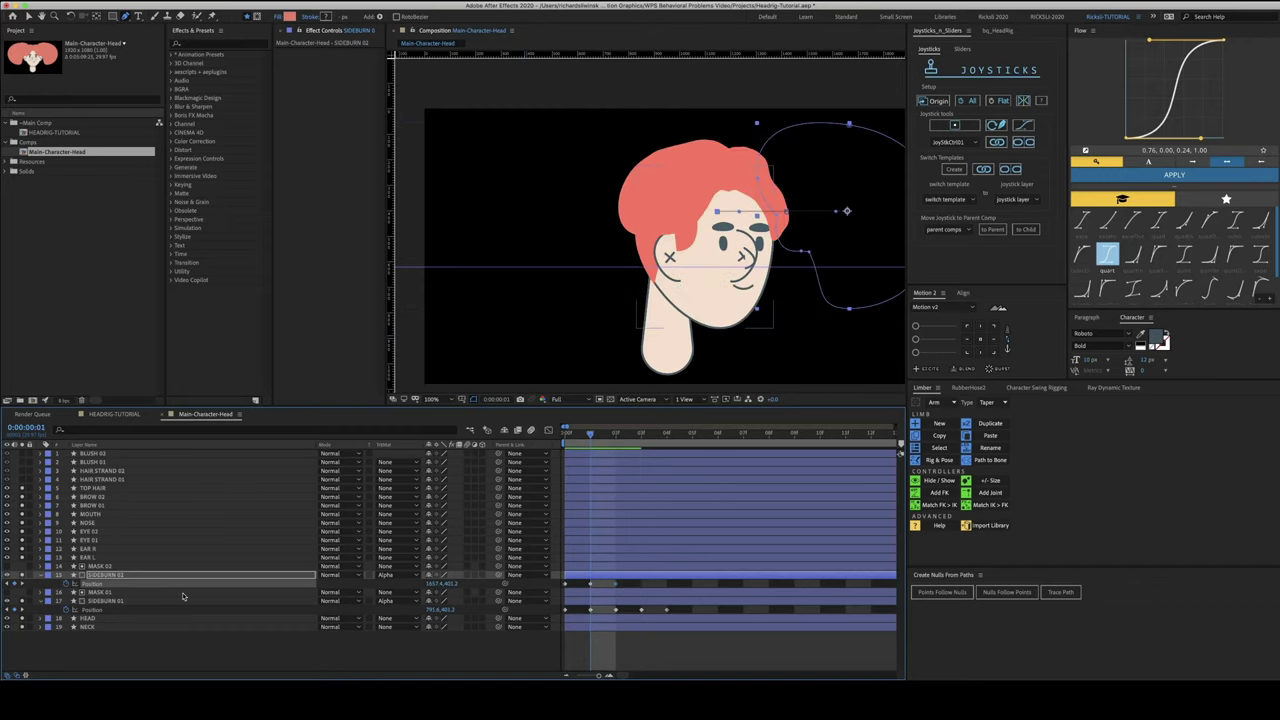
key(Page_Down)
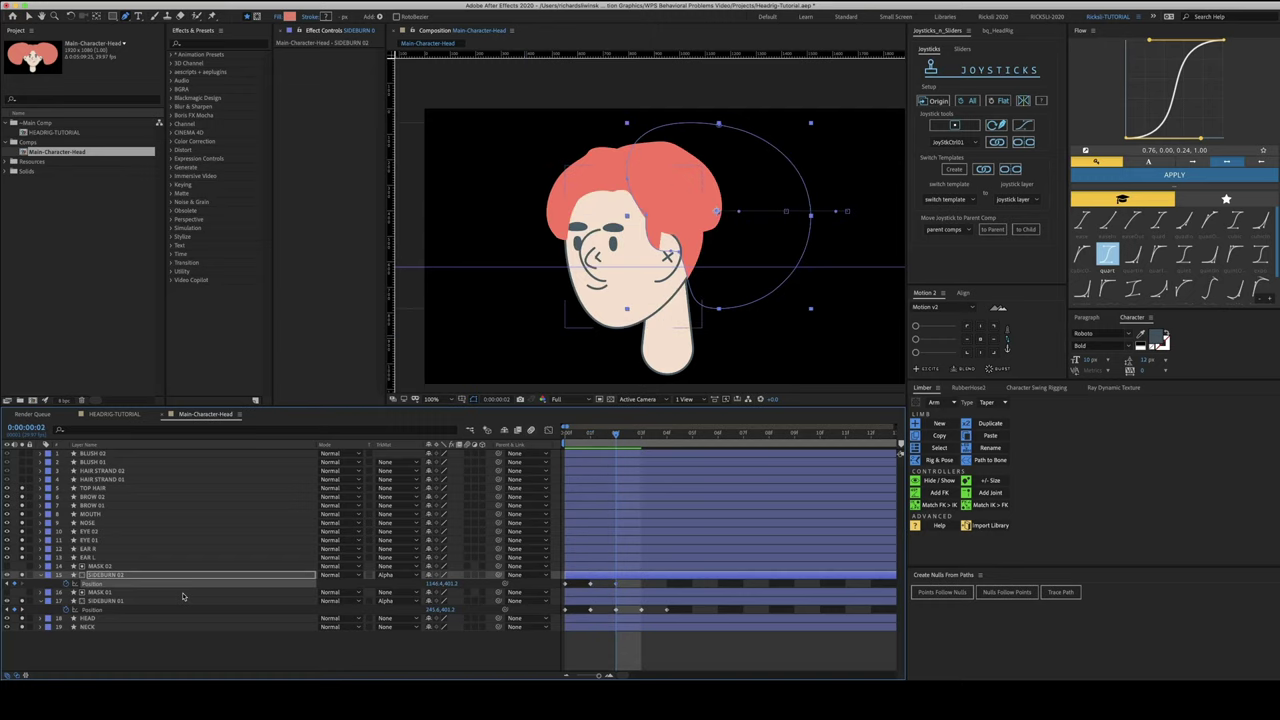
key(shift+Left)
key(Page_Up)
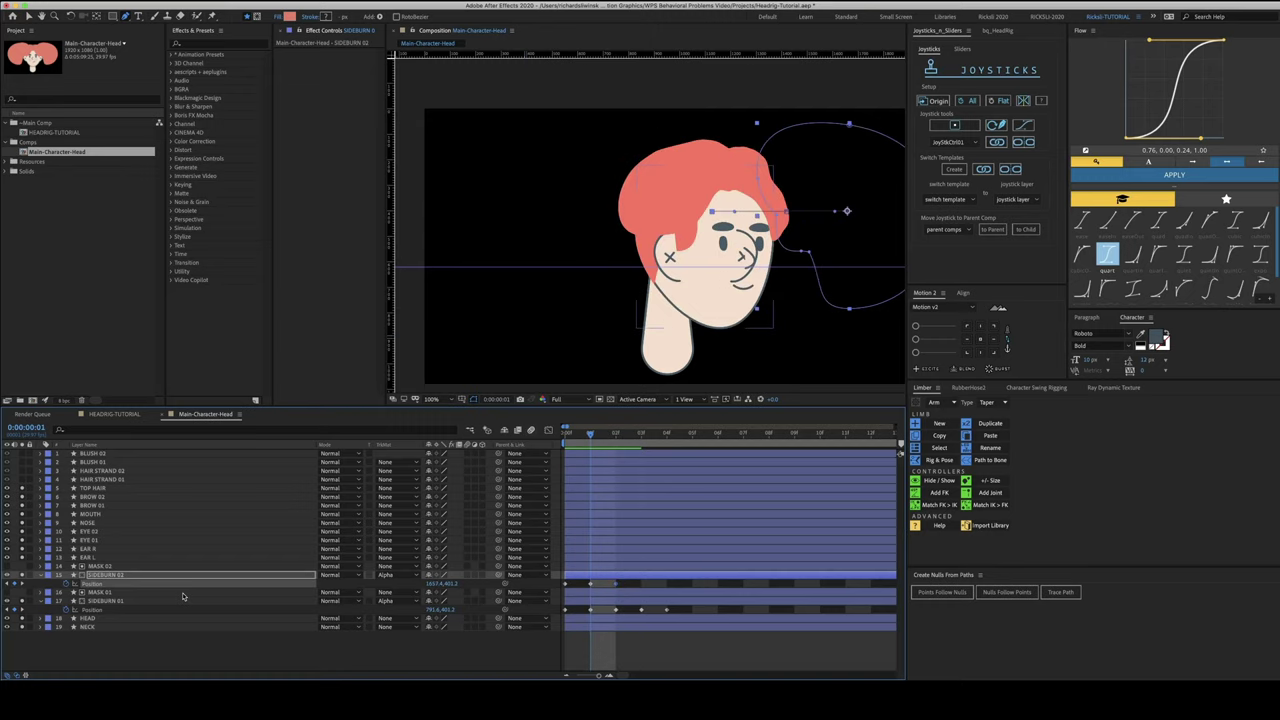
key(Page_Down)
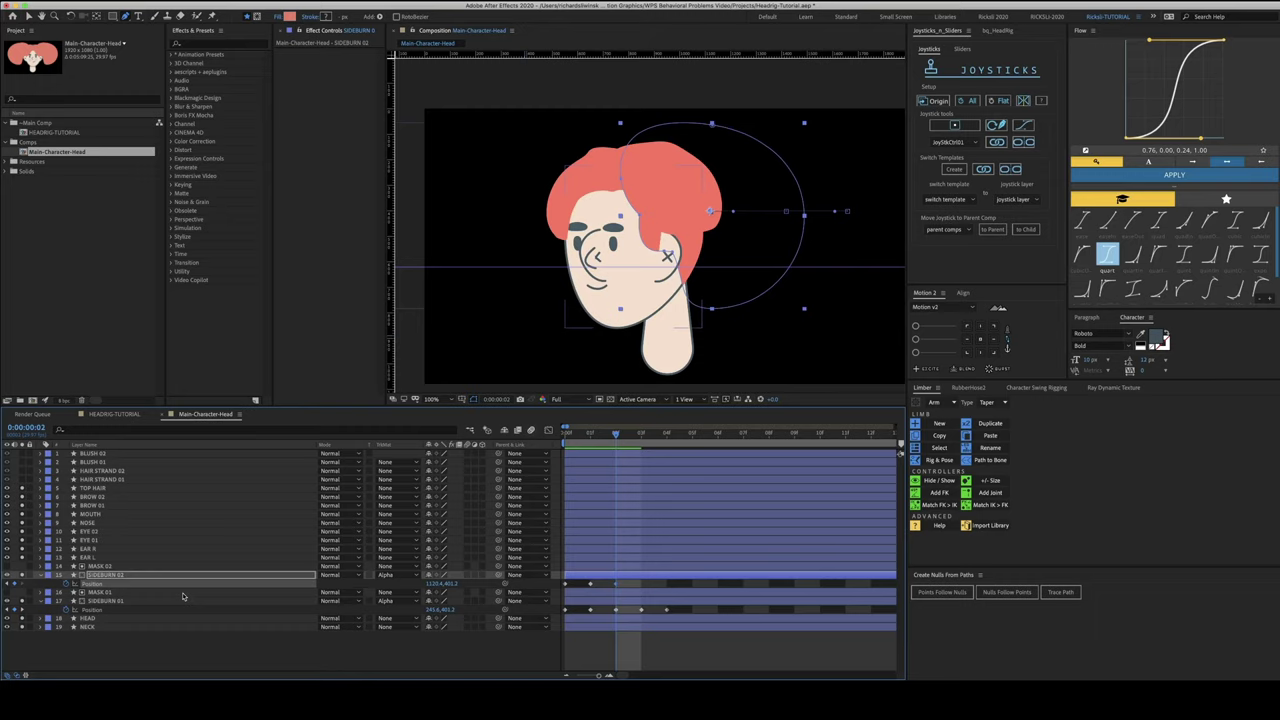
Copy SIDEBURN 02's origin pose to frame 3 and lower it to about Y 431, and at frame 4 raise it to about Y 355
key(Page_Down)
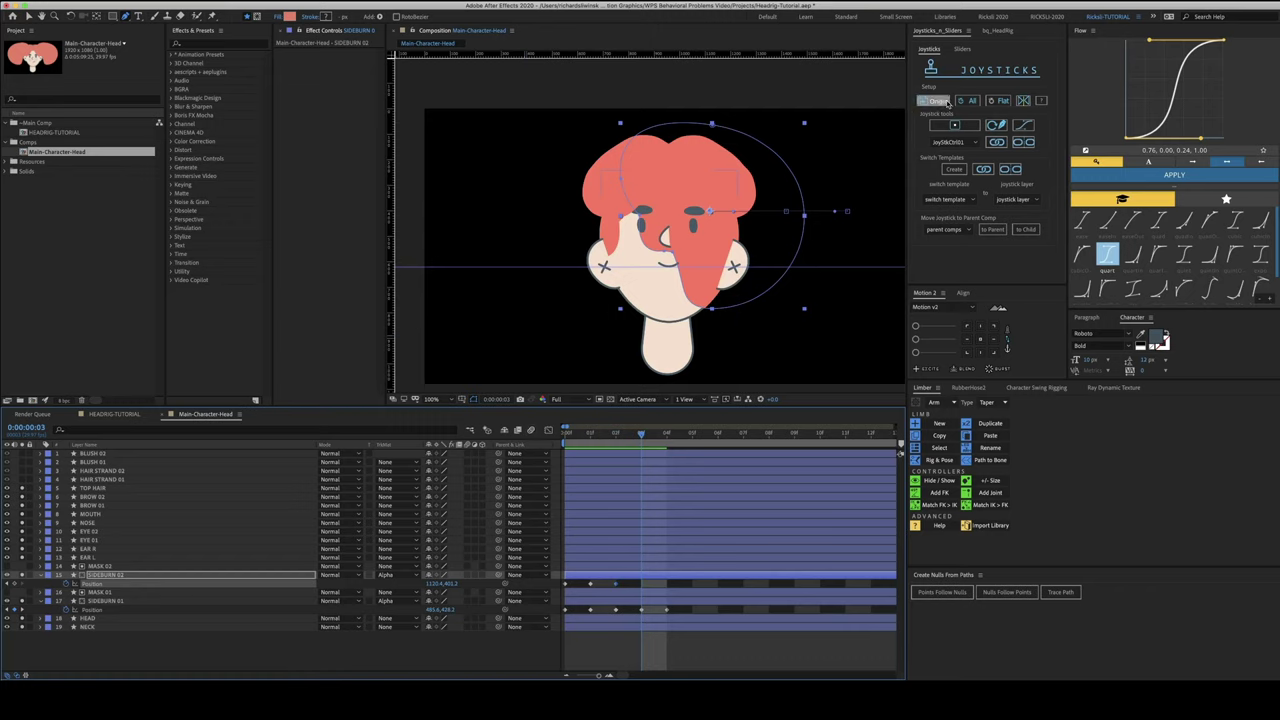
click(946, 102)
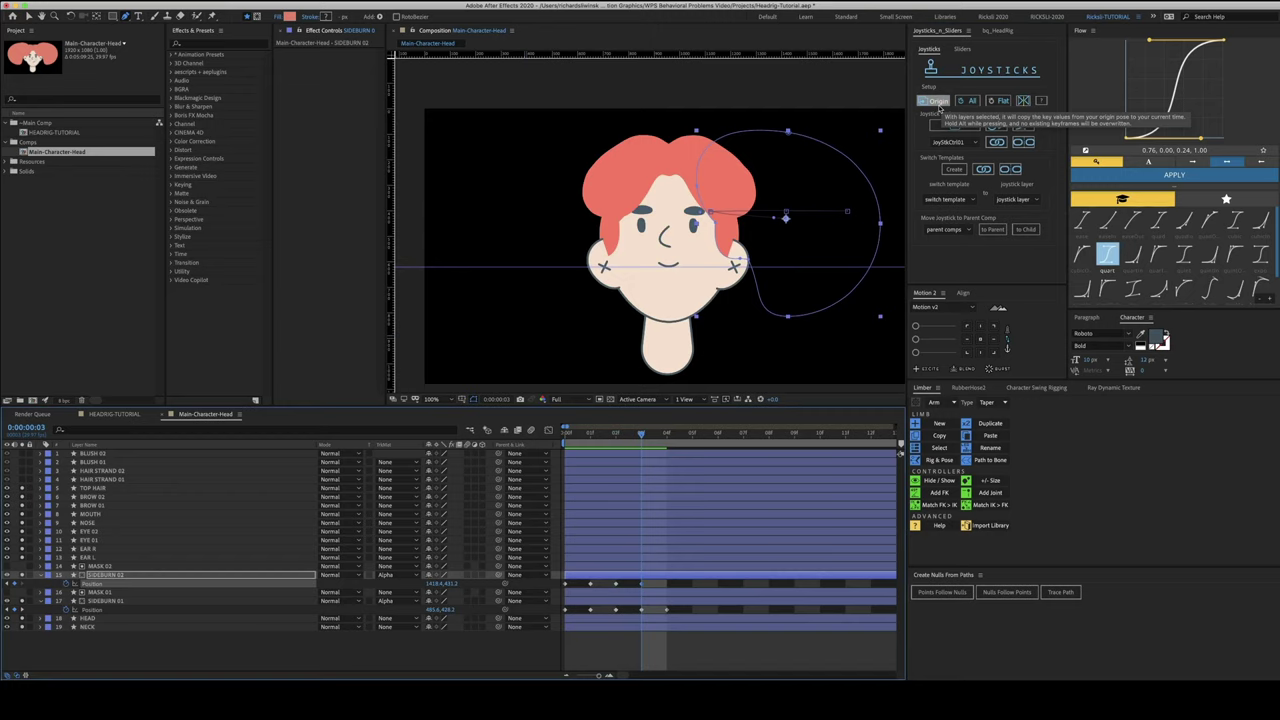
key(Page_Down)
key(shift+Up)
key(shift+Up)
key(shift+Up)
key(shift+Up)
key(shift+Up)
key(shift+Up)
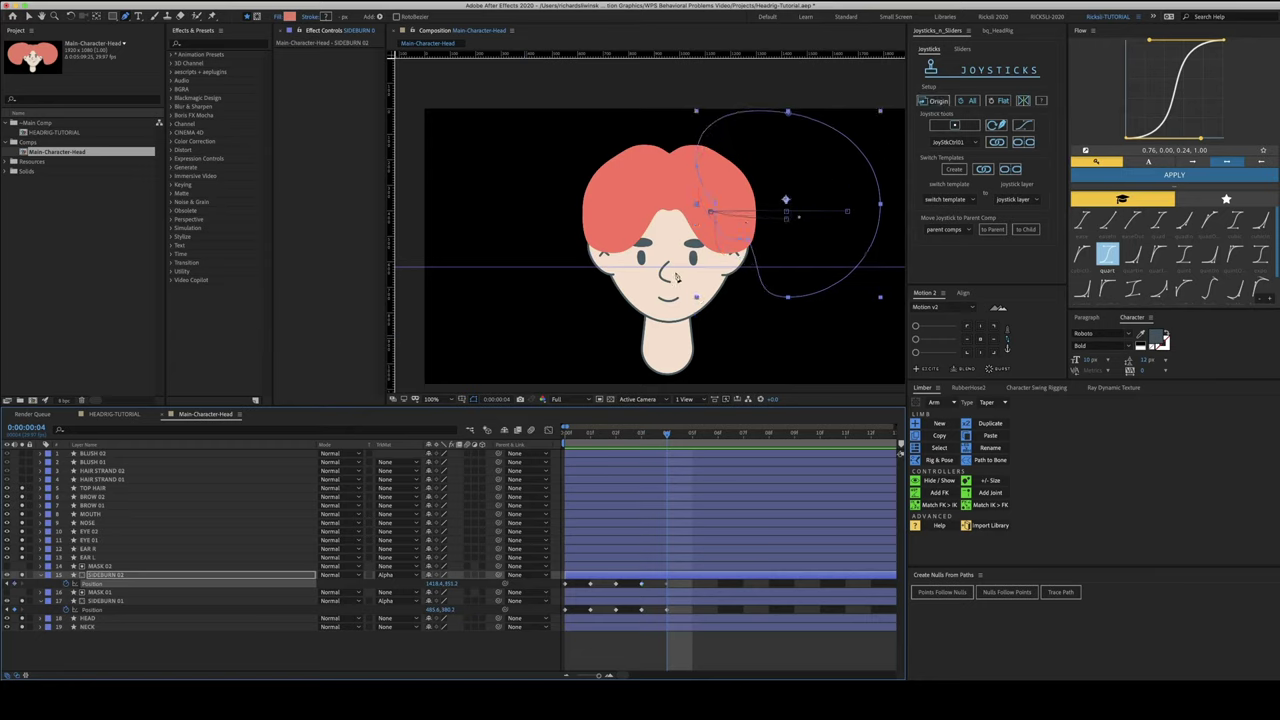
Return to frame 0 and collapse the Position properties of SIDEBURN 01 and SIDEBURN 02, leaving no layer selected
drag(676, 580, 550, 628)
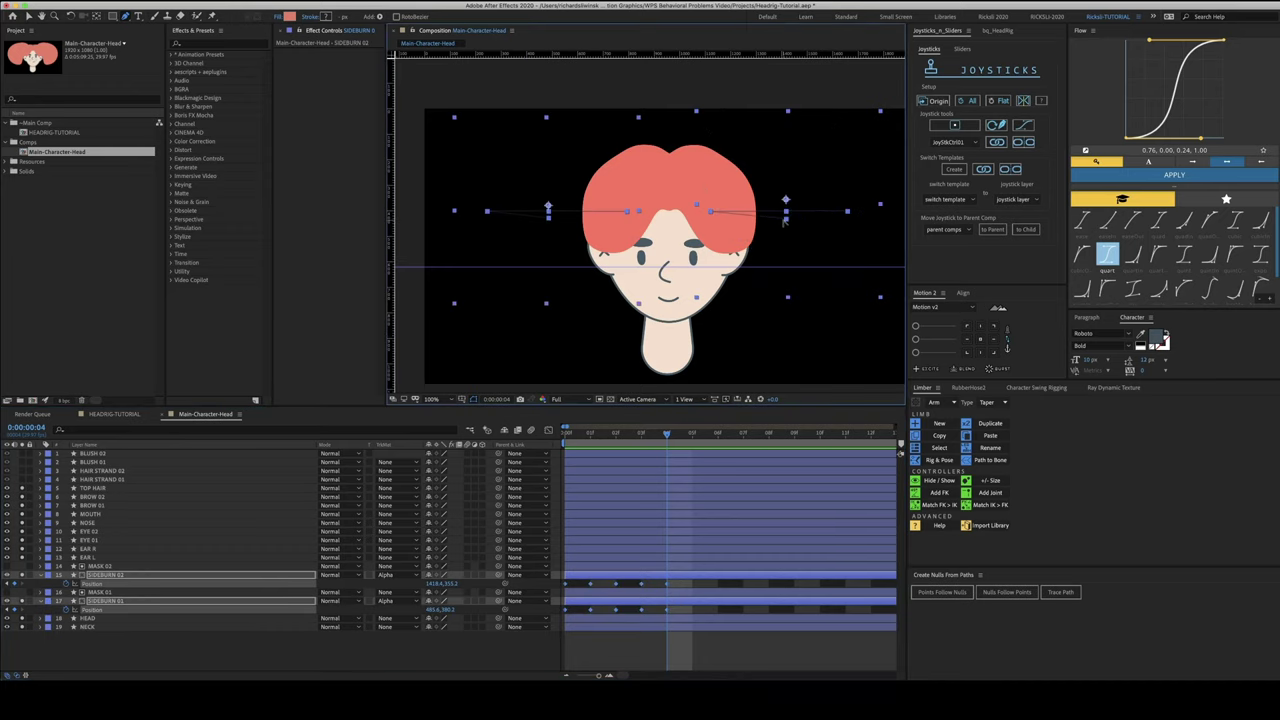
key(Home)
key(Delete)
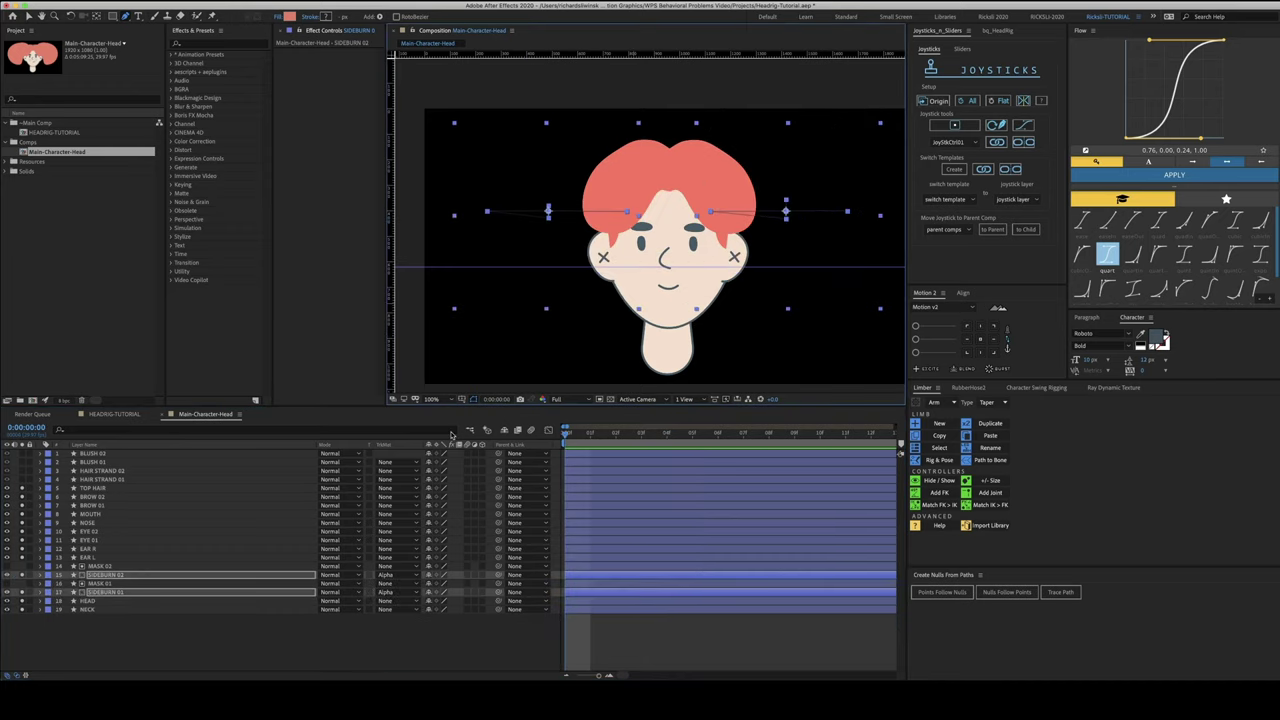
click(141, 636)
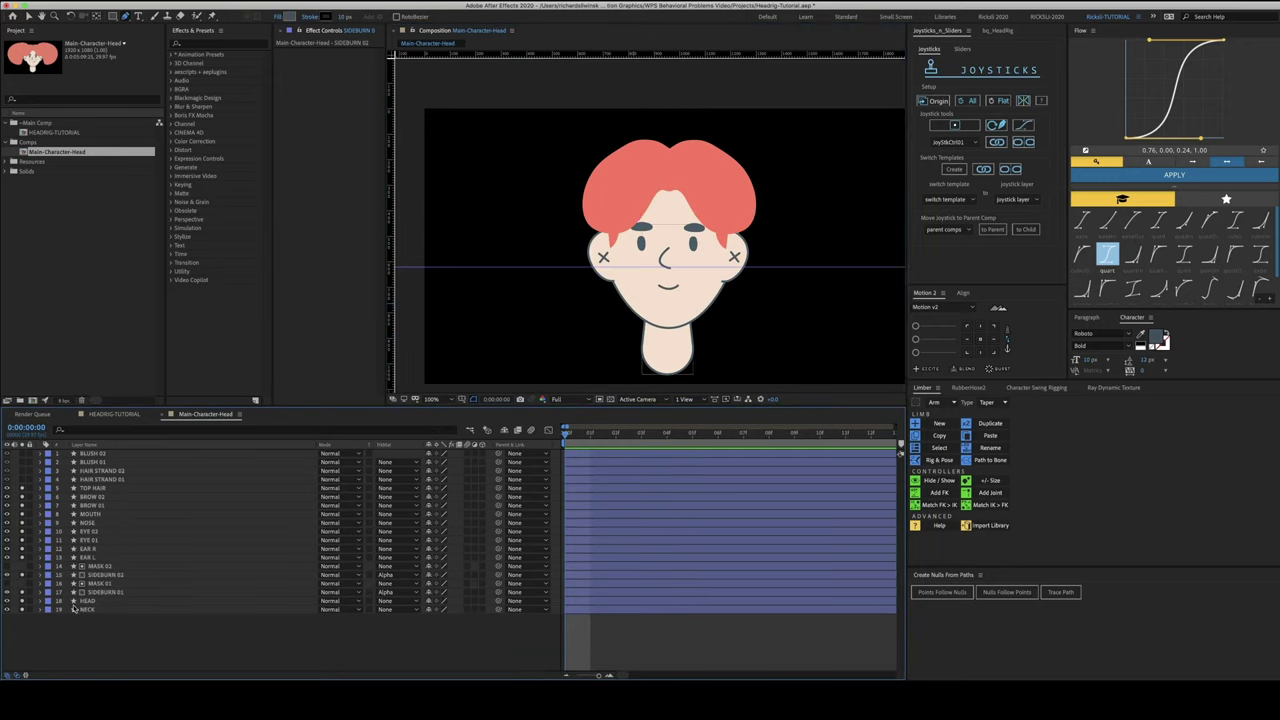
Solo BLUSH 01 and BLUSH 02 with the other head layers and reveal BLUSH 01's Position property
click(88, 480)
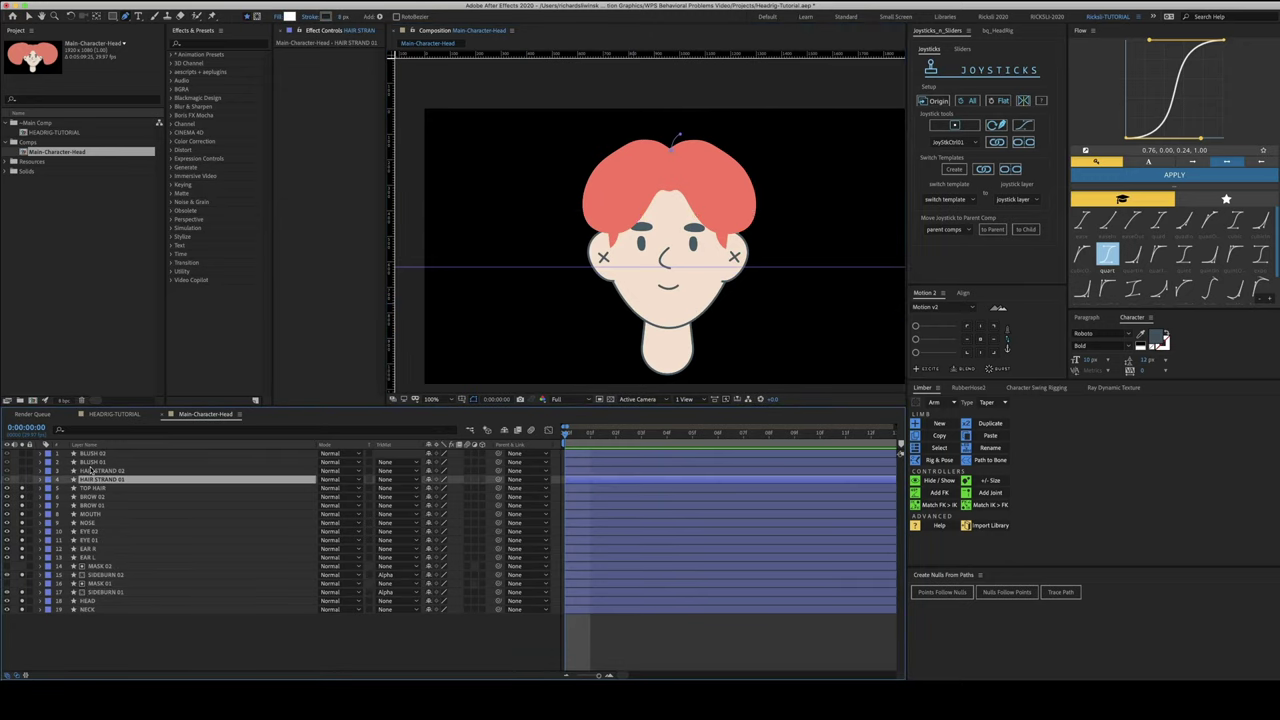
click(90, 462)
drag(22, 462, 22, 453)
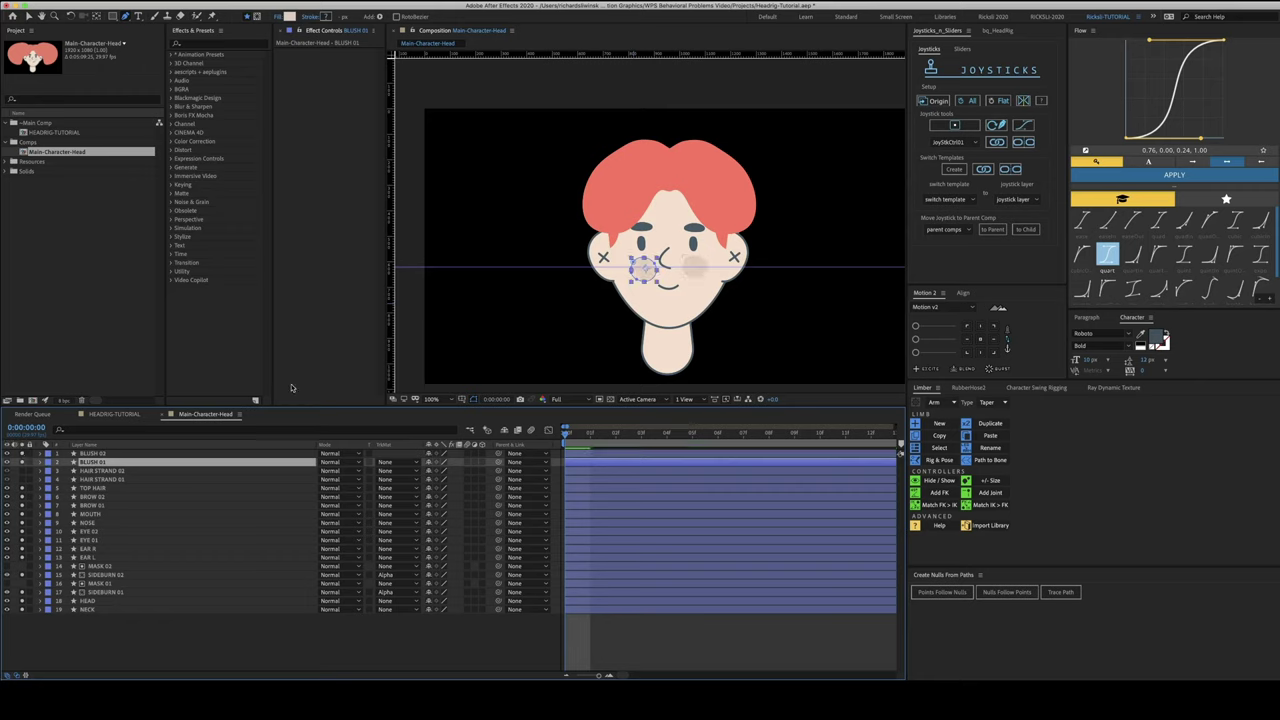
scroll(739, 269, up, 1)
drag(720, 296, 710, 260)
key(v)
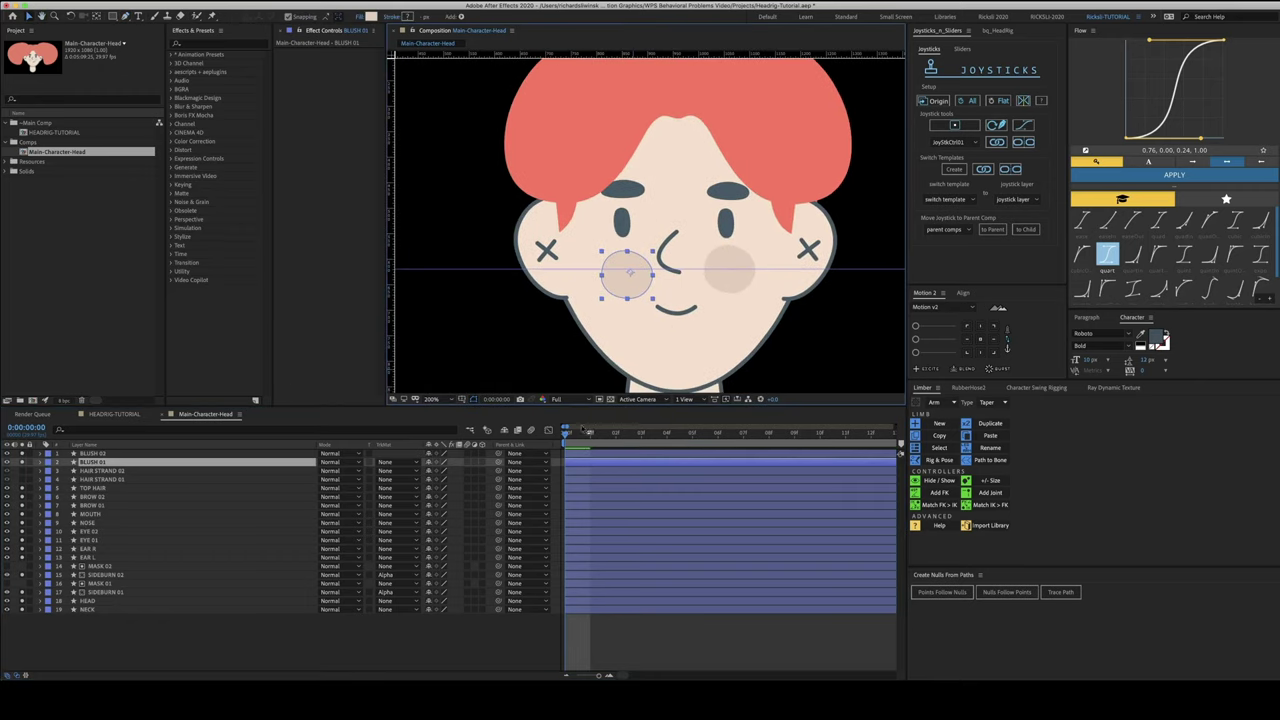
key(p)
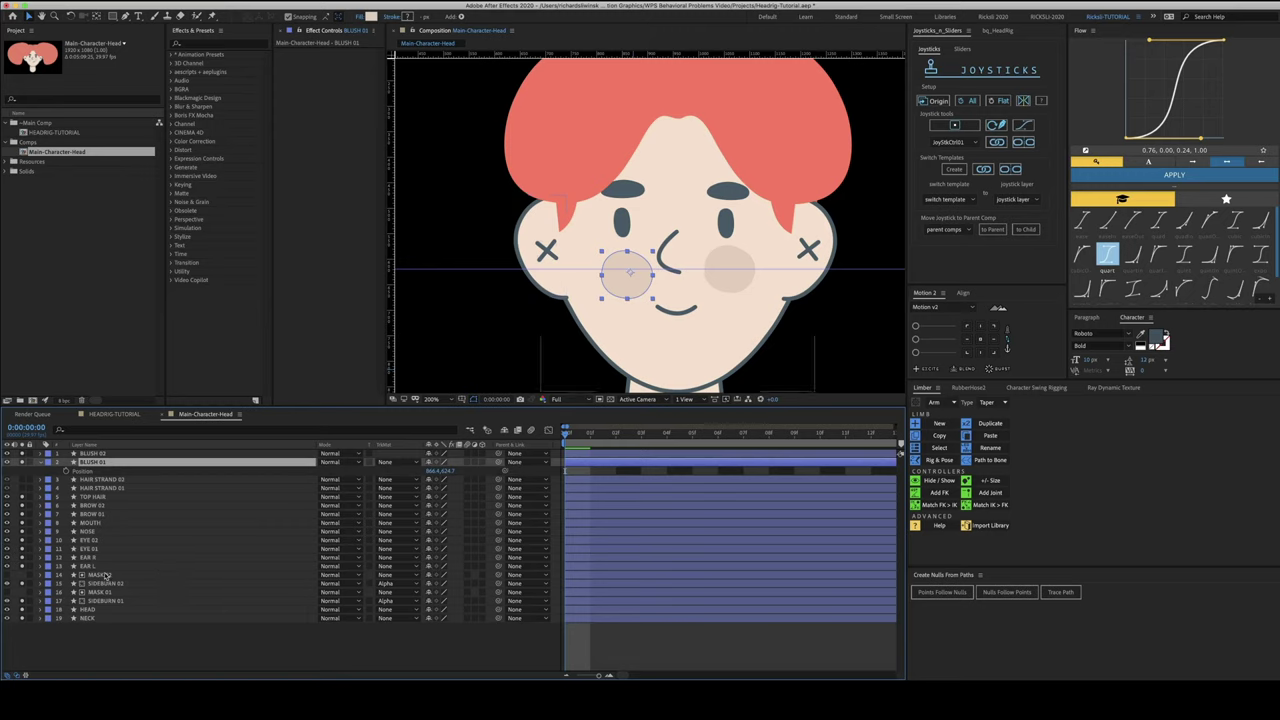
Duplicate MASK 02 as MASK 03 directly above BLUSH 01, and duplicate that as MASK 04 directly above BLUSH 02
click(157, 576)
key(ctrl+d)
key(ctrl+shift+bracketright)
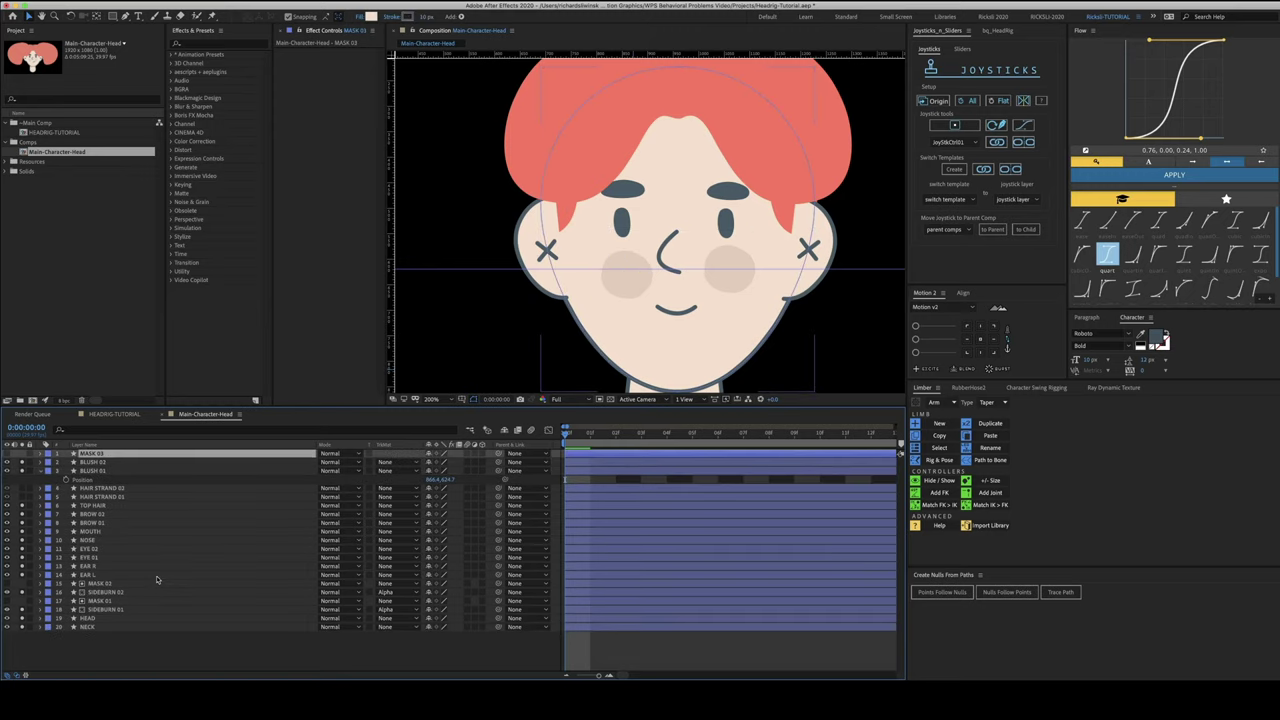
key(ctrl+bracketleft)
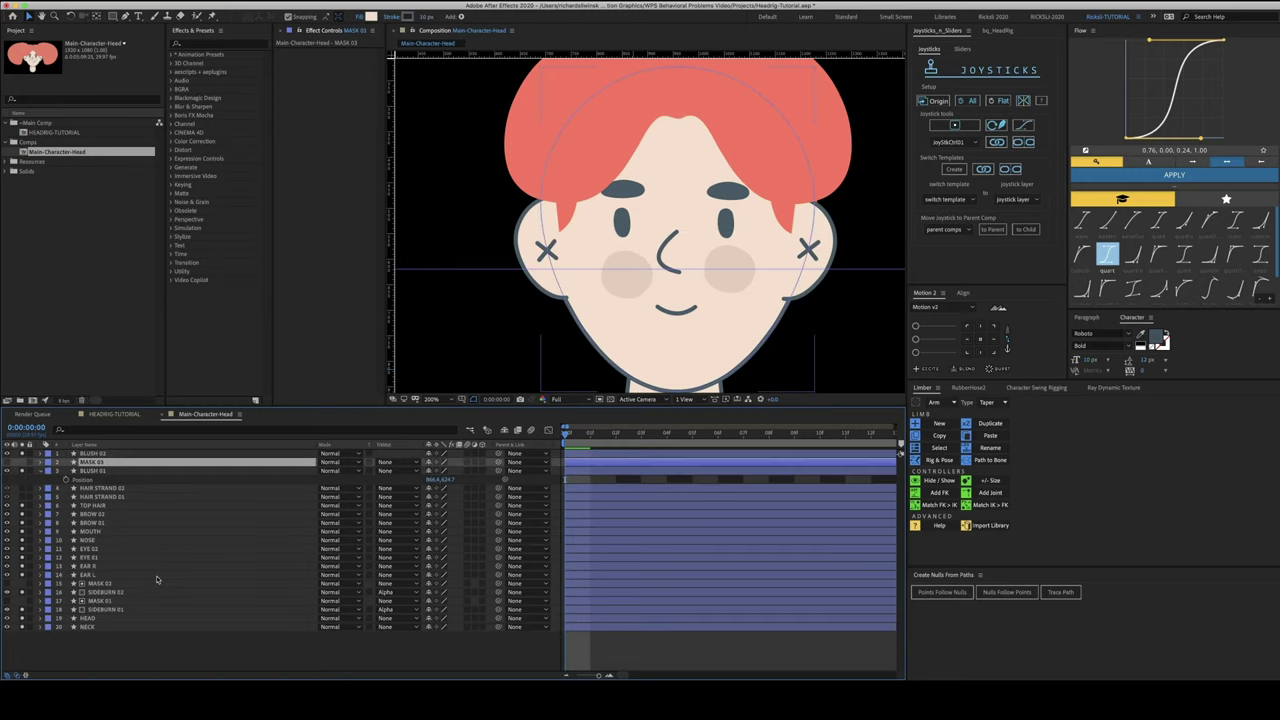
click(86, 471)
click(90, 463)
key(ctrl+d)
key(ctrl+shift+bracketright)
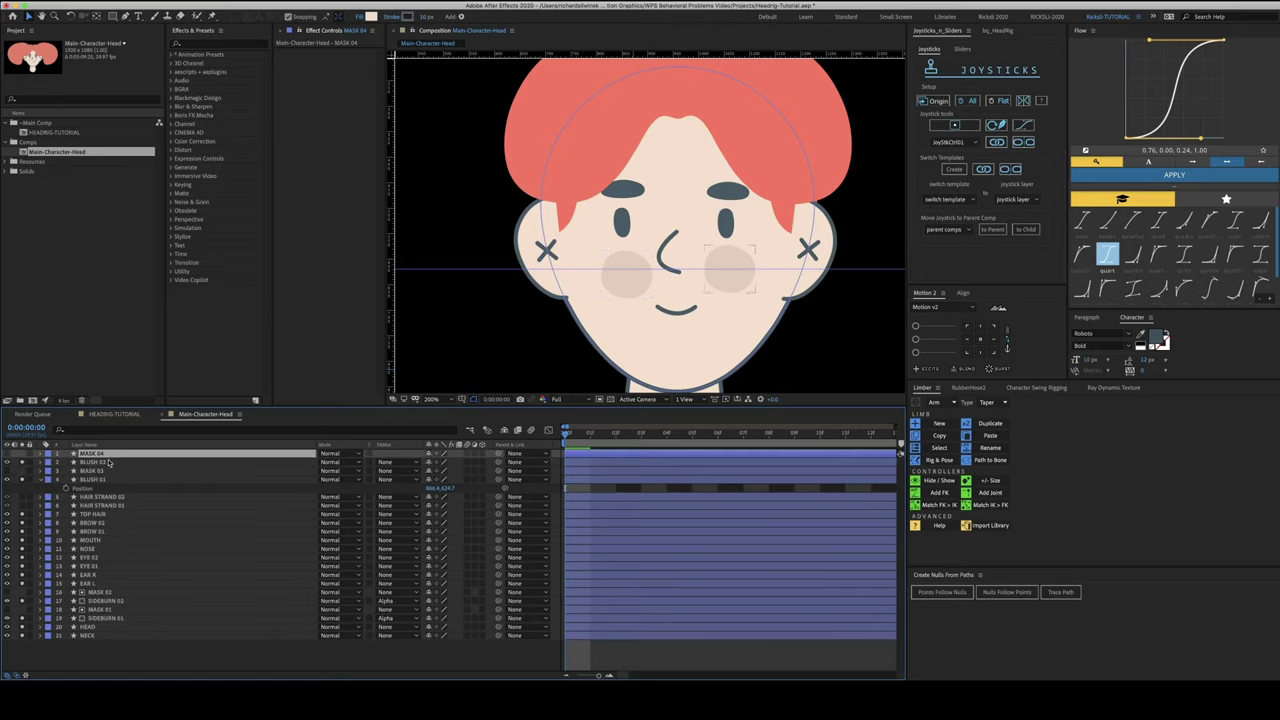
Set MASK 03 and MASK 04 as the alpha mattes of BLUSH 01 and BLUSH 02 respectively
click(104, 463)
ctrl+click(100, 480)
click(400, 479)
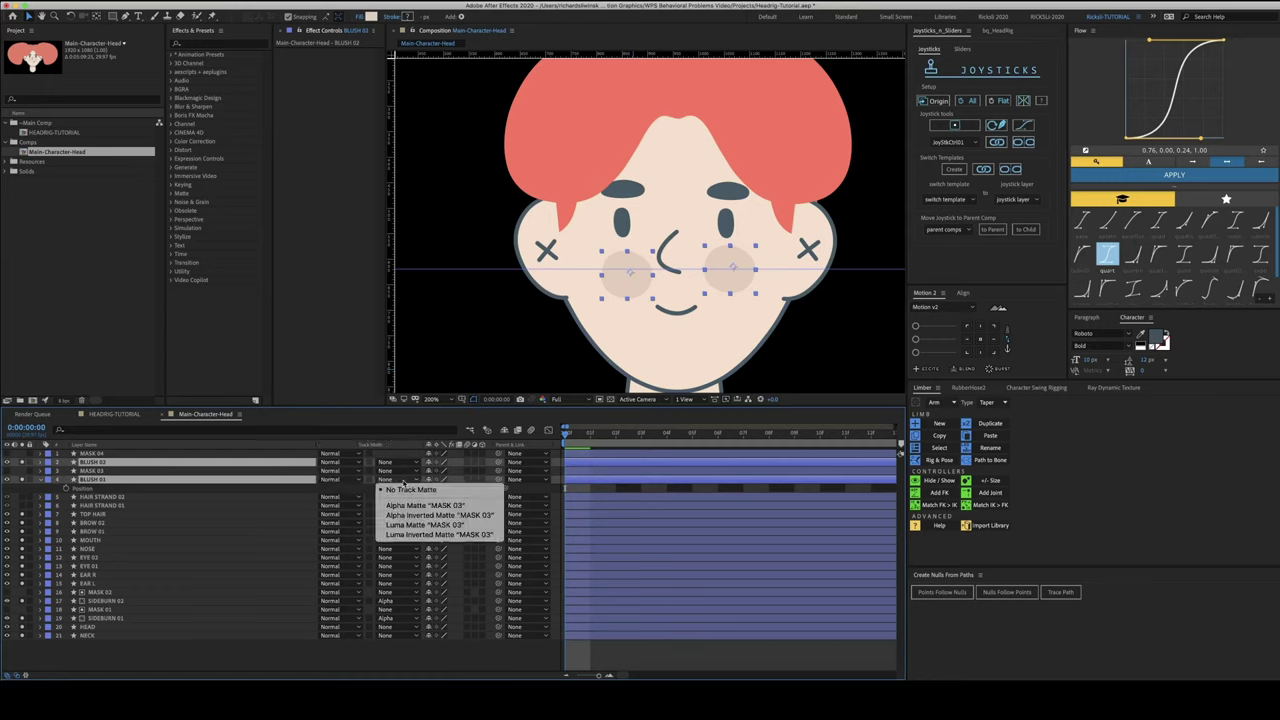
click(421, 507)
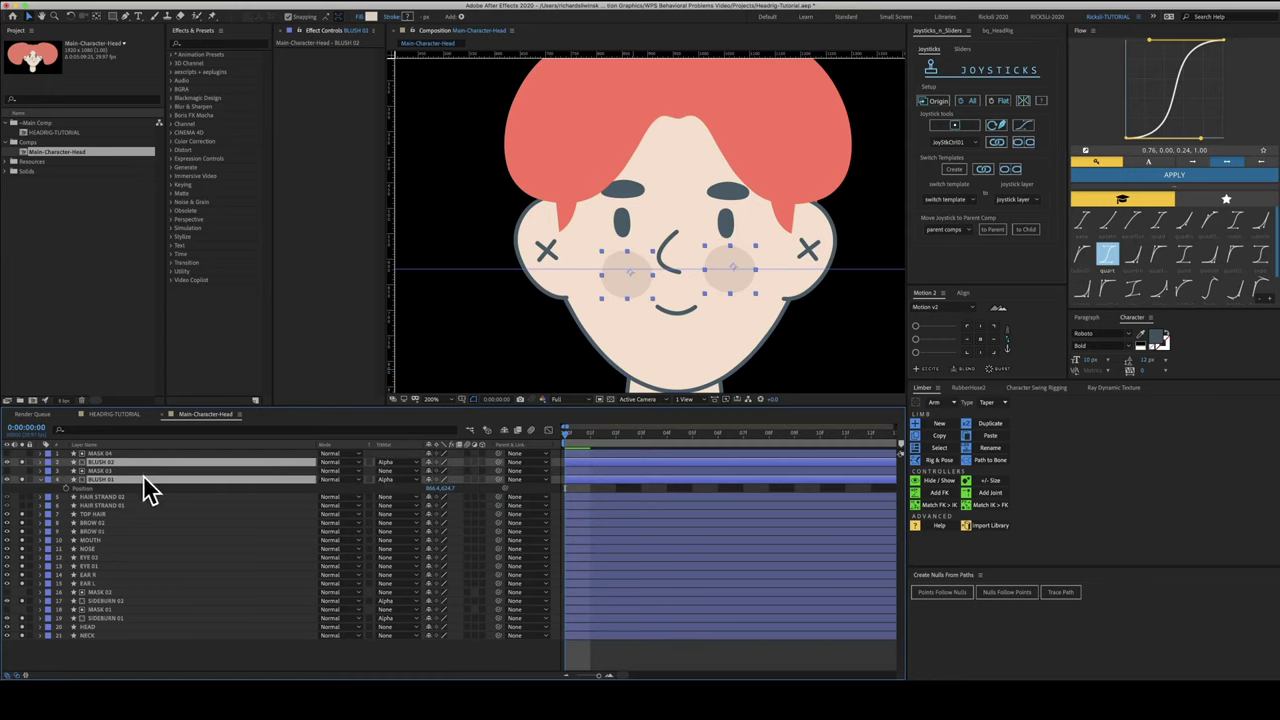
click(383, 480)
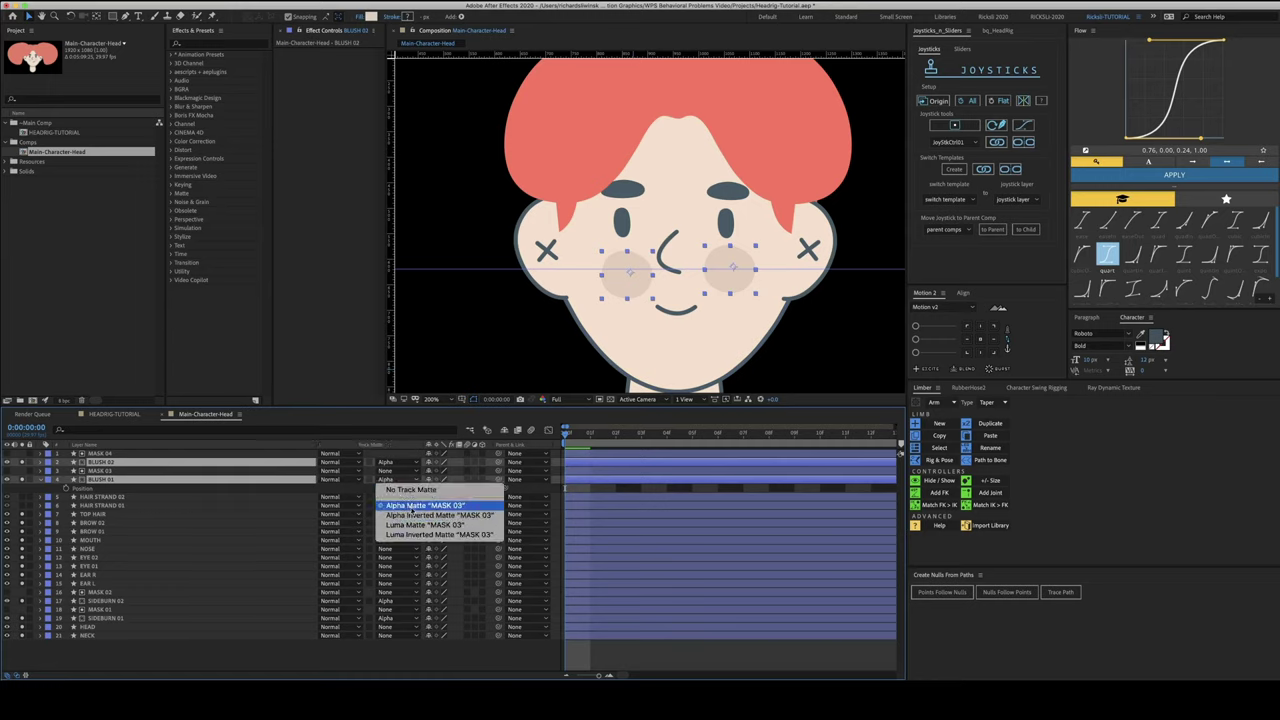
click(122, 472)
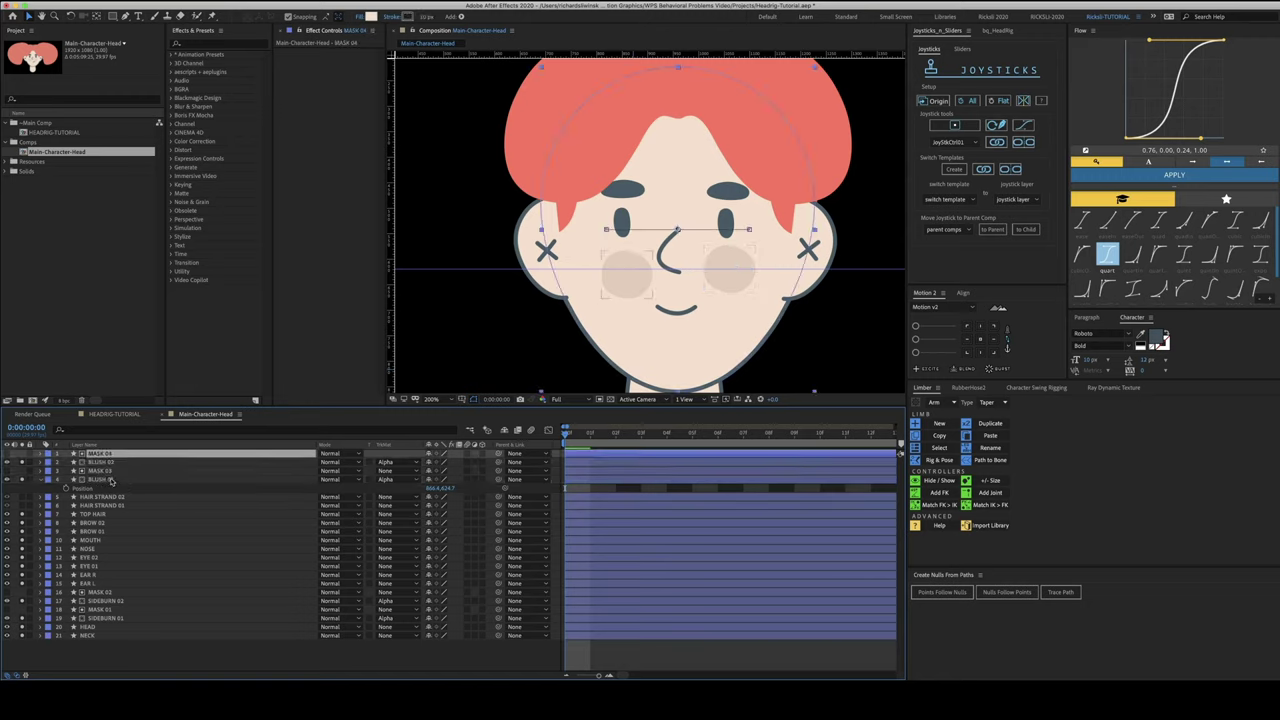
Start Position keyframes for both blush layers at frame 0 and check their placement against the frame 1 head pose
click(112, 480)
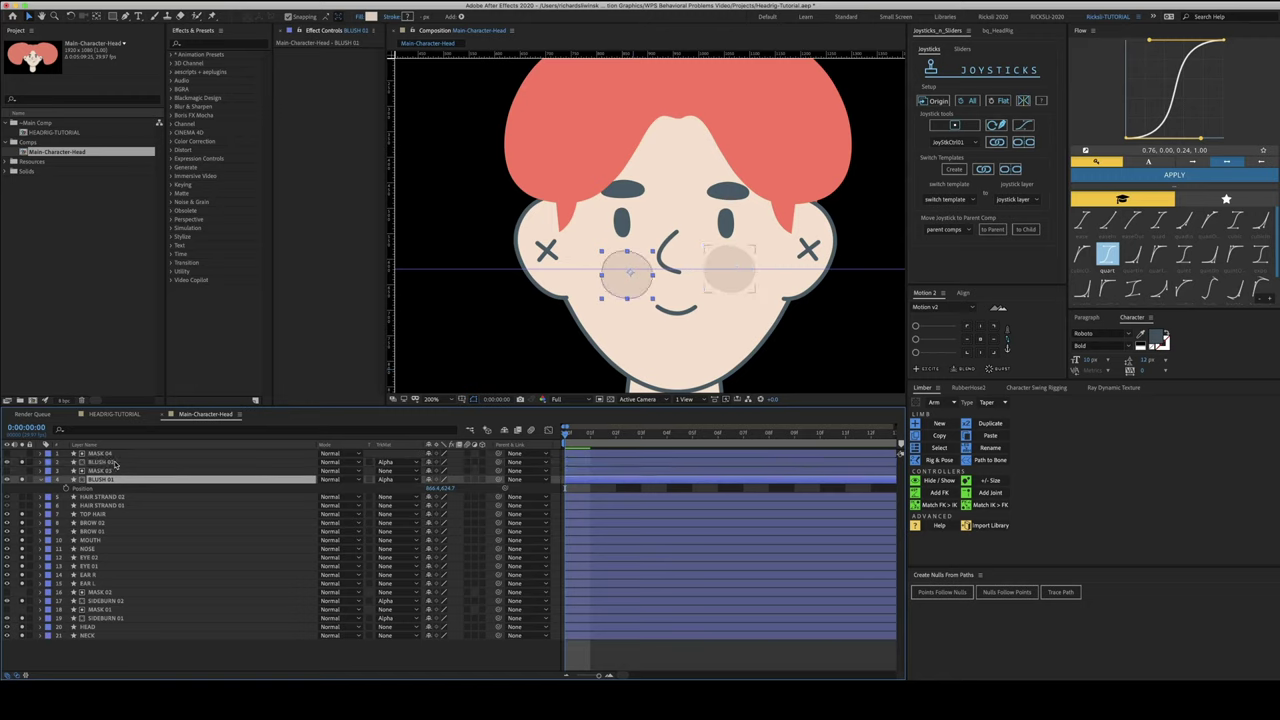
super+click(116, 463)
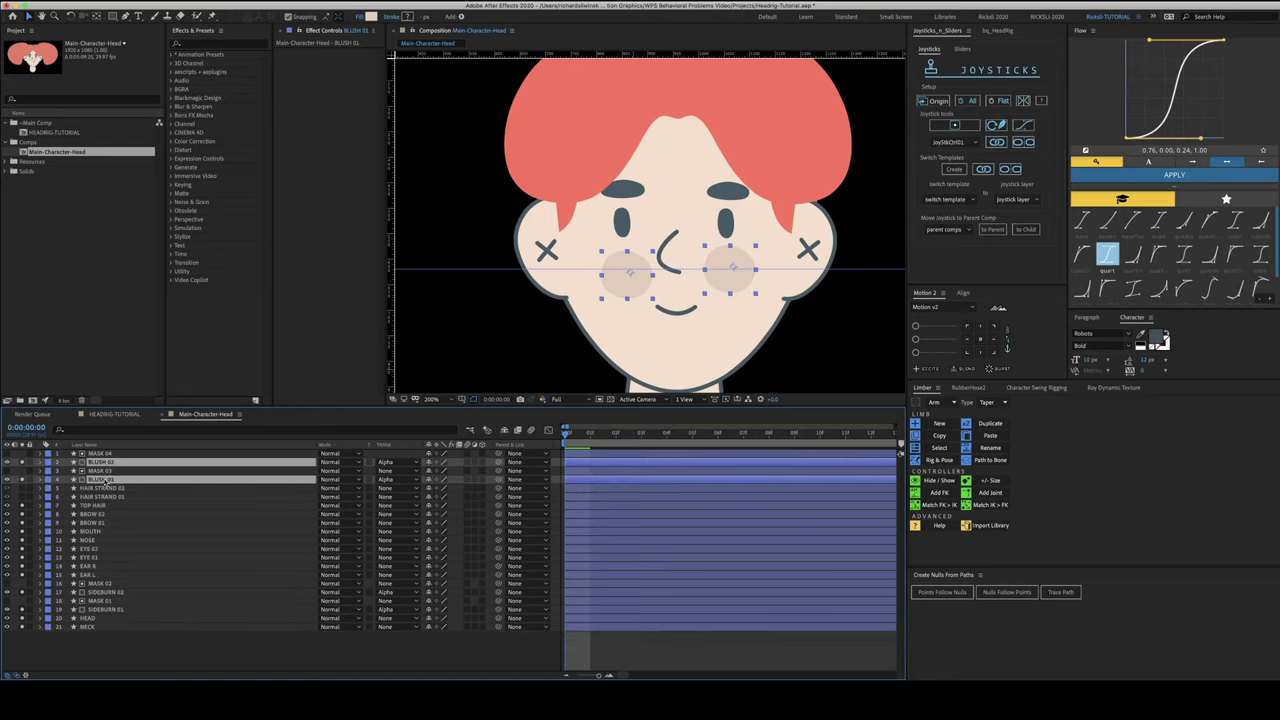
key(p)
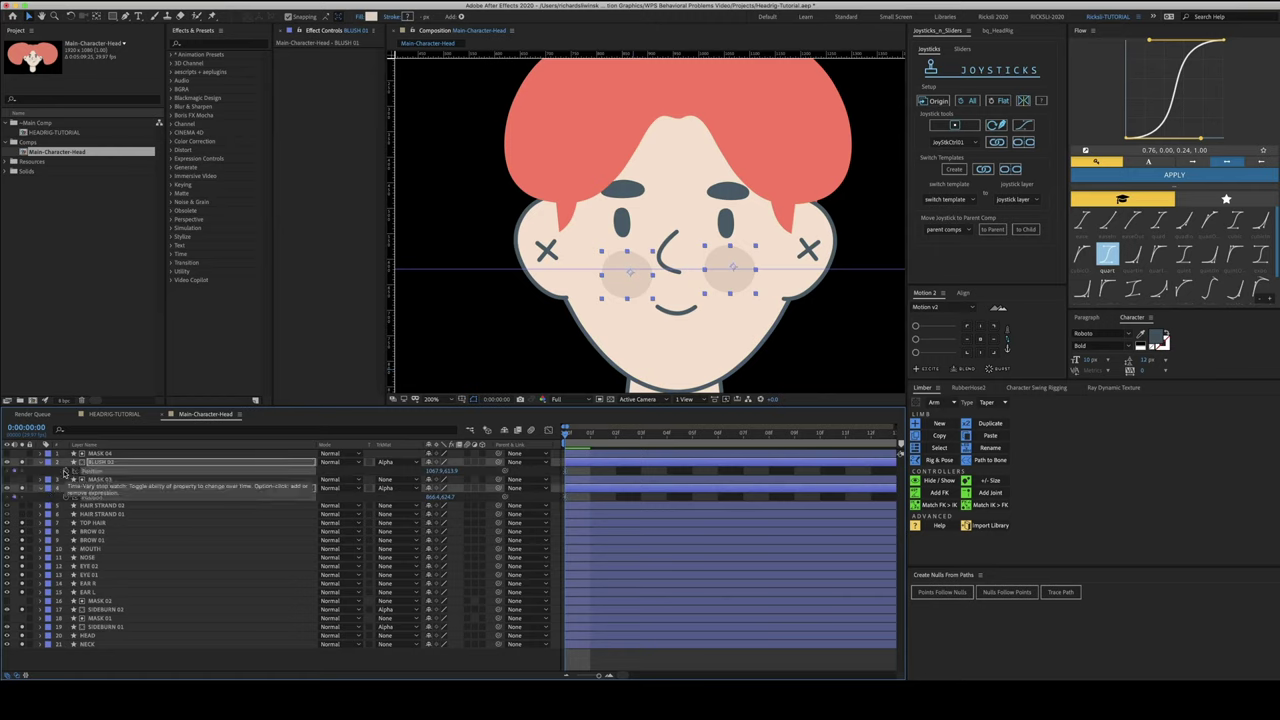
key(Page_Down)
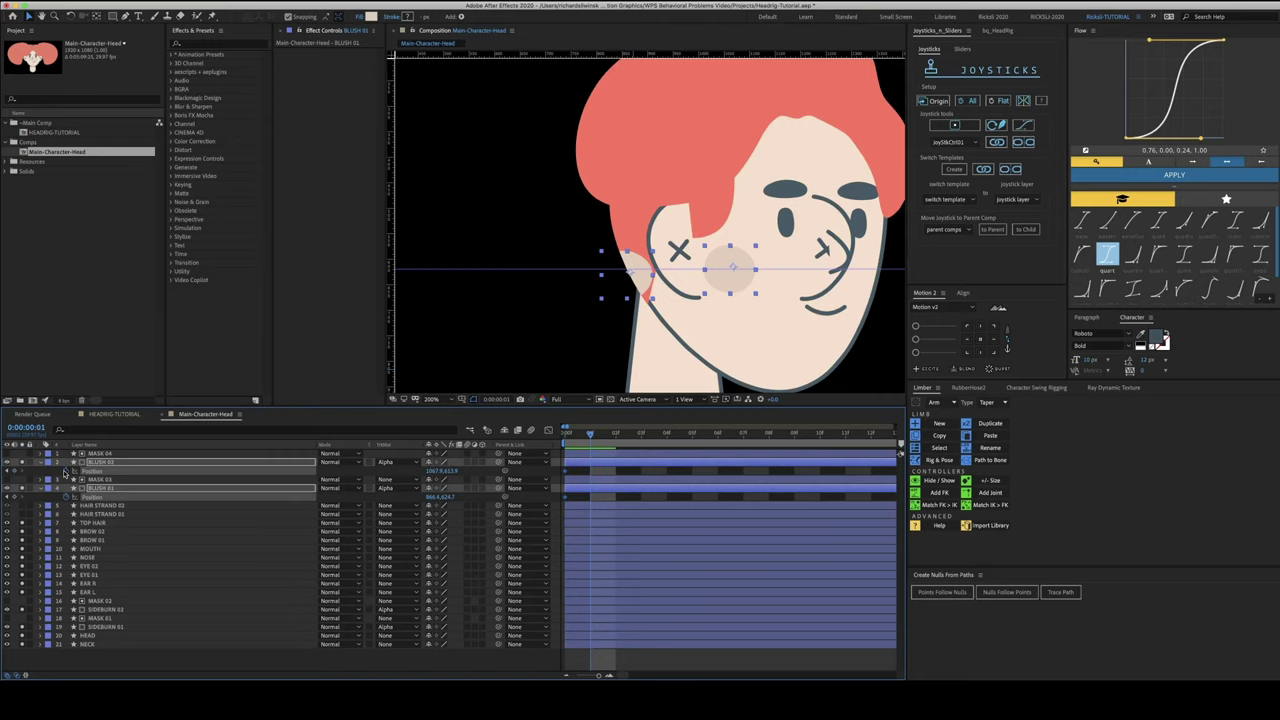
key(Page_Up)
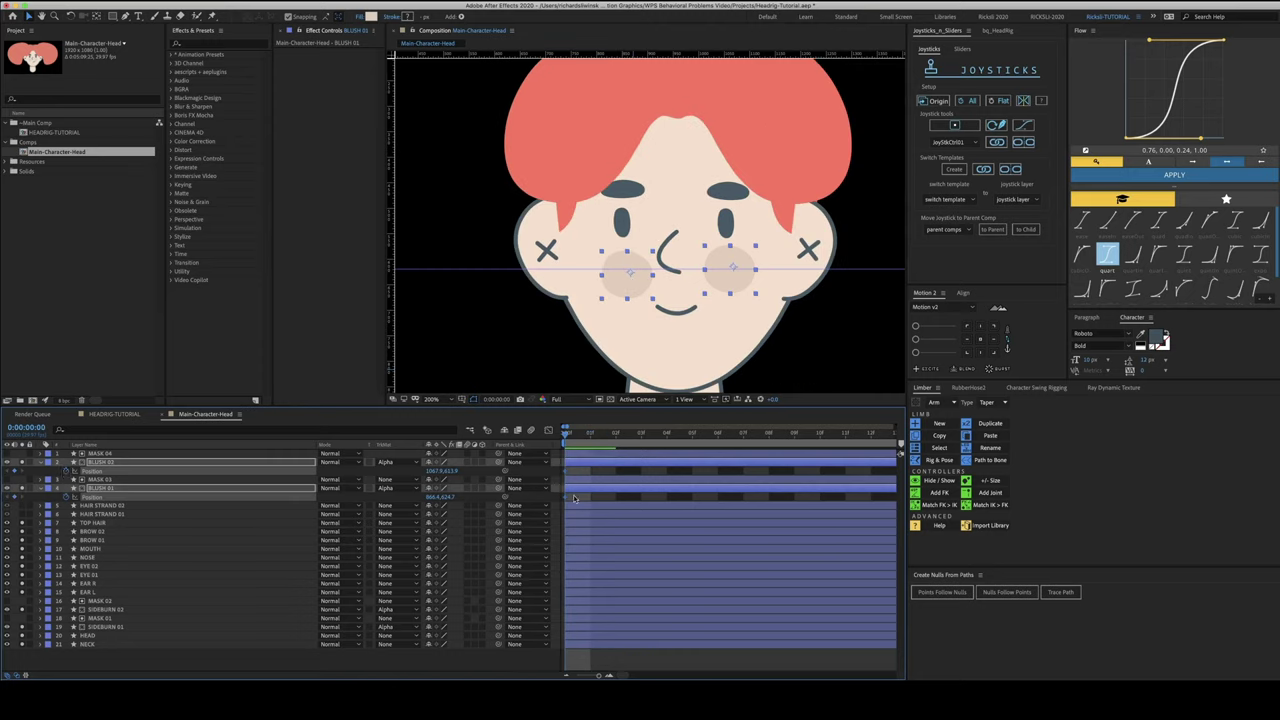
At frame 0, nudge BLUSH 01 to about 857, 615 and BLUSH 02 to about 1063, 615 so the cheeks line up evenly
click(577, 490)
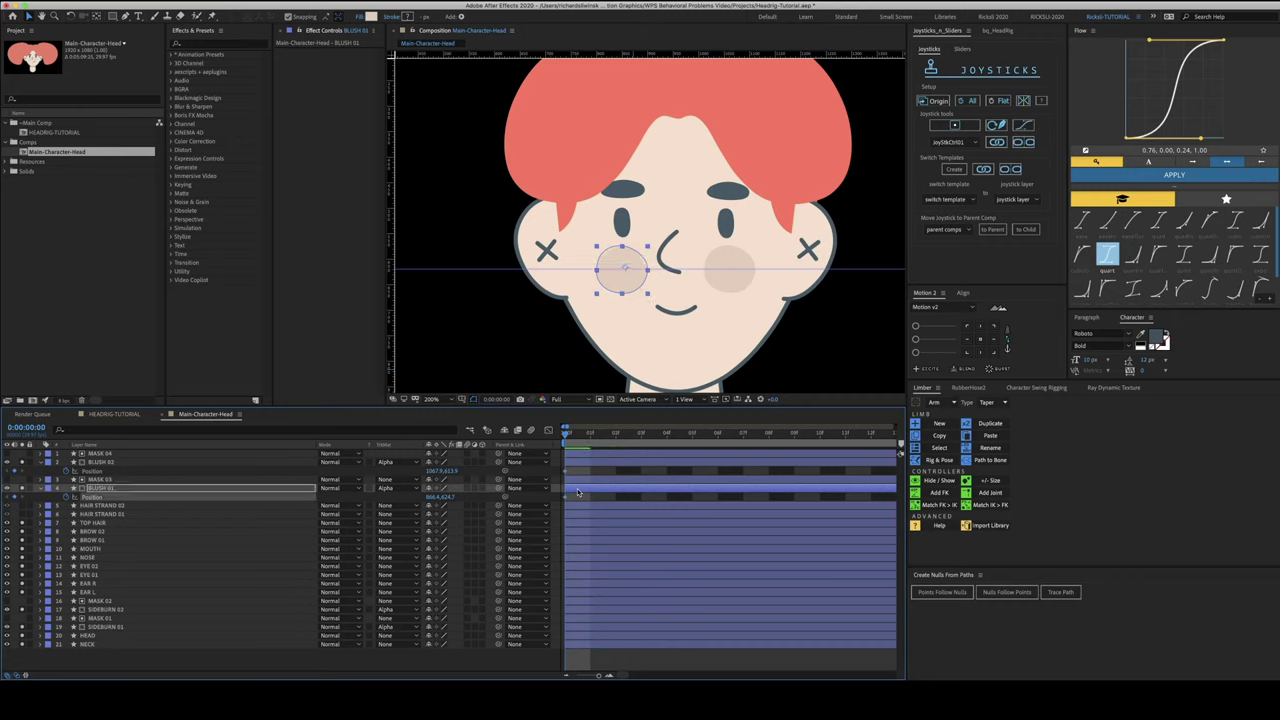
click(578, 467)
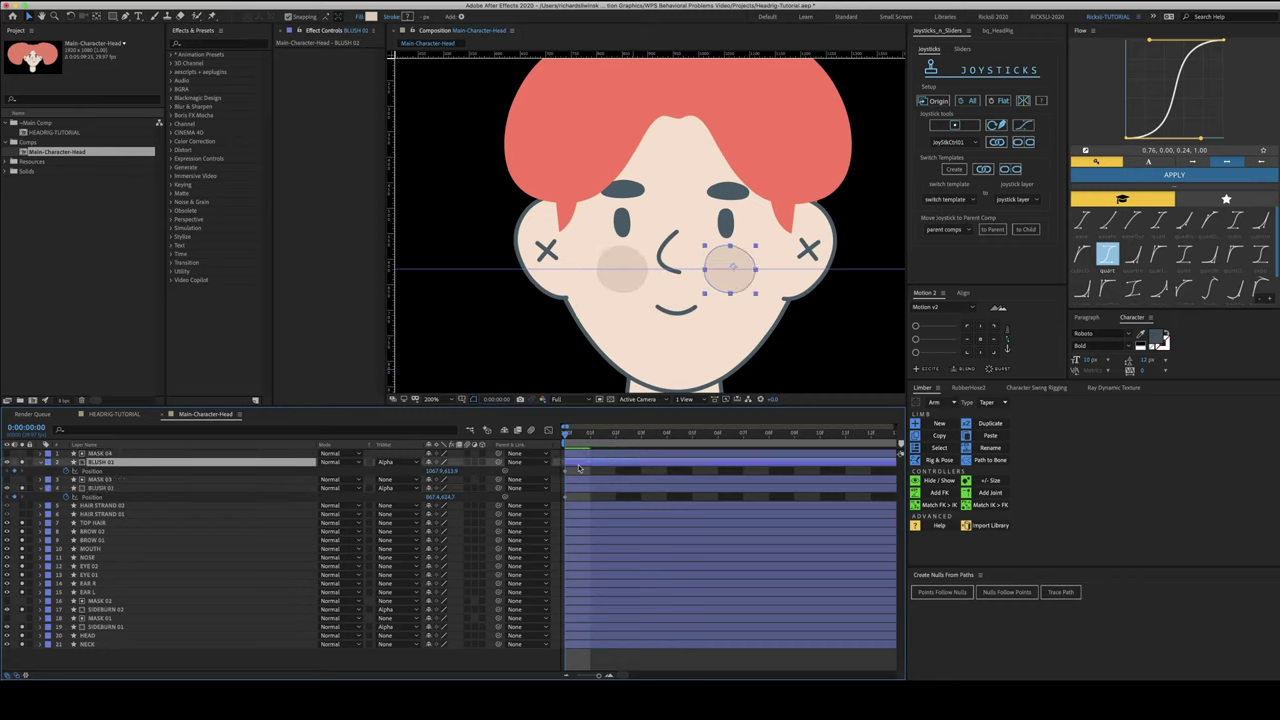
key(Left)
key(Left)
key(Left)
key(Left)
key(Left)
key(Left)
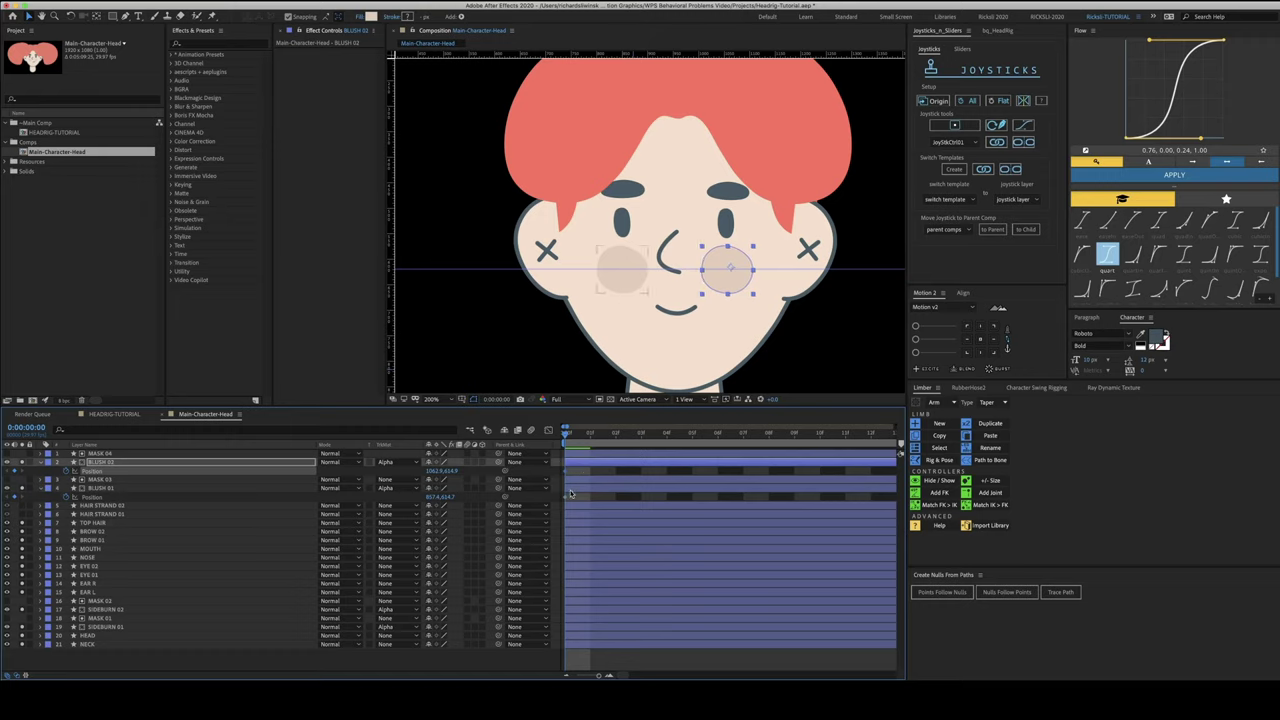
At frame 1, shift BLUSH 01 and BLUSH 02 together to the right, placing BLUSH 01 at about 1178, 615
click(573, 490)
click(580, 471)
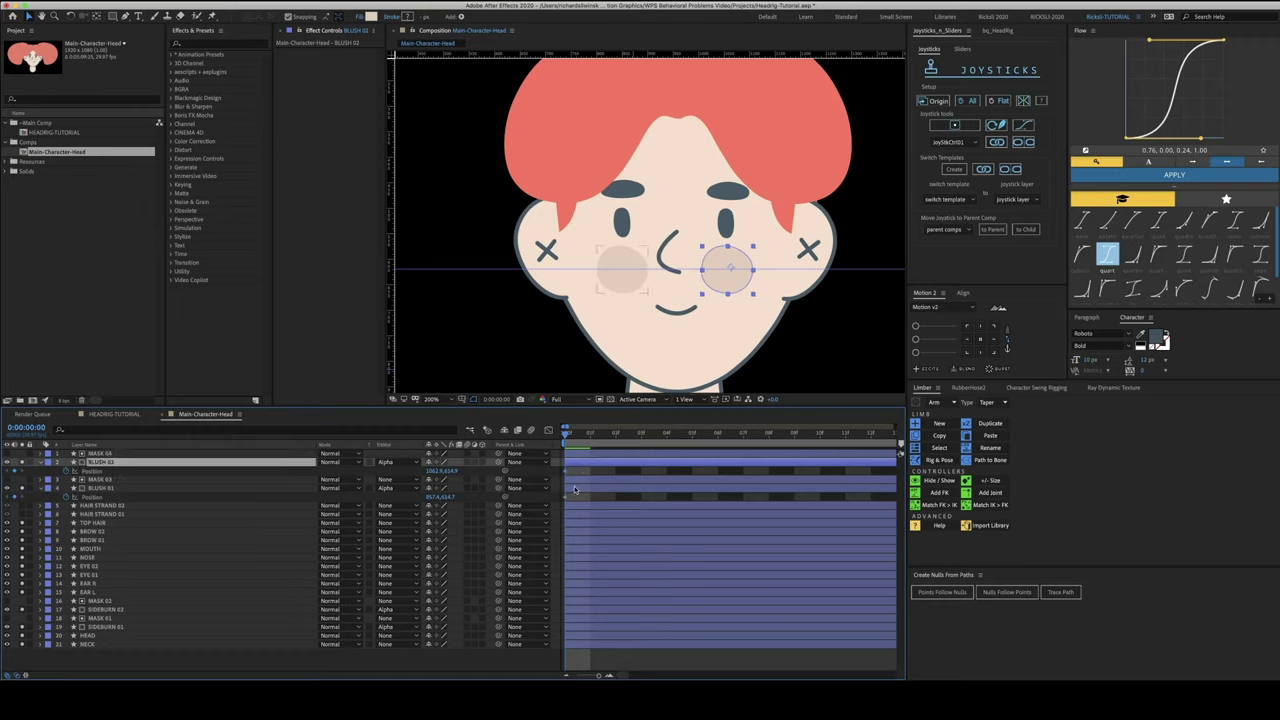
super+click(575, 489)
key(Page_Down)
key(shift+Right)
key(shift+Right)
key(shift+Right)
key(shift+Right)
key(shift+Right)
key(shift+Right)
key(shift+Right)
key(shift+Right)
key(shift+Right)
key(shift+Right)
key(shift+Right)
key(shift+Right)
key(shift+Right)
key(shift+Right)
key(shift+Right)
key(shift+Right)
key(shift+Right)
key(shift+Right)
key(shift+Right)
key(shift+Right)
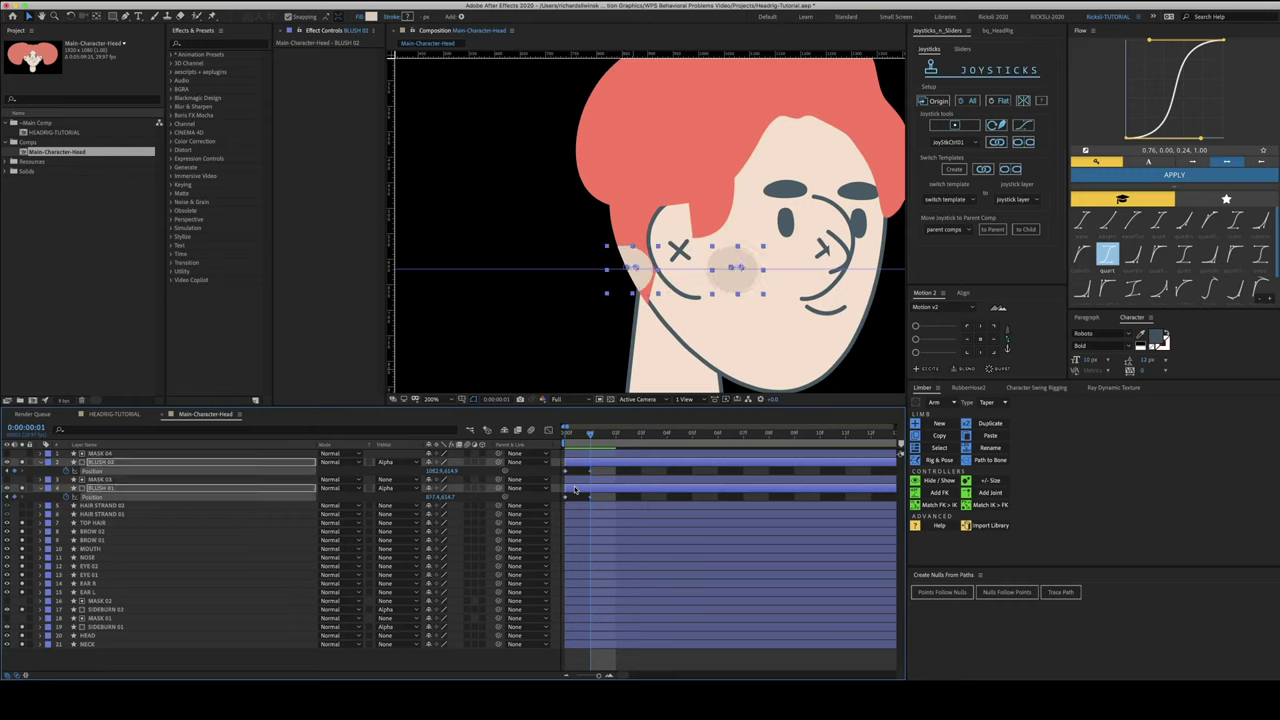
key(shift+Right)
key(shift+Right)
key(shift+Right)
key(shift+Right)
key(shift+Right)
key(shift+Right)
key(shift+Right)
key(shift+Right)
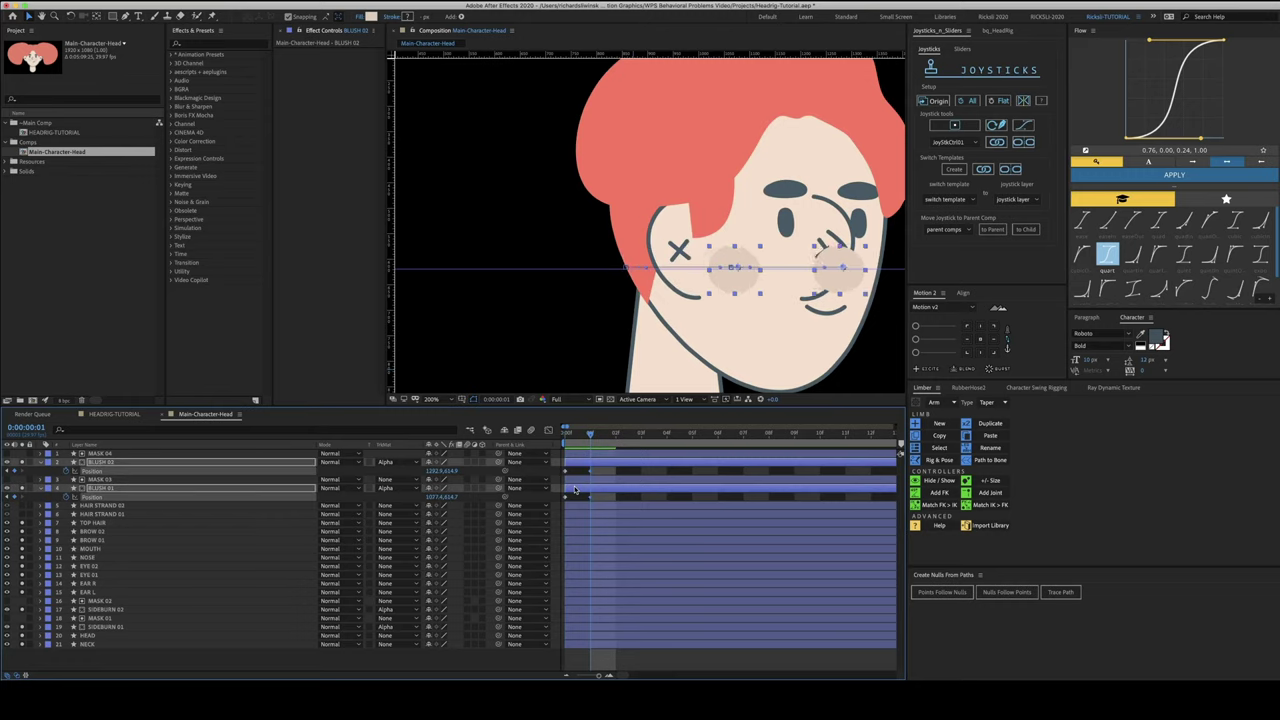
key(shift+Right)
key(shift+Right)
key(shift+Right)
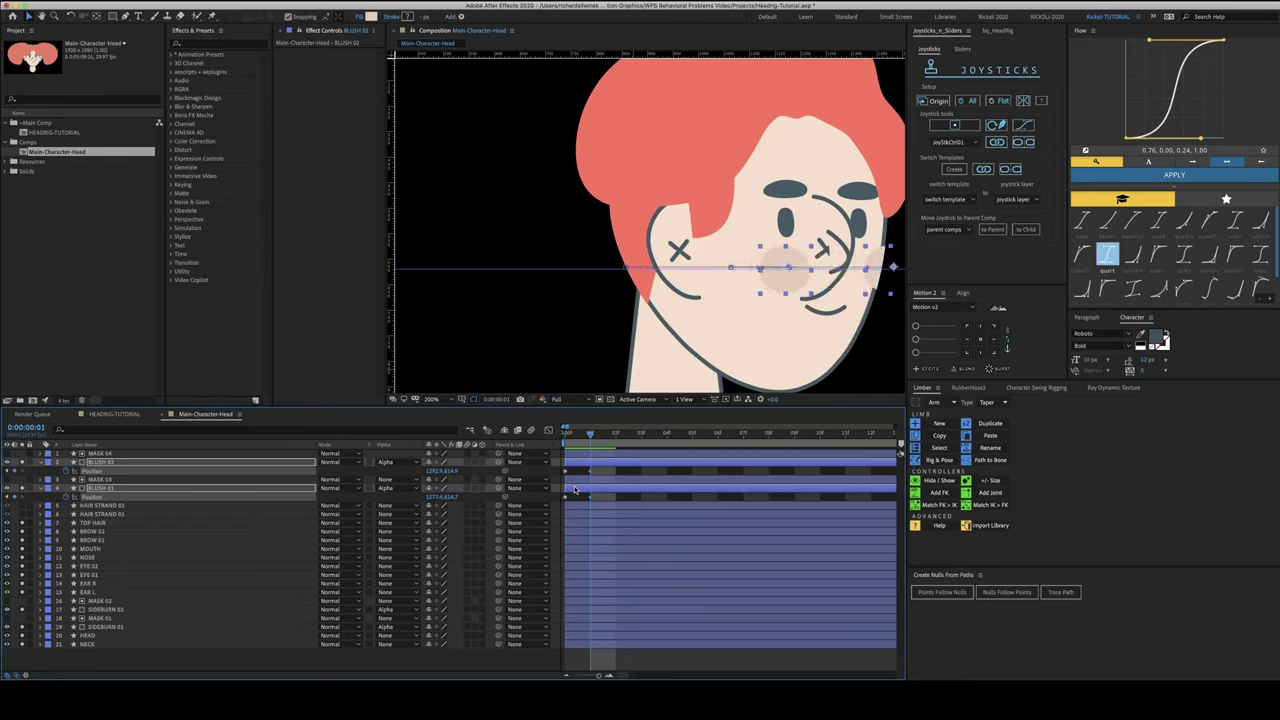
At frame 1, move BLUSH 02 alone to about 1319, 615 so it sits inside the far edge of the face
click(583, 464)
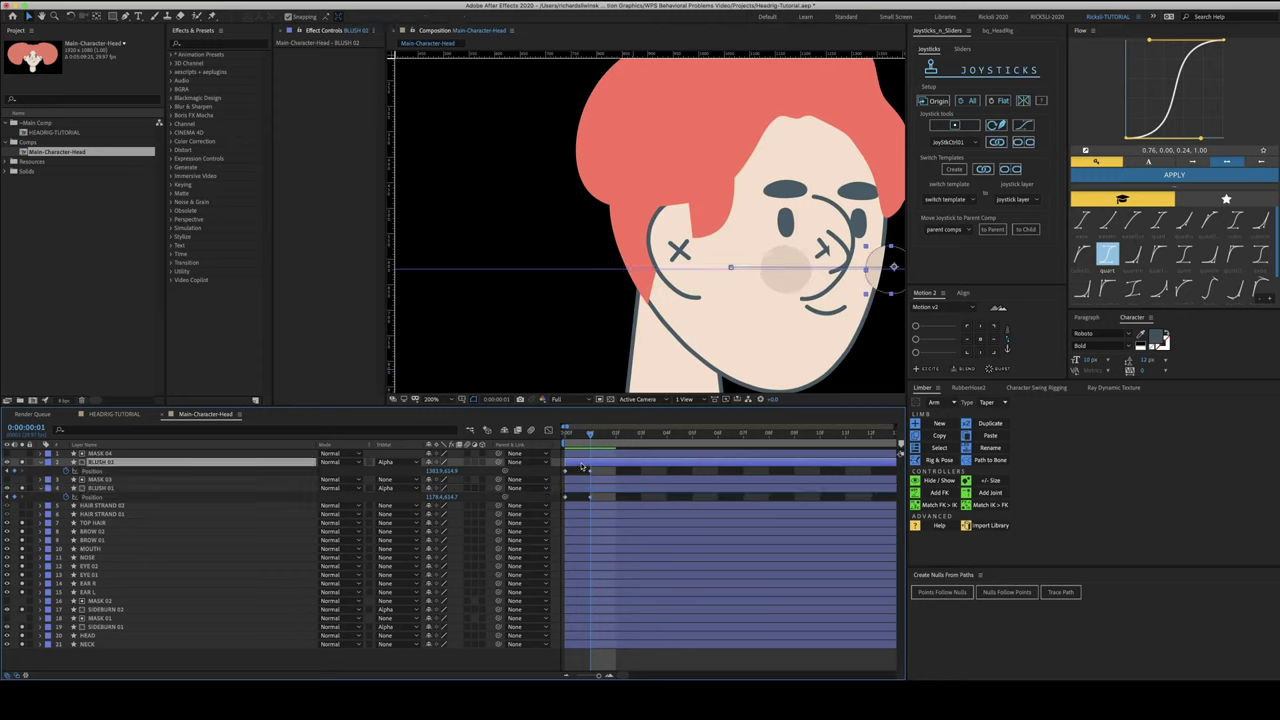
key(shift+Right)
key(shift+Right)
key(shift+Right)
key(shift+Left)
key(shift+Left)
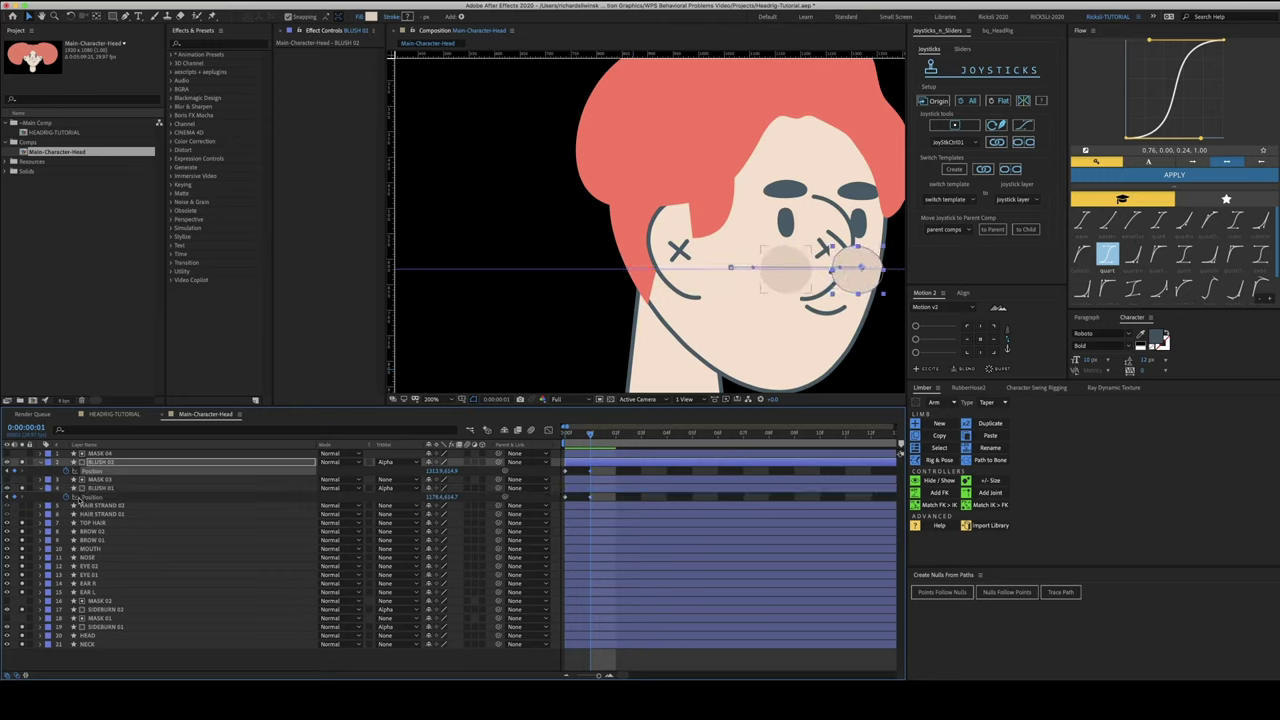
Reorder MASK 04, BLUSH 02, MASK 03 and BLUSH 01 so they sit below NOSE and above EYE 02
click(108, 453)
shift+click(109, 489)
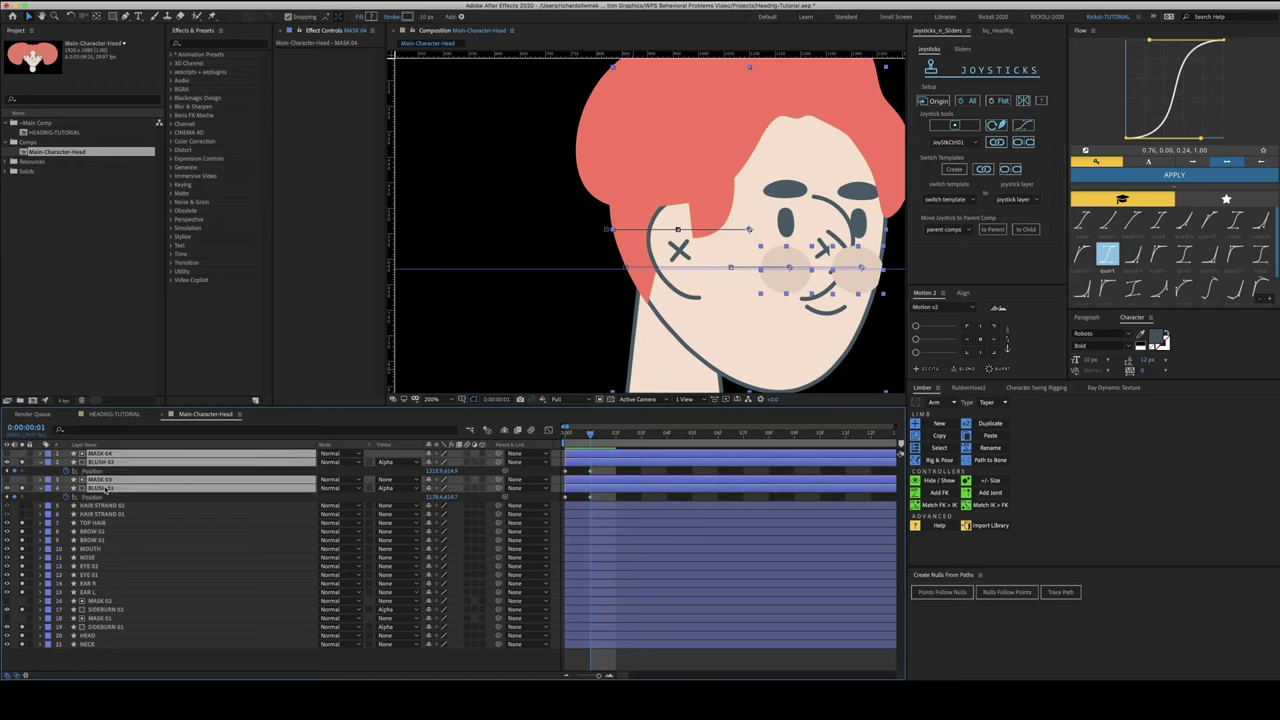
drag(107, 489, 108, 570)
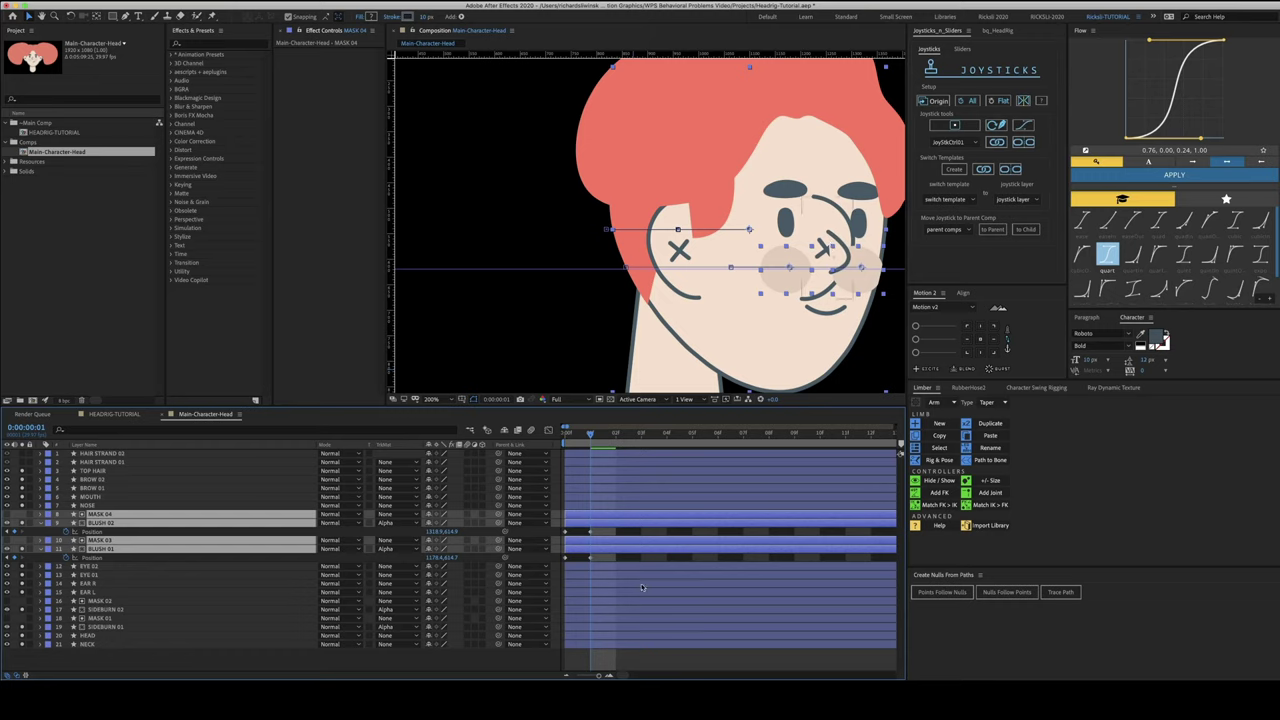
At frame 1, nudge BLUSH 02 slightly right to about 1322, 615
click(612, 550)
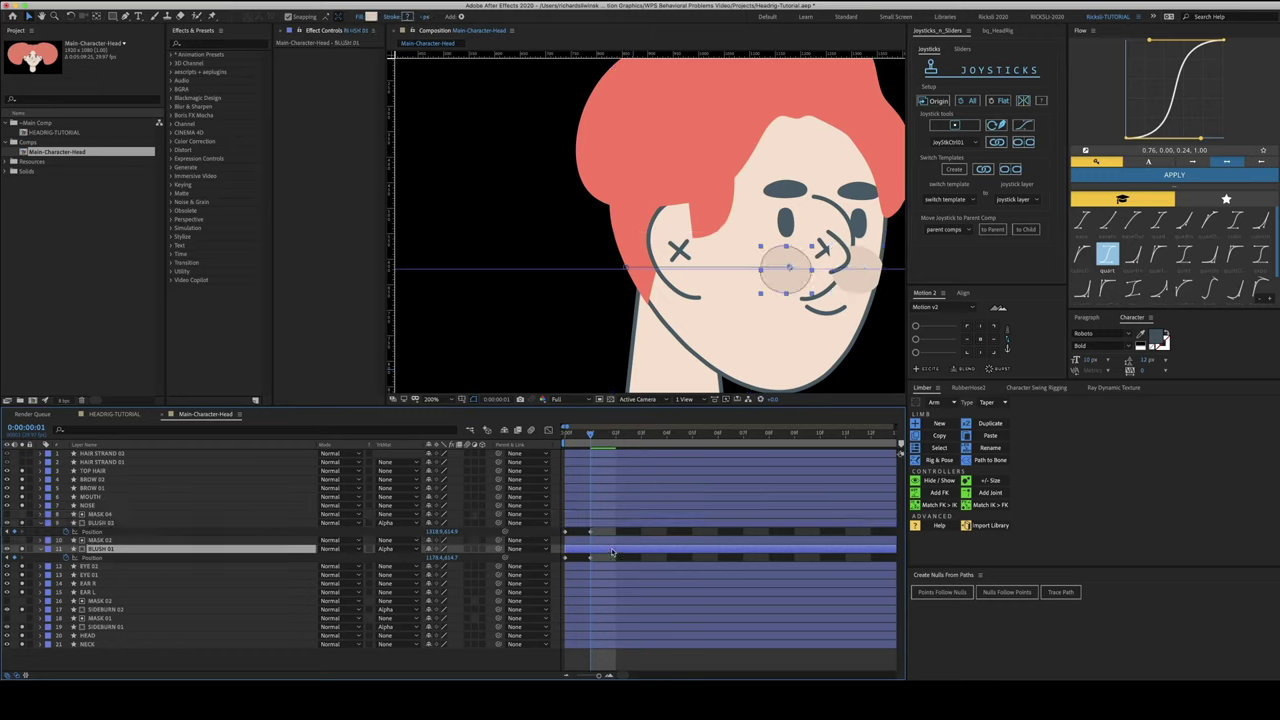
click(609, 522)
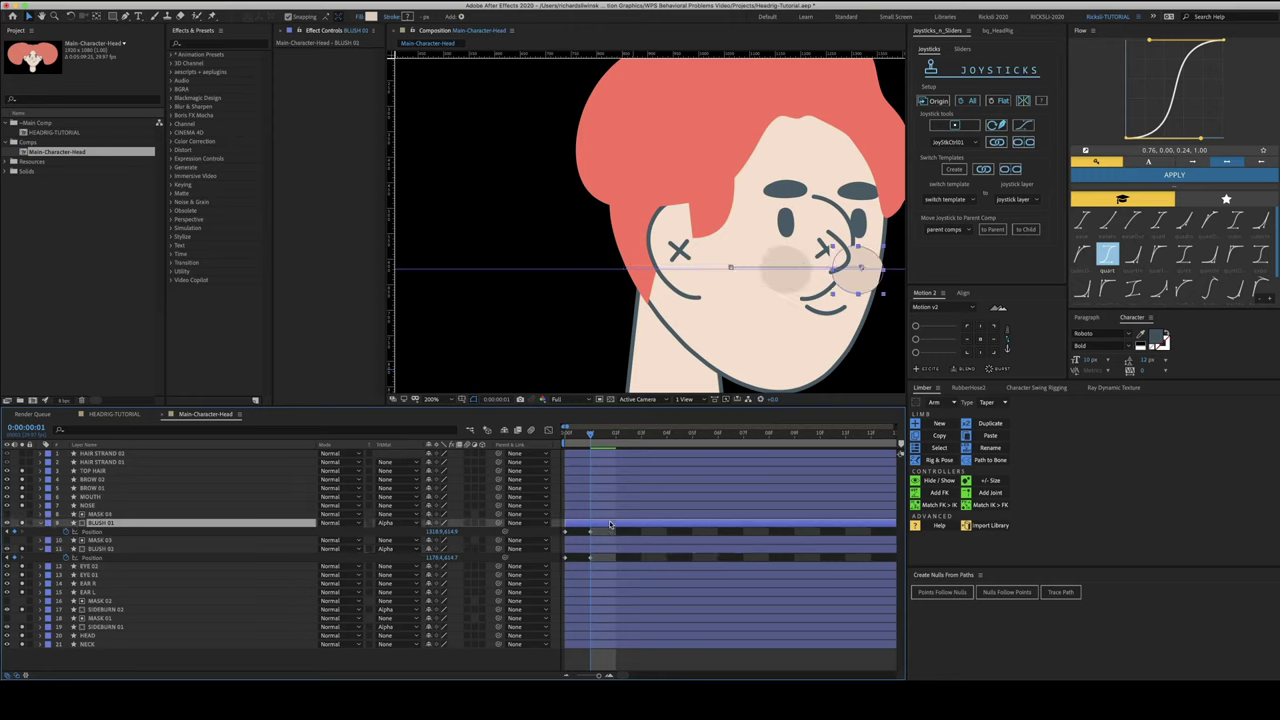
key(Right)
key(Right)
key(Right)
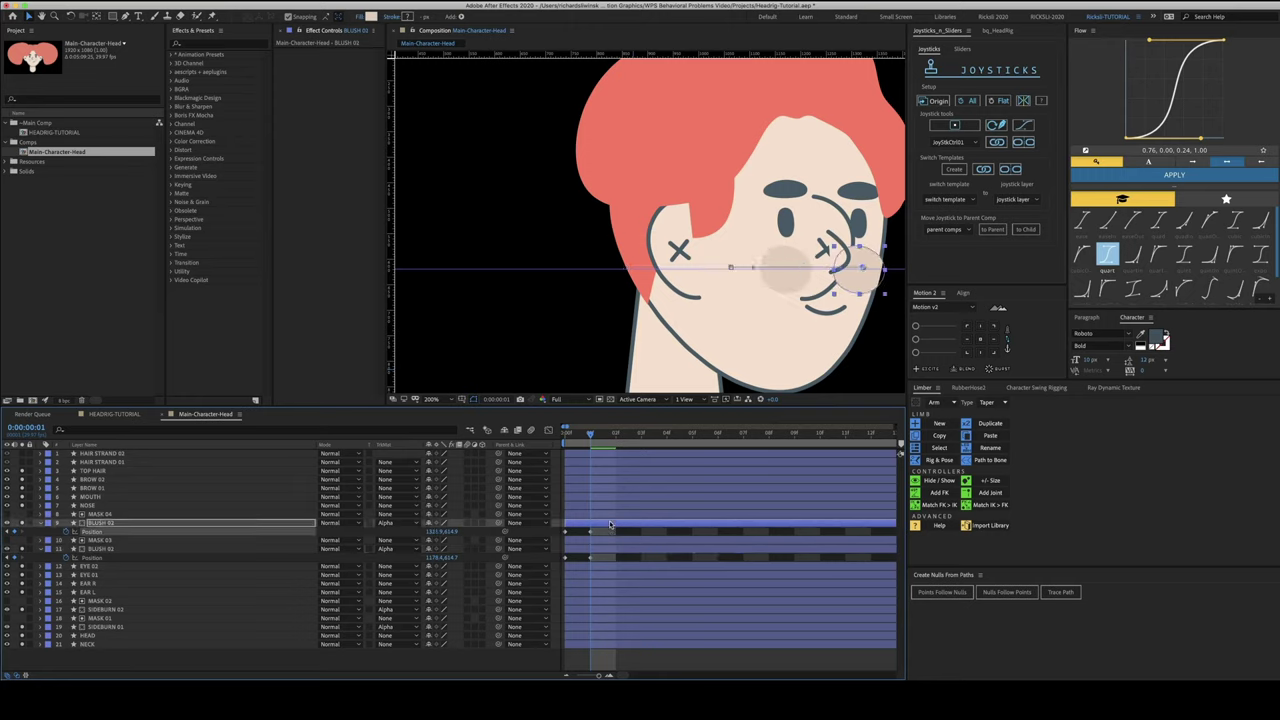
At frame 2, shift both blush layers left onto the turned face, with BLUSH 01 at about 606 and BLUSH 02 at about 750 horizontally
key(Page_Down)
super+click(620, 549)
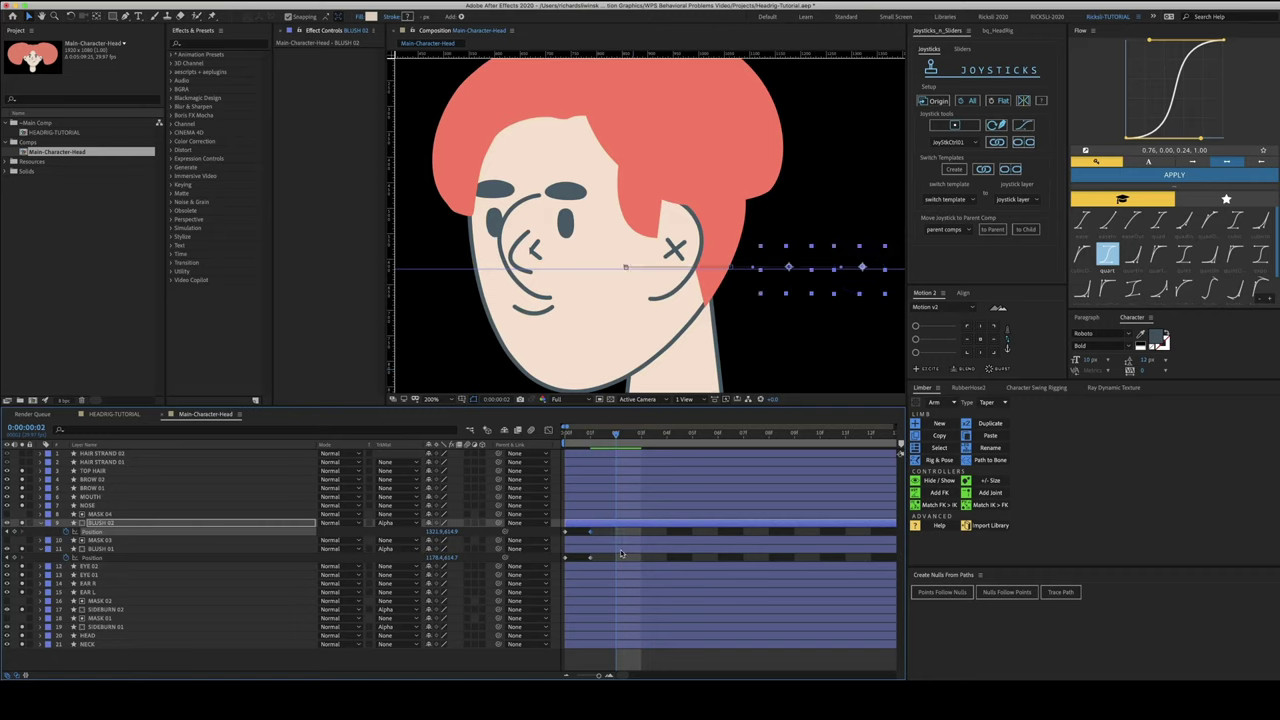
drag(430, 557, 142, 561)
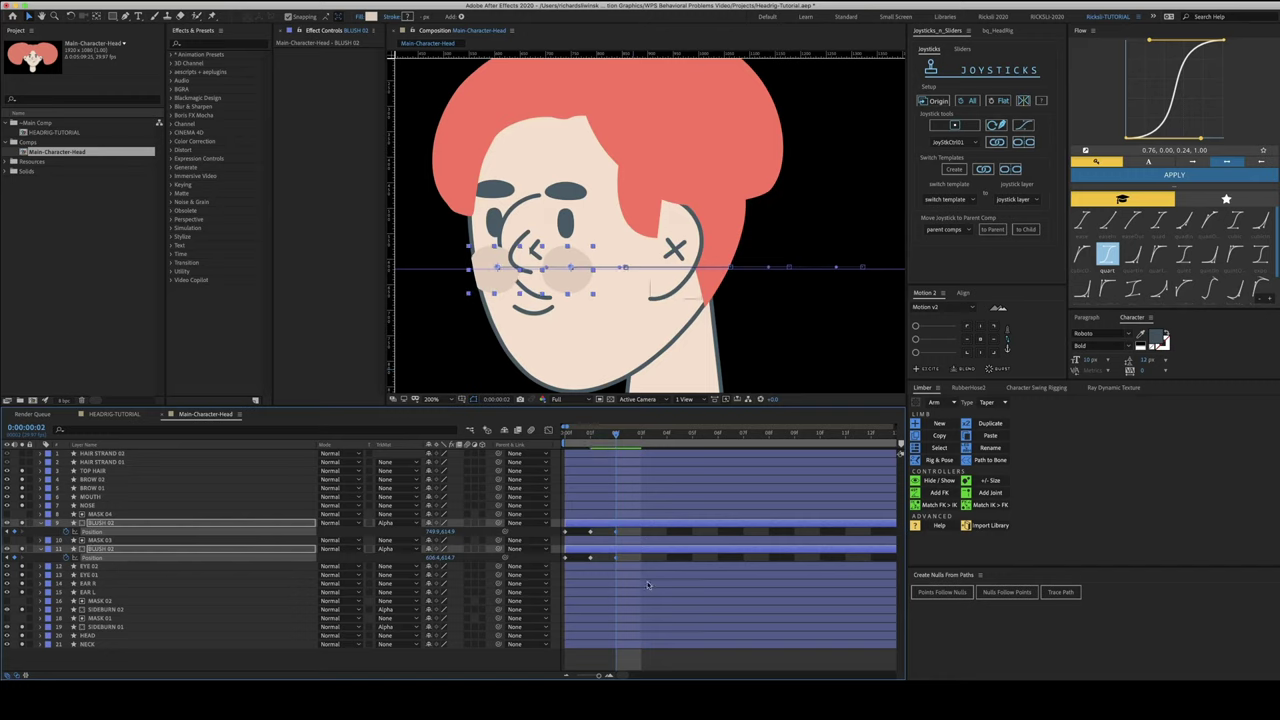
Fine-tune the frame 2 cheek spacing, placing BLUSH 01 at about 605, 615 and BLUSH 02 at about 750, 615
click(627, 555)
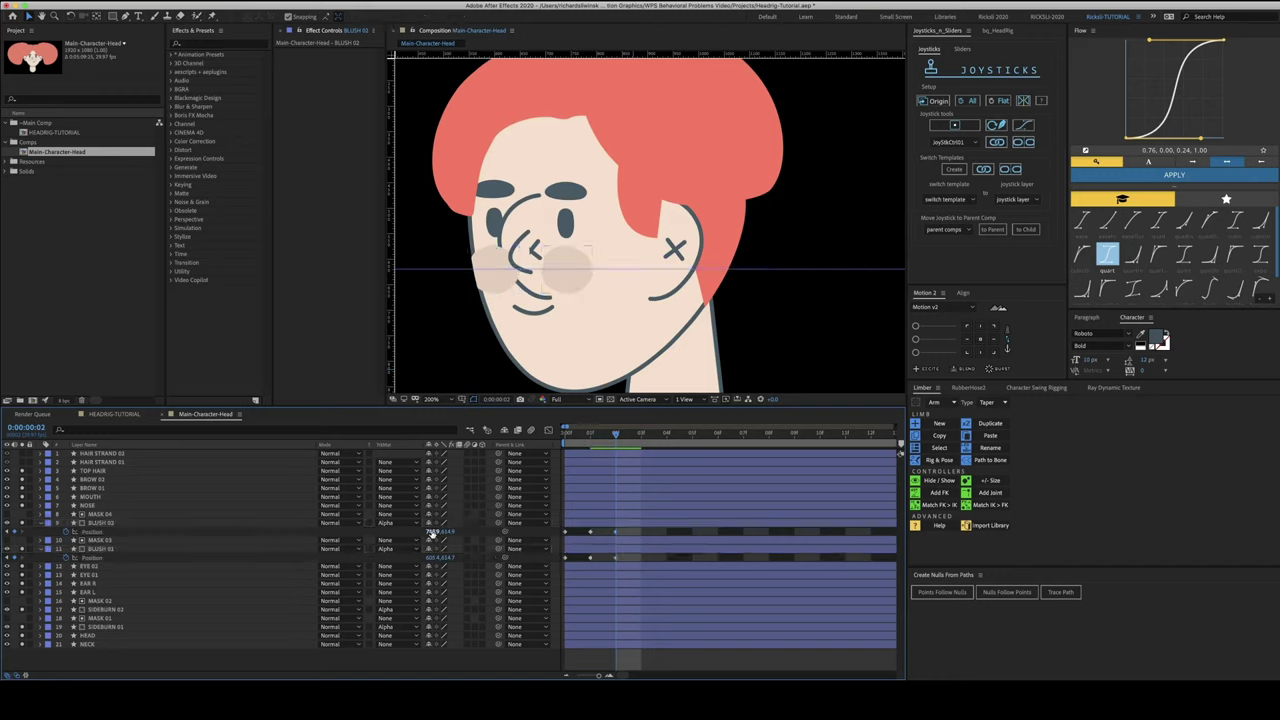
click(432, 532)
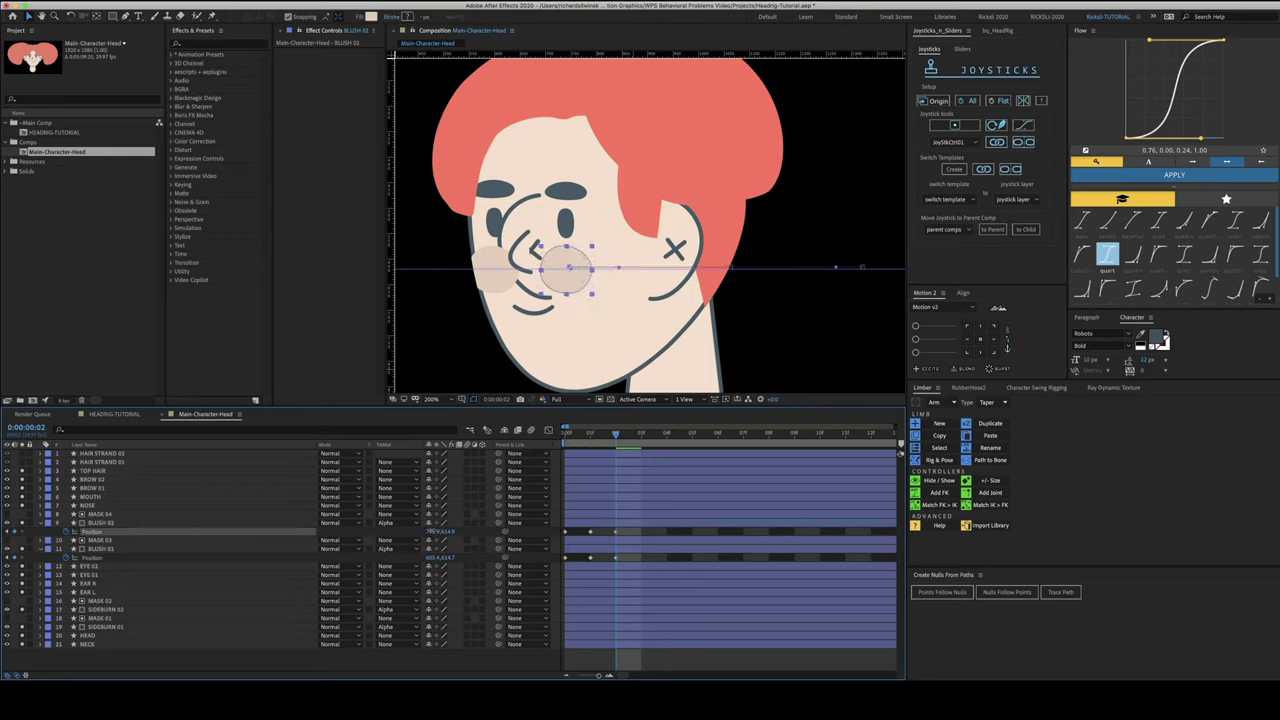
drag(432, 532, 434, 532)
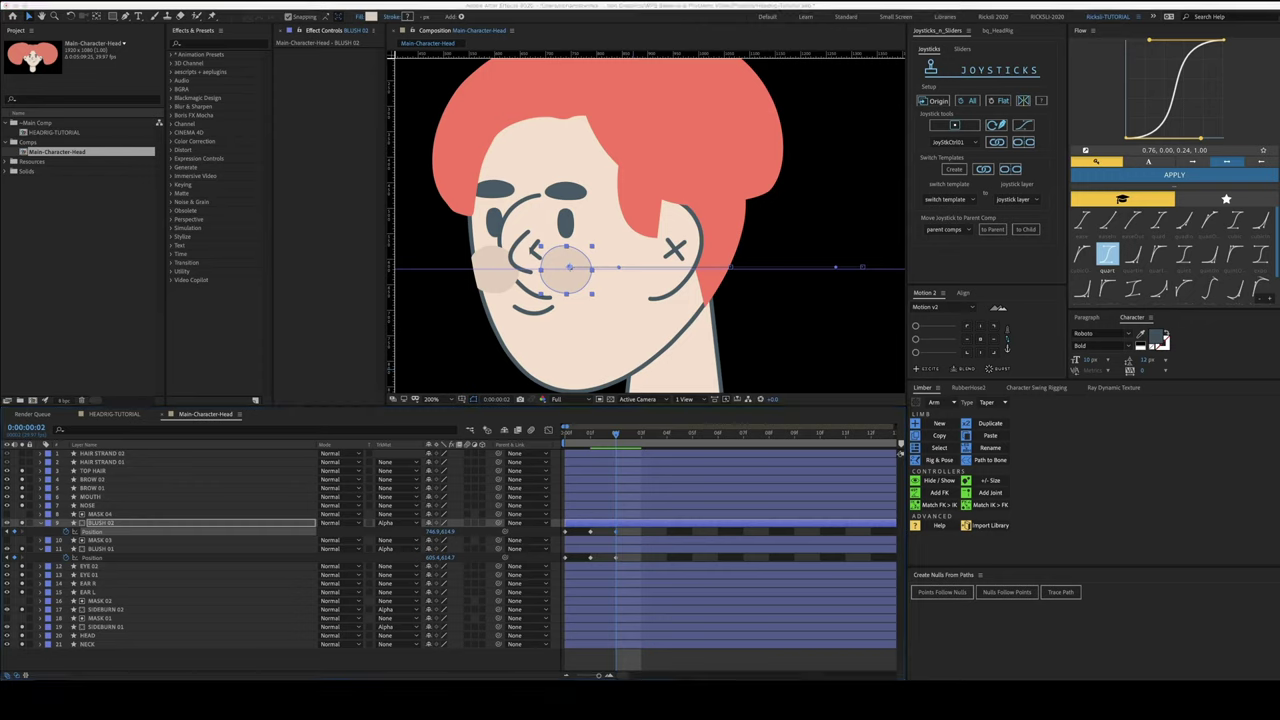
click(630, 529)
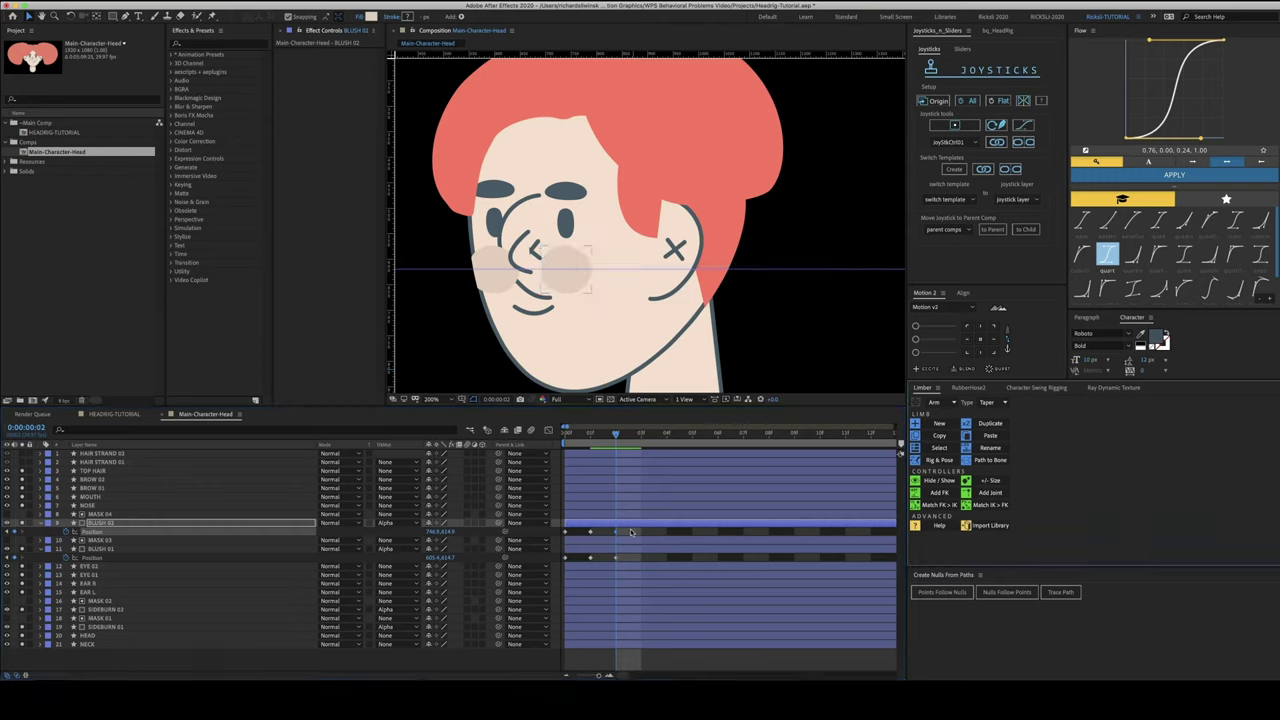
key(Right)
key(Right)
key(Right)
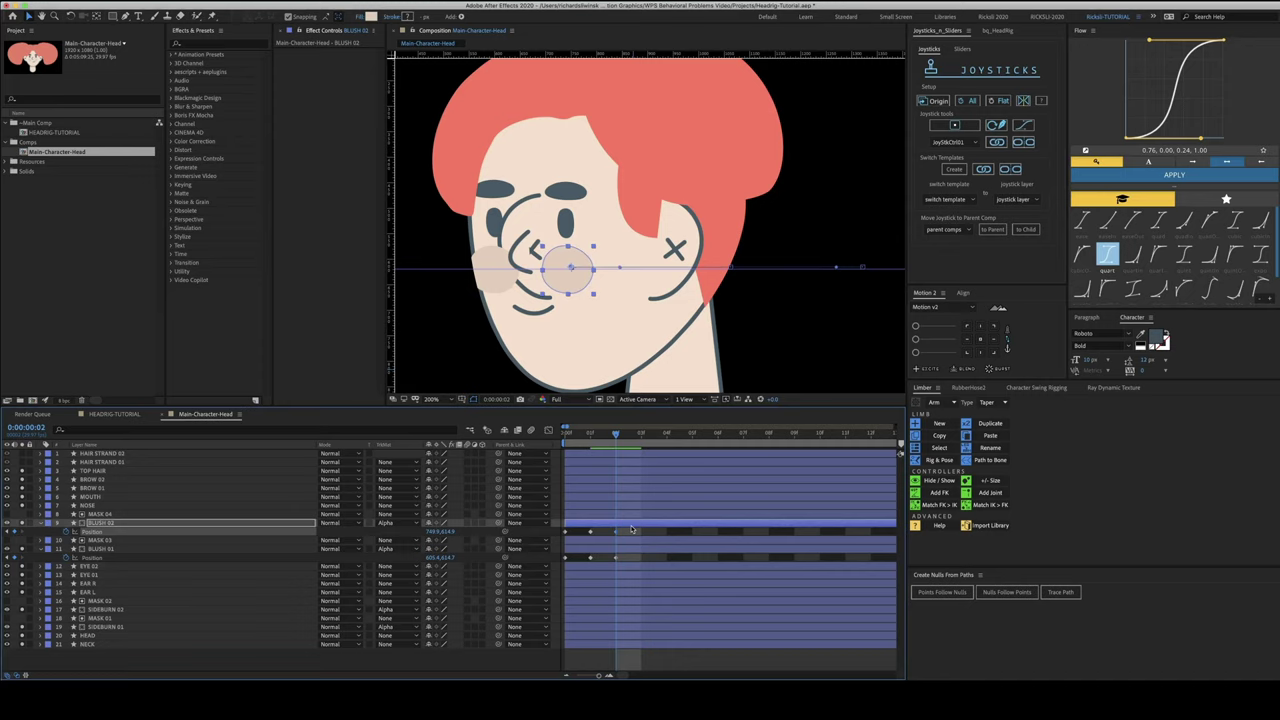
At frame 3, copy the origin pose to both blush layers, raise them to about 543 vertically, and compare with frame 0
key(Page_Down)
click(628, 556)
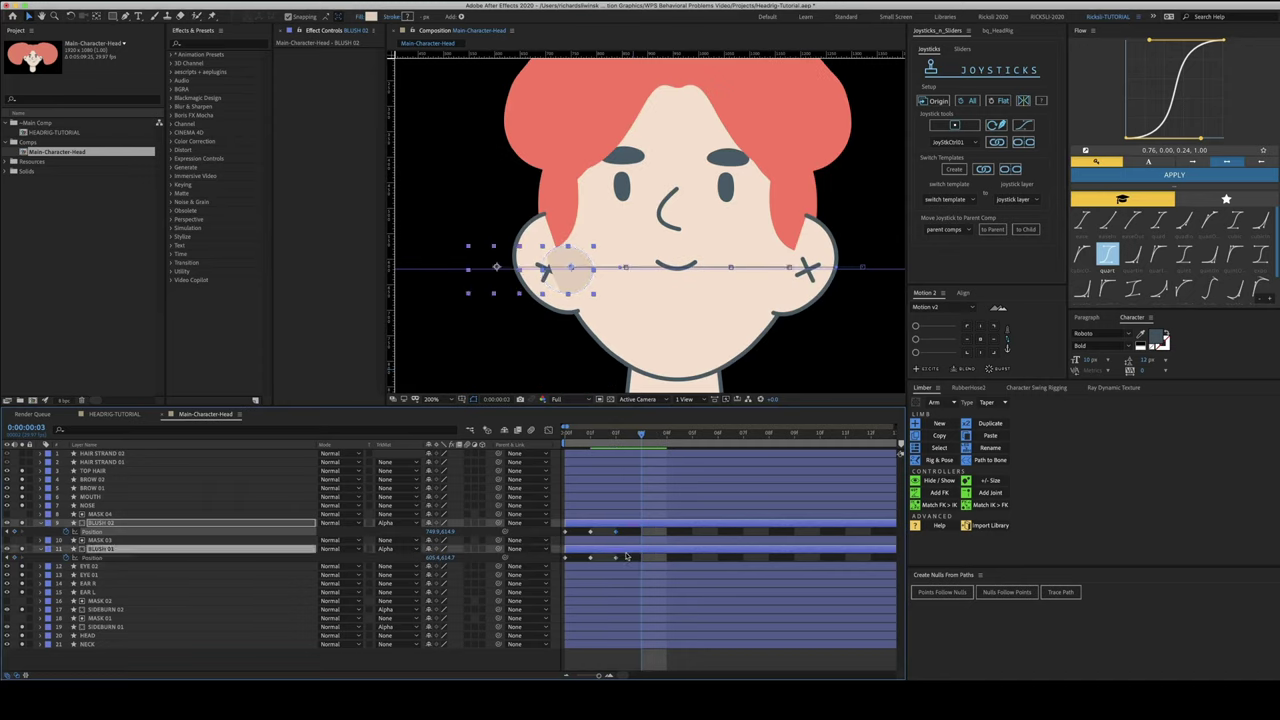
click(942, 101)
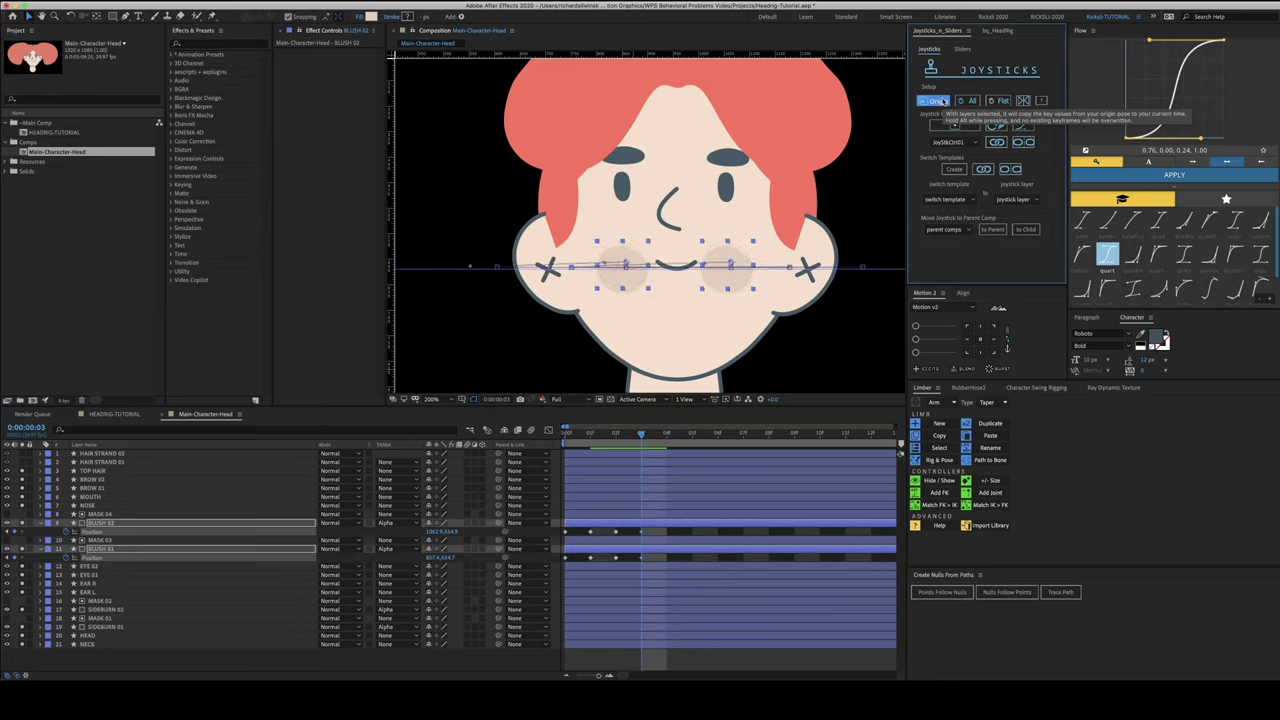
key(shift+Up)
key(shift+Up)
key(shift+Up)
key(shift+Up)
key(shift+Up)
key(shift+Up)
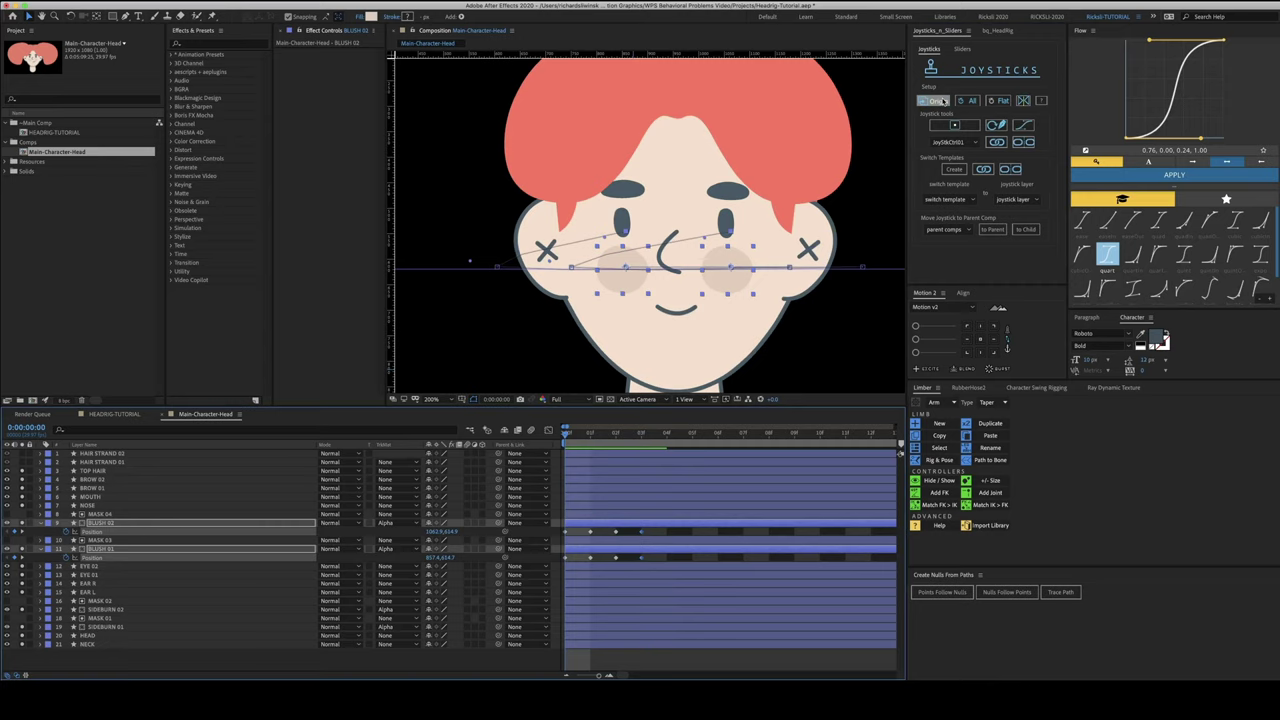
click(943, 101)
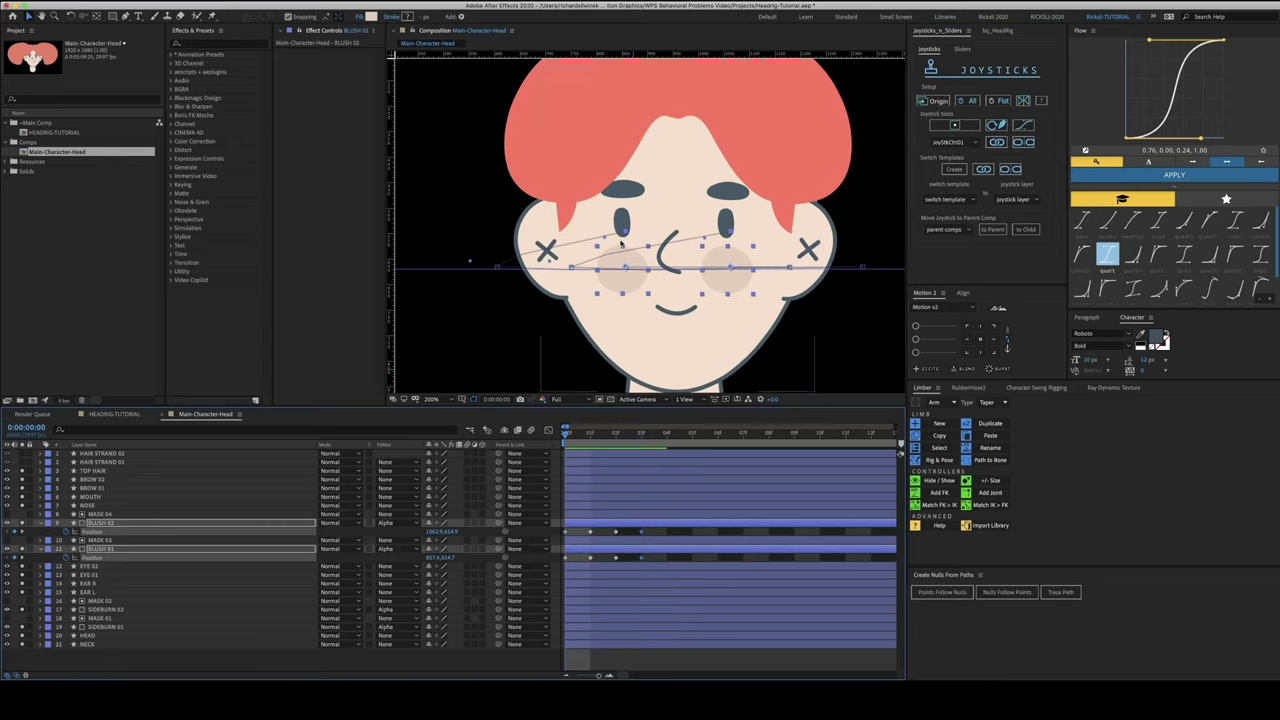
click(642, 436)
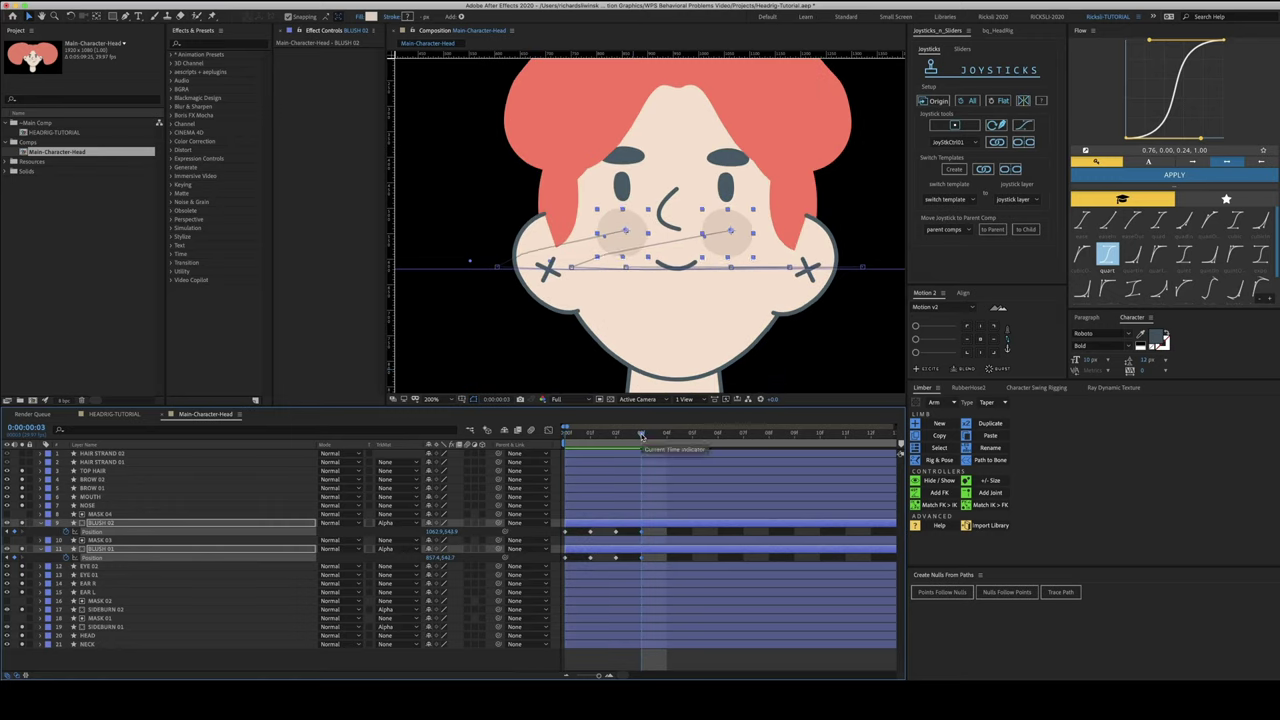
At frame 4, copy the origin pose and lower both blush layers to about 674 vertically; raise them to about 537 at frame 3
key(Page_Down)
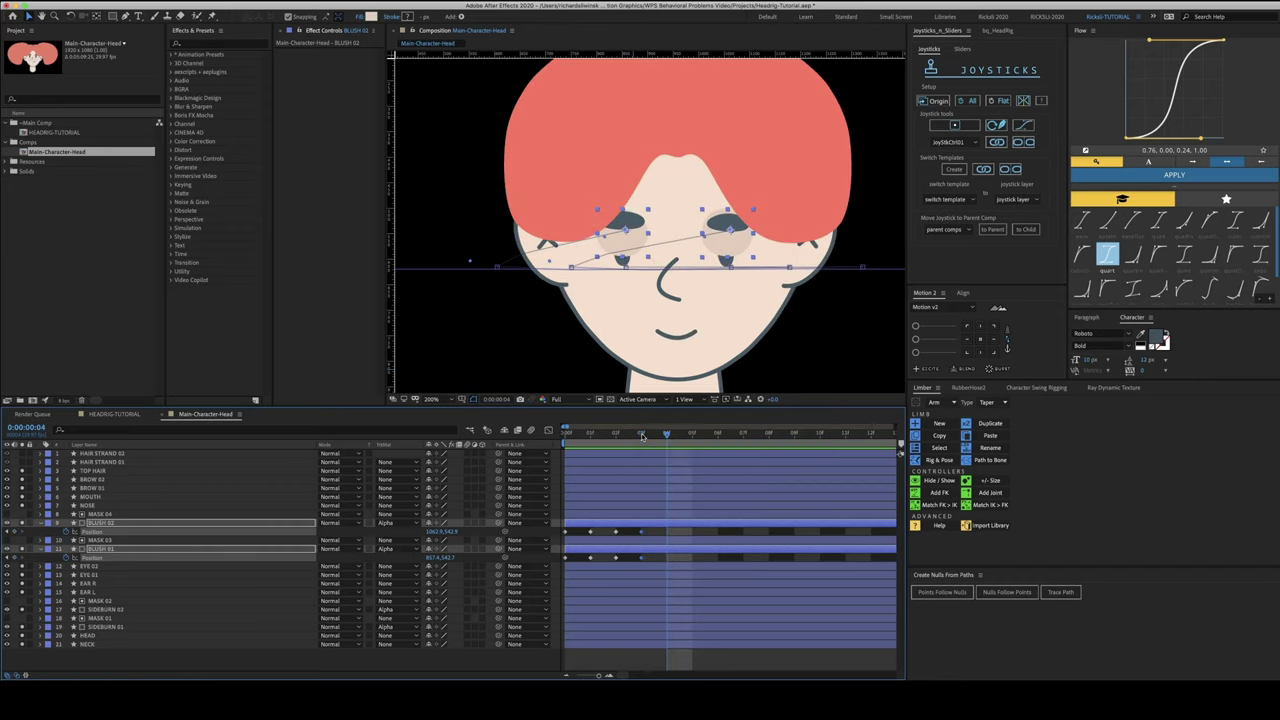
click(935, 101)
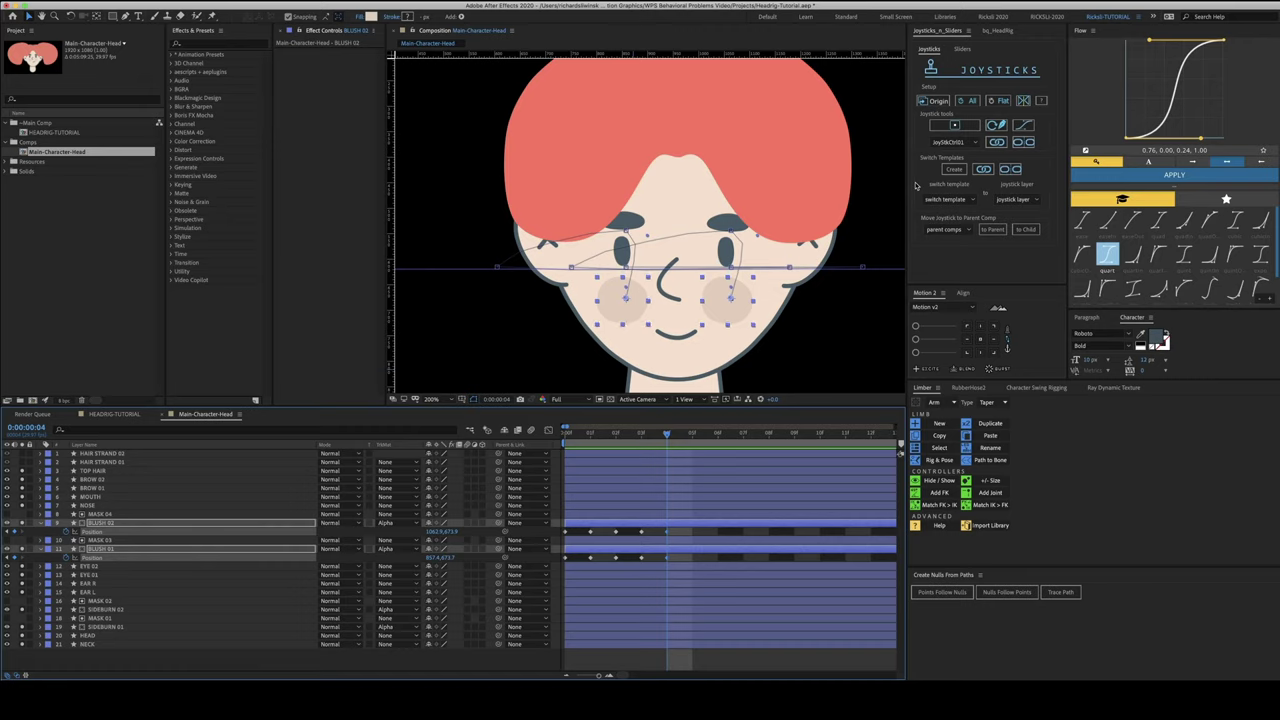
key(Page_Up)
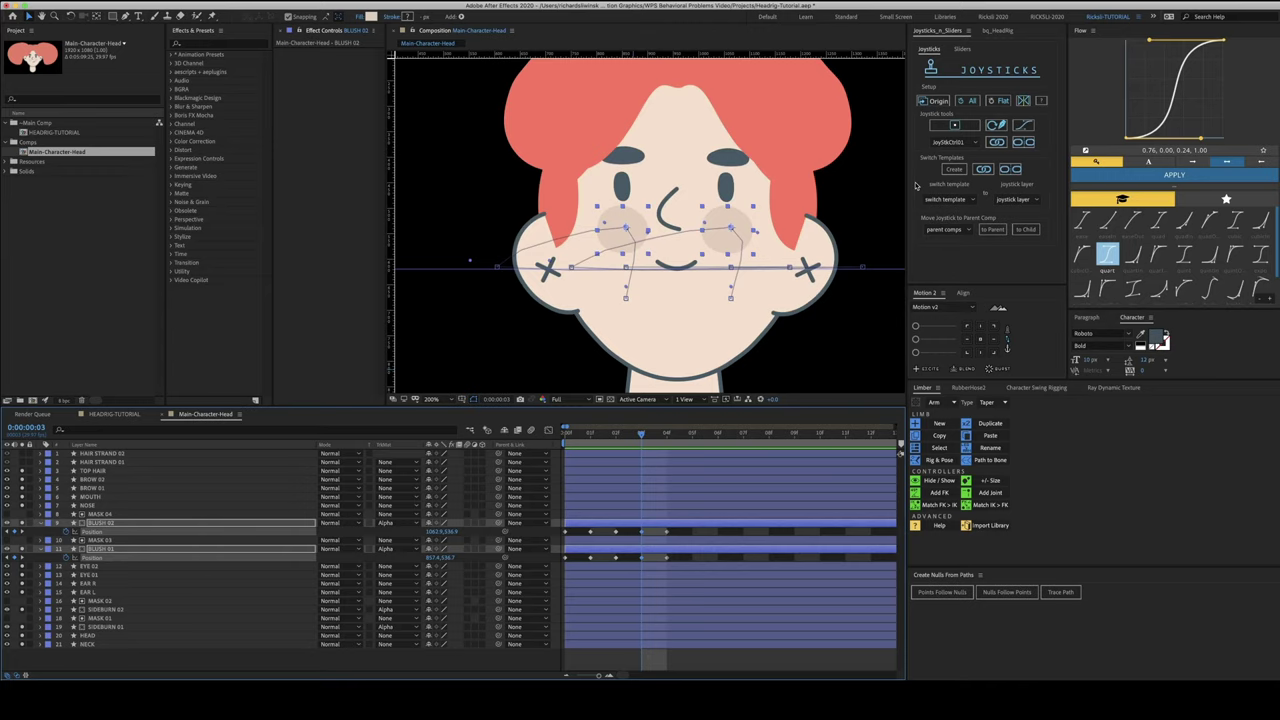
Convert all Position keyframes of both blush layers to straight, linear motion paths and return to frame 0
key(minus)
drag(640, 532, 535, 574)
key(g)
alt+click(626, 298)
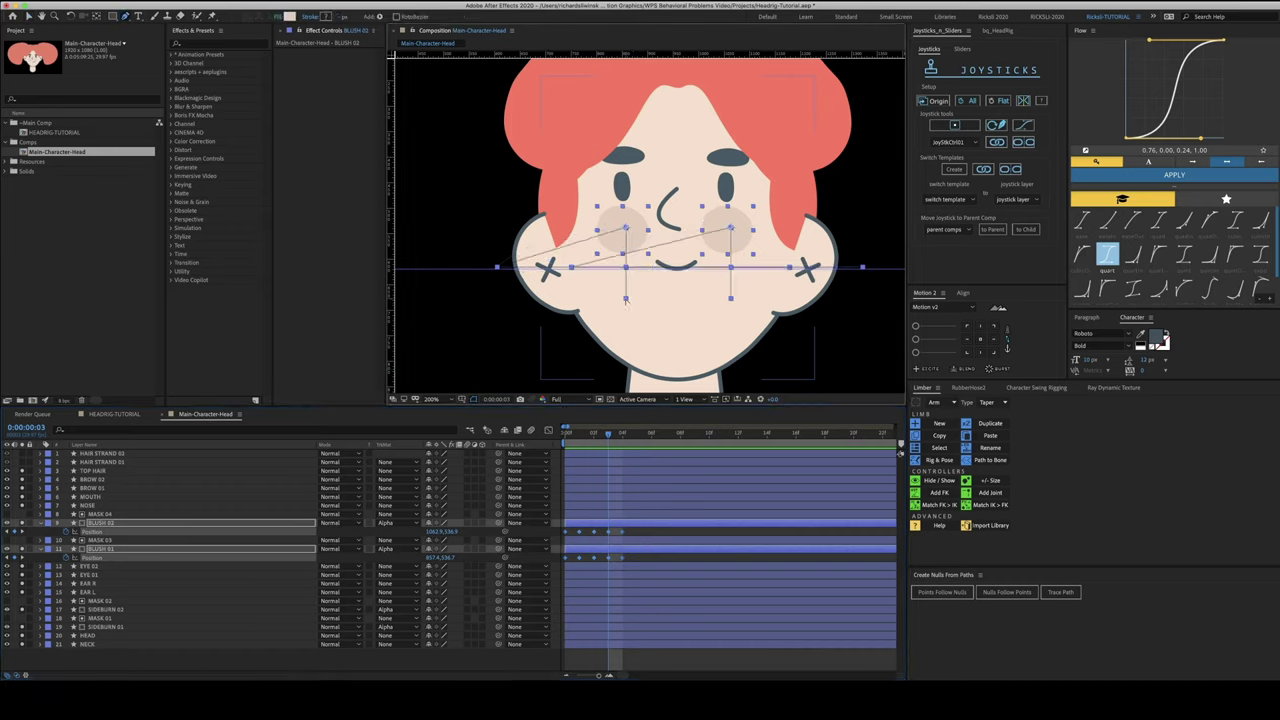
key(j)
key(j)
key(j)
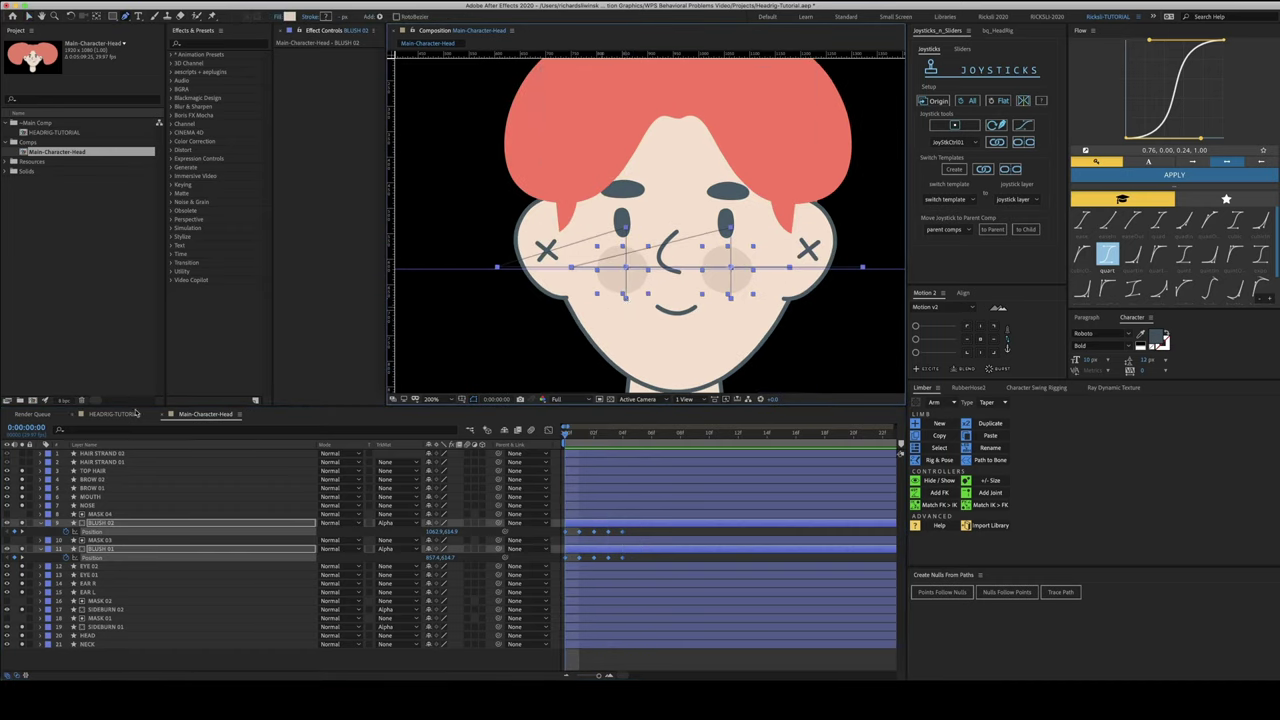
Turn off solo on all layers to reveal HAIR STRAND 01 and HAIR STRAND 02 at the top of the head
click(95, 462)
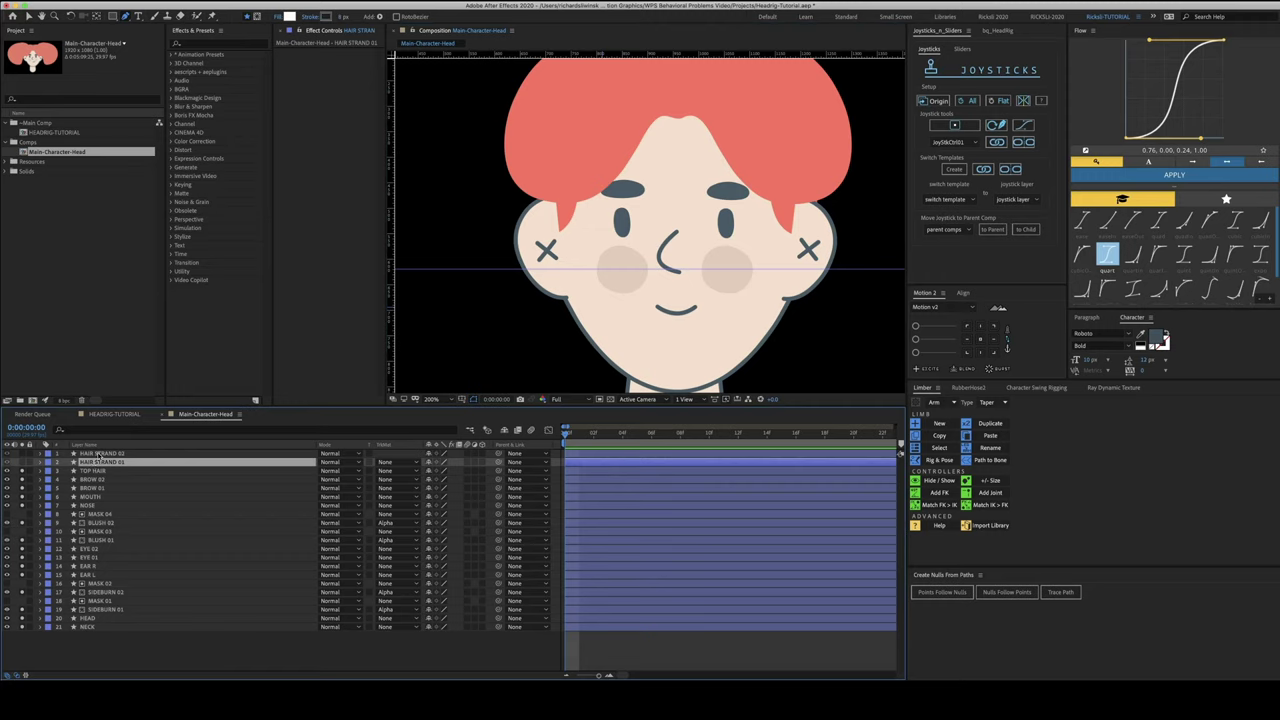
shift+click(100, 454)
drag(677, 160, 647, 195)
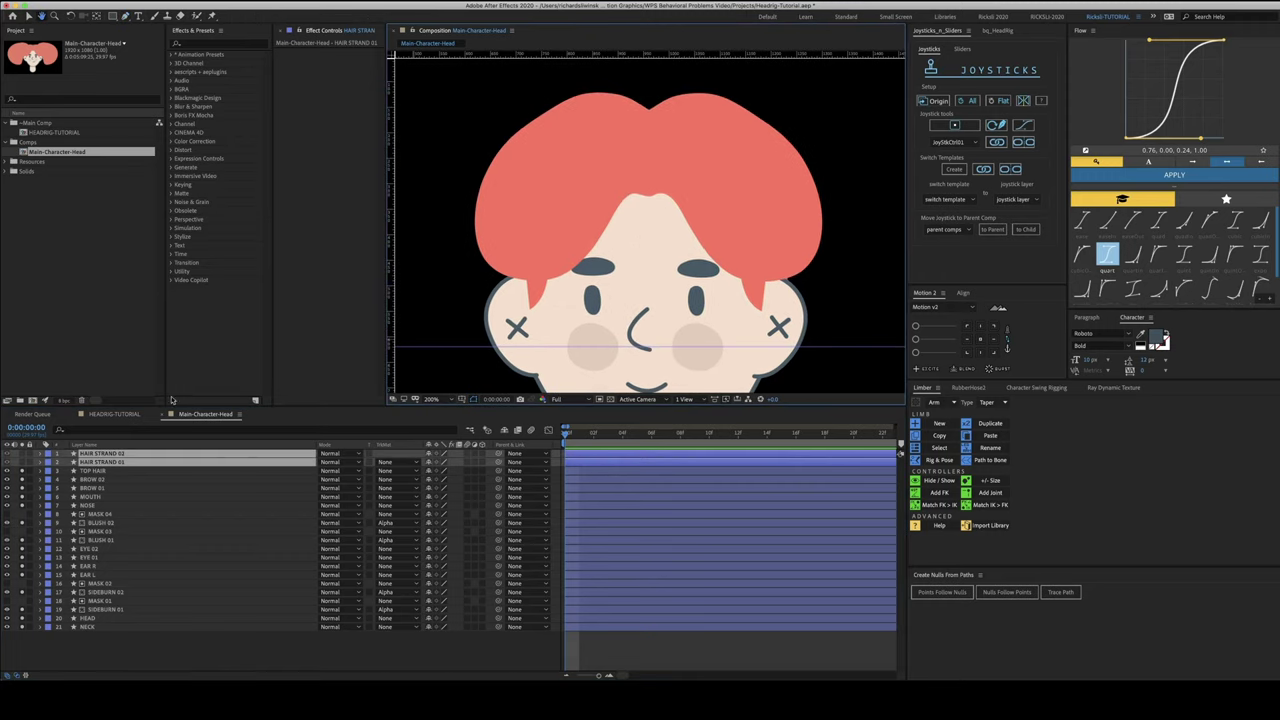
drag(22, 470, 22, 577)
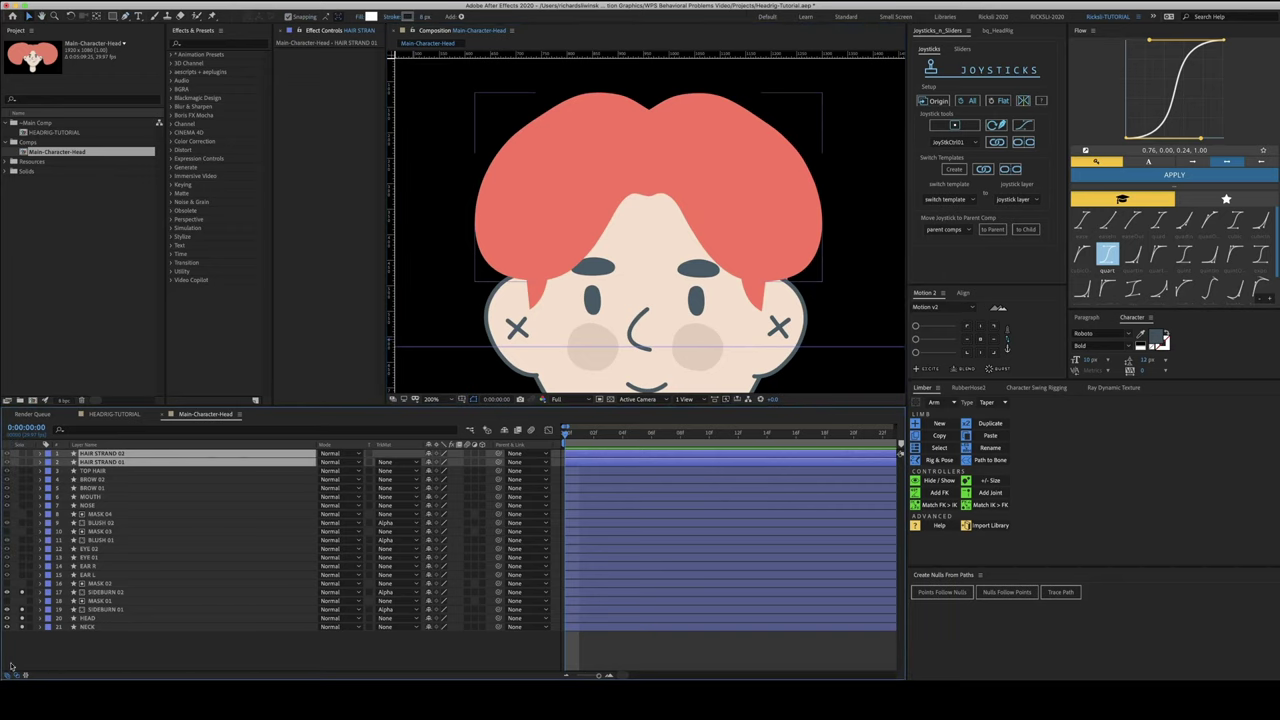
key(super+z)
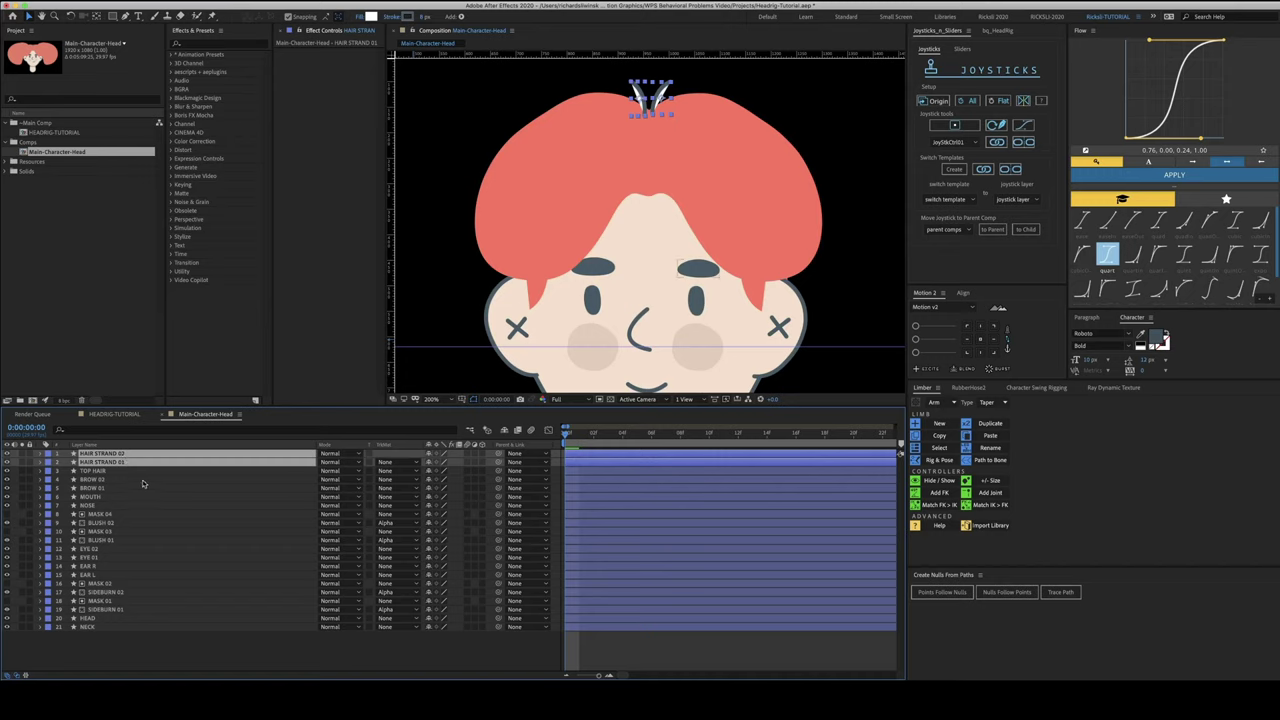
Swap the hair strand names so the left strand is HAIR STRAND 01 and the right is HAIR STRAND 02, stacked with 02 above 01
click(124, 461)
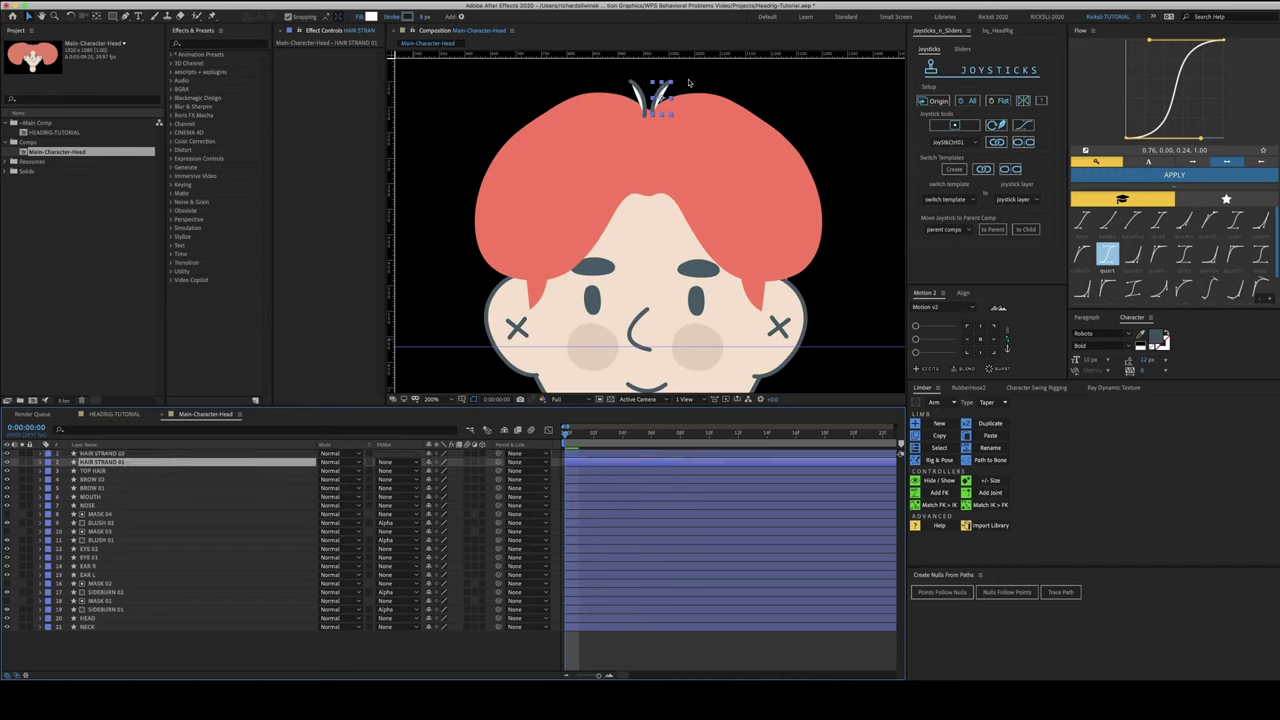
scroll(663, 126, up, 4)
scroll(671, 311, down, 2)
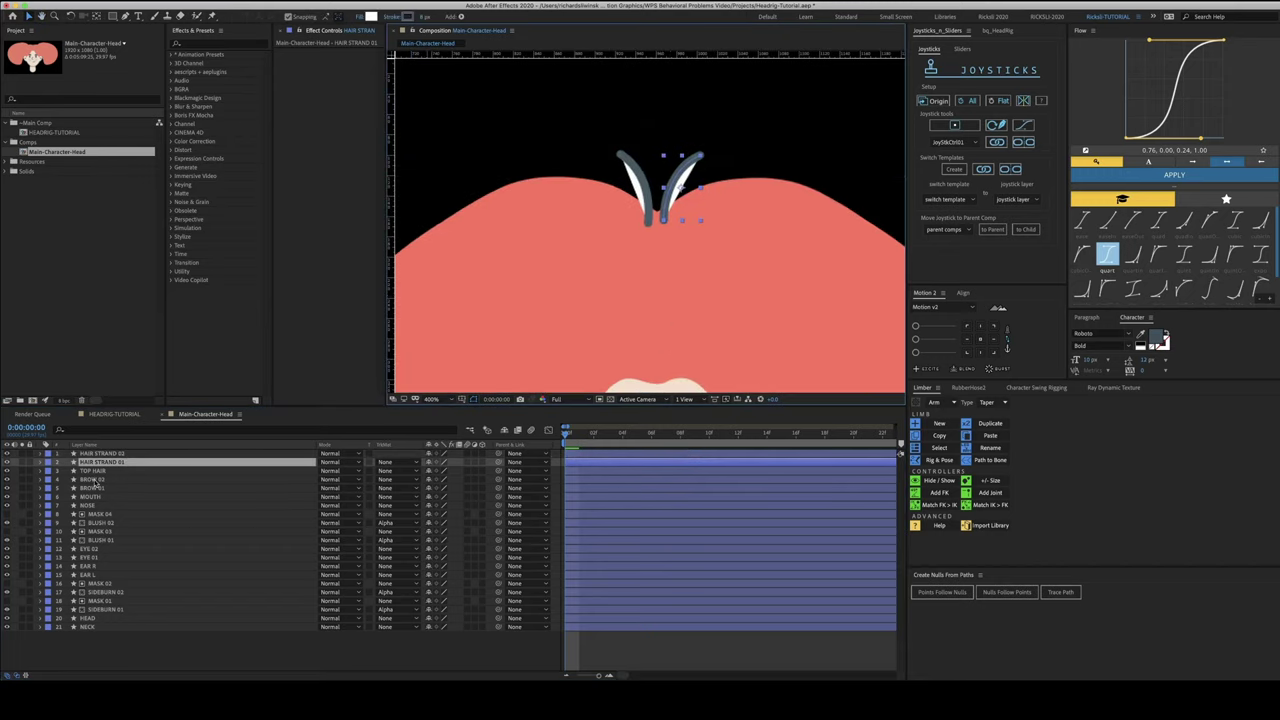
key(Return)
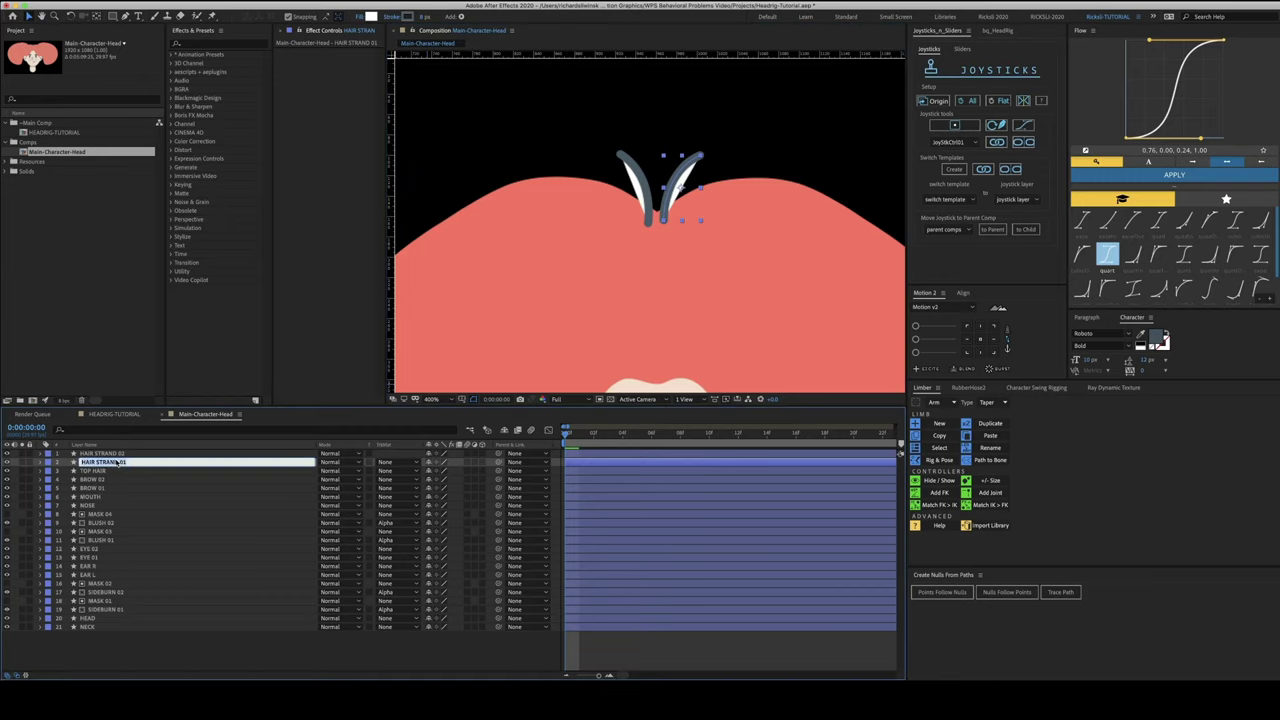
key(Return)
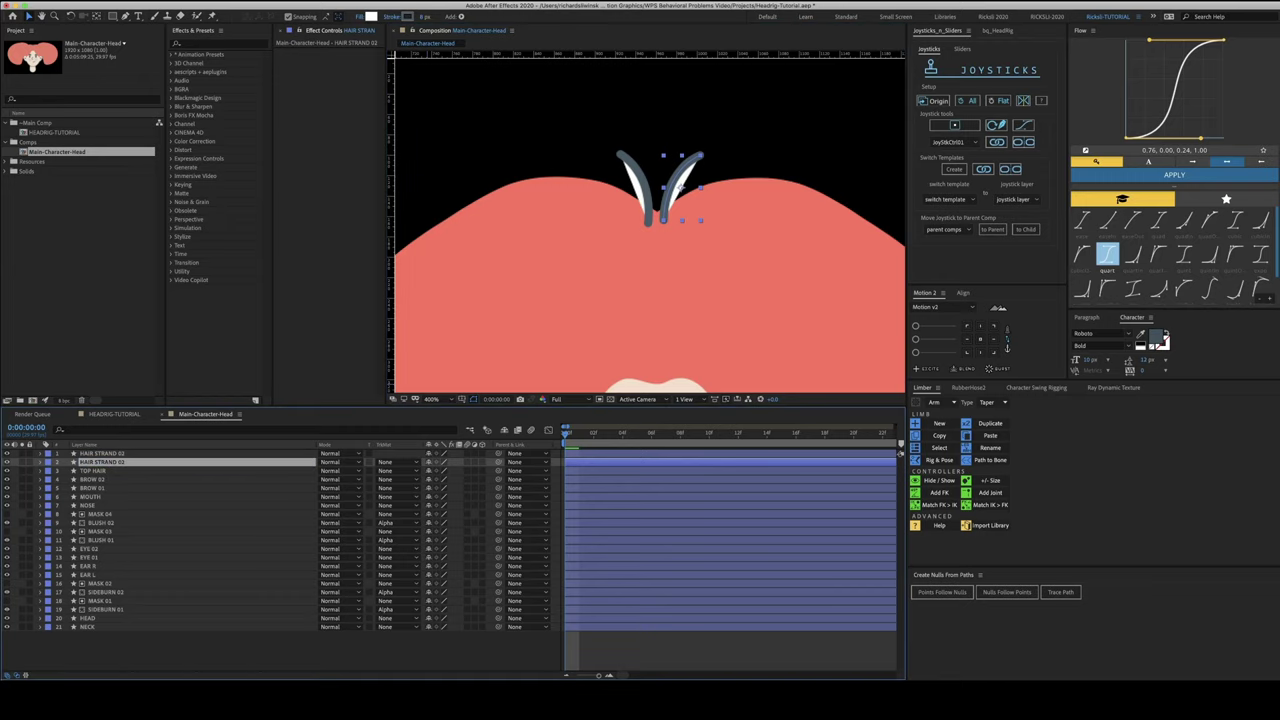
key(ctrl+Up)
key(Return)
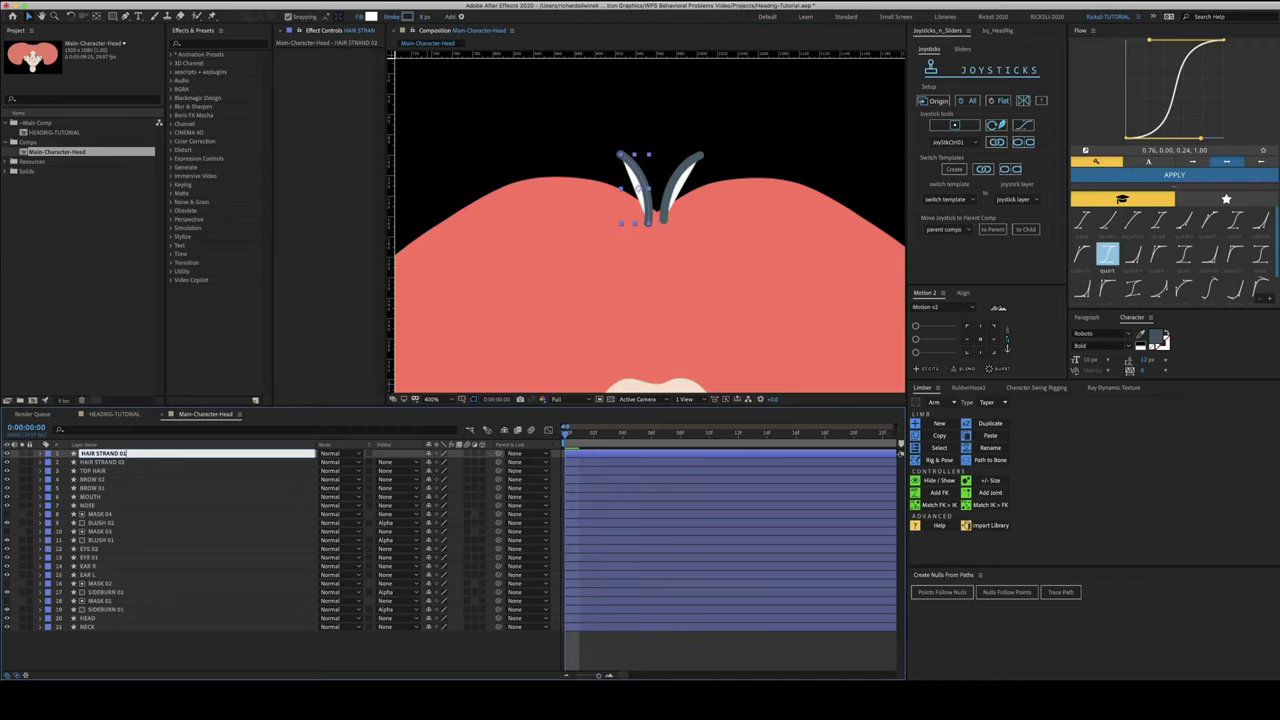
key(Return)
click(118, 462)
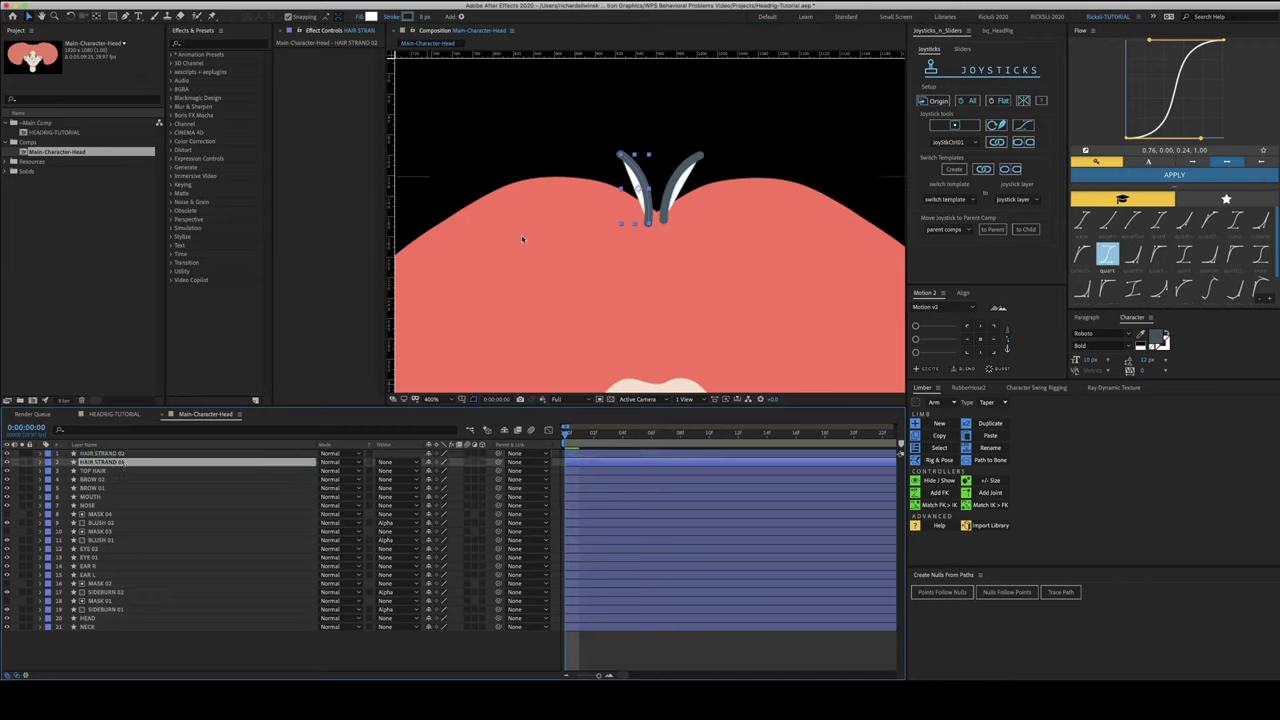
Move the anchor points to the strand roots: bottom-right corner for HAIR STRAND 01 and bottom-left corner for HAIR STRAND 02
click(994, 353)
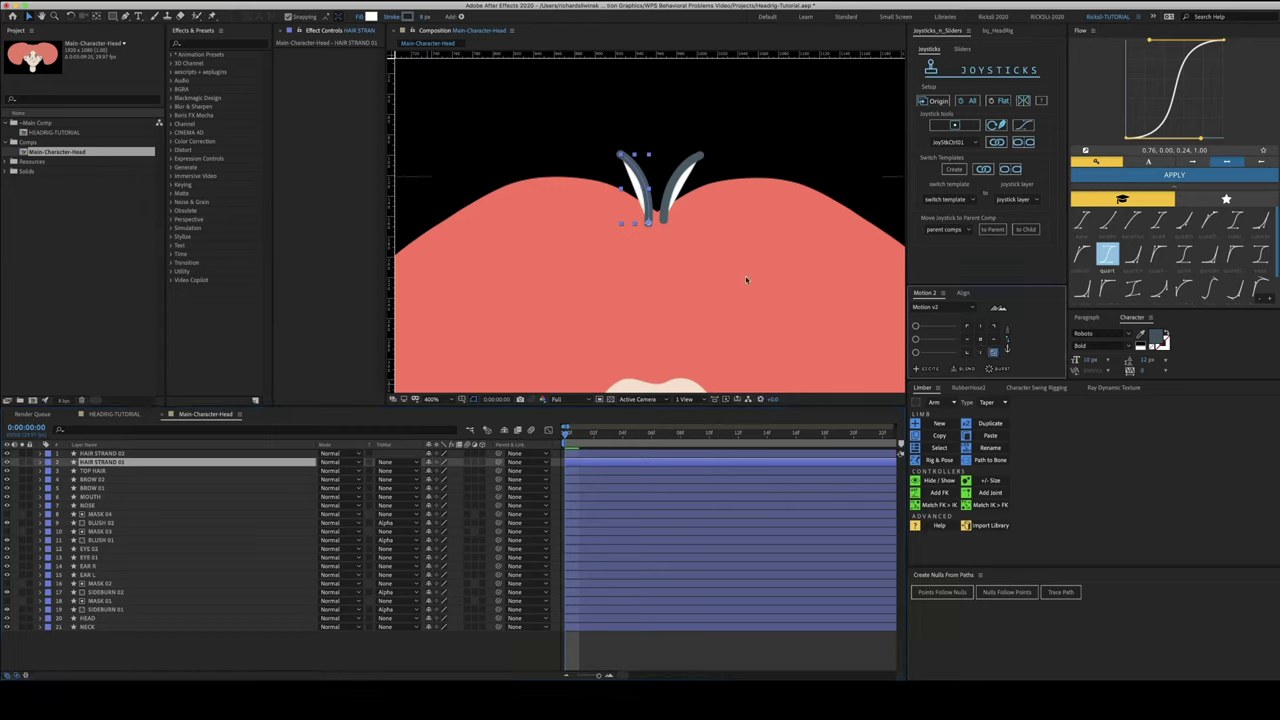
click(682, 190)
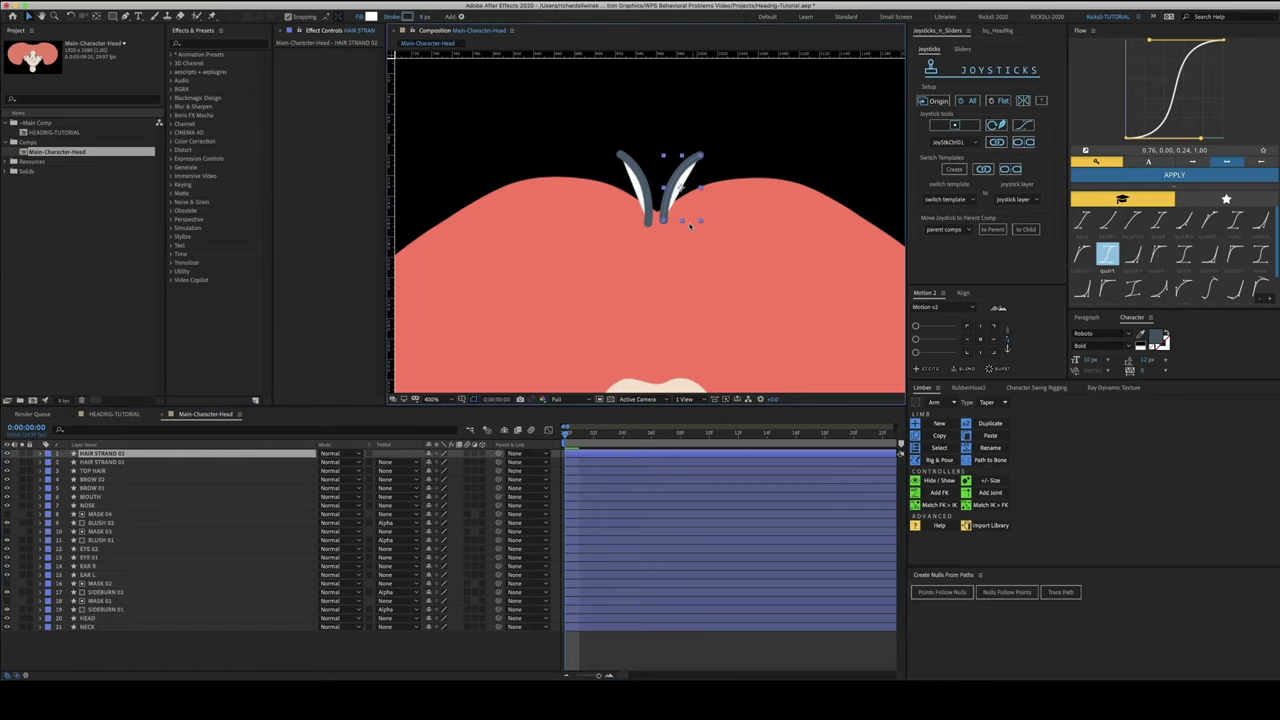
click(966, 352)
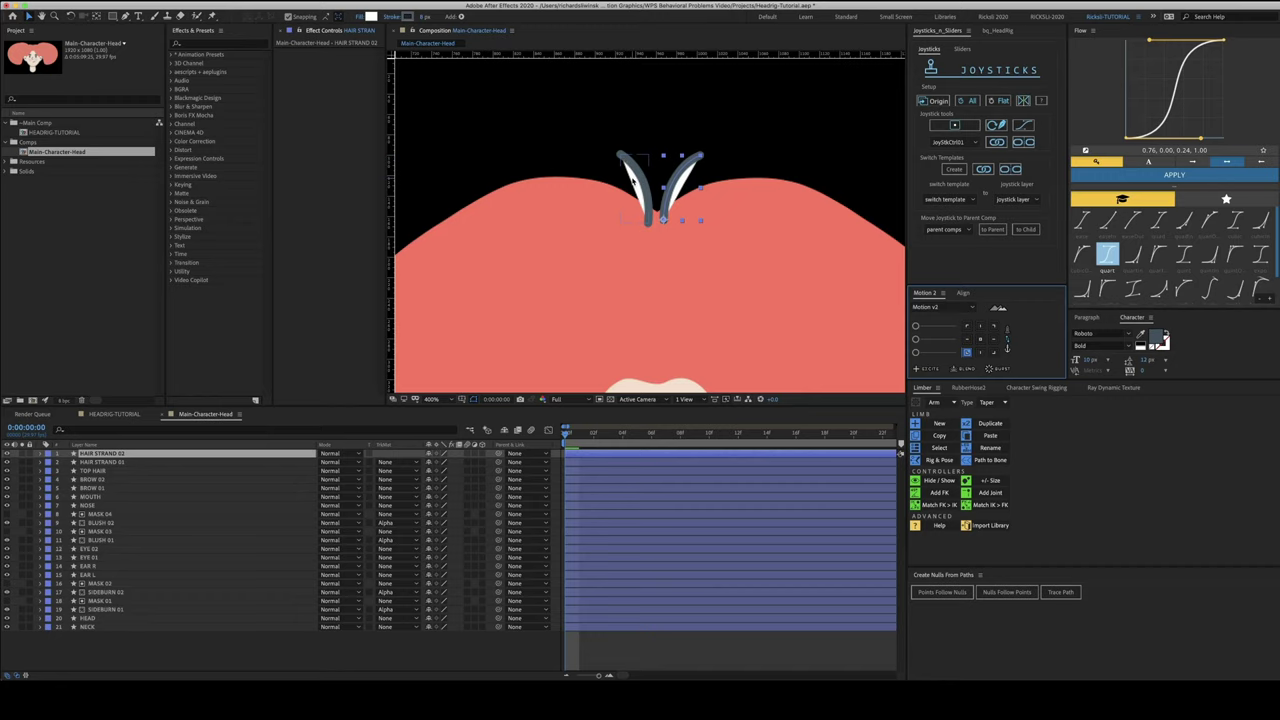
click(630, 180)
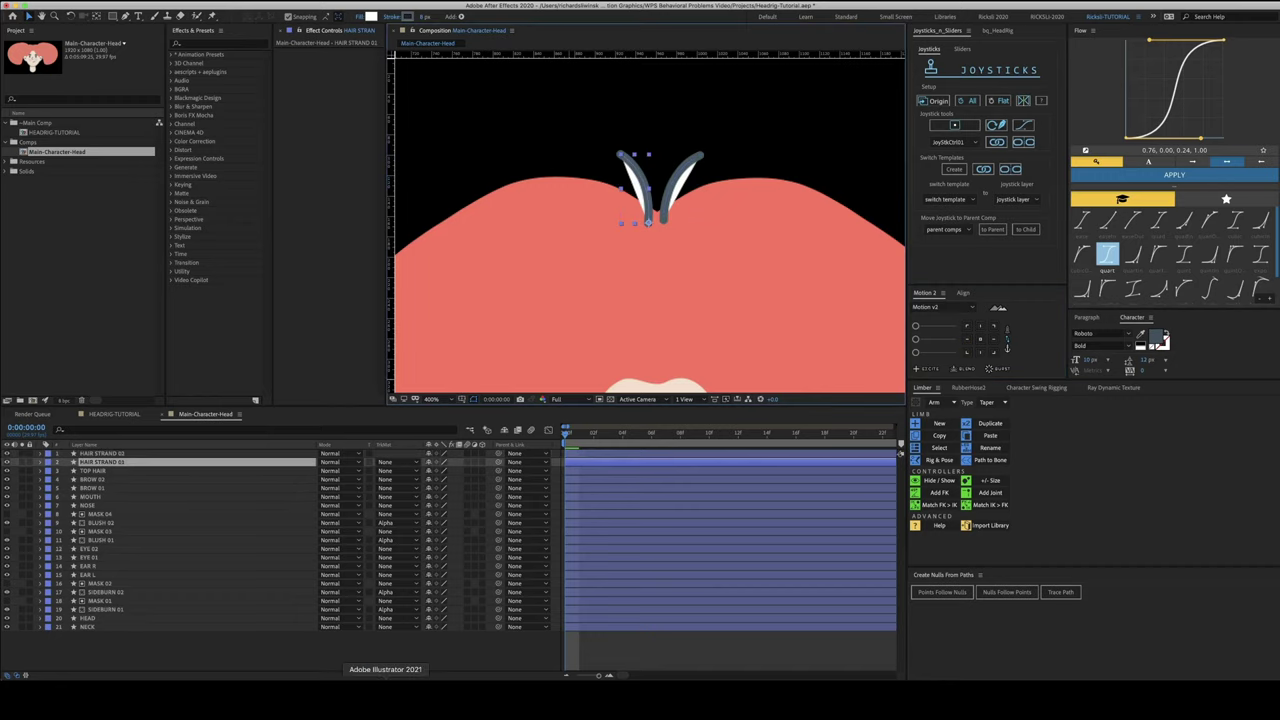
Switch to Illustrator, examine the hair strands on the character's head in SCENES2.ai, and return to After Effects
click(385, 692)
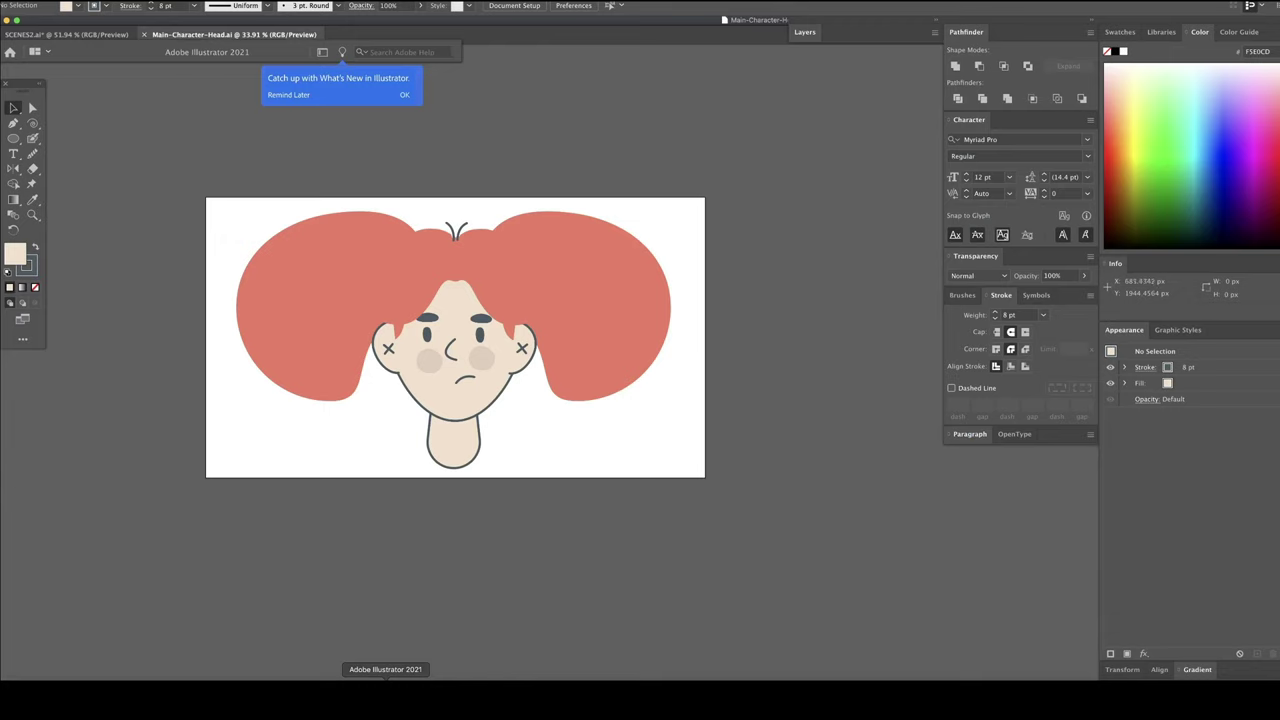
click(100, 38)
key(z)
click(509, 398)
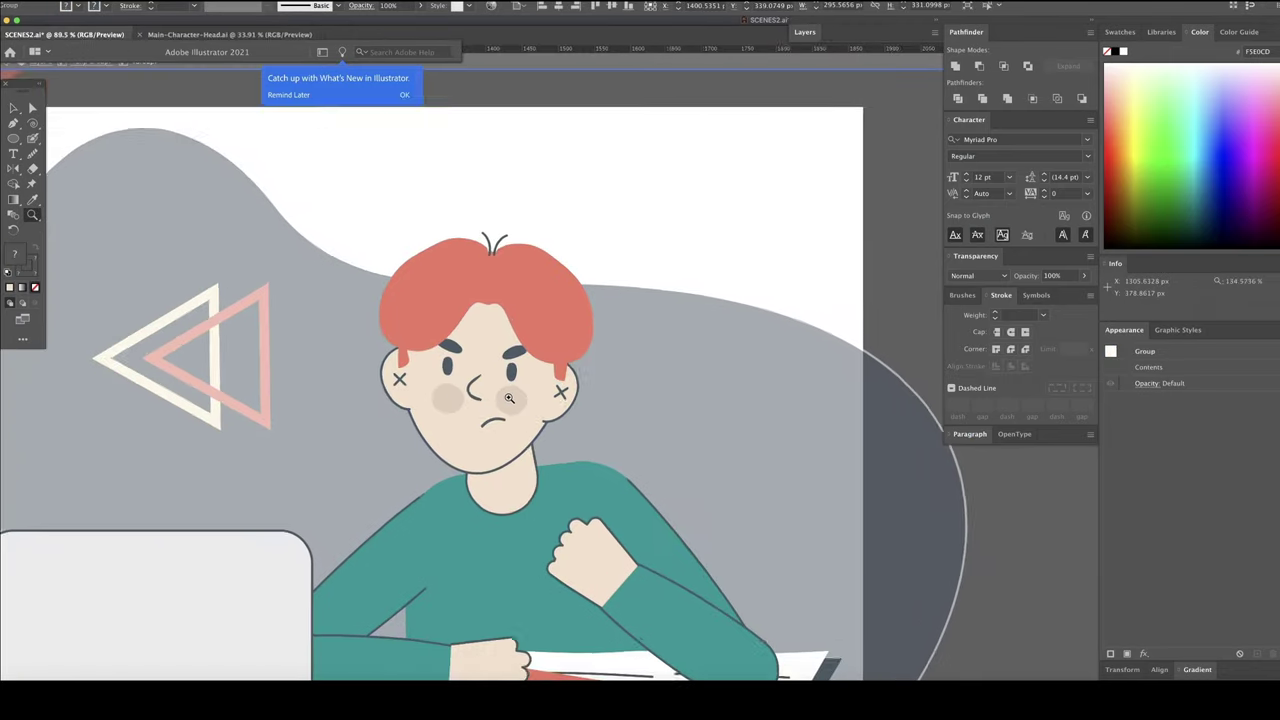
super+click(651, 226)
drag(496, 279, 580, 291)
drag(526, 221, 516, 262)
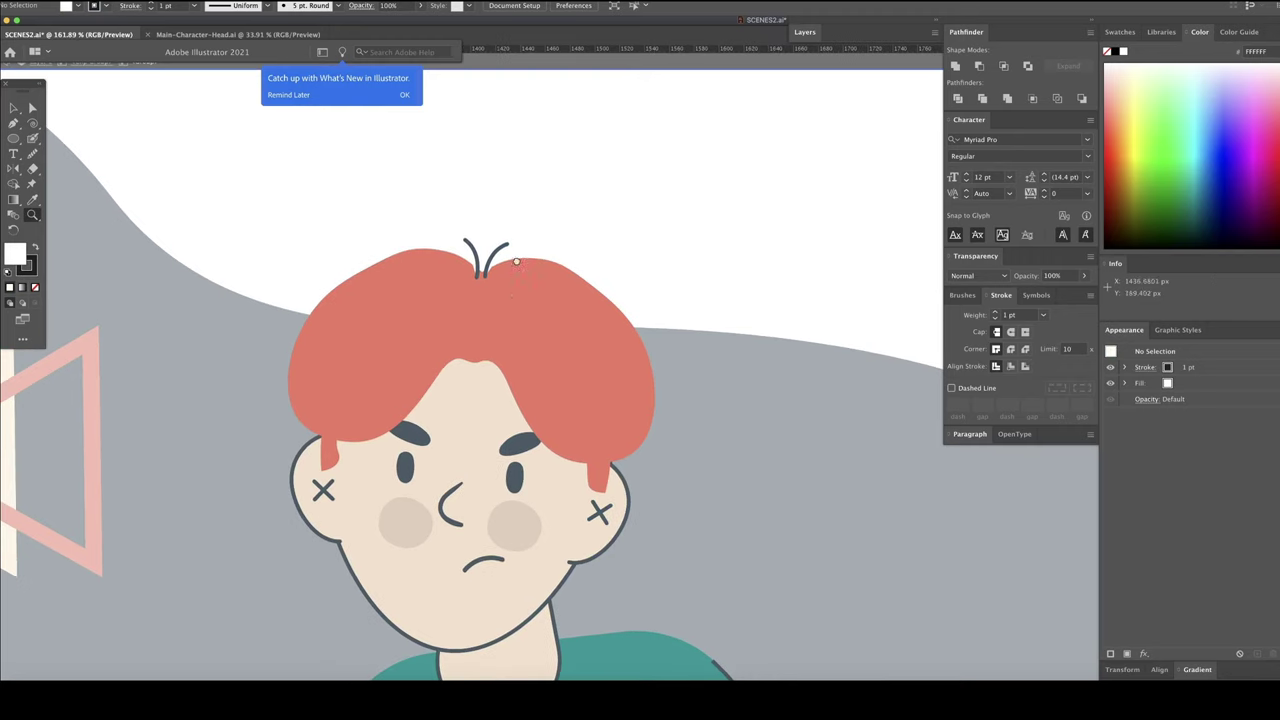
key(v)
click(500, 267)
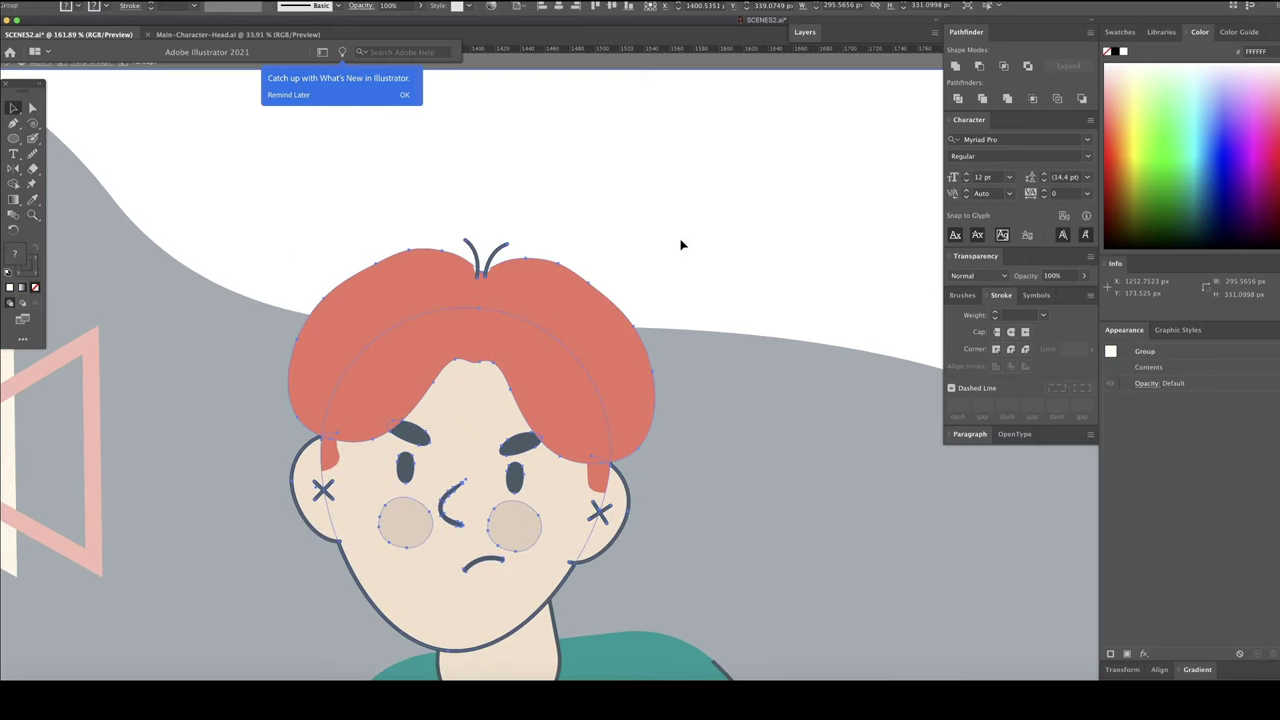
key(ctrl+0)
key(alt+Tab)
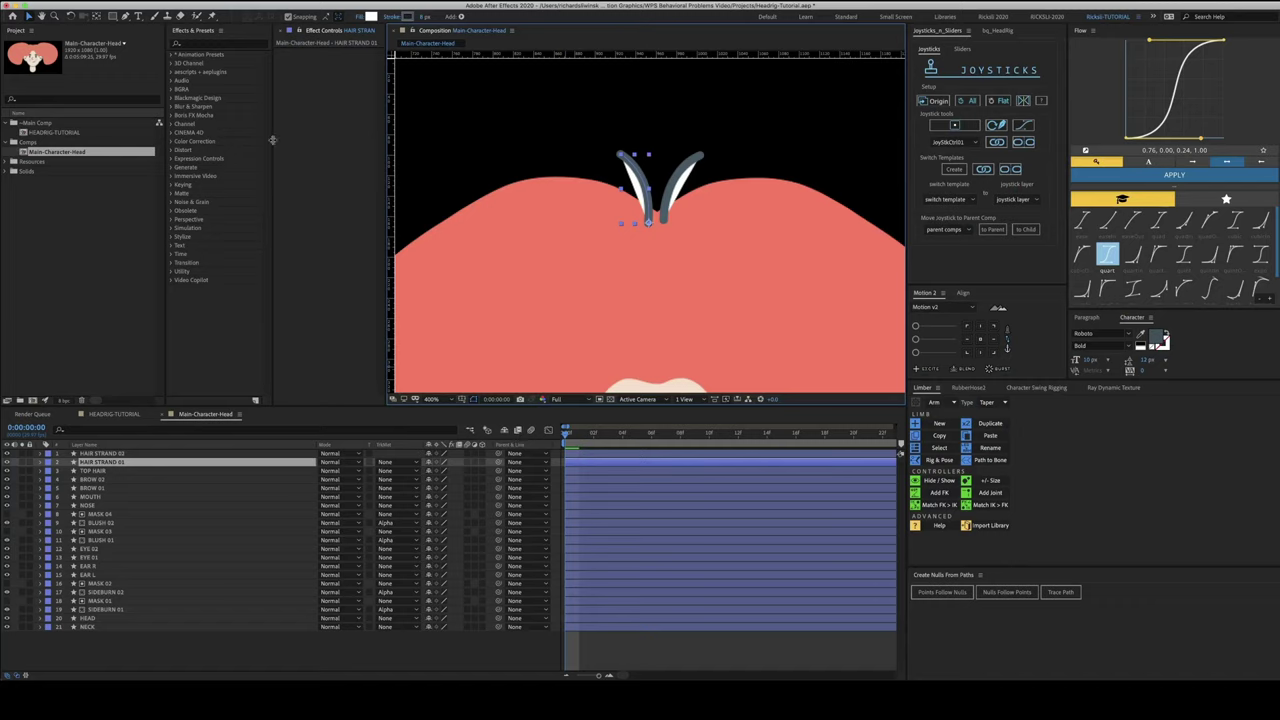
Set the fill of both HAIR STRAND 01 and HAIR STRAND 02 to none, leaving only their strokes
click(360, 17)
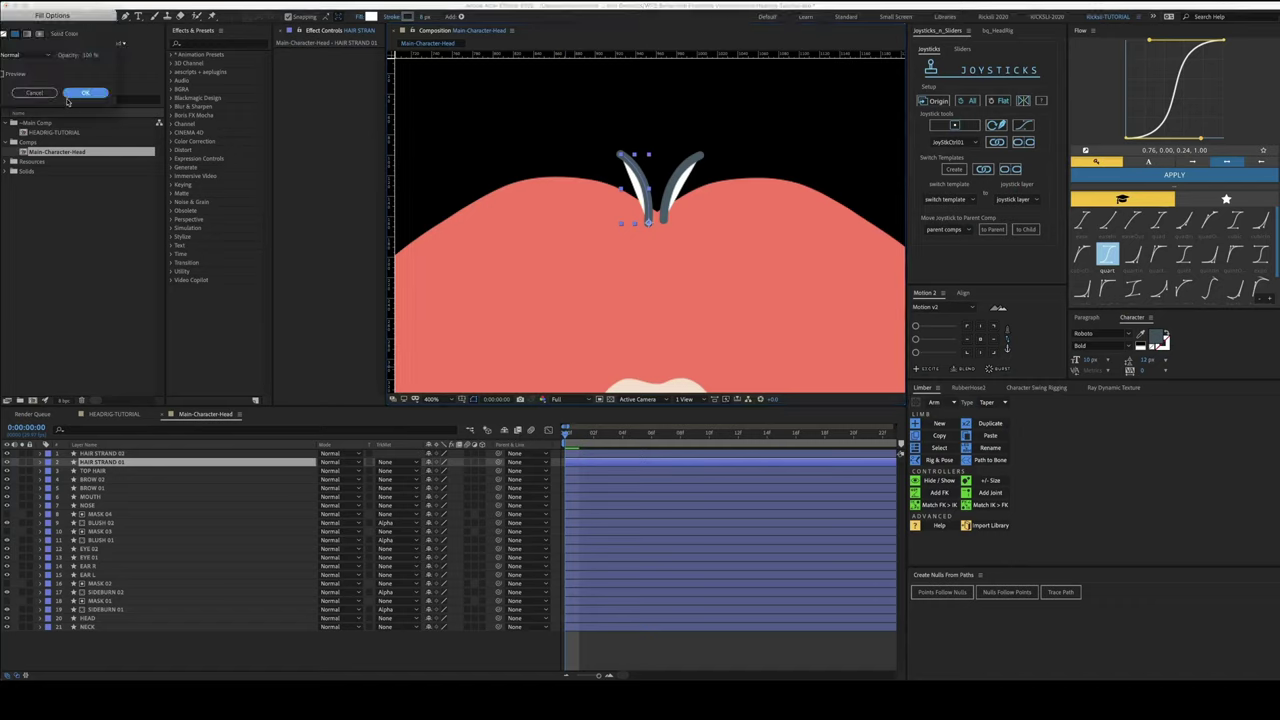
click(86, 92)
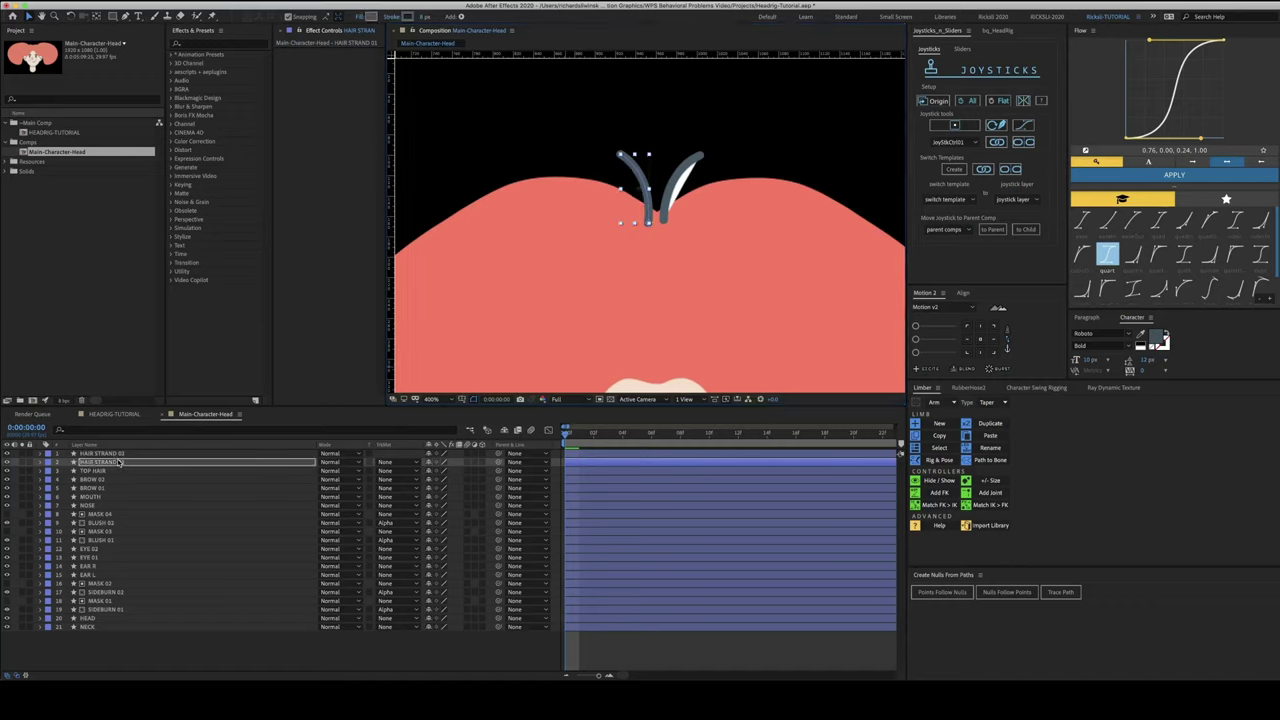
click(119, 454)
click(362, 18)
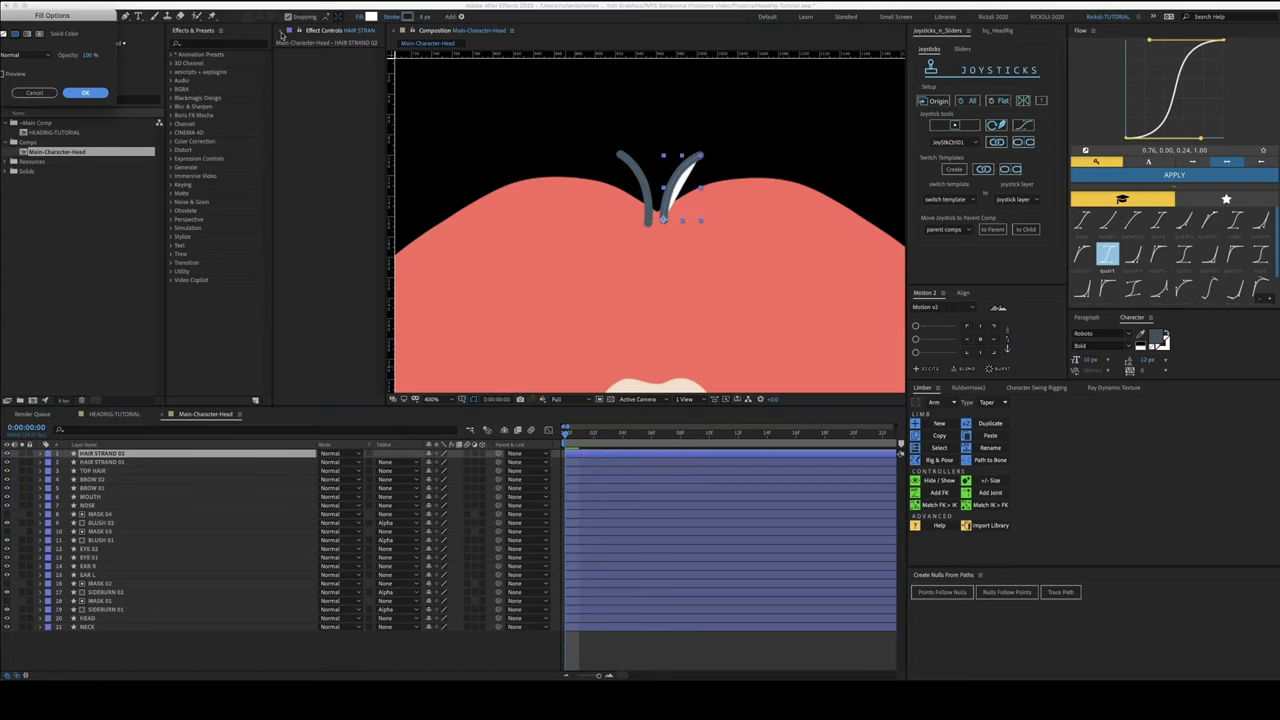
click(86, 92)
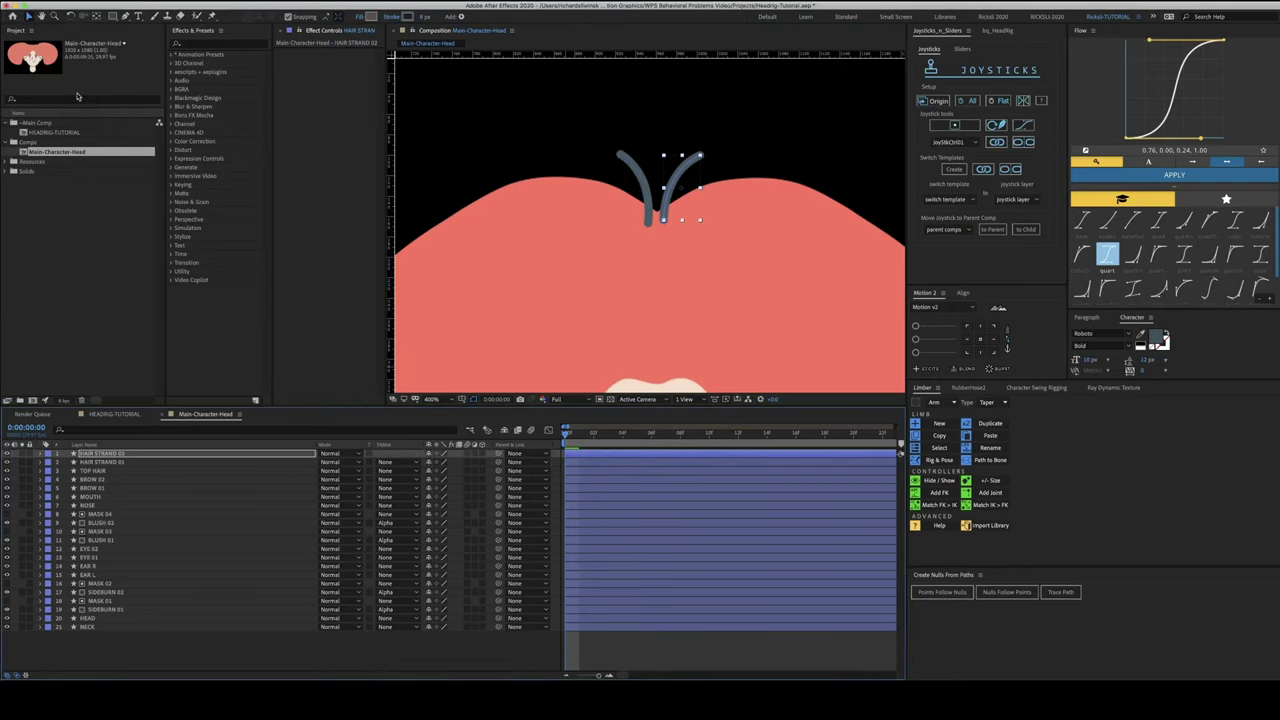
Add Position keyframes at frame 0 to both hair strand layers
shift+click(126, 462)
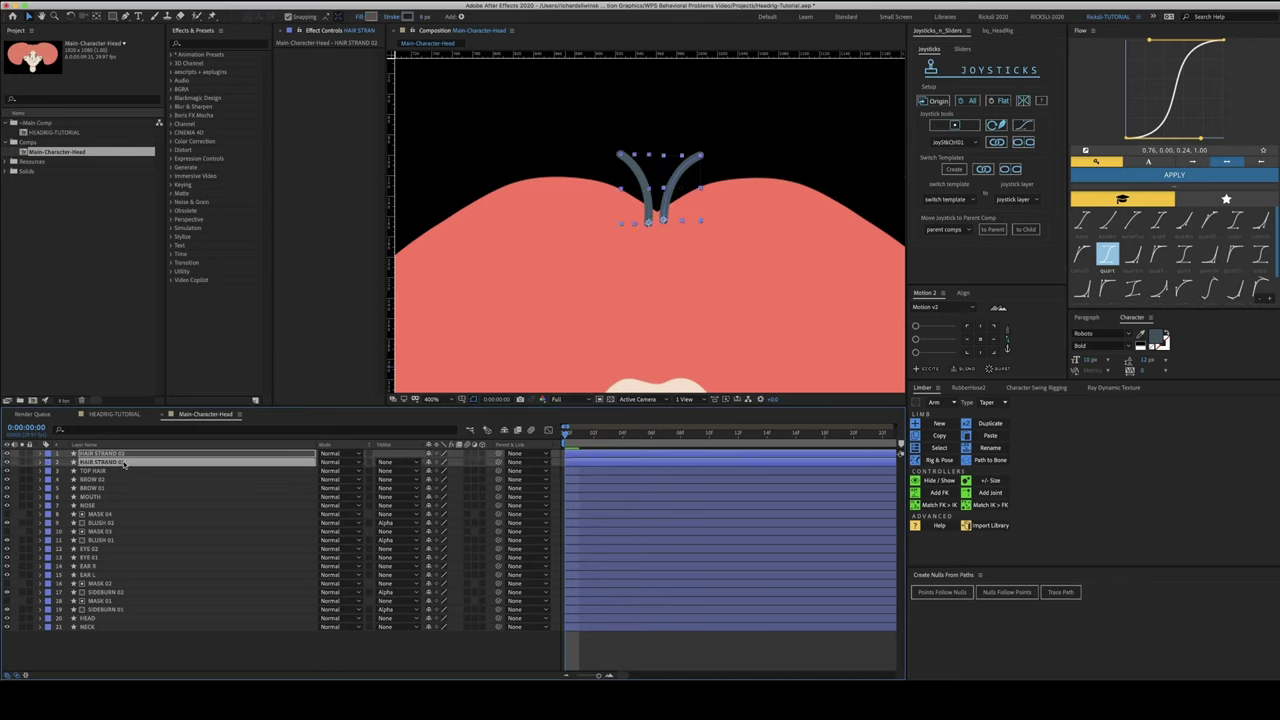
key(p)
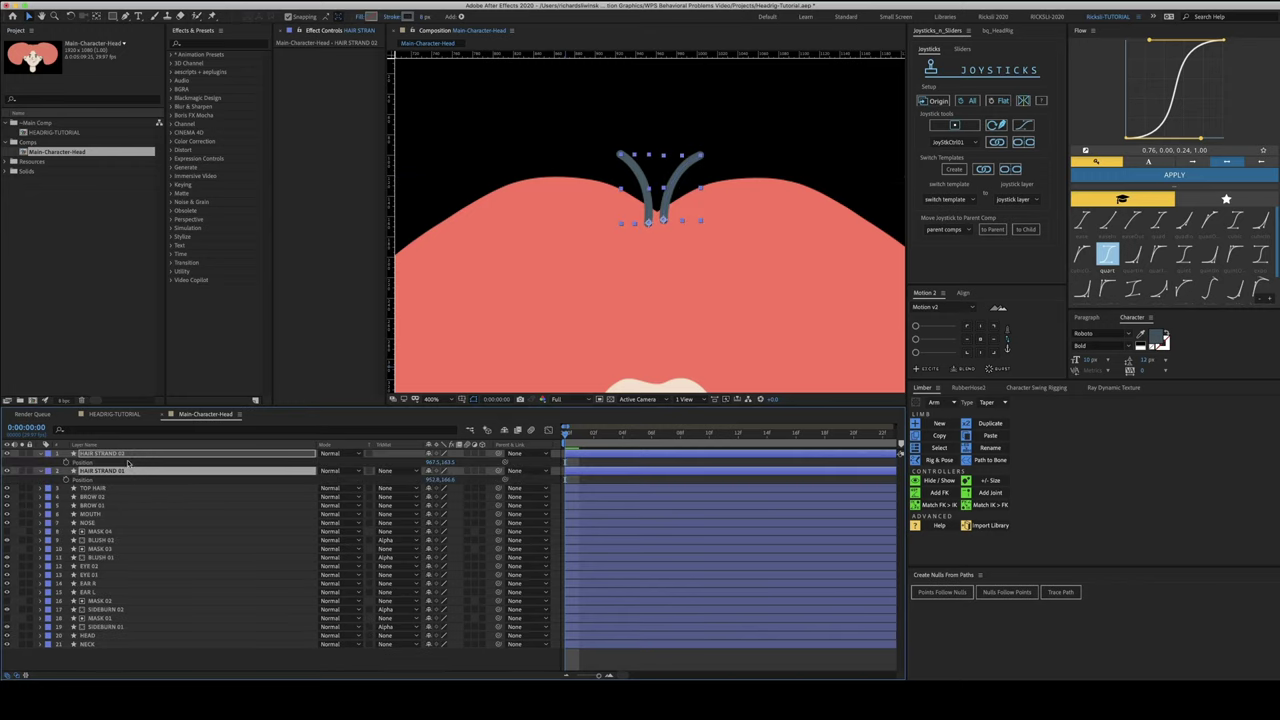
key(slash)
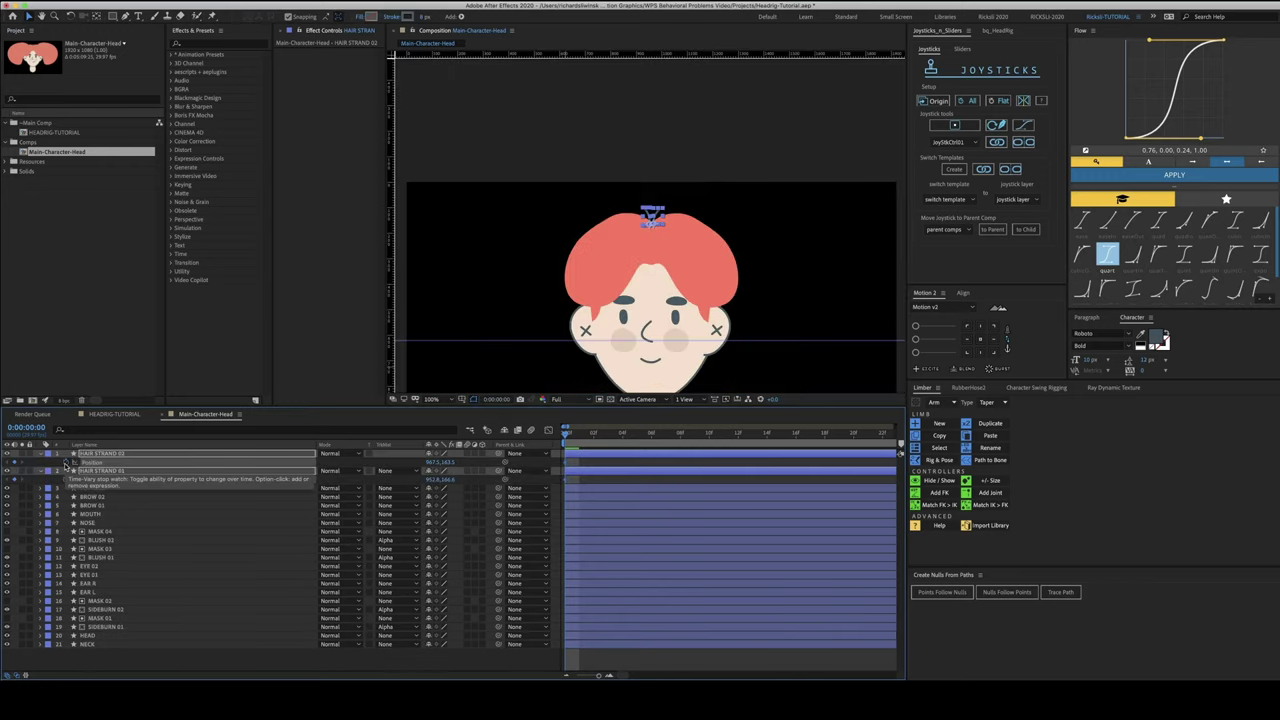
Compare the hair strands' placement on the head between the front pose at frame 0 and the turned pose at frame 1
drag(677, 314, 635, 275)
key(Page_Down)
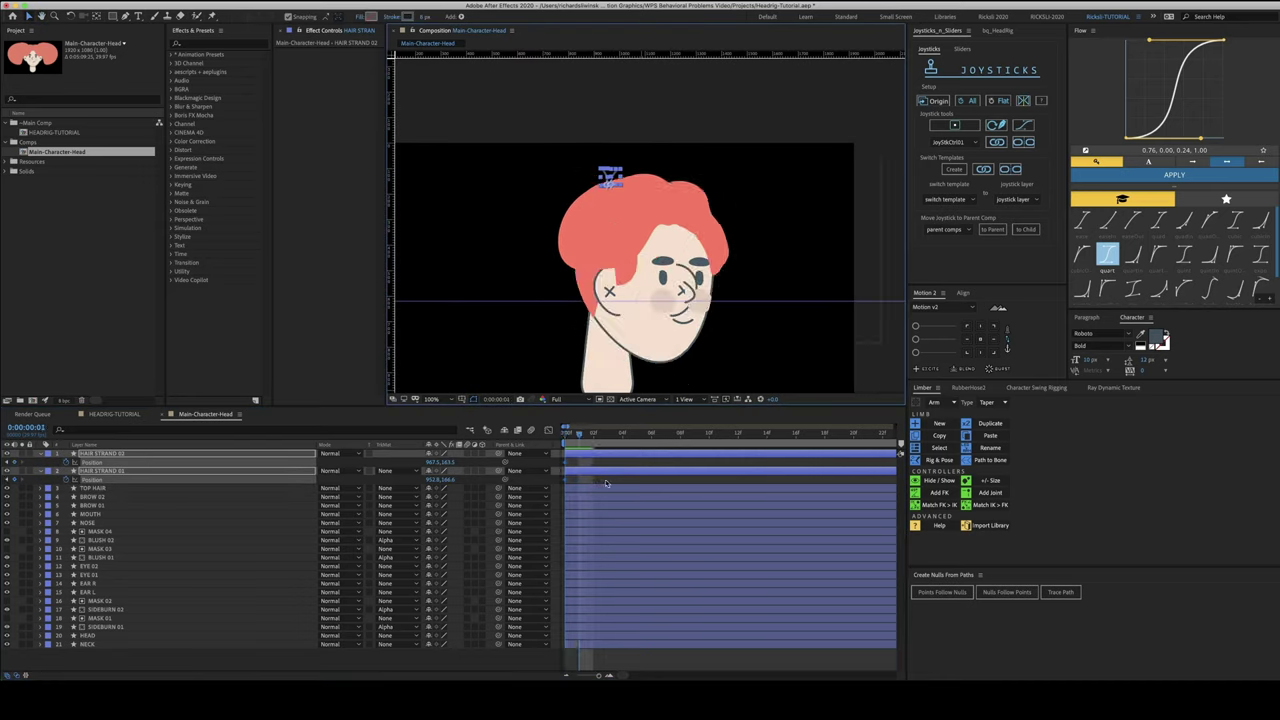
click(606, 483)
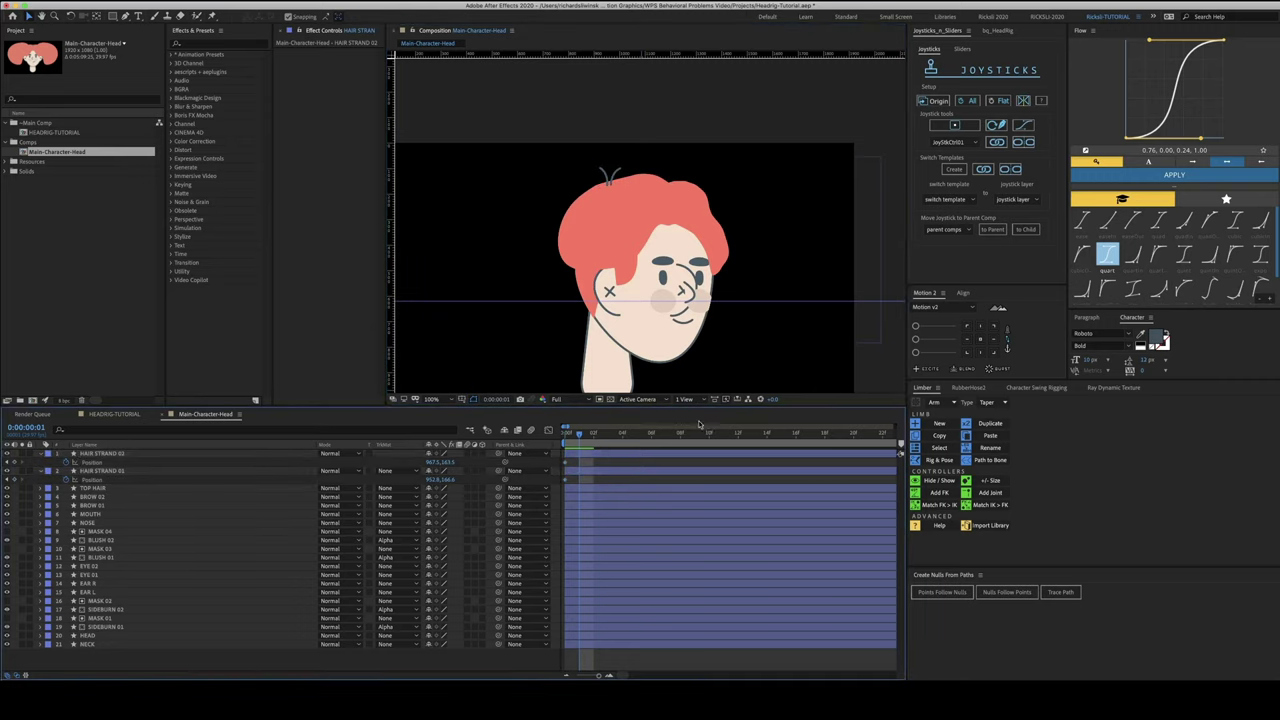
key(Home)
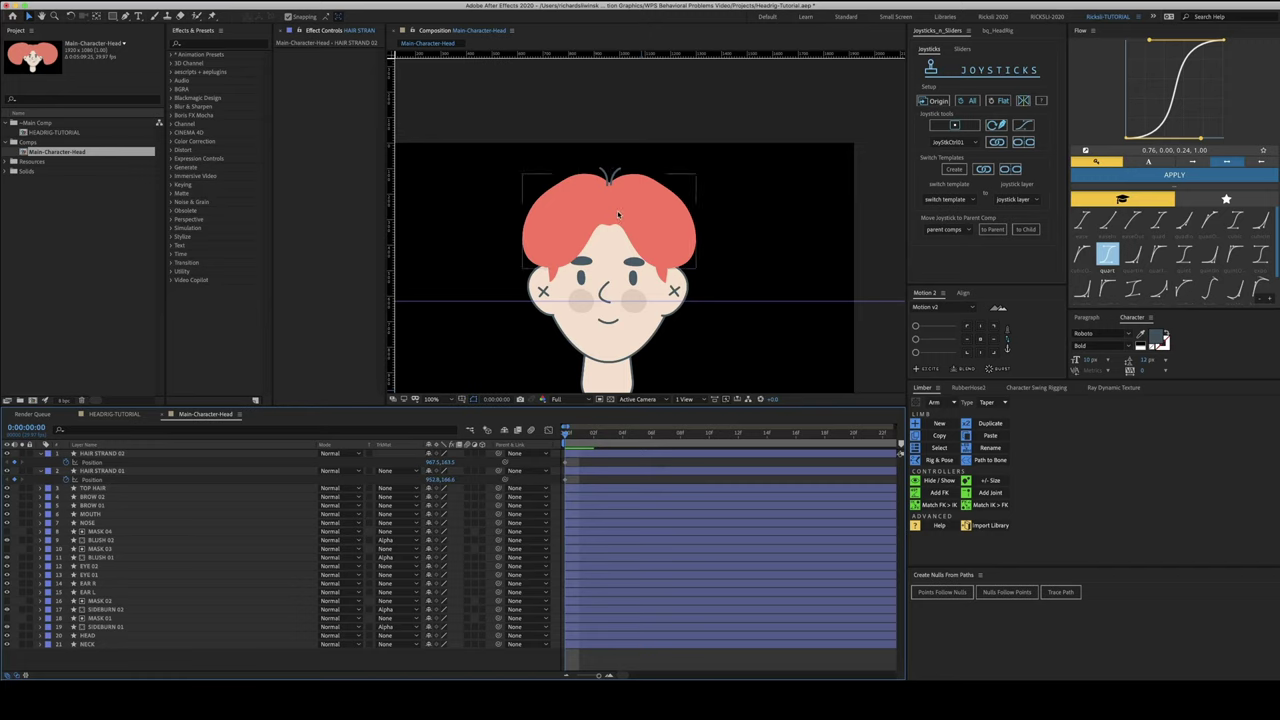
key(Page_Down)
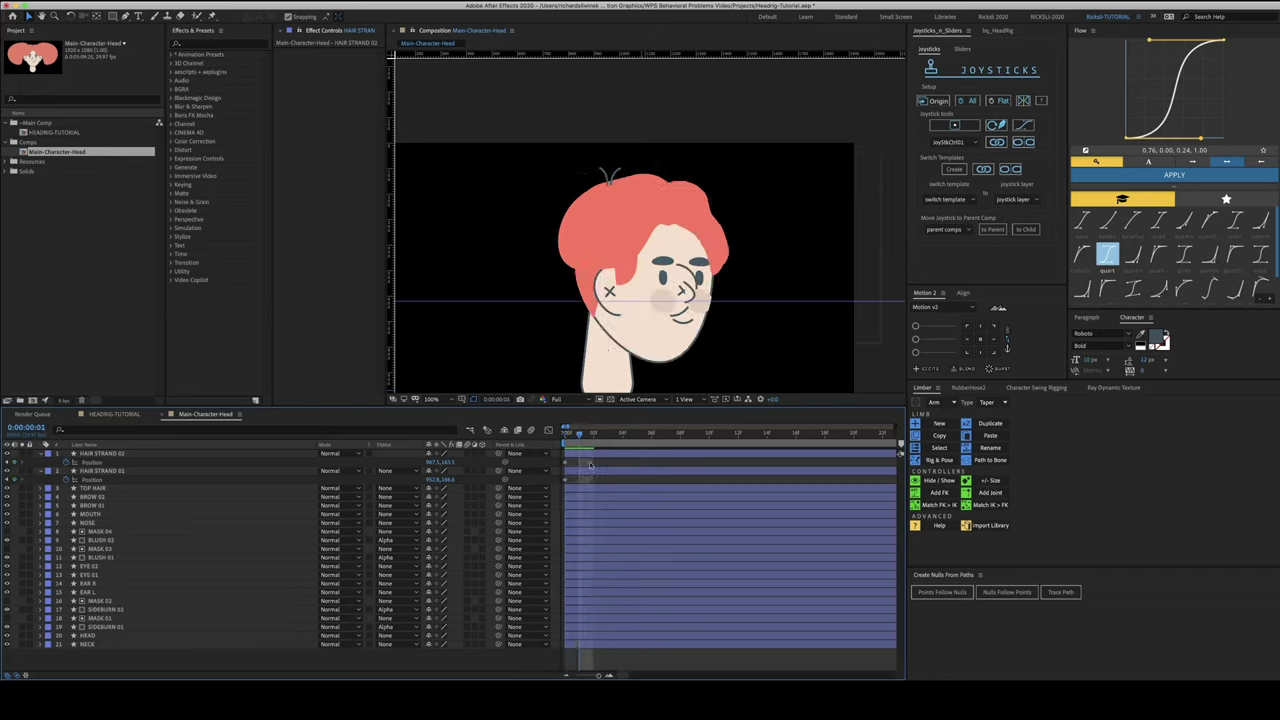
click(593, 457)
shift+click(592, 472)
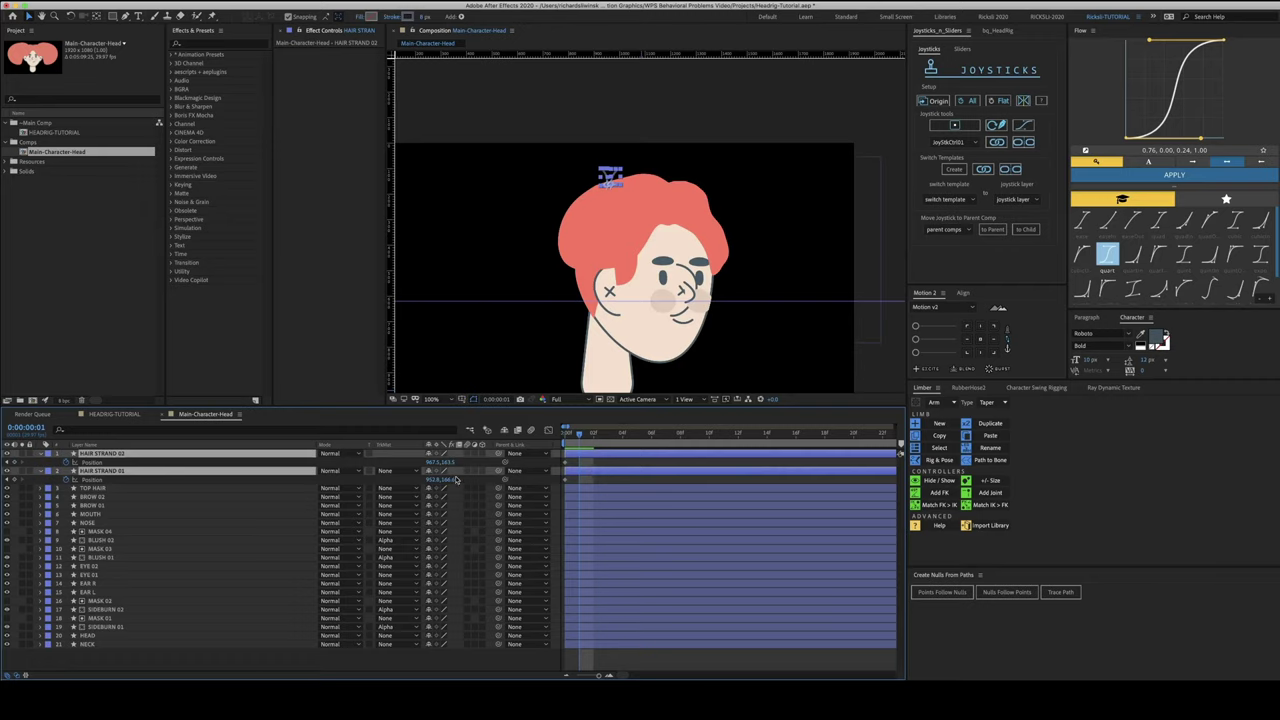
key(Page_Up)
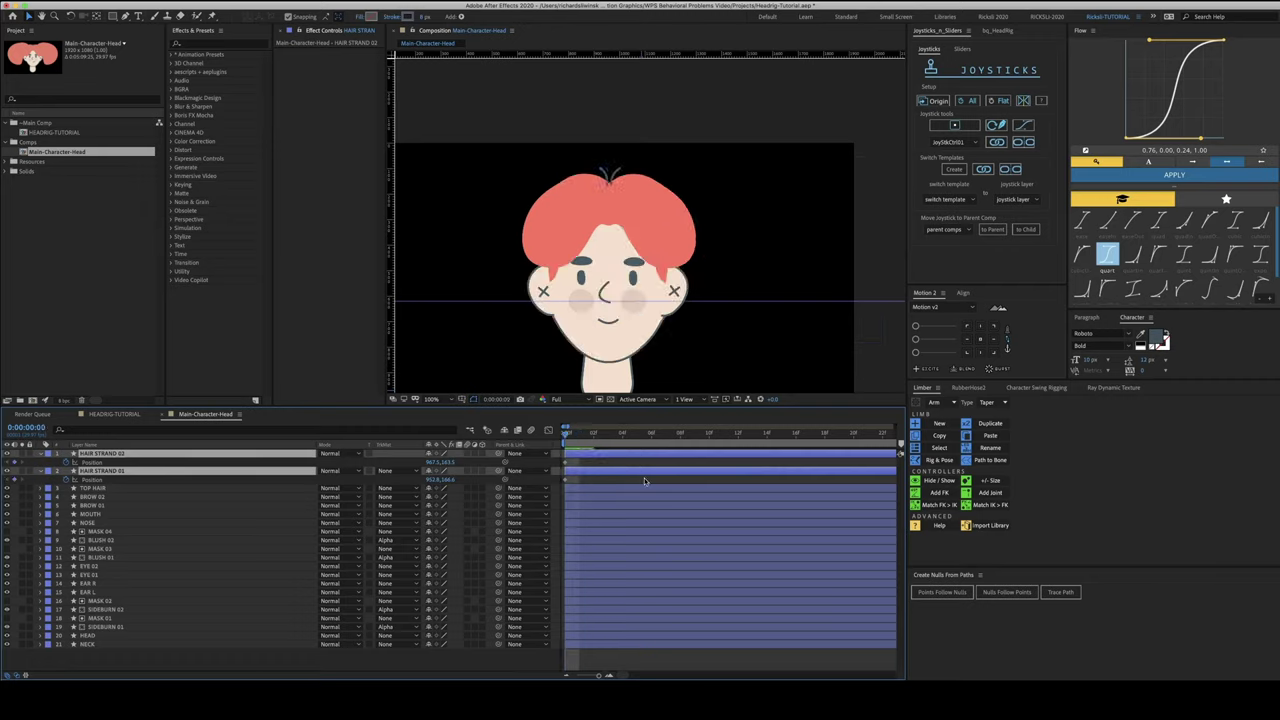
click(645, 481)
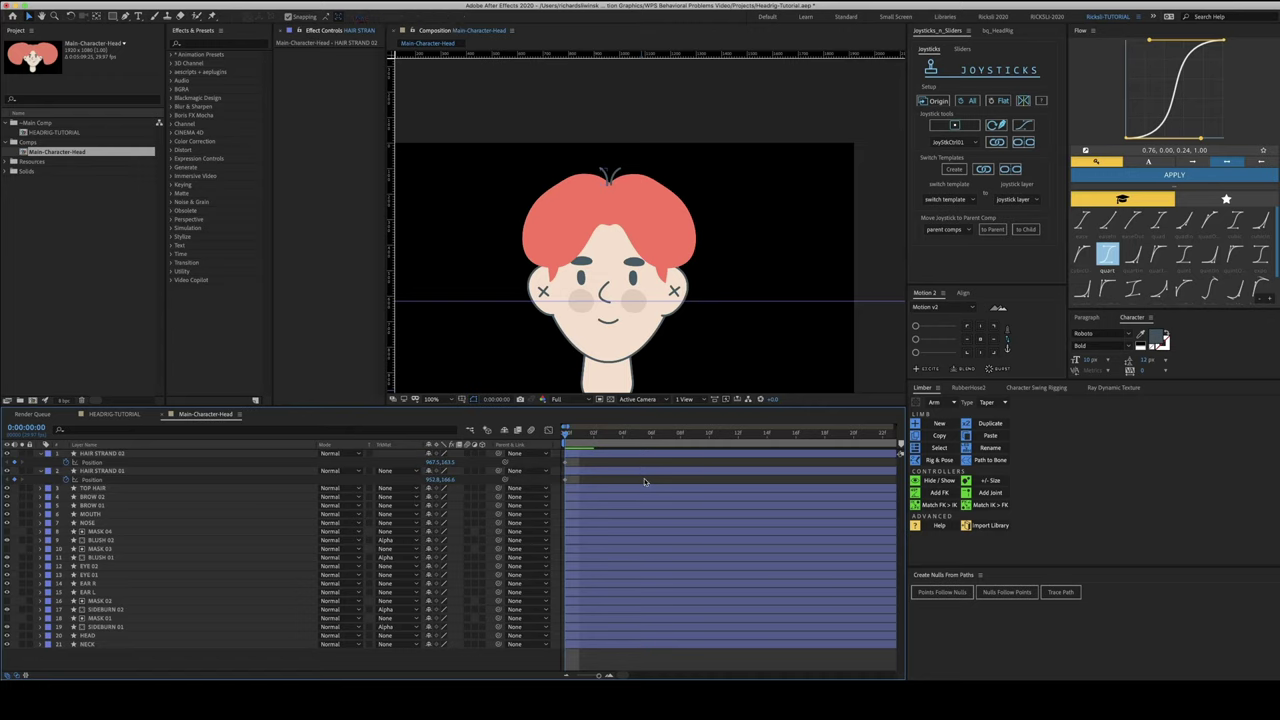
key(Page_Down)
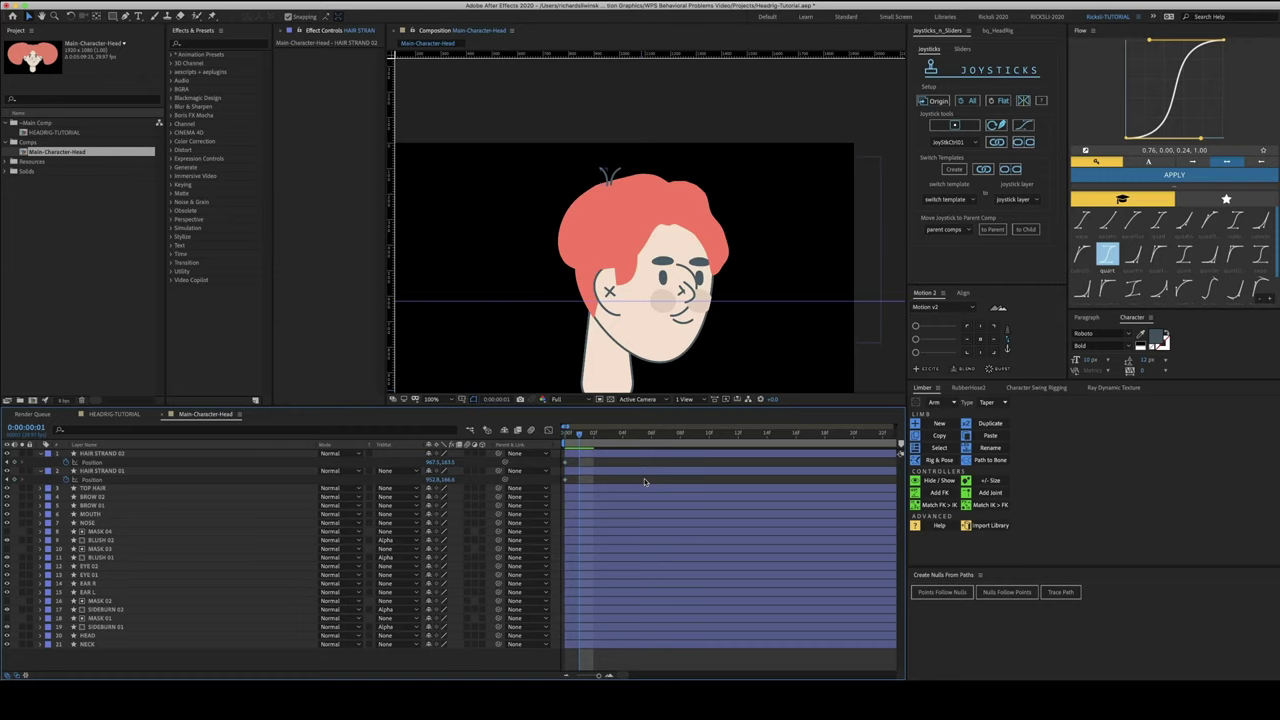
key(Page_Up)
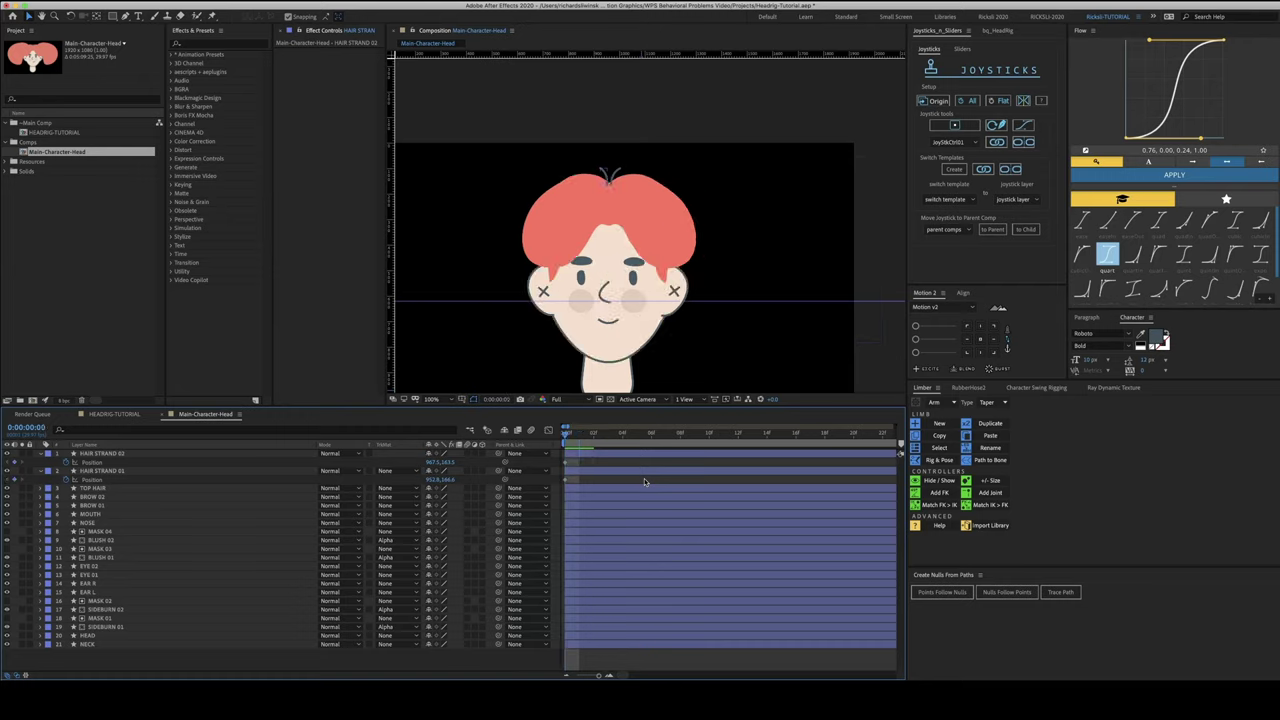
Send both hair strand layers to the bottom of the stack and raise them to directly above the HEAD layer
click(100, 455)
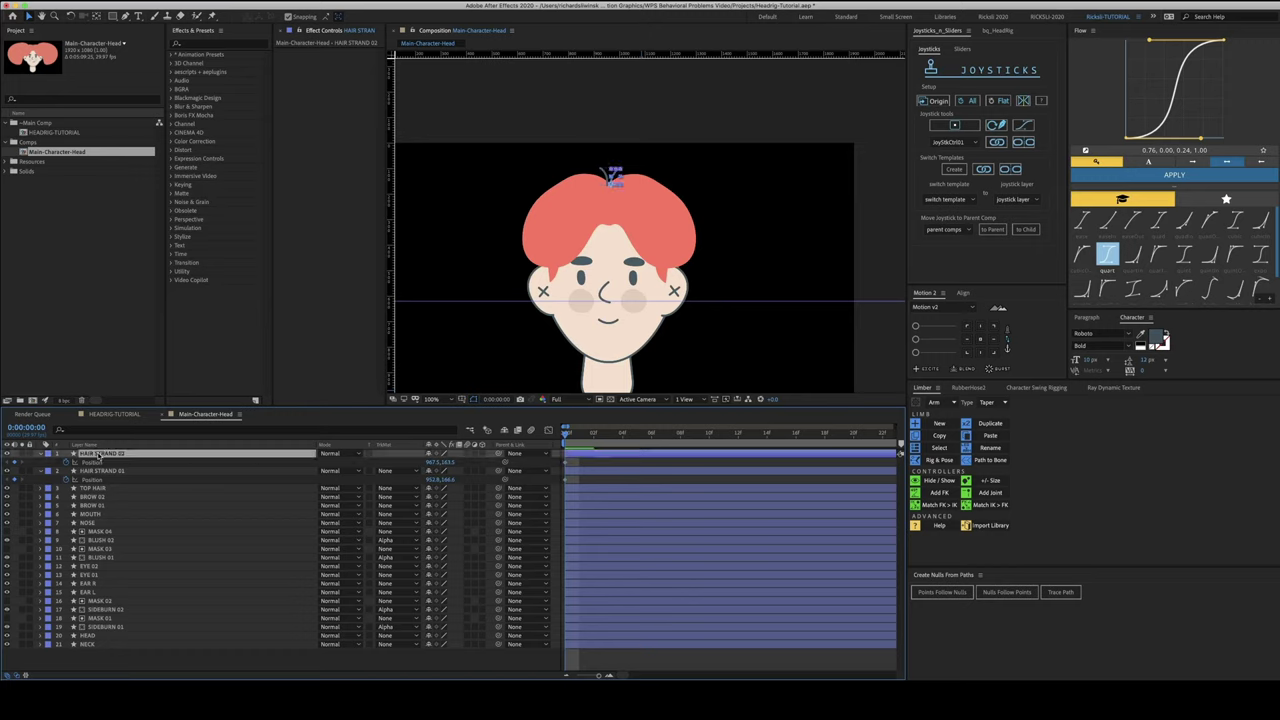
shift+click(110, 472)
key(super+shift+bracketleft)
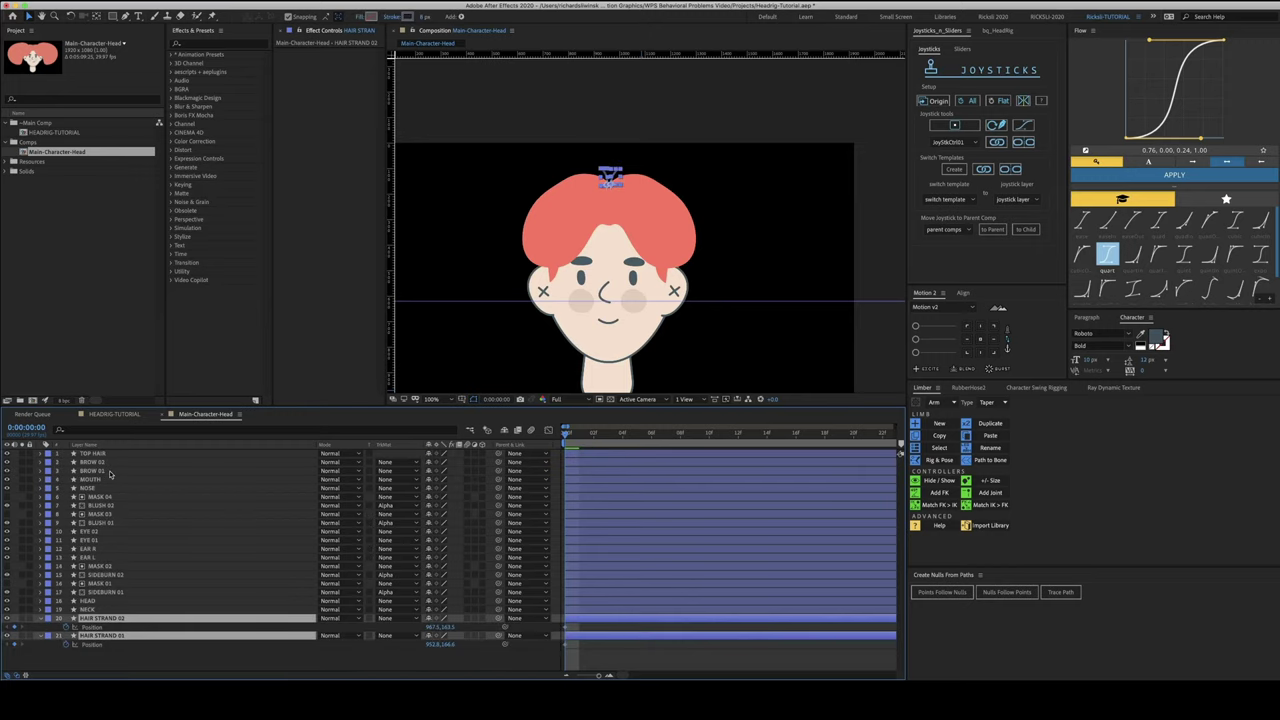
key(super+bracketright)
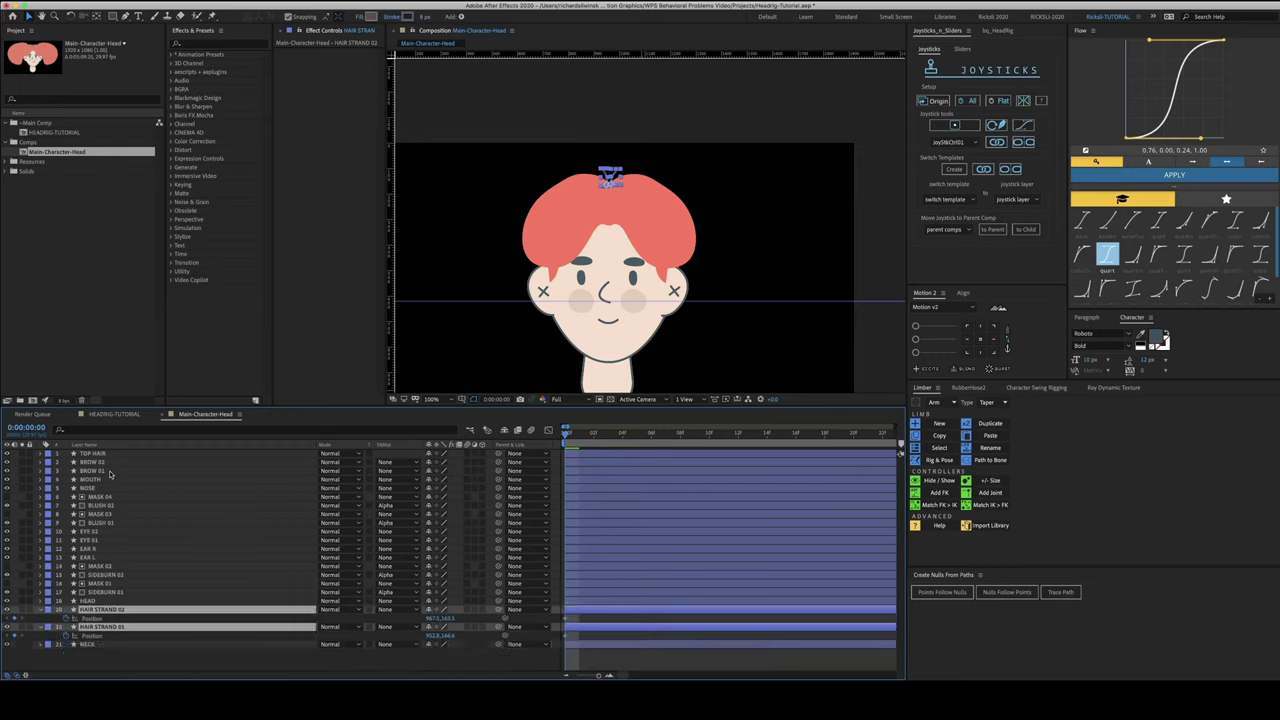
key(super+bracketright)
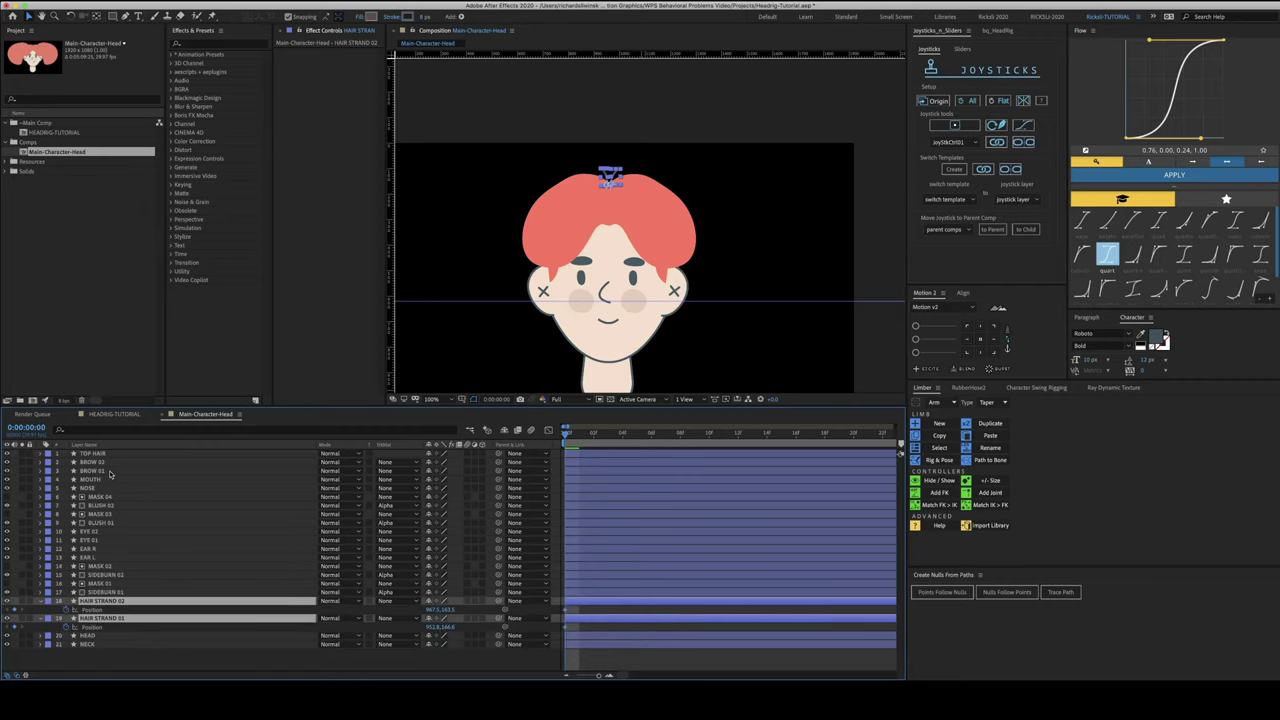
Send both hair strand layers to the bottom of the stack and add Rotation keyframes to them at frame 0
key(super+shift+bracketleft)
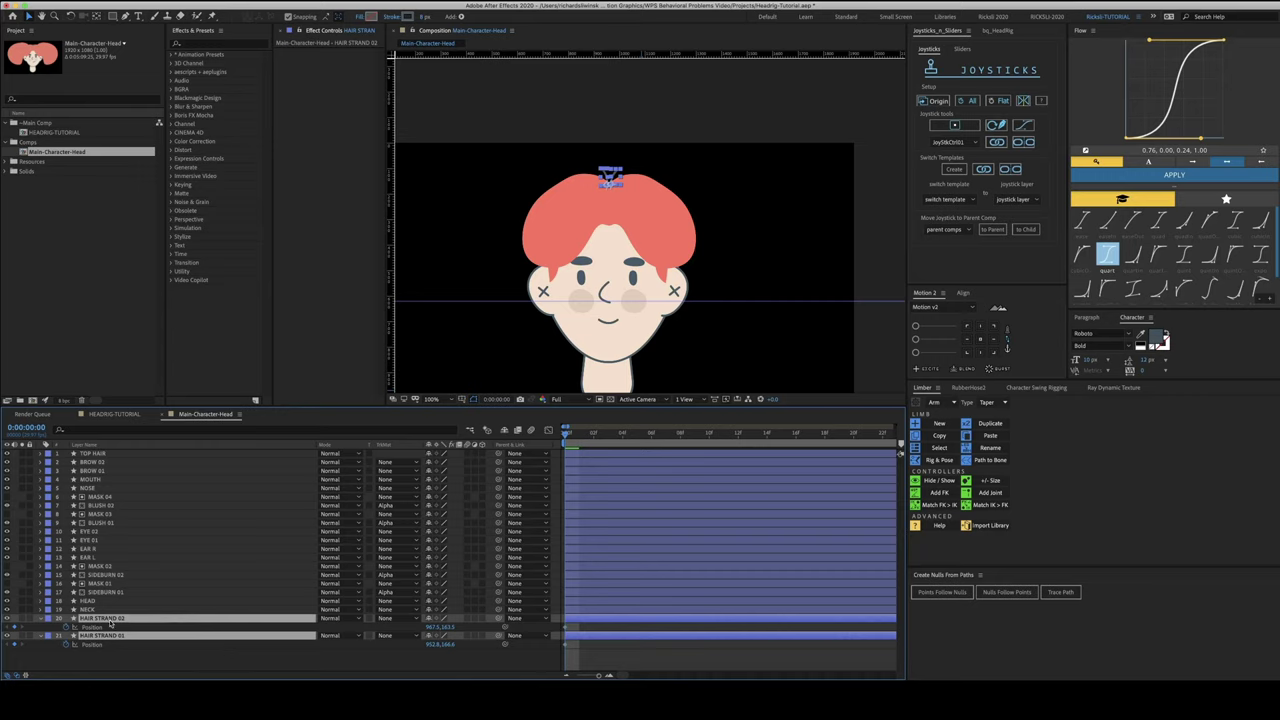
key(shift+r)
click(65, 636)
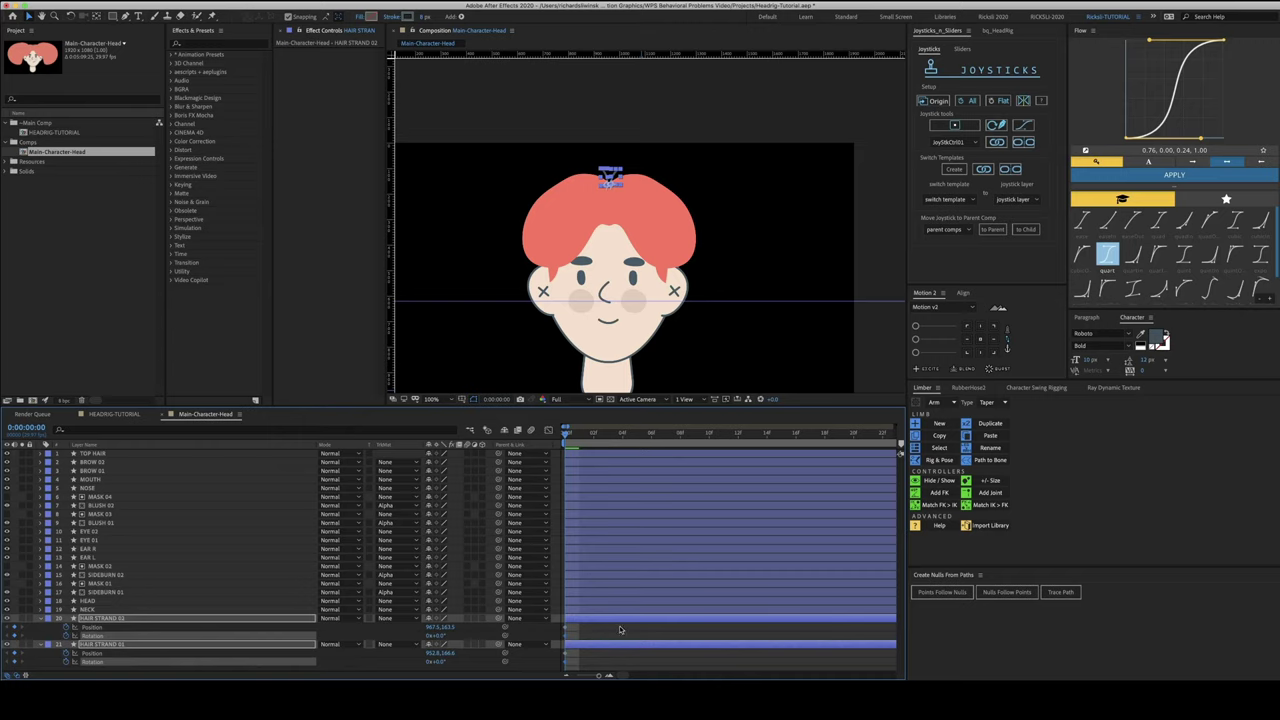
At frame 1, rotate both hair strands to -29° and shift them horizontally toward the direction the head faces
key(Page_Down)
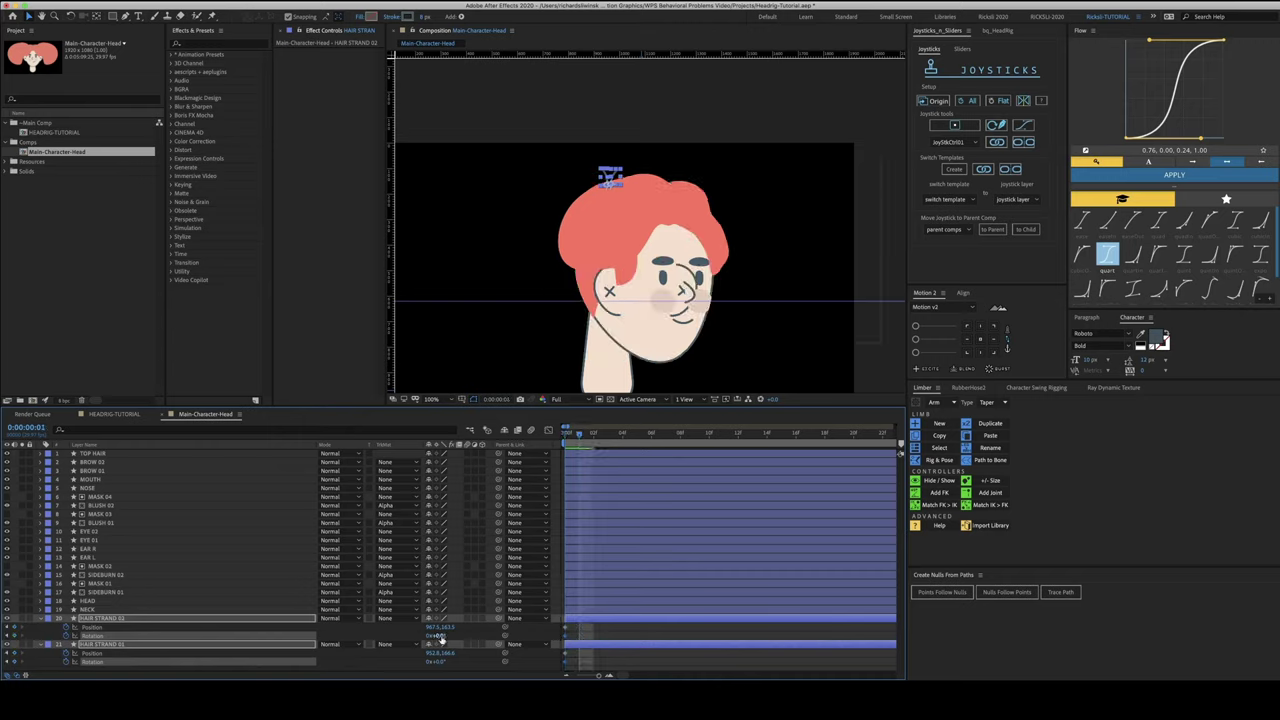
mouse_move(437, 636)
mouse_down()
mouse_move(484, 636)
mouse_move(436, 627)
mouse_up()
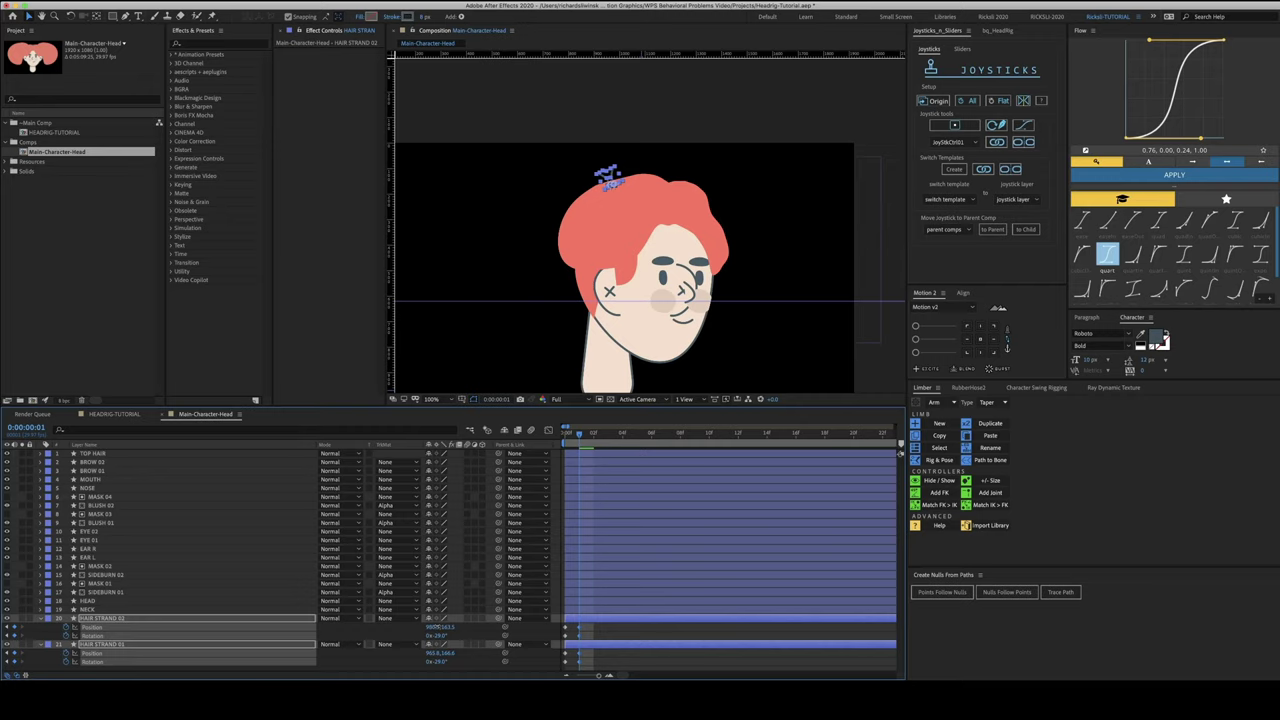
click(614, 630)
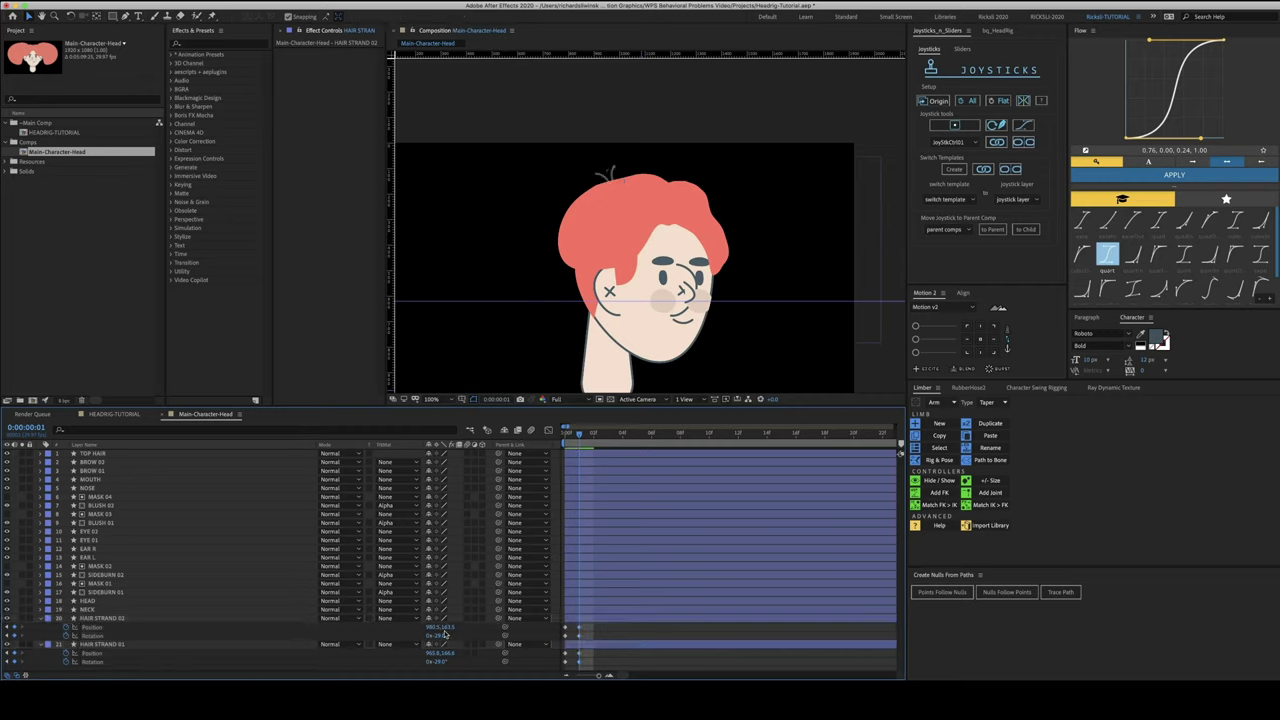
Preview the hair strand motion and move both strands slightly further toward the facing direction at frame 1
key(space)
key(space)
key(space)
key(space)
key(Home)
key(Page_Down)
click(603, 620)
shift+click(602, 645)
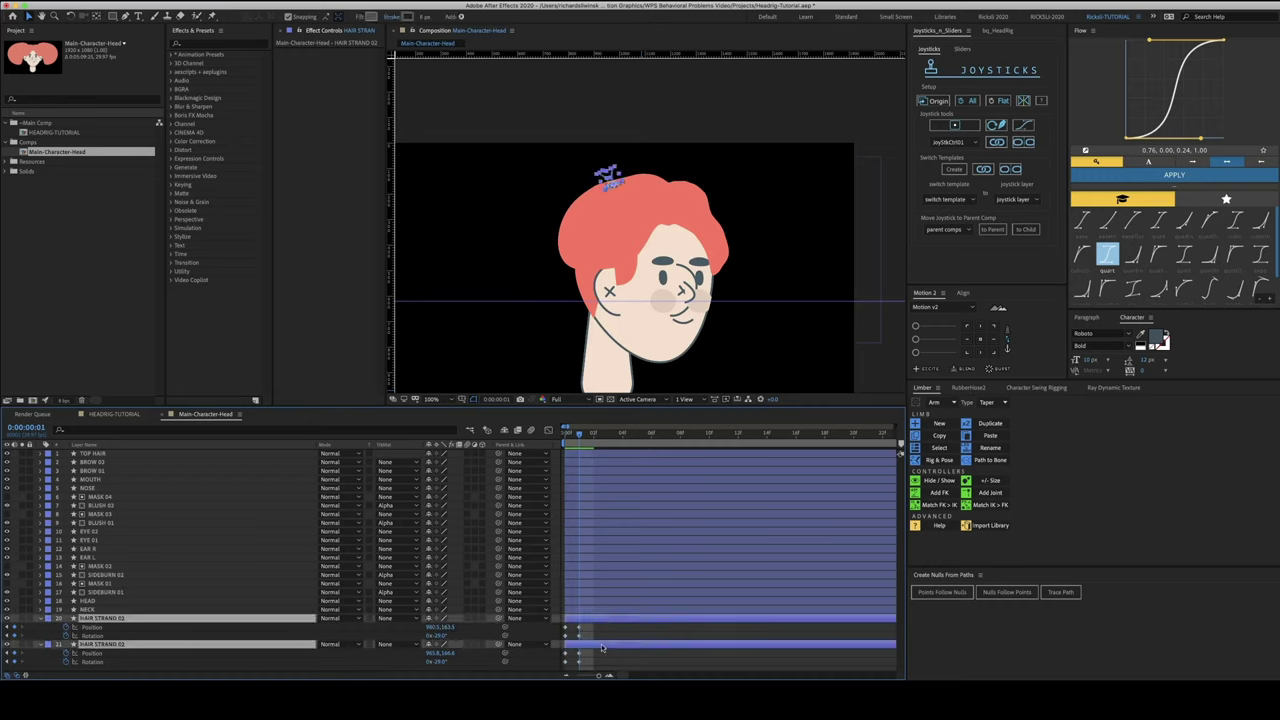
click(446, 627)
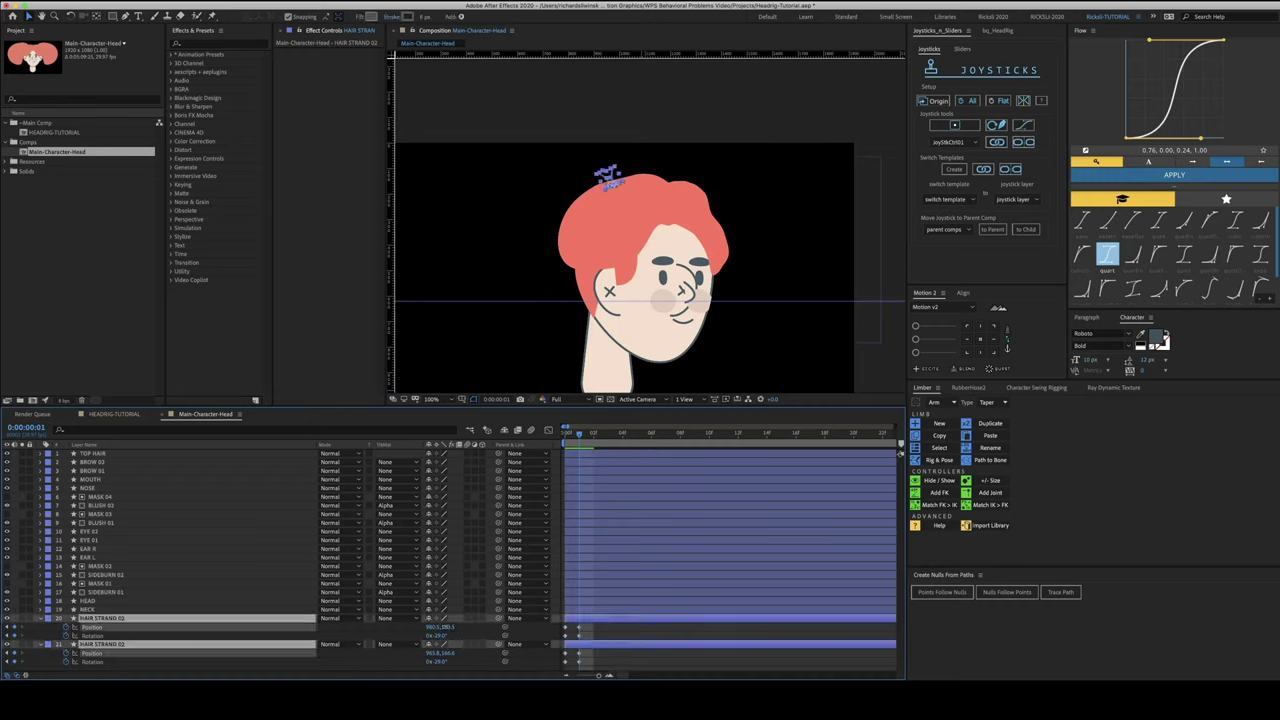
drag(446, 627, 438, 627)
drag(439, 627, 442, 628)
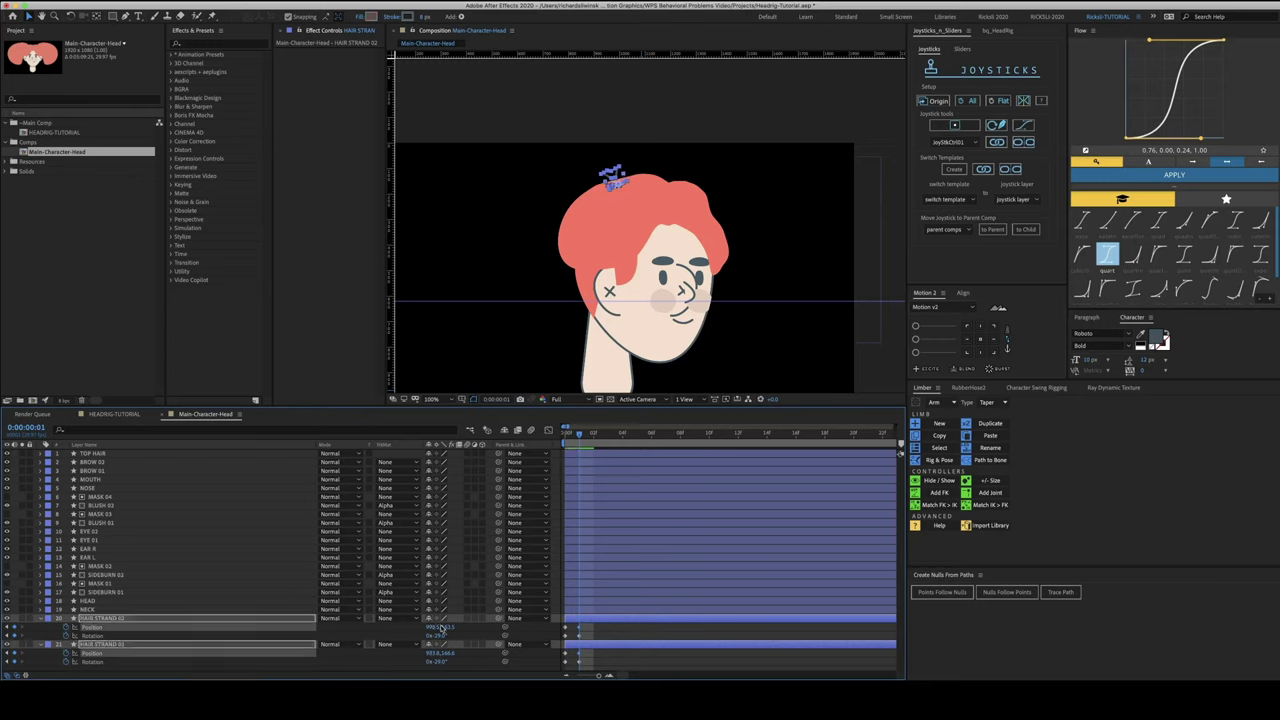
At frame 2, rotate both hair strands to 29° and shift them horizontally to suit the opposite head turn
key(Page_Down)
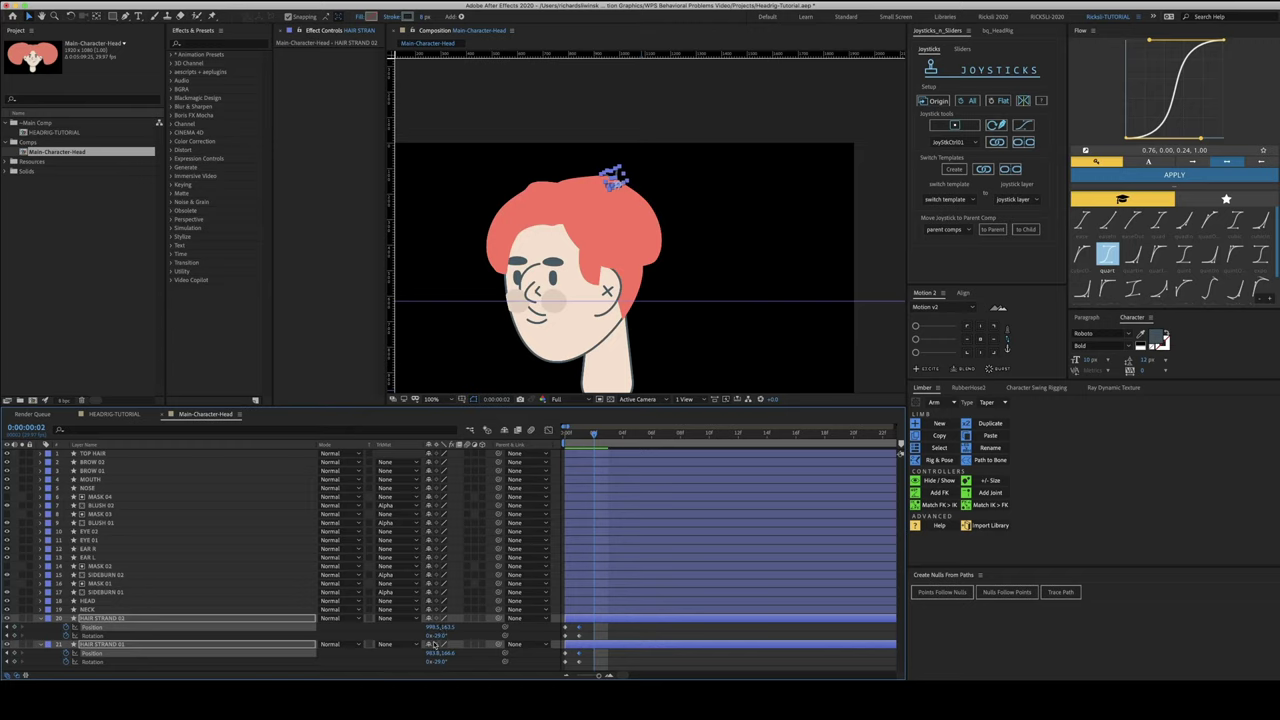
mouse_move(436, 636)
mouse_down()
mouse_move(469, 638)
mouse_move(416, 627)
mouse_up()
Copy the origin pose values of both hair strands to frames 3 and 4 with Joysticks
key(Page_Down)
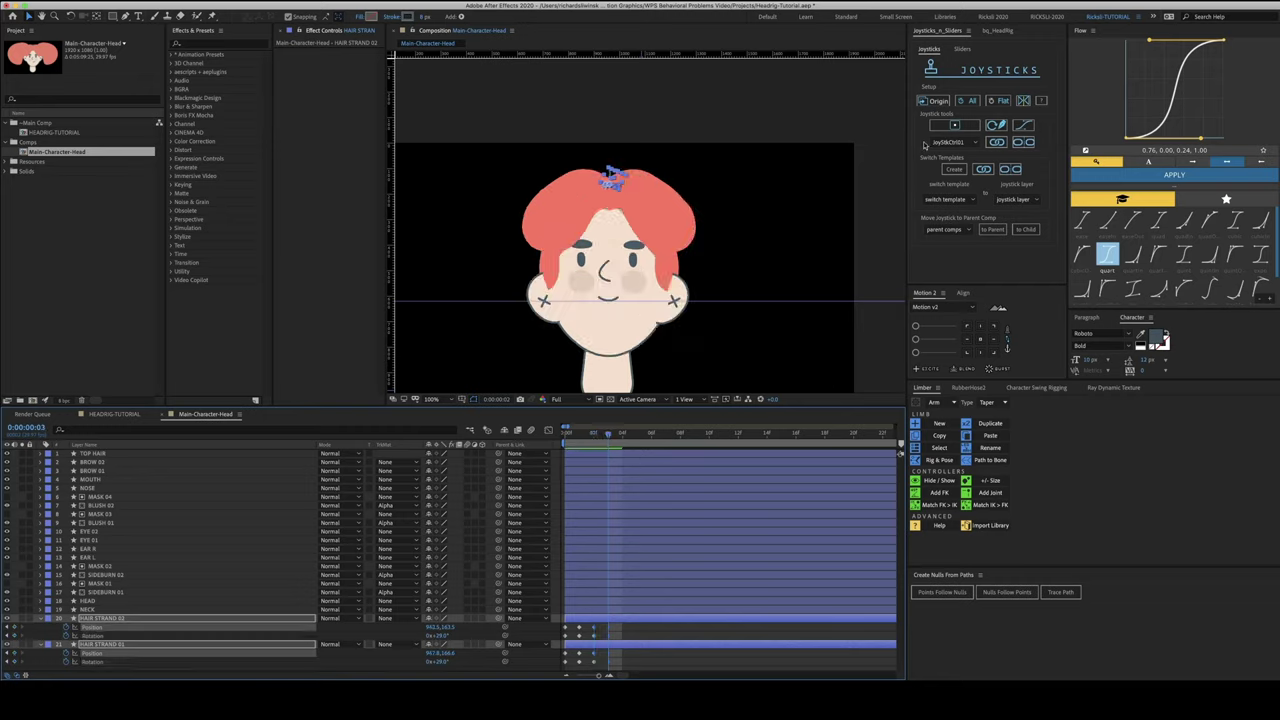
click(940, 102)
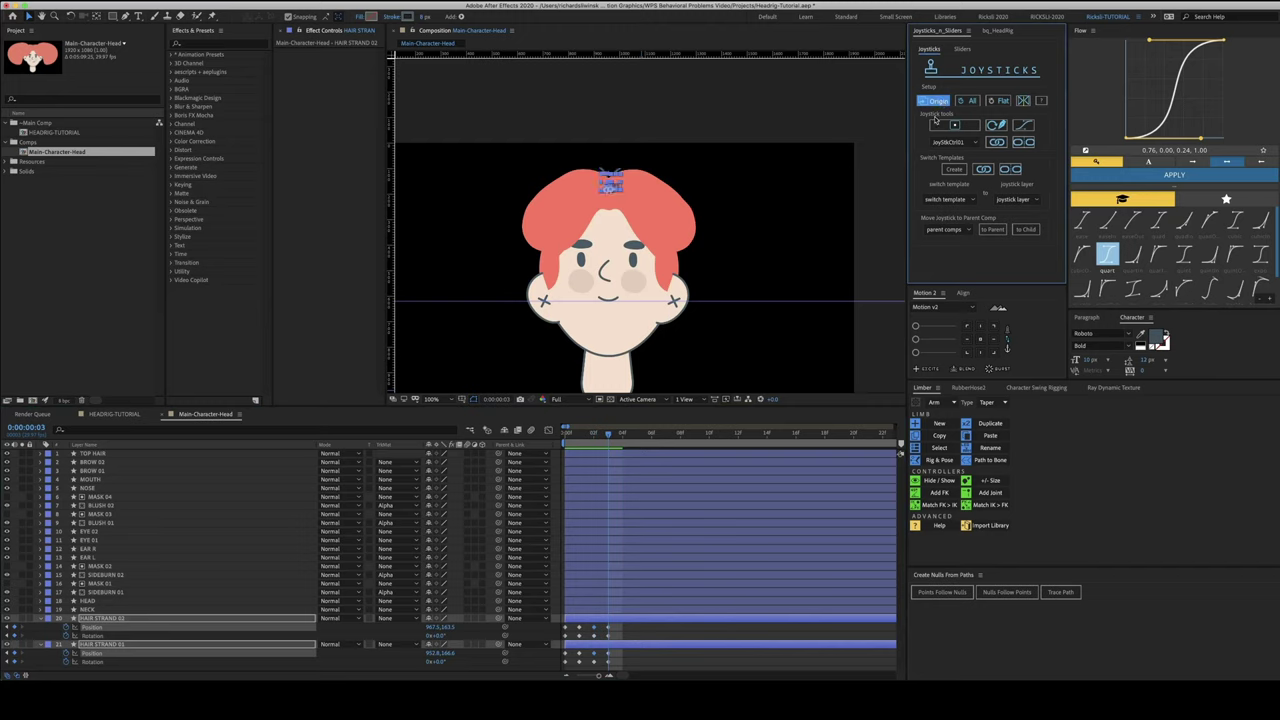
key(Page_Down)
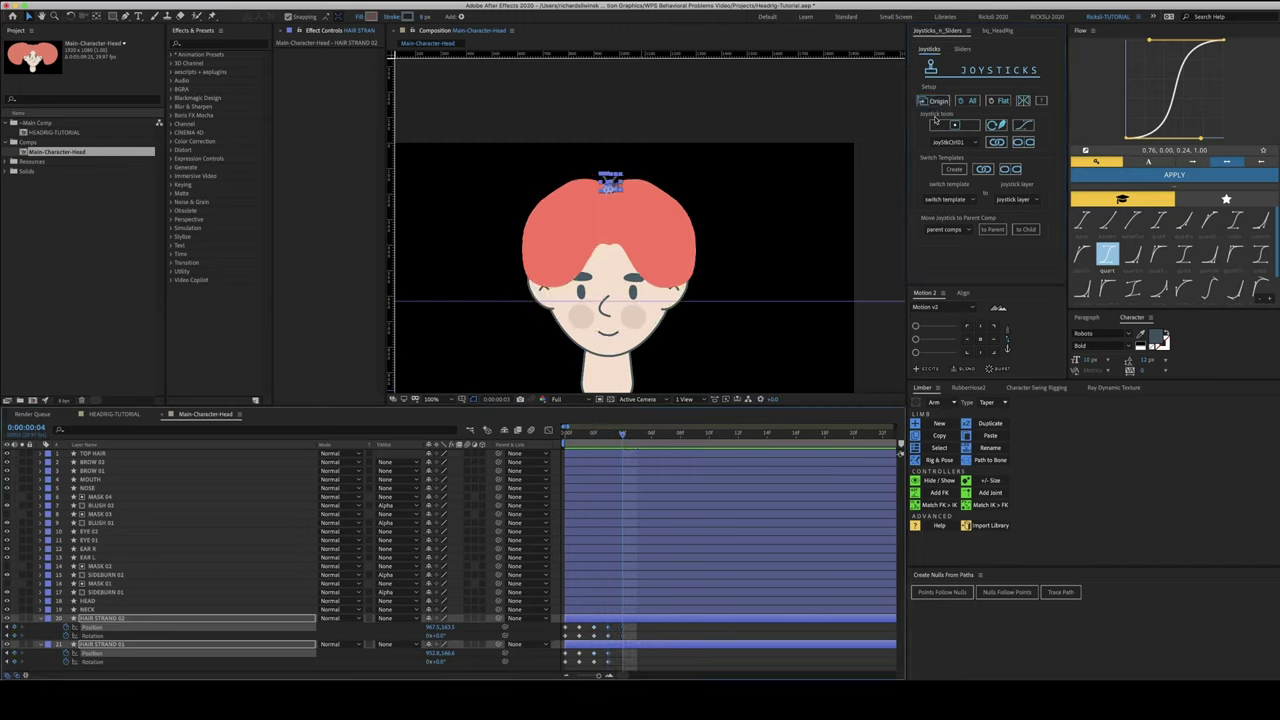
click(937, 103)
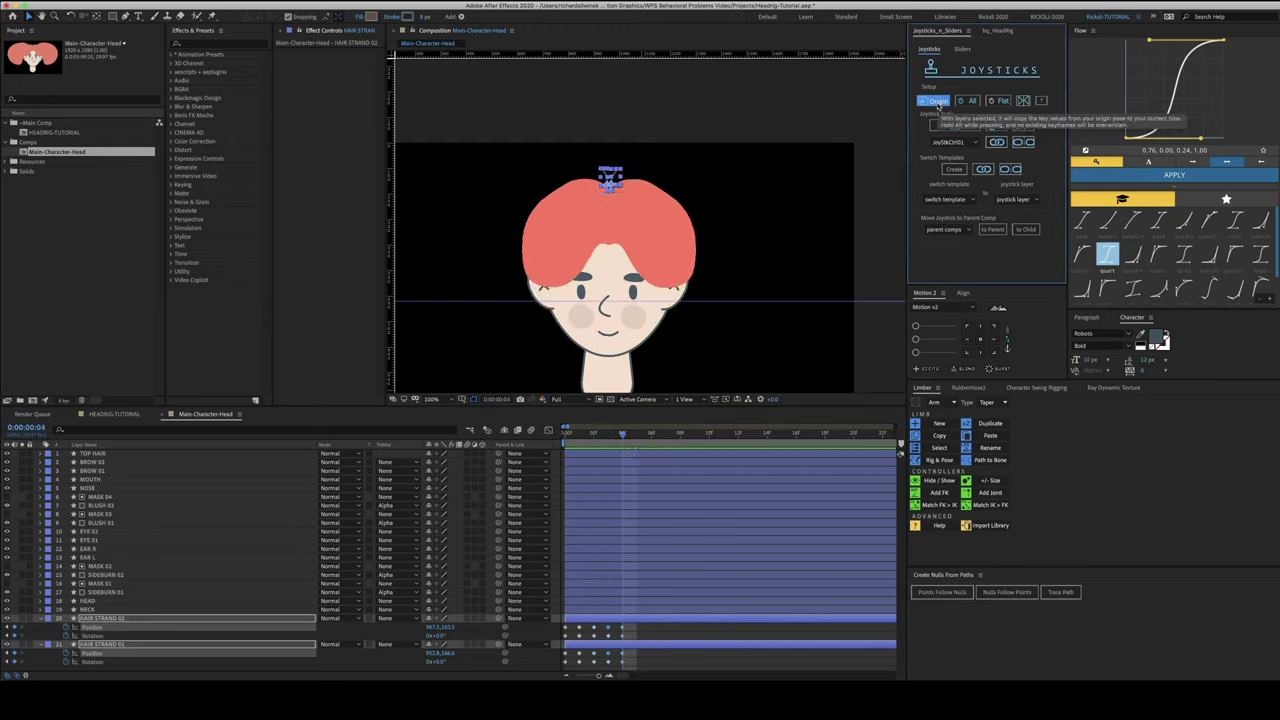
At frame 4, raise both hair strands by about 15 px at the dip in the top hair
key(period)
key(period)
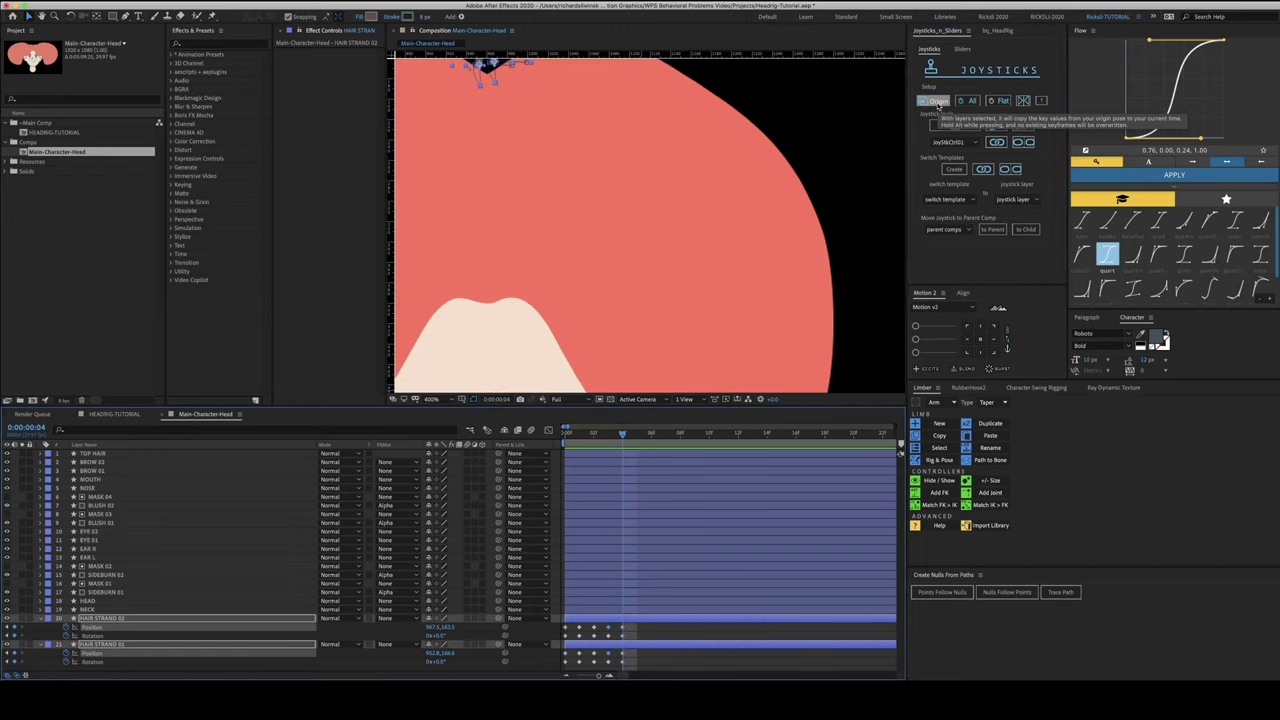
key(space)
drag(506, 109, 622, 272)
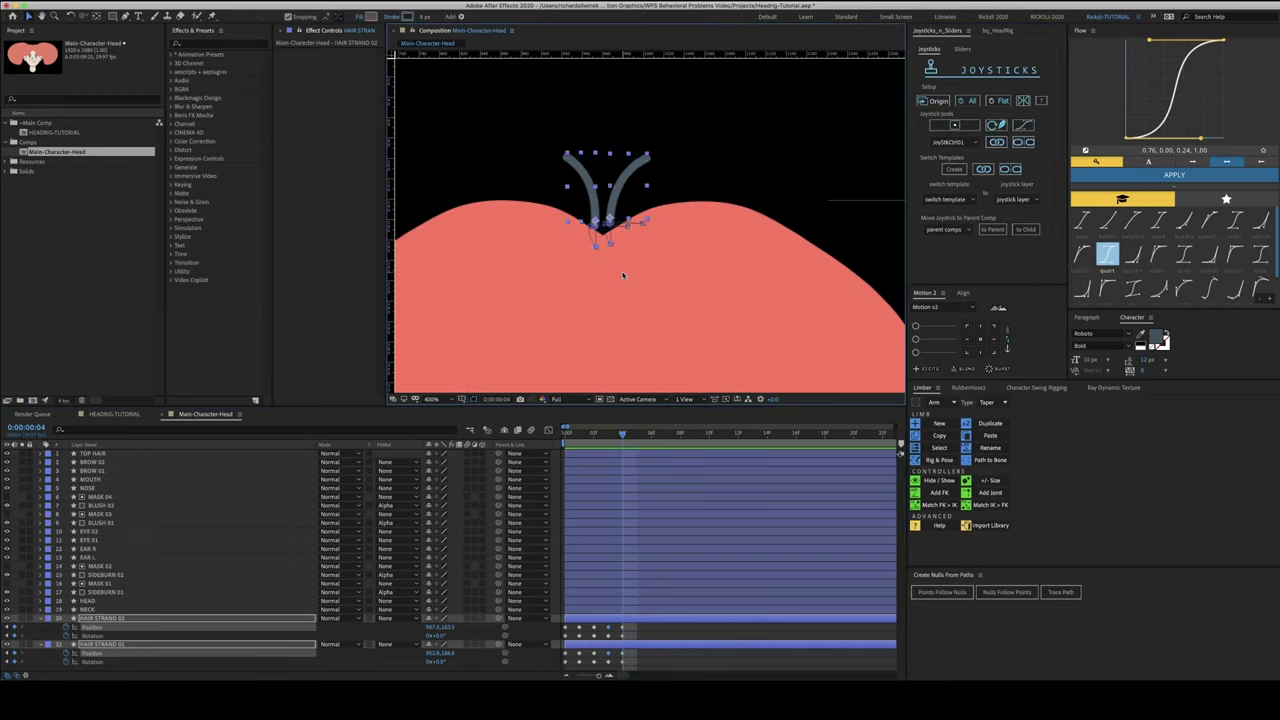
key(shift+Up)
key(shift+Up)
key(shift+Up)
key(shift+Up)
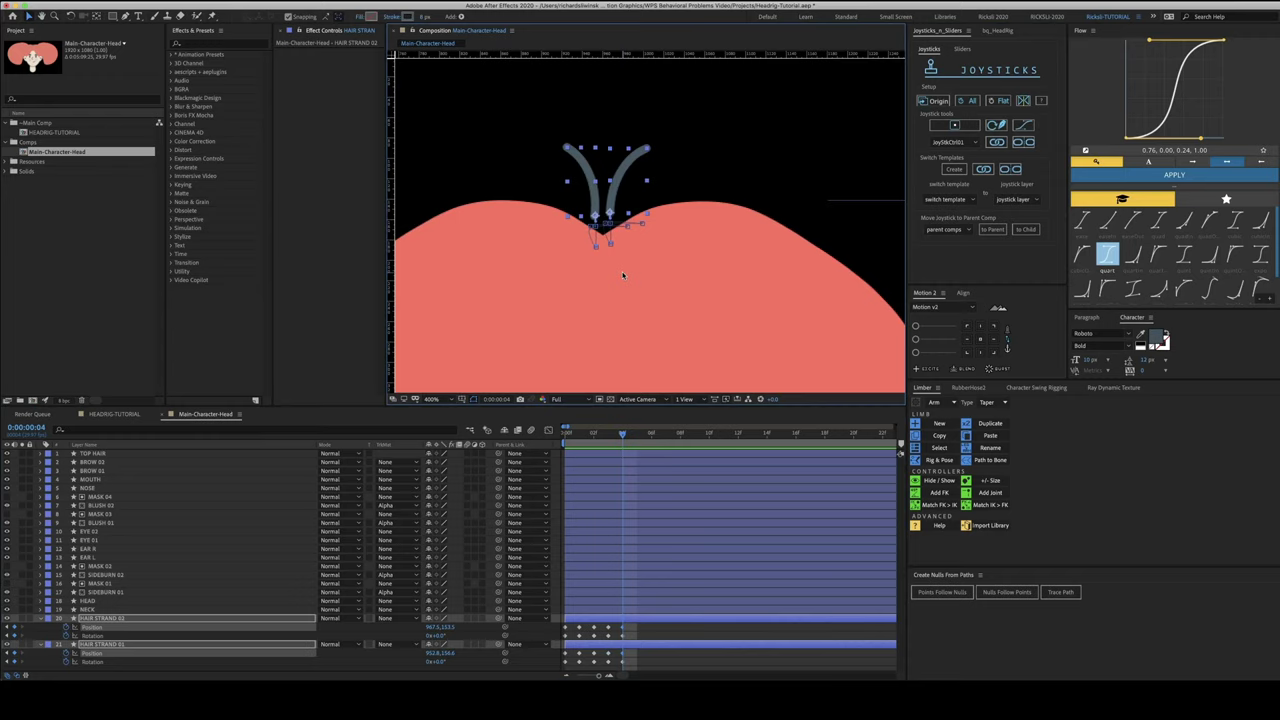
key(Down)
key(Down)
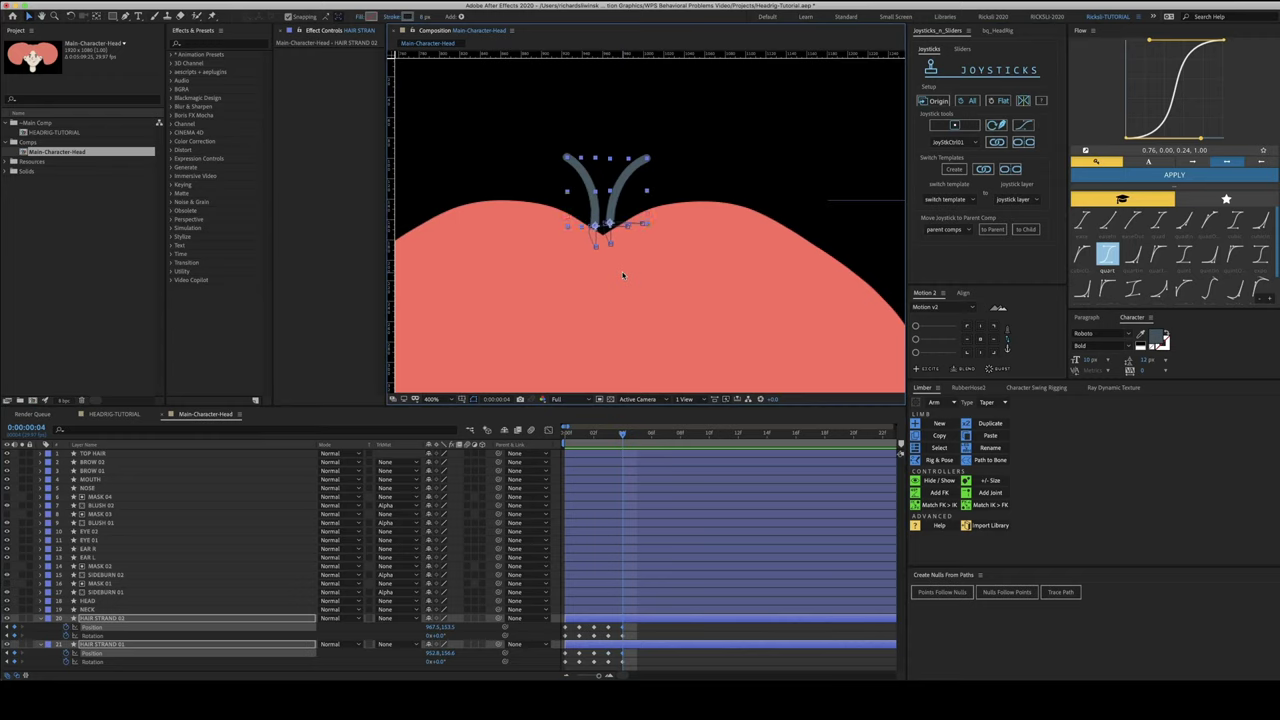
key(Up)
key(Up)
key(Up)
key(Up)
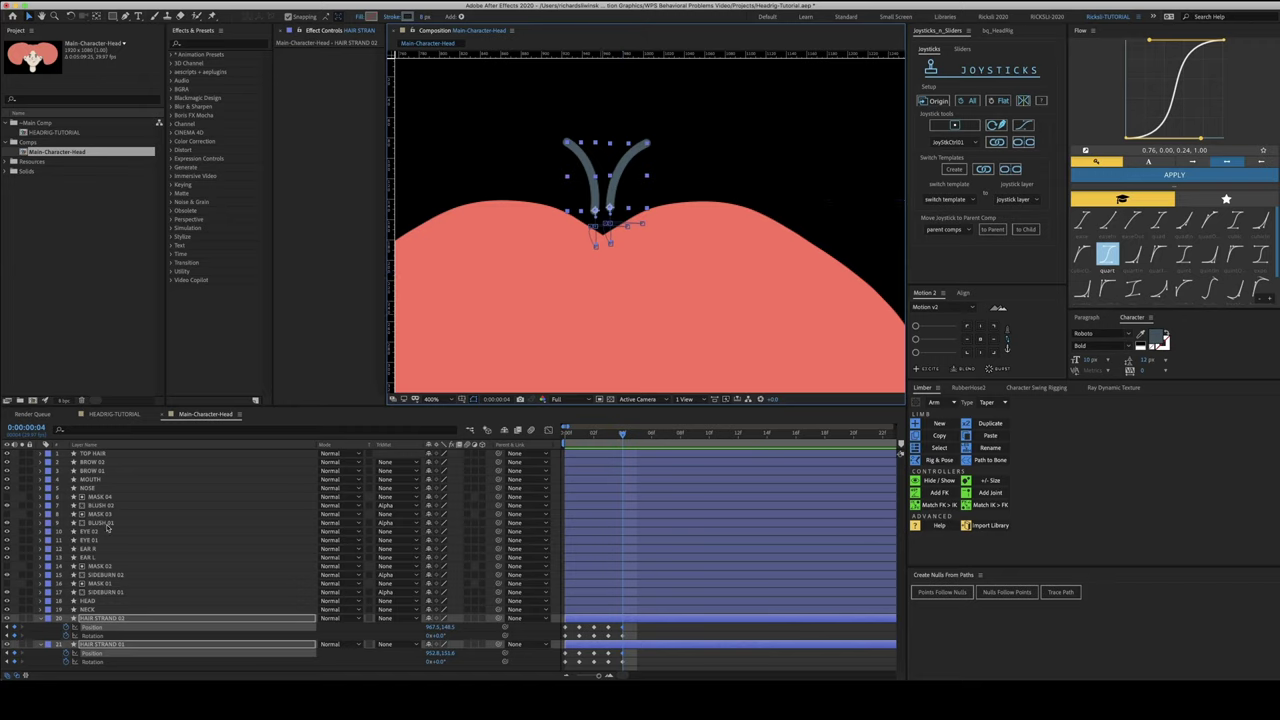
At frame 4, raise the upper points of the TOP HAIR path to meet the hair strands and adjust its side points
click(186, 453)
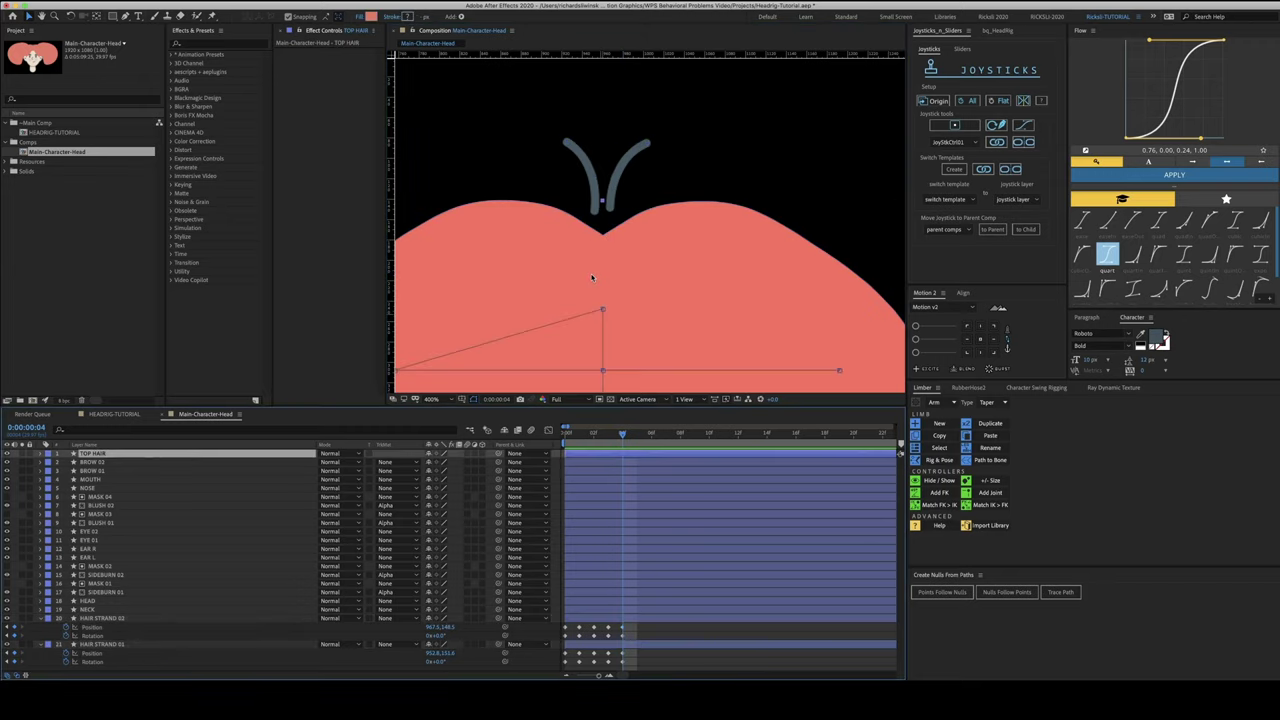
key(u)
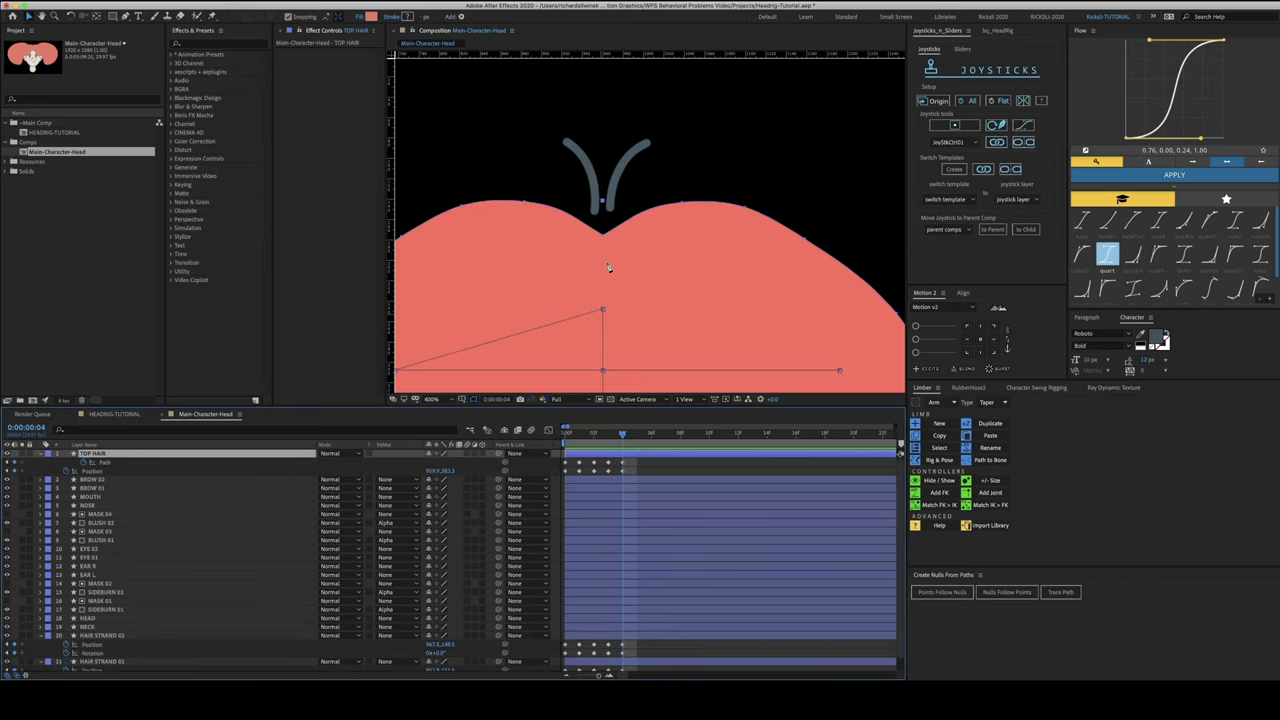
key(g)
key(comma)
key(comma)
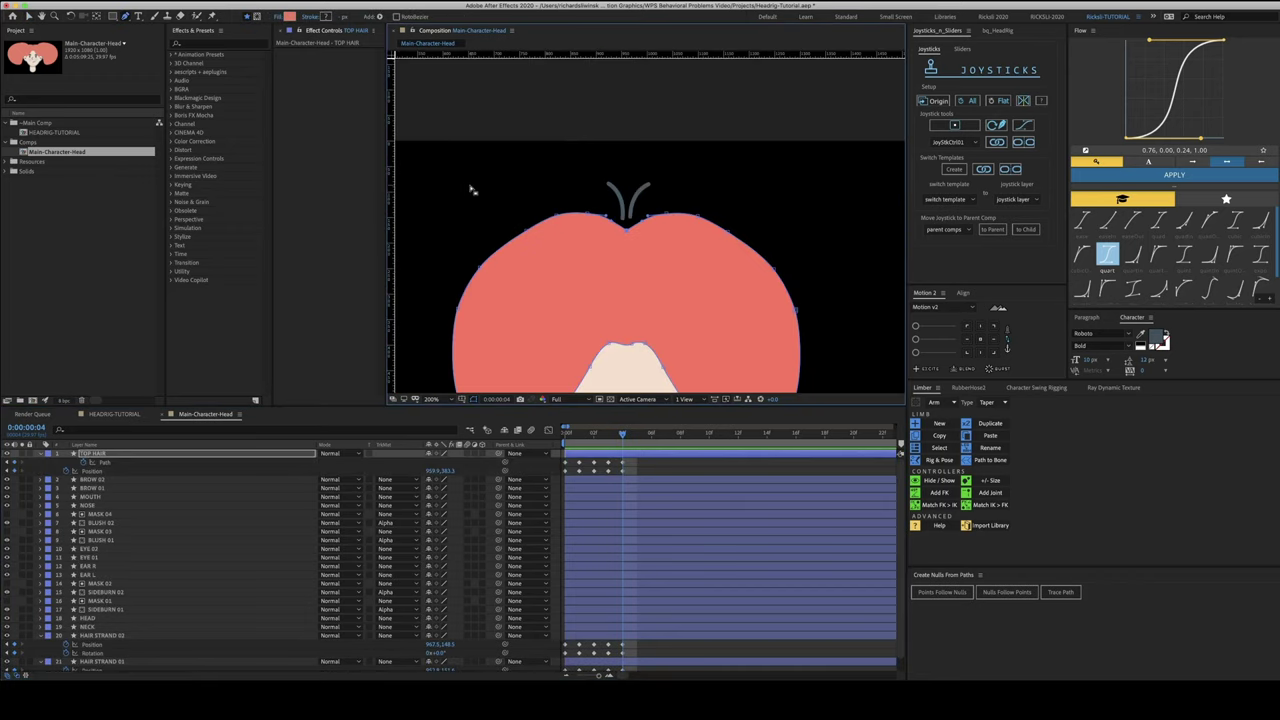
drag(458, 219, 732, 273)
key(Up)
key(Up)
key(Up)
key(Up)
key(Up)
key(Up)
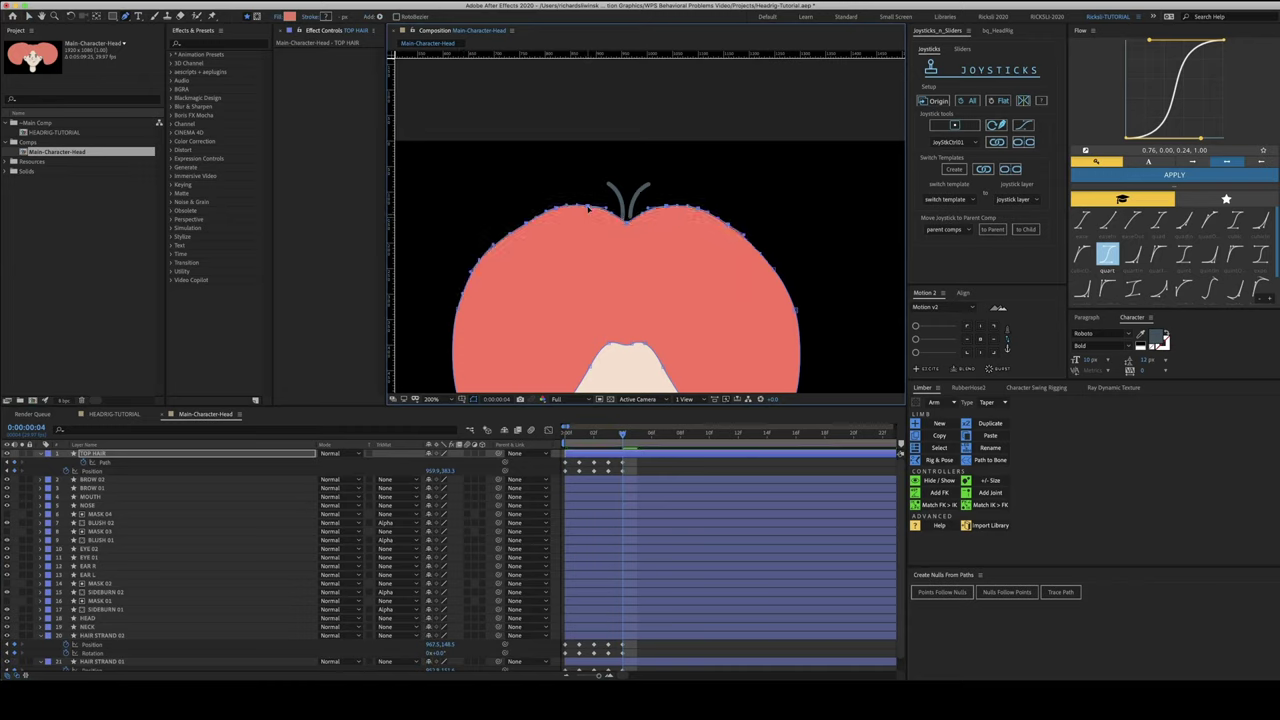
key(Up)
key(Up)
click(457, 310)
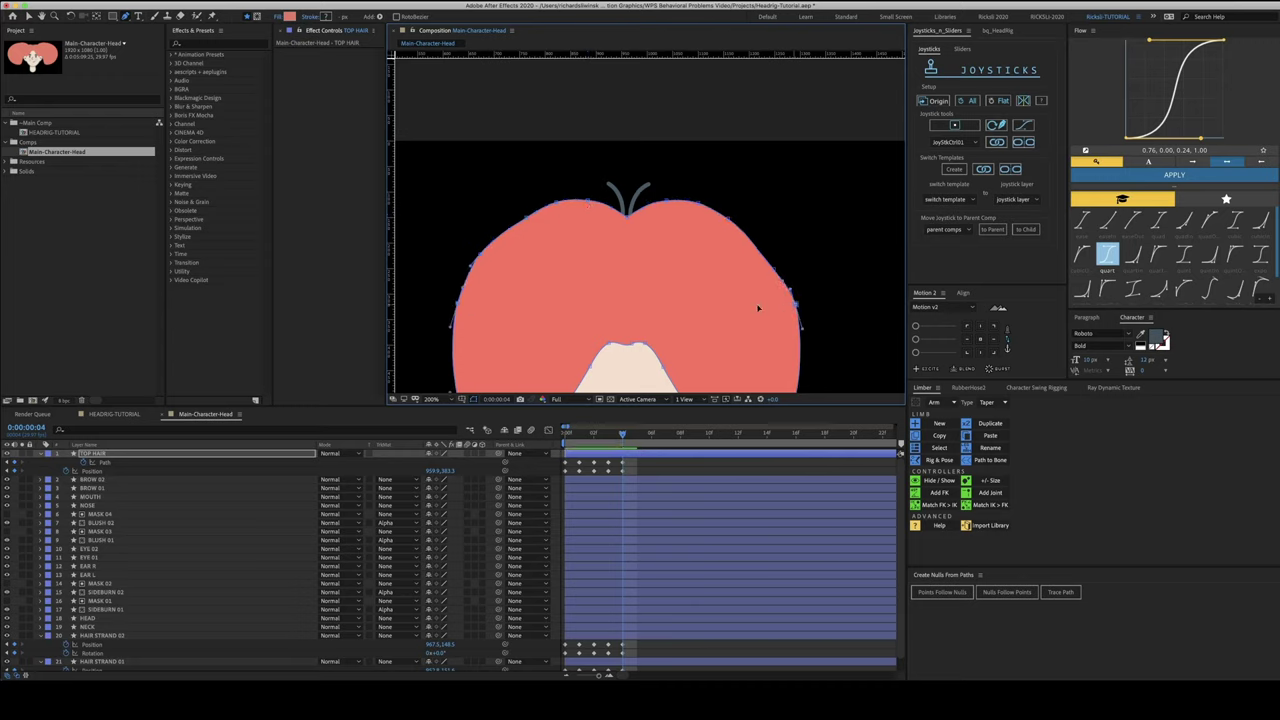
key(comma)
click(666, 466)
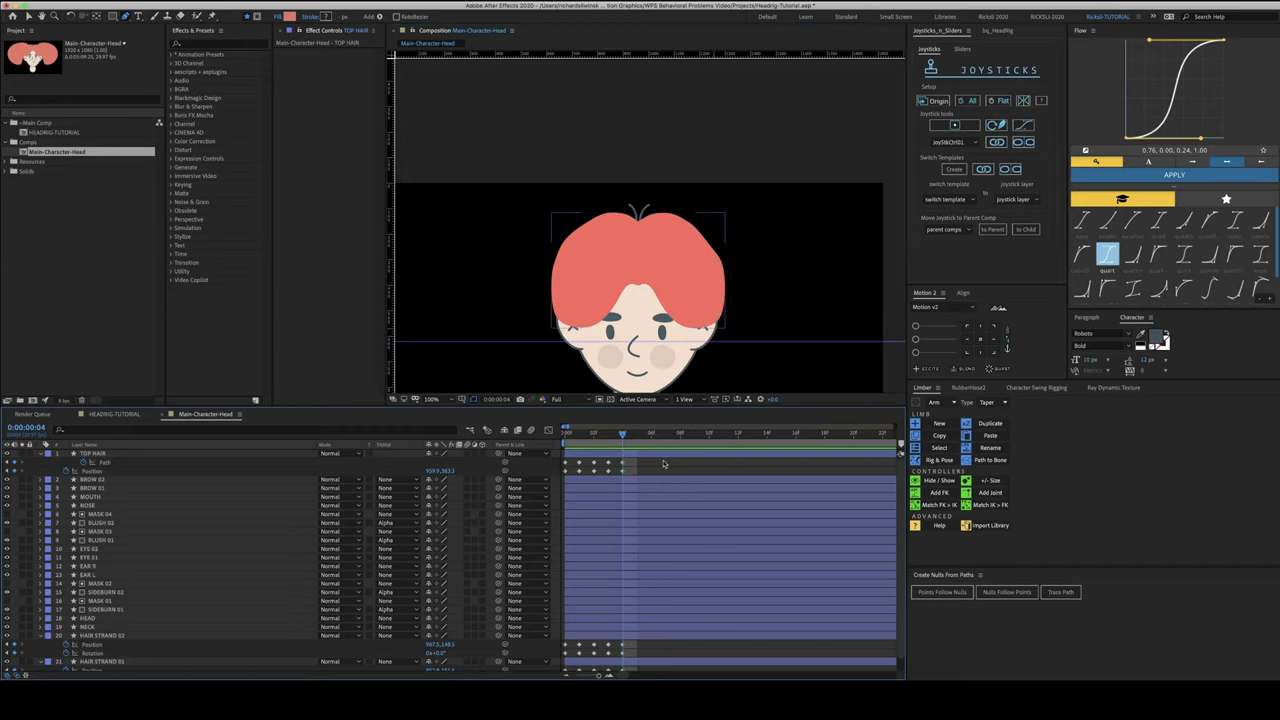
Select the keyframes of all animated head layers at frame 0 and create a joystick controller named Head Rig from them
key(Home)
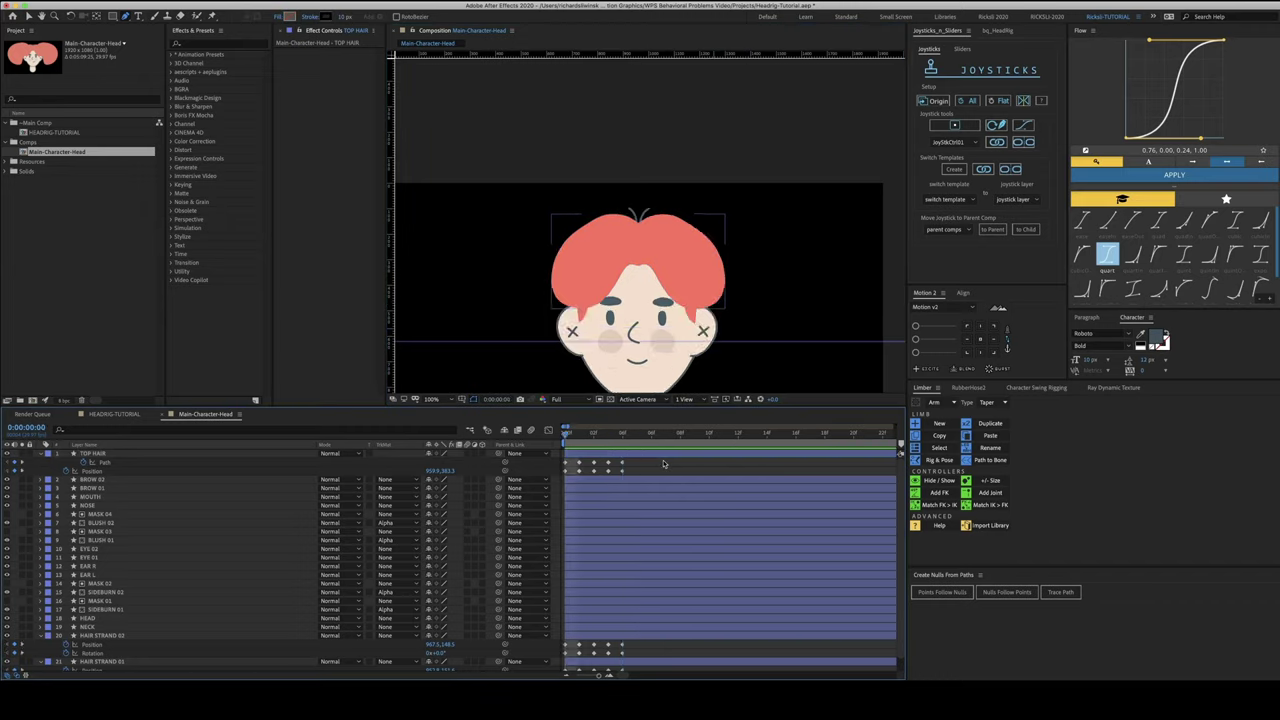
scroll(655, 242, down, 4)
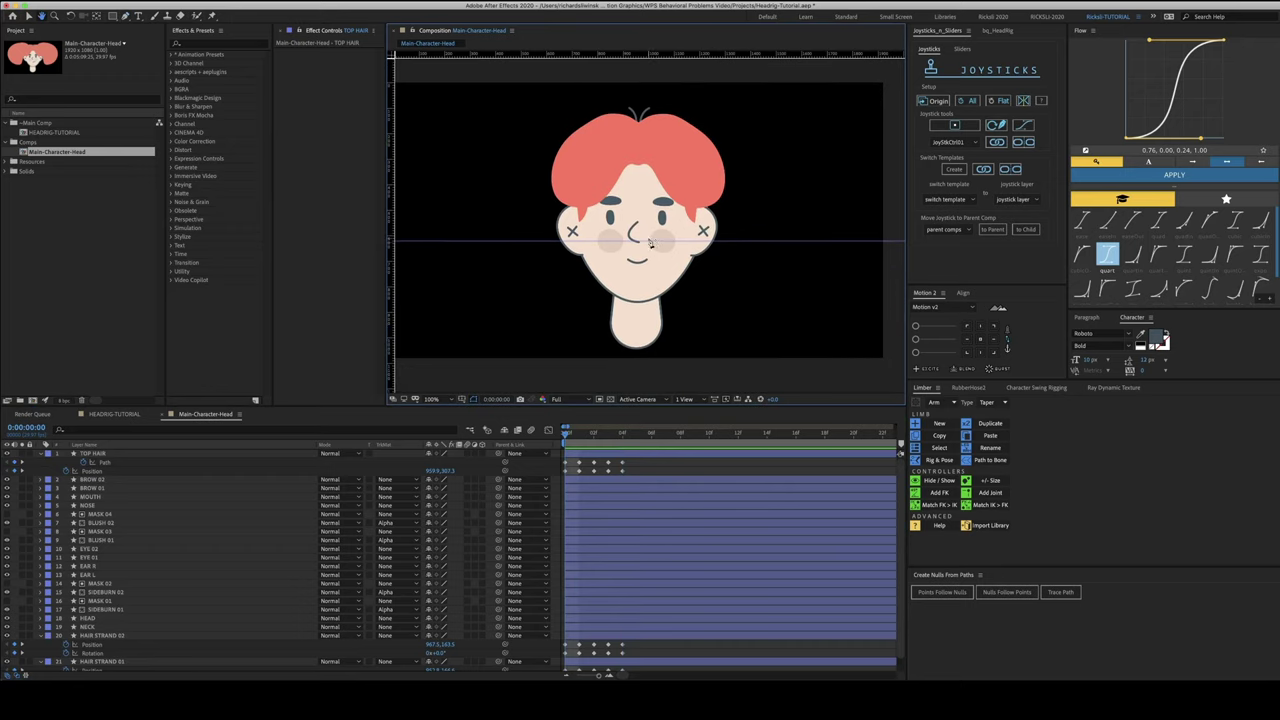
key(v)
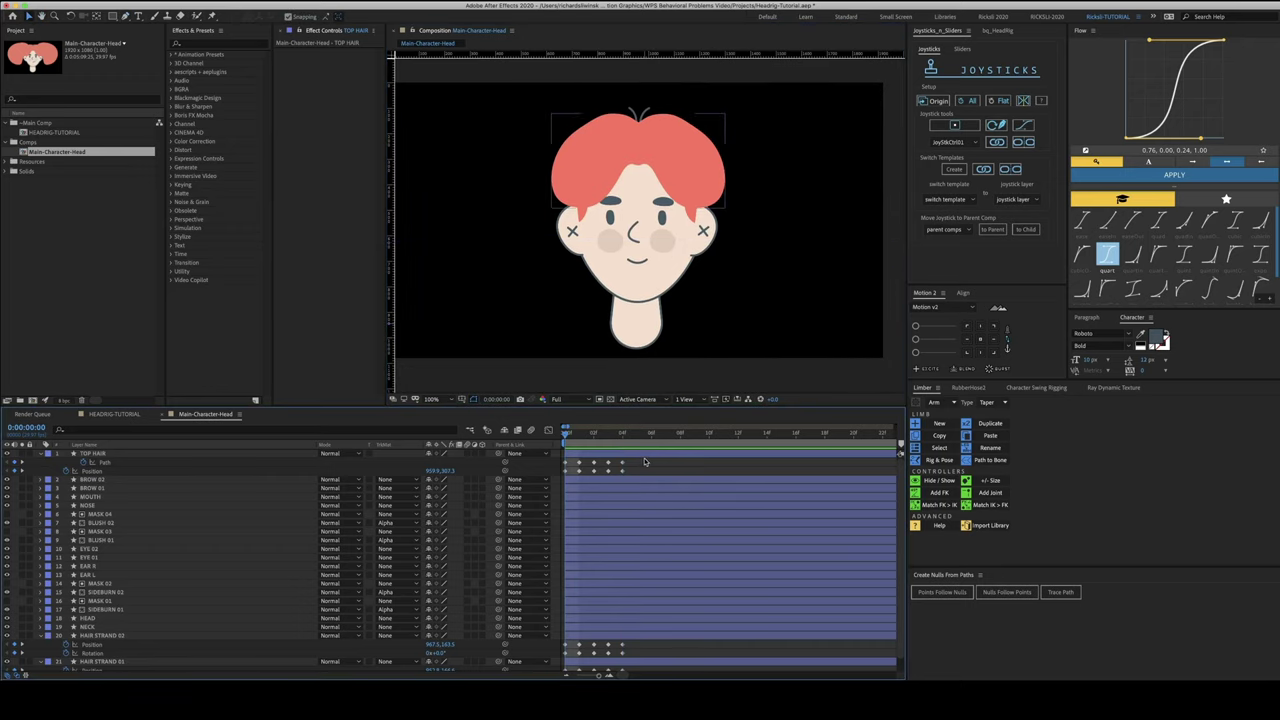
key(u)
key(super+shift+a)
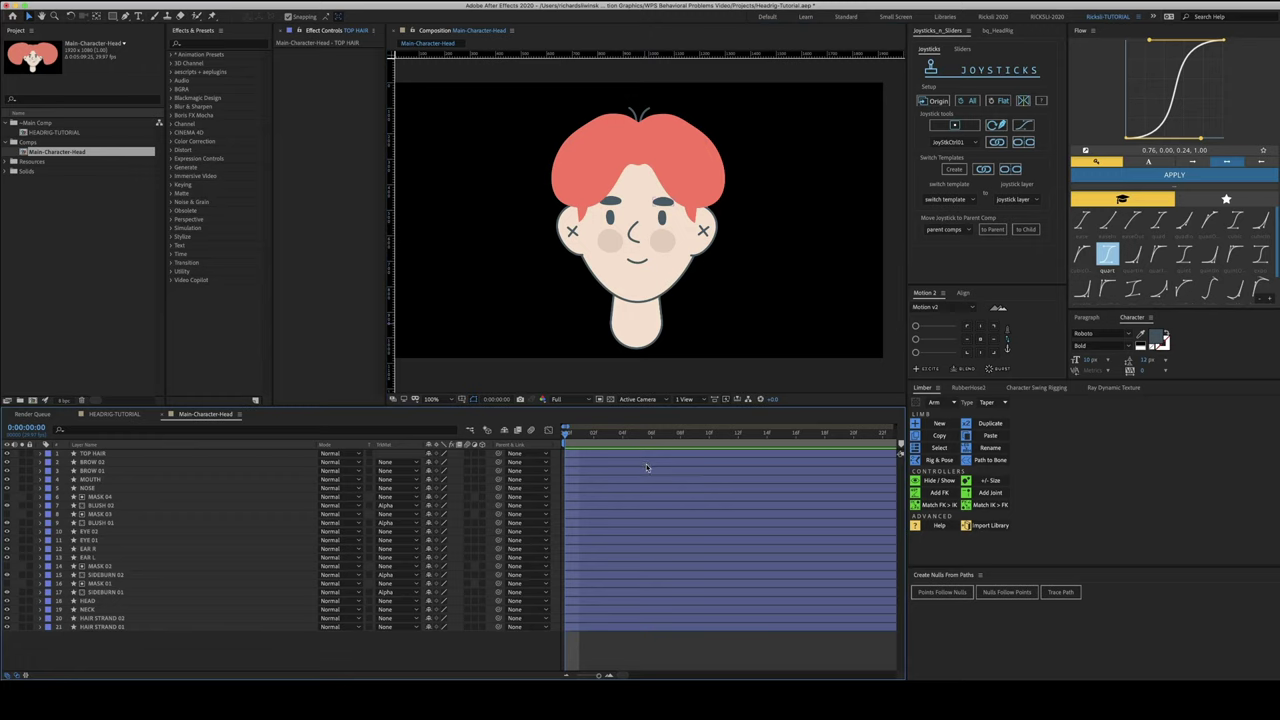
key(u)
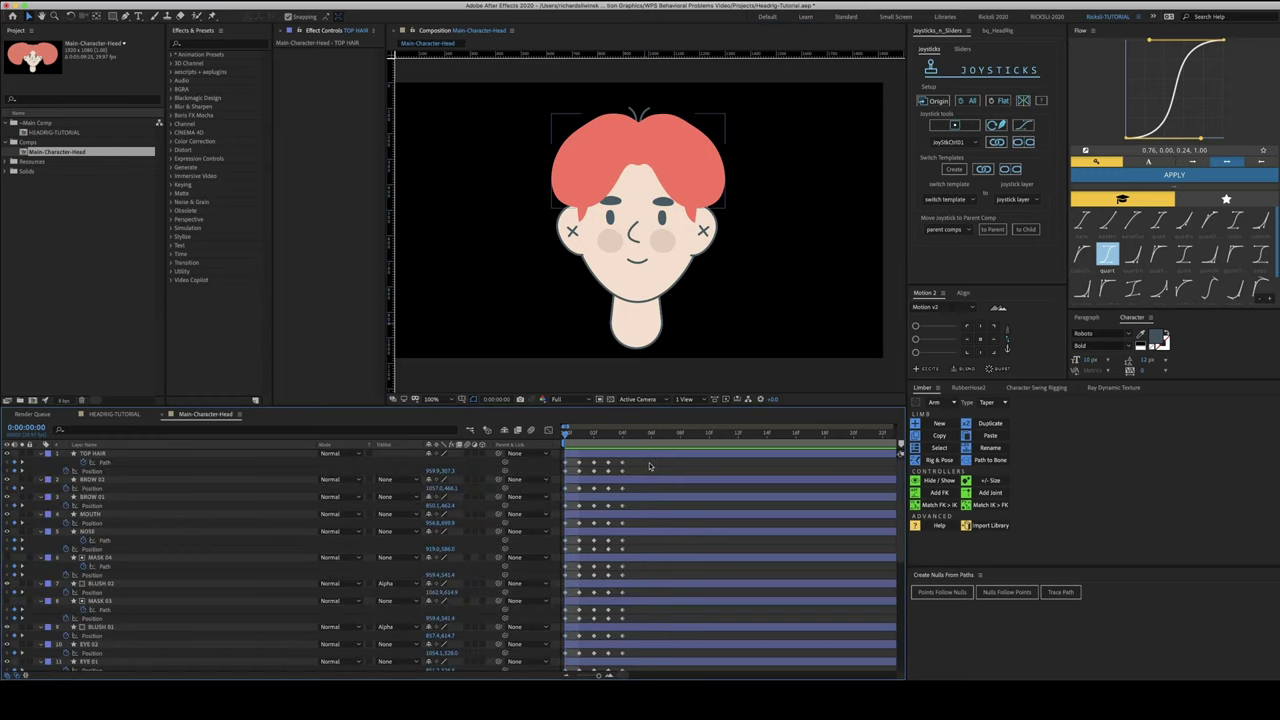
drag(637, 460, 518, 674)
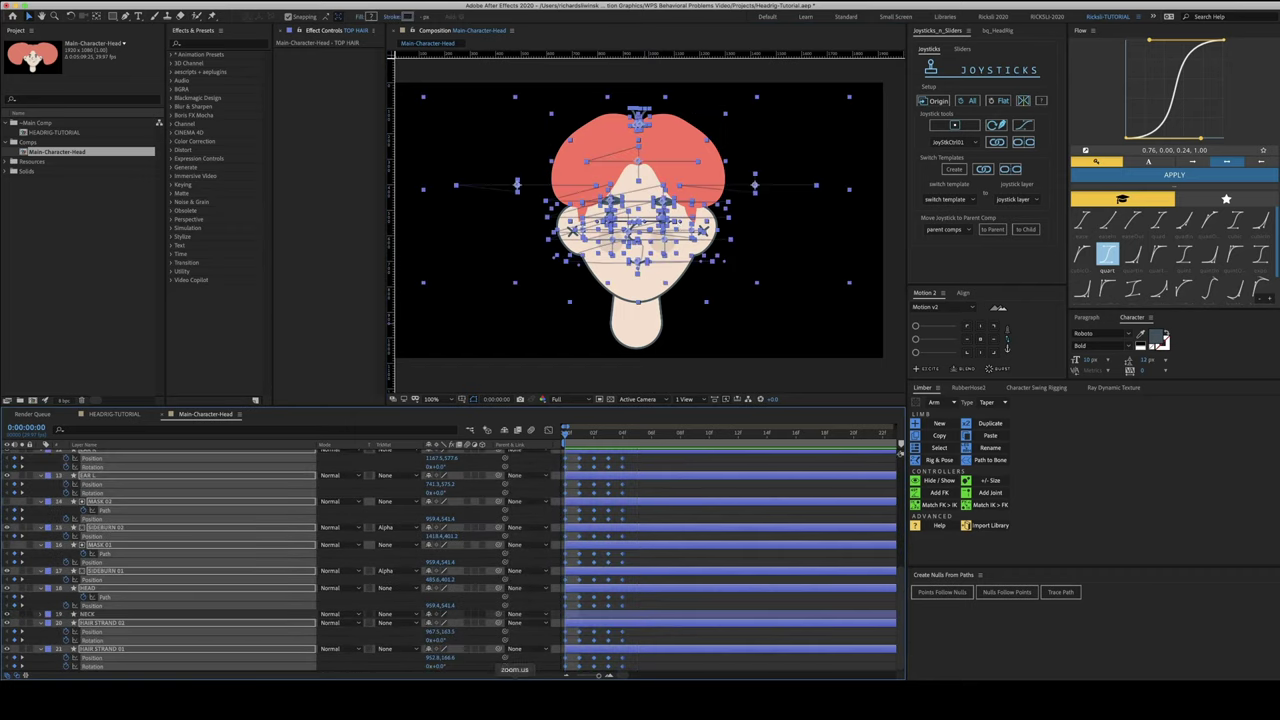
click(954, 128)
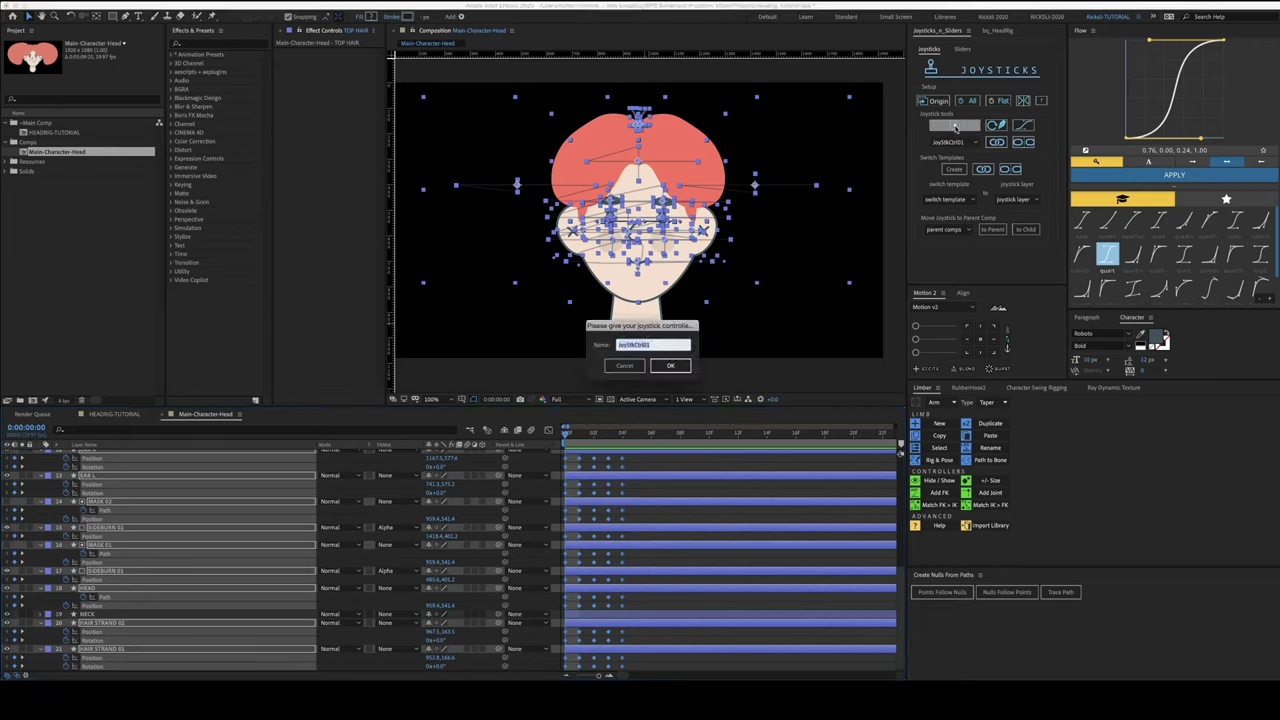
text(Head Rig)
key(Return)
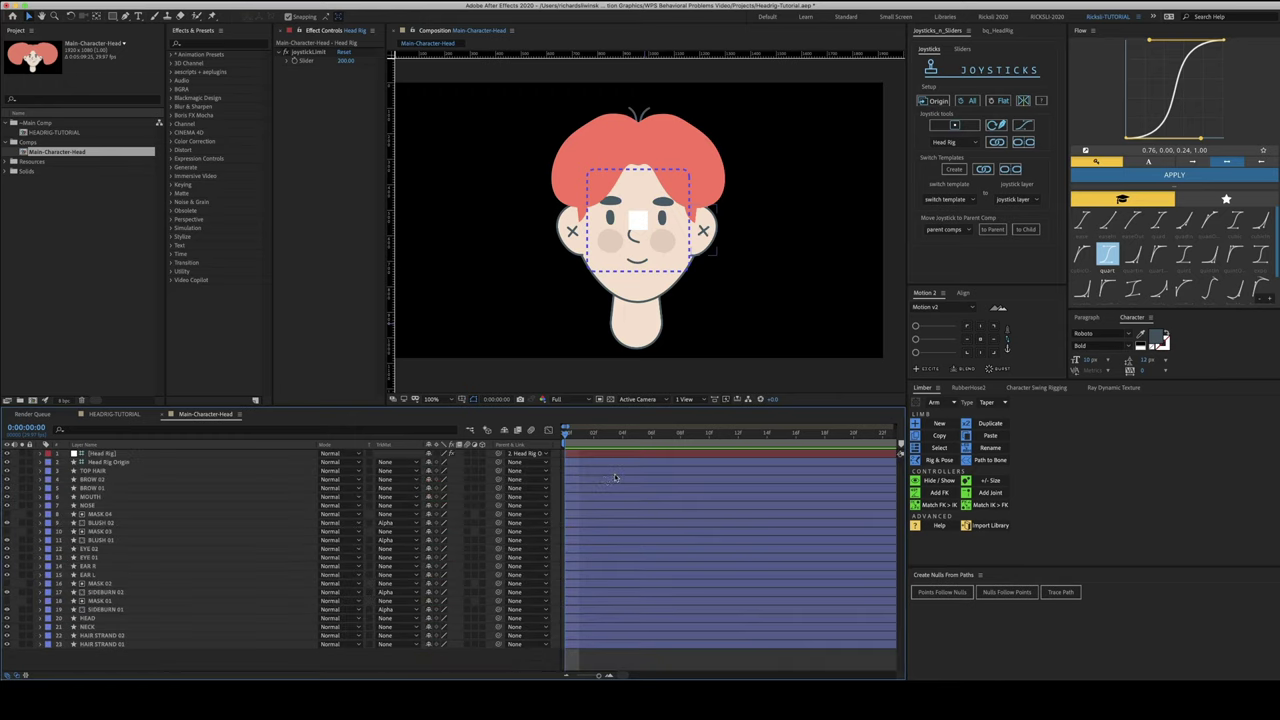
Set the scale of the Head Rig Origin layer to 50%
click(108, 462)
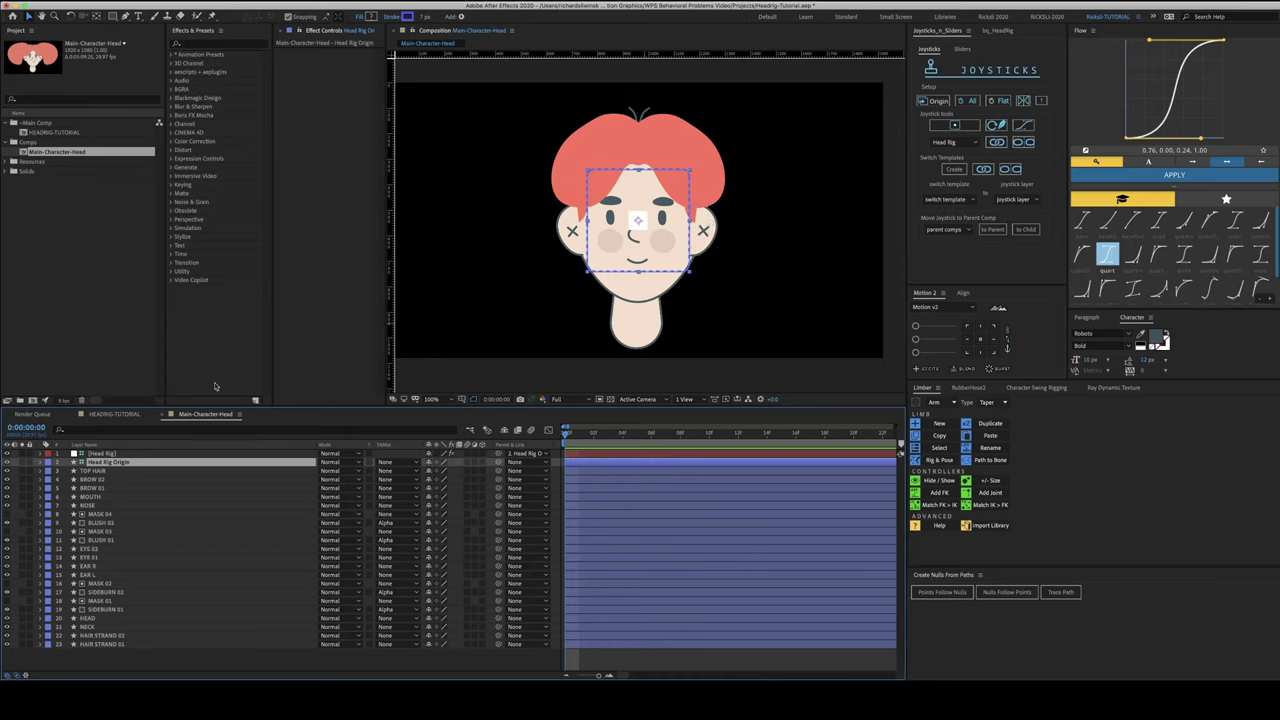
key(s)
click(439, 470)
text(50)
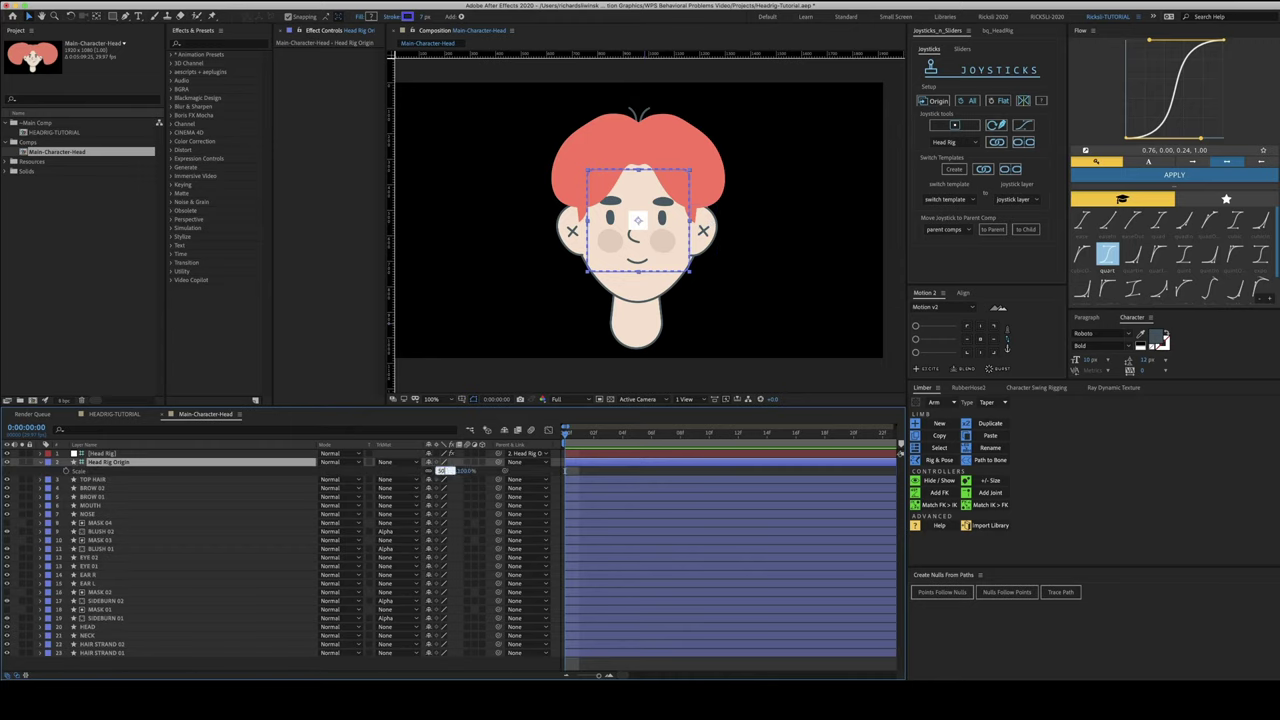
key(Tab)
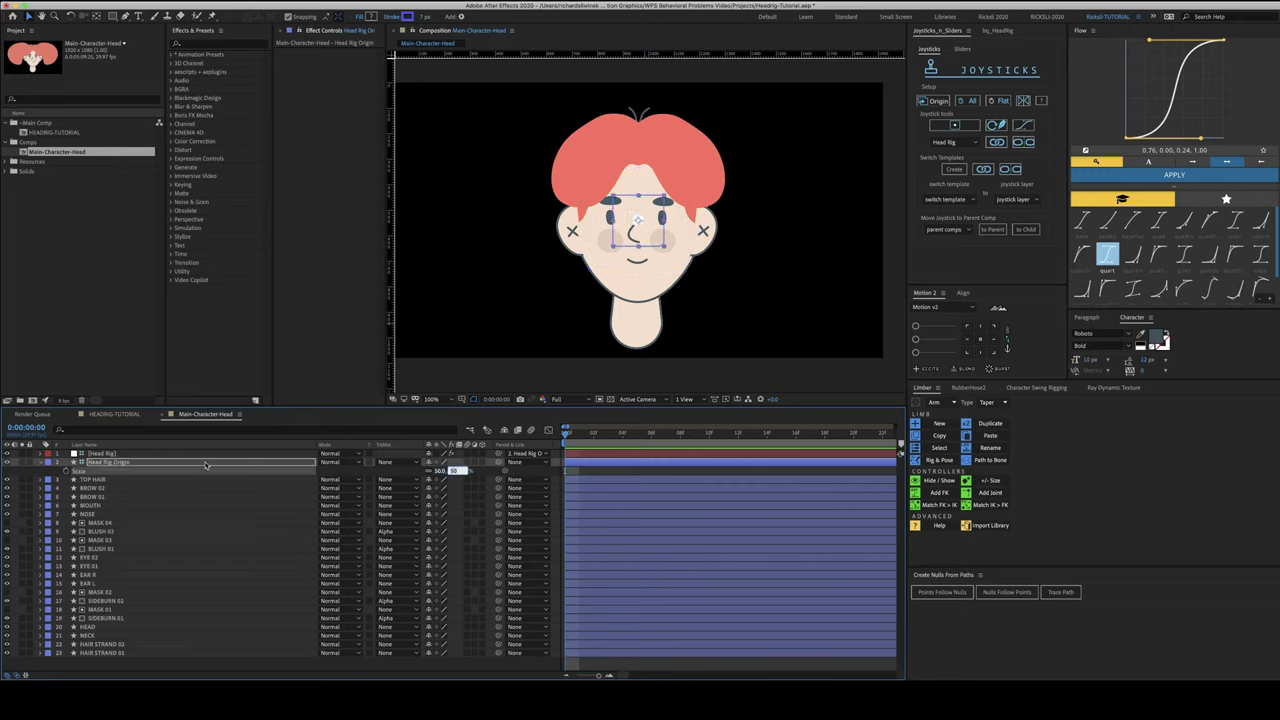
Move the Head Rig Origin layer horizontally off the face into the empty space to the right of the head
key(Return)
key(p)
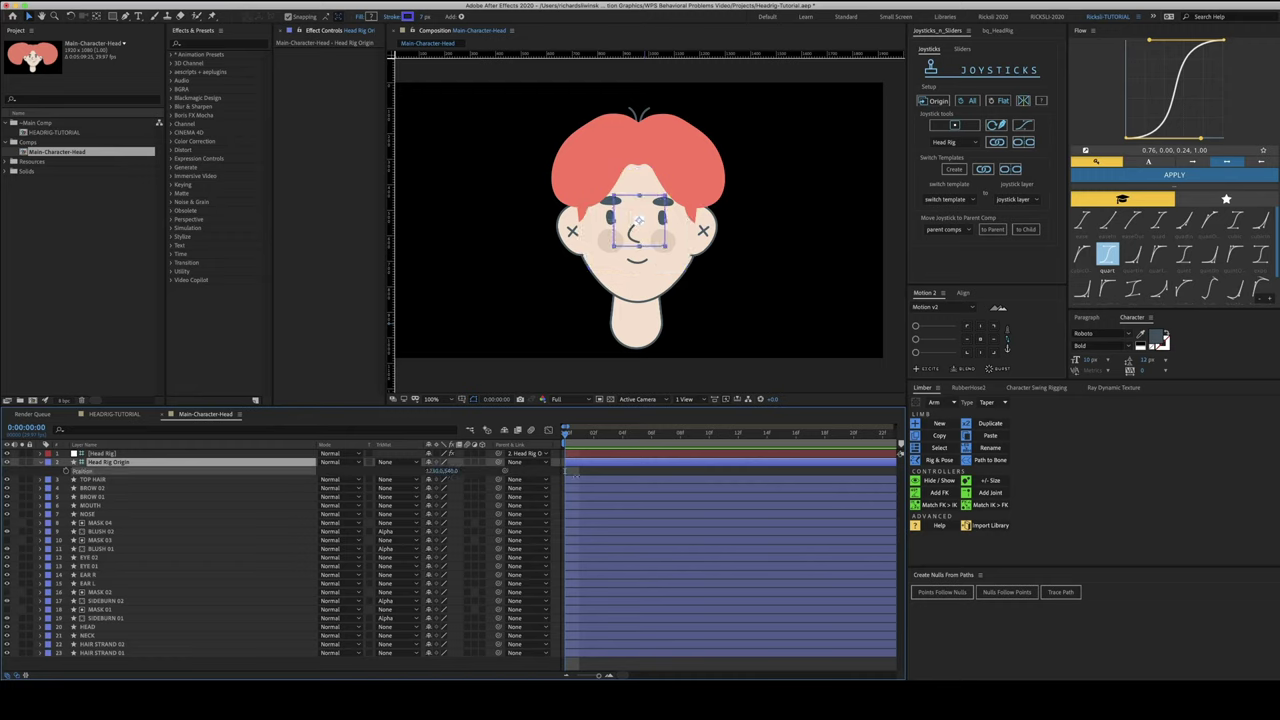
drag(575, 477, 700, 477)
click(634, 472)
key(u)
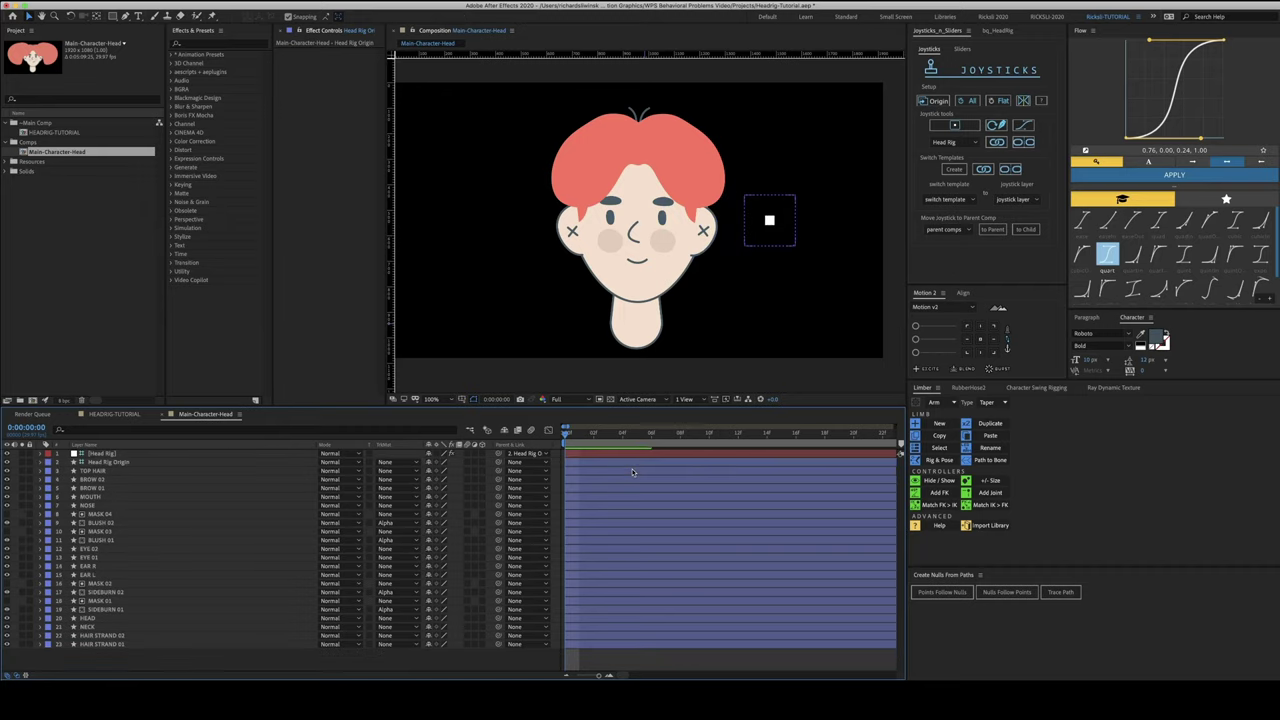
Start keyframing the position of the Head Rig controller at frame 0
click(121, 455)
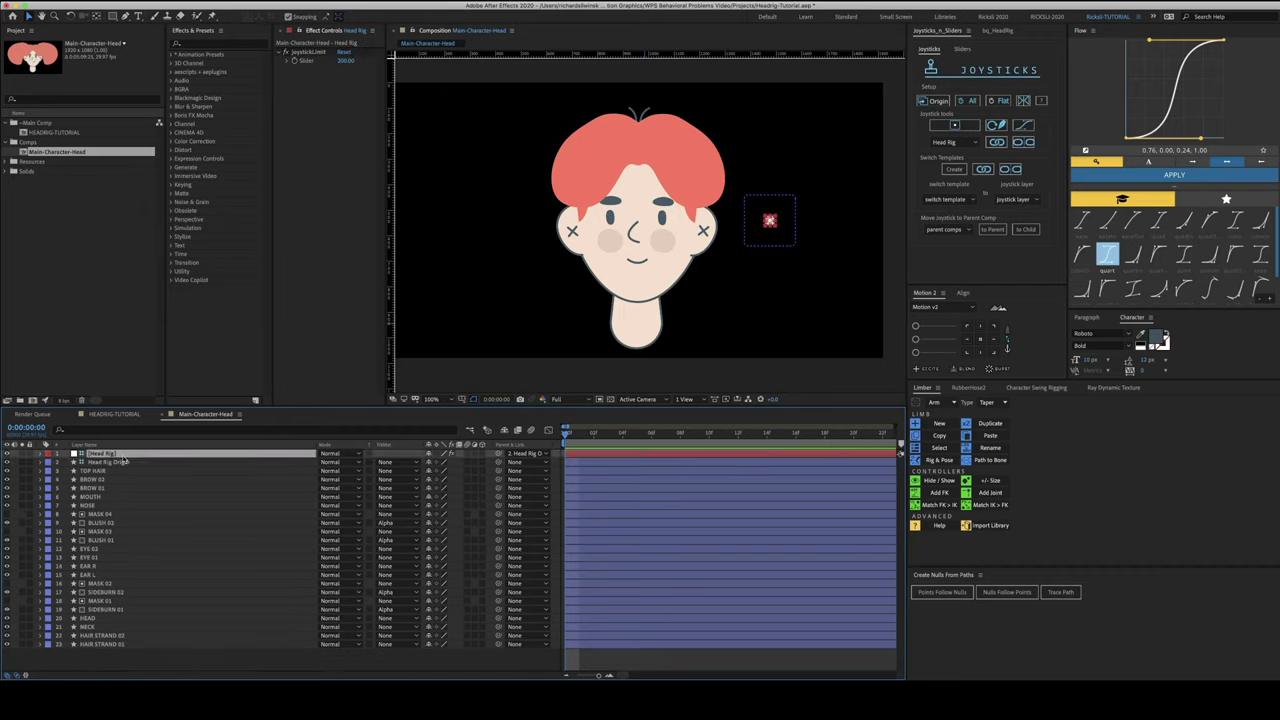
key(p)
click(66, 462)
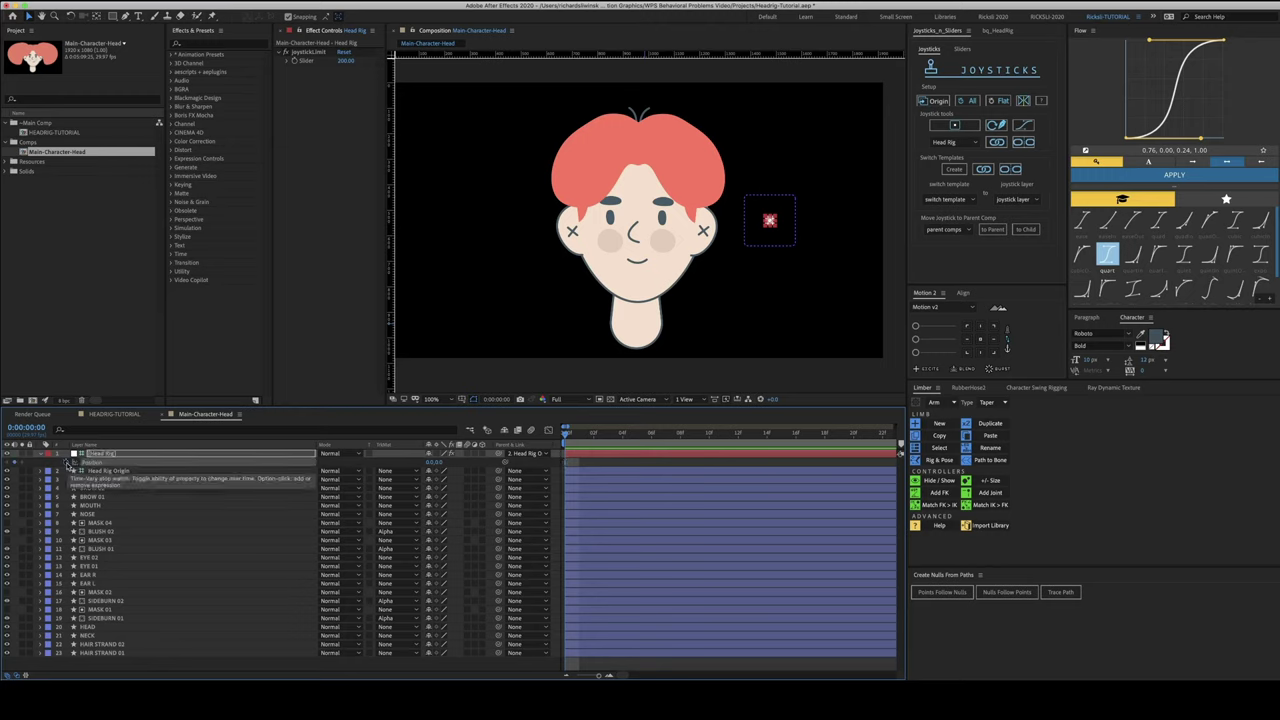
At frame 10, move the Head Rig controller left to an X position of -160 to test the head turn
key(shift+Page_Down)
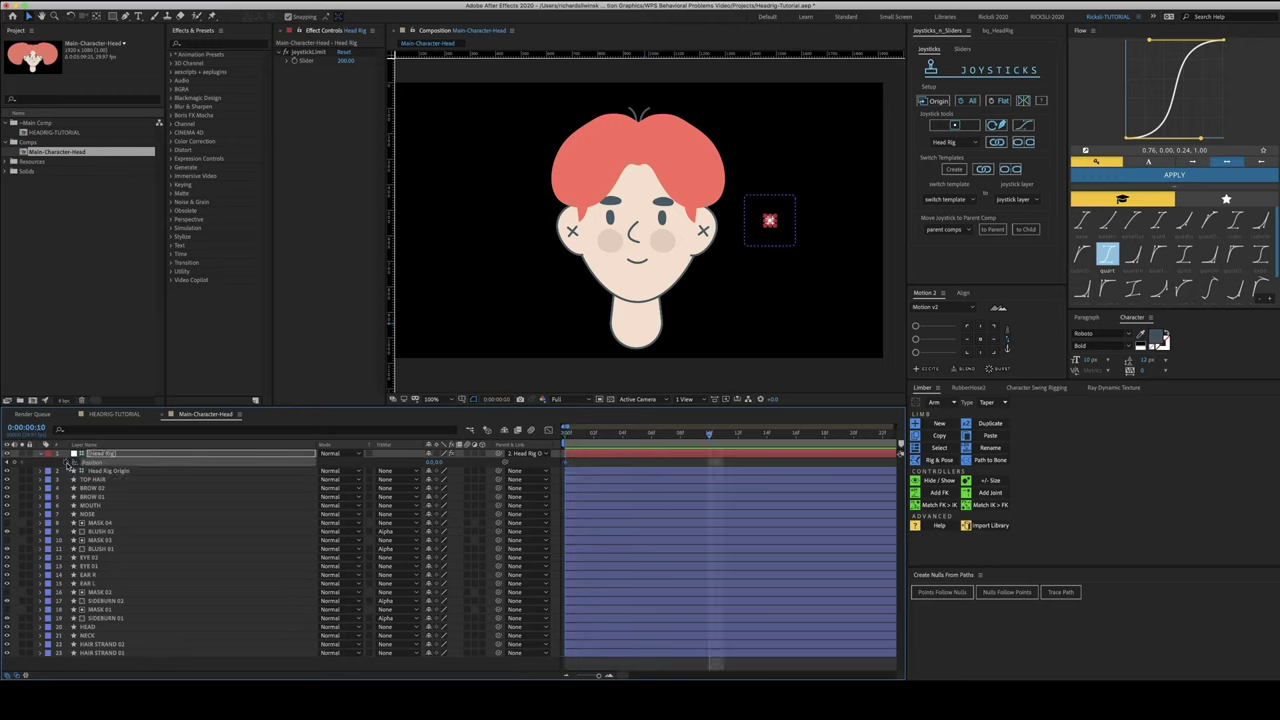
key(minus)
key(minus)
key(minus)
key(shift+Left)
key(shift+Left)
key(shift+Left)
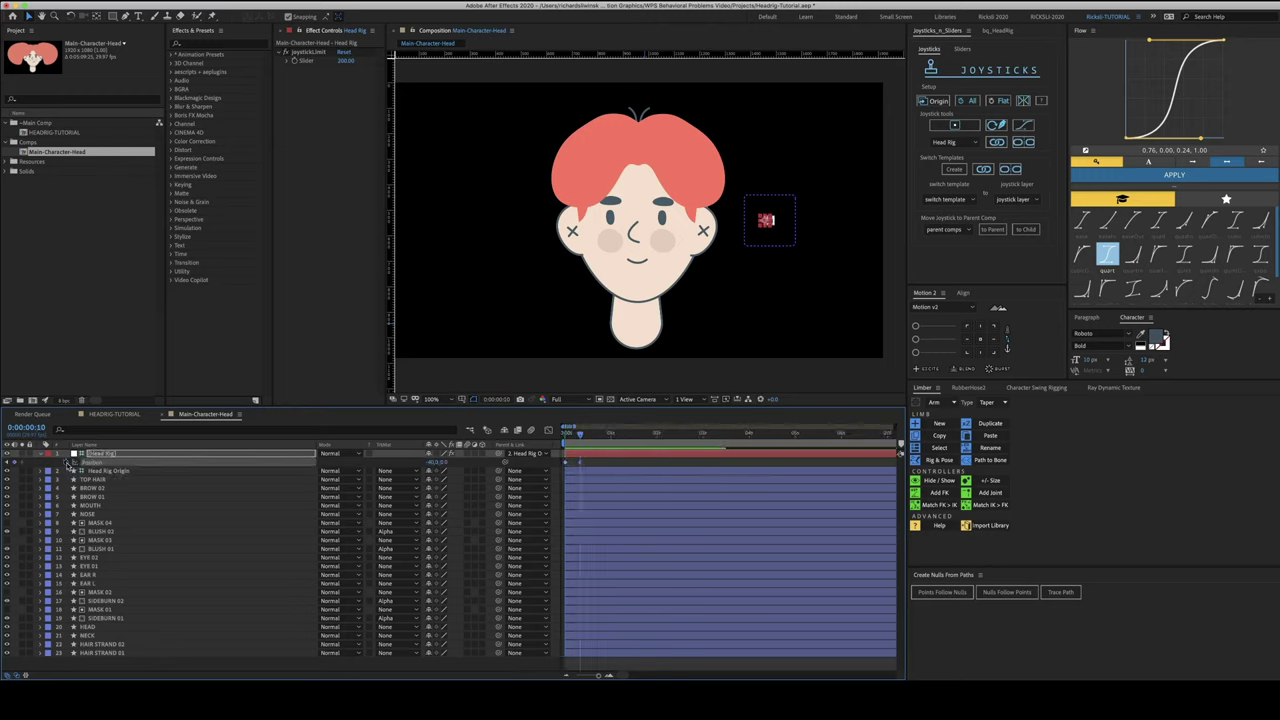
key(shift+Left)
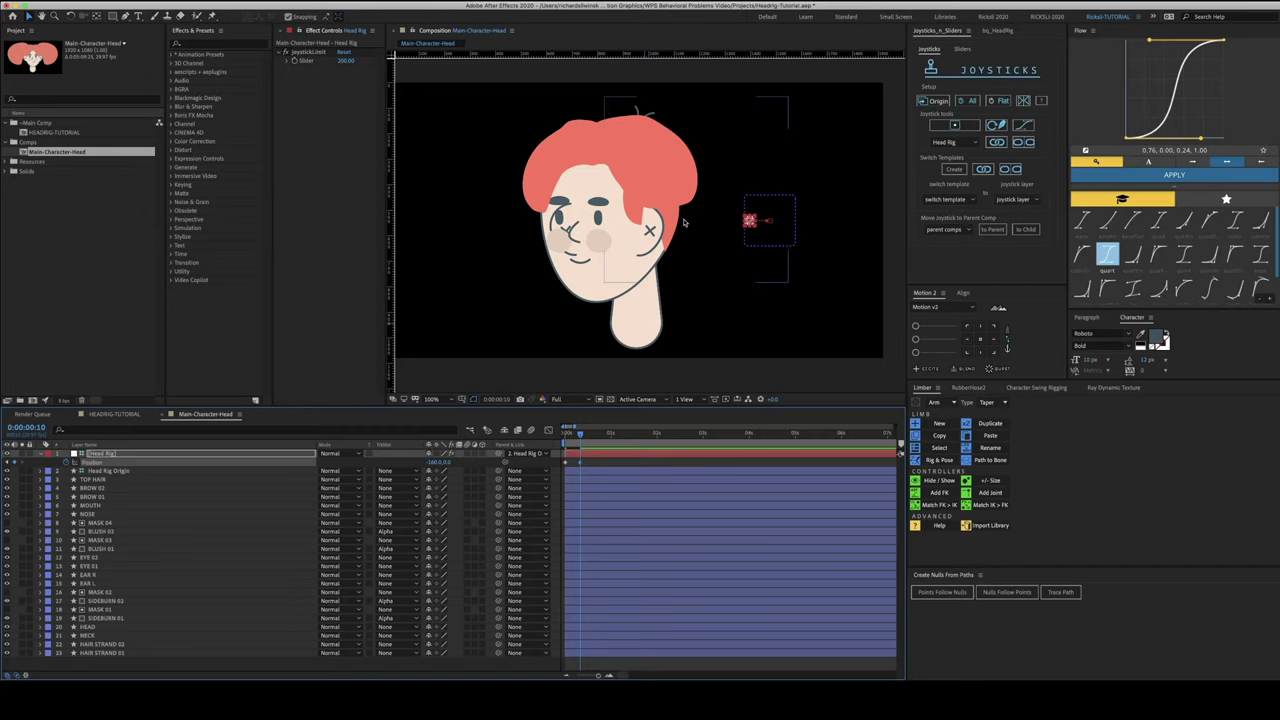
Return to frame 0 and delete the Head Rig position keyframe at frame 10
key(Home)
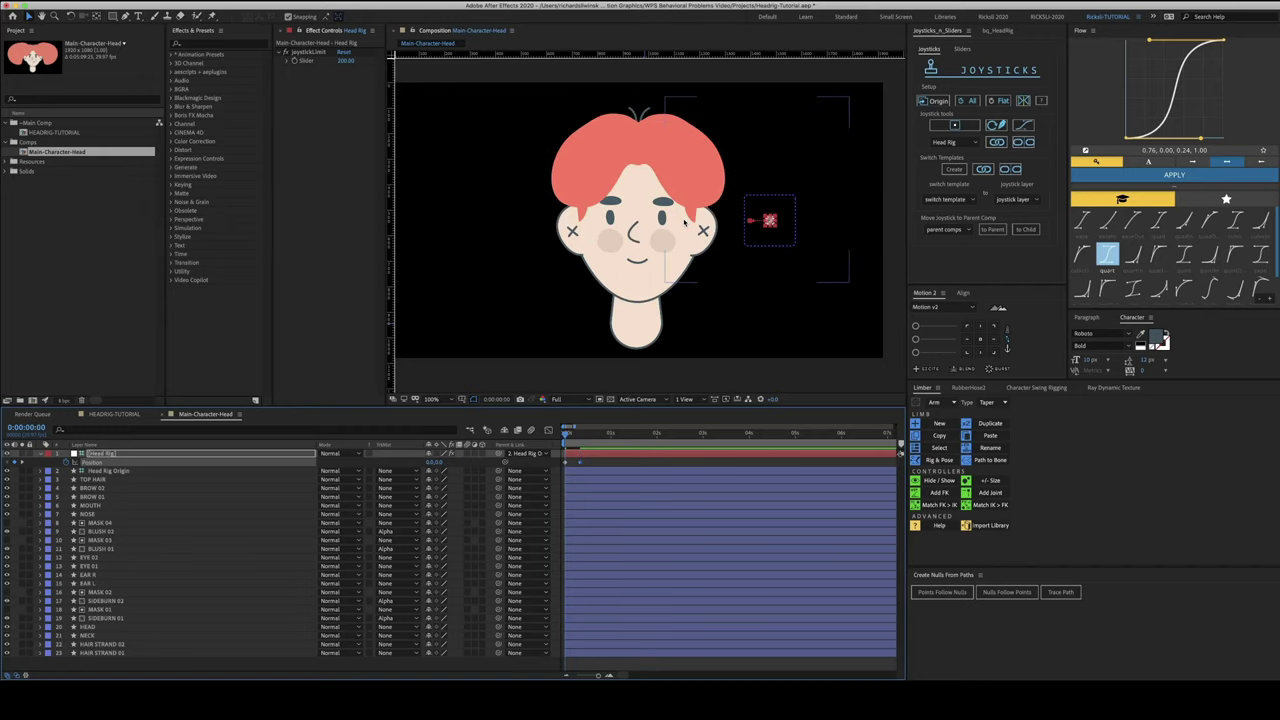
drag(593, 459, 577, 466)
key(Delete)
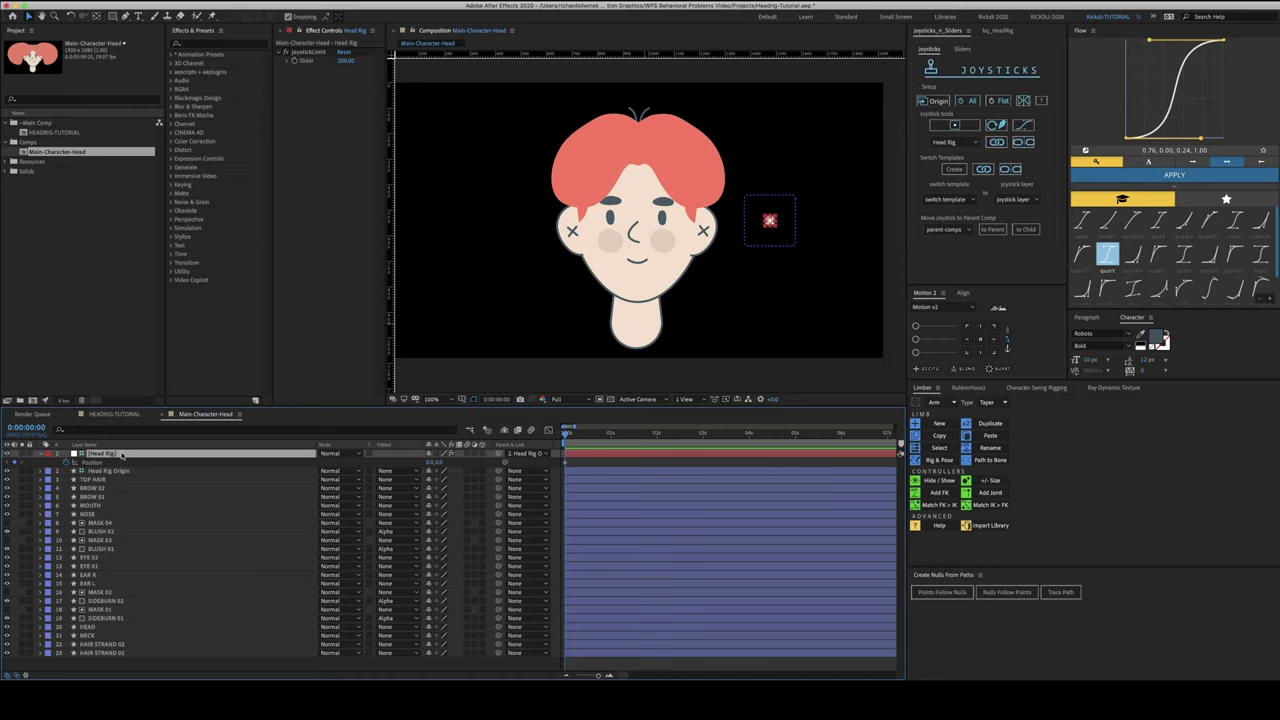
Unbind the Head Rig joystick and reveal the restored pose keyframes on all head layers
click(1026, 145)
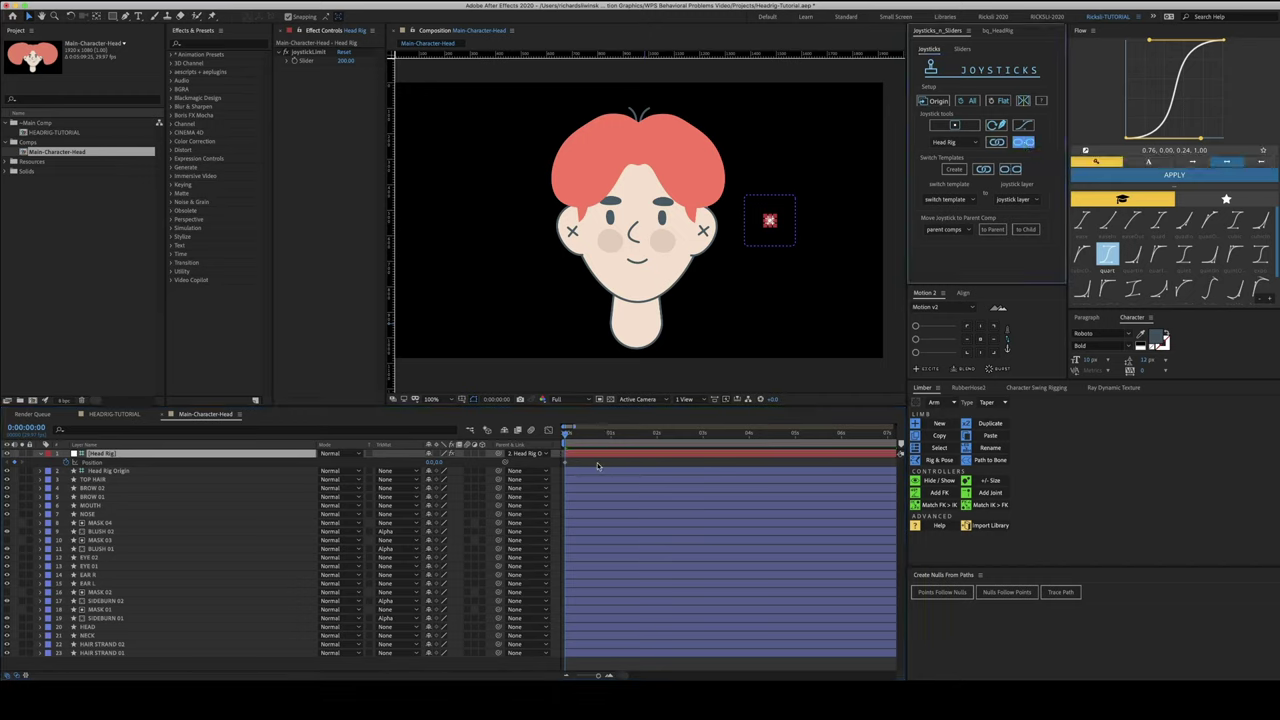
click(597, 465)
key(u)
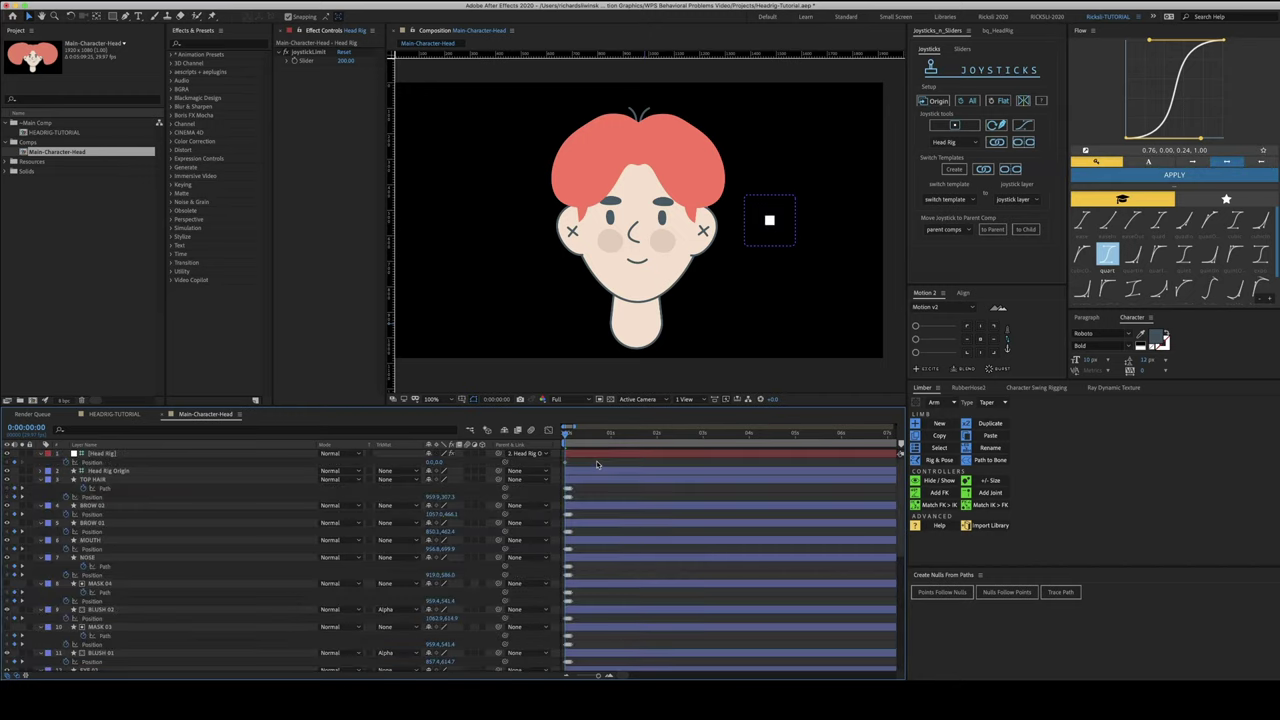
key(=)
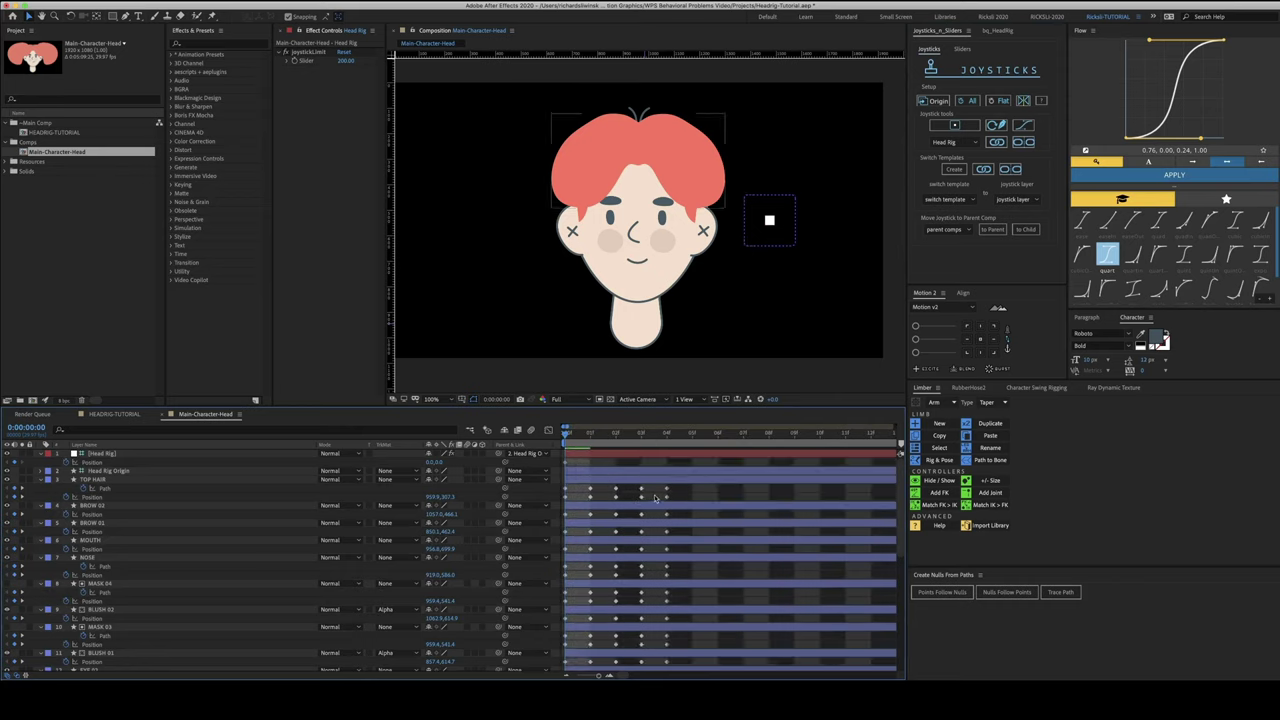
scroll(582, 545, down, 5)
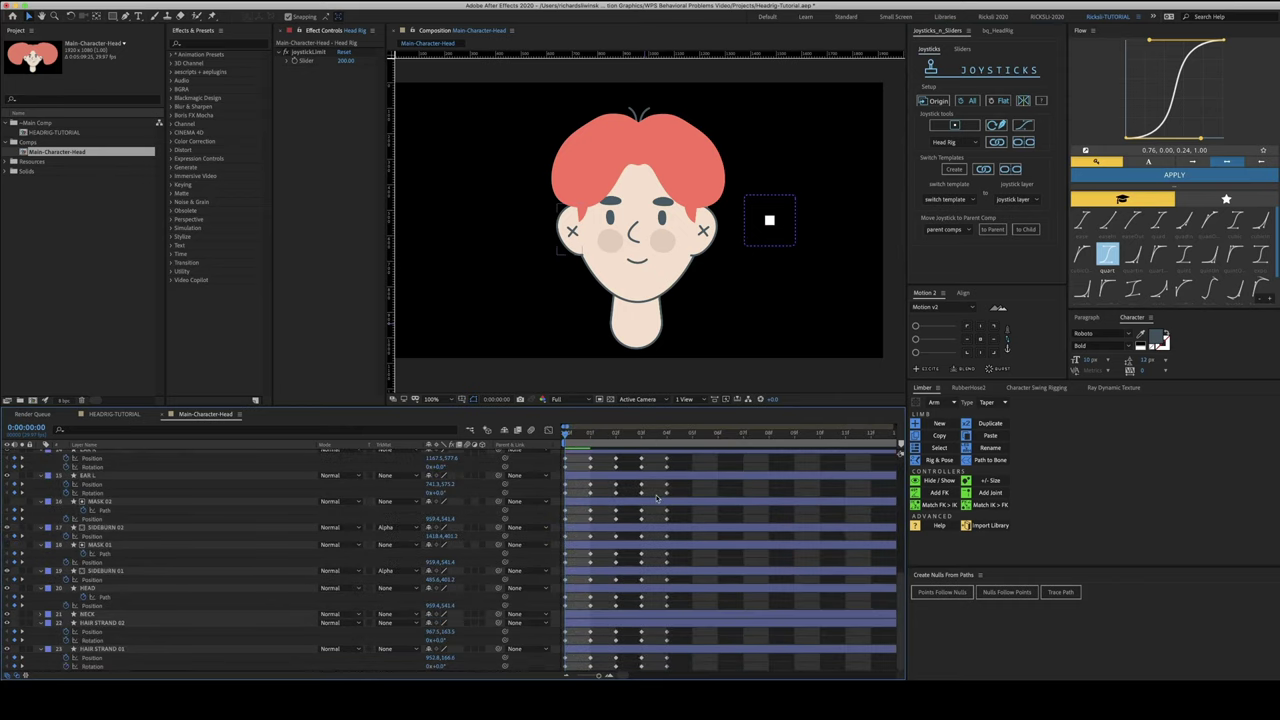
Duplicate the HEAD layer and send the copy to the end of the layer stack, beneath HAIR STRAND 01
click(98, 588)
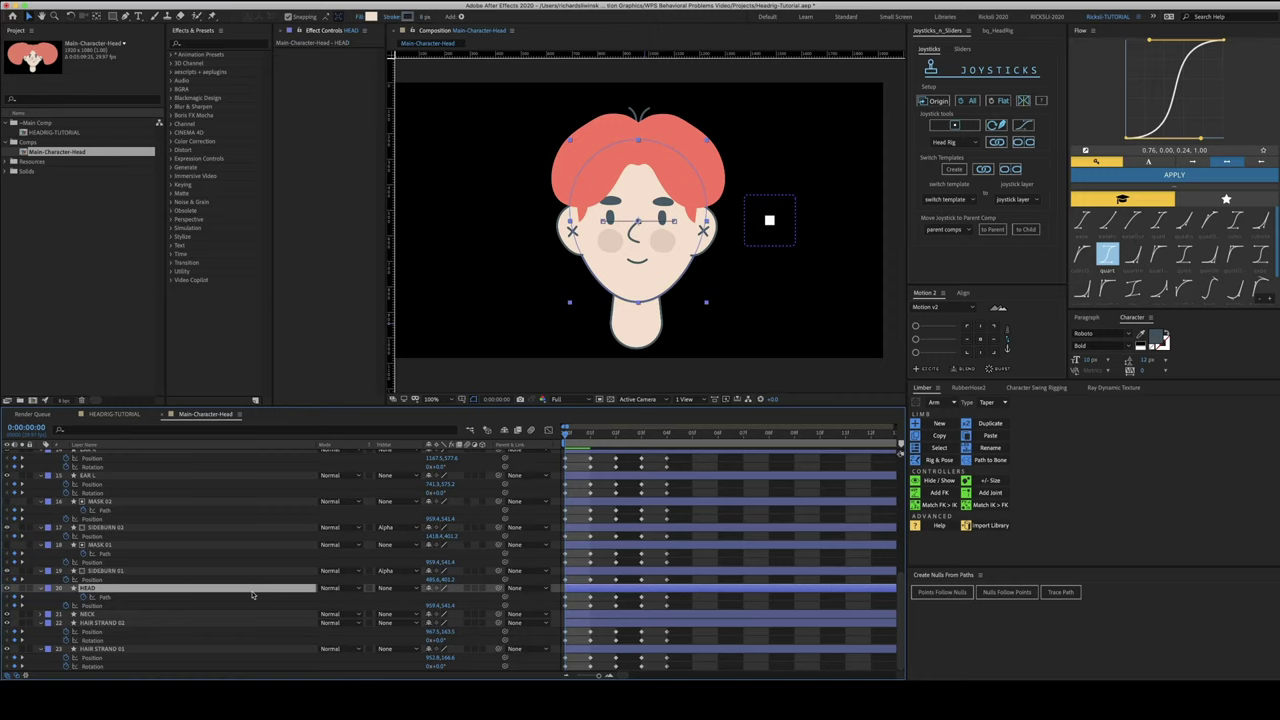
key(super+d)
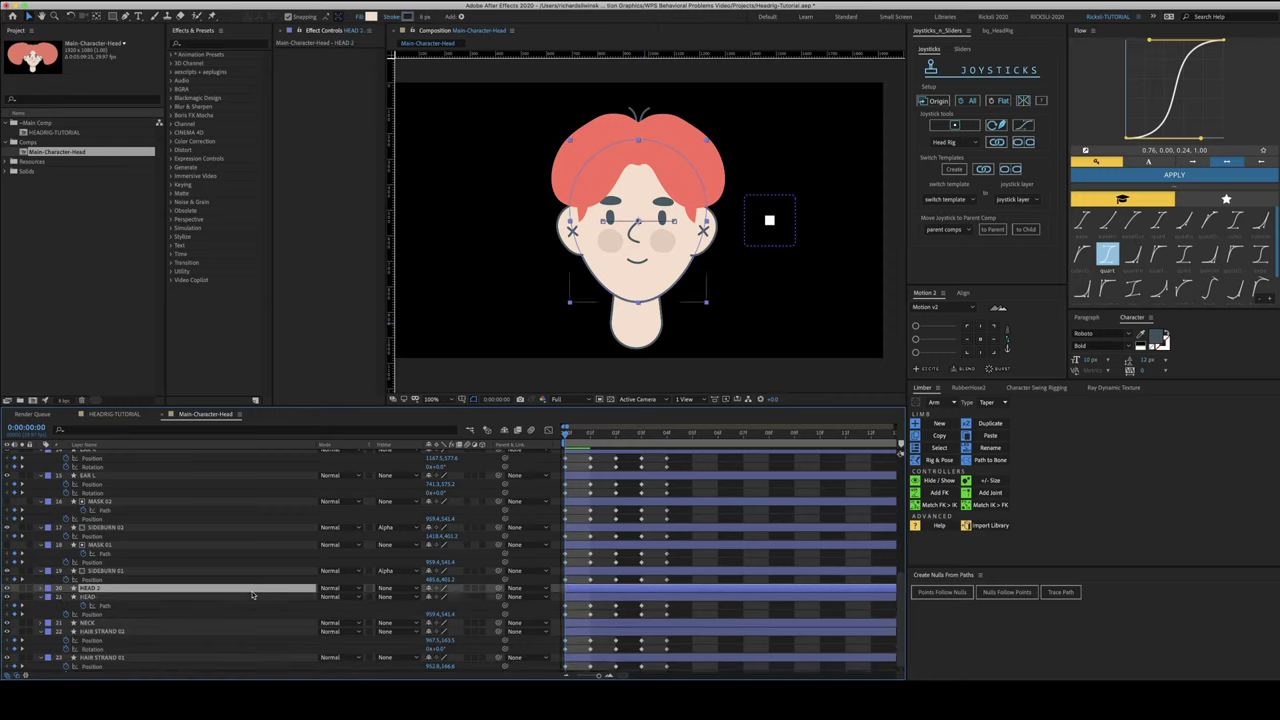
key(super+bracketleft)
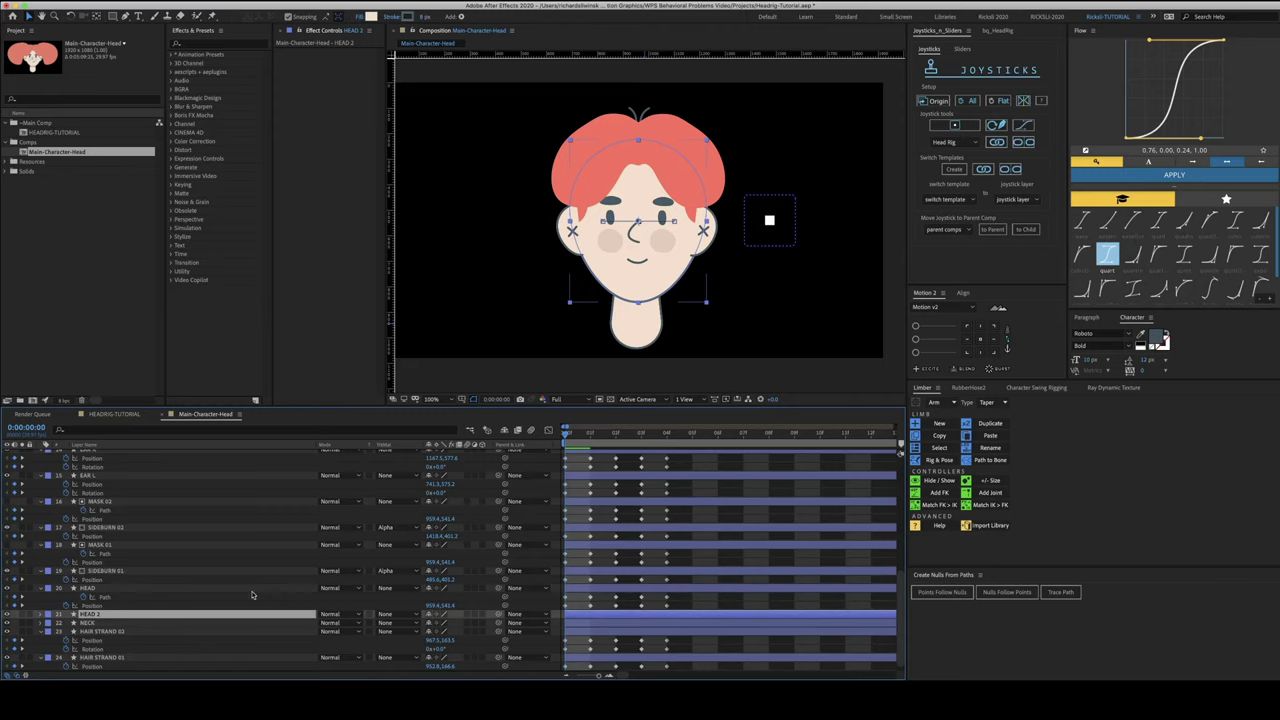
key(super+bracketleft)
key(super+bracketleft)
key(super+bracketleft)
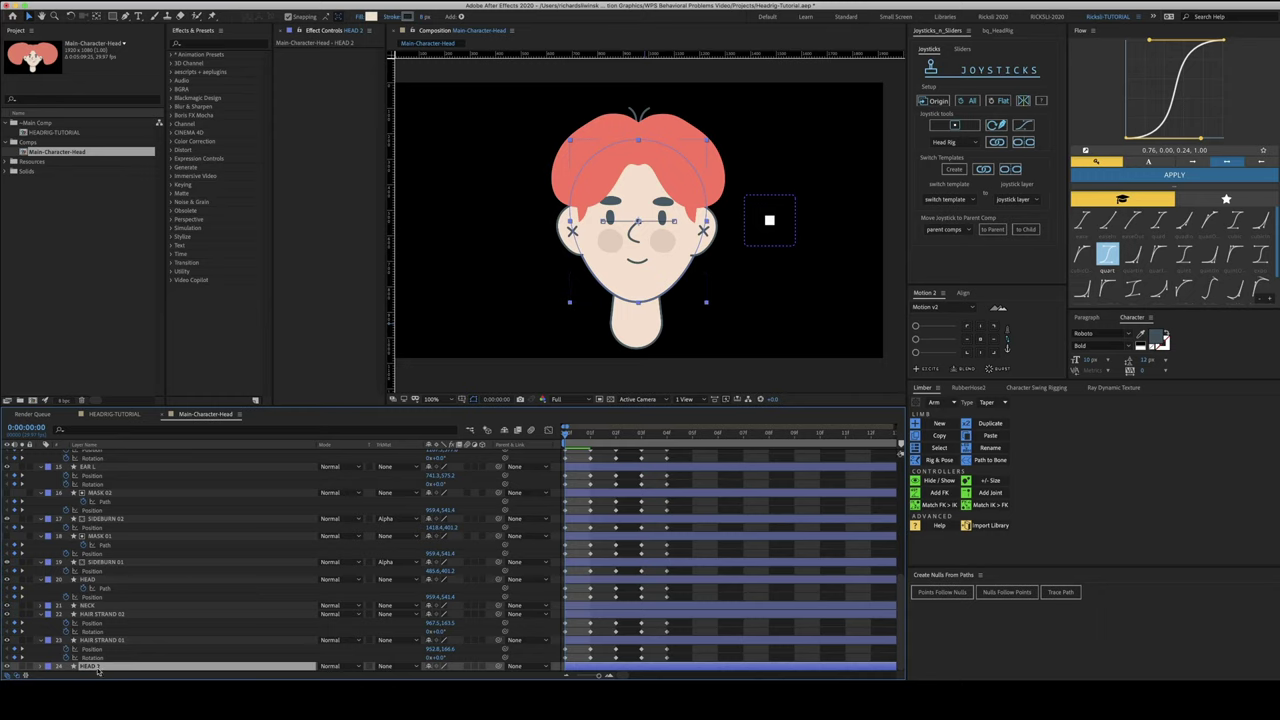
Check the Path and Position keyframes of the duplicated head layer beneath the hair strands
scroll(697, 574, down, 1)
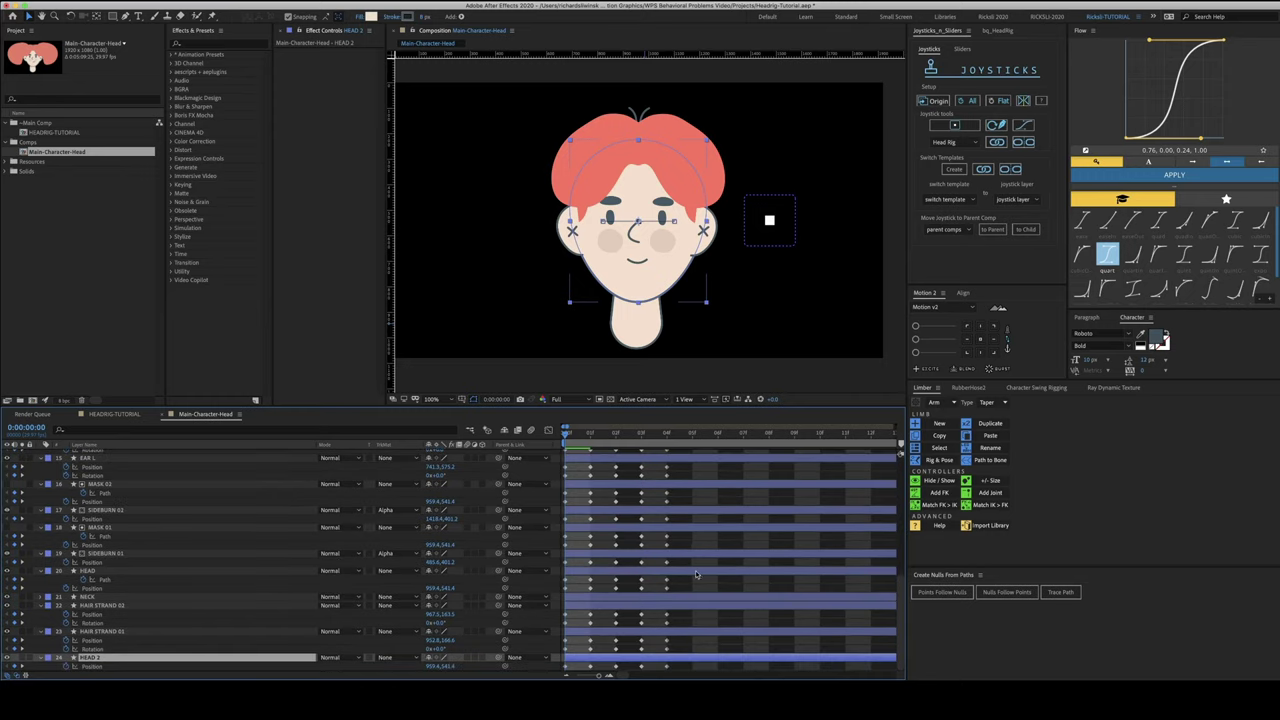
scroll(695, 570, down, 1)
drag(678, 655, 551, 674)
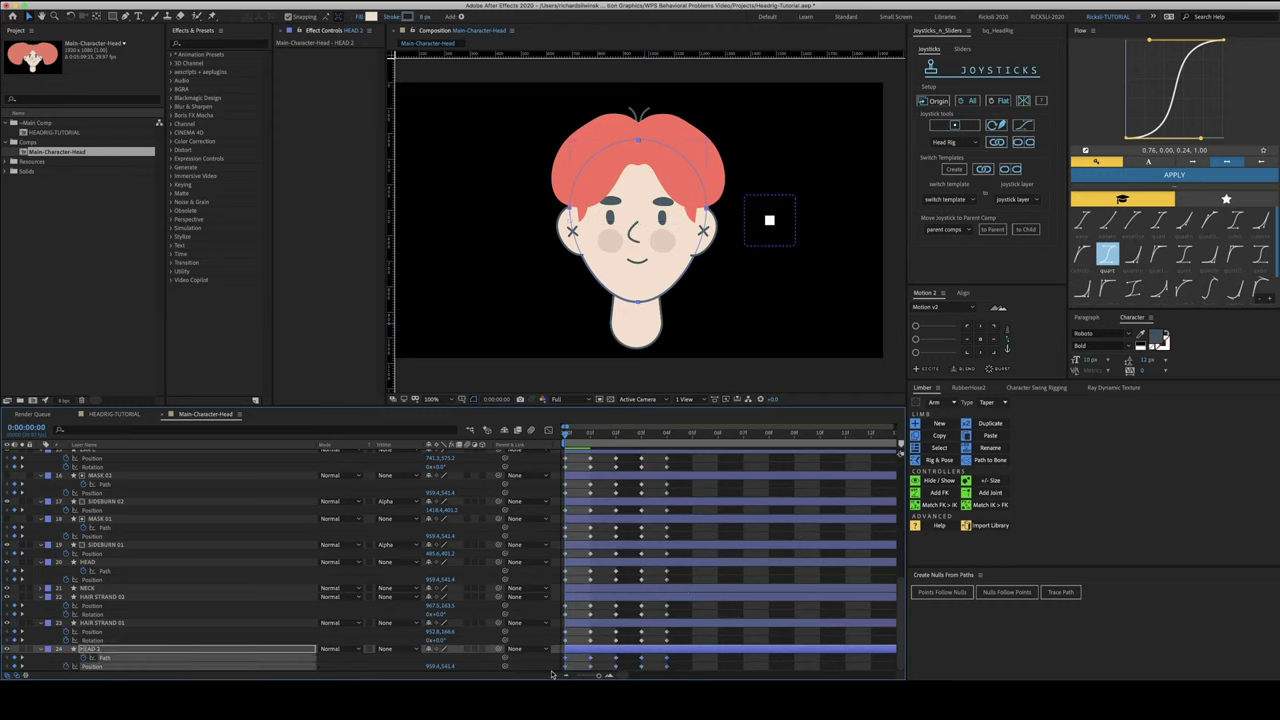
click(579, 663)
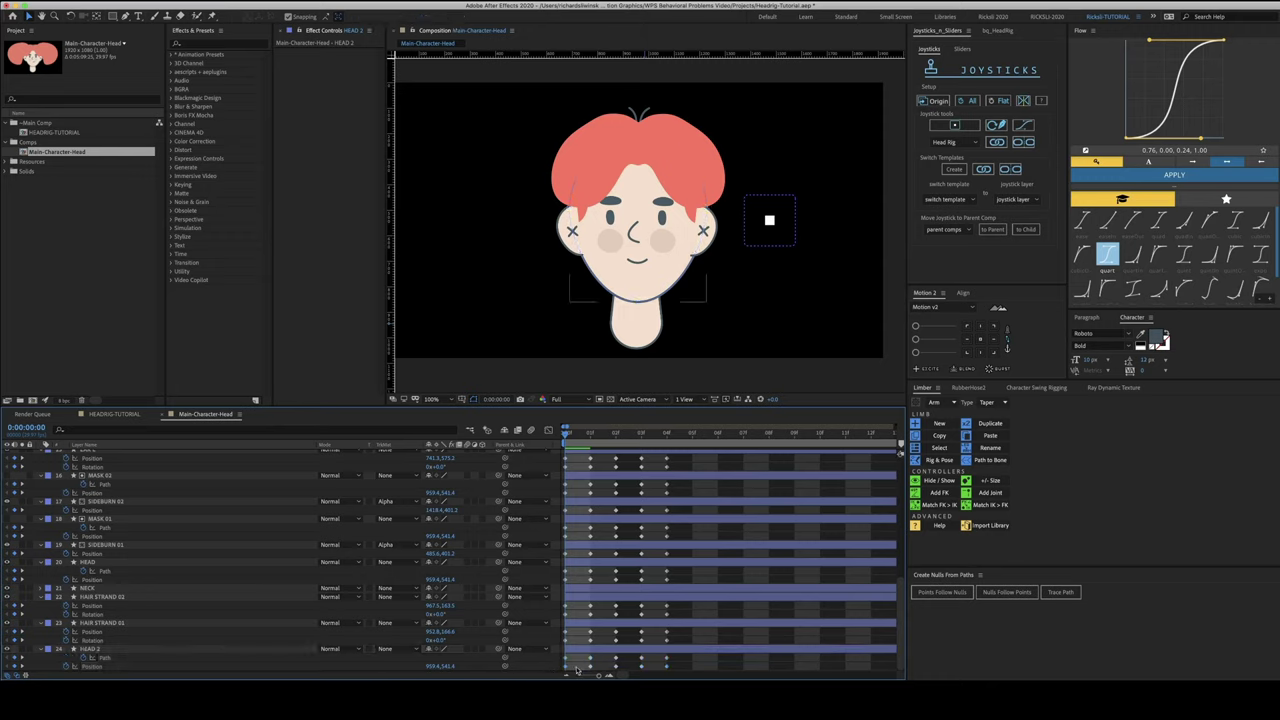
Select all of the HEAD 2 layer's Position keyframes and move them up together by about 60 px
drag(676, 669, 556, 673)
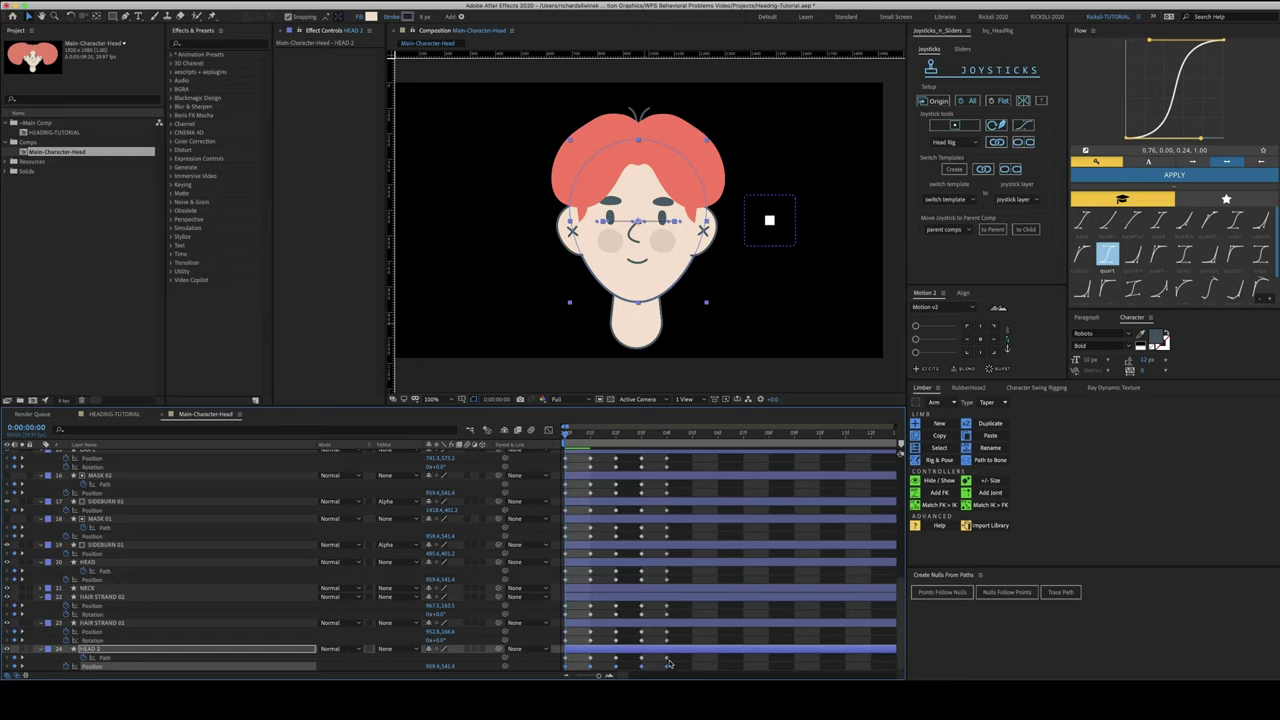
key(shift+Up)
key(shift+Up)
key(shift+Up)
key(shift+Up)
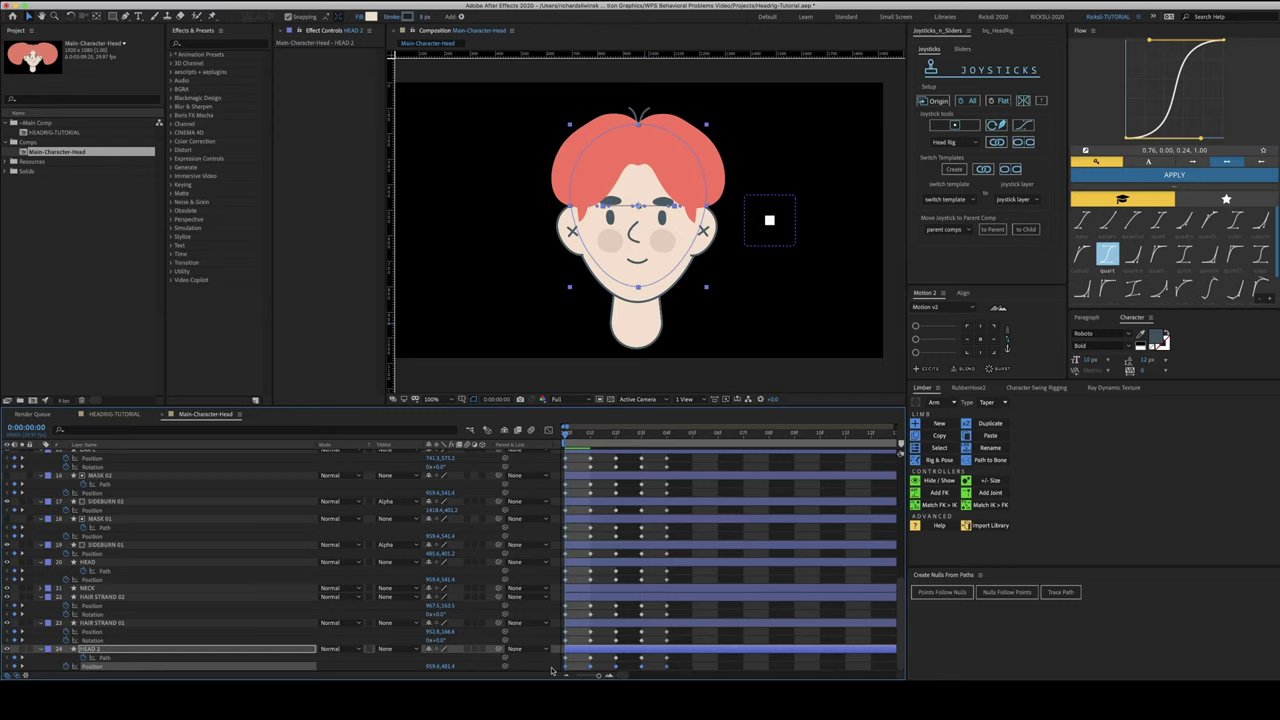
On frame 1, shift HEAD 2 back behind the face by lowering its X position to about 998.4
key(Page_Down)
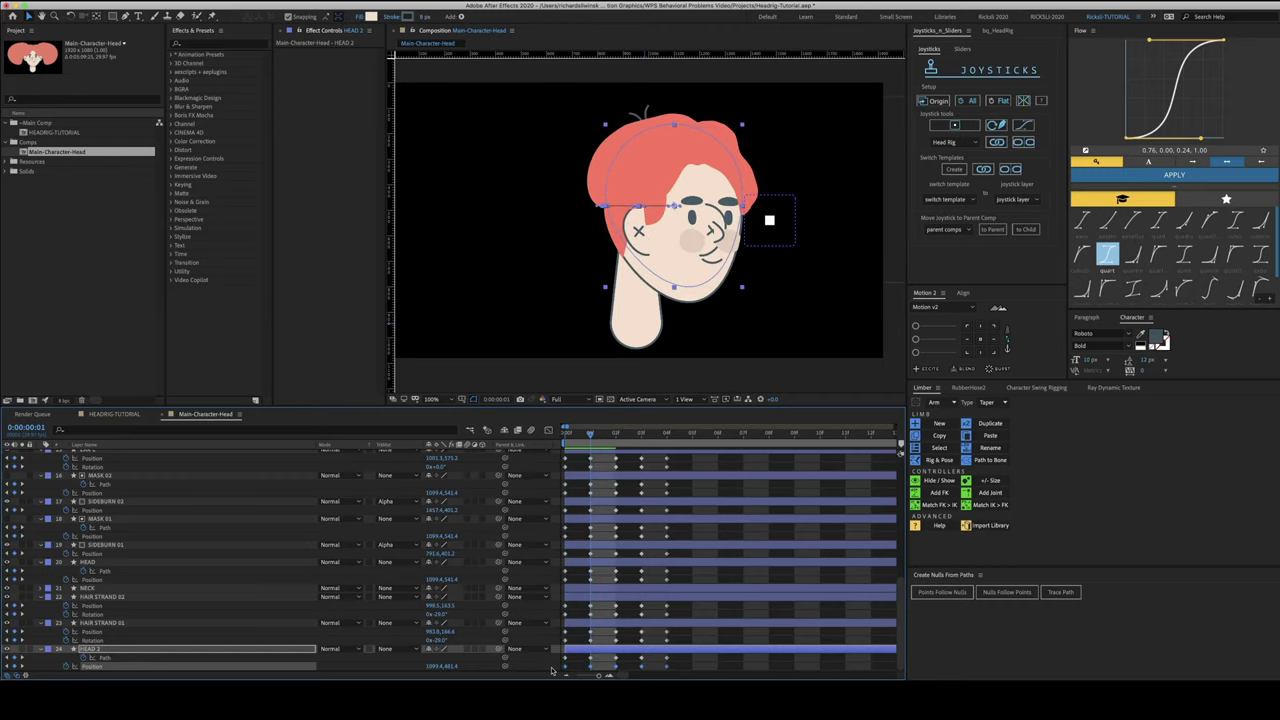
click(597, 661)
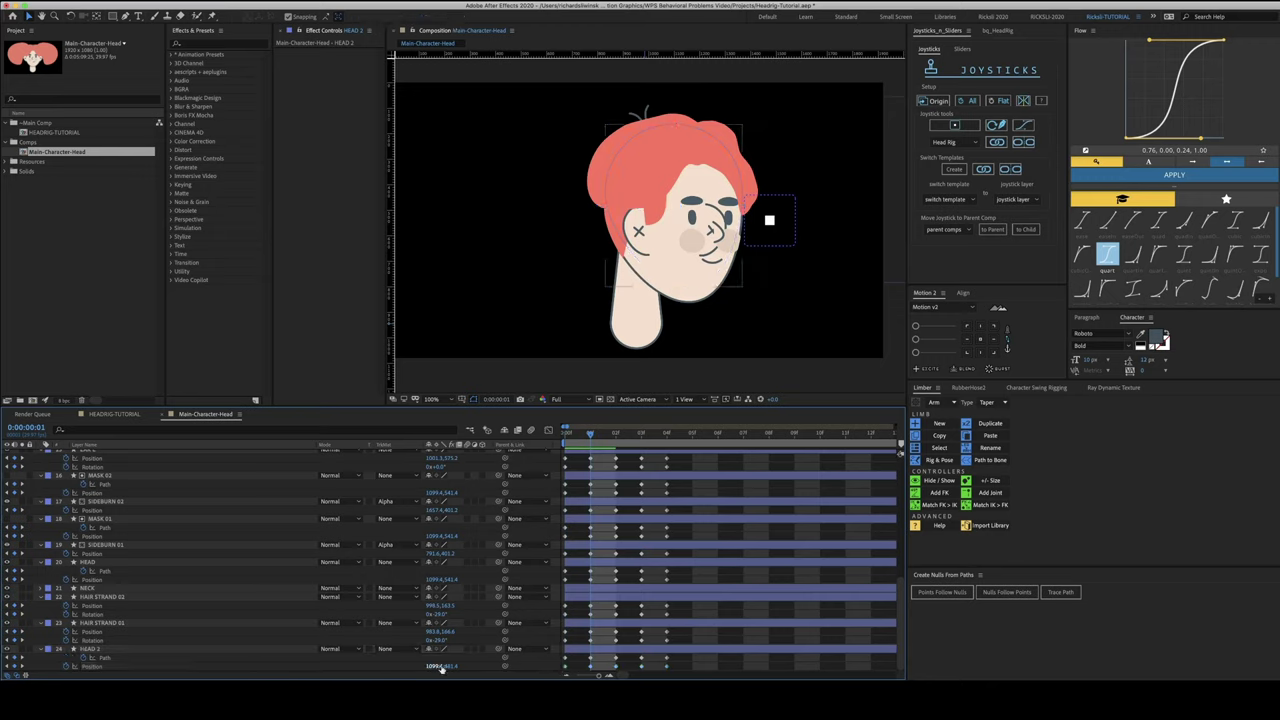
drag(441, 668, 382, 668)
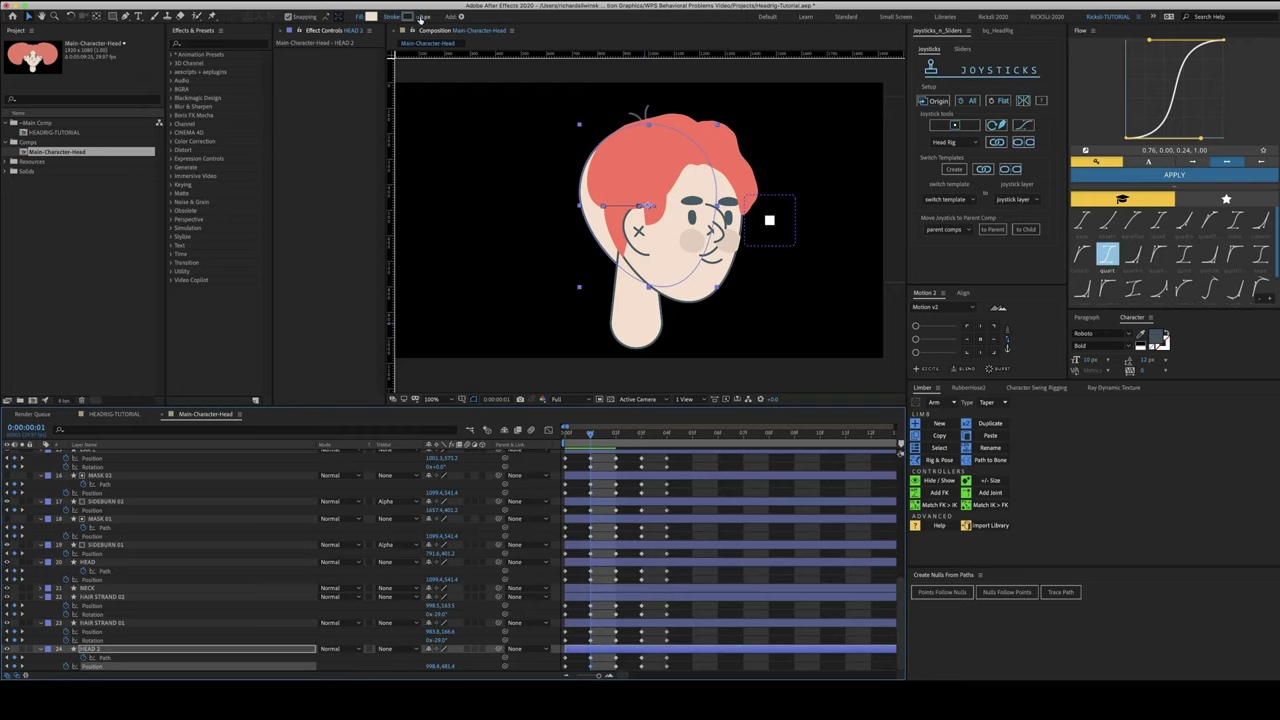
Set HEAD 2's stroke width to 0 px and match its fill to the red sampled from the hair
drag(421, 19, 341, 17)
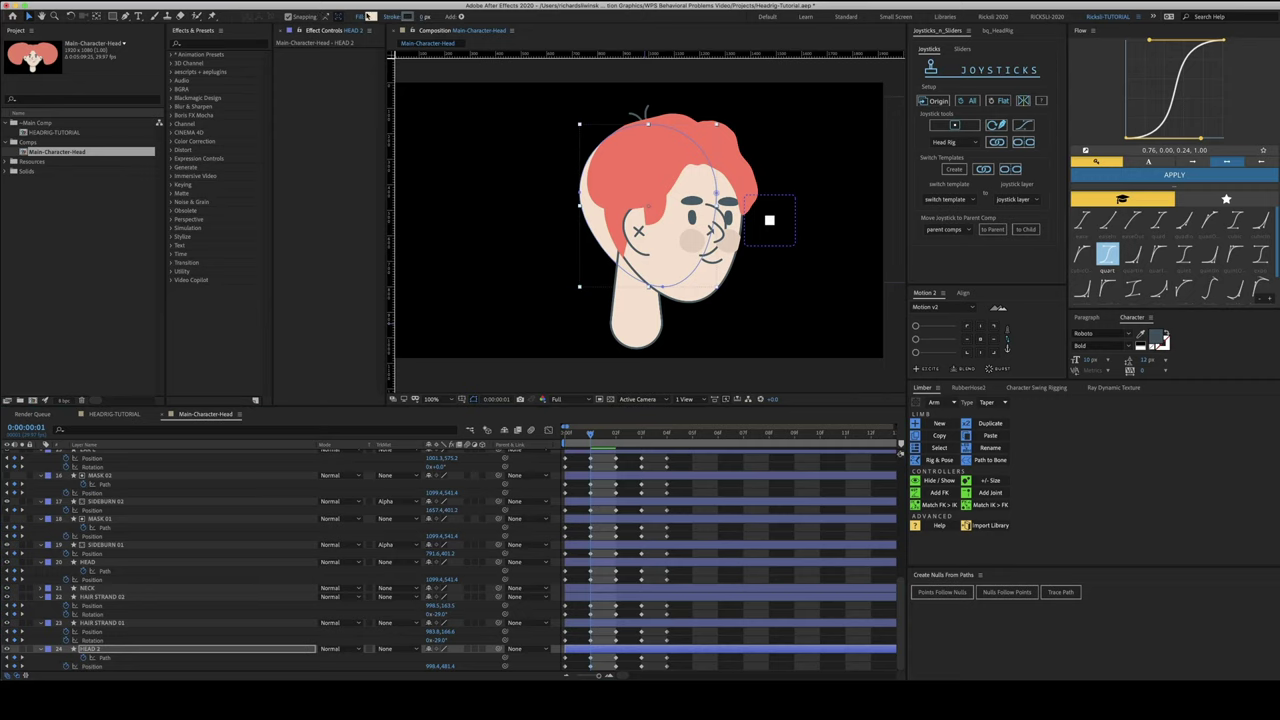
click(369, 17)
click(571, 143)
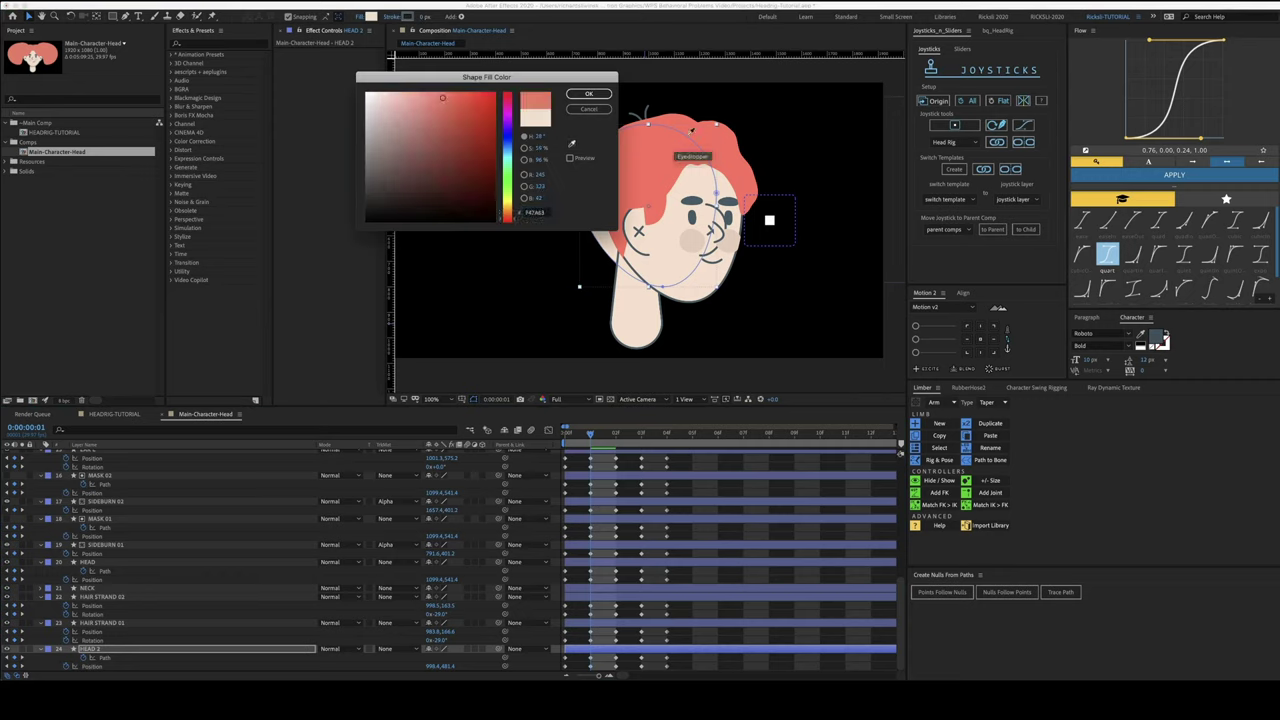
click(588, 94)
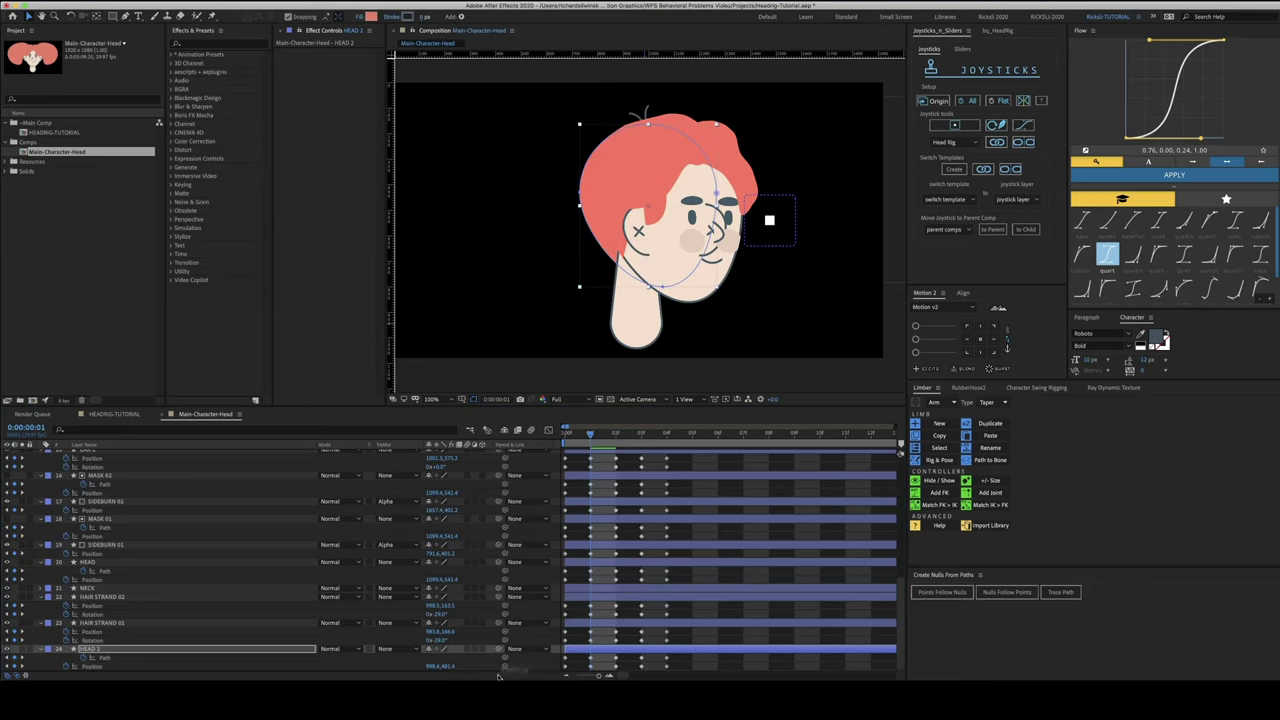
Fine-tune HEAD 2's X position to 991.4 on frame 1 and set it to 906.4 on frame 2
drag(430, 670, 423, 670)
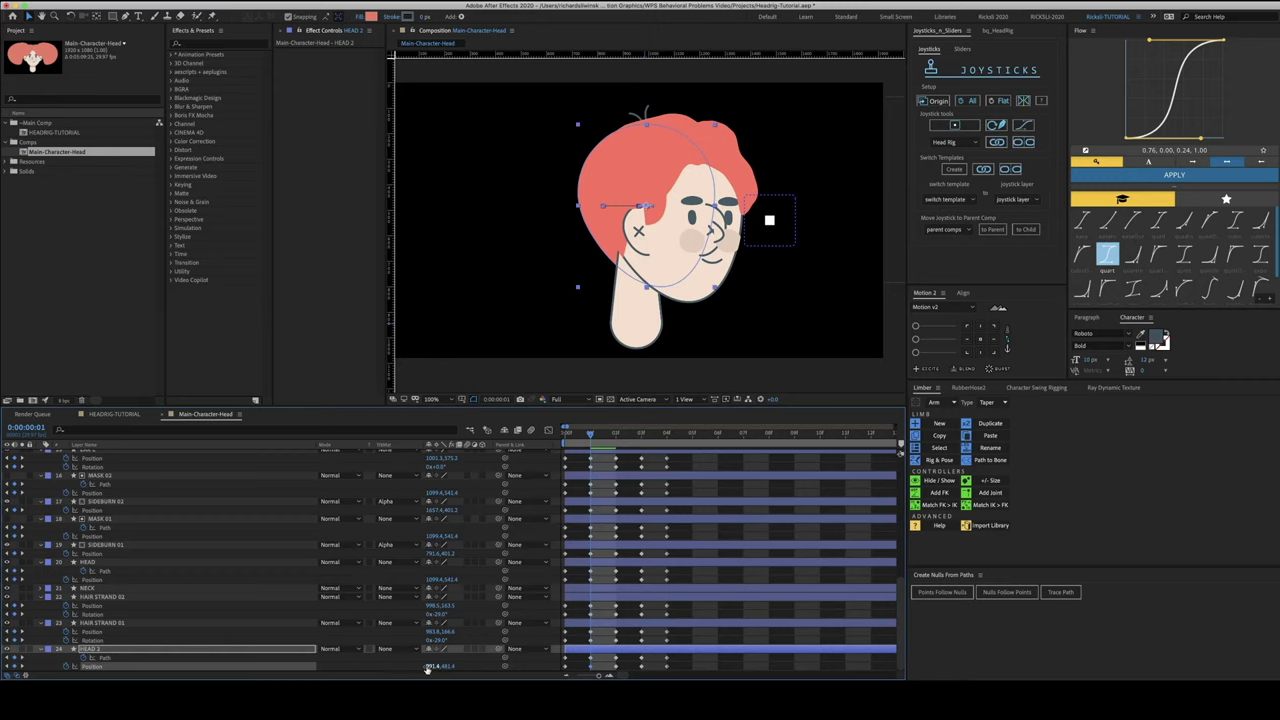
key(Page_Down)
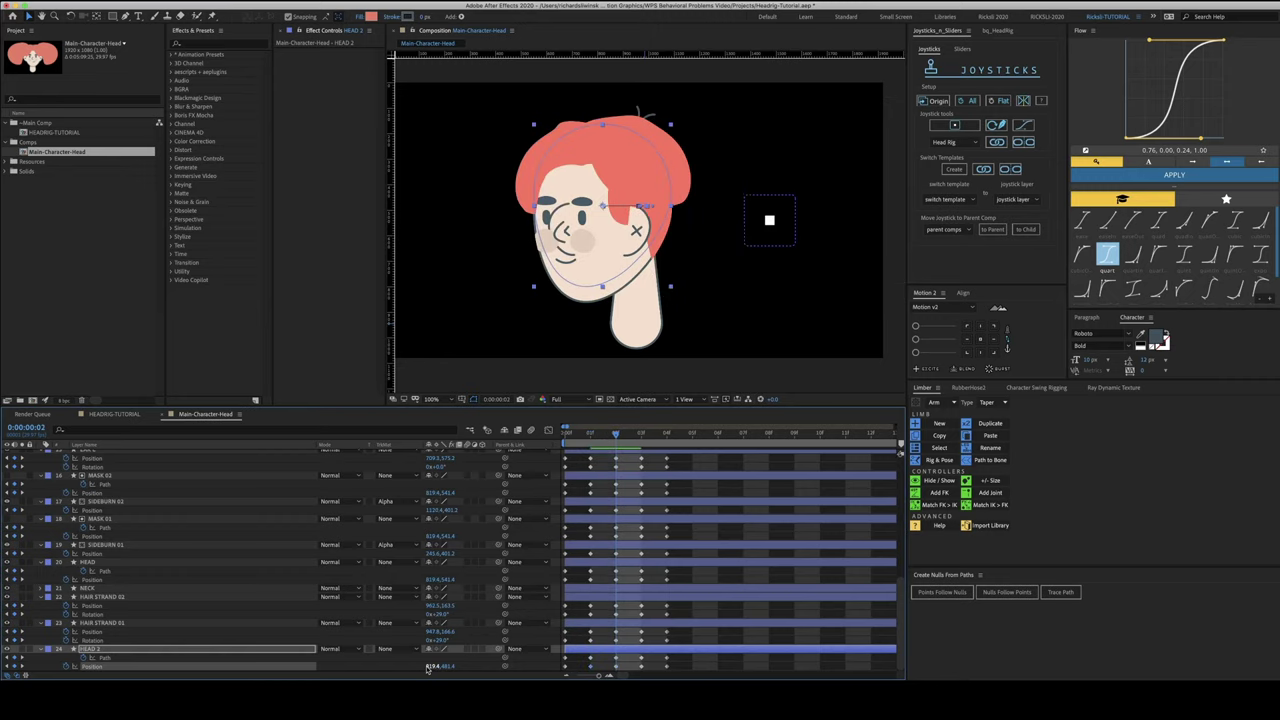
drag(428, 670, 468, 663)
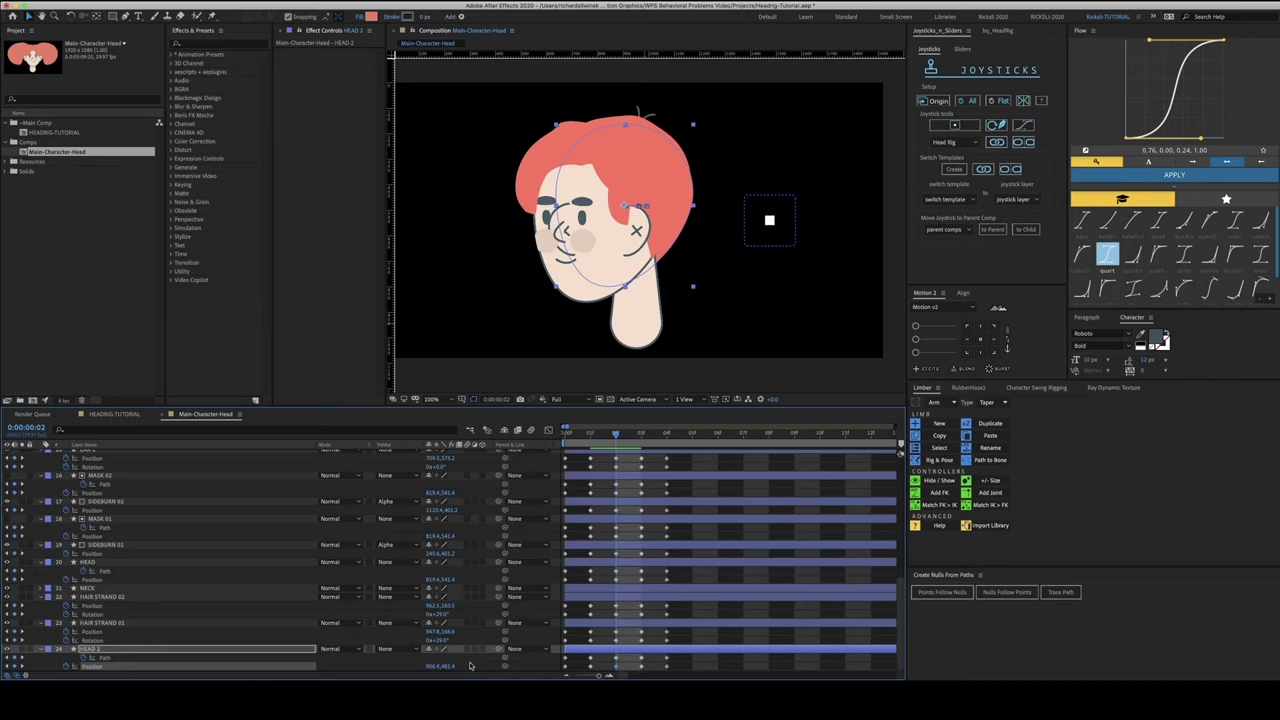
On frame 3, lower HEAD 2 behind the head to a Y position of 510.4
key(Page_Down)
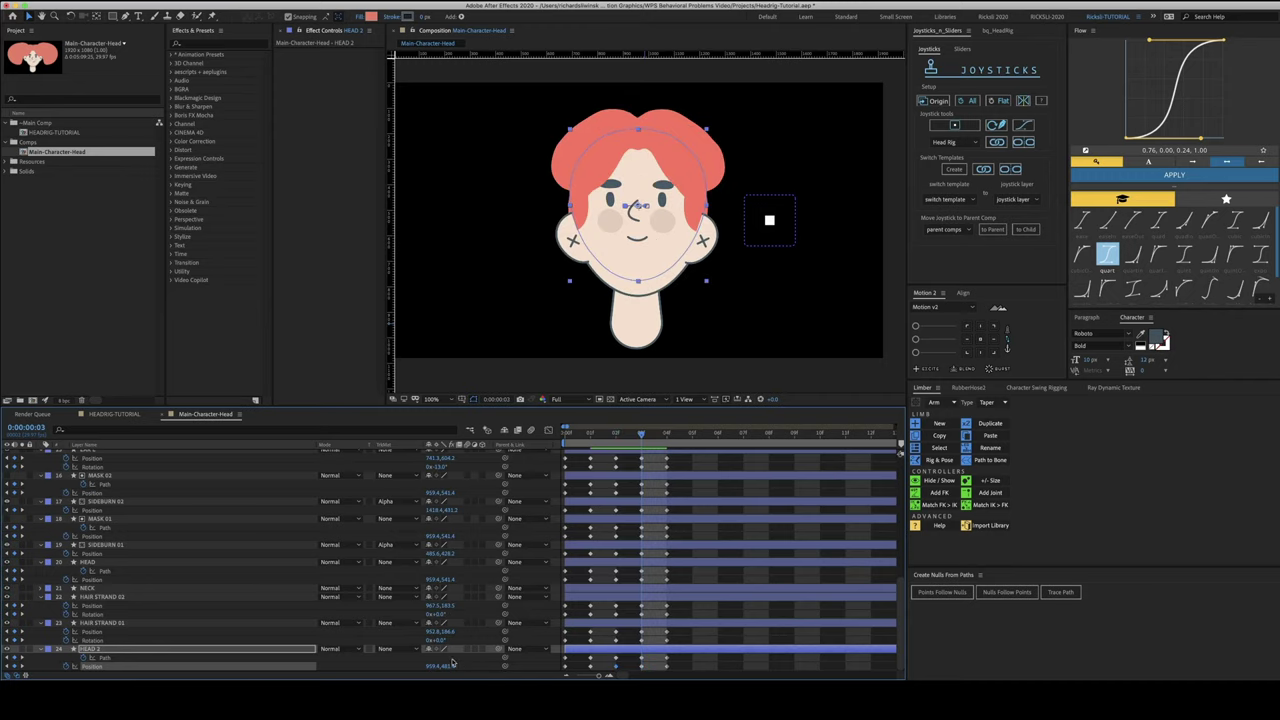
drag(455, 664, 483, 665)
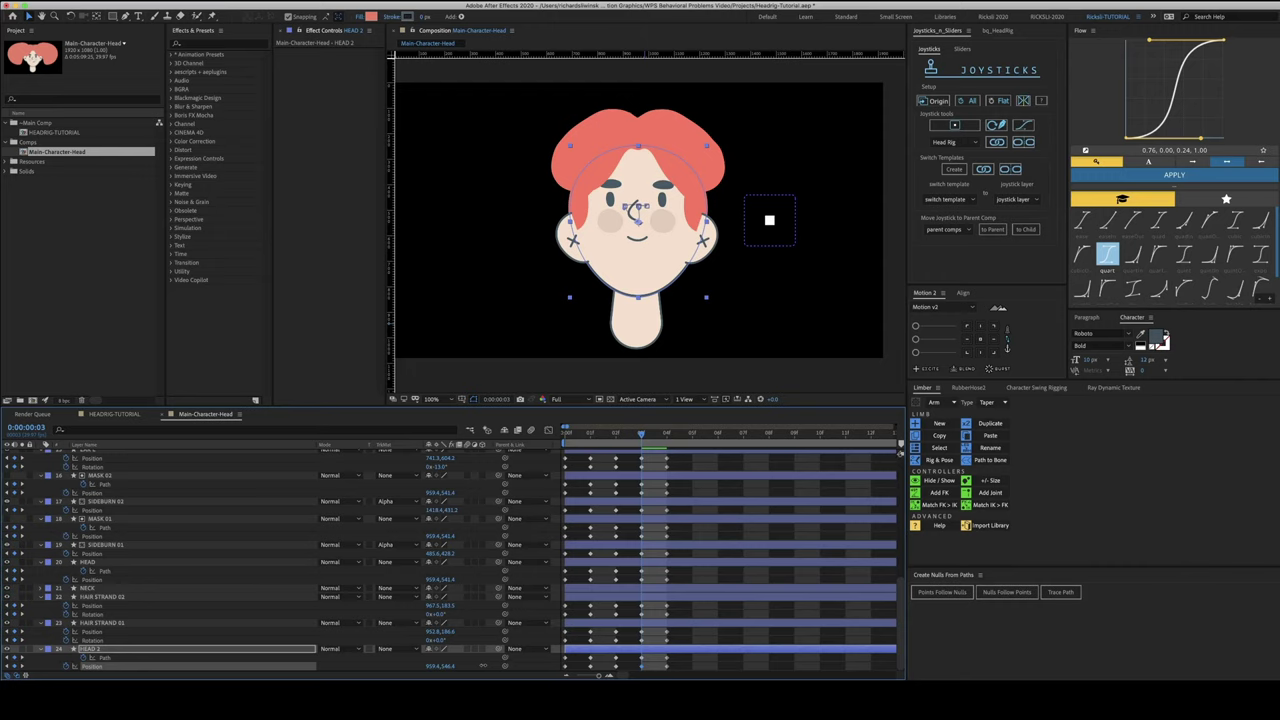
drag(483, 664, 498, 663)
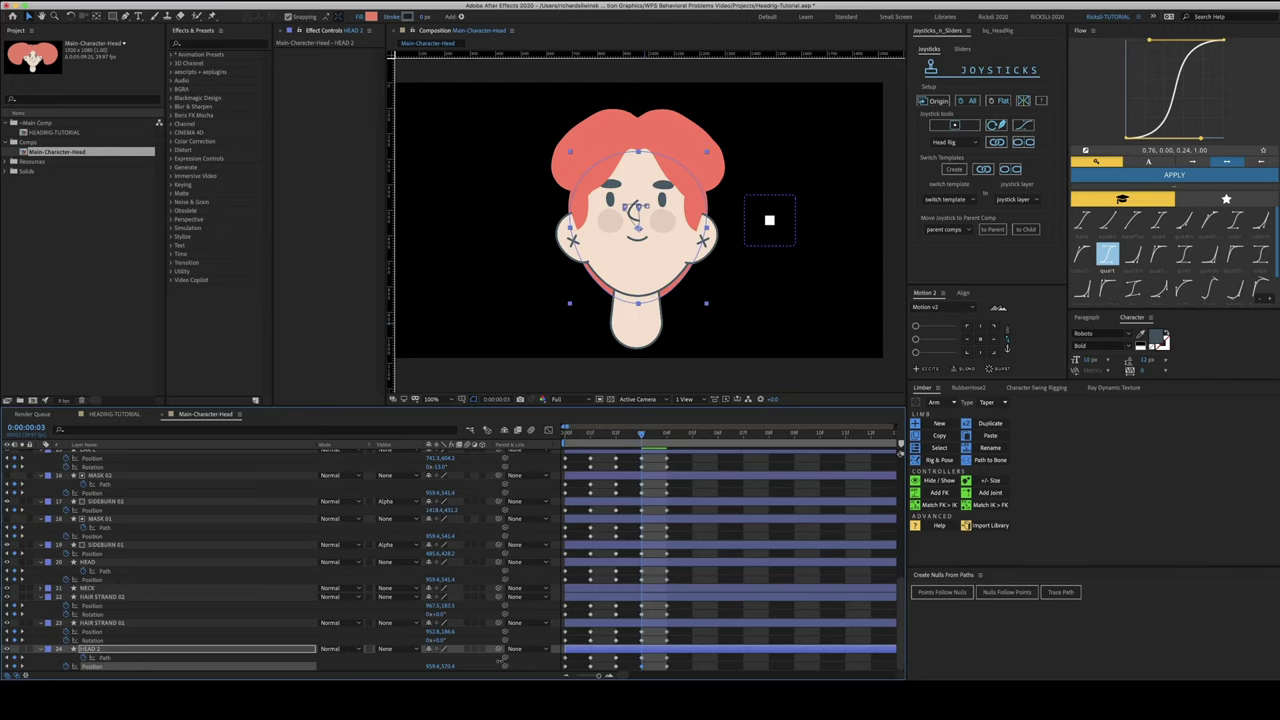
click(652, 634)
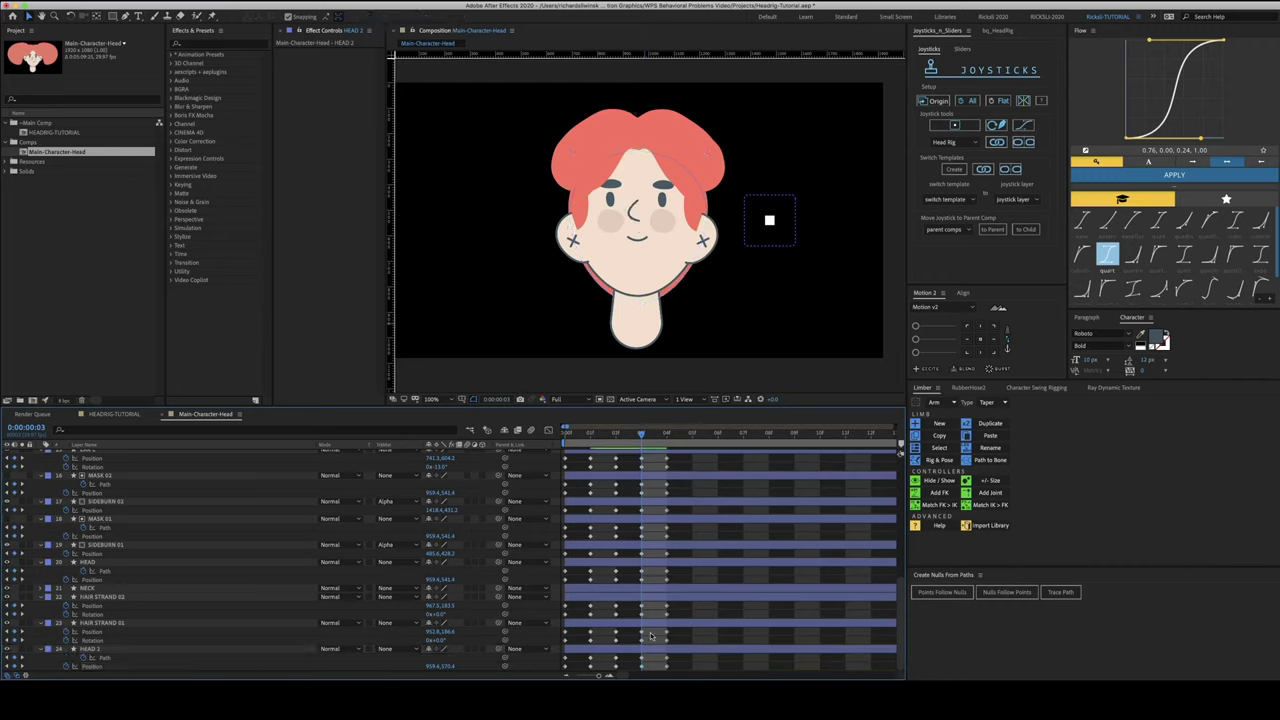
click(650, 624)
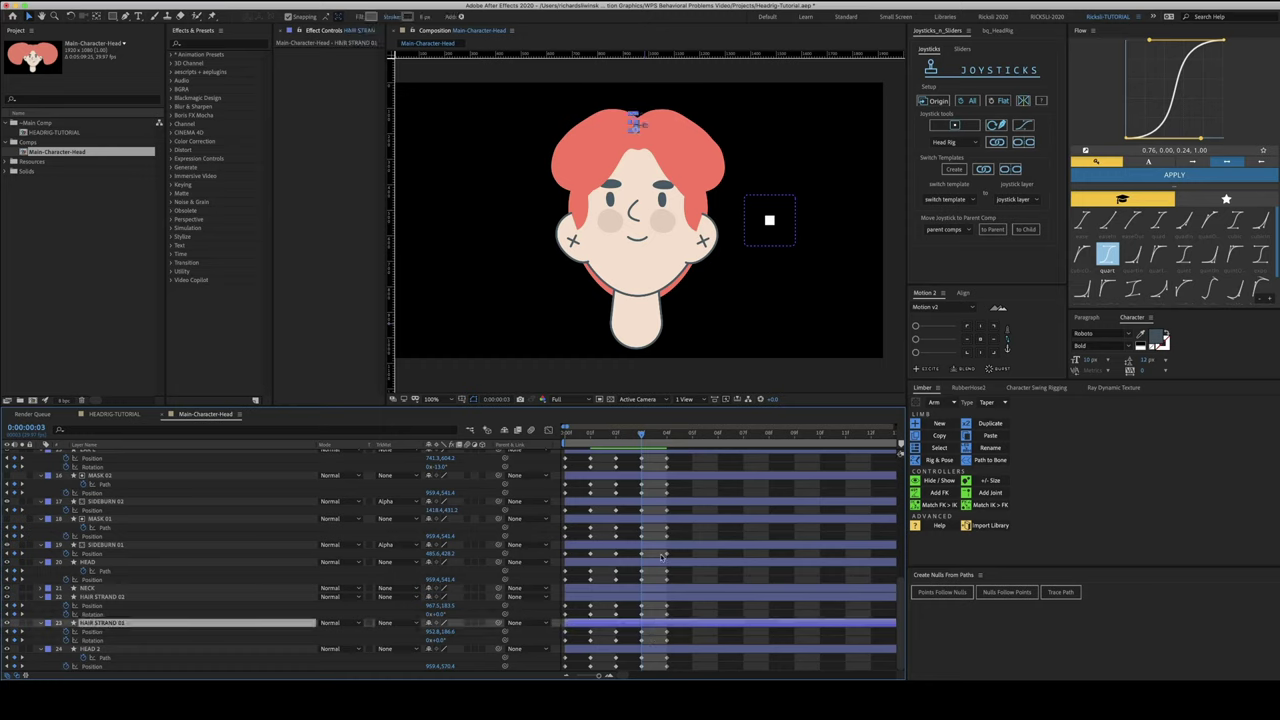
click(641, 650)
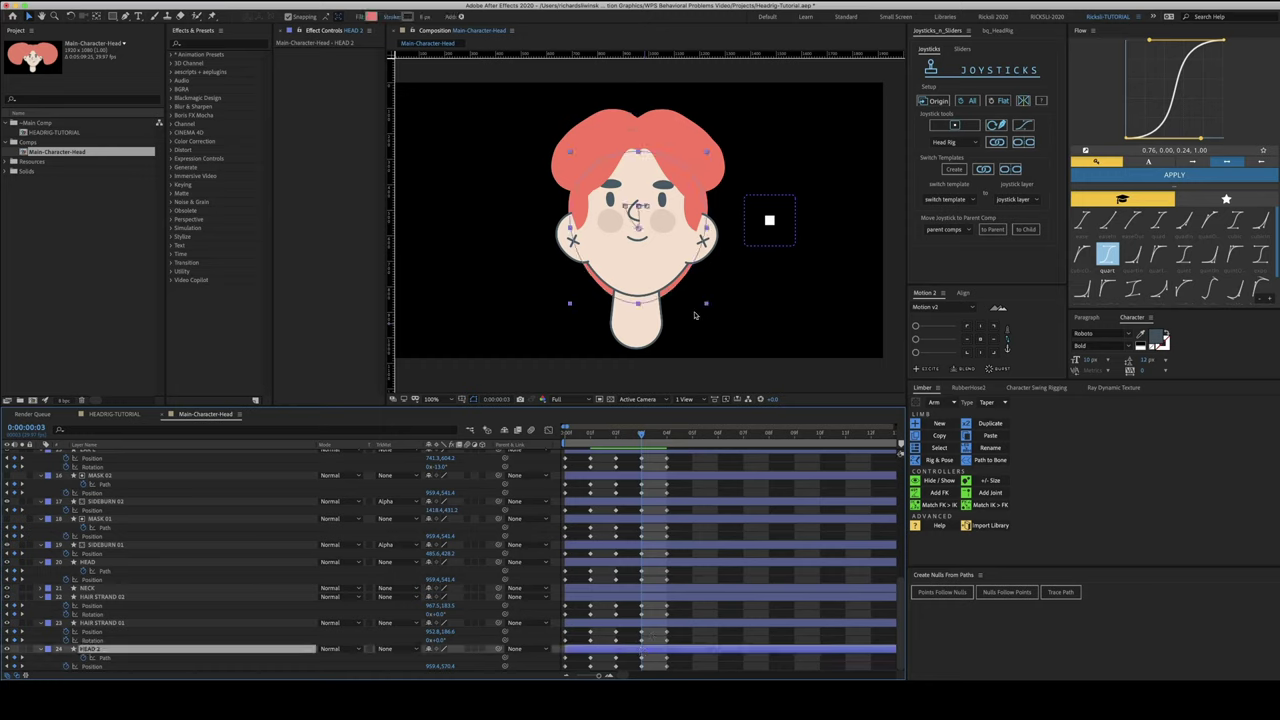
key(shift+Up)
key(shift+Up)
key(shift+Up)
key(shift+Up)
key(shift+Up)
key(shift+Up)
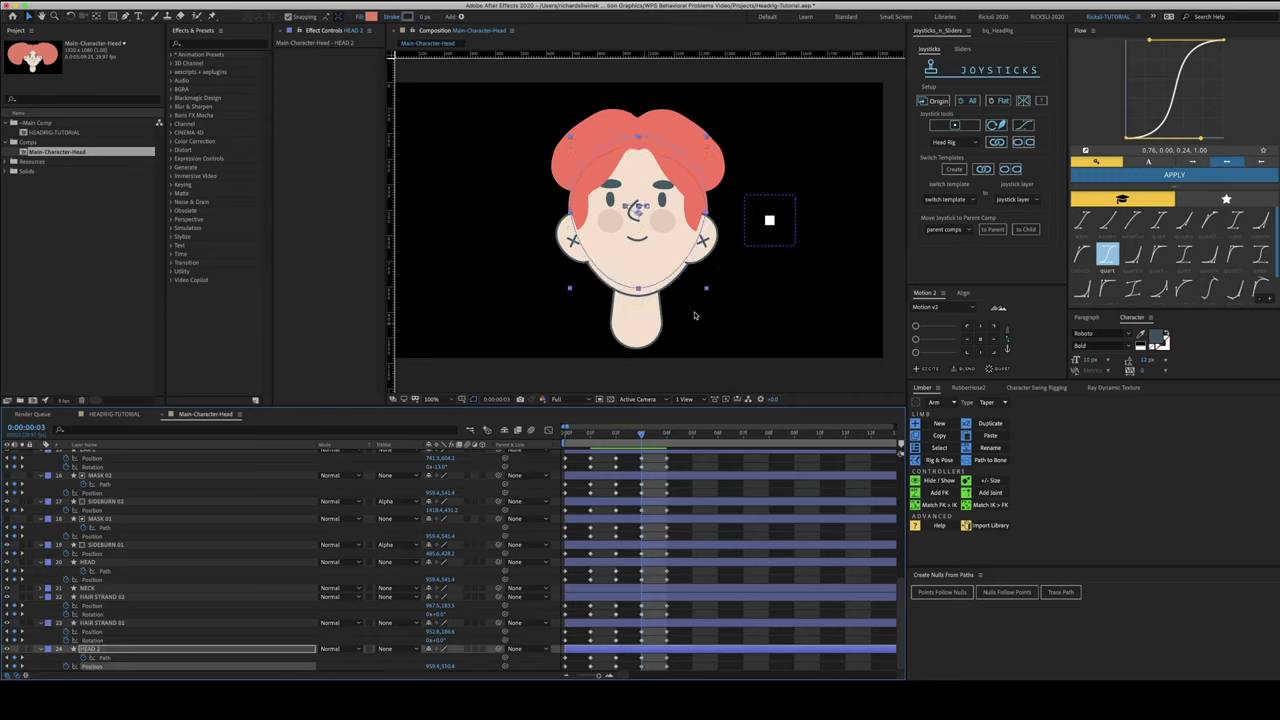
On frame 4, nudge HEAD 2 up slightly behind the hair and return to the first frame
key(Page_Down)
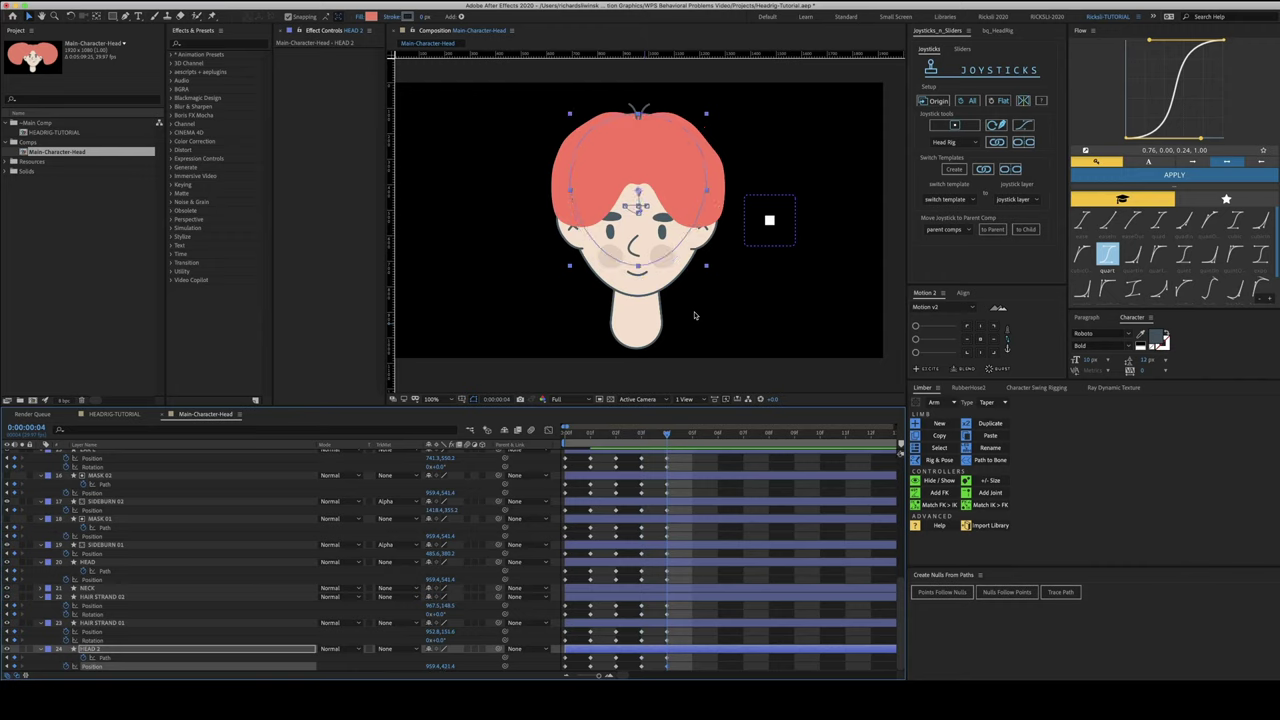
key(Up)
key(Up)
key(Up)
key(Up)
key(Up)
key(Up)
key(Up)
key(Up)
key(Up)
key(Up)
key(Up)
key(Up)
key(Up)
key(Up)
key(Home)
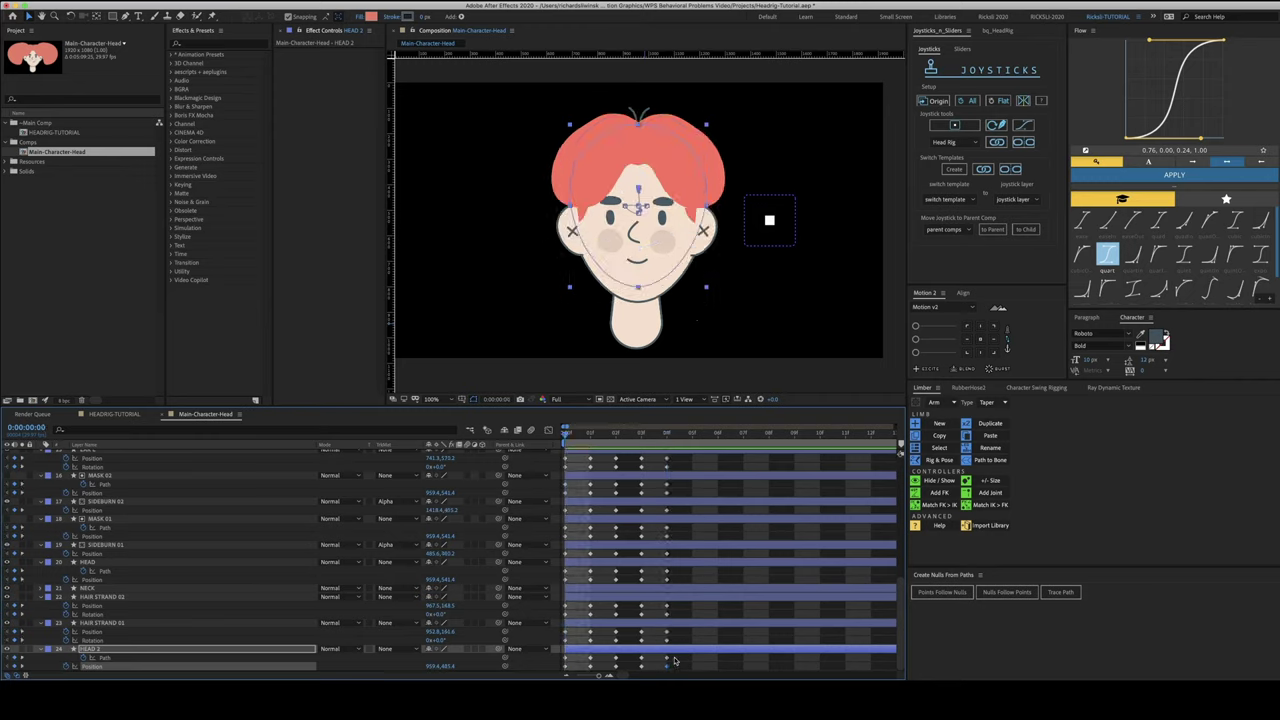
Switch to the Pen tool and clear the keyframe selection on HEAD 2
click(675, 658)
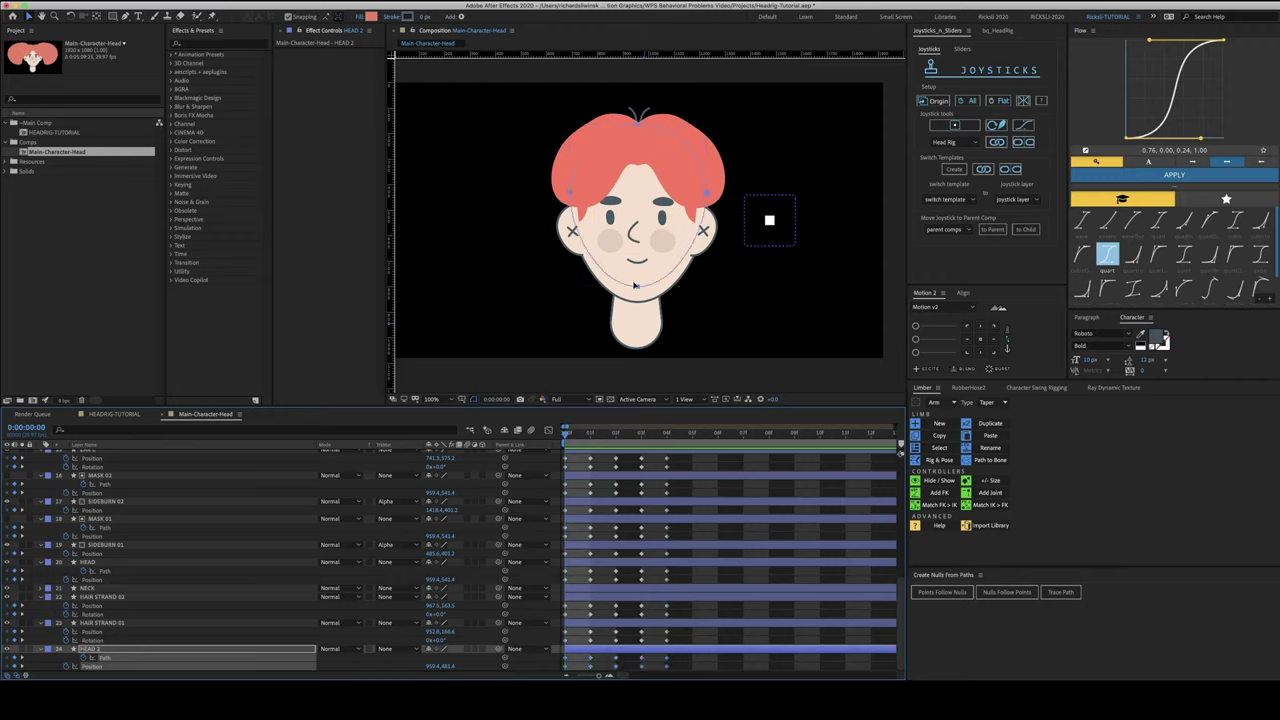
drag(677, 662, 557, 676)
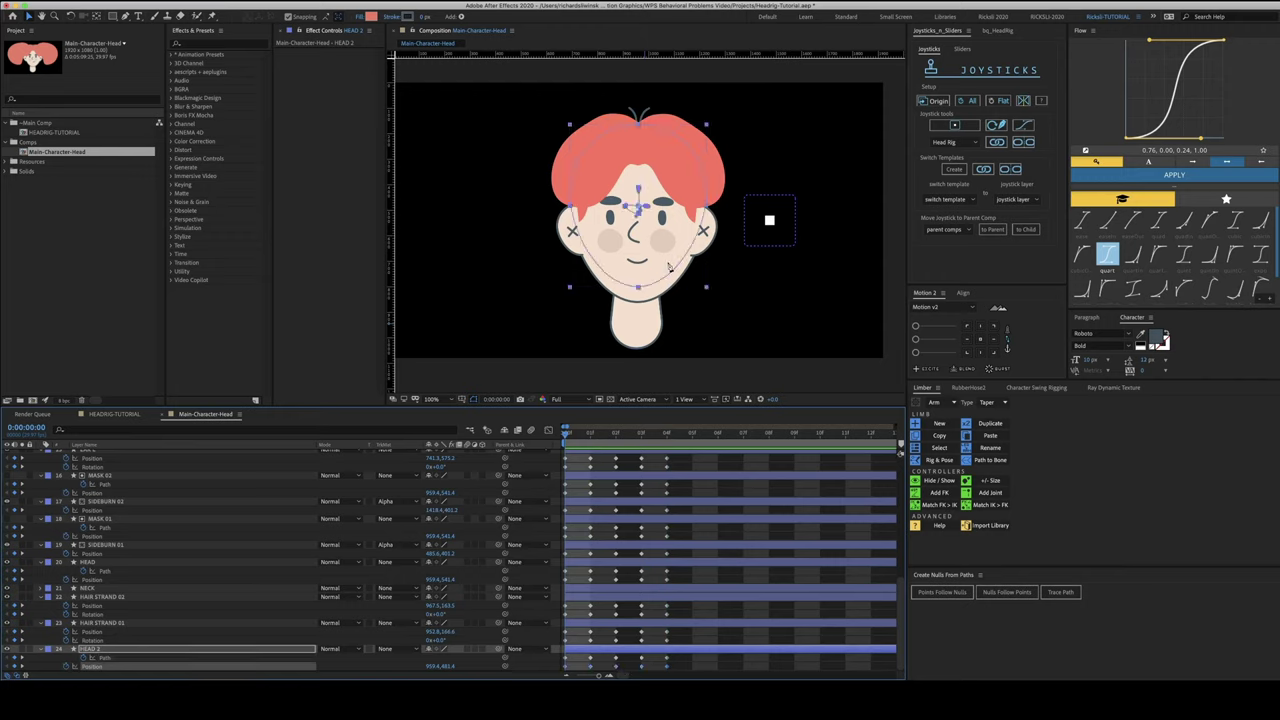
key(g)
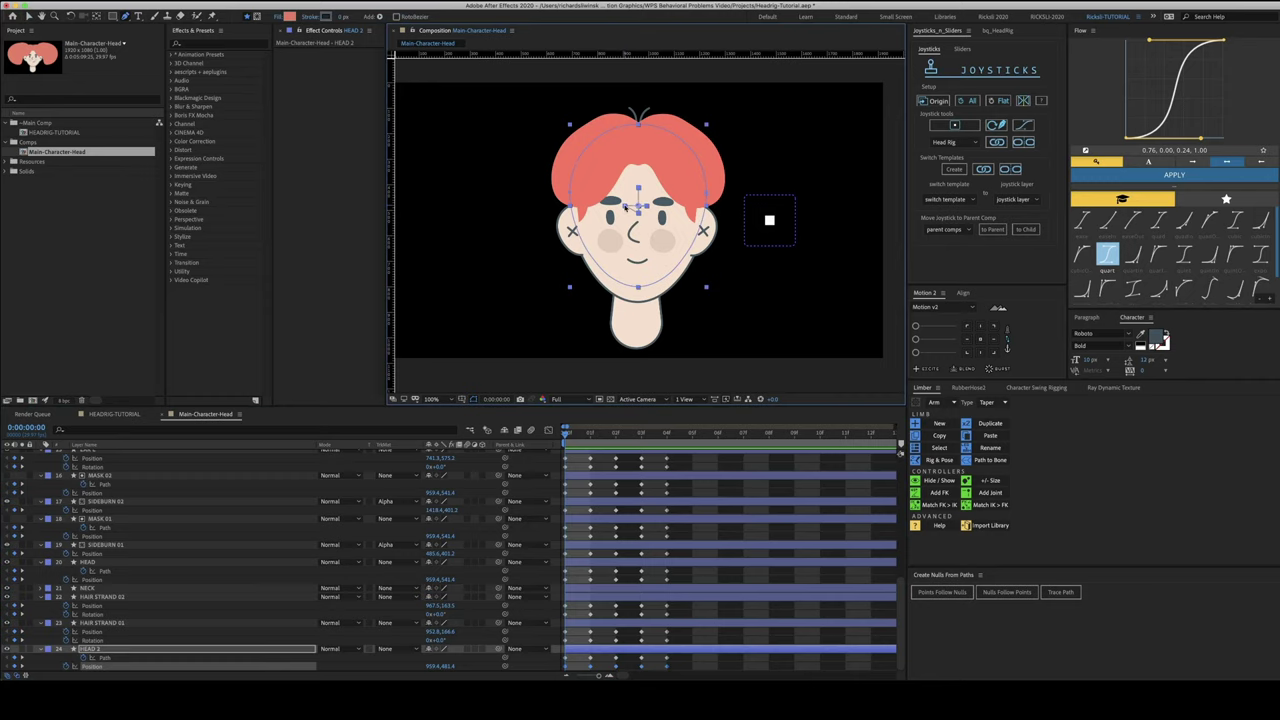
click(680, 634)
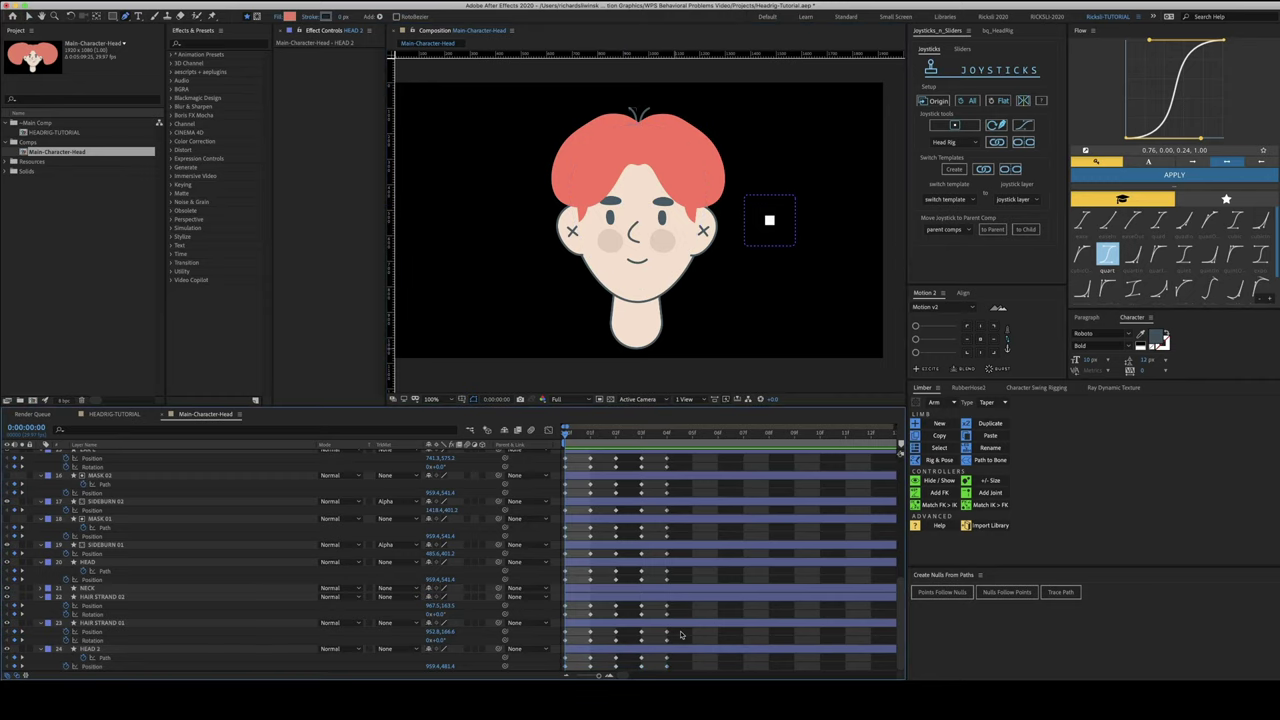
Try shifting the HEAD layer left on frame 1, and undo the move
click(107, 563)
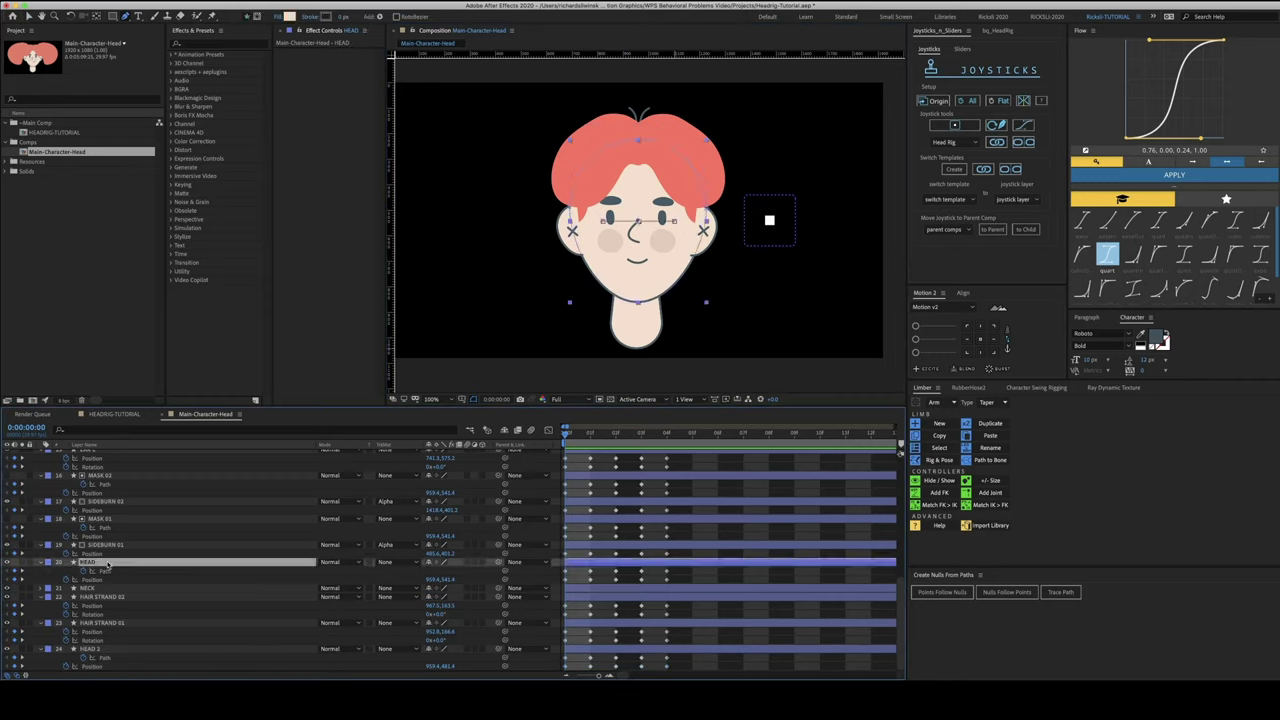
key(Page_Down)
key(shift+Left)
key(shift+Left)
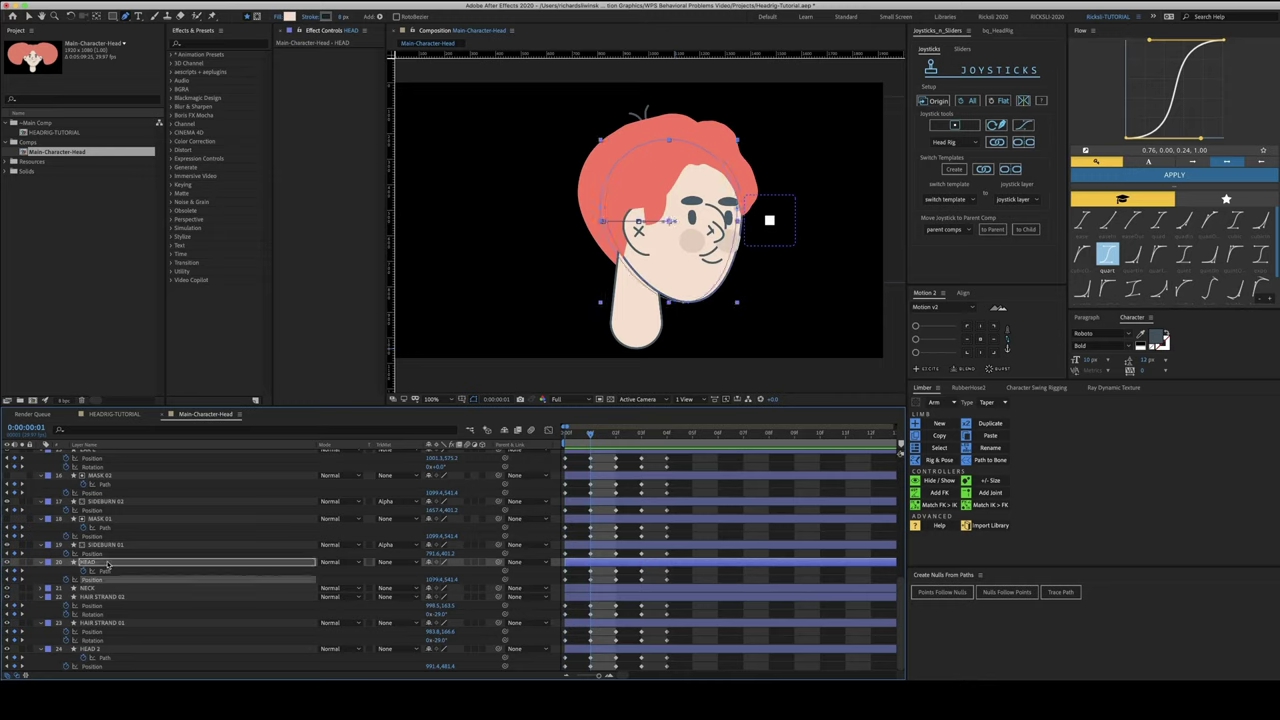
key(shift+Left)
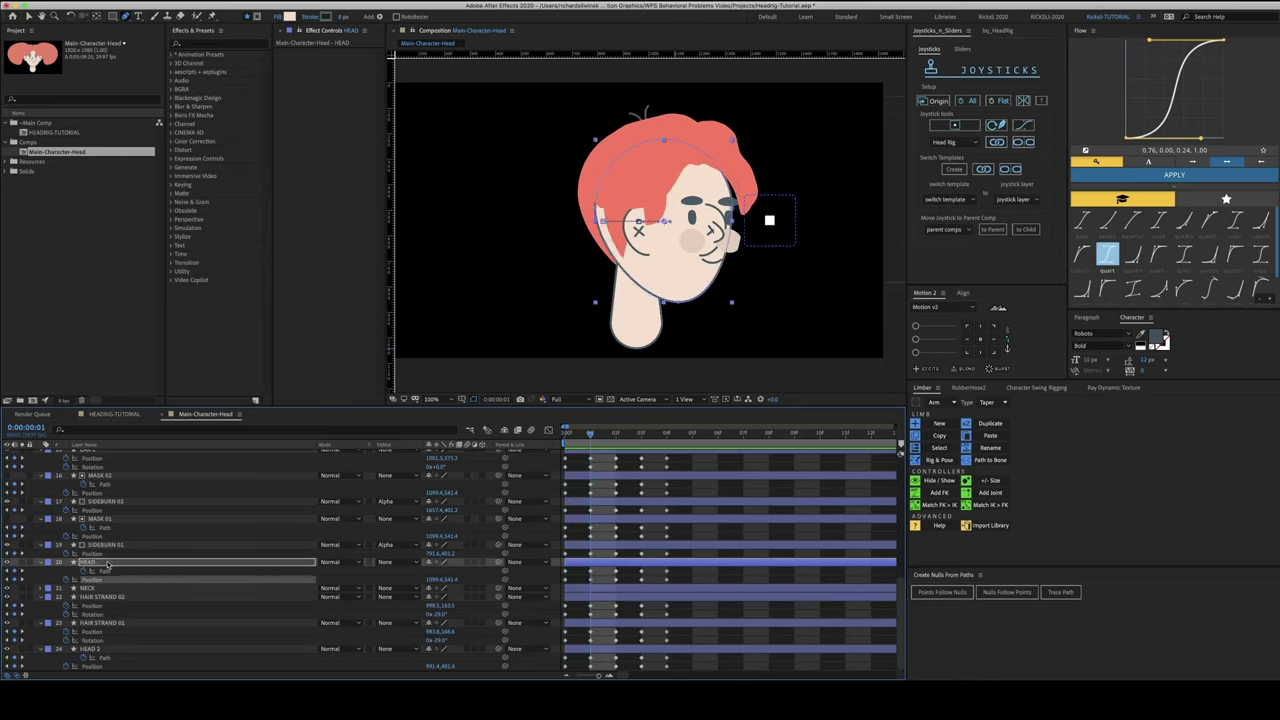
key(super+z)
key(super+z)
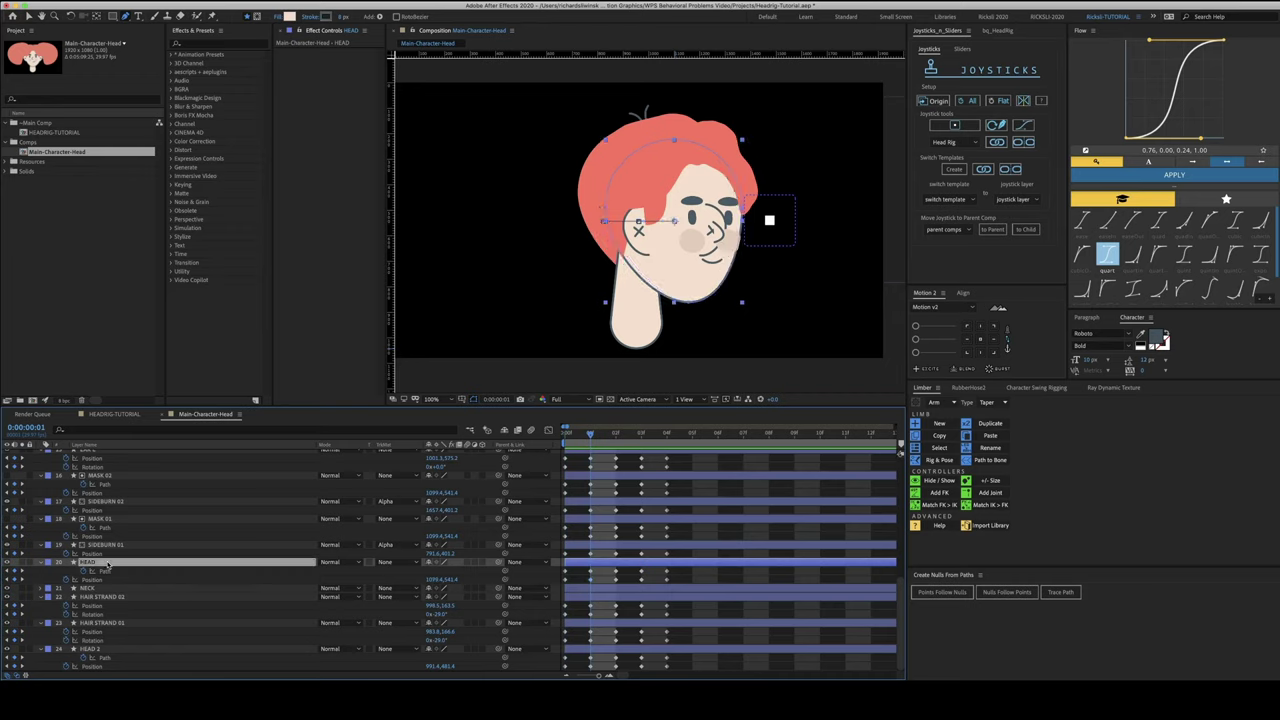
key(Page_Up)
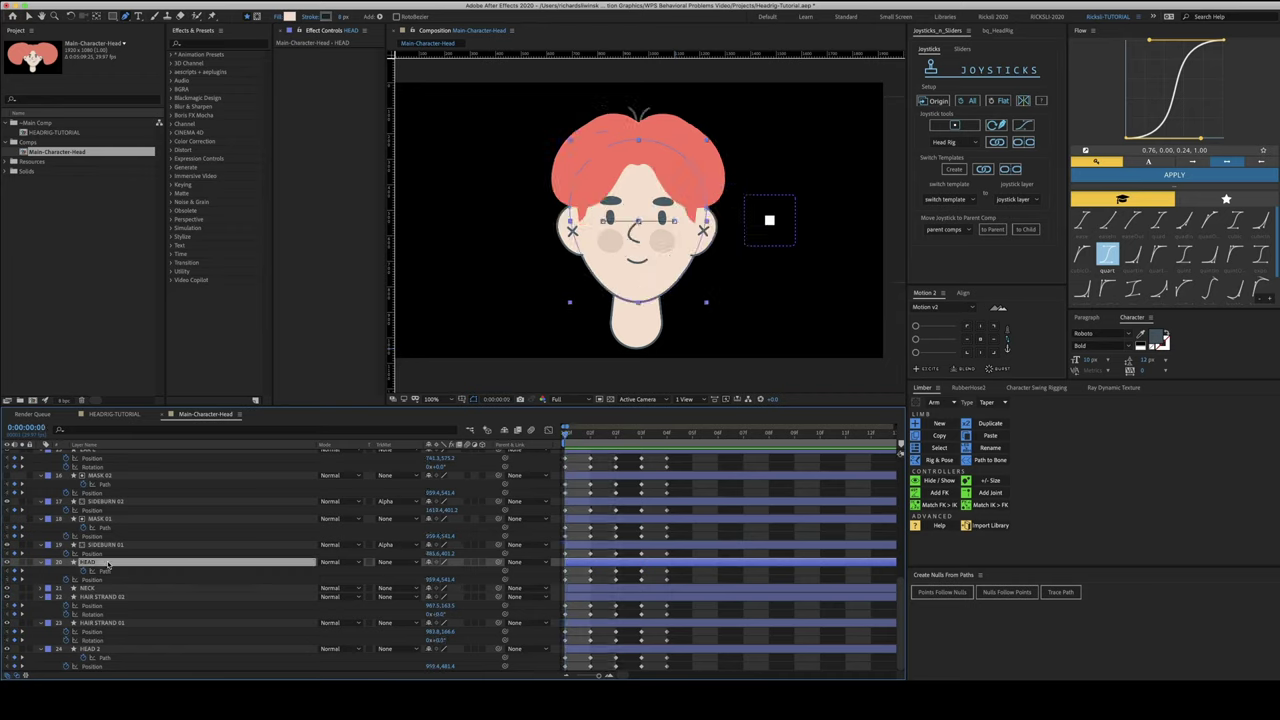
click(714, 570)
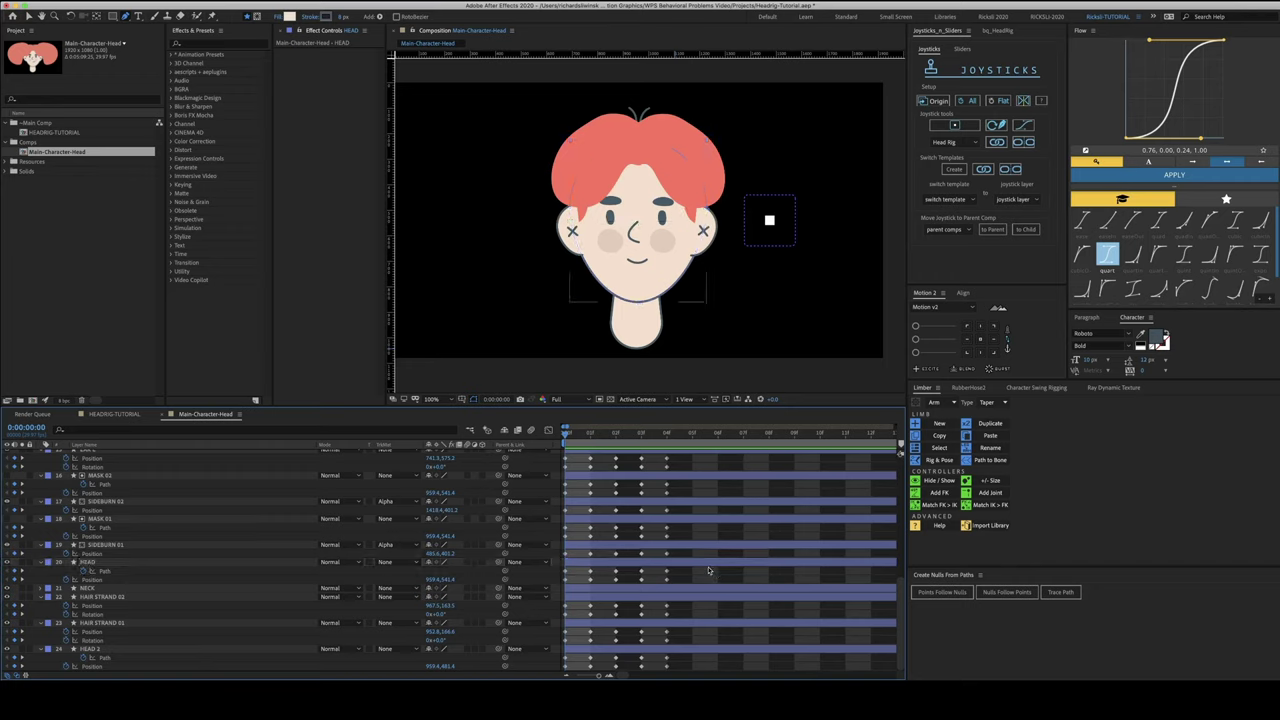
On frame 1, reshape the SIDEBURN 01 path with the Pen tool so its lower edge extends behind the ear
key(Page_Down)
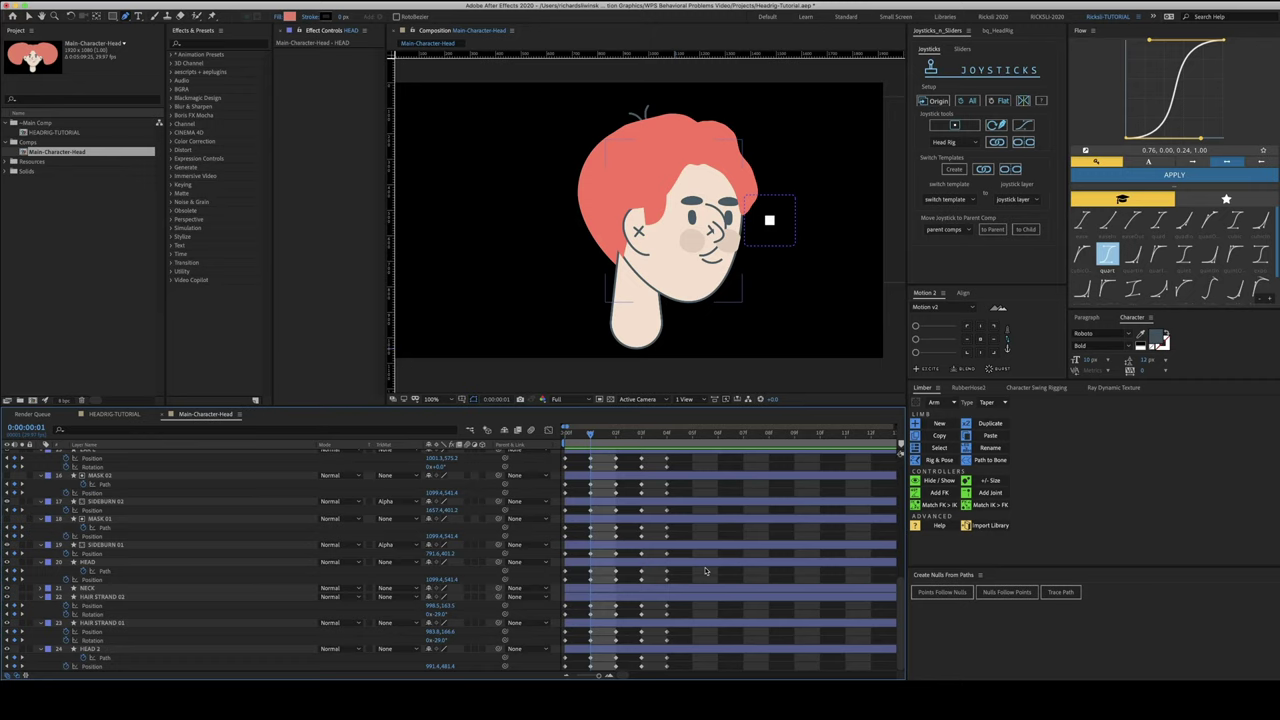
key(Page_Up)
key(Page_Down)
click(100, 545)
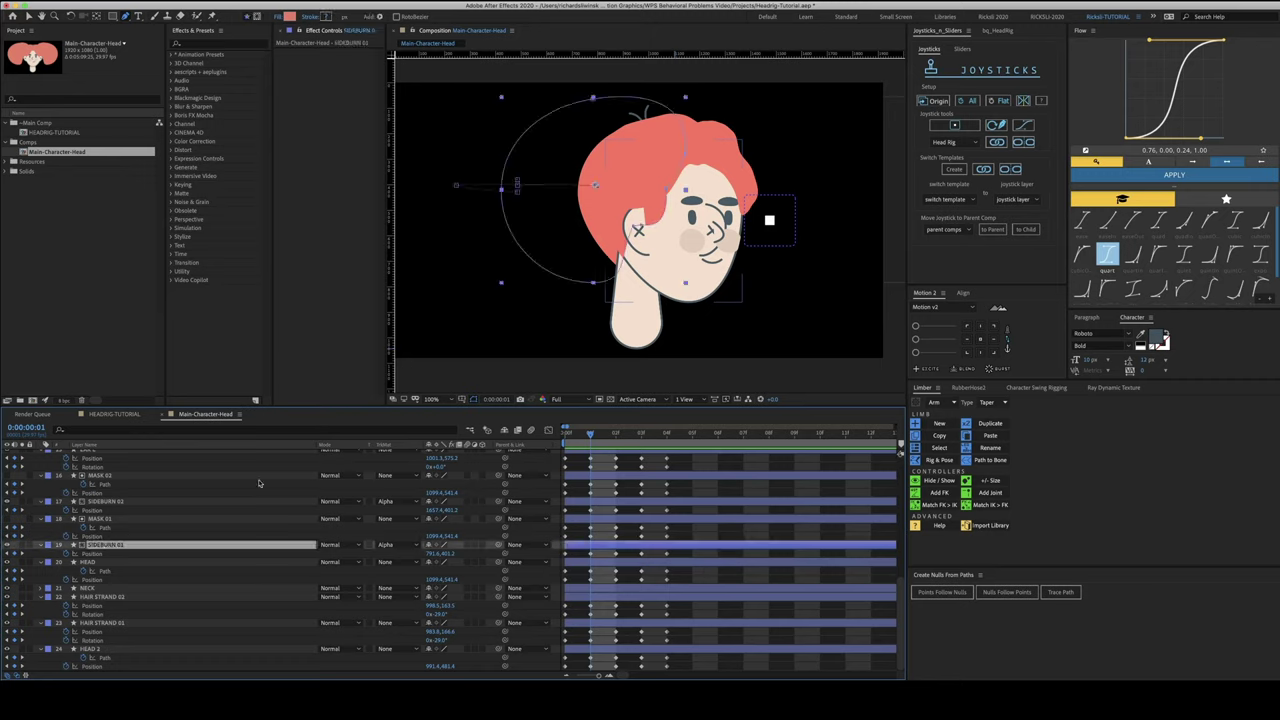
drag(637, 226, 625, 229)
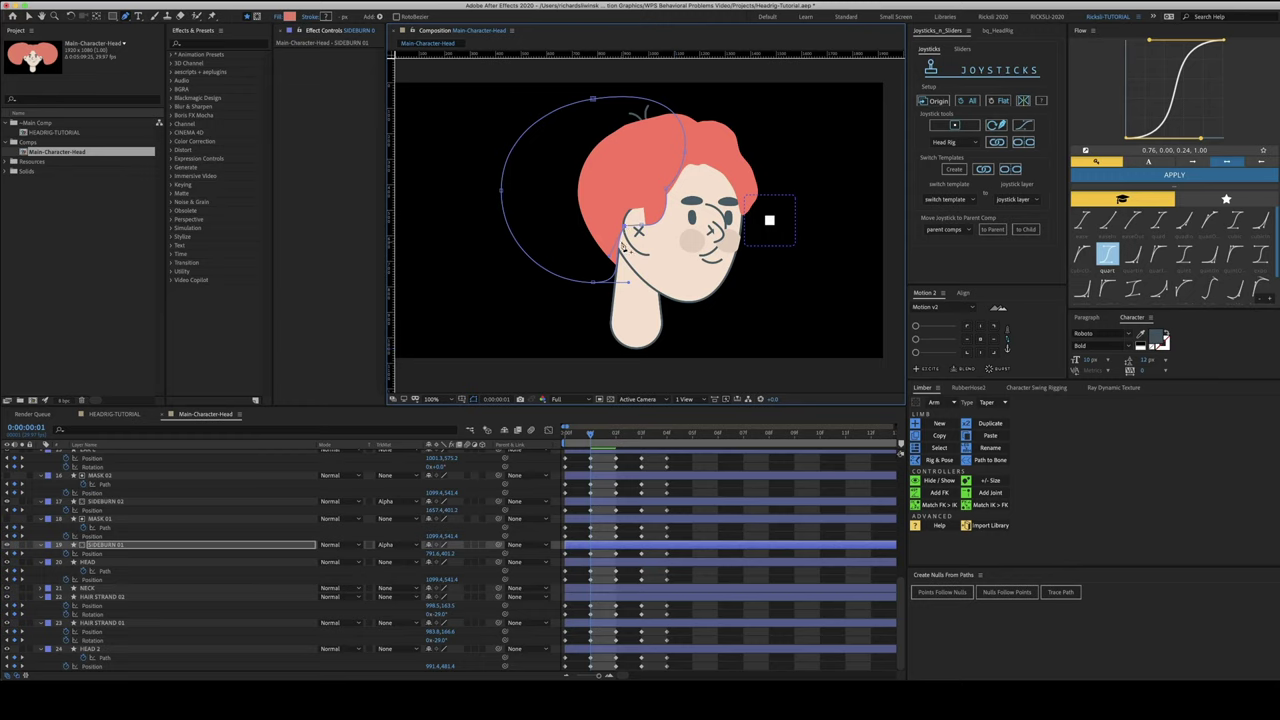
On frame 2, move the SIDEBURN 02 path's corner point to the ear's back edge and angle its curve handle toward the face
key(Page_Down)
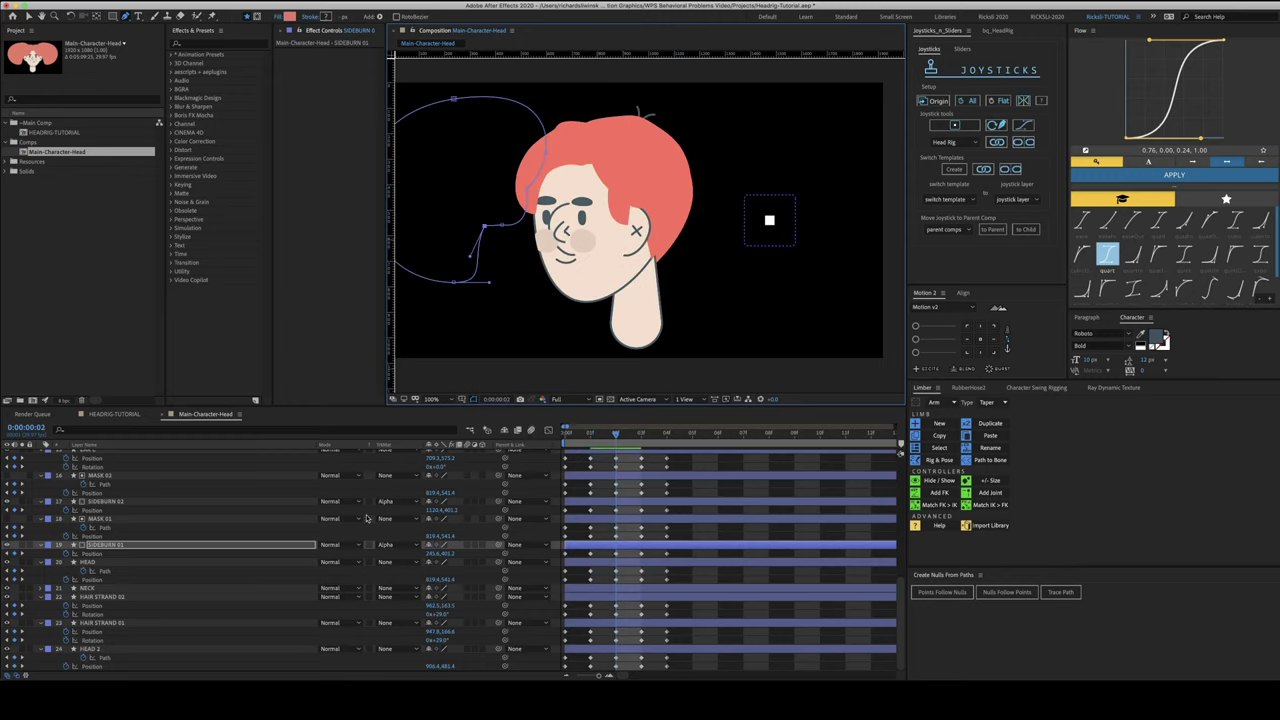
click(116, 502)
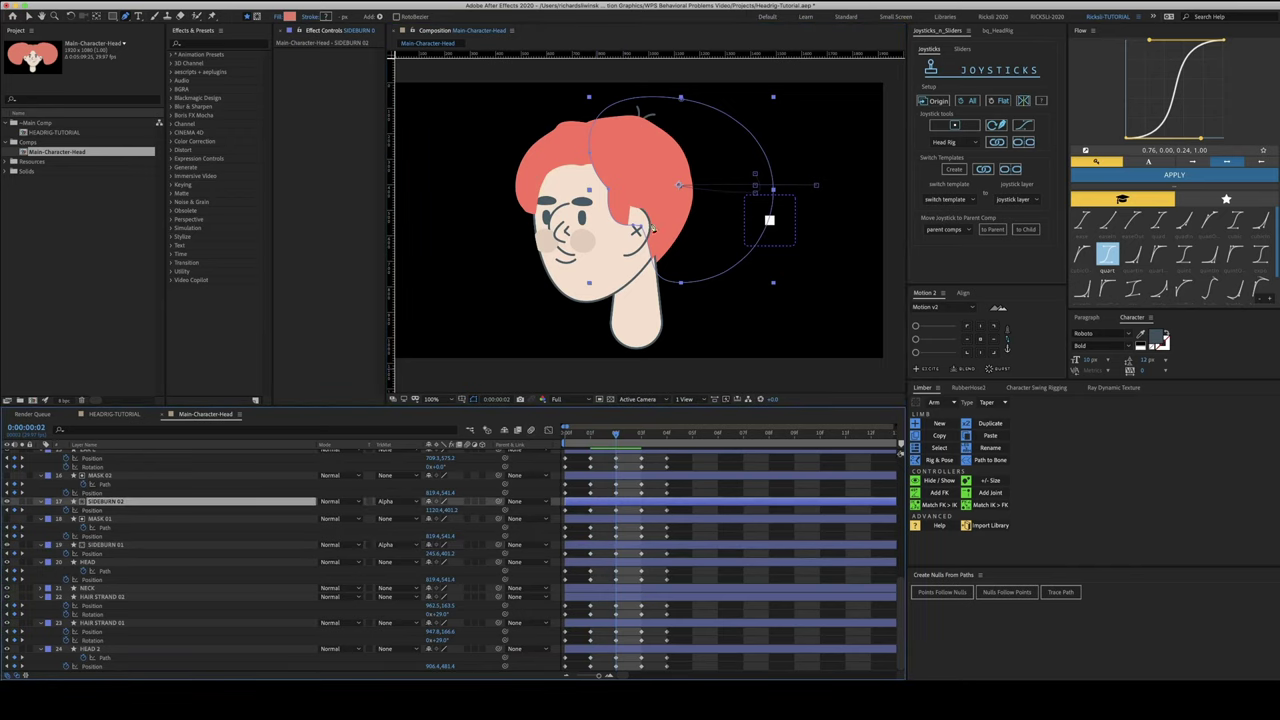
click(648, 228)
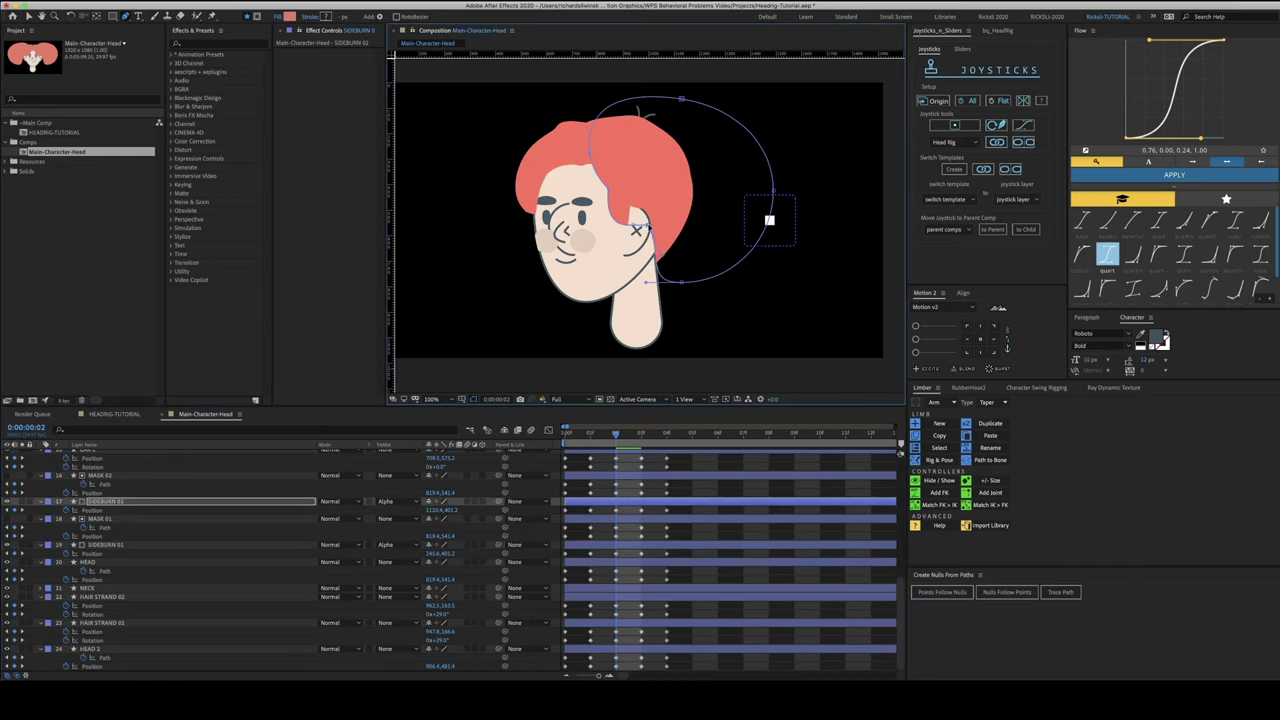
click(684, 463)
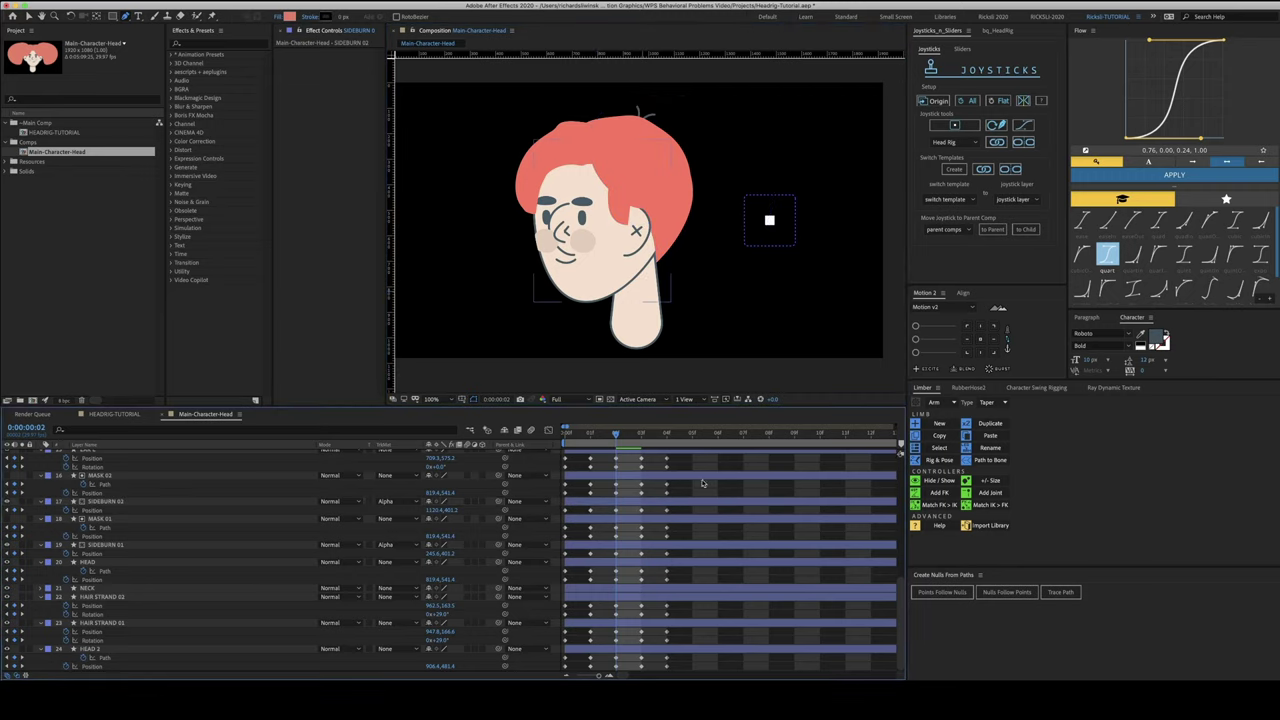
click(702, 501)
key(period)
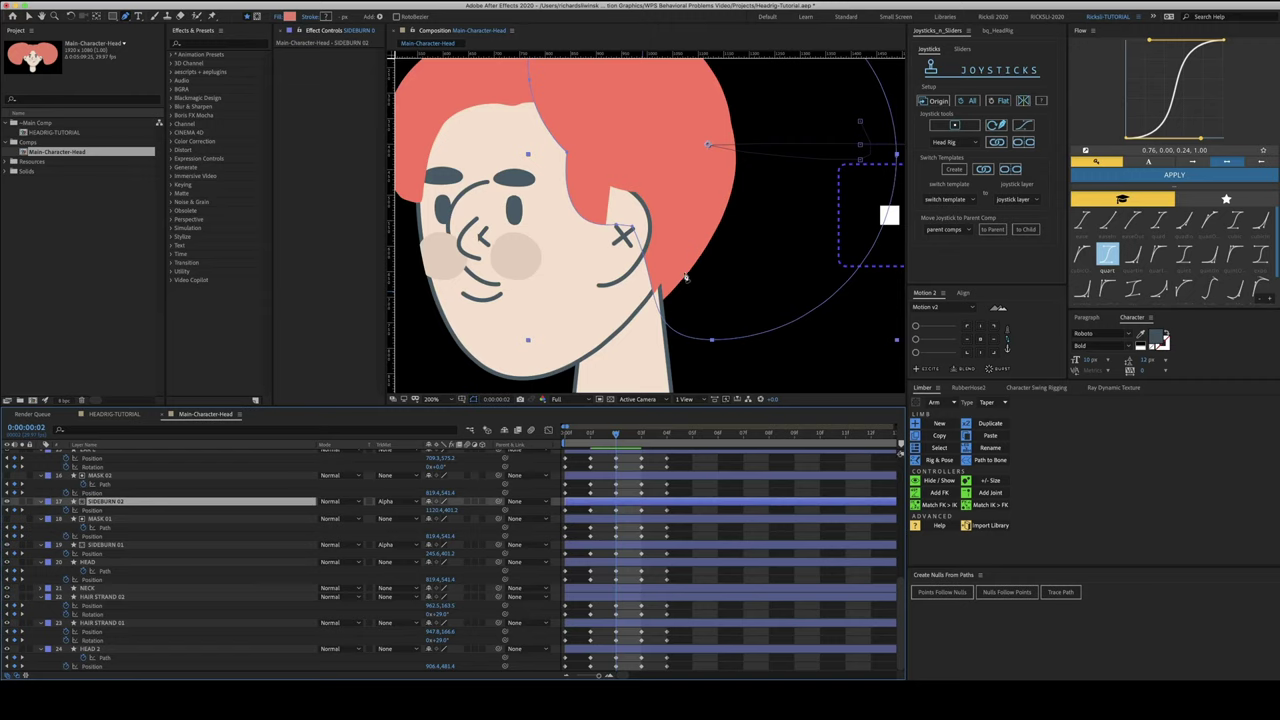
drag(632, 227, 648, 225)
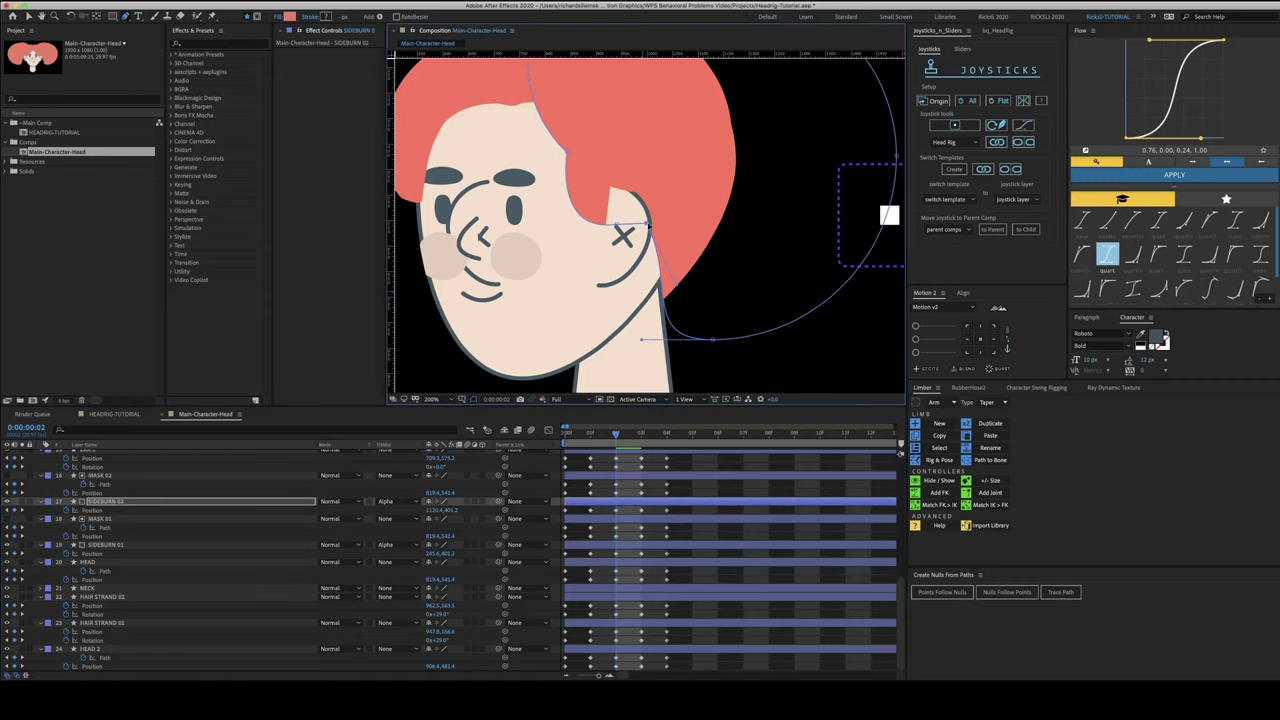
drag(670, 288, 624, 280)
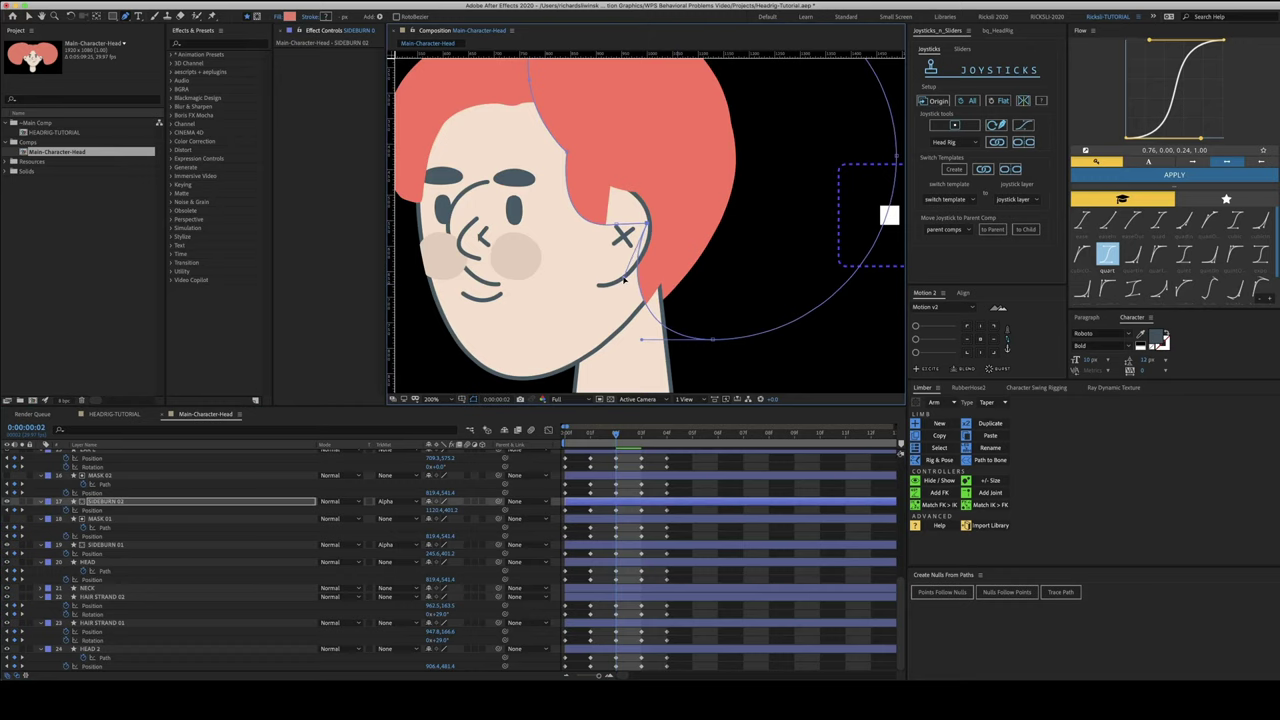
Reposition the lowest point of the SIDEBURN 02 path outward and slightly up, so its edge meets the jaw behind the ear
drag(713, 339, 732, 336)
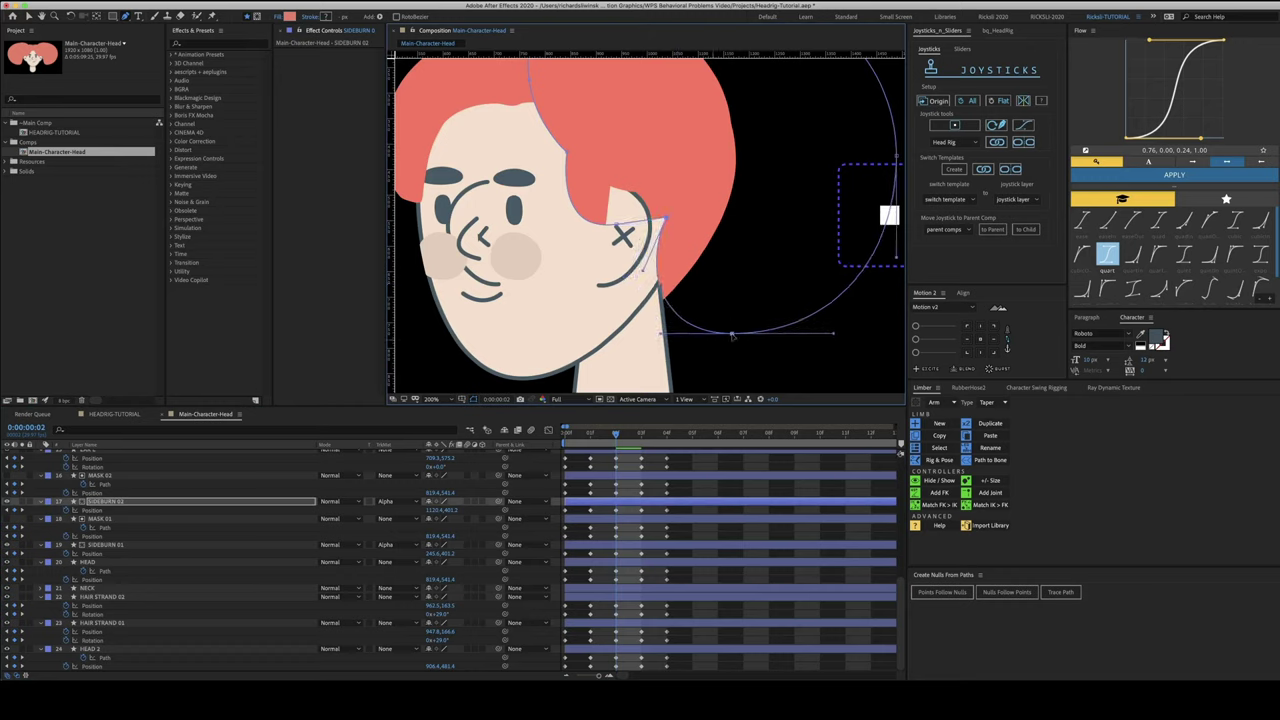
key(ctrl+z)
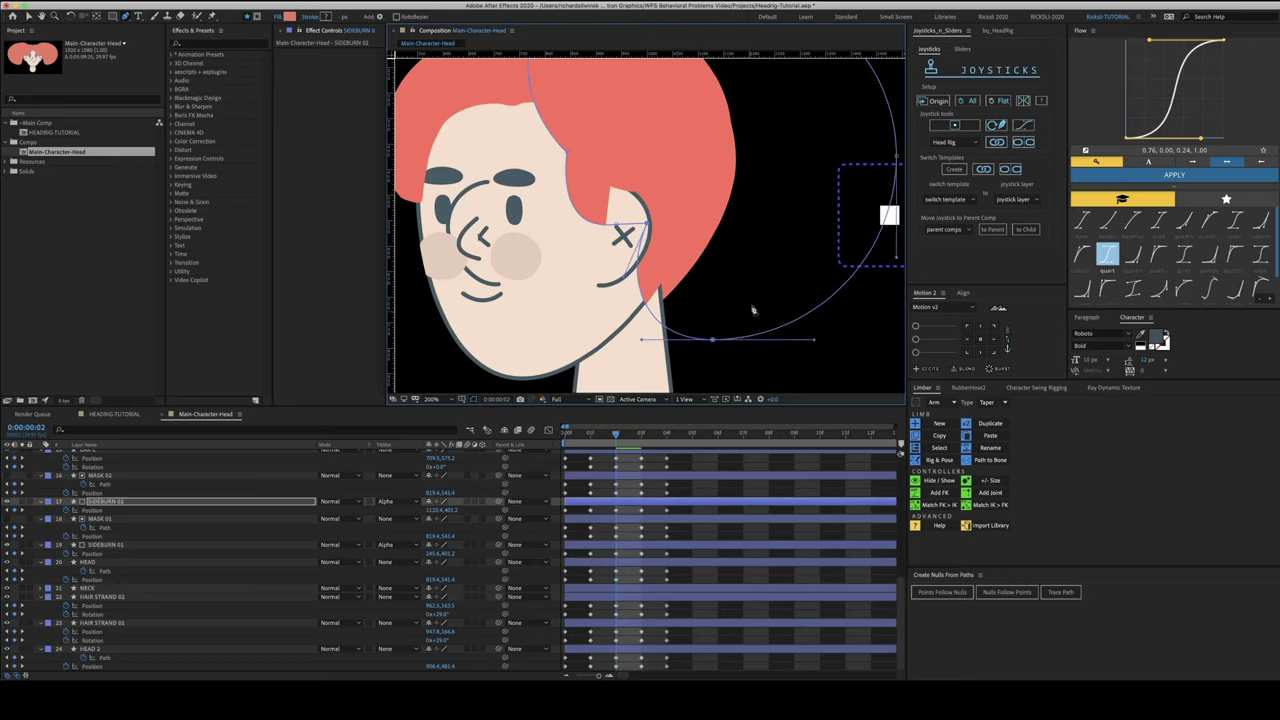
drag(713, 340, 762, 317)
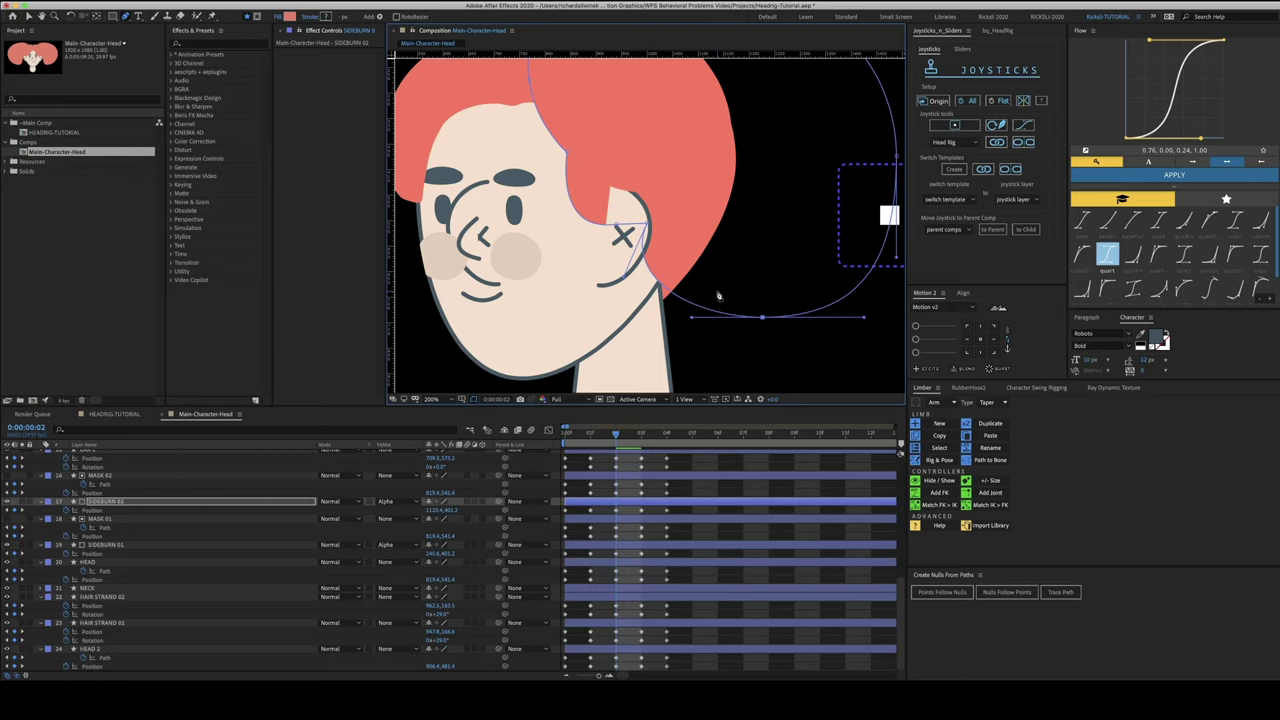
drag(762, 317, 767, 327)
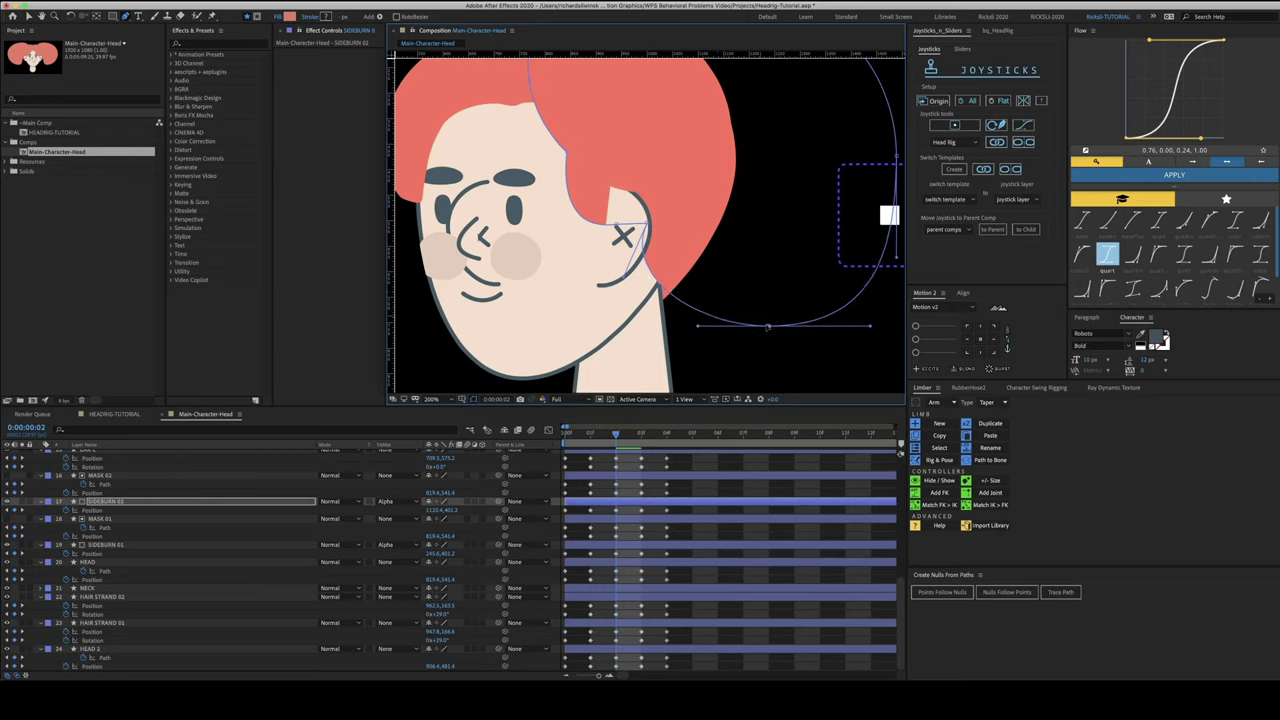
On frame 1, reshape the SIDEBURN 01 path to match, adjusting its ear-side corner handle and moving its lowest point outward and up
key(Page_Up)
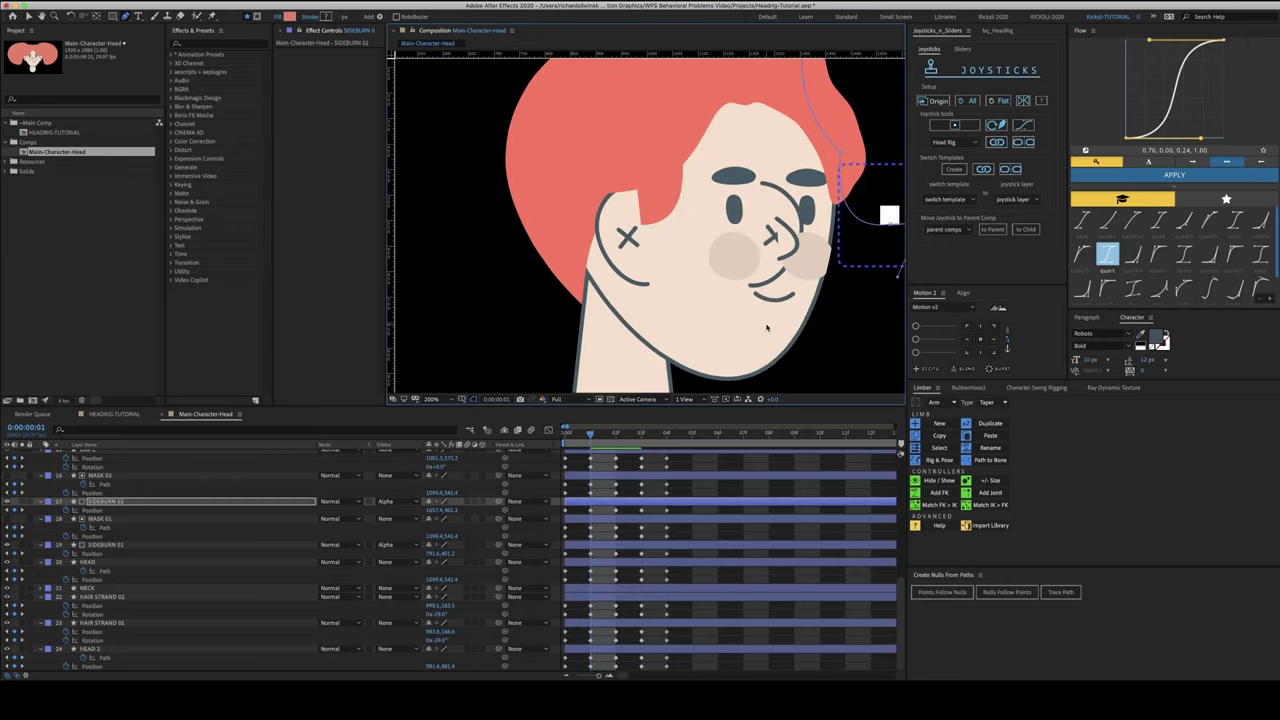
click(204, 546)
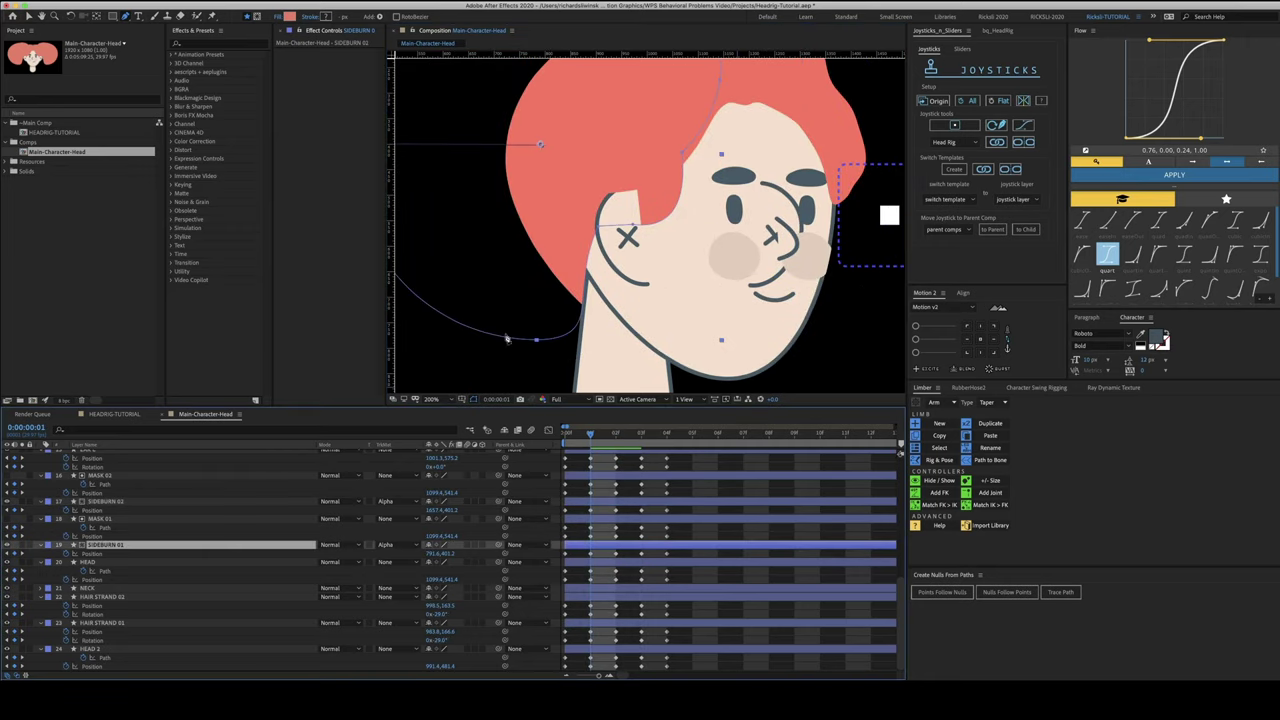
click(598, 227)
drag(566, 289, 628, 283)
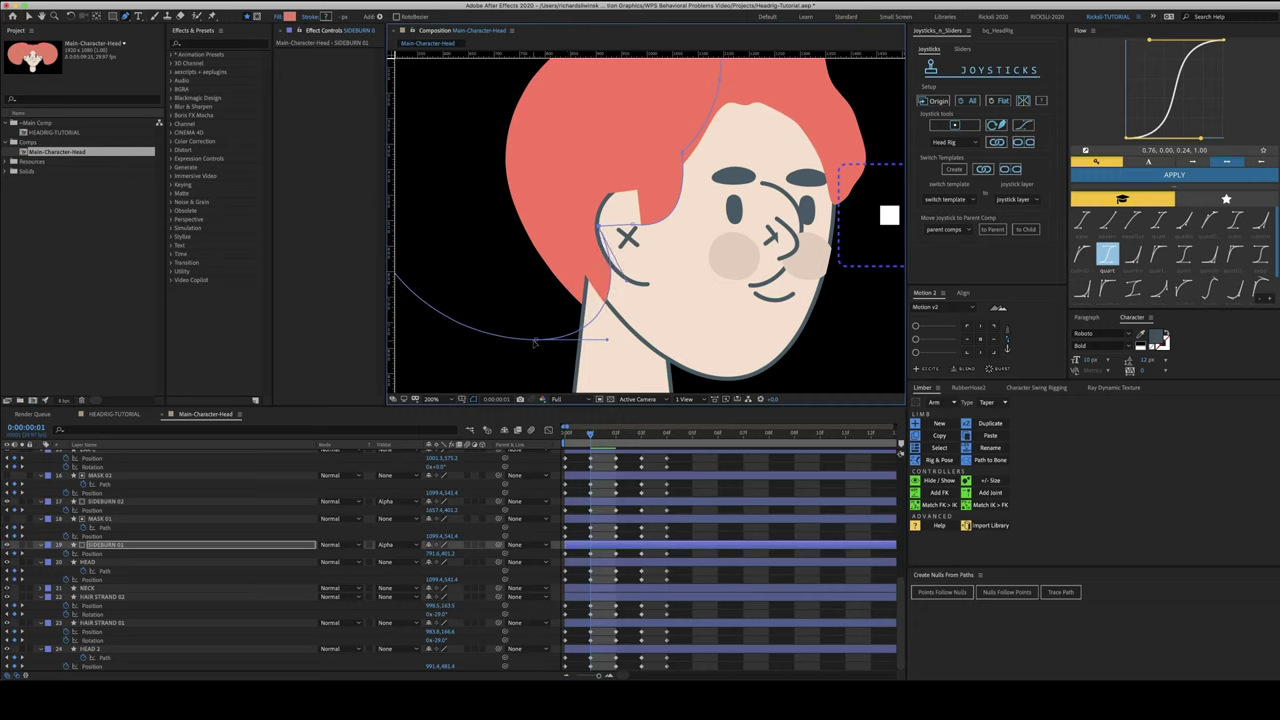
drag(536, 340, 455, 314)
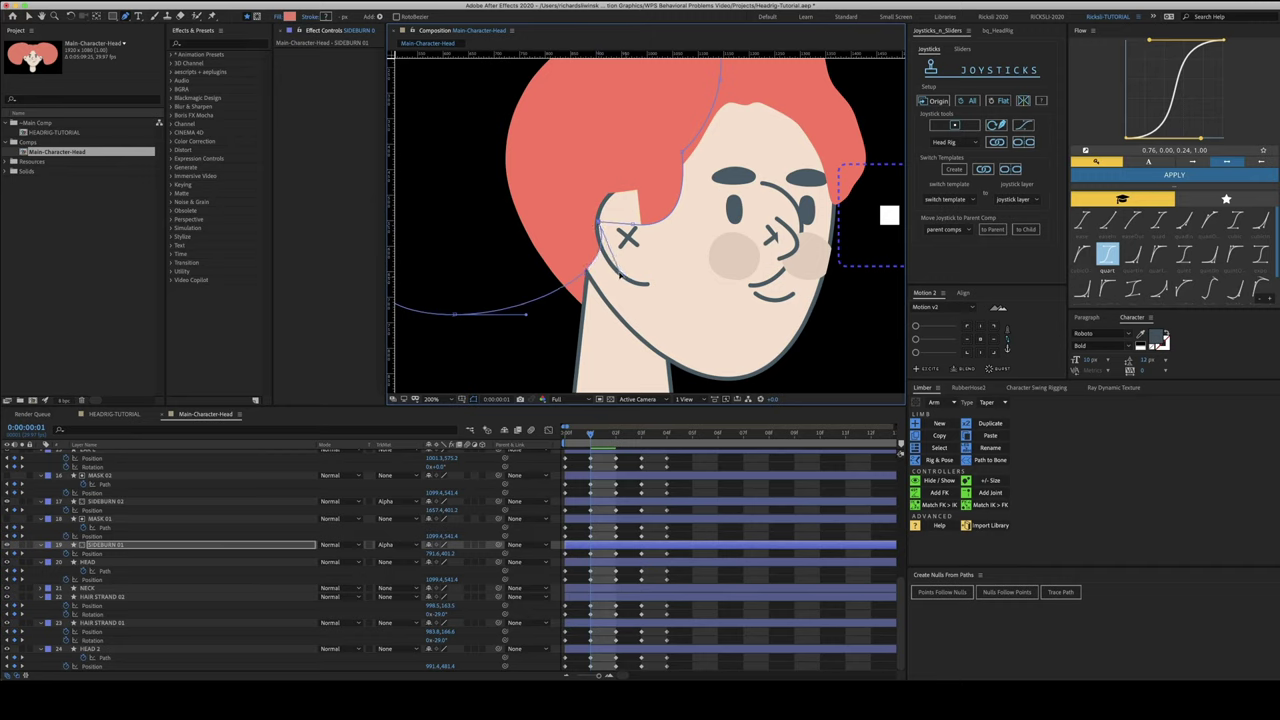
drag(455, 315, 463, 325)
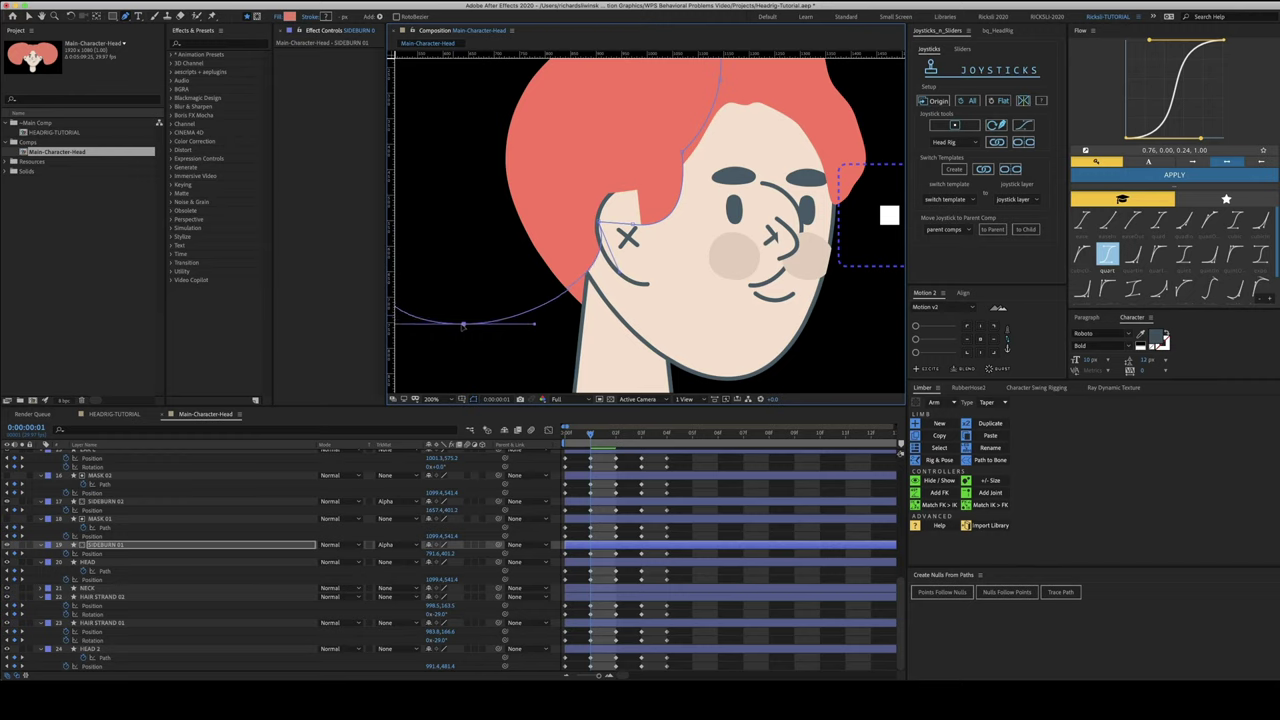
click(691, 489)
scroll(743, 271, down, 1)
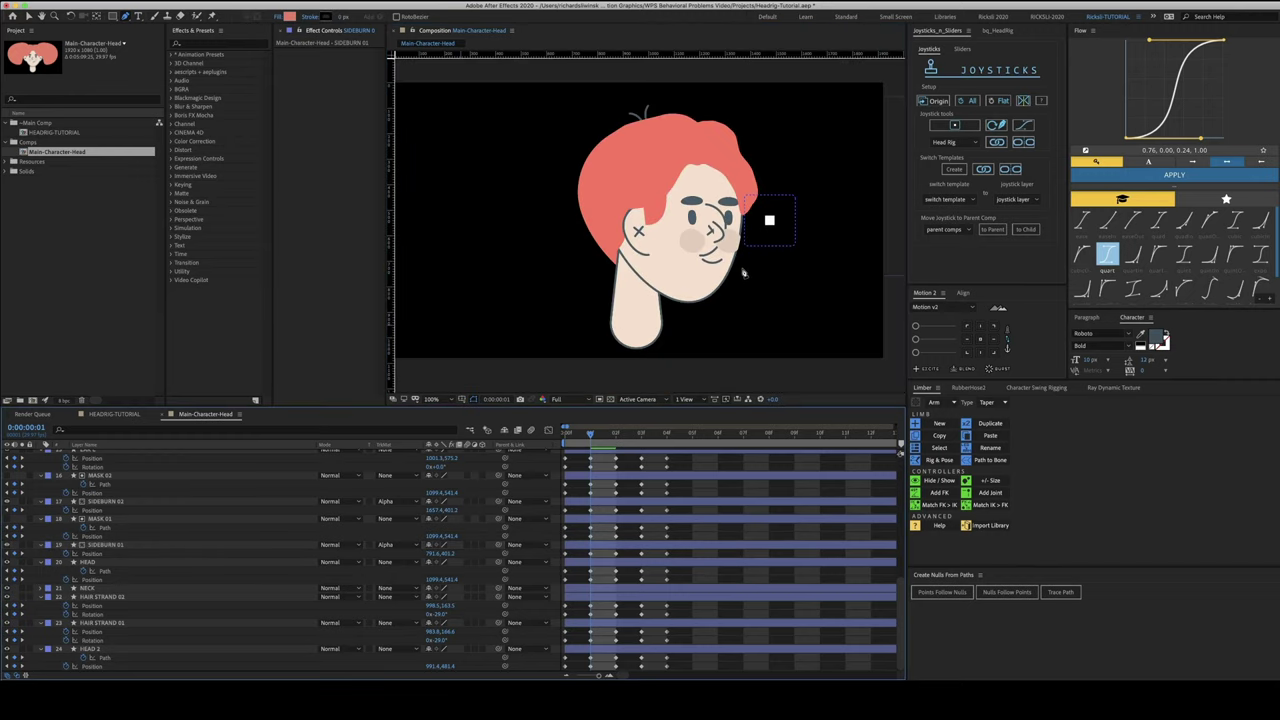
From the first frame, bind all head layers' pose keyframes to the Head Rig joystick and collapse the layers' properties
key(Home)
scroll(690, 490, up, 10)
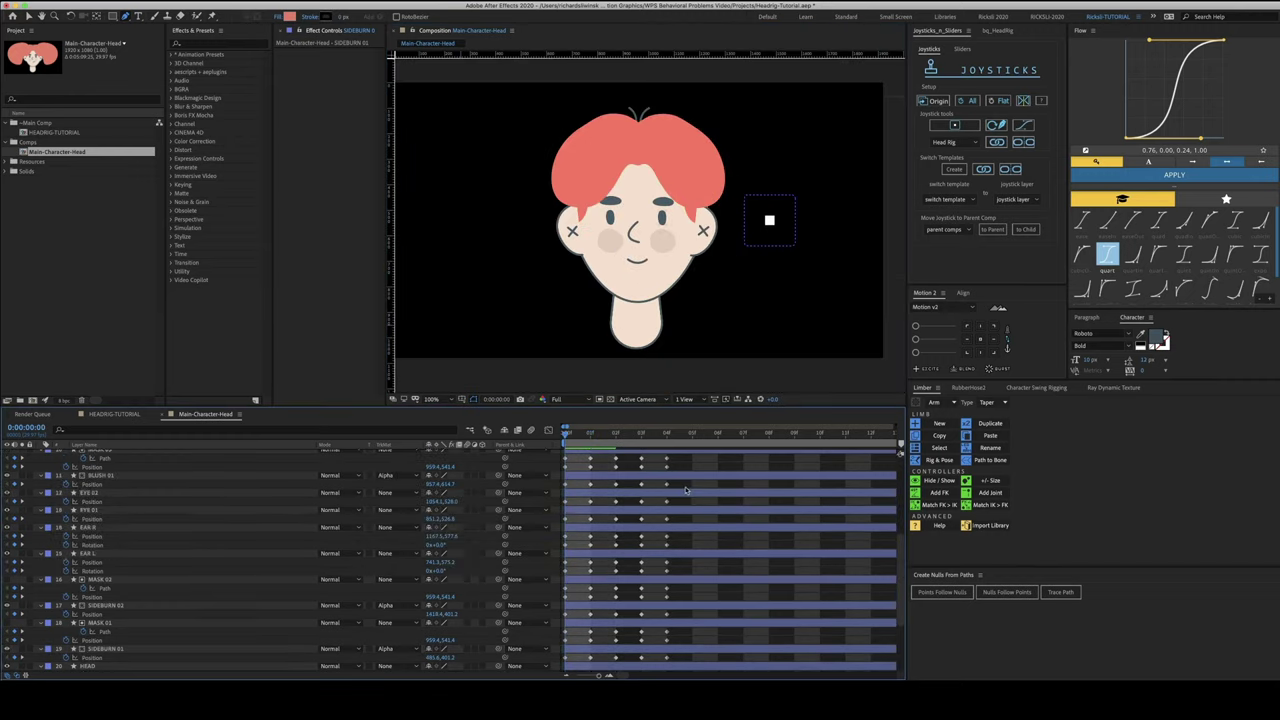
drag(678, 487, 505, 672)
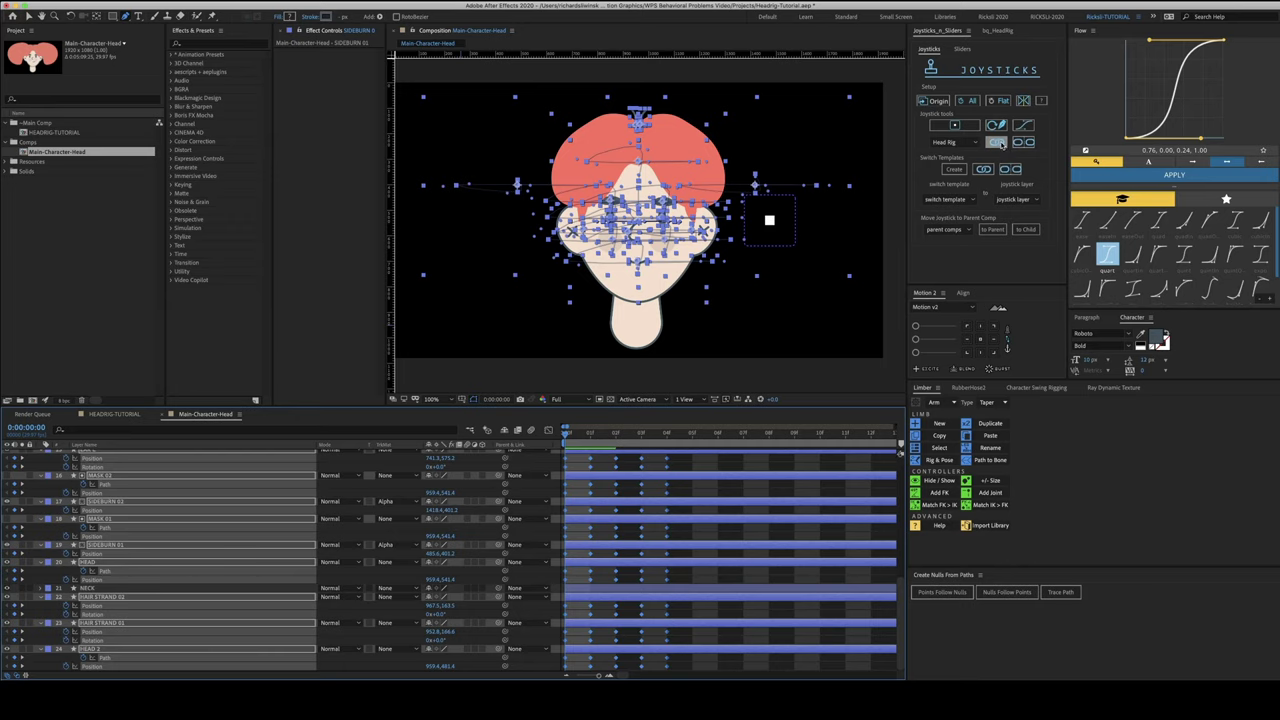
click(999, 143)
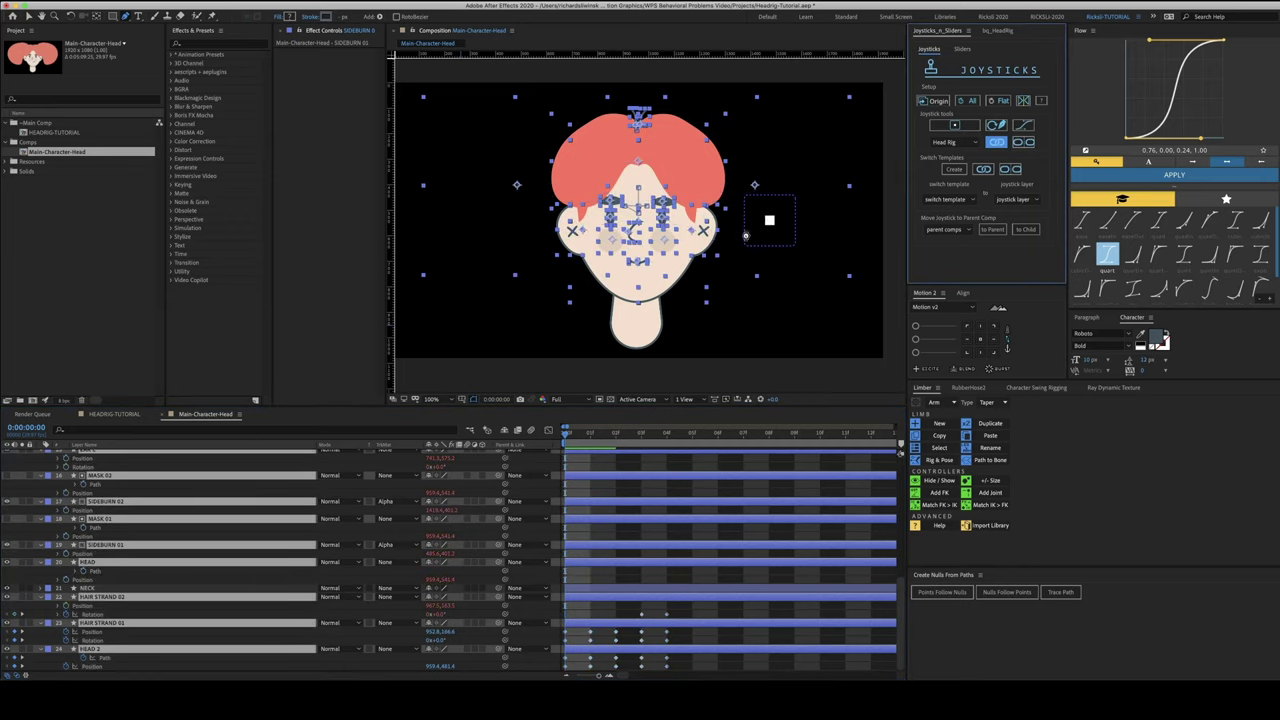
click(648, 462)
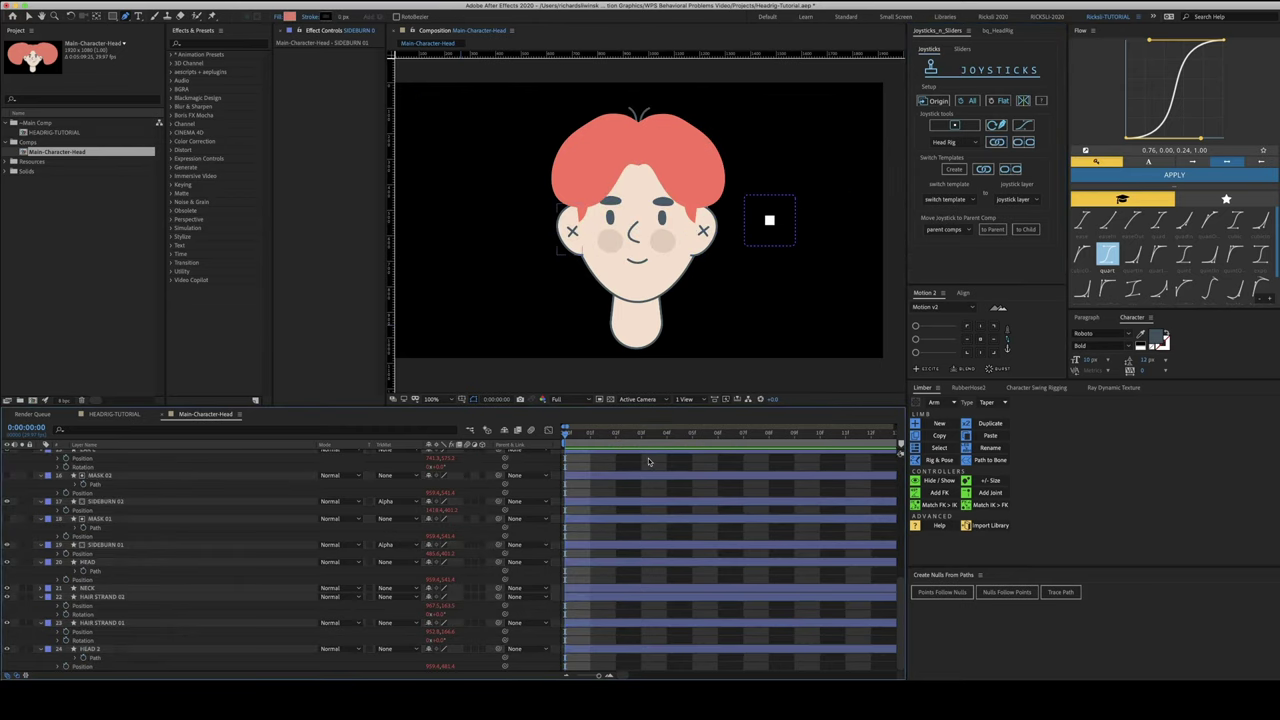
key(u)
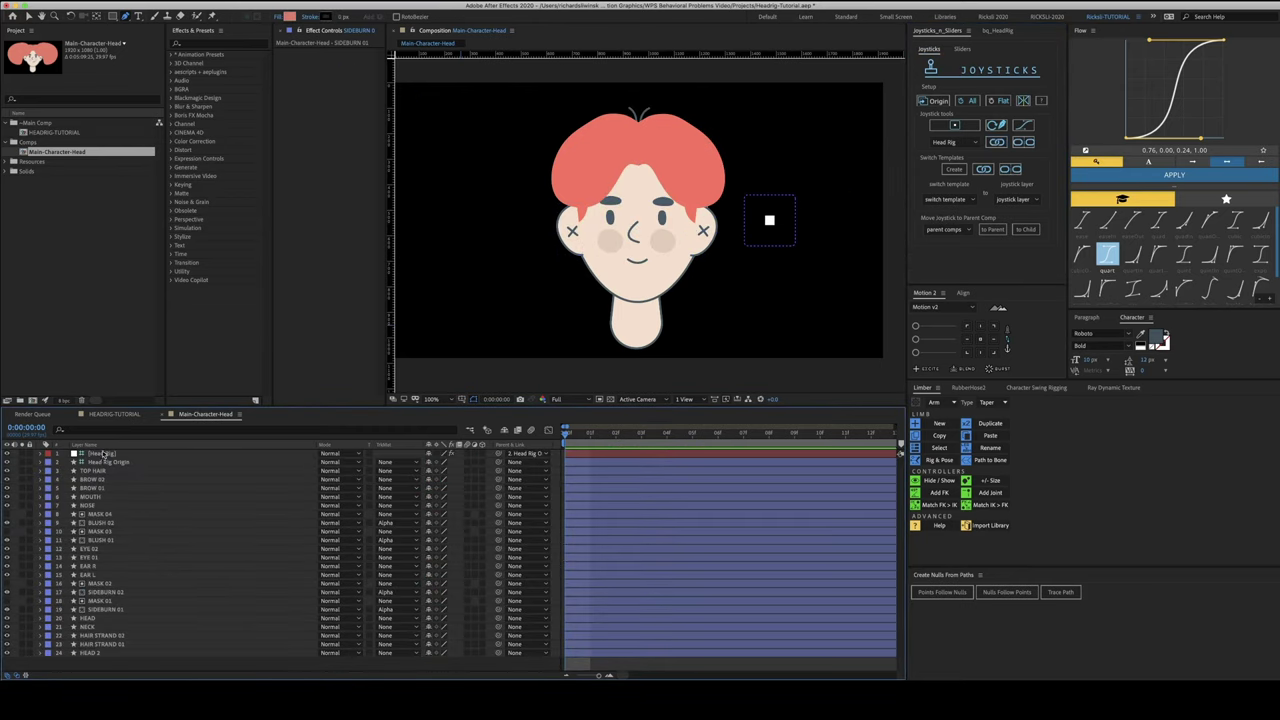
Set a starting Position keyframe at 0,0 on the Head Rig controller and go to 0:00:00:10
click(103, 454)
key(p)
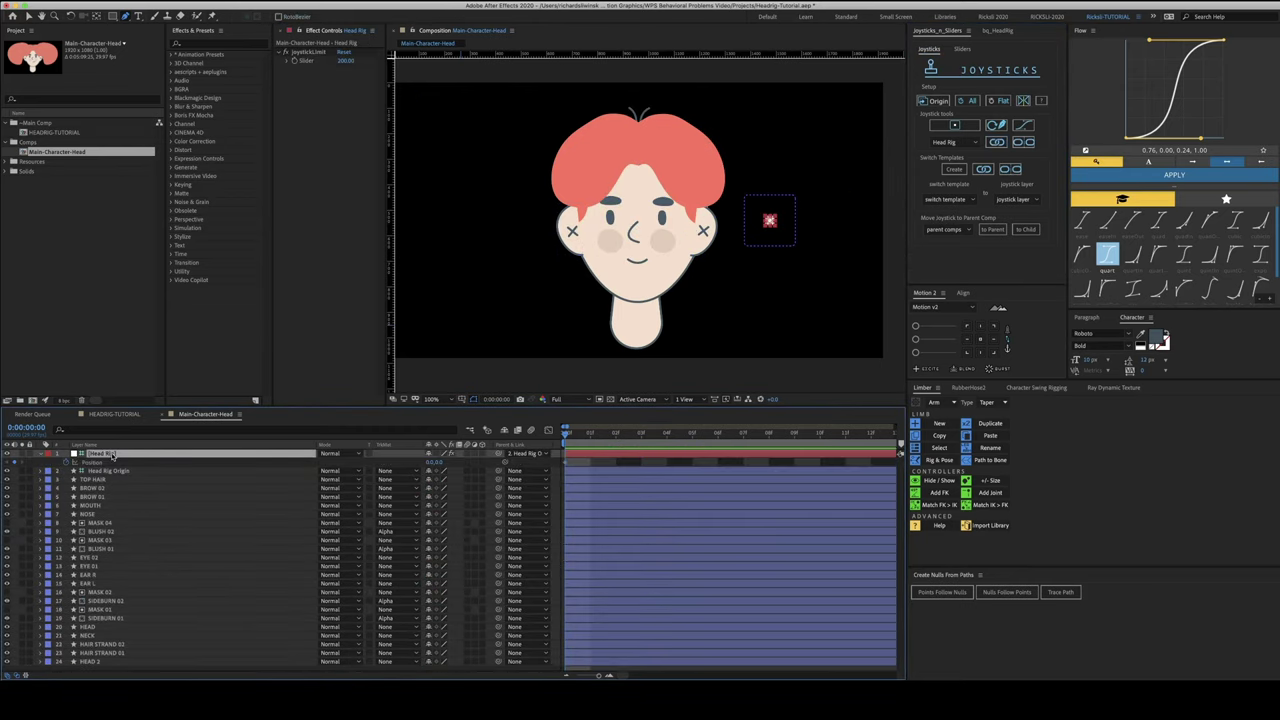
key(space)
key(minus)
key(minus)
key(minus)
key(minus)
key(minus)
key(minus)
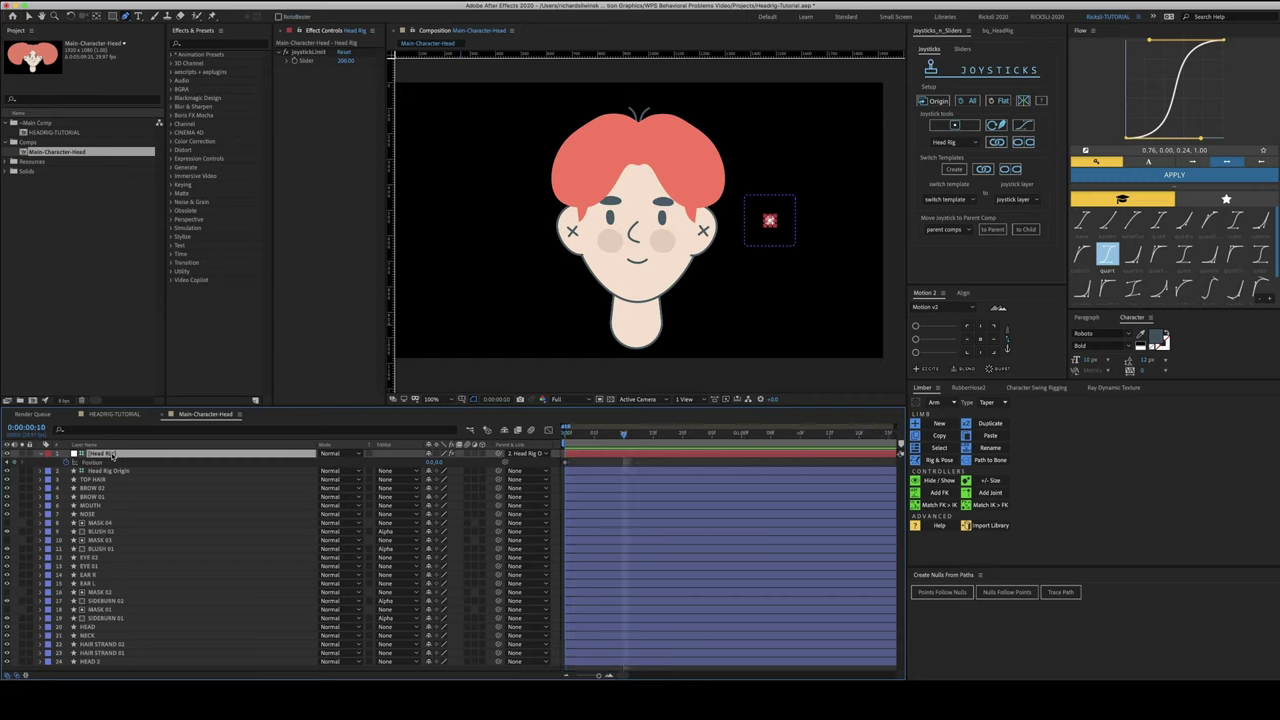
Move the Head Rig controller about 160 units left at 0:00:00:10 to turn the head left
key(shift+Left)
key(shift+Left)
key(shift+Left)
key(shift+Left)
key(shift+Left)
key(shift+Left)
key(shift+Left)
key(shift+Left)
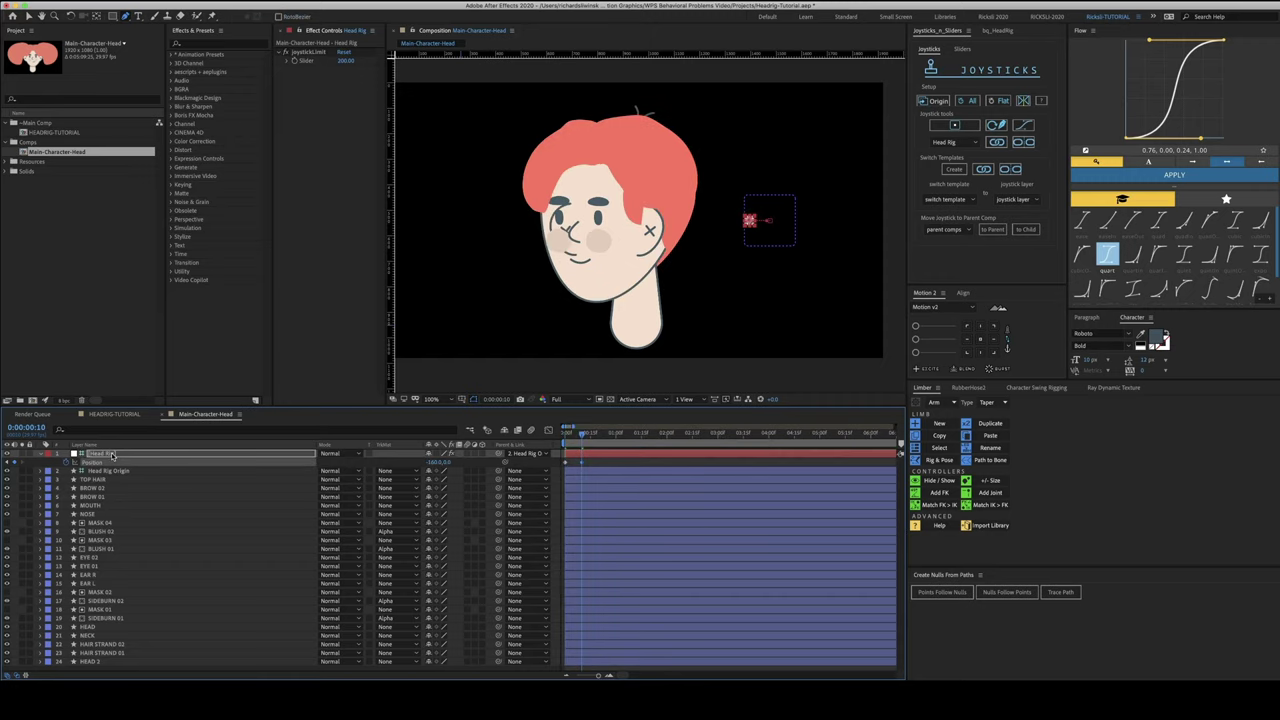
key(shift+Right)
key(shift+Right)
key(shift+Right)
key(shift+Right)
key(shift+Left)
key(shift+Left)
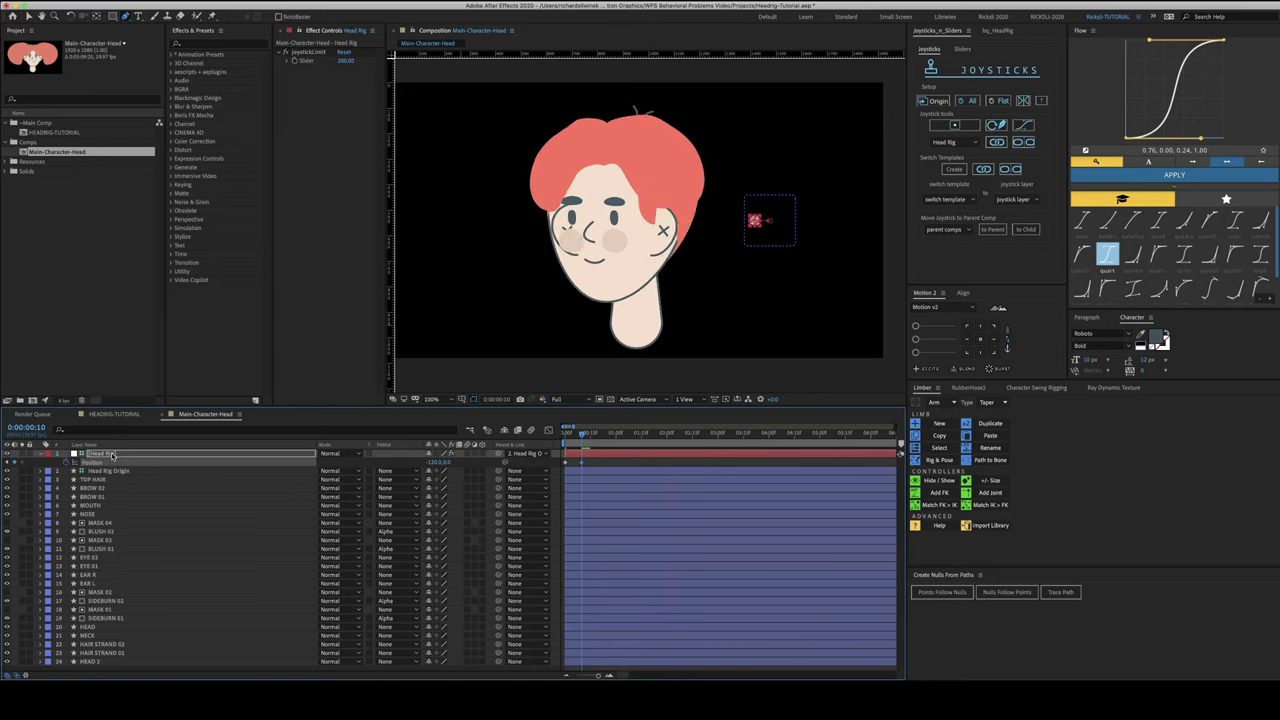
key(shift+Left)
key(shift+Left)
key(shift+Left)
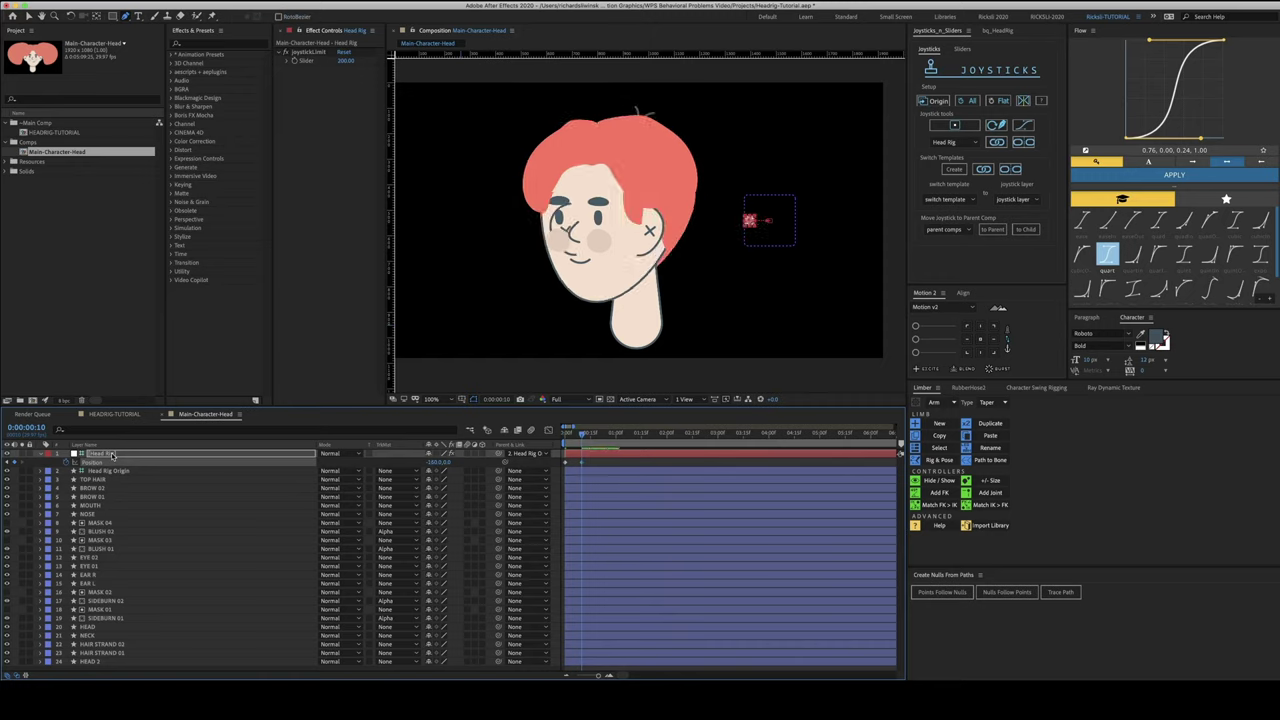
At 0:00:01:00, move the Head Rig controller to the right side of its box, about 160 units from centre
key(shift+Page_Down)
key(shift+Page_Down)
key(shift+Right)
key(shift+Right)
key(shift+Right)
key(shift+Right)
key(shift+Right)
key(shift+Right)
key(shift+Right)
key(shift+Right)
key(shift+Right)
key(shift+Right)
key(shift+Right)
key(shift+Right)
key(shift+Right)
key(shift+Right)
key(shift+Right)
key(shift+Right)
key(shift+Right)
key(shift+Right)
key(shift+Right)
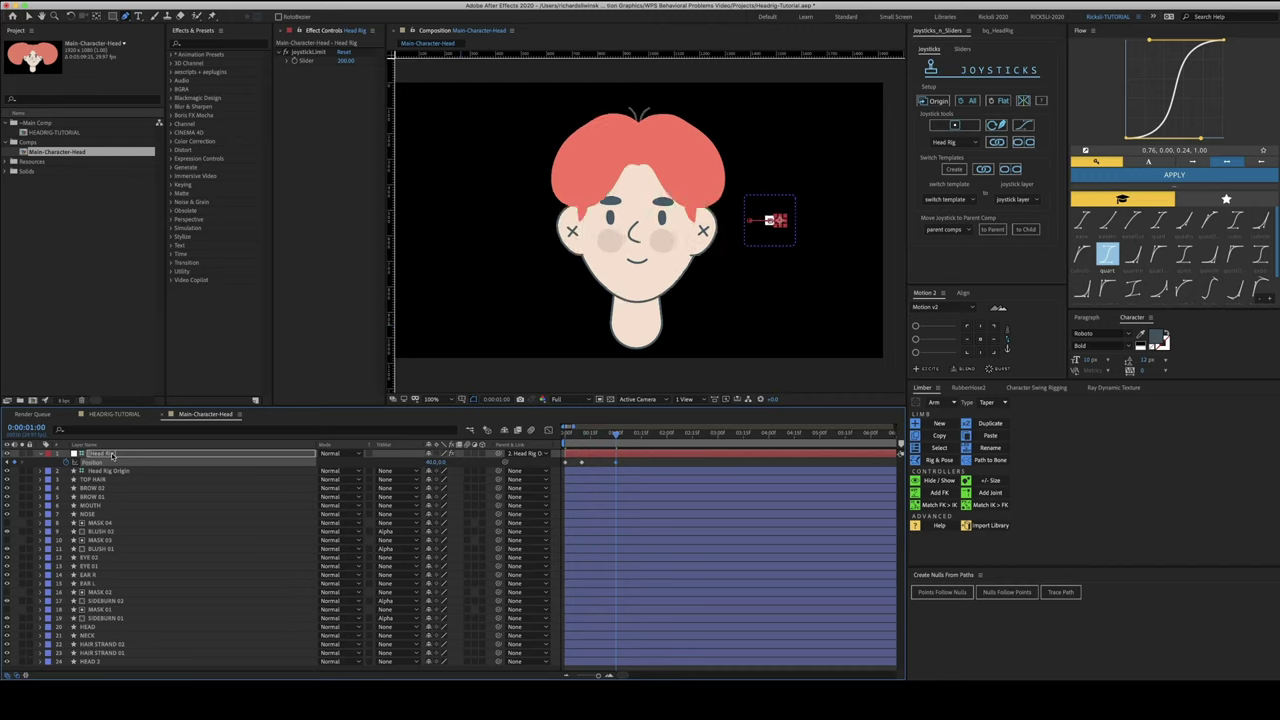
key(shift+Right)
key(shift+Right)
key(shift+Right)
key(shift+Right)
key(shift+Right)
key(shift+Right)
key(shift+Right)
key(shift+Right)
key(shift+Right)
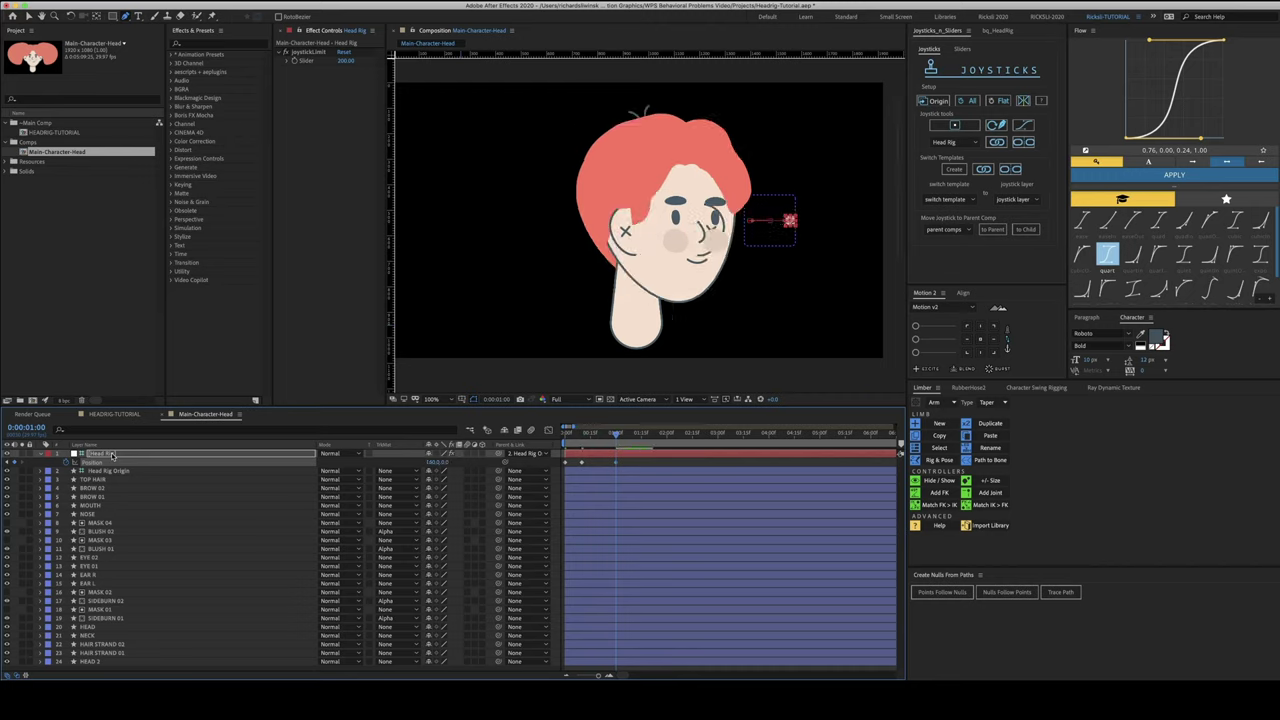
key(shift+Right)
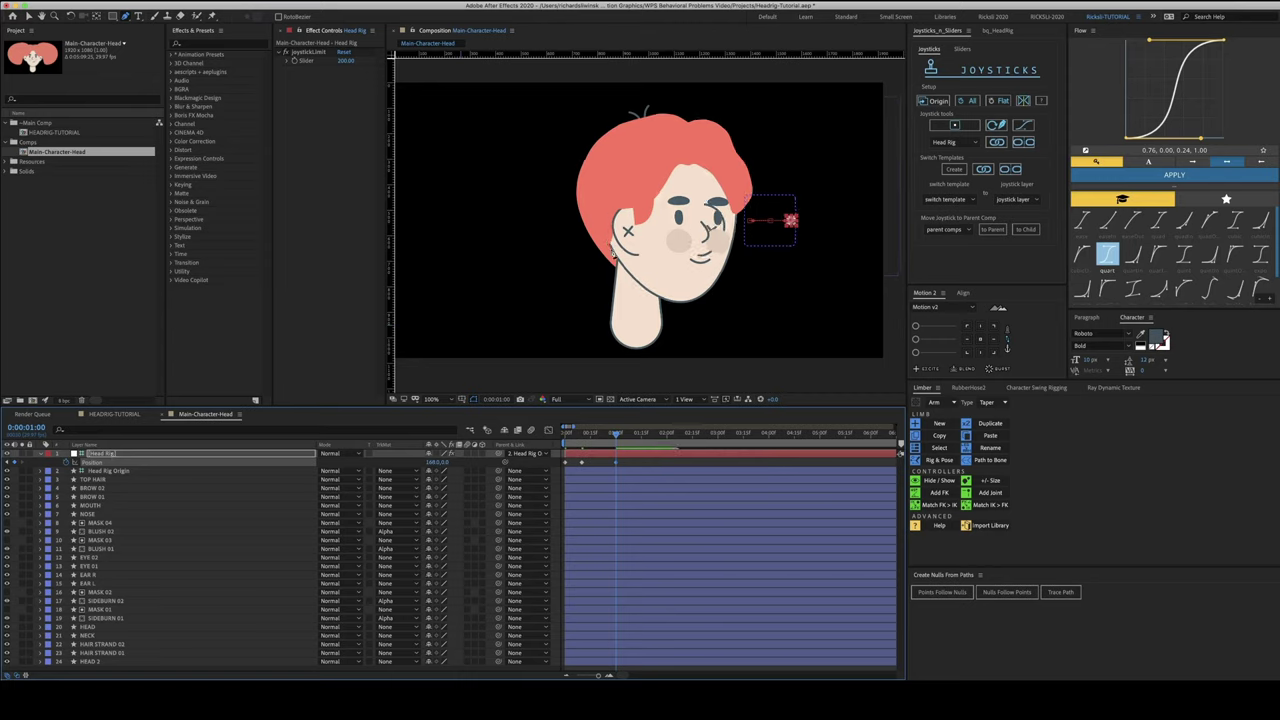
Paste the centred 0,0 Position keyframe at 0:00:01:10 and end the work area at 0:00:01:20
key(shift+Page_Down)
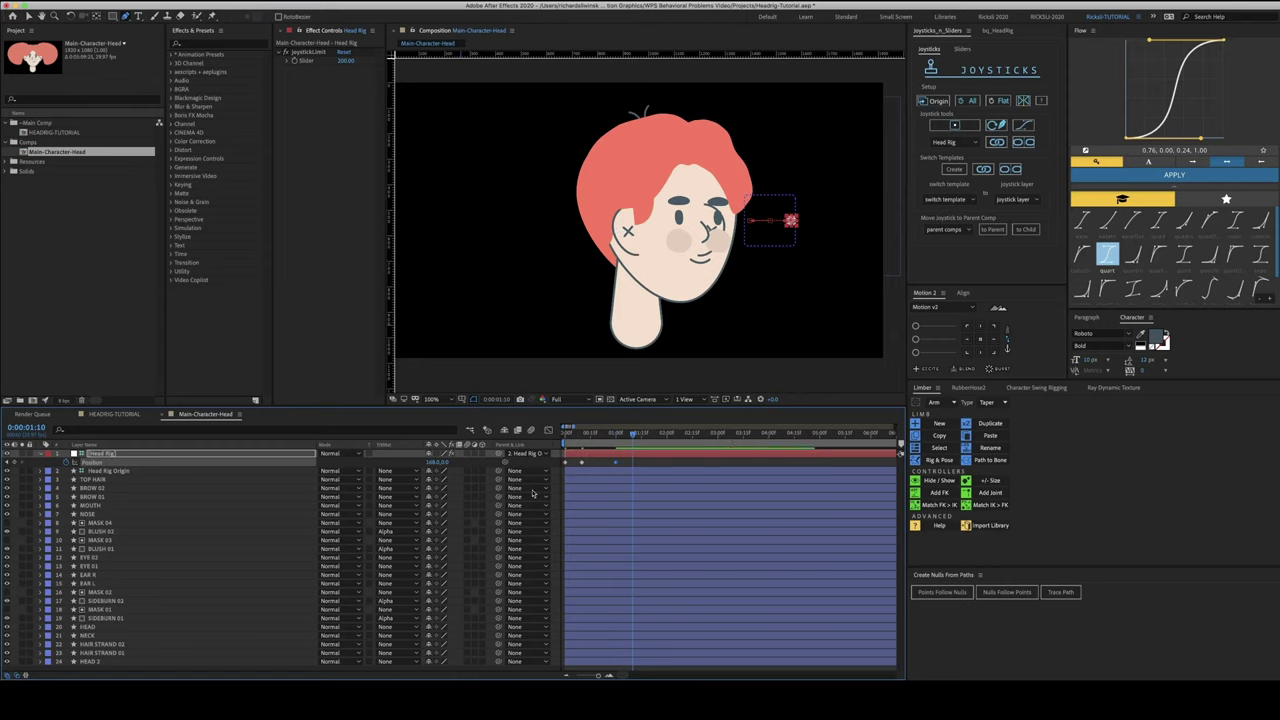
key(super+v)
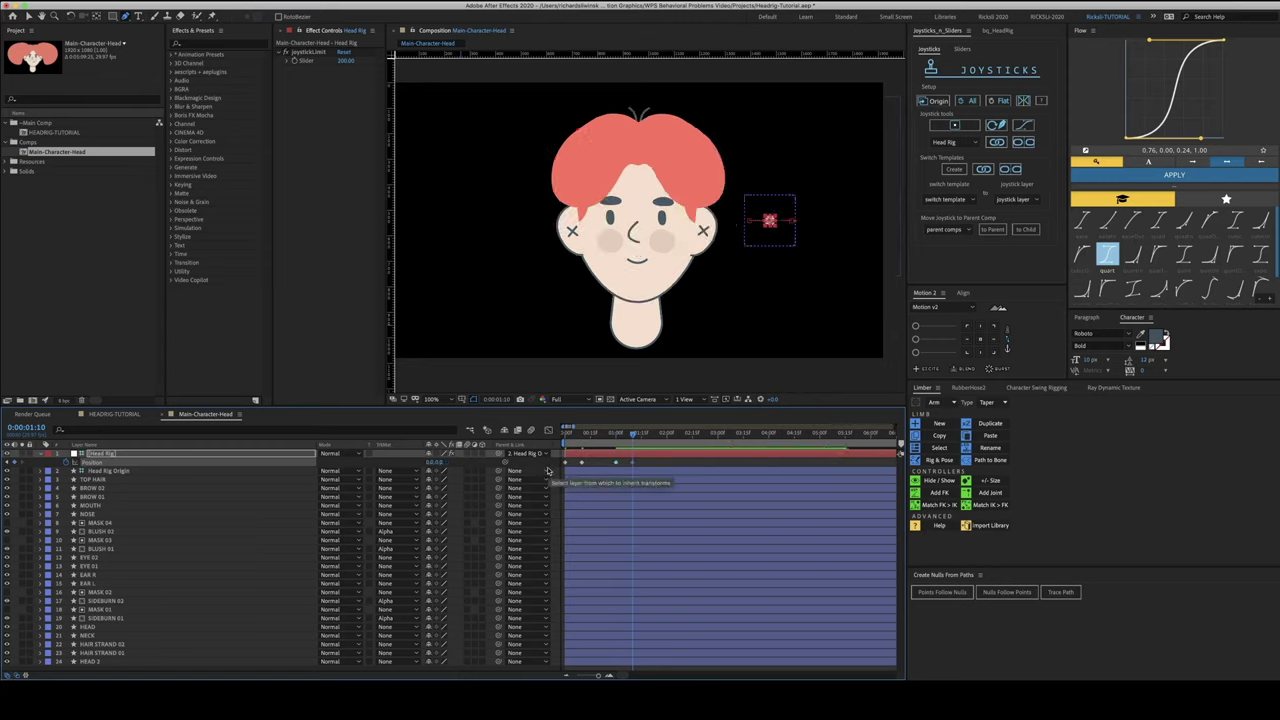
key(shift+Page_Down)
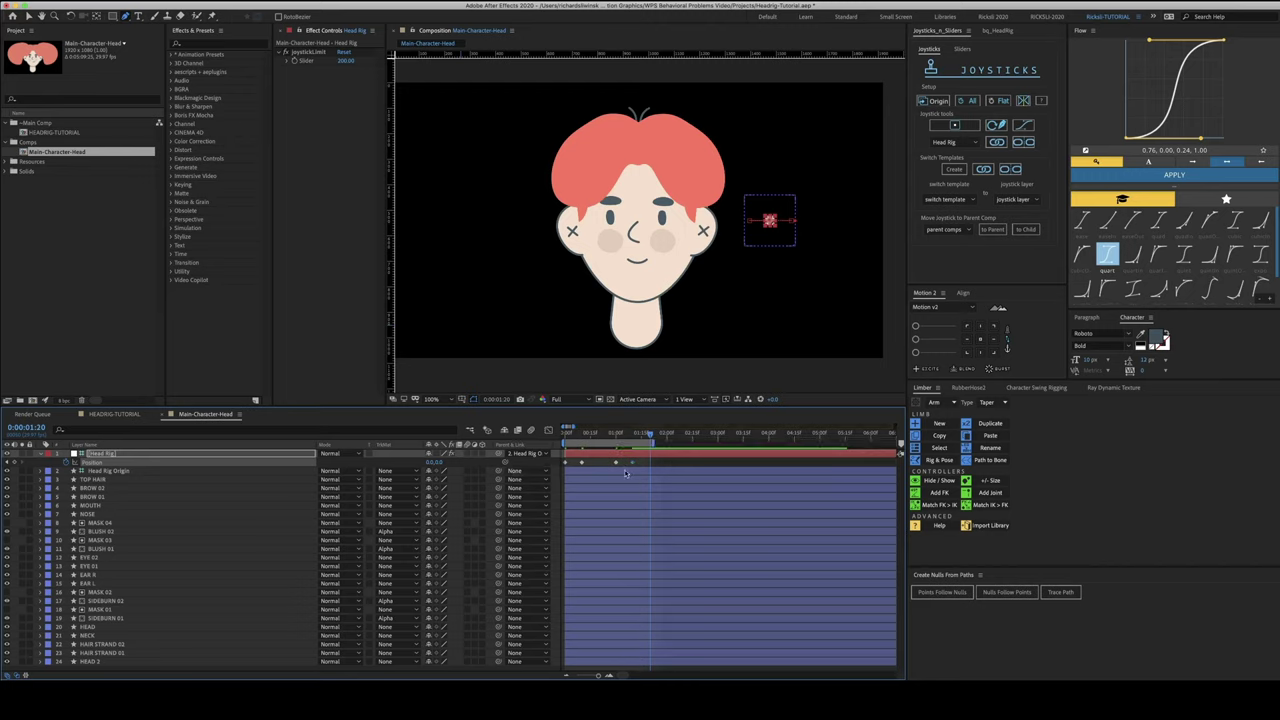
Apply the 0.76, 0.00, 0.24, 1.00 easing curve to all Head Rig Position keyframes and preview the head turn
drag(646, 458, 556, 481)
click(1171, 178)
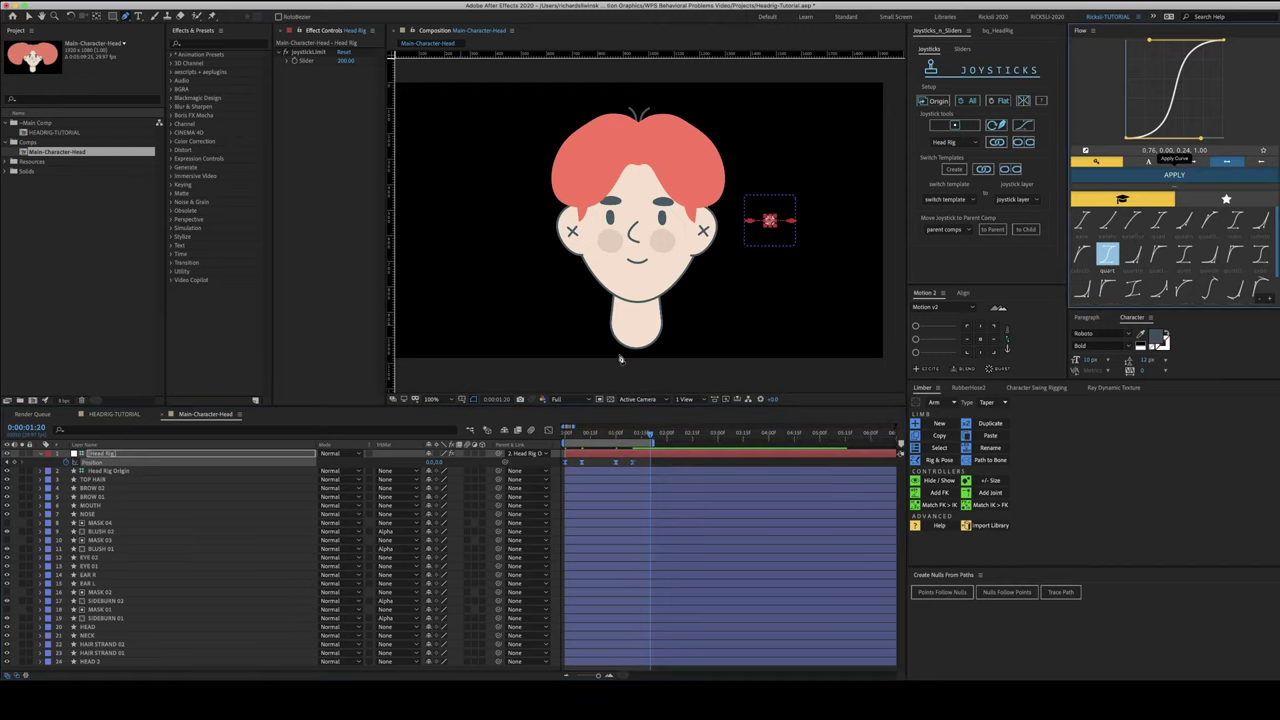
click(667, 461)
key(space)
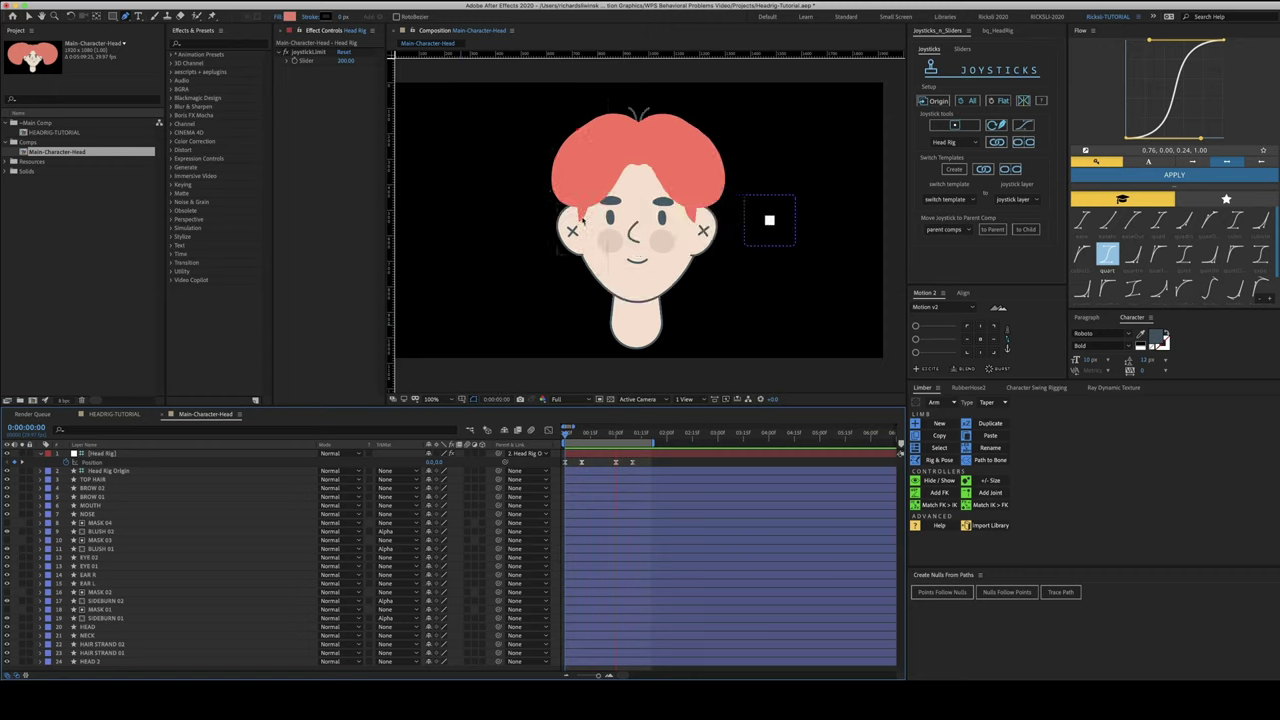
Inspect the SIDEBURN 01 and SIDEBURN 02 layer shapes around the ears and preview the head turn
key(v)
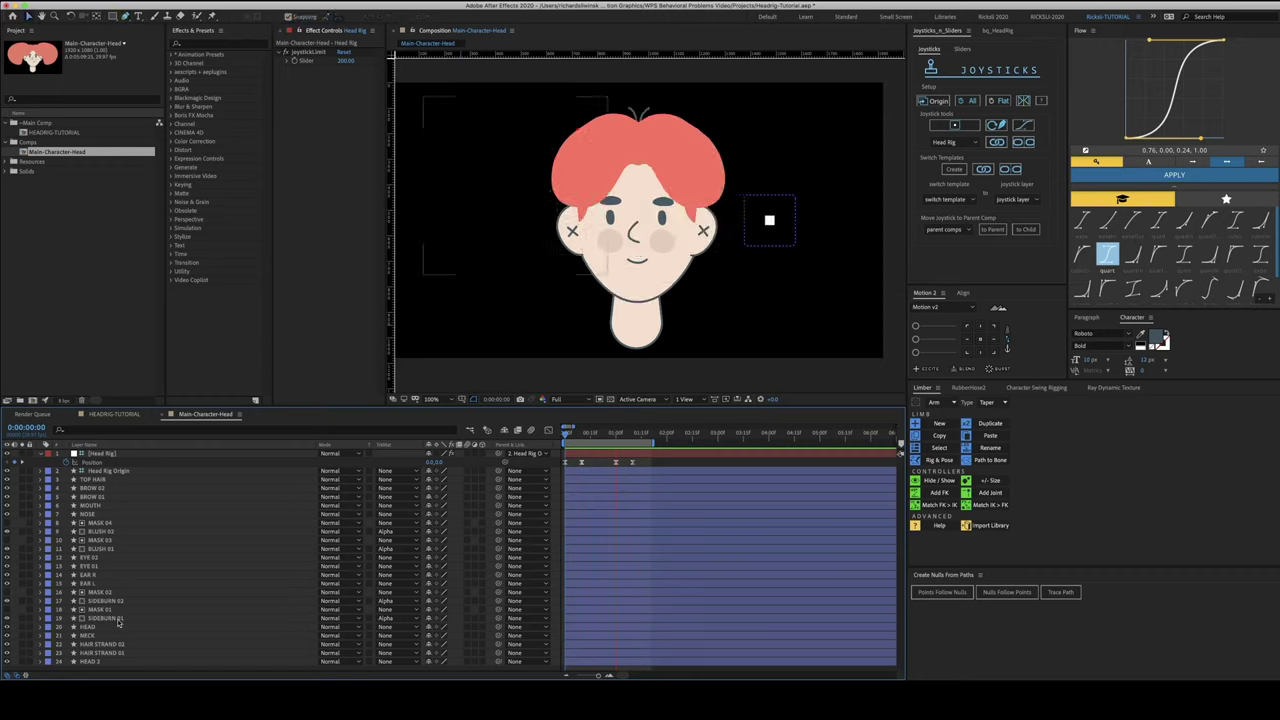
click(115, 619)
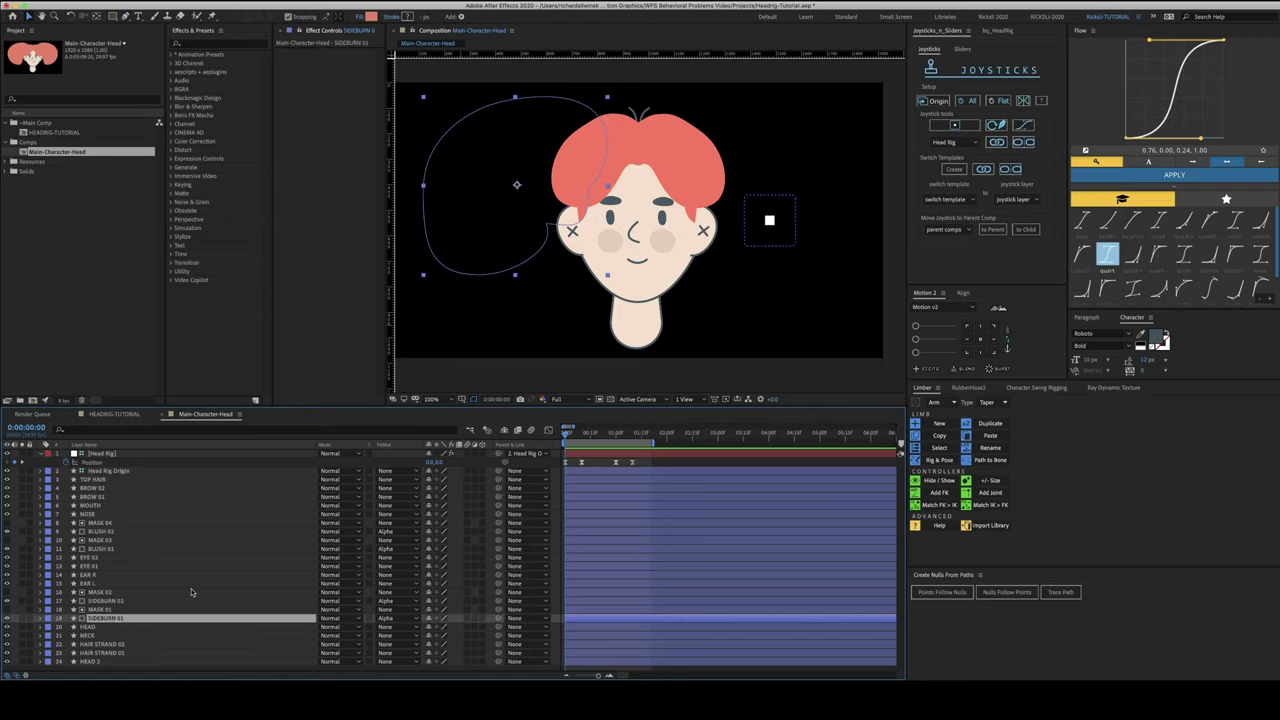
click(124, 602)
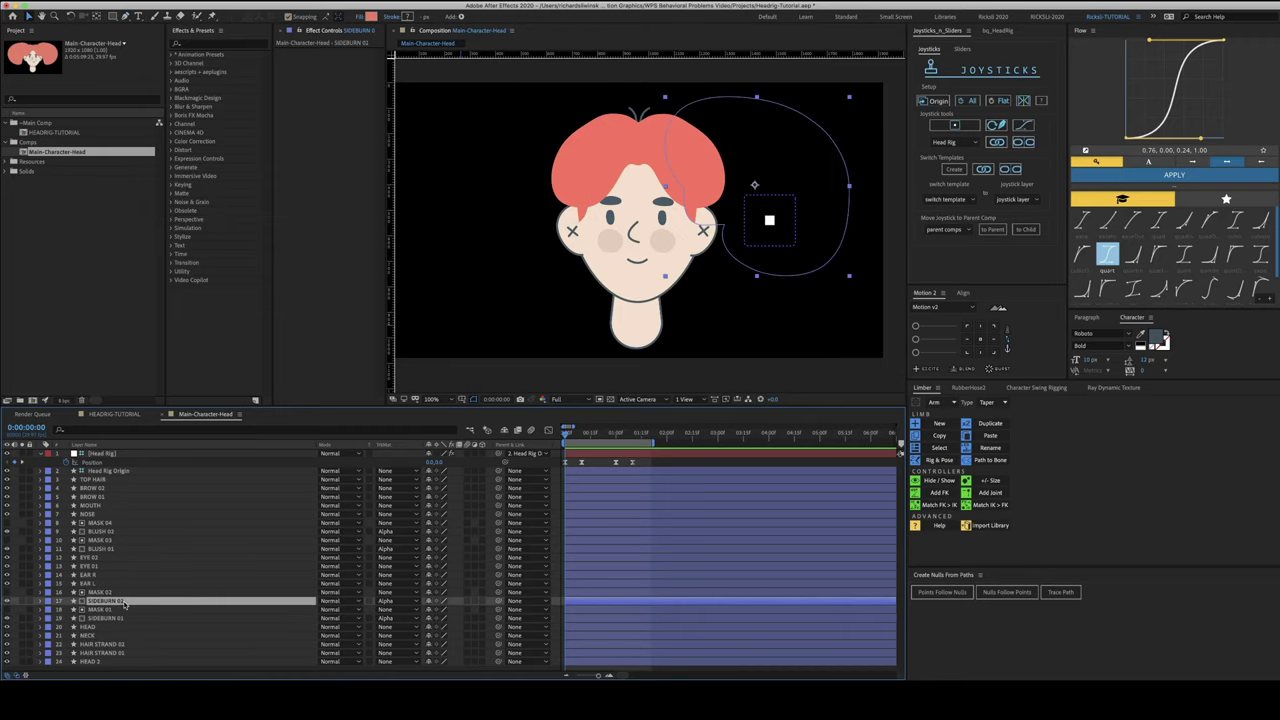
click(123, 617)
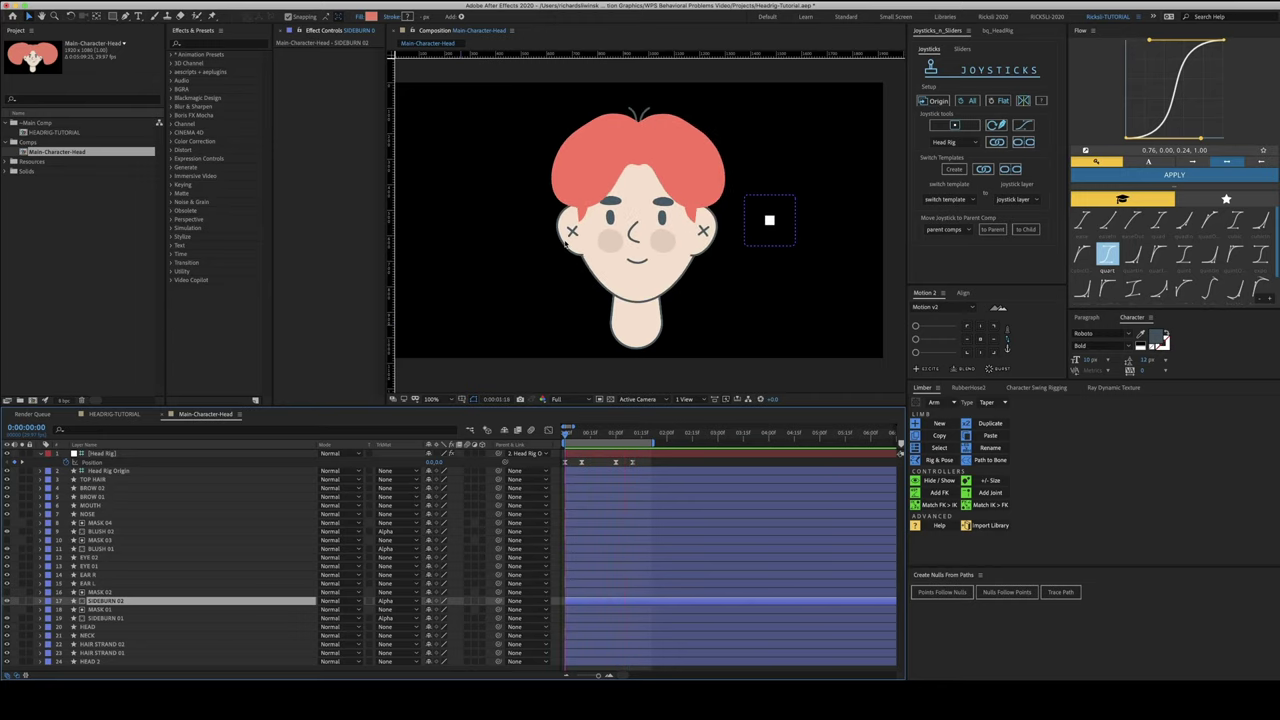
key(space)
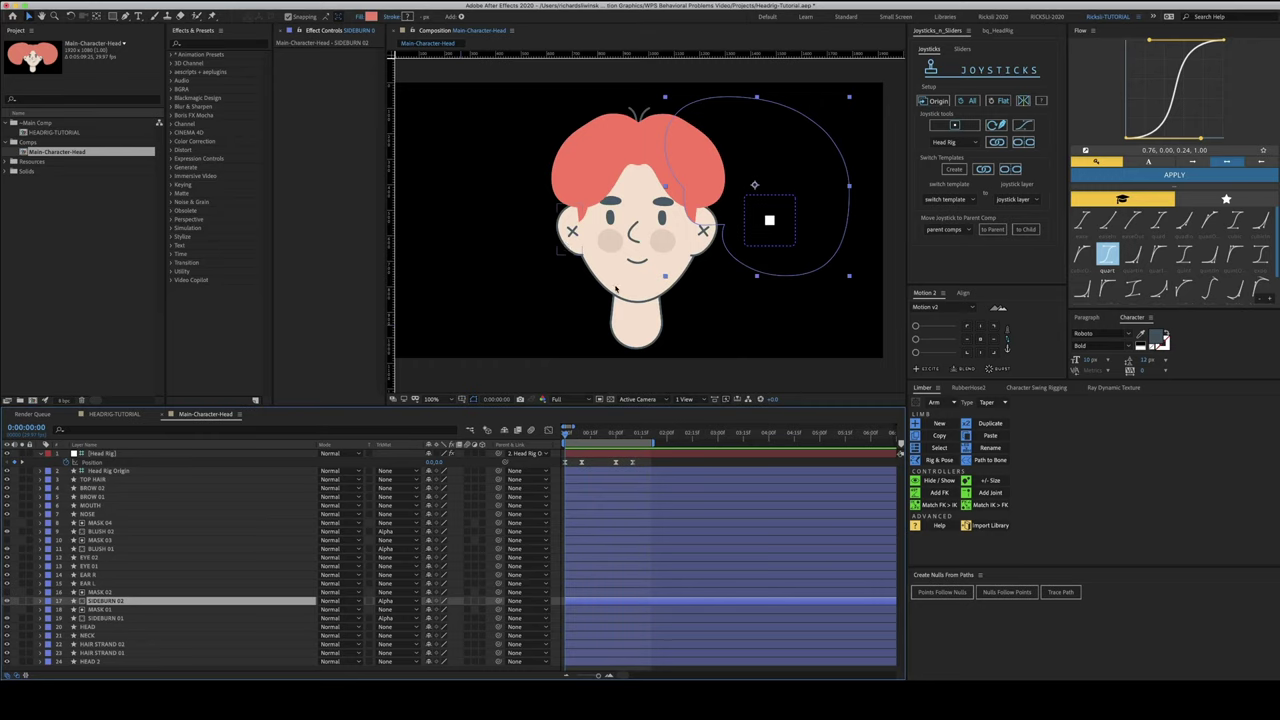
Unbind the layers from the Head Rig joystick and reveal all layers' pose keyframes
click(657, 463)
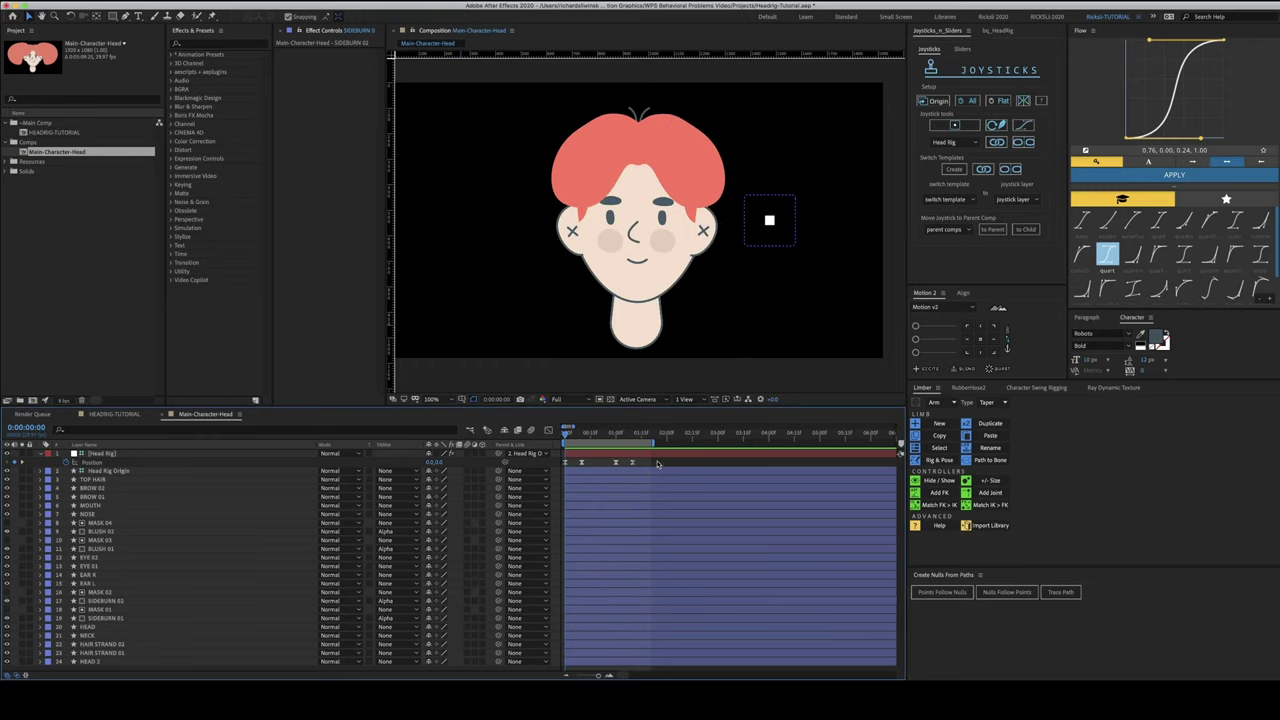
click(150, 455)
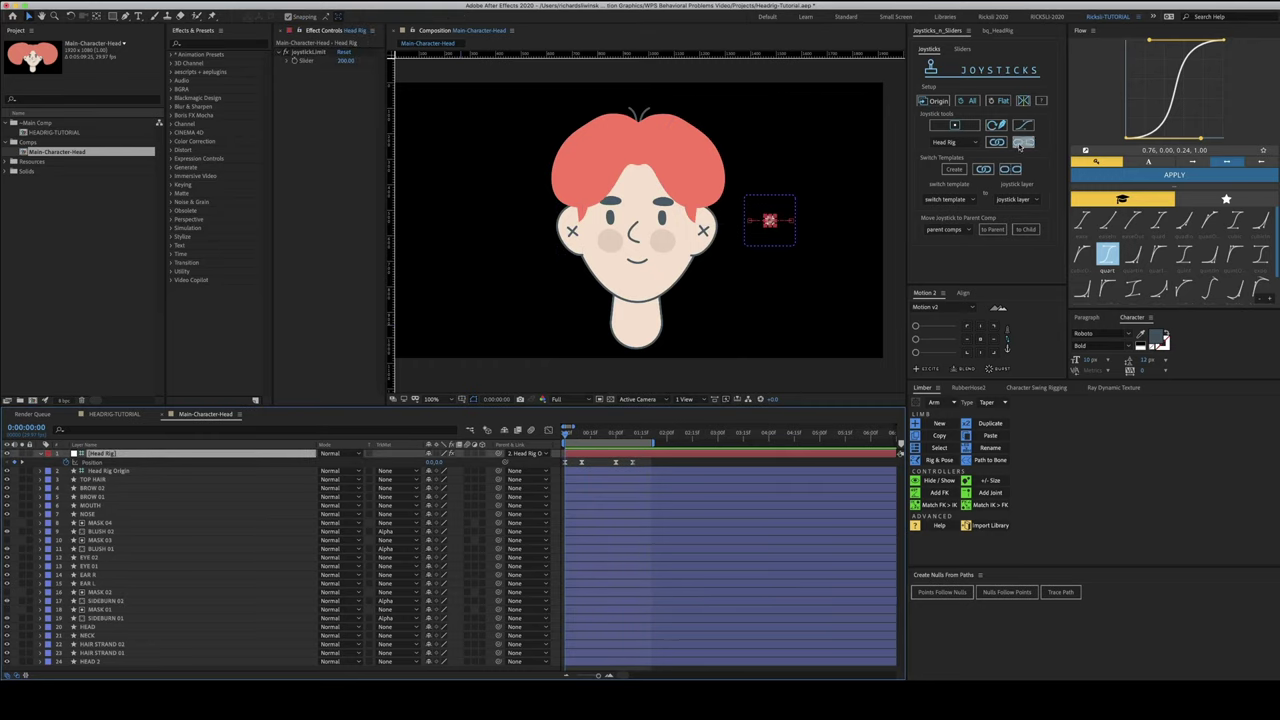
click(1020, 145)
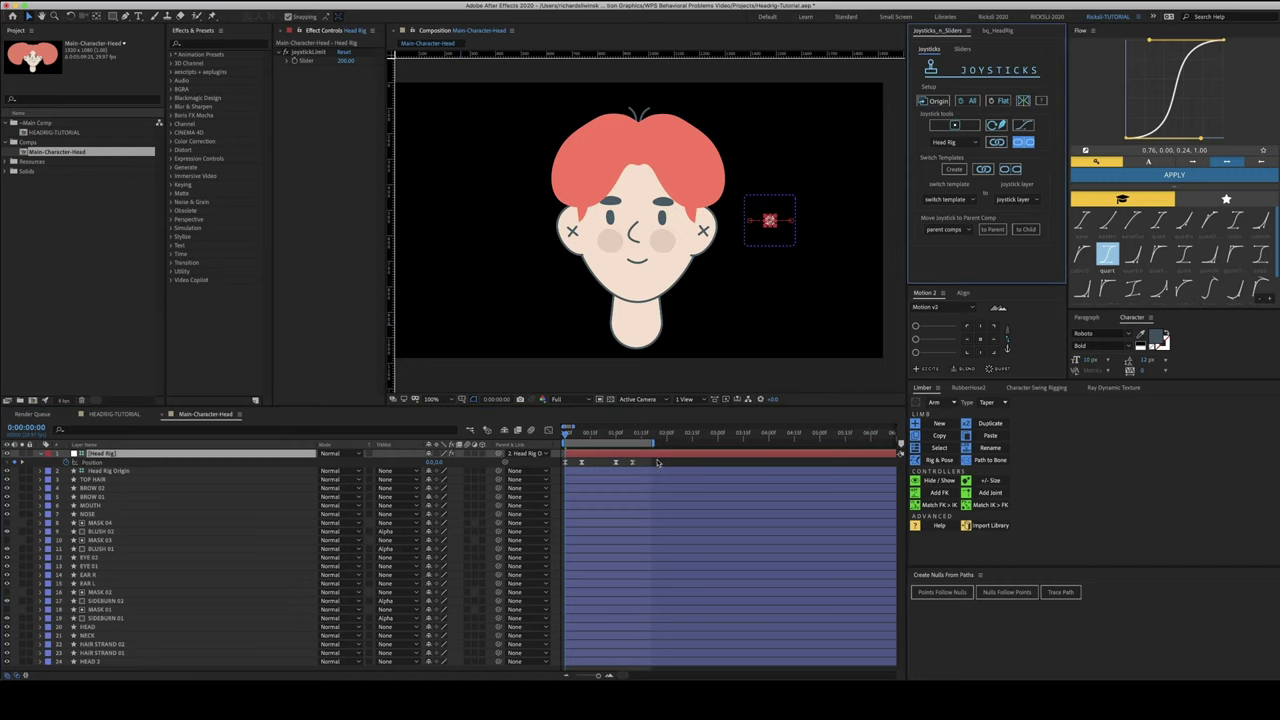
click(660, 465)
key(u)
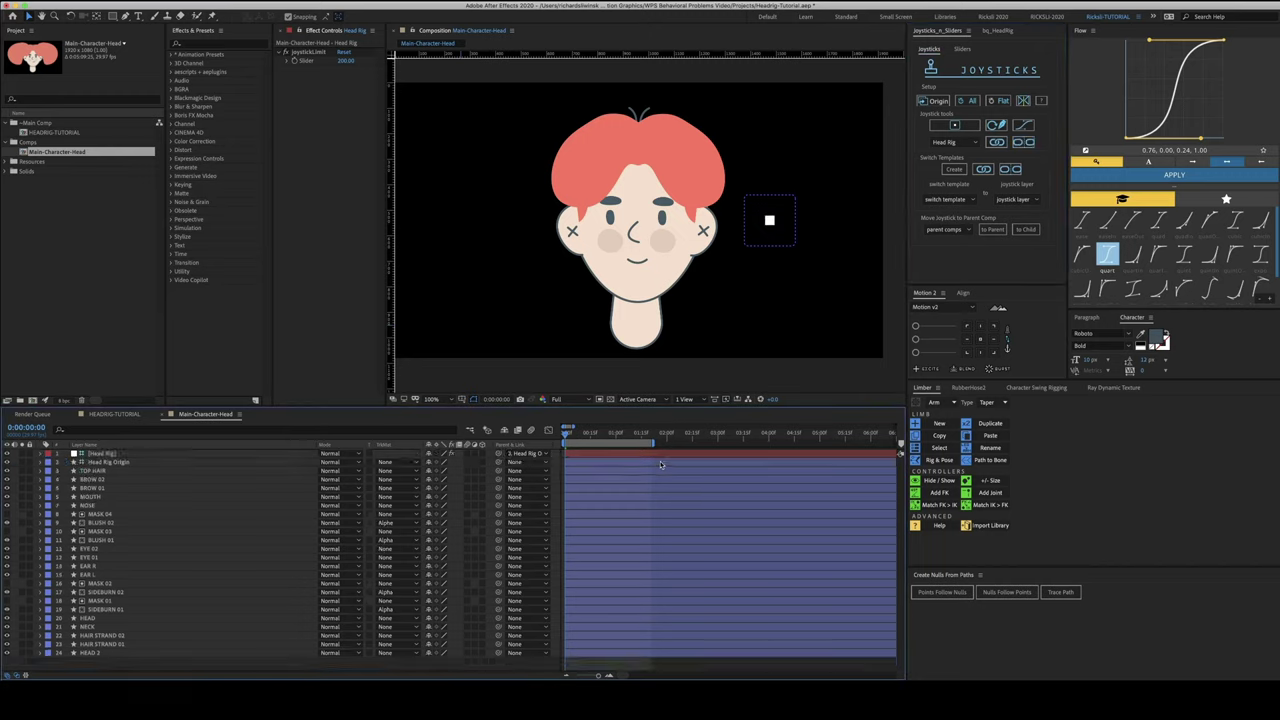
key(u)
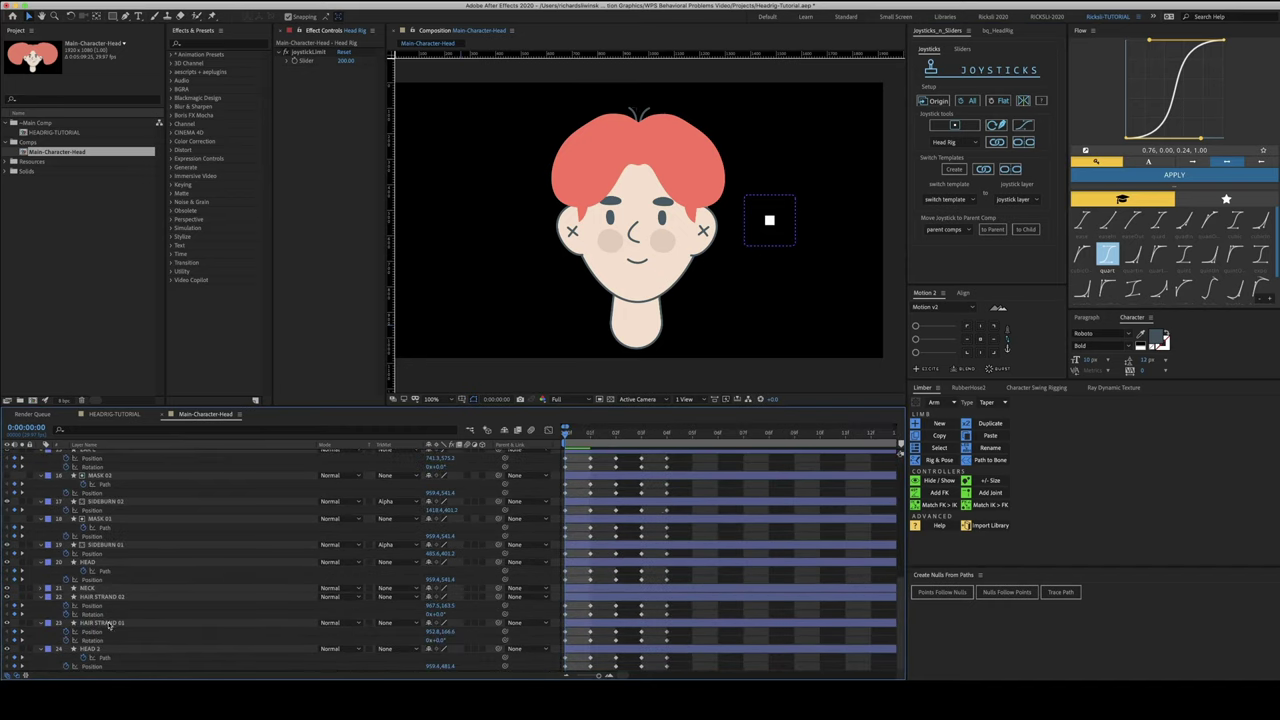
At 0:00:00:01, nudge SIDEBURN 01's path point beside the ear slightly toward the face and adjust its curve handle
click(109, 545)
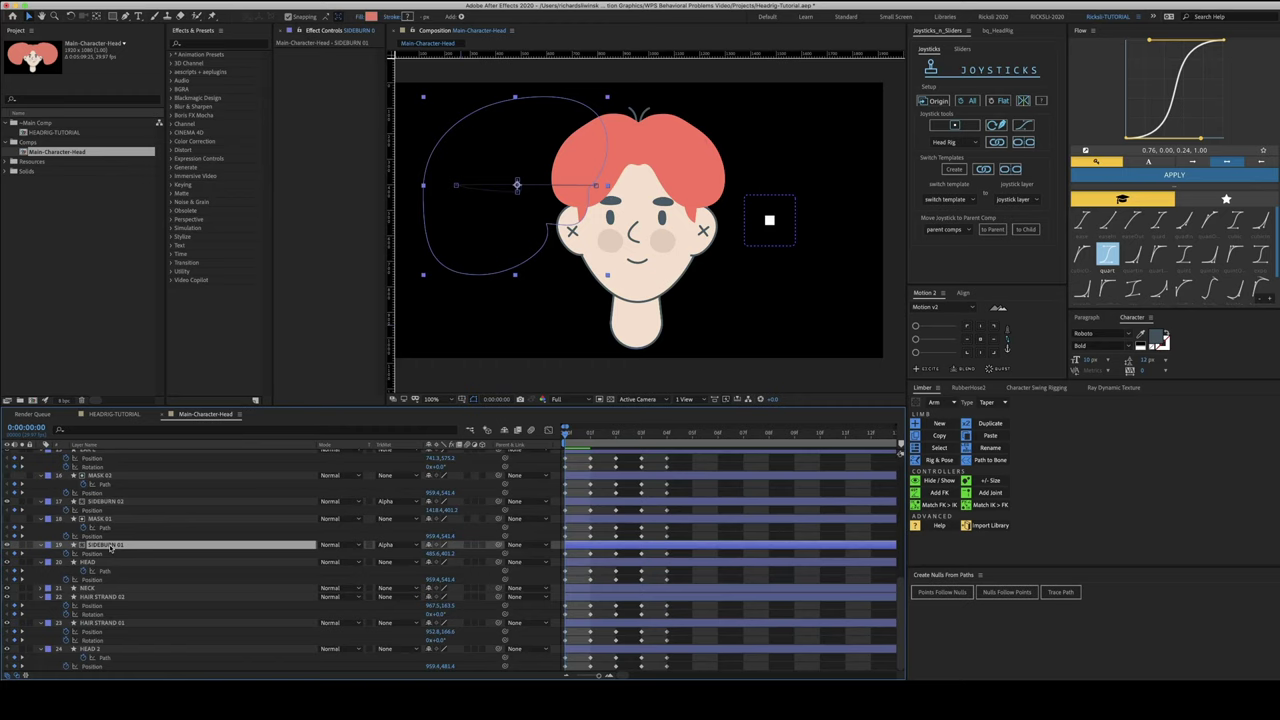
key(Page_Down)
scroll(645, 540, up, 10)
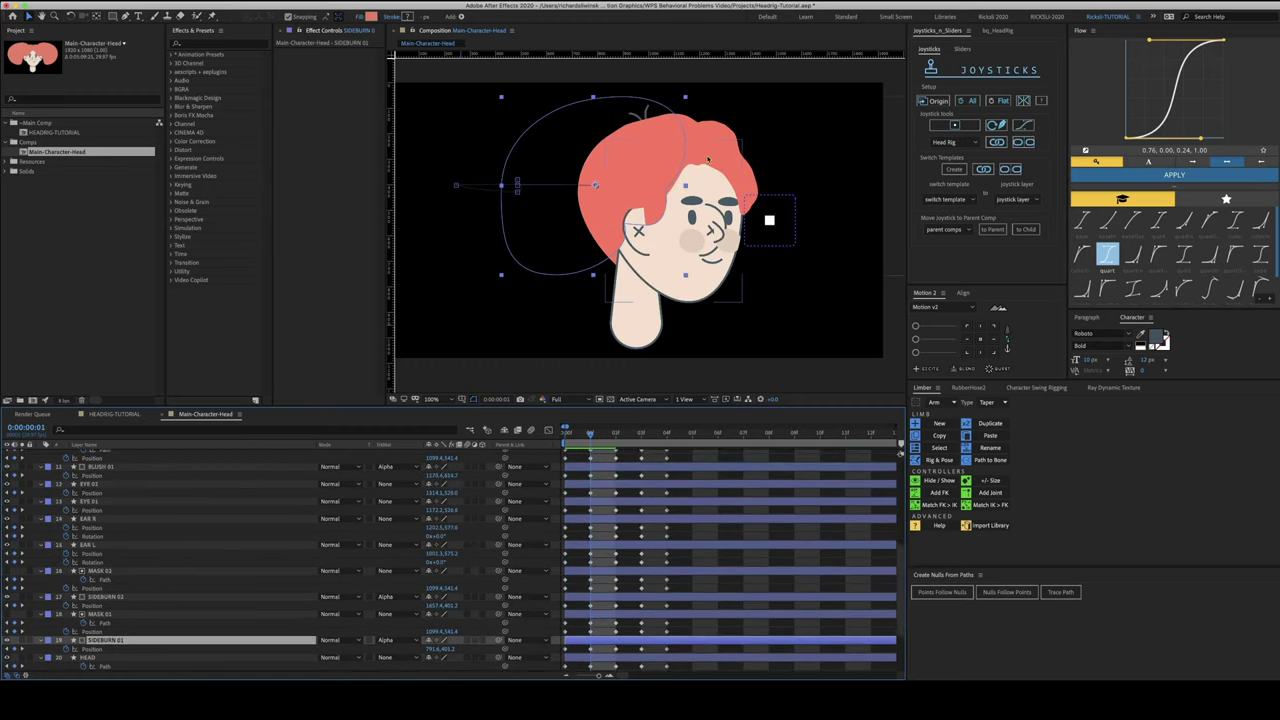
scroll(645, 540, down, 10)
key(period)
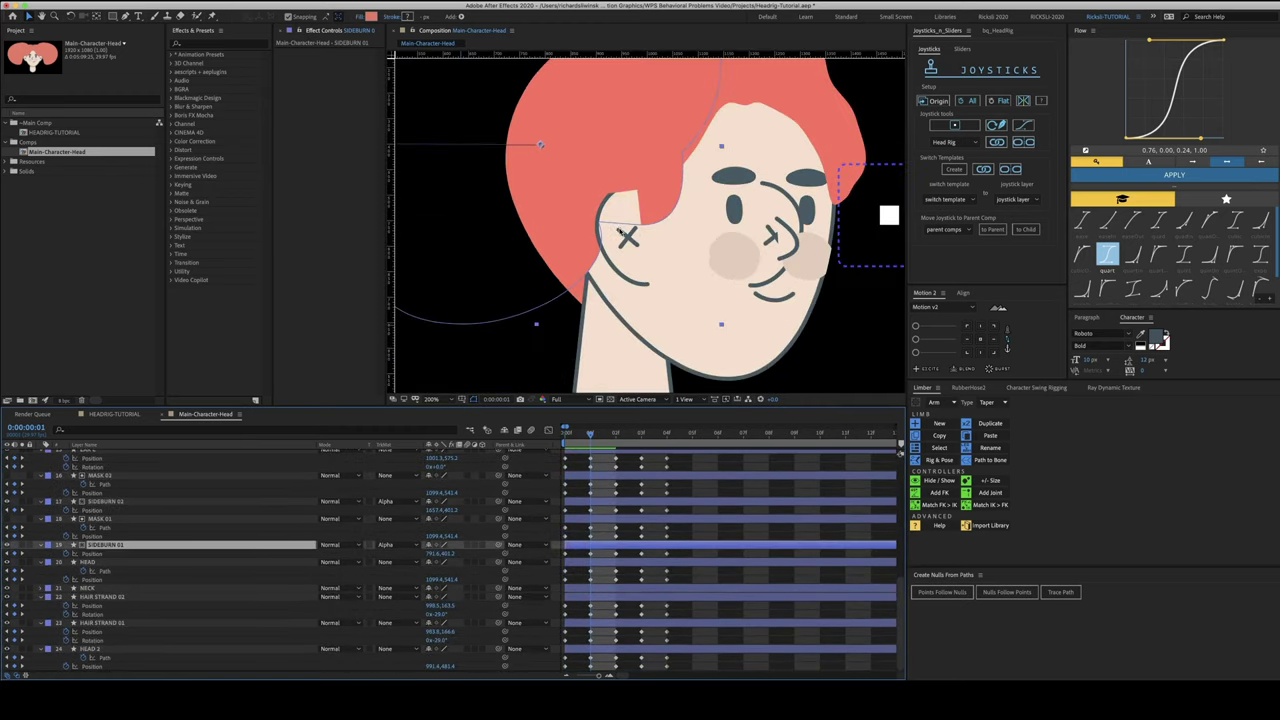
key(g)
drag(600, 224, 609, 223)
drag(630, 273, 602, 281)
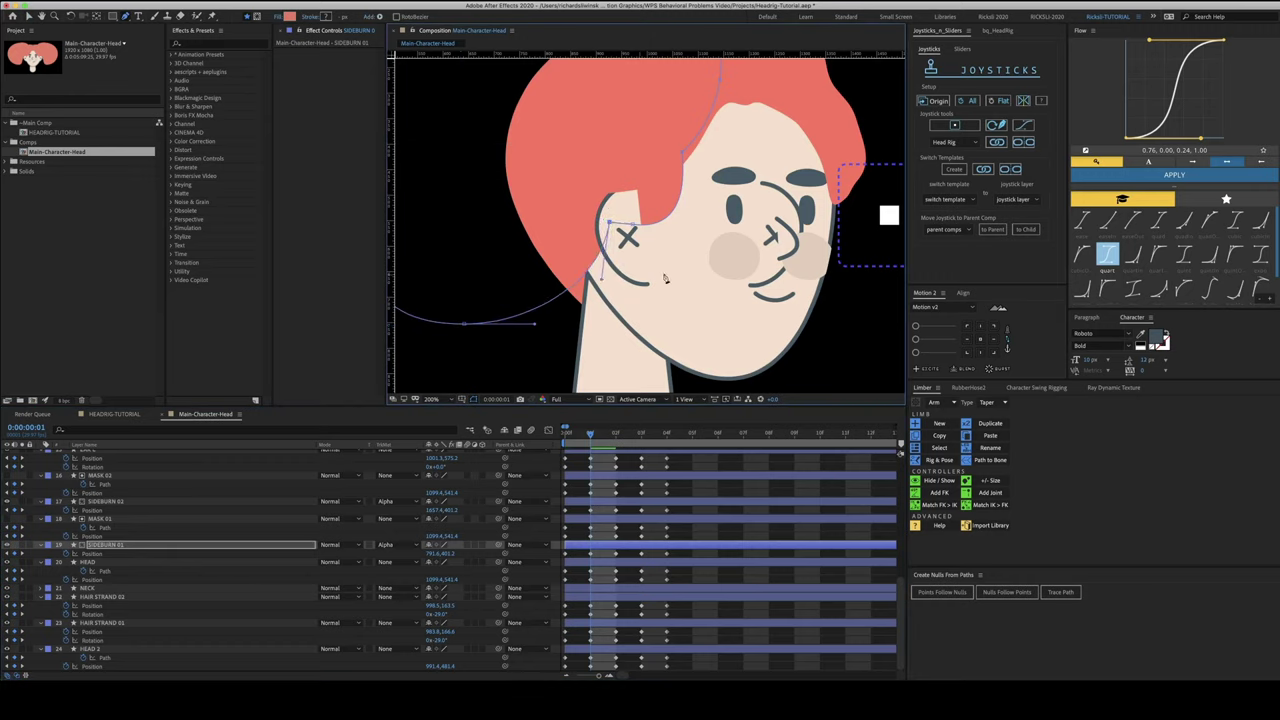
key(comma)
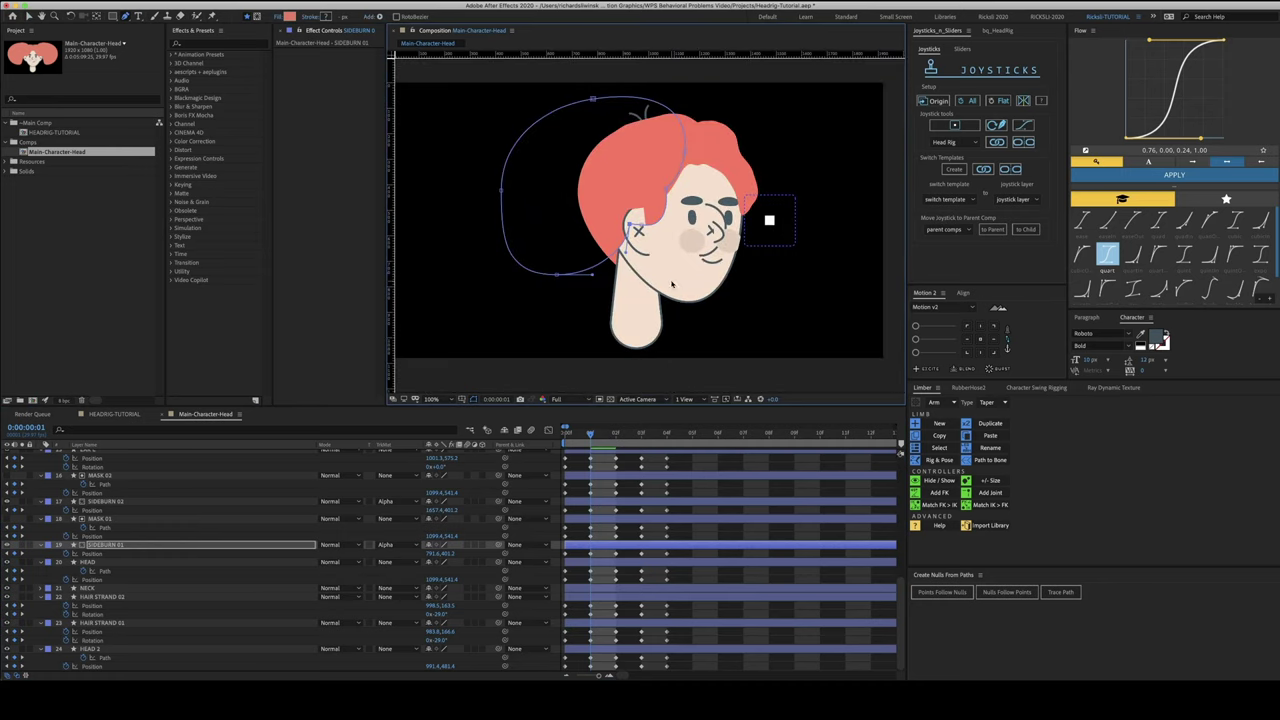
At 0:00:00:02, reshape the TOP HAIR path along the front hairline, adjusting its curve above the forehead and beside the brow
key(Page_Down)
scroll(138, 549, up, 10)
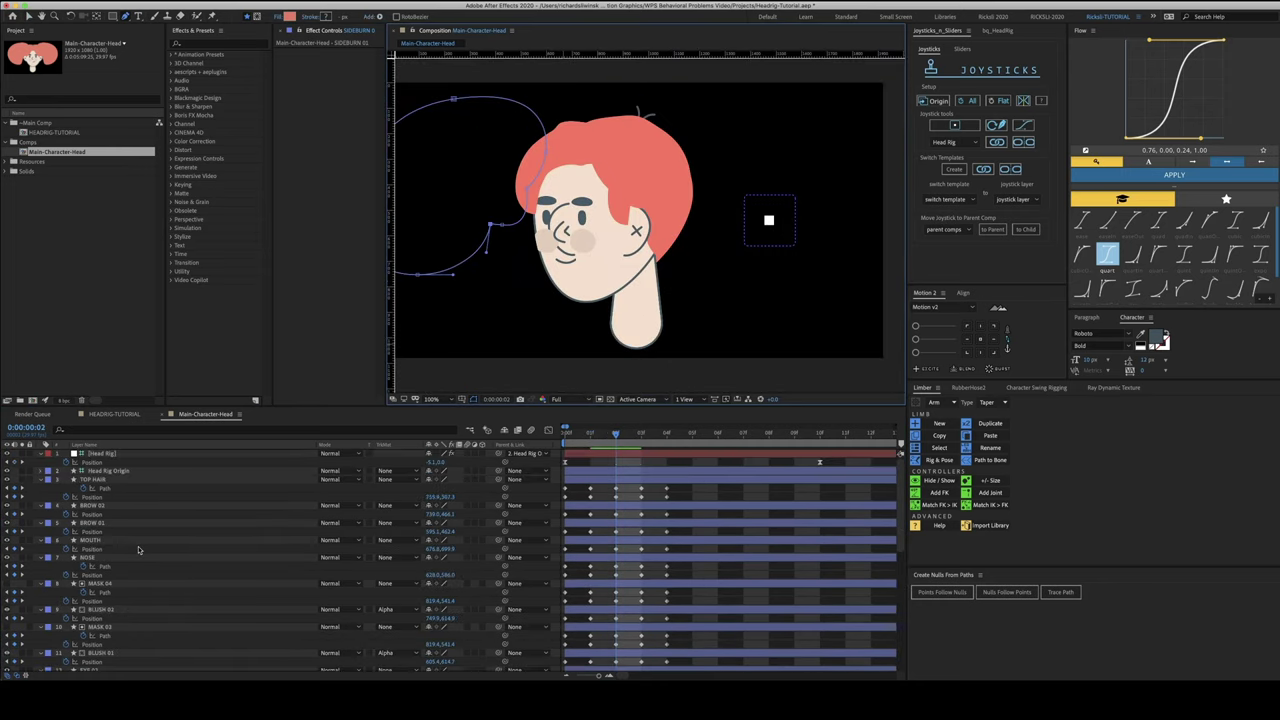
click(105, 480)
key(period)
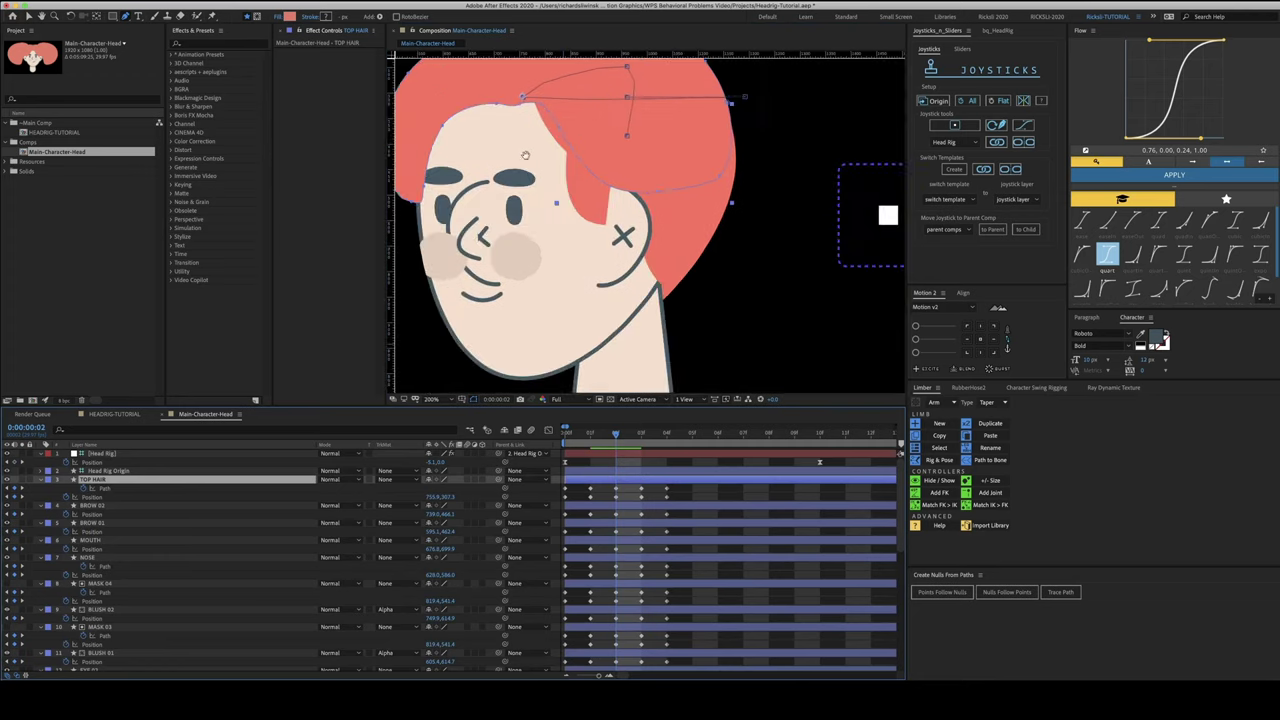
drag(502, 152, 626, 215)
key(g)
click(617, 168)
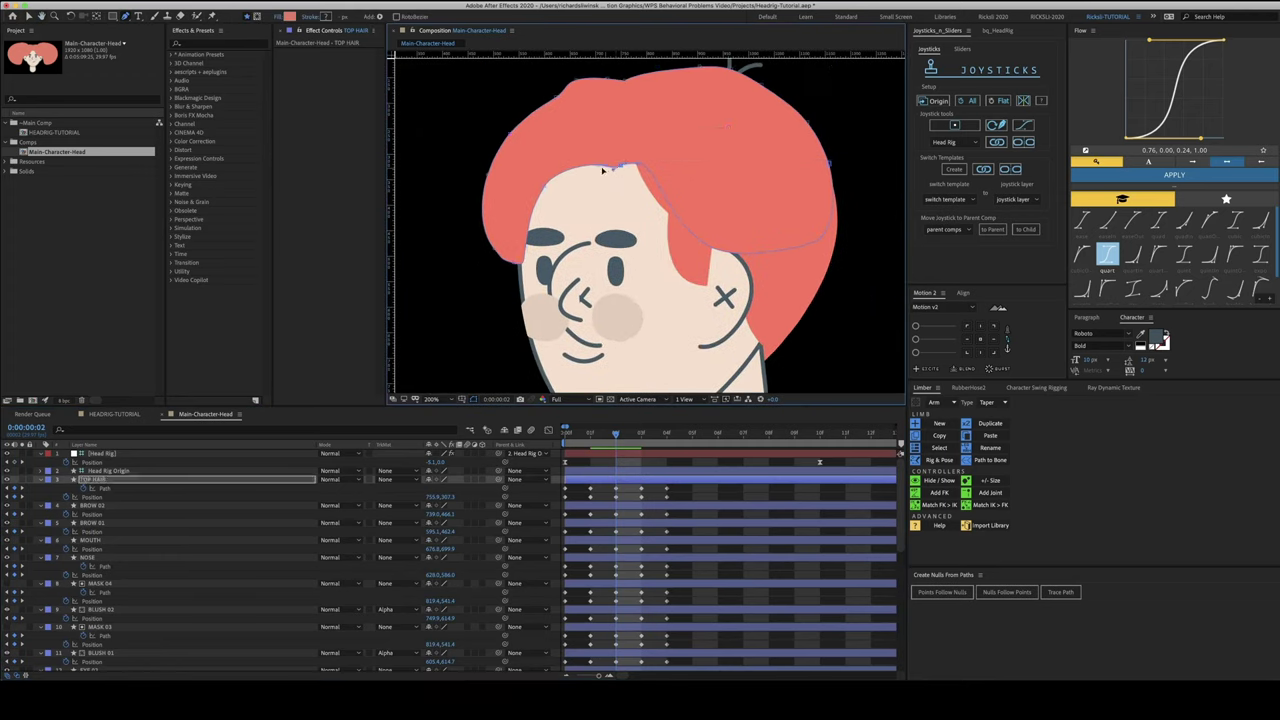
drag(620, 169, 549, 169)
drag(528, 236, 523, 248)
scroll(631, 187, down, 2)
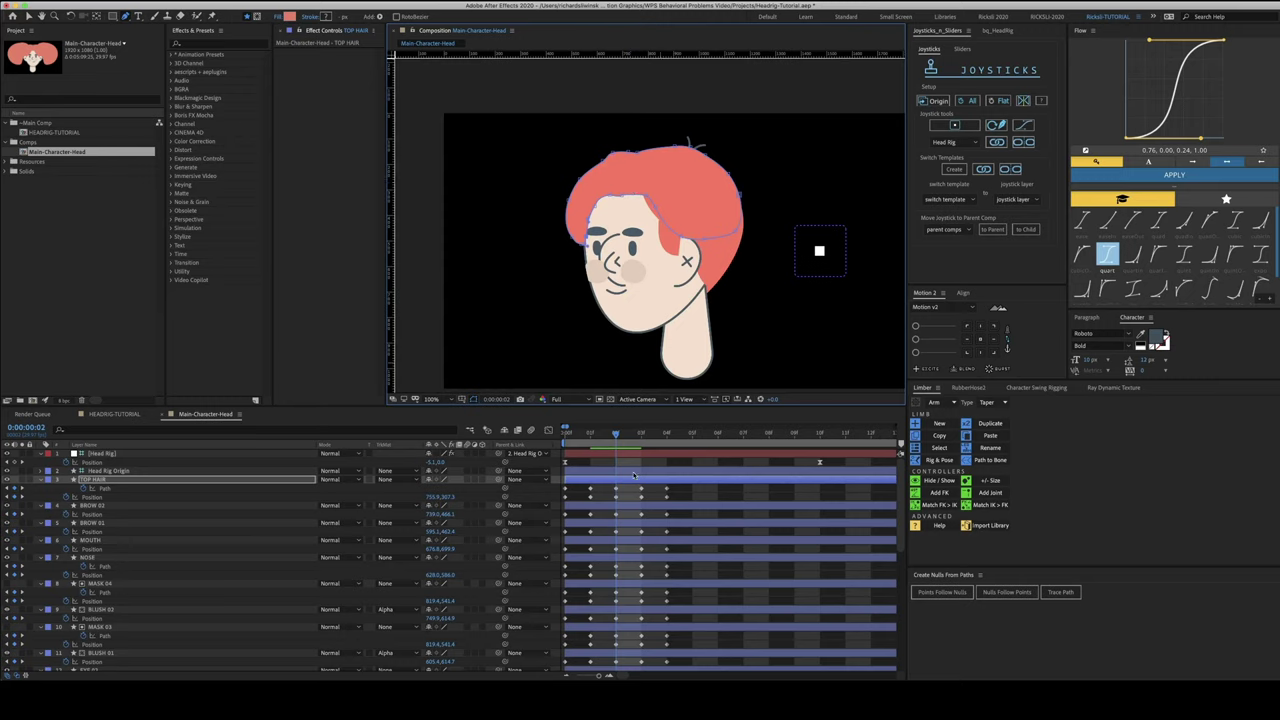
Return to the first frame, select all the facial layers' pose keyframes and rebind them to the Head Rig joystick
click(679, 492)
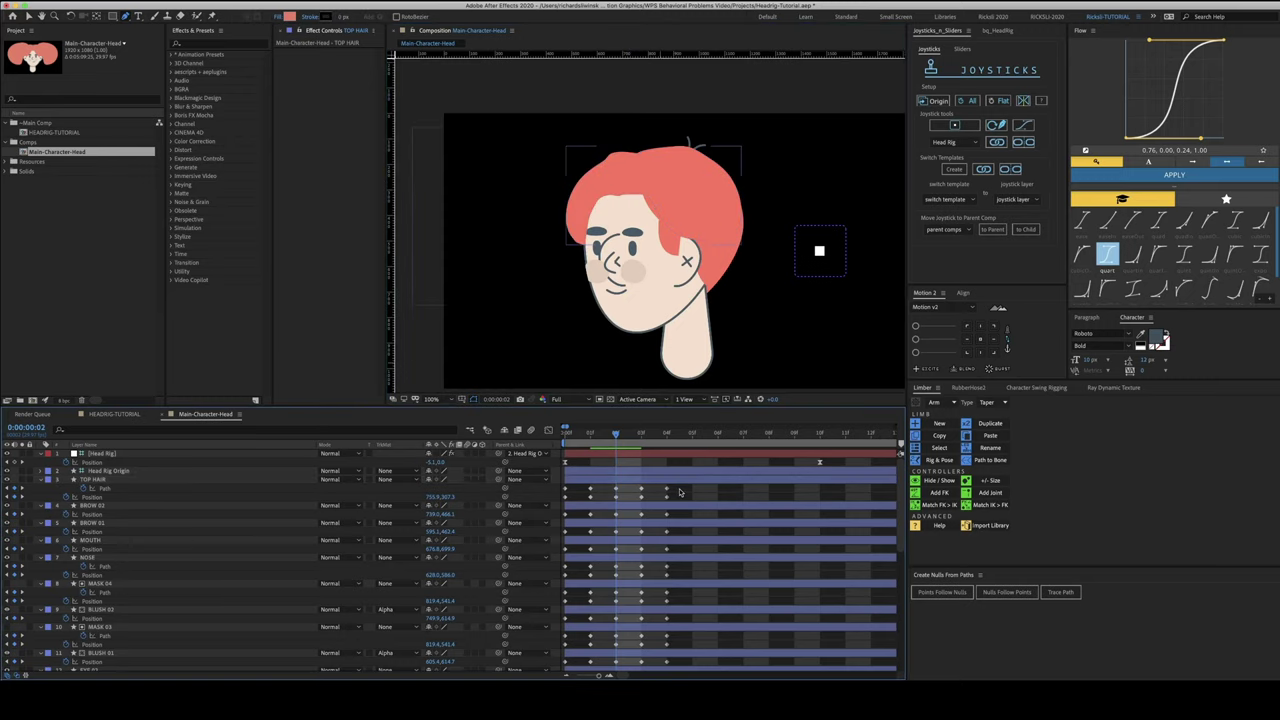
key(Home)
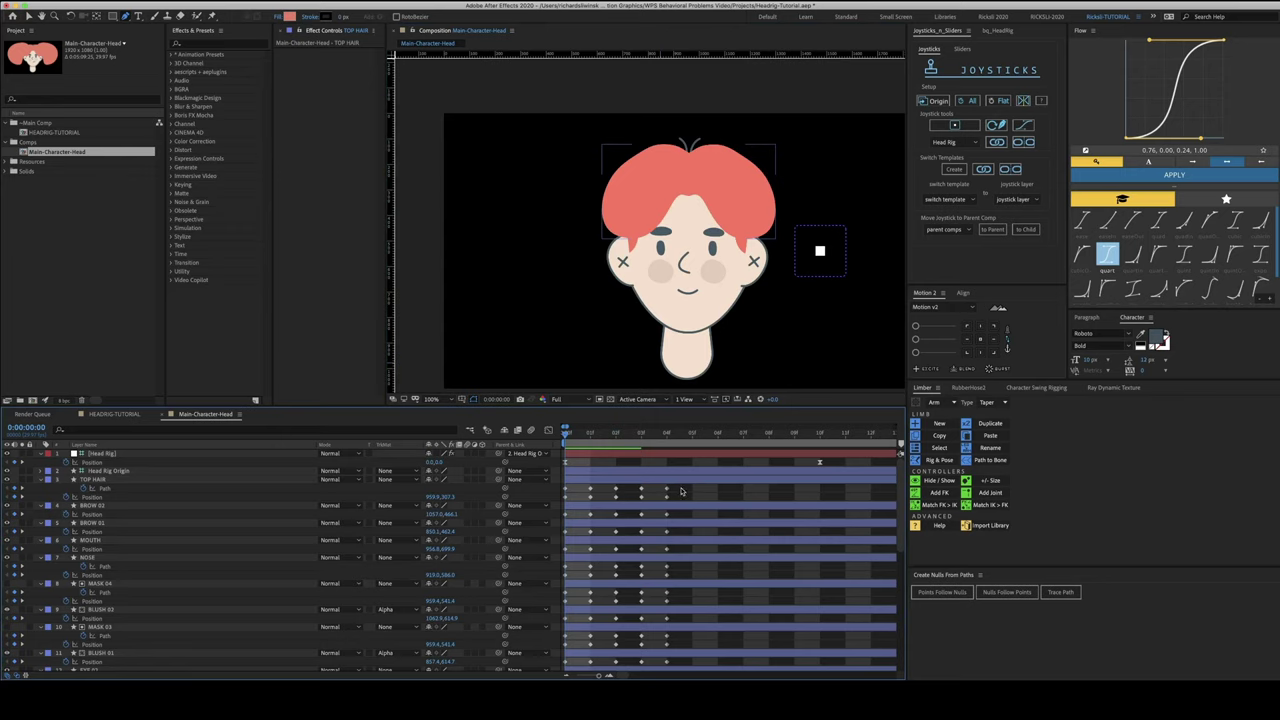
key(minus)
drag(620, 490, 557, 670)
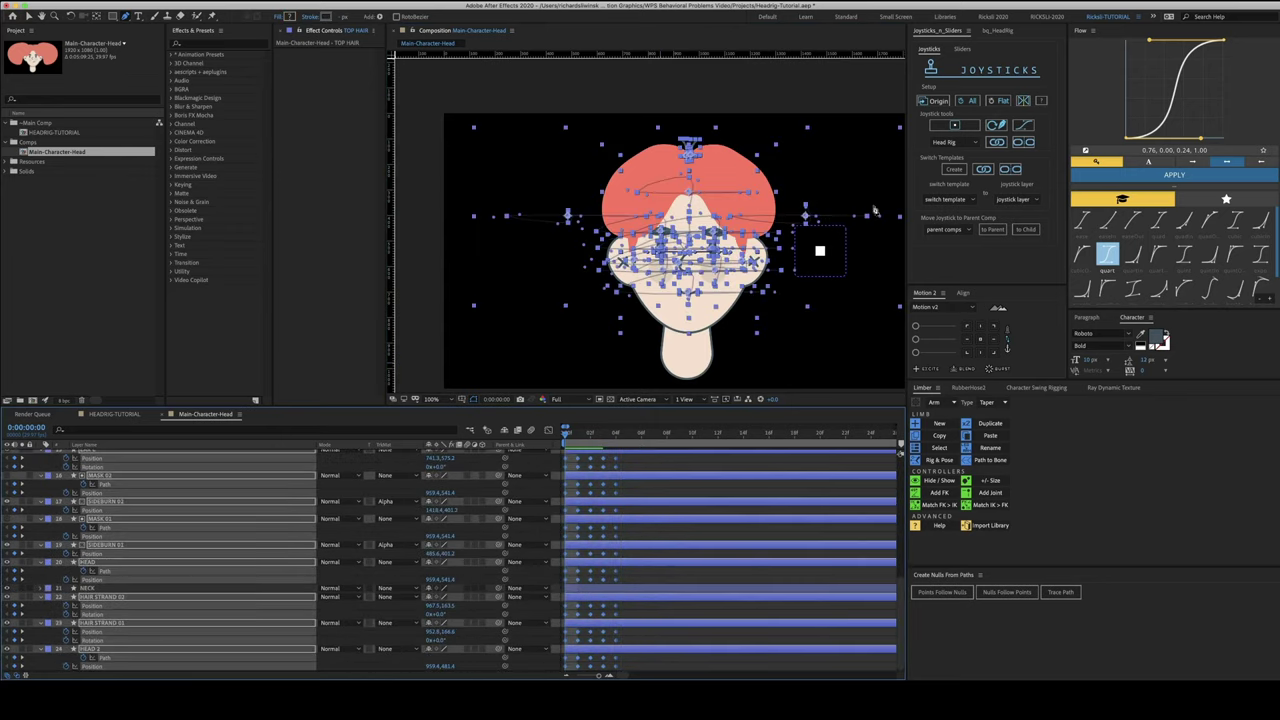
click(997, 142)
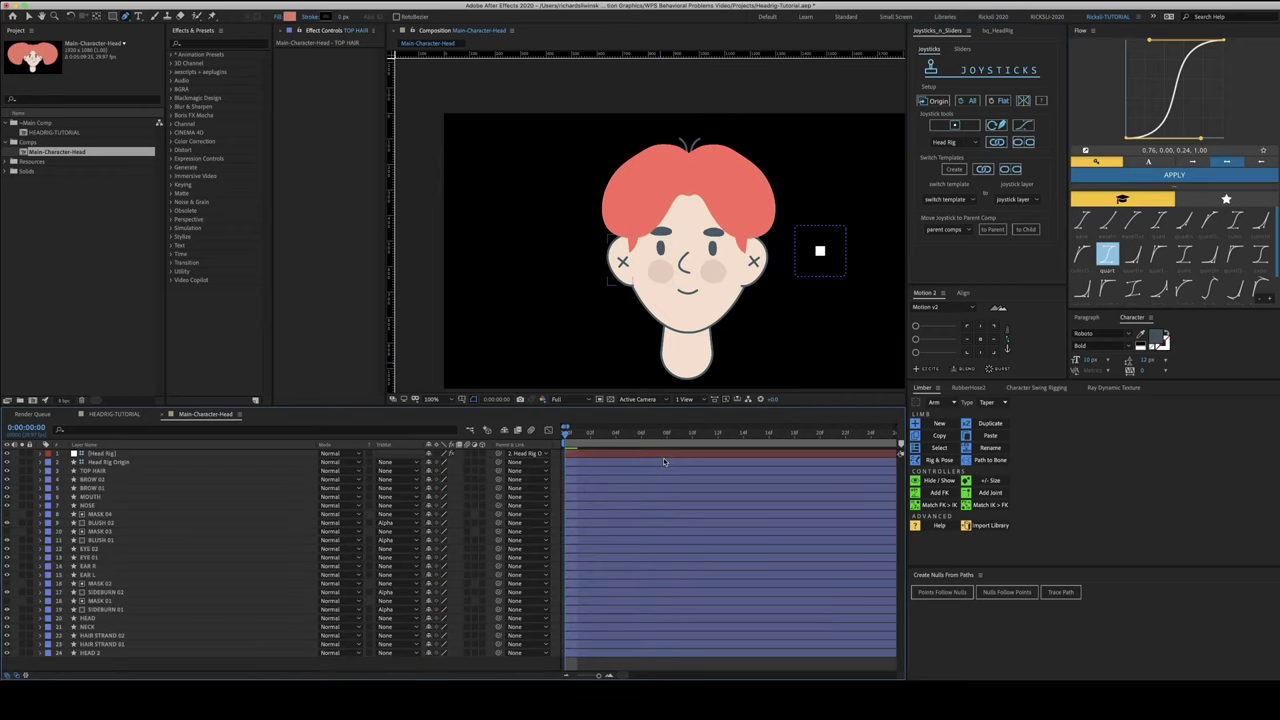
Reveal the Head Rig's Position keyframes and preview the full left-right head turn
click(665, 455)
key(u)
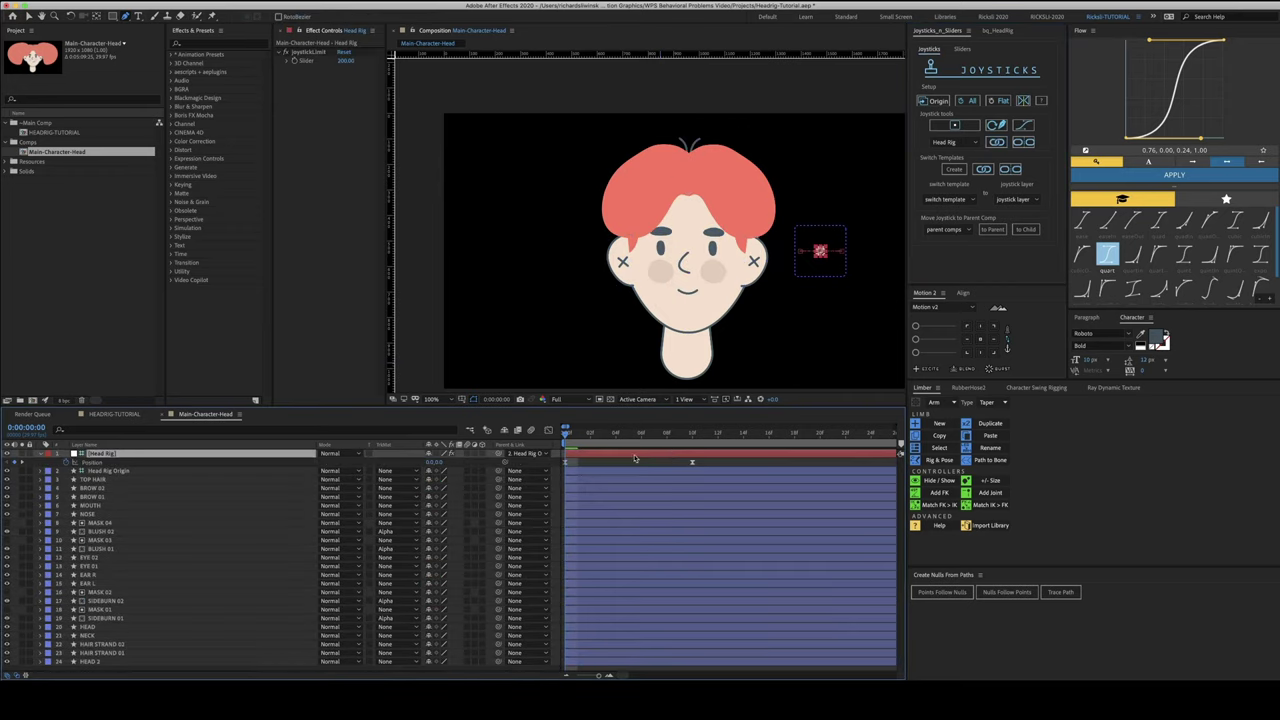
key(minus)
key(minus)
key(space)
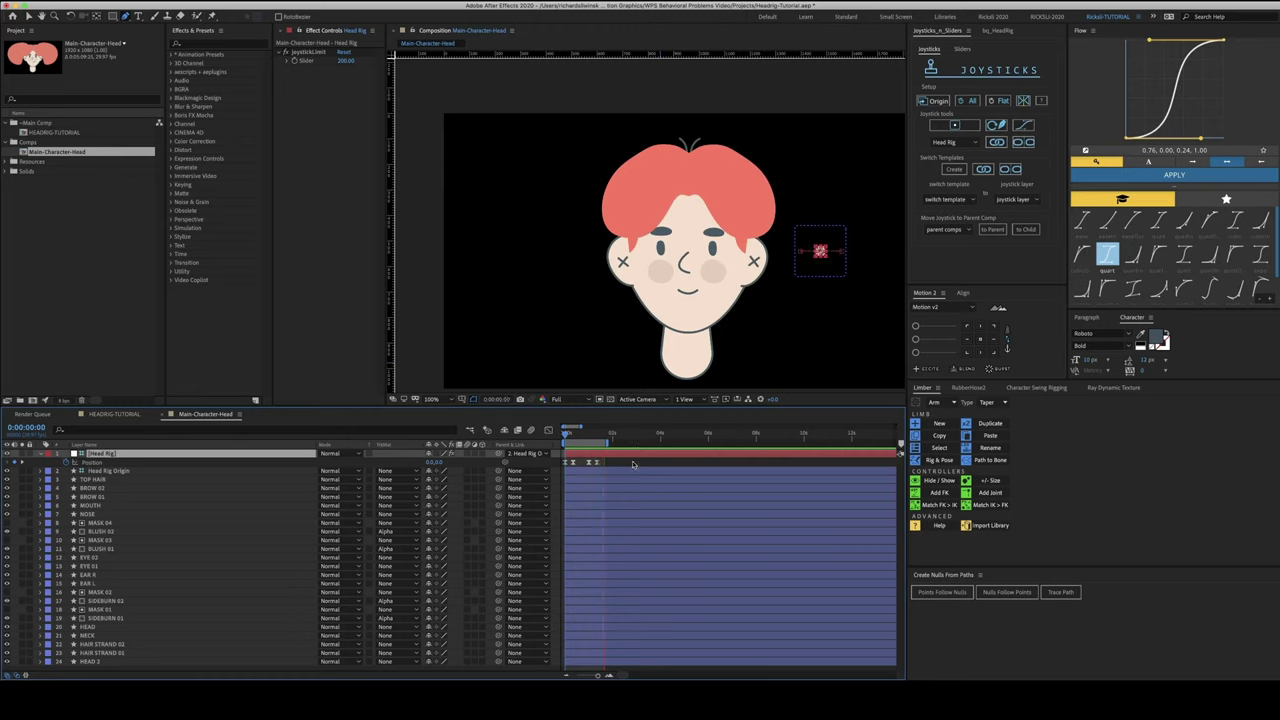
Collapse the Head Rig's keyframes, replay the turn to examine the ears at 0:00:00:15, and return to the first frame
click(632, 465)
key(u)
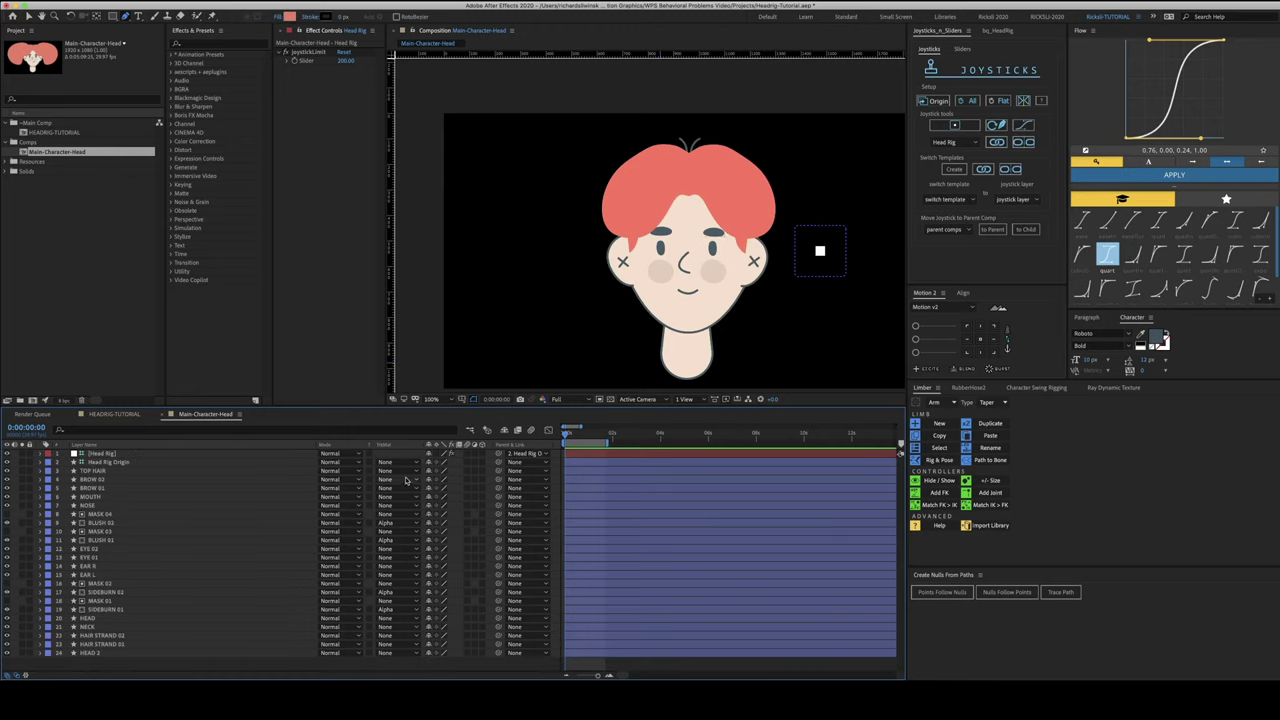
key(=)
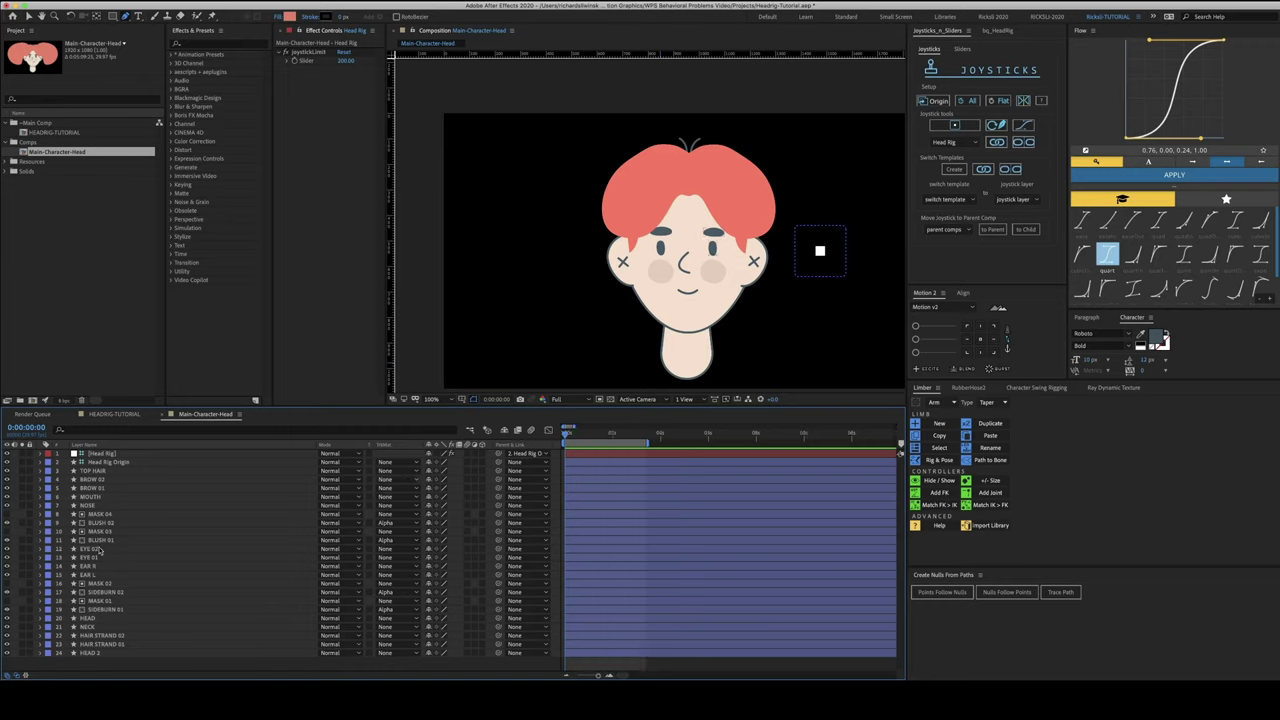
key(space)
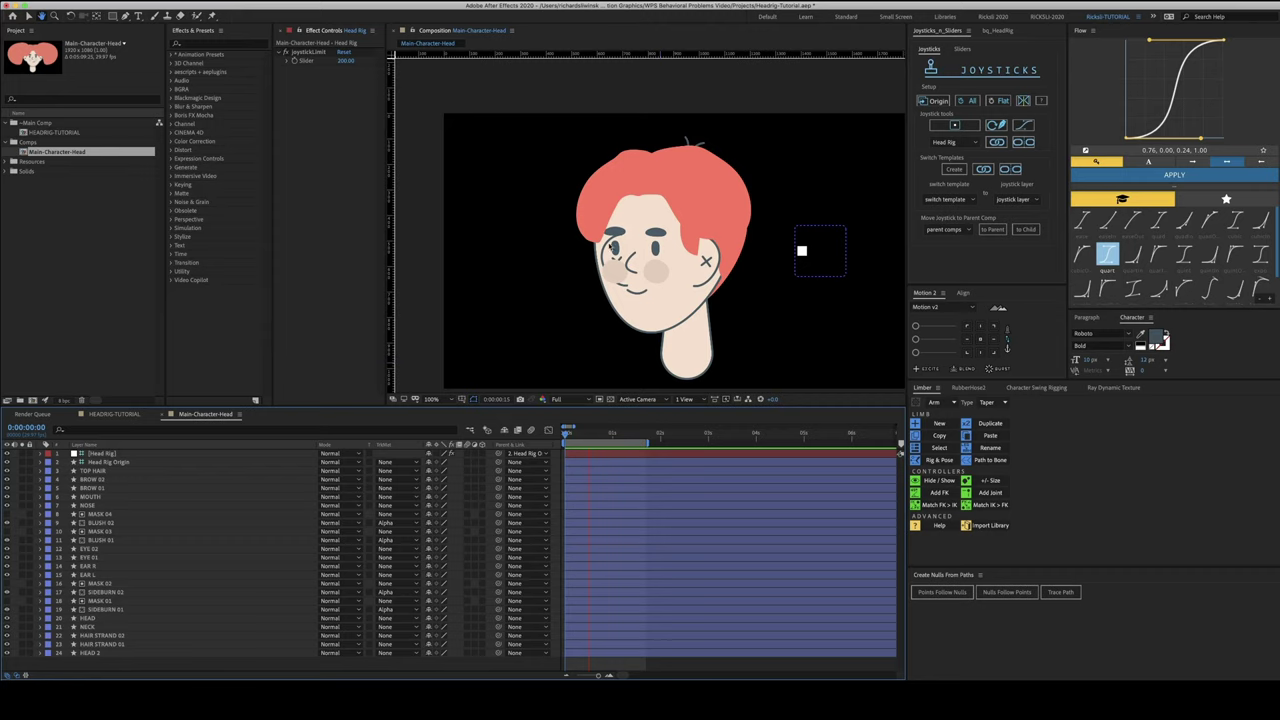
key(g)
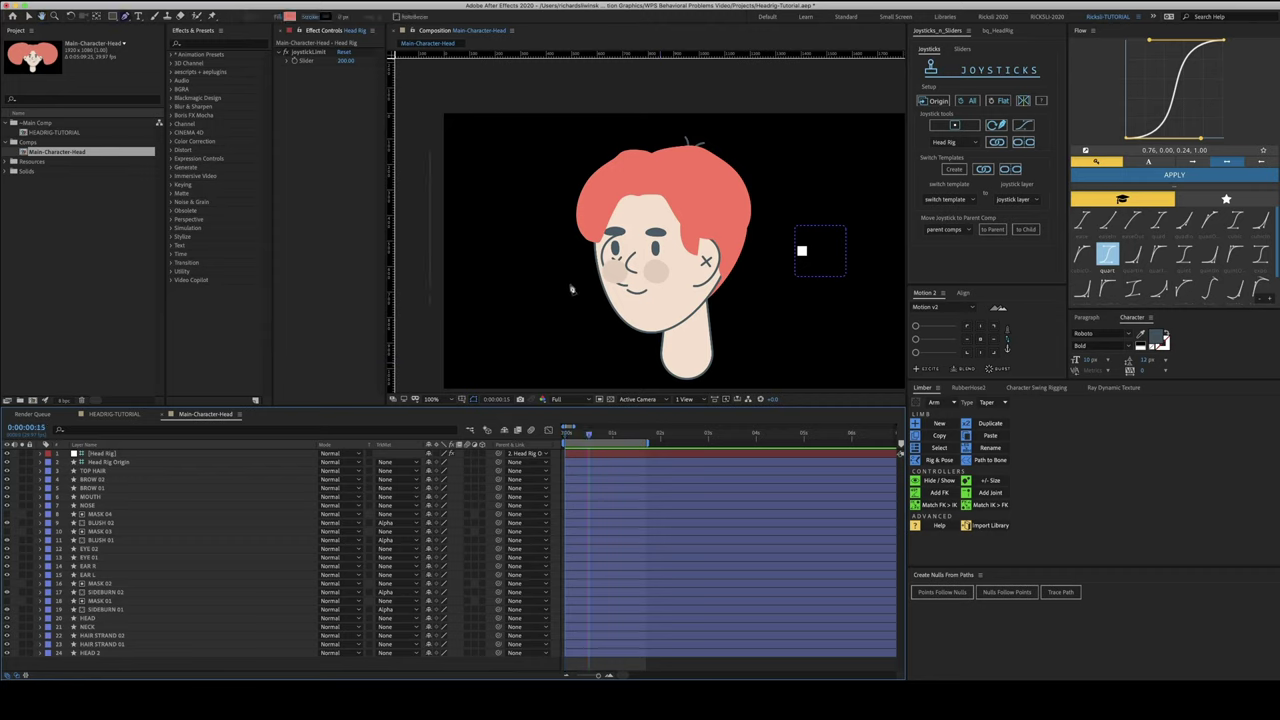
key(Home)
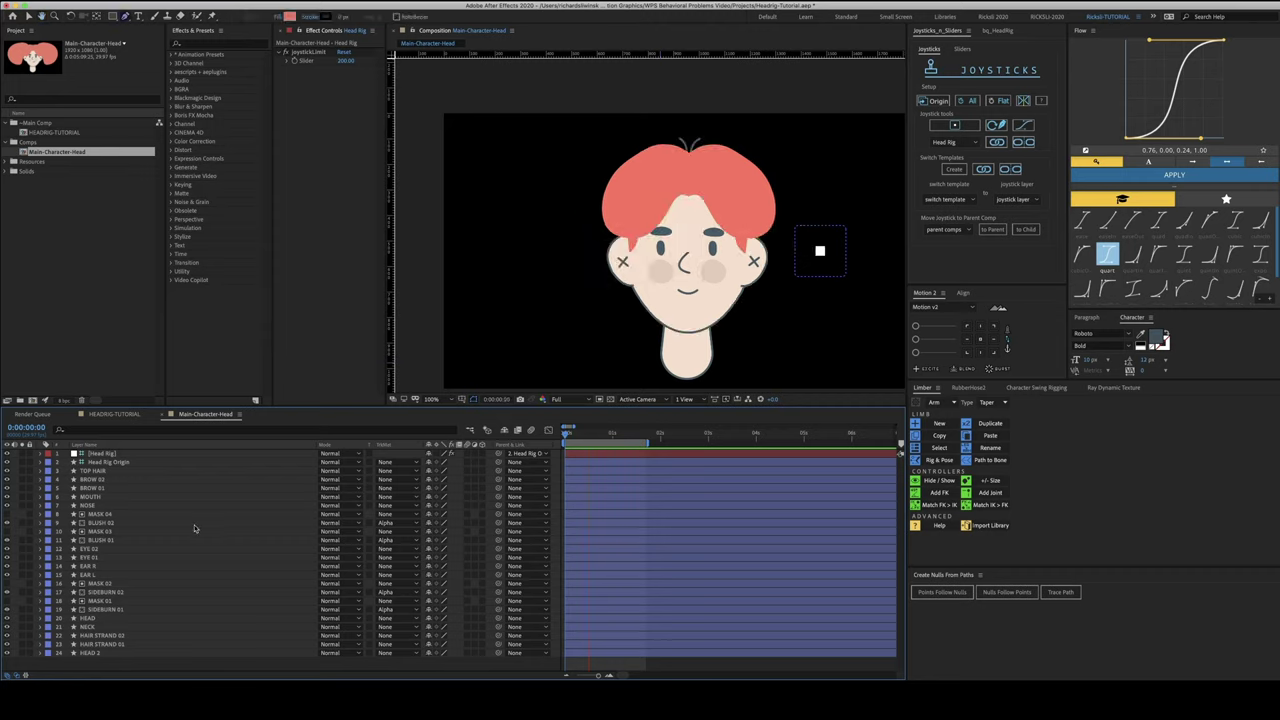
Rename the EAR R layer to EAR R F and EAR L to EAR L F, then select both ear layers
click(96, 566)
key(Return)
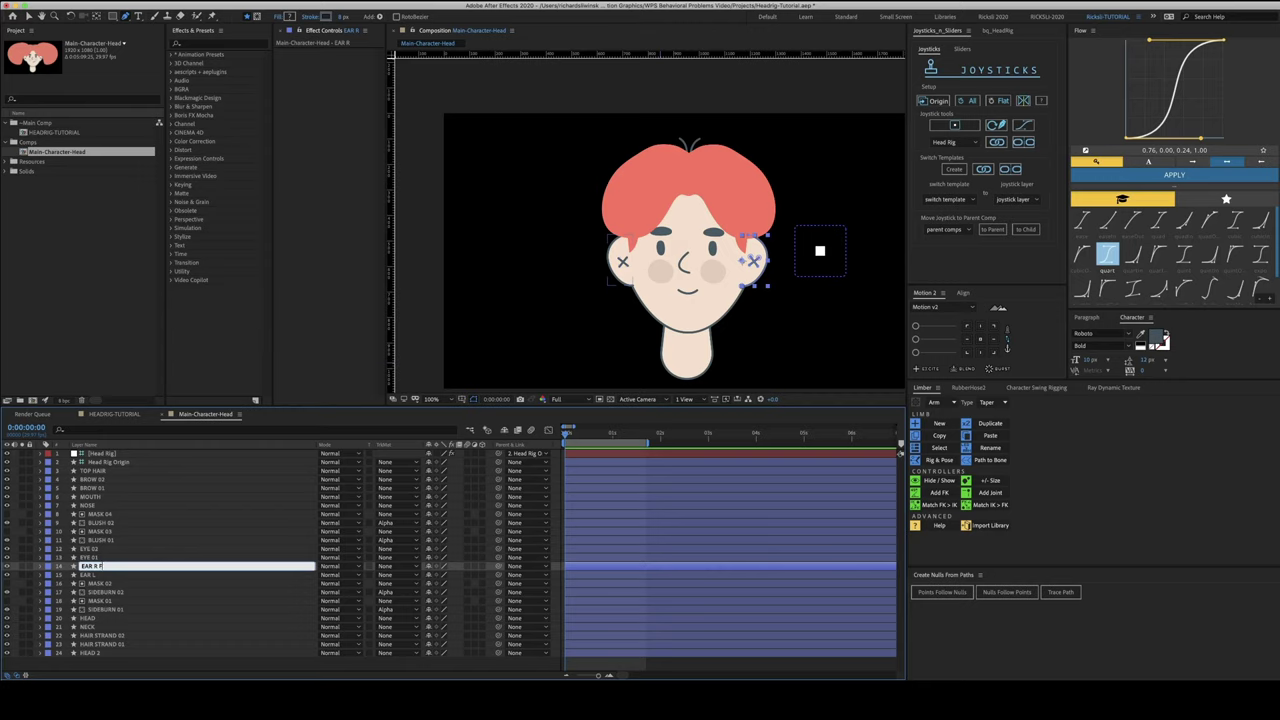
key(Return)
click(96, 575)
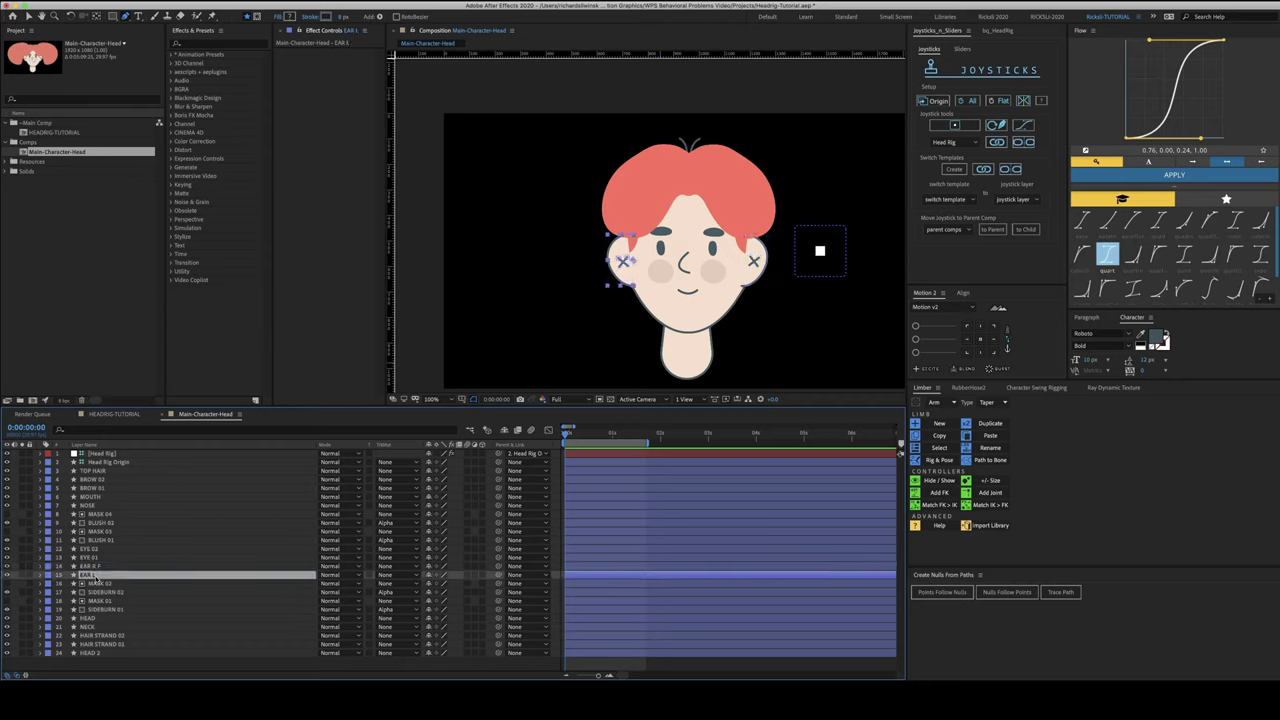
key(Return)
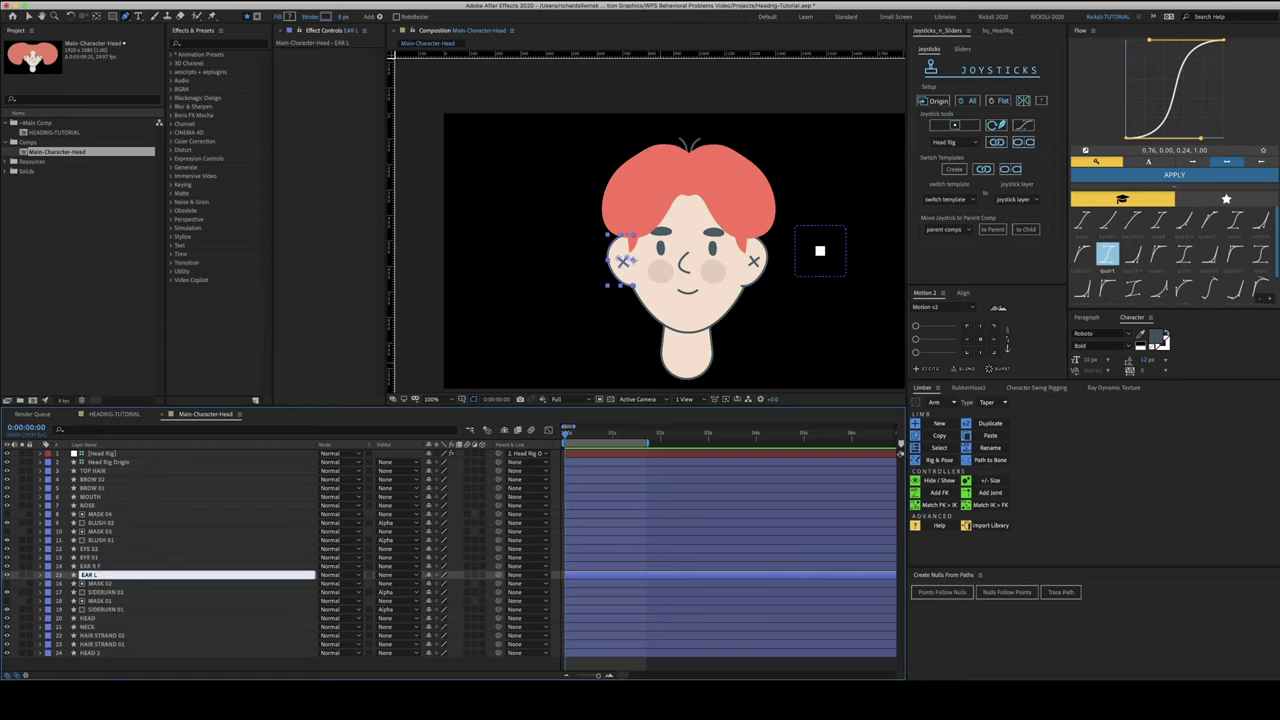
key(Return)
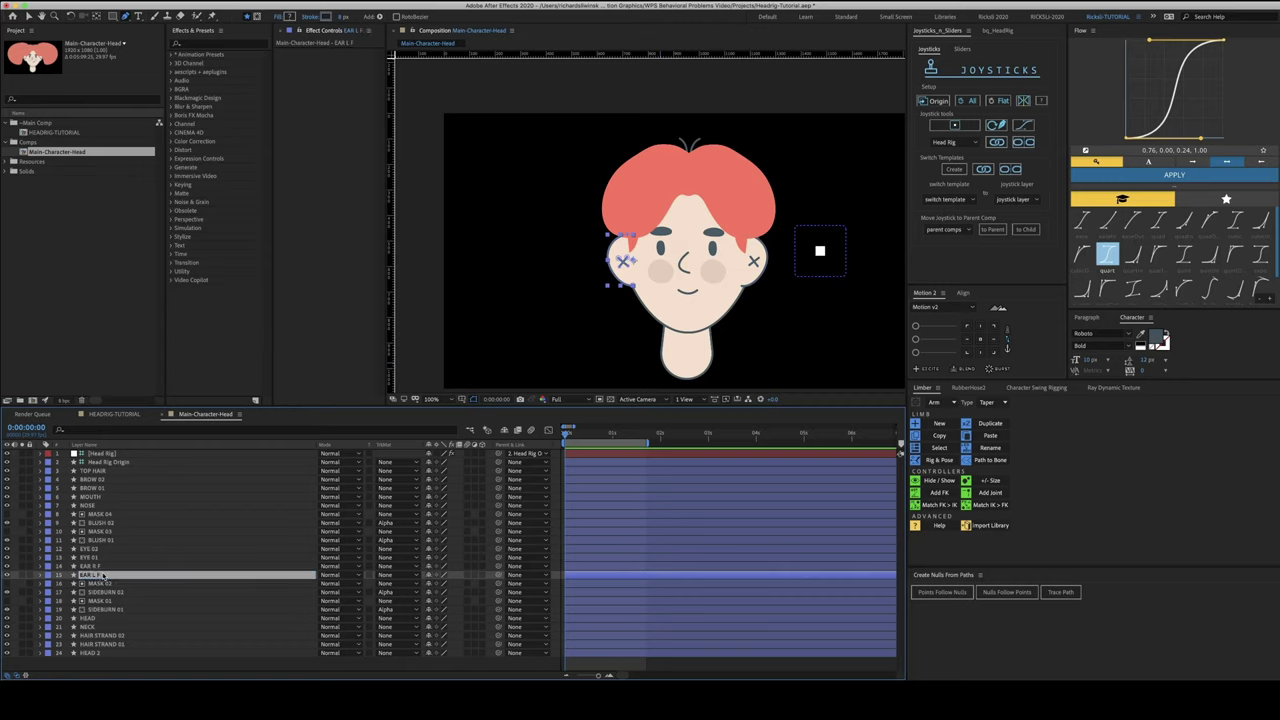
shift+click(107, 567)
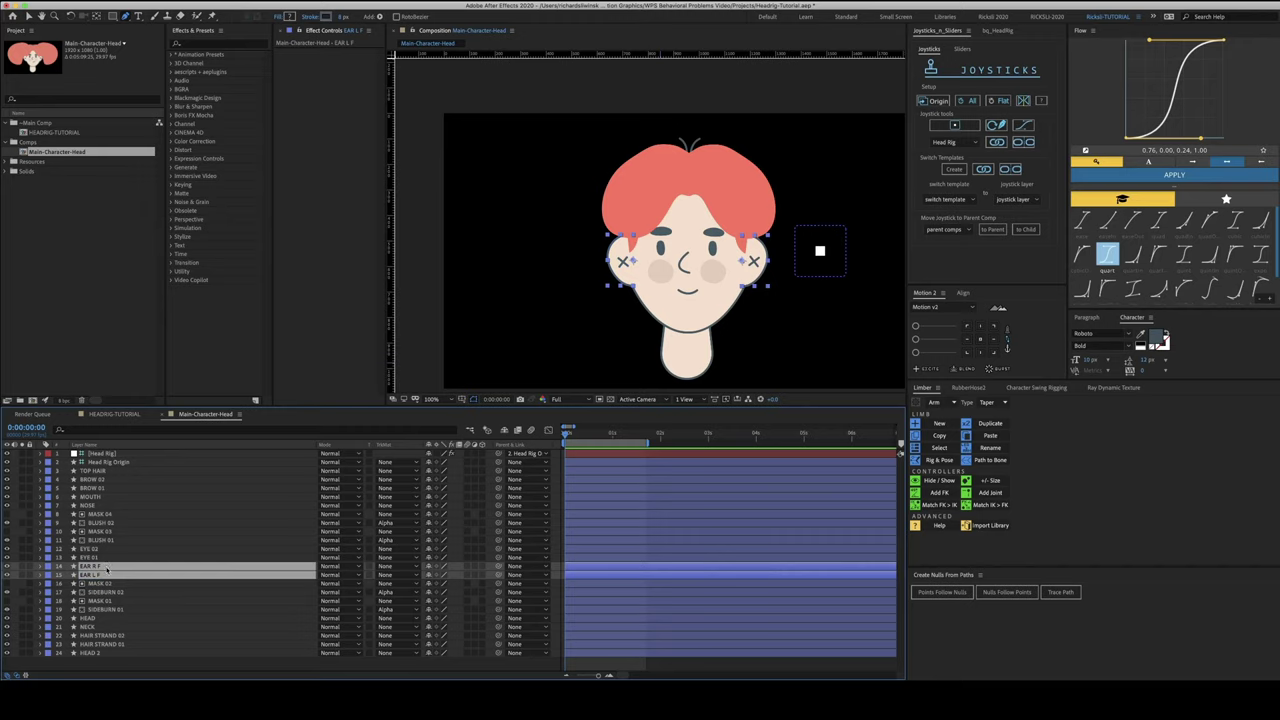
Duplicate the EAR R F and EAR L F layers and send the copies down the stack to just below HEAD
key(ctrl+d)
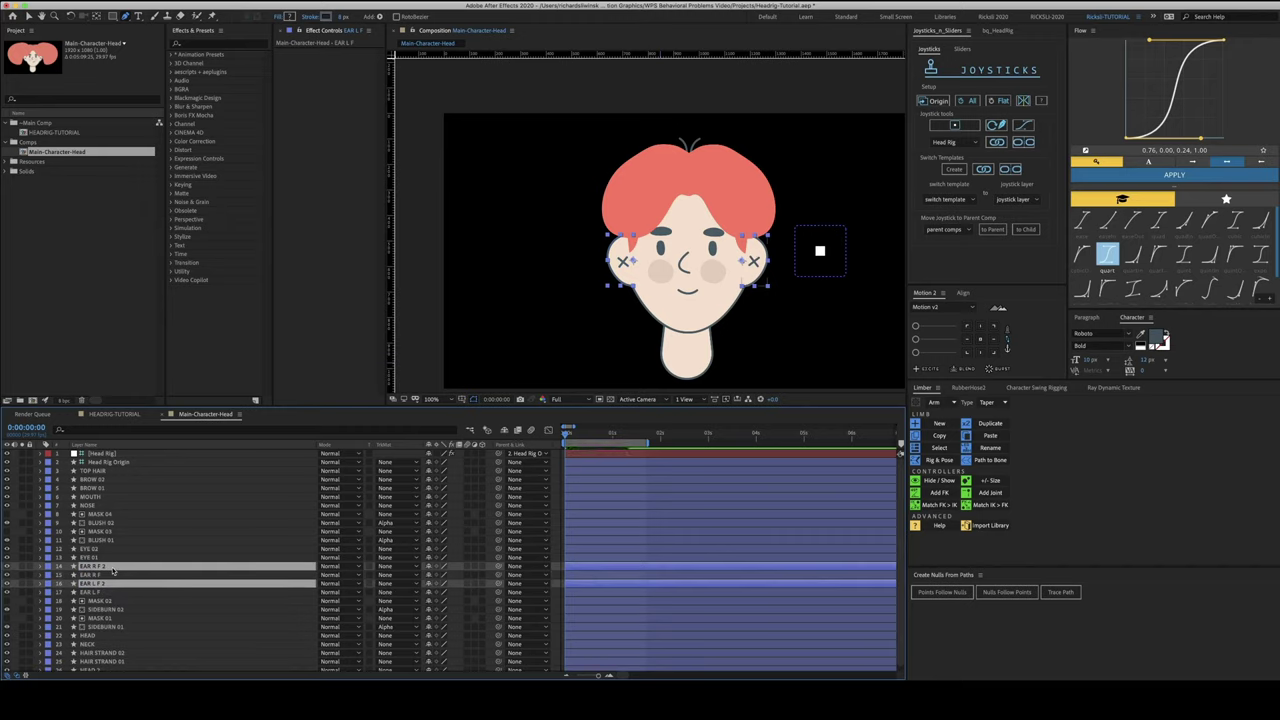
key(super+bracketleft)
key(super+bracketleft)
key(super+bracketleft)
key(super+bracketleft)
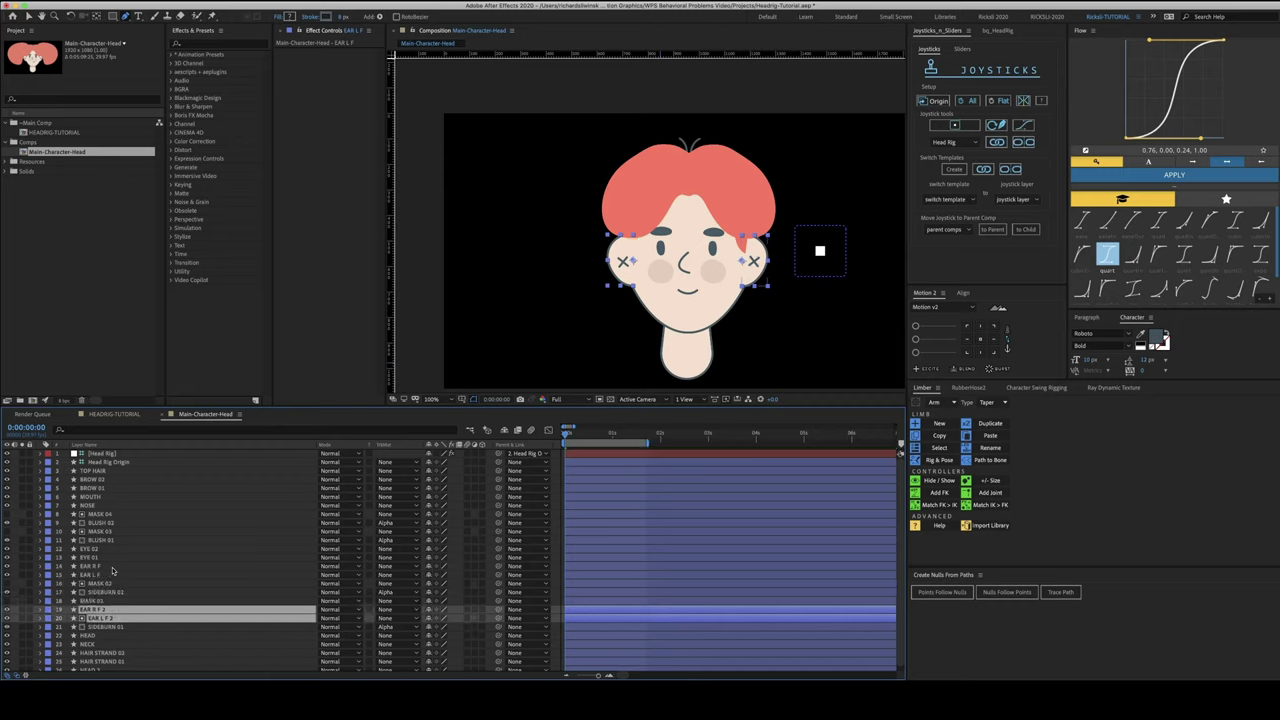
key(ctrl+bracketleft)
key(ctrl+bracketleft)
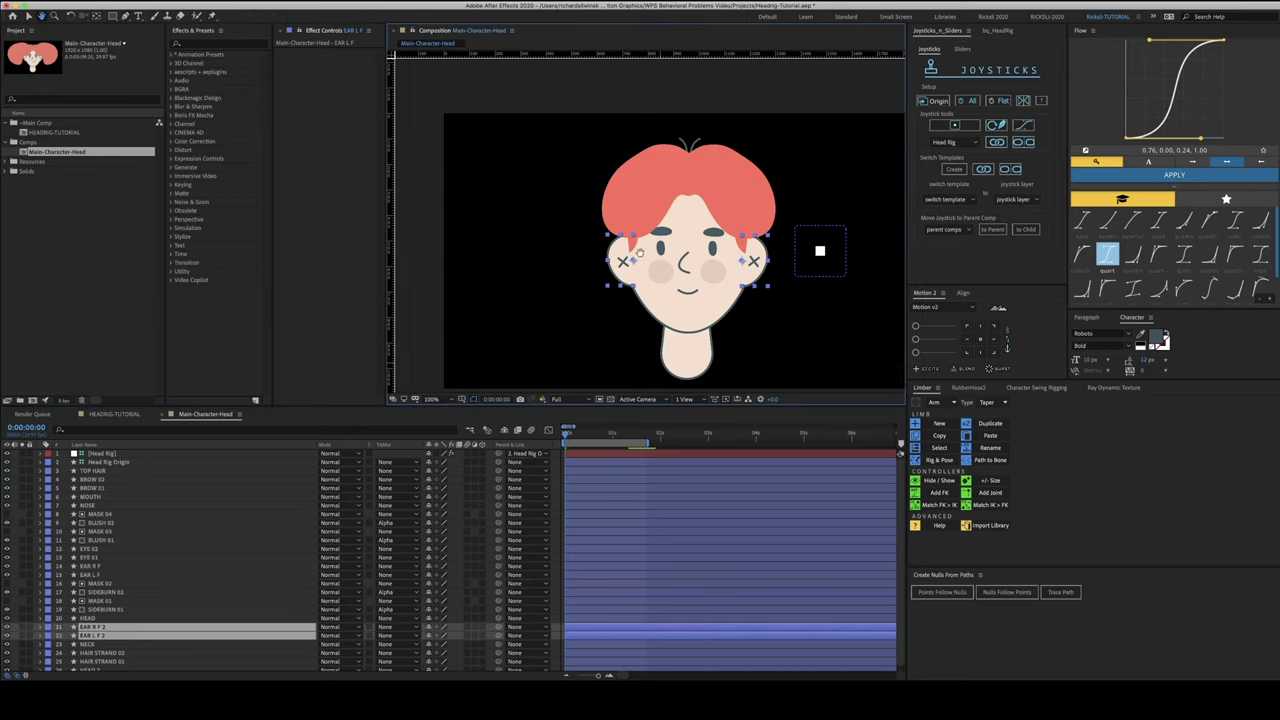
Rename the two ear copies below HEAD as EAR R B and EAR L B
drag(657, 277, 623, 251)
key(g)
scroll(137, 607, down, 1)
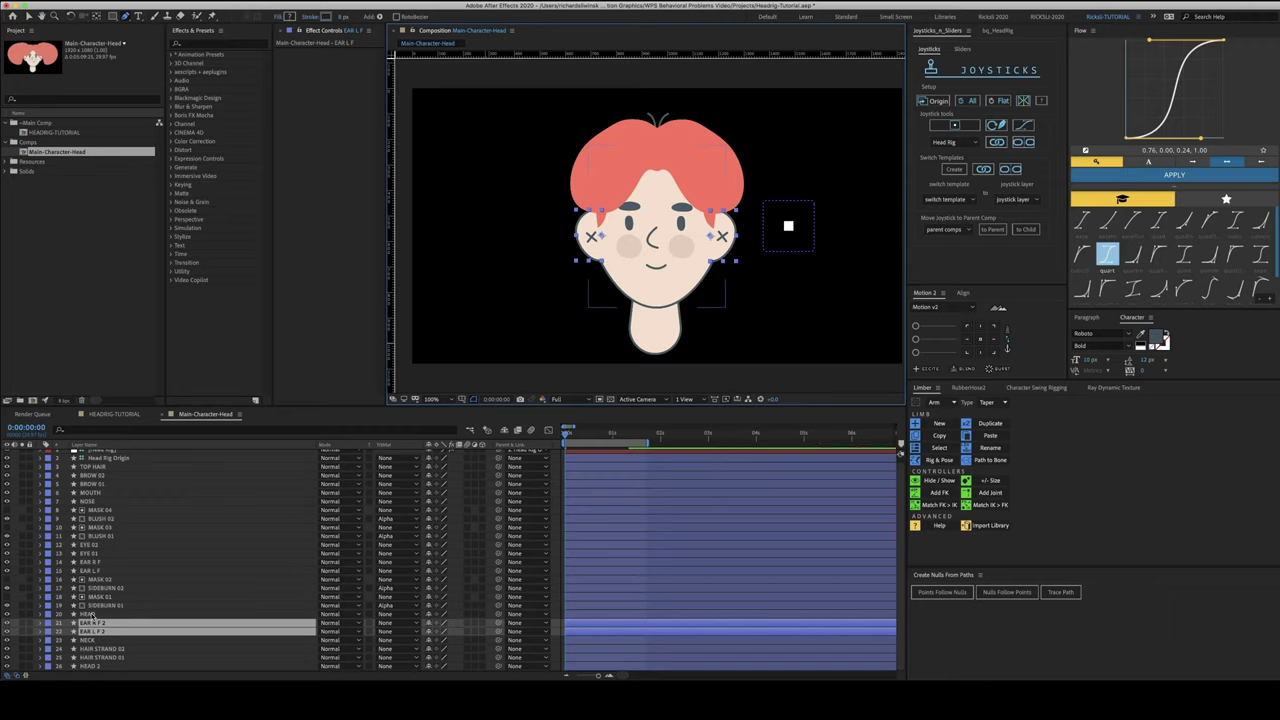
click(90, 614)
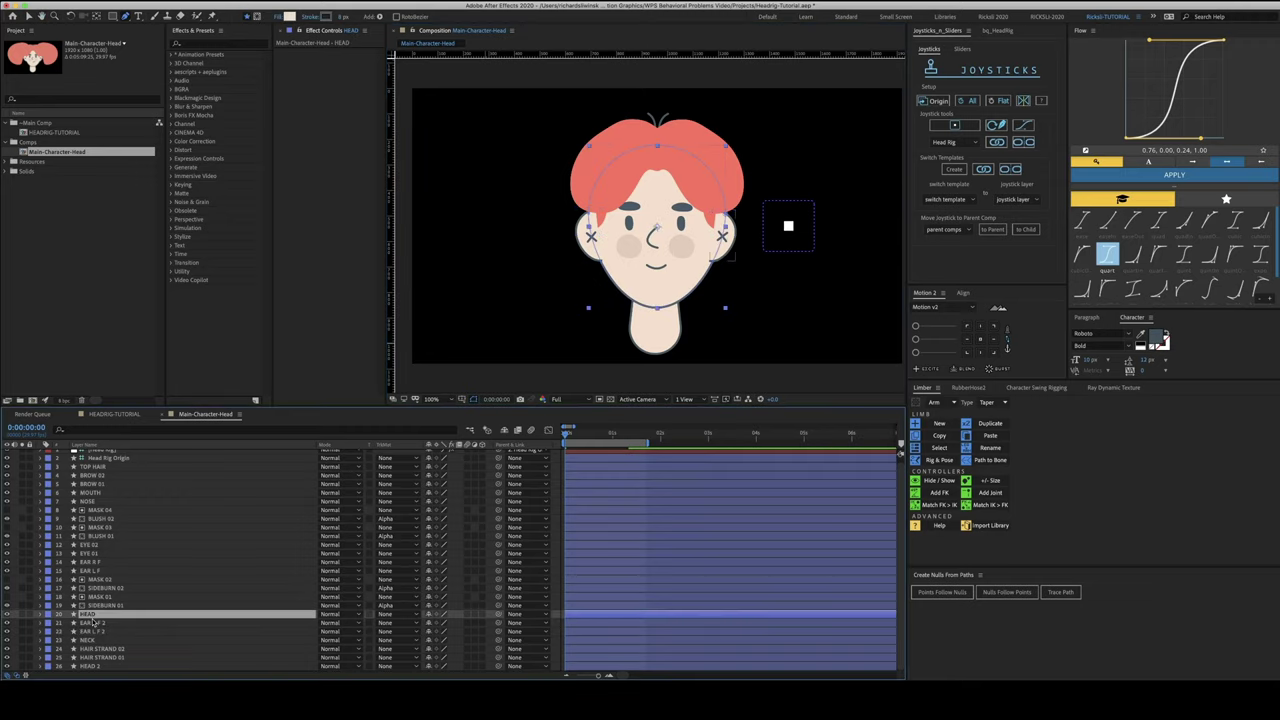
click(97, 622)
key(Return)
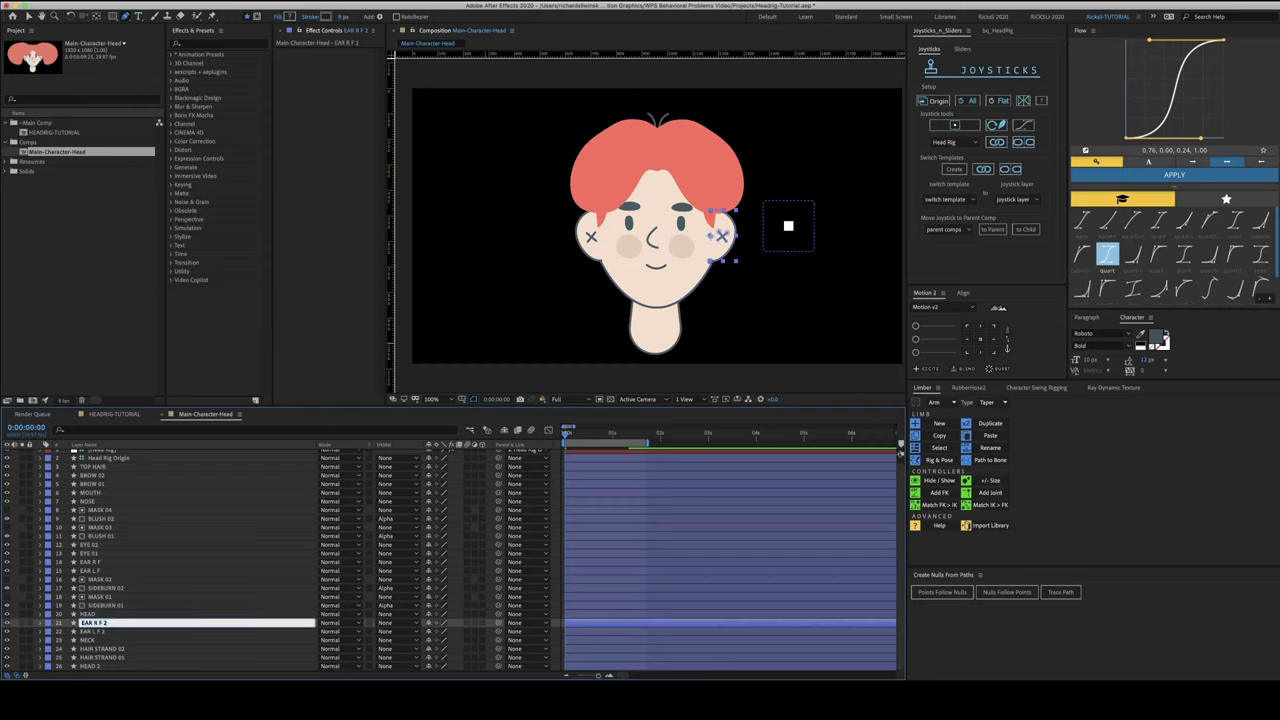
text(EAR R B)
key(Return)
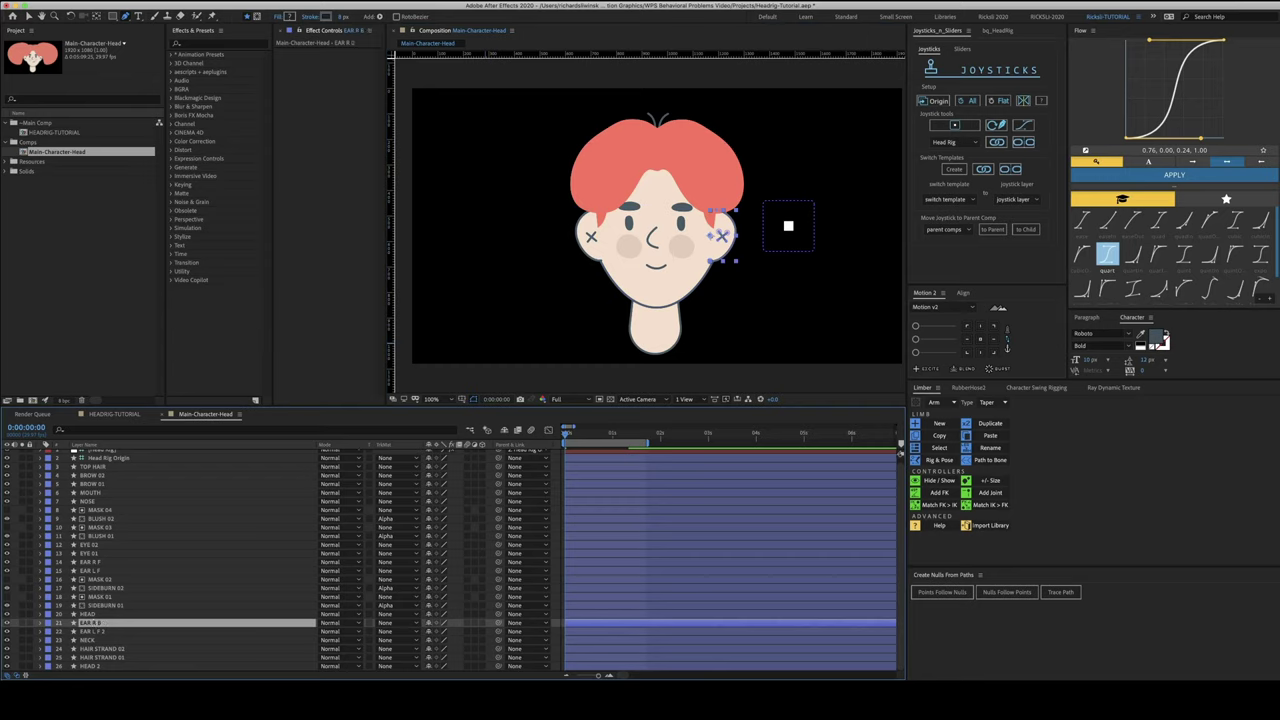
click(93, 632)
key(Return)
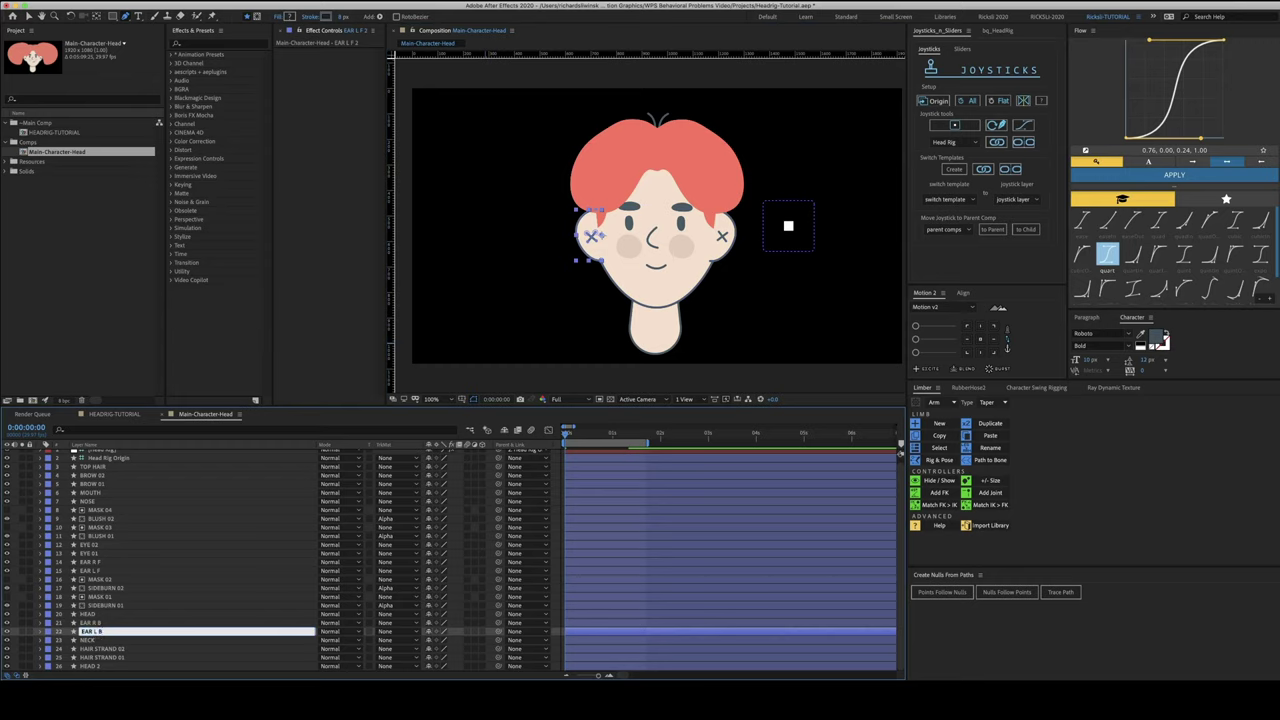
key(Return)
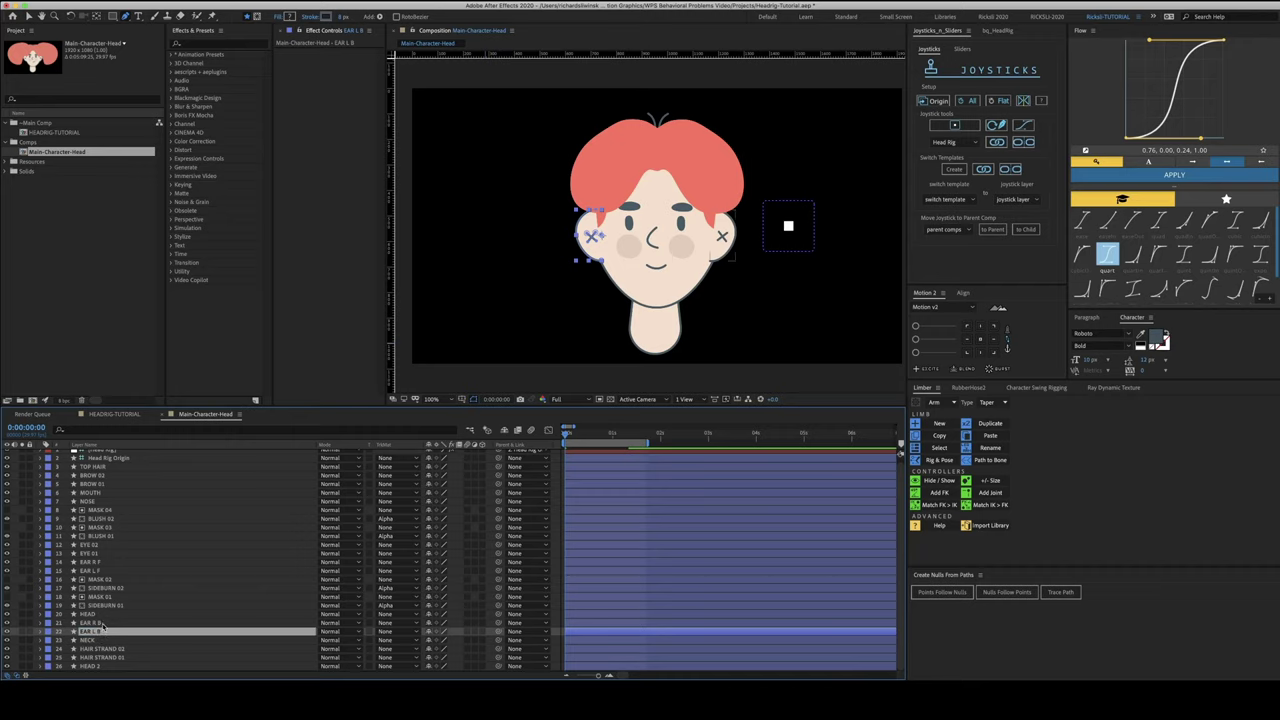
Reveal Position and Rotation on EAR R B and EAR L B and remove the expressions from these properties
shift+click(102, 624)
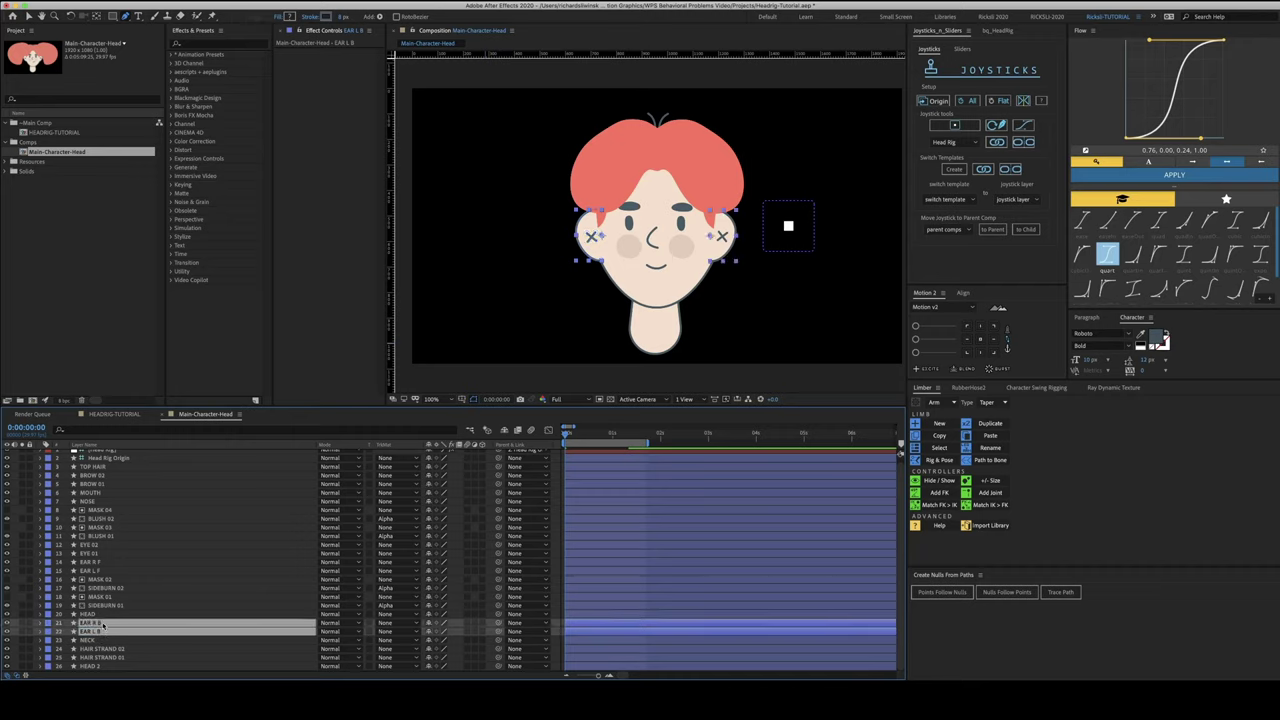
key(p)
key(shift+r)
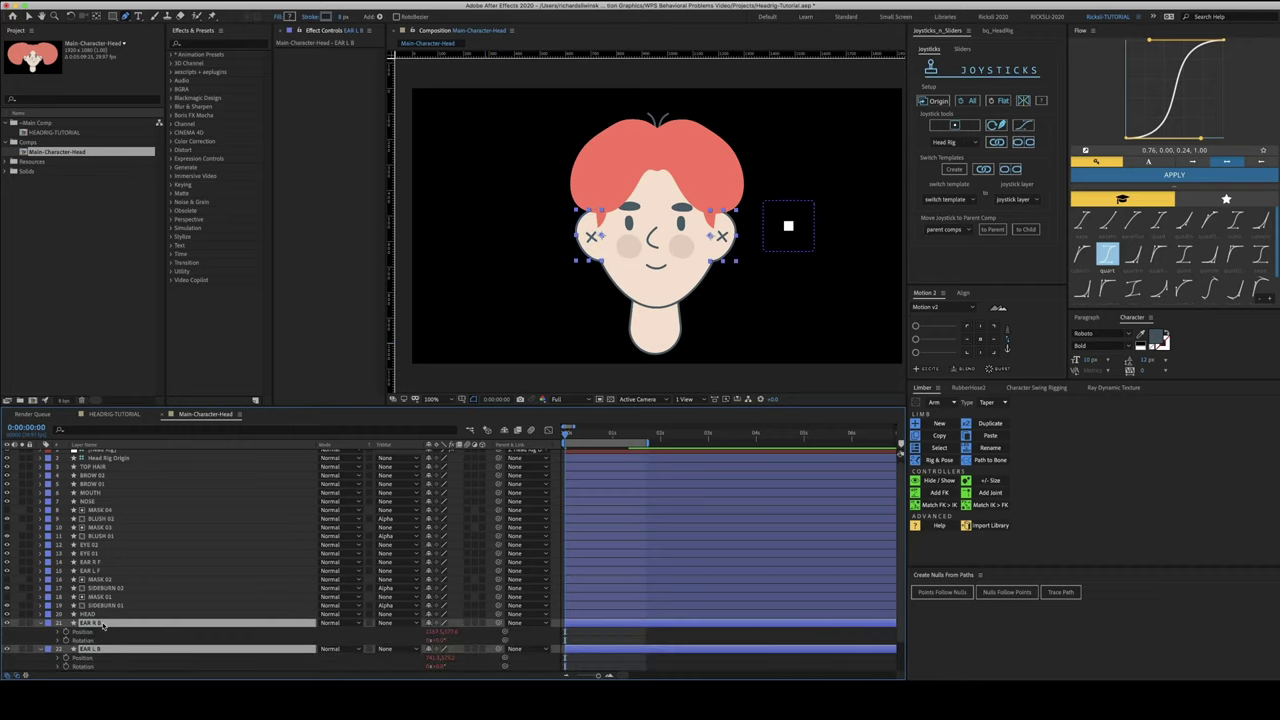
scroll(102, 624, down, 2)
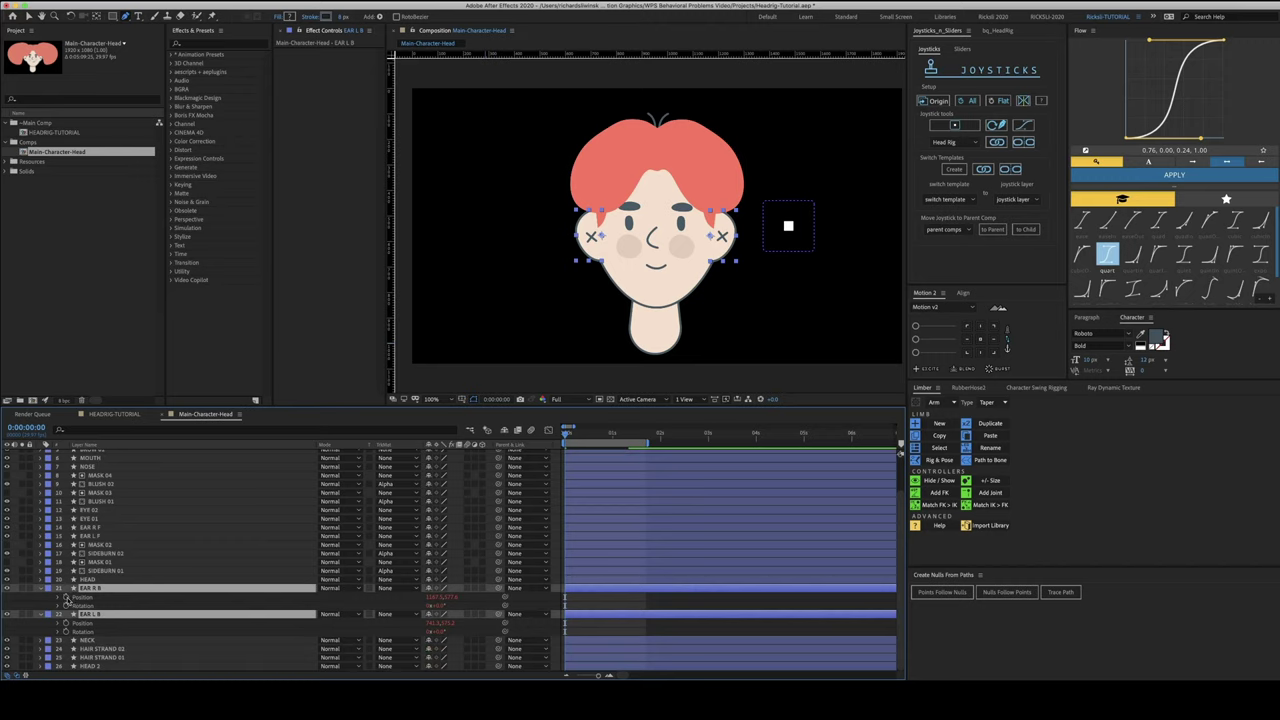
alt+click(66, 597)
alt+click(66, 605)
alt+click(66, 623)
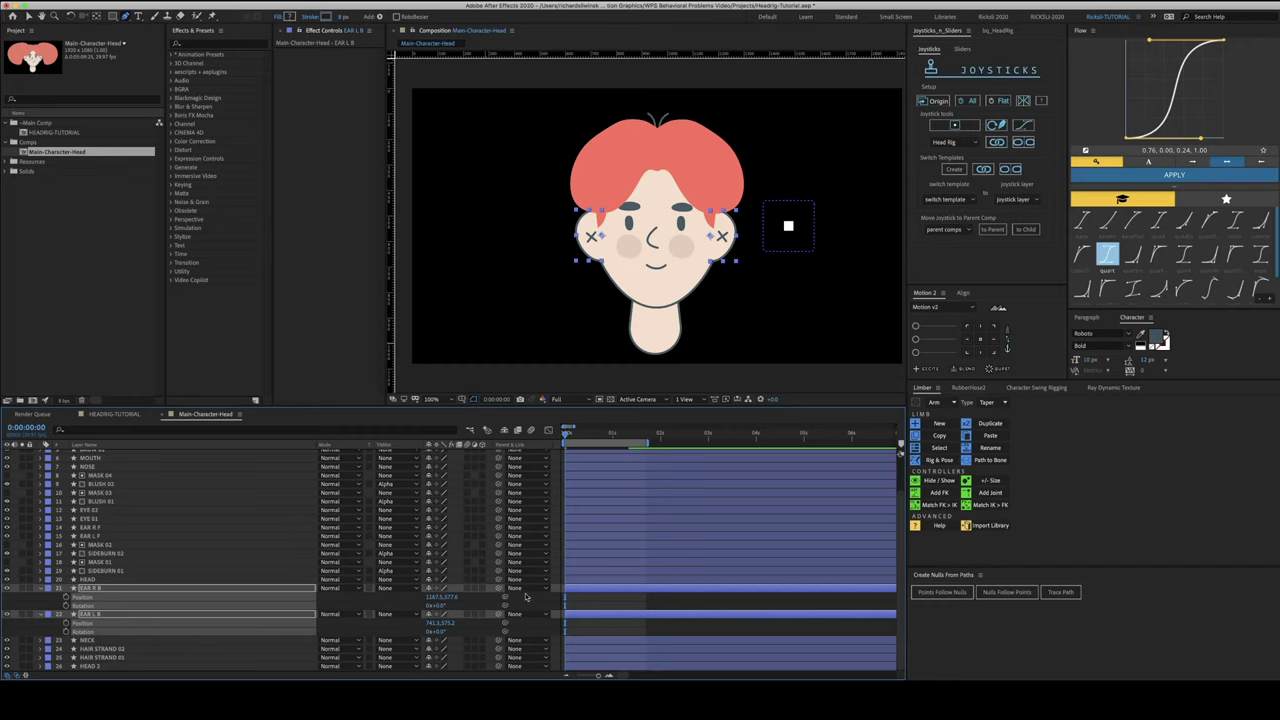
click(634, 606)
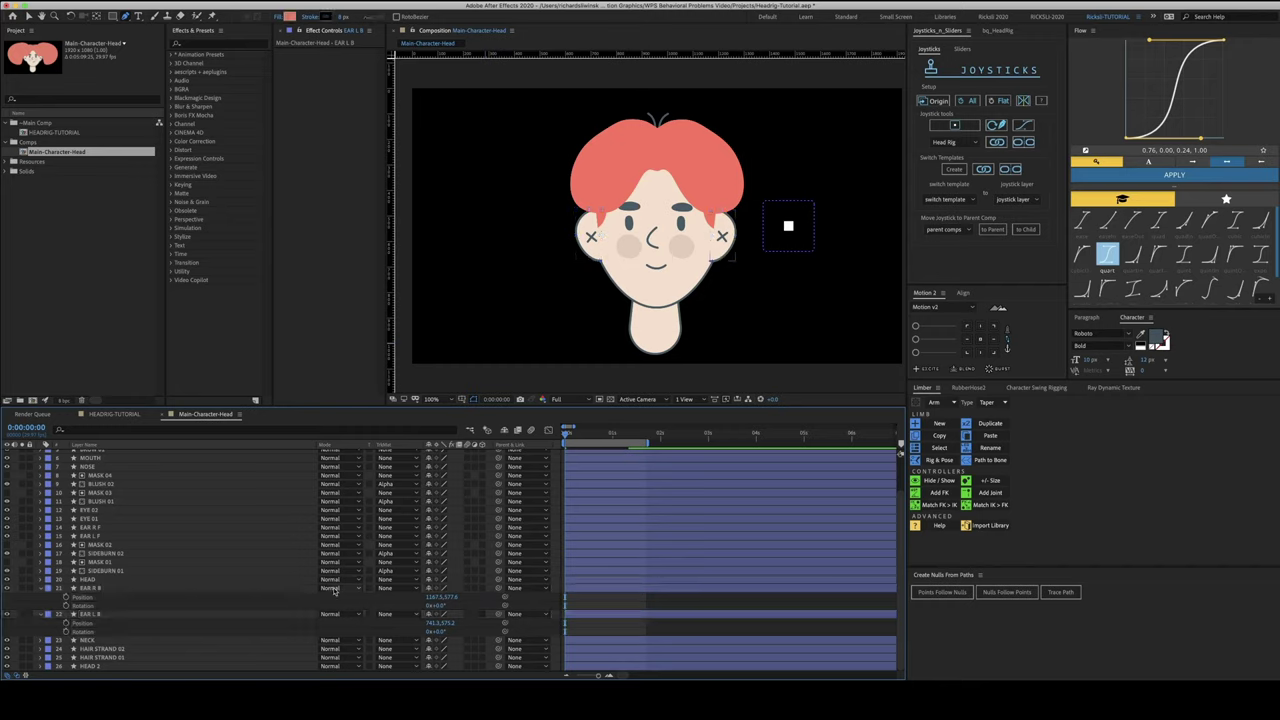
Parent EAR R B to EAR R F and EAR L B to EAR L F, then collapse their properties
click(86, 589)
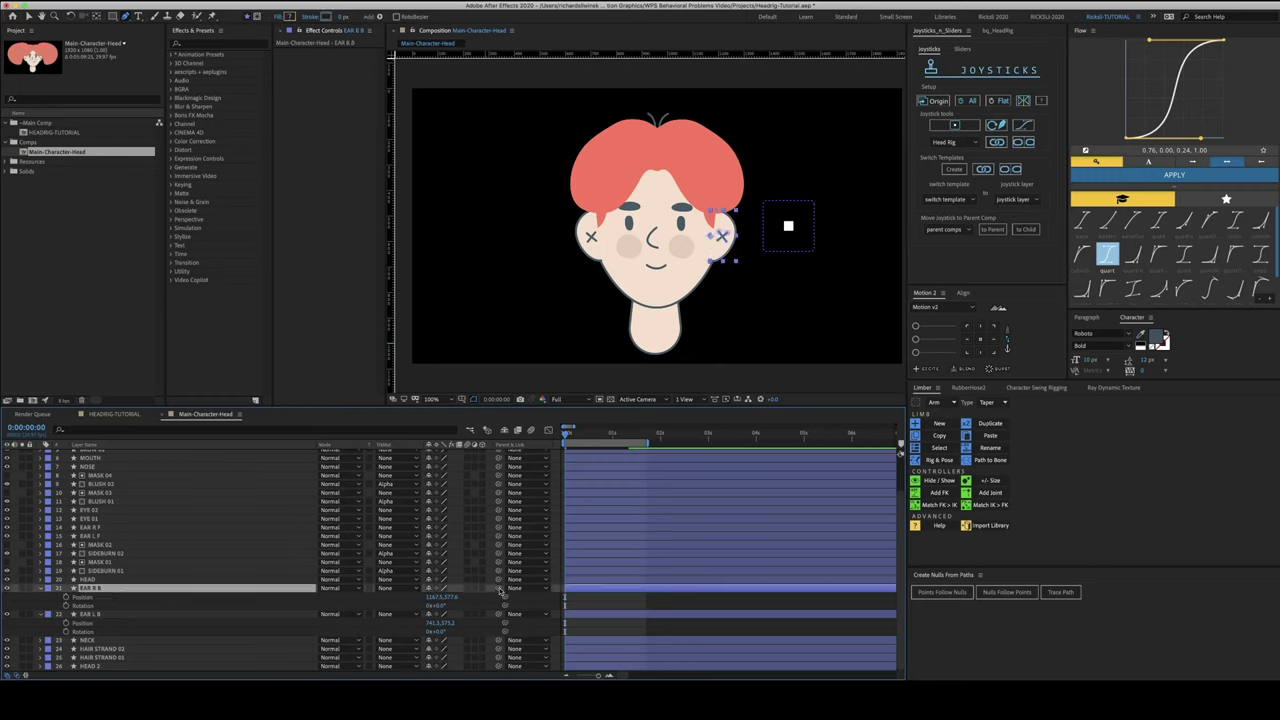
drag(499, 590, 120, 530)
click(97, 617)
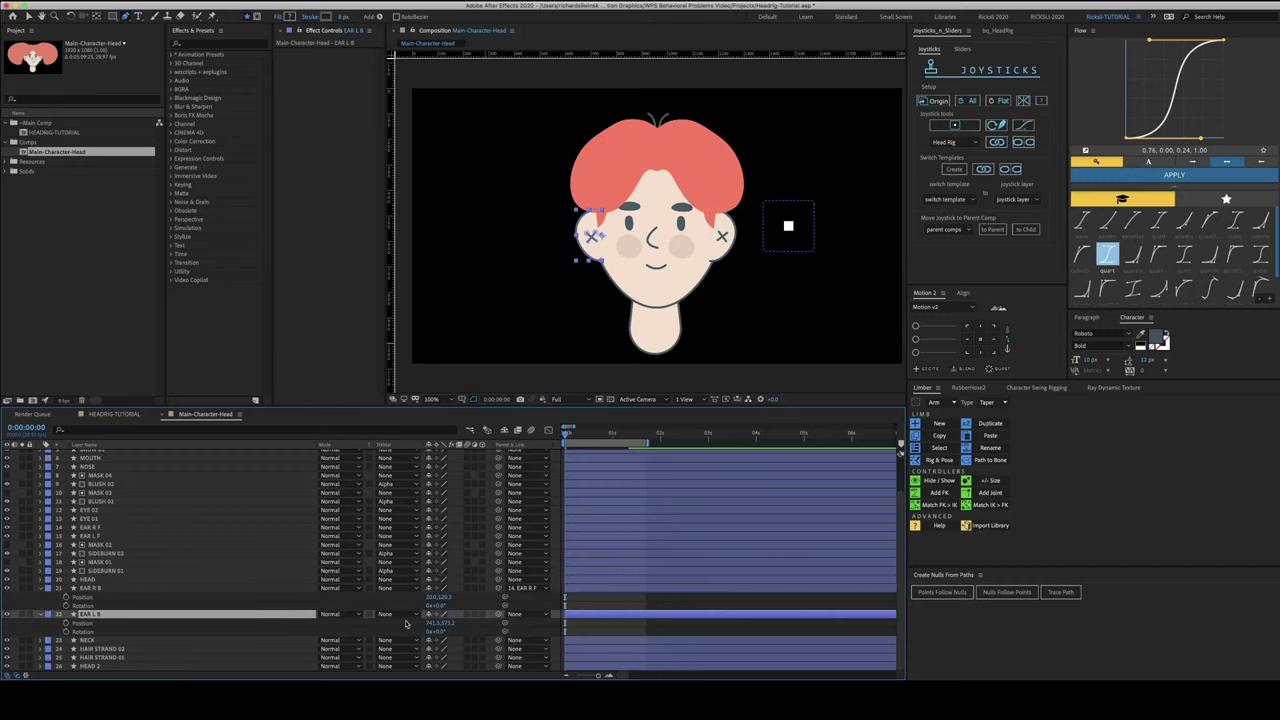
drag(499, 617, 107, 541)
click(616, 600)
key(u)
scroll(617, 600, up, 3)
scroll(261, 563, down, 1)
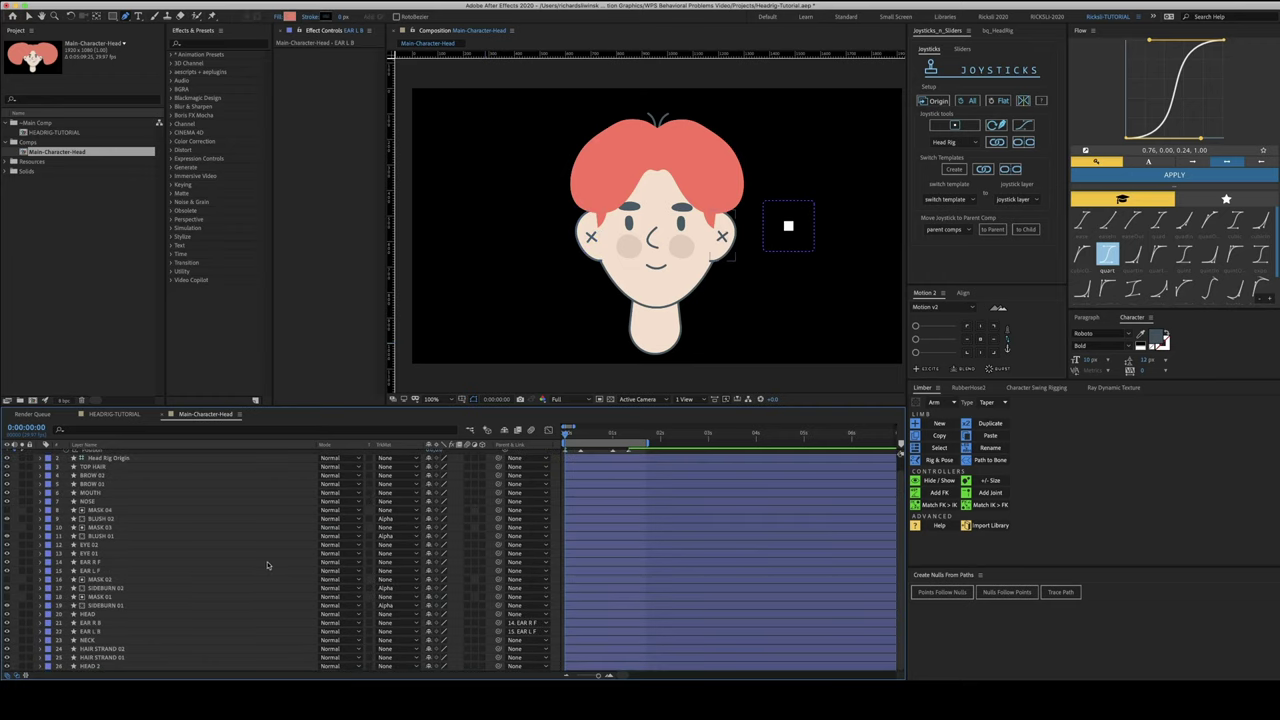
Create a Joysticks switch template named EAR R ST from the EAR R F and EAR R B layers
click(108, 563)
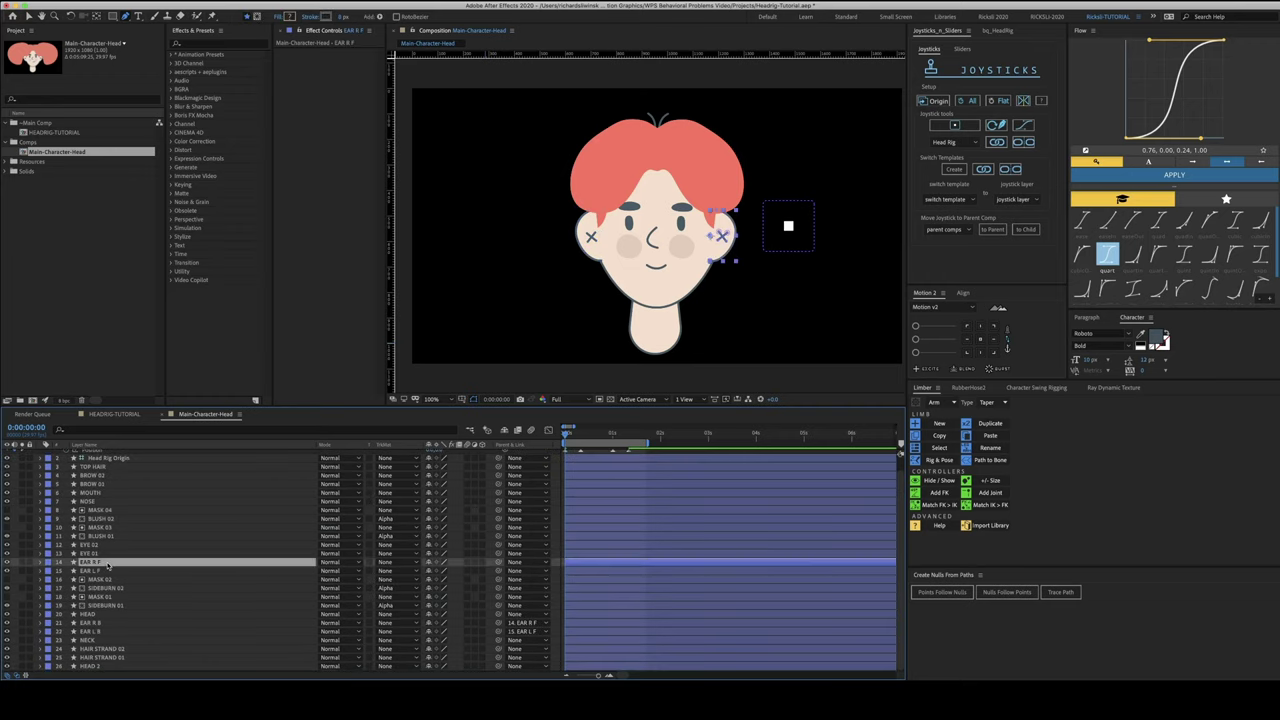
super+click(104, 623)
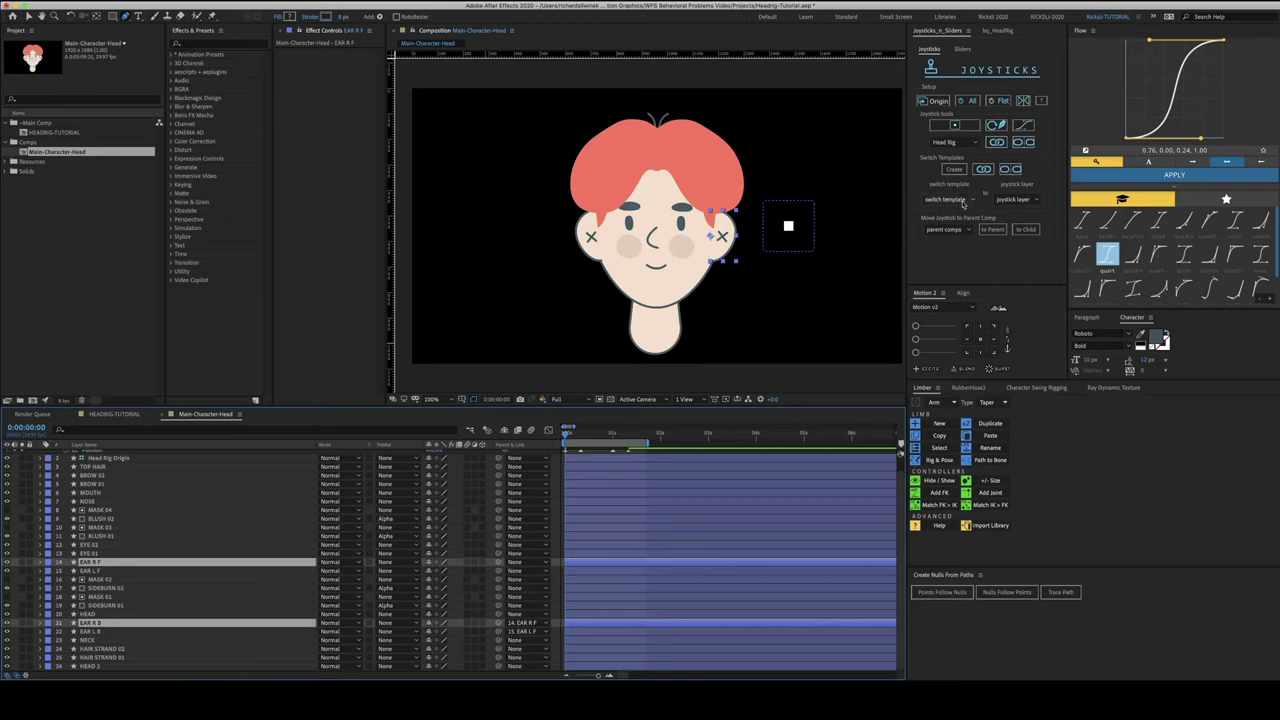
click(954, 170)
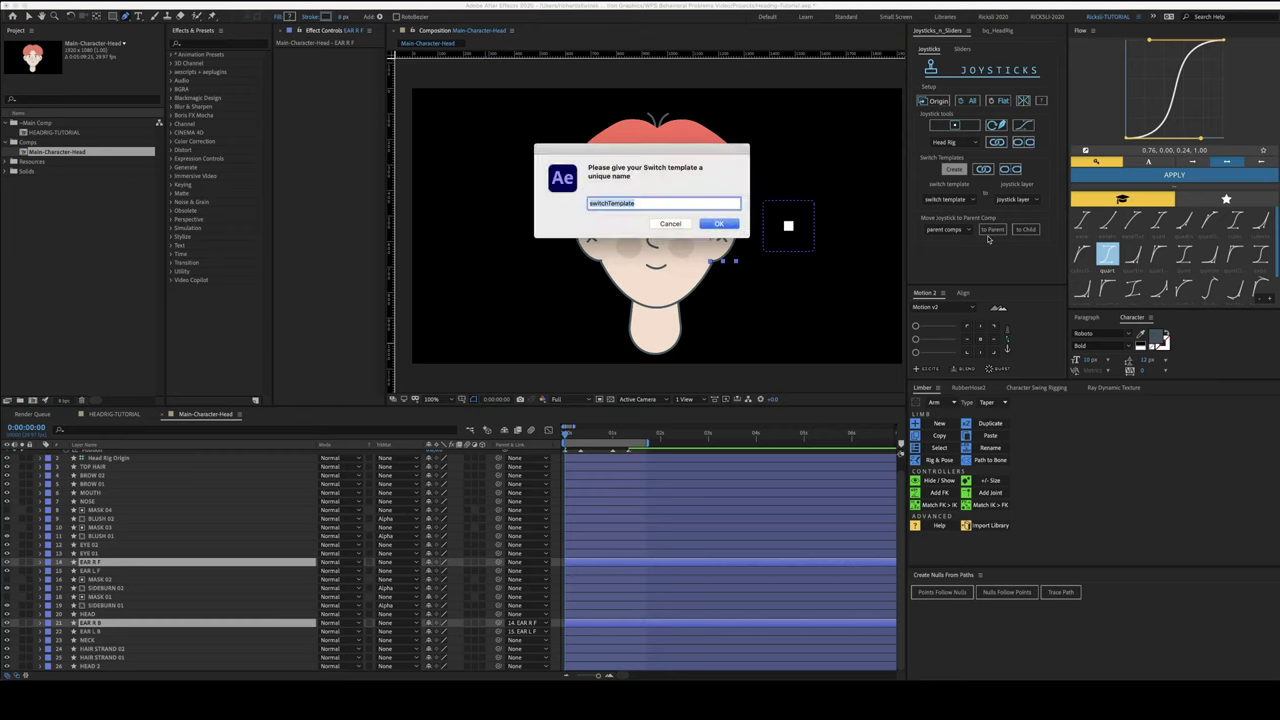
text(EAR R ST)
click(719, 223)
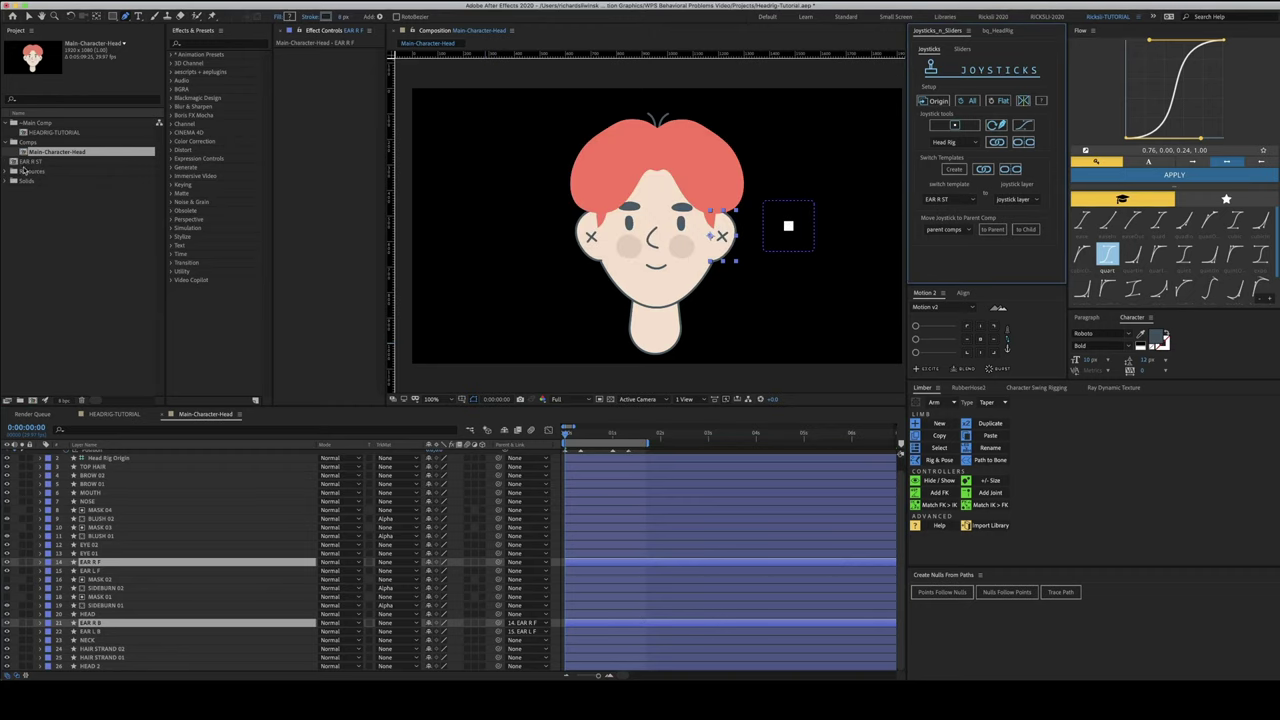
Move the EAR R ST composition into the Comps folder and open it
click(31, 163)
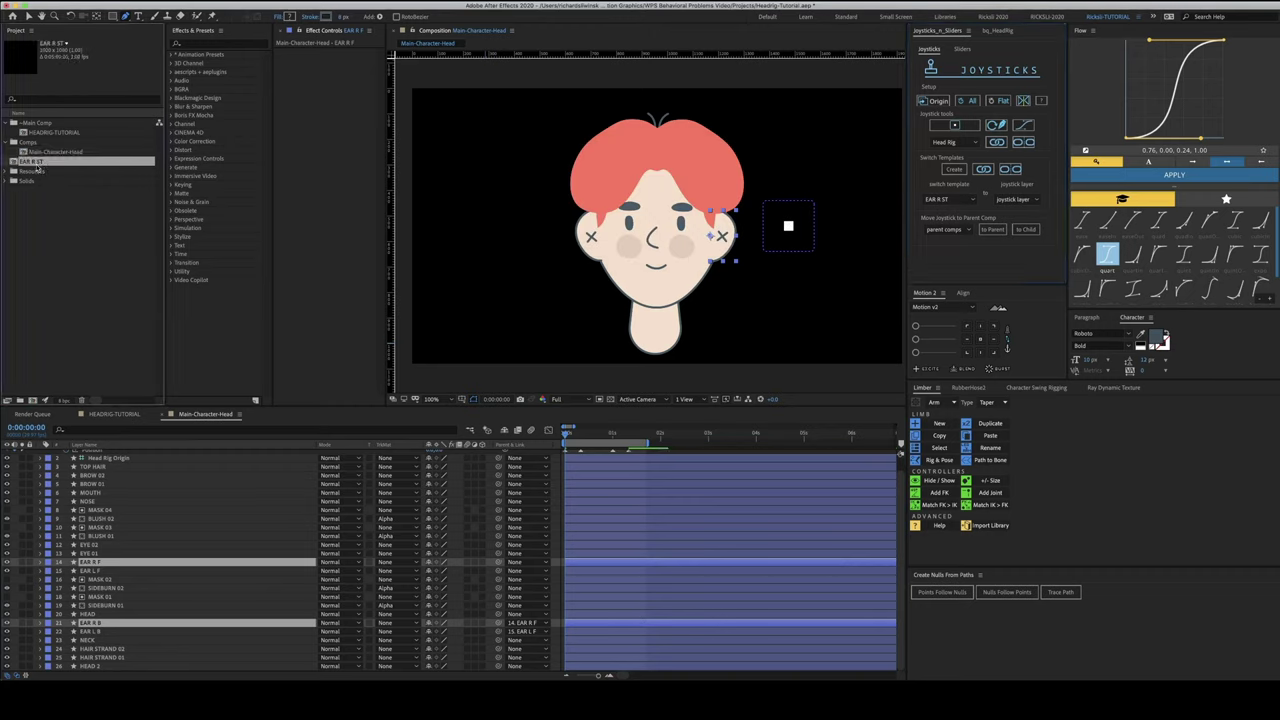
drag(40, 168, 41, 143)
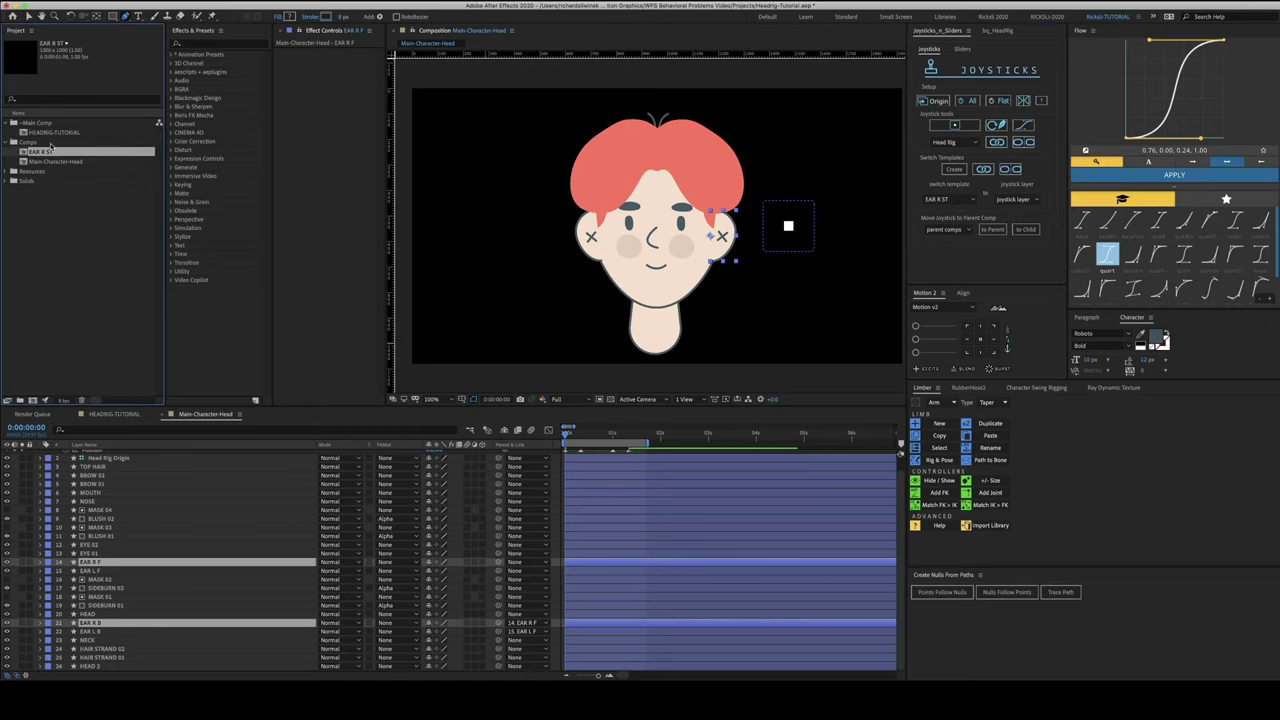
double_click(46, 156)
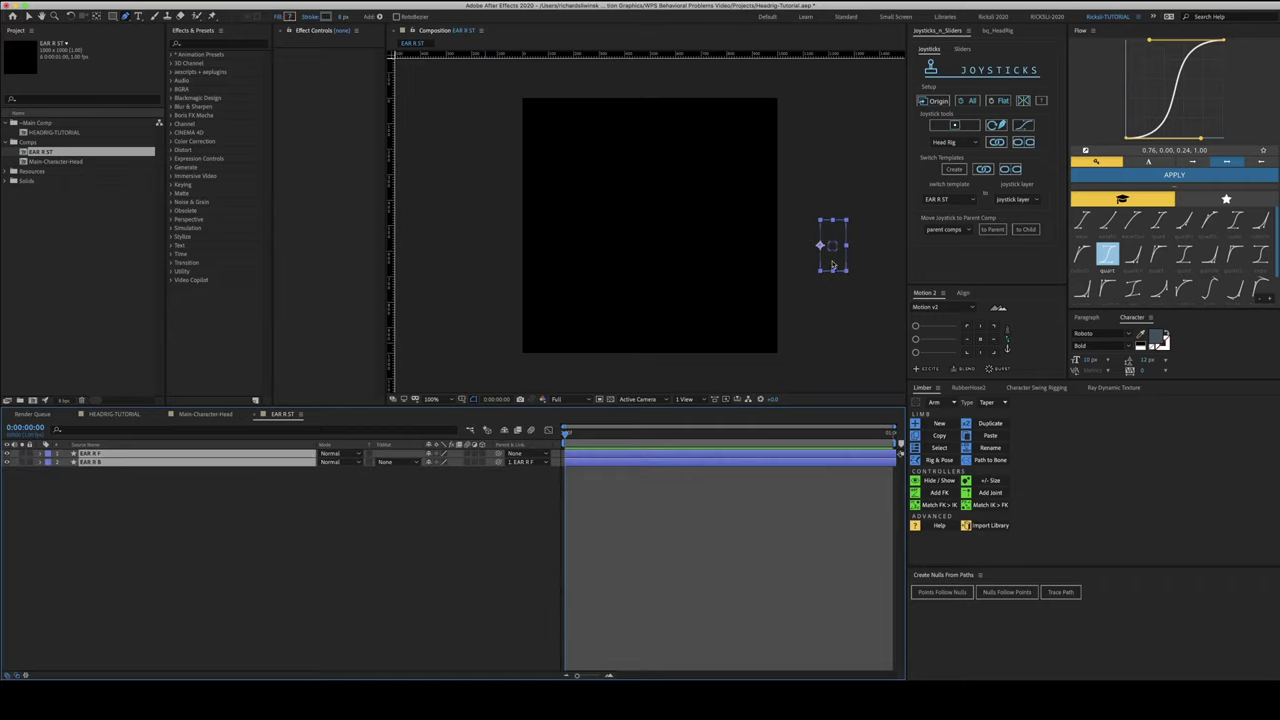
Move both ear layers inside the EAR R ST frame and set EAR R B's parent to None
key(v)
drag(830, 267, 702, 265)
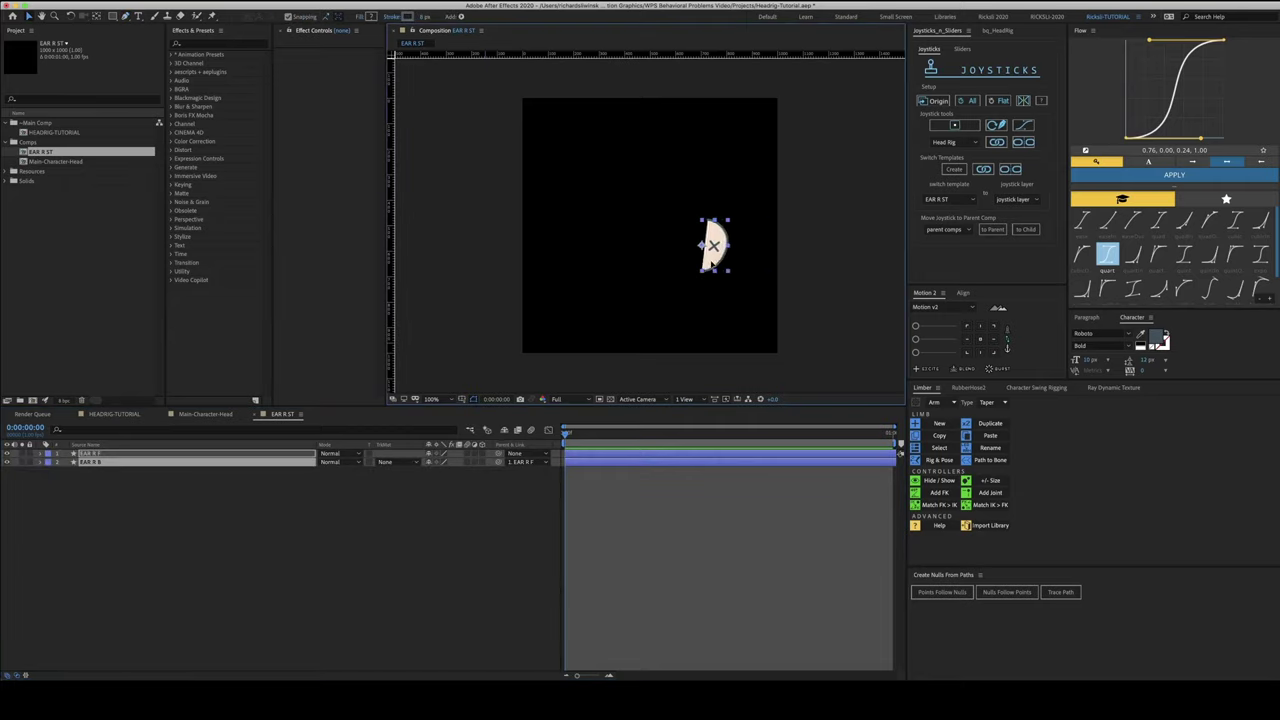
click(456, 540)
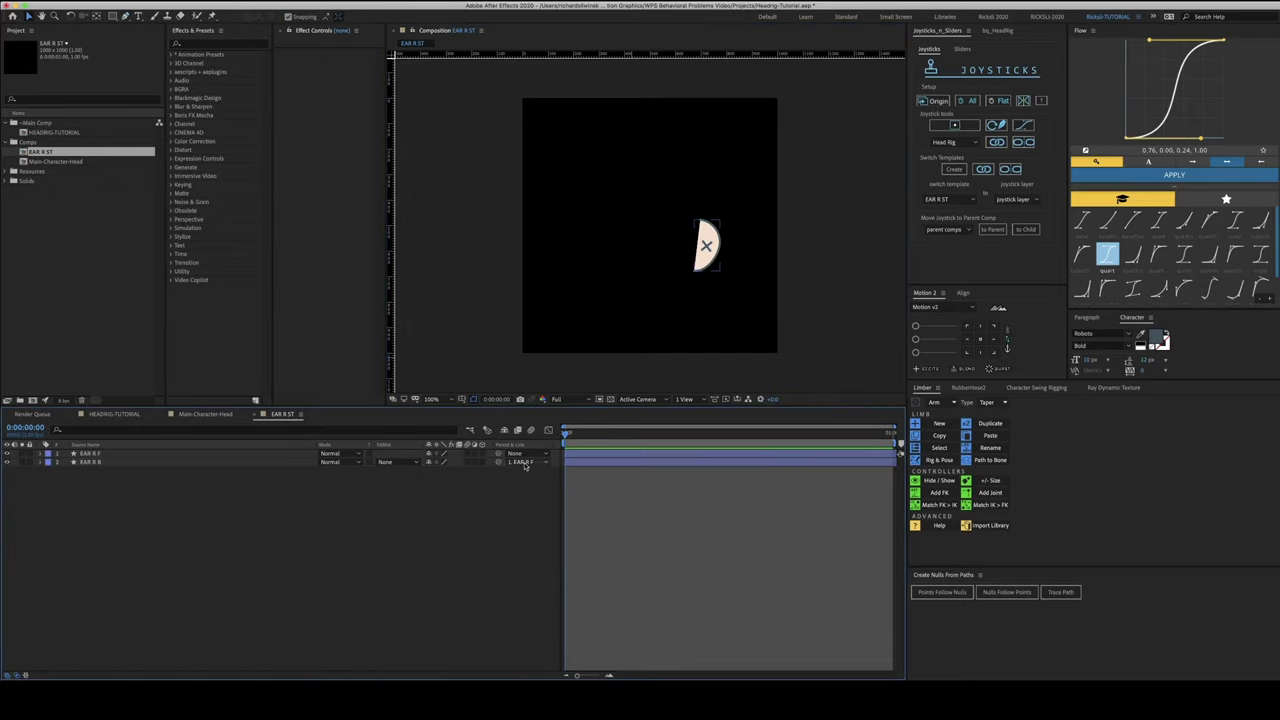
click(525, 464)
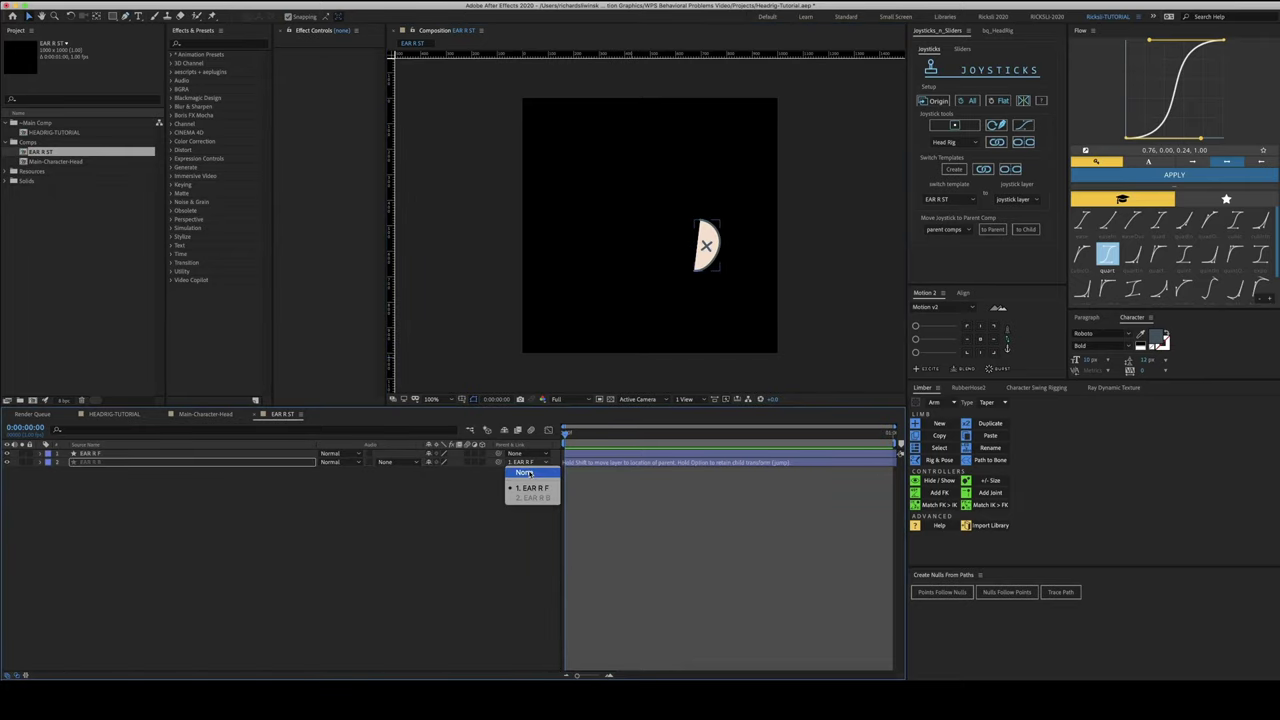
click(524, 472)
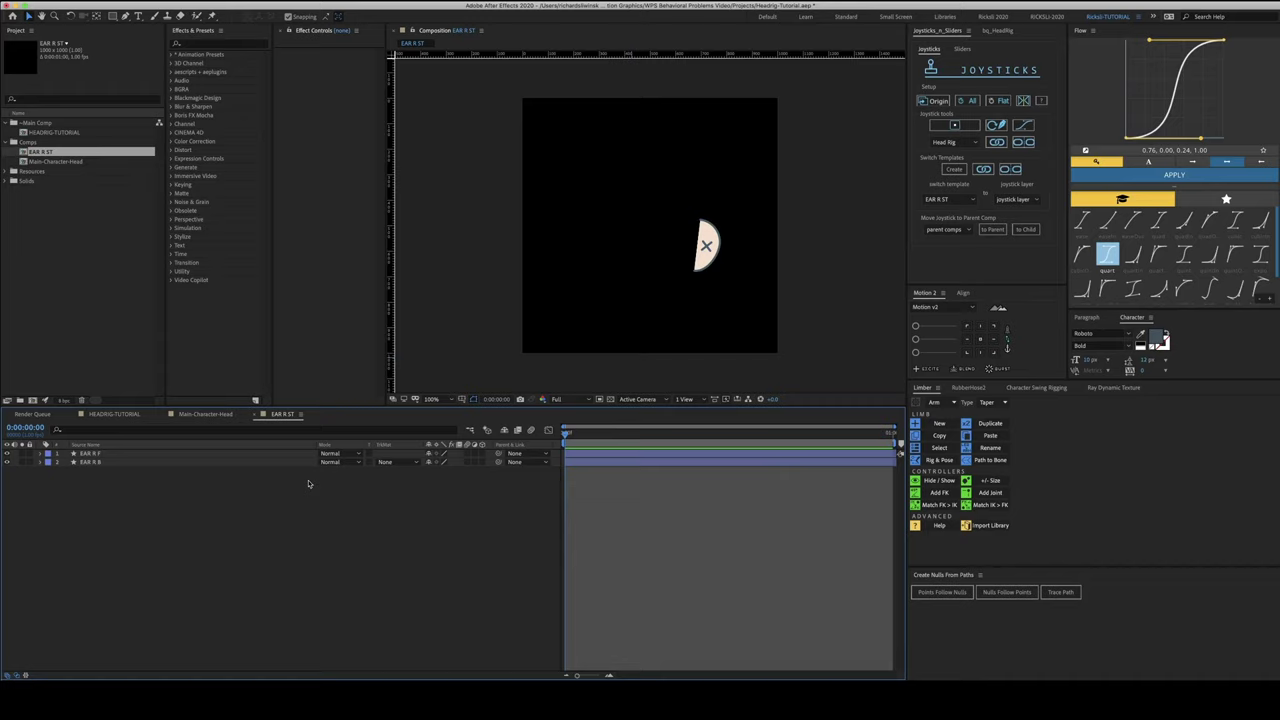
Separate EAR R F and EAR R B, placing them side by side near the centre of the EAR R ST frame
click(166, 463)
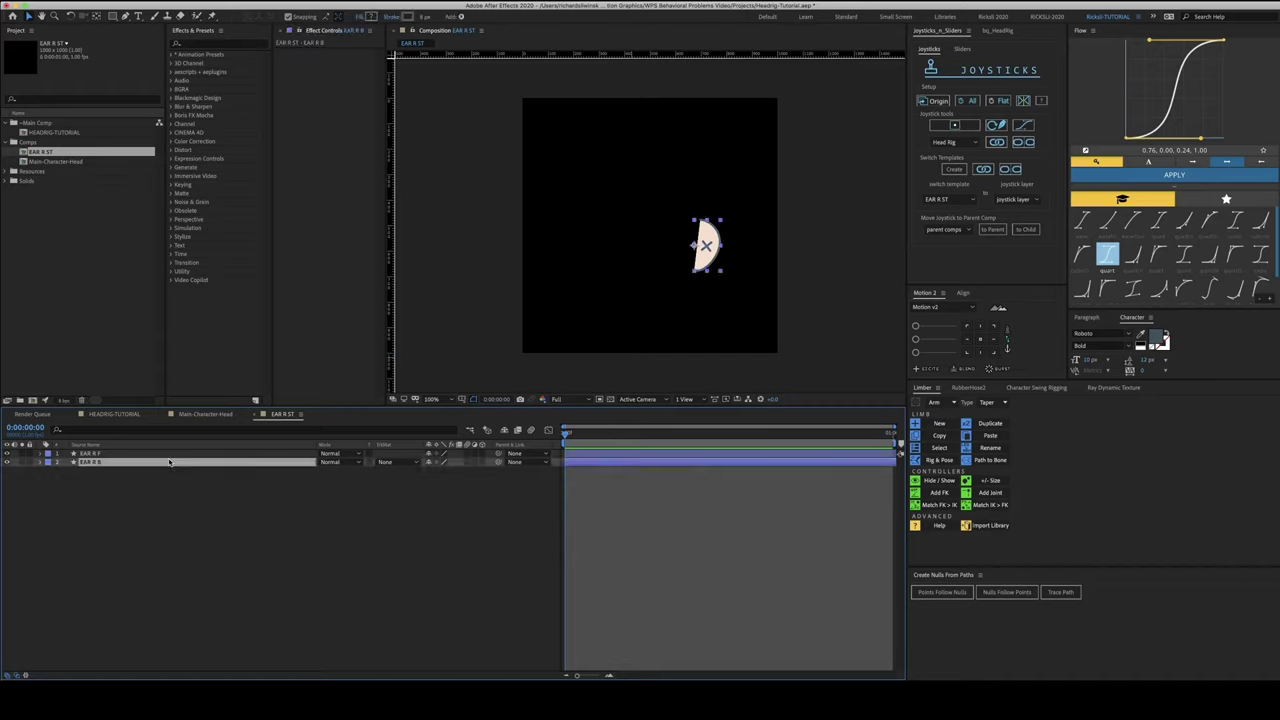
click(252, 454)
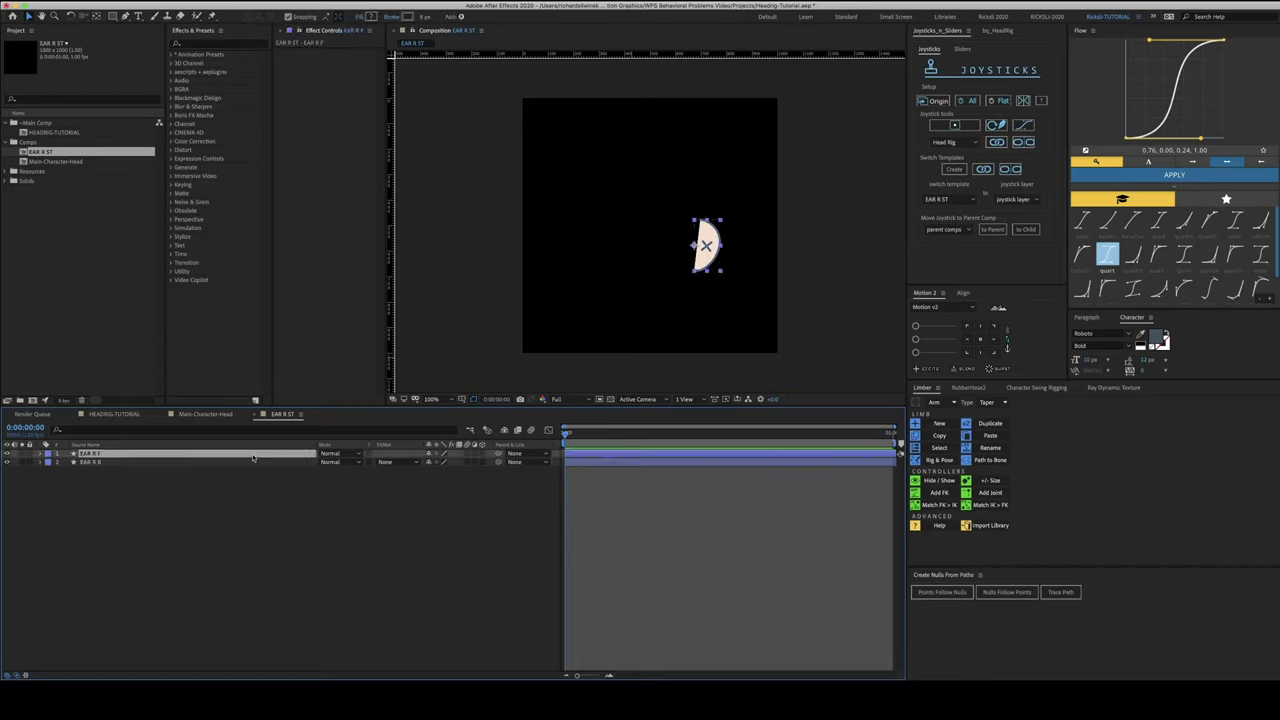
drag(707, 254, 681, 250)
shift+click(710, 264)
click(250, 535)
click(159, 456)
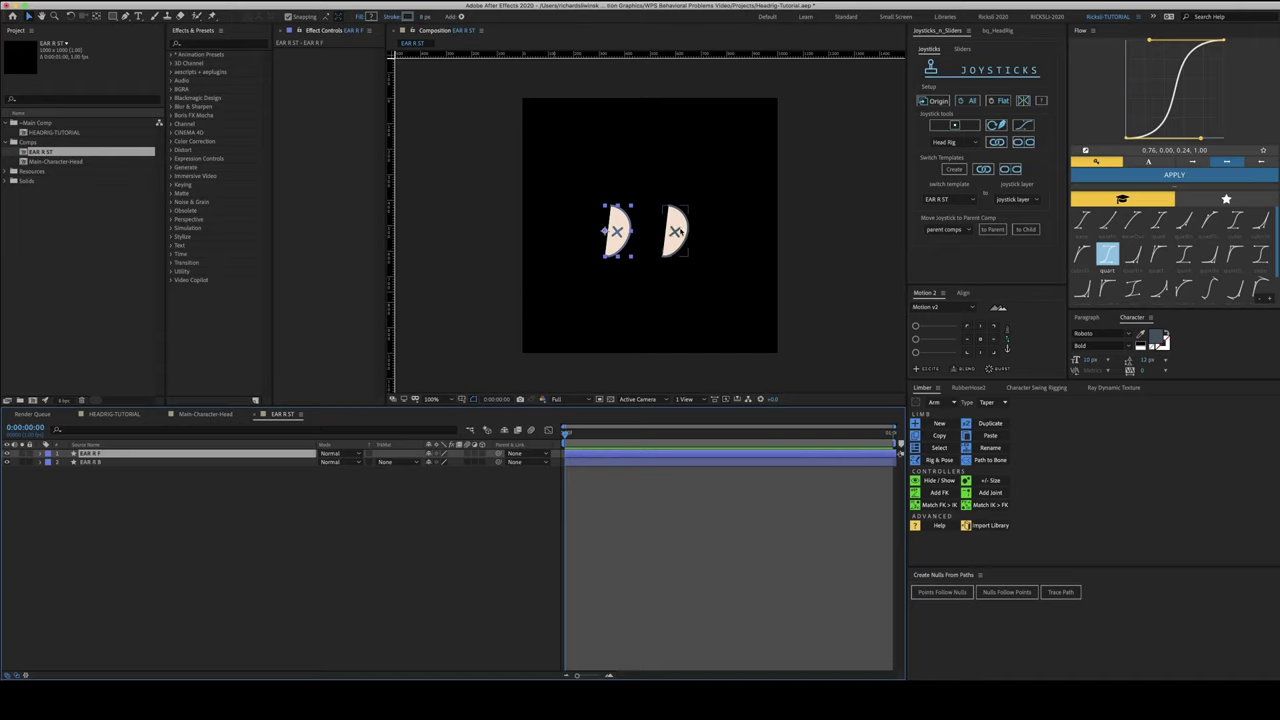
shift+click(677, 232)
drag(673, 240, 677, 238)
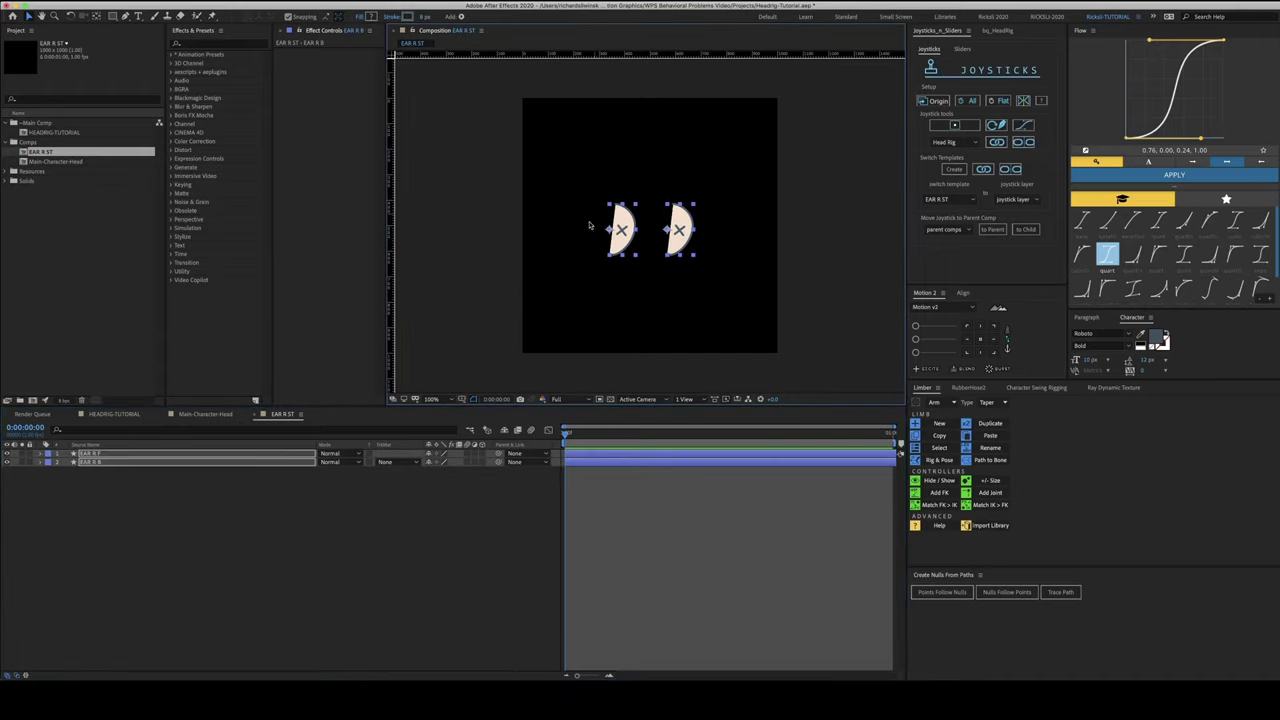
Bind the EAR R ST switch template to the Head Rig joystick in the Main-Character-Head composition
click(205, 414)
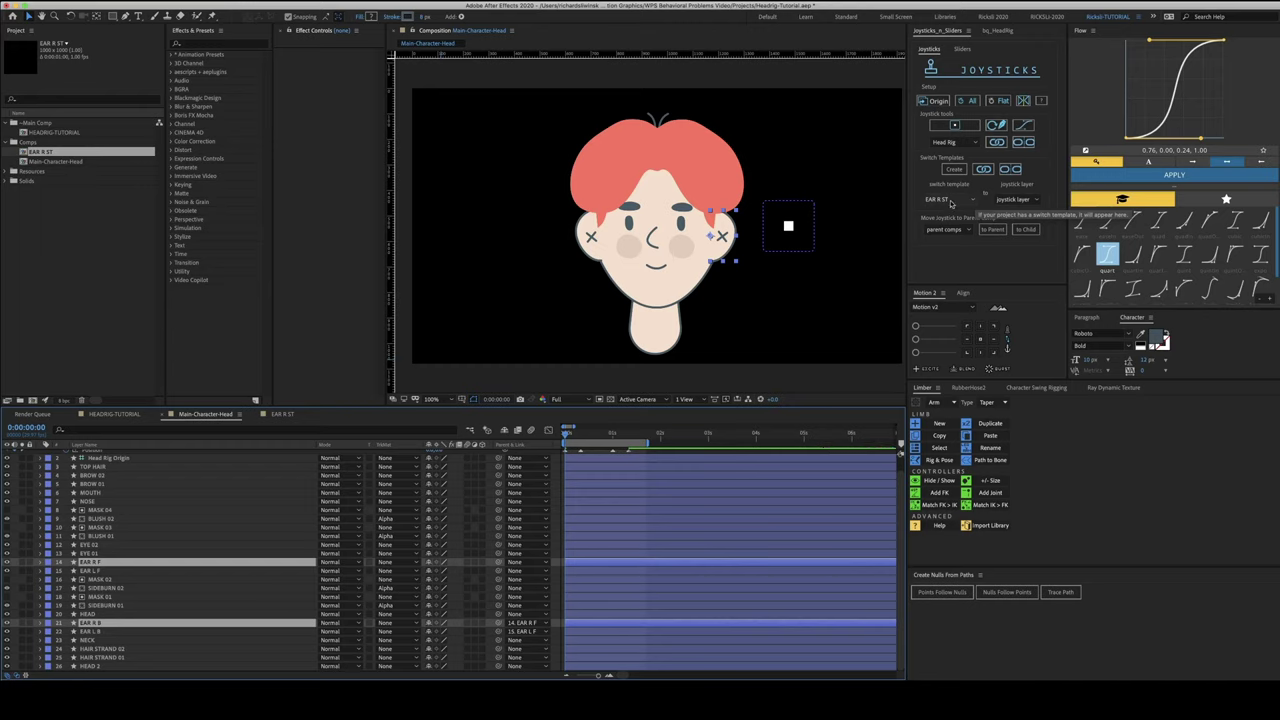
click(1001, 201)
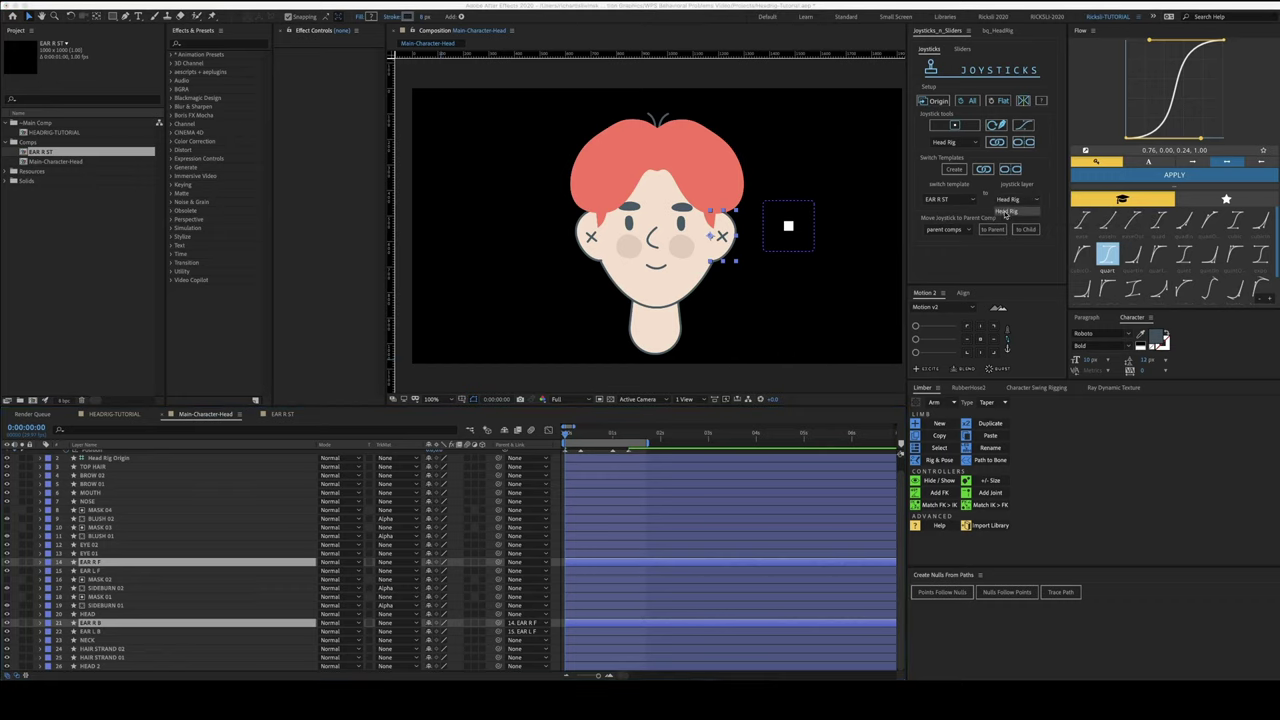
click(1005, 210)
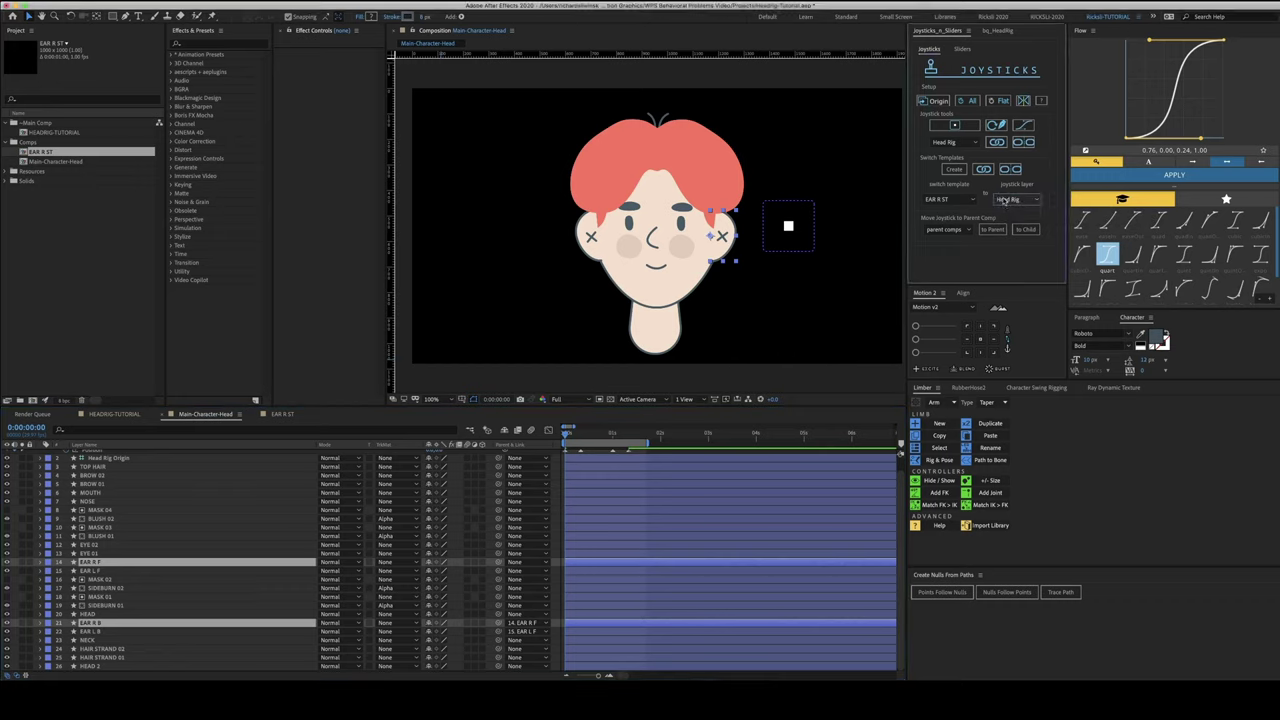
click(984, 170)
Play and scrub the head-turn animation from the first frame to check how the ear on the EAR R layers switches
scroll(665, 461, up, 1)
click(663, 462)
key(space)
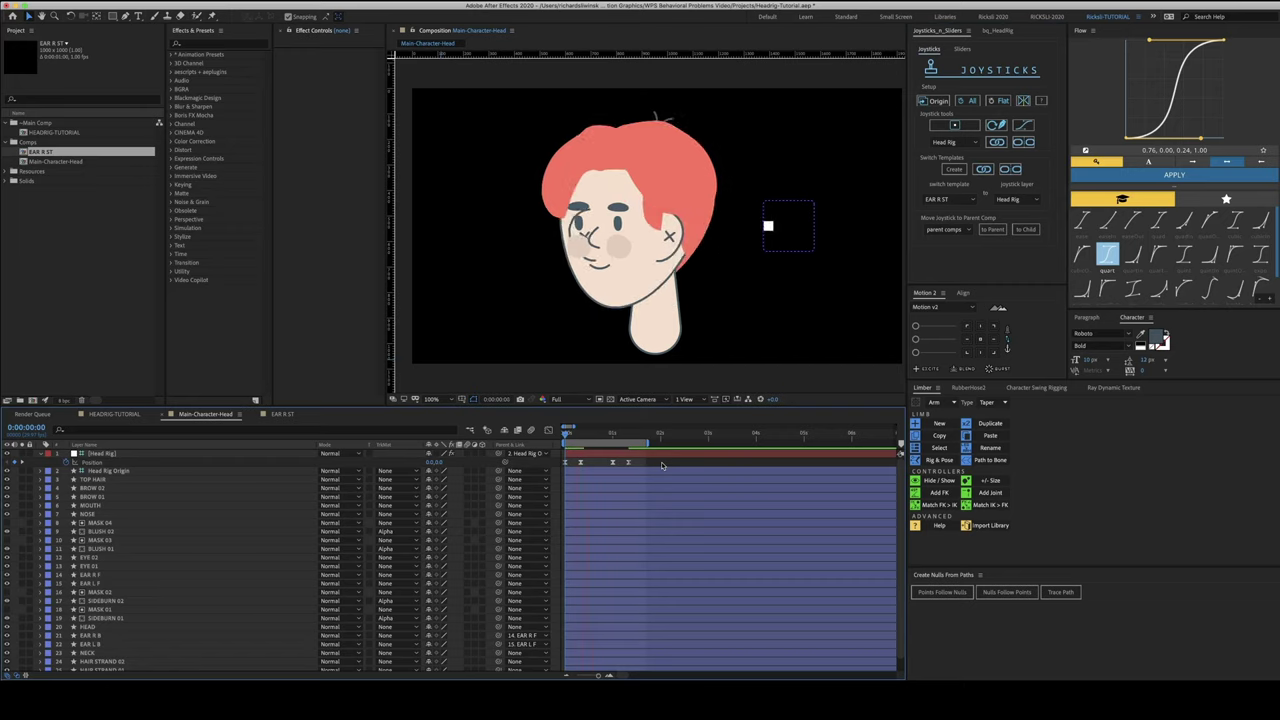
drag(591, 436, 582, 436)
click(582, 435)
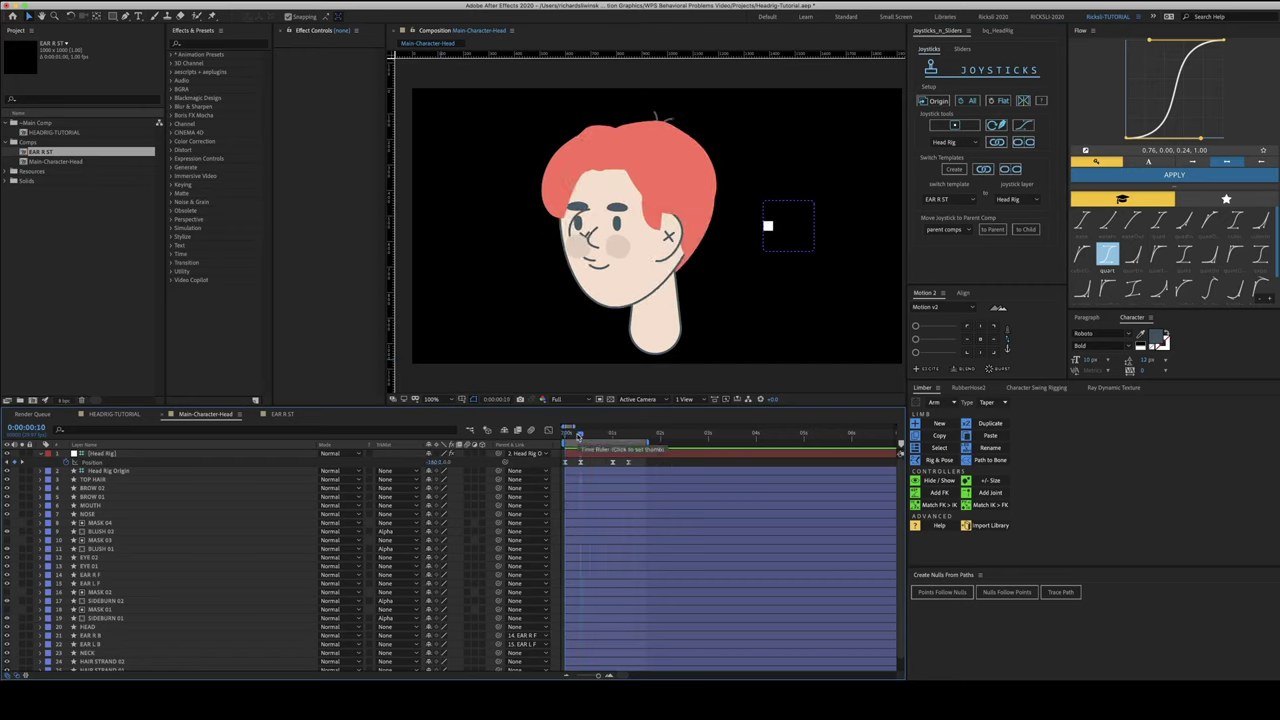
drag(581, 436, 563, 438)
key(space)
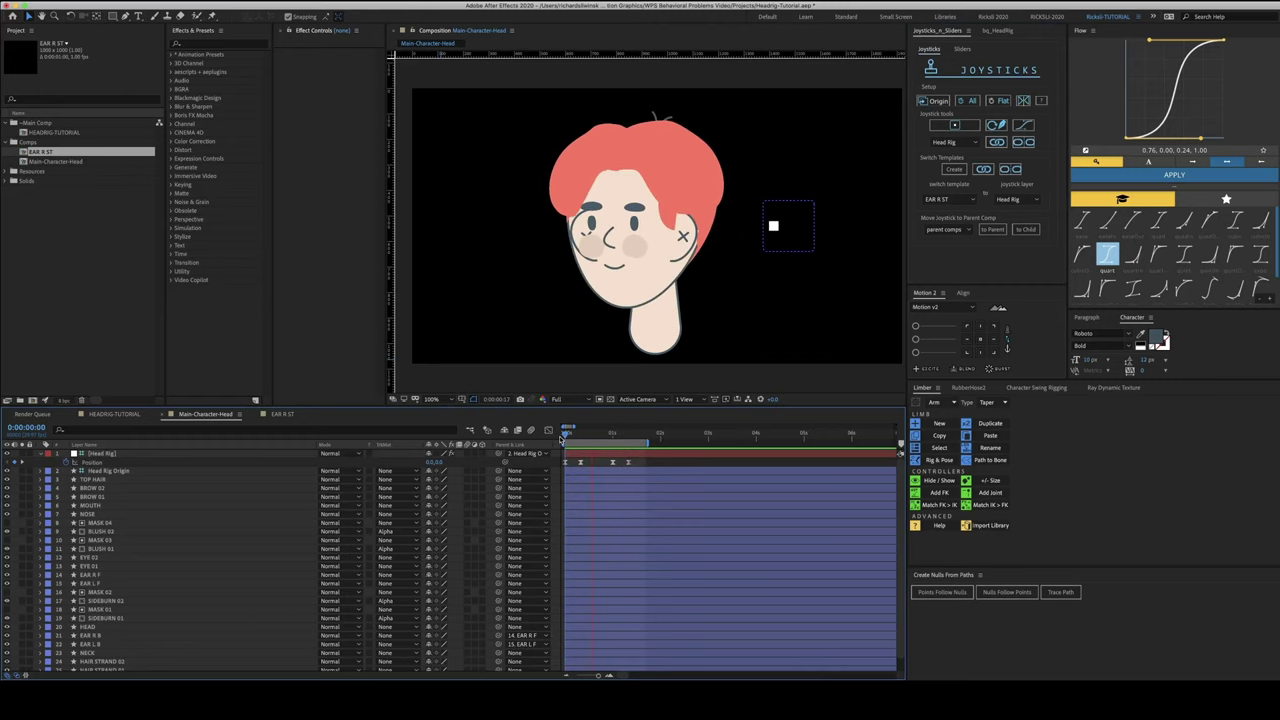
key(space)
key(space)
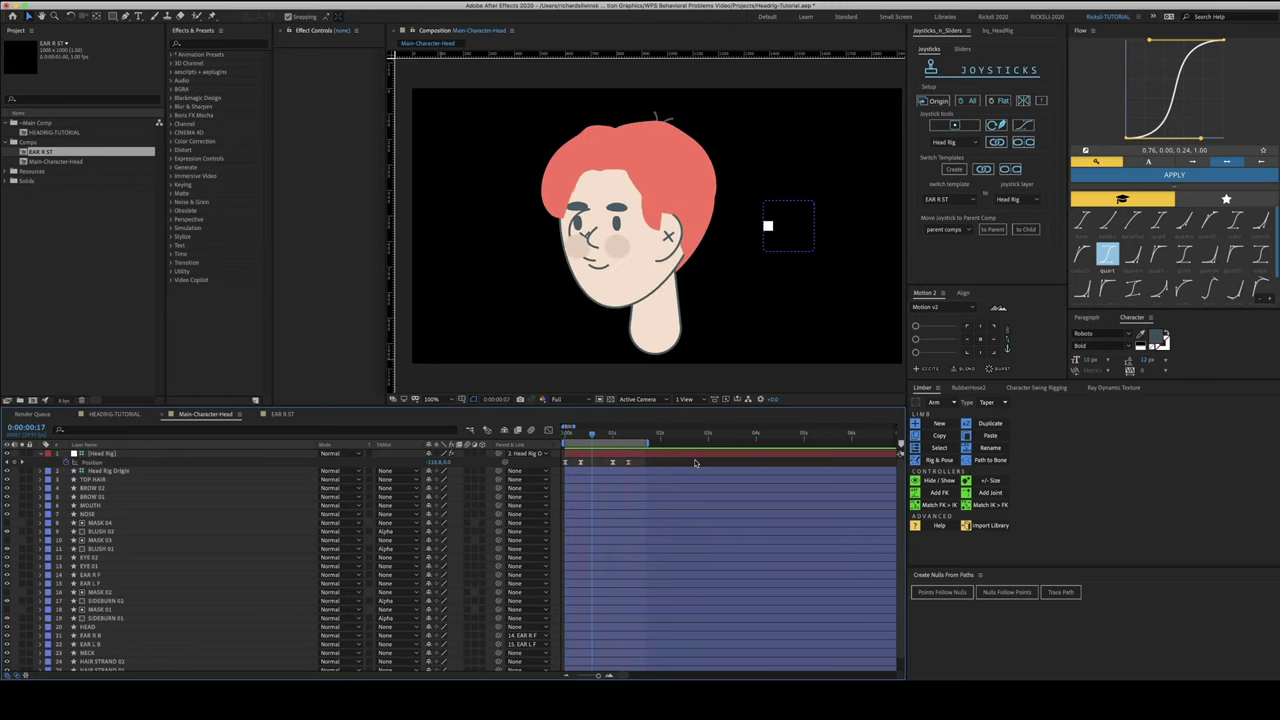
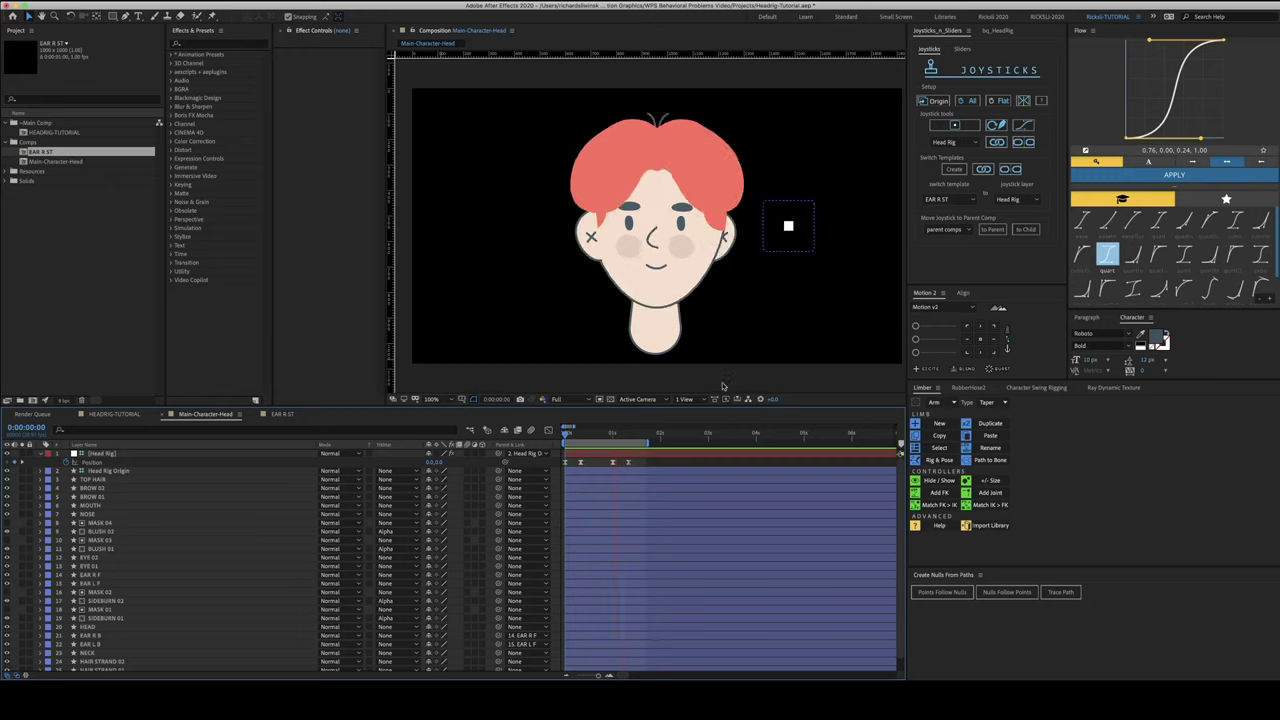
Move the EAR R F and EAR L F layers directly above TOP HAIR in the layer stack and preview the head turn
click(99, 575)
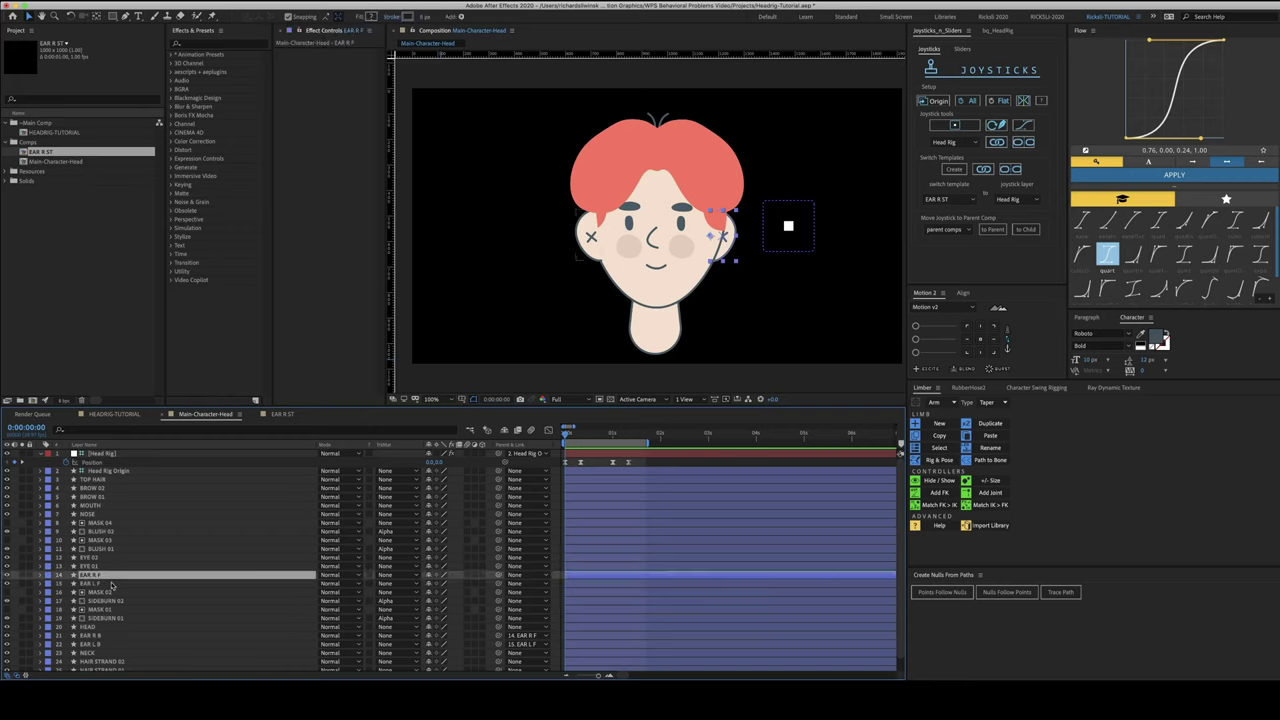
shift+click(109, 584)
drag(109, 584, 218, 484)
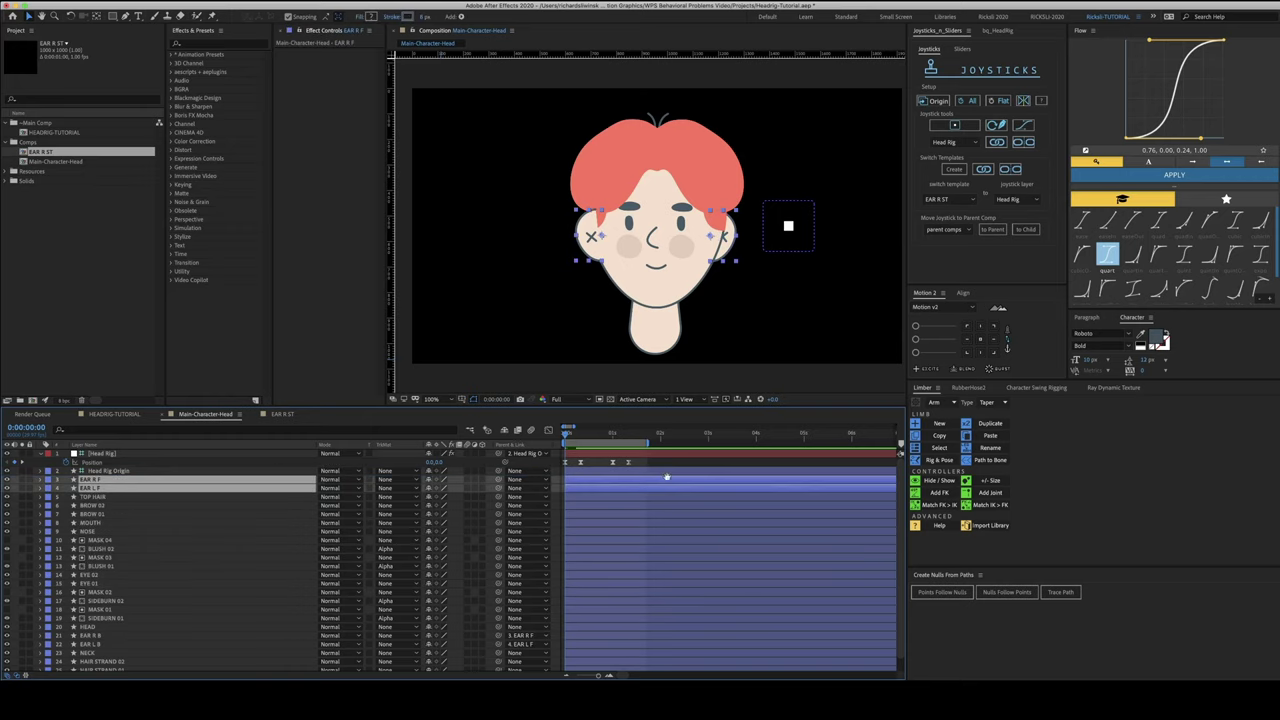
key(space)
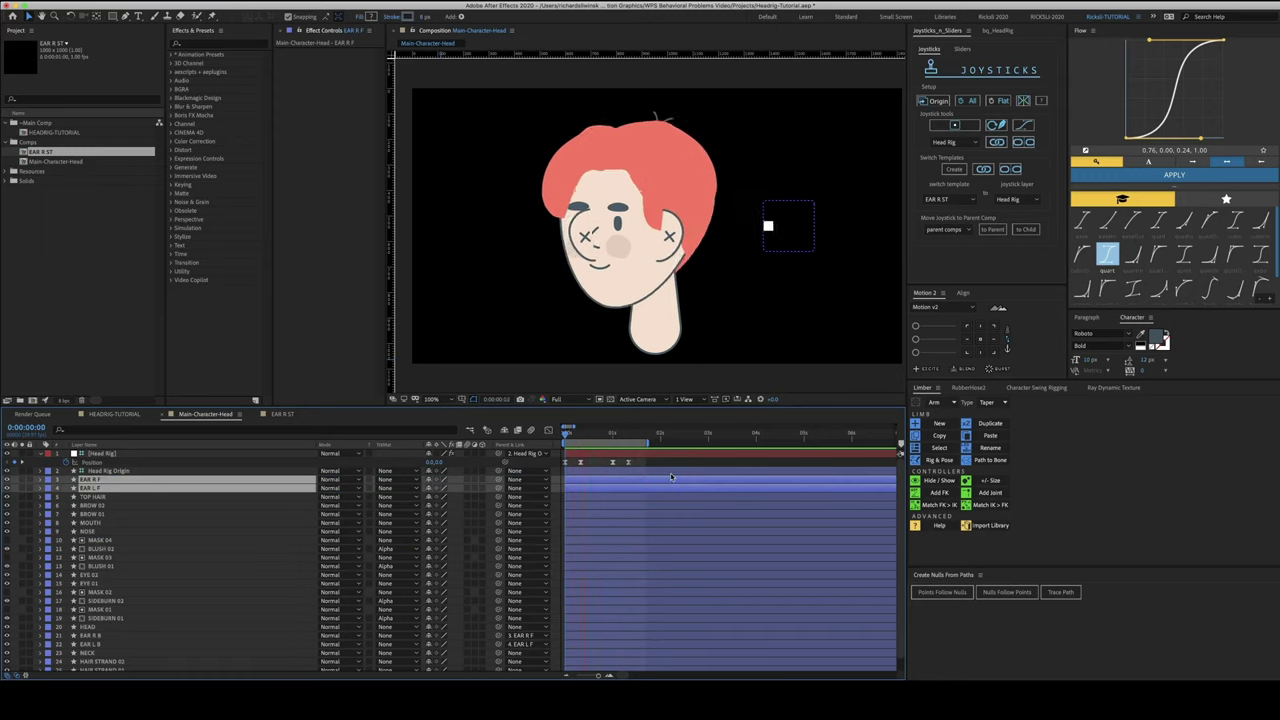
key(space)
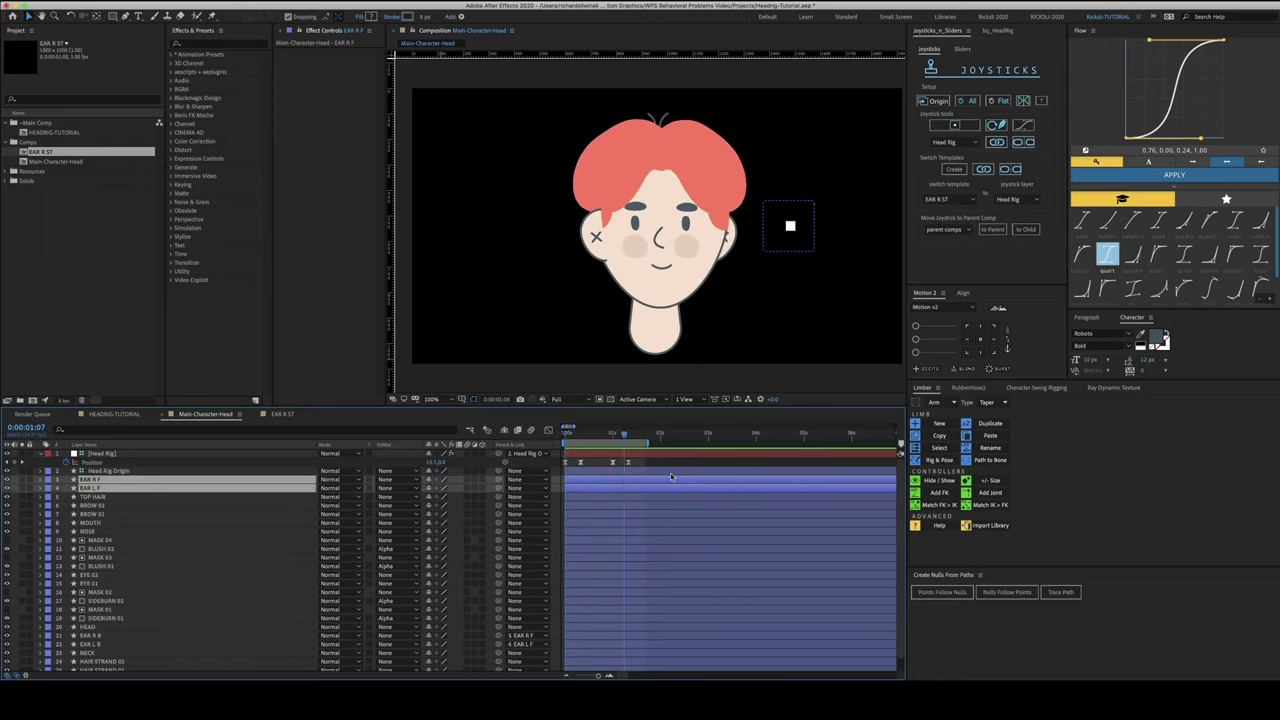
click(669, 466)
Create a Joysticks switch template named EAR L ST from the EAR L F and EAR L B layers
click(591, 250)
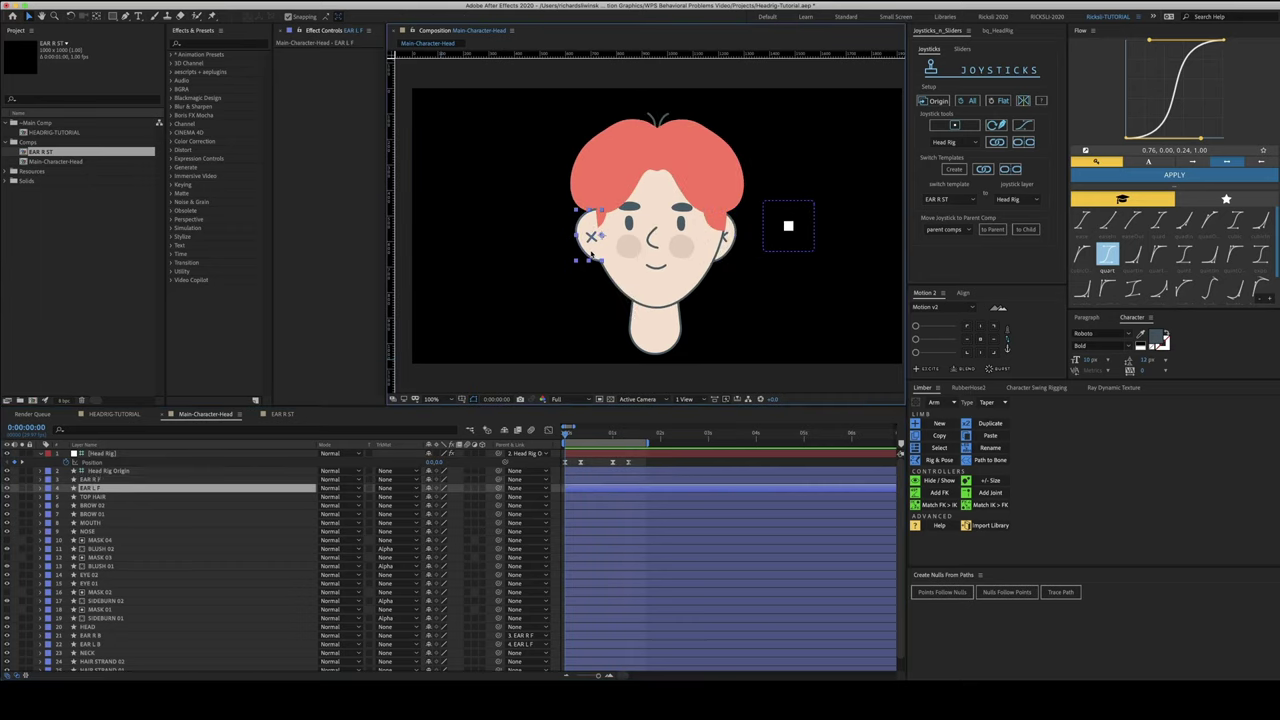
key(Return)
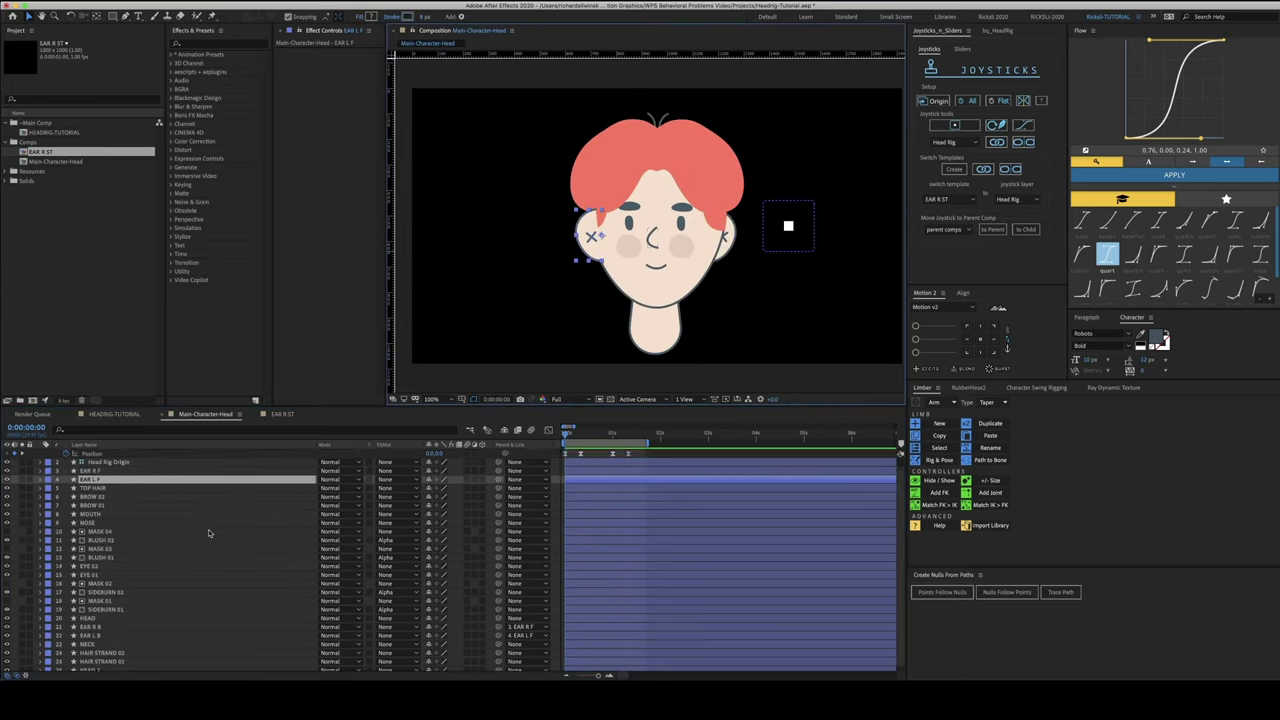
scroll(100, 495, down, 1)
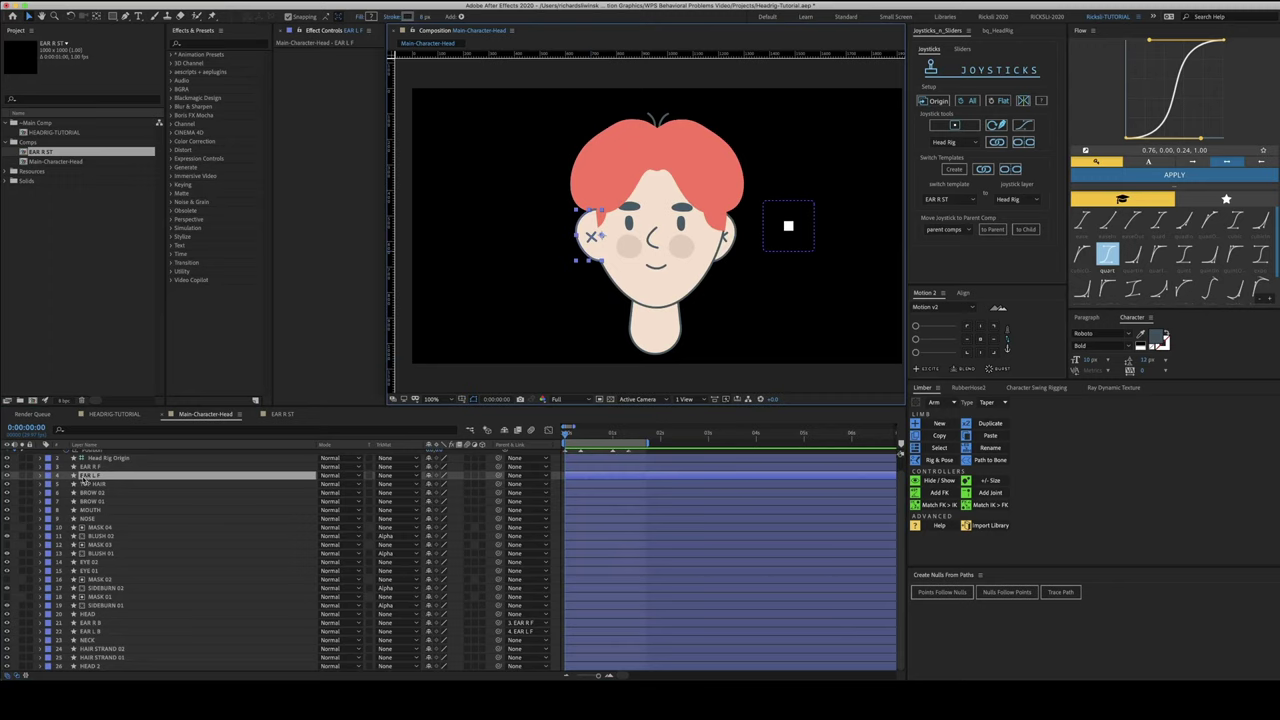
super+click(103, 633)
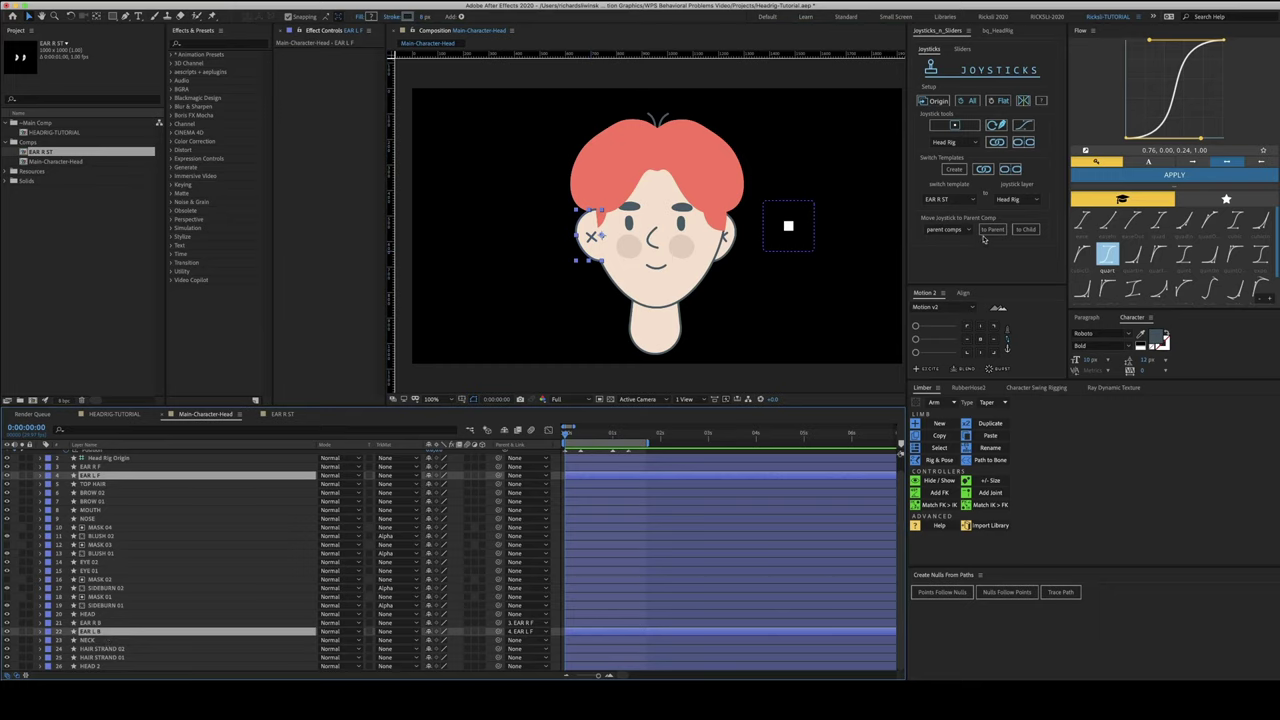
click(955, 170)
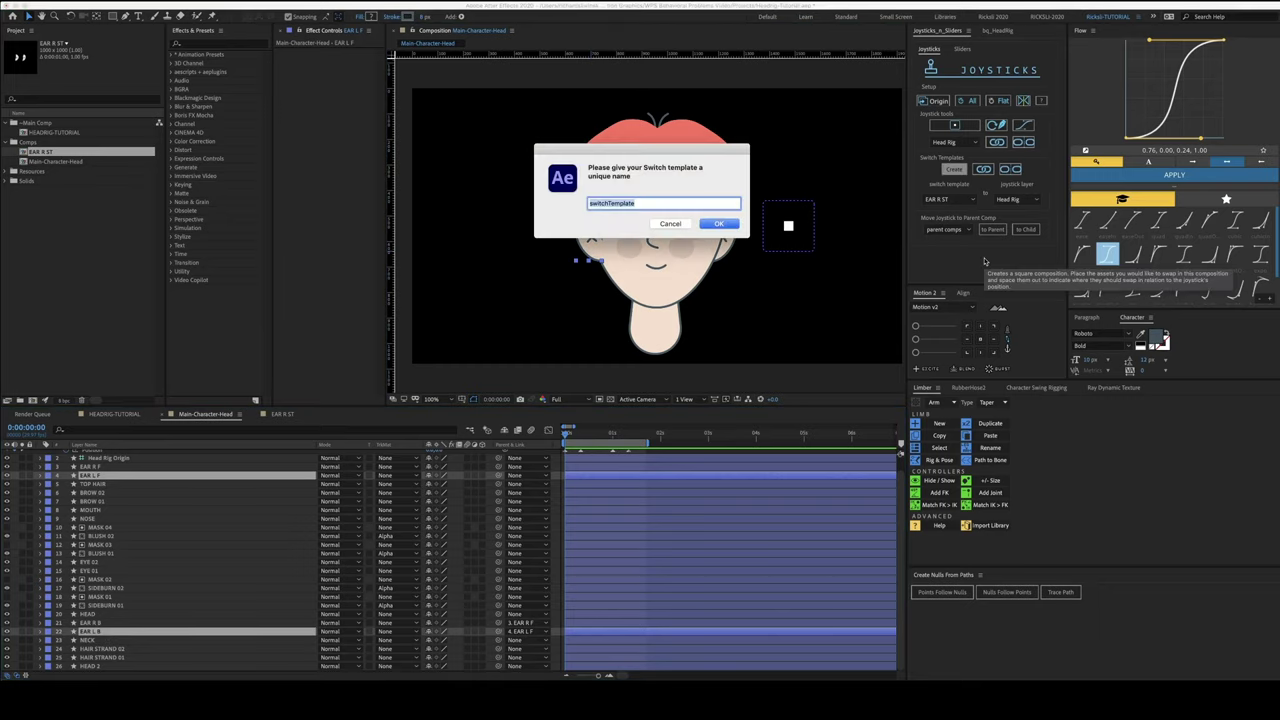
text(EAR L ST)
key(Return)
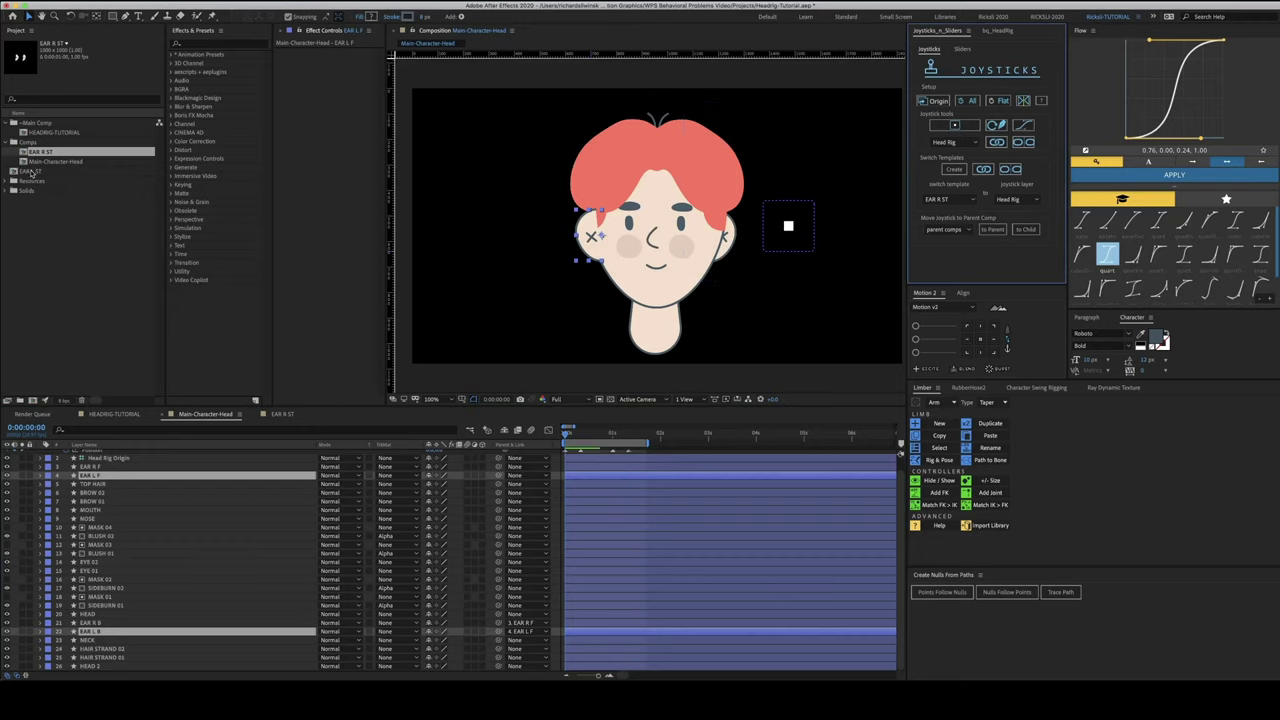
Move the EAR L ST composition into the Comps folder and open it
drag(32, 171, 33, 144)
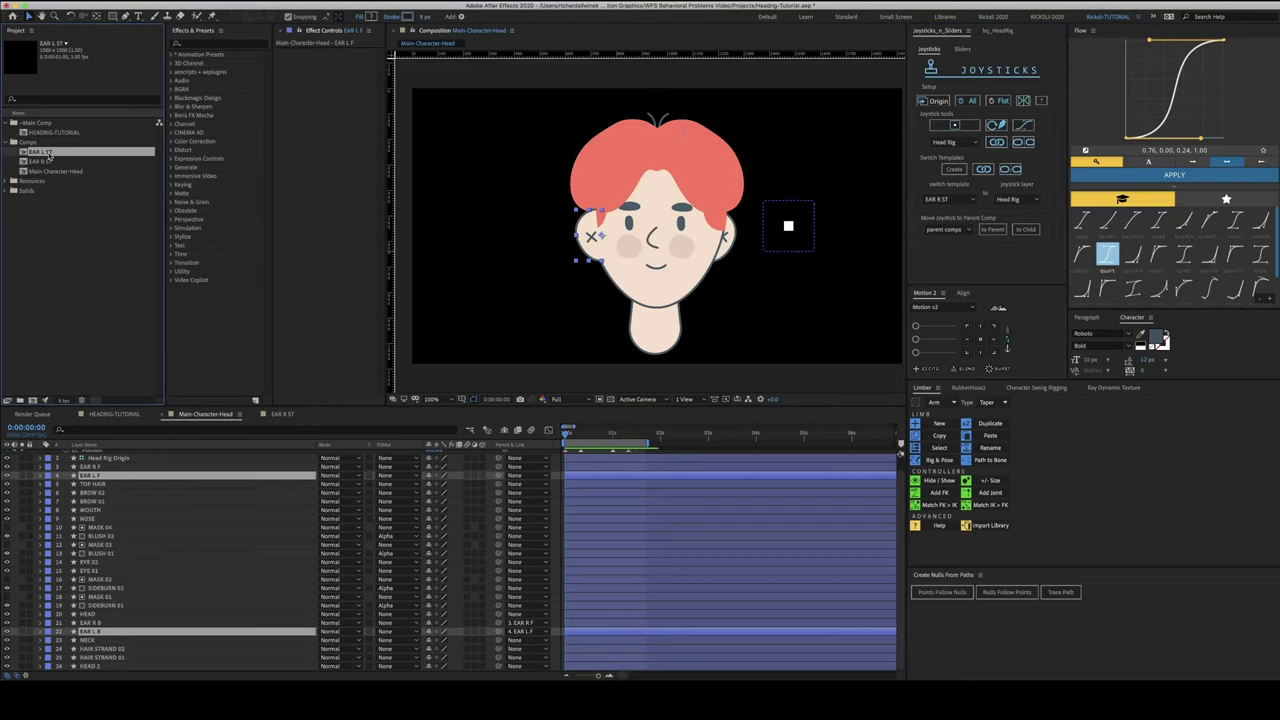
double_click(47, 152)
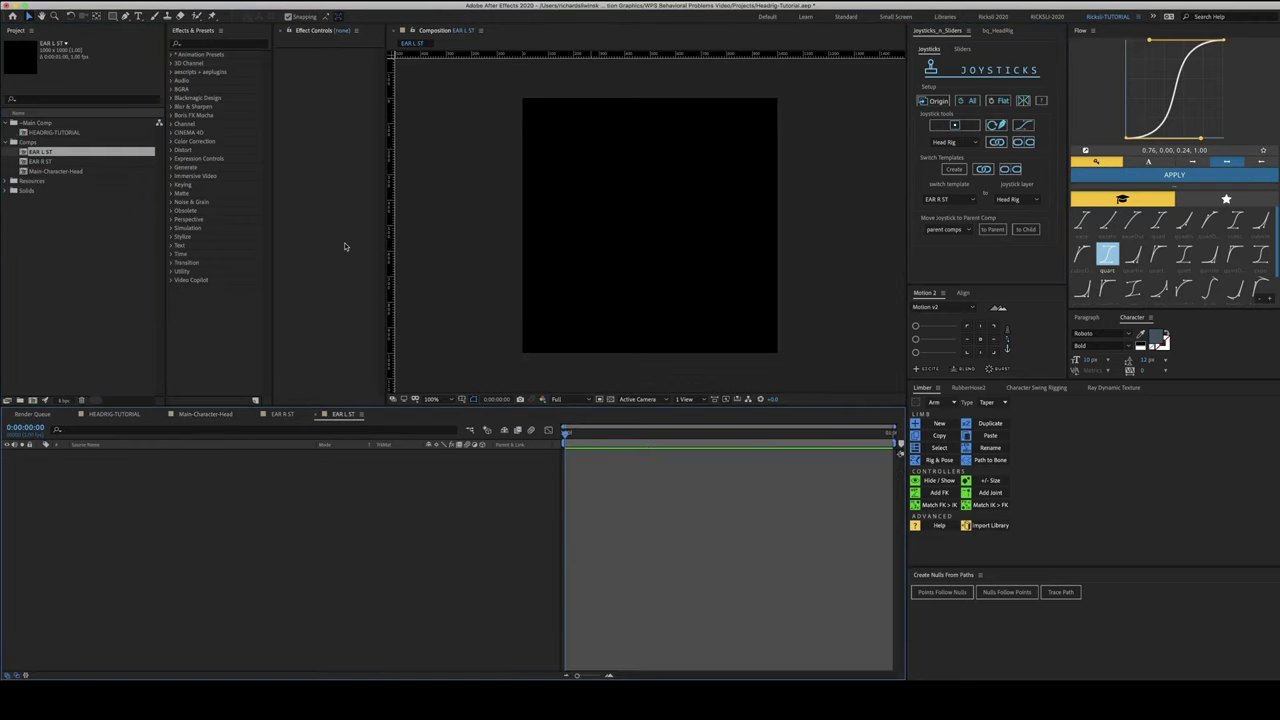
Add the EAR L F and EAR L B layers to EAR L ST and set EAR L B's parent to None
click(512, 519)
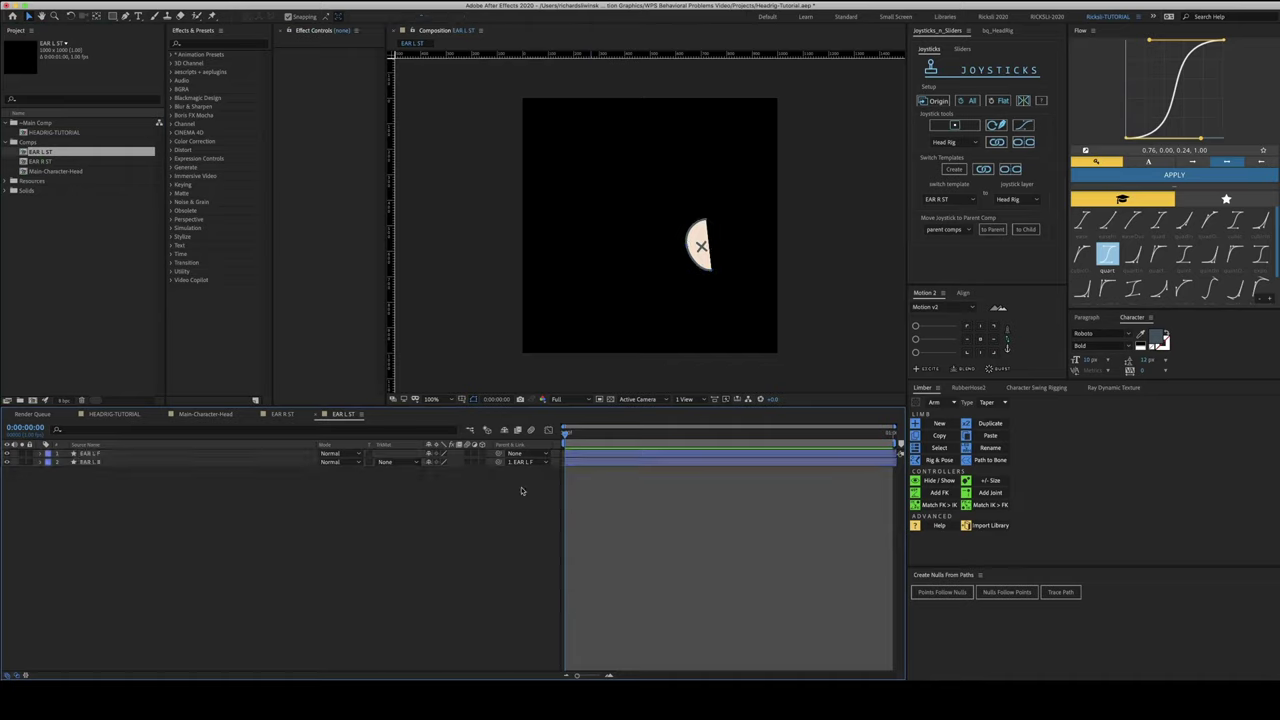
click(524, 462)
click(525, 473)
Separate EAR L F and EAR L B, placing them side by side near the centre of the EAR L ST frame
click(127, 454)
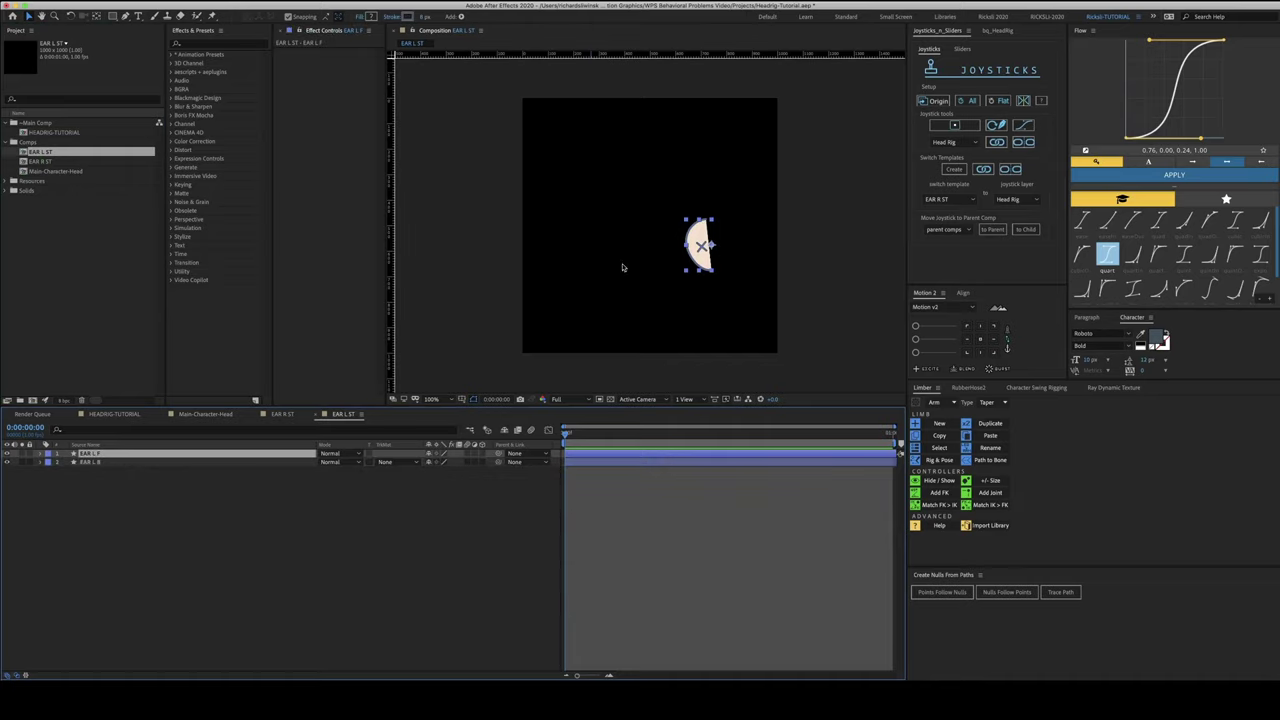
mouse_move(679, 255)
mouse_down()
mouse_move(631, 254)
mouse_move(694, 236)
mouse_up()
shift+click(700, 256)
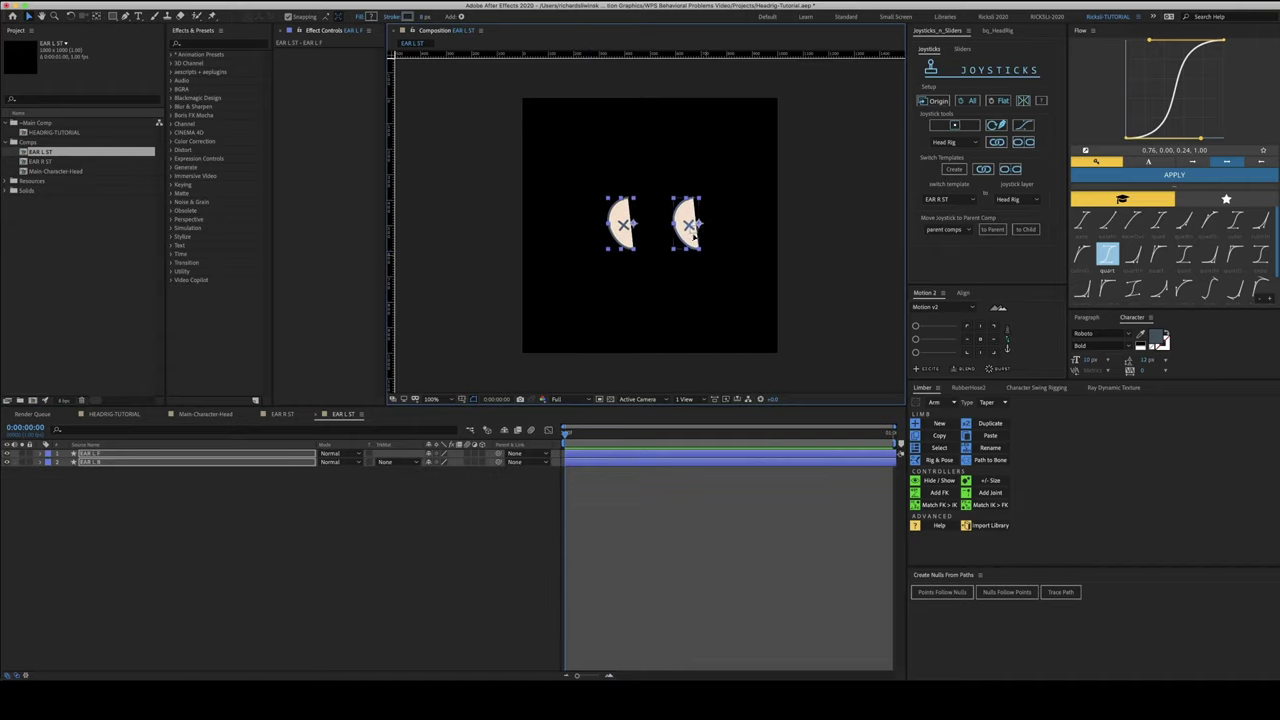
Compare the ear placement with EAR R ST and adjust EAR L F and EAR L B to match its spacing
click(285, 416)
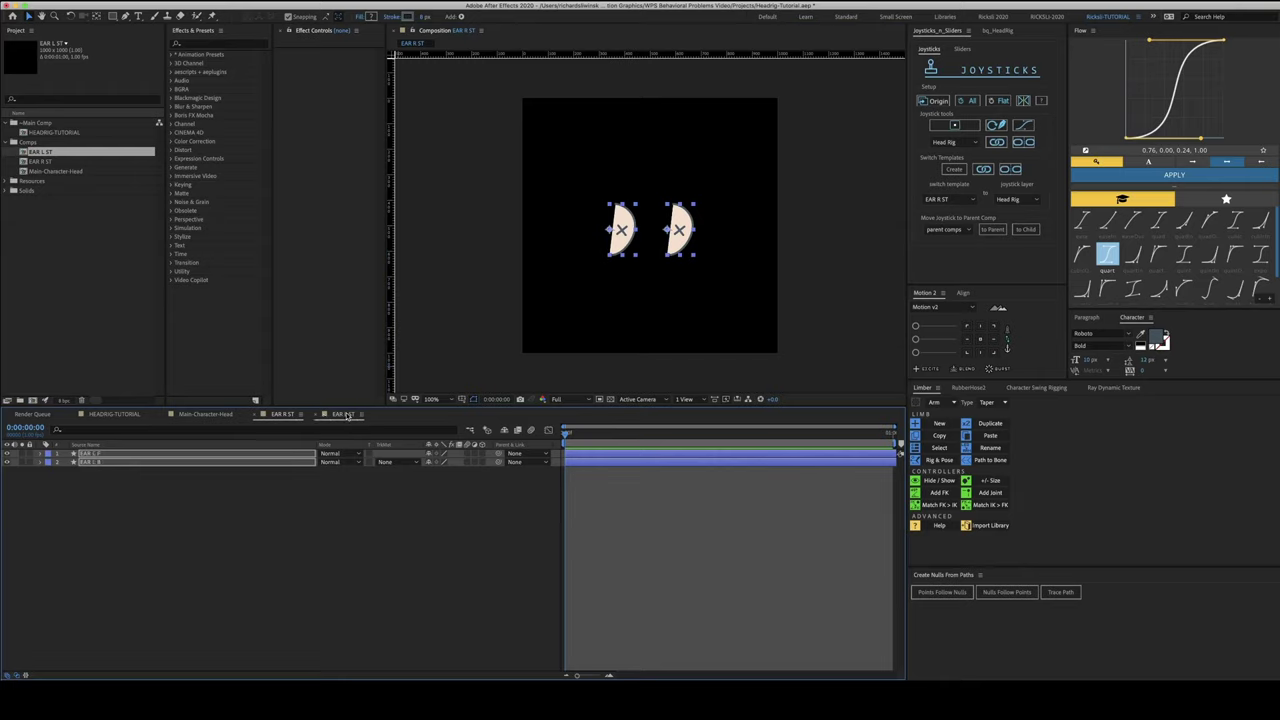
click(345, 416)
click(293, 416)
click(345, 416)
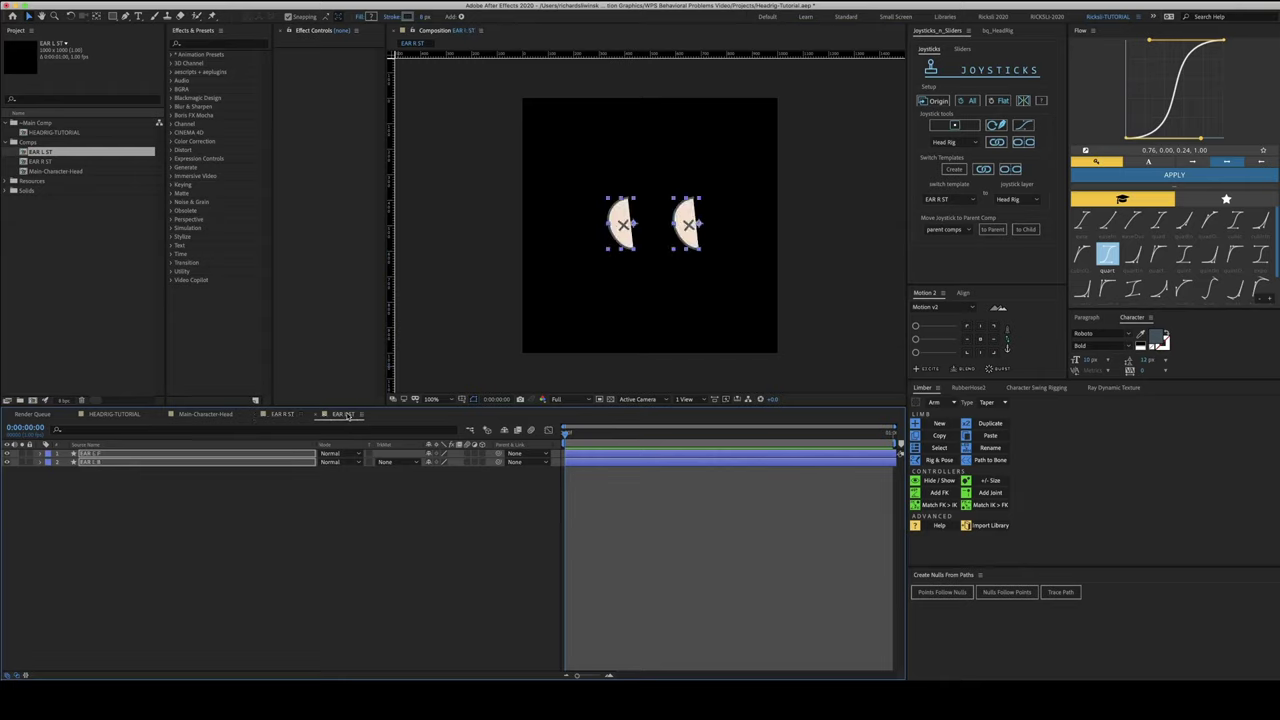
click(620, 225)
drag(620, 225, 683, 237)
shift+click(684, 235)
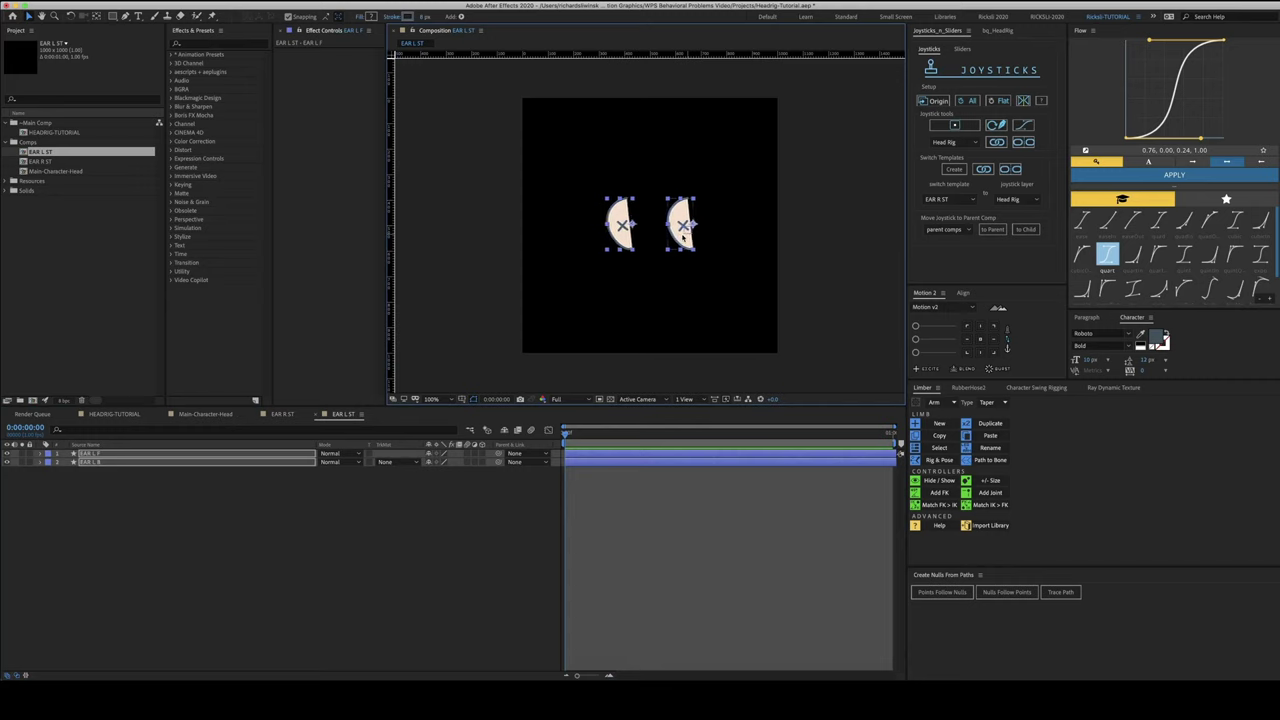
Bind the EAR L ST switch template to the Head Rig joystick in Main-Character-Head and check the head turn at frame 10
click(197, 415)
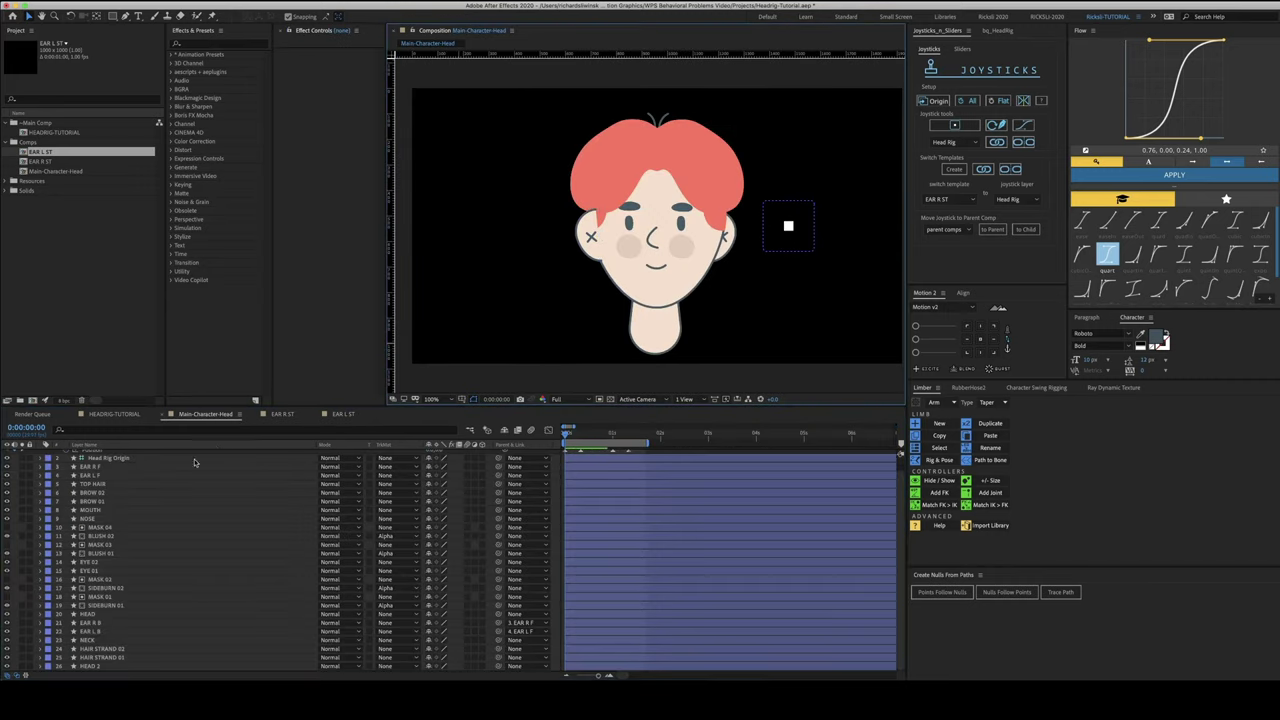
click(963, 199)
click(935, 211)
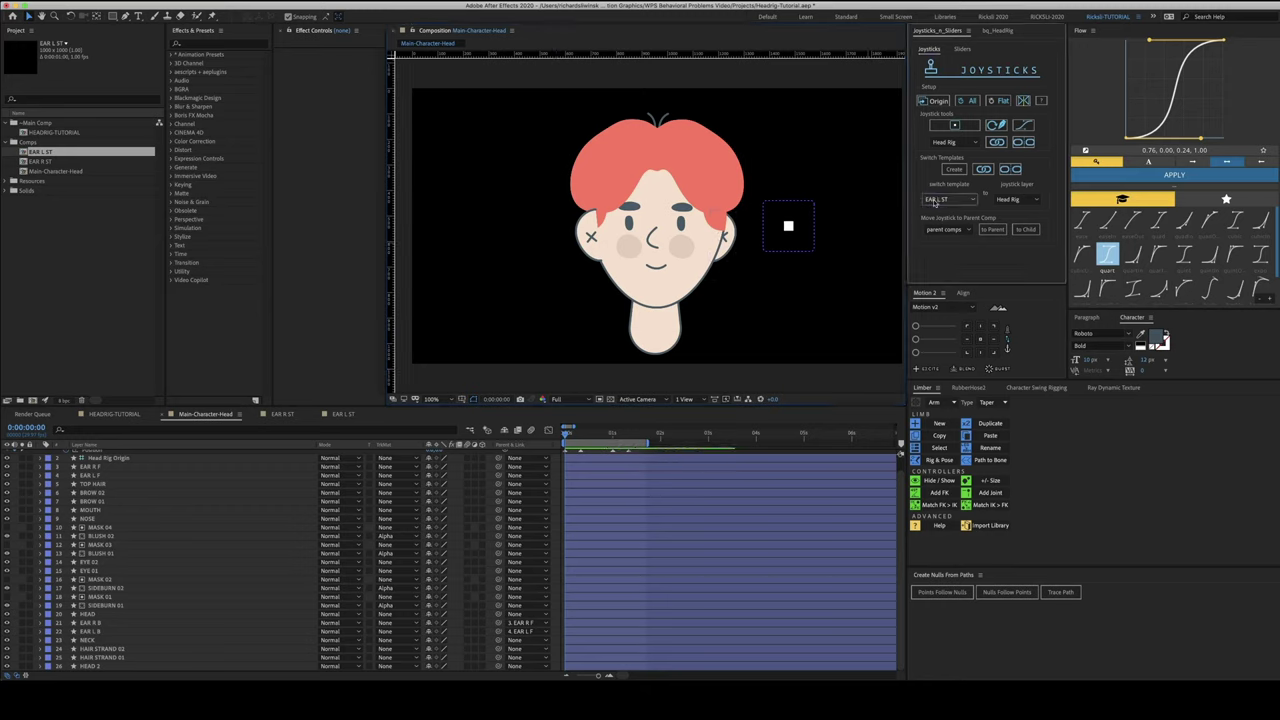
click(985, 170)
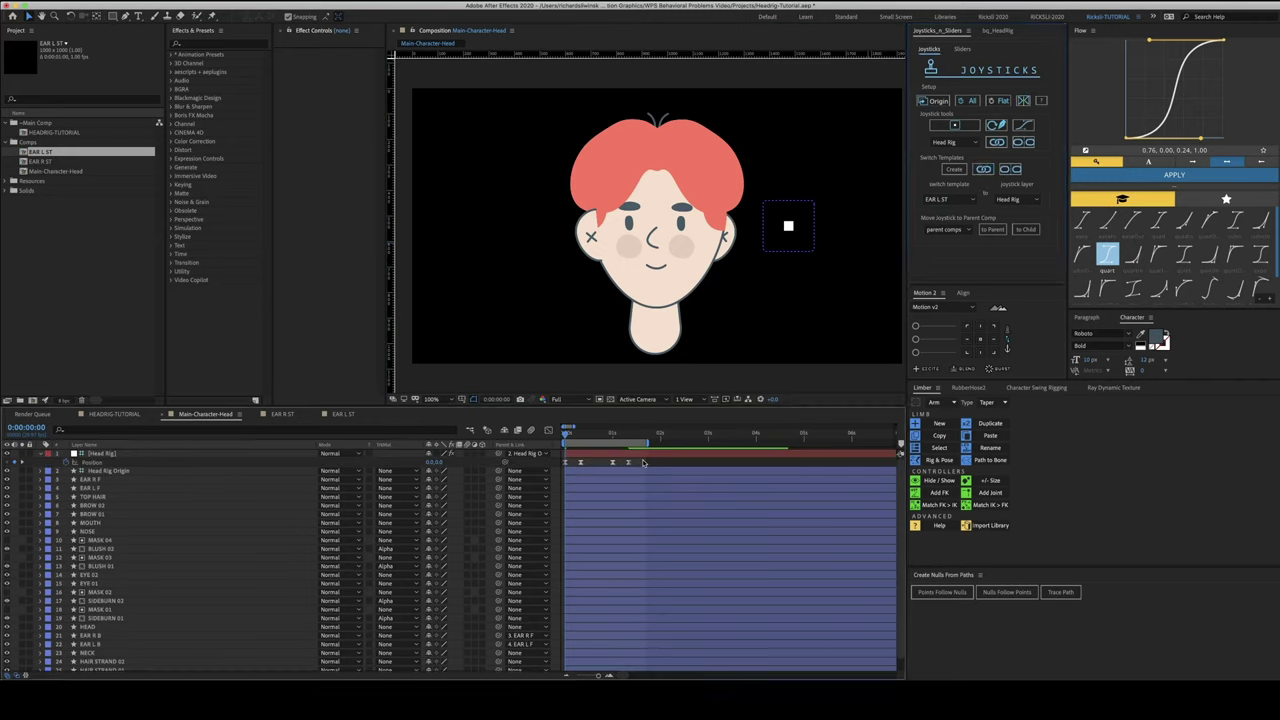
key(space)
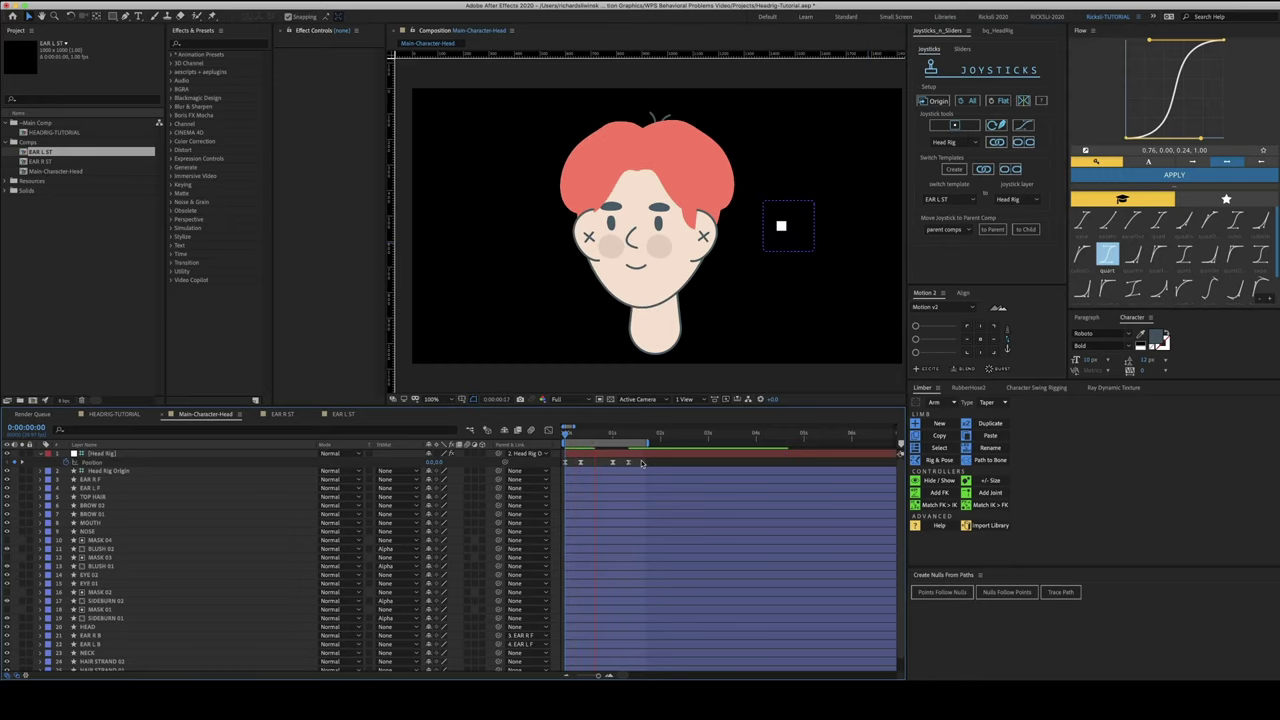
click(580, 434)
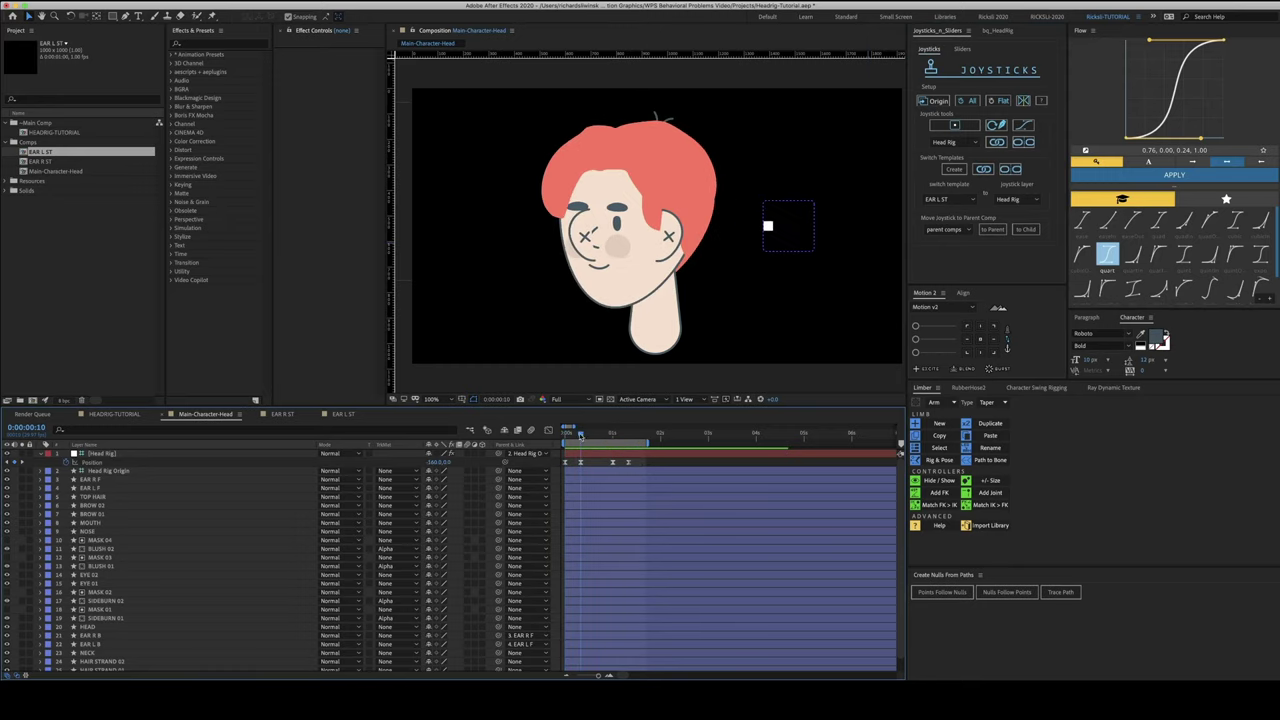
Move EAR L F and EAR L B slightly farther apart in EAR L ST and return to Main-Character-Head to check the turned head
click(342, 413)
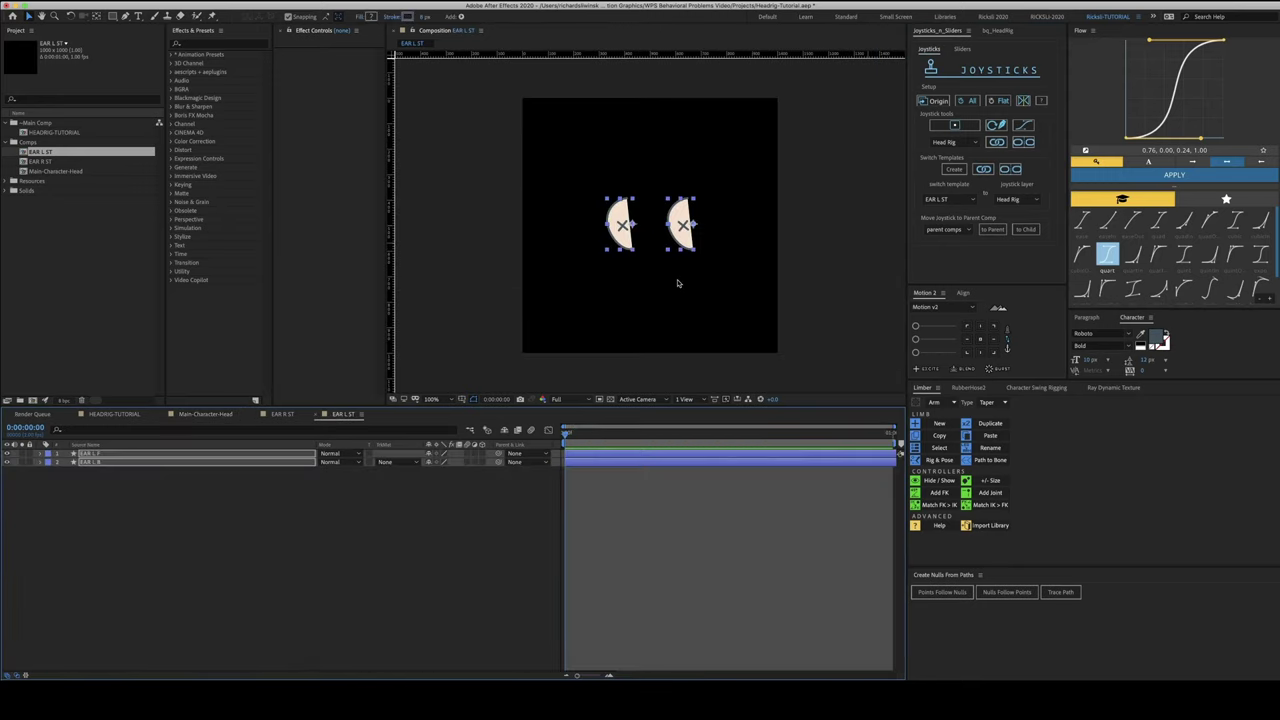
click(680, 284)
click(683, 228)
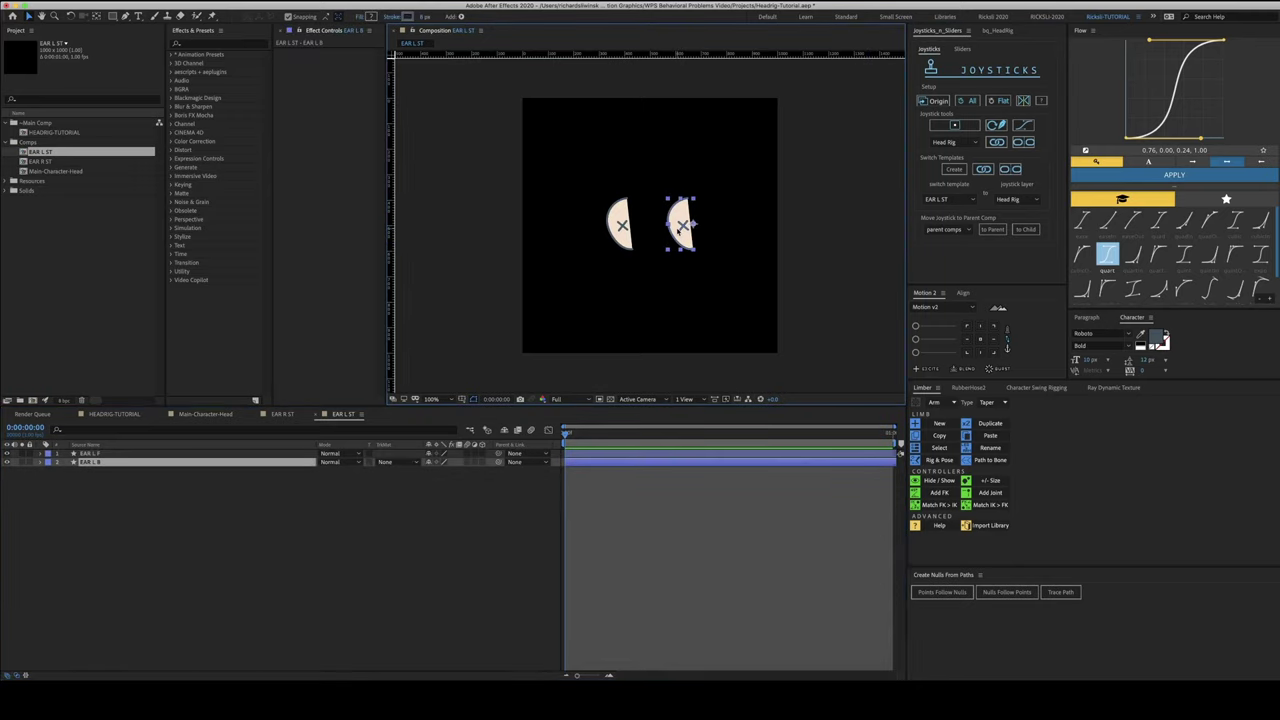
mouse_move(678, 230)
mouse_down()
mouse_move(555, 229)
mouse_move(685, 235)
mouse_up()
shift+click(614, 226)
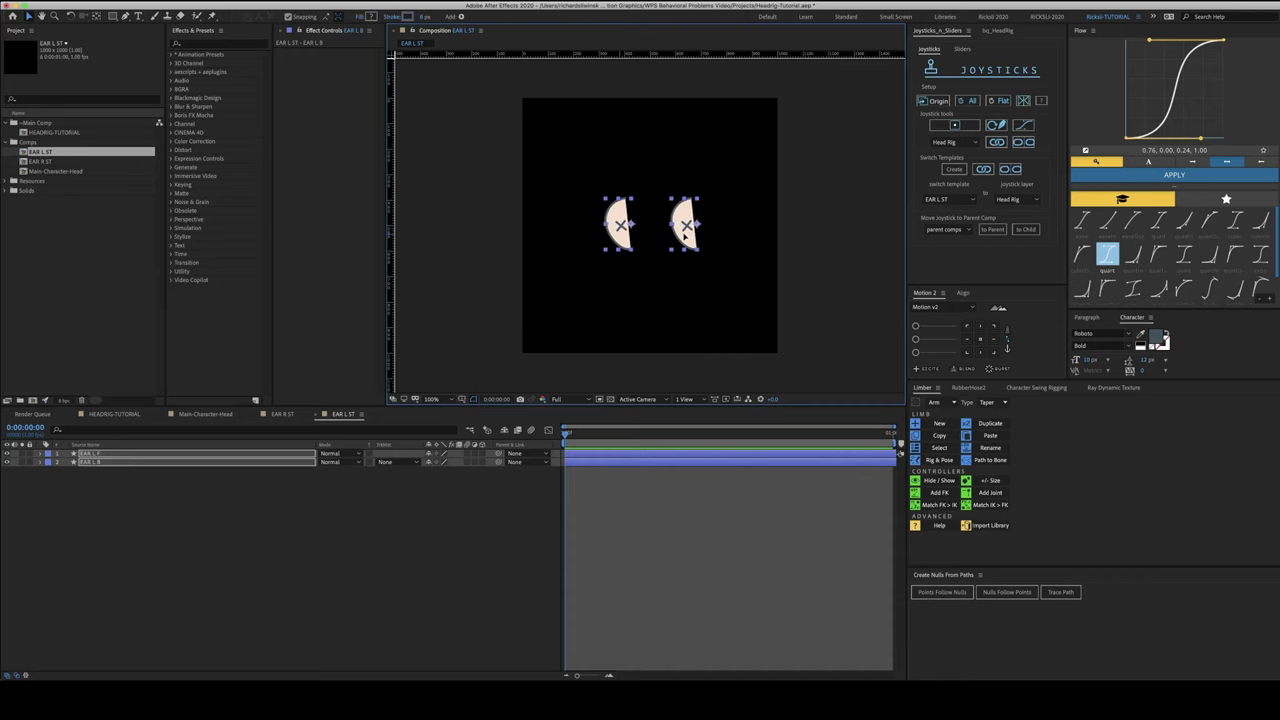
click(226, 414)
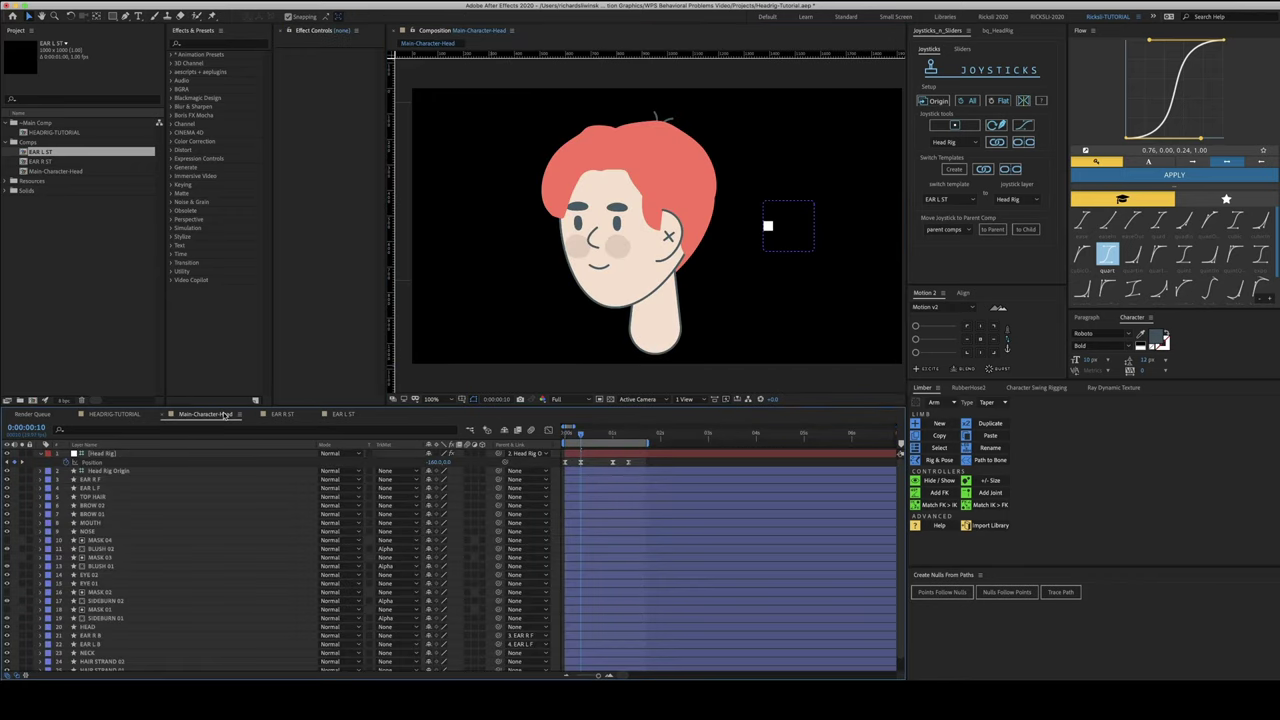
Preview the head turn, move EAR L F and EAR L B closer together in EAR L ST, and preview Main-Character-Head again
key(Home)
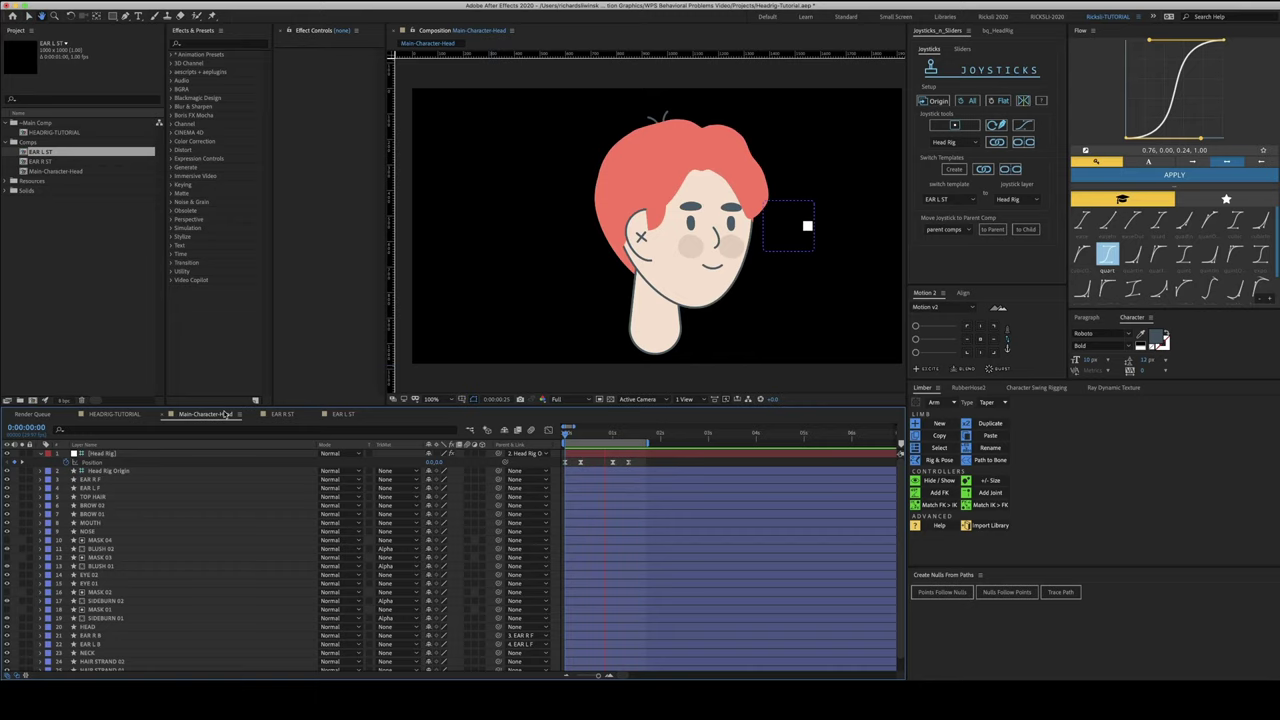
key(space)
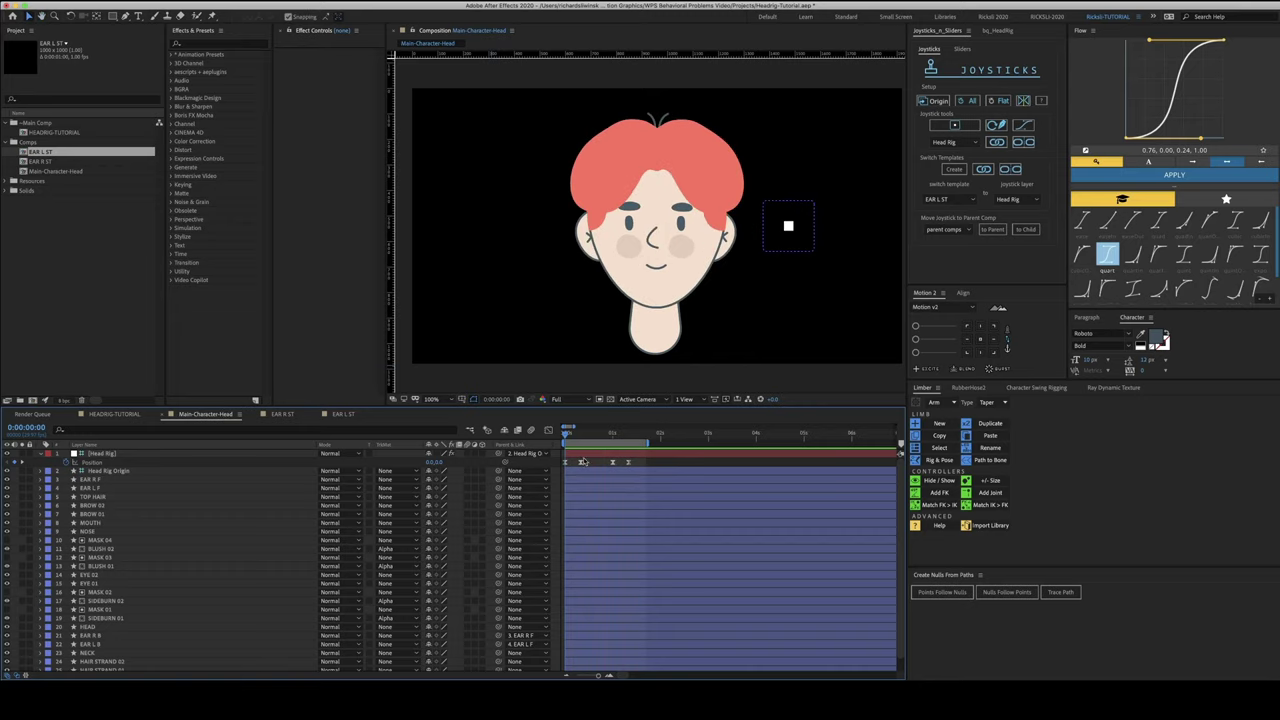
click(343, 414)
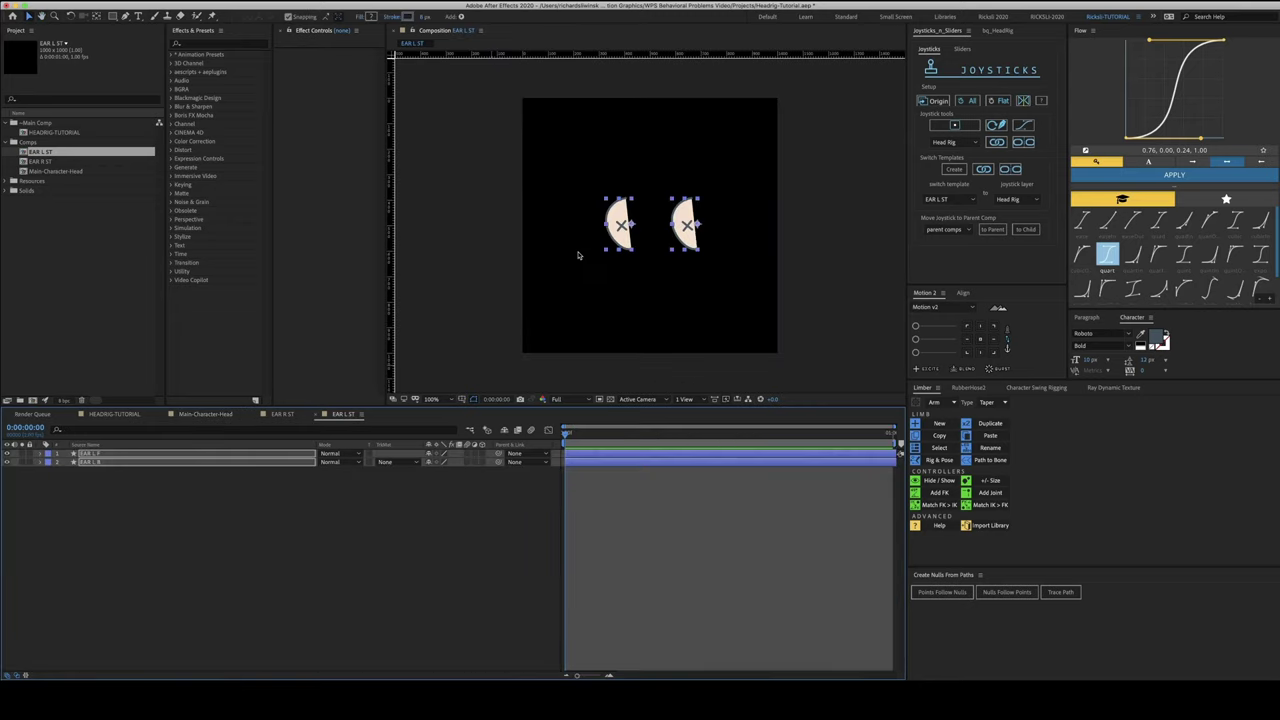
click(620, 228)
mouse_move(616, 236)
mouse_down()
mouse_move(688, 232)
mouse_move(631, 235)
mouse_up()
shift+click(618, 238)
click(667, 245)
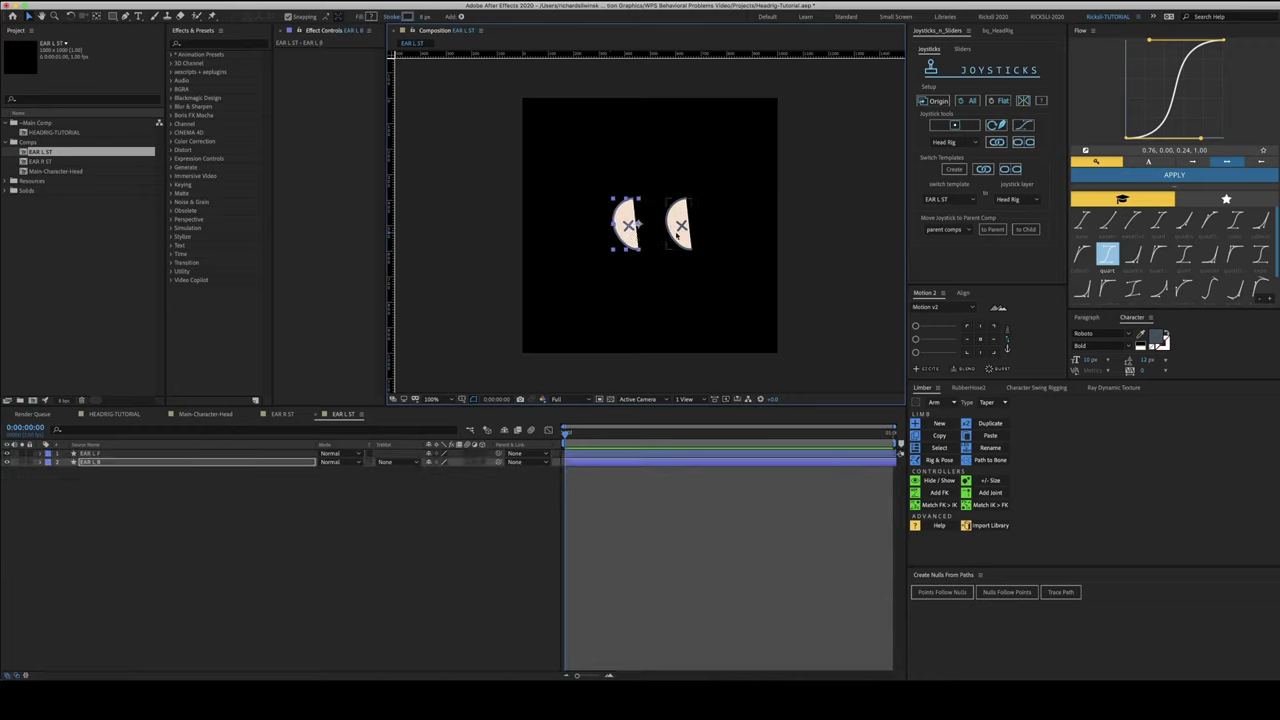
shift+click(677, 232)
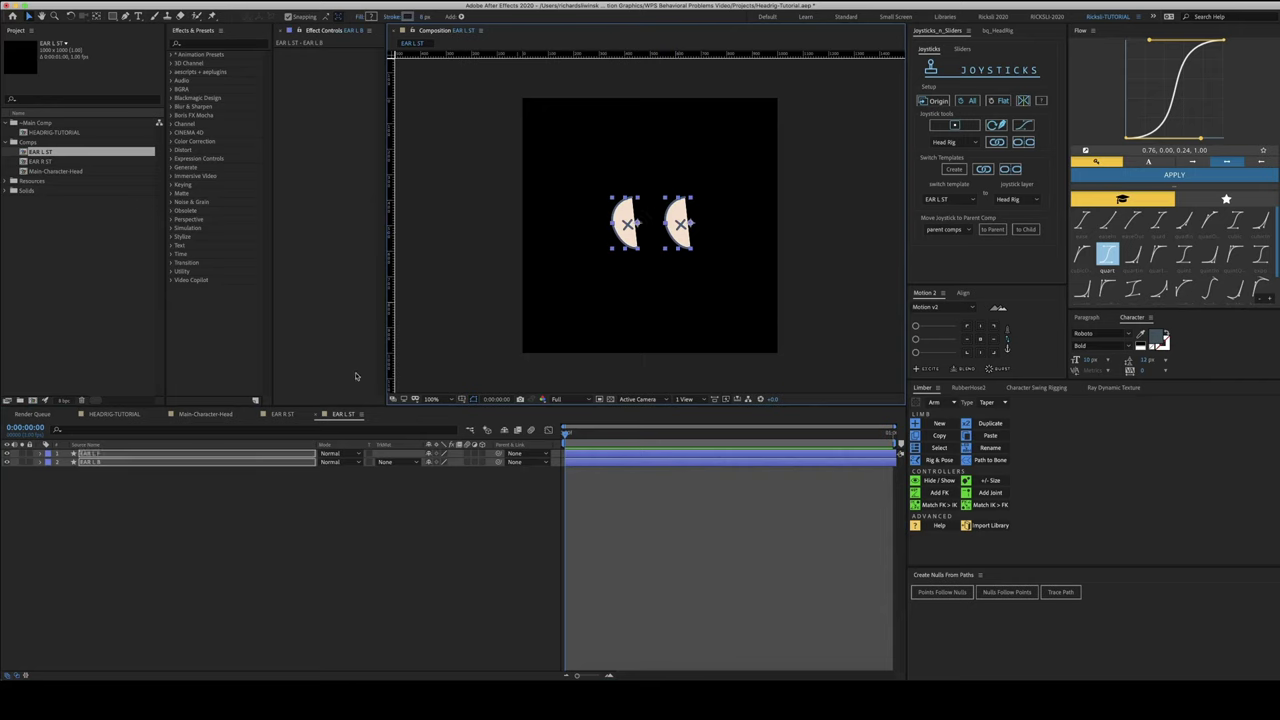
click(222, 416)
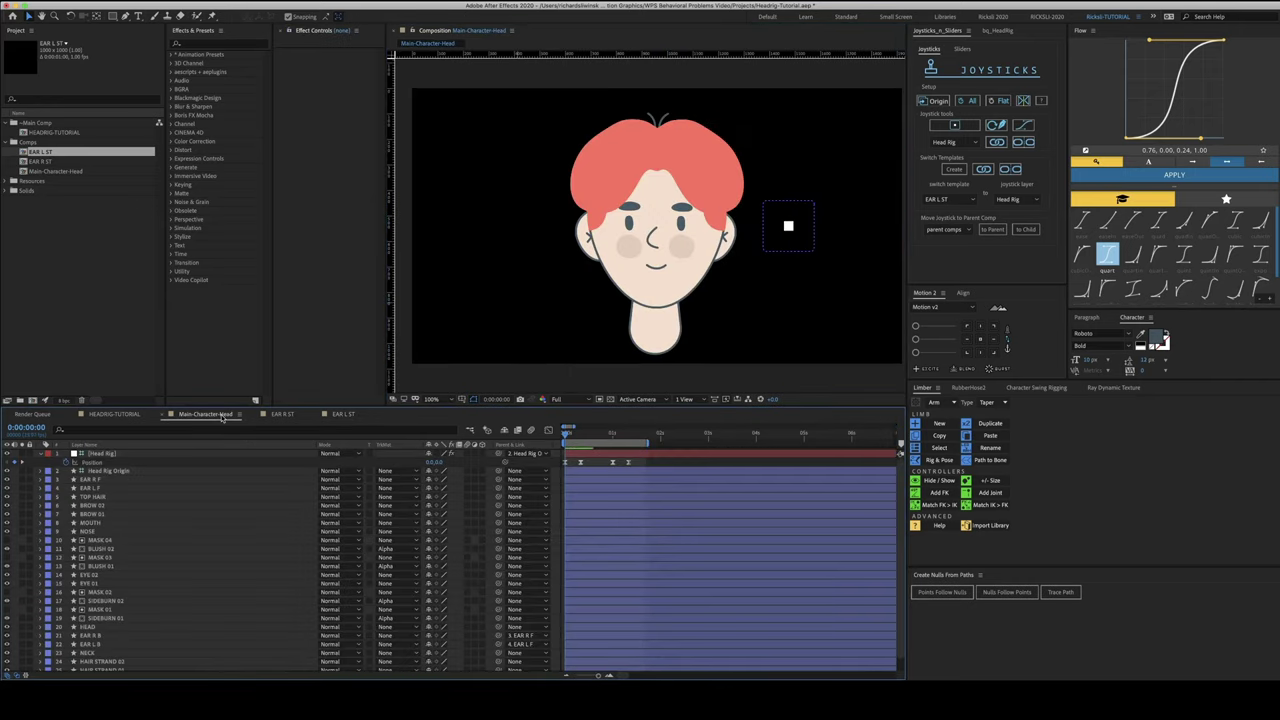
key(space)
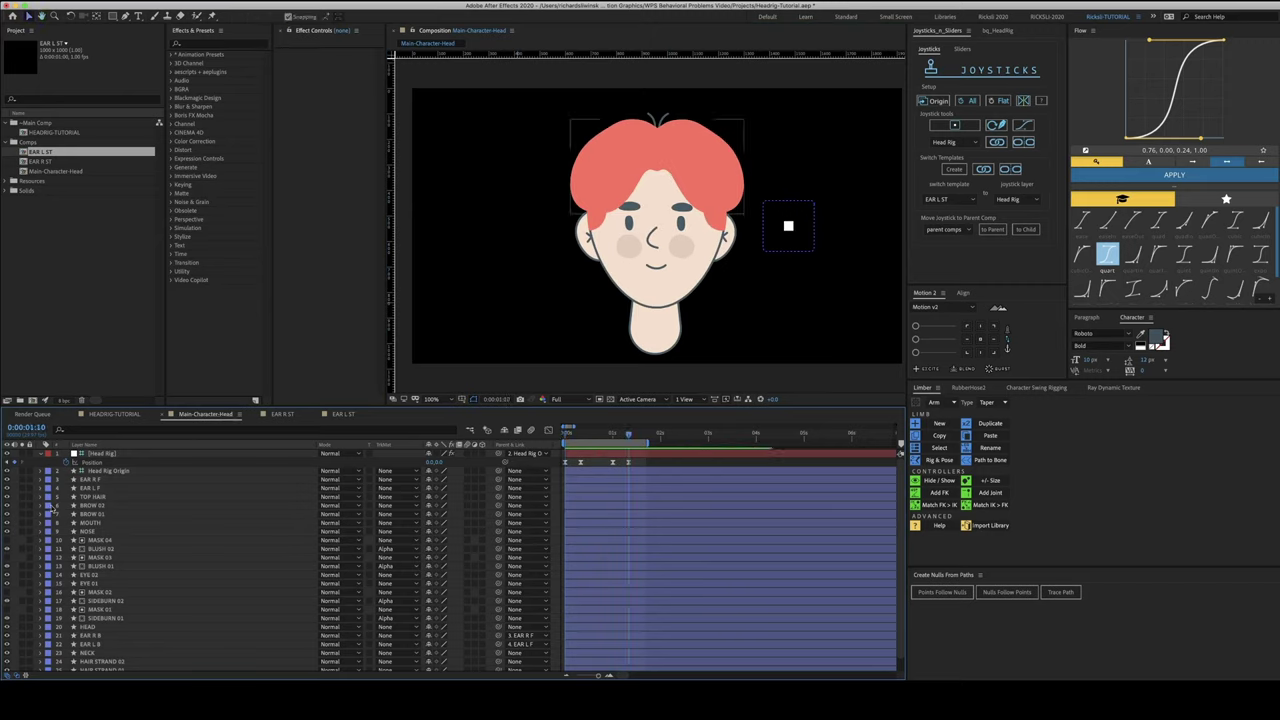
Move EAR R F and EAR R B farther apart in EAR R ST and preview the turn in Main-Character-Head
click(291, 415)
click(605, 233)
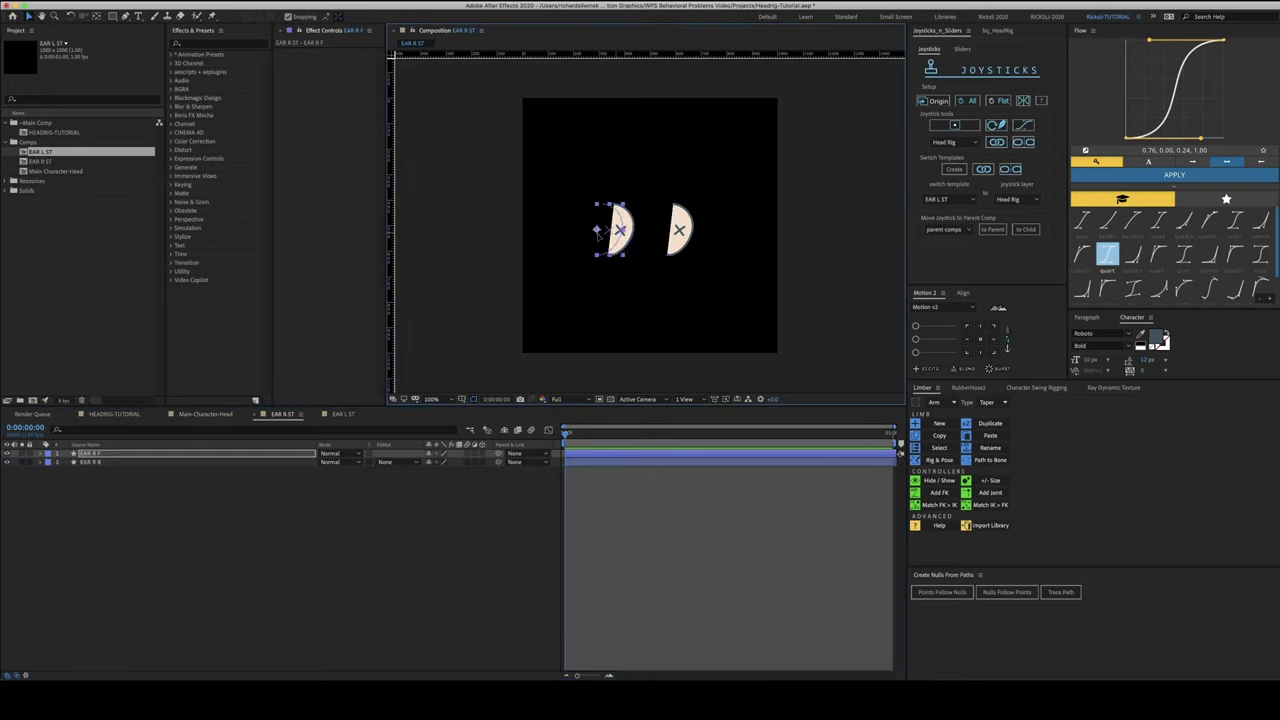
drag(598, 236, 588, 236)
shift+click(691, 234)
drag(685, 241, 698, 241)
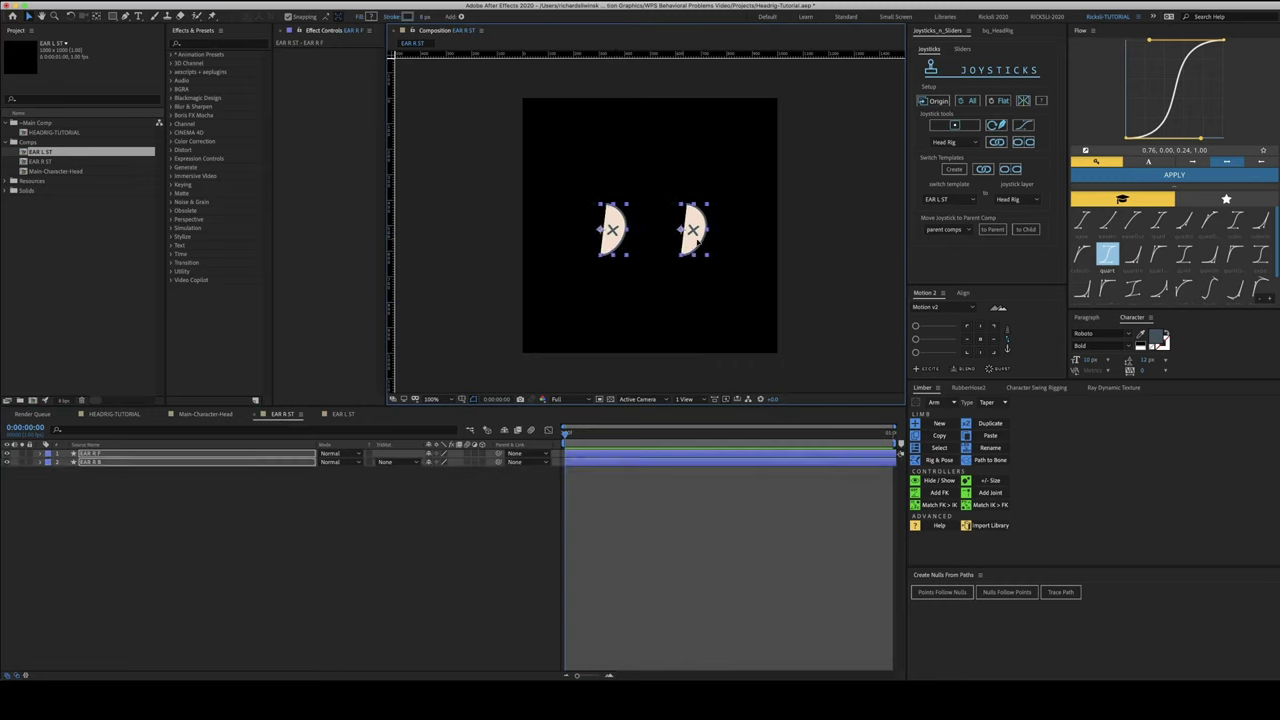
click(199, 416)
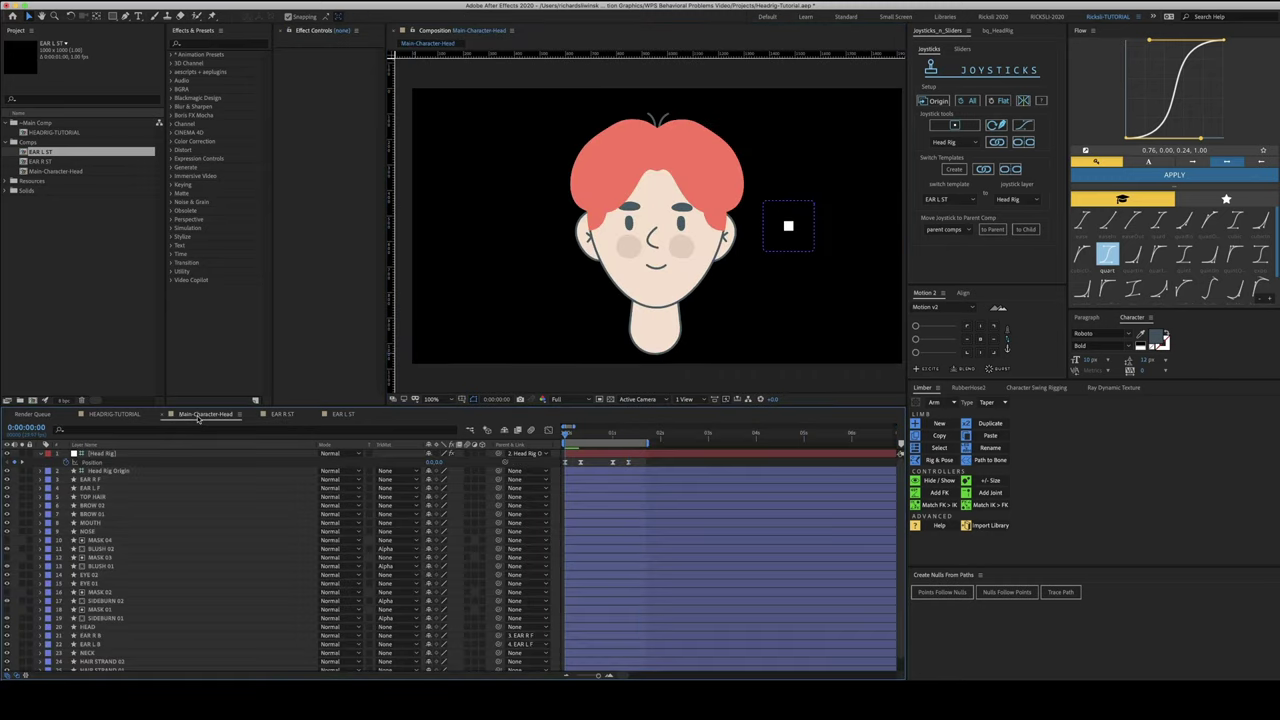
key(space)
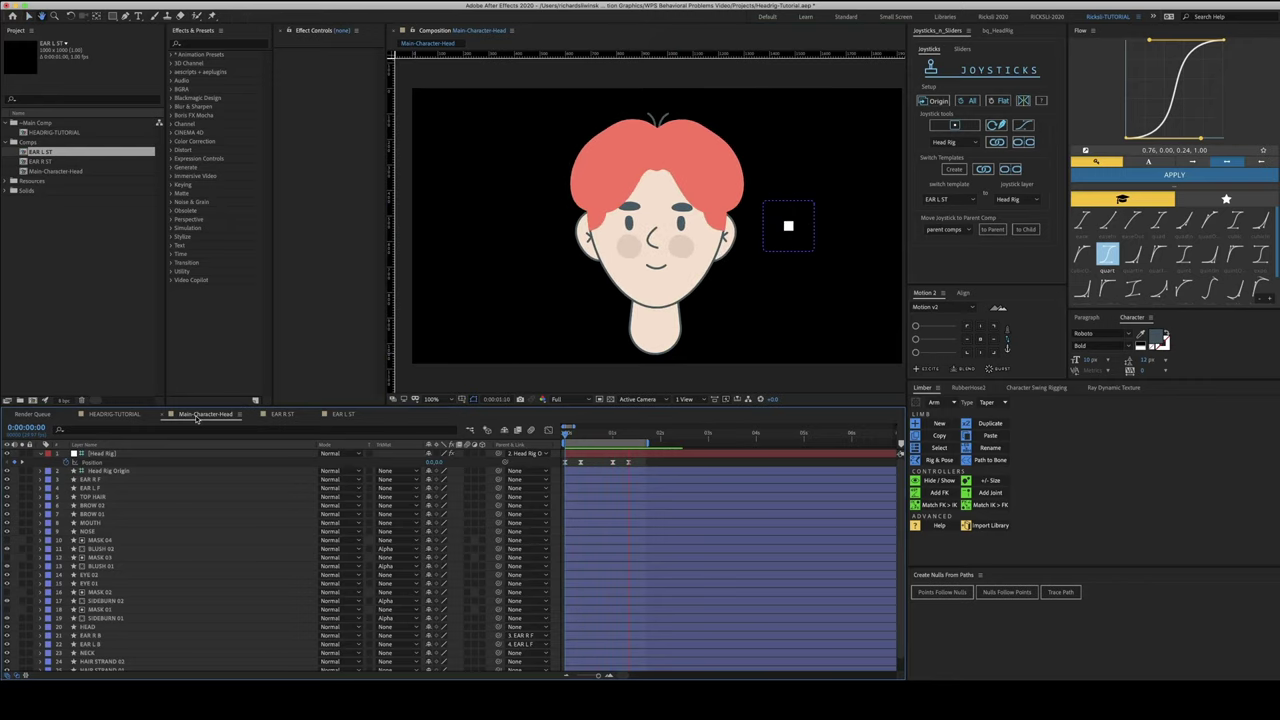
Bring EAR R F and EAR R B slightly closer together in EAR R ST and replay the Main-Character-Head animation
click(282, 414)
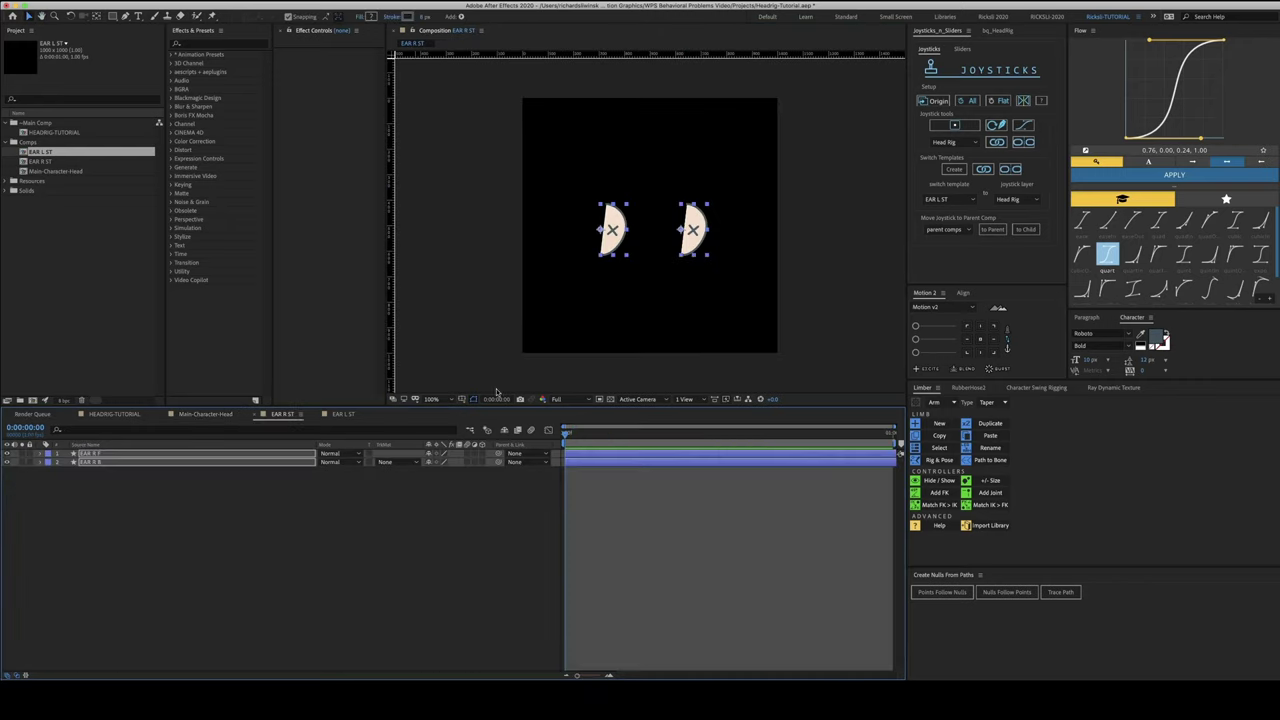
click(617, 240)
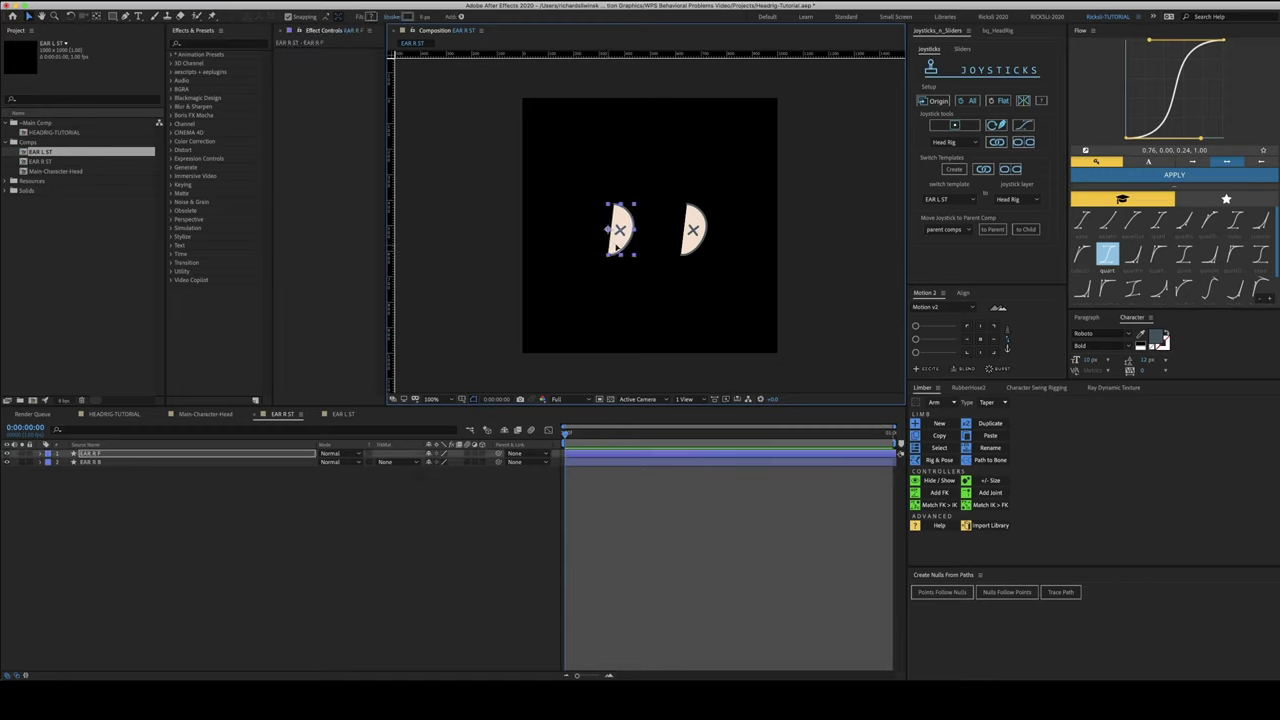
shift+click(686, 245)
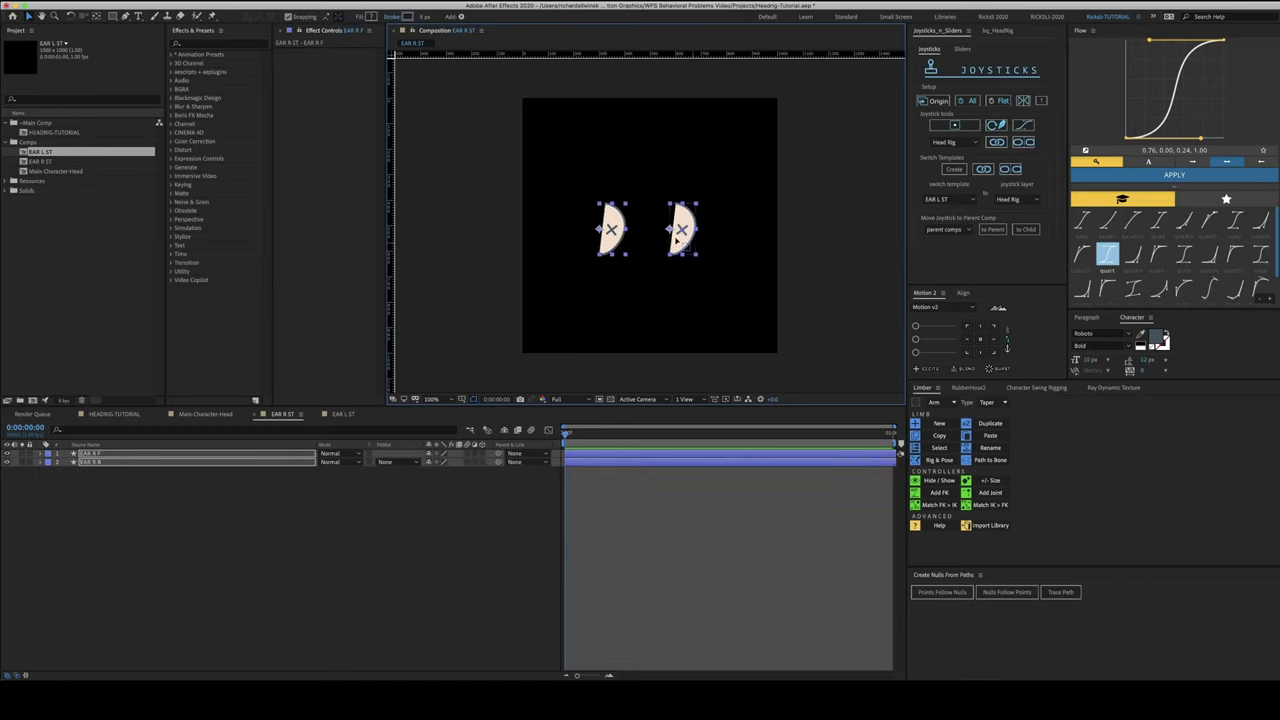
mouse_move(679, 238)
mouse_down()
mouse_move(680, 152)
mouse_move(682, 230)
mouse_up()
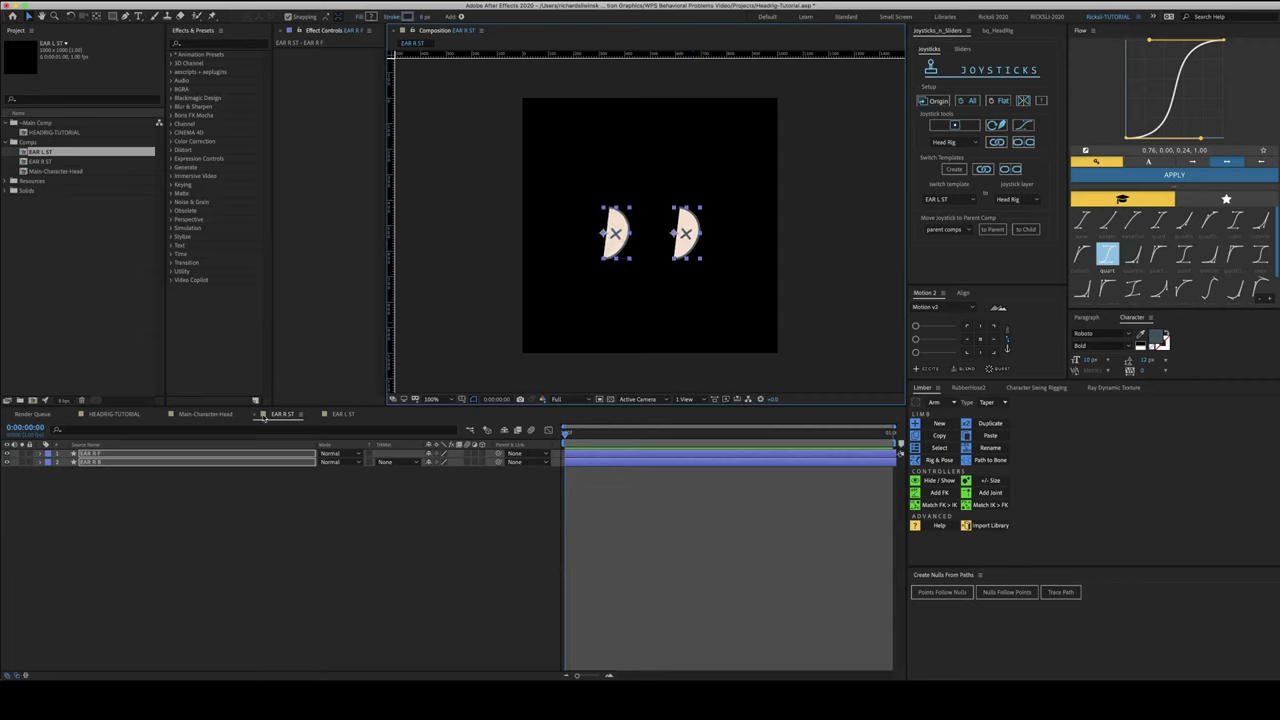
click(206, 414)
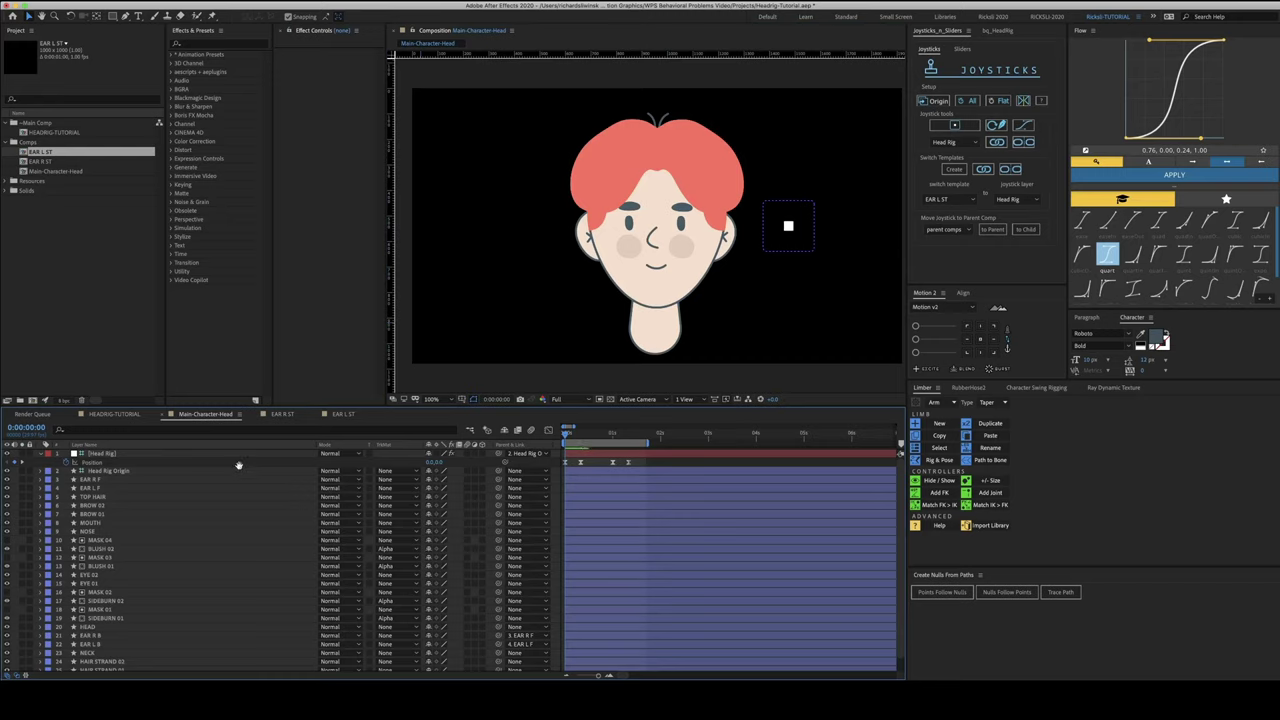
key(space)
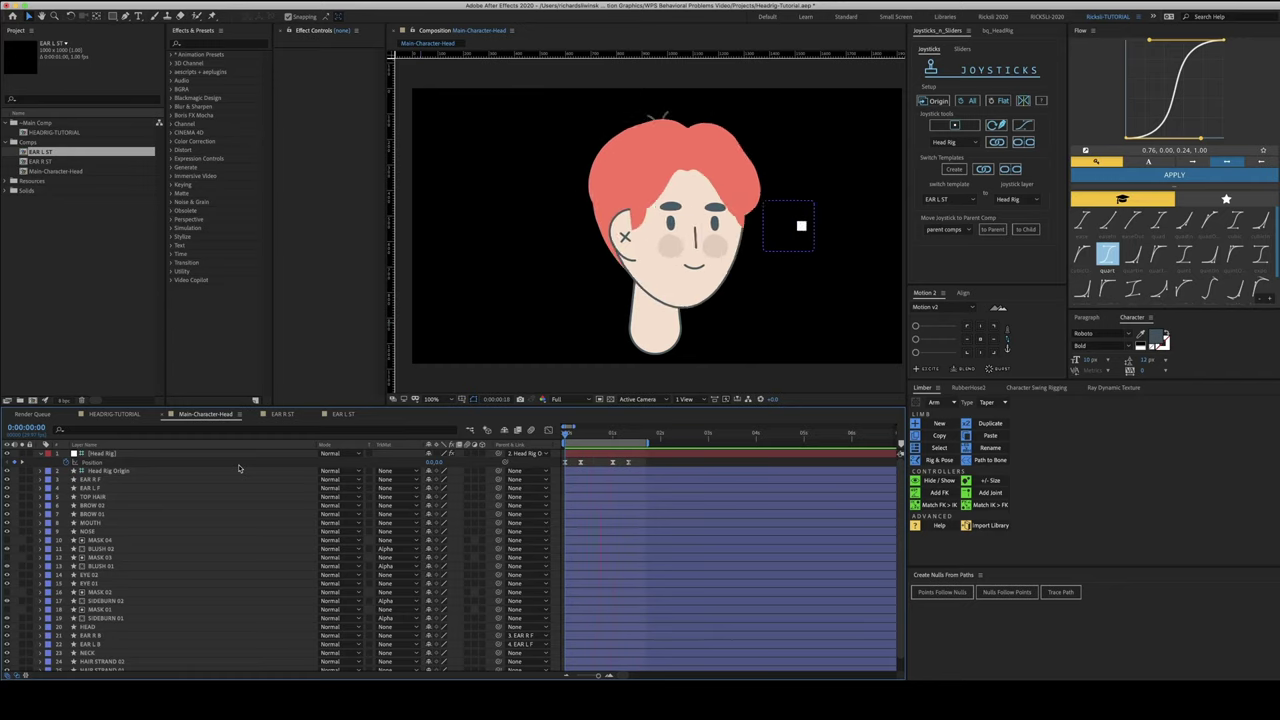
Compare EAR R ST with EAR L ST, move EAR R F closer to EAR R B to match, and preview Main-Character-Head
click(281, 418)
click(339, 417)
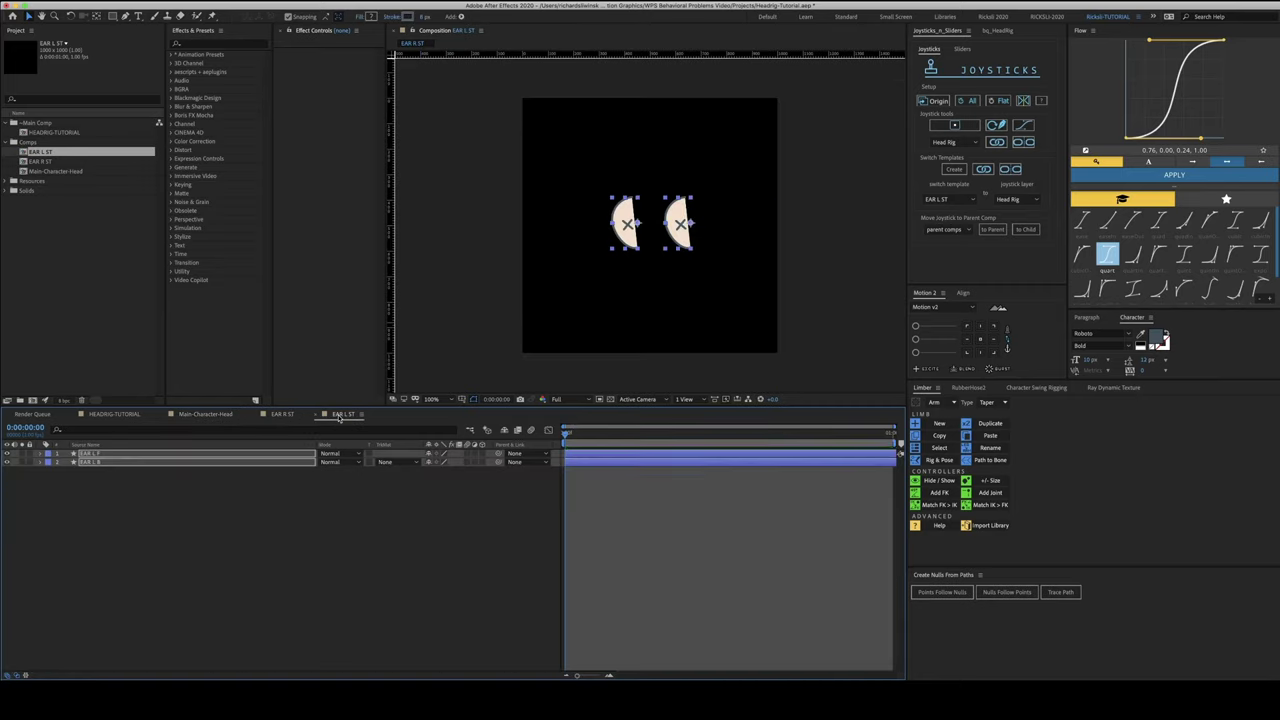
click(285, 418)
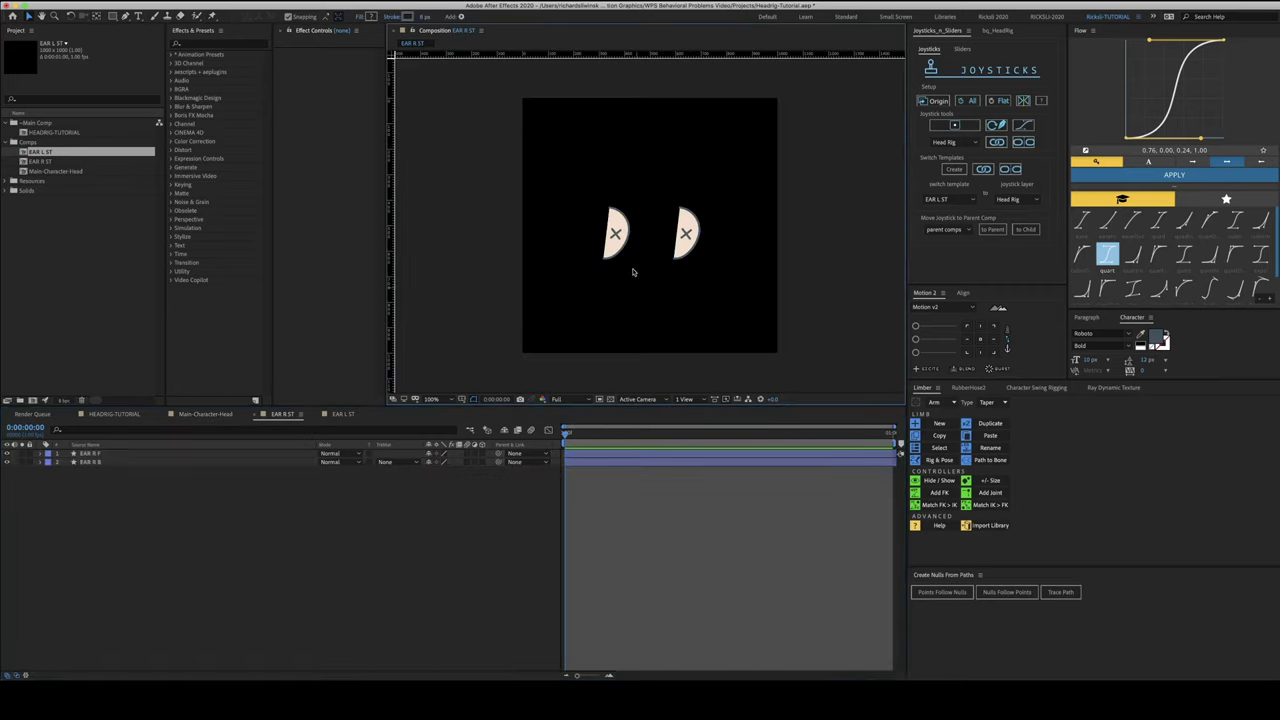
click(624, 232)
drag(632, 229, 636, 229)
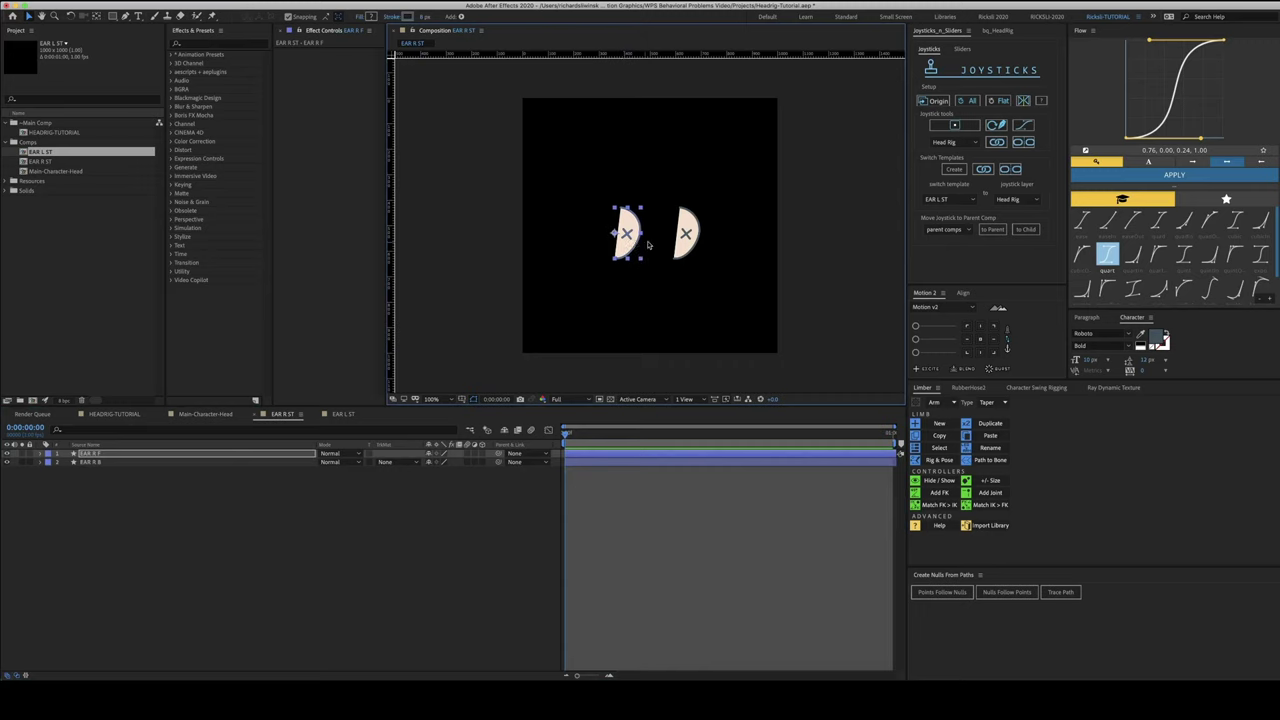
shift+click(683, 238)
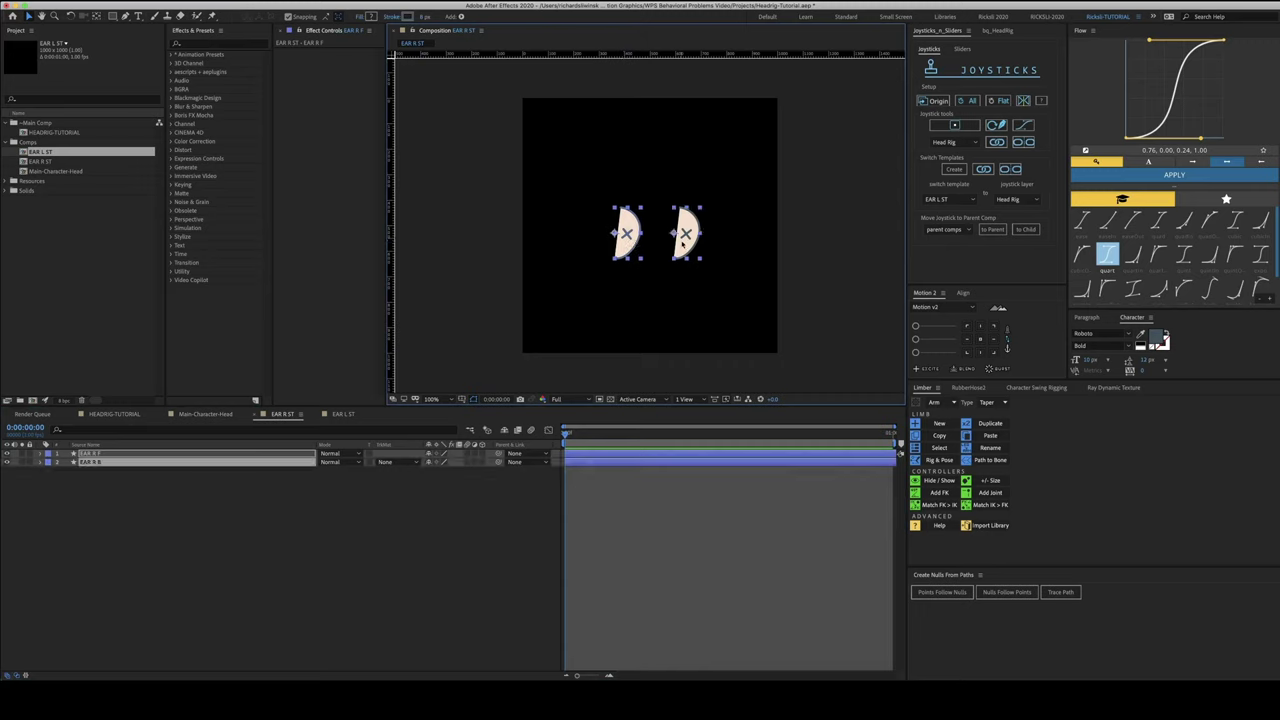
click(228, 415)
key(space)
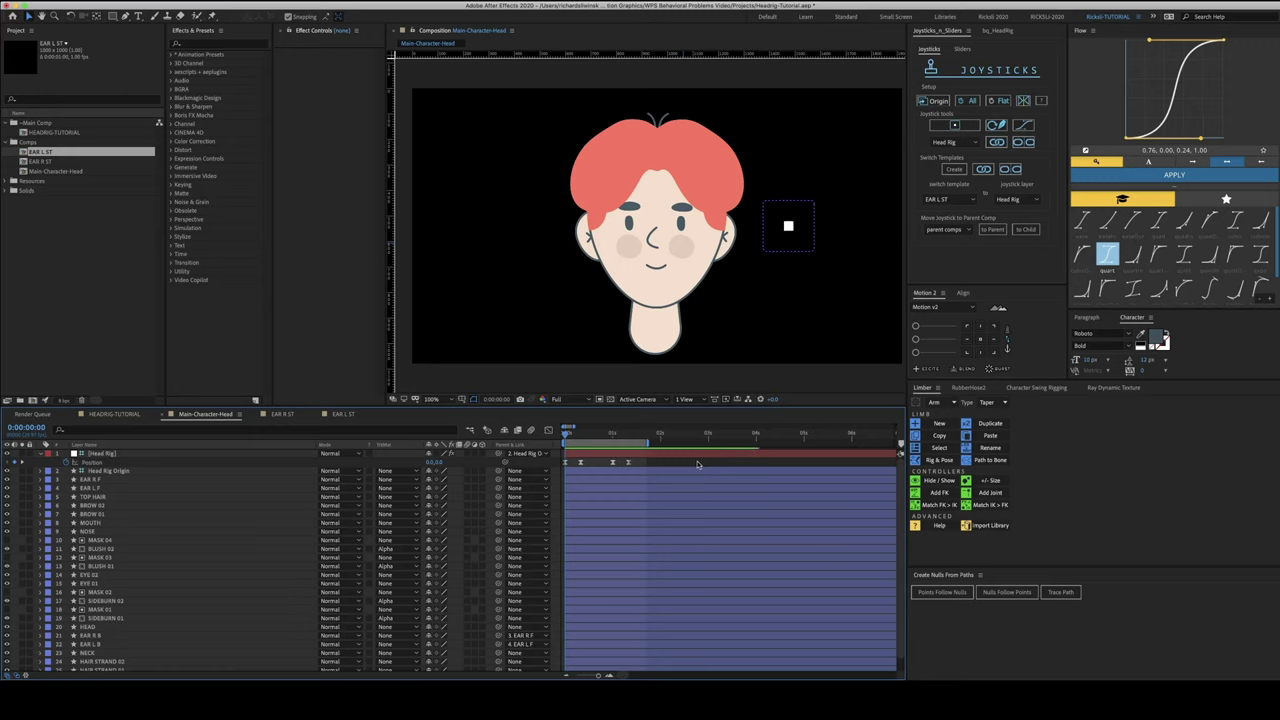
Collapse the Head Rig keyframes, expand EYE 02 down to its Path 1 shape path, and select that path
key(u)
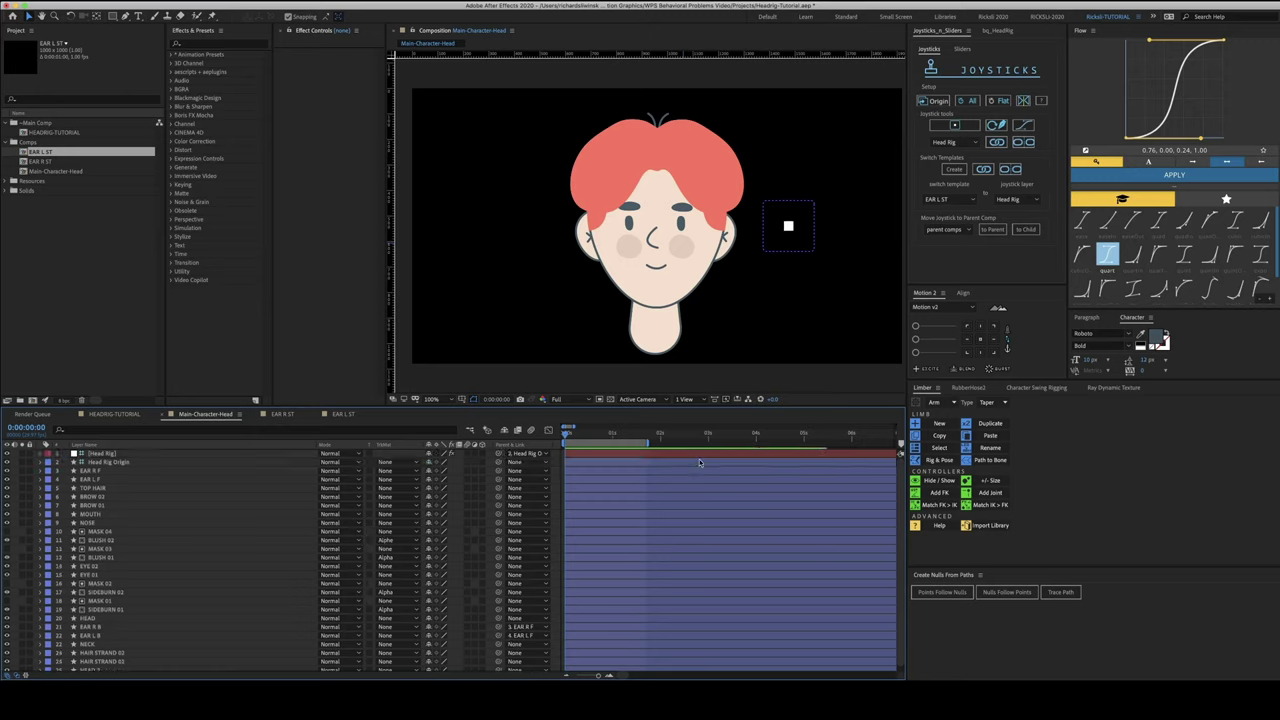
click(107, 576)
shift+click(102, 567)
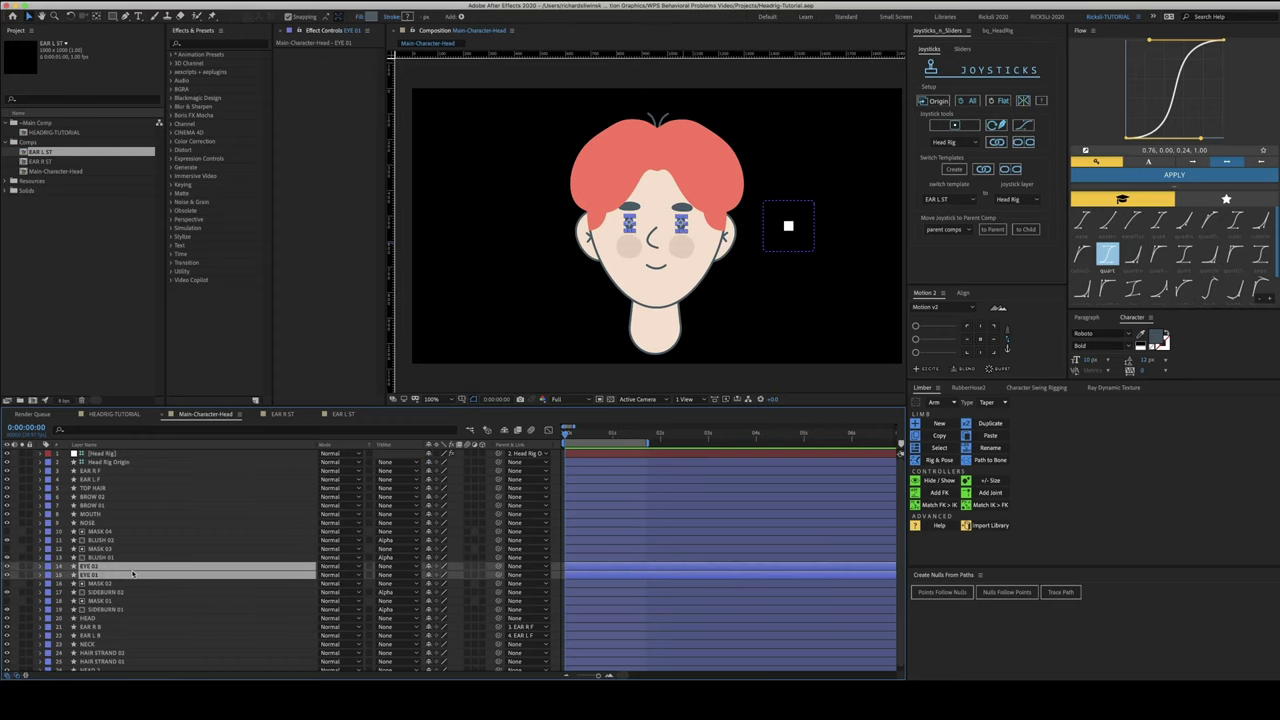
scroll(47, 577, down, 1)
click(40, 572)
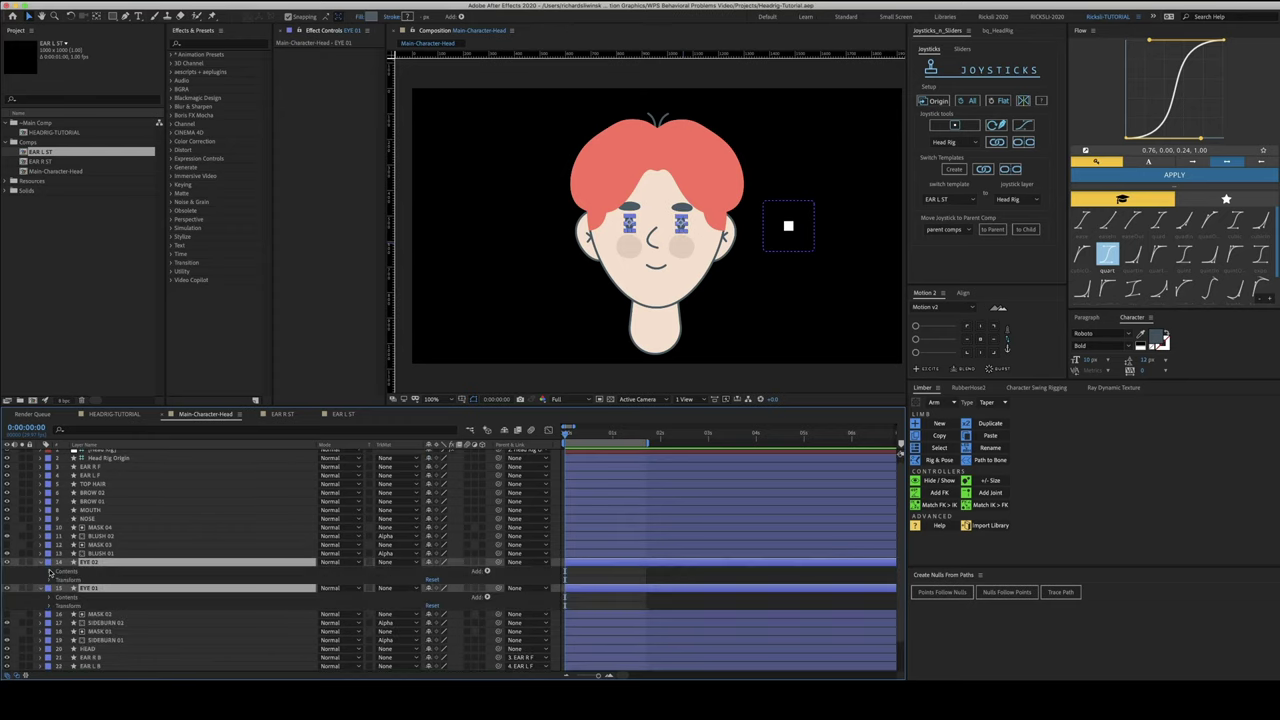
click(57, 580)
click(67, 589)
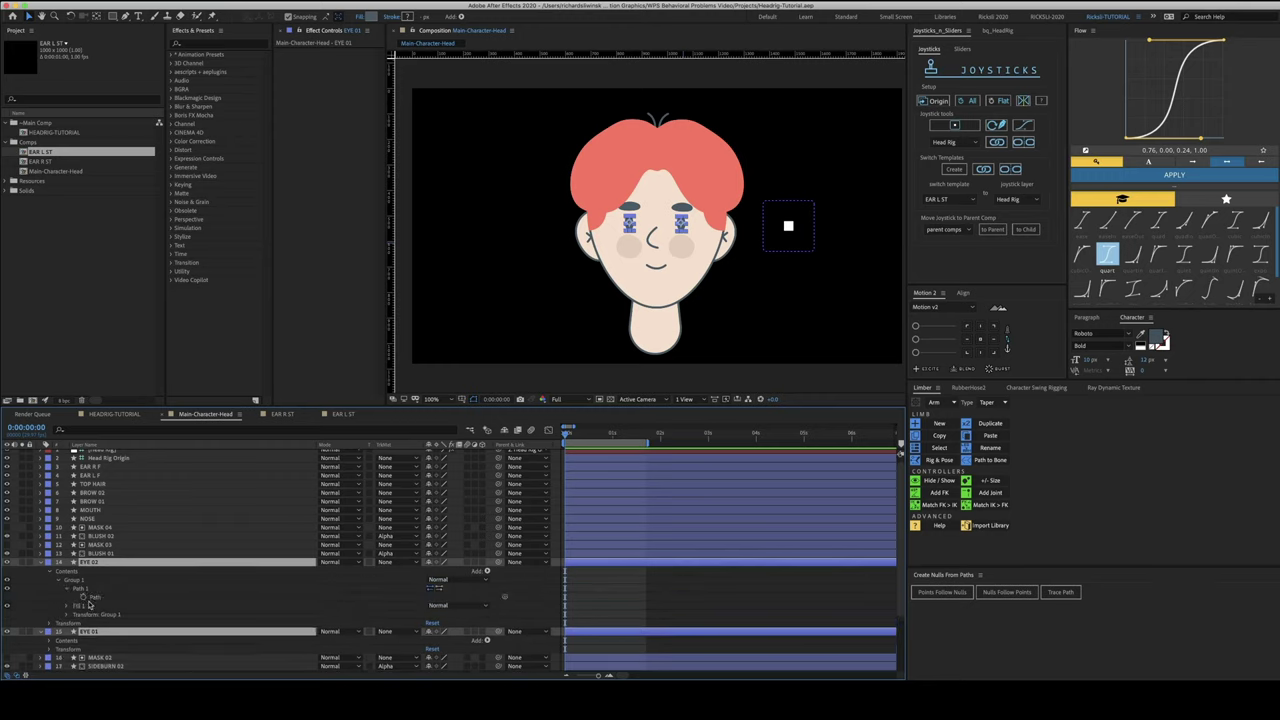
click(95, 597)
key(period)
key(period)
key(period)
key(period)
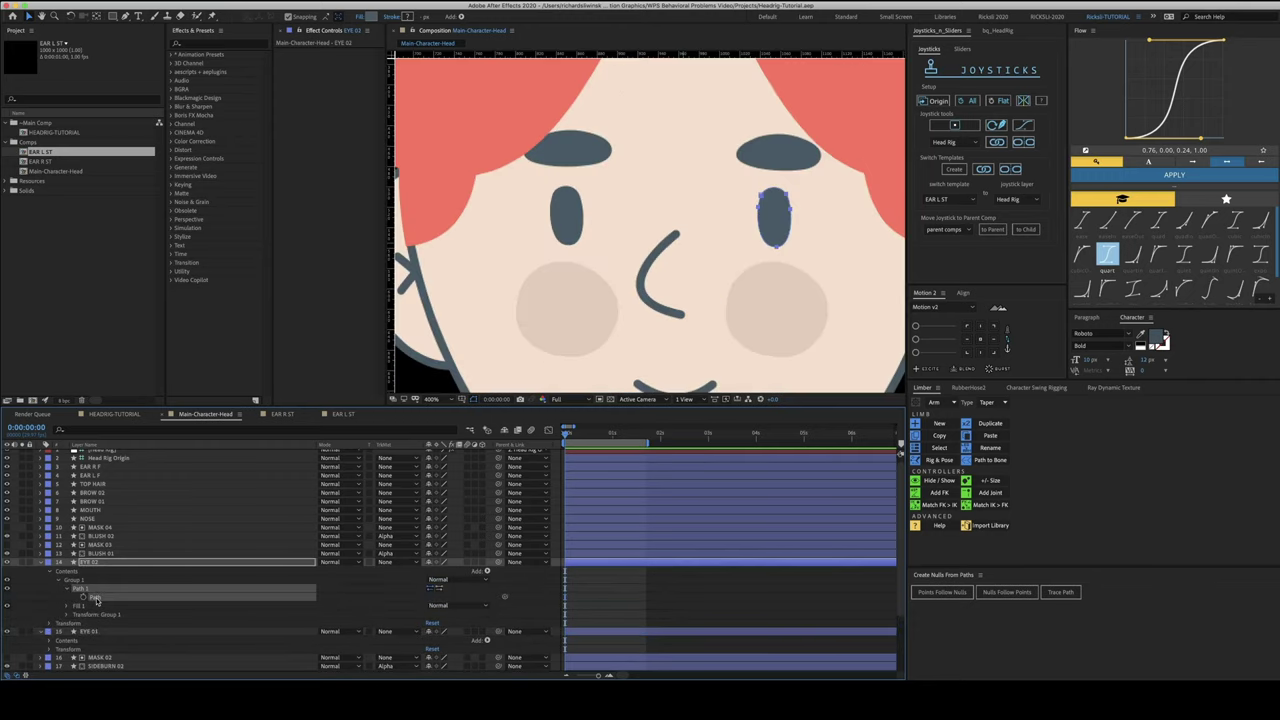
Remove all Position keyframes from the Head Rig joystick layer
scroll(572, 462, up, 1)
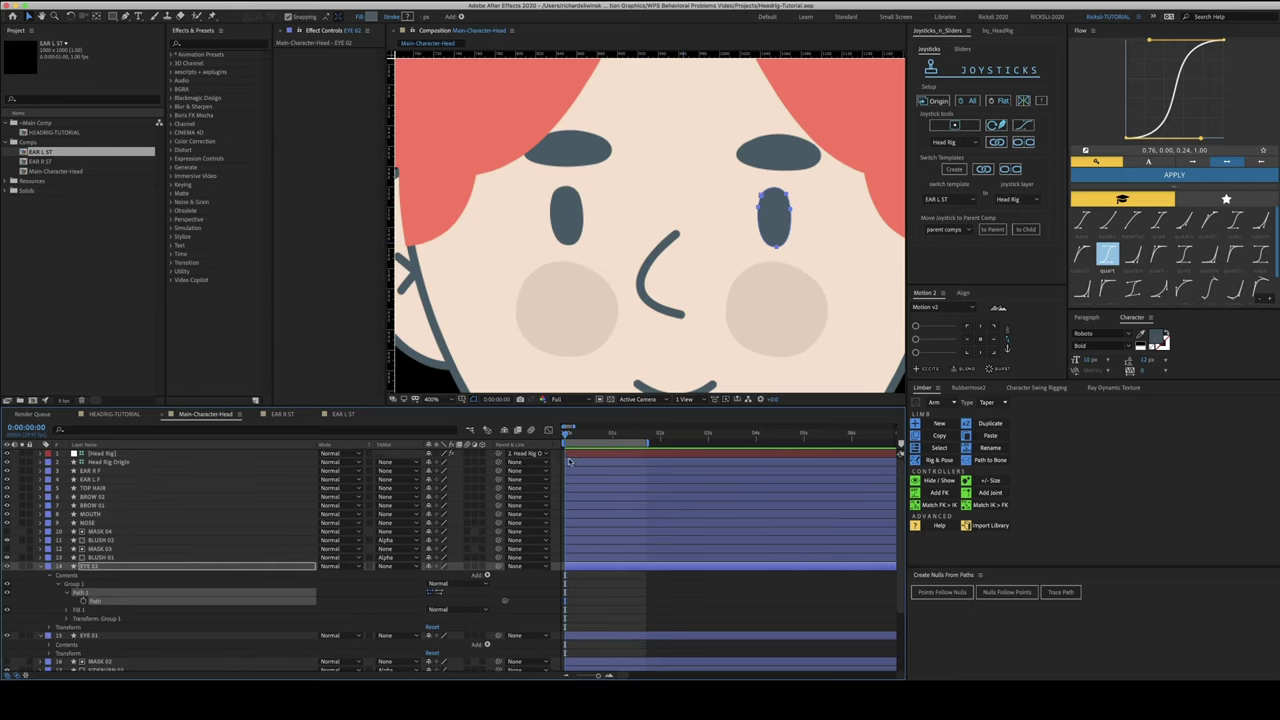
click(572, 456)
key(u)
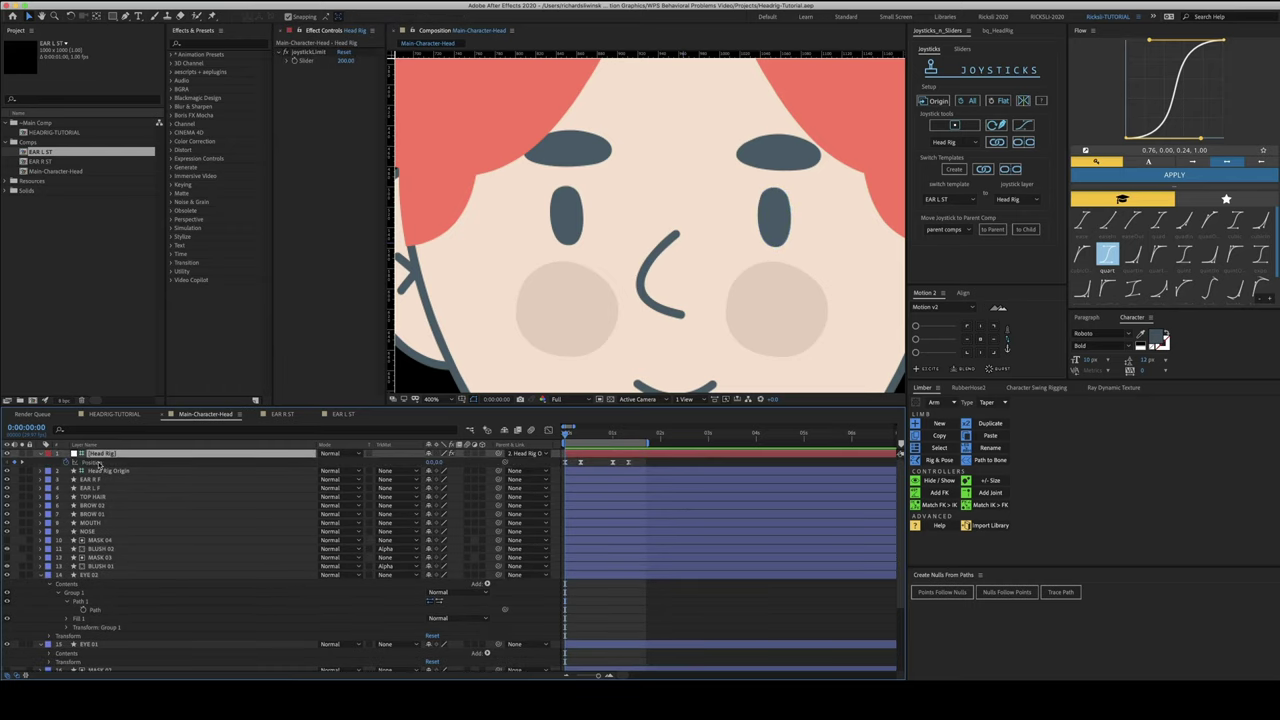
click(67, 462)
key(Return)
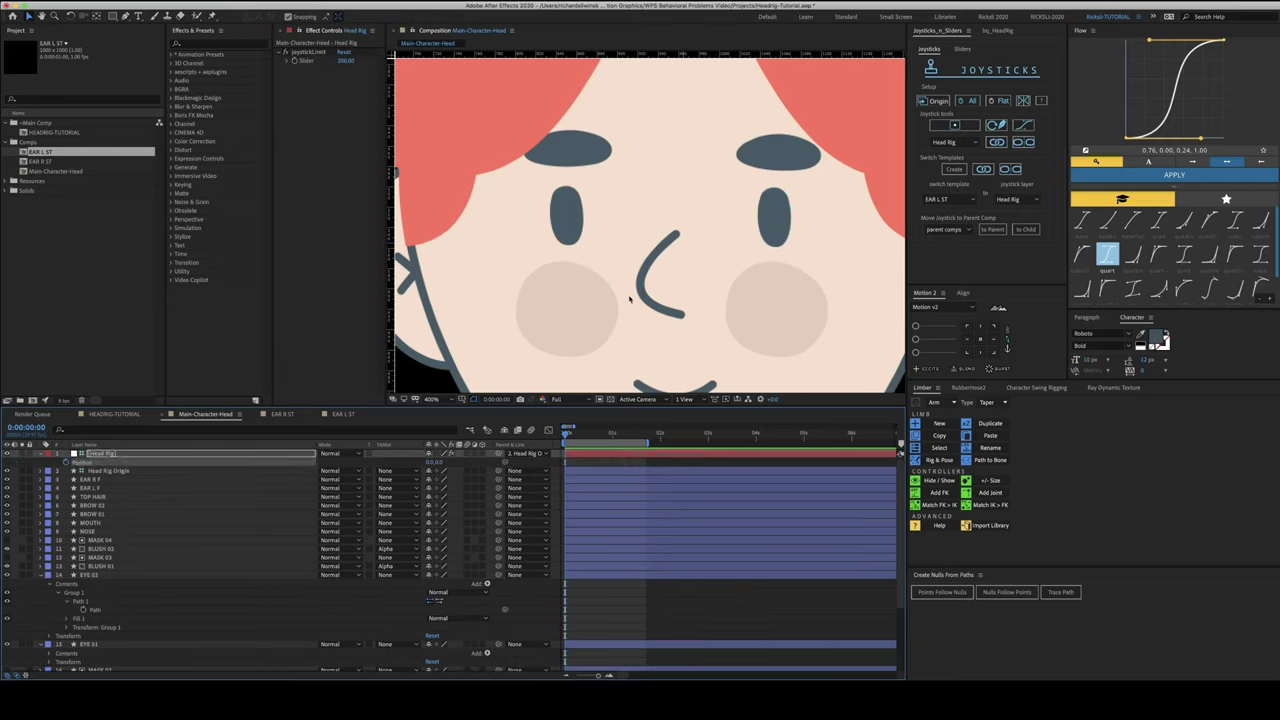
Expand EYE 01 down to its Path 1 shape path and enable keyframing for that path at frame 0
key(space)
drag(714, 218, 668, 237)
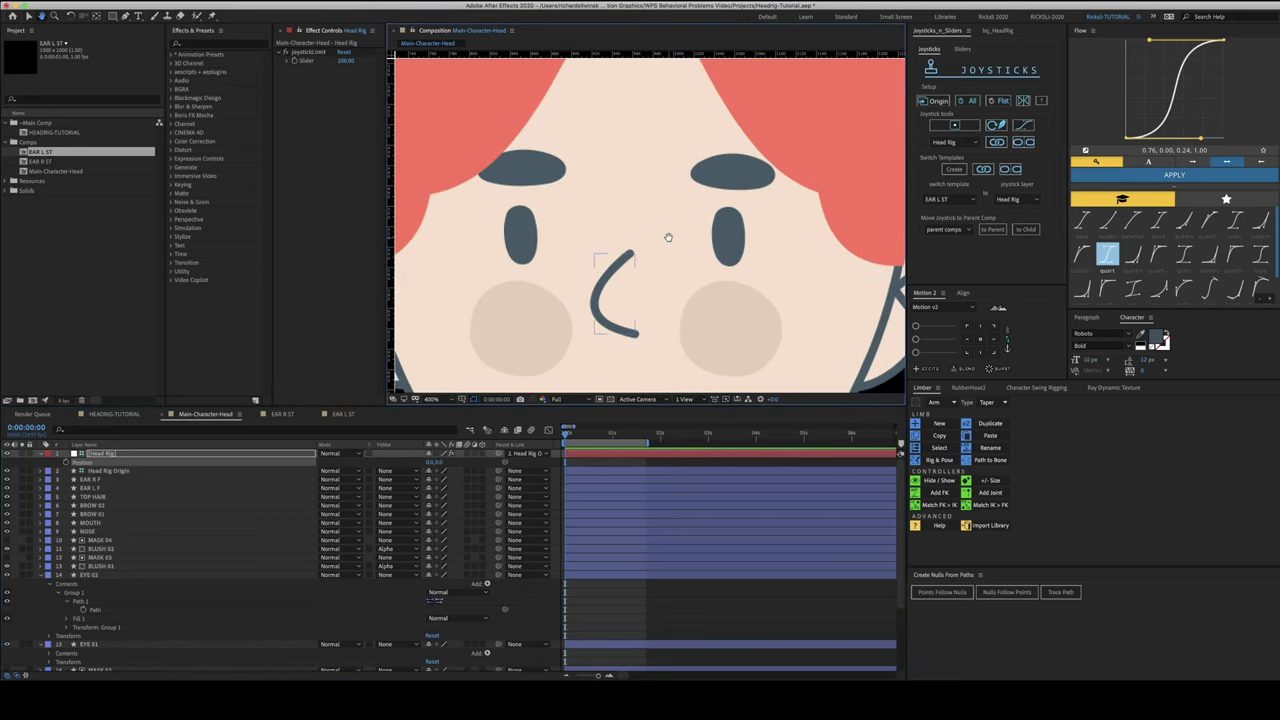
click(103, 576)
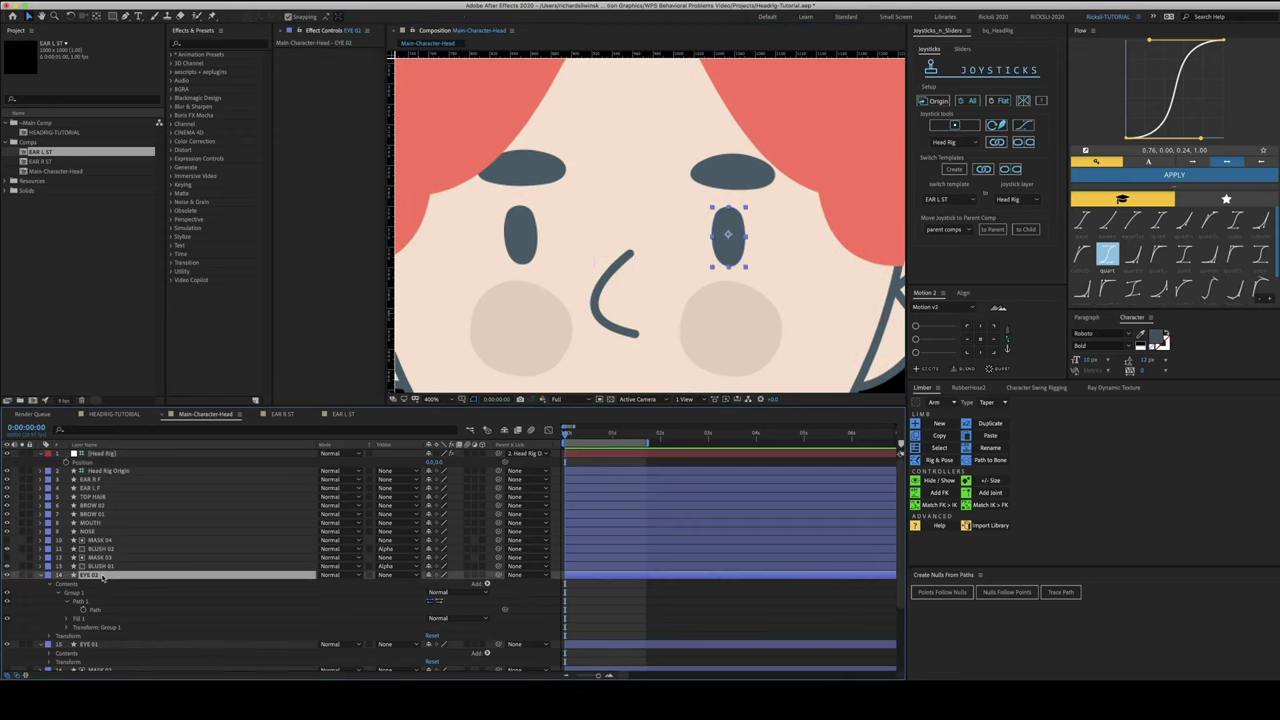
click(52, 653)
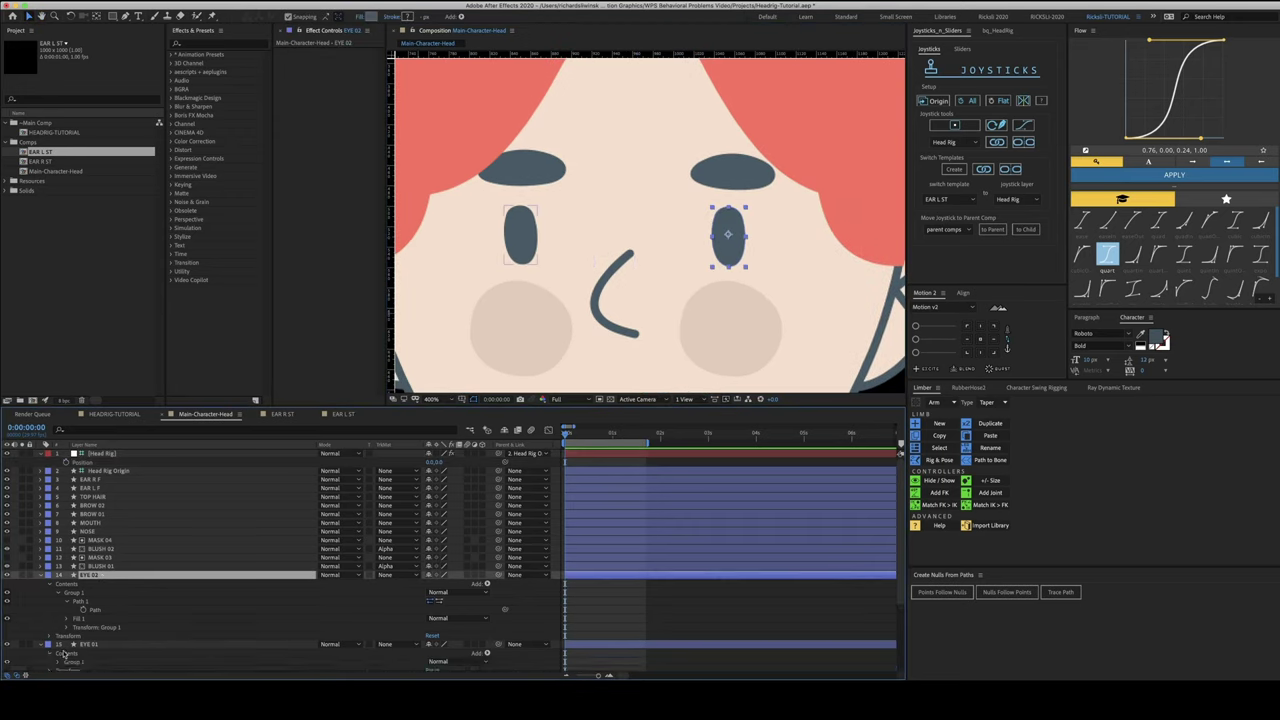
scroll(66, 665, down, 2)
click(66, 623)
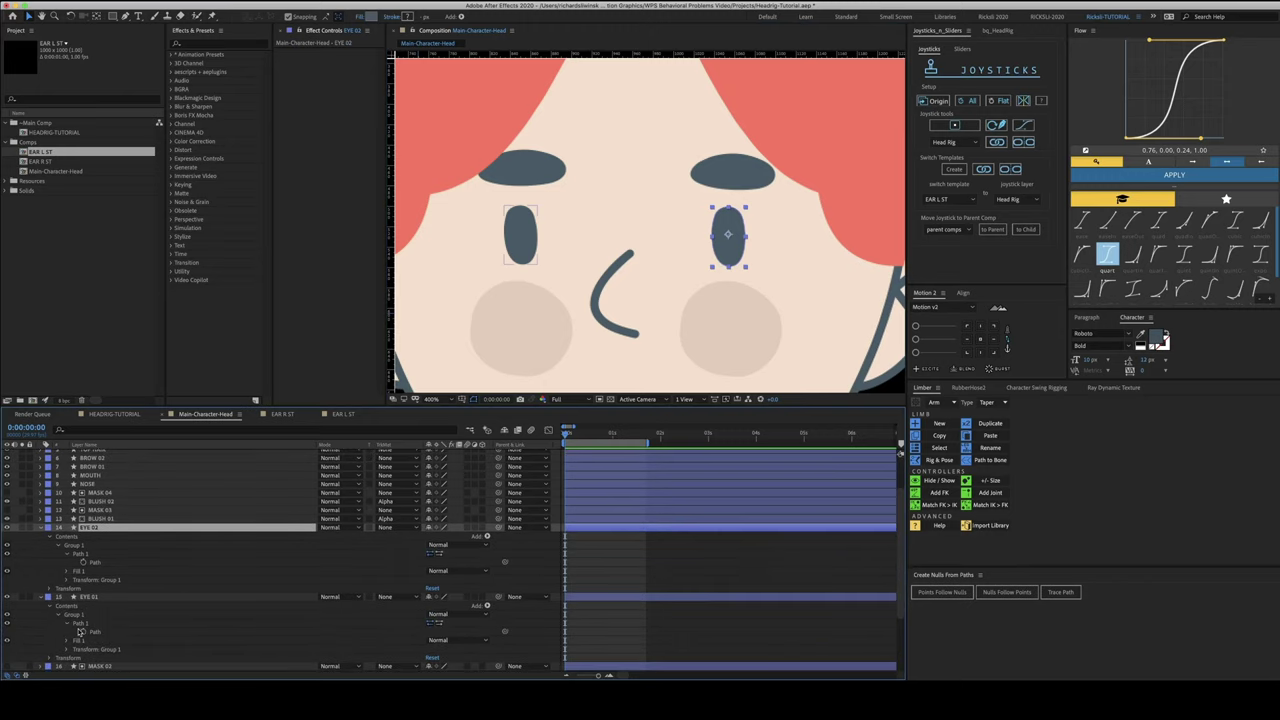
click(82, 632)
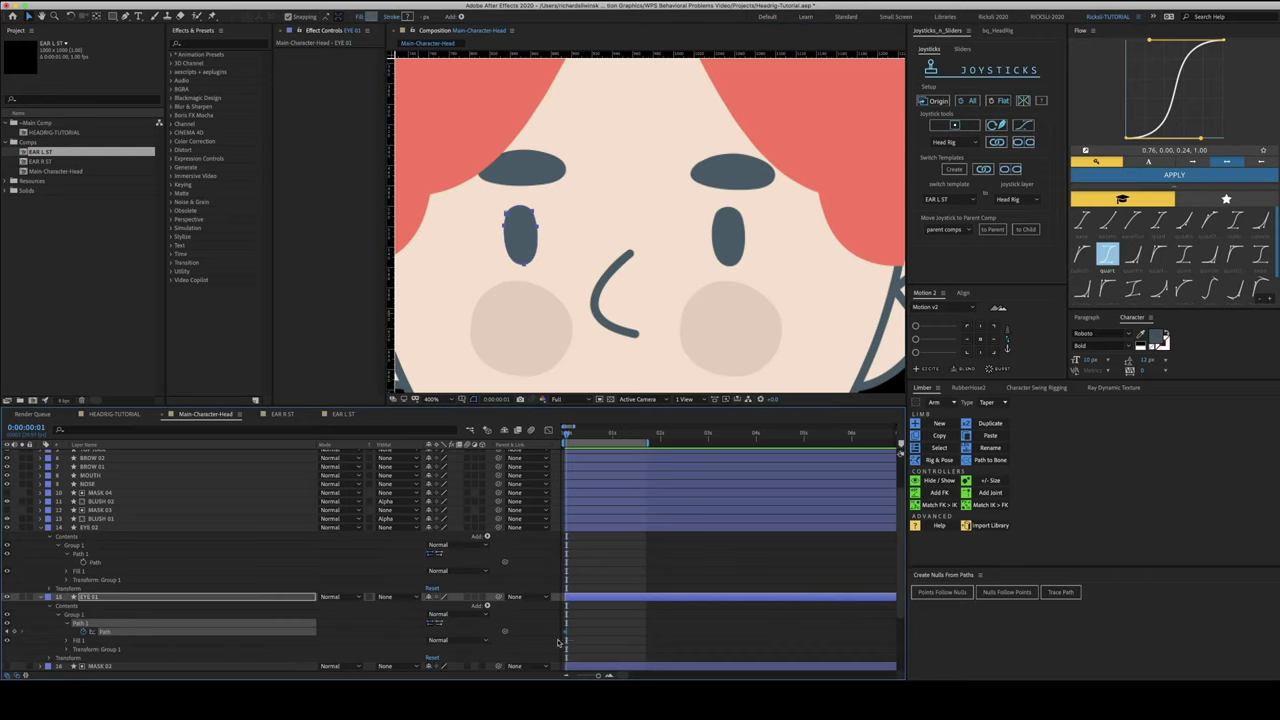
Add Path keyframes holding the open eye shape on EYE 01 at frames 1, 2 and 3, and go to frame 4
scroll(558, 643, up, 3)
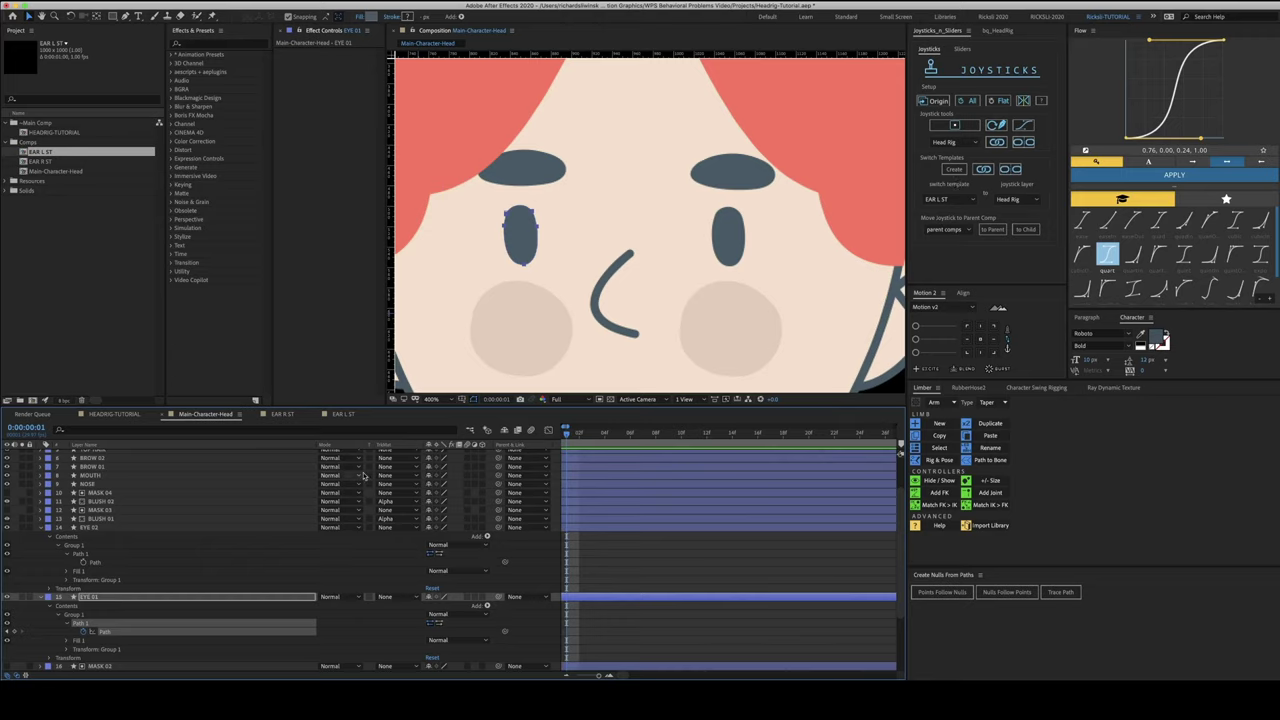
scroll(640, 558, left, 1)
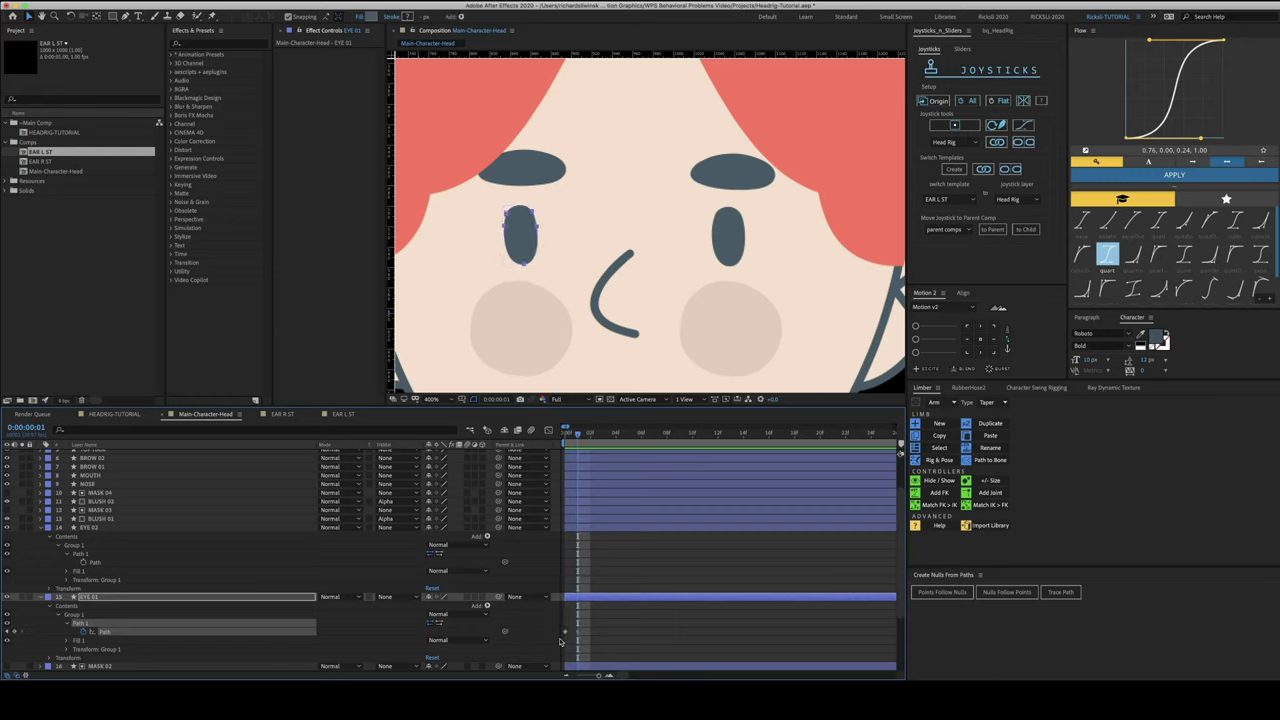
key(Page_Down)
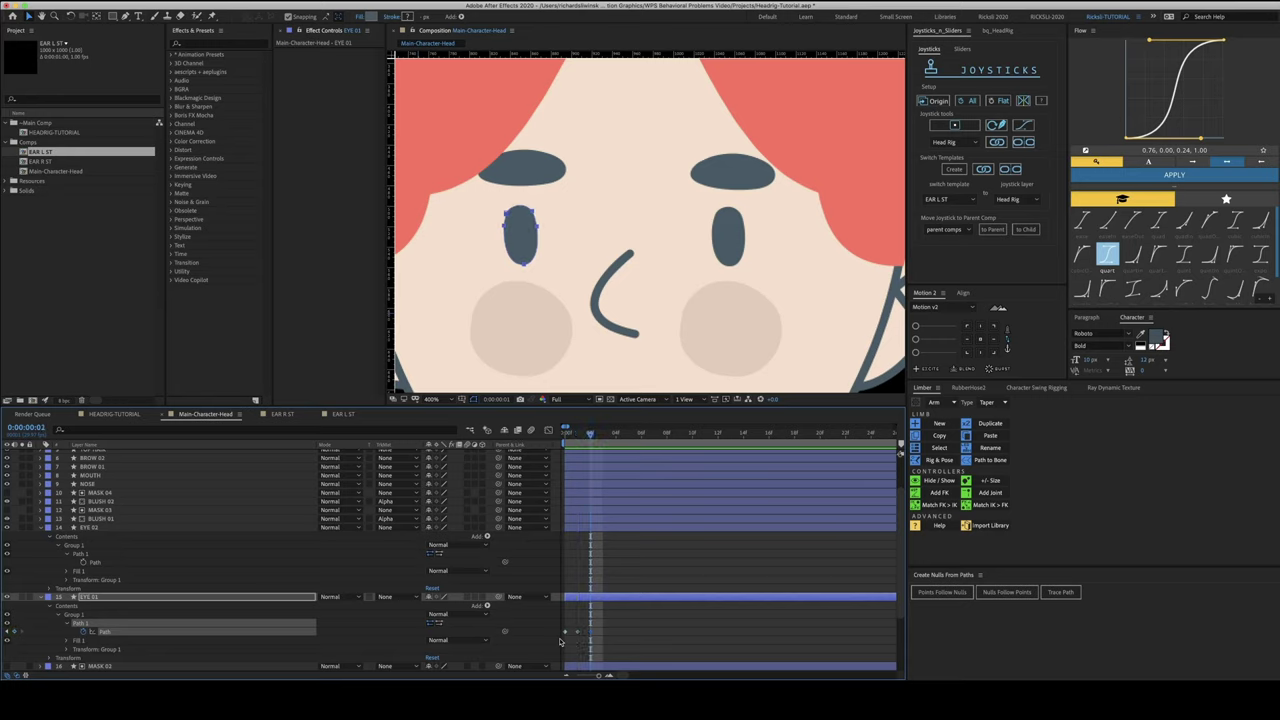
key(Page_Down)
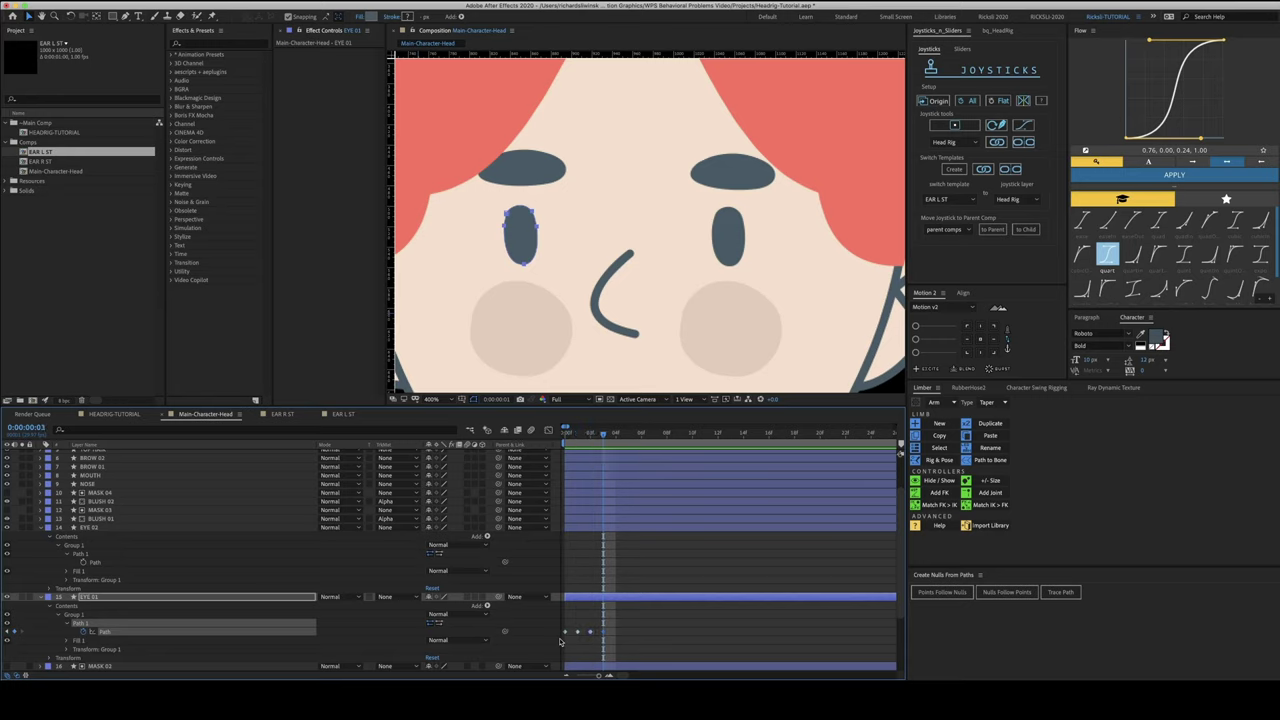
key(Page_Down)
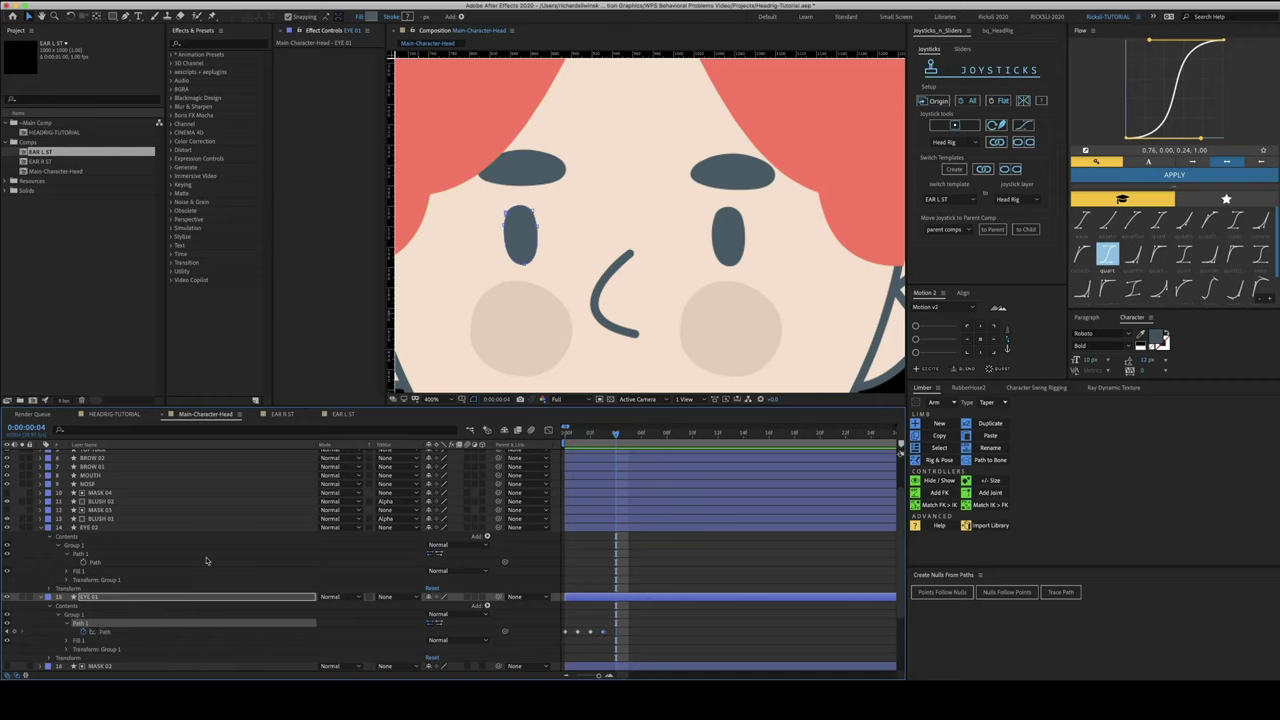
At frame 4, lower the upper points of EYE 01's path to just above the bottom of the eye
click(506, 213)
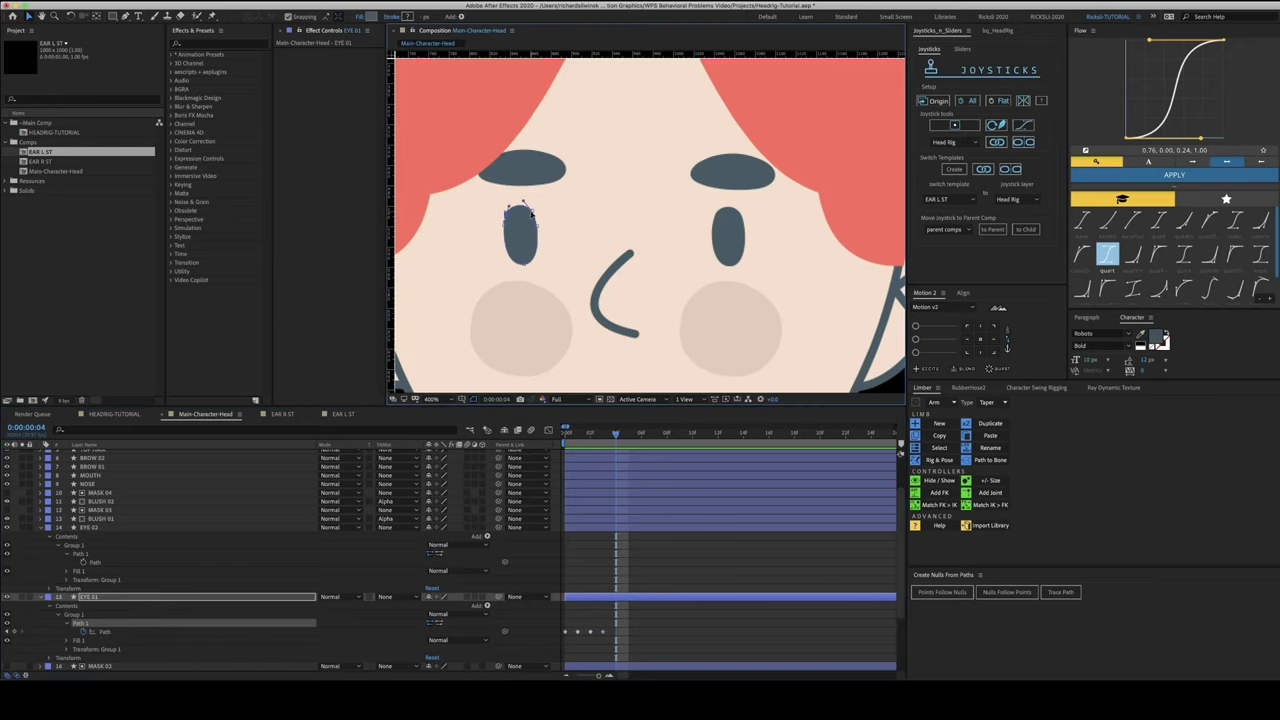
drag(530, 219, 535, 255)
key(period)
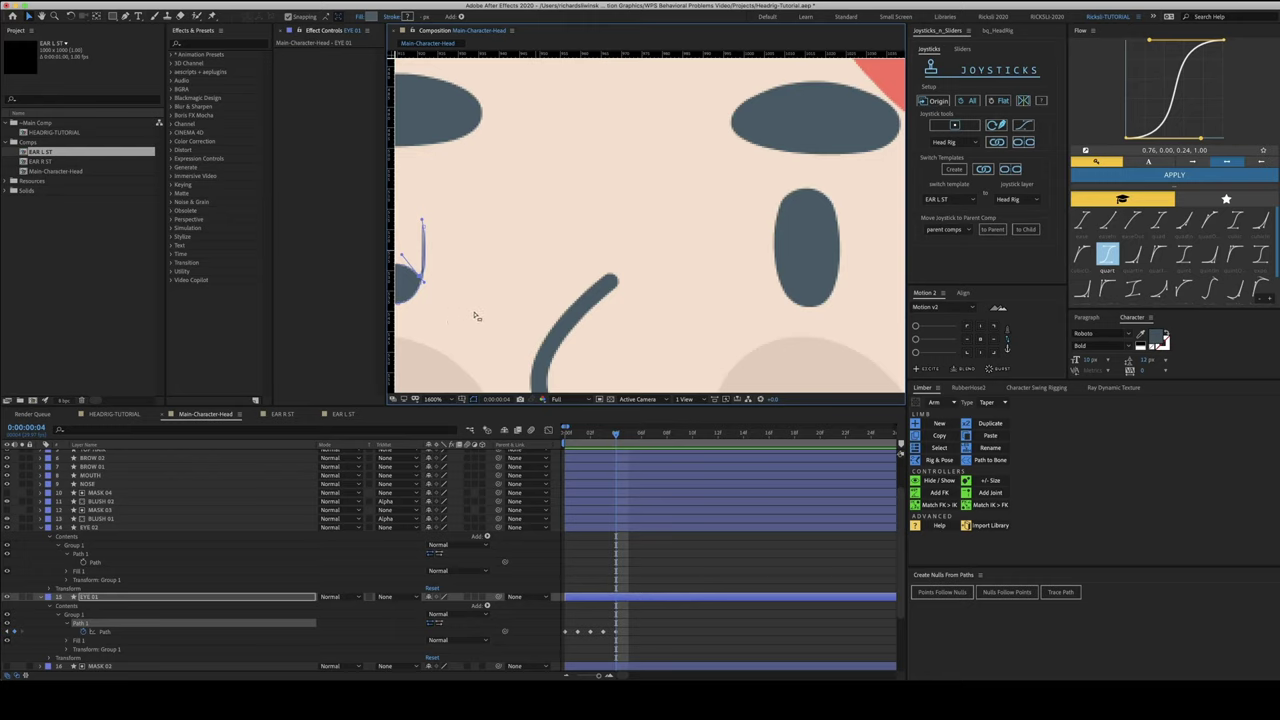
key(period)
drag(435, 320, 789, 300)
drag(583, 308, 657, 300)
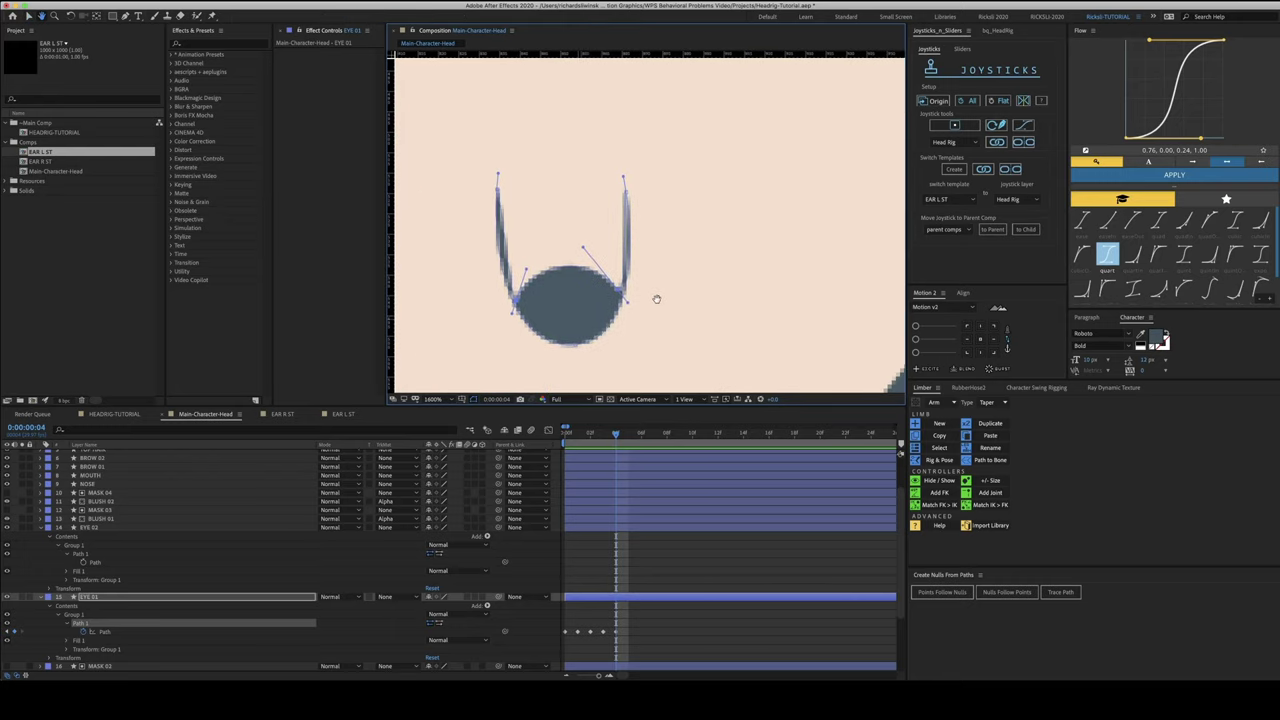
Pull the Bezier handles of EYE 01's lowered upper points down so the shape closes into a thin crescent
click(291, 618)
click(290, 621)
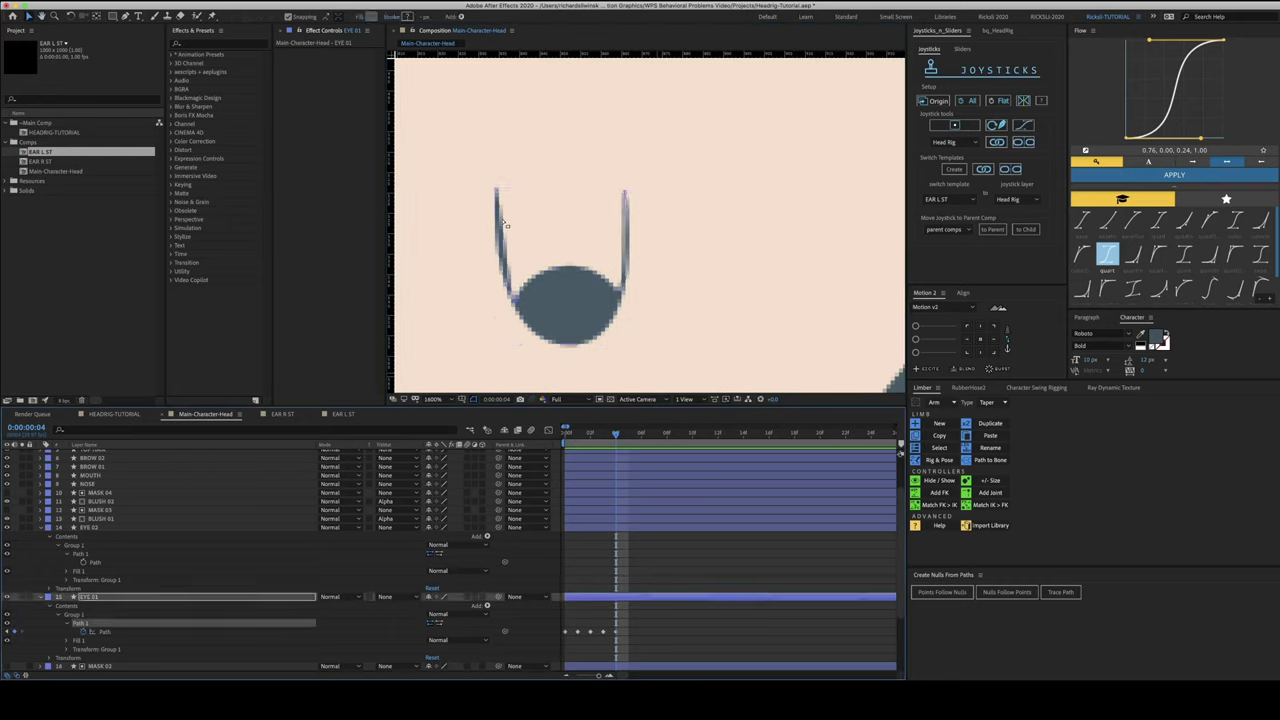
drag(512, 298, 541, 336)
drag(583, 248, 597, 326)
click(518, 302)
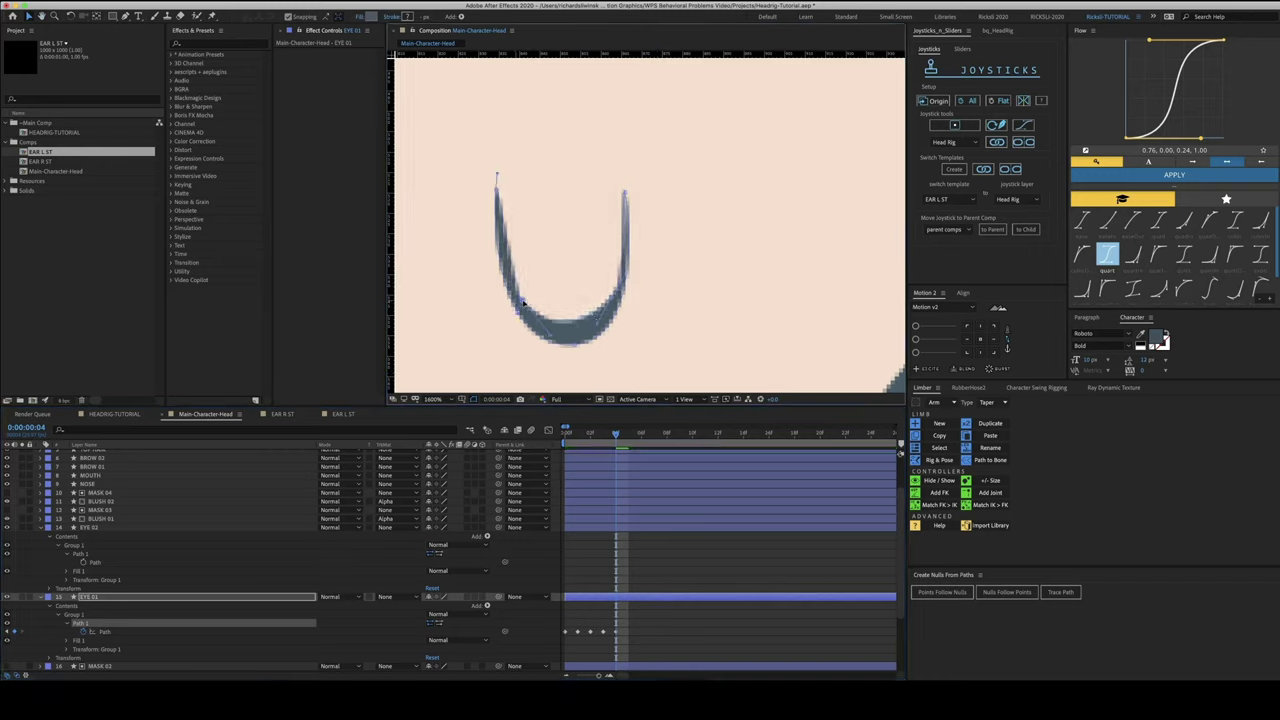
Adjust the side handles and upper points of EYE 01's path to slim the closed eye into an even U-shaped line
drag(497, 173, 500, 216)
click(606, 206)
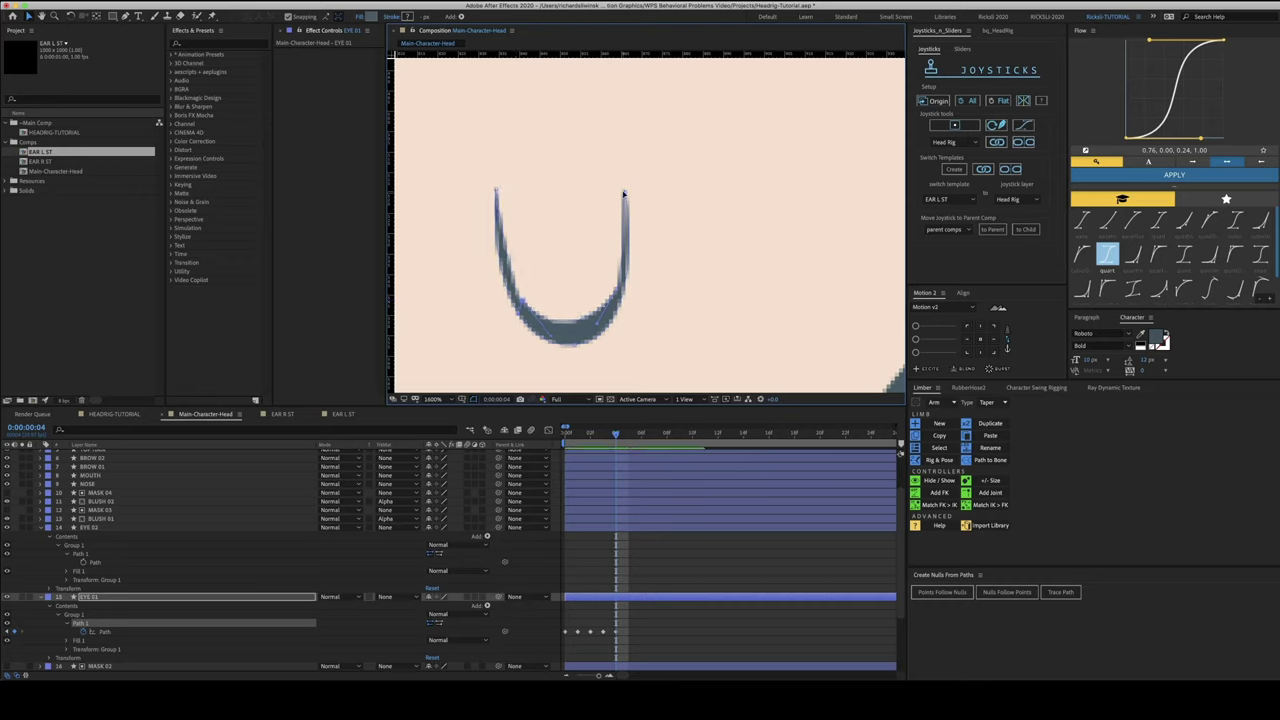
click(624, 194)
drag(623, 182, 623, 240)
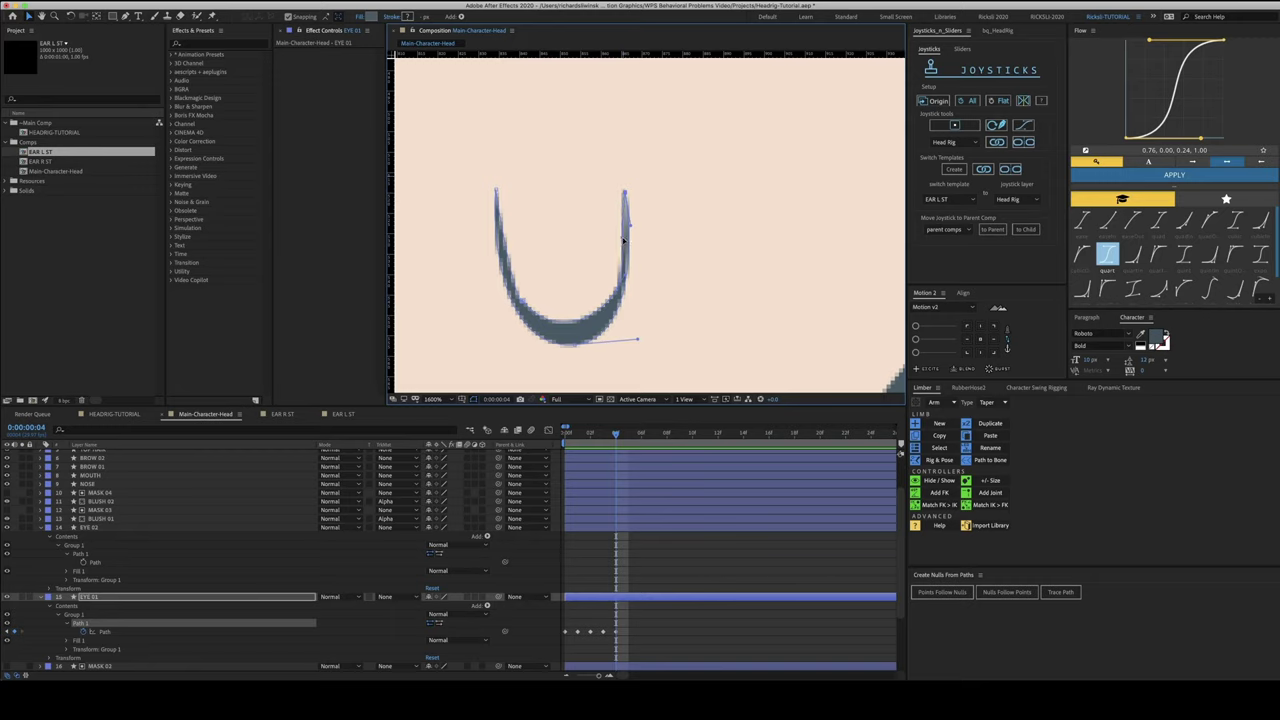
click(524, 310)
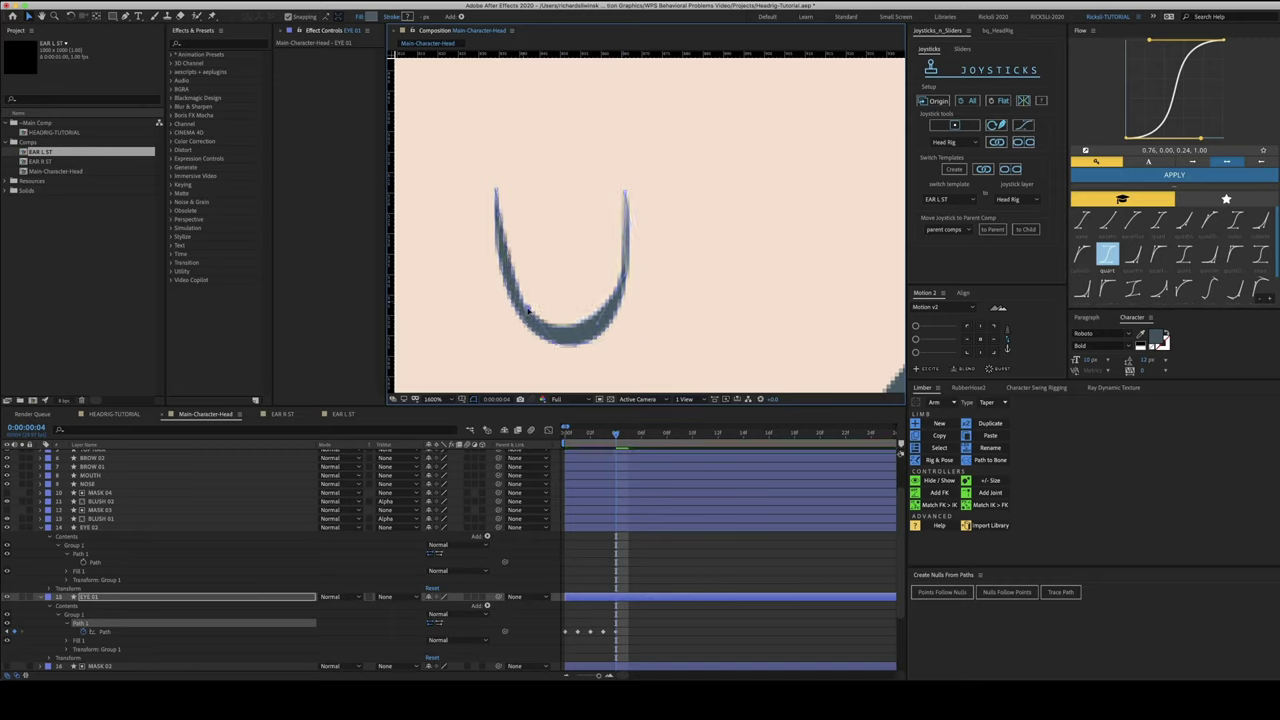
drag(598, 302, 607, 311)
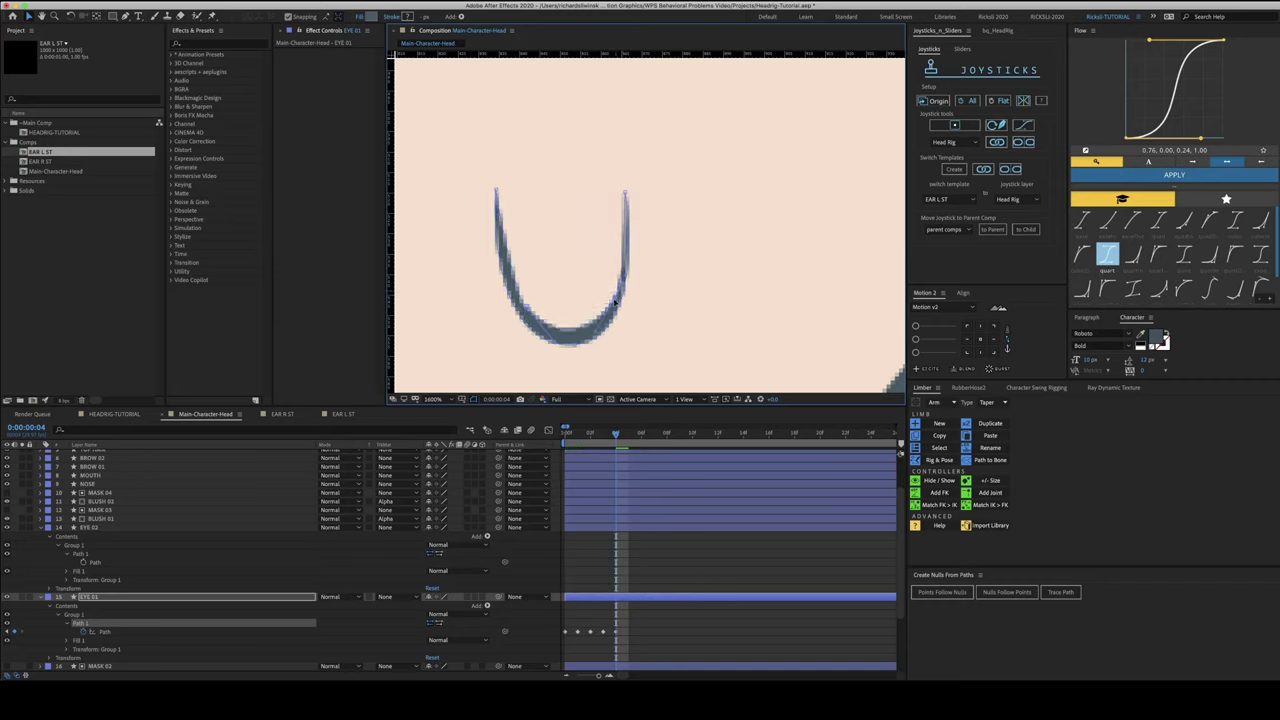
mouse_move(524, 306)
mouse_down()
mouse_move(527, 327)
mouse_move(527, 314)
mouse_up()
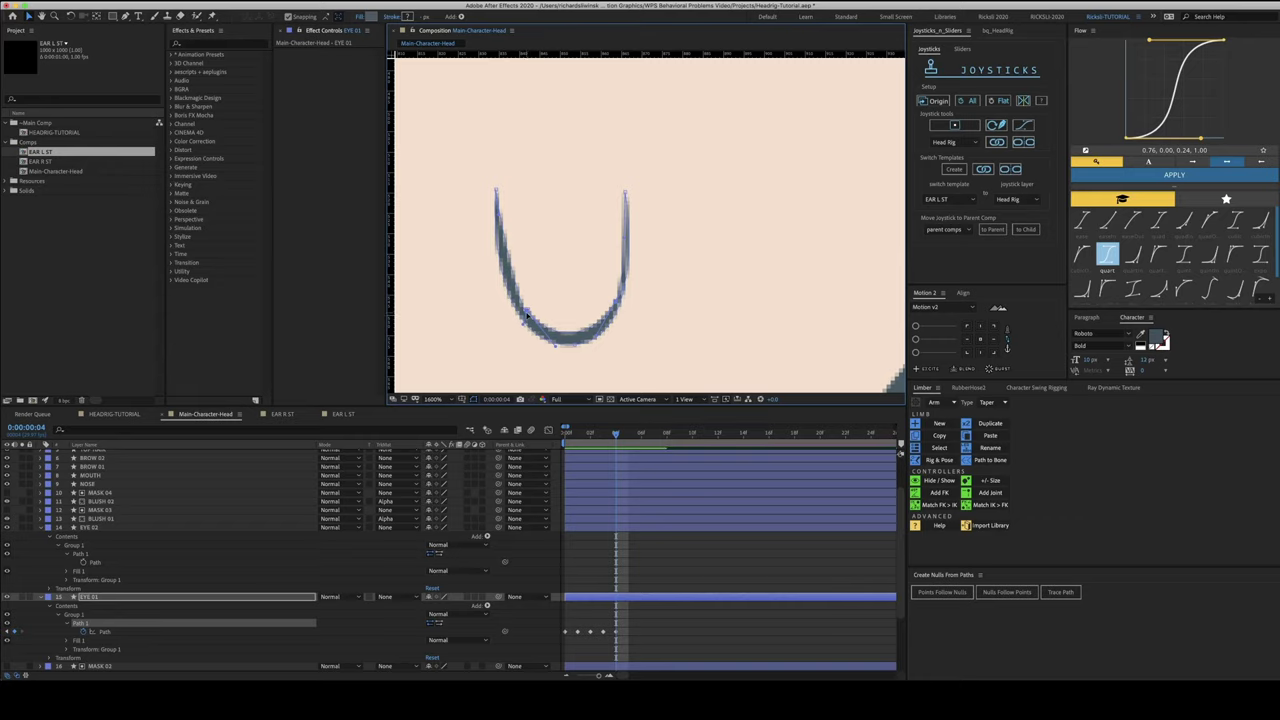
Copy EYE 01's five Path keyframes and paste them onto EYE 02's Path starting at frame 0
key(Home)
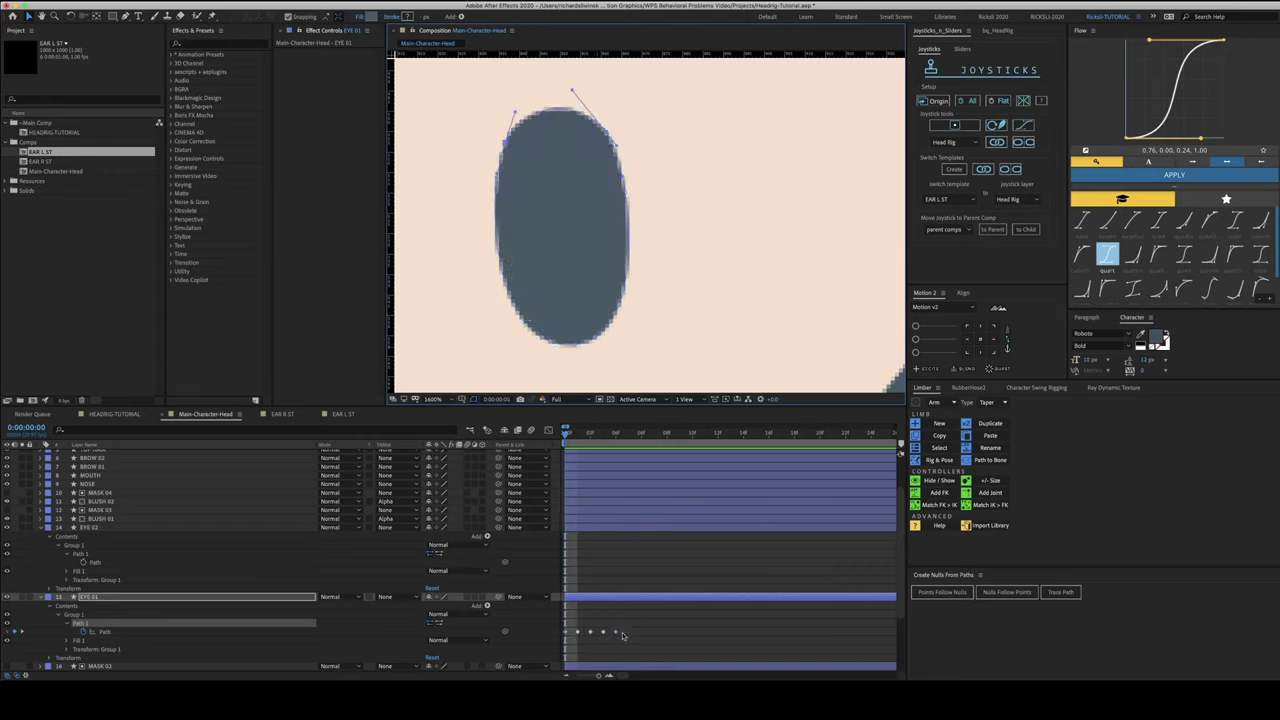
drag(642, 625, 559, 645)
click(97, 562)
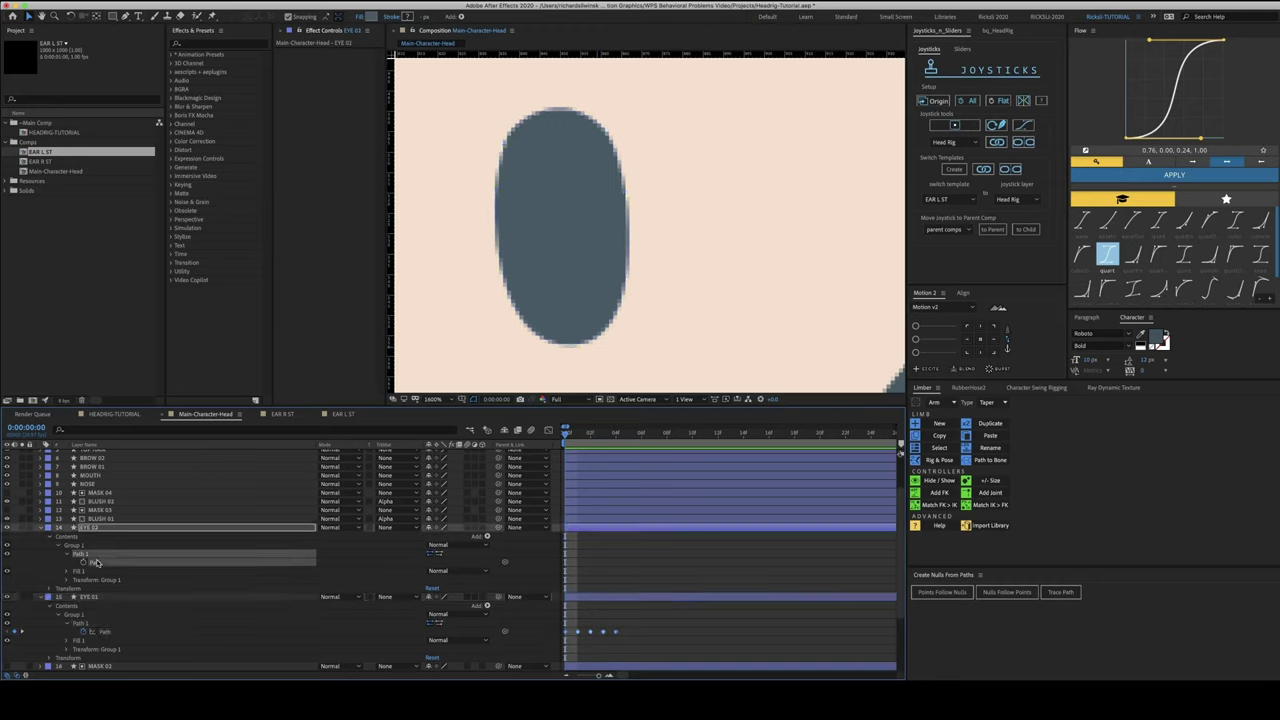
key(comma)
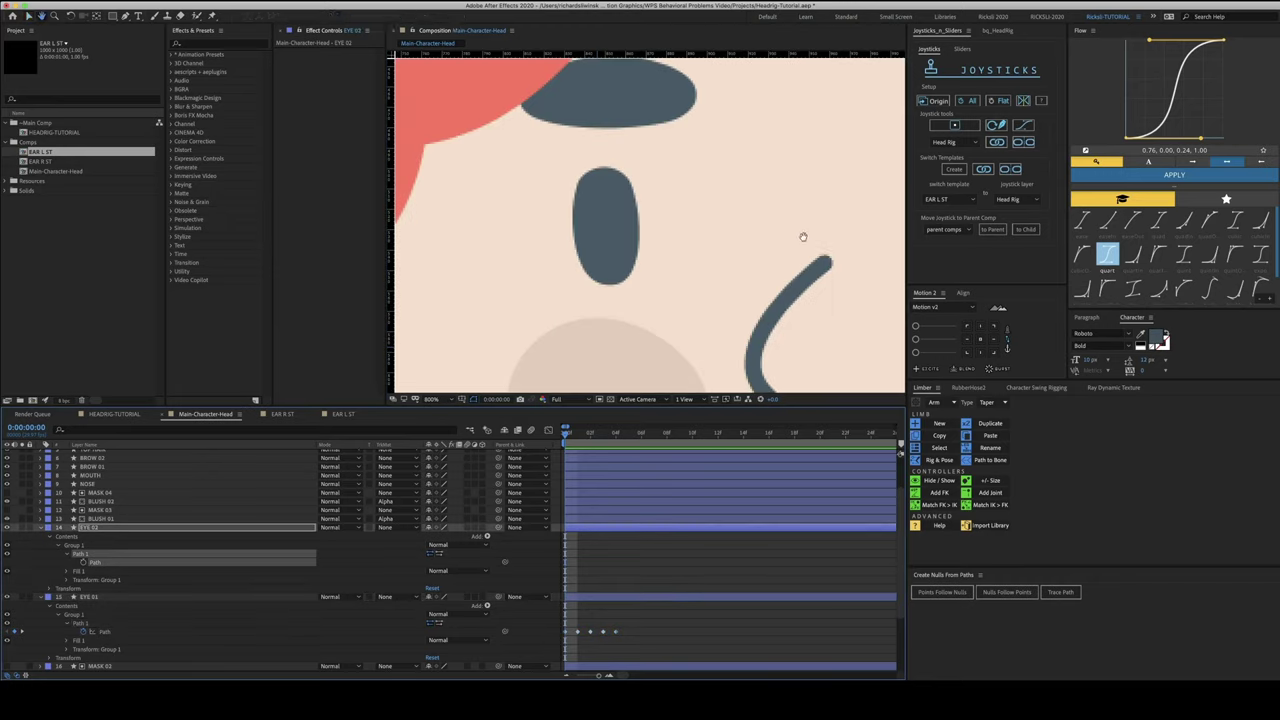
drag(800, 237, 612, 267)
key(ctrl+v)
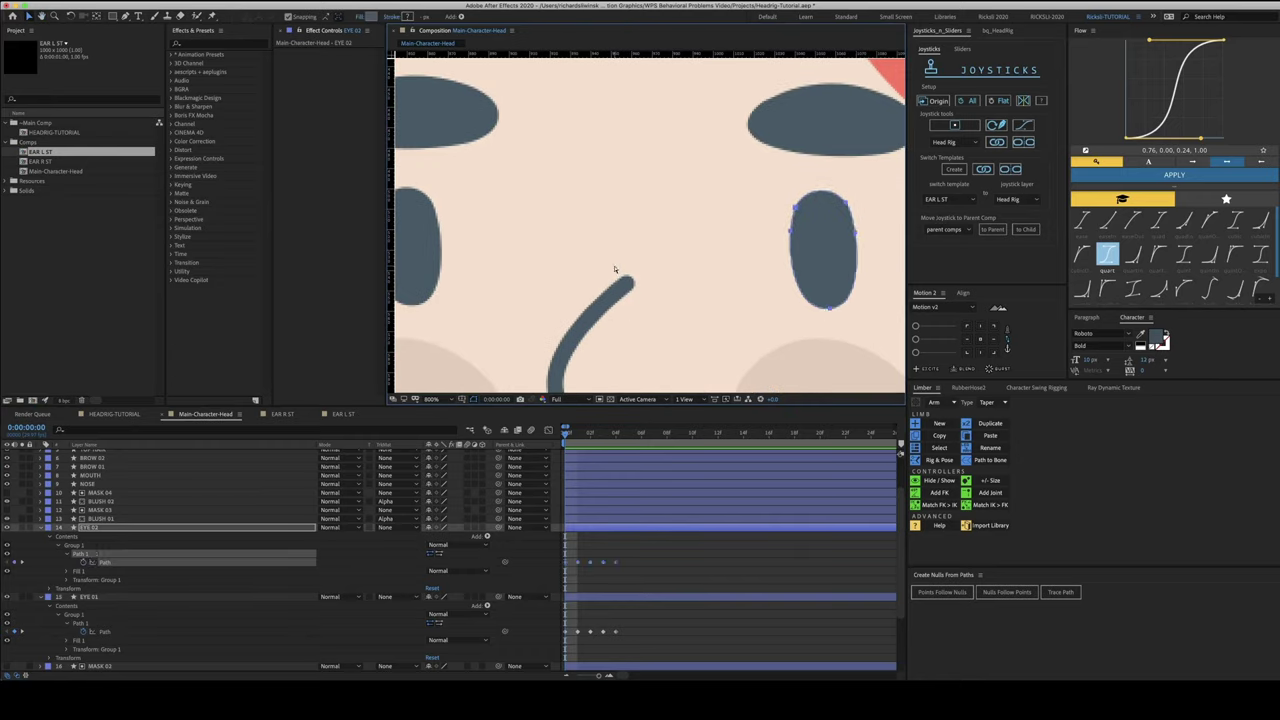
key(comma)
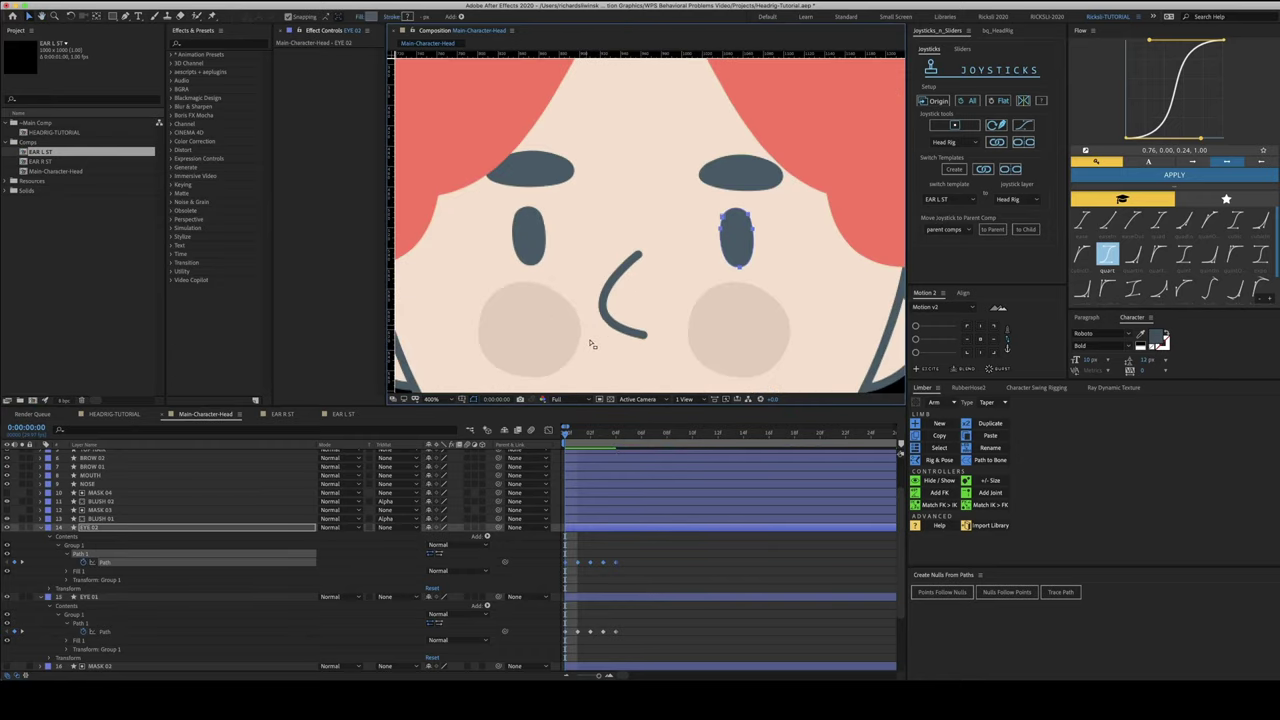
Create a joystick controller named BLINK from the Path keyframes of both eyes, and collapse the layer properties
drag(648, 552, 548, 650)
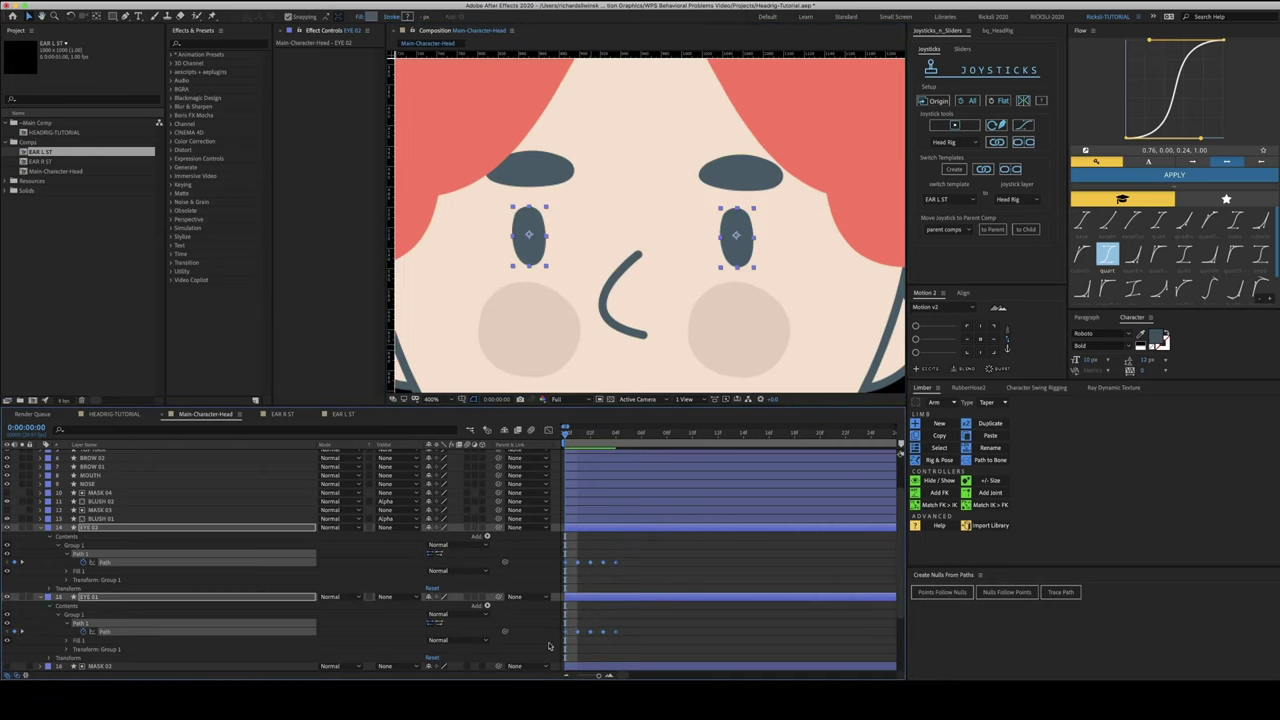
click(951, 126)
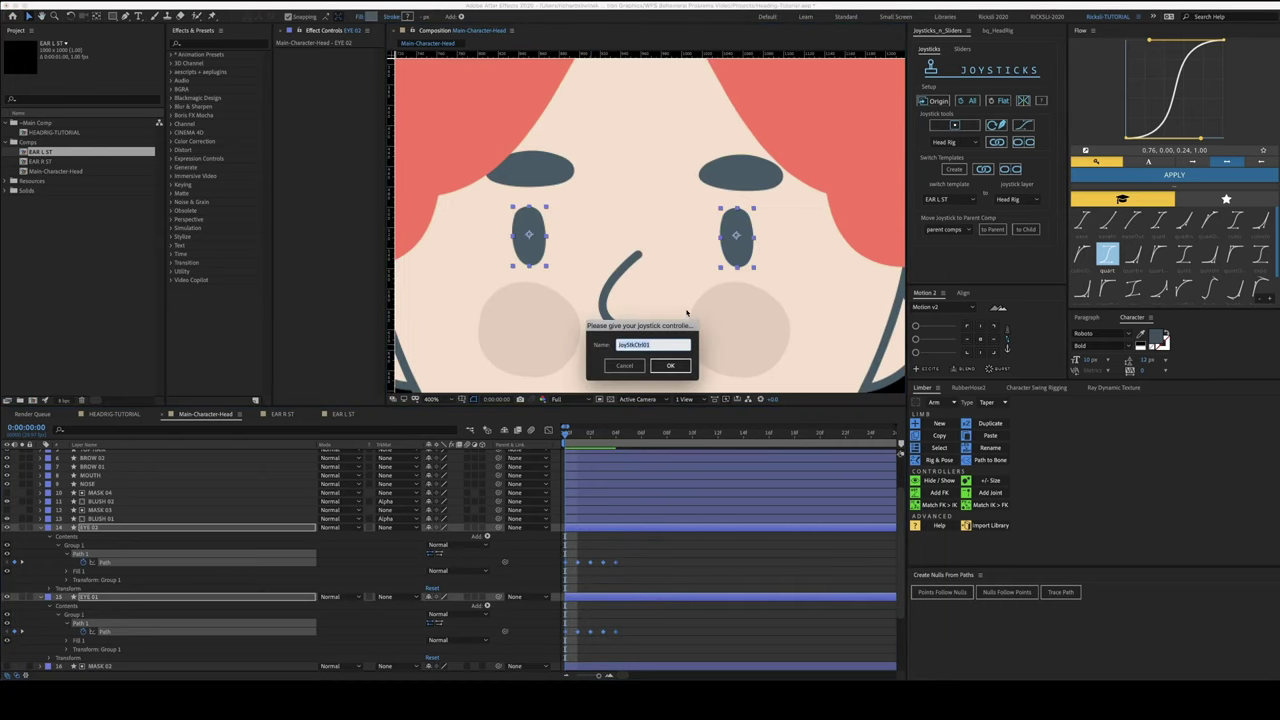
text(Bl)
key(Return)
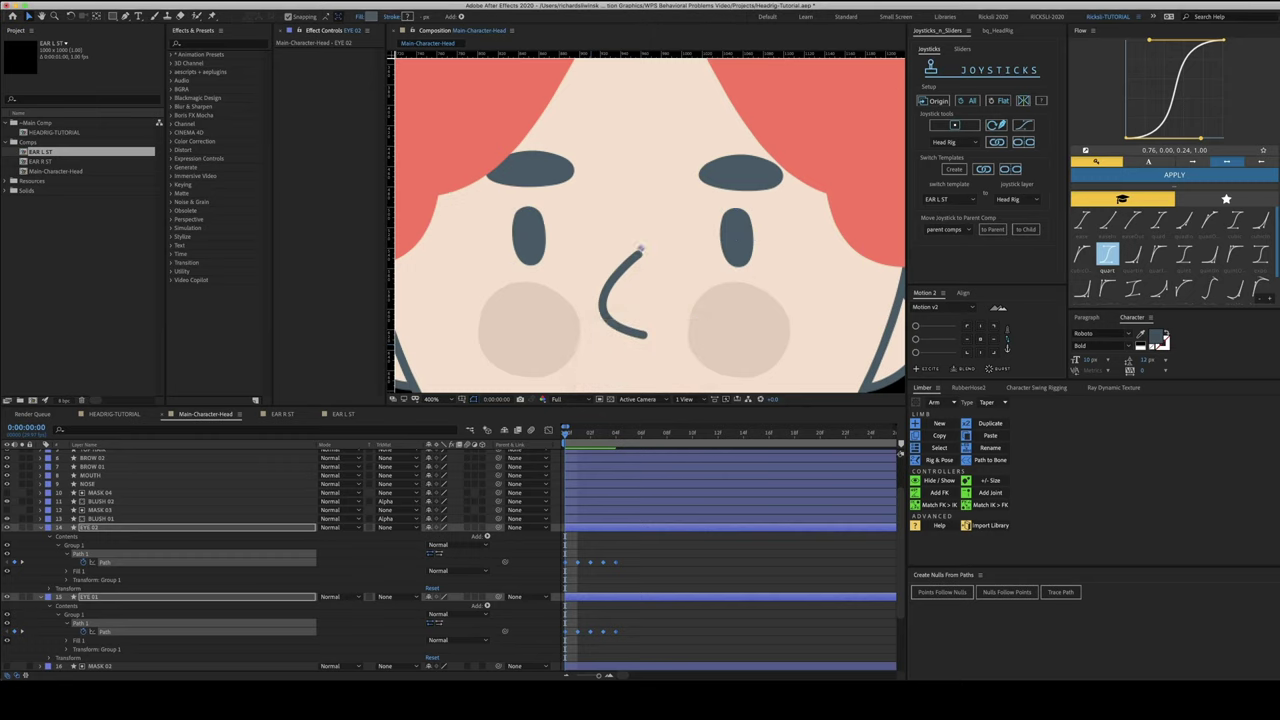
click(657, 585)
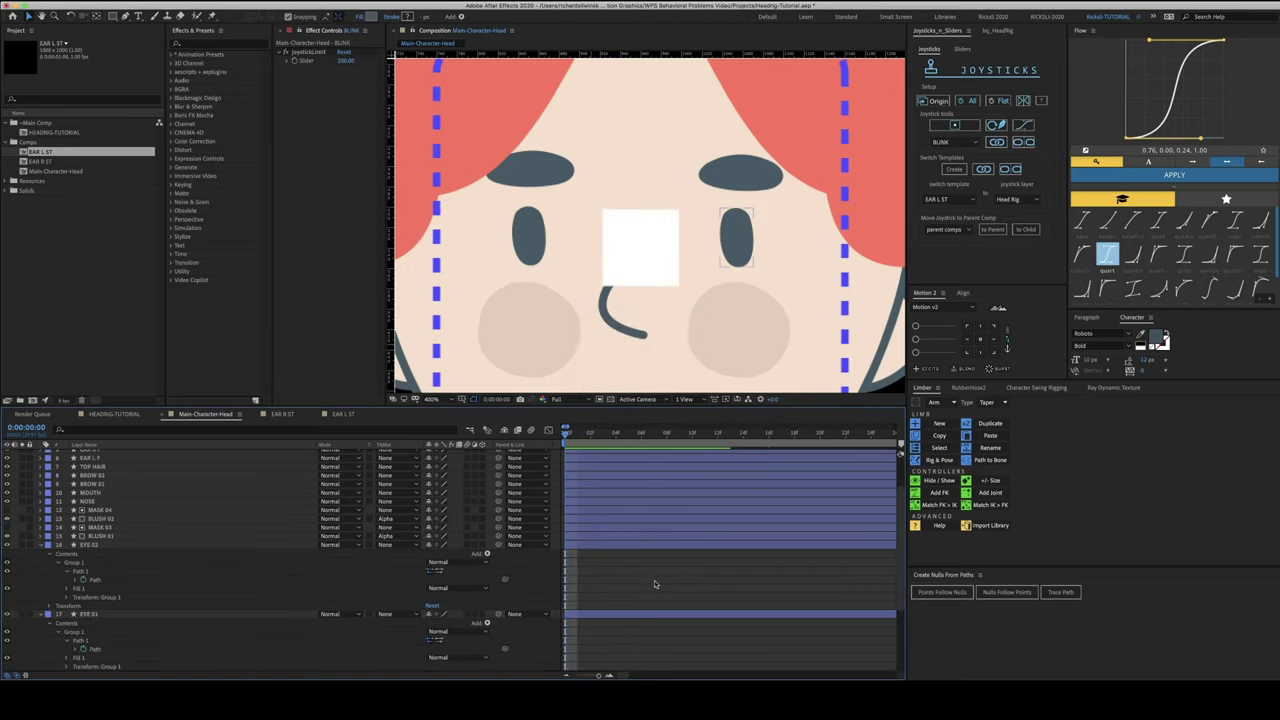
key(comma)
key(comma)
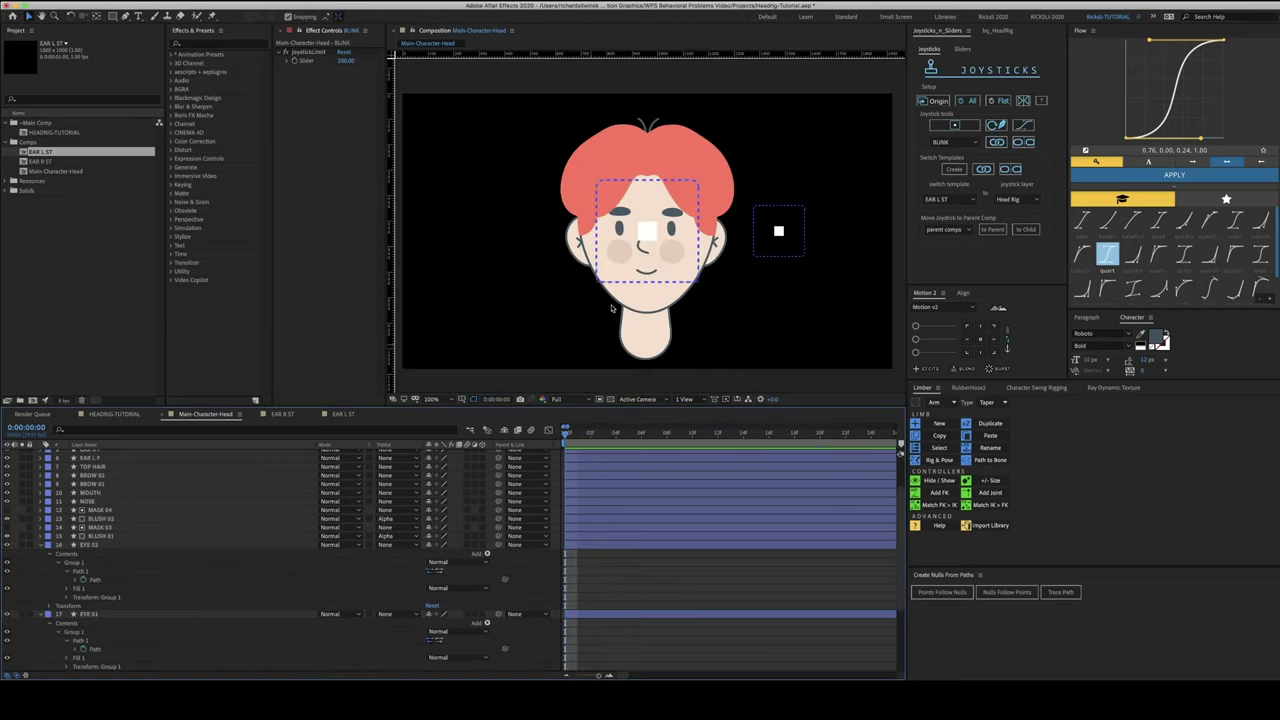
key(u)
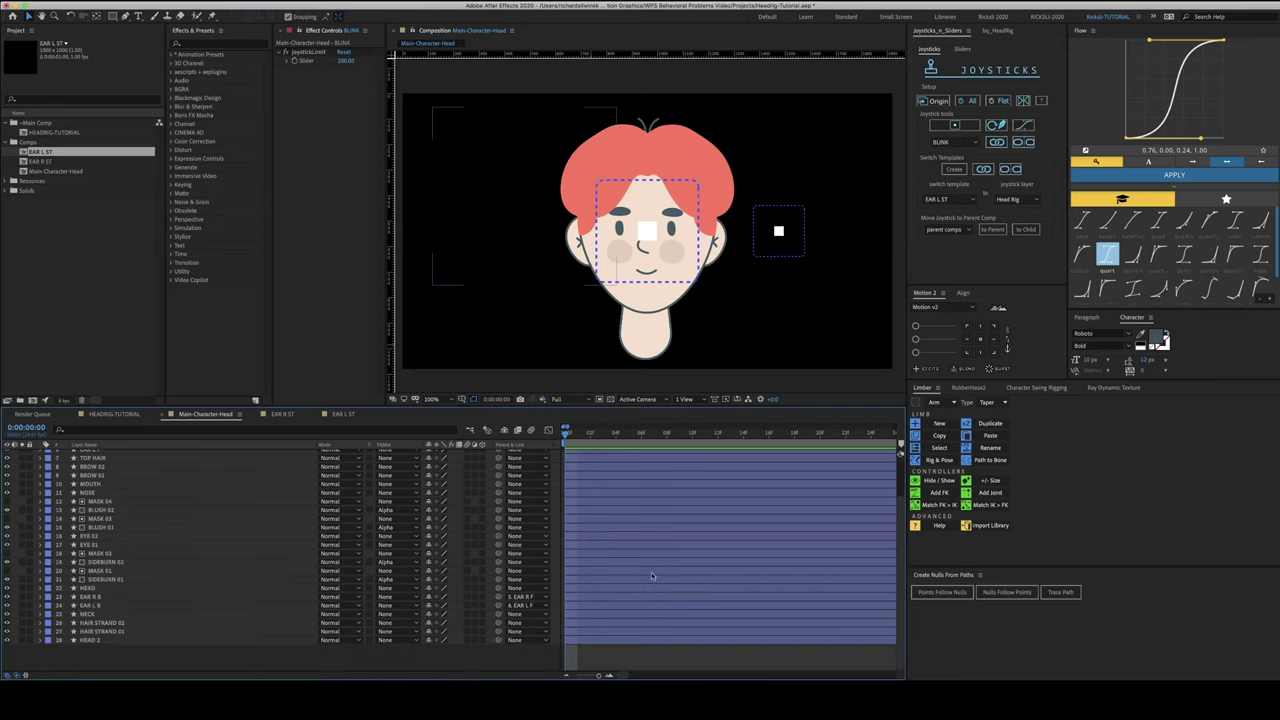
Set the scale of the BLINK Origin layer to 50%
scroll(100, 476, up, 3)
click(124, 464)
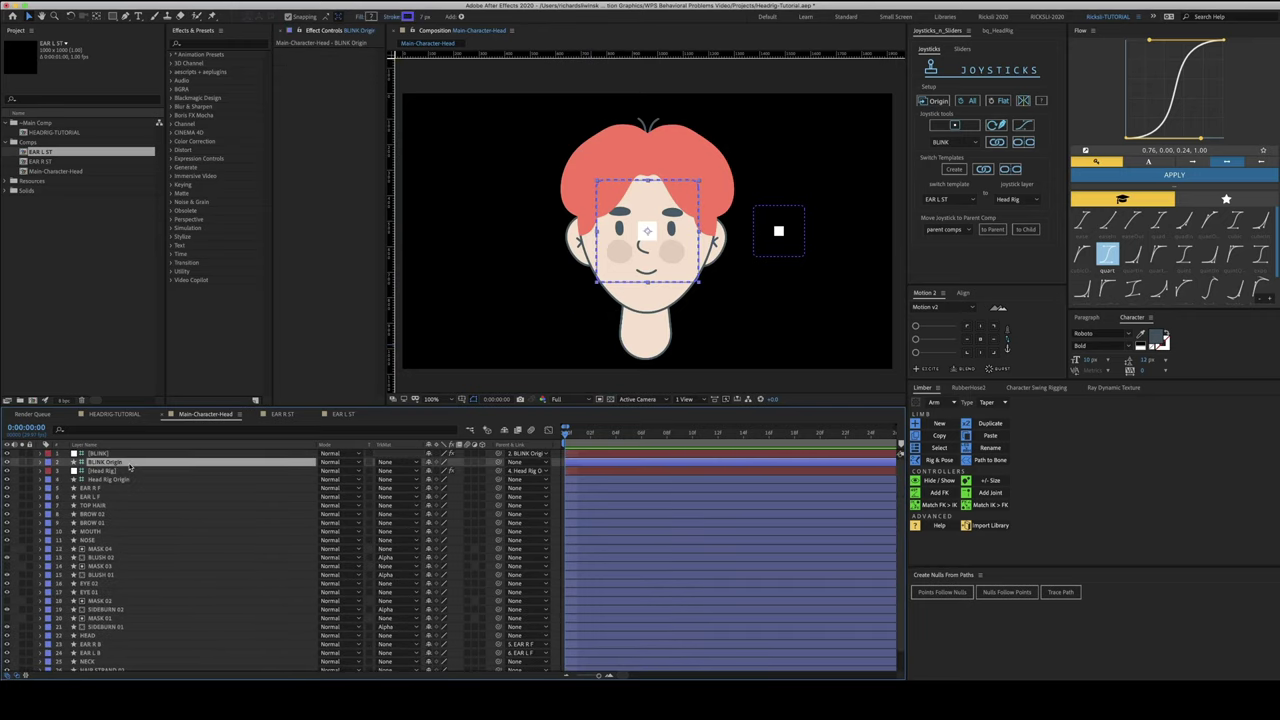
key(s)
click(442, 471)
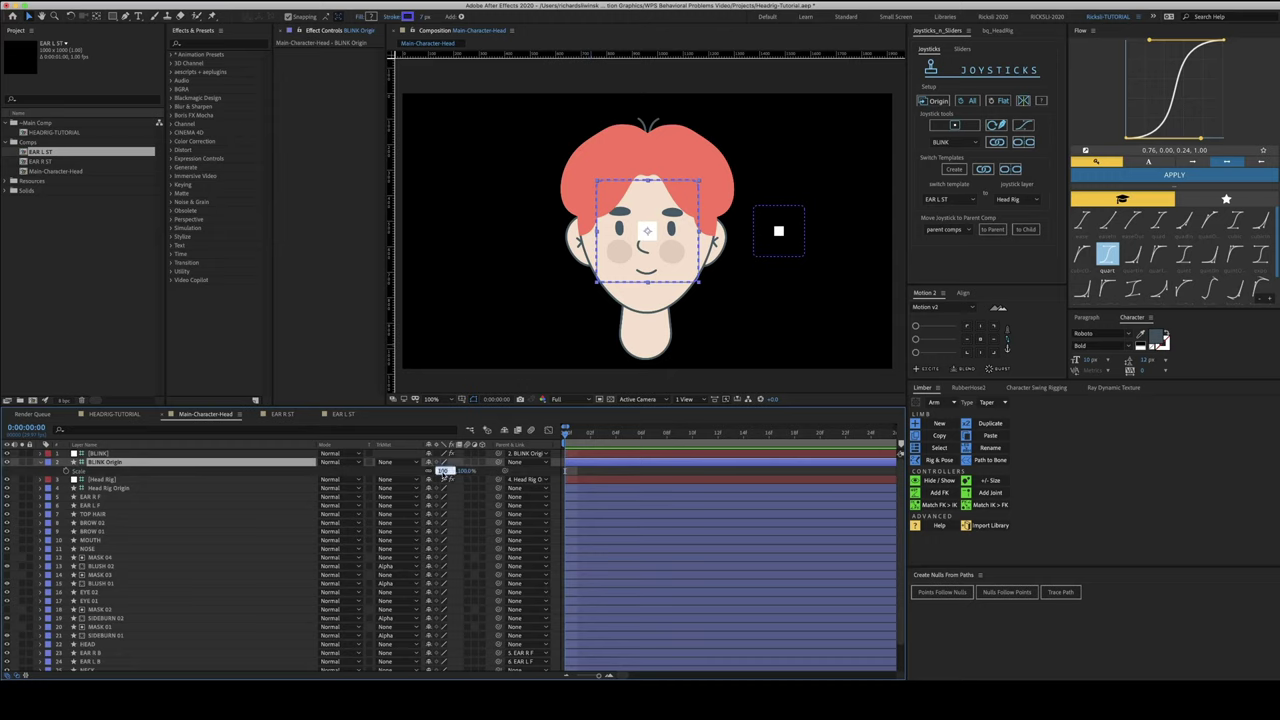
text(50)
key(Return)
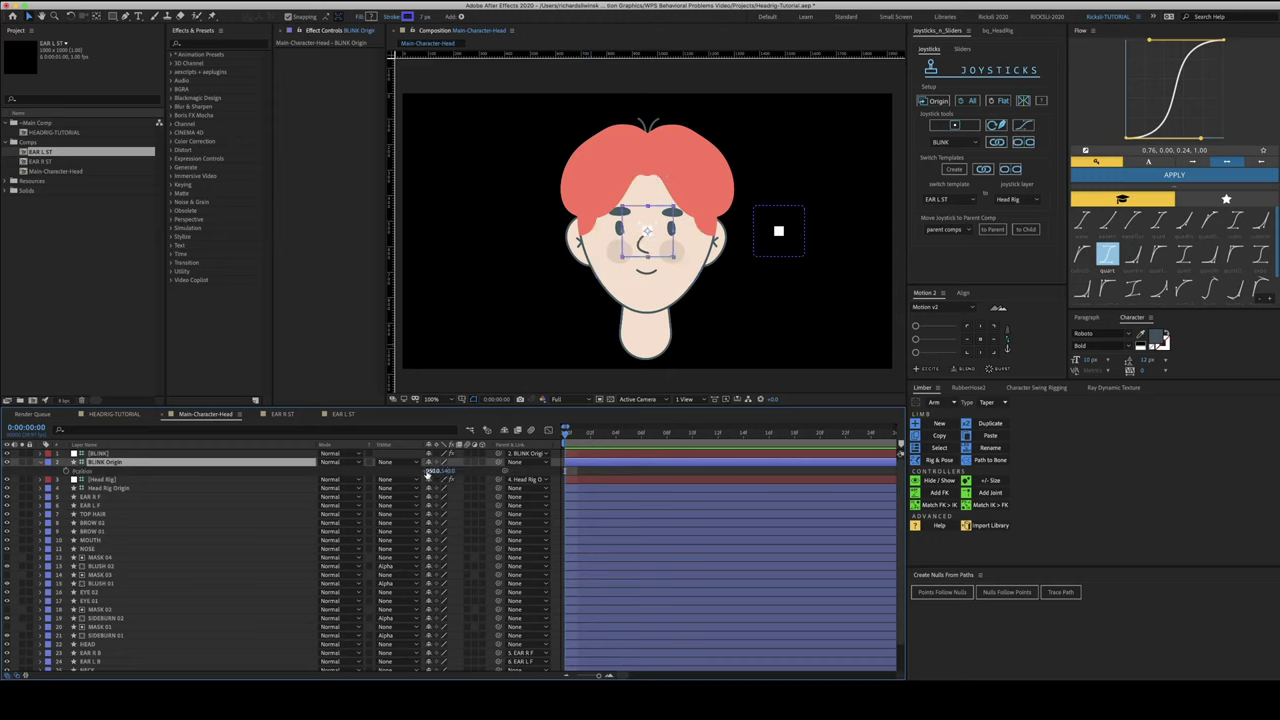
Move BLINK Origin beside the head in line with the Head Rig joystick, and lower it 280 px
drag(432, 471, 500, 471)
drag(665, 478, 694, 479)
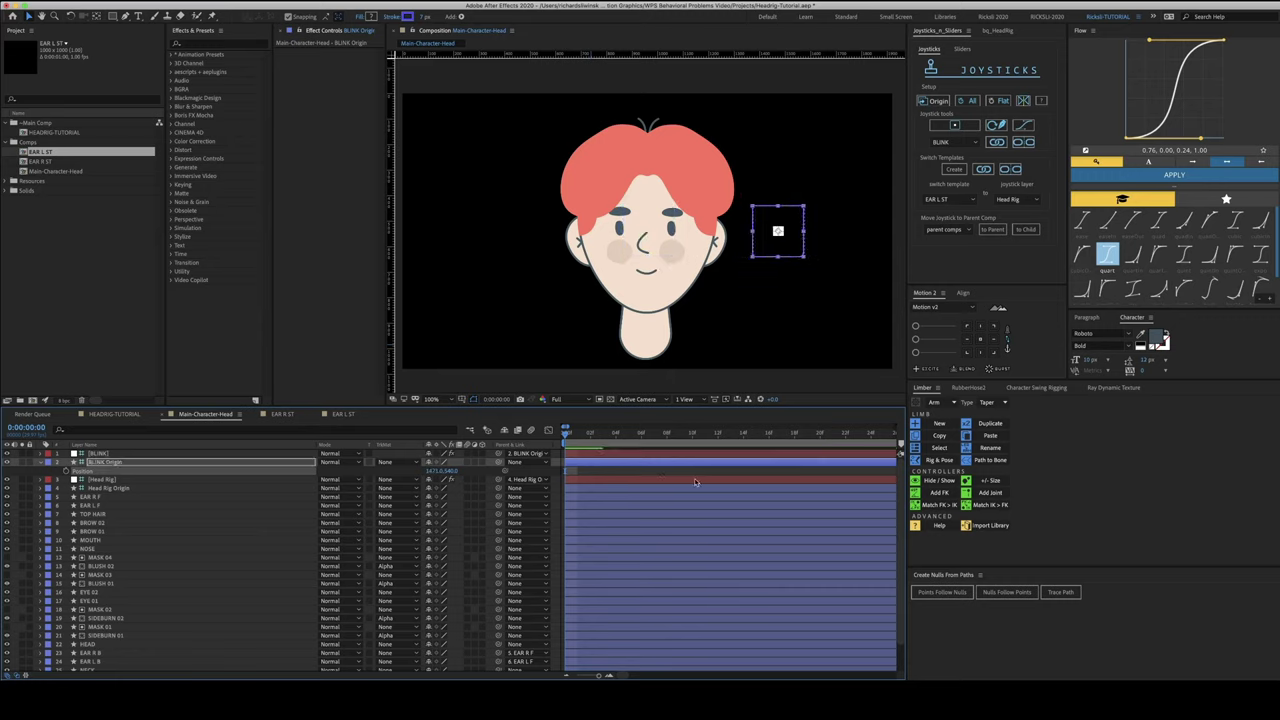
key(shift+Down)
key(shift+Down)
key(shift+Down)
key(shift+Down)
key(shift+Down)
key(shift+Down)
key(shift+Down)
key(shift+Down)
key(shift+Down)
key(shift+Down)
key(shift+Down)
key(shift+Down)
key(shift+Down)
key(shift+Down)
key(shift+Down)
key(shift+Down)
key(shift+Down)
key(shift+Down)
key(shift+Down)
key(shift+Down)
key(shift+Down)
key(shift+Down)
key(shift+Down)
key(shift+Down)
key(shift+Down)
key(shift+Down)
key(shift+Down)
key(shift+Down)
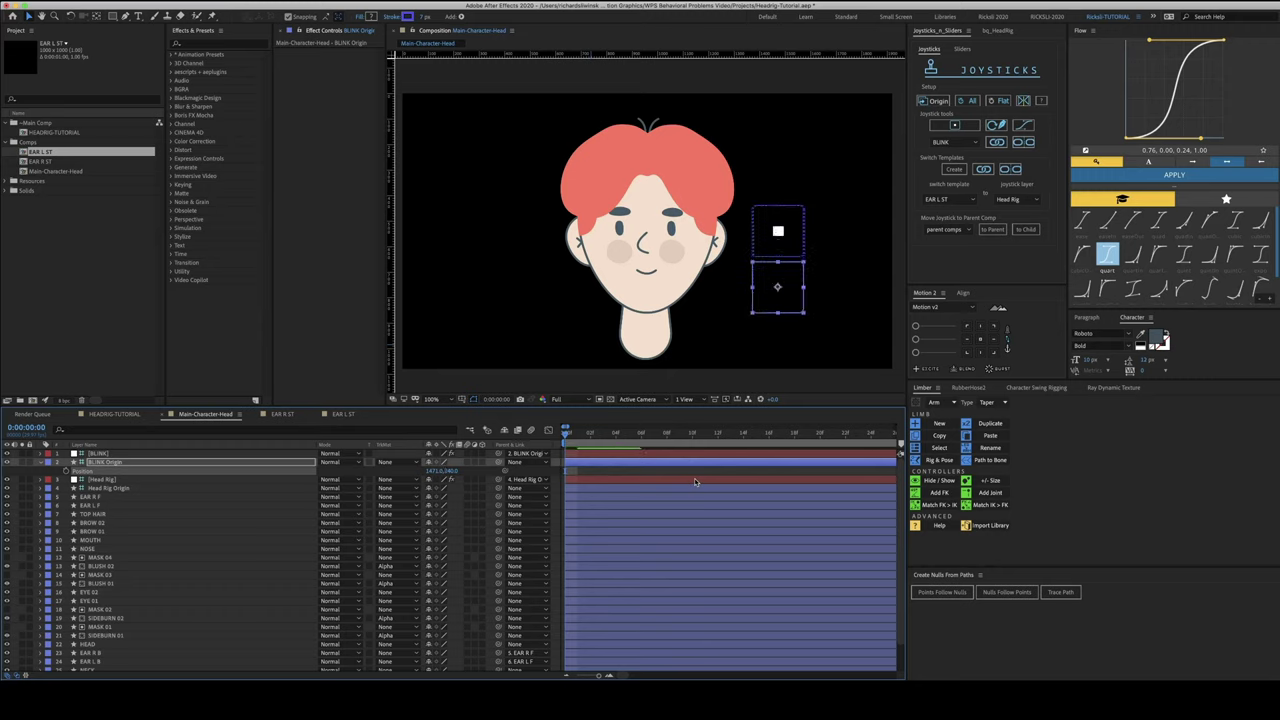
Move BLINK Origin and Head Rig Origin up together by 160 px and deselect them
super+click(132, 490)
key(shift+Up)
key(shift+Up)
key(shift+Up)
key(shift+Up)
key(shift+Up)
key(shift+Up)
key(shift+Up)
key(shift+Up)
key(shift+Up)
key(shift+Up)
key(shift+Up)
key(shift+Up)
key(shift+Up)
key(shift+Up)
key(shift+Up)
key(shift+Up)
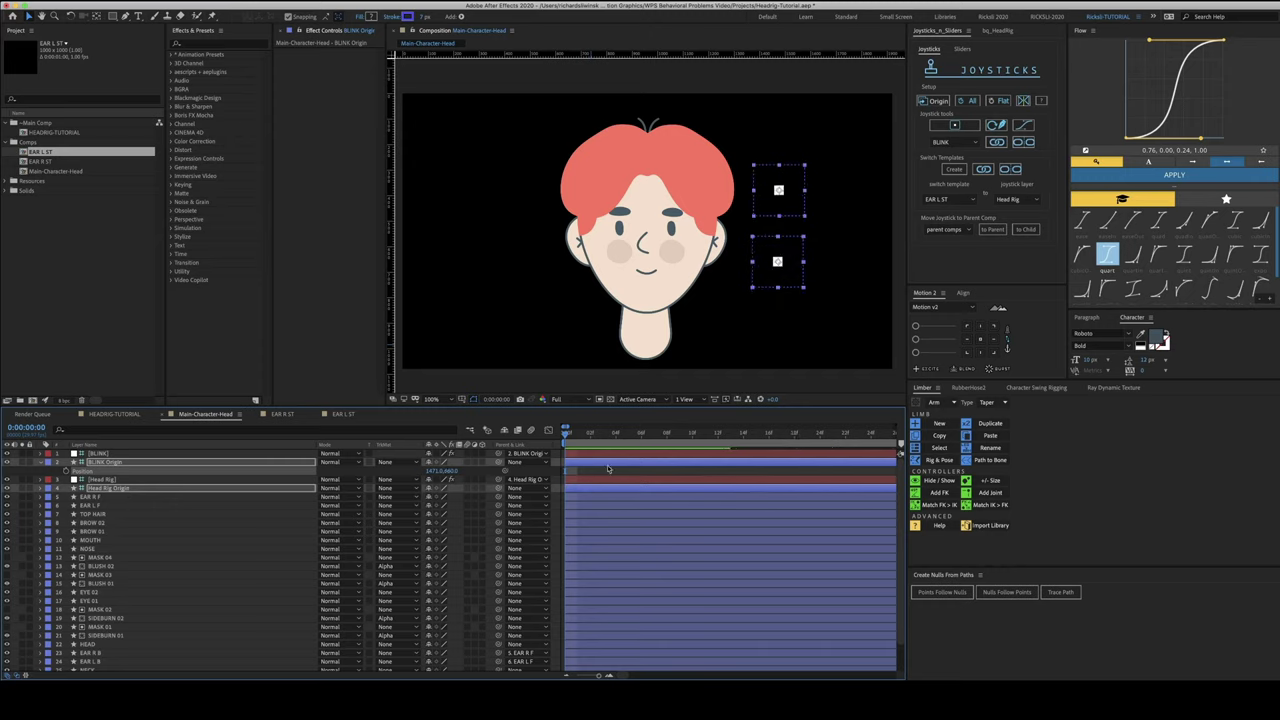
key(F2)
Start keyframing the Position of the Head Rig layer at frame 0
click(122, 481)
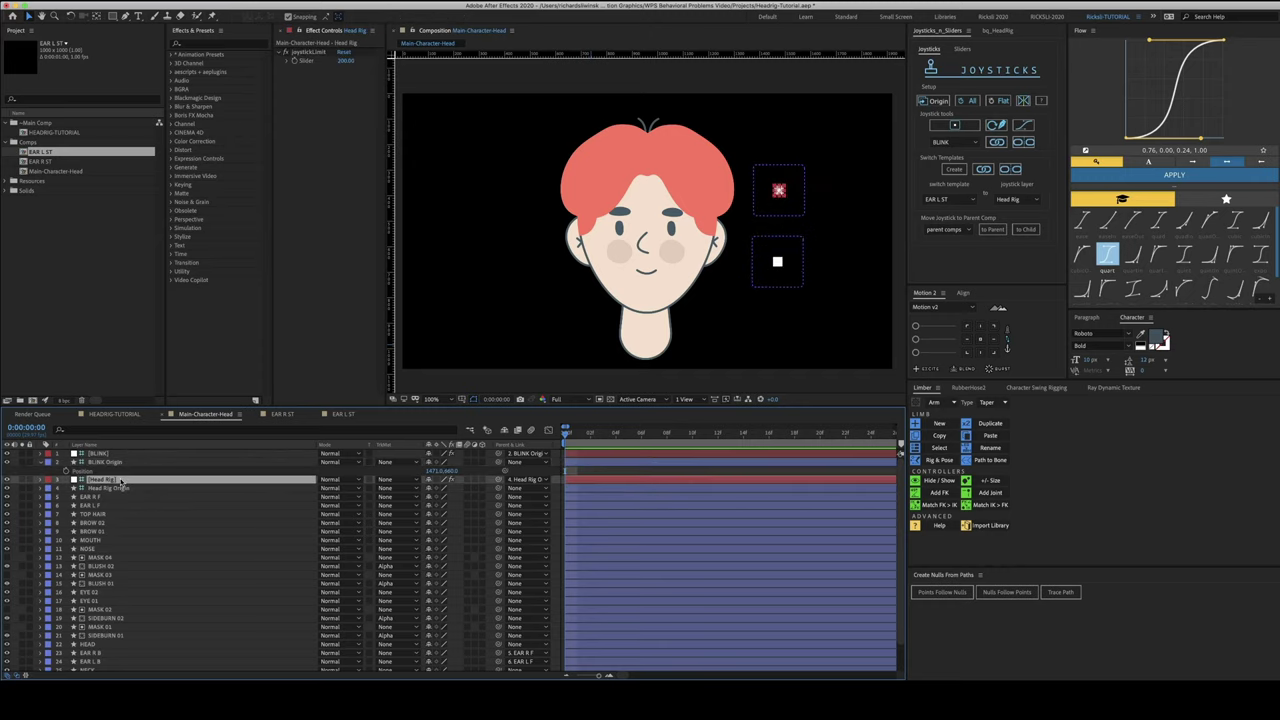
key(p)
click(67, 489)
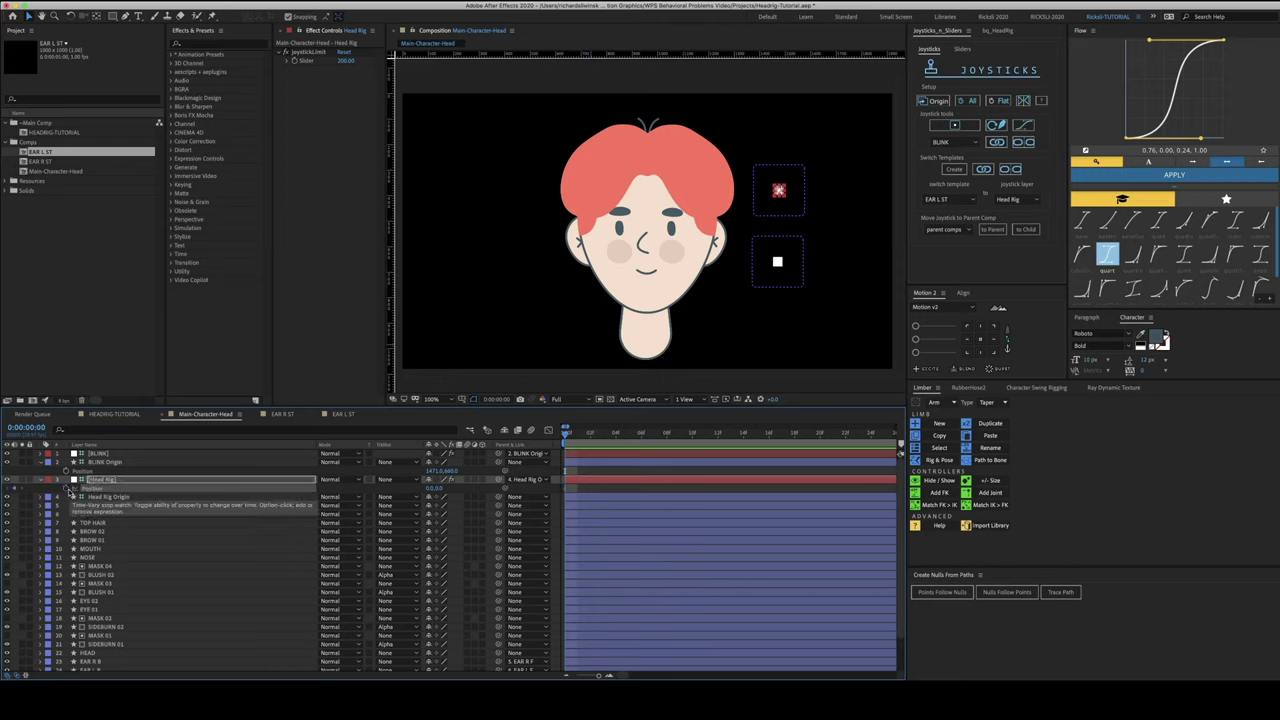
Move the Head Rig joystick 160 px right of its centre at frame 10, and hold that position with a keyframe at frame 20
key(shift+Page_Down)
key(minus)
key(minus)
key(shift+Right)
key(shift+Right)
key(shift+Right)
key(shift+Right)
key(shift+Right)
key(shift+Right)
key(shift+Right)
key(shift+Right)
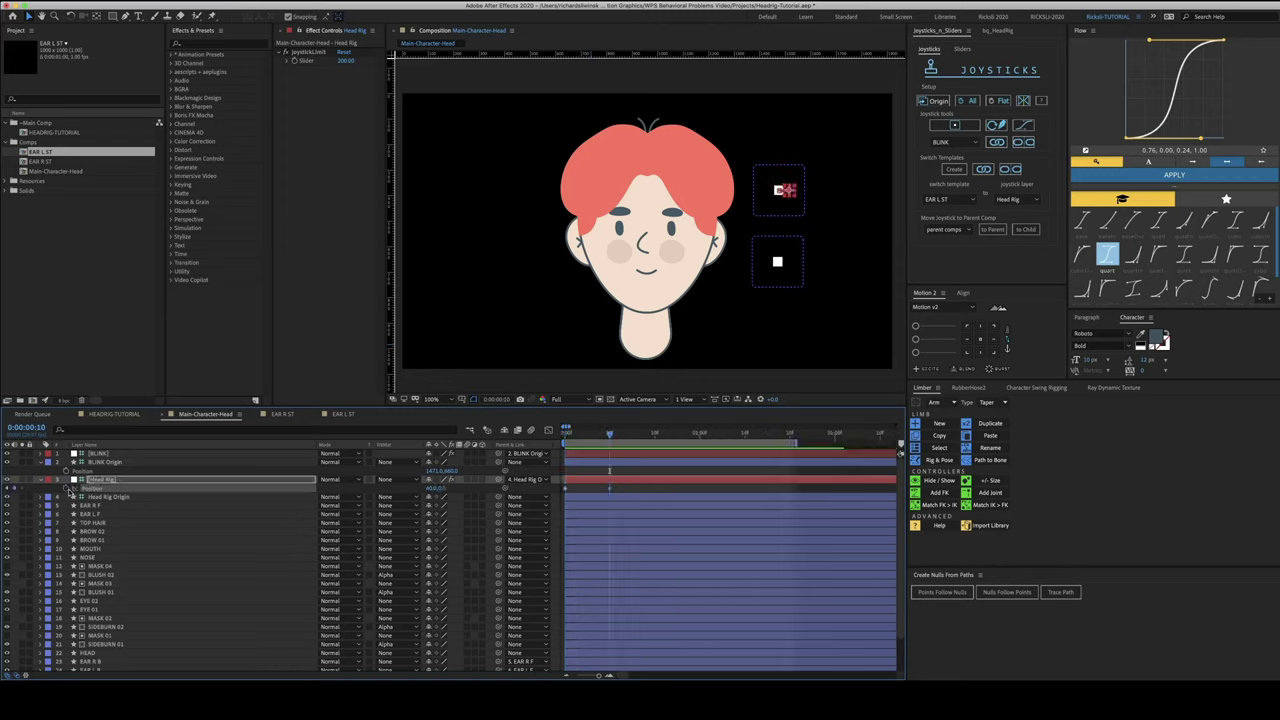
key(space)
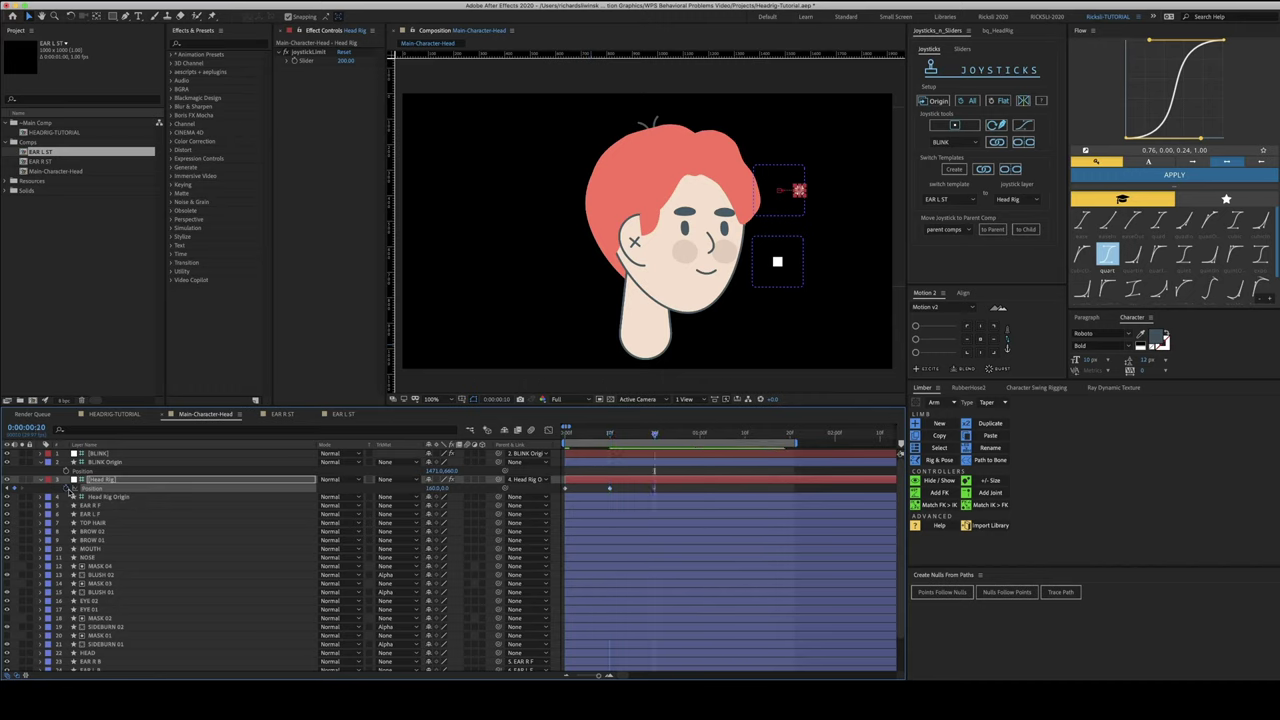
Add a Head Rig Position keyframe at 1:10 with the joystick about 120 px left of its centre
key(shift+Left)
key(shift+Page_Down)
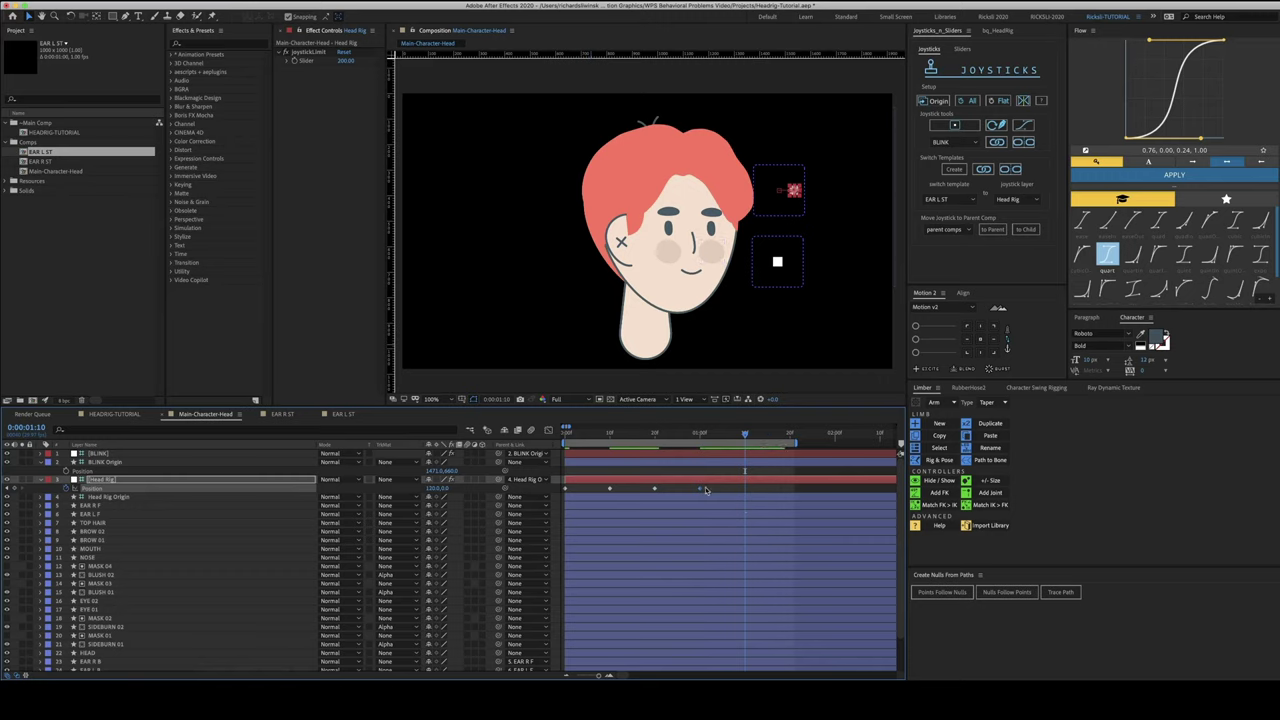
drag(744, 495, 748, 492)
key(shift+Left)
key(shift+Left)
key(shift+Left)
key(shift+Left)
key(shift+Left)
key(shift+Left)
key(shift+Left)
key(shift+Left)
key(shift+Left)
key(shift+Left)
key(shift+Left)
key(shift+Left)
key(shift+Left)
key(shift+Left)
key(shift+Left)
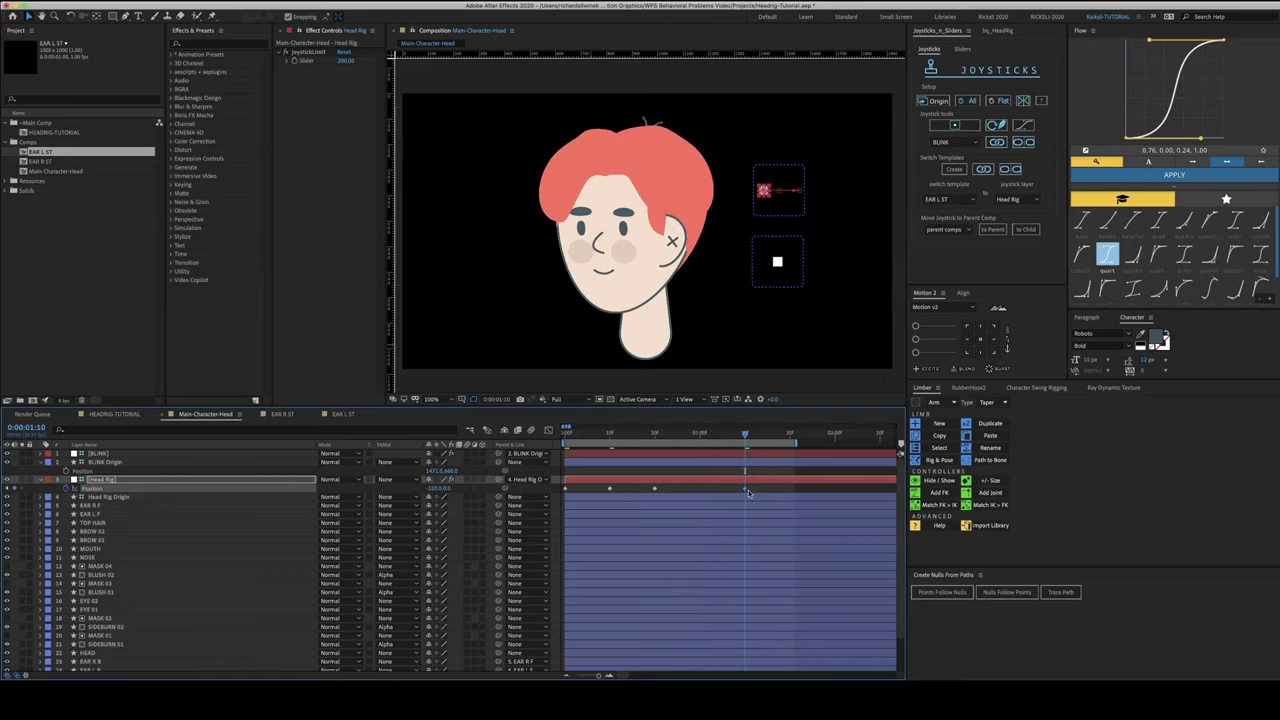
key(shift+Left)
key(shift+Left)
key(shift+Right)
key(shift+Right)
key(Left)
key(Left)
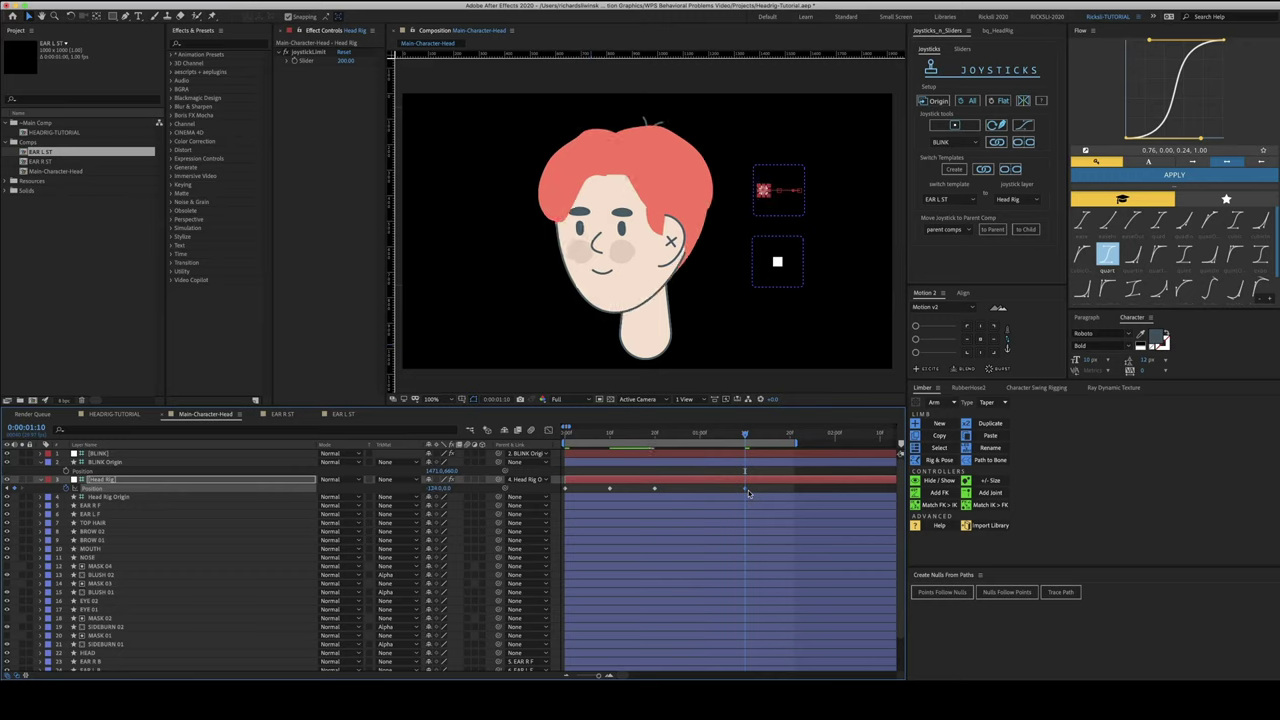
Copy the centred Head Rig Position keyframe from frame 0 to 1:20
key(space)
drag(573, 489, 562, 497)
key(super+c)
key(super+v)
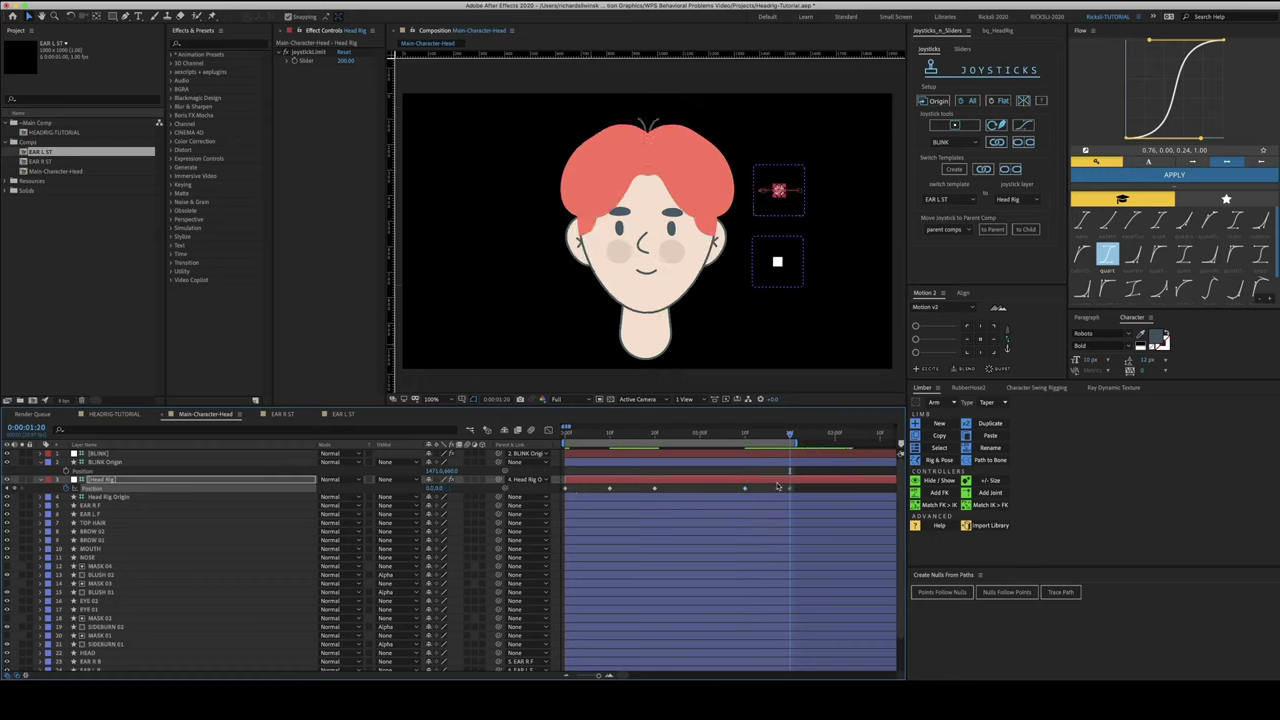
Apply the 0.76, 0.00, 0.24, 1.00 easing curve to all Head Rig Position keyframes, and return to frame 0
drag(804, 484, 558, 508)
click(1127, 176)
key(Home)
Start keyframing the Position of the BLINK layer at frame 0
click(114, 455)
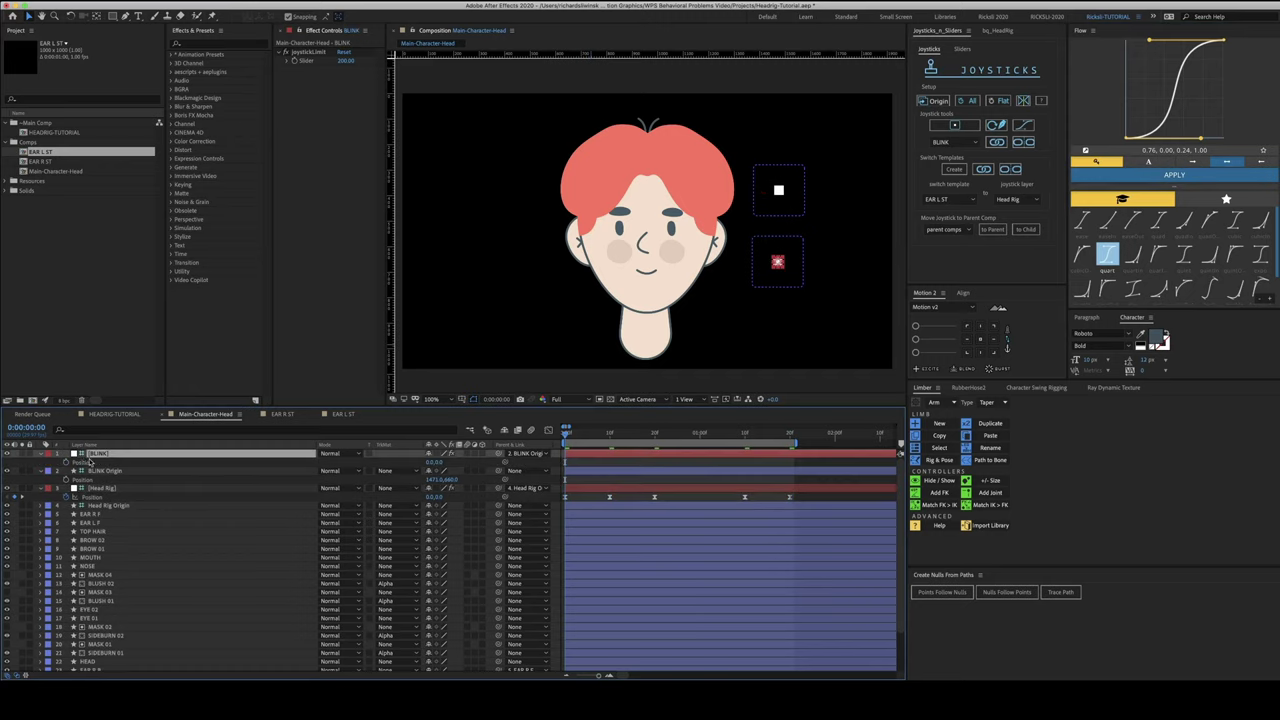
key(p)
key(=)
key(=)
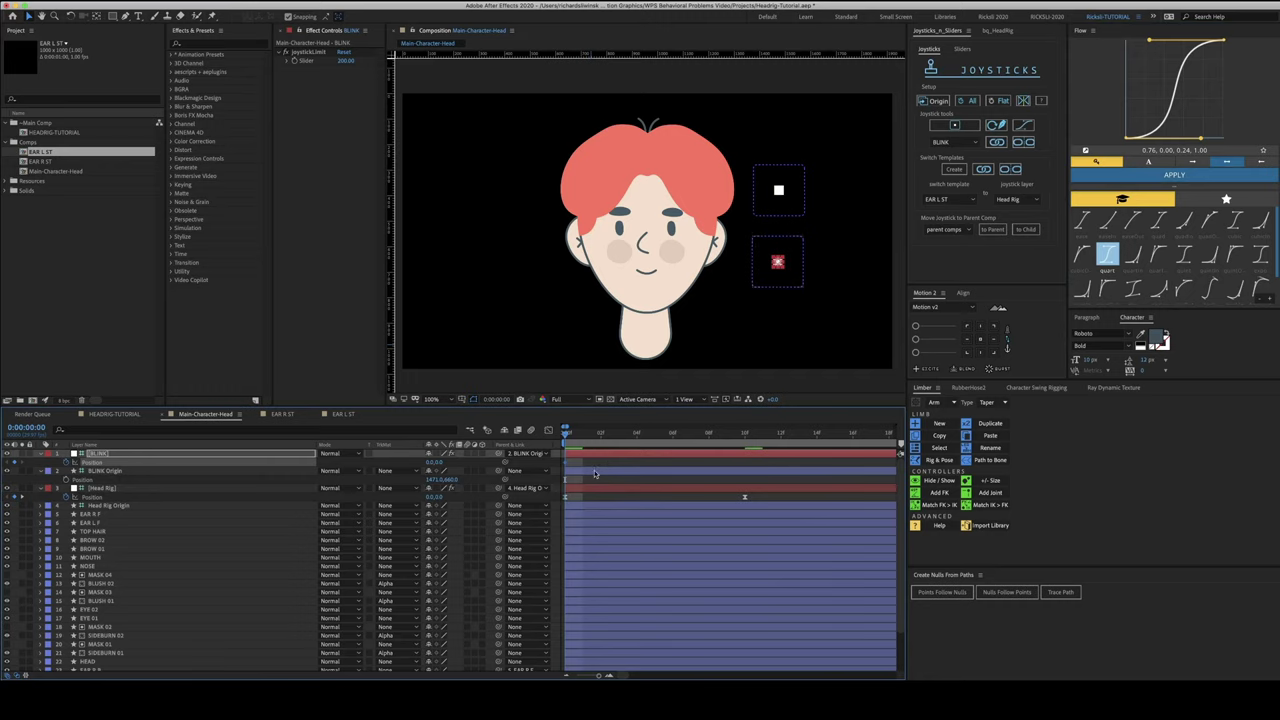
Move the BLINK joystick 180 px down at frame 3, and hold that position with a keyframe at frame 6
key(Page_Down)
key(Page_Down)
key(Page_Down)
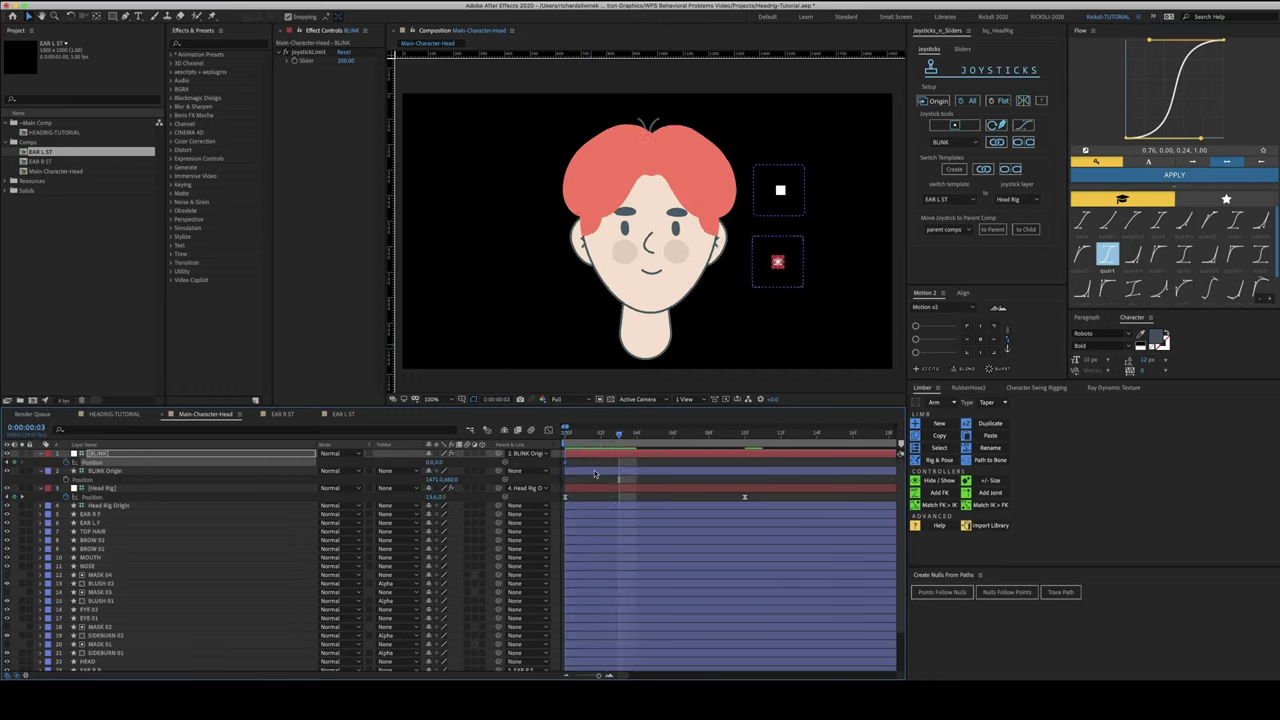
key(shift+Down)
key(shift+Down)
key(shift+Down)
key(shift+Down)
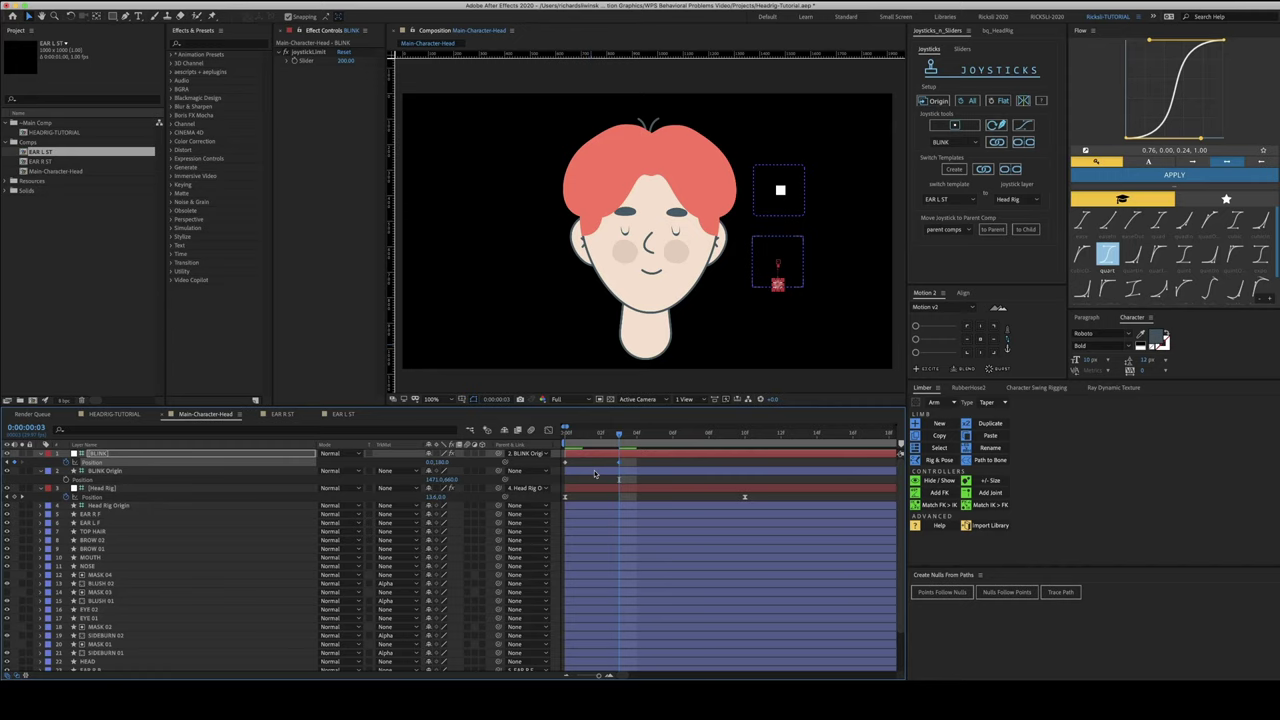
key(space)
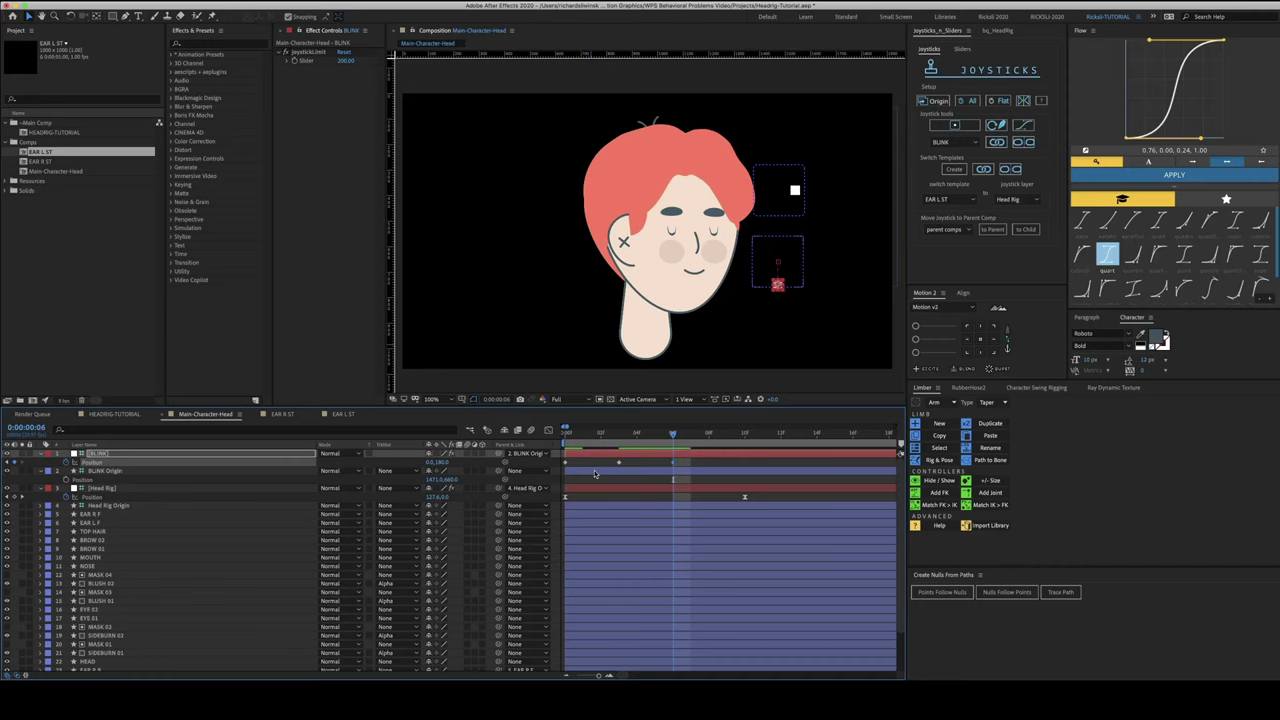
Copy the centred BLINK Position keyframe from frame 0 to frame 9
key(Page_Down)
key(Page_Down)
key(Page_Down)
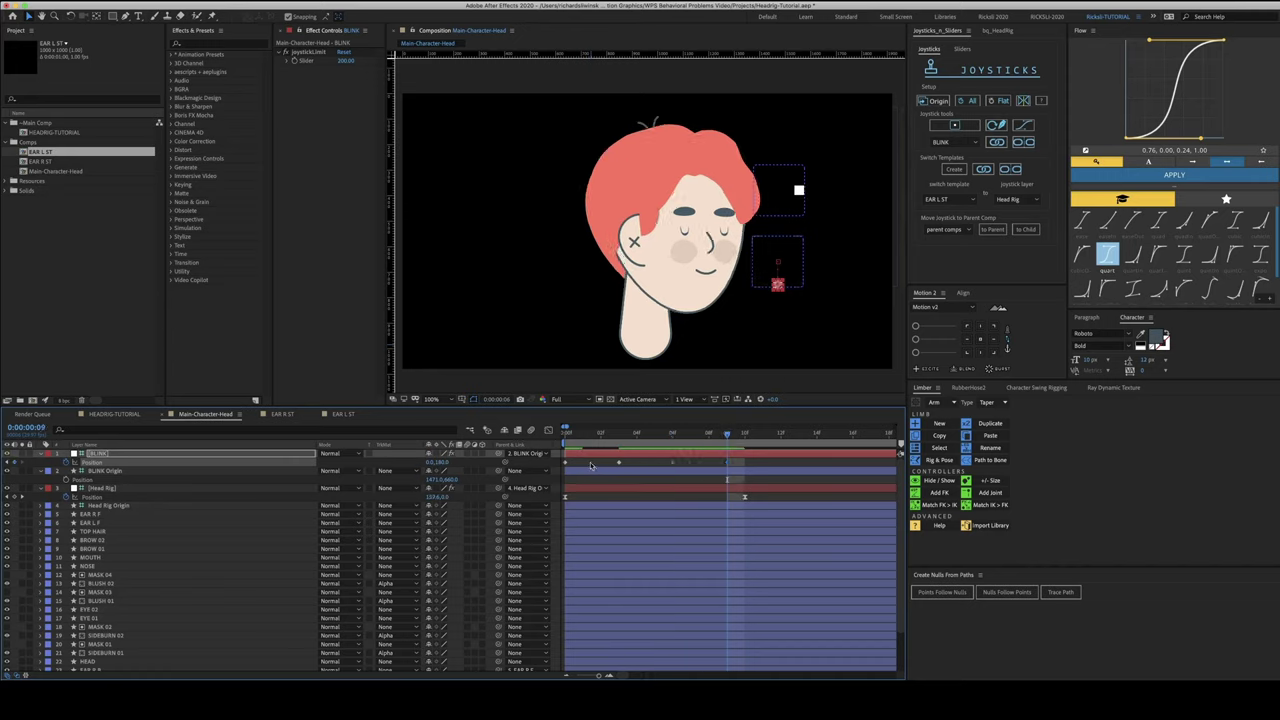
drag(590, 462, 555, 469)
key(super+c)
key(super+v)
Apply the same easing curve to all BLINK Position keyframes, and return to frame 0
key(equal)
key(equal)
drag(641, 460, 560, 472)
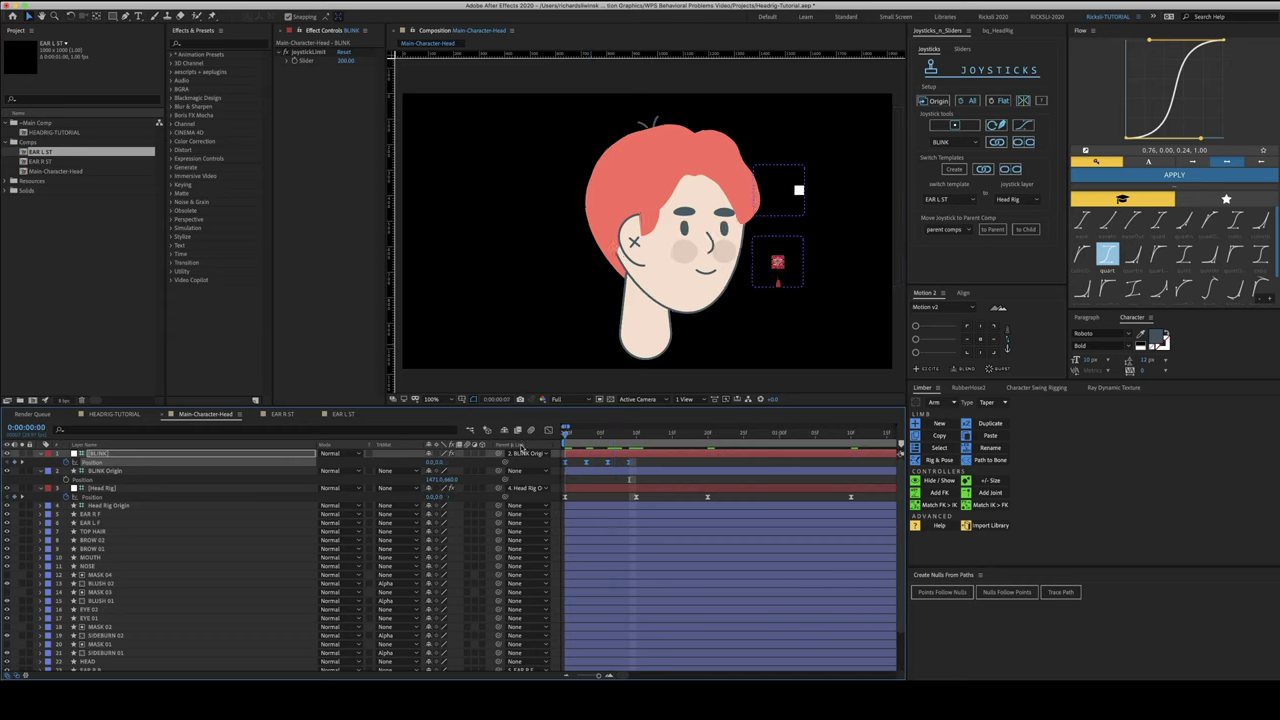
key(Home)
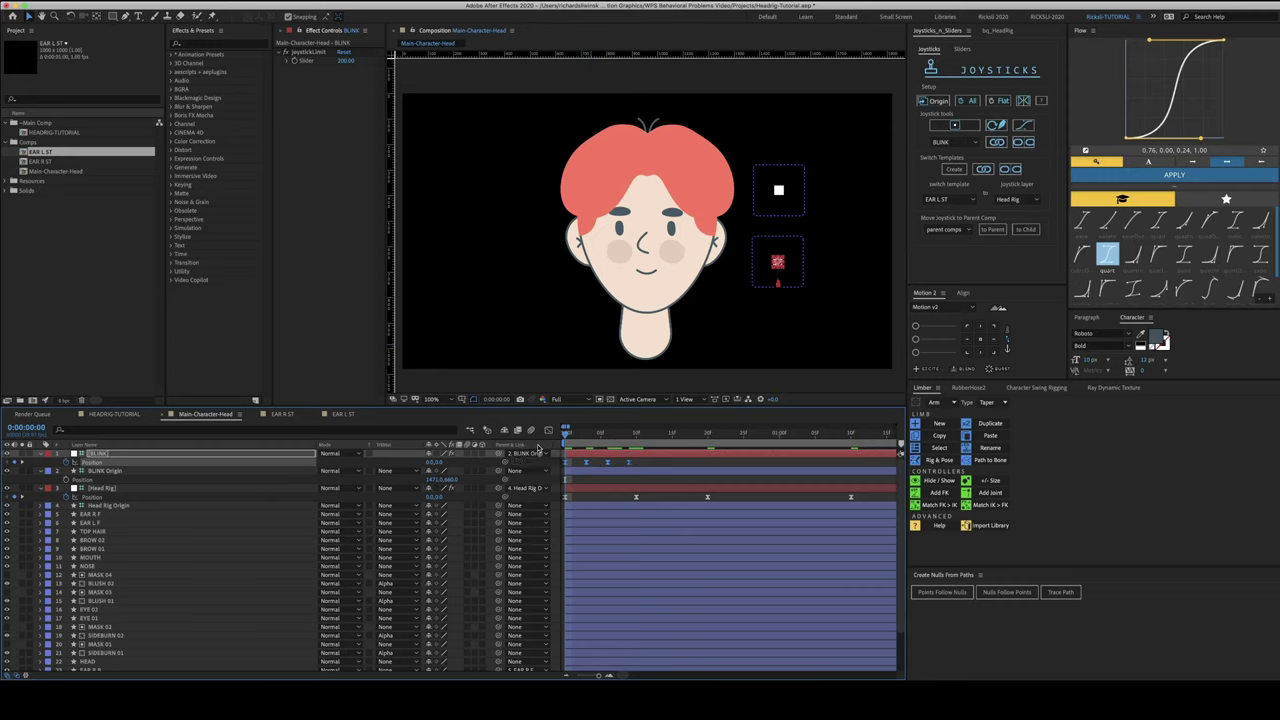
Delay the BLINK keyframes by one frame, paste a copy of them starting at about frame 26, and preview the animation
key(space)
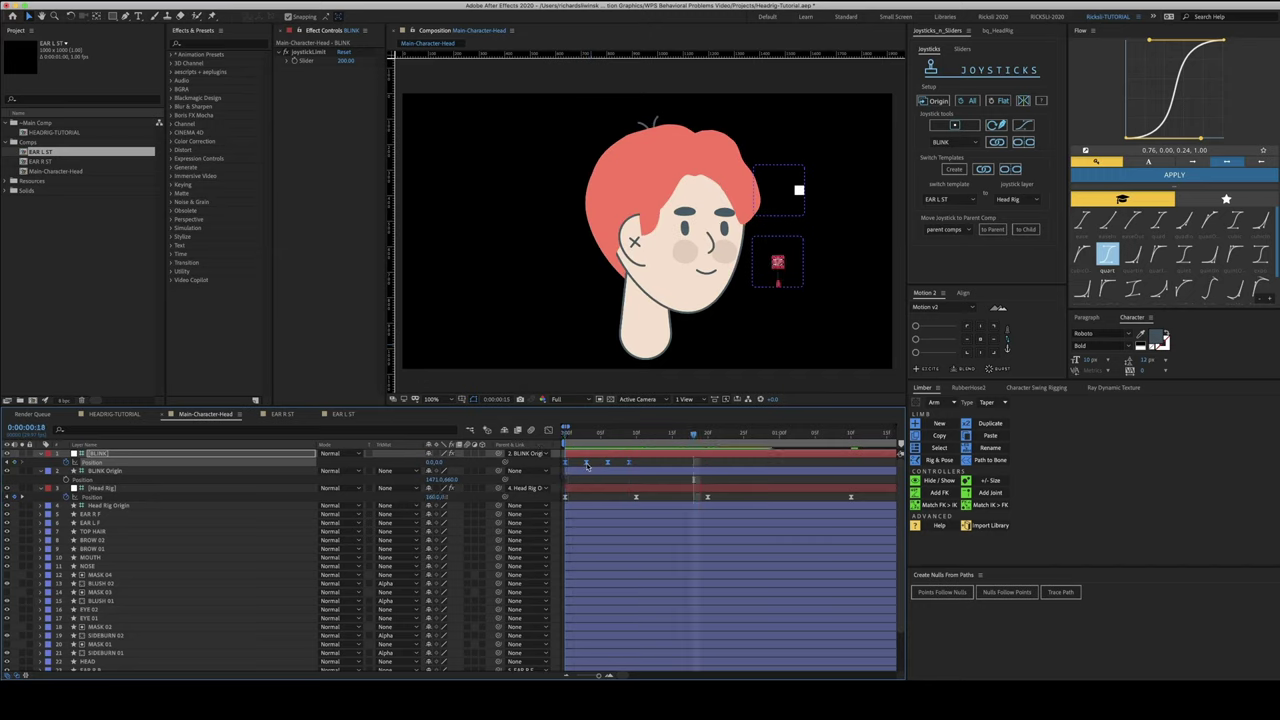
drag(587, 465, 594, 465)
drag(689, 436, 757, 438)
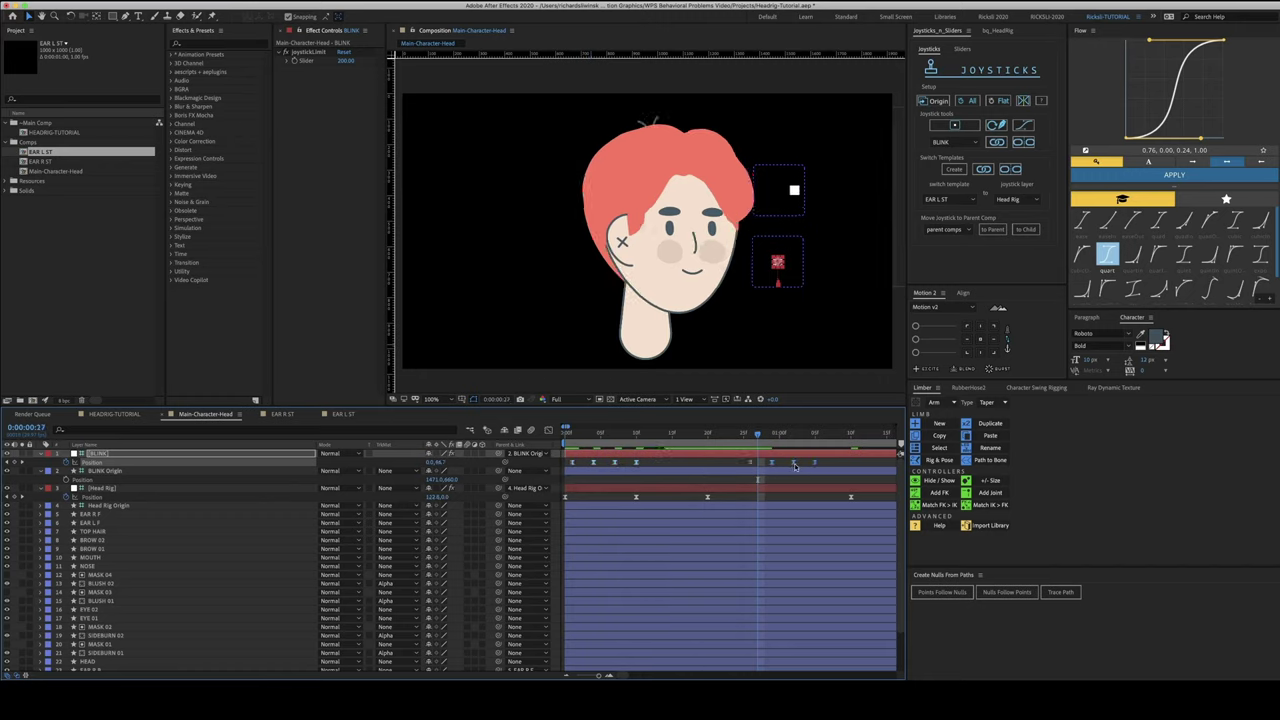
key(minus)
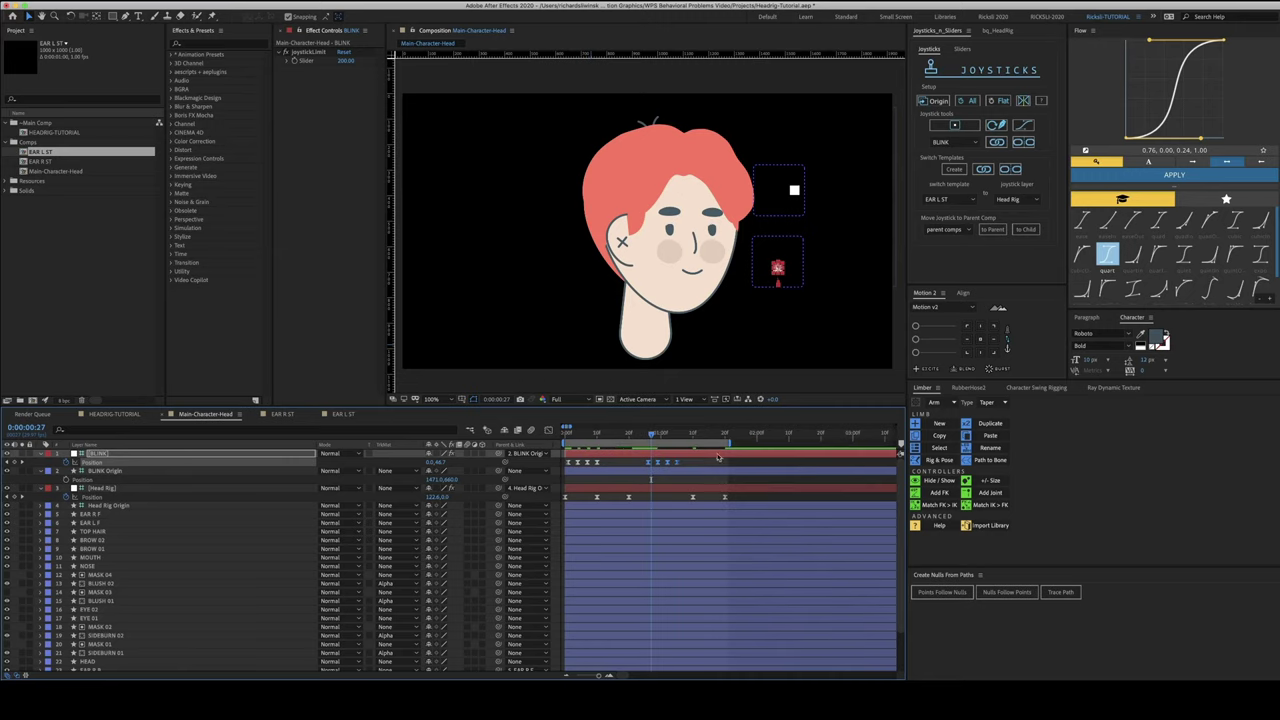
click(729, 465)
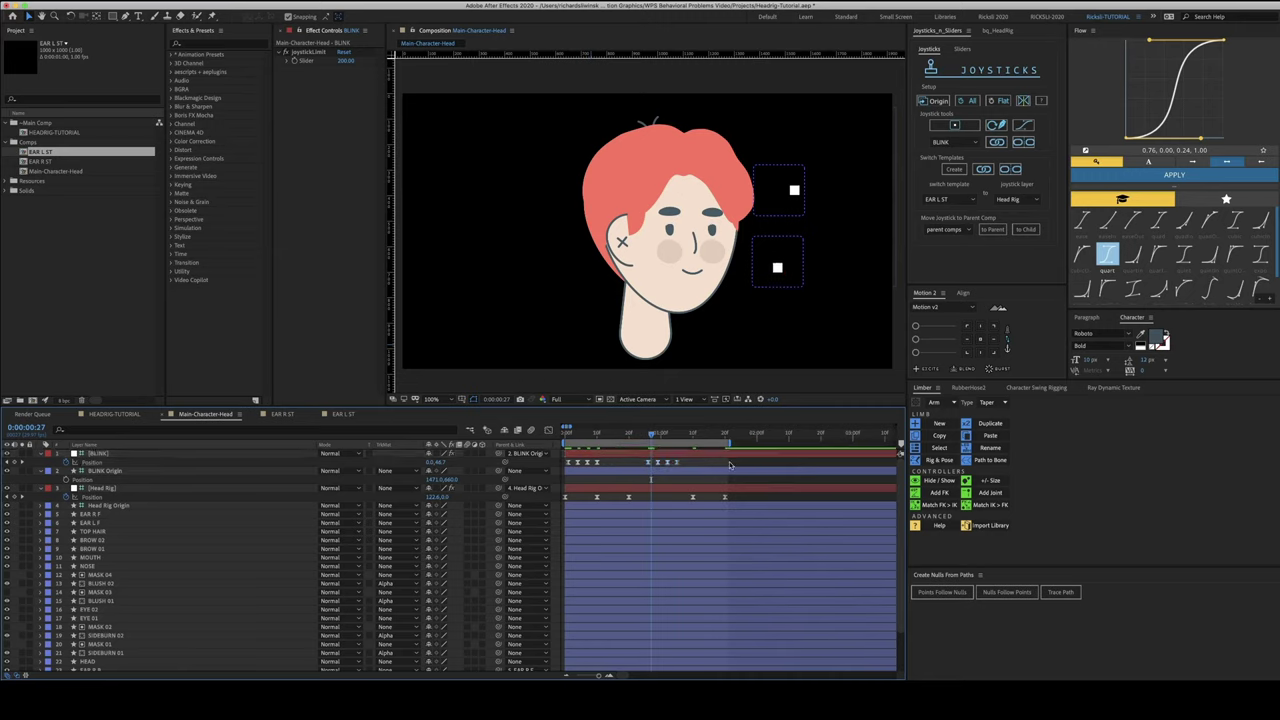
key(Home)
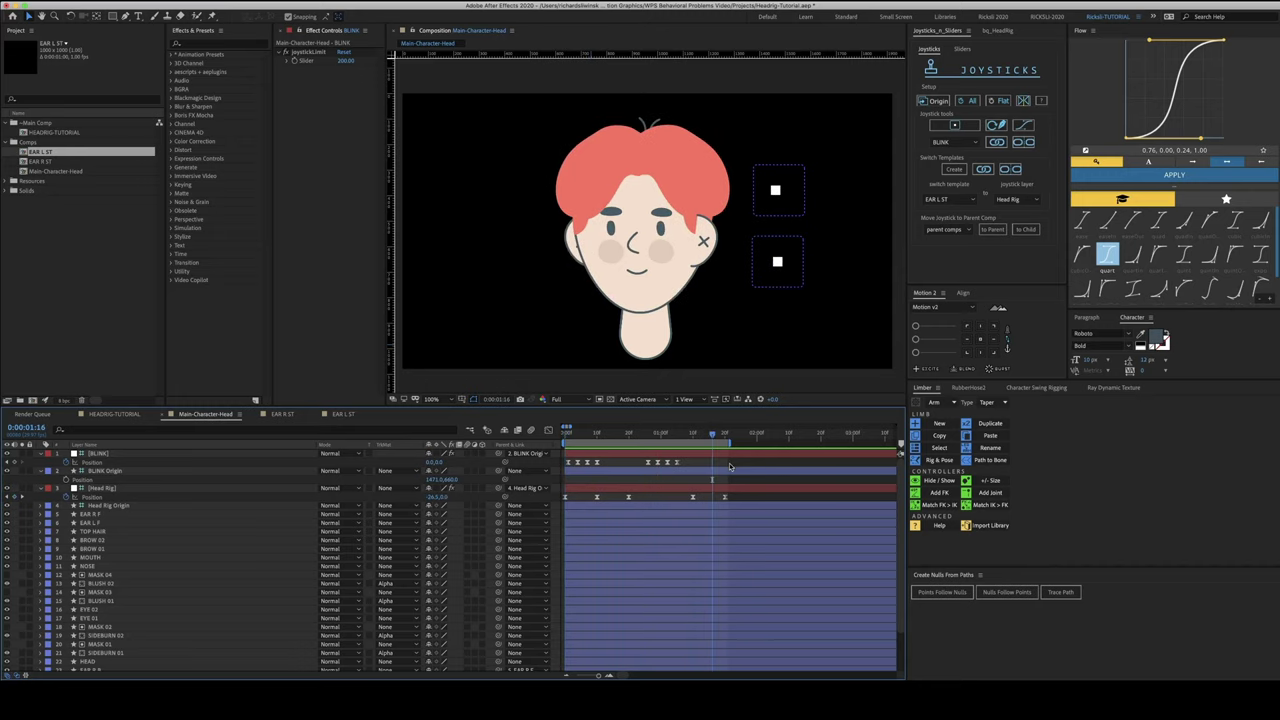
key(space)
Move the two ears in the EAR R ST template slightly closer together, and preview the effect in Main-Character-Head
click(338, 414)
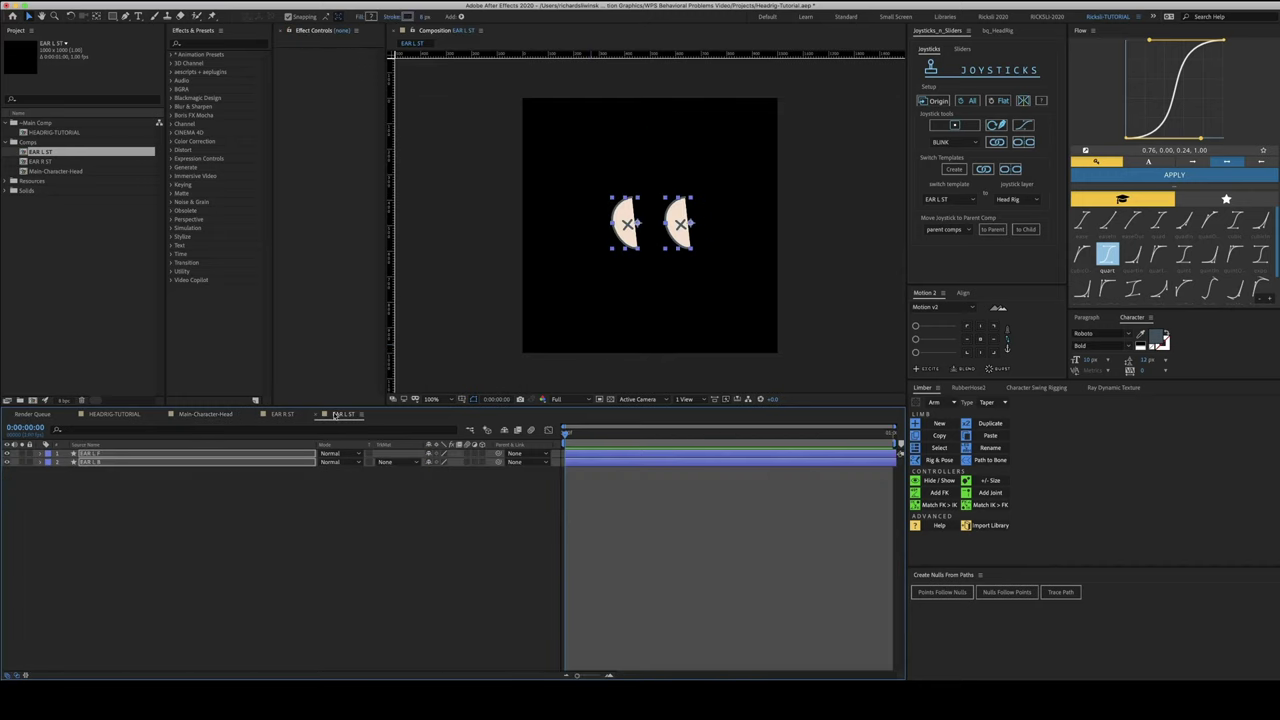
click(210, 414)
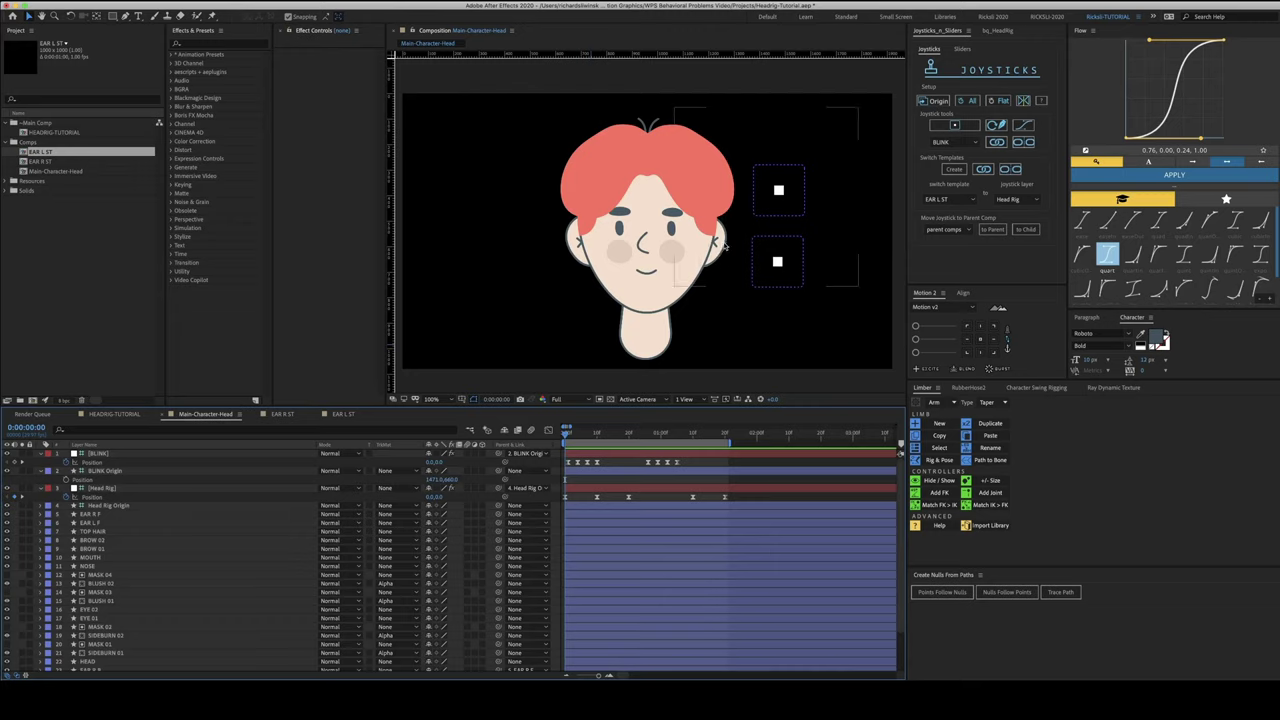
click(283, 414)
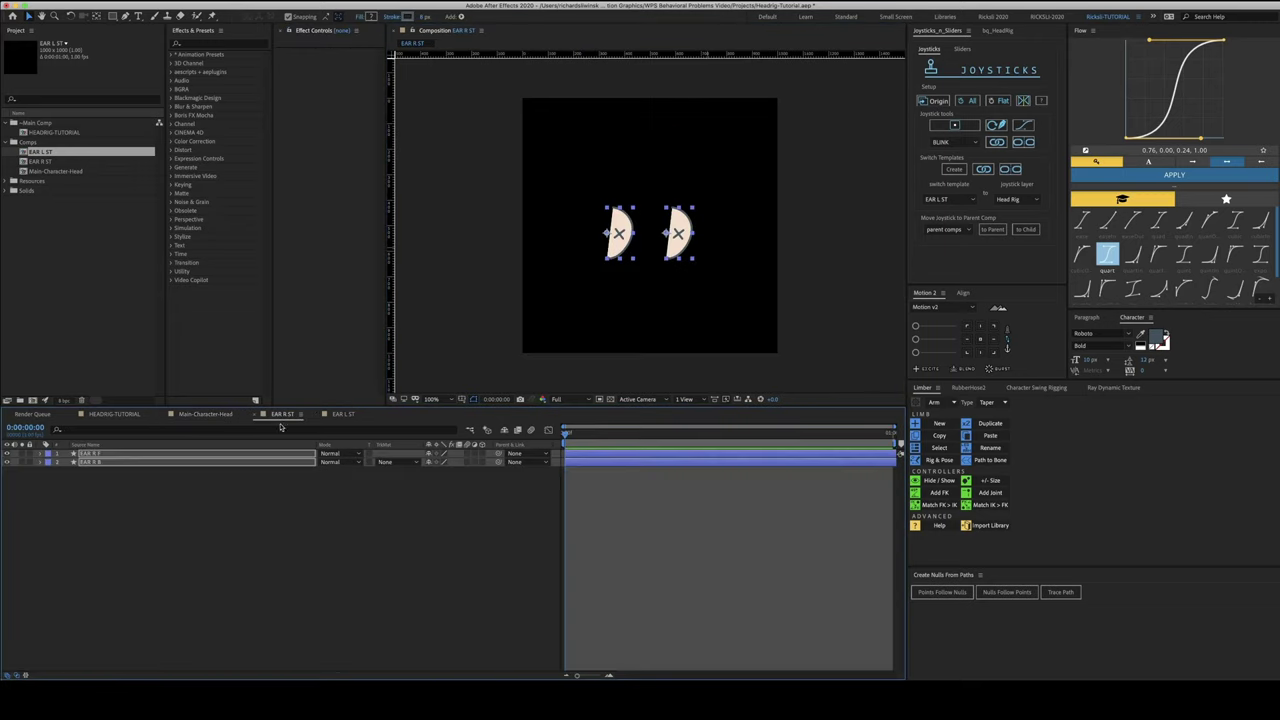
click(665, 304)
drag(621, 247, 672, 240)
shift+click(676, 240)
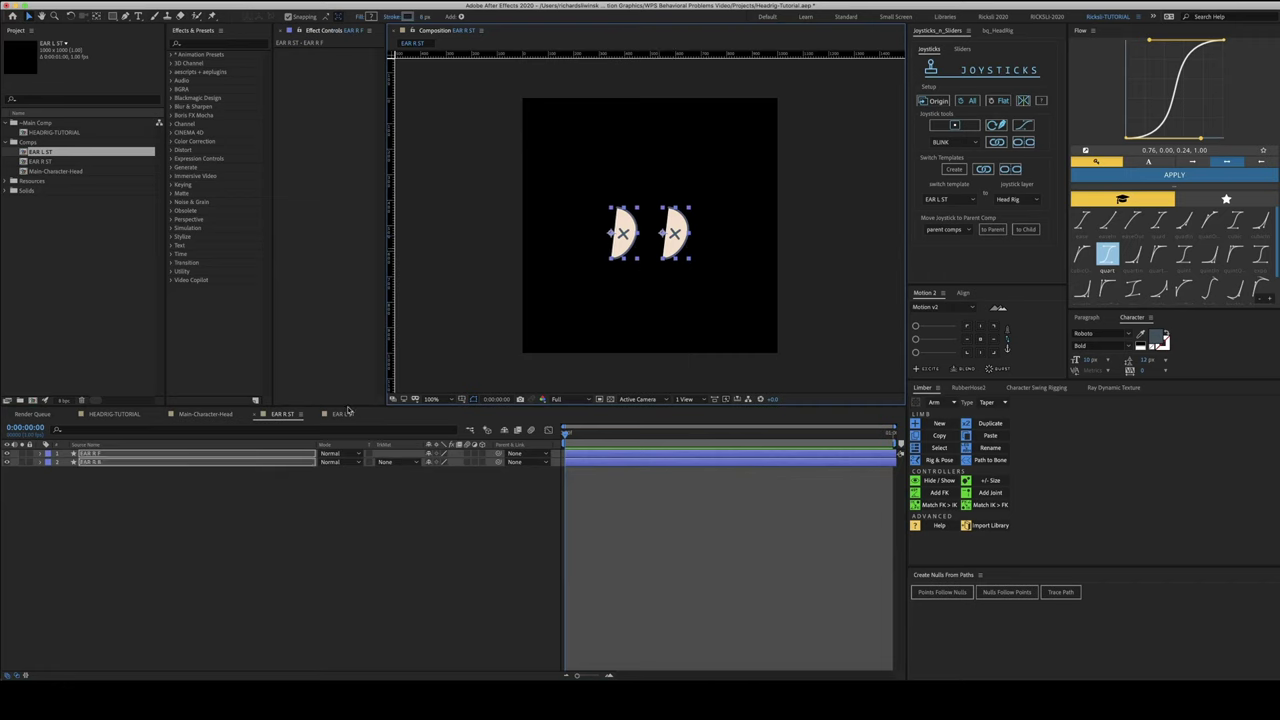
click(206, 414)
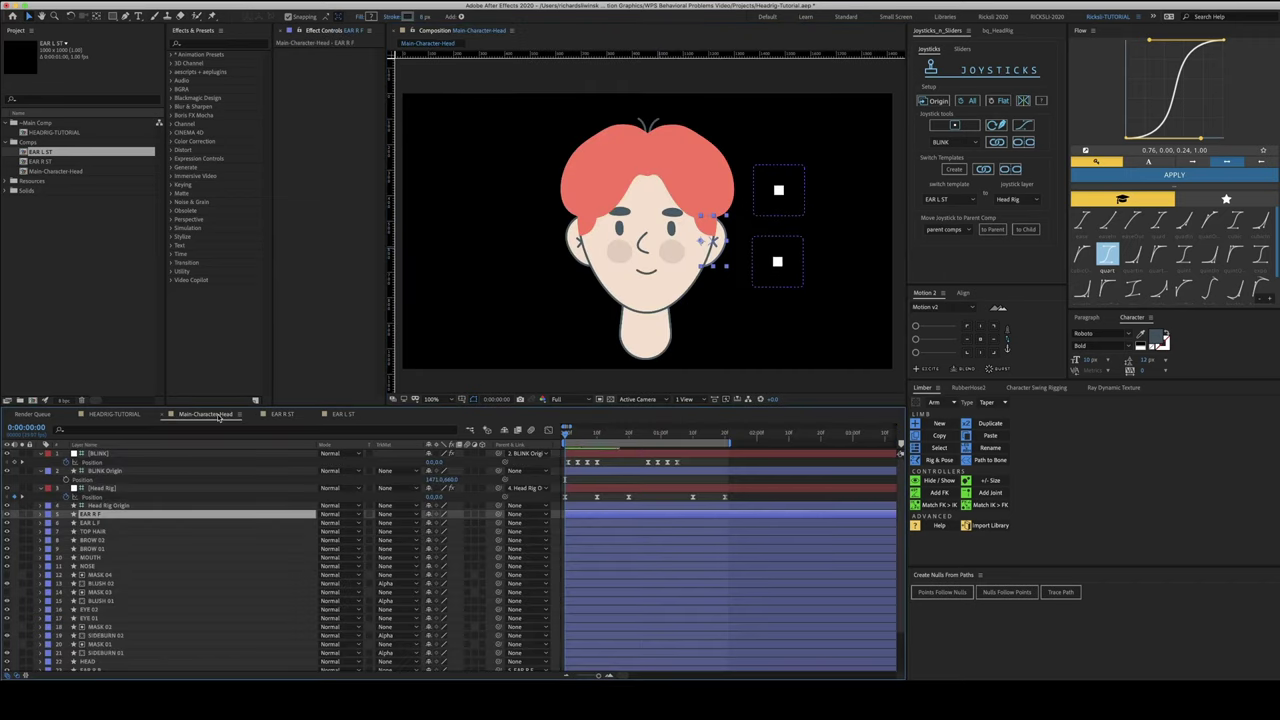
key(space)
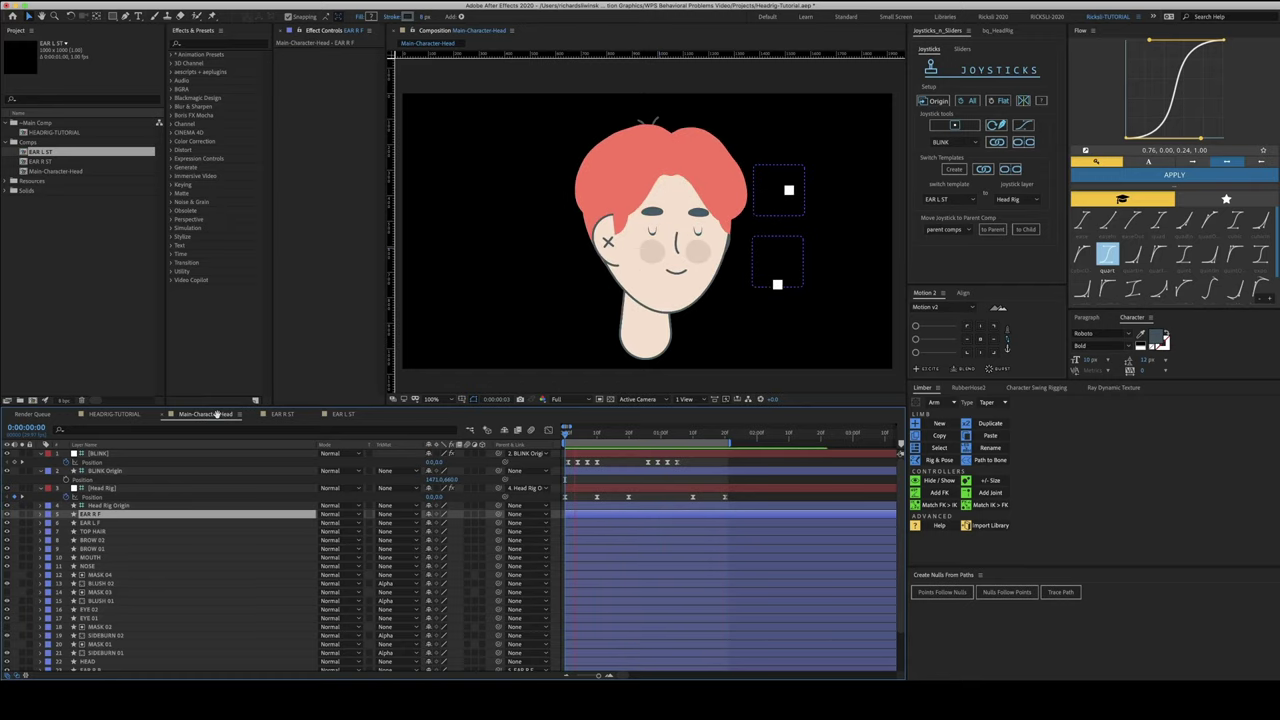
Move EAR R B about 150 px right in the EAR R ST template, and check the effect in Main-Character-Head
click(282, 414)
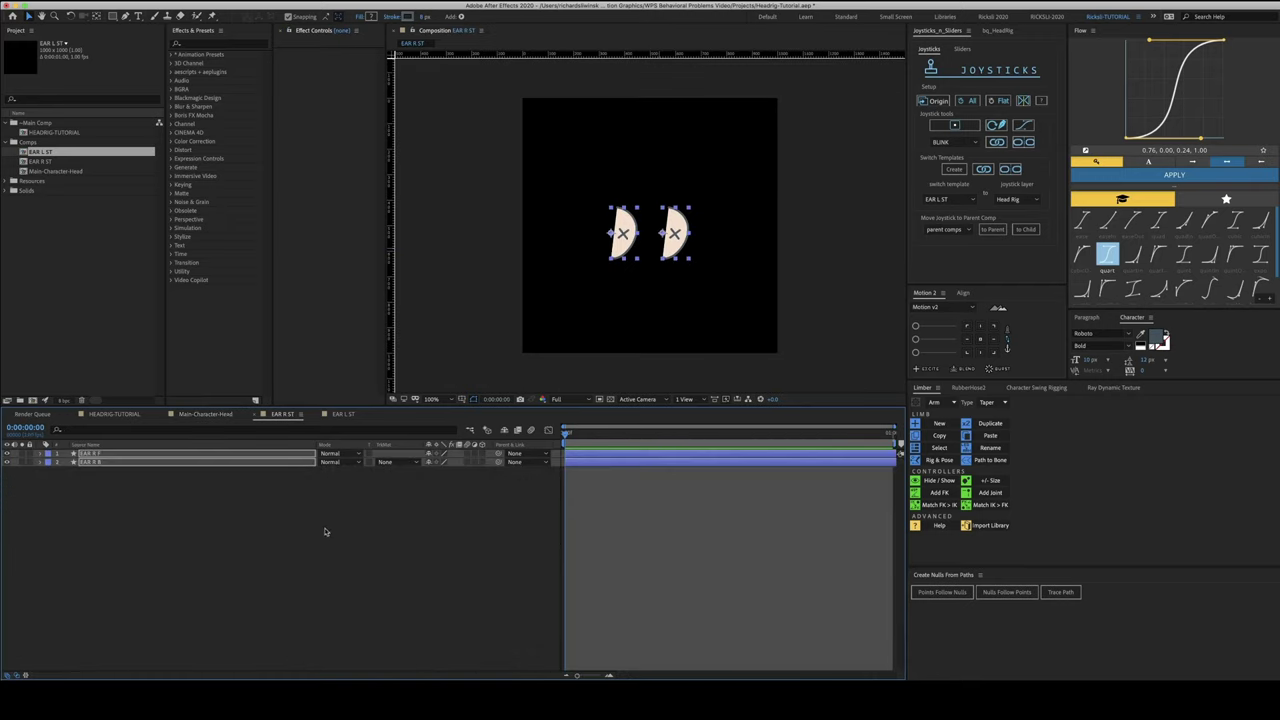
click(182, 463)
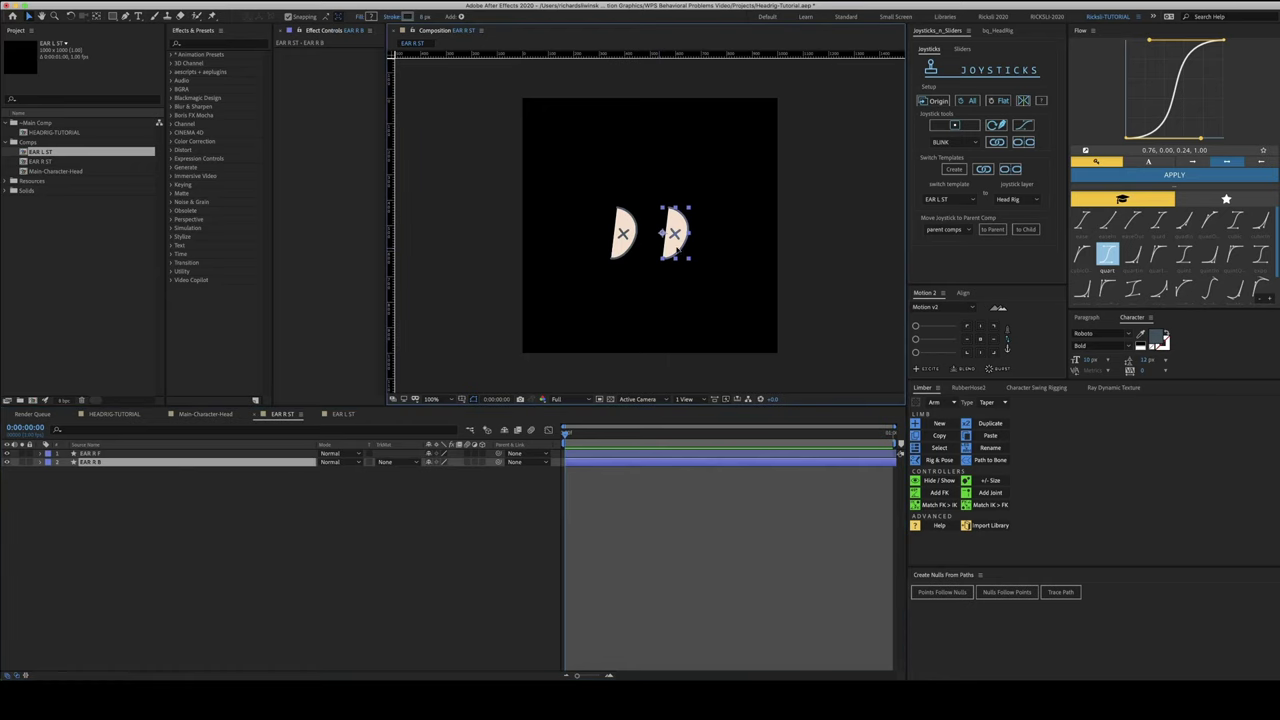
drag(676, 250, 714, 250)
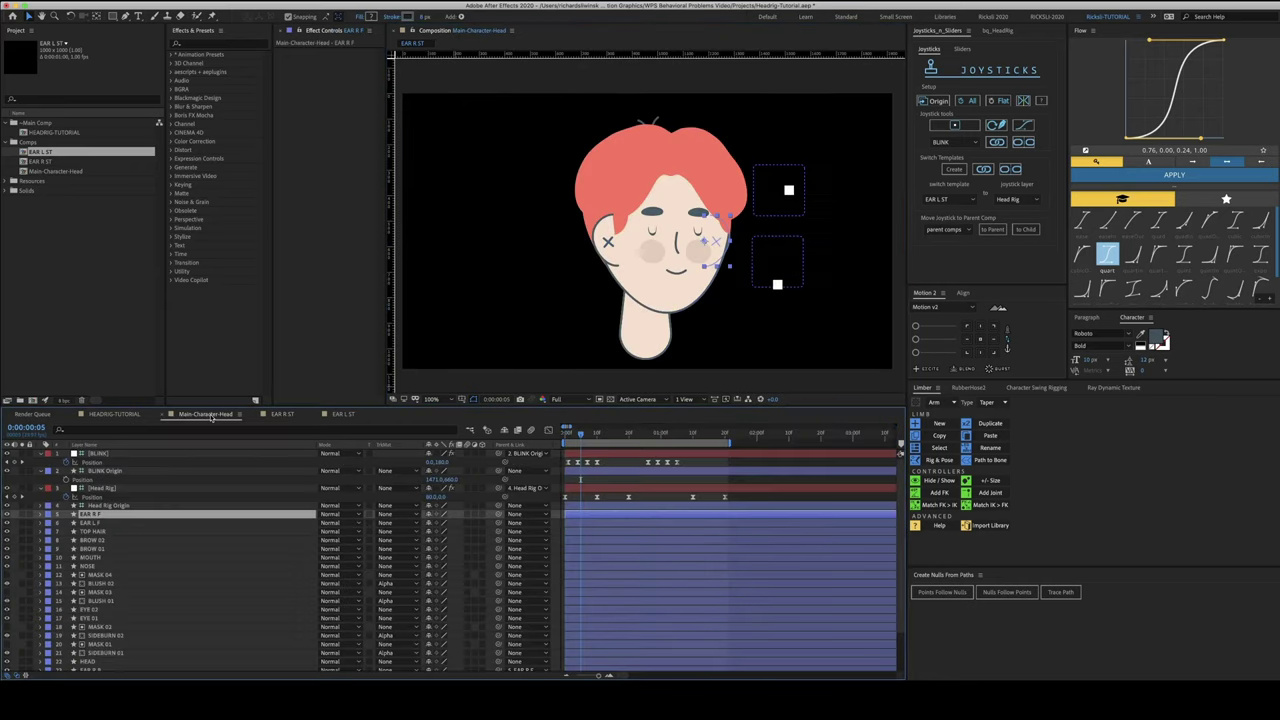
click(207, 414)
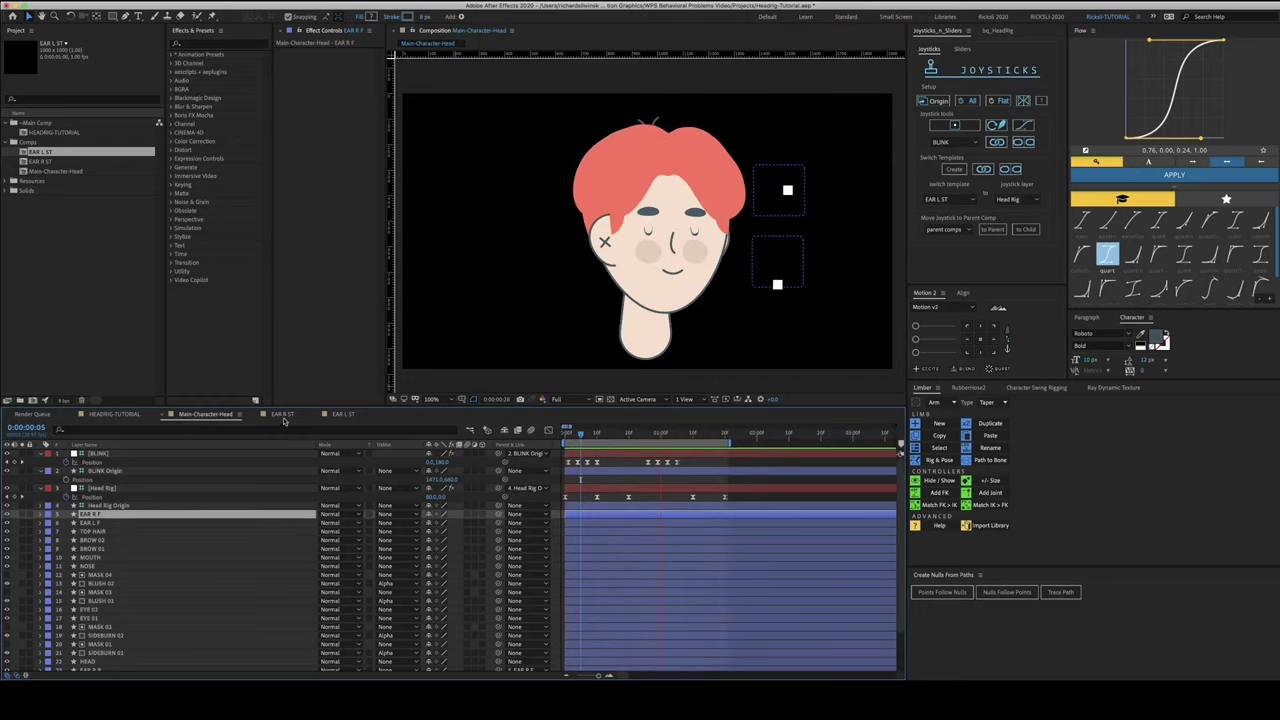
Move EAR R F about 70 px left in EAR R ST, and preview the head turn in Main-Character-Head before returning to the template
double_click(604, 241)
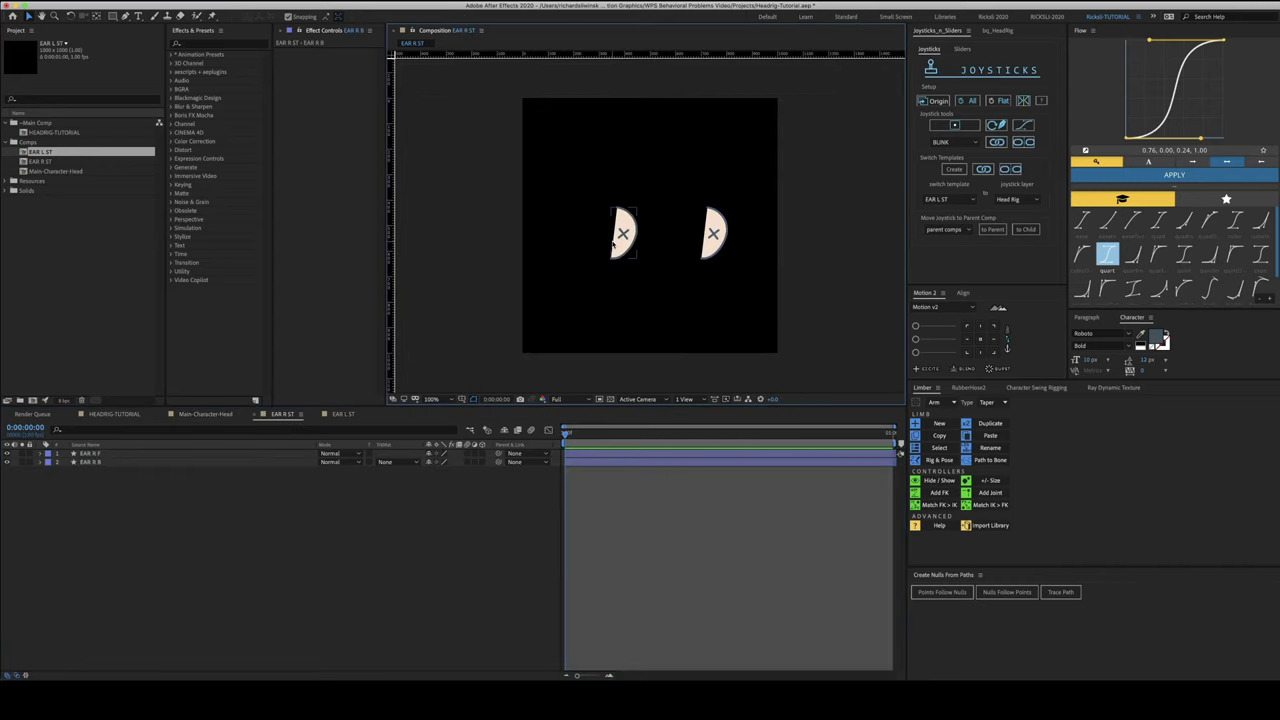
click(598, 235)
drag(596, 243, 592, 243)
click(207, 414)
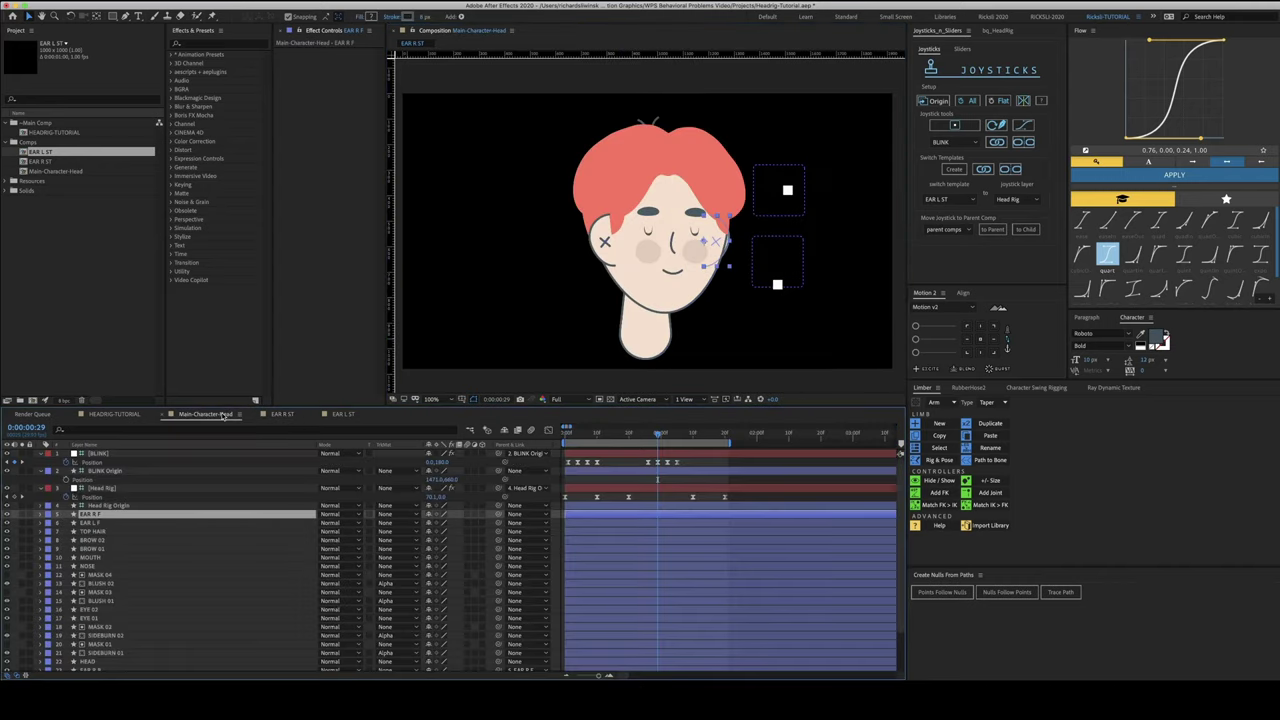
key(space)
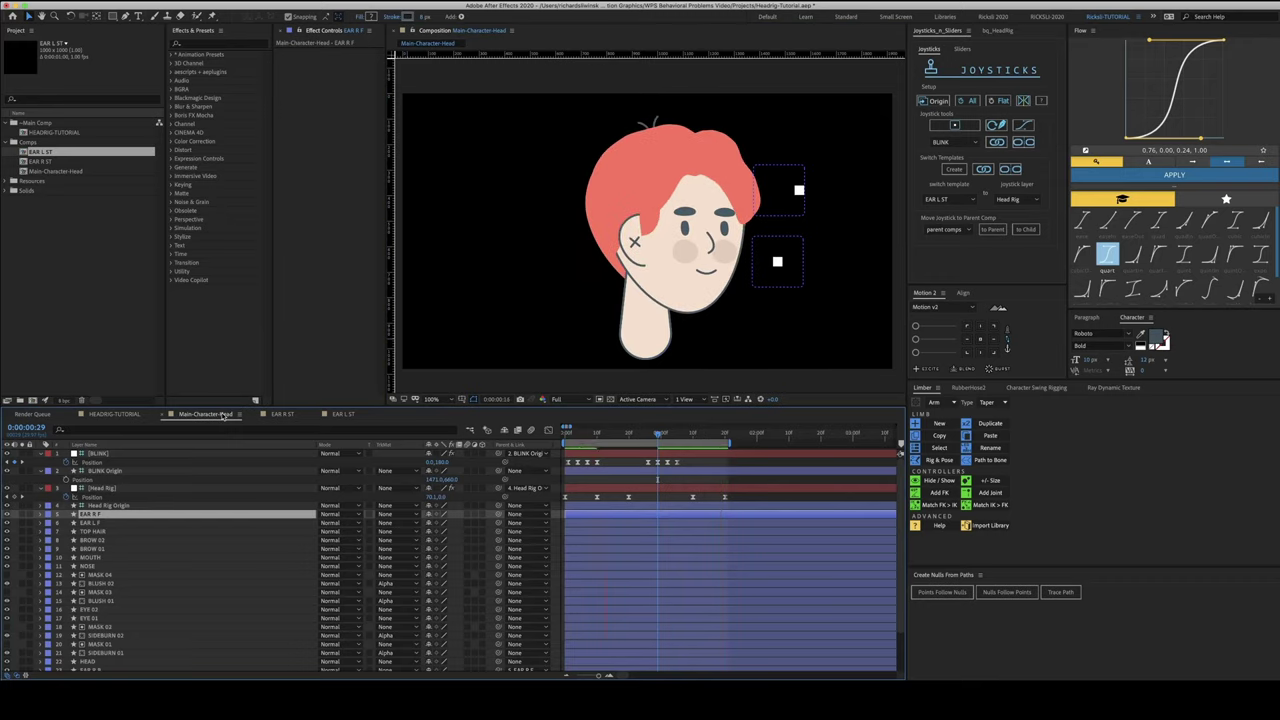
click(275, 416)
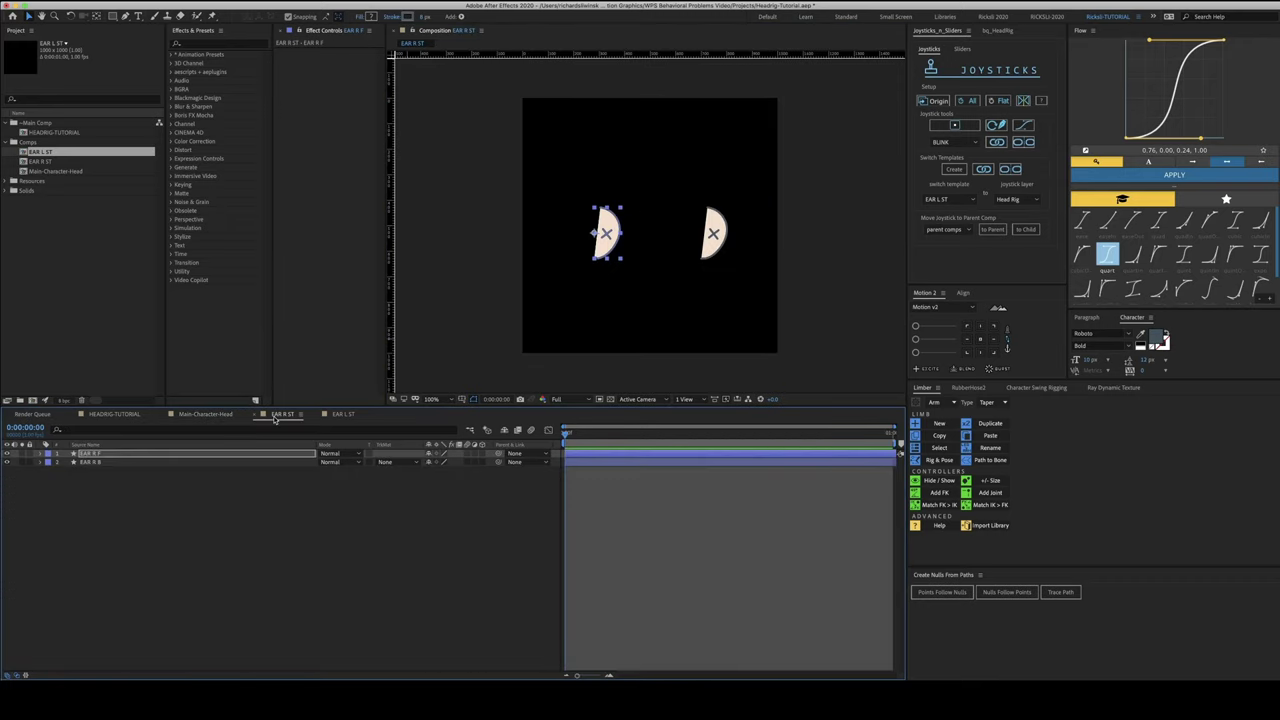
Move EAR R F about 70 px right and EAR R B about 140 px right in EAR R ST, and preview the result in Main-Character-Head
click(710, 242)
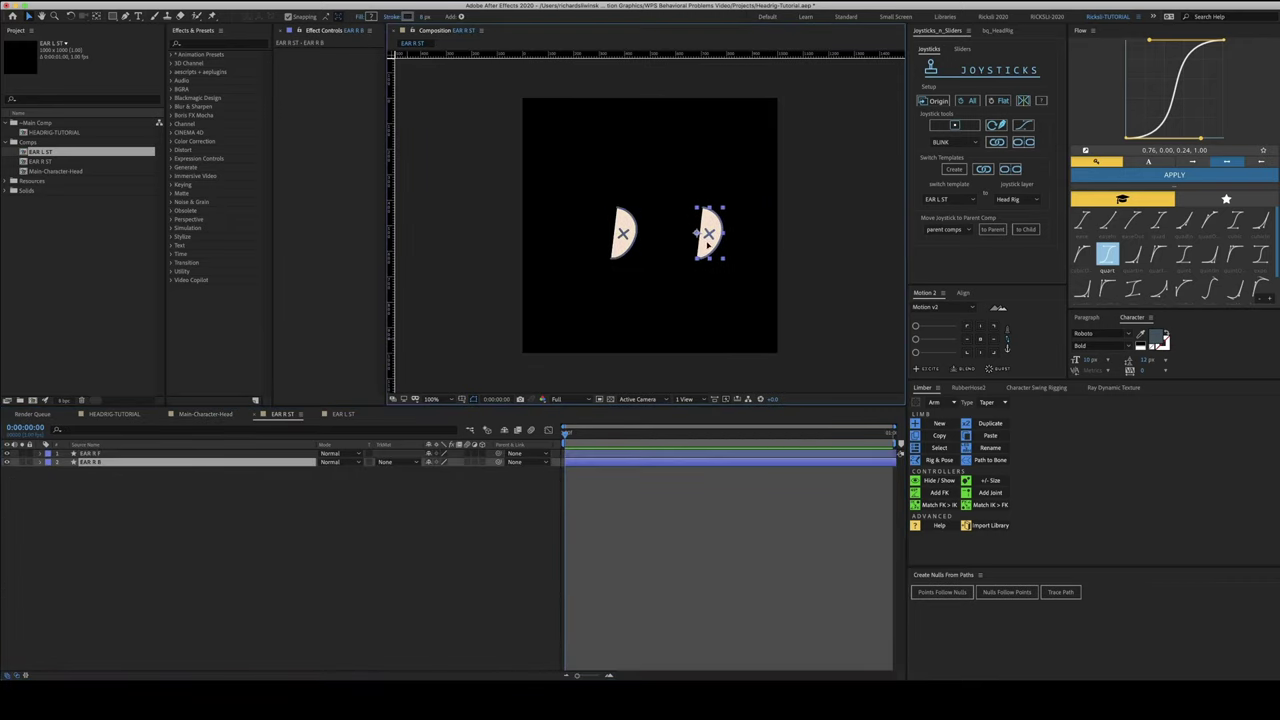
click(216, 416)
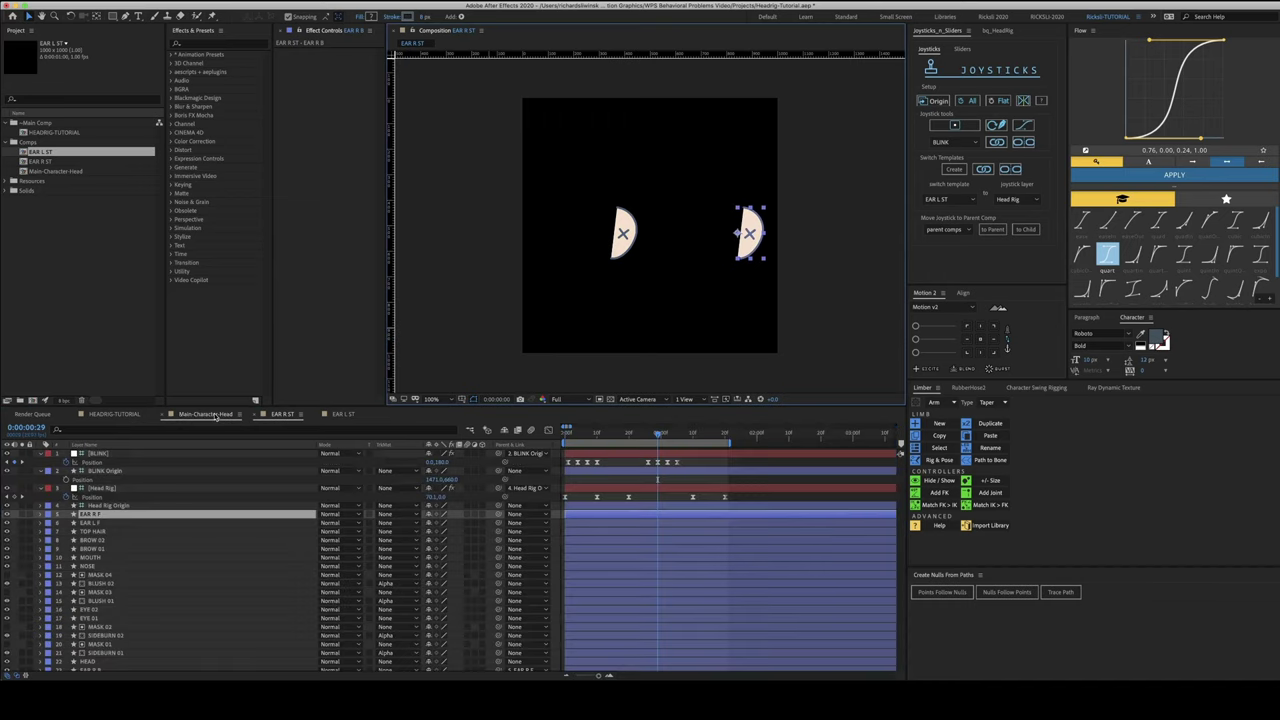
key(space)
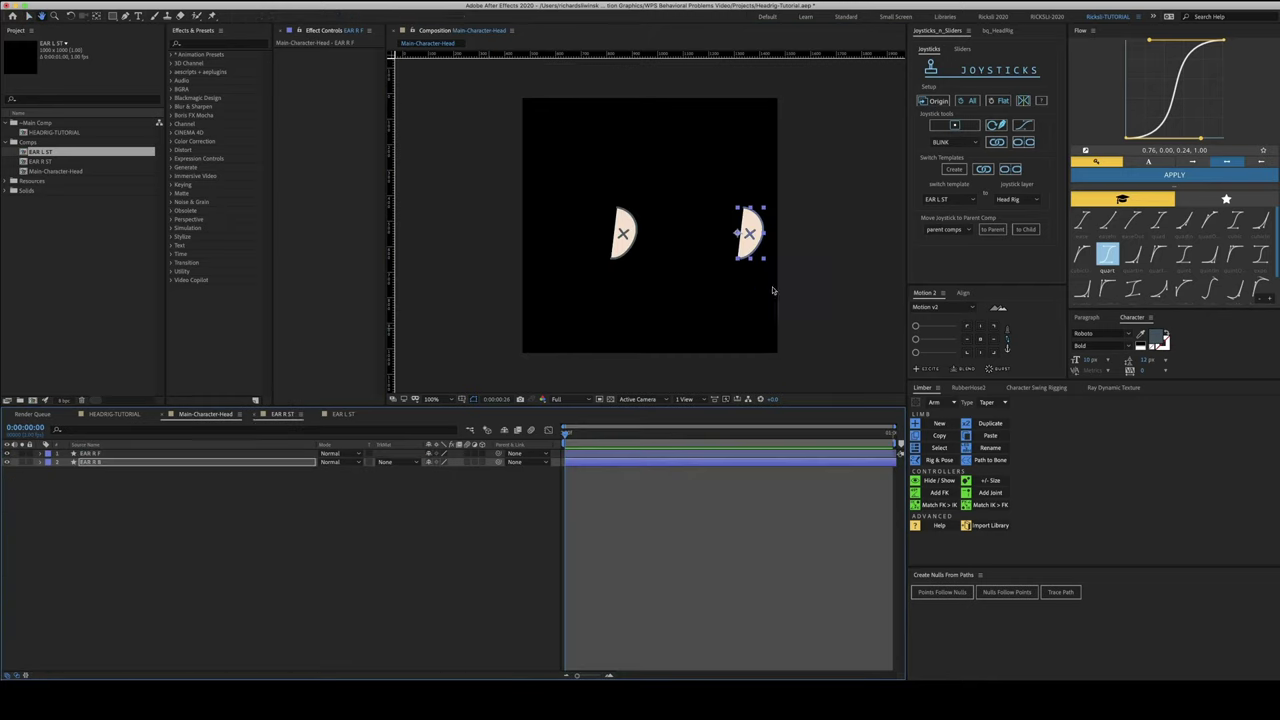
Move EAR R B back closer to EAR R F in the EAR R ST template, and preview the head turn in Main-Character-Head
click(746, 291)
click(699, 243)
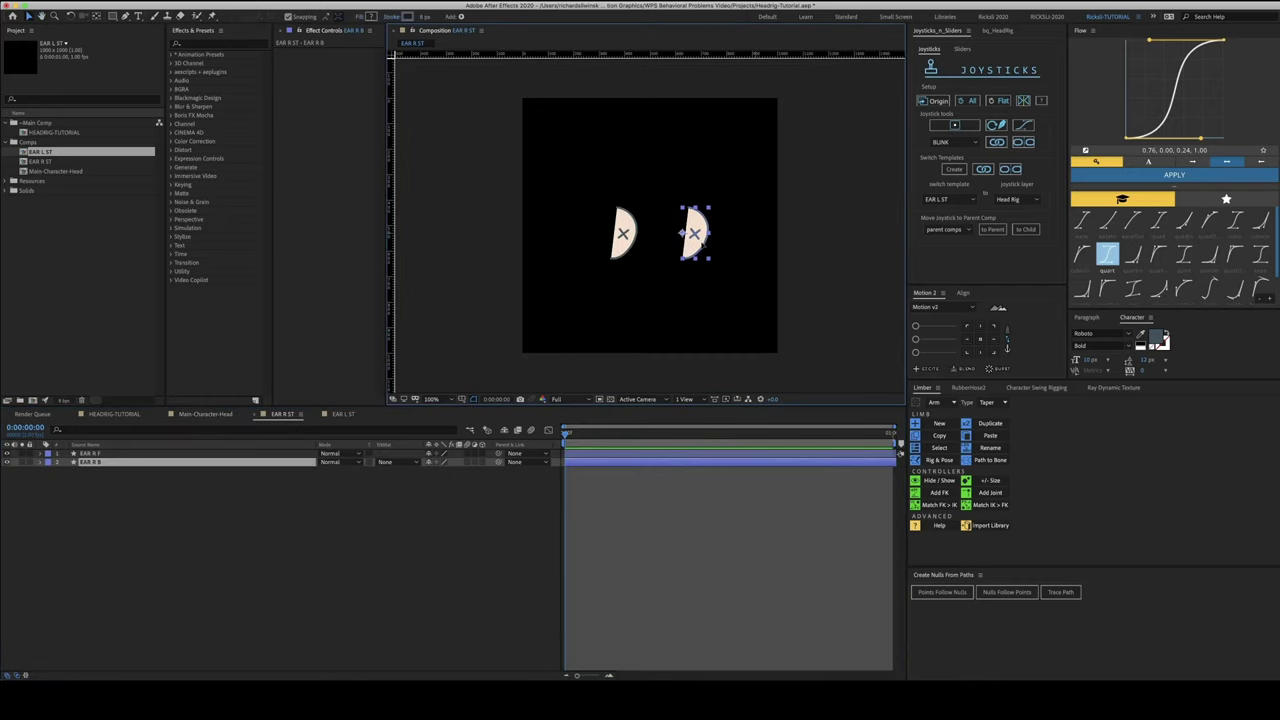
drag(702, 238, 714, 243)
click(220, 418)
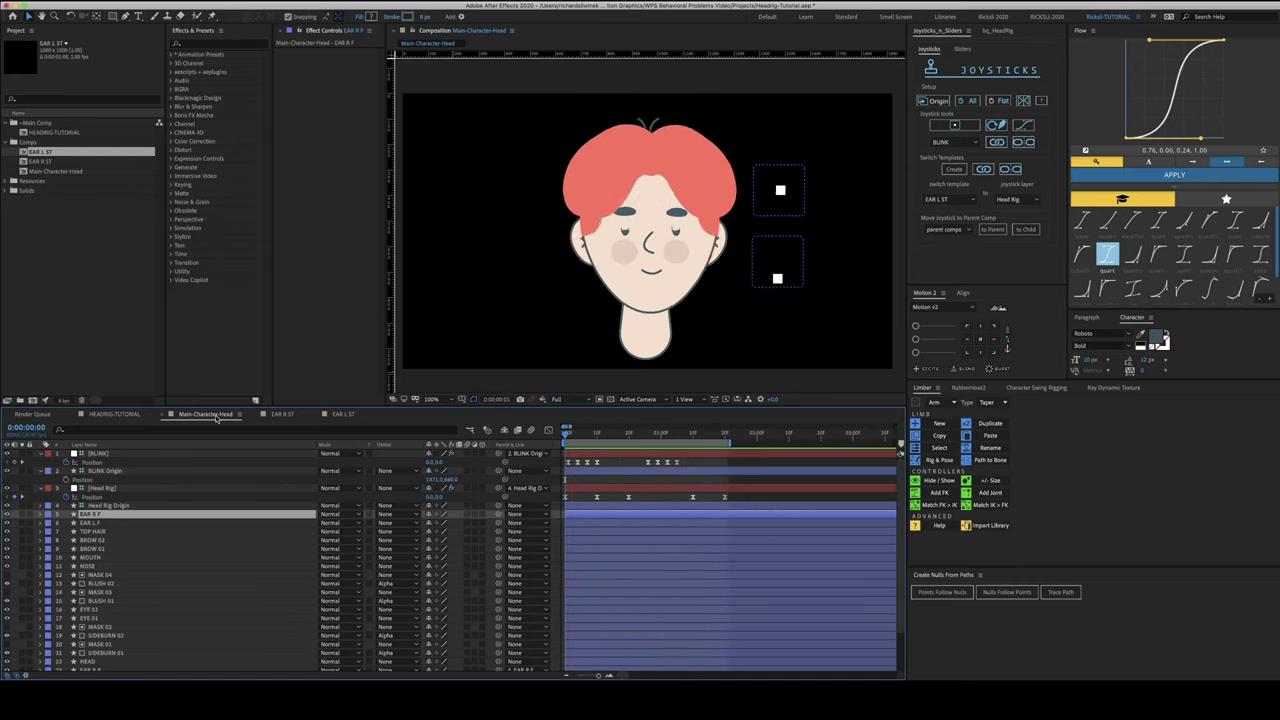
key(space)
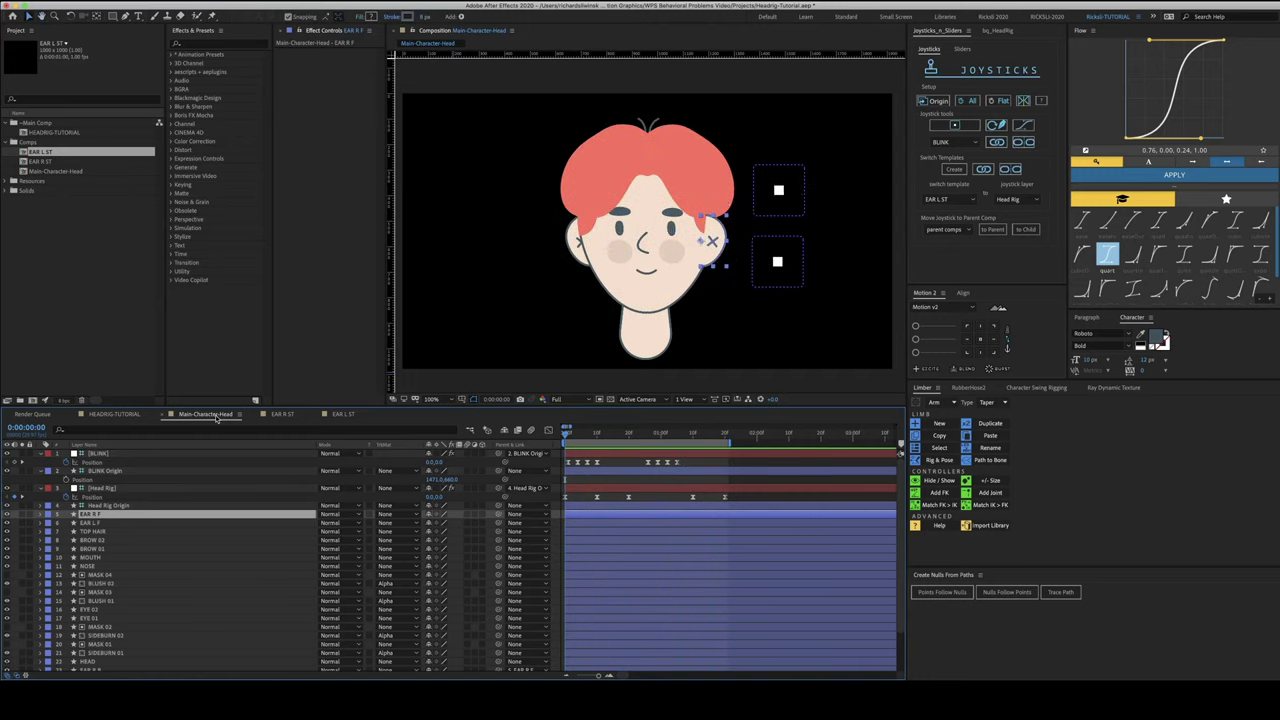
Hide the layers' keyframed properties, and unbind the Head Rig joystick with the time set to 0:00:01:05
click(723, 463)
key(u)
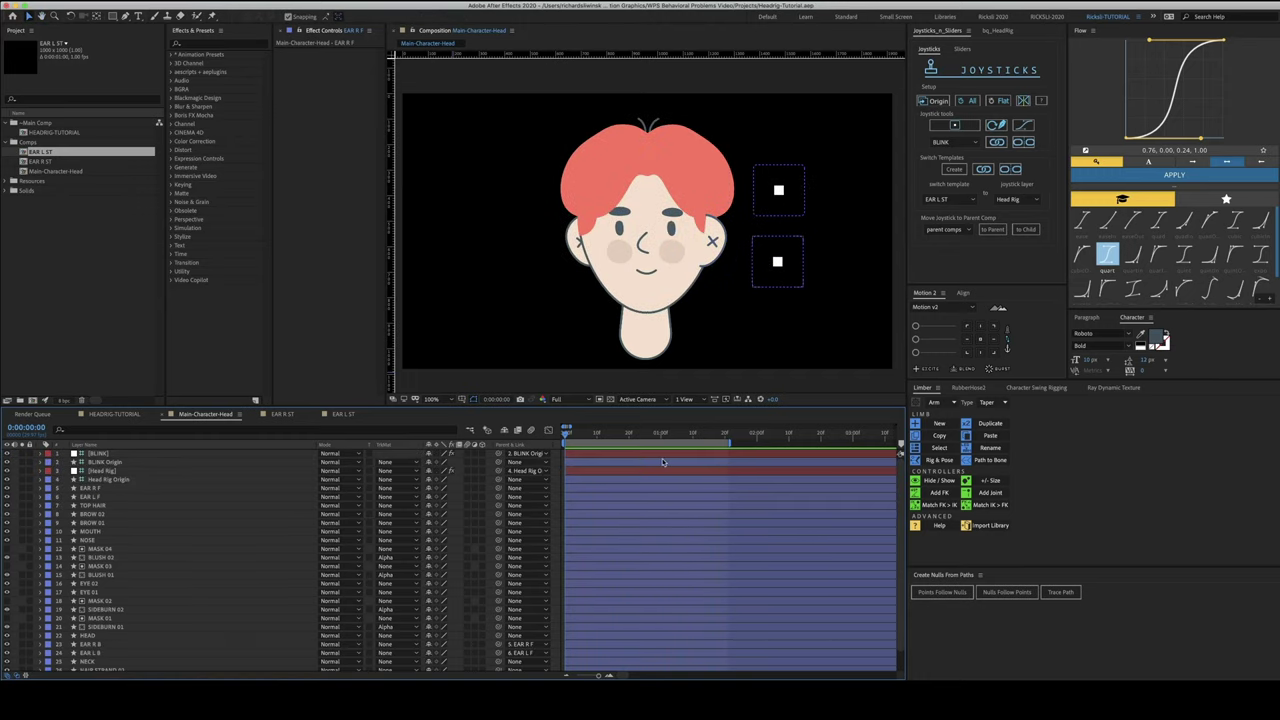
drag(650, 434, 677, 434)
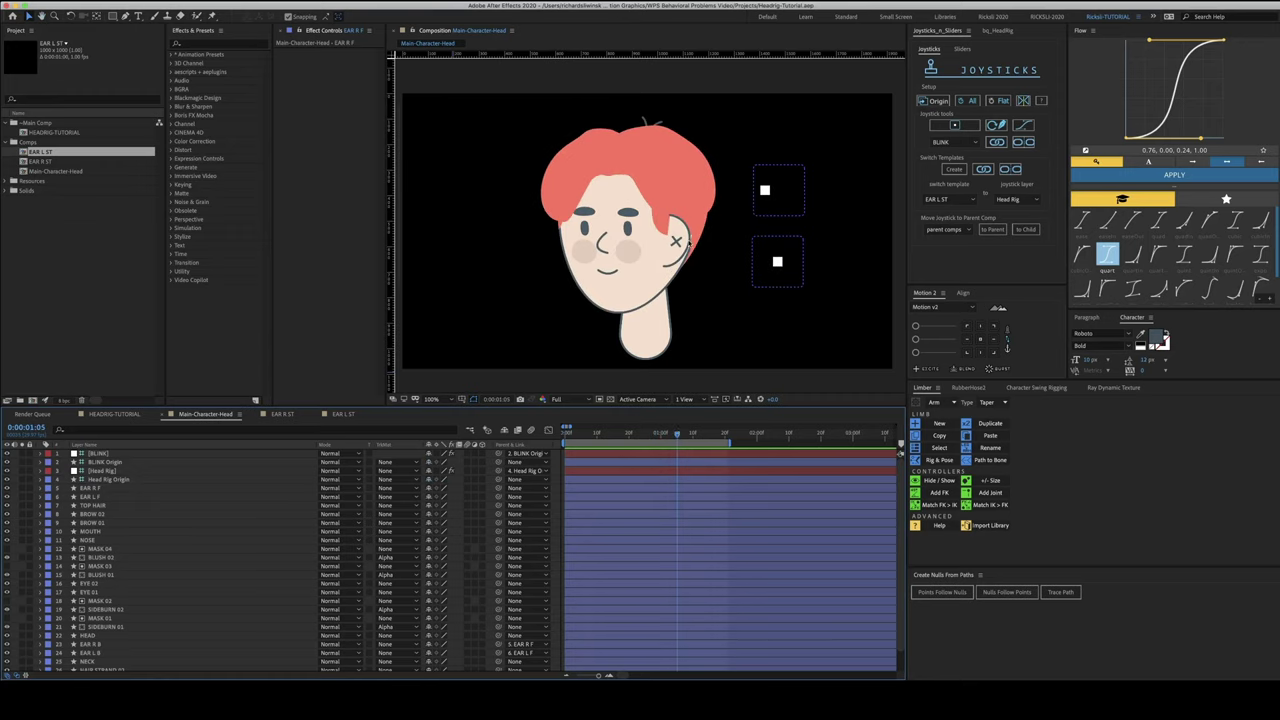
click(114, 472)
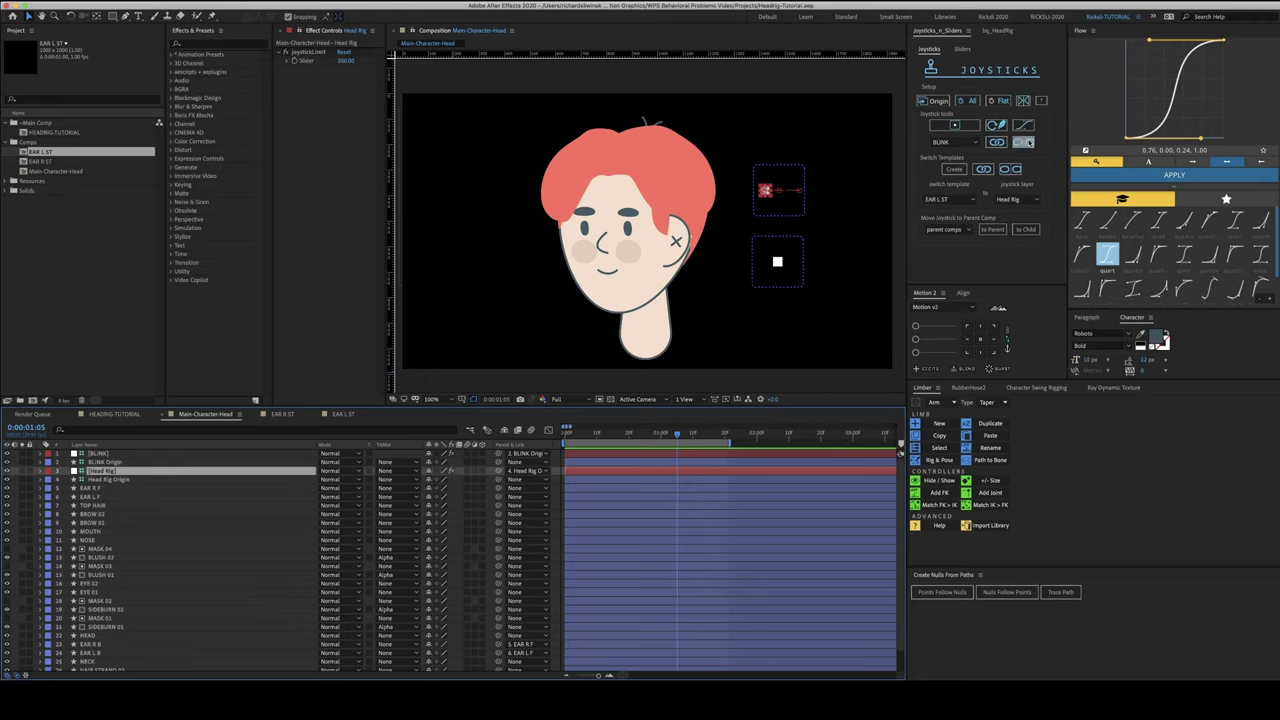
click(966, 142)
click(946, 165)
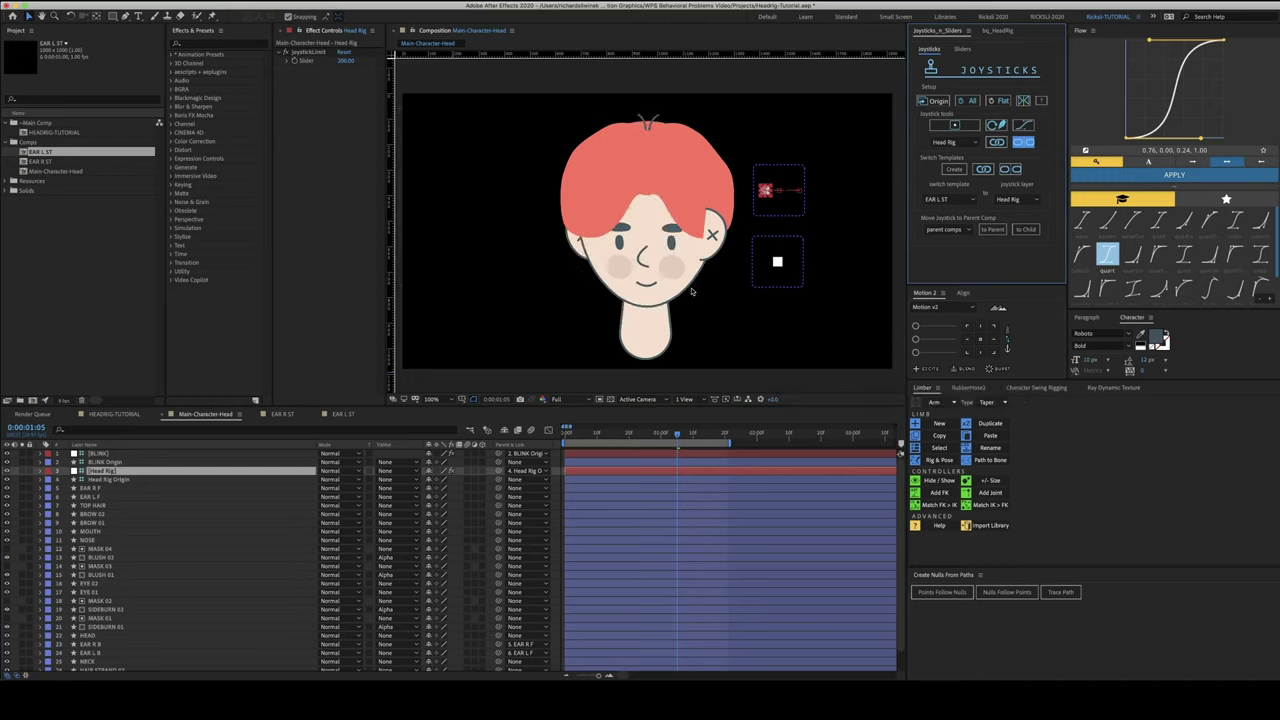
Reveal the keyframes of all layers from the first frame and go to the head-turn pose at frame 2
click(524, 348)
key(Home)
key(u)
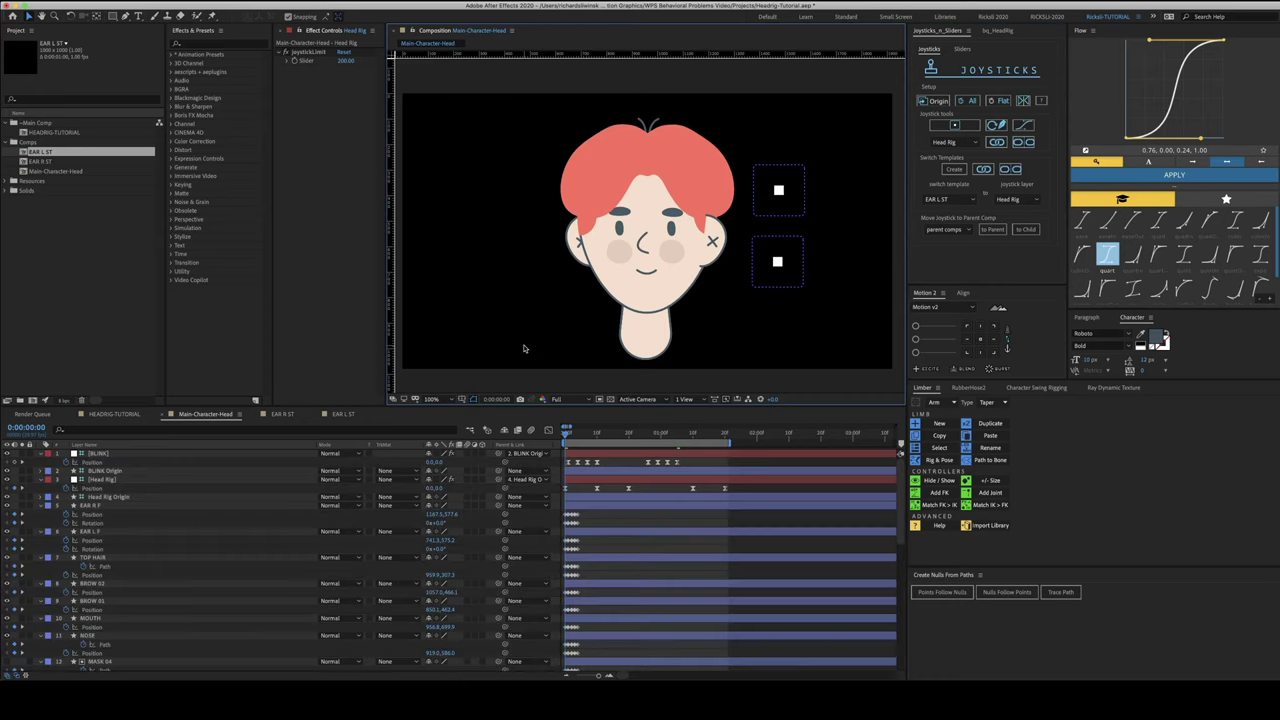
key(=)
key(=)
key(=)
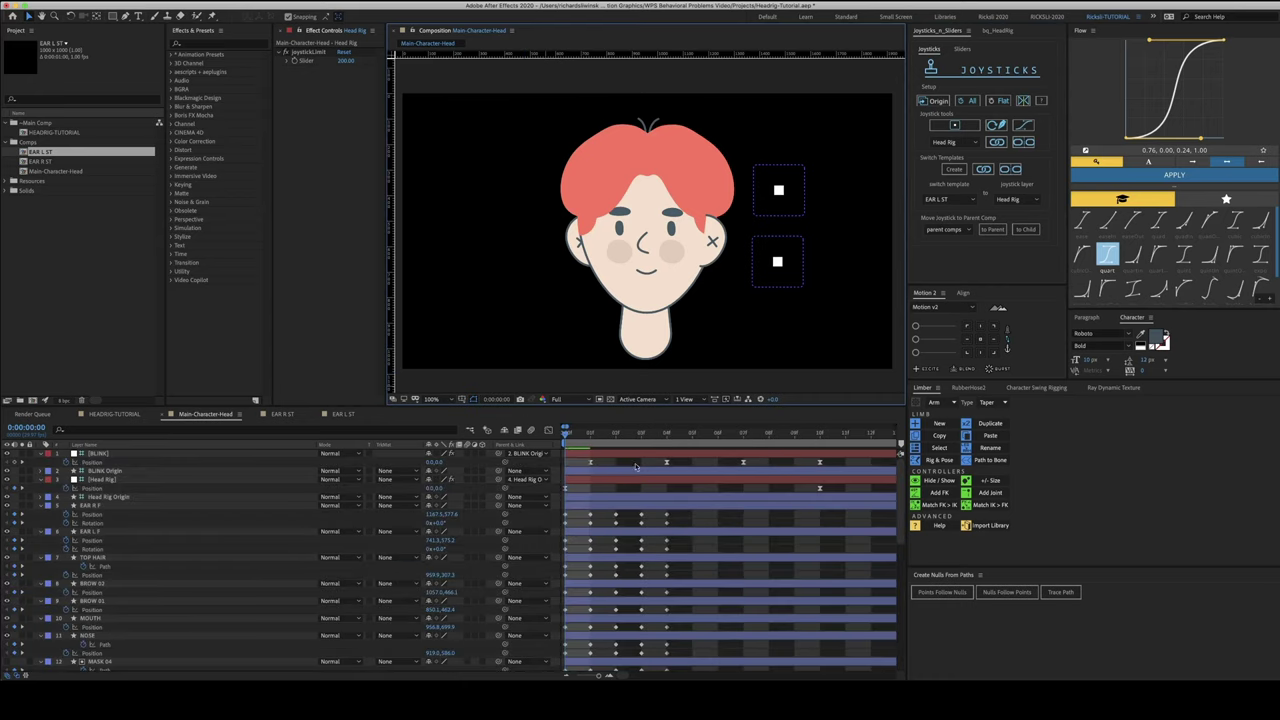
key(Page_Down)
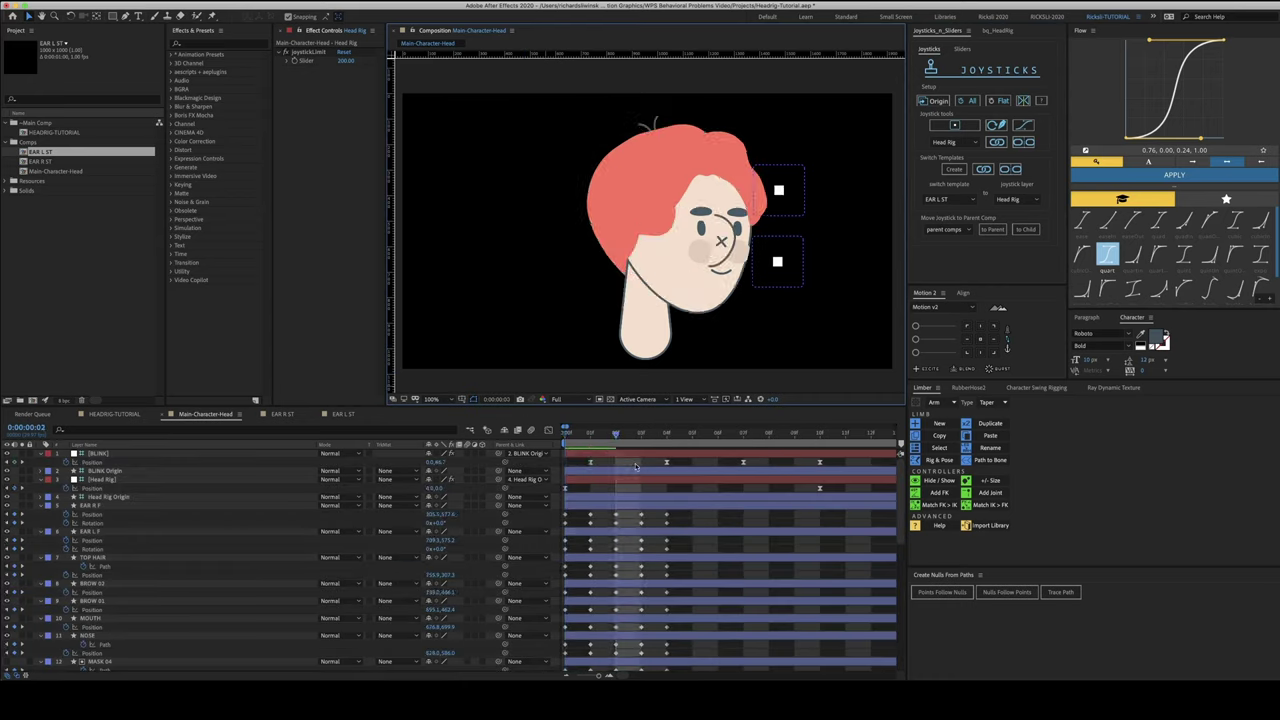
key(Page_Down)
Reshape the SIDEBURN 02 path at frame 2, pulling its lower corner point slightly inward over the ear and adjusting its curve handle
scroll(150, 594, down, 5)
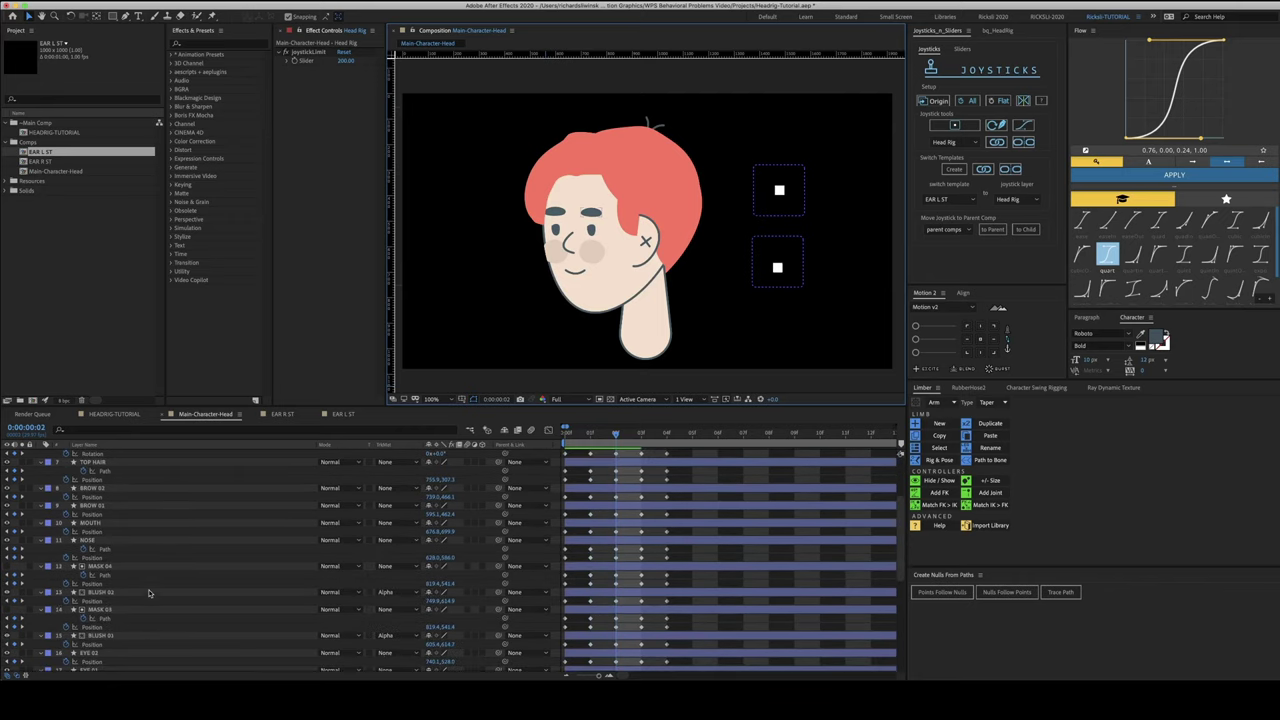
scroll(118, 612, down, 3)
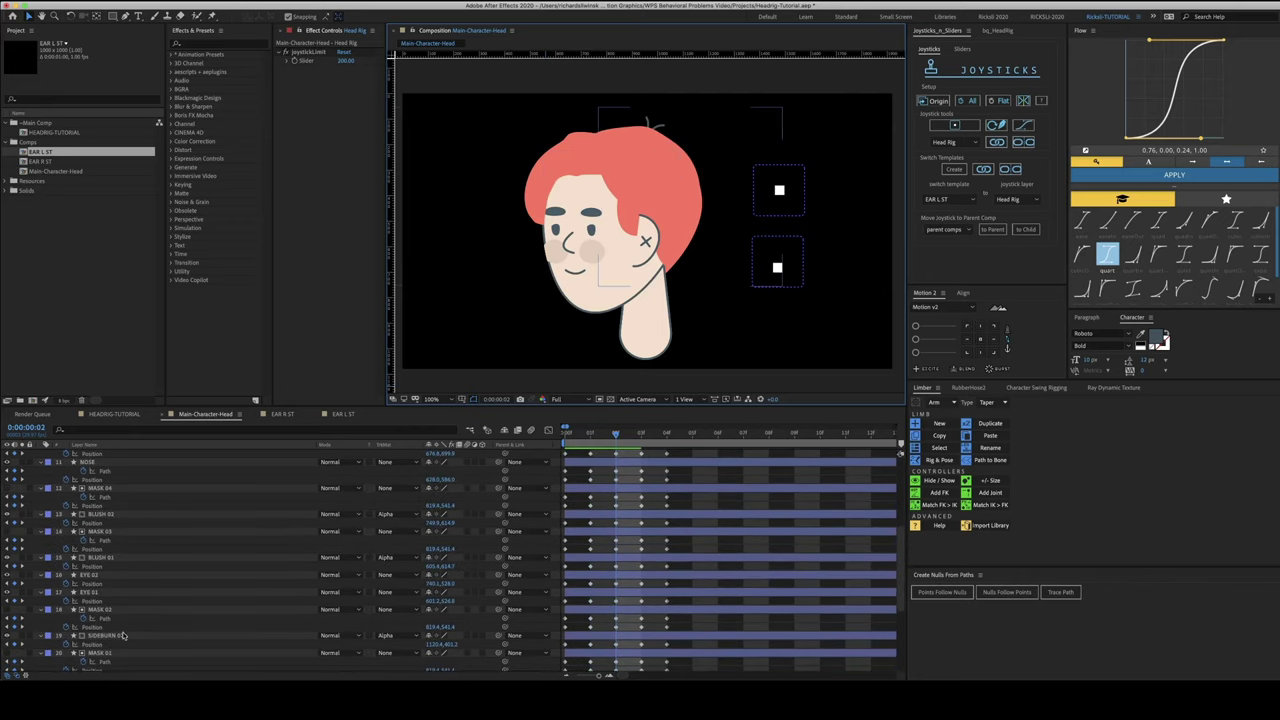
click(121, 636)
key(period)
key(g)
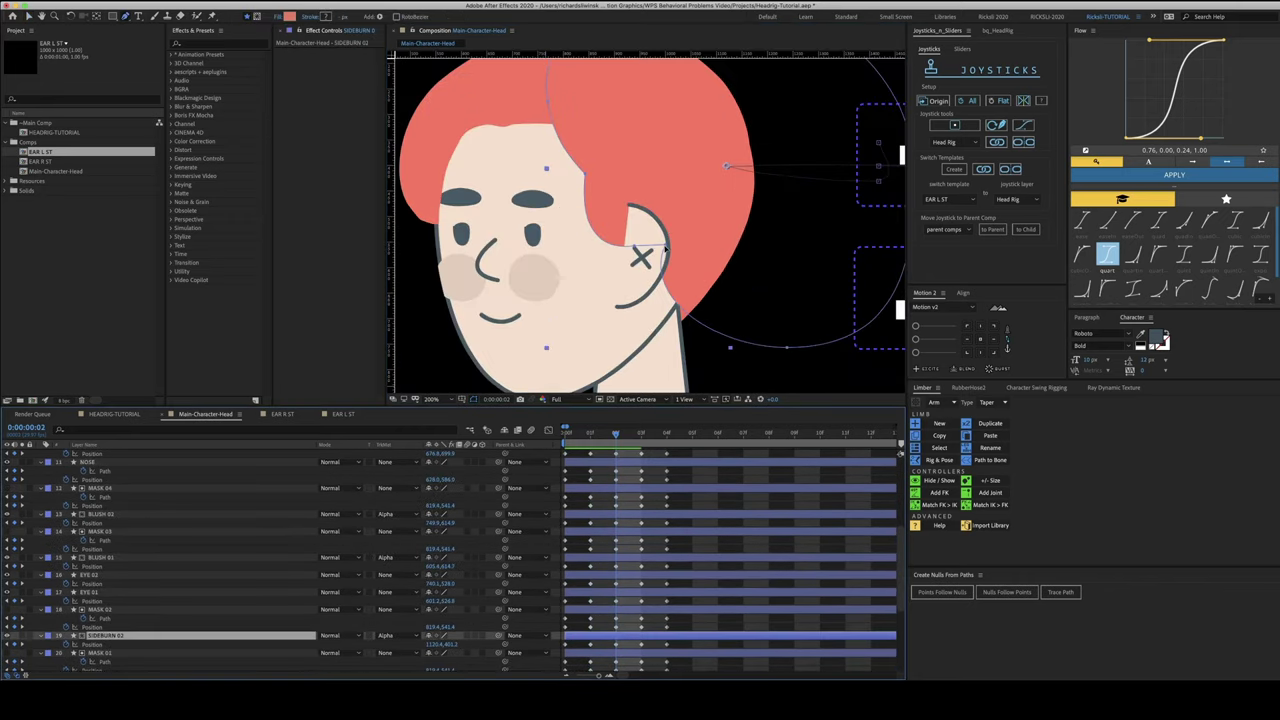
drag(665, 246, 658, 250)
drag(636, 300, 662, 310)
drag(656, 250, 653, 250)
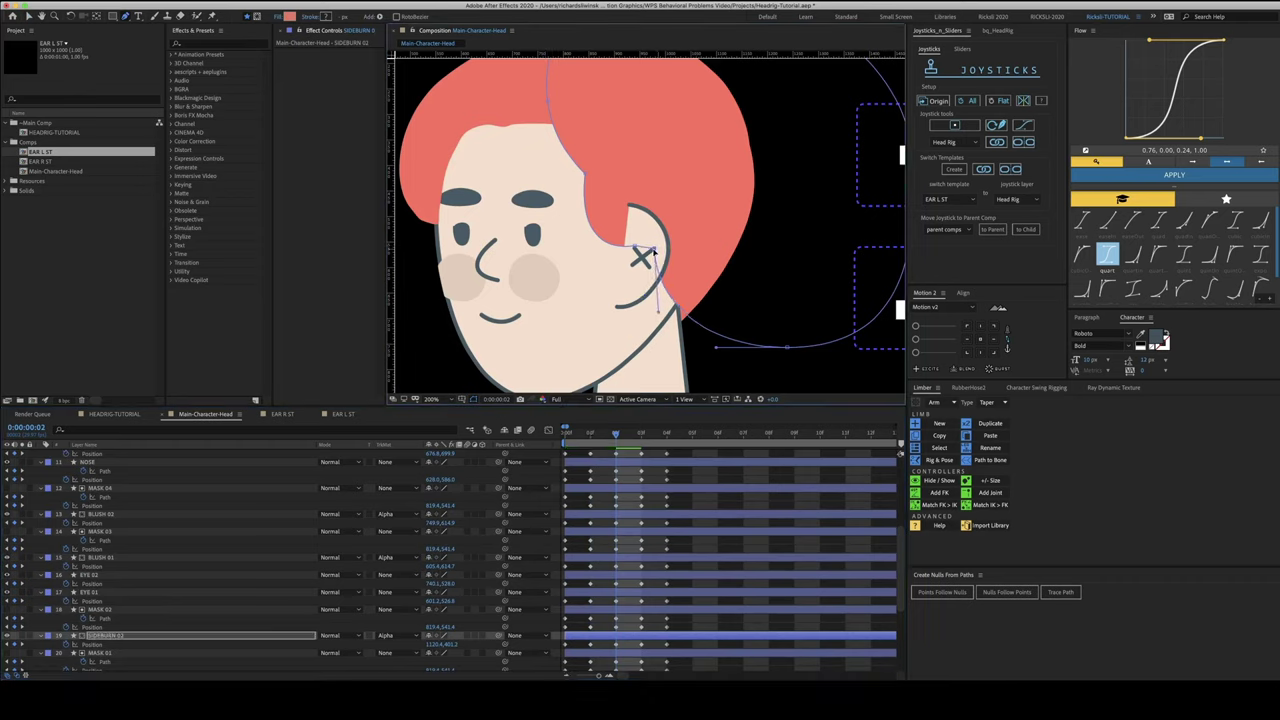
mouse_move(659, 310)
mouse_down()
mouse_move(675, 318)
mouse_move(665, 312)
mouse_up()
drag(656, 251, 653, 251)
Return to the first frame and rebind the Head Rig joystick
scroll(647, 293, down, 2)
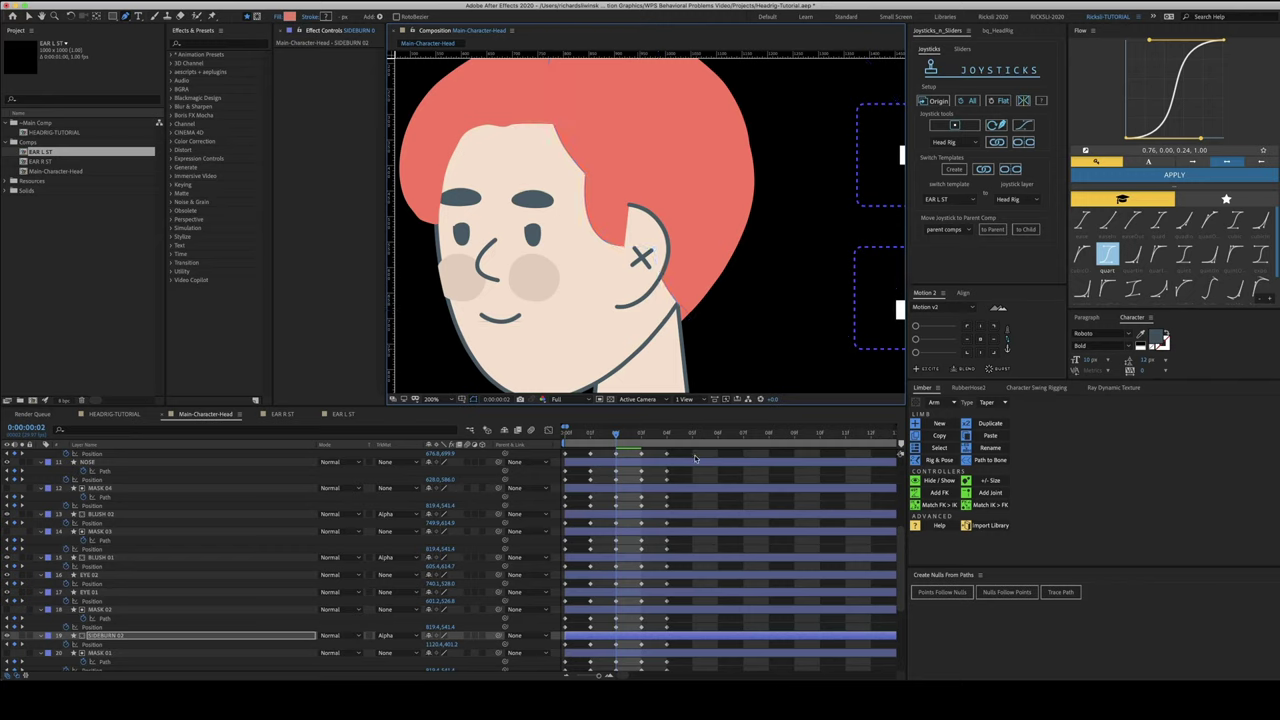
key(Home)
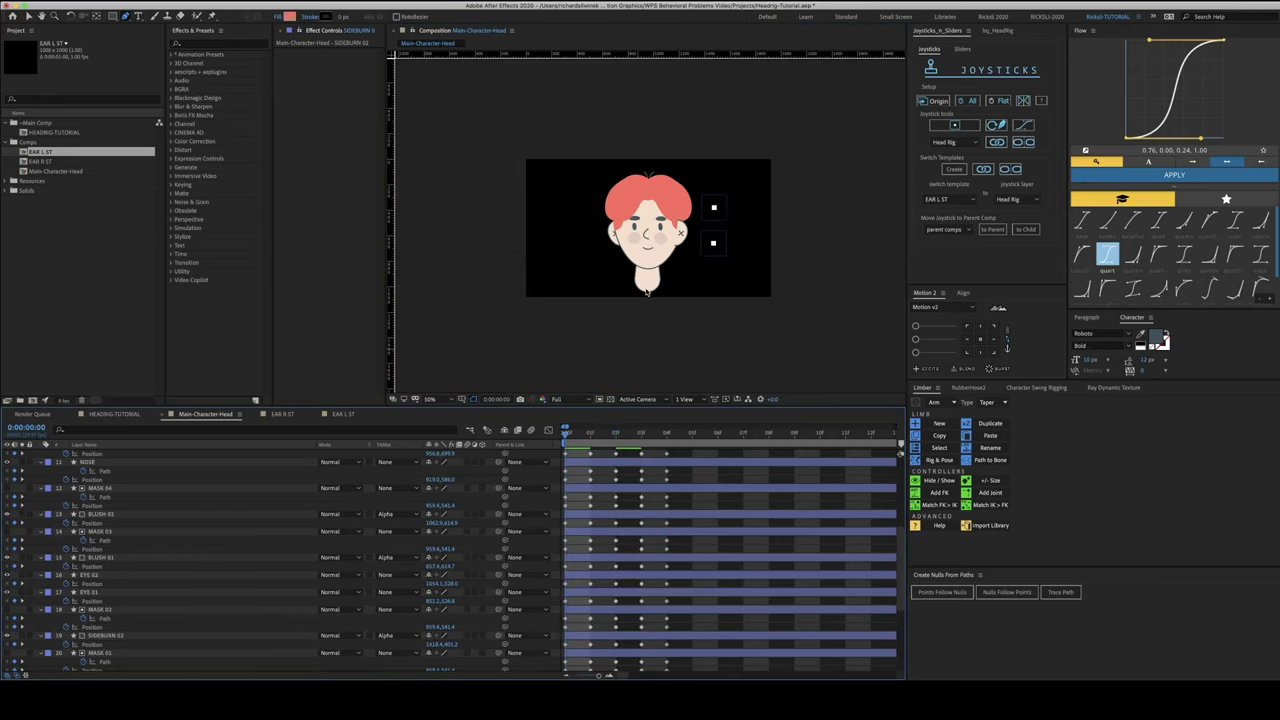
scroll(665, 455, up, 5)
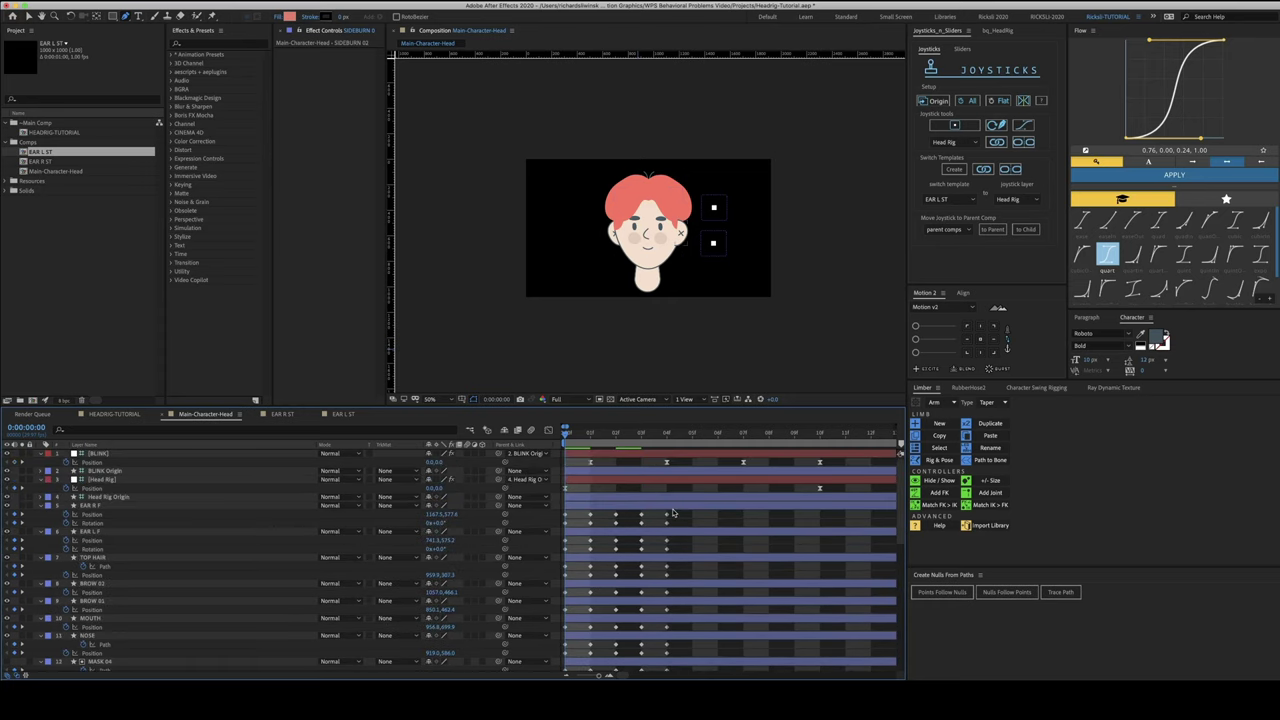
drag(673, 512, 536, 686)
click(1002, 144)
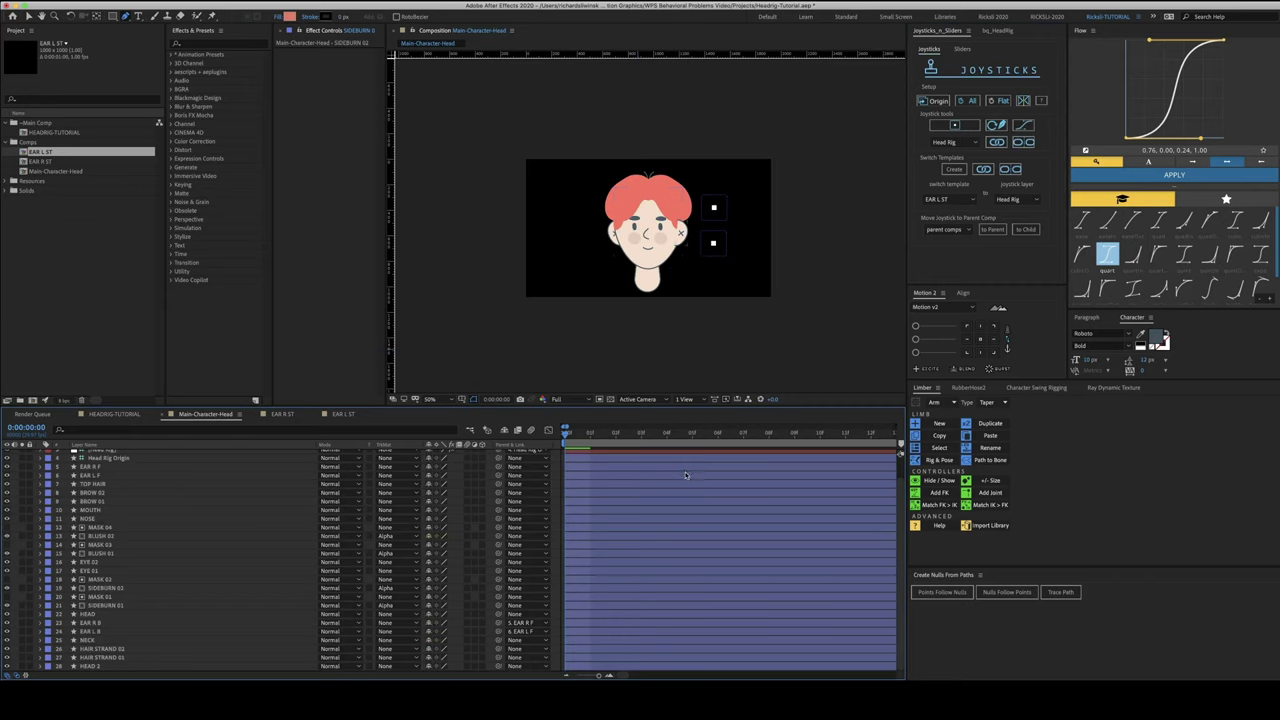
Preview the head animation with the full composition in view
key(period)
key(v)
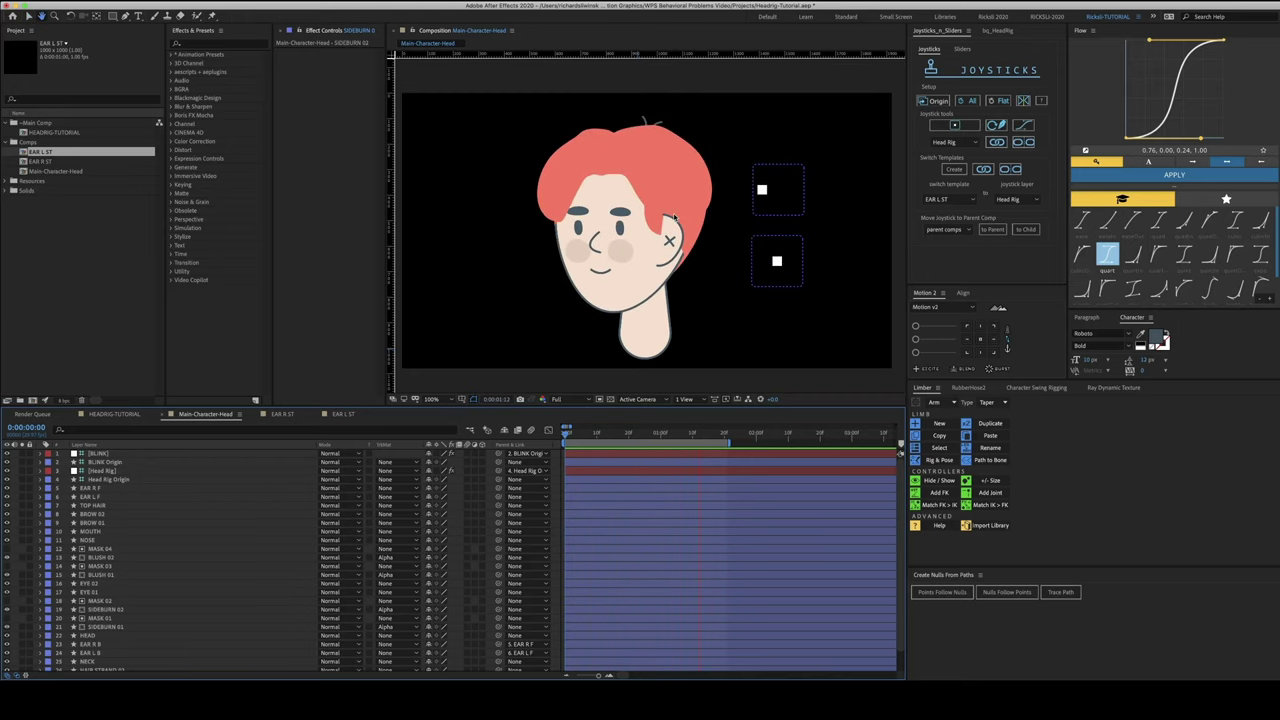
key(space)
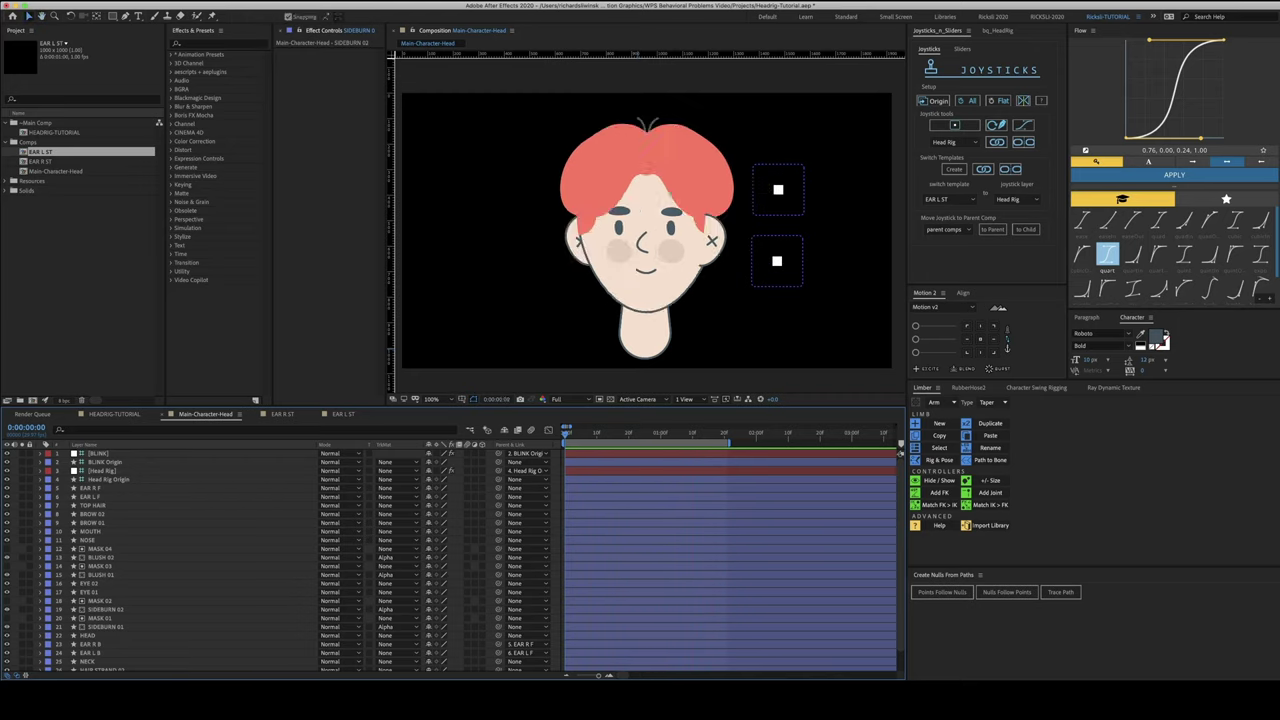